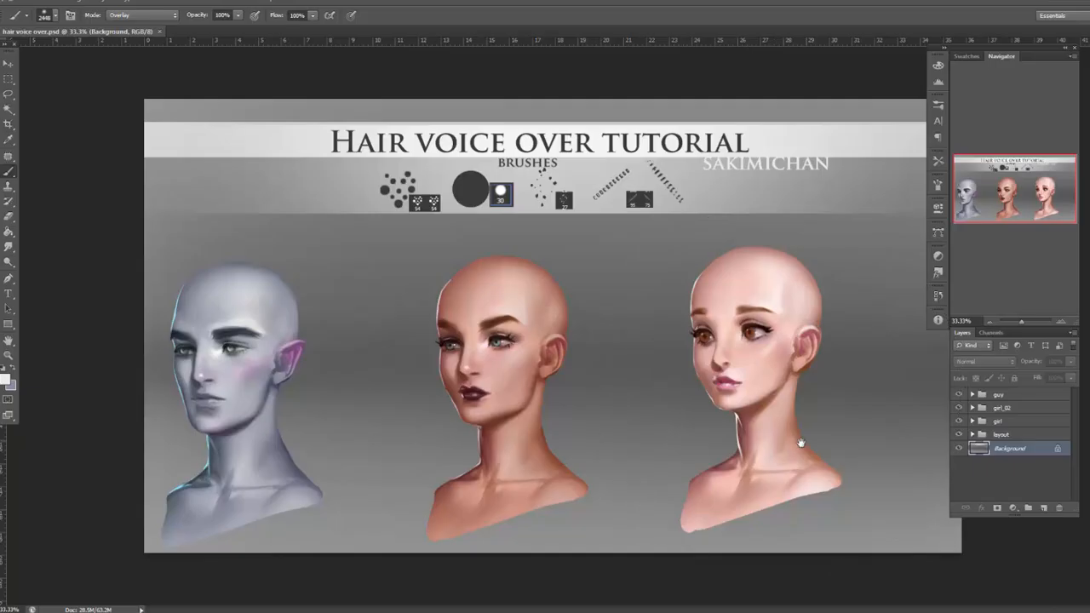
Look over the brush samples and the three bald heads, from the blue-skinned man to both girls.
left_click(1059, 319)
left_click_drag(846, 415, 811, 406)
key("ctrl+r")
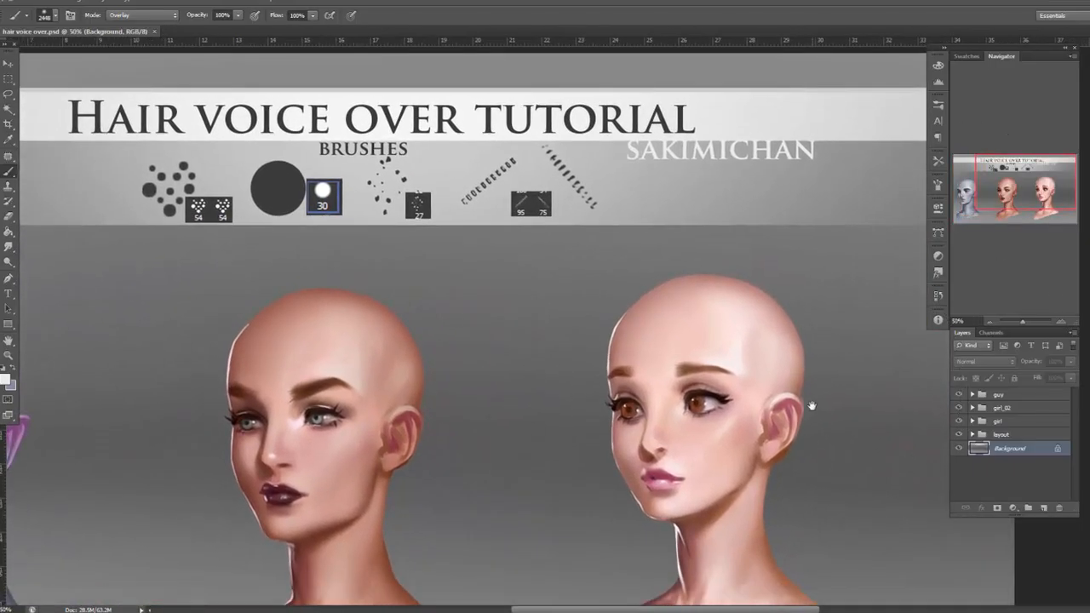
left_click_drag(756, 429, 719, 410)
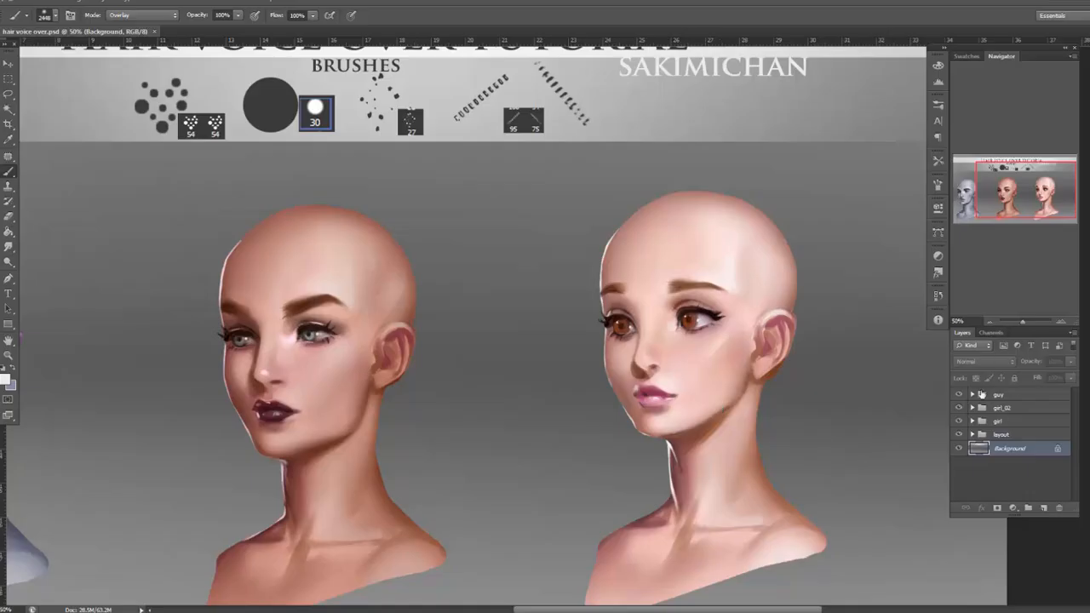
left_click(989, 322)
left_click(989, 322)
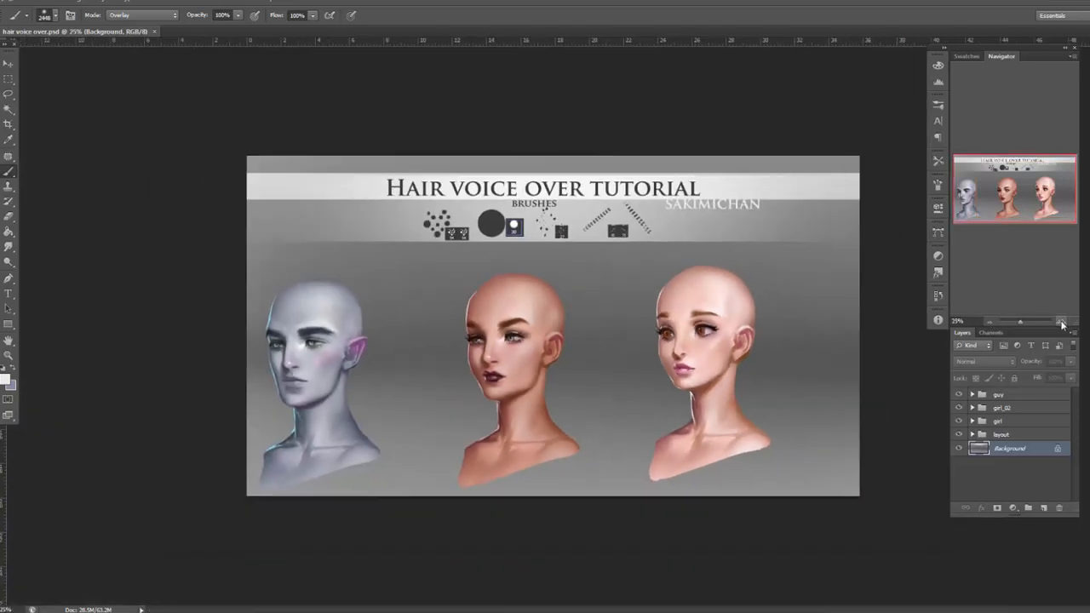
left_click(1060, 323)
left_click(1060, 323)
left_click(1061, 323)
left_click(990, 322)
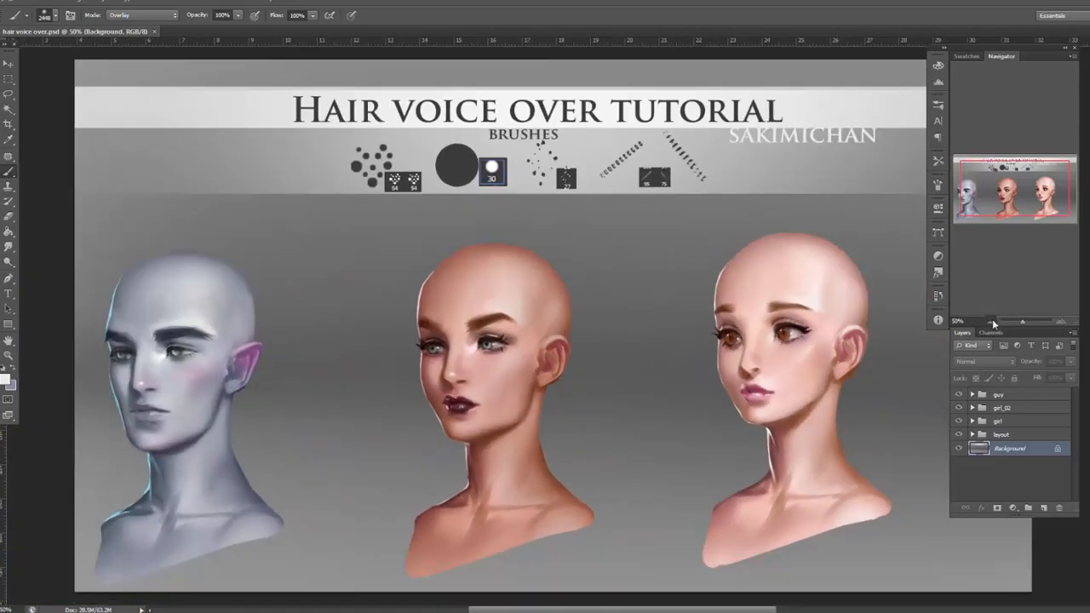
left_click(1060, 323)
left_click_drag(856, 410, 770, 402)
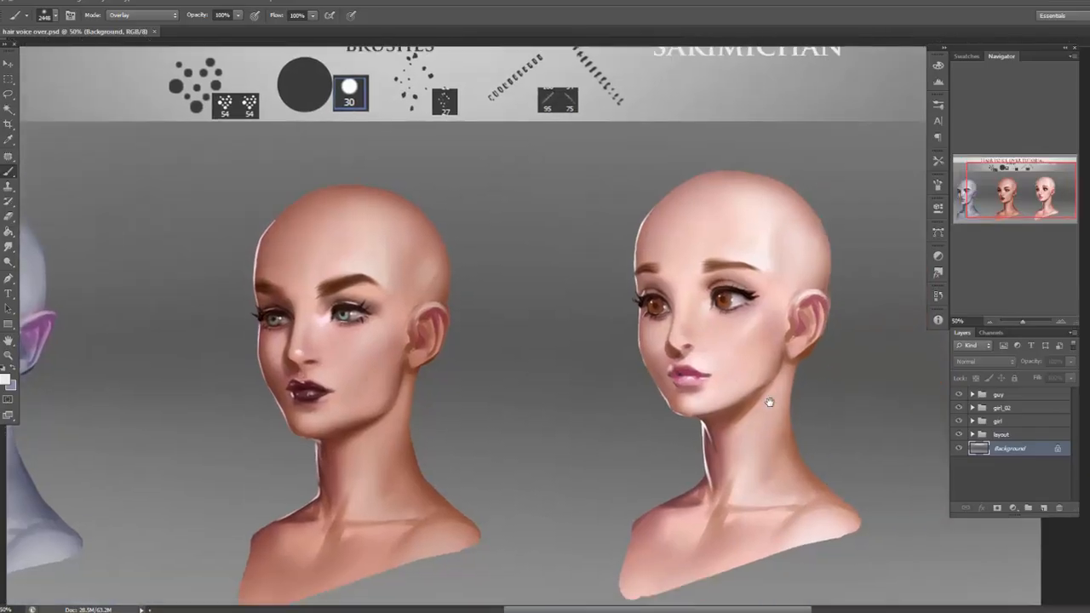
left_click_drag(698, 437, 850, 397)
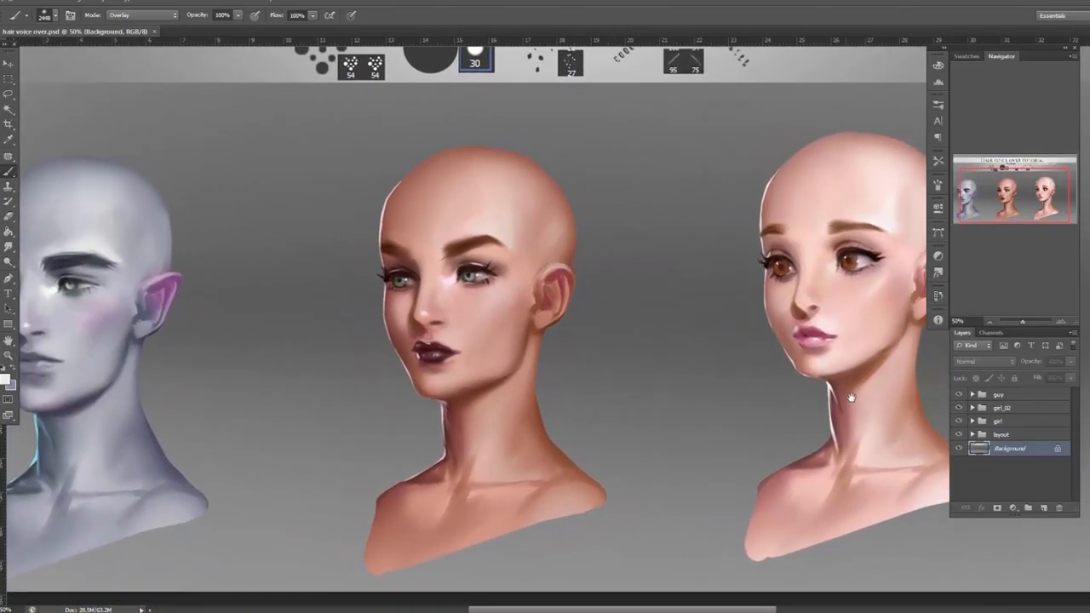
left_click_drag(705, 447, 968, 435)
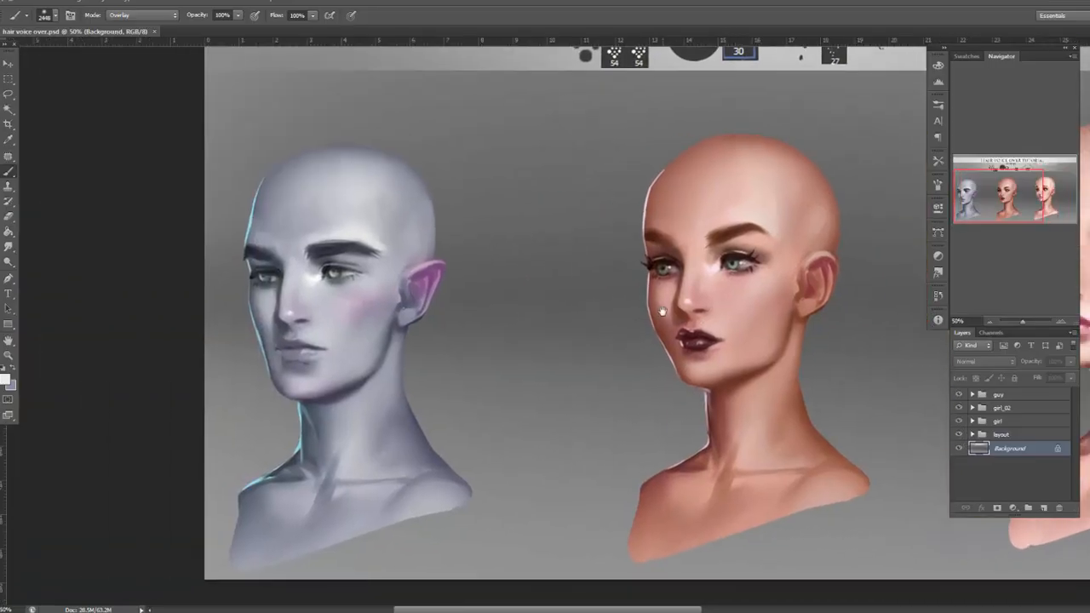
left_click_drag(817, 418, 590, 395)
left_click_drag(518, 370, 570, 398)
left_click_drag(757, 420, 956, 437)
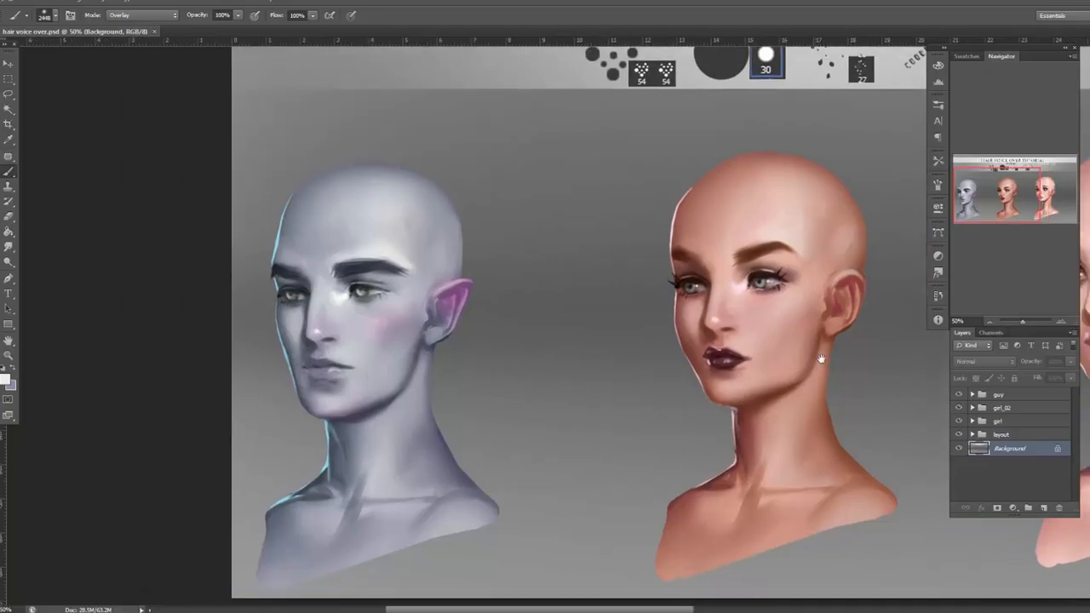
mouse_move(775, 357)
left_mouse_down()
mouse_move(689, 433)
mouse_move(730, 397)
mouse_move(832, 406)
mouse_move(777, 394)
left_mouse_up()
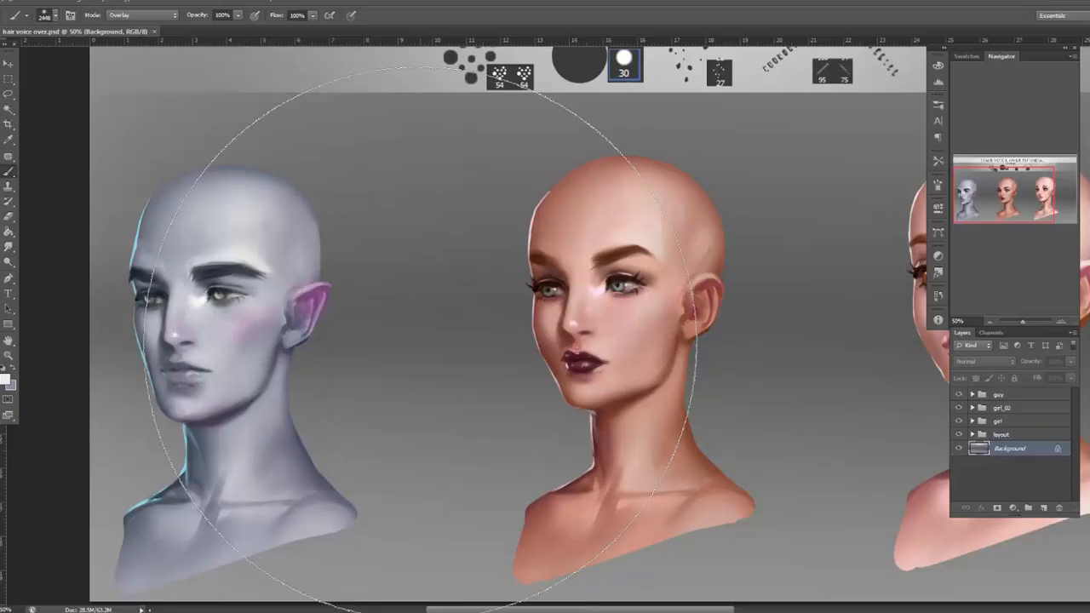
left_click(988, 321)
left_click(1060, 324)
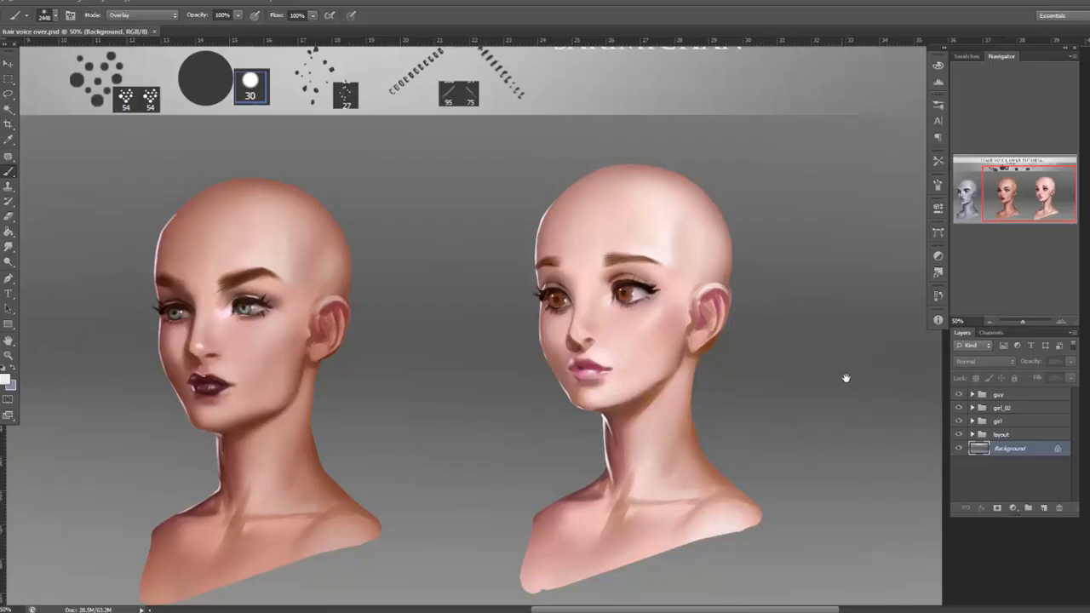
left_click_drag(846, 378, 859, 344)
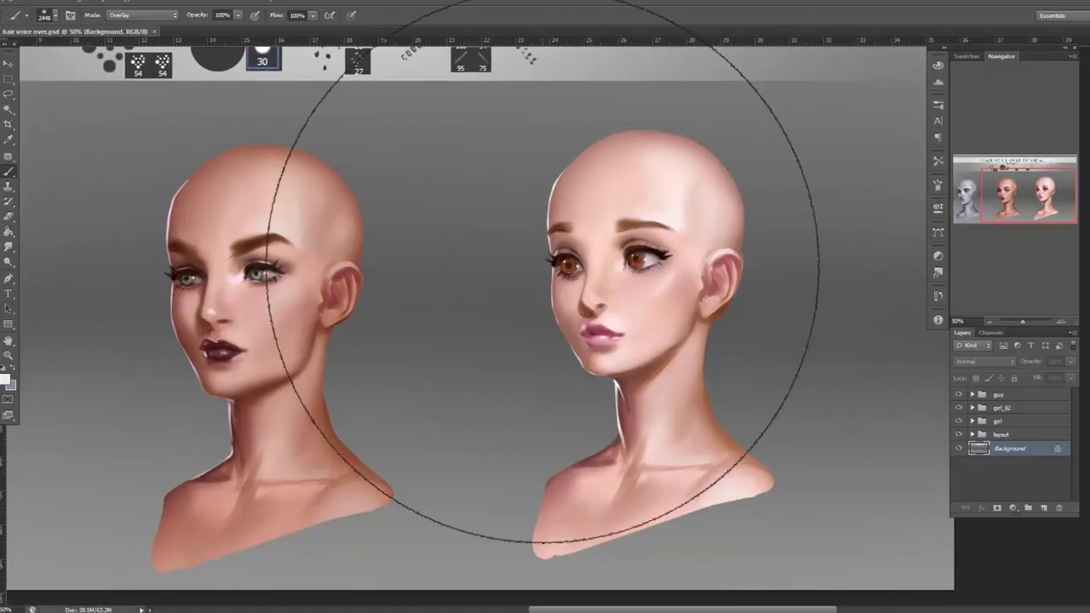
left_click_drag(732, 360, 772, 416)
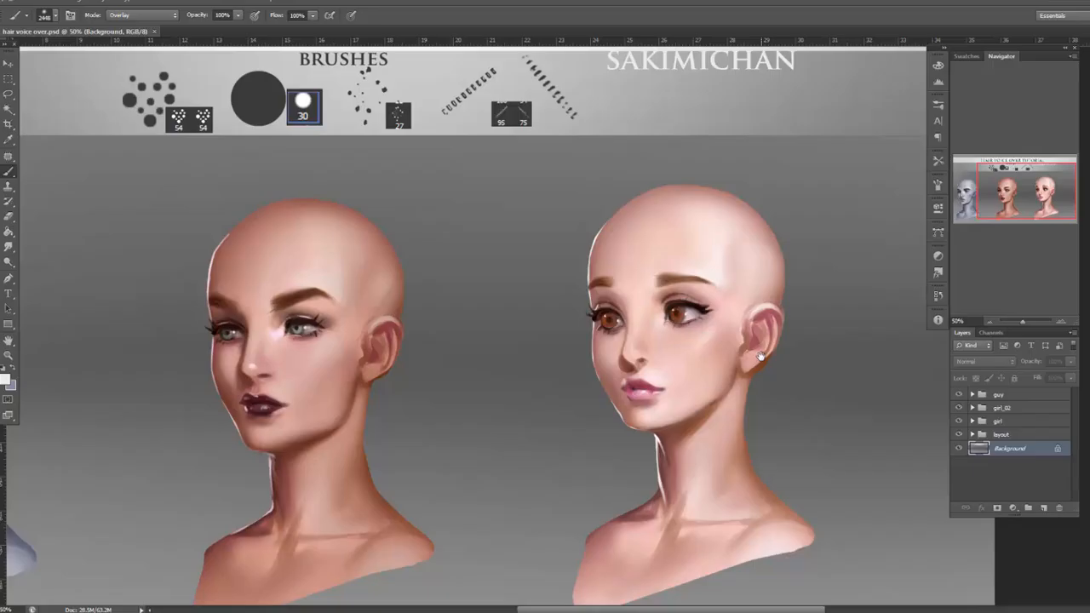
Convert the locked Background into a regular layer and move it into the layout group.
left_click(1005, 436)
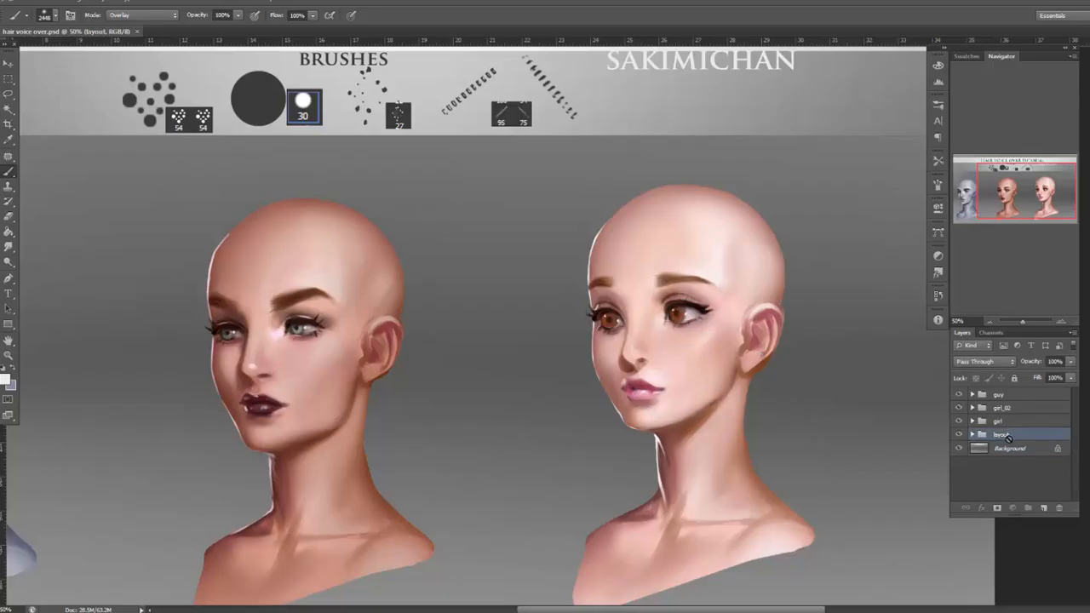
double_click(1020, 450)
left_click(664, 189)
left_click_drag(1021, 447, 1018, 434)
Choose the first hard round brush preset, sized 45 px with 100% hardness.
left_click_drag(679, 215, 796, 438)
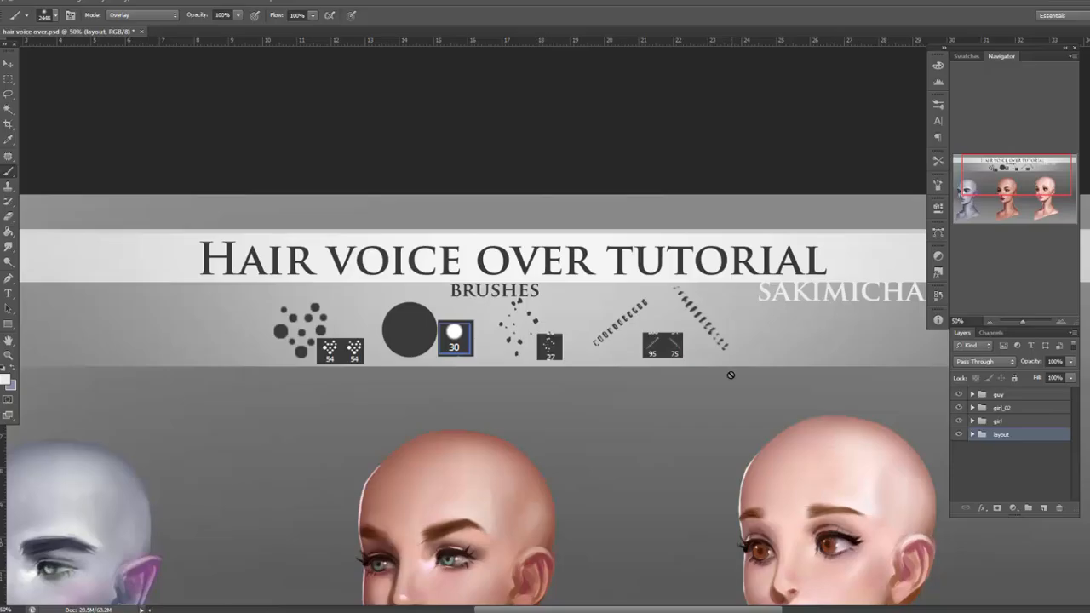
left_click_drag(780, 521, 801, 501)
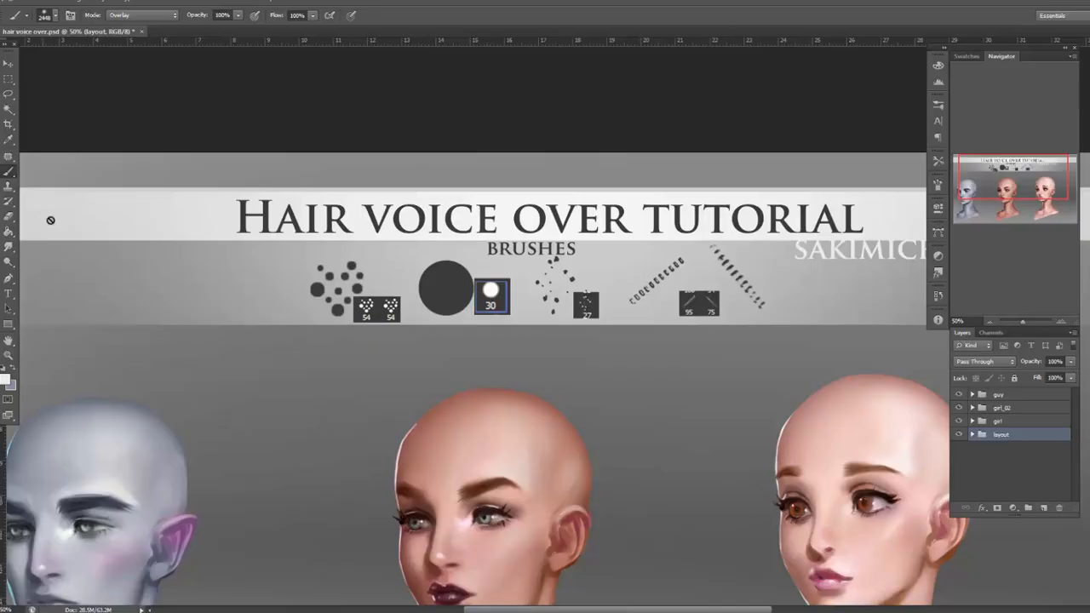
right_click(511, 341)
left_click(529, 357)
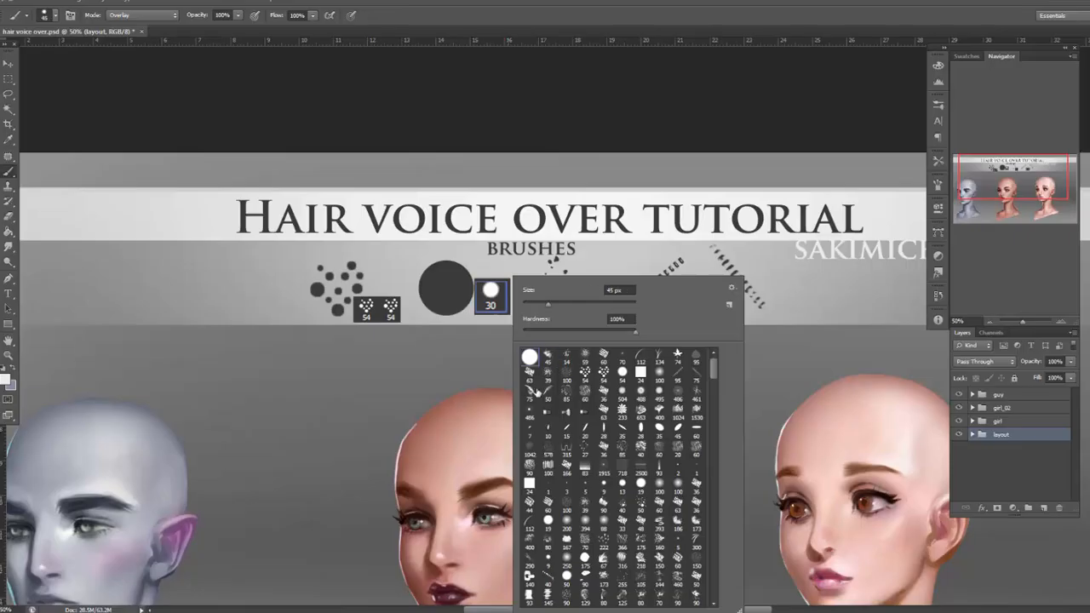
Expand the girl group and select its Layer 1.
left_click(1006, 425)
left_click(1017, 436)
left_click(1018, 423)
left_click(1017, 435)
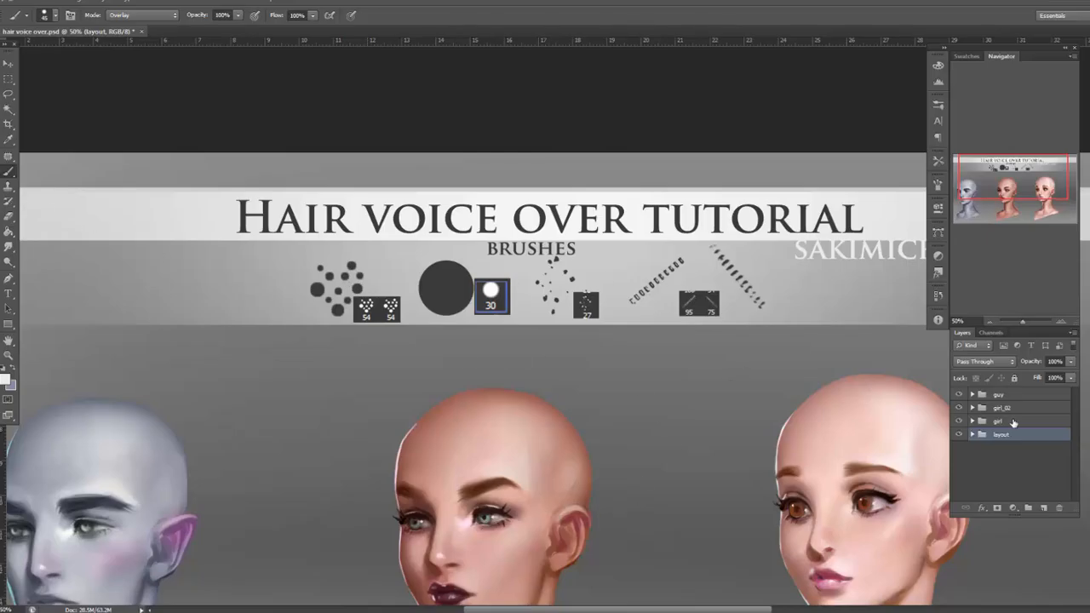
left_click(991, 422)
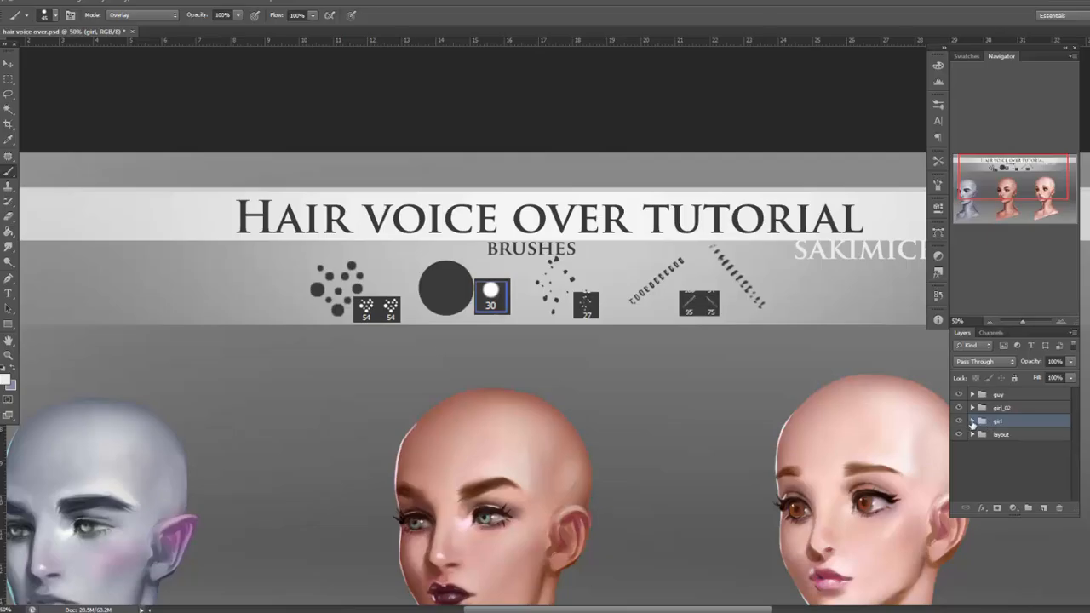
left_click(972, 421)
left_click_drag(894, 435, 729, 352)
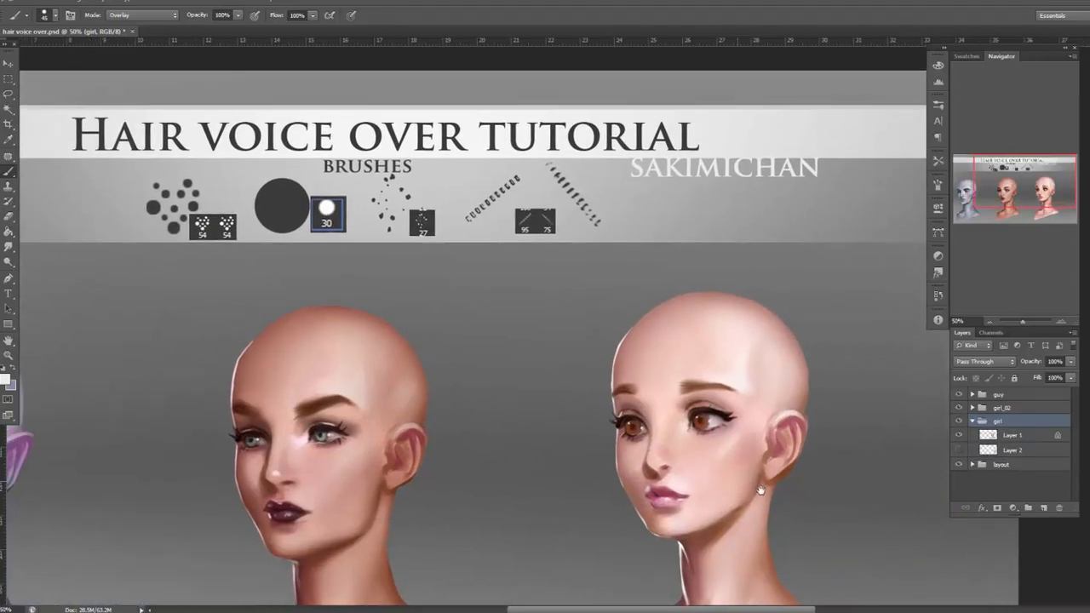
left_click_drag(760, 490, 797, 504)
left_click(1012, 435)
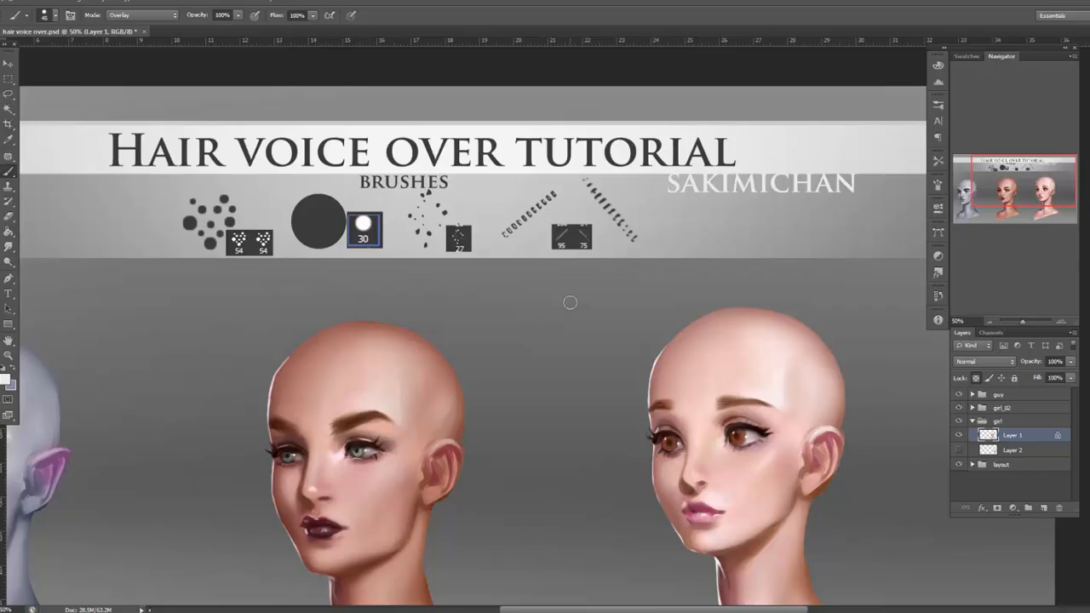
Choose the second of the two 54 px multi-dot hair brushes.
right_click(536, 322)
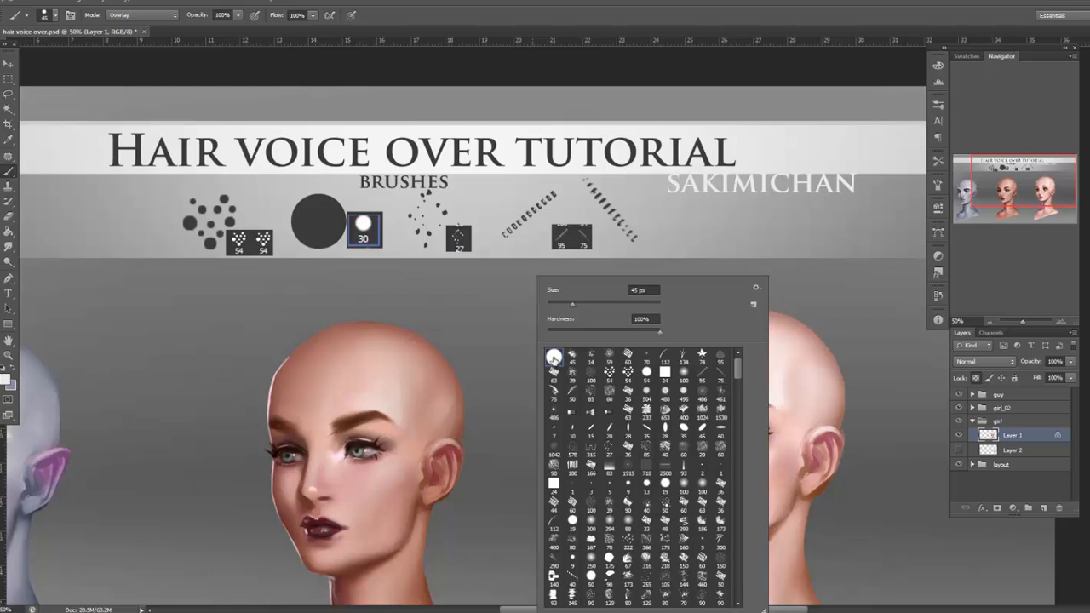
left_click(627, 373)
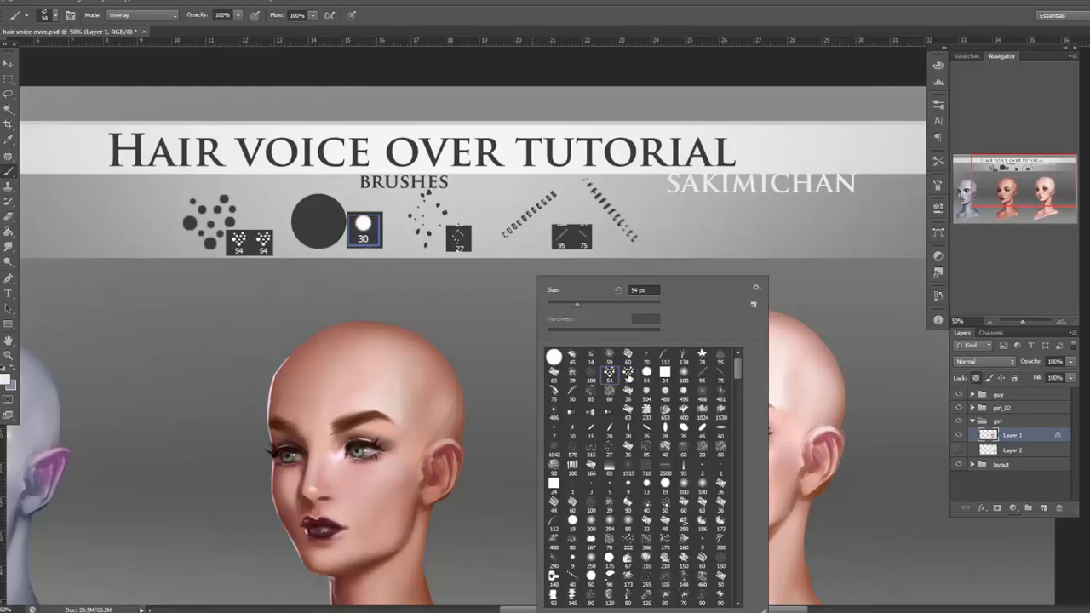
left_click(609, 378)
left_click(630, 375)
left_click(483, 295)
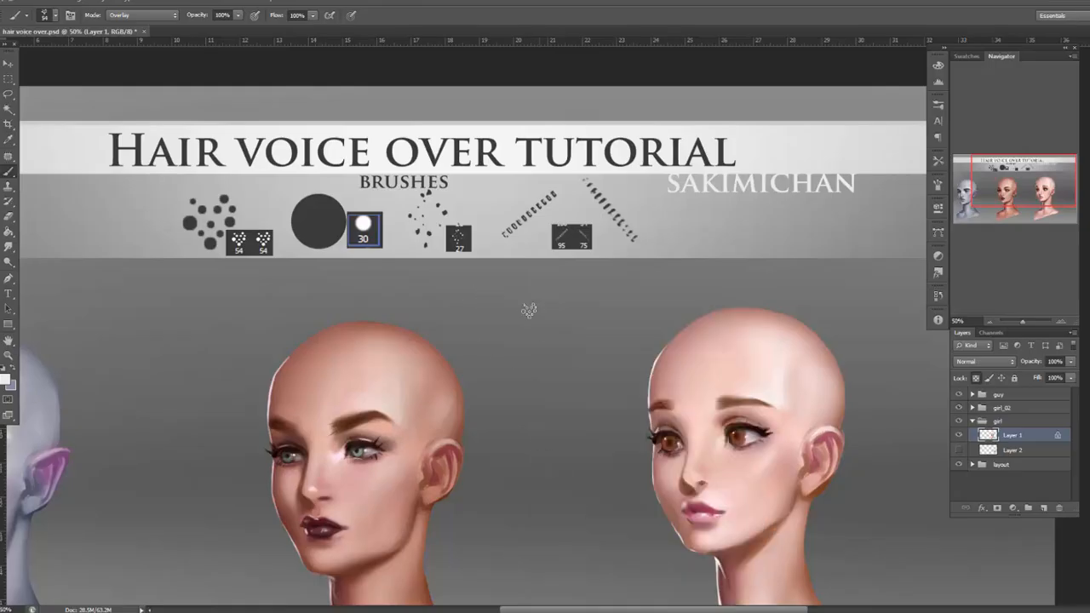
Set the foreground colour to black and add a new layer above Layer 1 in the girl group.
left_click(6, 378)
left_click(722, 484)
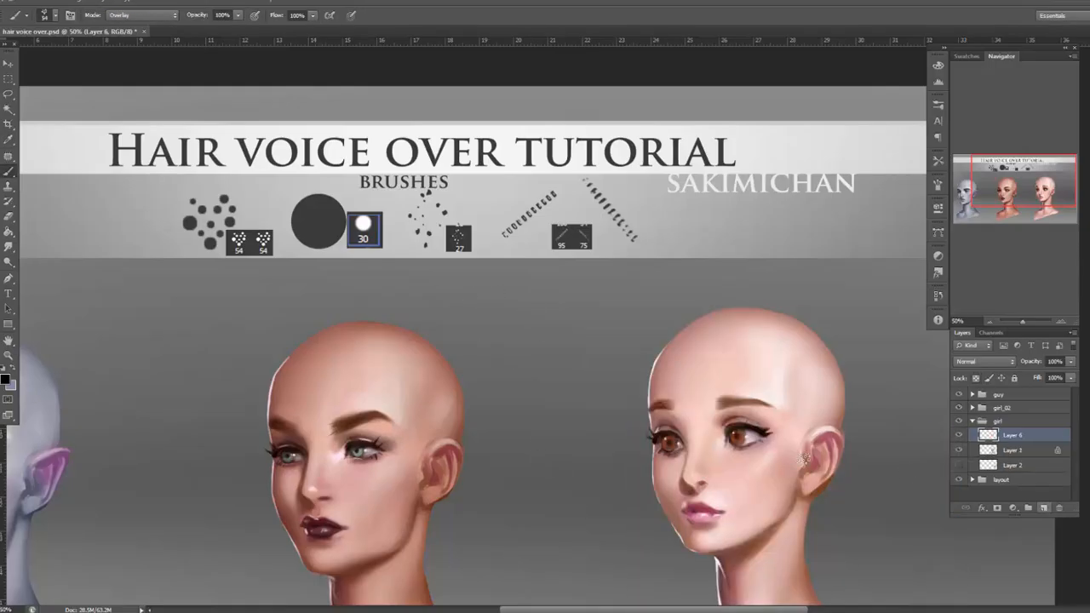
Paint test hair strokes with the multi-dot brush between the two girls' heads, and undo them.
left_click_drag(532, 330, 588, 481)
key("ctrl+z")
mouse_move(519, 294)
left_mouse_down()
mouse_move(538, 413)
mouse_move(557, 361)
mouse_move(542, 354)
mouse_move(560, 348)
mouse_move(609, 446)
left_mouse_up()
key("ctrl+alt+z")
key("ctrl+alt+z")
key("ctrl+alt+z")
key("ctrl+alt+z")
Set the multi-dot brush size to 92 px and open its Brush Tip Shape settings.
right_click(520, 331)
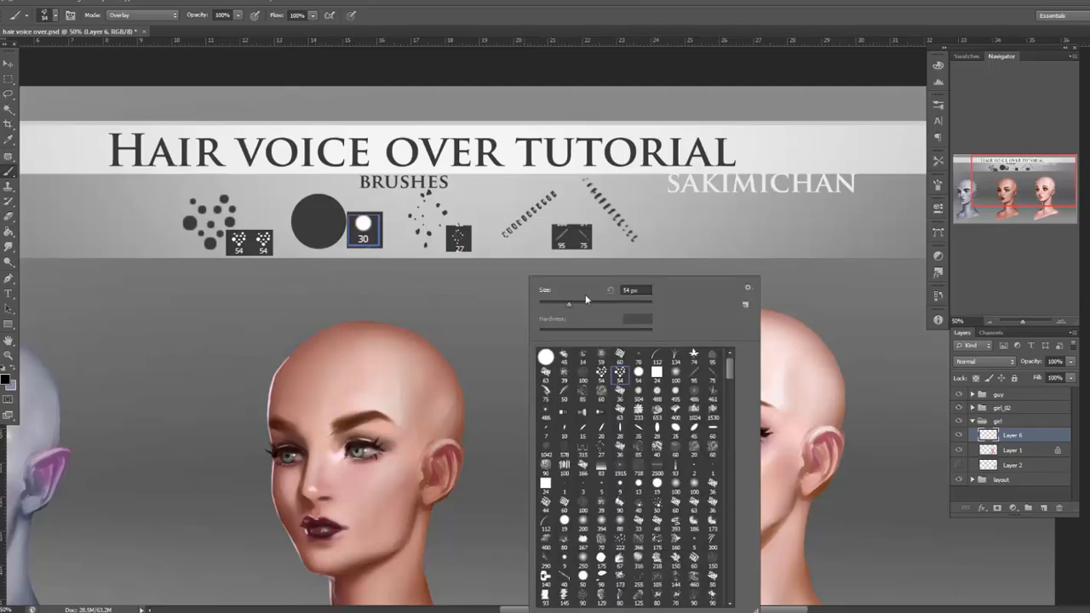
left_click(938, 186)
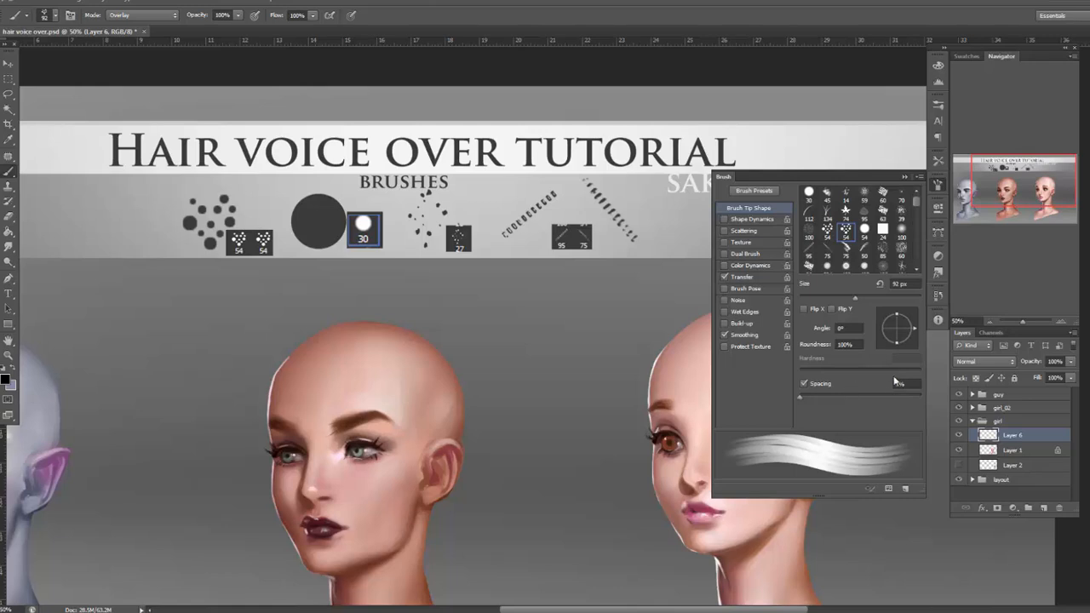
Try the enlarged 92 px brush with several long strokes between the heads, and undo them.
mouse_move(547, 274)
left_mouse_down()
mouse_move(577, 440)
mouse_move(562, 472)
left_mouse_up()
key("ctrl+z")
left_click_drag(554, 288, 581, 472)
left_click_drag(518, 297, 604, 469)
key("ctrl+z")
key("ctrl+alt+z")
Try a wider brush spacing with one test stroke, undo the stroke and return the spacing to its minimum.
left_click_drag(813, 393, 819, 397)
mouse_move(566, 330)
left_mouse_down()
mouse_move(589, 296)
mouse_move(597, 526)
left_mouse_up()
key("ctrl+alt+z")
key("ctrl+alt+z")
left_click_drag(820, 397, 800, 397)
left_click(904, 177)
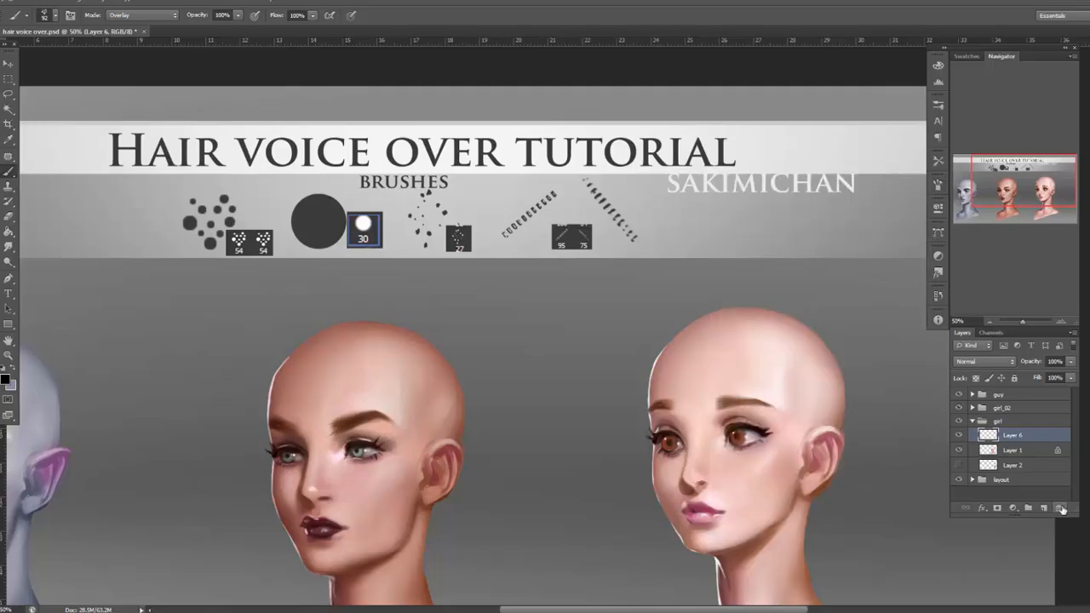
Choose the 27 px speckled brush and set its size to 95 px.
right_click(558, 293)
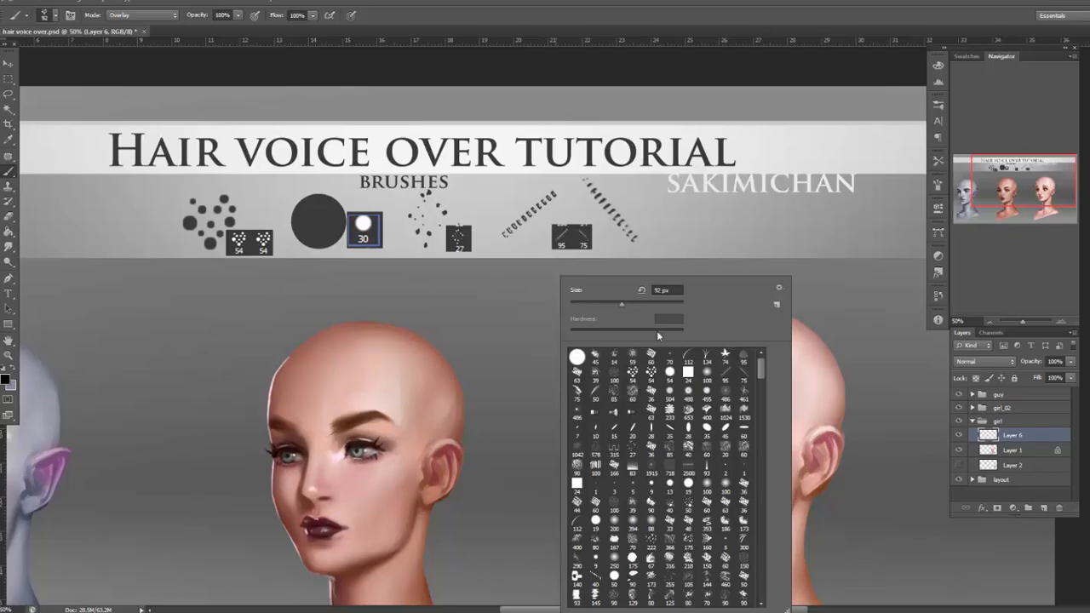
left_click(631, 449)
left_click(625, 304)
Paint curved, crossing test hair strokes with the speckled brush between the heads, and undo them all.
mouse_move(514, 317)
left_mouse_down()
mouse_move(557, 441)
mouse_move(537, 290)
mouse_move(557, 458)
left_mouse_up()
key("ctrl+z")
left_click_drag(552, 288, 537, 518)
mouse_move(580, 314)
left_mouse_down()
mouse_move(495, 465)
mouse_move(515, 453)
mouse_move(502, 473)
left_mouse_up()
mouse_move(618, 289)
left_mouse_down()
mouse_move(576, 437)
mouse_move(535, 497)
left_mouse_up()
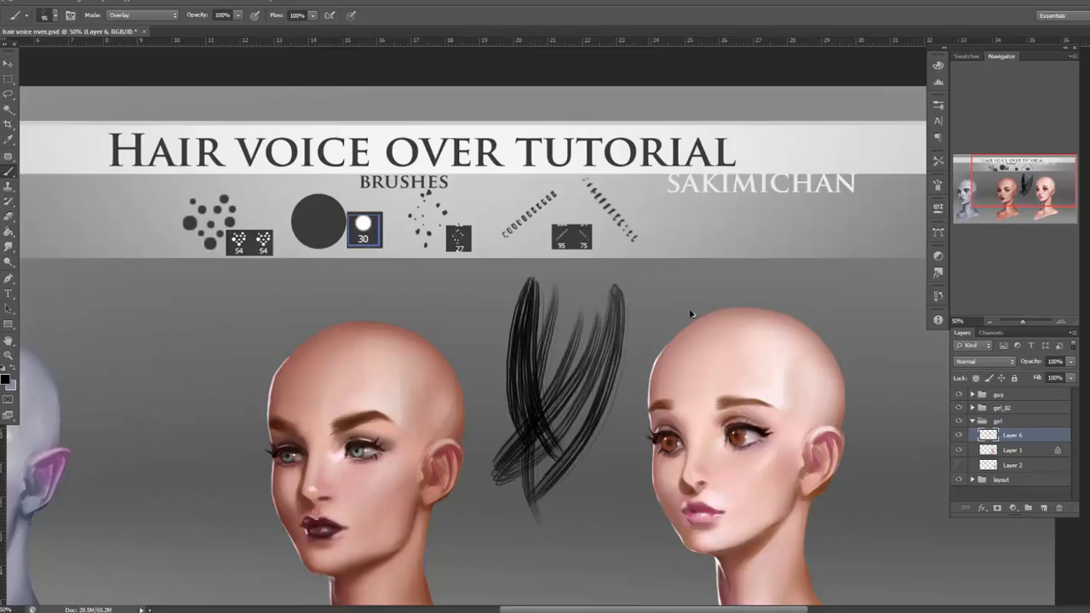
key("ctrl+alt+z")
key("ctrl+alt+z")
key("ctrl+alt+z")
key("ctrl+alt+z")
key("ctrl+alt+z")
key("ctrl+alt+z")
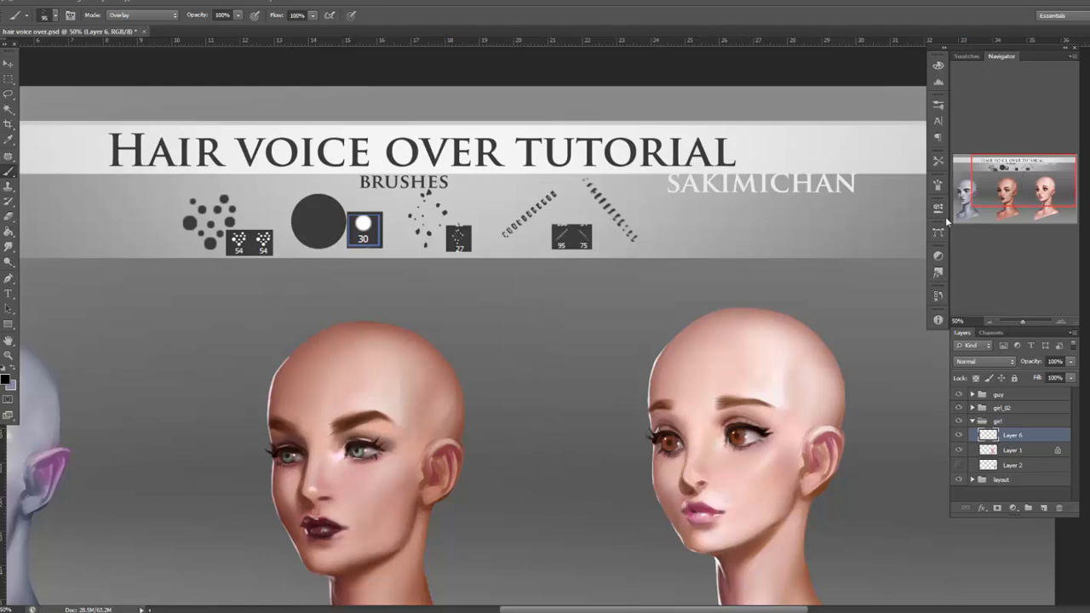
Examine the speckled brush's Shape Dynamics and Brush Tip Shape settings, keeping the spacing at 1%.
left_click(938, 185)
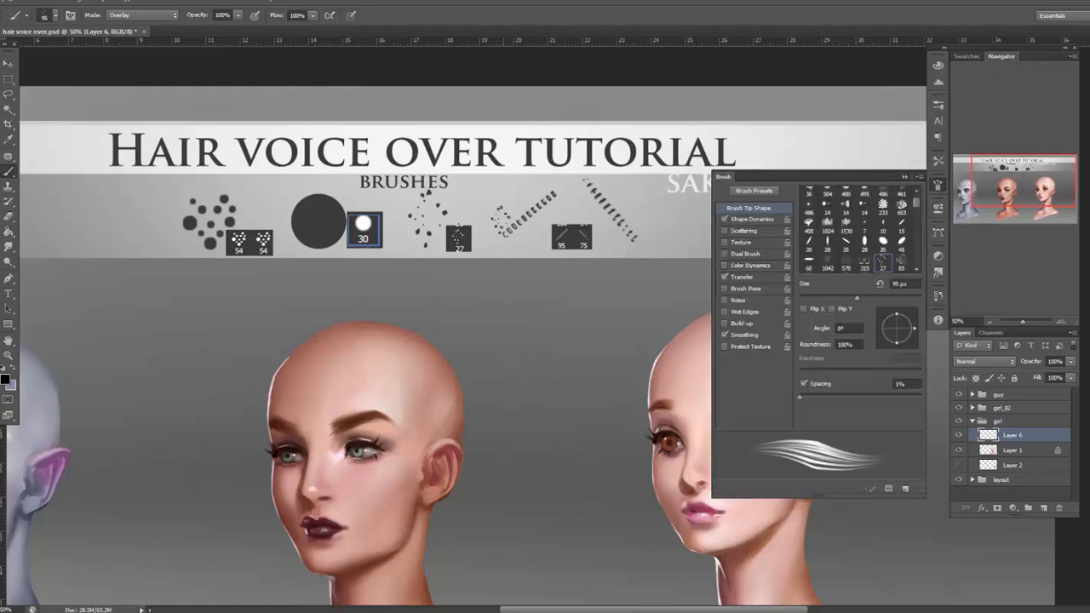
left_click(775, 222)
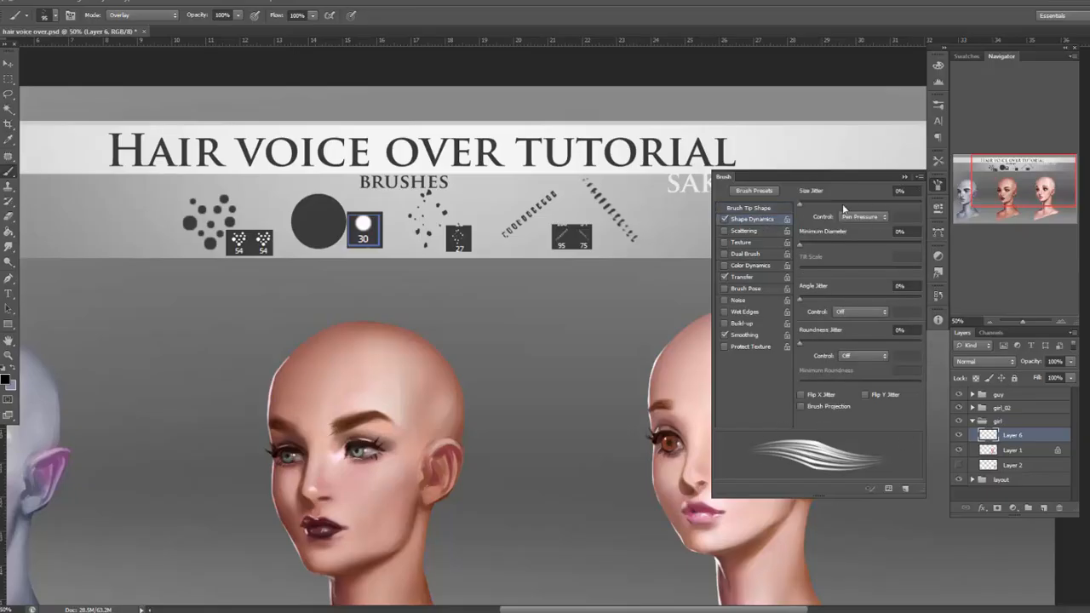
left_click(755, 208)
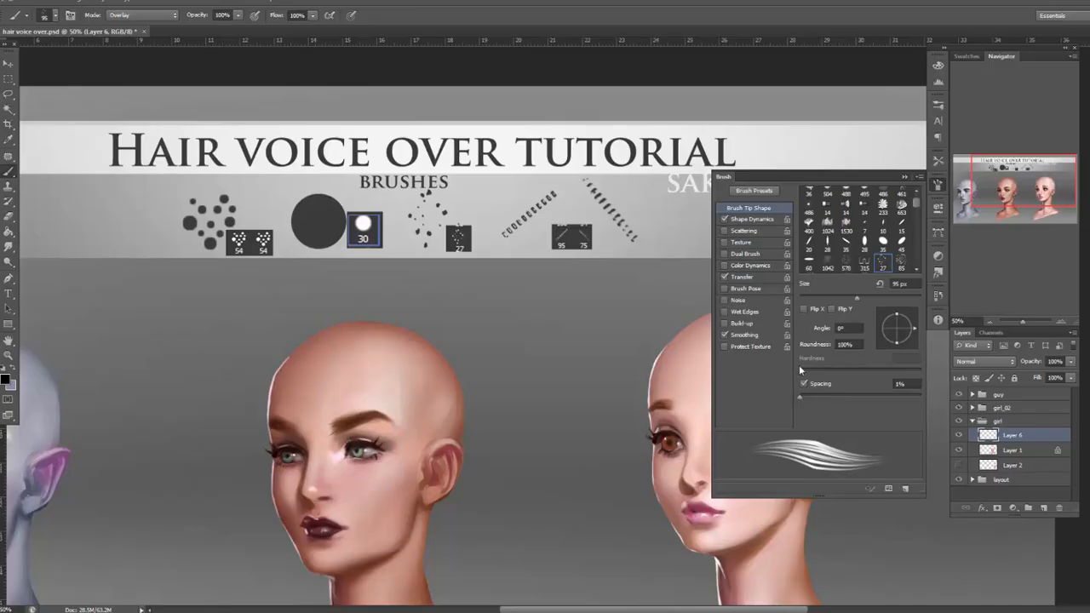
mouse_move(801, 396)
left_mouse_down()
mouse_move(846, 393)
mouse_move(799, 396)
left_mouse_up()
left_click(937, 184)
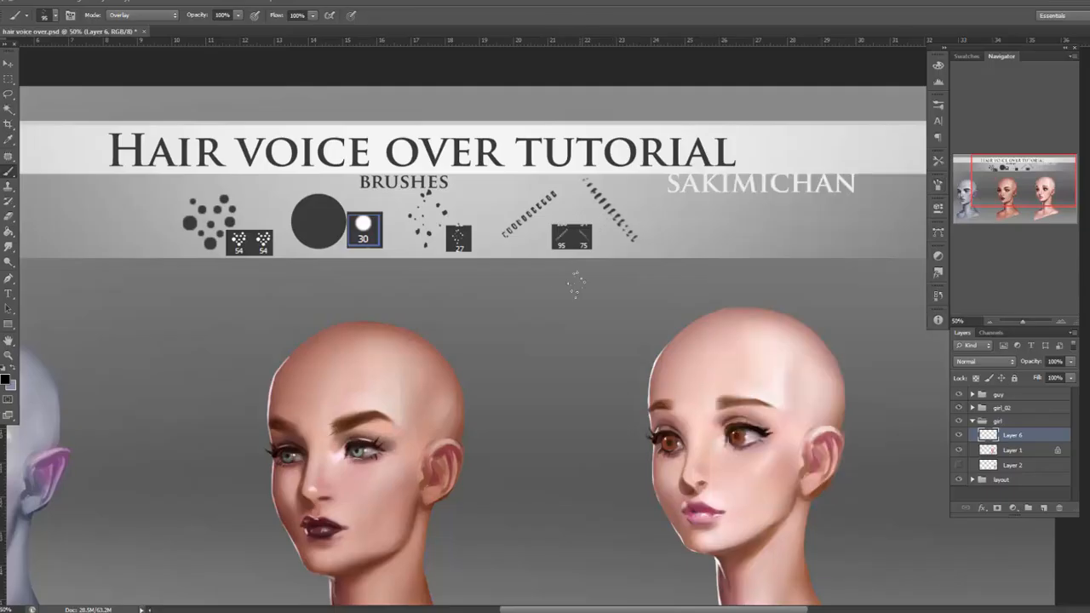
Choose the 95 px diagonal dashed-line brush and set its size to 75 px.
right_click(575, 284)
left_click(749, 376)
left_click(635, 303)
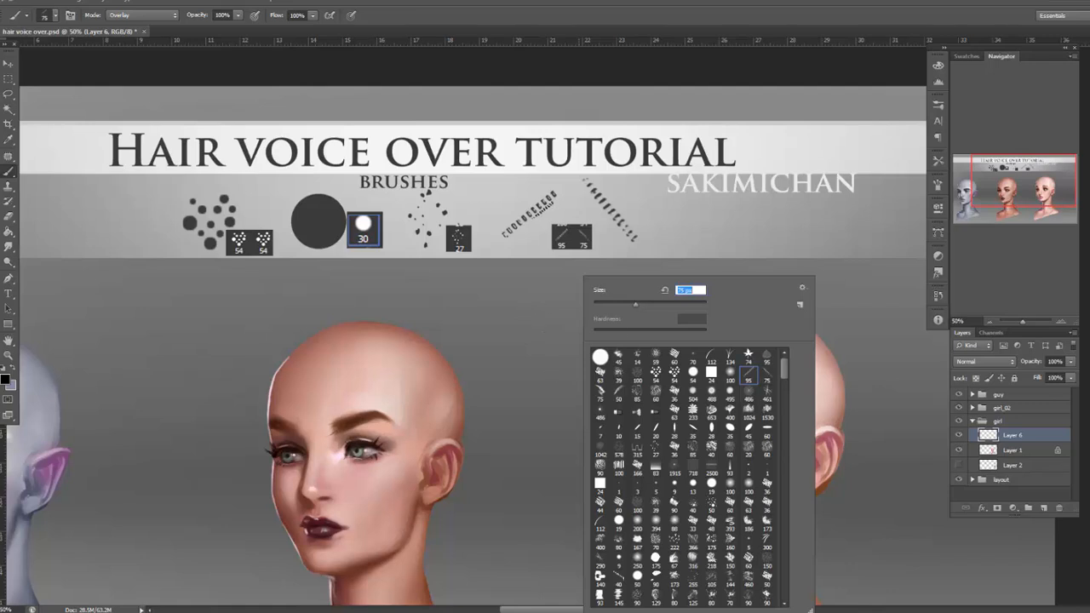
Choose the 75 px dashed-line brush, paint a test stroke between the heads, and undo it.
left_click(768, 379)
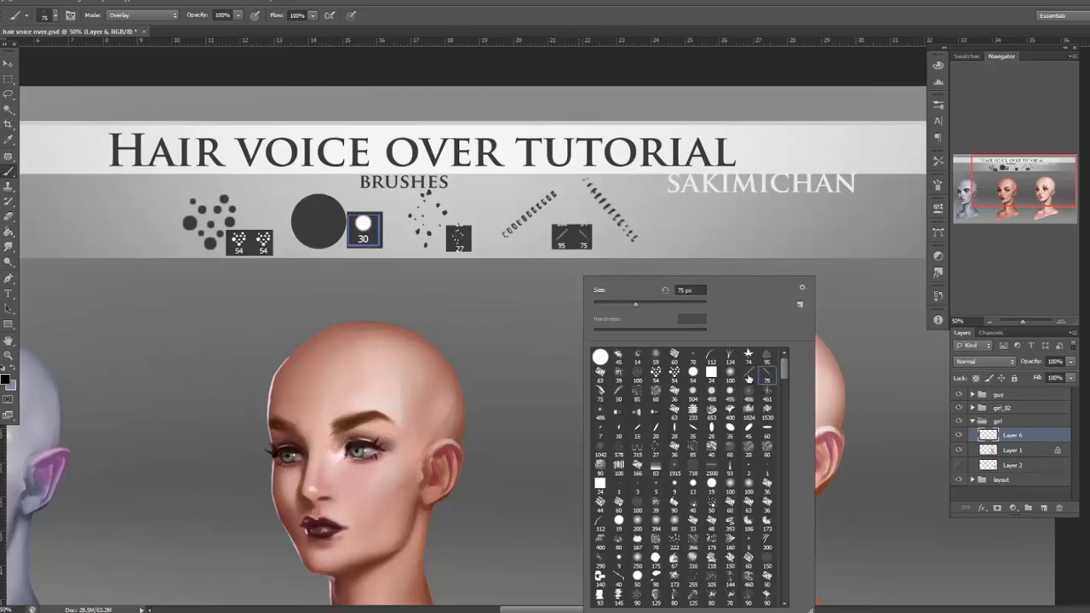
left_click_drag(536, 298, 516, 504)
key("ctrl+z")
Choose the 95 px diagonal dashed-line brush, set its size to 100 px, and try a stroke that is undone.
right_click(595, 298)
left_click(757, 375)
left_click(658, 304)
mouse_move(546, 320)
left_mouse_down()
mouse_move(584, 444)
mouse_move(538, 502)
left_mouse_up()
key("ctrl+z")
right_click(657, 342)
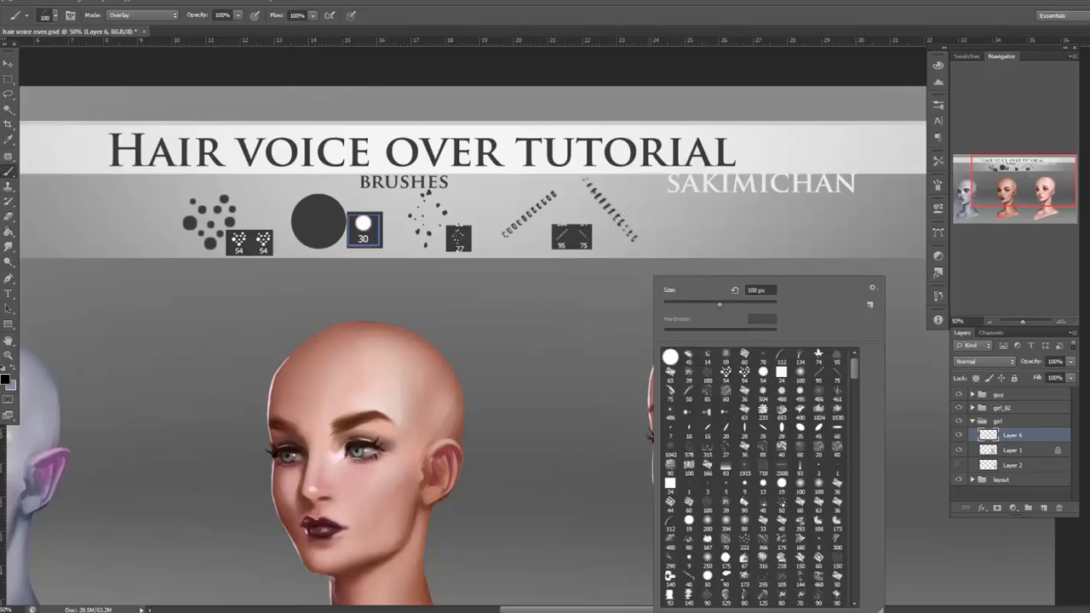
Paint curved, crossing hair strokes between the heads with the 100 px dashed-line brush, and undo them all.
left_click_drag(565, 306, 596, 486)
mouse_move(526, 332)
left_mouse_down()
mouse_move(603, 486)
mouse_move(586, 530)
left_mouse_up()
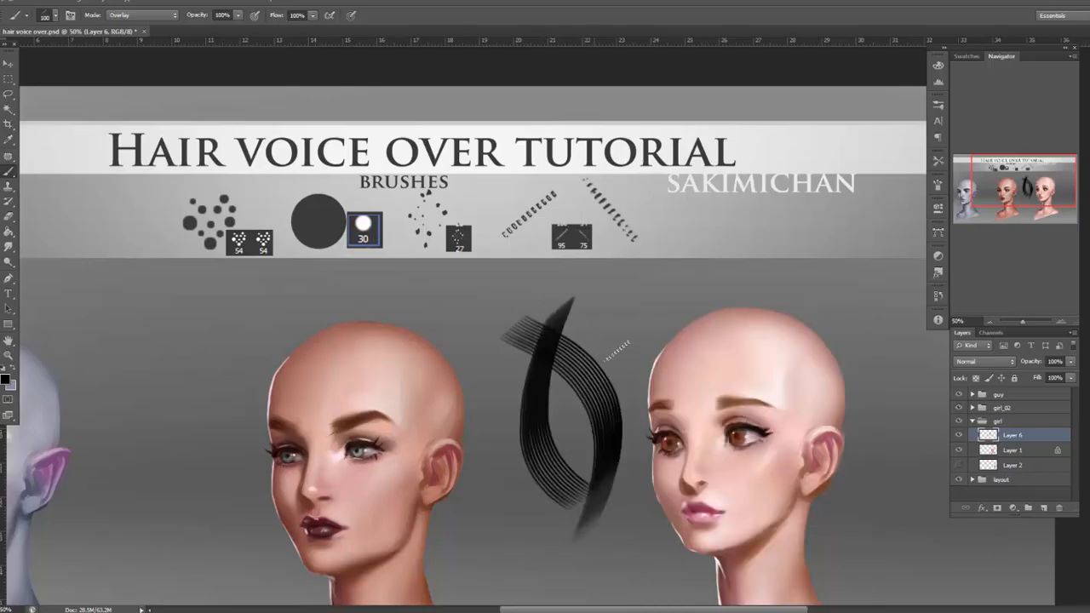
left_click_drag(601, 318, 530, 581)
left_click_drag(523, 339, 611, 582)
left_click_drag(591, 389, 542, 591)
left_click_drag(584, 362, 562, 579)
key("ctrl+alt+z")
key("ctrl+alt+z")
key("ctrl+alt+z")
key("ctrl+alt+z")
key("ctrl+alt+z")
key("ctrl+alt+z")
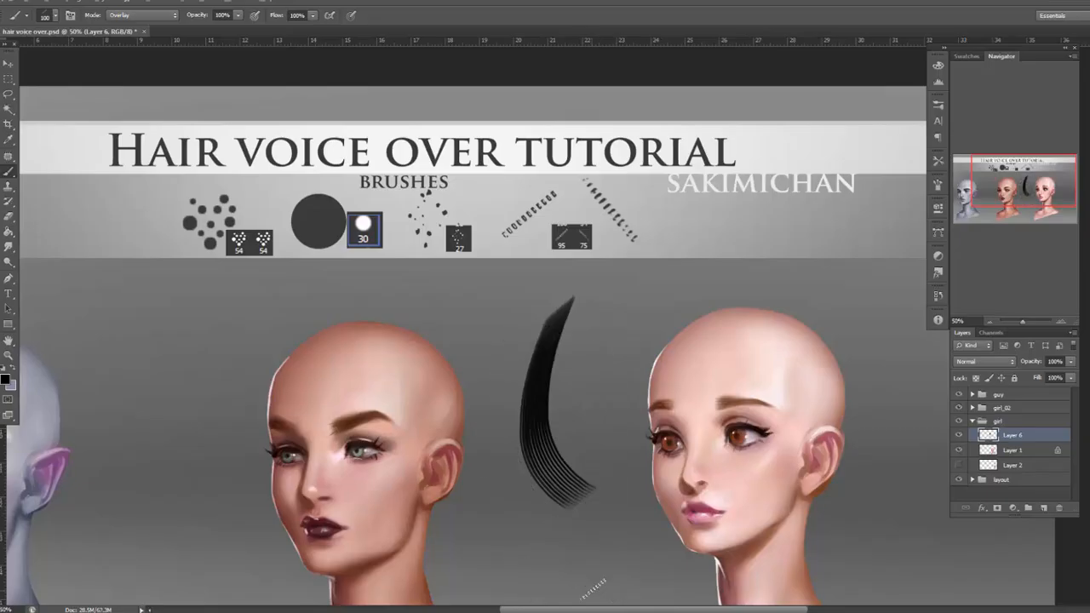
Examine the dashed-line brush's Transfer and Brush Tip Shape settings.
left_click(940, 186)
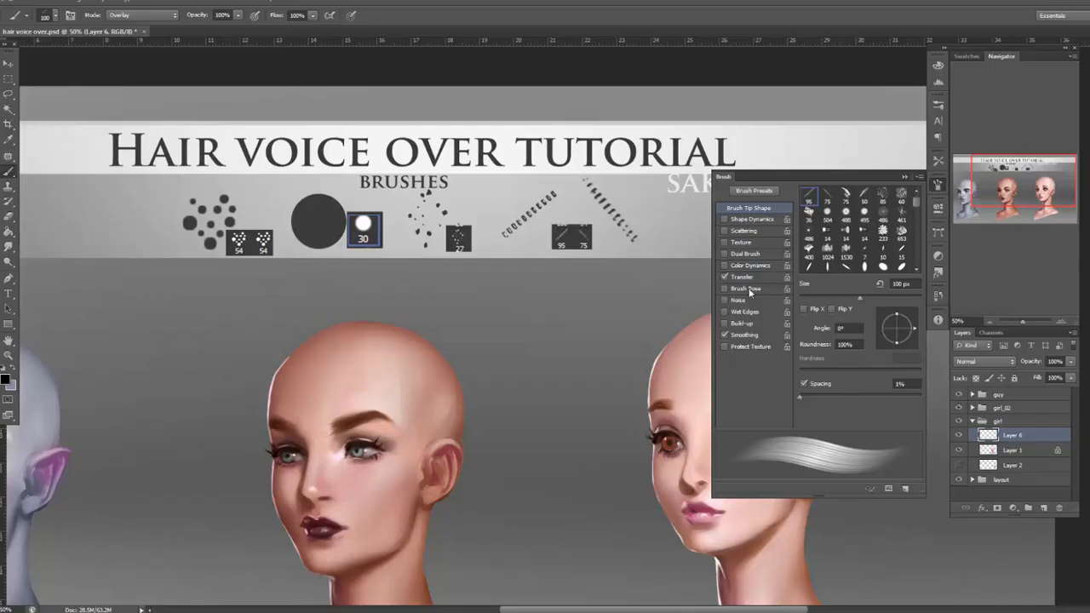
left_click(764, 278)
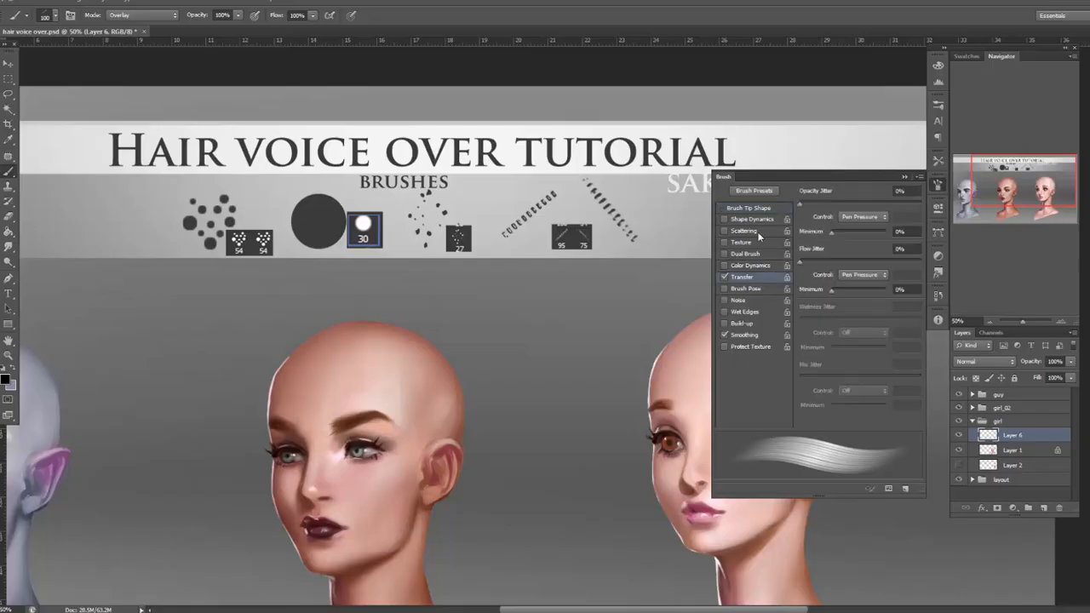
left_click(765, 209)
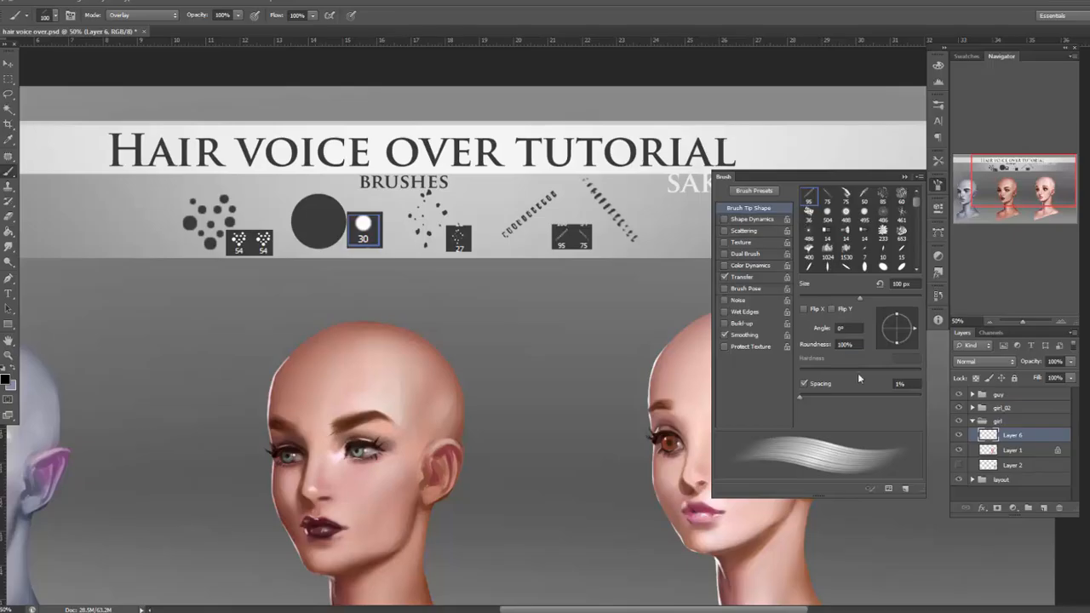
Try the dashed-line brush with 27% spacing in a test stroke, undo the stroke, and return the spacing to its minimum.
left_click_drag(800, 396, 815, 395)
mouse_move(601, 294)
left_mouse_down()
mouse_move(545, 392)
mouse_move(590, 372)
left_mouse_up()
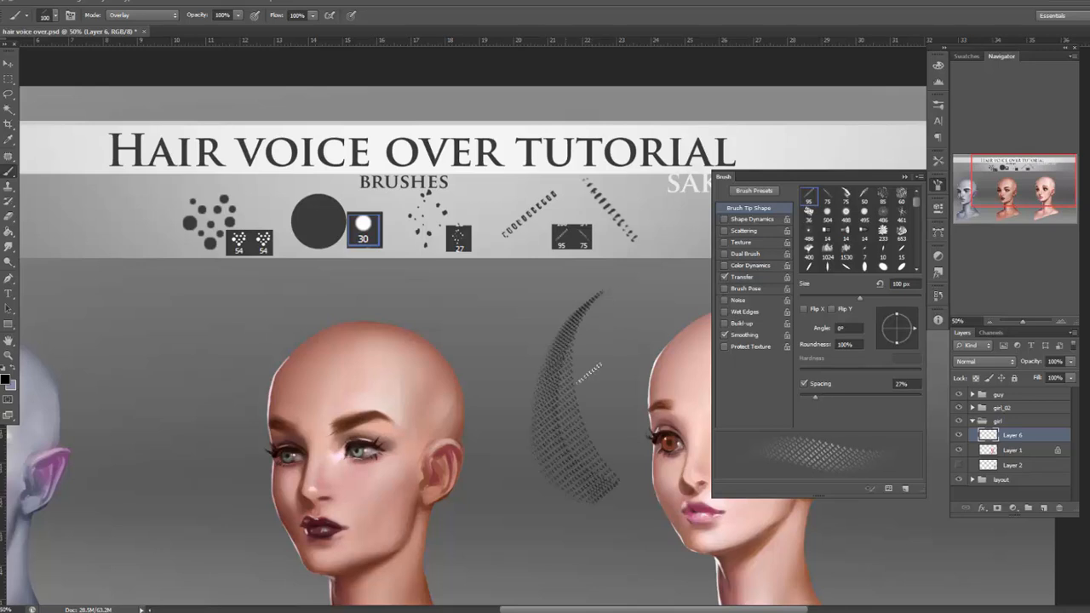
key("ctrl+z")
left_click_drag(814, 396, 799, 396)
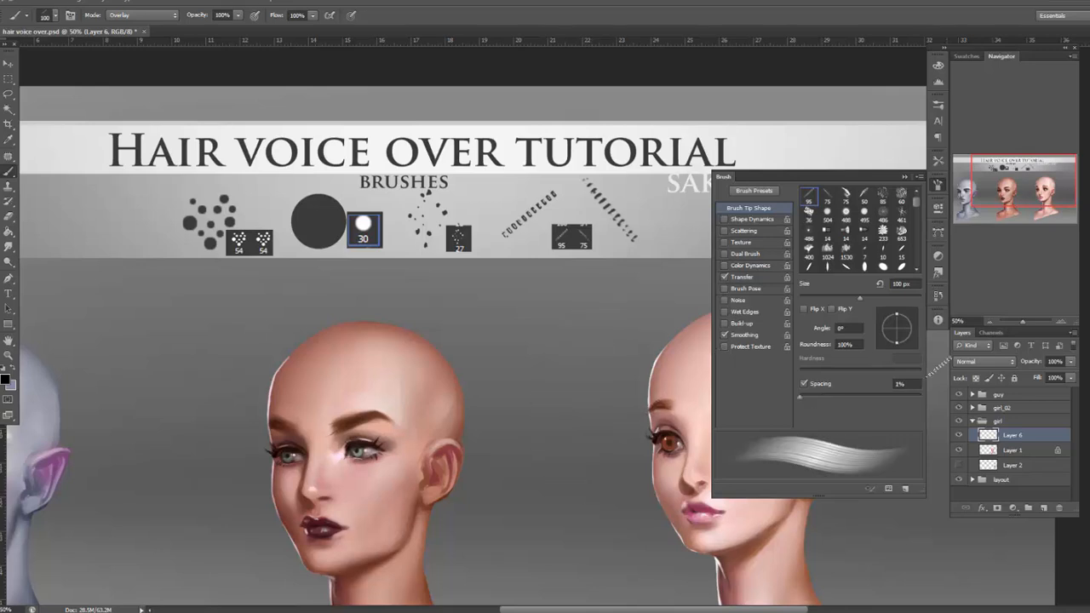
left_click(904, 177)
Show the reference photo on Layer 2 in the girl group.
mouse_move(851, 558)
left_mouse_down()
mouse_move(810, 469)
mouse_move(907, 535)
mouse_move(788, 503)
left_mouse_up()
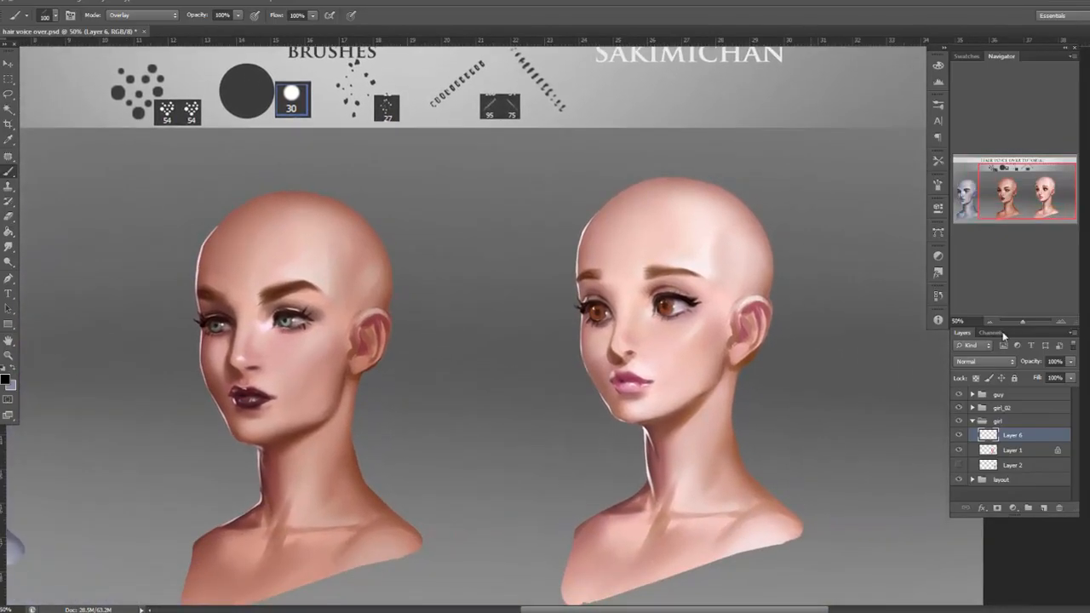
left_click_drag(755, 515, 792, 444)
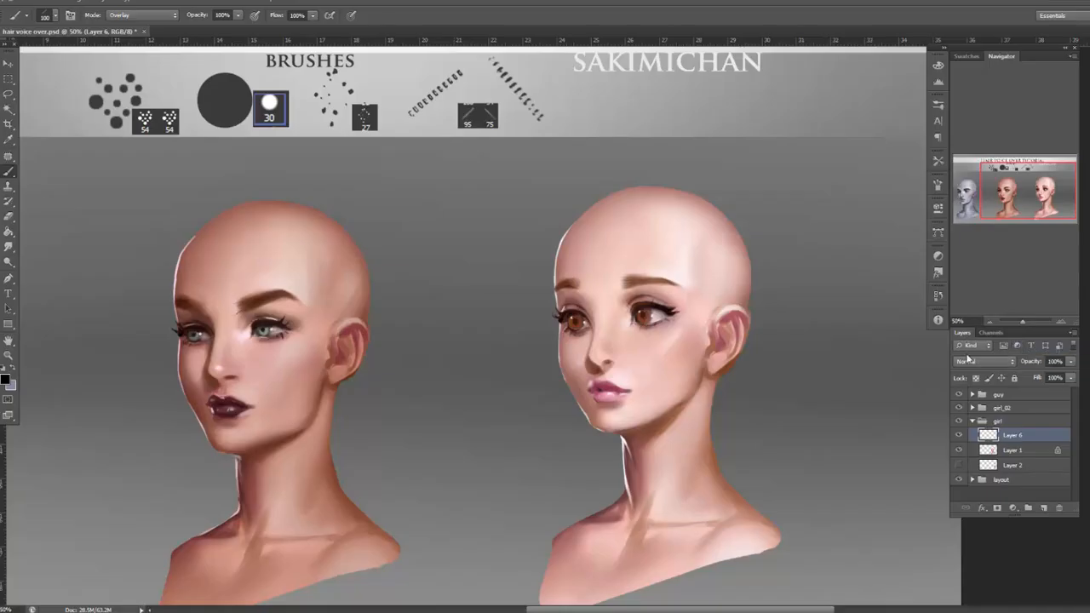
left_click(959, 467)
left_click(1011, 449)
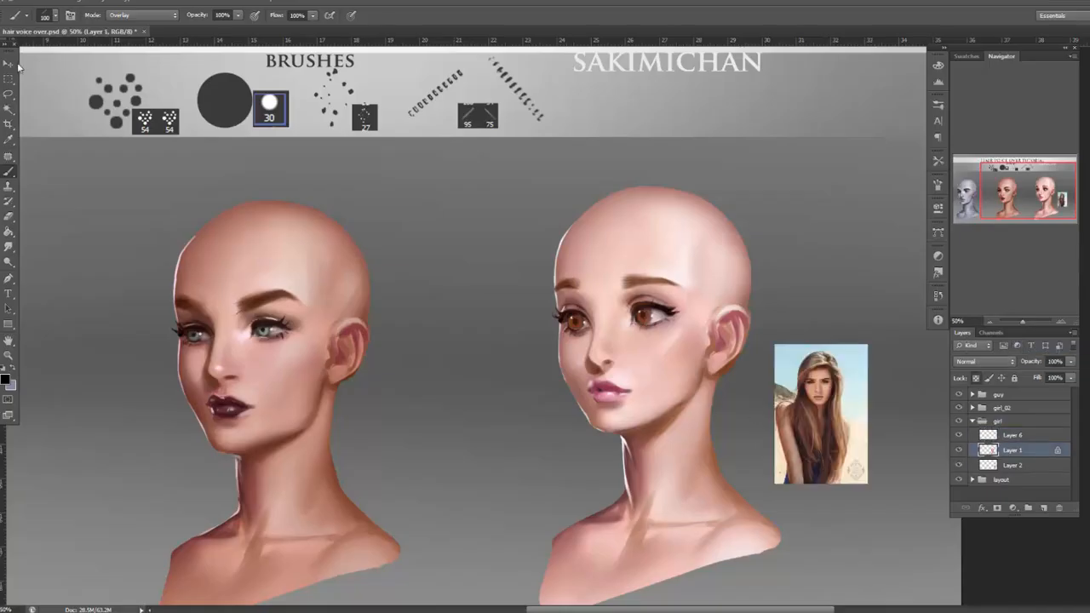
key("v")
left_click_drag(856, 458, 831, 378)
key("ctrl+z")
Enlarge the reference photo on Layer 2 with Free Transform and place it beside the brown-eyed girl's head.
left_click(1017, 464)
key("ctrl+t")
left_click_drag(872, 416, 925, 495)
left_click_drag(864, 429, 854, 422)
key("Return")
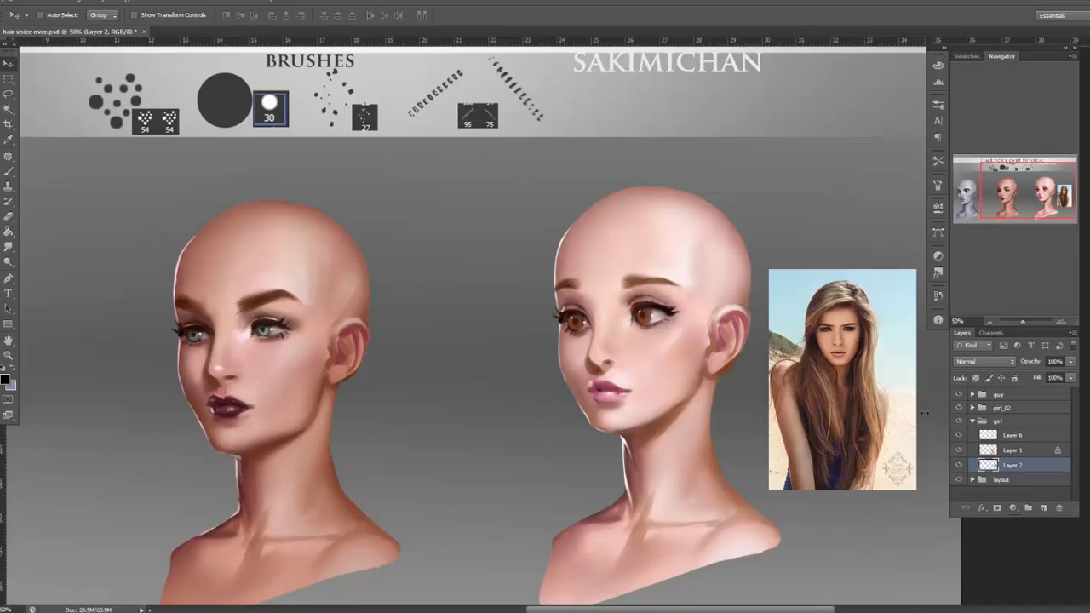
Hide and reshow Layer 1 to check its contents, and make Layer 6 the active layer.
left_click(1018, 452)
left_click(959, 450)
left_click(960, 450)
left_click(1010, 436)
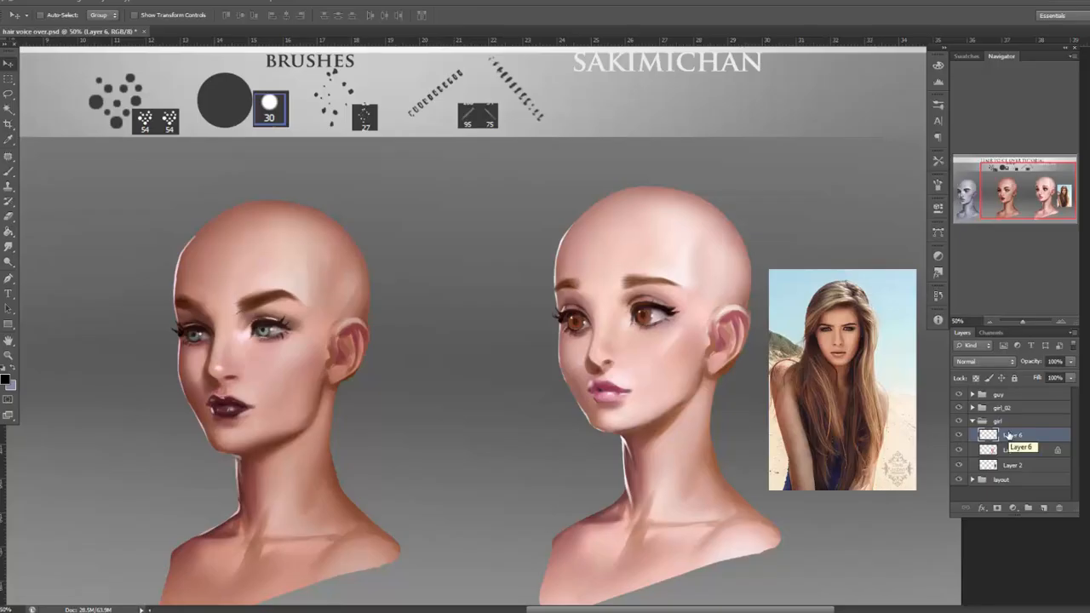
Set the foreground colour to a medium brown, RGB 111, 73, 43.
key("i")
left_click(7, 380)
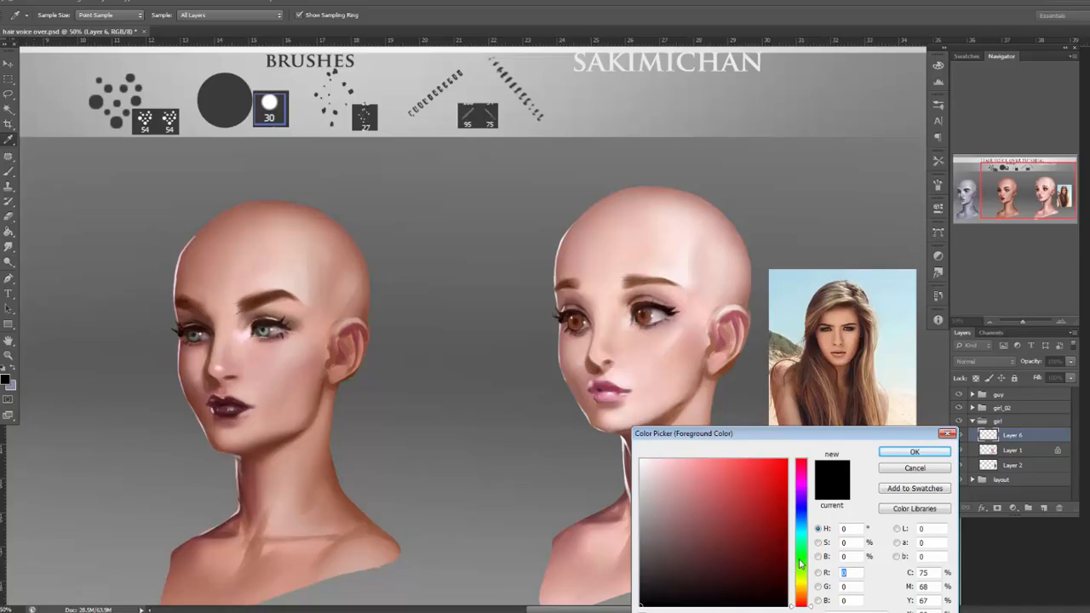
left_click(800, 595)
left_click(731, 540)
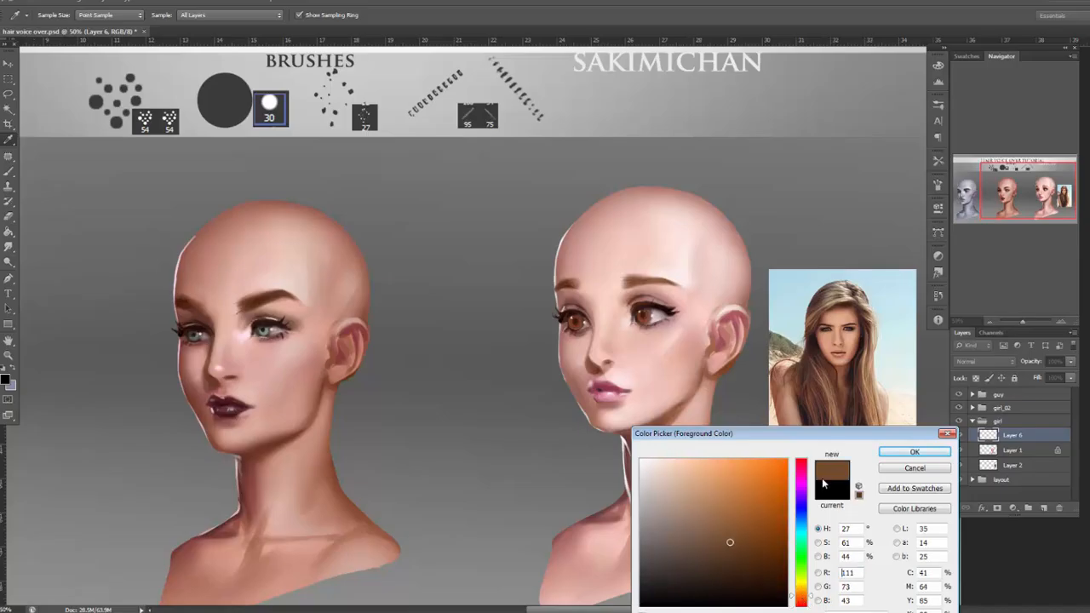
left_click(914, 451)
Choose the hard round brush at a very small size, and try hairline strokes on the forehead, undoing them.
key("b")
right_click(628, 259)
left_click(649, 337)
left_click(644, 285)
left_click(584, 249)
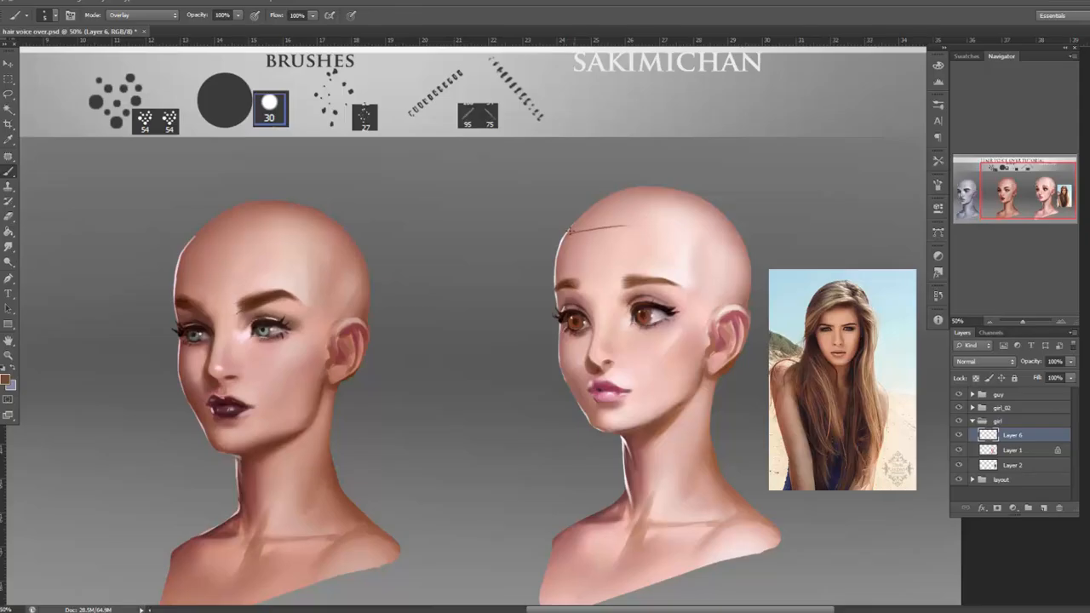
key("ctrl+z")
key("ctrl+z")
mouse_move(647, 233)
left_mouse_down()
mouse_move(569, 233)
mouse_move(646, 230)
left_mouse_up()
key("ctrl+z")
Sketch the hairline across the brown-eyed girl's forehead and down the temple to the ear.
left_click_drag(570, 240, 674, 234)
left_click_drag(684, 264, 701, 284)
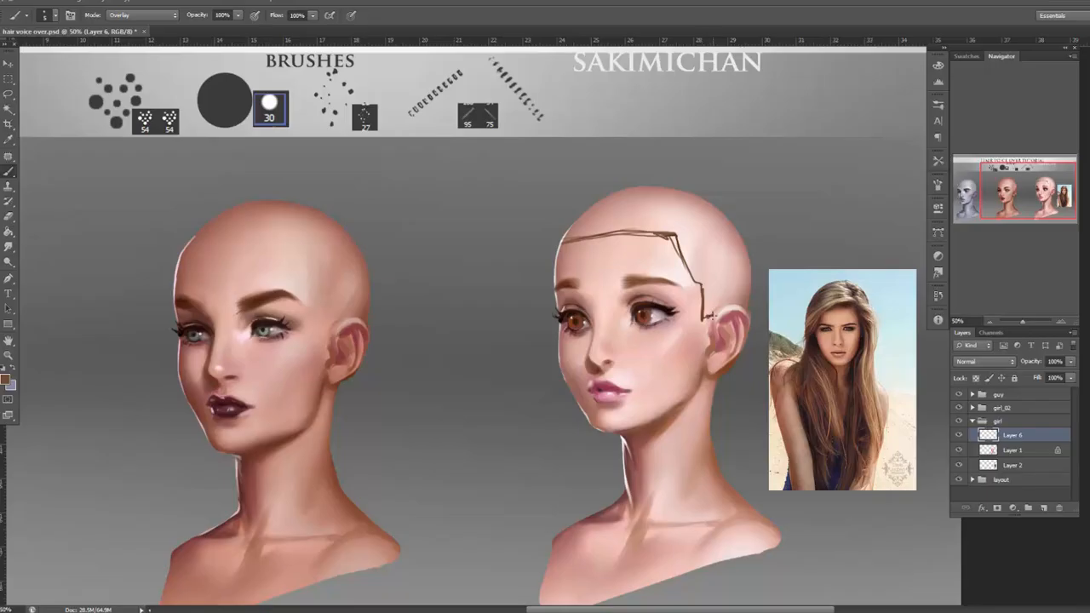
left_click_drag(570, 240, 658, 233)
left_click_drag(570, 243, 650, 234)
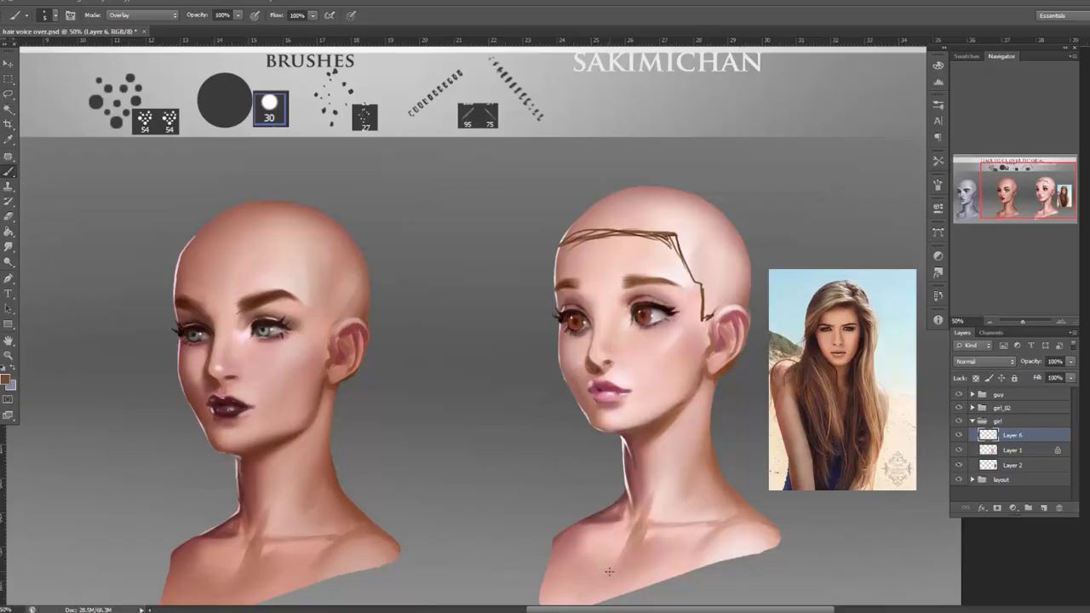
Set the brush to 31 px and its blending mode to Normal, and paint brown hair at the far temple.
right_click(664, 208)
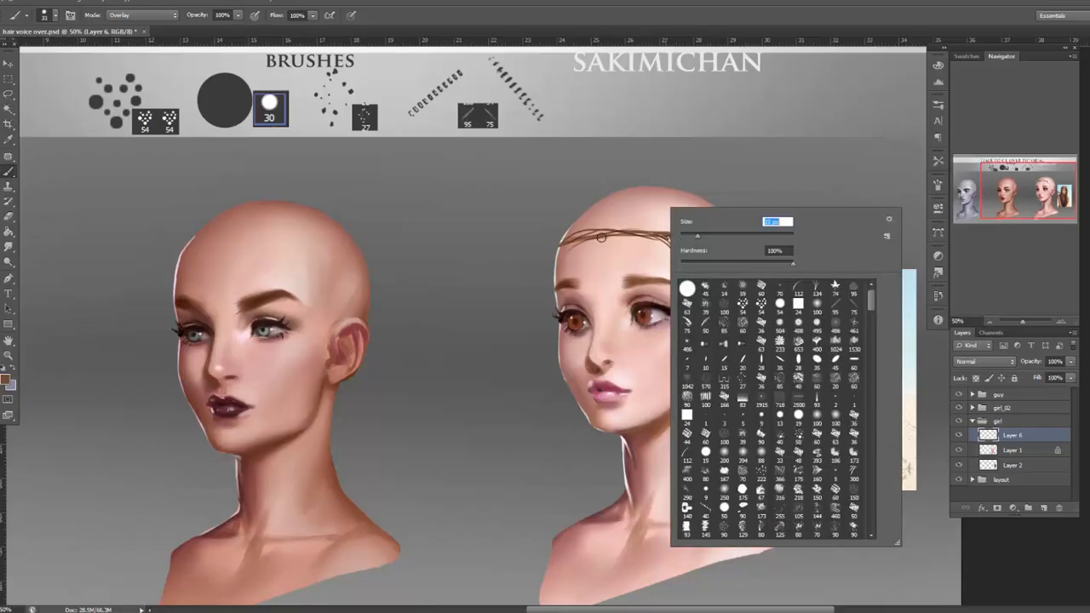
key("Return")
mouse_move(548, 259)
left_mouse_down()
mouse_move(600, 223)
mouse_move(544, 269)
left_mouse_up()
left_click(166, 18)
left_click(136, 23)
left_click_drag(590, 230, 553, 260)
Enlarge the hard round brush and thicken the brown hair above the far side of the forehead.
right_click(634, 203)
left_click(651, 282)
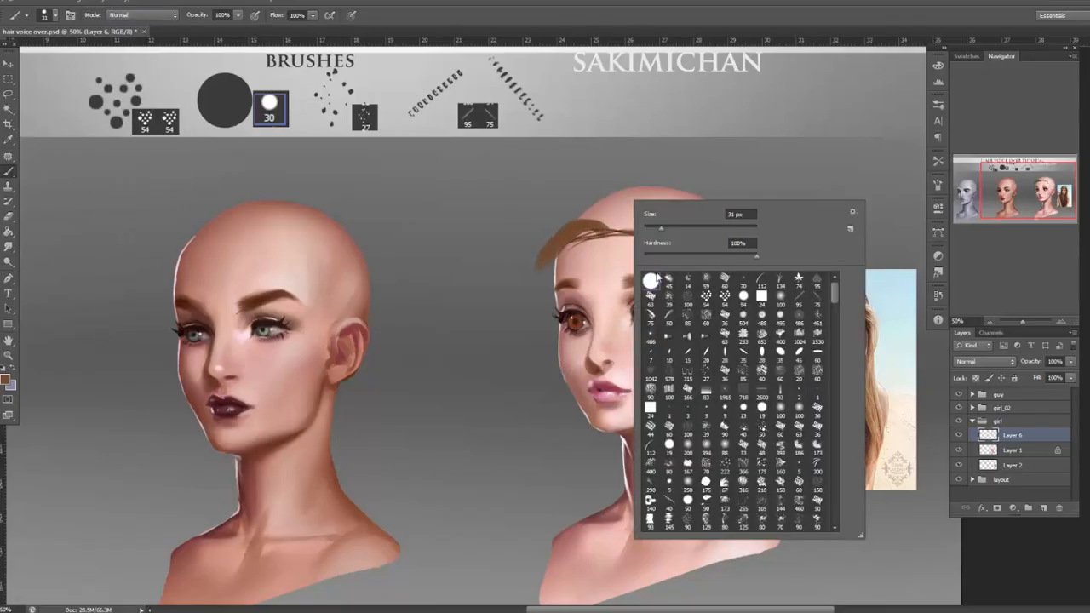
left_click_drag(662, 227, 544, 276)
left_click(581, 230)
mouse_move(544, 274)
left_mouse_down()
mouse_move(581, 215)
mouse_move(573, 245)
mouse_move(587, 228)
mouse_move(553, 271)
left_mouse_up()
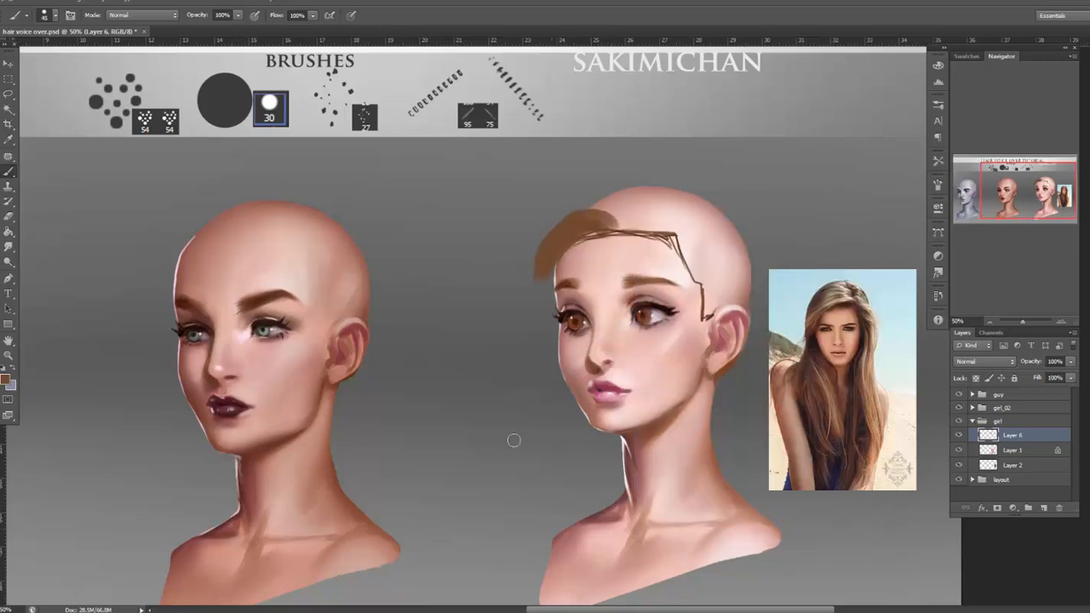
Set the foreground colour to a darker brown, RGB 91, 54, 24.
left_click(6, 379)
left_click(747, 553)
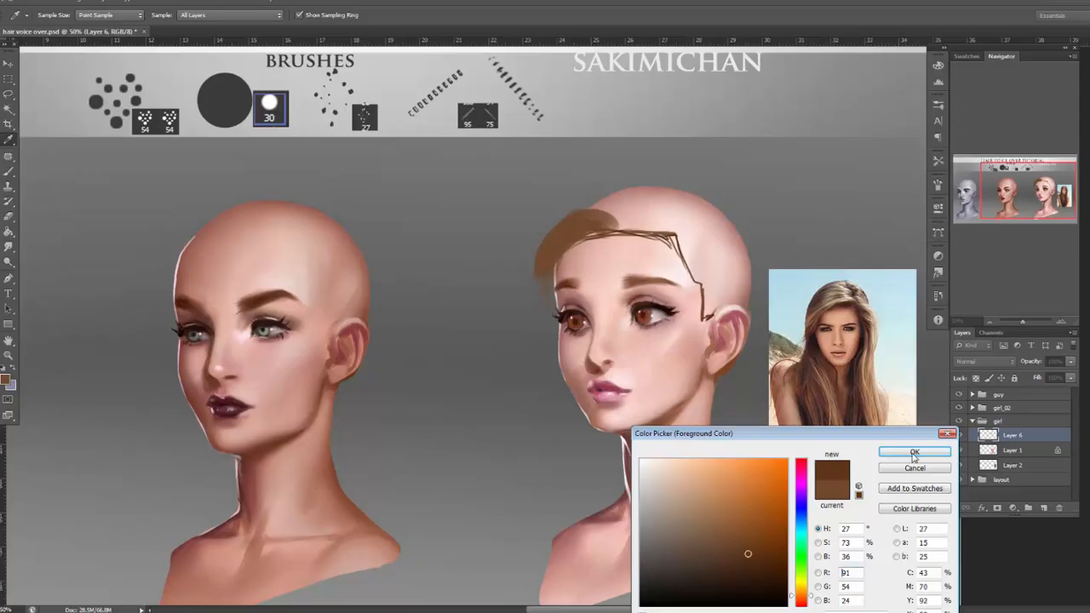
left_click(900, 451)
Block in dark brown hair over the front crown and down the far side of the girl's face.
mouse_move(598, 229)
left_mouse_down()
mouse_move(549, 303)
mouse_move(578, 230)
mouse_move(552, 292)
mouse_move(544, 284)
mouse_move(551, 267)
mouse_move(552, 431)
left_mouse_up()
mouse_move(615, 225)
left_mouse_down()
mouse_move(577, 223)
mouse_move(622, 214)
mouse_move(620, 226)
mouse_move(601, 211)
mouse_move(629, 219)
mouse_move(569, 225)
mouse_move(627, 207)
mouse_move(590, 224)
mouse_move(605, 198)
mouse_move(630, 204)
mouse_move(639, 224)
mouse_move(555, 223)
mouse_move(630, 194)
mouse_move(603, 184)
mouse_move(585, 223)
mouse_move(563, 210)
mouse_move(620, 209)
mouse_move(623, 186)
mouse_move(725, 219)
mouse_move(650, 192)
mouse_move(677, 199)
mouse_move(716, 223)
mouse_move(744, 273)
mouse_move(725, 240)
mouse_move(602, 181)
mouse_move(653, 226)
mouse_move(641, 194)
mouse_move(602, 196)
mouse_move(596, 177)
mouse_move(544, 260)
mouse_move(654, 220)
mouse_move(655, 205)
mouse_move(595, 200)
mouse_move(673, 198)
left_mouse_up()
key("ctrl+z")
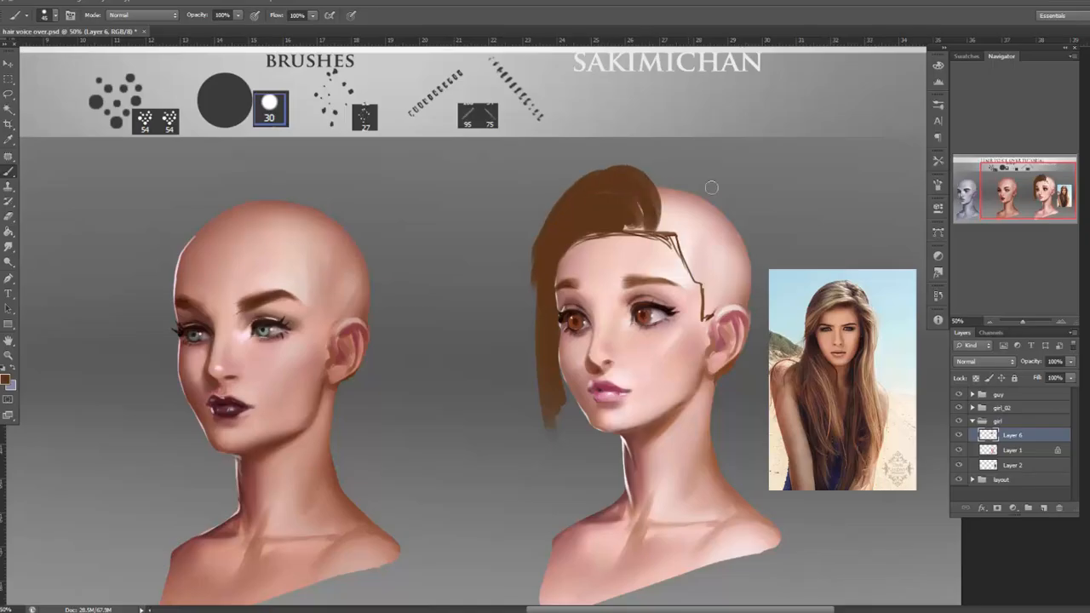
mouse_move(631, 168)
left_mouse_down()
mouse_move(656, 222)
mouse_move(668, 190)
mouse_move(639, 166)
mouse_move(604, 204)
mouse_move(668, 226)
left_mouse_up()
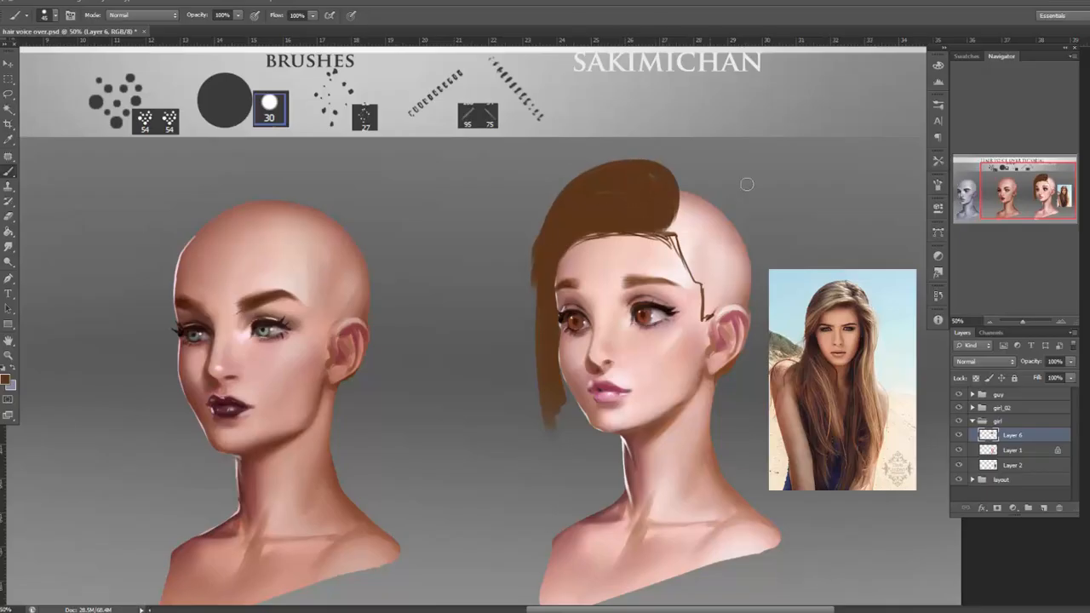
Hide the reference photo layer, and fill in hair along the hairline and over the far side of the face.
left_click(958, 466)
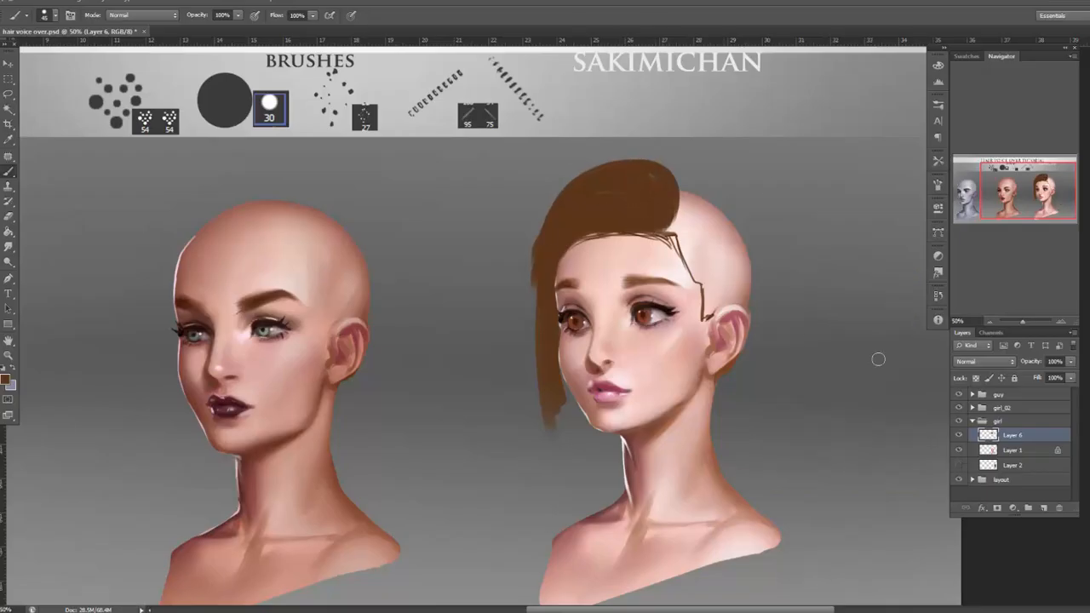
mouse_move(656, 230)
left_mouse_down()
mouse_move(674, 228)
mouse_move(689, 189)
mouse_move(706, 205)
mouse_move(662, 223)
mouse_move(698, 255)
mouse_move(624, 229)
left_mouse_up()
mouse_move(563, 254)
left_mouse_down()
mouse_move(617, 205)
mouse_move(582, 262)
mouse_move(568, 245)
mouse_move(573, 265)
mouse_move(545, 321)
left_mouse_up()
left_click_drag(598, 227, 554, 337)
mouse_move(605, 185)
left_mouse_down()
mouse_move(591, 252)
mouse_move(569, 348)
left_mouse_up()
left_click_drag(559, 207, 540, 359)
Widen the hair on the far side of the face and lengthen it down towards the shoulder.
left_click_drag(562, 473, 545, 289)
left_click_drag(572, 496, 570, 287)
mouse_move(561, 349)
left_mouse_down()
mouse_move(564, 429)
mouse_move(559, 377)
left_mouse_up()
left_click_drag(579, 426, 557, 384)
mouse_move(566, 492)
left_mouse_down()
mouse_move(550, 426)
mouse_move(570, 498)
left_mouse_up()
right_click(642, 264)
left_click_drag(546, 246, 538, 375)
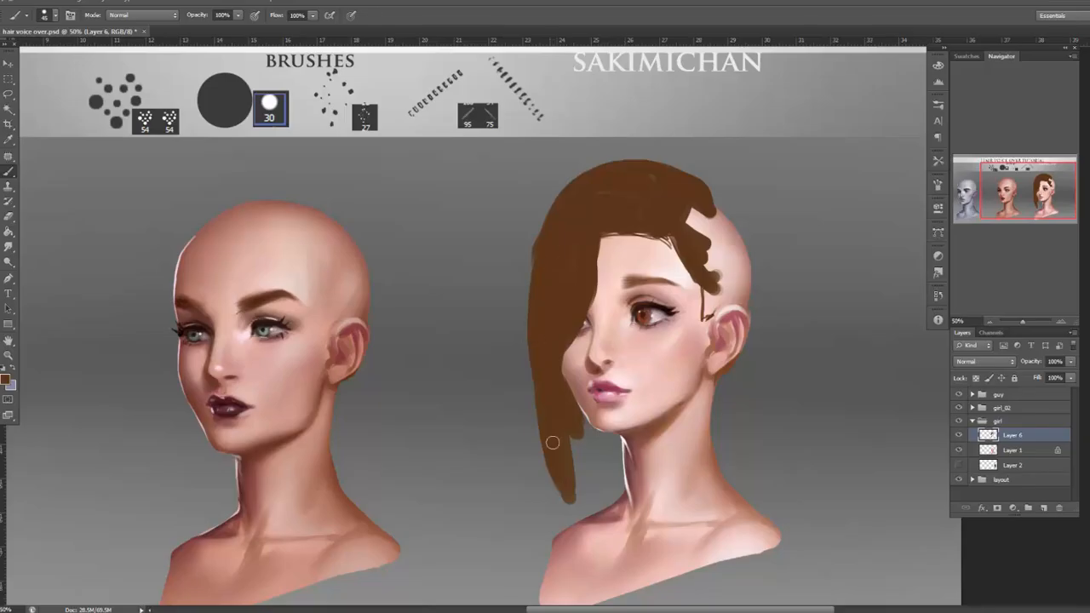
Extend the far-side lock to a point over the chest, and paint hair down the near temple beside the ear.
mouse_move(585, 510)
left_mouse_down()
mouse_move(589, 432)
mouse_move(606, 442)
mouse_move(594, 499)
mouse_move(618, 471)
mouse_move(601, 492)
mouse_move(579, 460)
mouse_move(587, 560)
mouse_move(574, 460)
mouse_move(585, 483)
mouse_move(569, 600)
left_mouse_up()
left_click_drag(710, 274, 708, 305)
left_click_drag(683, 239, 696, 251)
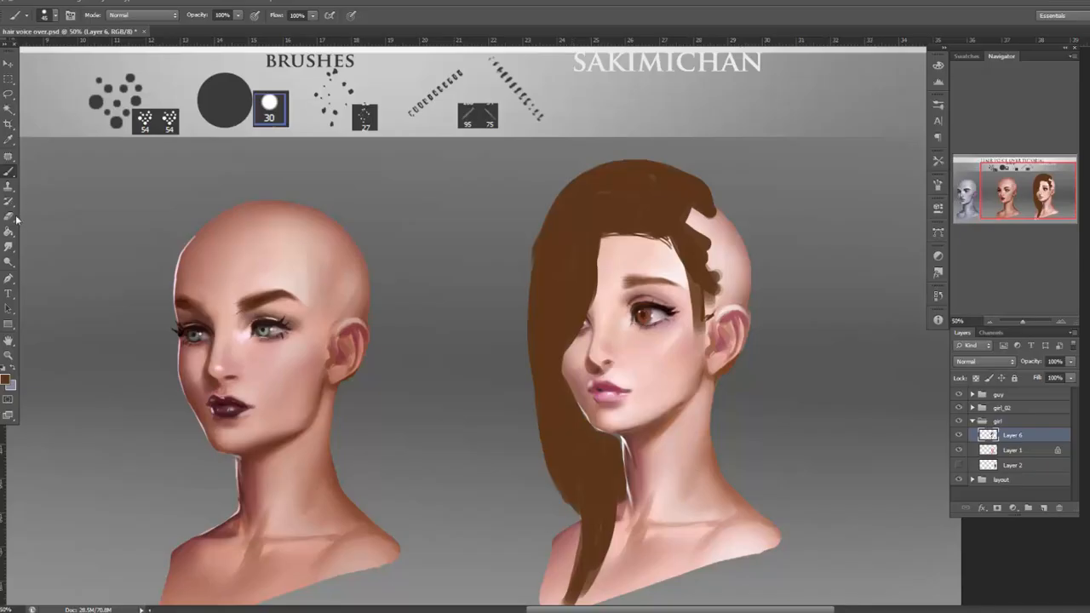
Erase the hair covering the far eye and forehead with a hard round eraser to form a clean face edge.
key("e")
right_click(652, 277)
left_click(669, 357)
left_click_drag(609, 248, 576, 341)
left_click_drag(599, 281, 593, 316)
mouse_move(601, 252)
left_mouse_down()
mouse_move(582, 349)
mouse_move(571, 314)
left_mouse_up()
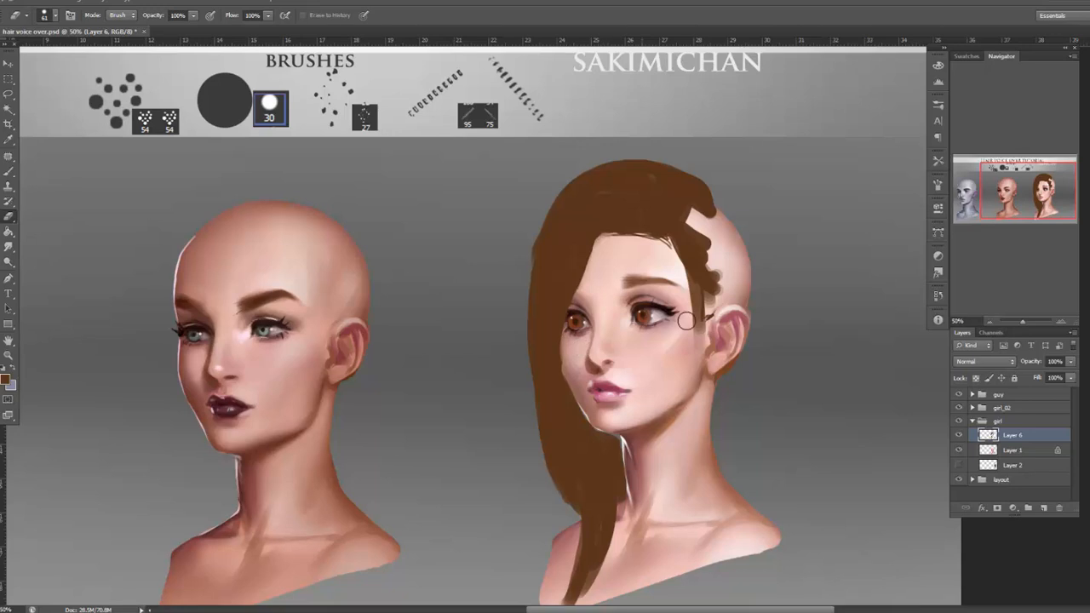
Paint a trial strand across the near ear, compare it with the reference photo, and undo the strand.
key("b")
left_click_drag(686, 265, 756, 348)
left_click(960, 465)
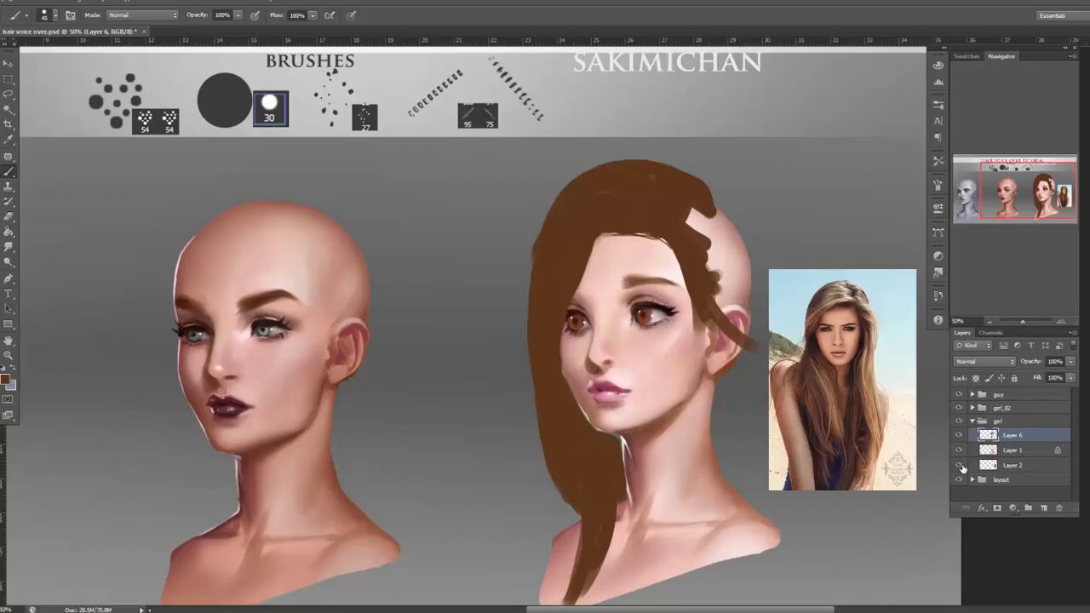
left_click(960, 465)
key("ctrl+z")
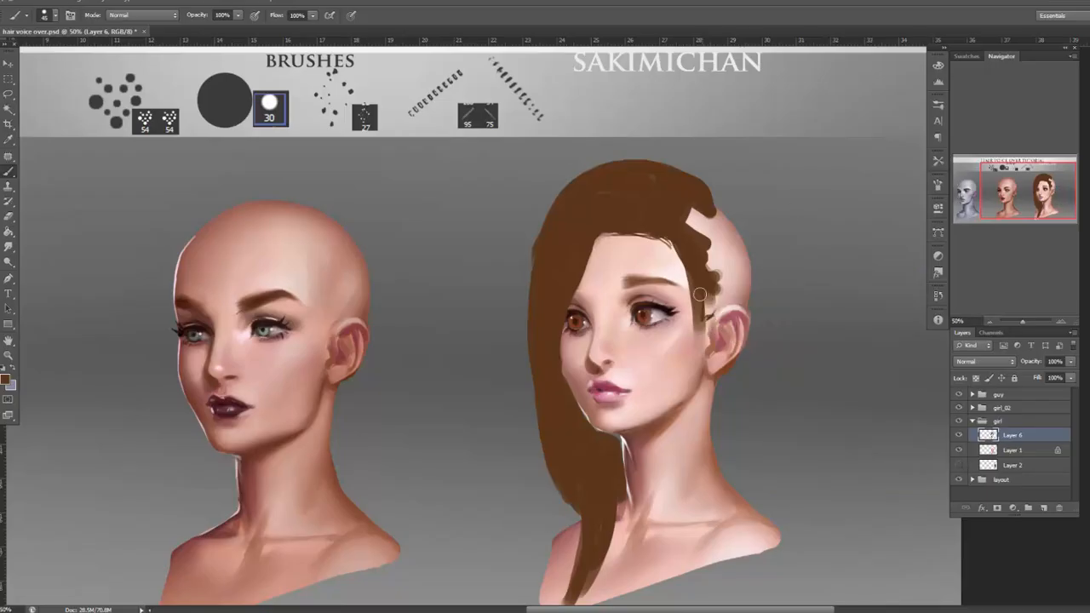
Show the reference photo layer, and cover the back of the head and upper ear with brown hair down to the neck.
left_click_drag(705, 295, 730, 319)
left_click(960, 464)
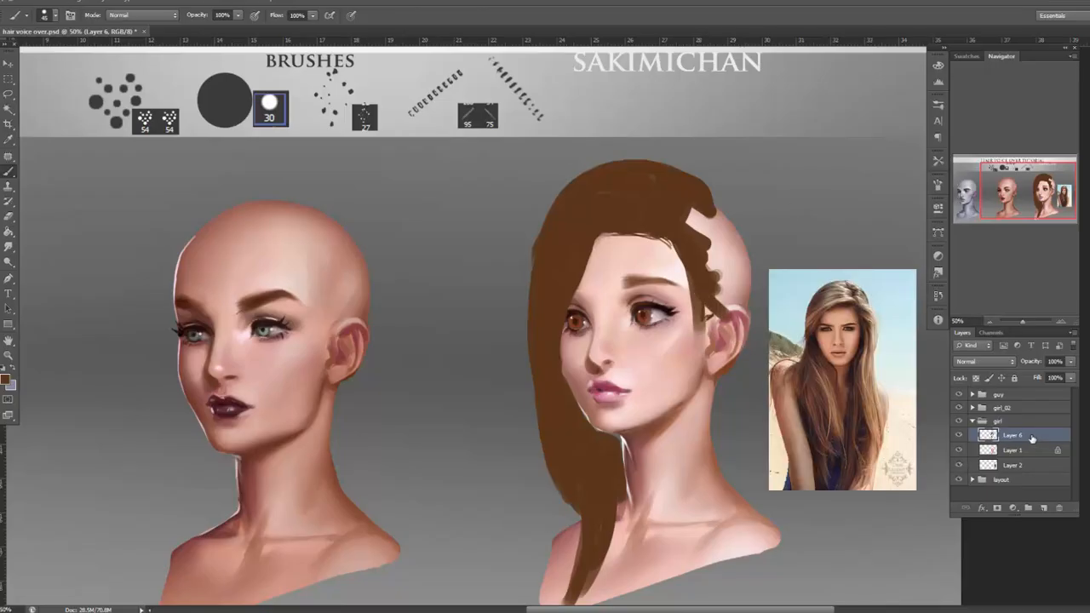
mouse_move(709, 288)
left_mouse_down()
mouse_move(723, 325)
mouse_move(752, 349)
mouse_move(754, 400)
left_mouse_up()
left_click_drag(734, 327, 749, 406)
mouse_move(714, 268)
left_mouse_down()
mouse_move(776, 388)
mouse_move(755, 316)
left_mouse_up()
left_click_drag(712, 250, 748, 291)
left_click_drag(693, 225, 739, 274)
mouse_move(694, 190)
left_mouse_down()
mouse_move(730, 213)
mouse_move(724, 189)
mouse_move(747, 282)
left_mouse_up()
left_click_drag(719, 208, 753, 337)
mouse_move(741, 250)
left_mouse_down()
mouse_move(763, 325)
mouse_move(731, 419)
left_mouse_up()
left_click_drag(722, 364, 730, 425)
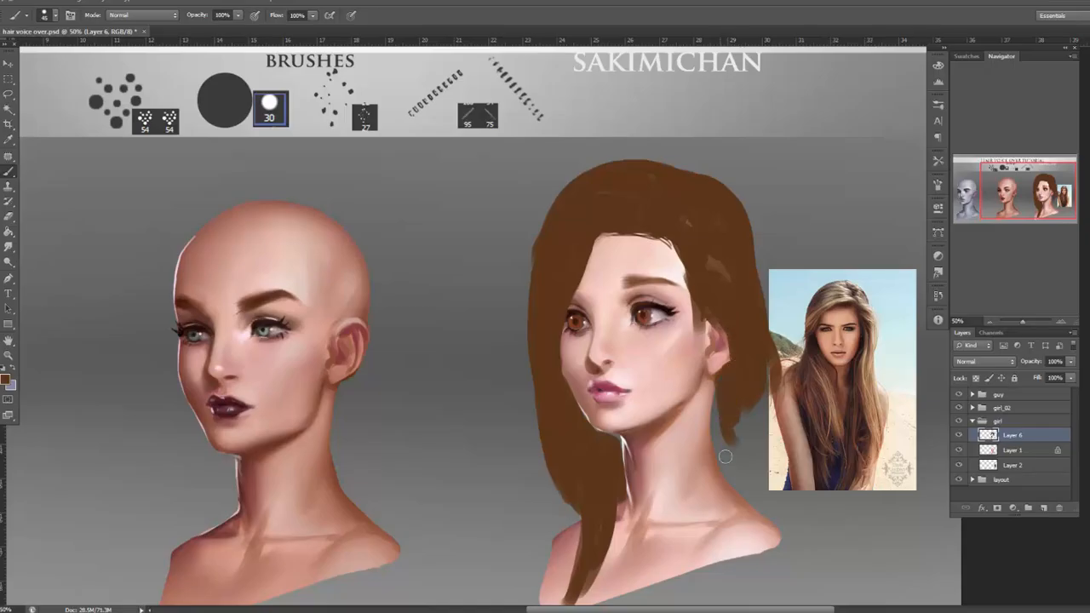
mouse_move(723, 376)
left_mouse_down()
mouse_move(706, 485)
mouse_move(673, 541)
left_mouse_up()
key("ctrl+alt+z")
key("ctrl+alt+z")
Paint long, curved strands from behind the near ear down the neck and over the shoulder to the chest.
left_click_drag(715, 377, 686, 533)
mouse_move(731, 374)
left_mouse_down()
mouse_move(721, 465)
mouse_move(685, 539)
left_mouse_up()
left_click_drag(743, 381, 682, 555)
mouse_move(730, 422)
left_mouse_down()
mouse_move(701, 507)
mouse_move(666, 561)
left_mouse_up()
left_click_drag(711, 496, 653, 596)
mouse_move(748, 397)
left_mouse_down()
mouse_move(739, 459)
mouse_move(685, 565)
left_mouse_up()
left_click_drag(735, 455, 688, 558)
left_click_drag(731, 491, 677, 597)
left_click_drag(738, 421, 693, 588)
left_click_drag(733, 539, 662, 601)
left_click_drag(719, 469, 654, 599)
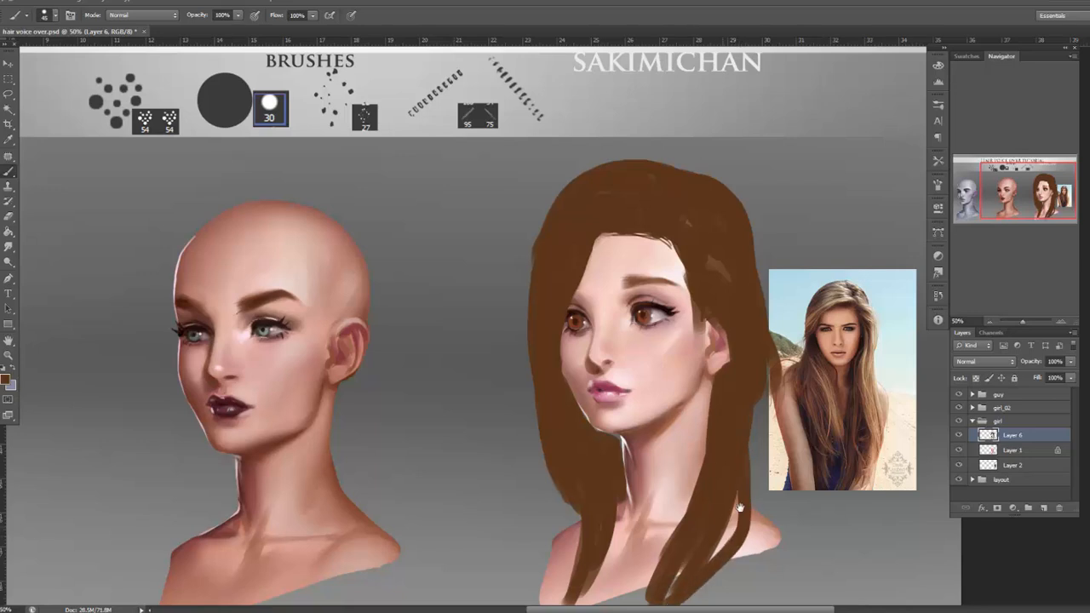
Add tapering strands to the hair ends on the near side, and flare the far-side hair over the shoulder.
left_click_drag(762, 458, 784, 392)
left_click_drag(689, 479, 658, 551)
left_click_drag(703, 488, 678, 549)
mouse_move(601, 444)
left_mouse_down()
mouse_move(555, 521)
mouse_move(545, 562)
mouse_move(568, 563)
left_mouse_up()
left_click_drag(601, 477, 589, 575)
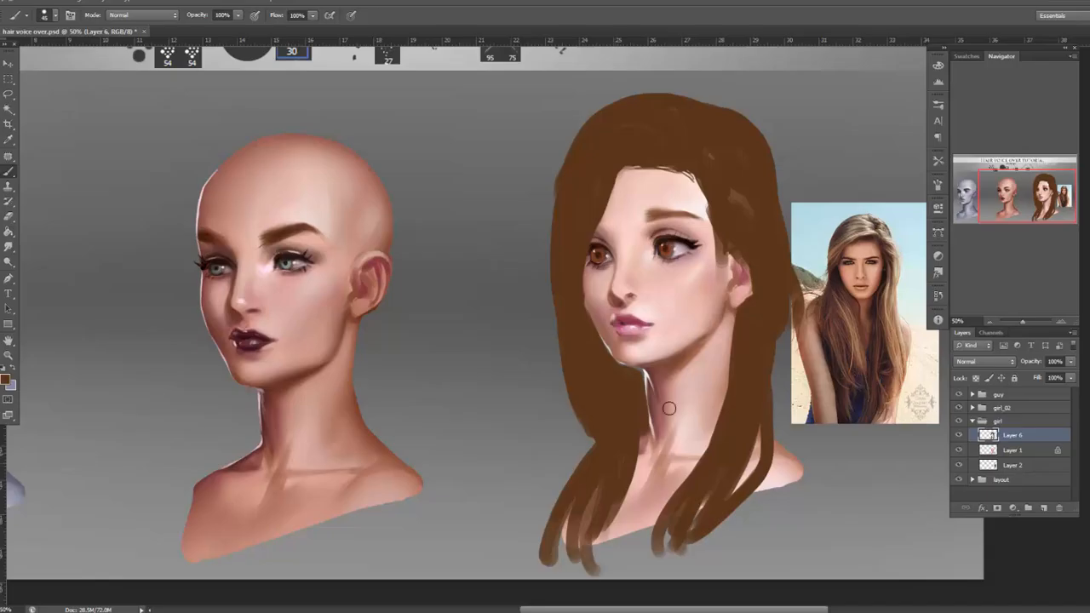
Widen the near-side hair with brown strokes running from the back of the head down over the shoulder.
left_click_drag(793, 294, 776, 393)
mouse_move(778, 340)
left_mouse_down()
mouse_move(778, 405)
mouse_move(754, 457)
left_mouse_up()
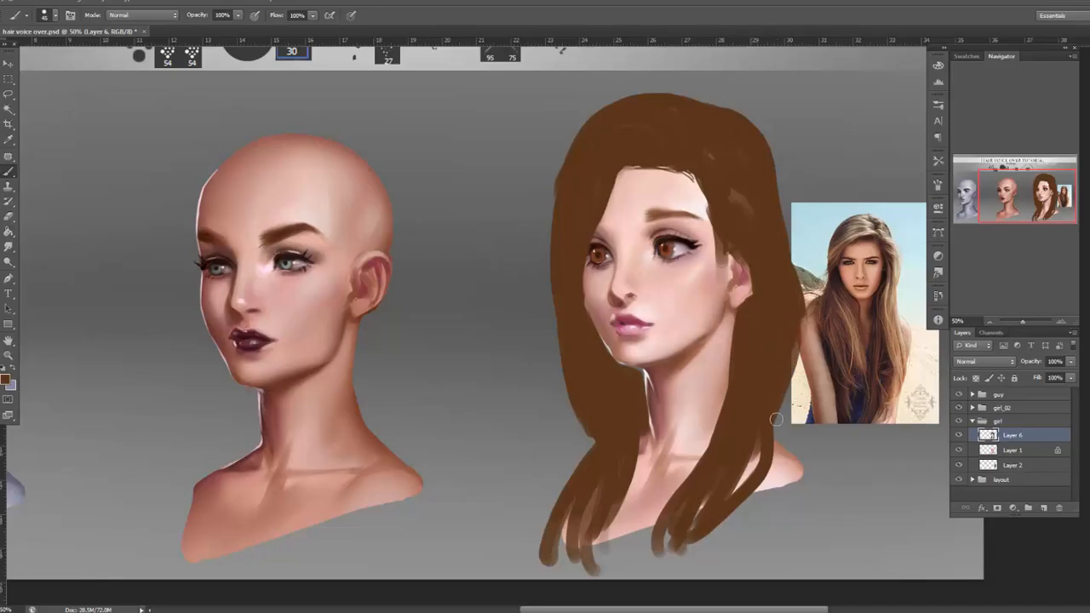
mouse_move(798, 357)
left_mouse_down()
mouse_move(744, 400)
mouse_move(775, 343)
left_mouse_up()
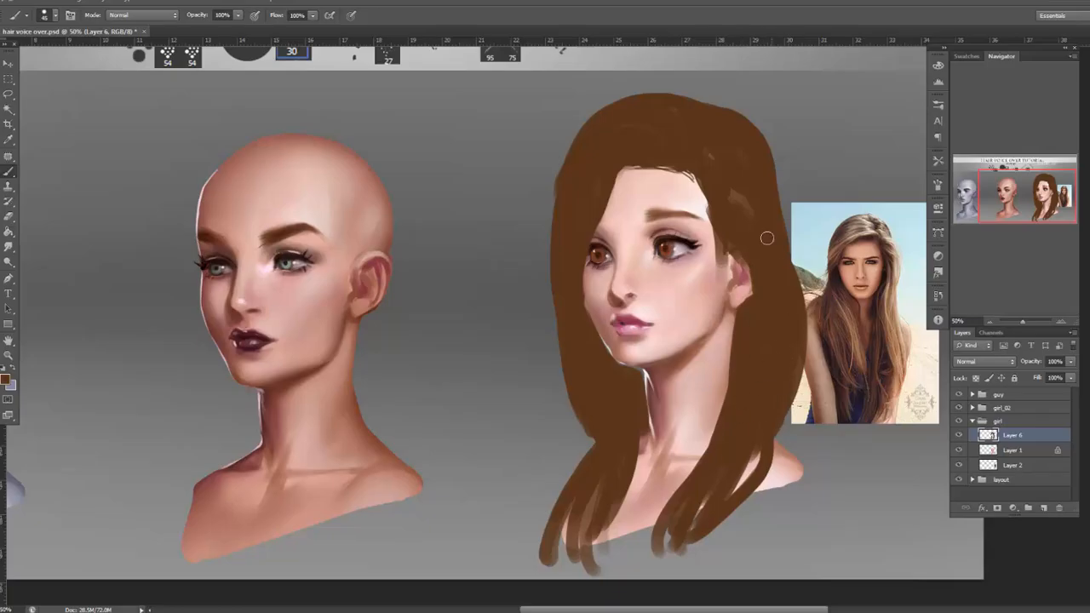
left_click_drag(799, 380, 780, 443)
mouse_move(768, 178)
left_mouse_down()
mouse_move(799, 325)
mouse_move(793, 421)
mouse_move(743, 513)
left_mouse_up()
left_click_drag(773, 162, 785, 223)
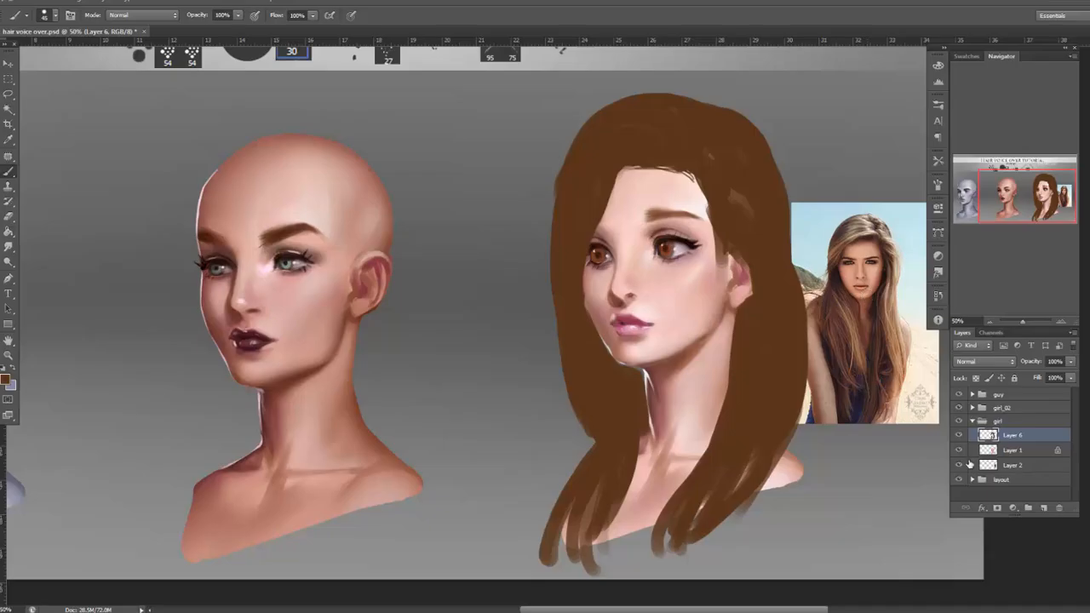
Hide the reference photo layer, and extend the outer edge of the hair on both sides down to the shoulders.
left_click(963, 464)
mouse_move(769, 140)
left_mouse_down()
mouse_move(812, 413)
mouse_move(790, 438)
left_mouse_up()
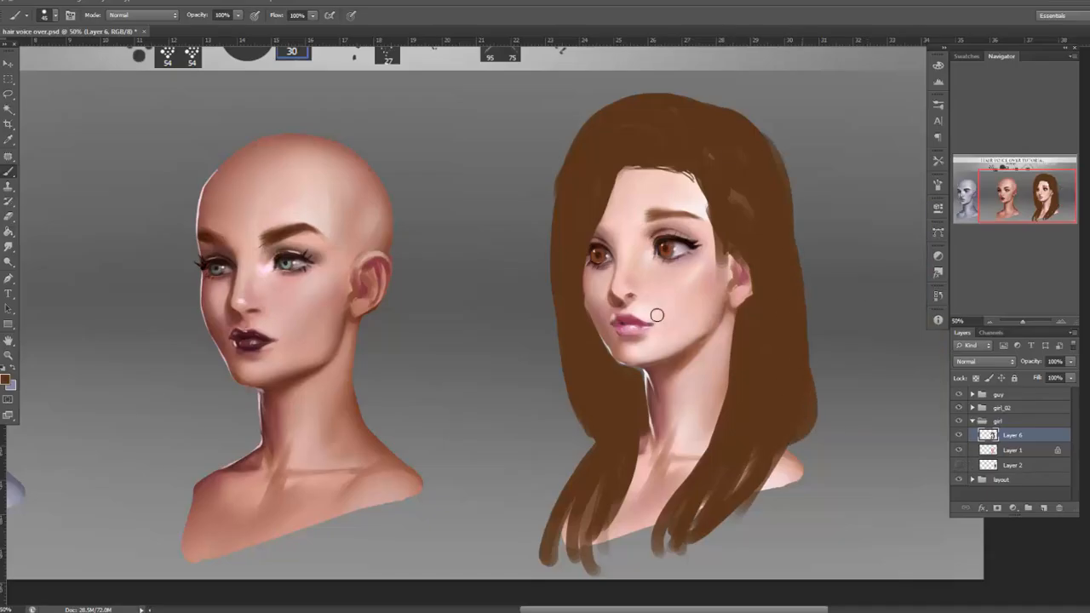
left_click_drag(567, 170, 580, 436)
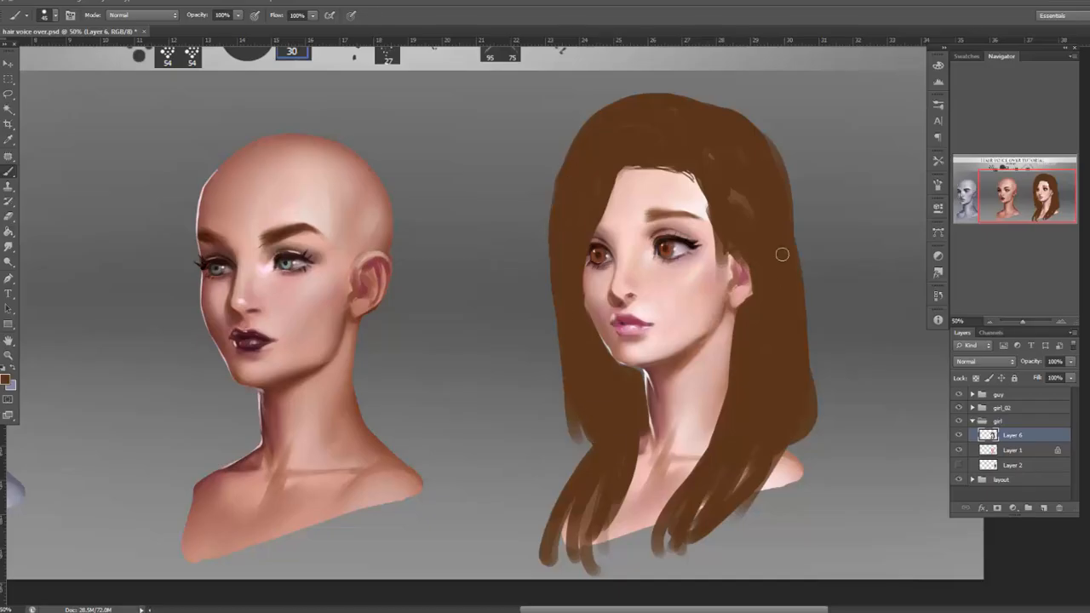
Reduce the brush size, and paint thin strands along the far-side outer edge and at the hair ends on both sides.
right_click(638, 182)
left_click(569, 156)
right_click(592, 187)
left_click_drag(609, 214, 618, 217)
left_click_drag(556, 187, 555, 368)
left_click_drag(555, 213, 555, 376)
left_click_drag(545, 289, 566, 406)
left_click_drag(552, 251, 566, 375)
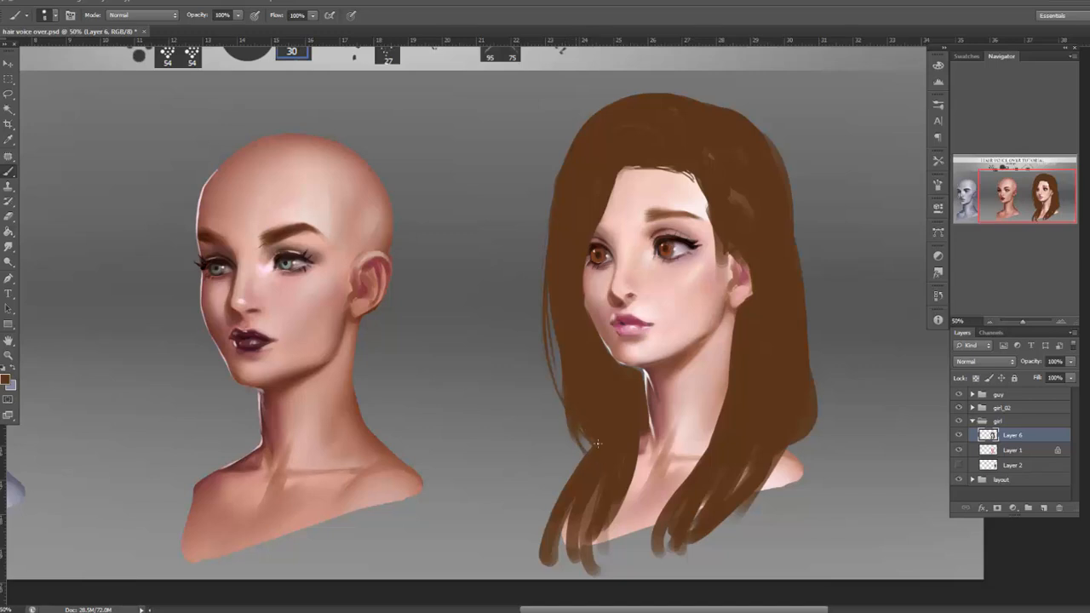
mouse_move(567, 482)
left_mouse_down()
mouse_move(537, 569)
mouse_move(540, 543)
left_mouse_up()
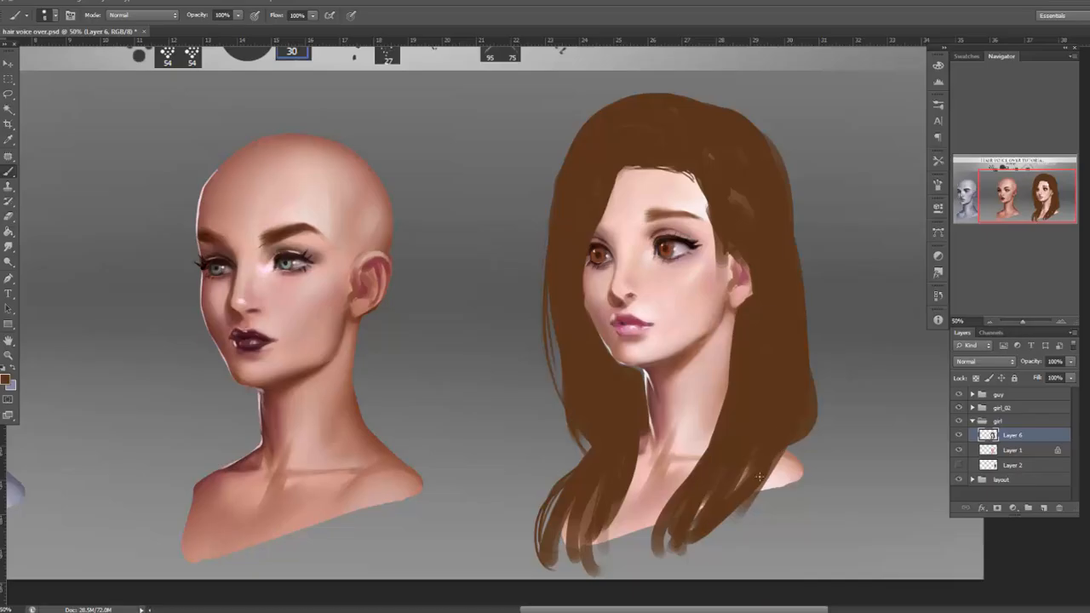
left_click_drag(772, 463, 697, 553)
mouse_move(761, 483)
left_mouse_down()
mouse_move(729, 538)
mouse_move(700, 555)
left_mouse_up()
left_click_drag(729, 371, 680, 486)
left_click_drag(715, 429, 667, 503)
key("ctrl+alt+z")
key("ctrl+alt+z")
Paint thin strands along the inner edge of the near-side hair, from the neck down to the chest.
left_click_drag(713, 430, 694, 475)
left_click_drag(723, 404, 664, 502)
left_click_drag(707, 446, 659, 518)
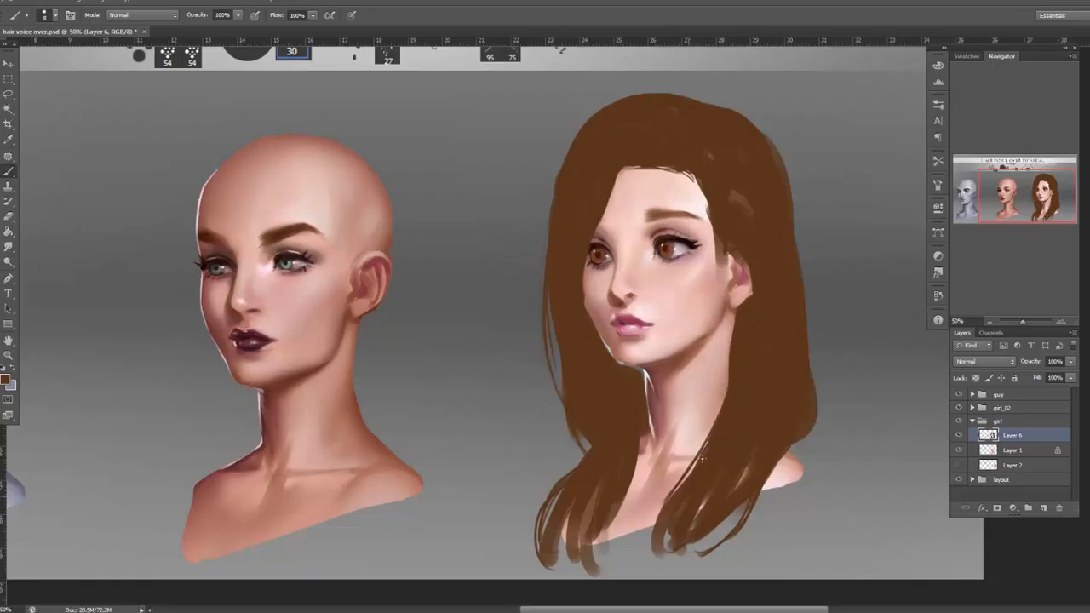
left_click_drag(736, 315, 715, 421)
Add thin flyaway strands along the near-side outer edge and over the crown.
left_click_drag(805, 255, 819, 330)
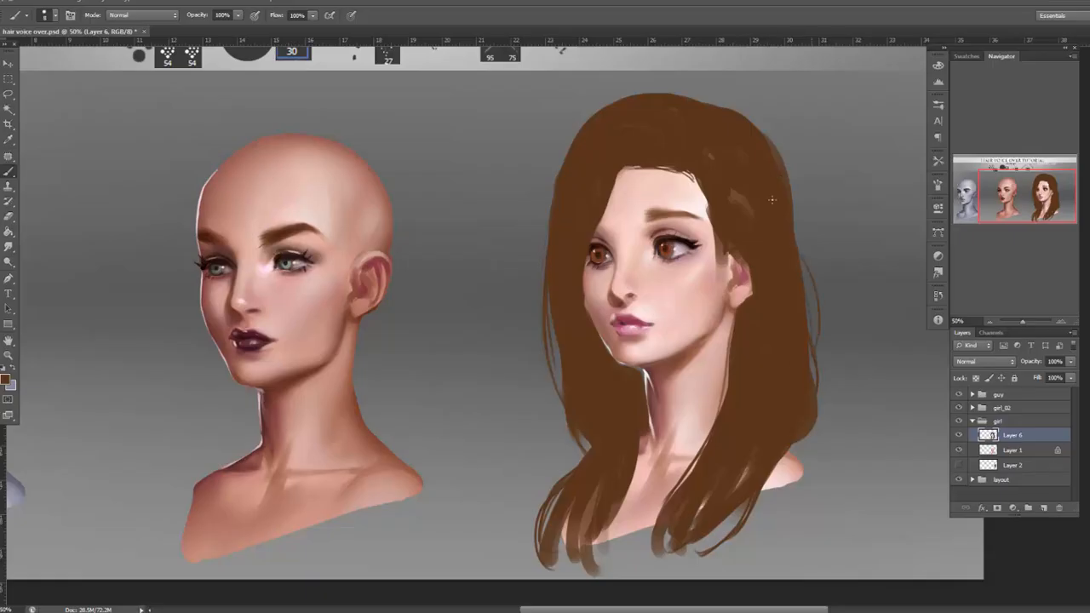
left_click_drag(790, 198, 799, 255)
mouse_move(628, 96)
left_mouse_down()
mouse_move(682, 120)
mouse_move(700, 110)
mouse_move(762, 142)
left_mouse_up()
mouse_move(637, 94)
left_mouse_down()
mouse_move(586, 119)
mouse_move(541, 167)
left_mouse_up()
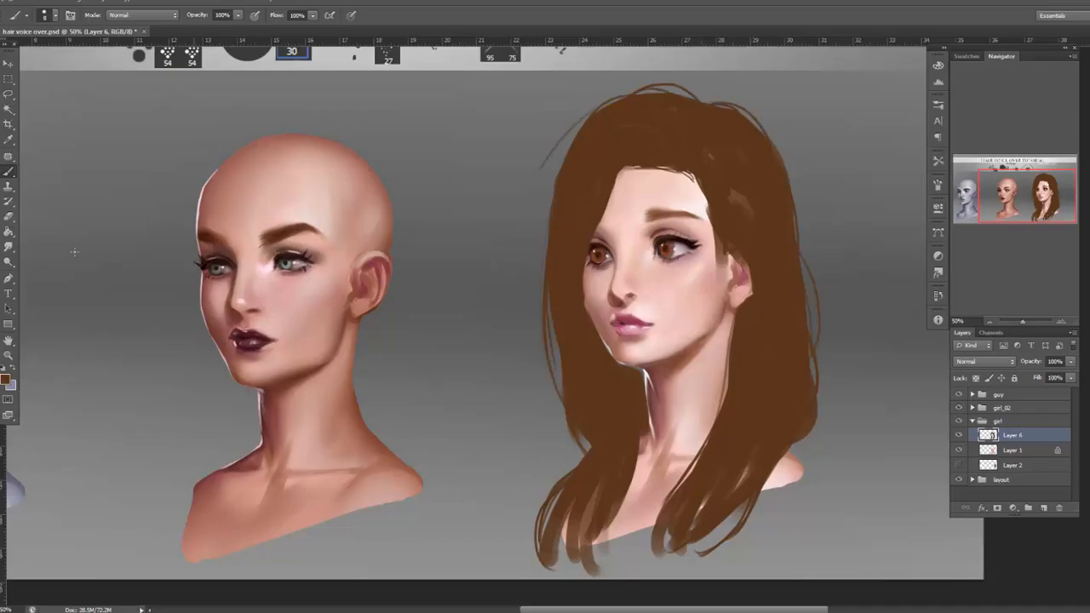
Erase the stray strands above the crown and far side, and repaint them closer to the head.
left_click(10, 216)
right_click(716, 75)
key("Escape")
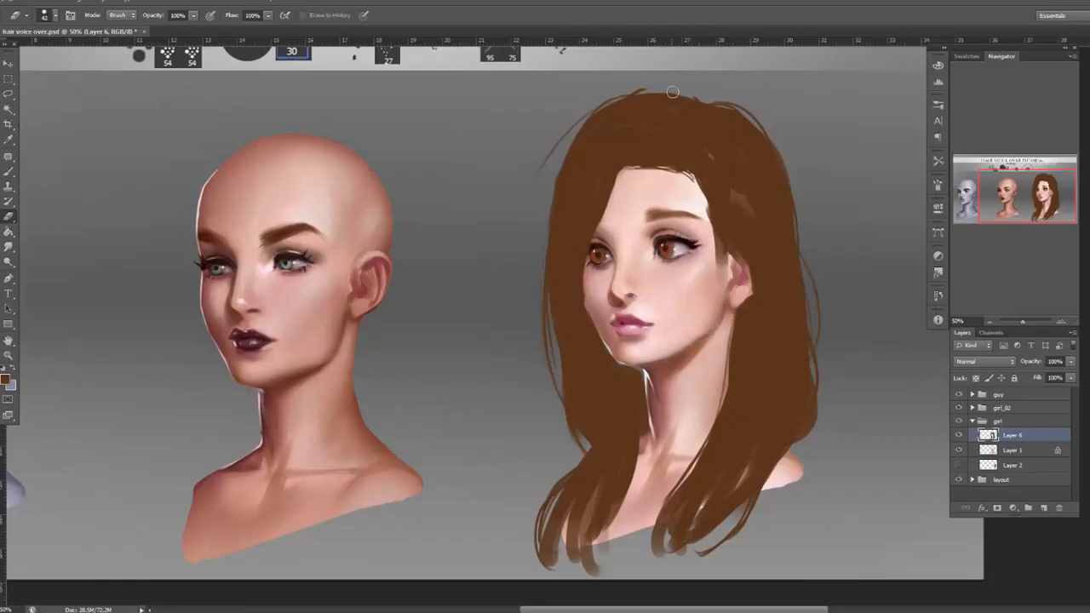
left_click_drag(536, 178, 589, 114)
key("b")
mouse_move(693, 98)
left_mouse_down()
mouse_move(635, 91)
mouse_move(605, 107)
left_mouse_up()
left_click_drag(555, 182, 590, 121)
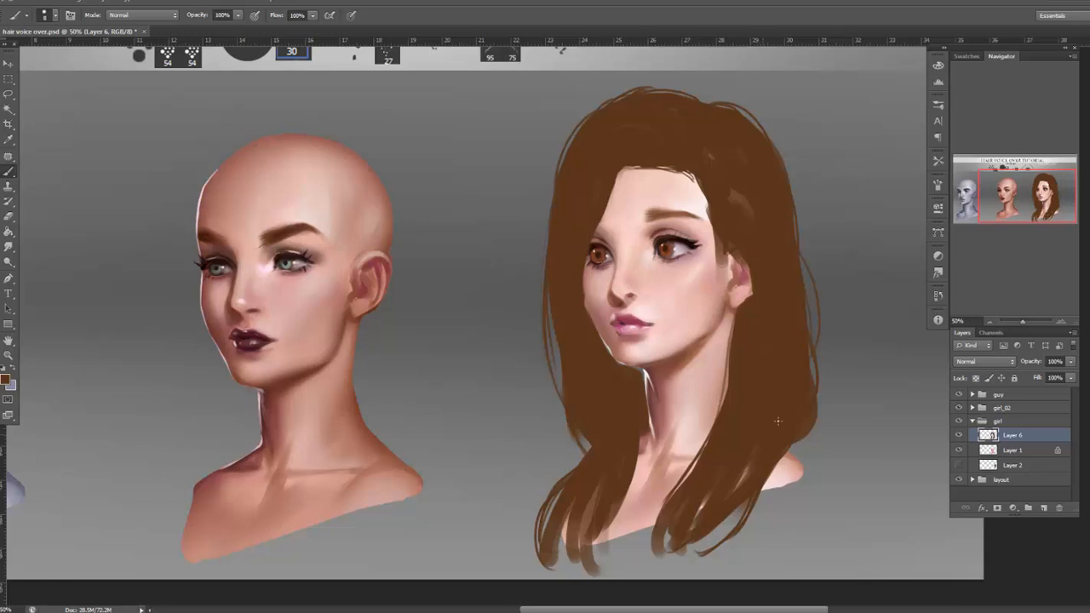
Taper the near-side hair tip, and fill the light patches and round out the upper silhouette with a 39 px brush.
left_click_drag(671, 536, 657, 552)
right_click(792, 347)
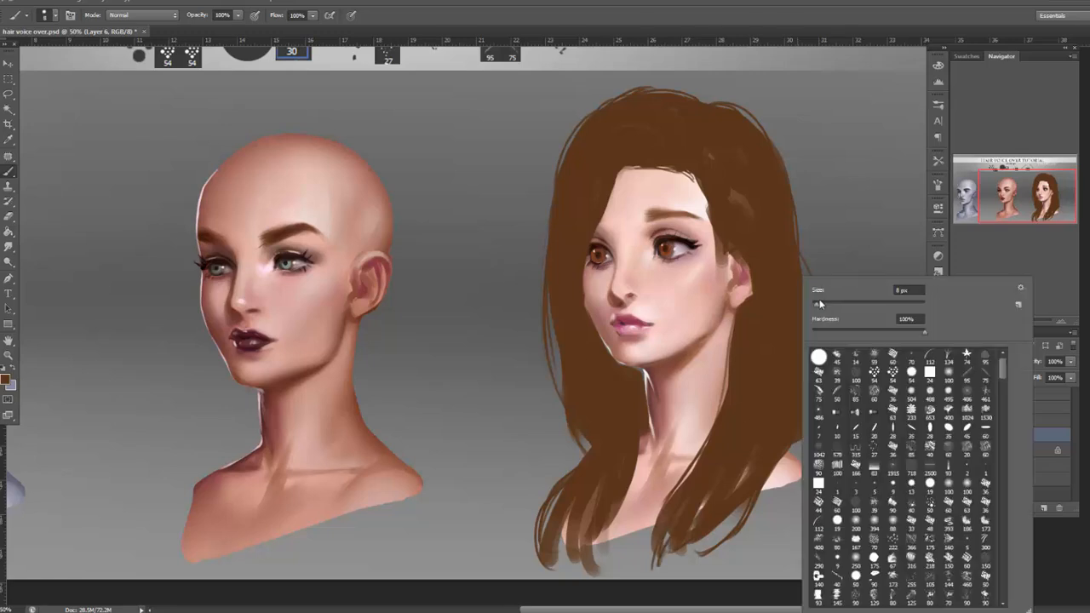
left_click(707, 464)
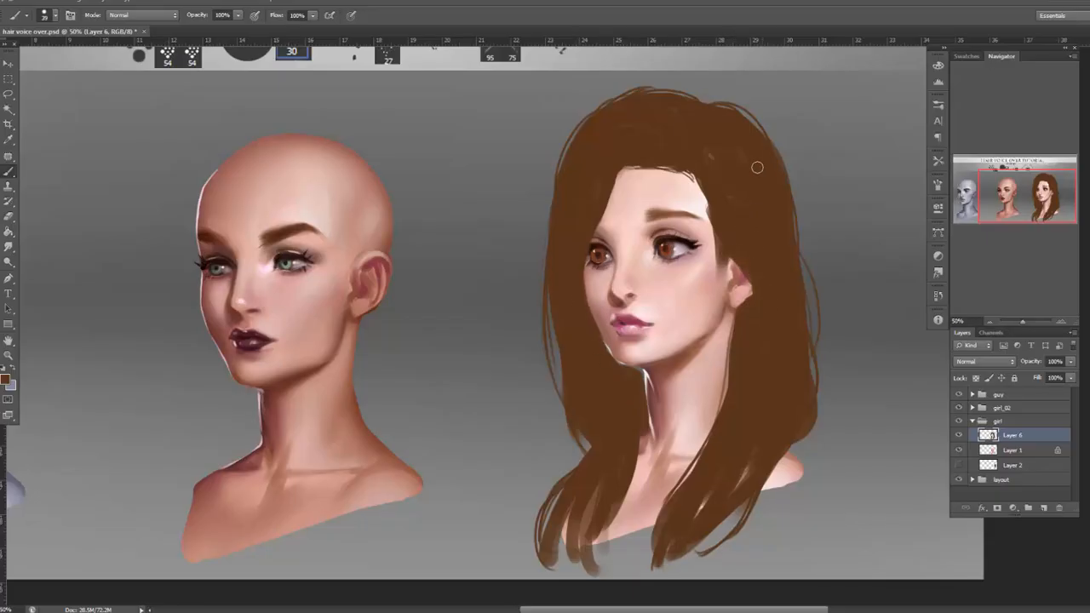
left_click_drag(556, 170, 546, 272)
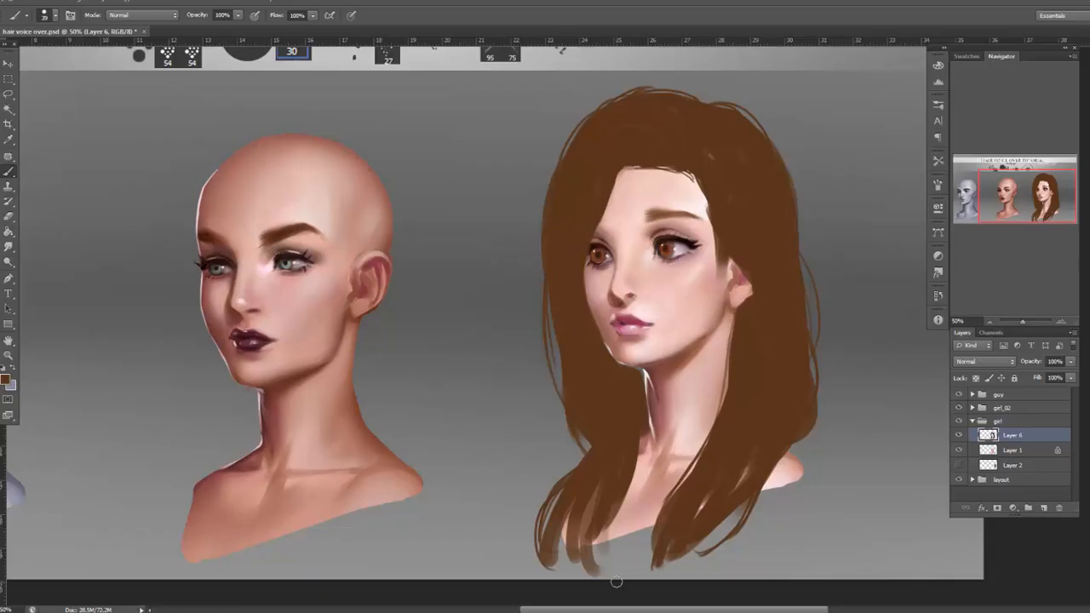
left_click_drag(720, 107, 762, 132)
Flip the canvas horizontally, and smooth and fill out the hair's outer silhouette on both sides and at the crown.
left_click(75, 5)
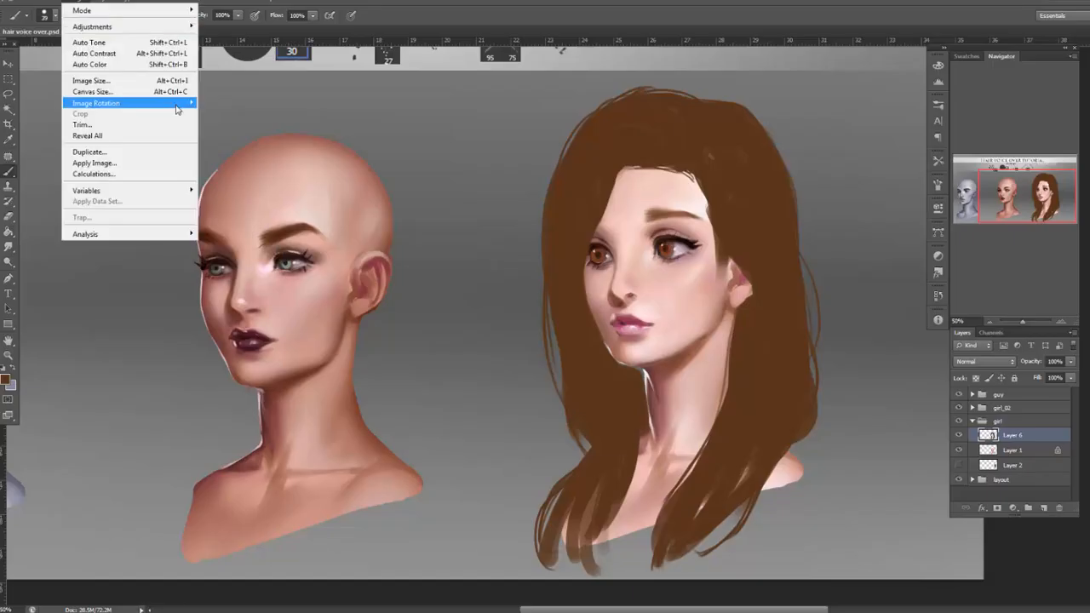
mouse_move(174, 103)
left_click(255, 147)
left_click_drag(601, 399, 791, 414)
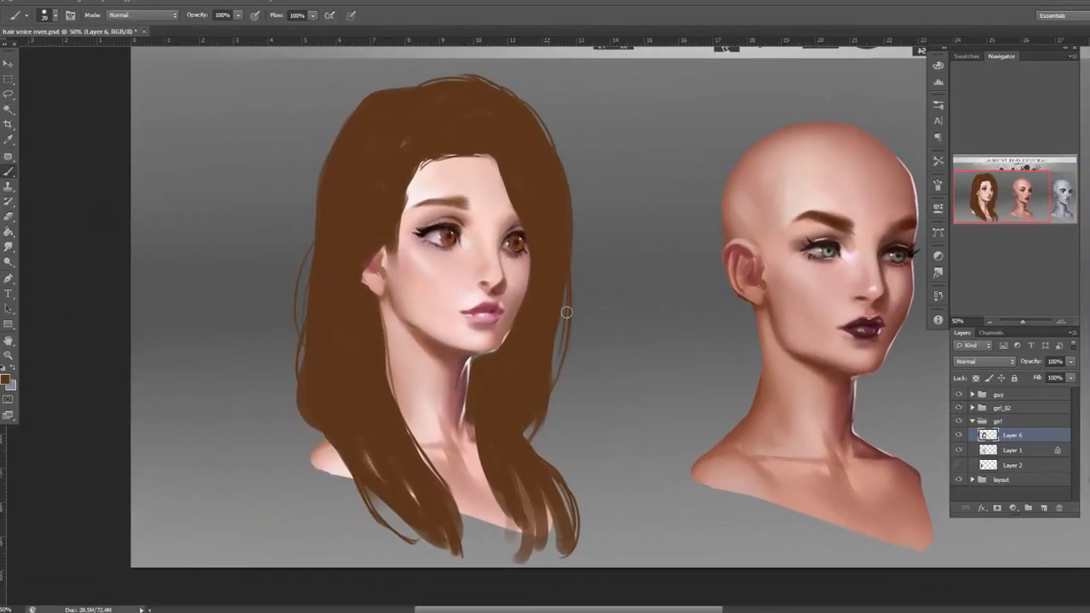
left_click_drag(550, 388, 567, 270)
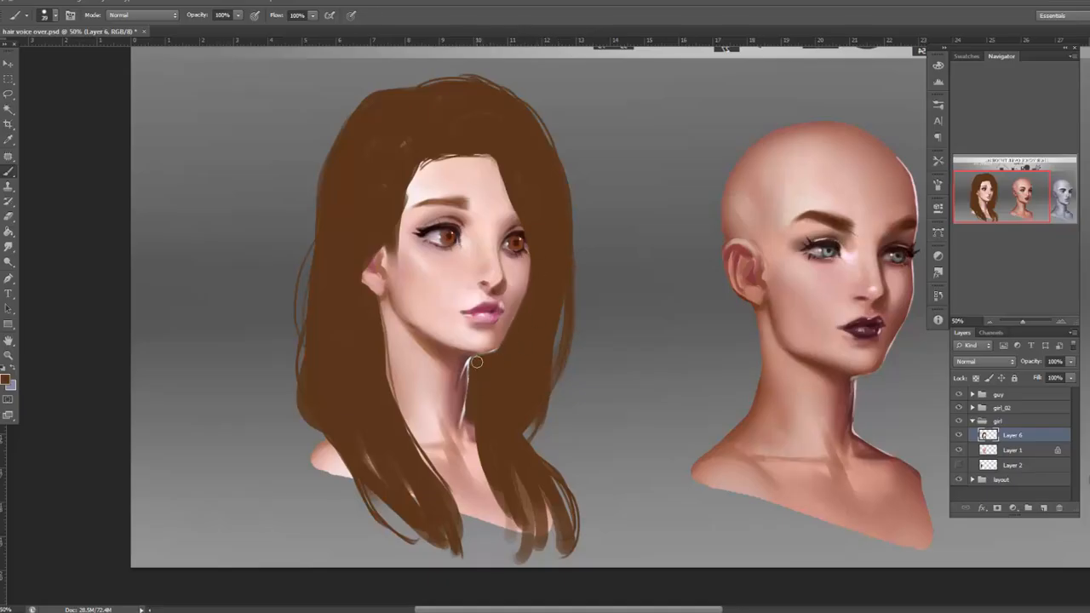
left_click_drag(385, 103, 344, 242)
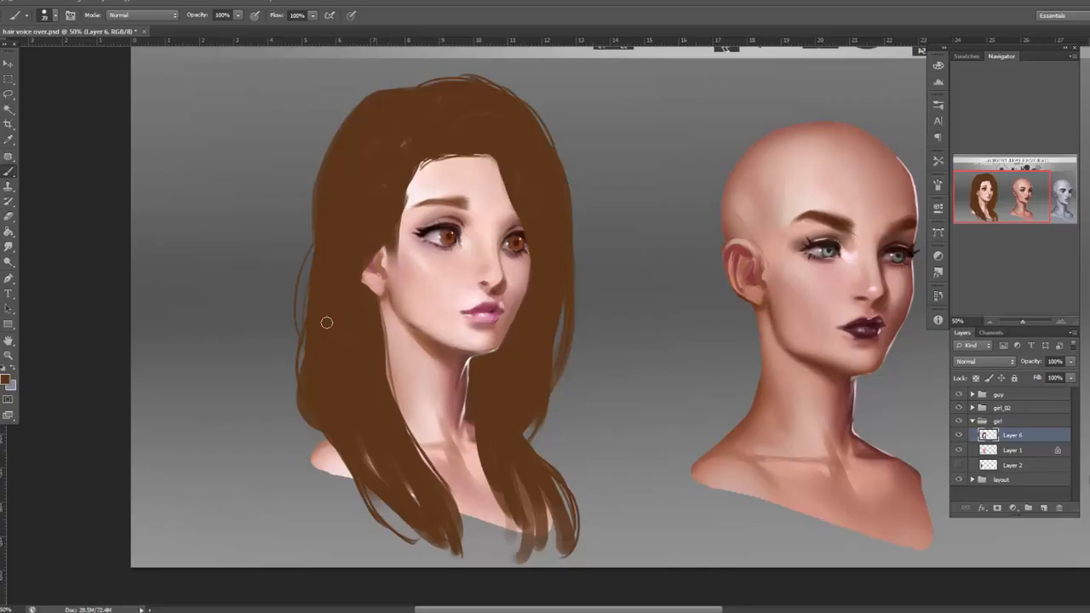
left_click_drag(386, 88, 373, 103)
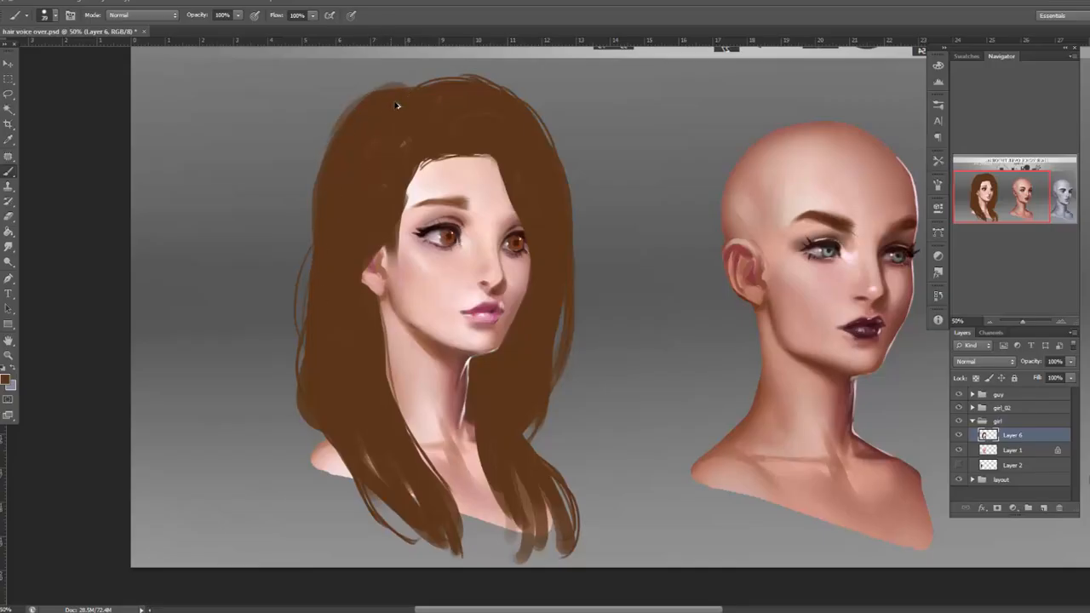
left_click_drag(324, 158, 341, 129)
left_click_drag(323, 235, 311, 315)
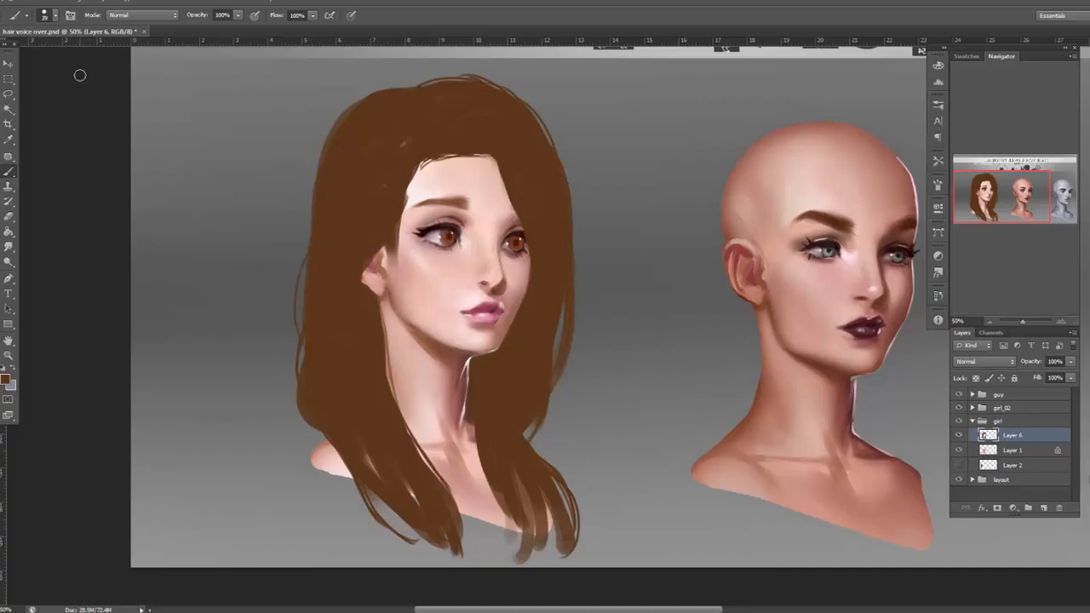
Flip the canvas horizontally back to the original orientation and bring the long-haired girl into view.
left_click(75, 2)
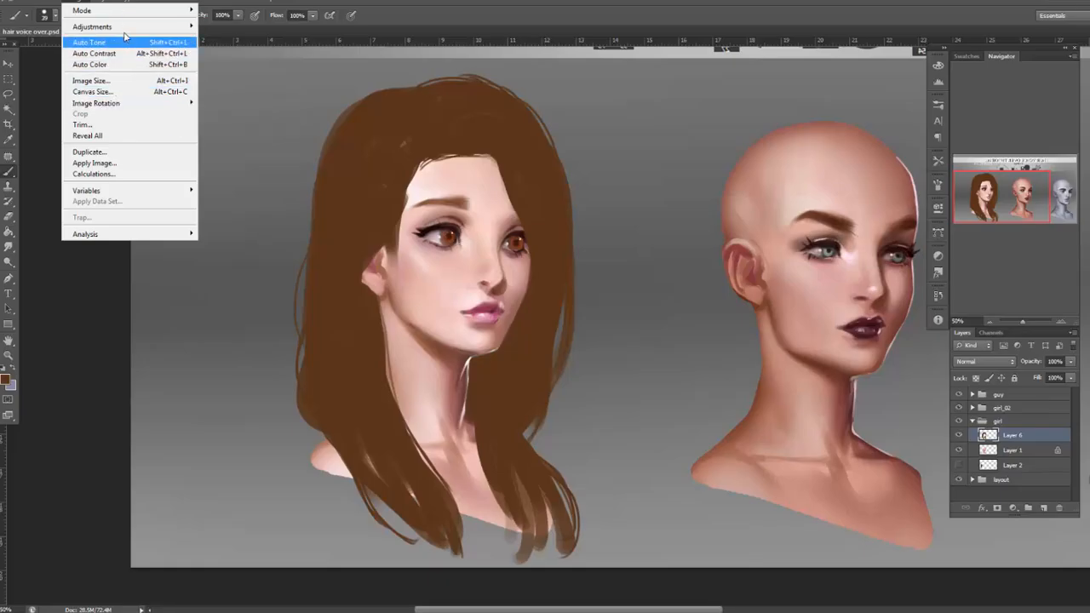
mouse_move(189, 103)
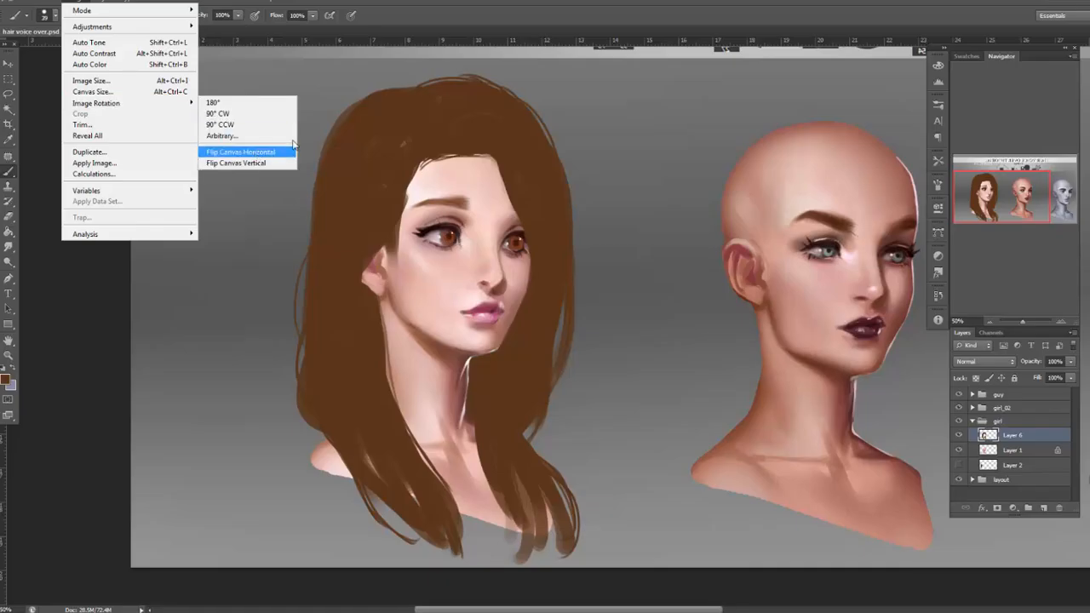
left_click(255, 153)
left_click_drag(835, 437, 584, 477)
mouse_move(1005, 428)
left_mouse_down()
mouse_move(803, 428)
mouse_move(828, 427)
left_mouse_up()
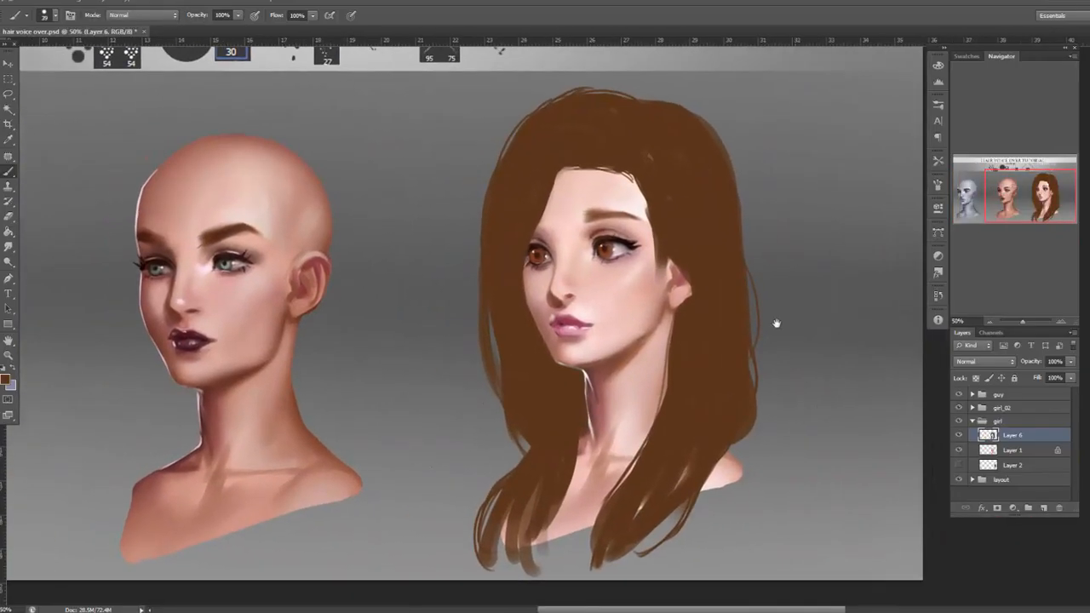
Erase a little of the hair edge in front of the near ear, and touch up the far-side hair with a 10 px brush.
left_click(8, 216)
mouse_move(651, 243)
left_mouse_down()
mouse_move(648, 223)
mouse_move(650, 243)
left_mouse_up()
key("b")
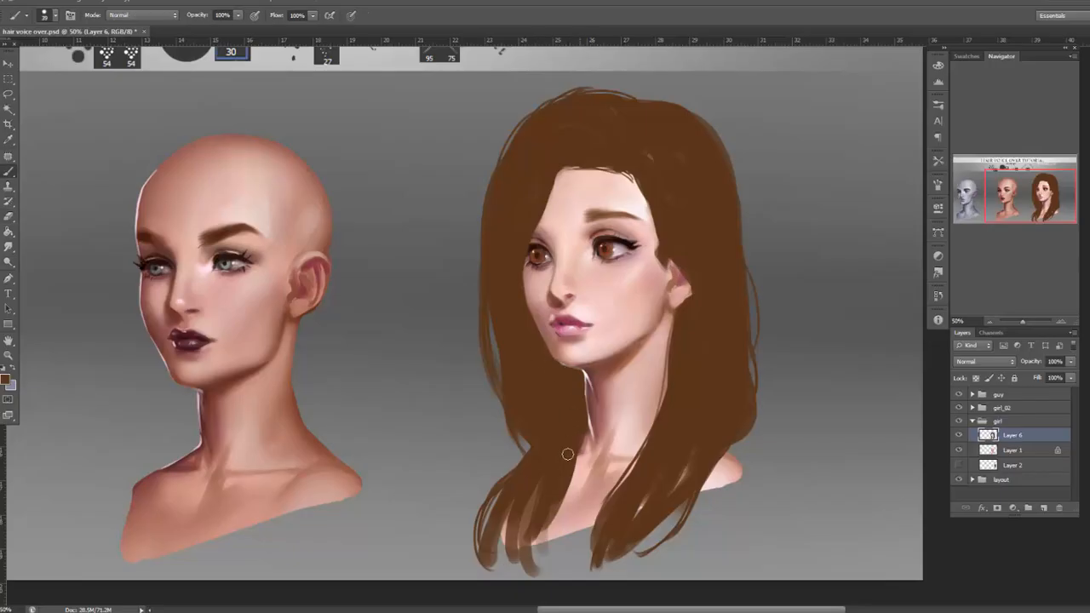
right_click(634, 280)
left_click(658, 303)
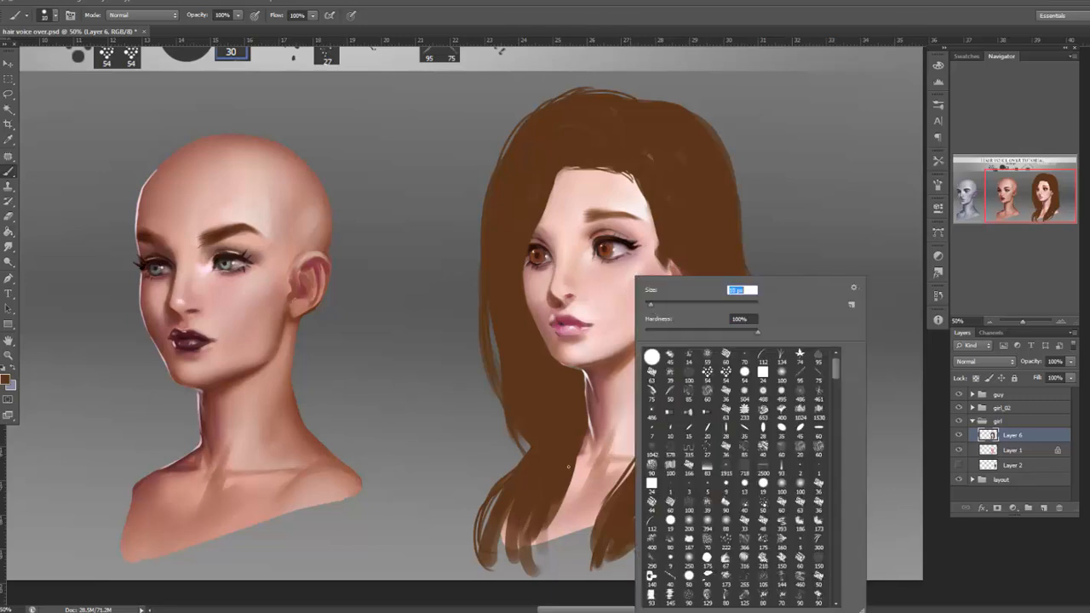
left_click(560, 493)
Thin the far-side hair ends into narrow pointed strands with a small eraser.
left_click(10, 218)
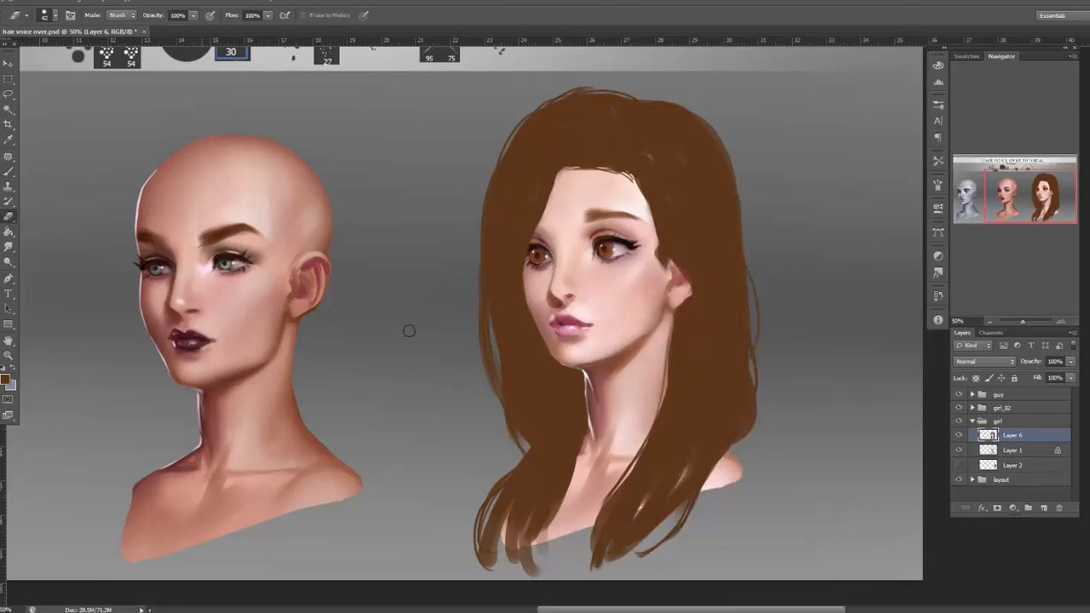
mouse_move(580, 488)
left_mouse_down()
mouse_move(539, 548)
mouse_move(559, 532)
left_mouse_up()
right_click(653, 327)
left_click(674, 307)
mouse_move(581, 459)
left_mouse_down()
mouse_move(534, 539)
mouse_move(535, 572)
mouse_move(518, 574)
left_mouse_up()
left_click_drag(508, 537, 516, 574)
left_click_drag(502, 527, 491, 569)
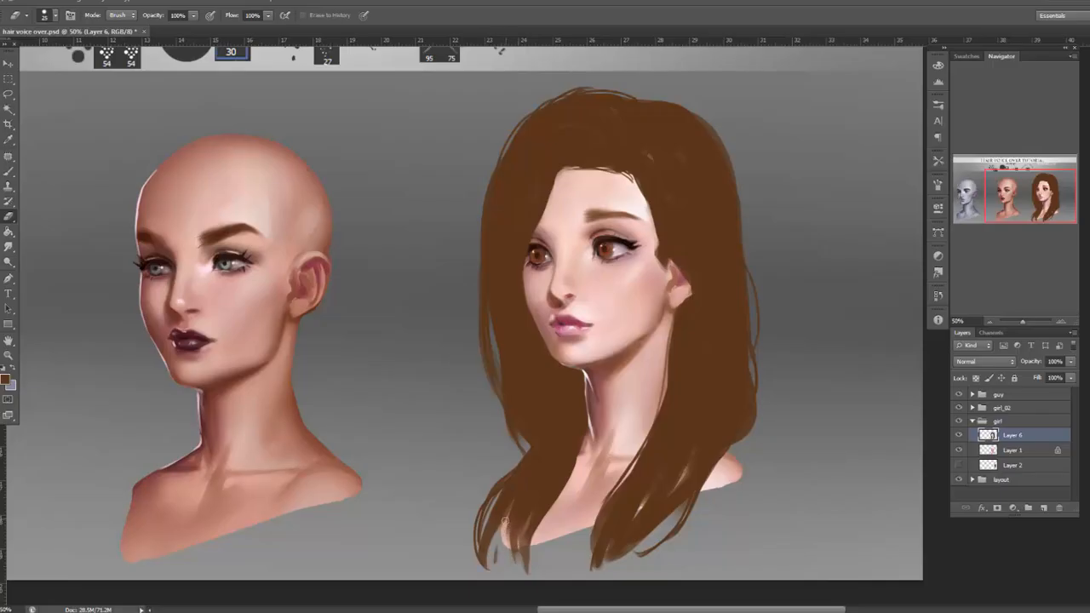
mouse_move(498, 526)
left_mouse_down()
mouse_move(487, 559)
mouse_move(501, 519)
left_mouse_up()
key("b")
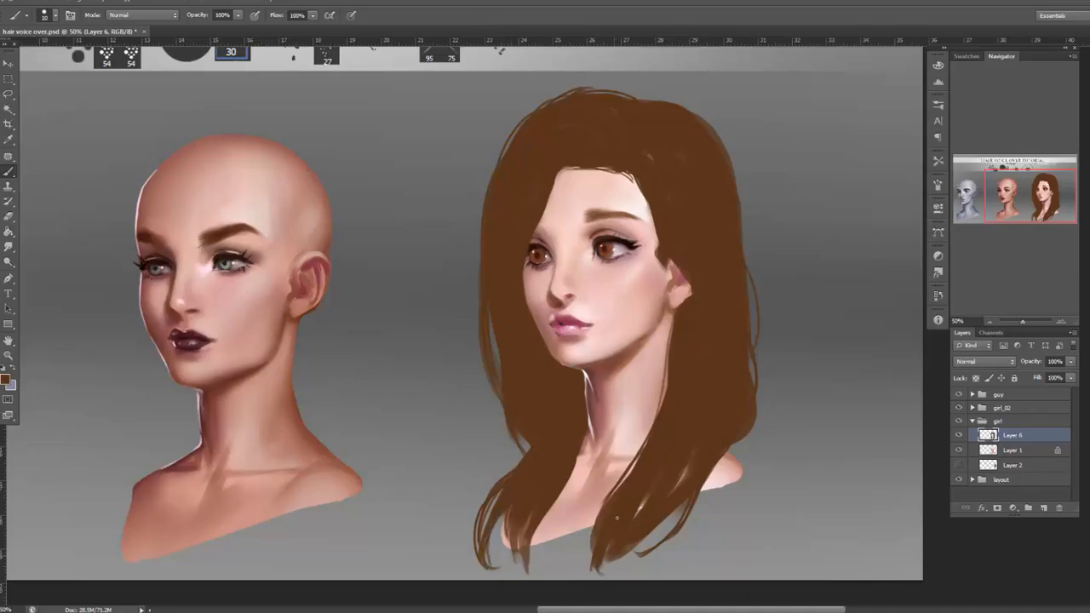
Paint thin strands over the near shoulder, and fill in the hair above the forehead with a 77 px brush.
left_click_drag(718, 455, 657, 540)
left_click_drag(711, 469, 672, 539)
left_click_drag(715, 490, 687, 528)
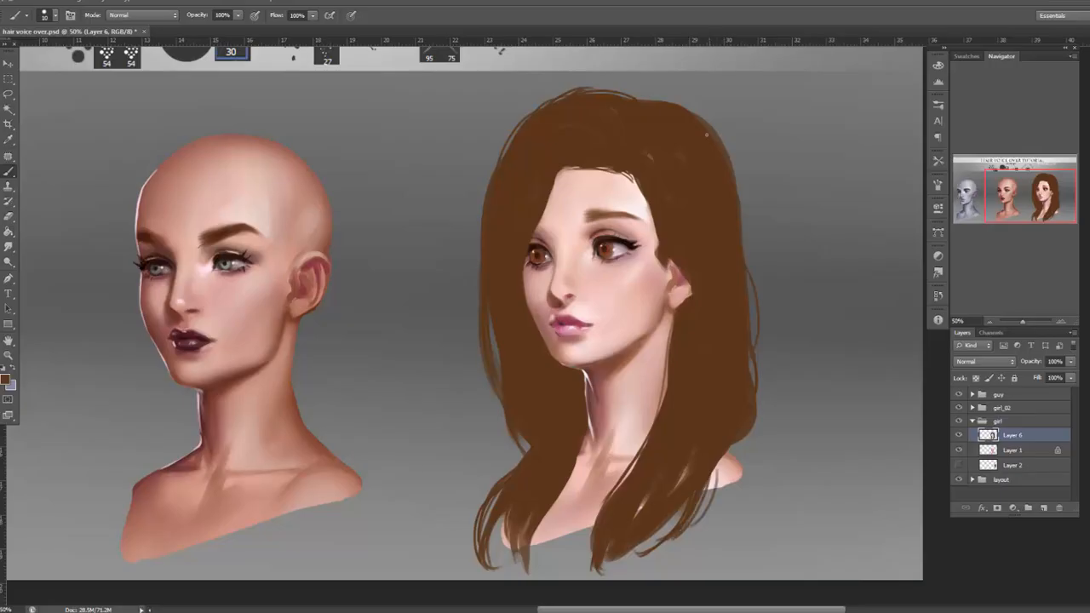
right_click(673, 156)
left_click_drag(696, 187, 706, 188)
mouse_move(642, 141)
left_mouse_down()
mouse_move(659, 185)
mouse_move(625, 138)
mouse_move(601, 143)
left_mouse_up()
Examine the overall hair shape at different zoom levels alongside the other two heads.
left_click(988, 323)
left_click(1062, 322)
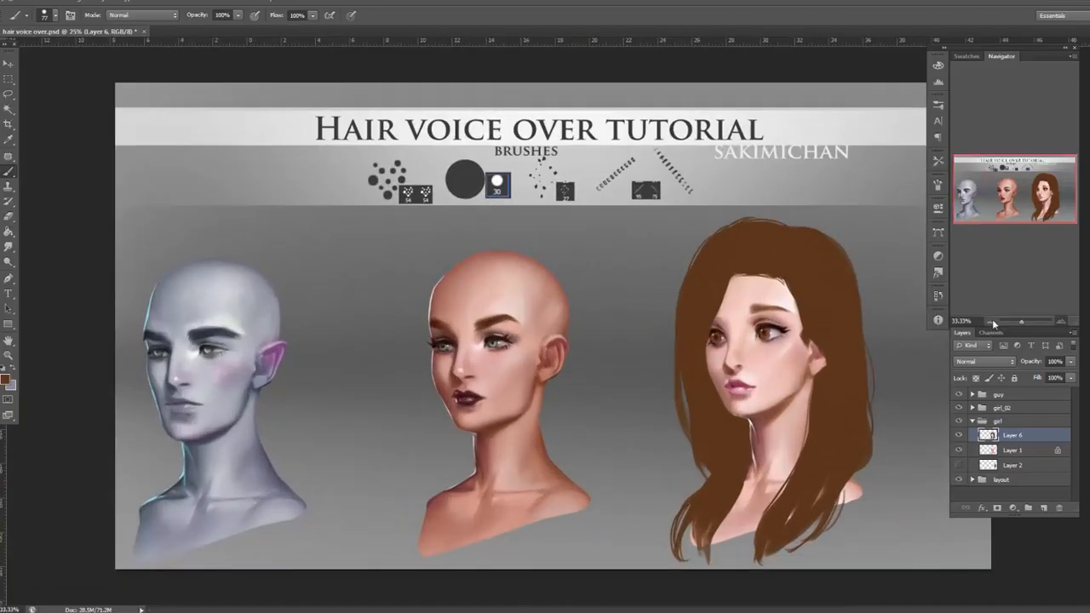
left_click(1061, 322)
left_click(990, 323)
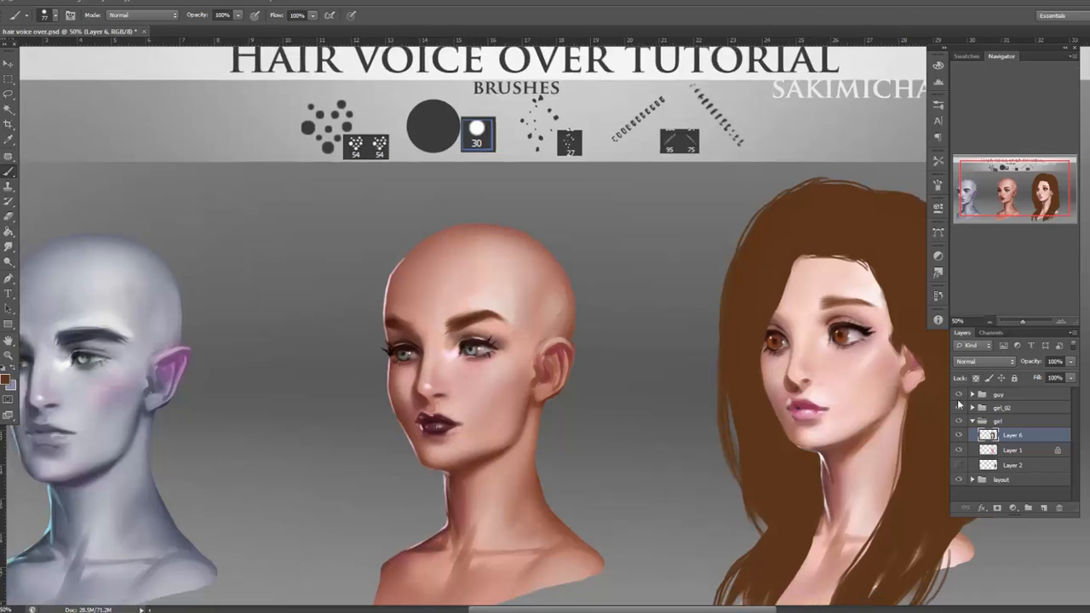
left_click(1058, 323)
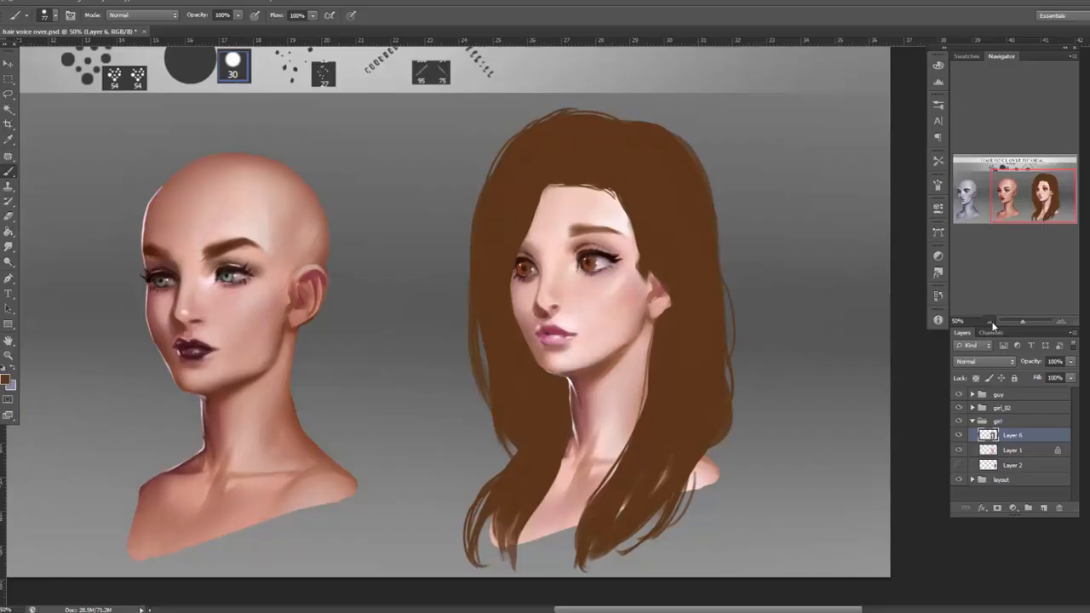
left_click(991, 323)
left_click(991, 322)
left_click(991, 323)
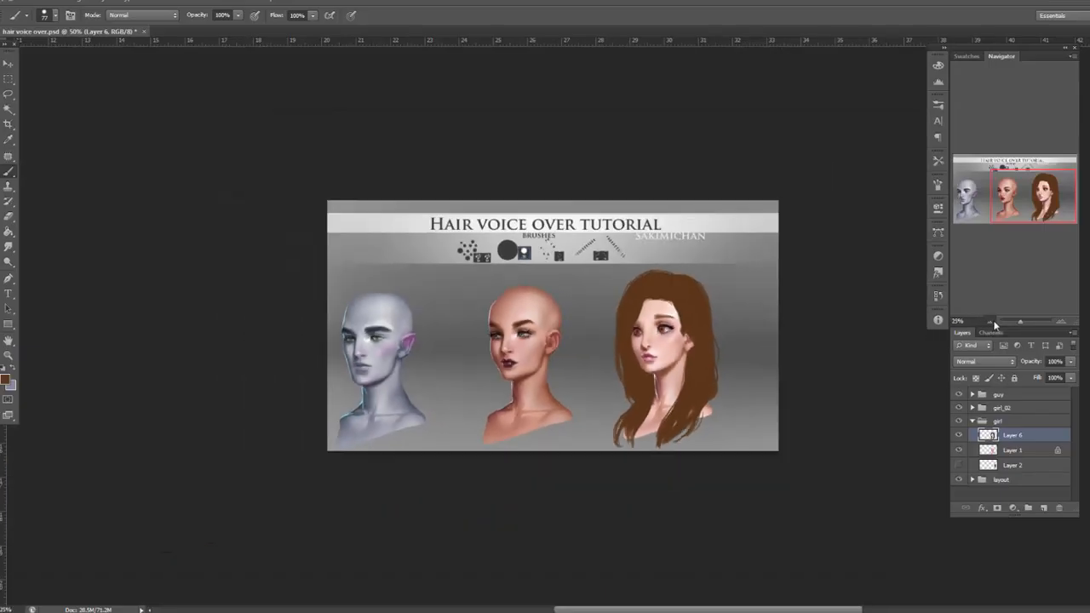
left_click(1062, 323)
left_click(1061, 323)
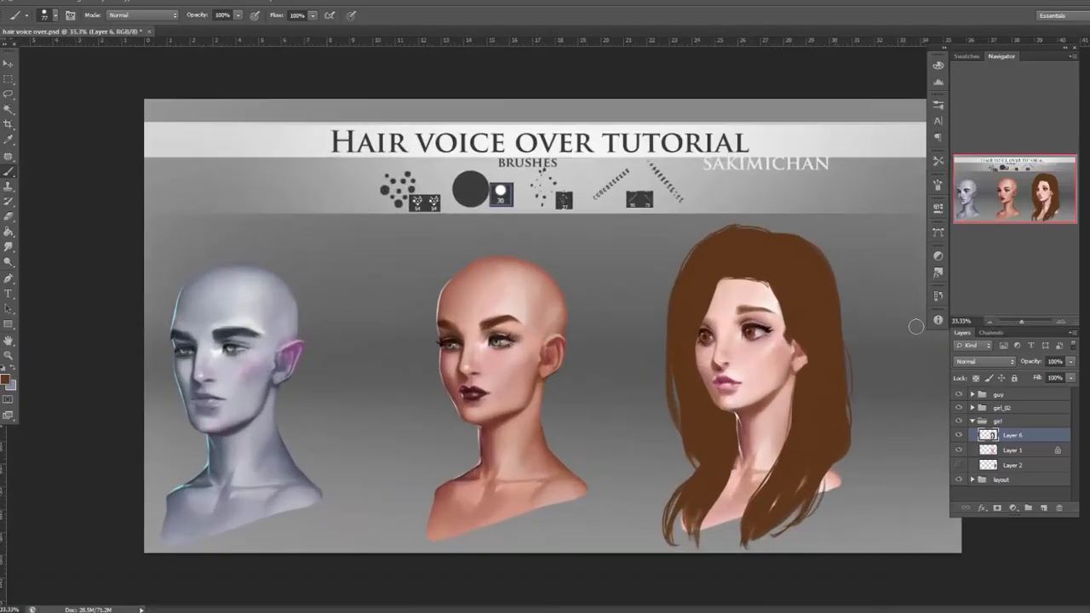
Select the girl layer group and collapse it.
left_click(1062, 322)
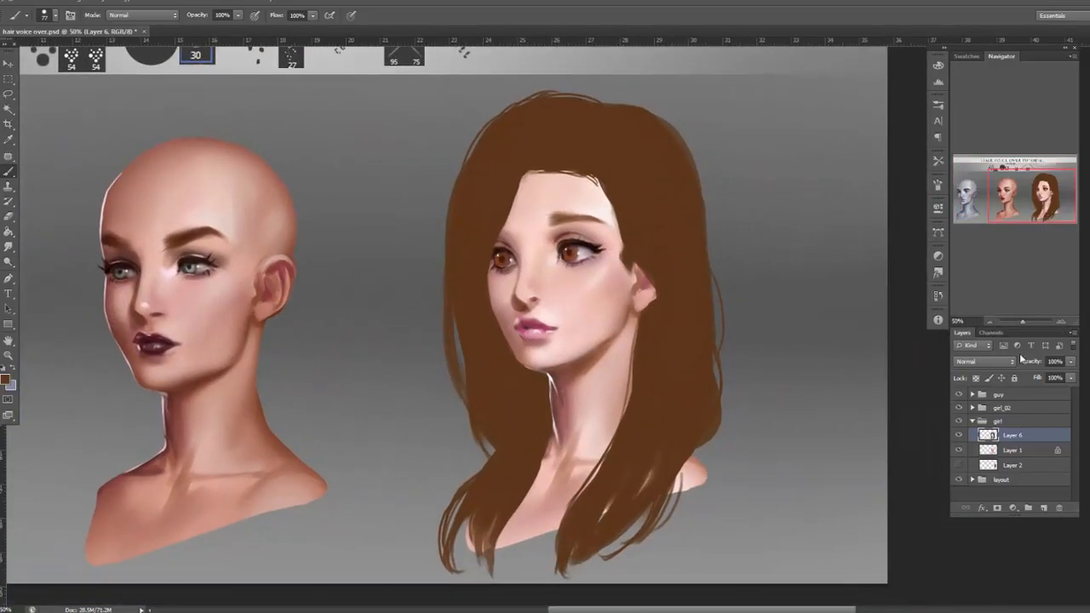
left_click(1001, 421)
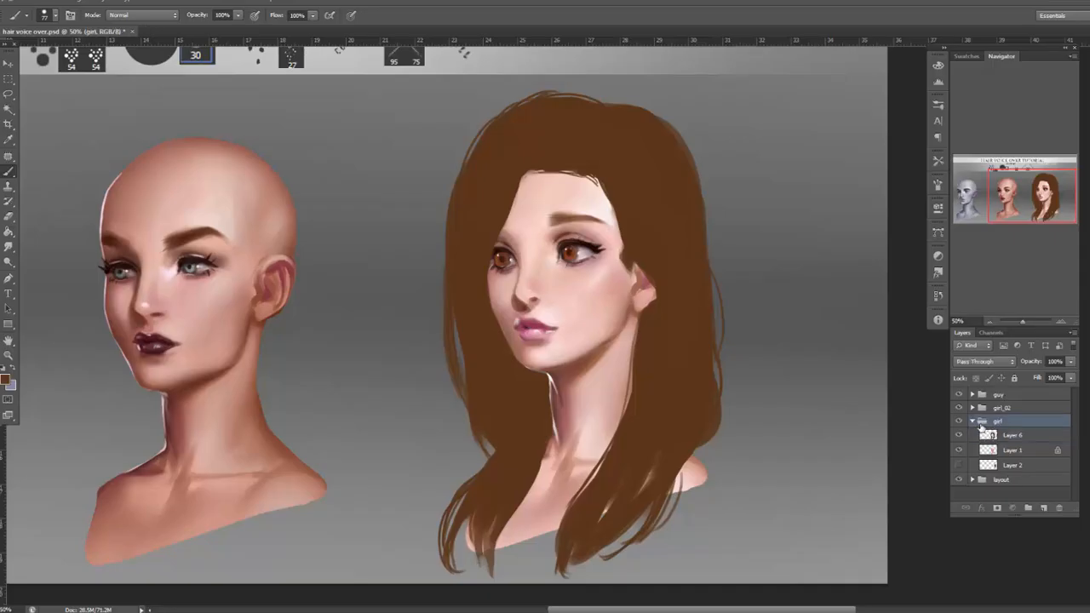
left_click(971, 421)
left_click(960, 422)
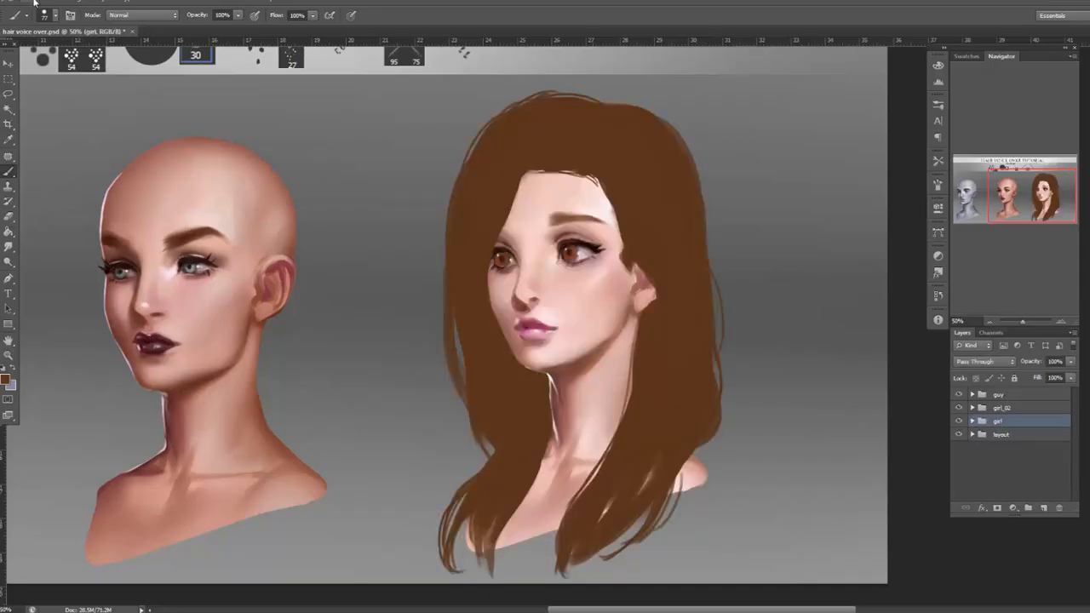
left_click(34, 4)
left_click(59, 11)
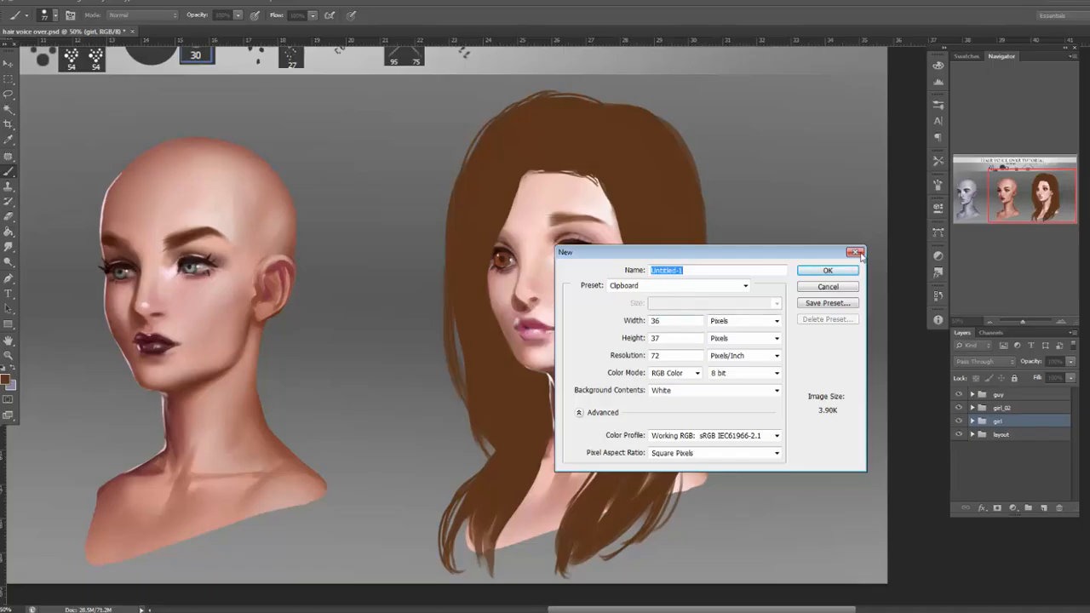
left_click(854, 252)
Copy a rectangular area around the long-haired girl, and create a new 1459 × 1720 px document at 300 pixels/inch from the clipboard preset.
key("m")
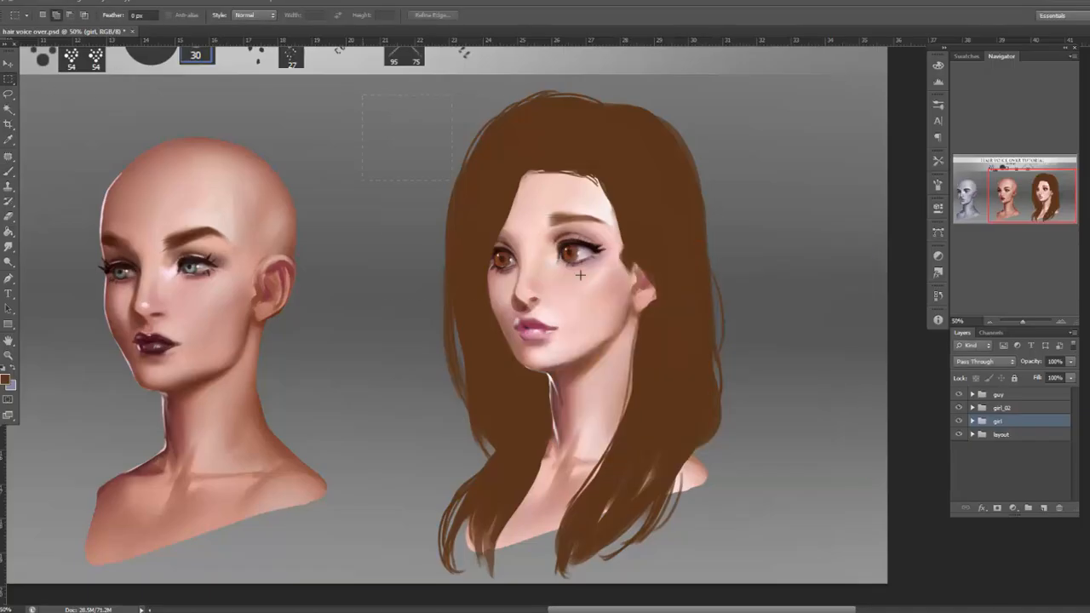
left_click(332, 80)
left_click_drag(756, 574, 753, 579)
left_click(47, 8)
left_click(47, 7)
left_click(28, 2)
left_click(41, 10)
left_click(849, 274)
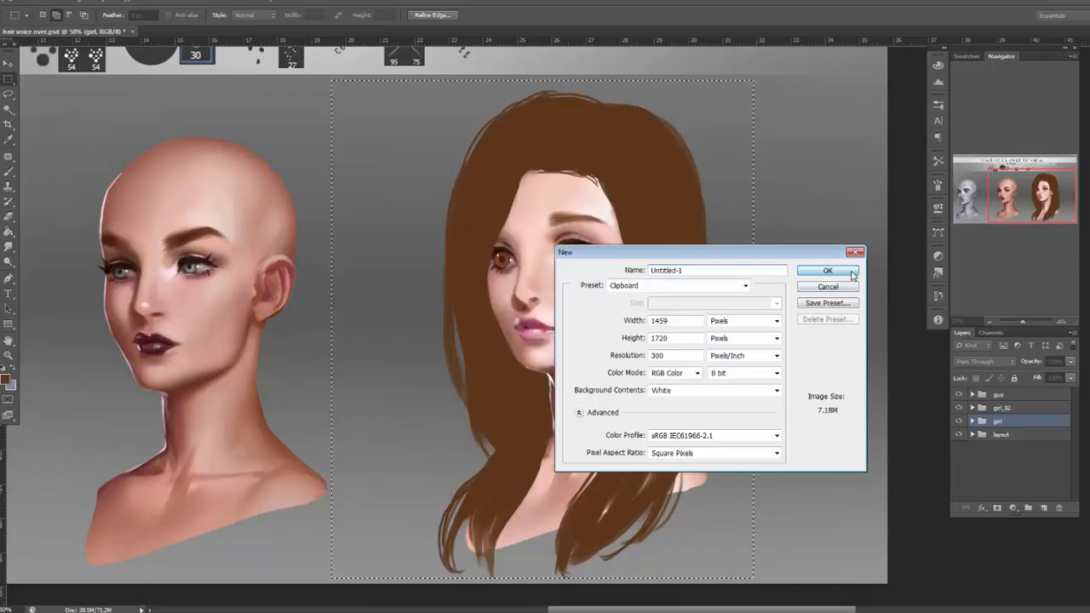
Float the new document in its own window and copy the girl group into it from hair voice over.psd.
left_click(108, 33)
left_click_drag(202, 33, 212, 87)
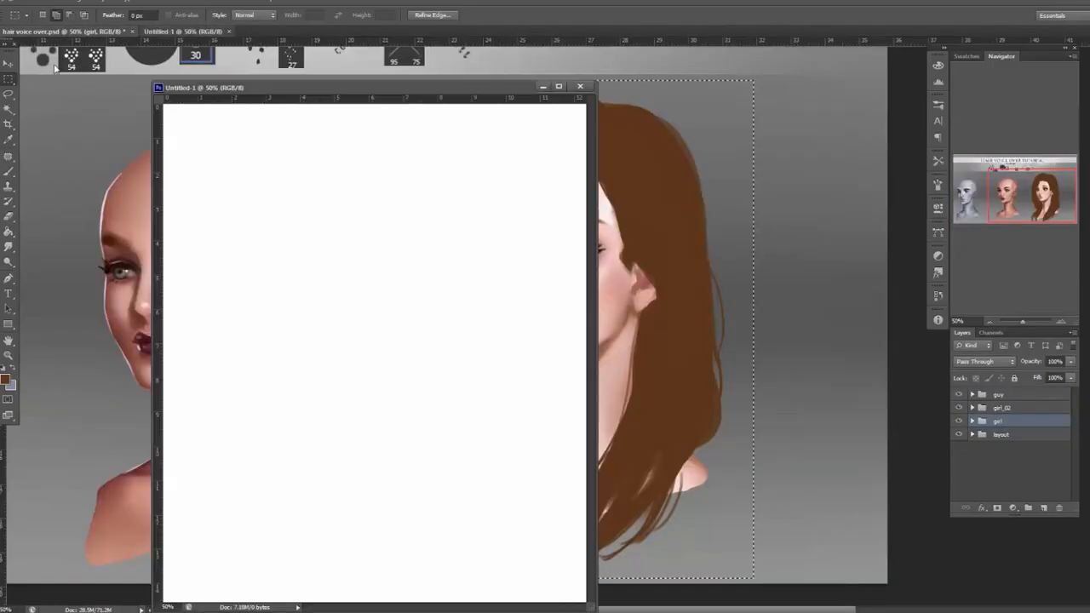
key("v")
left_click(666, 455)
left_click_drag(998, 421, 485, 394)
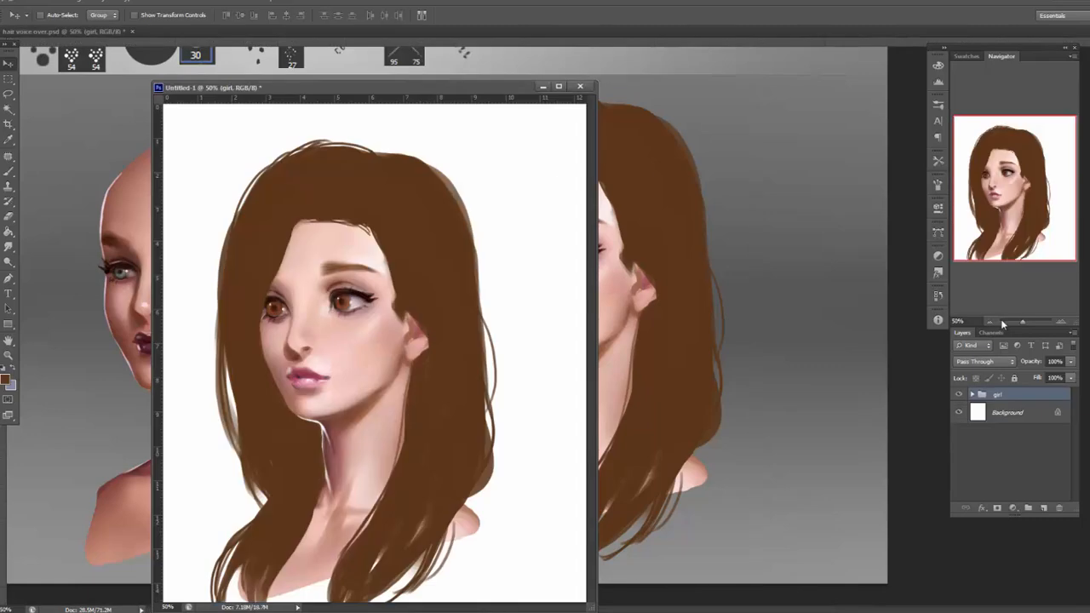
Extend the new document's canvas far to the right and below the girl with the Crop tool.
left_click(990, 323)
left_click(990, 323)
left_click(990, 322)
left_click(990, 323)
left_click(9, 125)
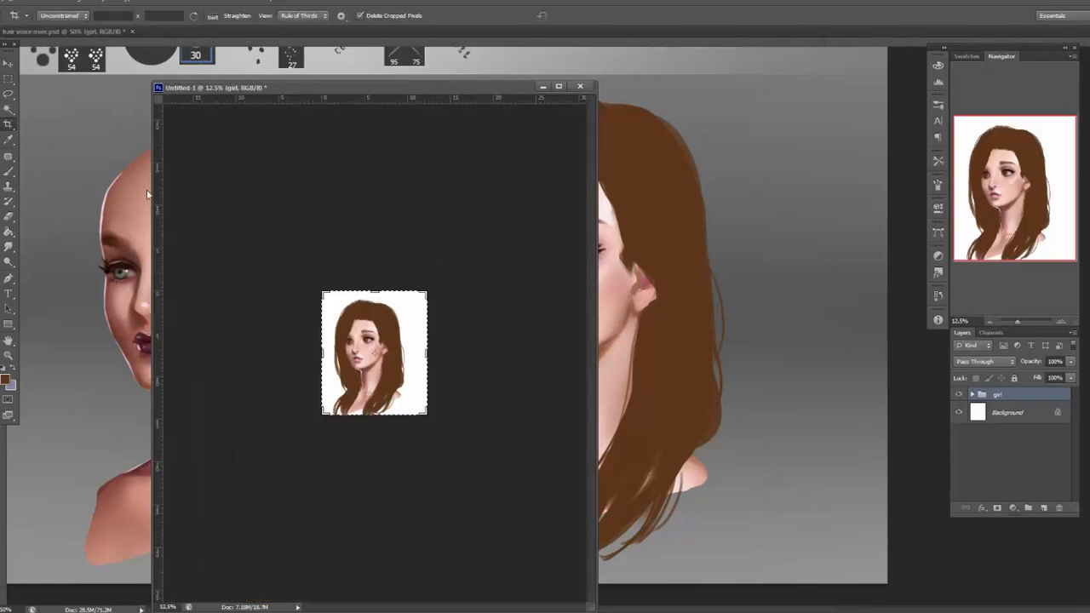
left_click_drag(427, 417, 587, 545)
key("Return")
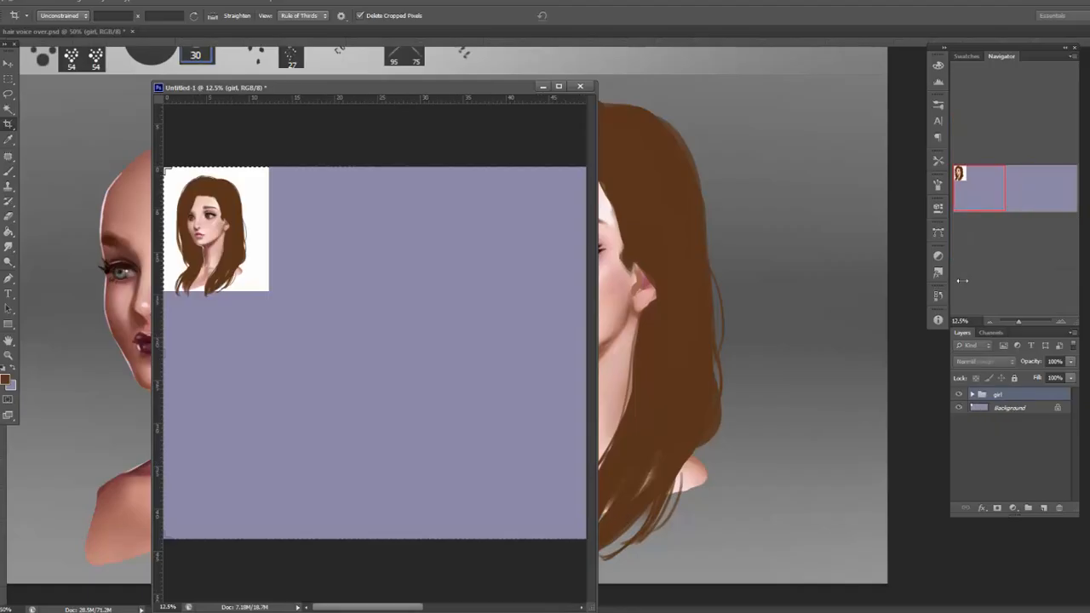
Fill the whole Background layer with the white sampled from around the girl.
left_click(9, 231)
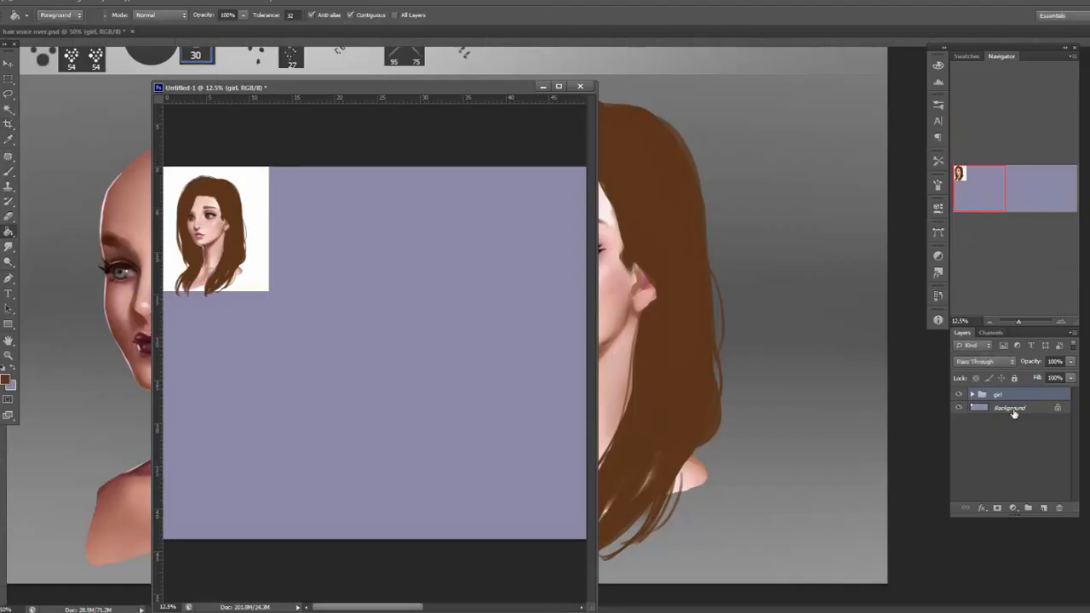
left_click(1011, 408)
left_click(474, 394, "alt")
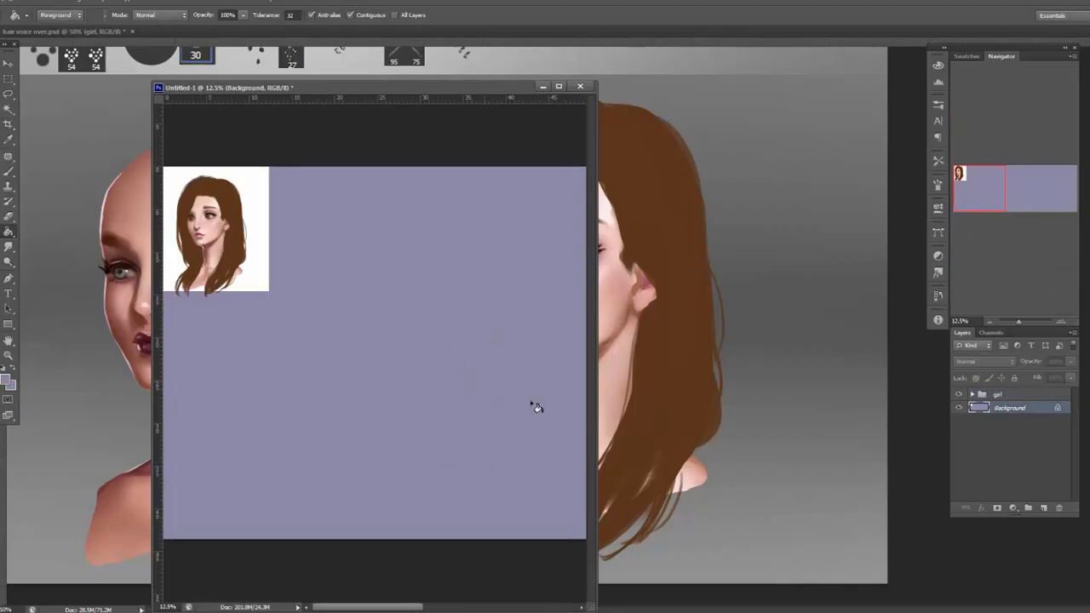
key("alt+BackSpace")
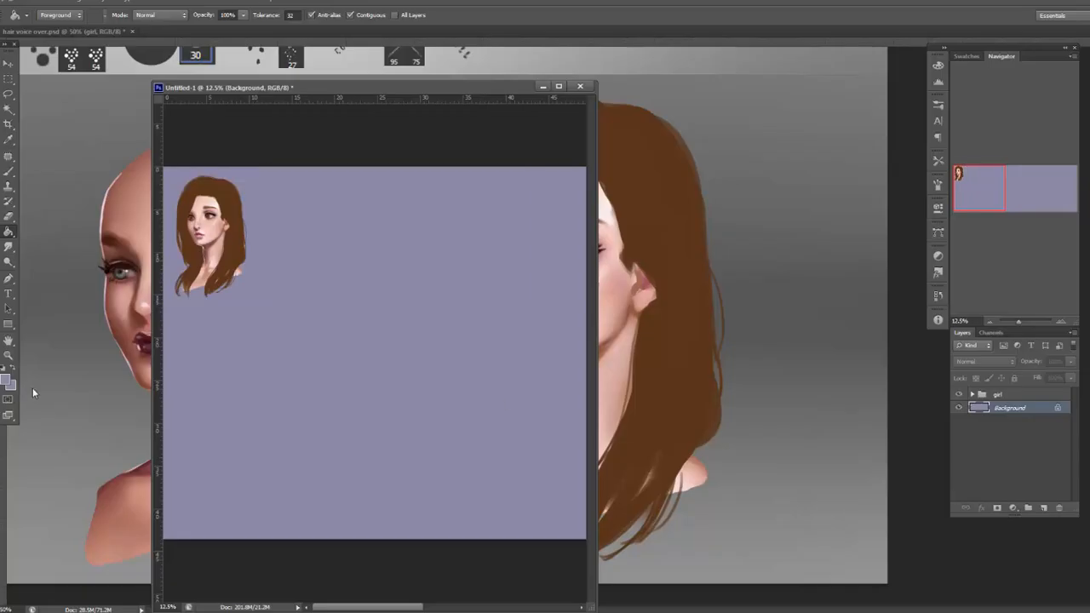
key("ctrl+z")
left_click(263, 244, "alt")
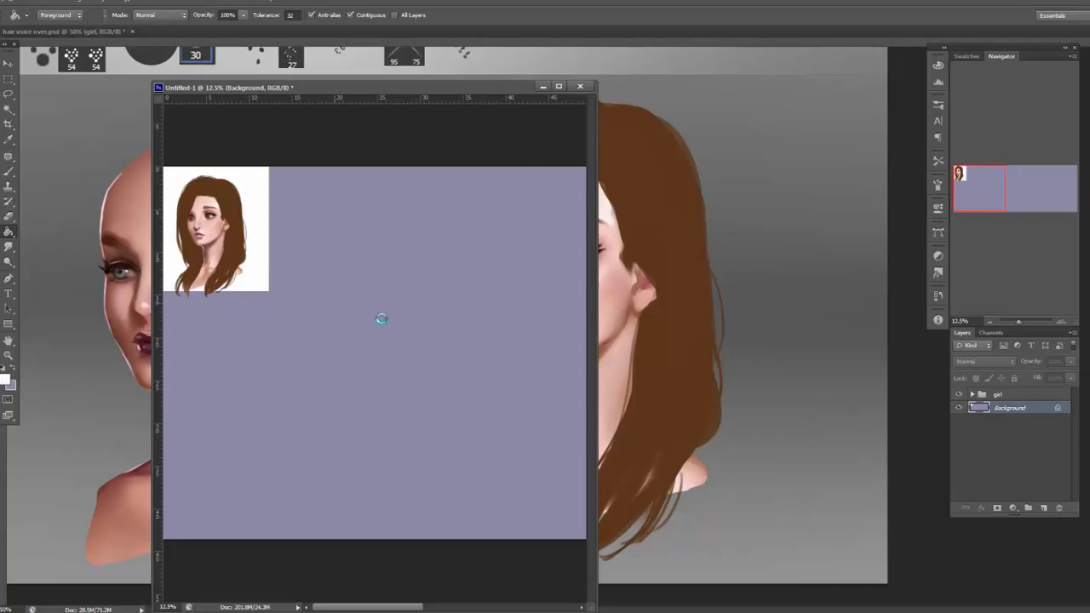
key("alt+BackSpace")
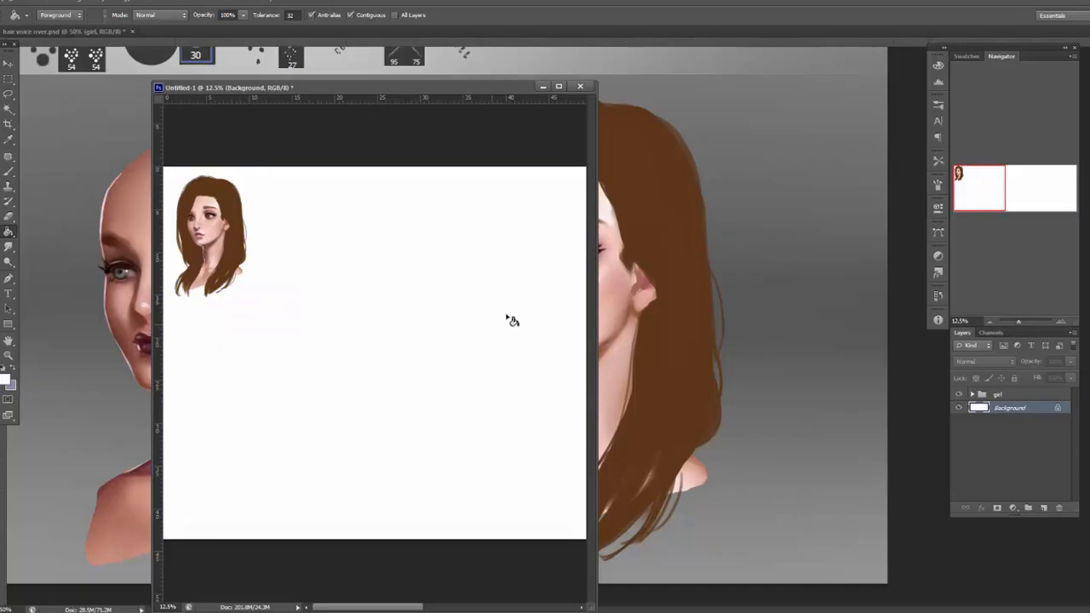
Create a new layer group above the girl group and name it "girl steps".
left_click(999, 396)
left_click(1028, 509)
left_click(1000, 407)
double_click(1006, 396)
type("girl")
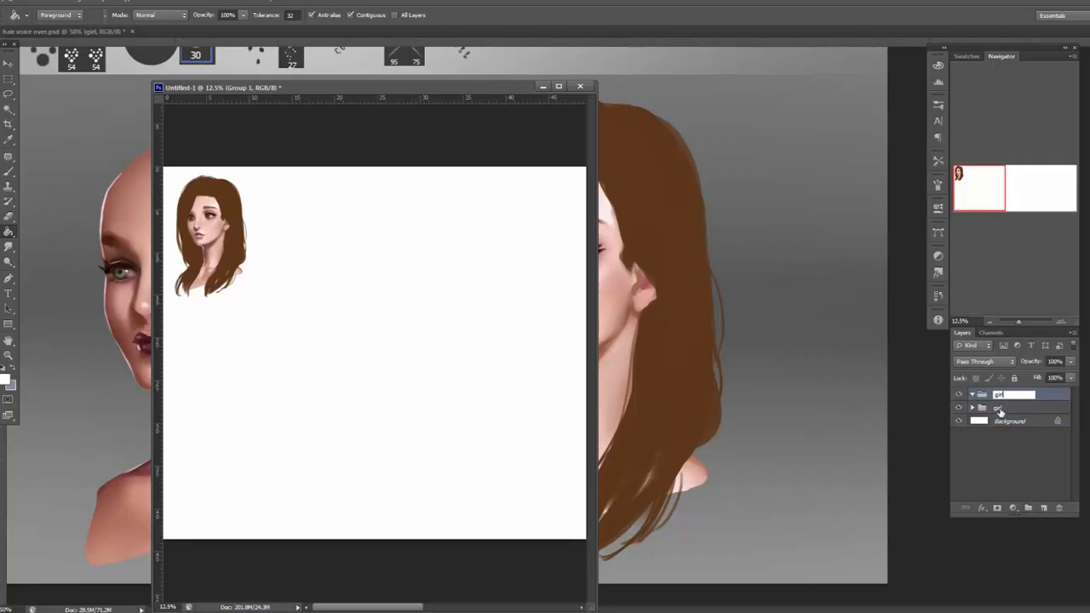
type(" steps")
key("Return")
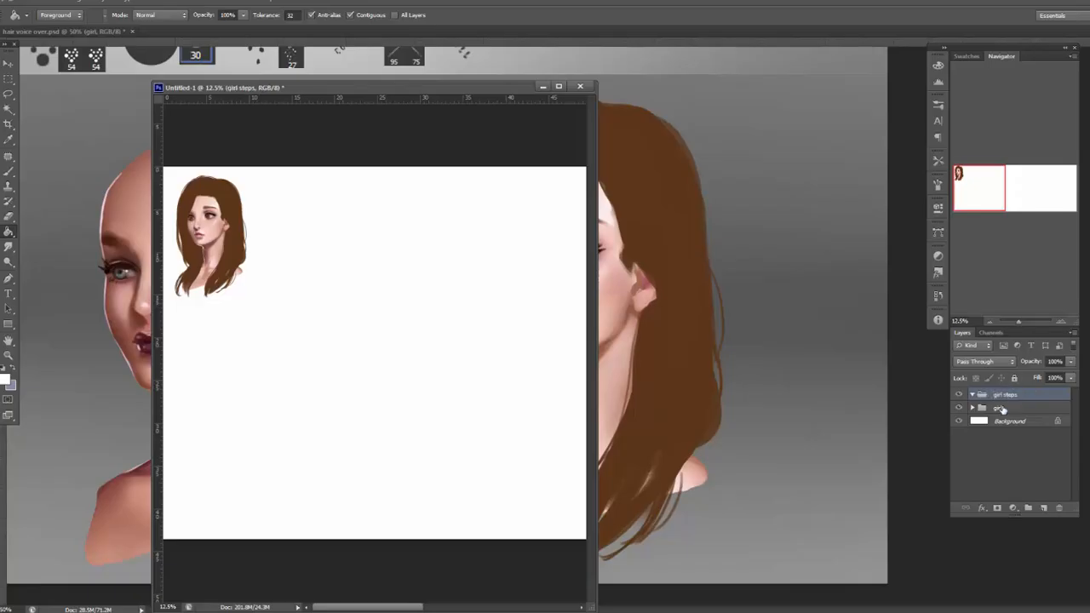
Put the girl group inside the girl steps group and rename it "1".
left_click_drag(1001, 409, 1006, 406)
double_click(1007, 410)
type("1")
key("Return")
Shift the girl slightly inward from the canvas corner, and dock the floating document window as a tab.
left_click(981, 408)
key("v")
left_click_drag(289, 264, 317, 268)
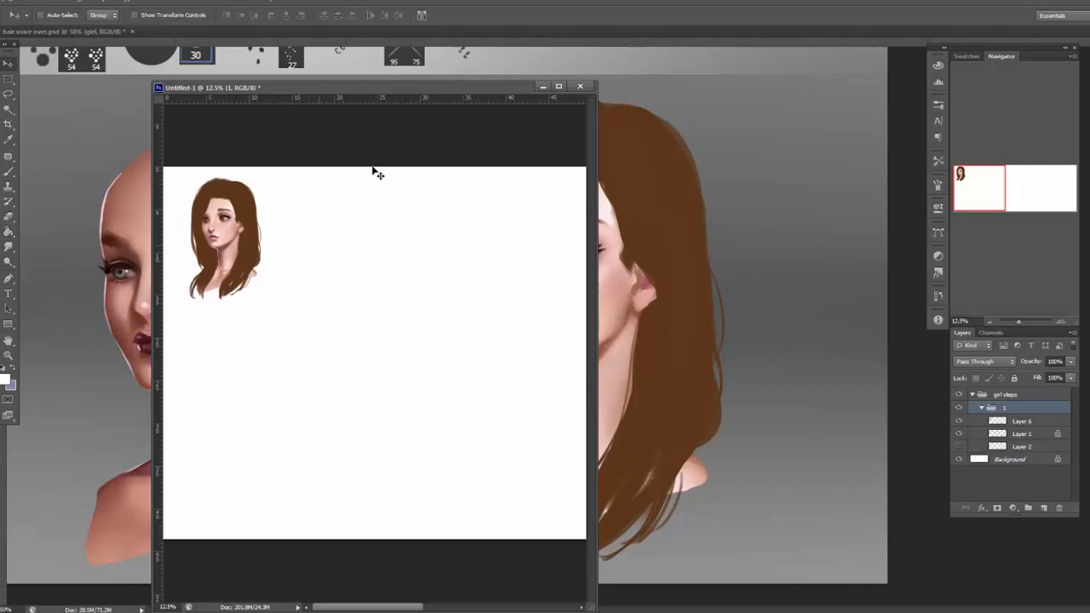
left_click_drag(422, 95, 457, 35)
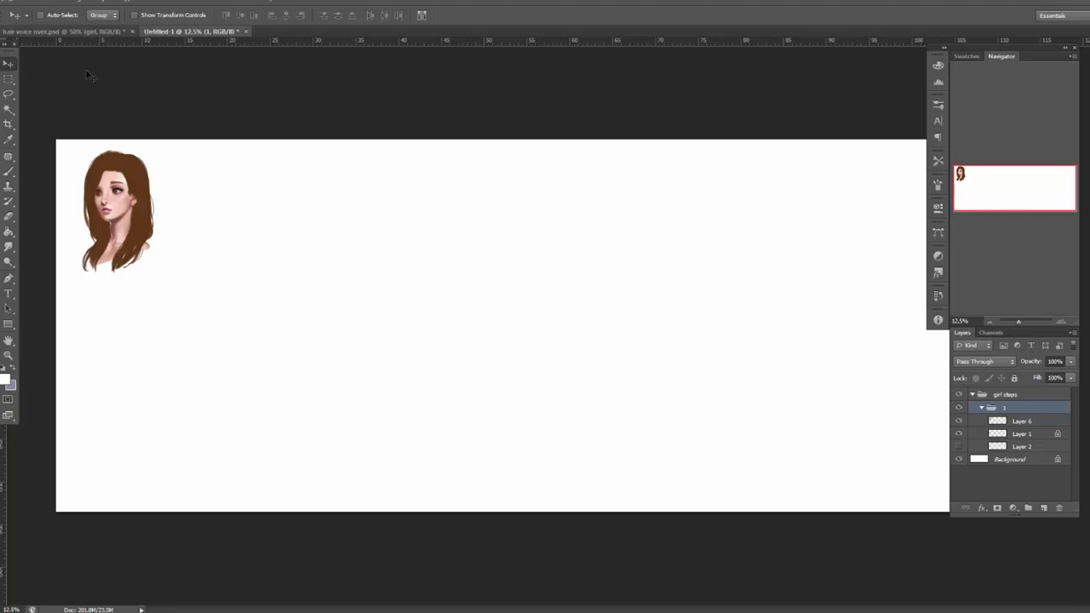
Set the Type tool's text colour to dark grey, RGB 60, 60, 60.
left_click(9, 293)
left_click(7, 383)
left_click(643, 572)
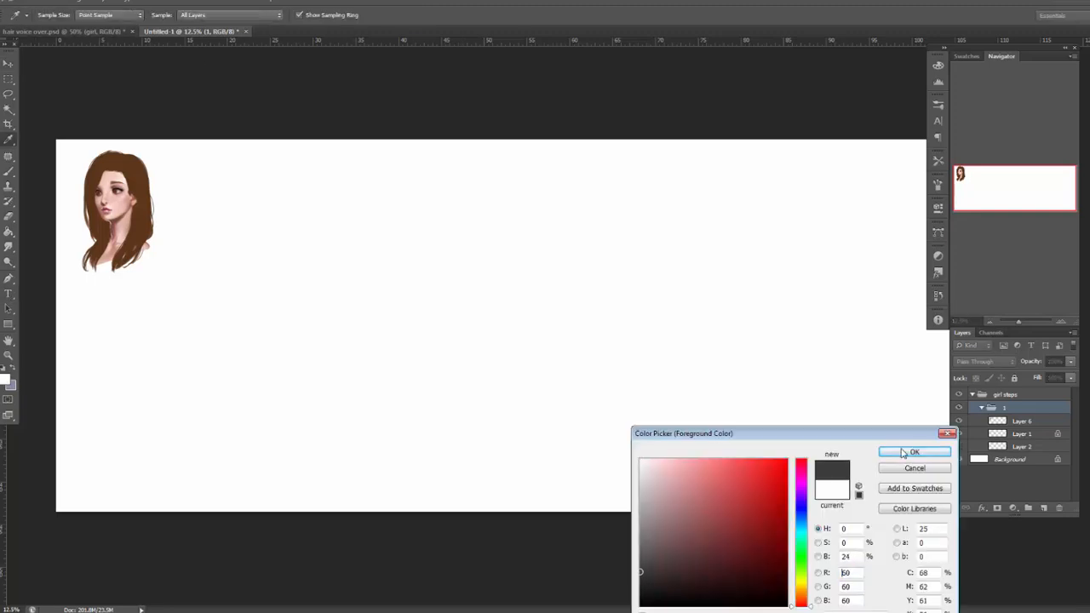
left_click(915, 452)
Add the caption "BLOCKING IN SHAPE" below the girl inside group 1, in Trajan Pro Bold 24 pt.
left_click(981, 408)
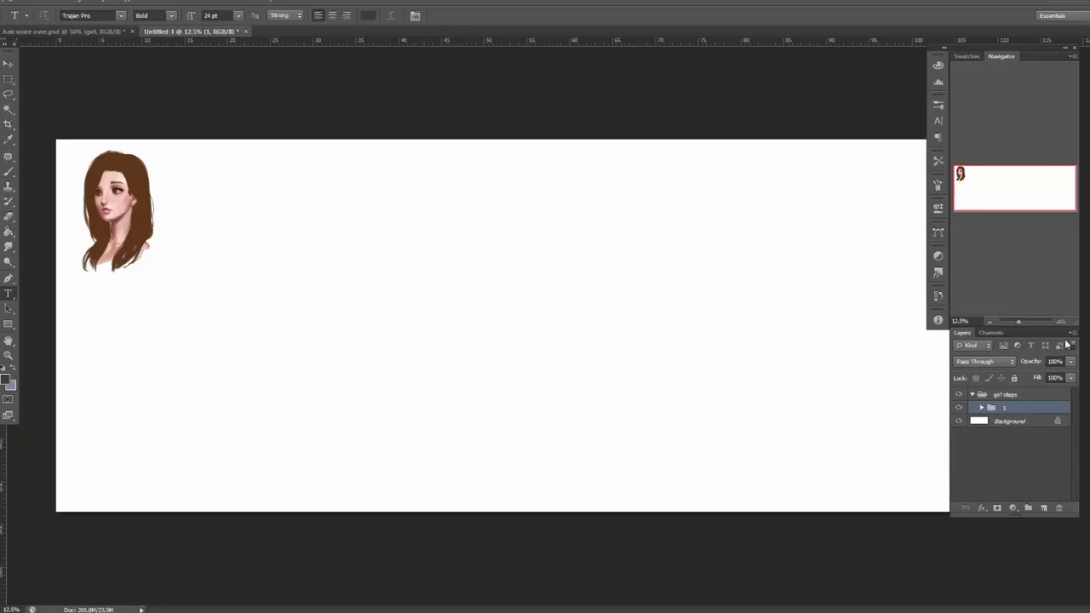
left_click(1061, 322)
left_click(1060, 322)
left_click_drag(1009, 181, 891, 175)
left_click_drag(606, 334, 693, 358)
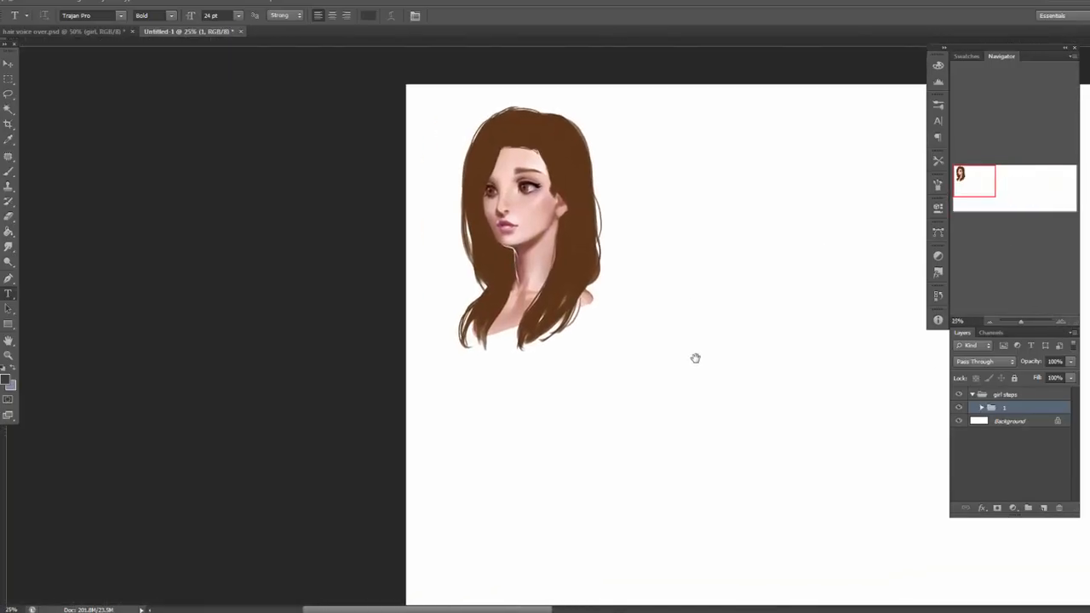
left_click(982, 408)
left_click(449, 367)
type("BLOCKING IN SHAP")
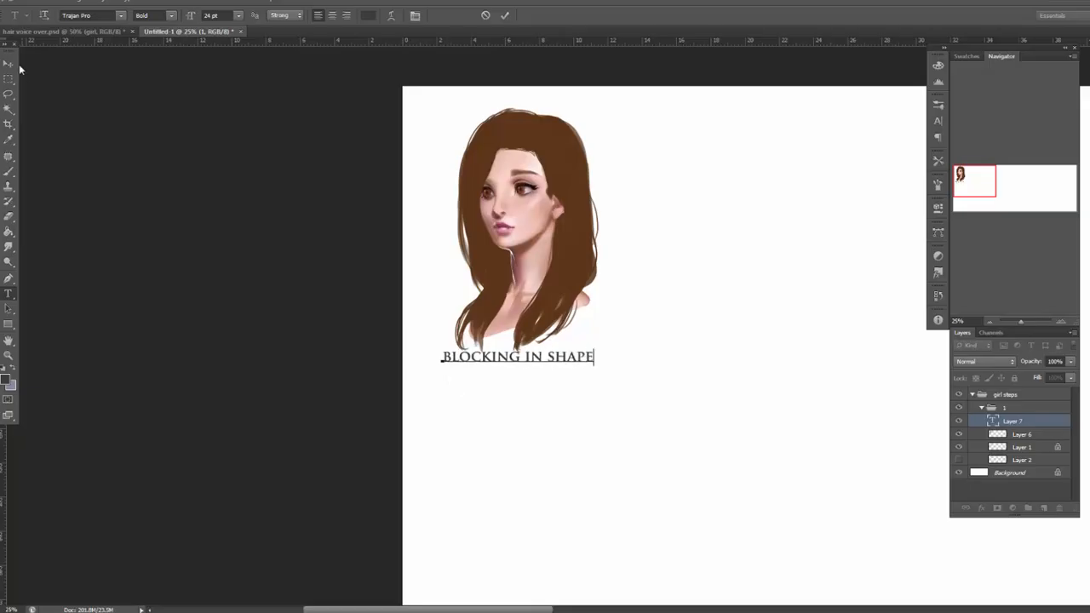
type("E")
Move the caption above the girl's head, and shift the whole group 1 slightly down on the canvas.
left_click(8, 64)
left_click_drag(624, 391, 620, 152)
left_click(1013, 409)
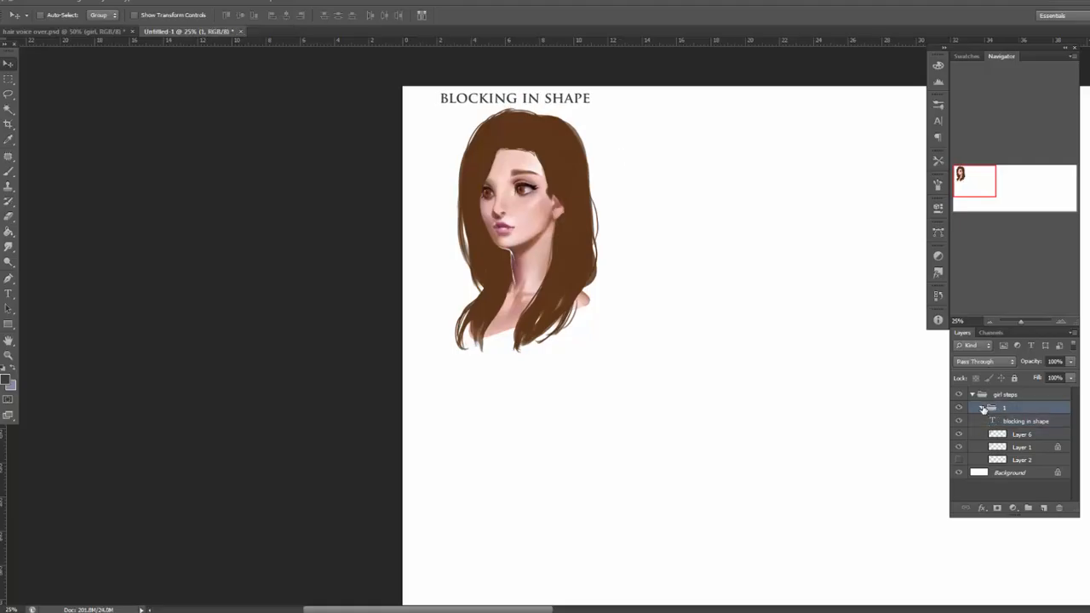
left_click(982, 408)
left_click_drag(672, 414, 690, 430)
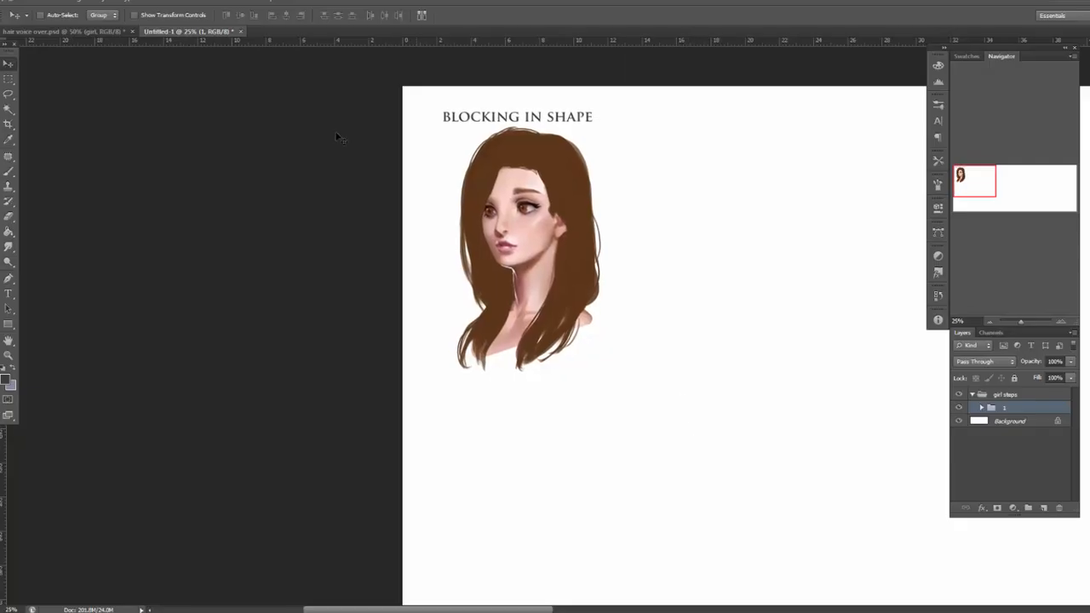
Save the step document to the Desktop as a Photoshop file named "hair step".
left_click(82, 31)
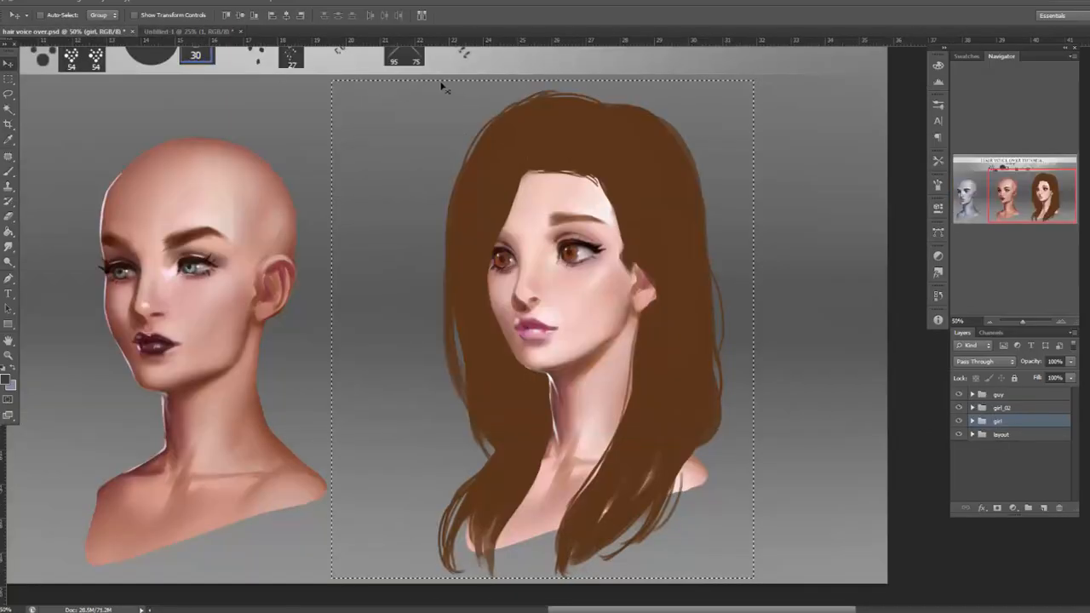
left_click(213, 35)
left_click(27, 1)
left_click(51, 125)
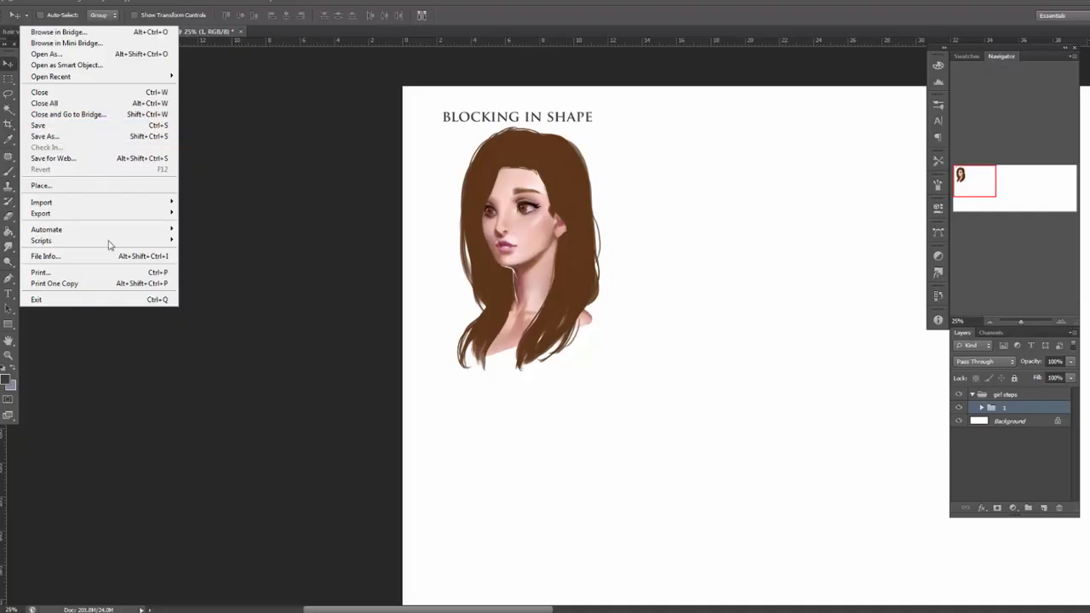
type("ha")
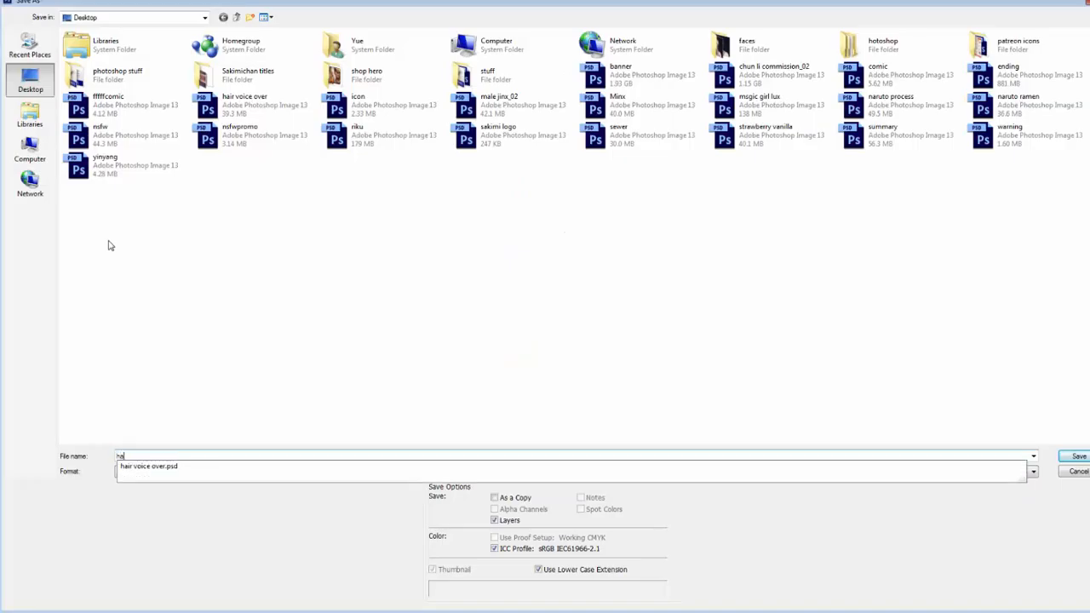
type("ir step")
key("Return")
key("Return")
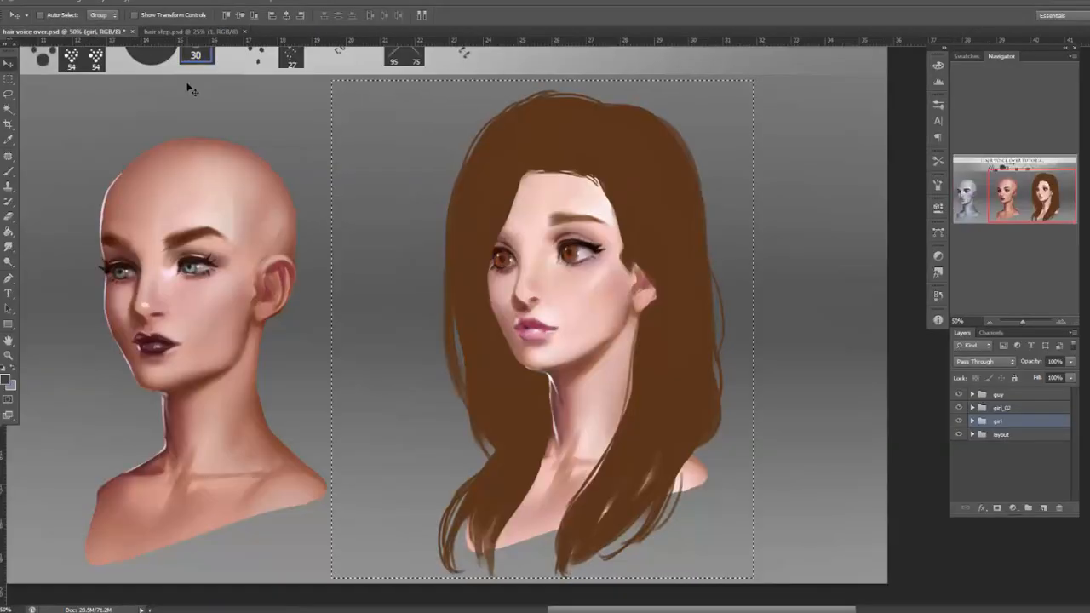
Clear the rectangular selection in hair voice over.psd and switch to the Brush tool.
left_click(8, 173)
left_click(159, 2)
left_click(175, 22)
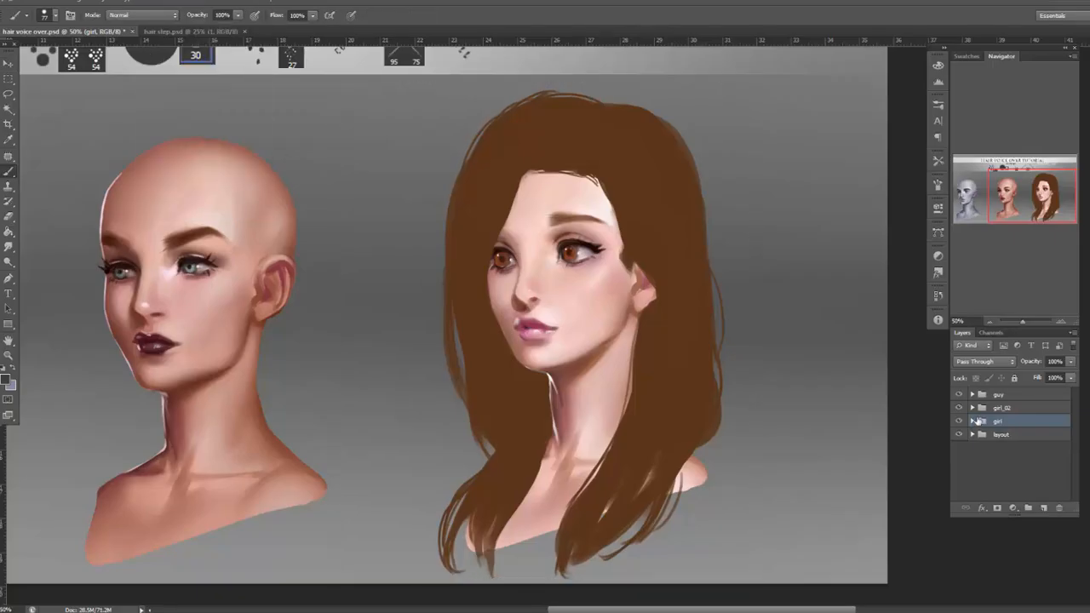
Select the hair layer, Layer 6, in the girl group and lock its transparent pixels.
left_click(972, 420)
left_click(1009, 435)
left_click(959, 436)
left_click(960, 436)
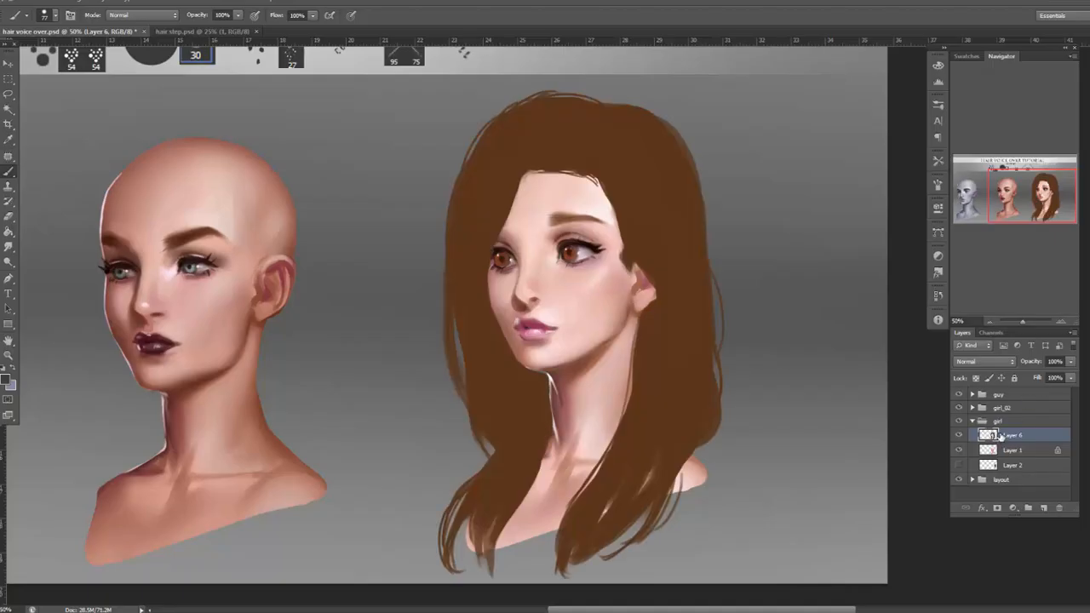
left_click(976, 377)
Choose the hard round brush at 100% hardness and adjust its size for shading the hair.
right_click(634, 193)
left_click(656, 276)
left_click(681, 225)
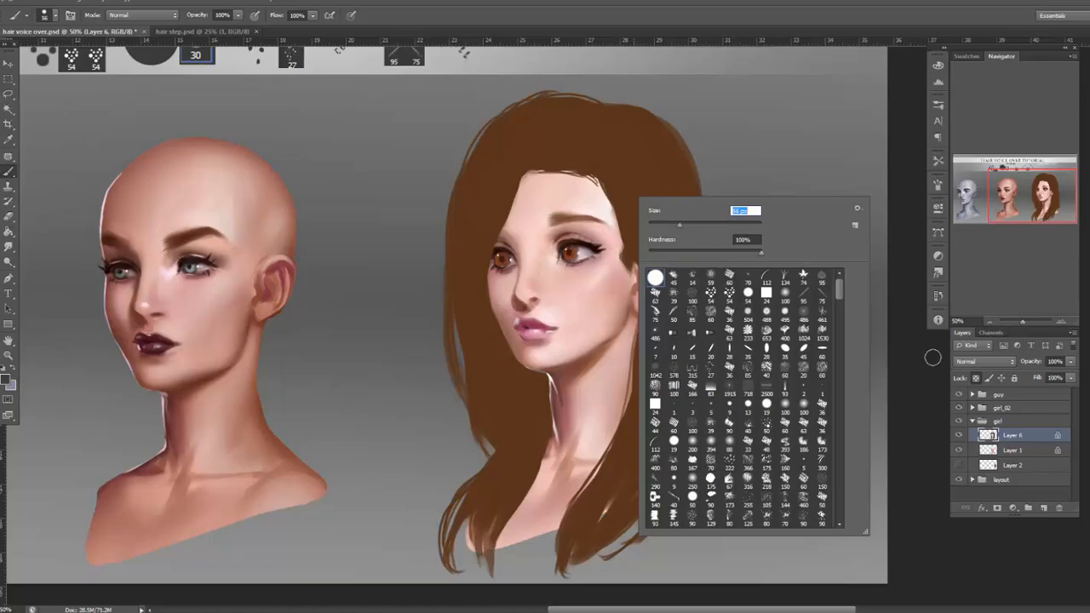
left_click(655, 277)
left_click(618, 176)
Pick a dark brown of about RGB 64, 34, 10, and paint soft shadows into the hair around the crown and near side.
left_click(5, 383)
left_click(653, 314)
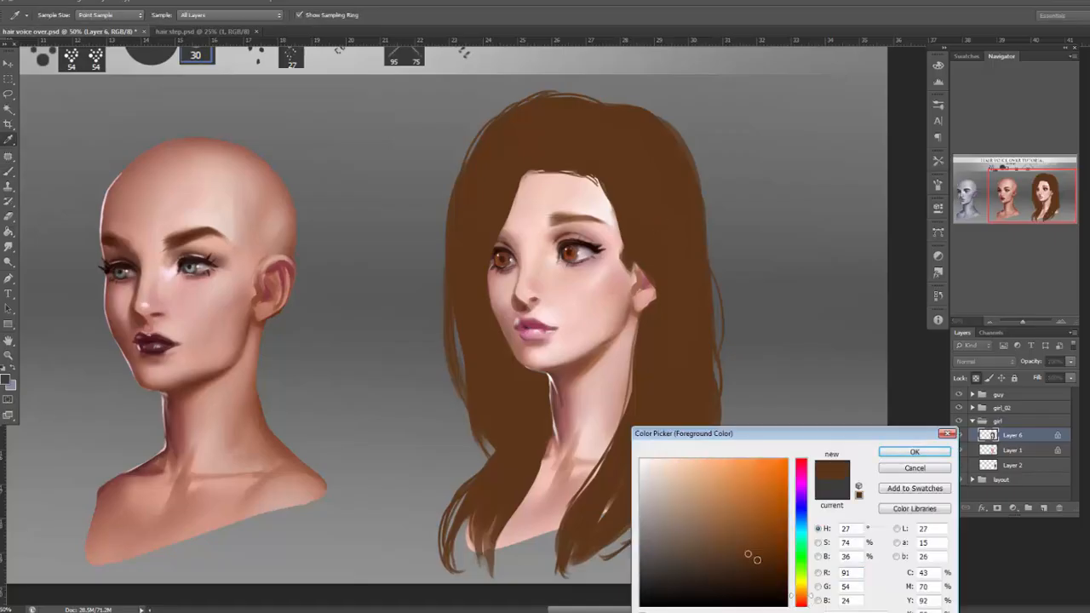
left_click(763, 567)
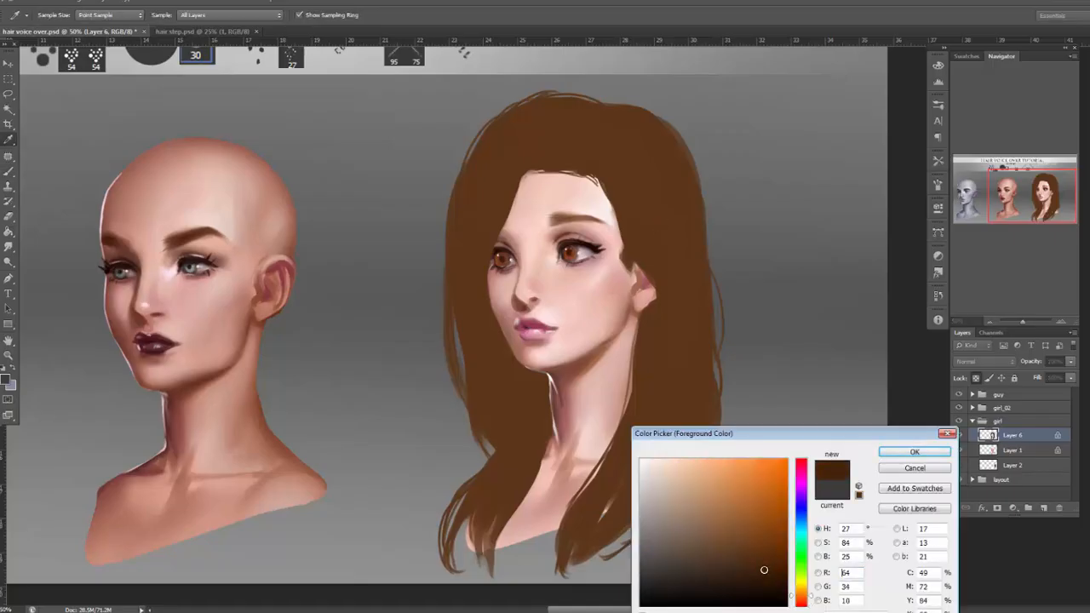
left_click_drag(765, 570, 763, 567)
left_click(907, 451)
mouse_move(613, 241)
left_mouse_down()
mouse_move(660, 283)
mouse_move(601, 199)
mouse_move(648, 240)
mouse_move(625, 194)
mouse_move(575, 168)
mouse_move(624, 184)
mouse_move(577, 168)
mouse_move(630, 197)
mouse_move(589, 166)
mouse_move(624, 166)
mouse_move(578, 155)
mouse_move(610, 155)
mouse_move(646, 133)
mouse_move(604, 115)
mouse_move(627, 110)
mouse_move(588, 139)
mouse_move(653, 126)
mouse_move(618, 125)
mouse_move(681, 155)
left_mouse_up()
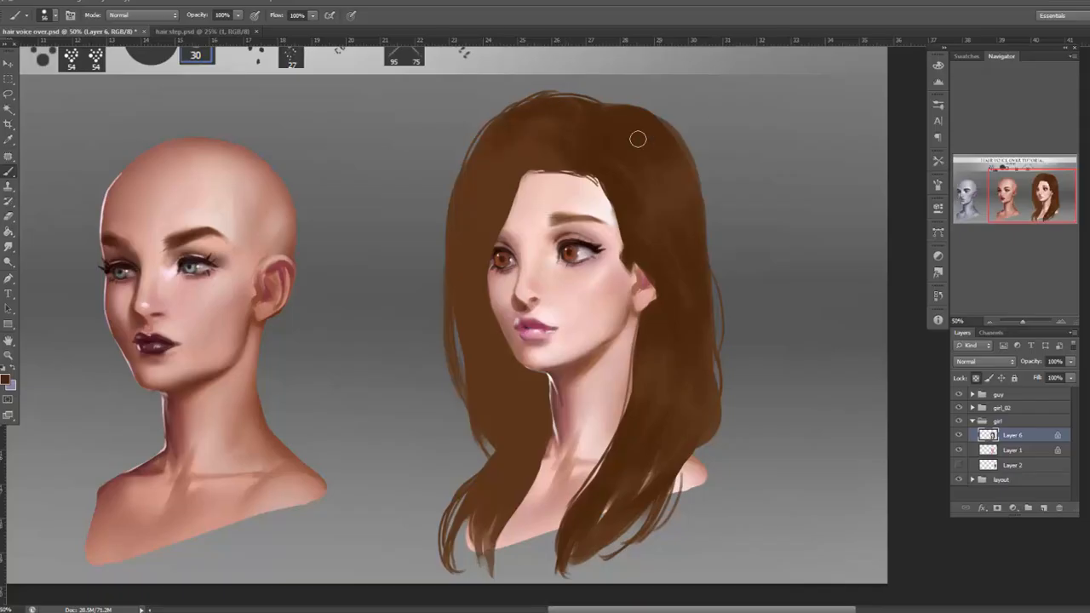
Reduce the brush size and paint dark shadow strokes into the hair along the hairline and beside the far temple.
right_click(568, 100)
left_click_drag(614, 147, 600, 147)
left_click(508, 125)
left_click_drag(534, 157, 558, 172)
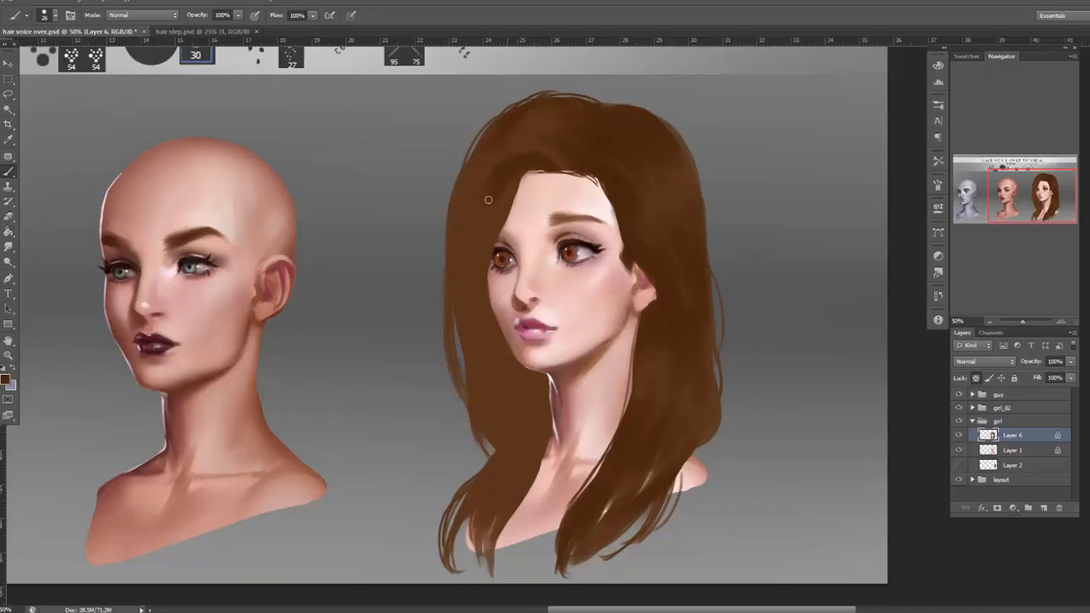
left_click_drag(504, 223, 516, 182)
left_click_drag(501, 184, 495, 269)
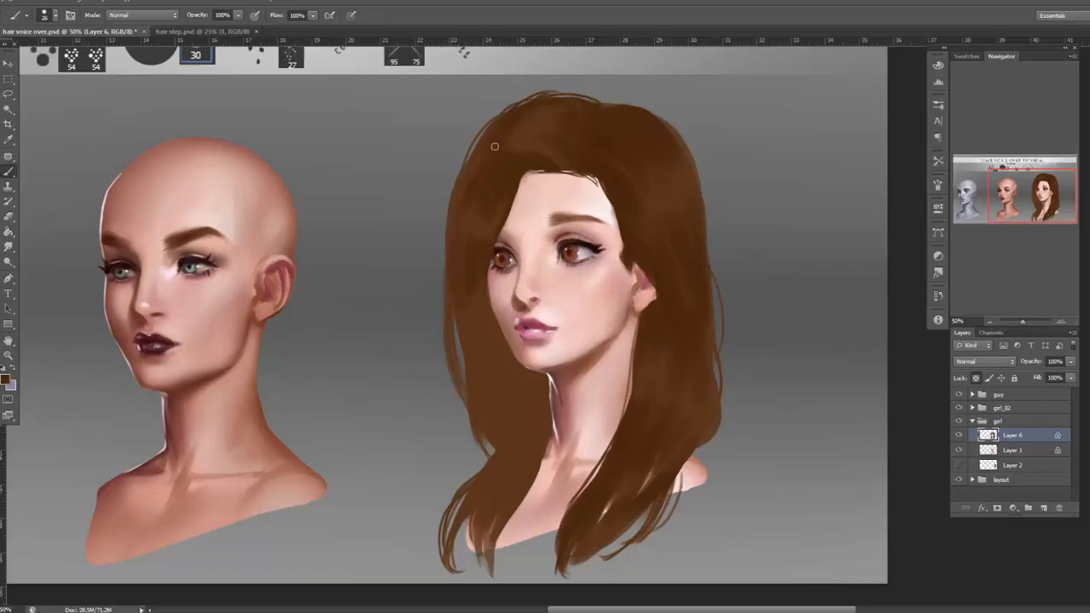
Enlarge the brush to 45 px and deepen the shadows in the far-side hair beside the cheek and neck.
right_click(678, 155)
left_click_drag(718, 181, 722, 180)
left_click(490, 254)
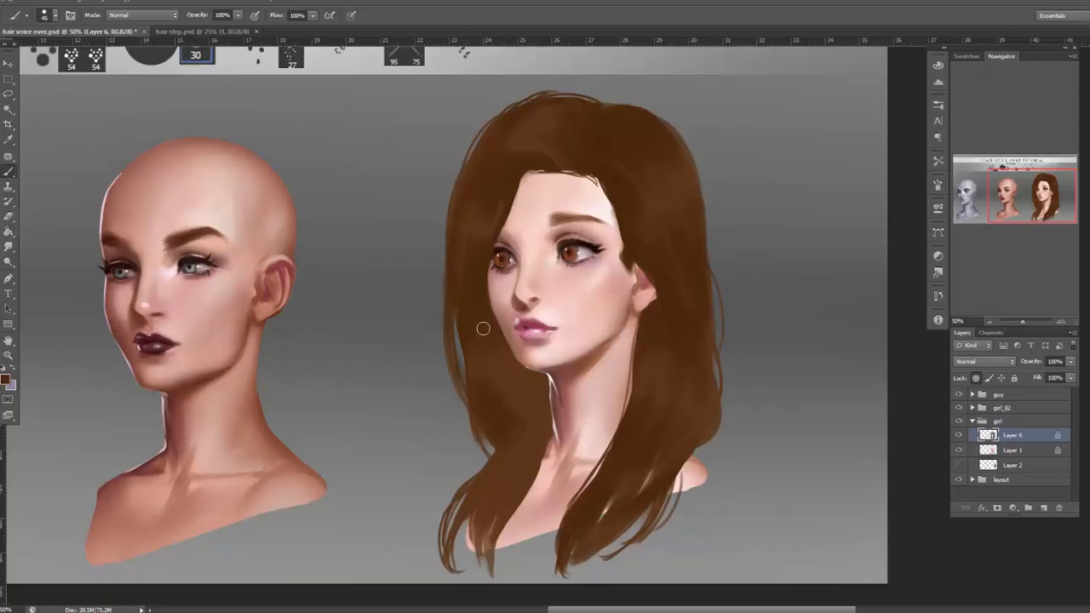
left_click(487, 369, "alt")
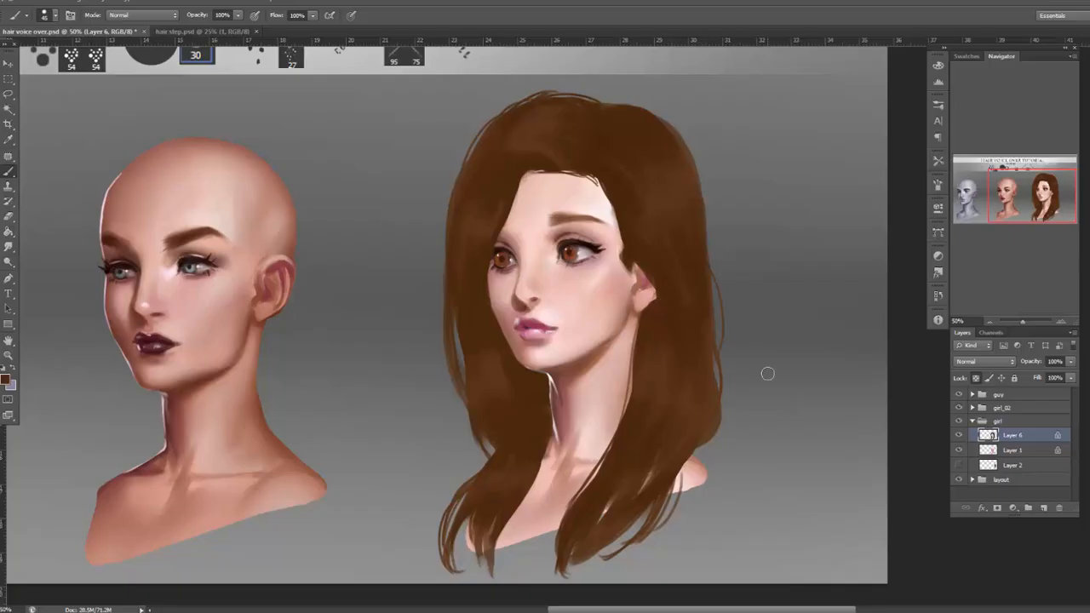
left_click(990, 322)
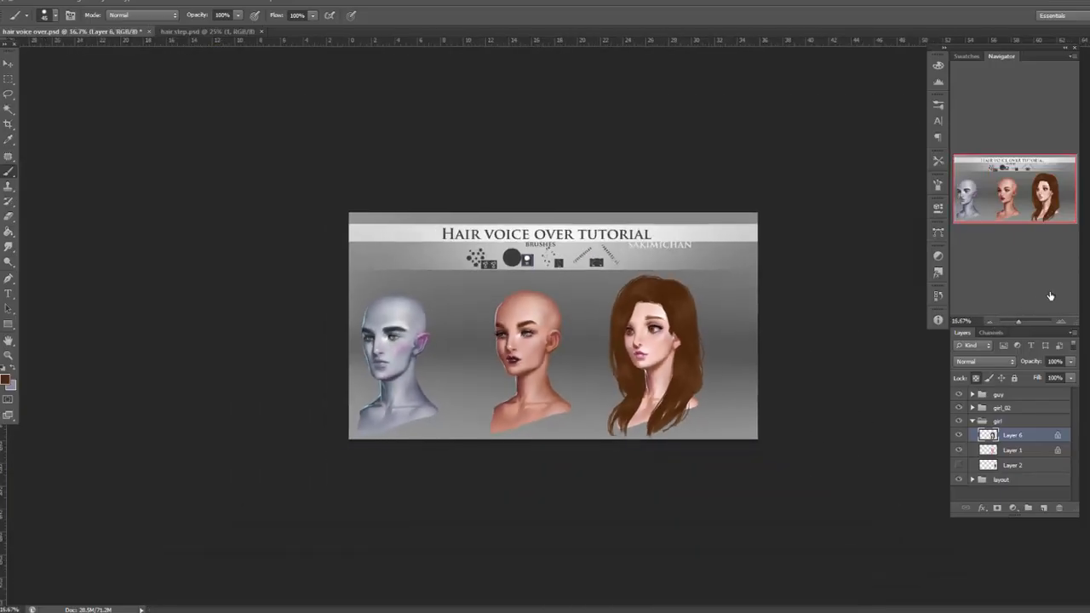
left_click(1060, 322)
left_click(1060, 322)
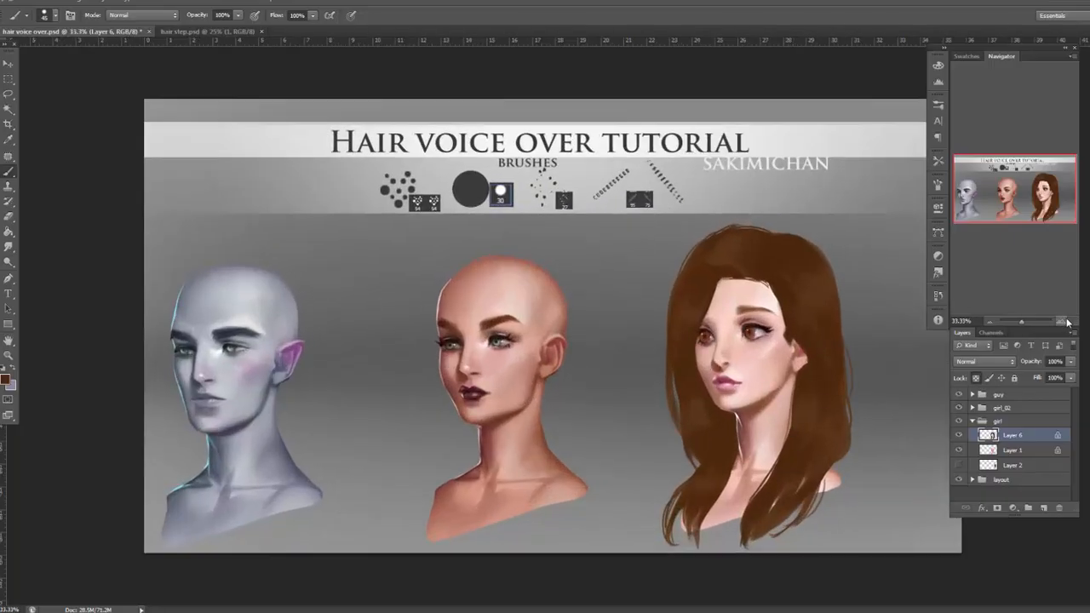
left_click(1060, 322)
left_click_drag(900, 413, 744, 416)
left_click_drag(826, 438, 802, 352)
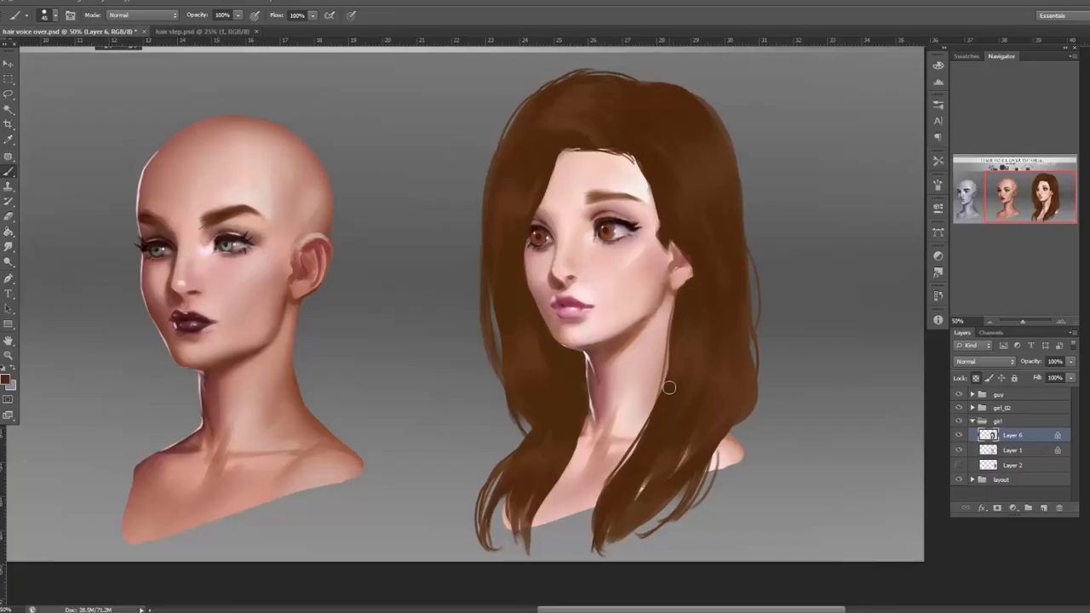
Float the hair voice over.psd window and copy the girl group into hair step.psd beside the first figure.
left_click(9, 79)
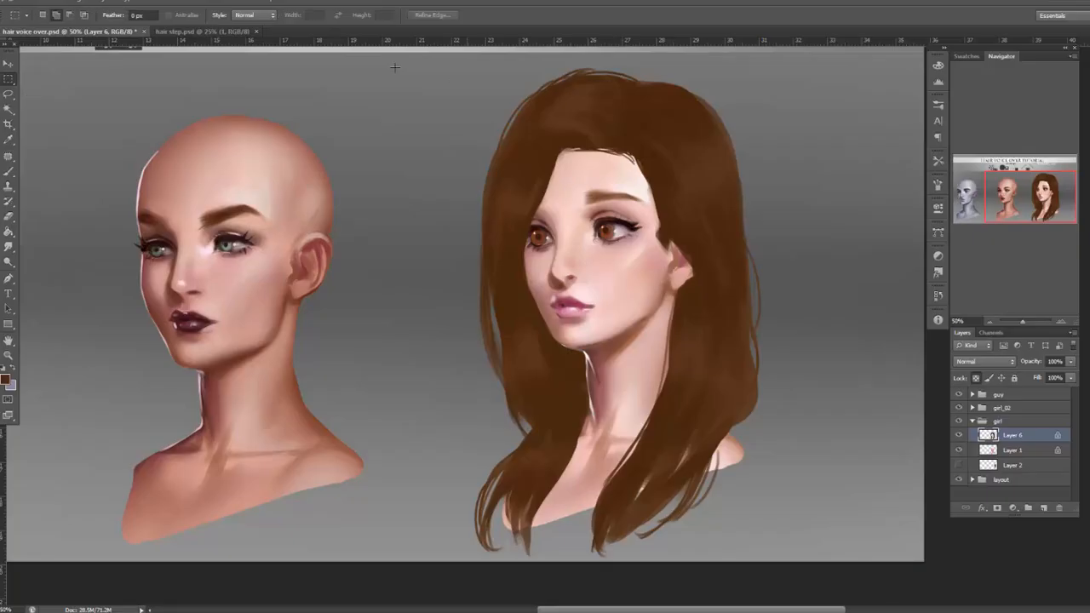
left_click_drag(126, 38, 87, 76)
key("v")
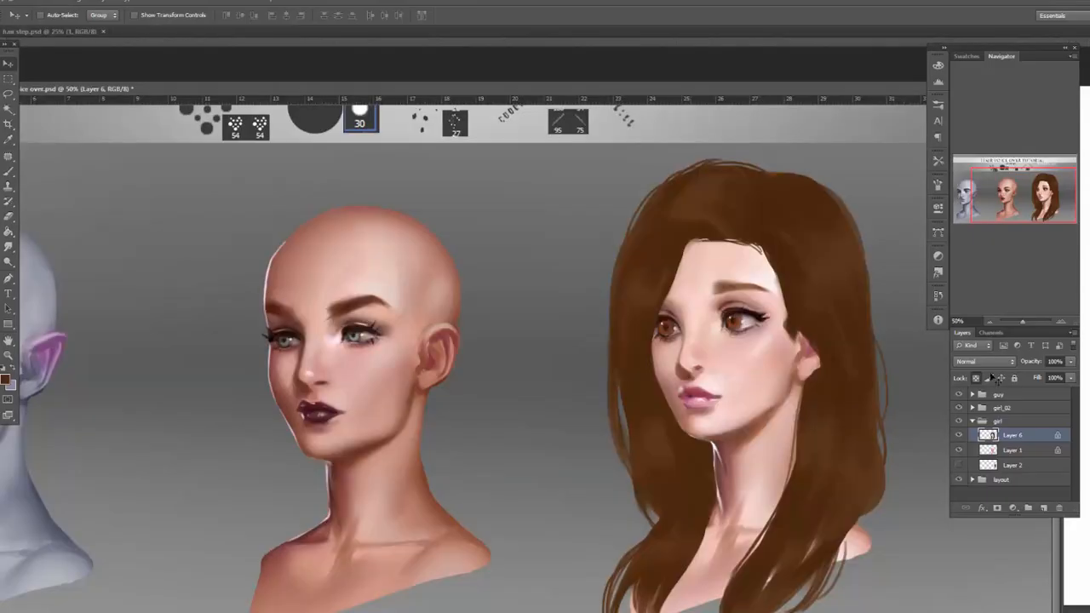
left_click(972, 421)
left_click_drag(785, 92, 781, 365)
left_click_drag(1001, 419, 783, 266)
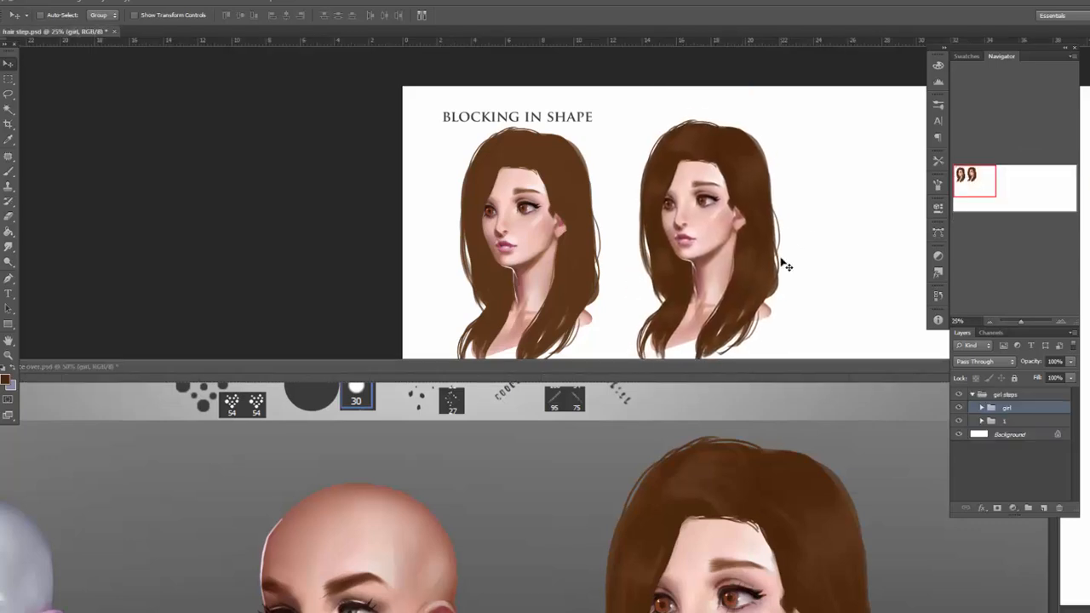
Rename the copied girl group in hair step.psd as 2.
left_click(981, 409)
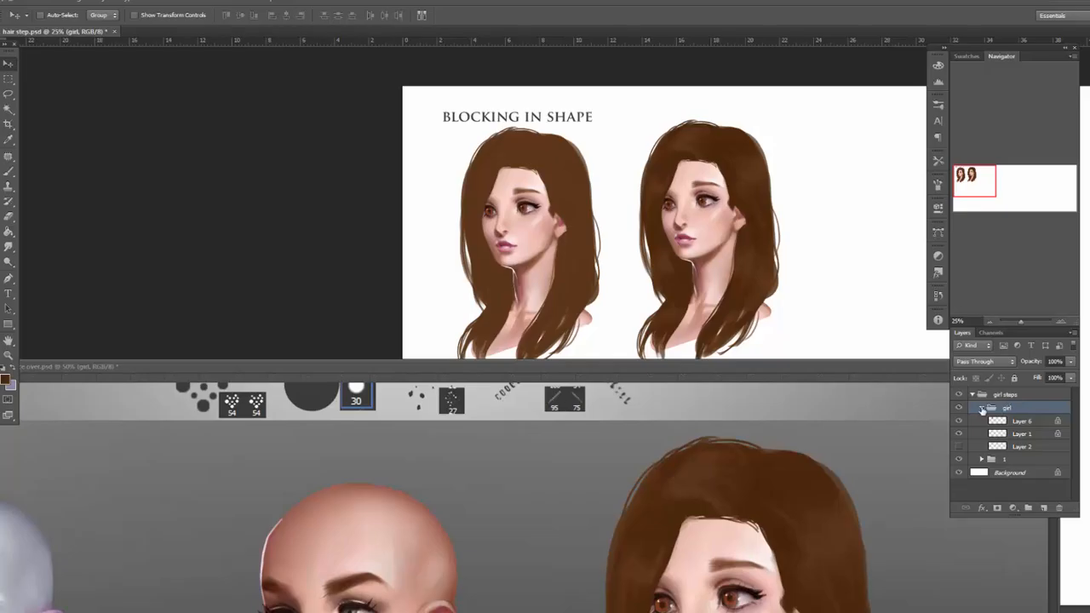
left_click(981, 409)
double_click(1010, 407)
type("2")
Add the caption "HAIR TEXTURE SHADING" above the second figure, on a text layer over Layer 6 in group 2.
left_click(981, 407)
left_click(1017, 420)
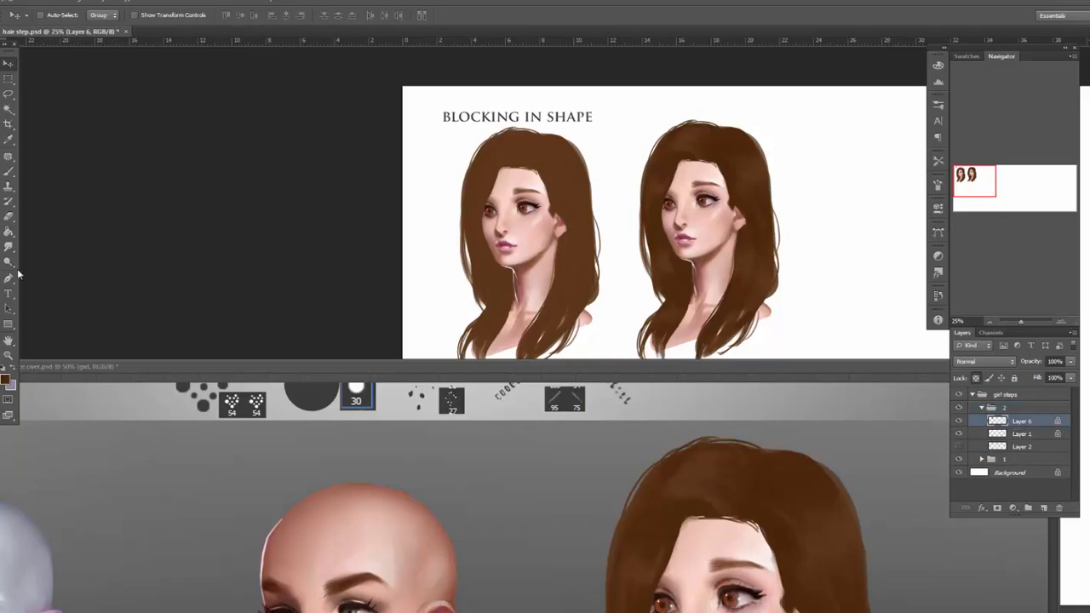
left_click(8, 293)
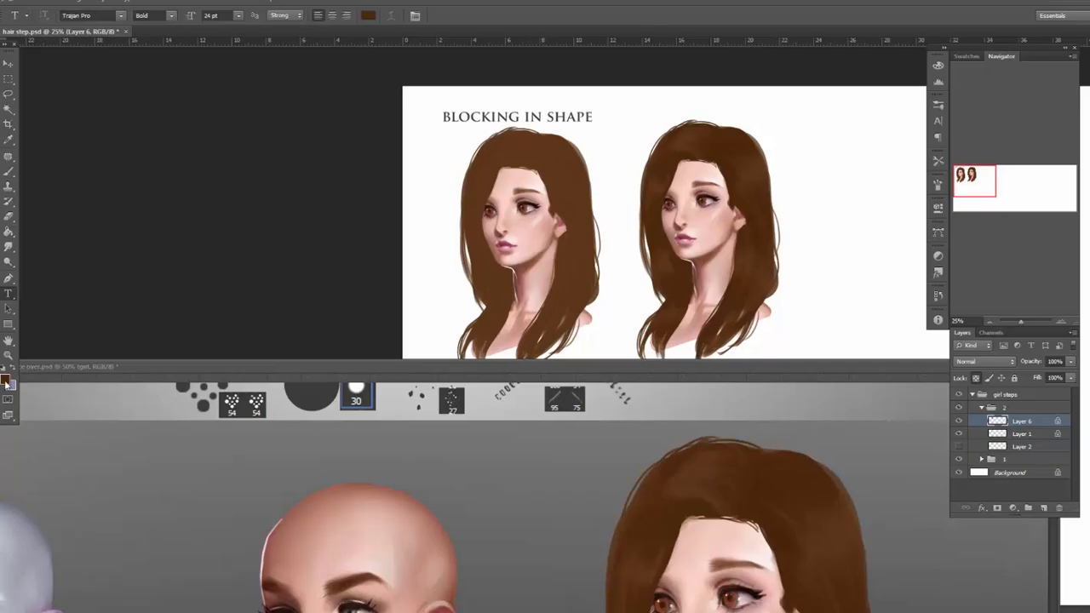
left_click(654, 114)
type("HAIR TE")
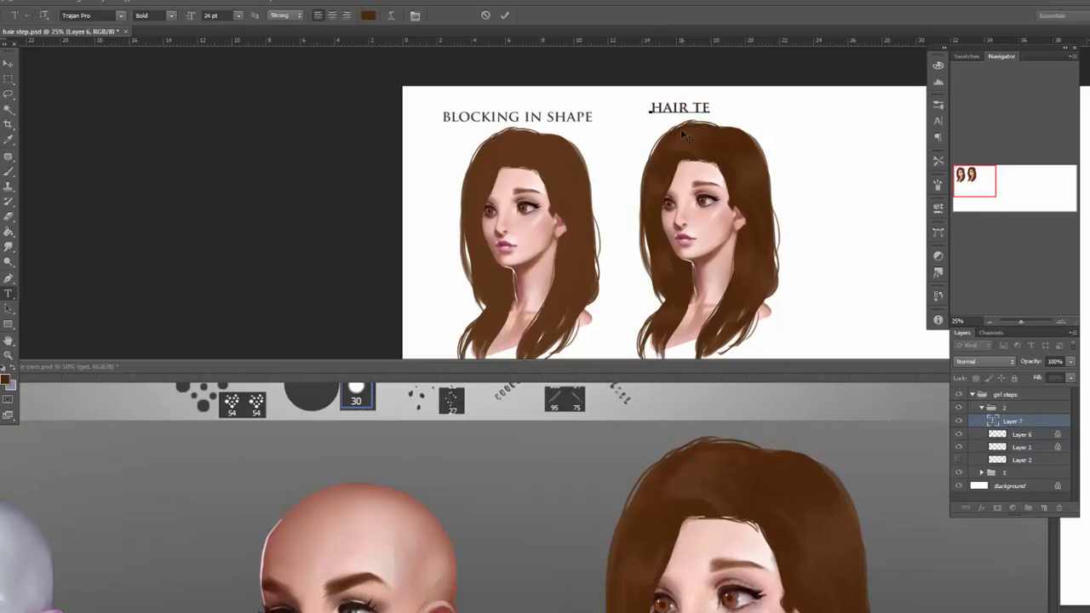
type("XTURE SHADING")
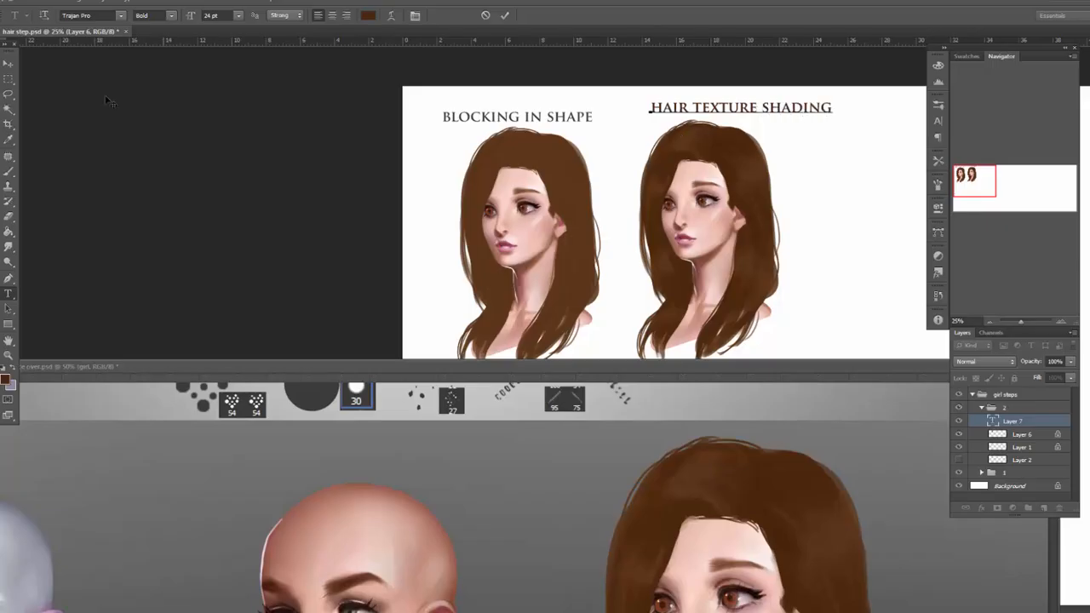
Center the new caption over the second figure in line with the first caption, and nudge group 2 slightly down.
left_click(8, 64)
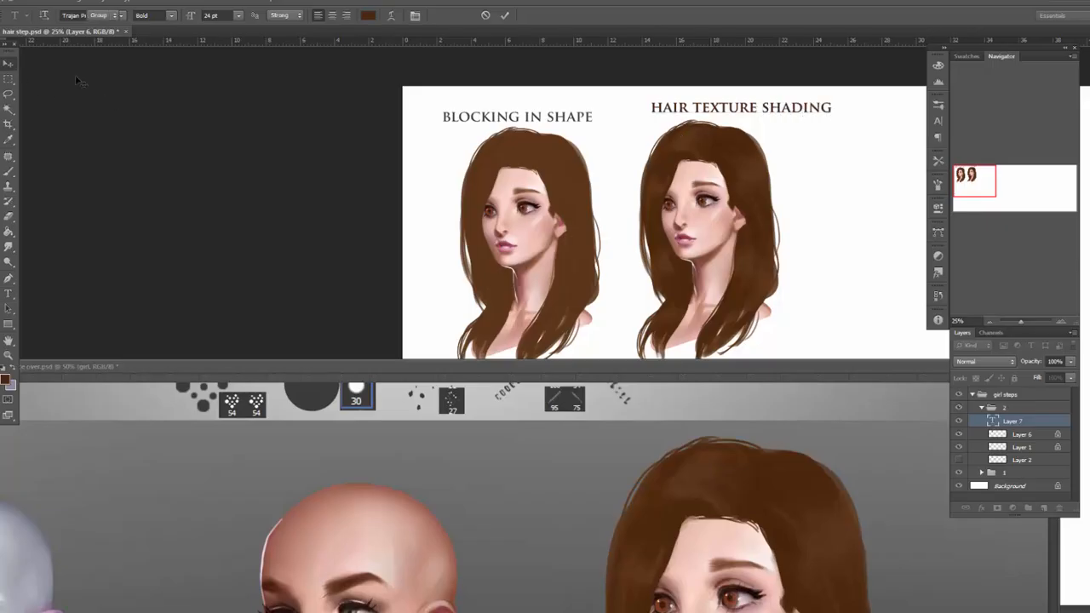
left_click_drag(799, 152, 758, 159)
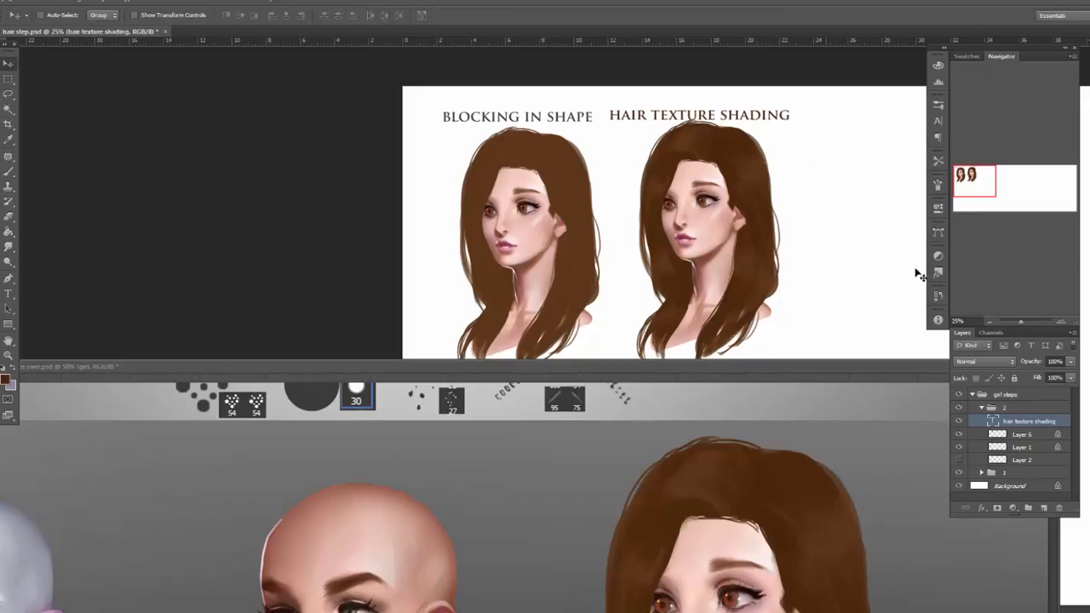
left_click(1014, 412)
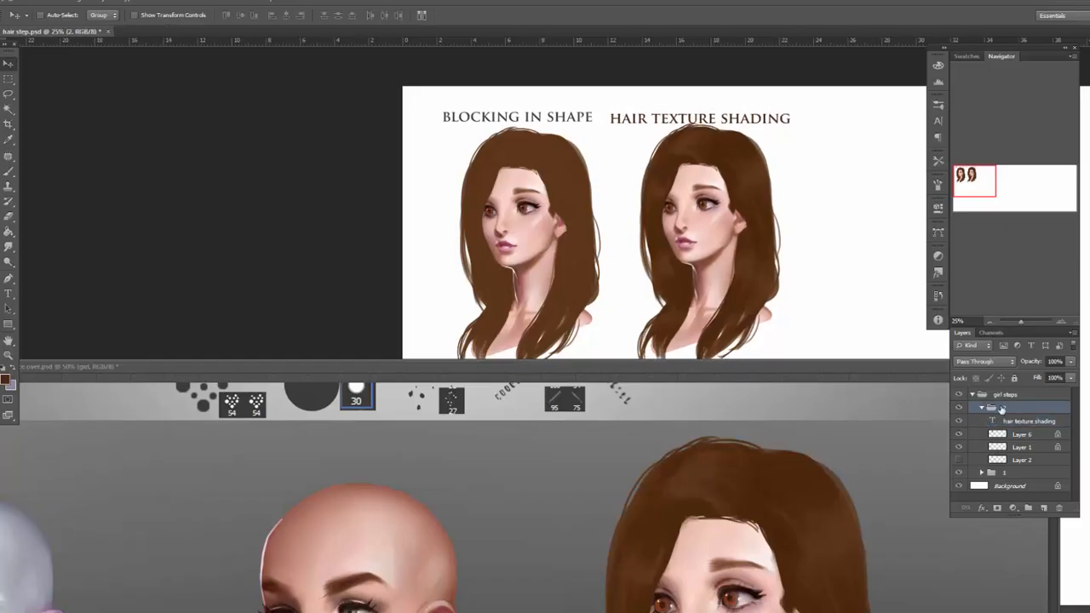
left_click(1010, 422)
left_click_drag(779, 130, 780, 127)
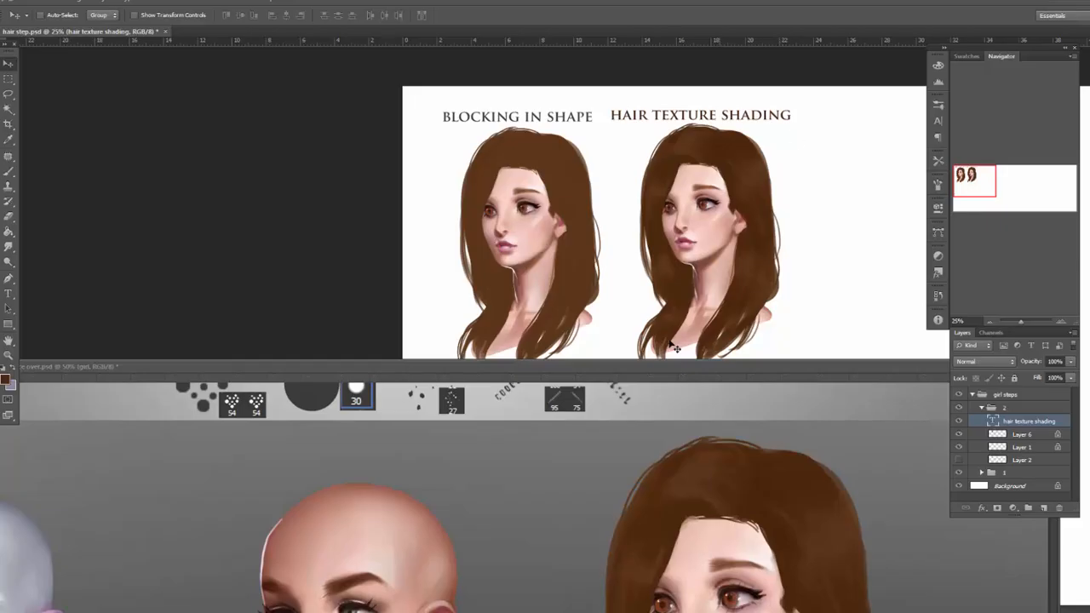
Dock the hair voice over.psd window back among the document tabs and switch to the Brush tool.
left_click_drag(537, 368, 581, 37)
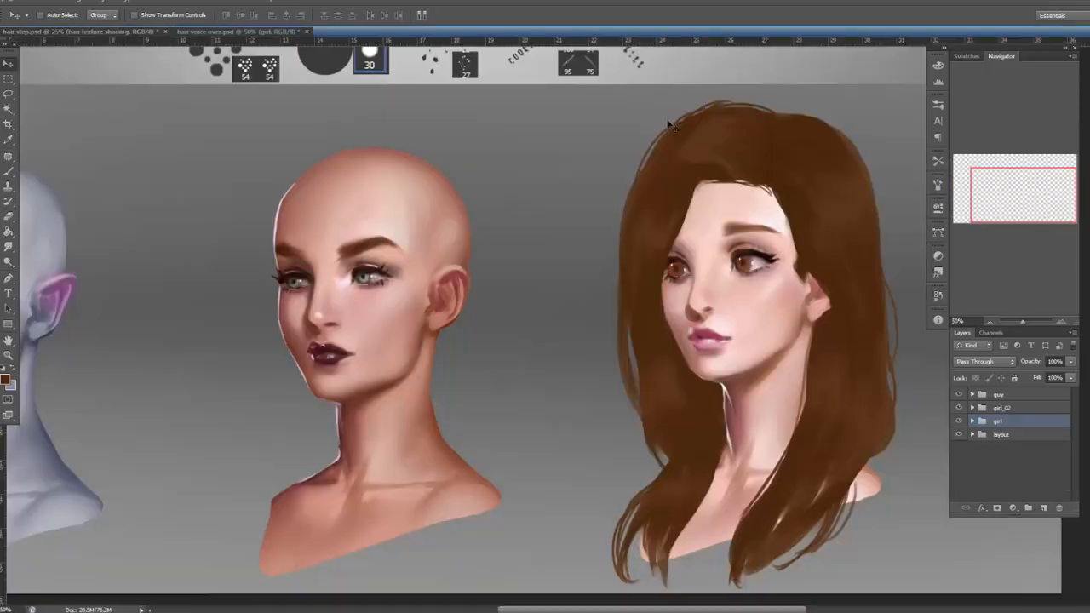
left_click_drag(800, 434, 600, 406)
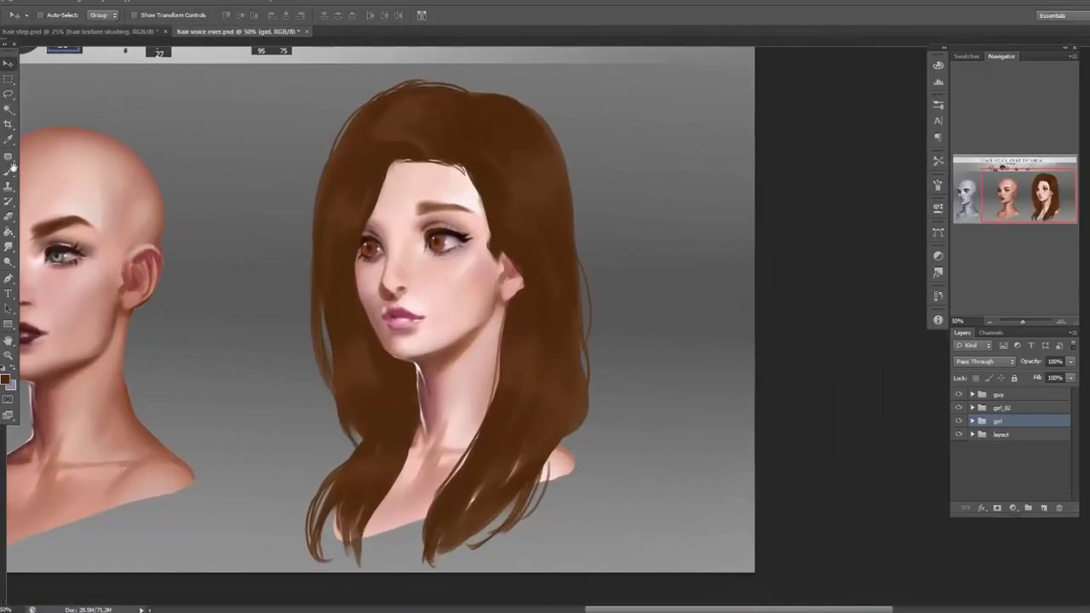
left_click(12, 171)
mouse_move(479, 385)
left_mouse_down()
mouse_move(708, 404)
mouse_move(632, 400)
left_mouse_up()
Show the reference photo on Layer 2 in the girl group, place it beside the girl to study the hair, and hide it again.
left_click(972, 420)
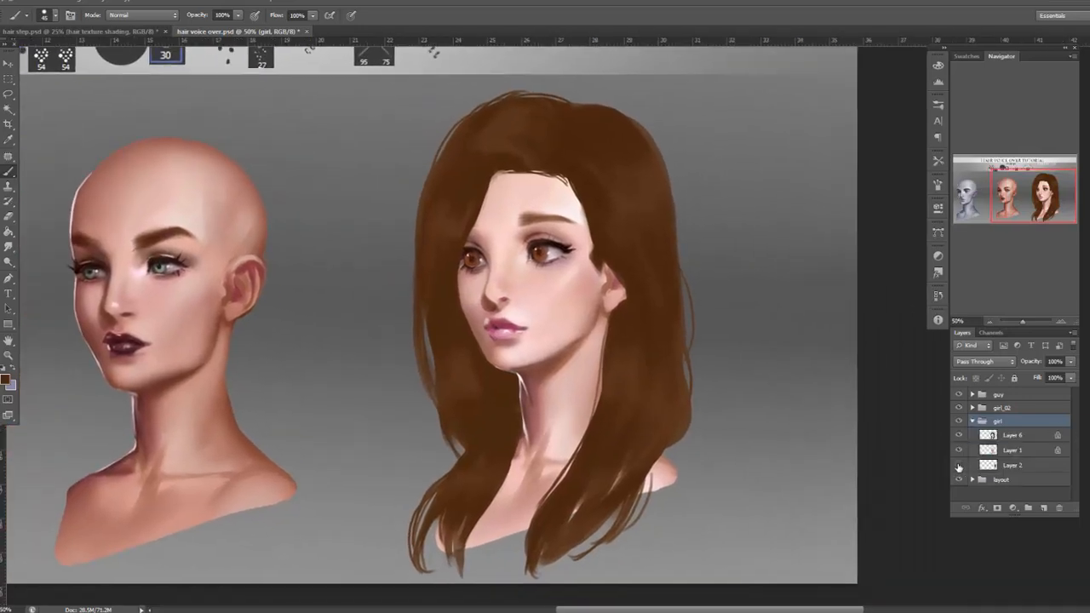
left_click(959, 466)
left_click(9, 63)
left_click_drag(778, 387, 799, 368)
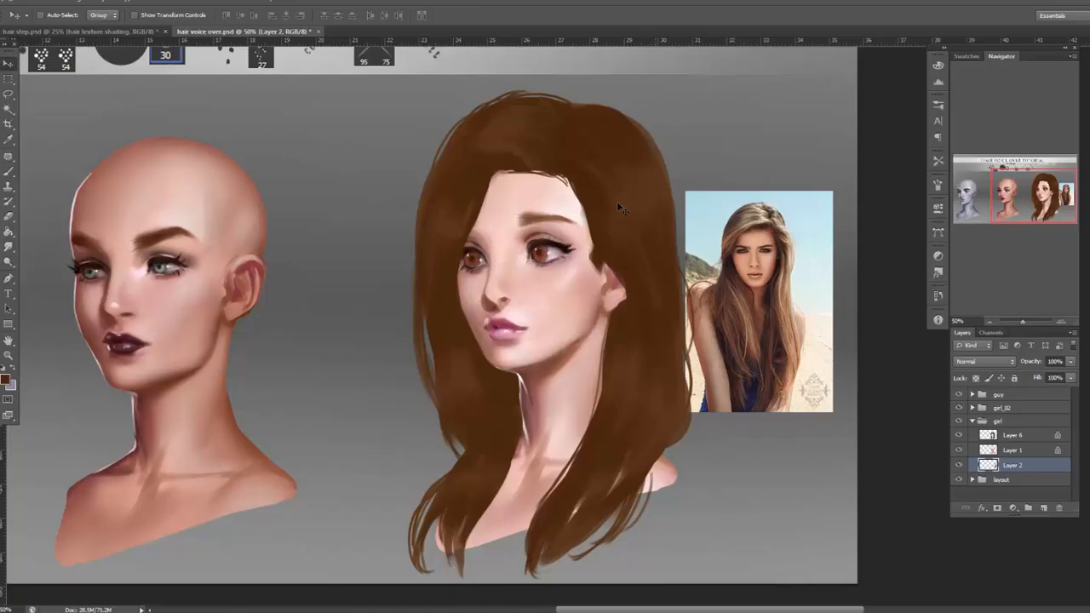
left_click(959, 465)
left_click(959, 465)
left_click(960, 464)
Select the hair layer, Layer 6, and set the foreground color to a lighter brown, RGB 135, 98, 67, for painting highlights.
left_click(1025, 434)
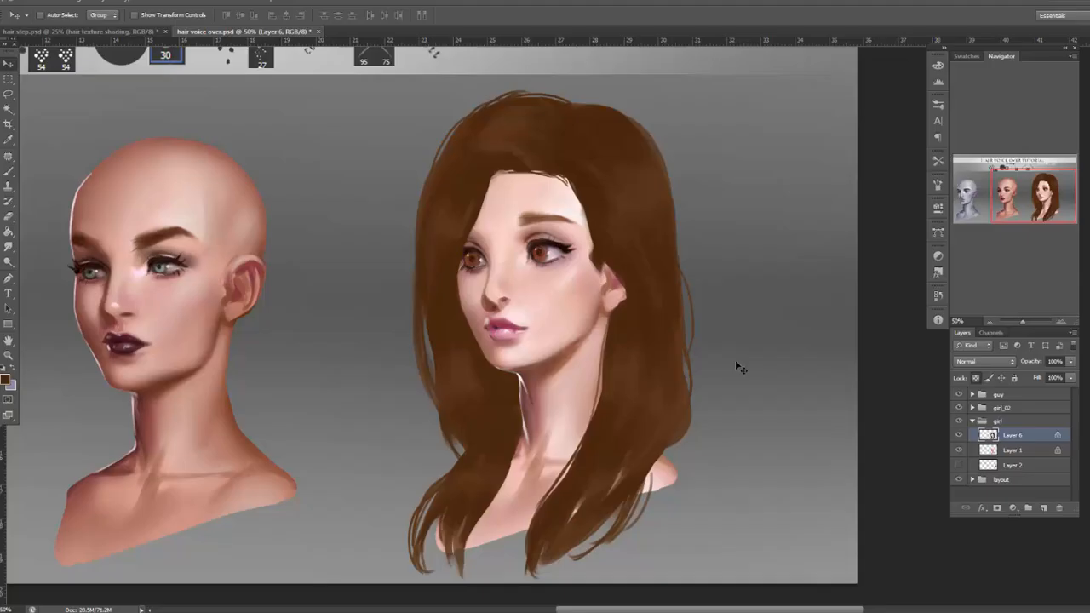
left_click(8, 171)
scroll(724, 246, "up", 3)
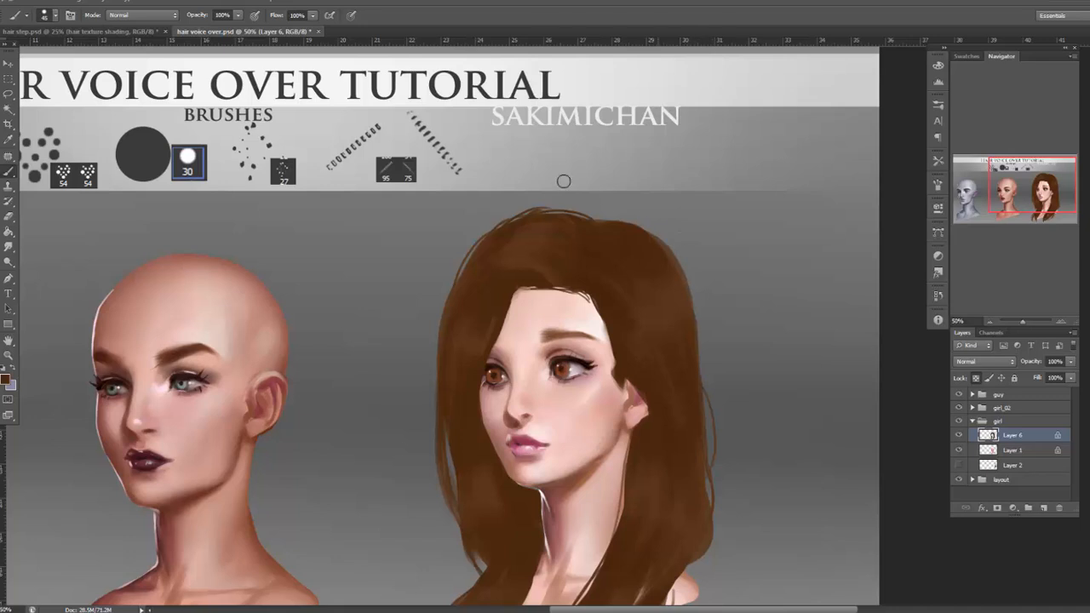
mouse_move(750, 445)
left_mouse_down()
mouse_move(762, 344)
mouse_move(686, 394)
left_mouse_up()
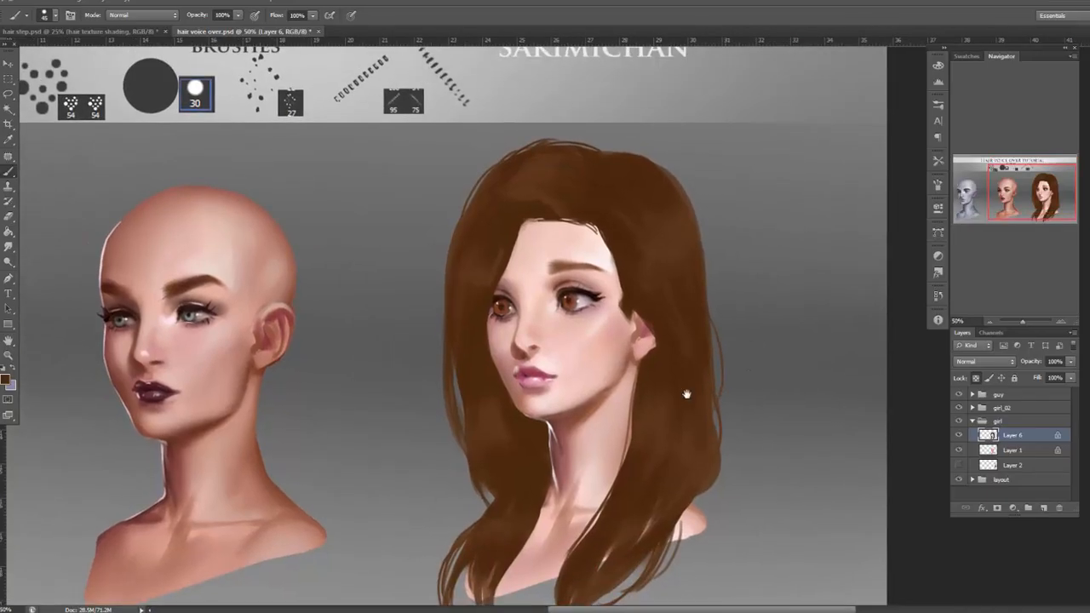
left_click(7, 380)
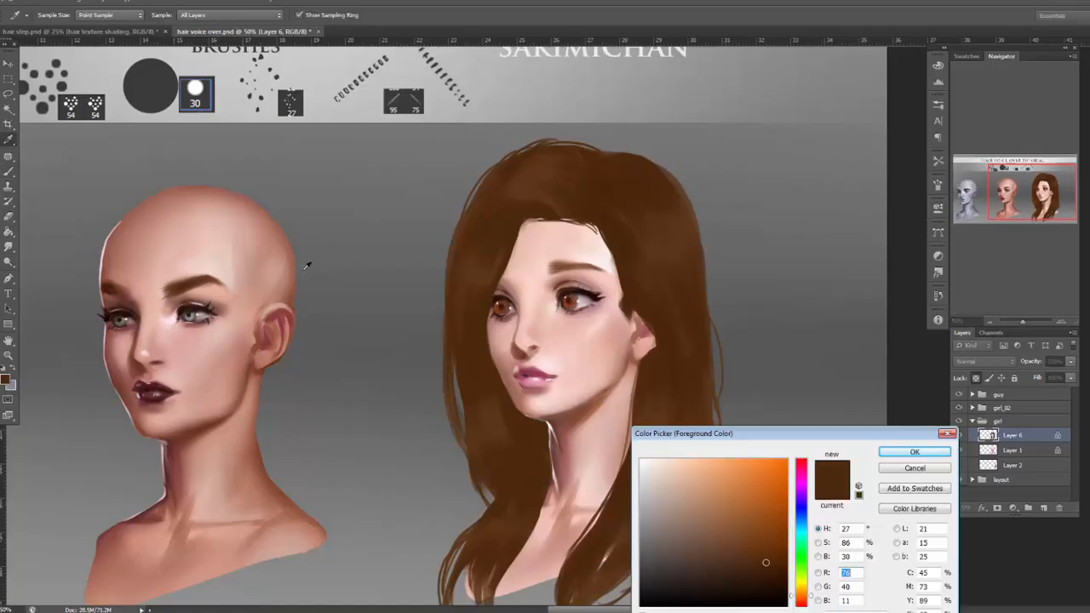
left_click(677, 229)
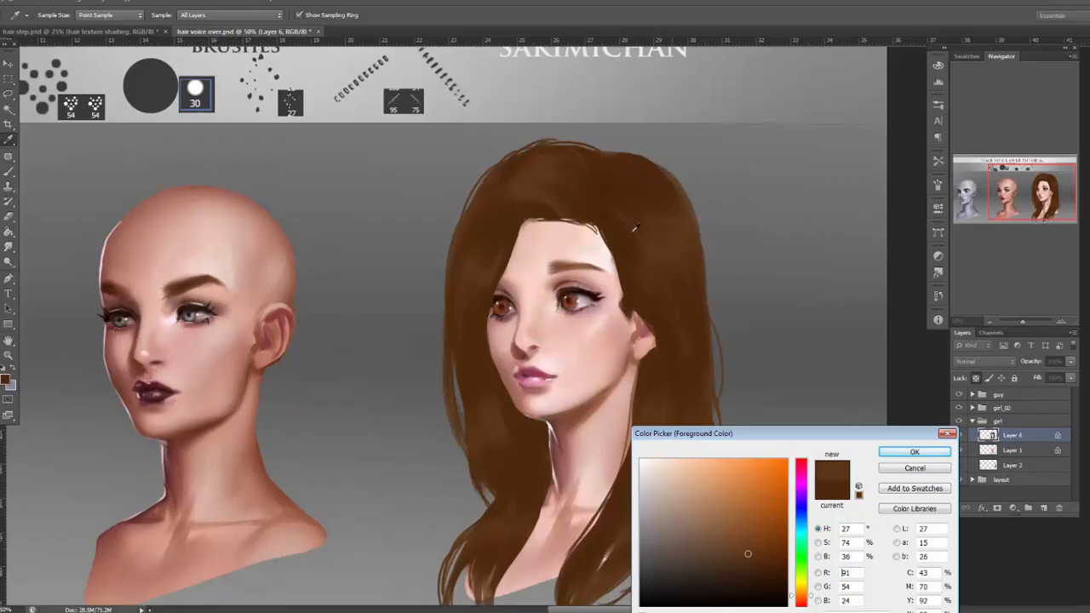
mouse_move(748, 553)
left_mouse_down()
mouse_move(741, 536)
mouse_move(713, 527)
left_mouse_up()
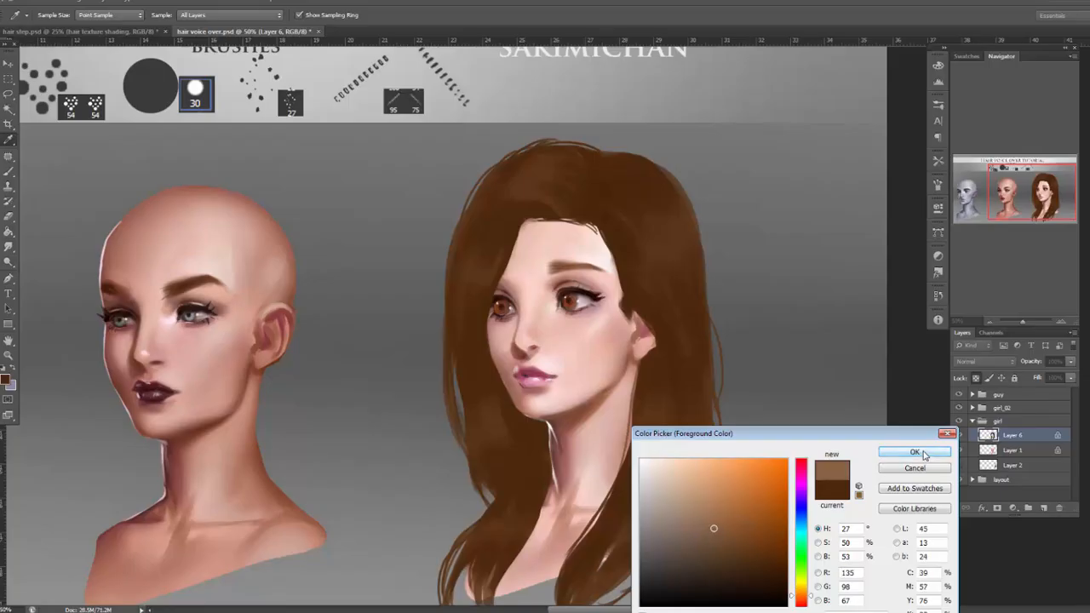
left_click(923, 456)
key("b")
Reduce the hard round brush size and paint light brown highlight strokes on the near side of the crown.
right_click(649, 228)
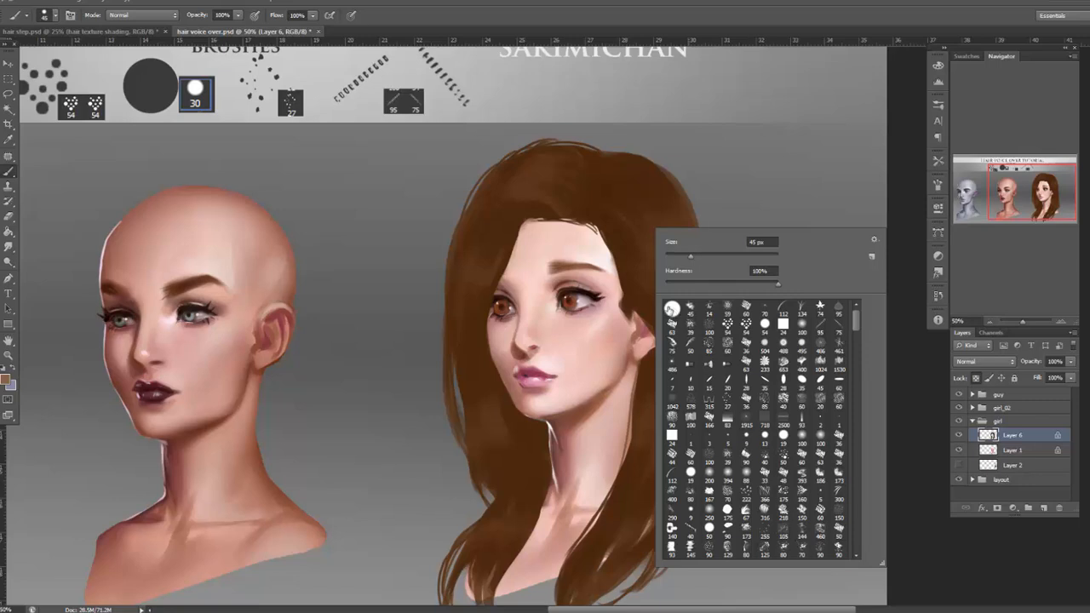
left_click(647, 212)
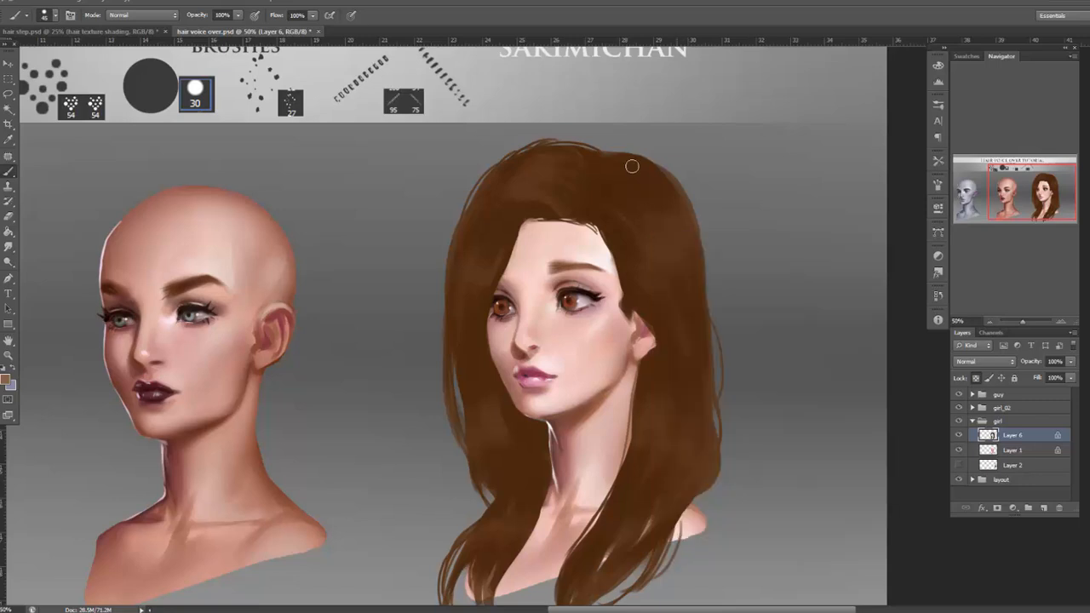
right_click(662, 180)
left_click_drag(692, 207, 672, 206)
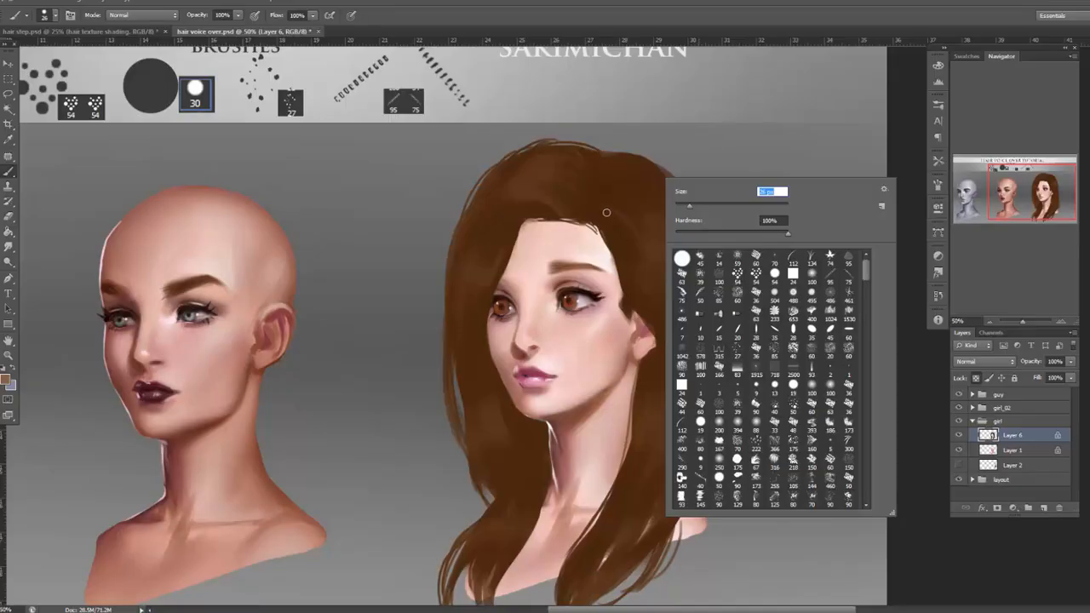
mouse_move(602, 210)
left_mouse_down()
mouse_move(629, 230)
mouse_move(613, 201)
mouse_move(632, 209)
mouse_move(633, 189)
mouse_move(664, 185)
left_mouse_up()
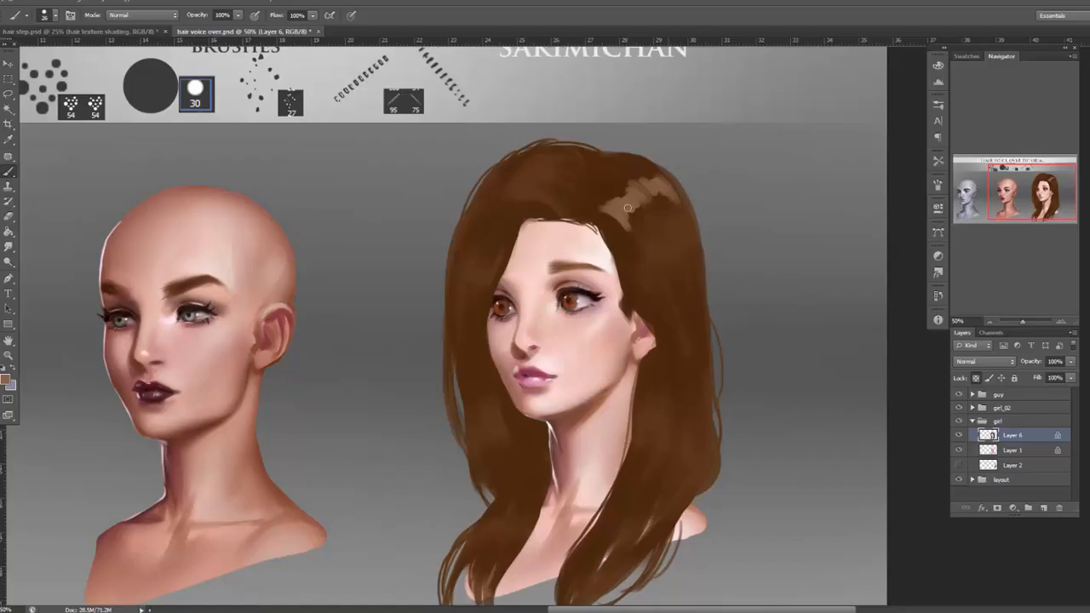
mouse_move(621, 222)
left_mouse_down()
mouse_move(611, 229)
mouse_move(621, 238)
mouse_move(647, 182)
left_mouse_up()
Shrink the brush further and paint a matching band of highlight strokes in the hair above the forehead.
right_click(603, 154)
left_click_drag(635, 184, 612, 183)
left_click(702, 85)
left_click_drag(534, 185, 569, 162)
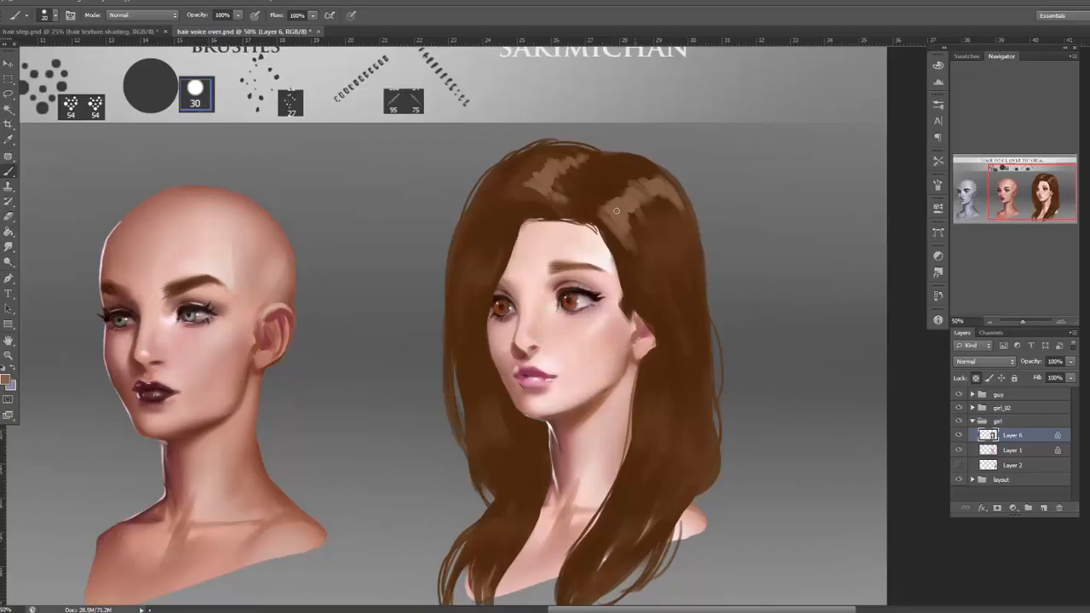
Enlarge the hard round brush to 39 px and paint more light brown highlight strokes on both sides of the crown.
right_click(608, 164)
left_click(651, 162)
mouse_move(558, 157)
left_mouse_down()
mouse_move(608, 152)
mouse_move(592, 174)
left_mouse_up()
key("ctrl+z")
right_click(645, 175)
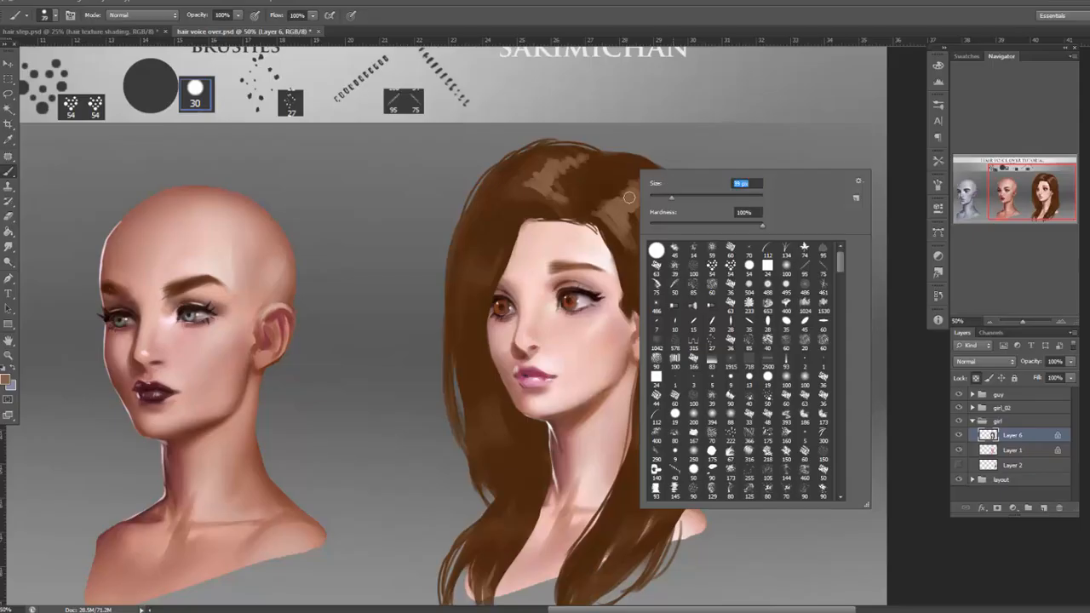
left_click(629, 196)
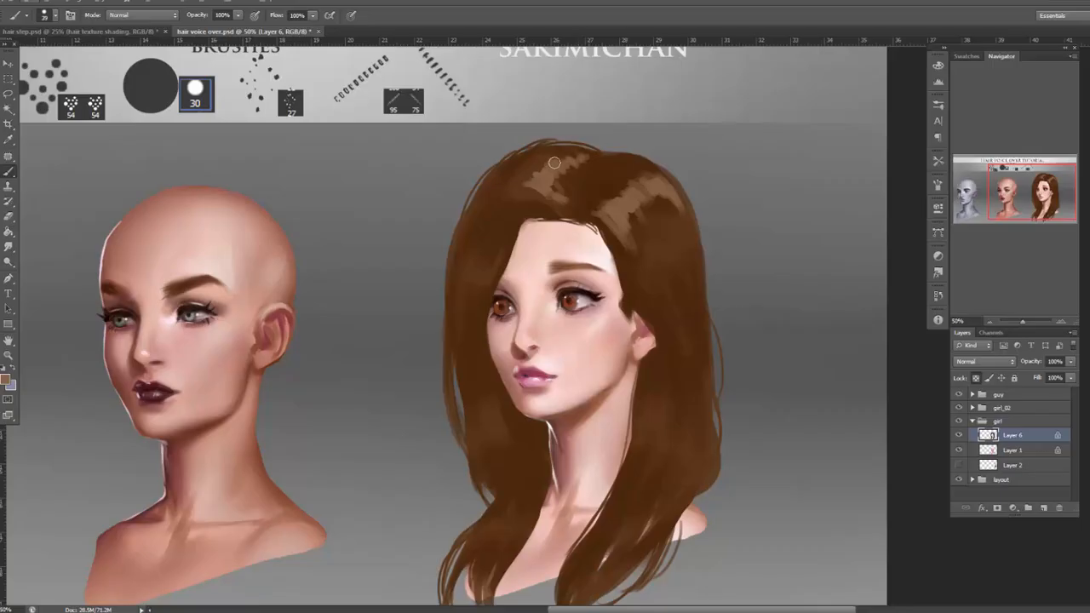
left_click_drag(529, 176, 558, 168)
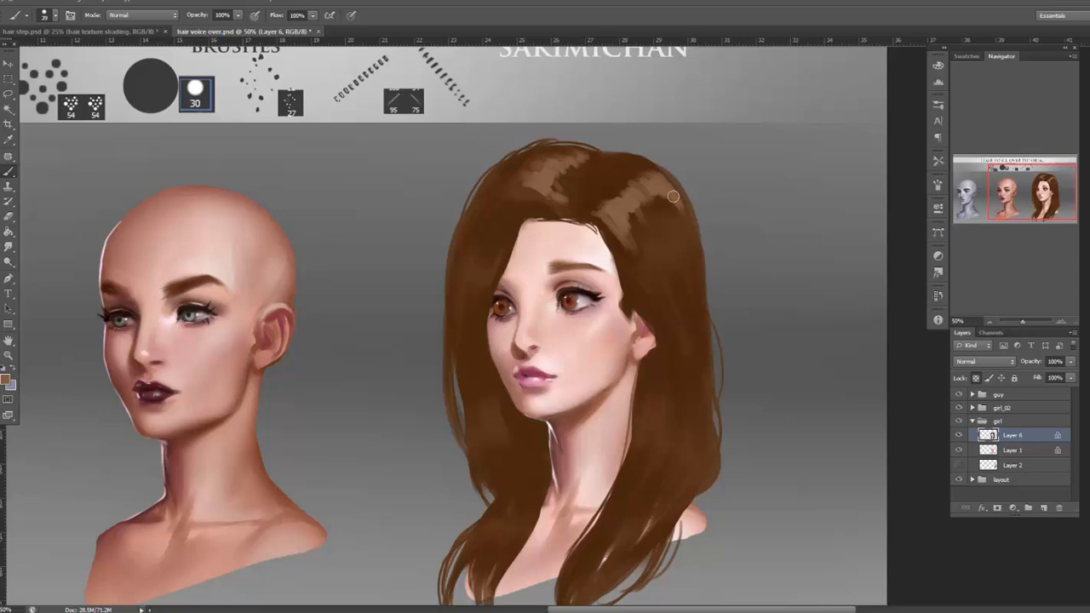
left_click_drag(651, 180, 624, 184)
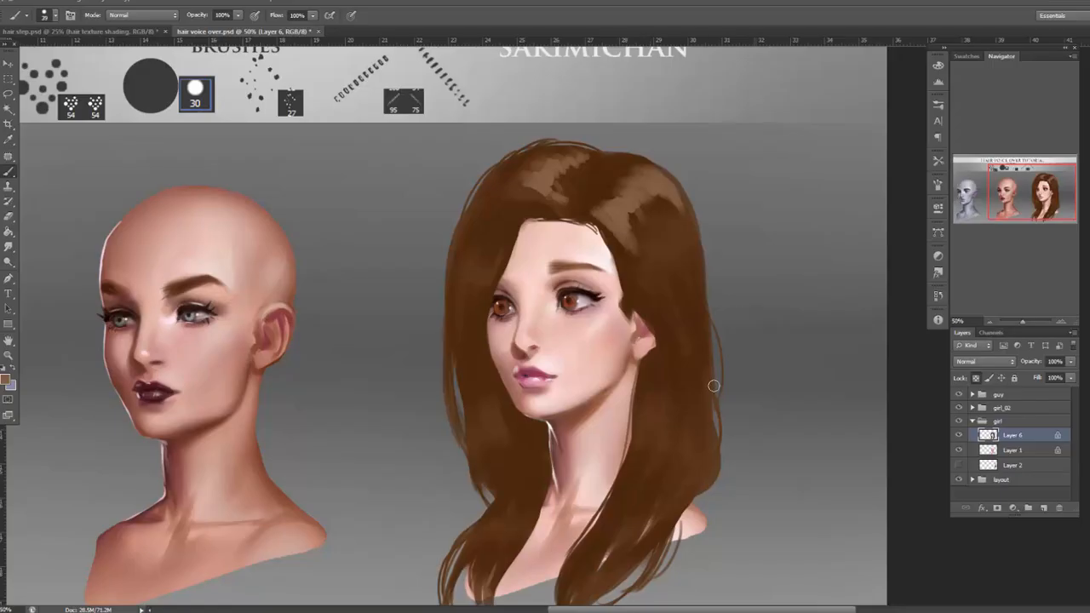
Reduce the brush to 15 px and paint light brown highlight strokes in the hair lengths below the ear and beside the neck.
left_click_drag(707, 358, 697, 318)
right_click(680, 221)
left_click(702, 246)
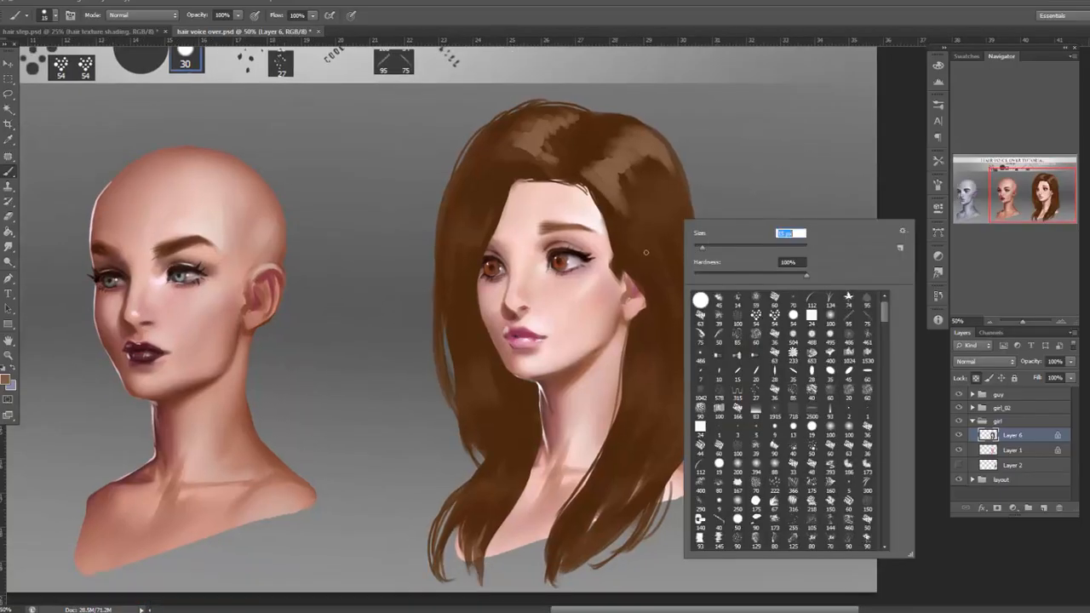
left_click(657, 252)
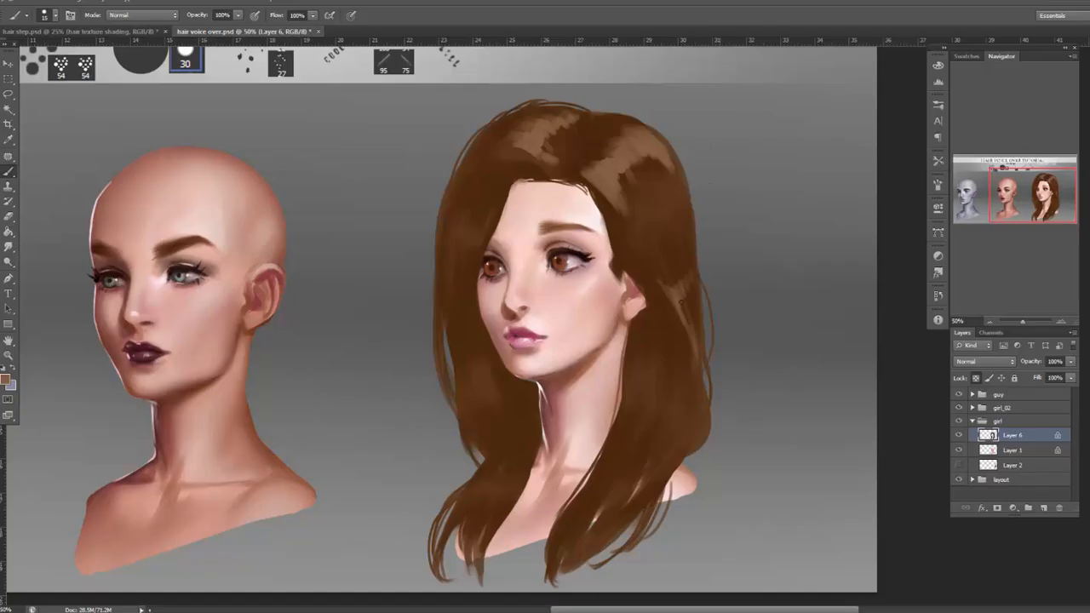
left_click_drag(654, 394, 670, 406)
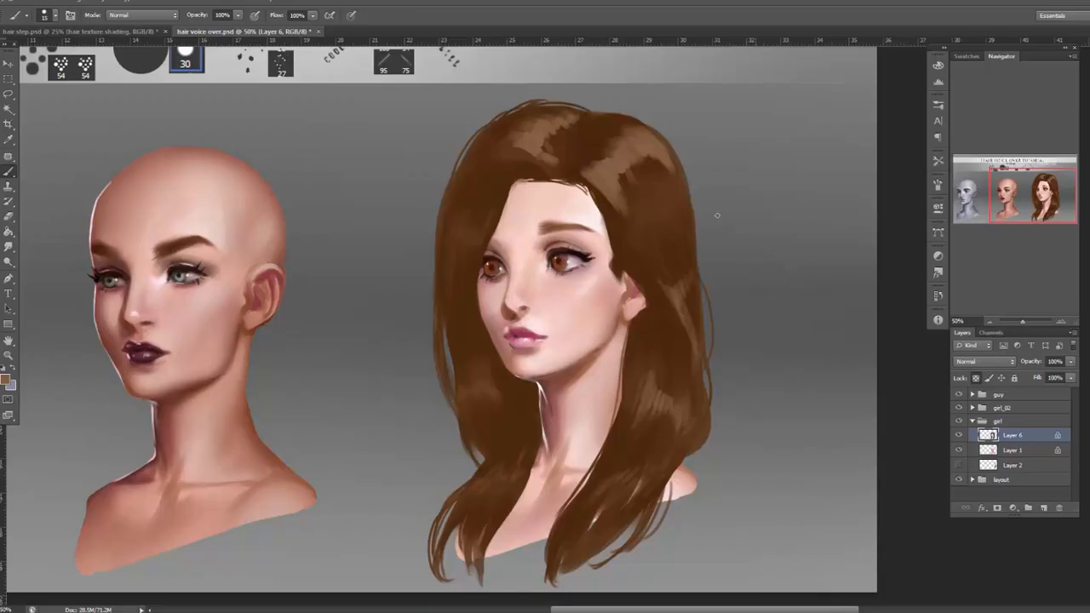
Review the painted hair highlights against the whole canvas with all three heads in view.
left_click_drag(685, 324, 718, 396)
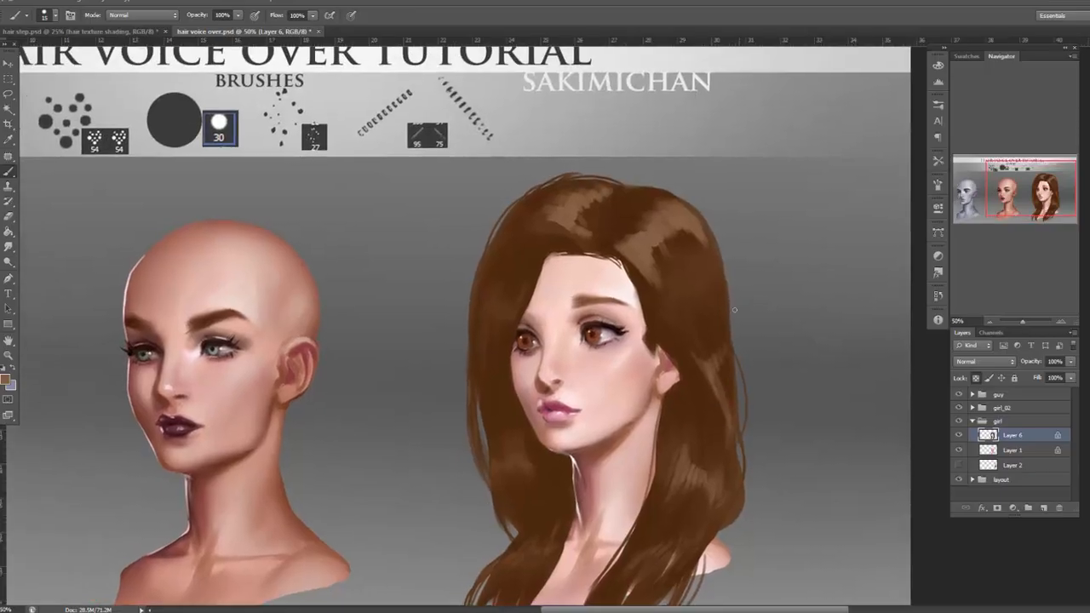
left_click(989, 321)
left_click(989, 321)
left_click(989, 321)
left_click(1063, 321)
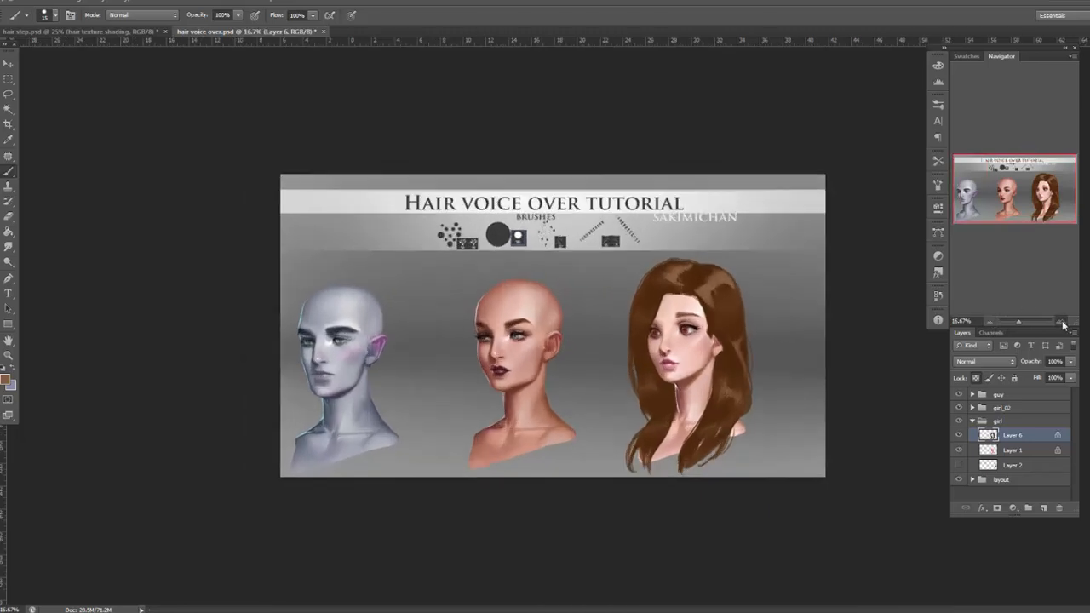
left_click(1062, 321)
left_click(1062, 321)
left_click_drag(868, 389, 686, 503)
left_click_drag(797, 334, 751, 266)
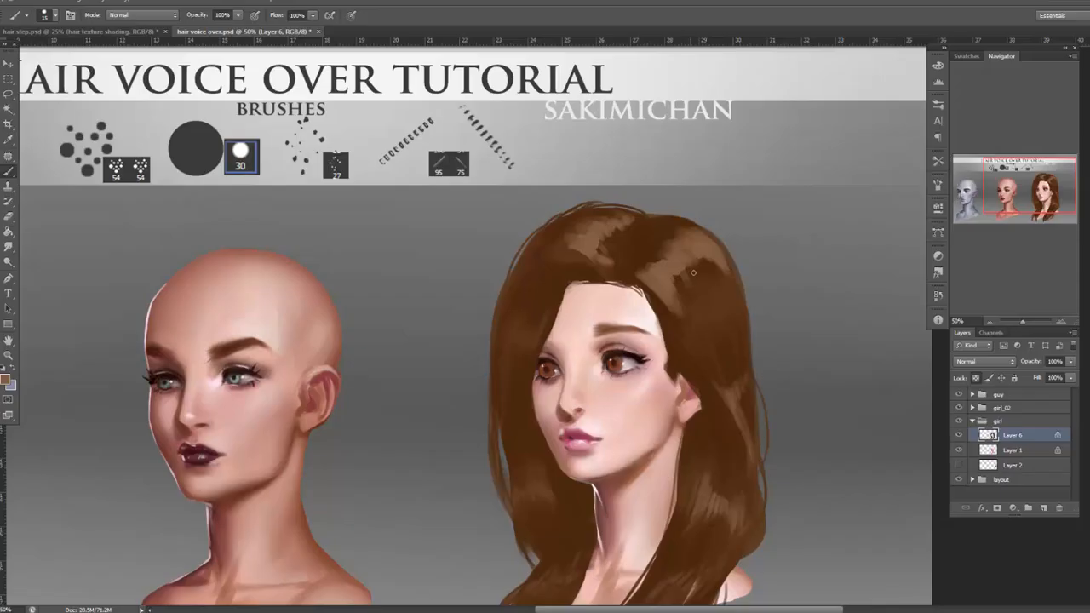
Set the foreground color to a lighter brown, RGB 166, 128, 97, for brighter highlights.
right_click(693, 272)
left_click(725, 303)
left_click(706, 252)
left_click(5, 381)
left_click(710, 522)
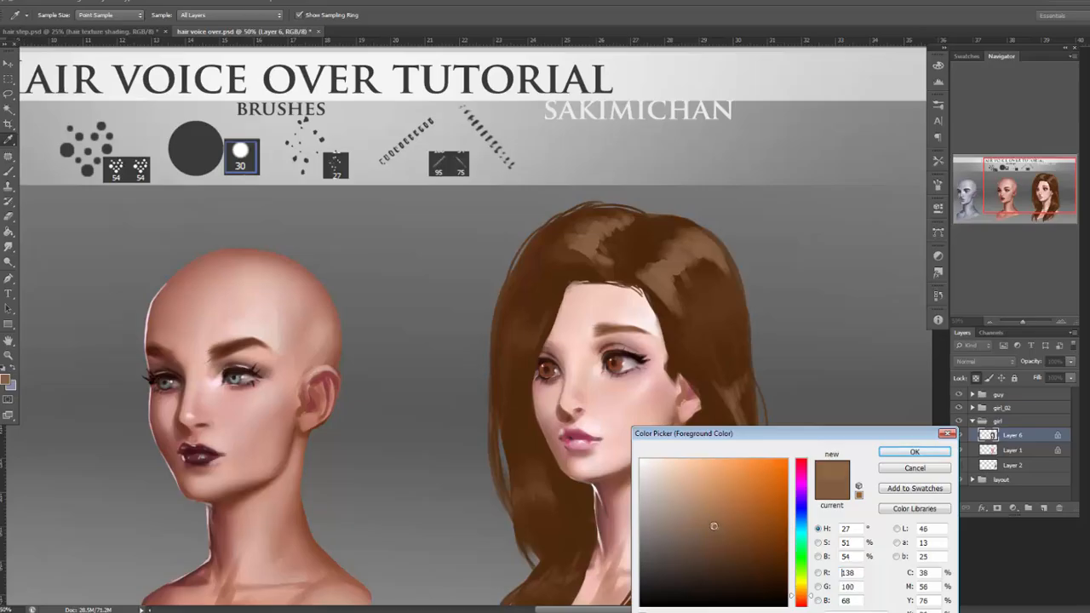
left_click_drag(706, 522, 701, 510)
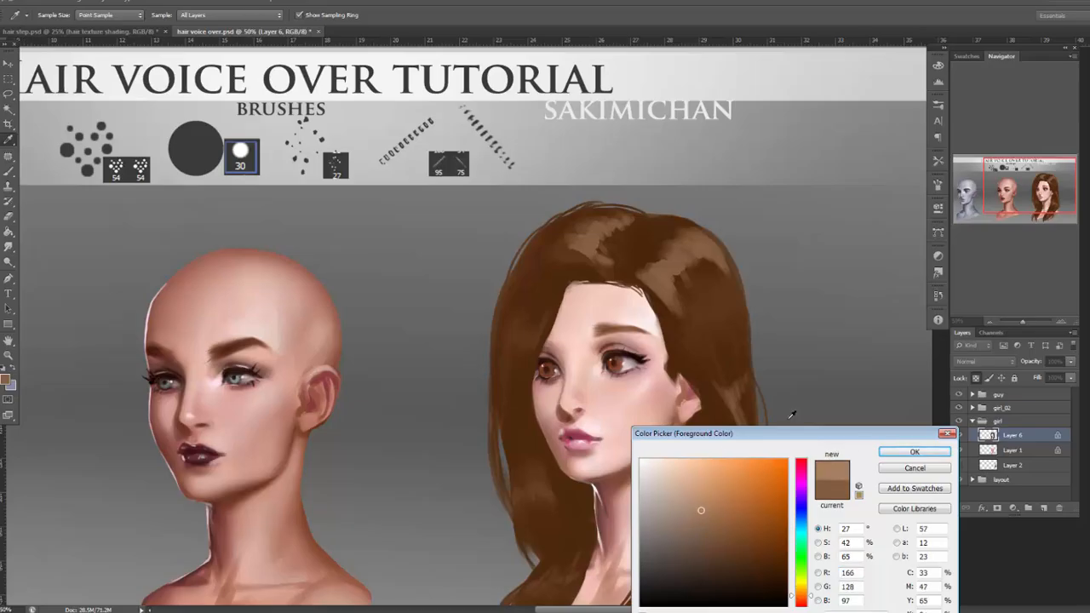
left_click(896, 451)
Set the brush to 14 px and paint brighter highlight strokes on the crown and in the lengths over the near shoulder.
right_click(694, 253)
left_click_drag(716, 280, 710, 280)
left_click_drag(639, 272, 654, 279)
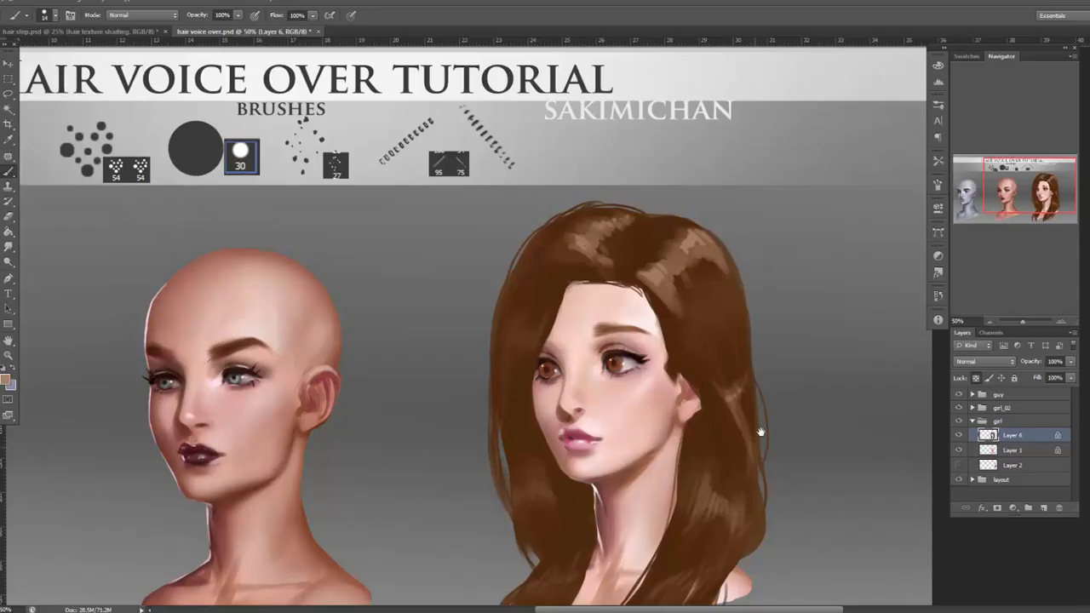
left_click_drag(760, 432, 739, 377)
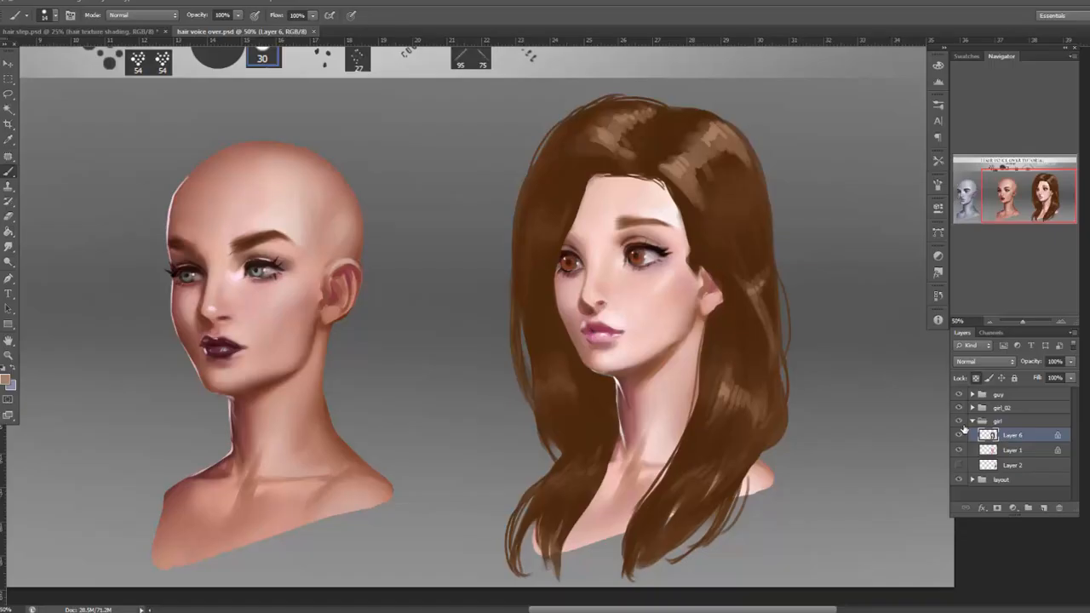
Compare the girl with and without the hair layer and review the highlights on the whole canvas.
left_click(958, 436)
left_click(958, 436)
left_click_drag(715, 200, 680, 244)
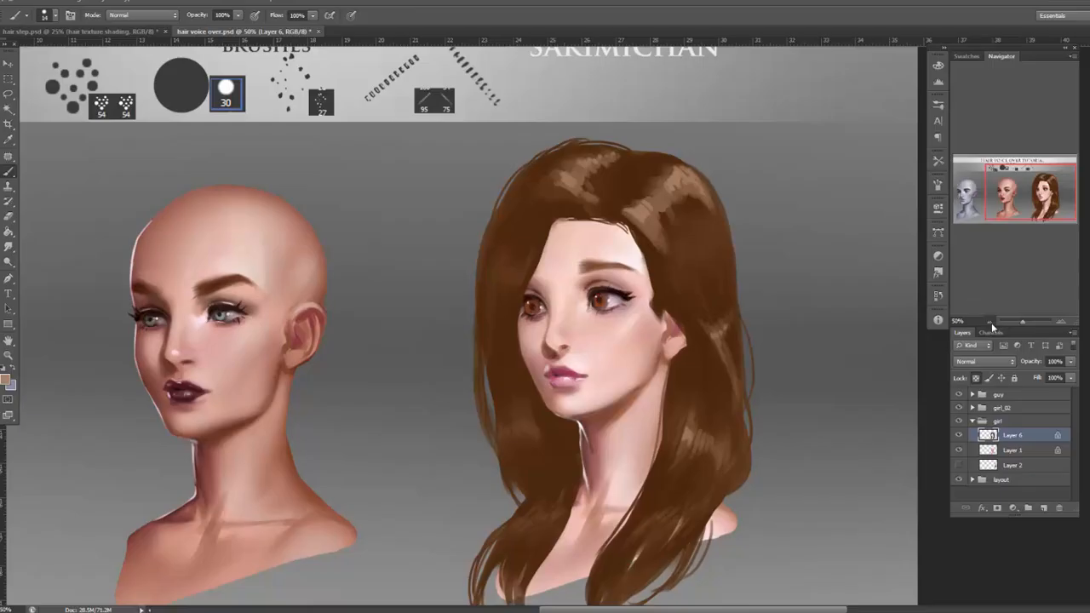
left_click(990, 323)
left_click(990, 322)
left_click(1066, 323)
left_click(1066, 322)
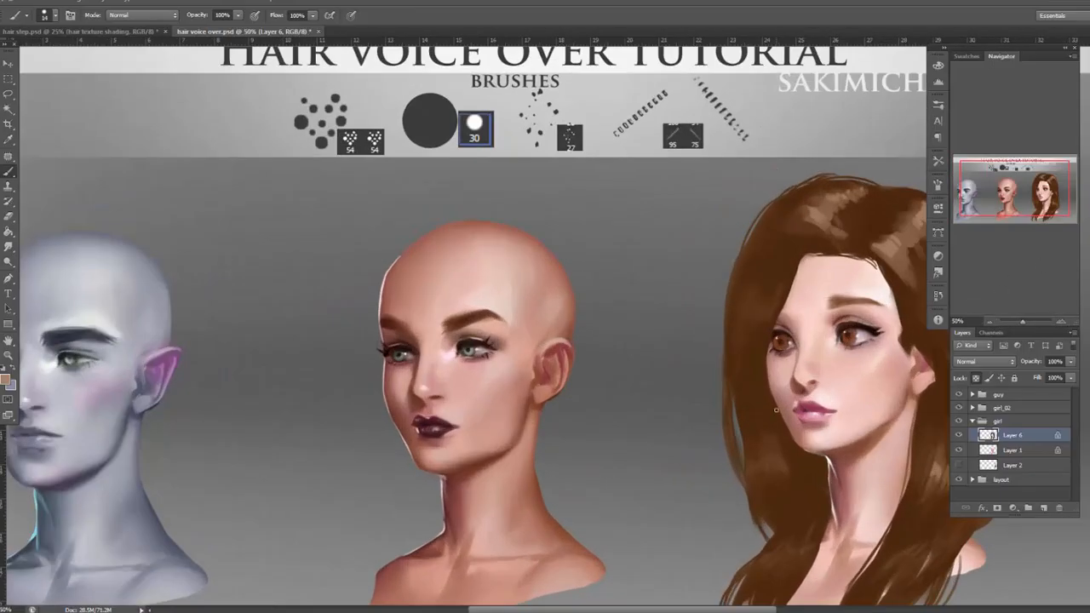
left_click_drag(822, 432, 707, 403)
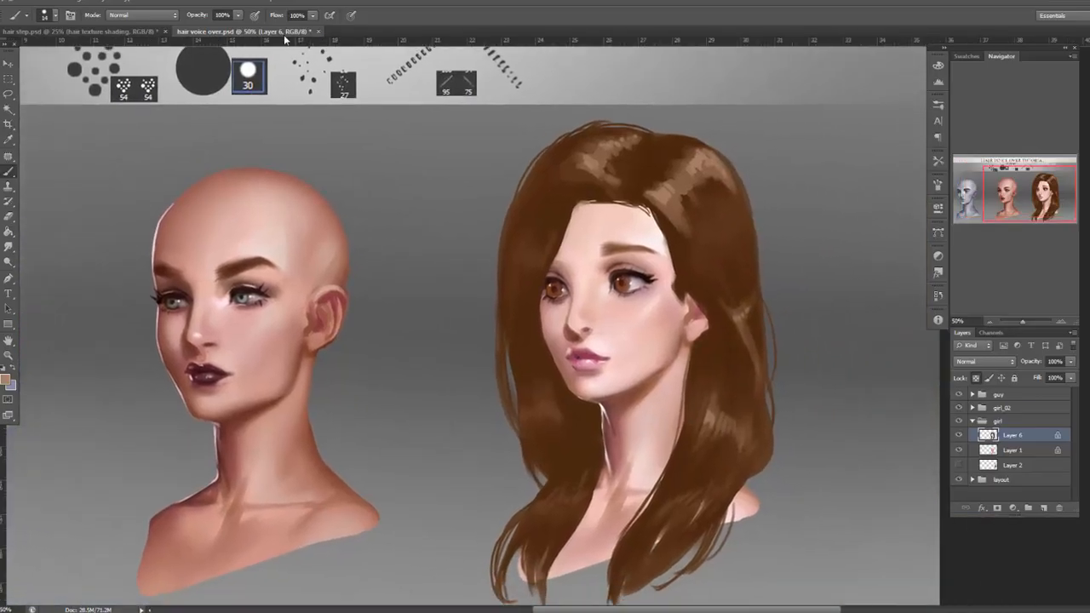
Float the painting's window, copy the girl group into hair step.psd with the Move tool, and dock the window again.
left_click_drag(286, 34, 212, 270)
left_click(11, 64)
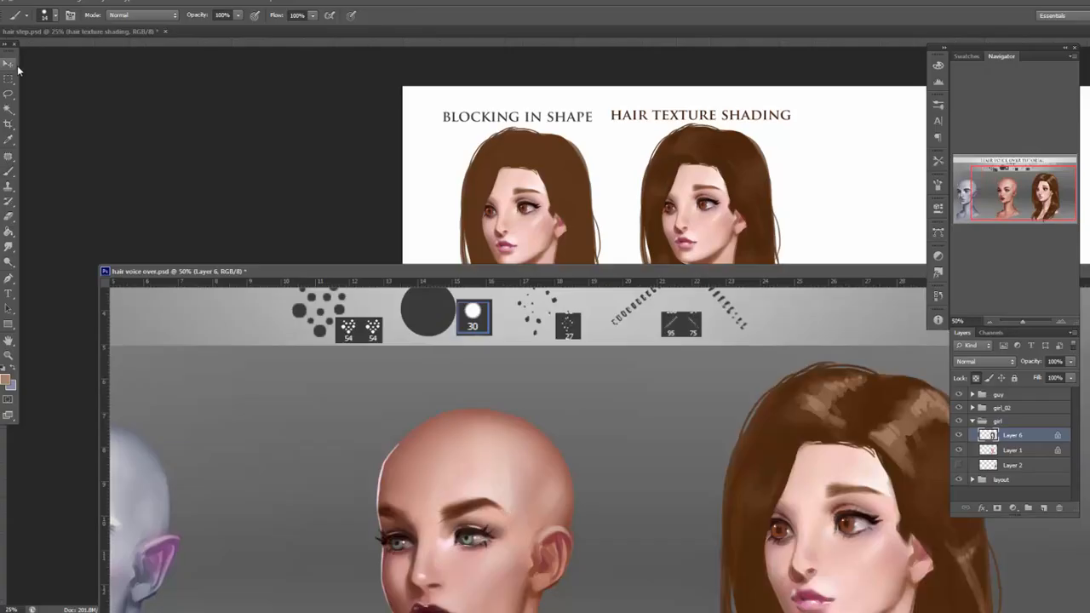
left_click_drag(1009, 426, 897, 223)
left_click_drag(599, 271, 545, 40)
left_click_drag(810, 470, 680, 455)
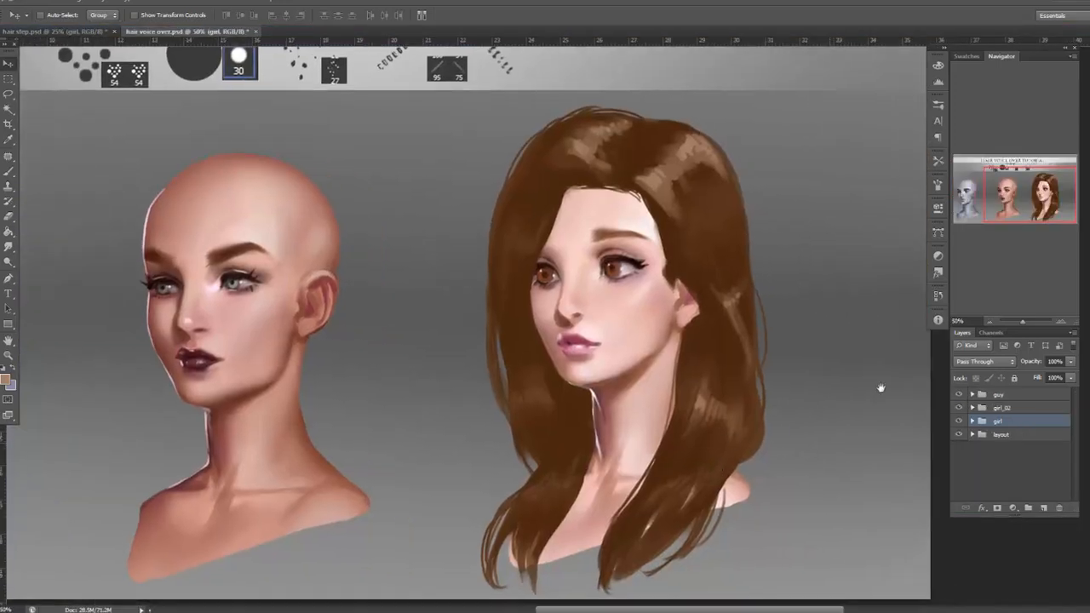
Expand the girl group and reselect the hair layer, Layer 6, for painting with the Brush tool.
left_click(972, 422)
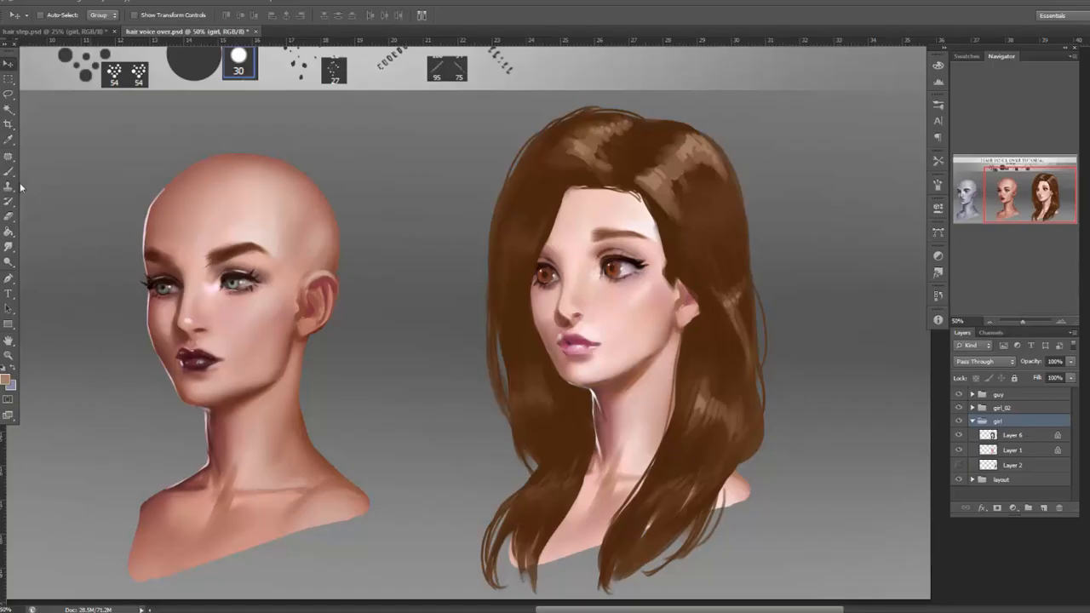
left_click(11, 171)
left_click(1003, 433)
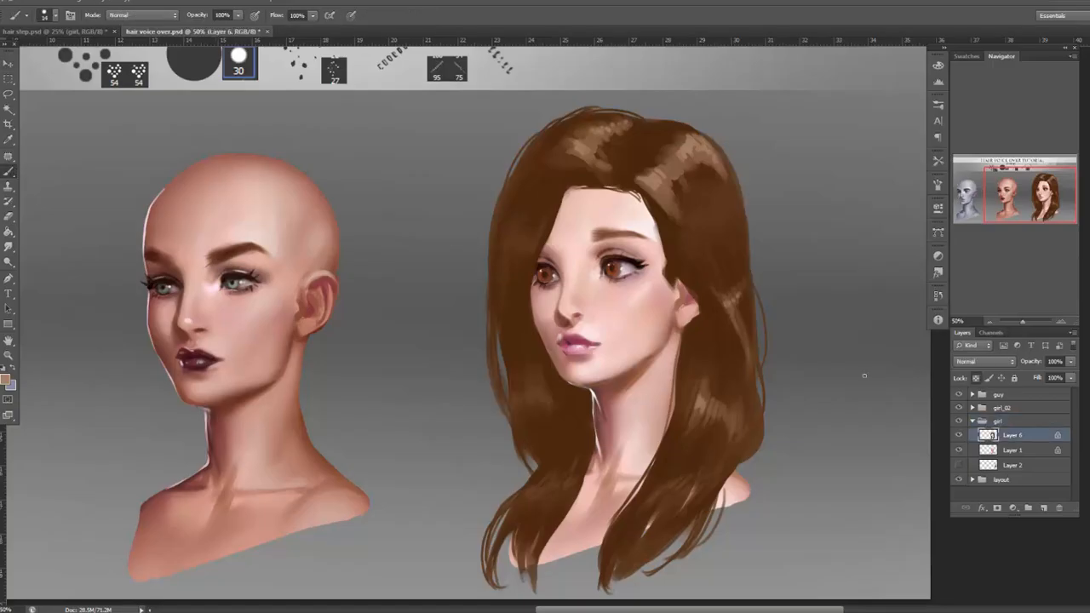
Choose the spotted 54 px brush, test it on the near side of the crown, and reduce its size to 44 px.
right_click(684, 189)
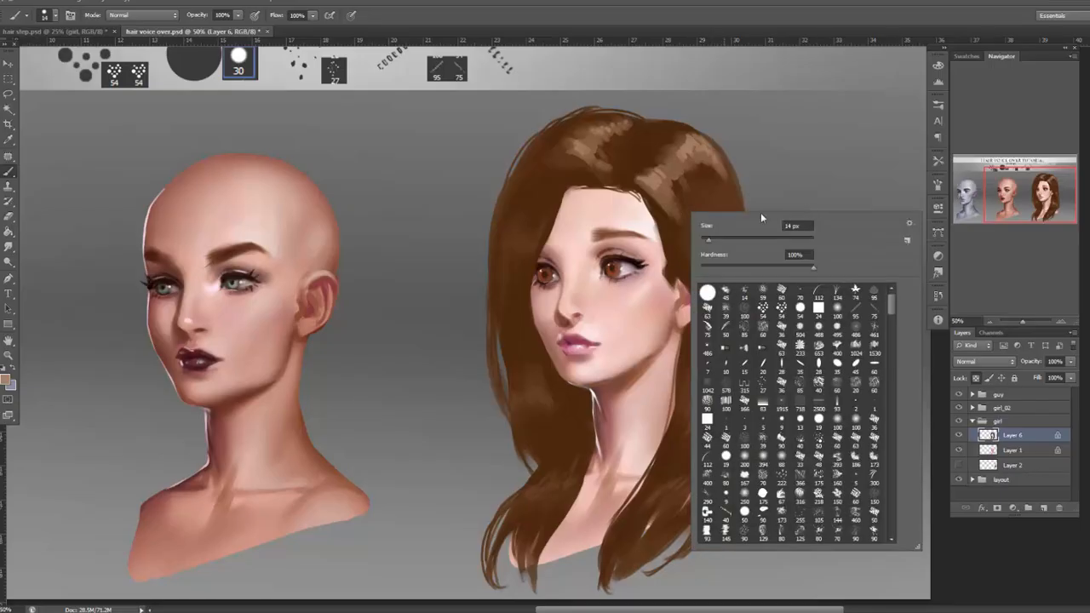
left_click(613, 283)
left_click_drag(395, 205, 605, 289)
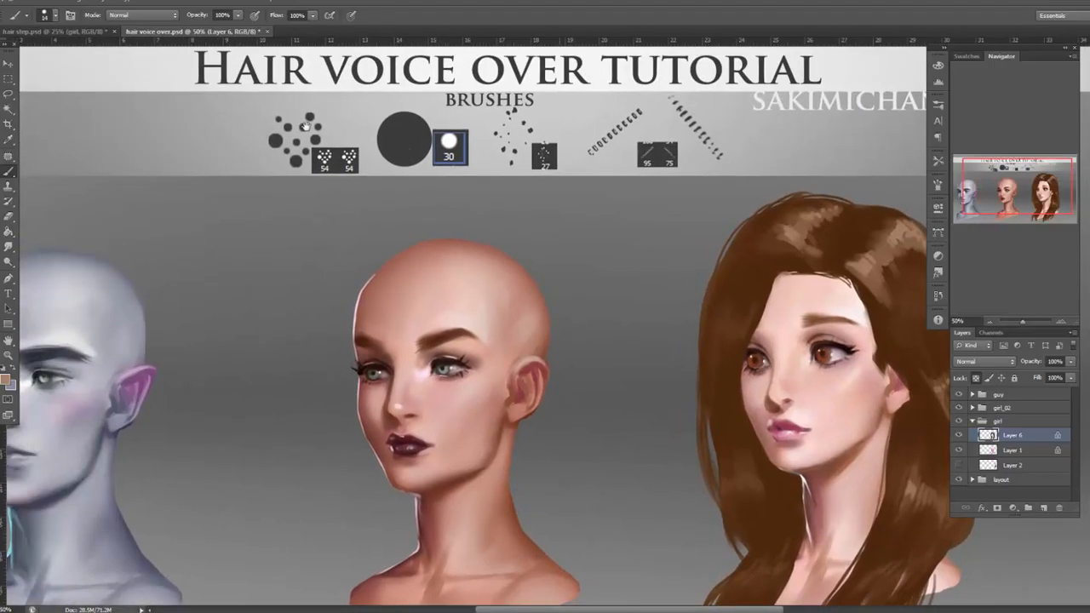
left_click_drag(922, 386, 750, 393)
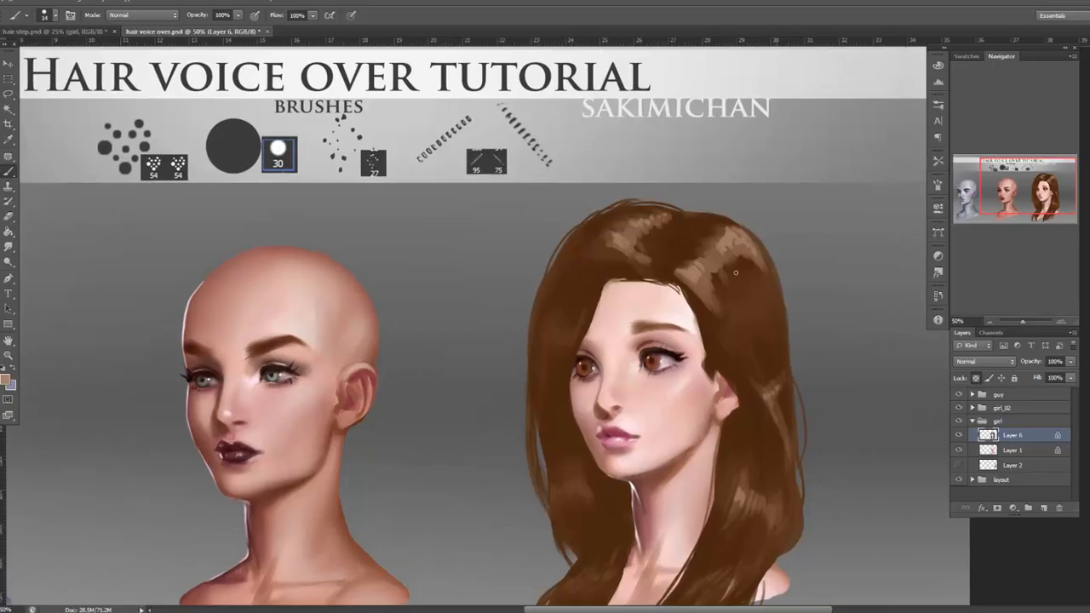
right_click(743, 274)
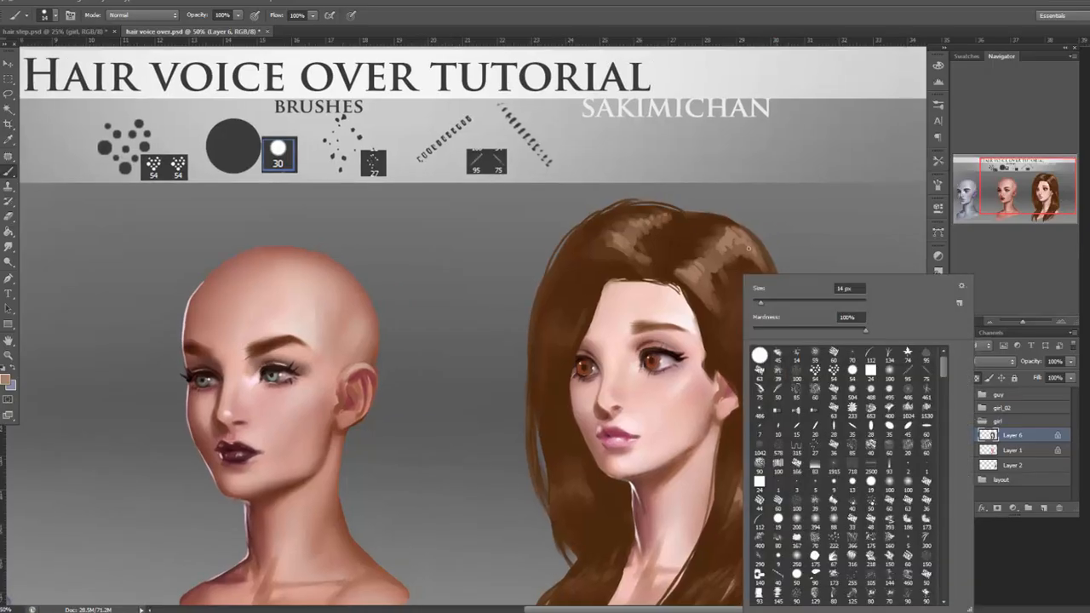
left_click(834, 372)
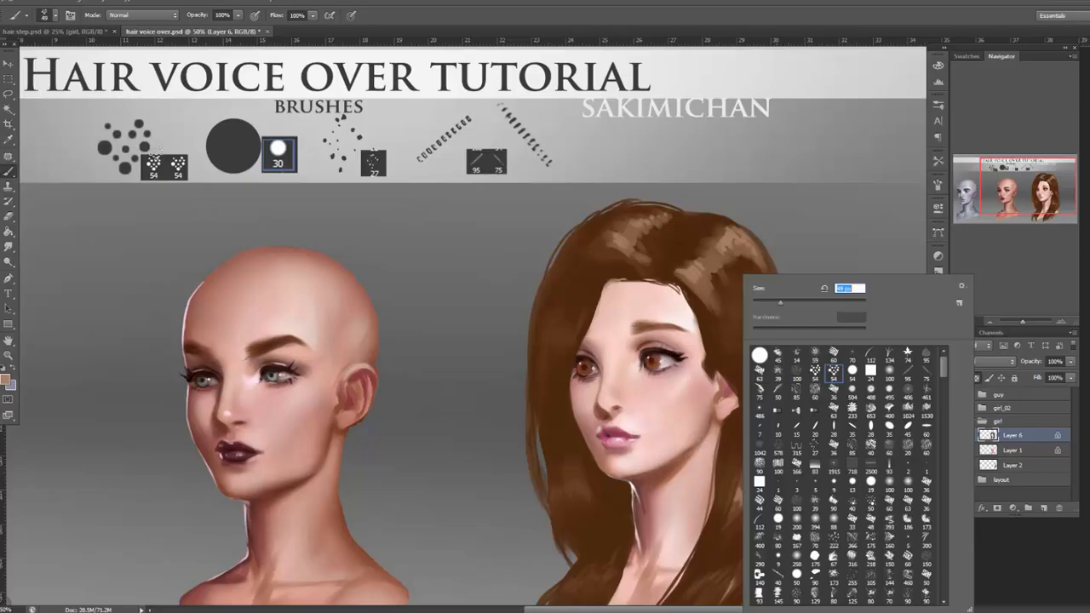
mouse_move(744, 251)
left_mouse_down()
mouse_move(761, 258)
mouse_move(780, 322)
left_mouse_up()
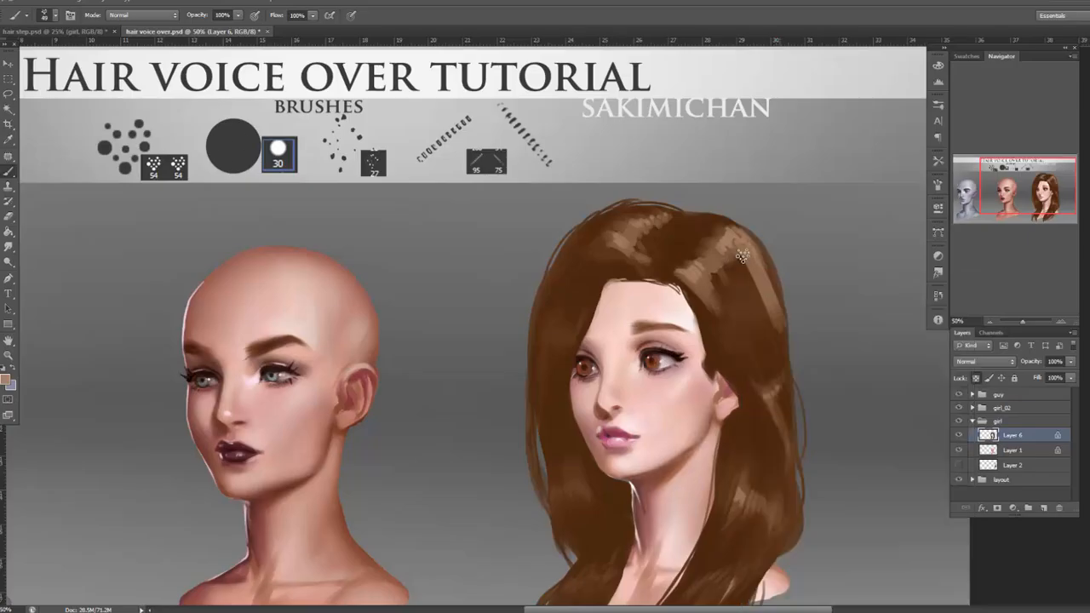
key("ctrl+z")
right_click(766, 250)
key("bracketleft")
left_click_drag(737, 262, 757, 303)
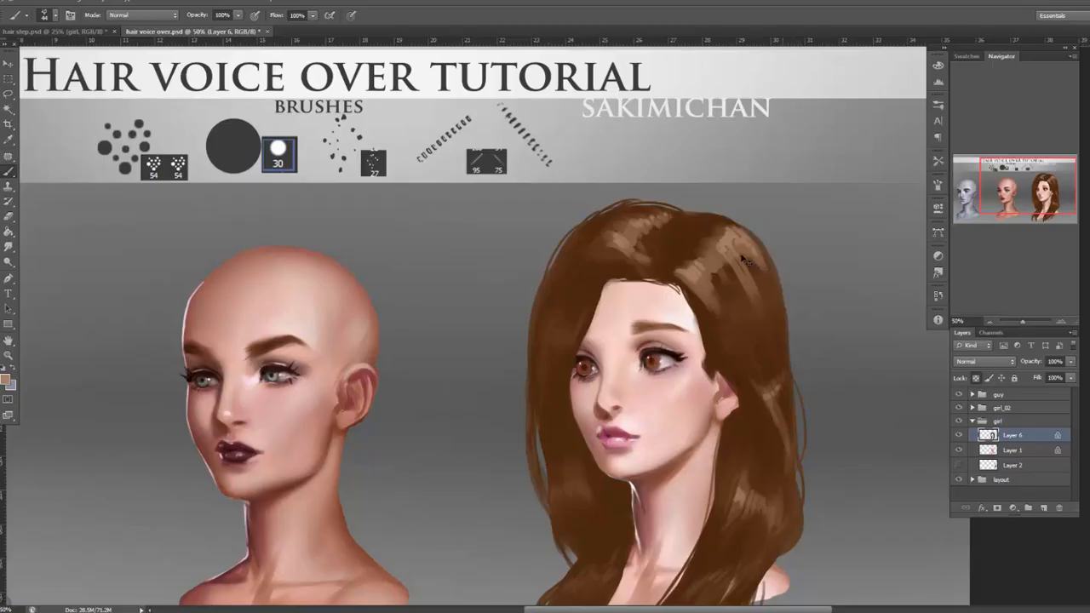
key("ctrl+z")
left_click_drag(737, 255, 766, 320)
key("ctrl+z")
left_click_drag(735, 269, 760, 314)
key("ctrl+z")
left_click_drag(735, 258, 754, 323)
key("ctrl+z")
Paint strand texture down the near side of the crown with the spotted brush, blending with browns sampled from the hair.
mouse_move(730, 250)
left_mouse_down()
mouse_move(753, 295)
mouse_move(743, 256)
mouse_move(767, 309)
mouse_move(758, 261)
mouse_move(766, 295)
left_mouse_up()
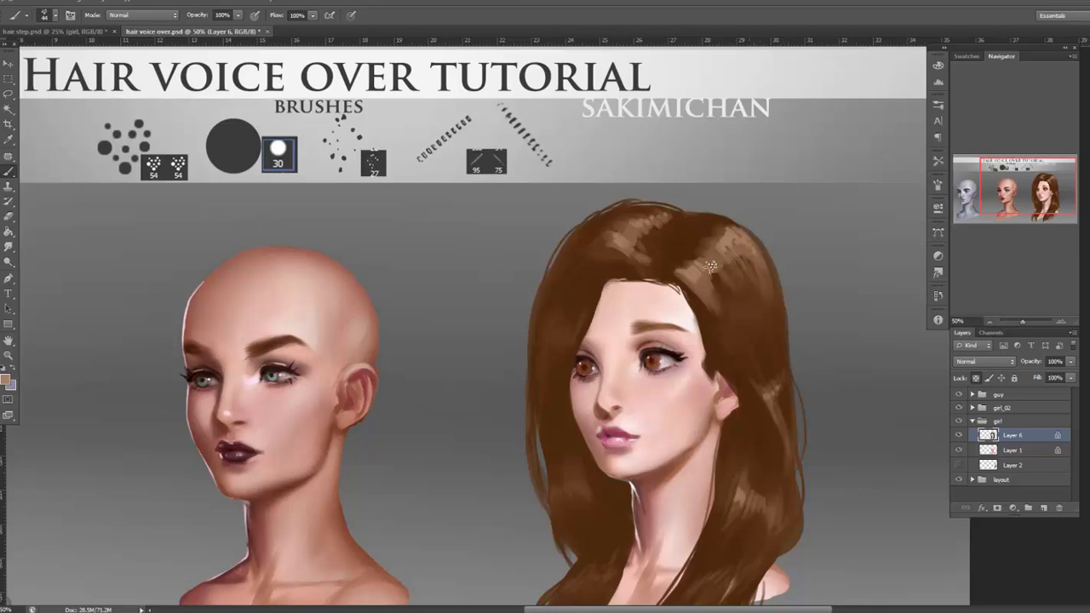
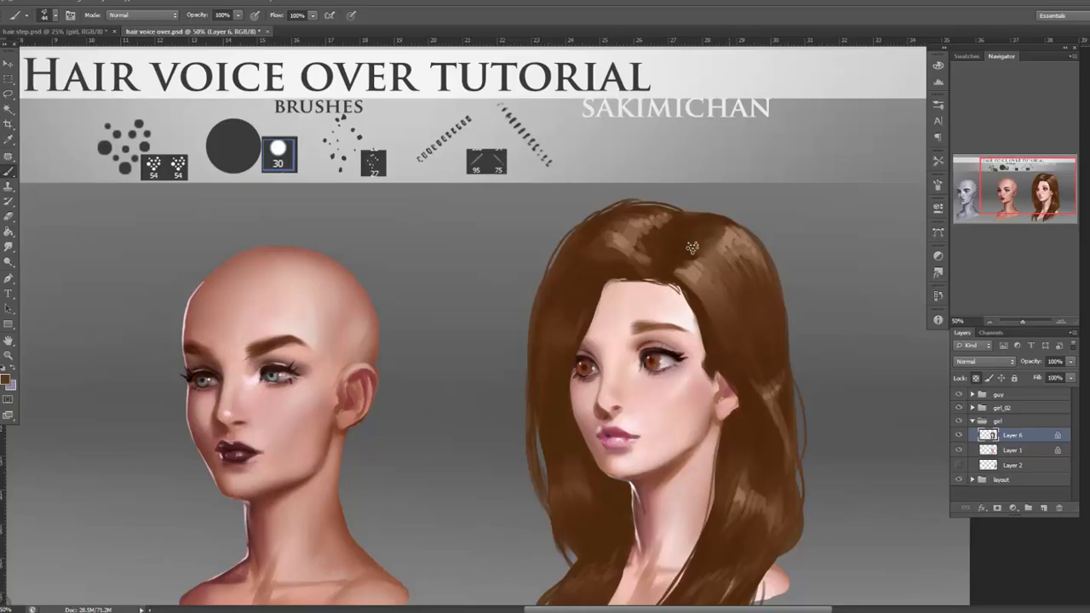
left_click(720, 249, "alt")
left_click(695, 267, "alt")
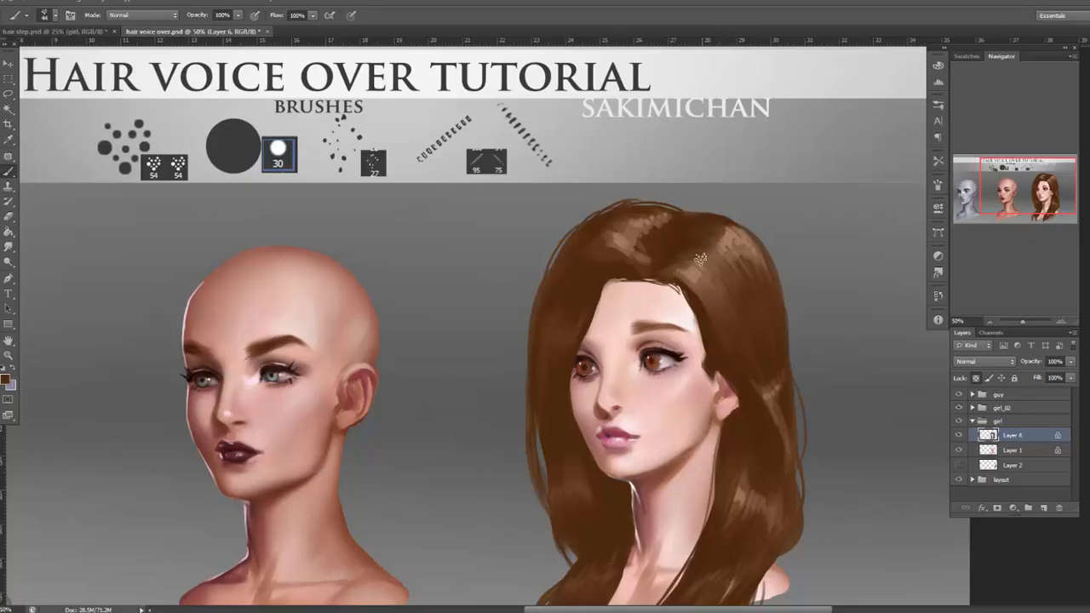
Blend the far-side crown highlight into strands with the spotted brush, sampling light and dark browns from the surrounding hair.
left_click(663, 219, "alt")
left_click(649, 235, "alt")
mouse_move(649, 236)
left_mouse_down()
mouse_move(661, 252)
mouse_move(637, 241)
left_mouse_up()
left_click(659, 247, "alt")
left_click(629, 248, "alt")
left_click(613, 231, "alt")
left_click_drag(578, 242, 601, 224)
left_click(560, 266, "alt")
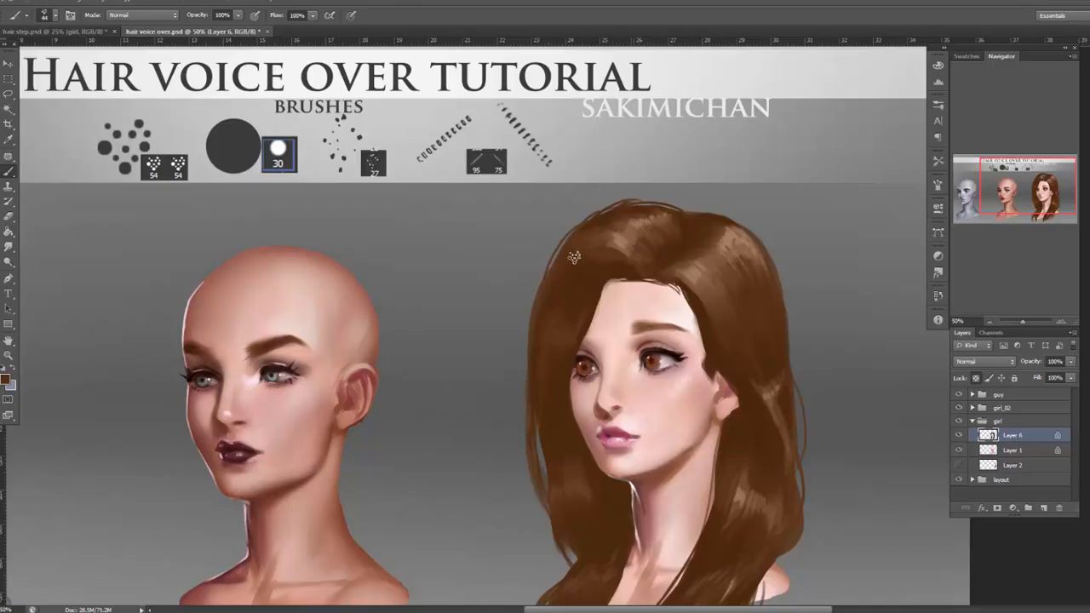
left_click(621, 226, "alt")
left_click(613, 257, "alt")
Paint strand texture through the long near-side hair below the ear with the spotted brush, sampling light and dark browns from it.
scroll(795, 460, "down", 3)
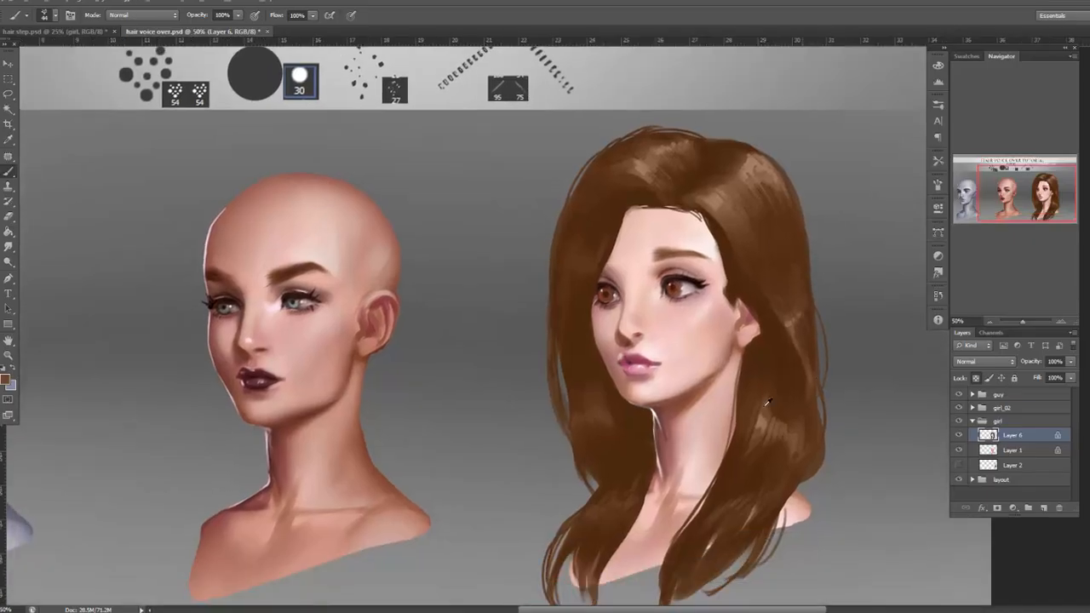
left_click(774, 359)
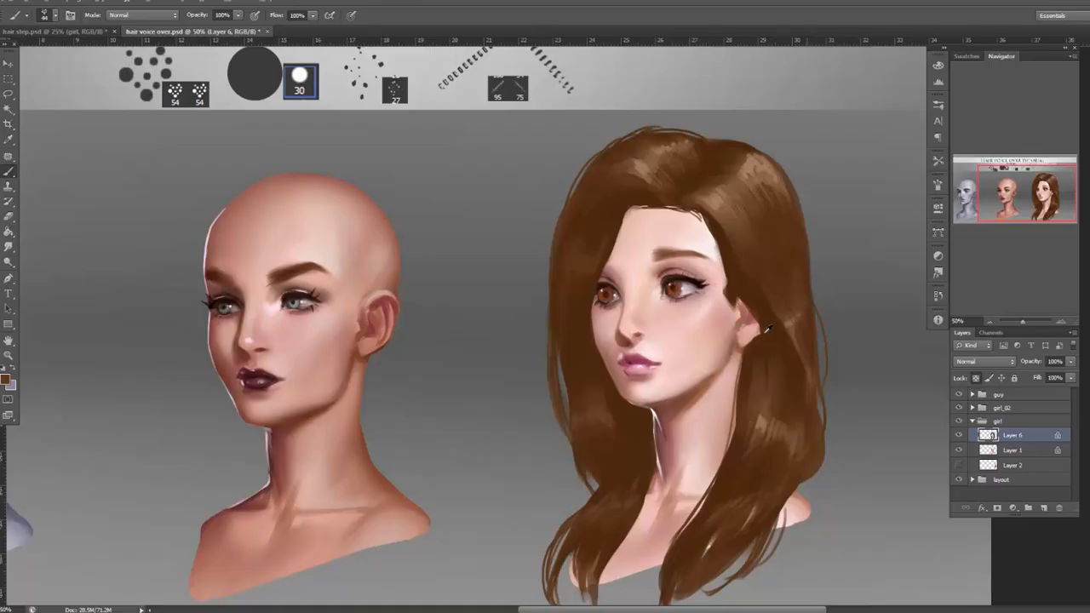
left_click(778, 425, "alt")
left_click_drag(782, 380, 785, 423)
left_click(790, 370, "alt")
left_click(770, 436, "alt")
left_click(724, 502, "alt")
left_click(787, 411, "alt")
left_click_drag(788, 438, 761, 476)
left_click(744, 485, "alt")
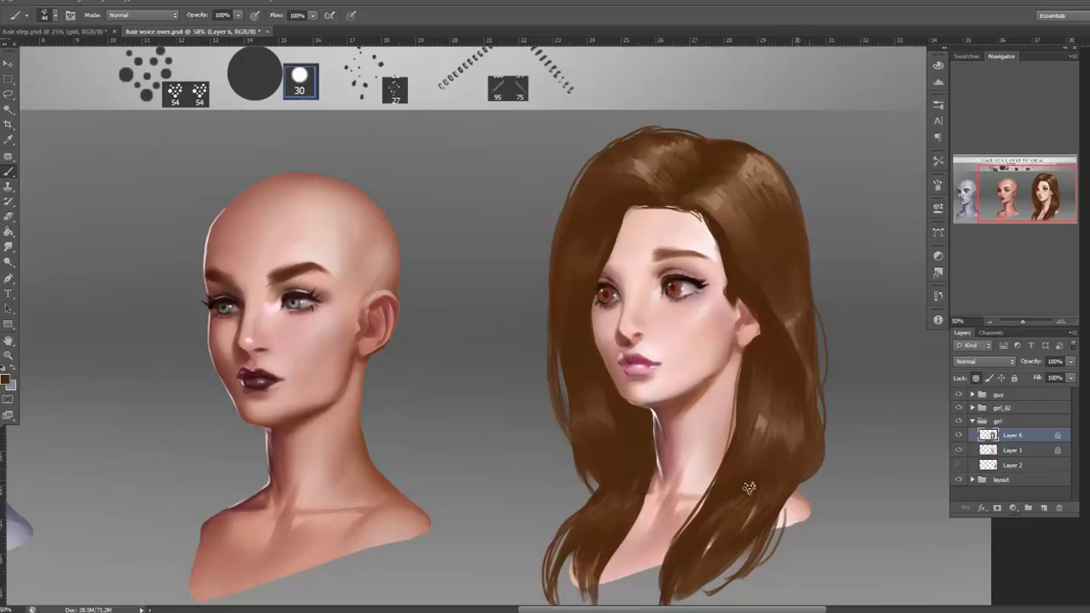
Blend the lower far-side hair highlight into strands using browns sampled from the surrounding hair.
mouse_move(603, 415)
left_mouse_down()
mouse_move(631, 454)
mouse_move(622, 452)
left_mouse_up()
left_click(601, 412, "alt")
left_click(606, 455, "alt")
left_click(597, 399, "alt")
left_click(599, 506, "alt")
left_click(635, 455, "alt")
Check the whole painting, and float the hair voice over document window so that hair step.psd is visible behind it.
left_click(990, 318)
left_click(990, 319)
left_click(990, 318)
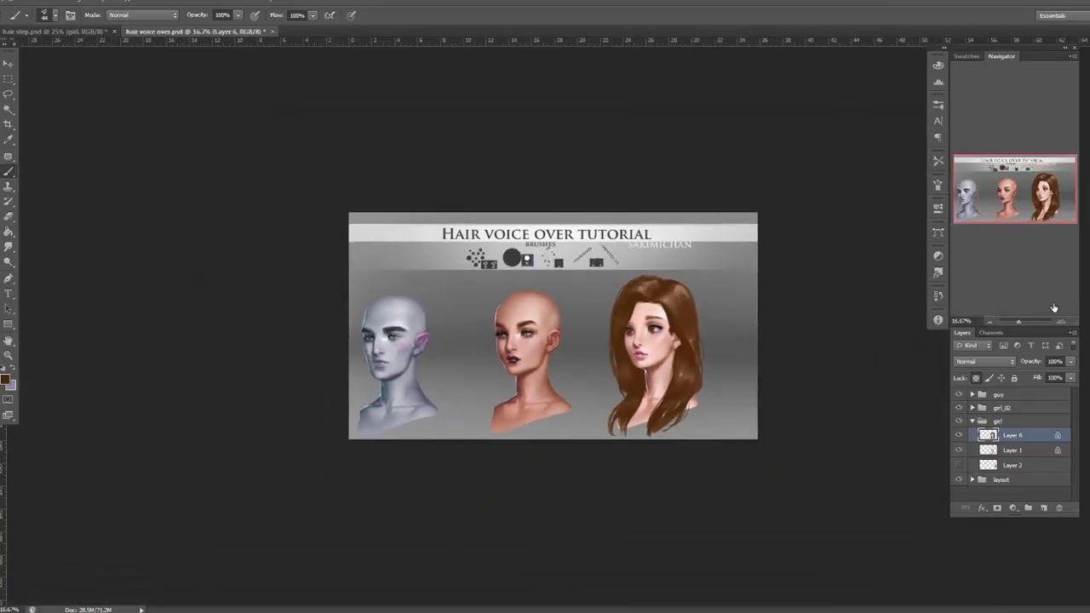
left_click(1063, 323)
left_click_drag(938, 400, 755, 341)
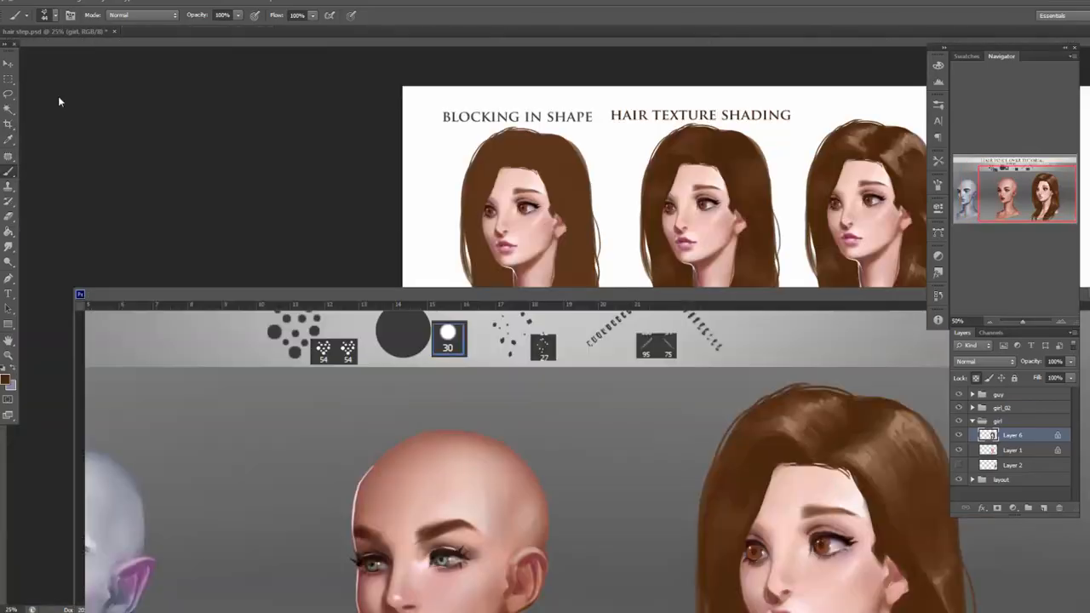
Copy the girl group from the hair voice over document into hair step.psd with the Move tool.
key("v")
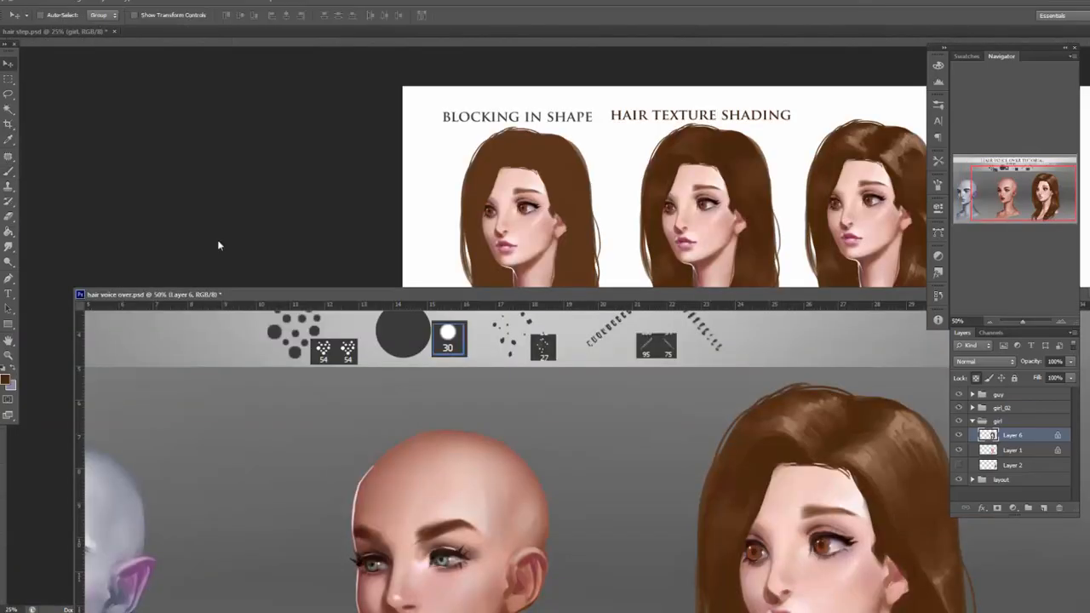
left_click(1008, 421)
left_click(985, 321)
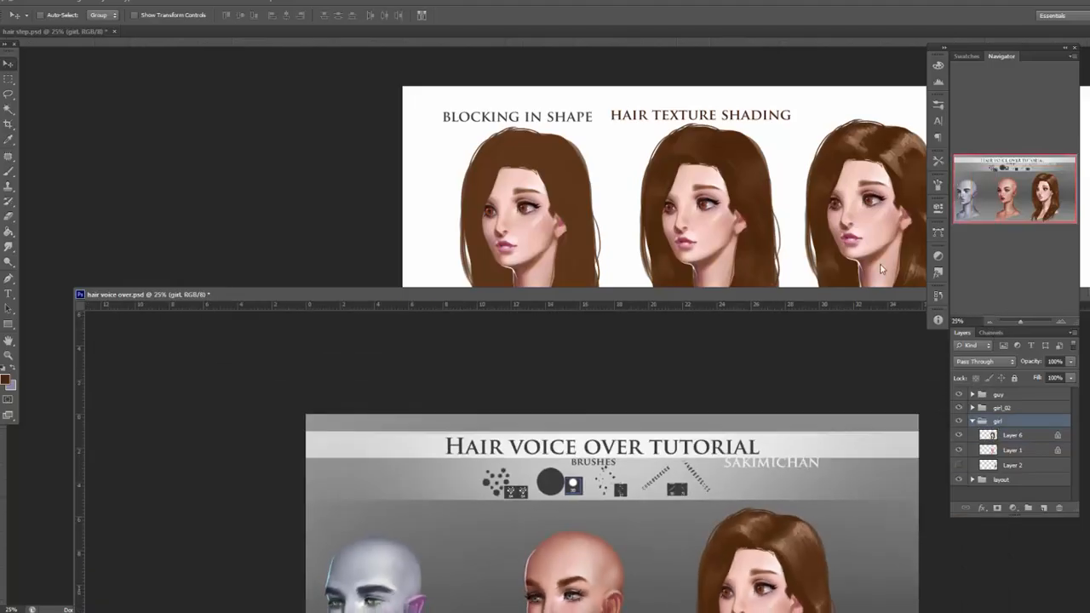
left_click_drag(894, 295, 726, 438)
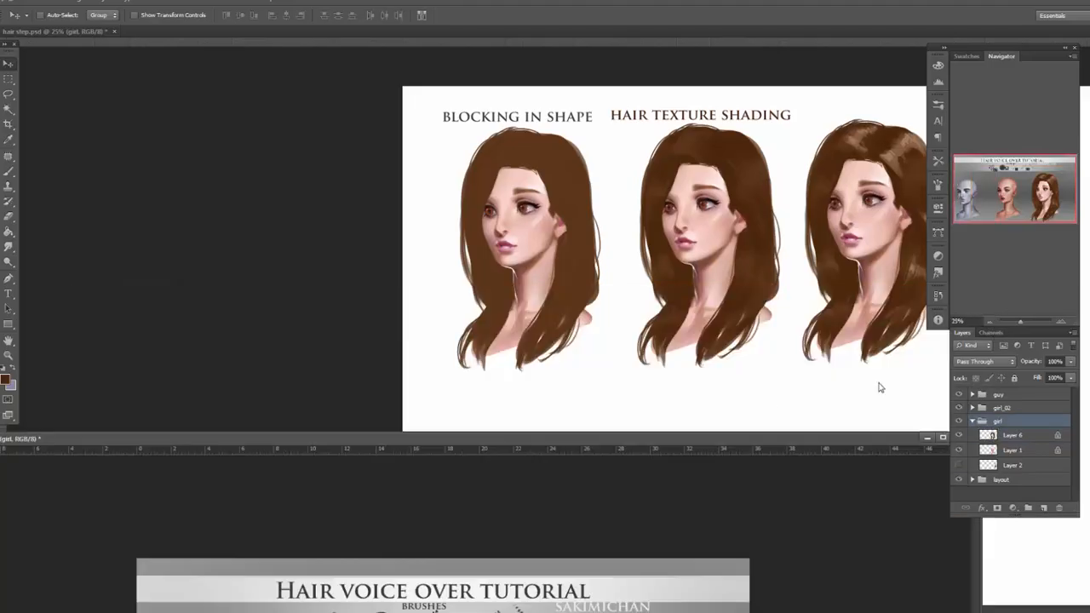
left_click(934, 388)
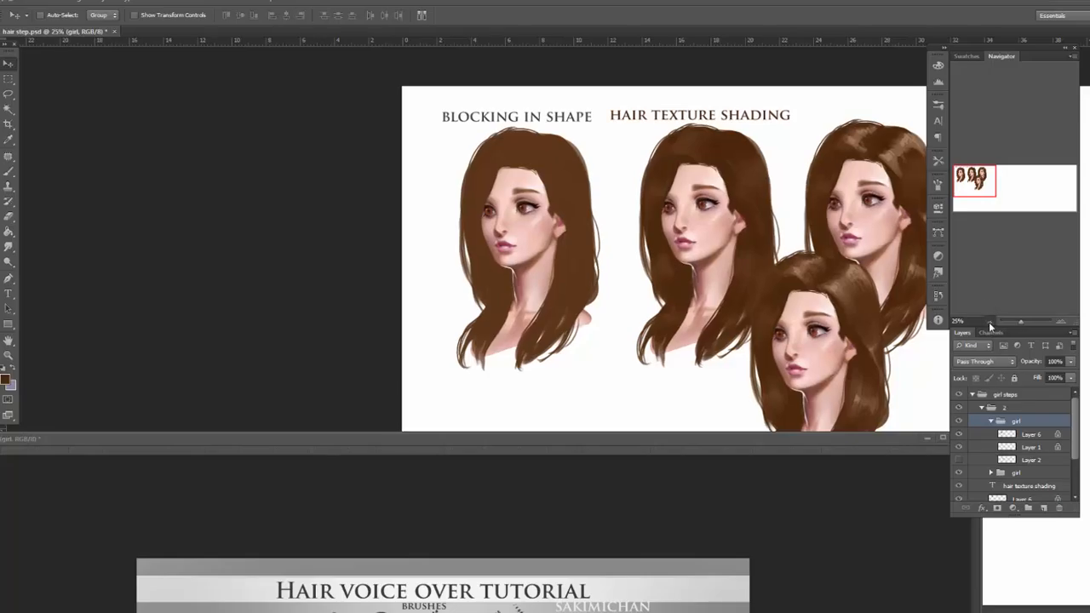
Move both girl groups out of group 2 so that they sit directly inside the girl steps group.
left_click(991, 322)
left_click(982, 410)
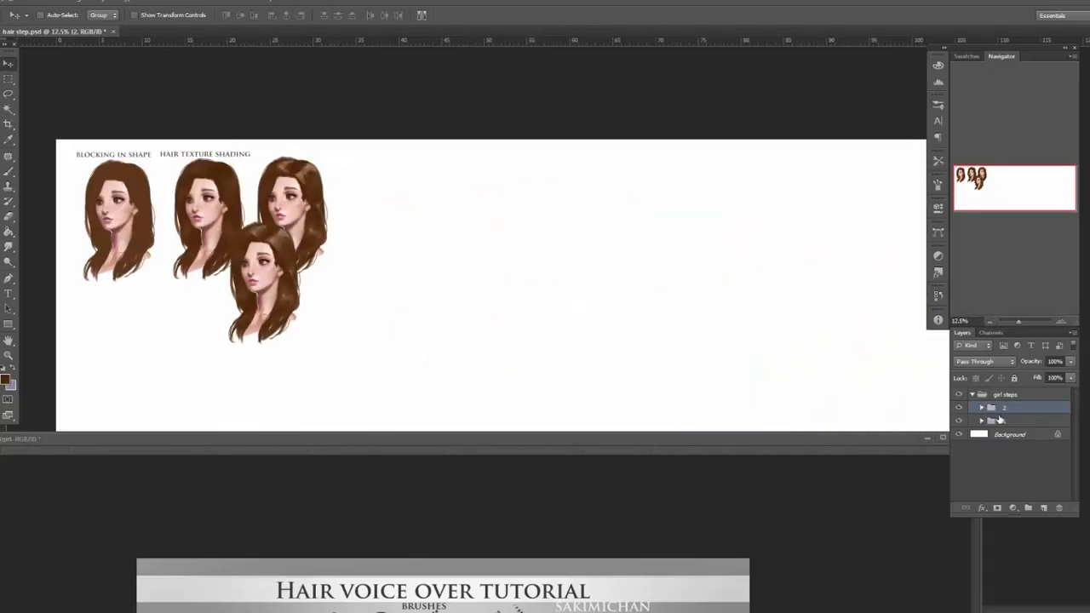
left_click(982, 409)
left_click_drag(1016, 424, 1015, 401)
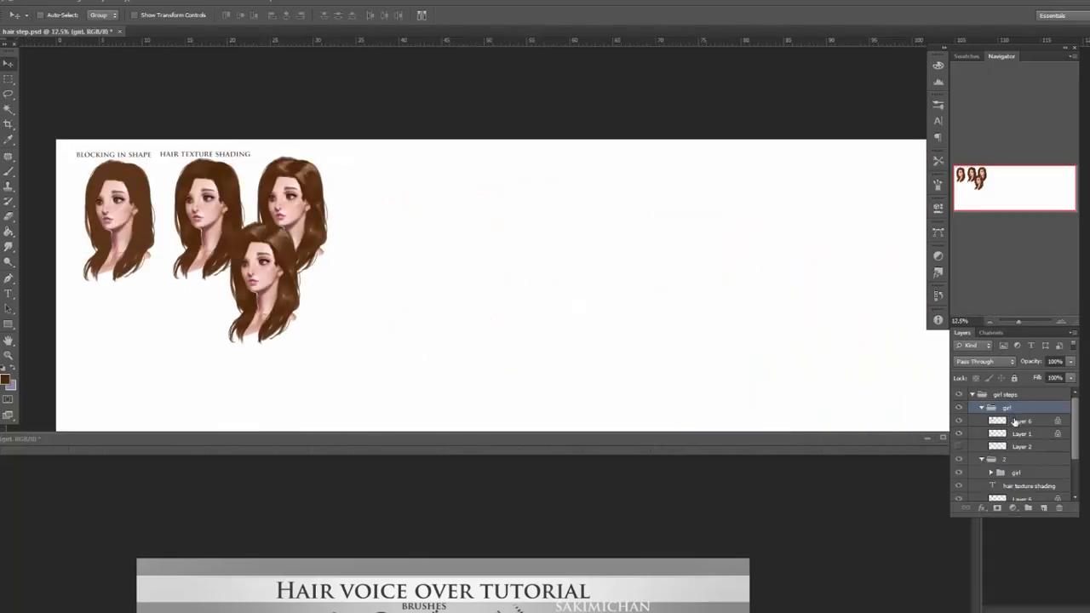
left_click_drag(1006, 472, 1005, 404)
Identify the third-stage girl group by toggling its visibility, name it 3, and name the newly copied girl group 4.
left_click(981, 460)
left_click(981, 460)
left_click(982, 474)
left_click(1008, 460)
left_click(958, 460)
left_click(959, 460)
double_click(1008, 461)
type("3")
double_click(1011, 409)
type("4")
key("Return")
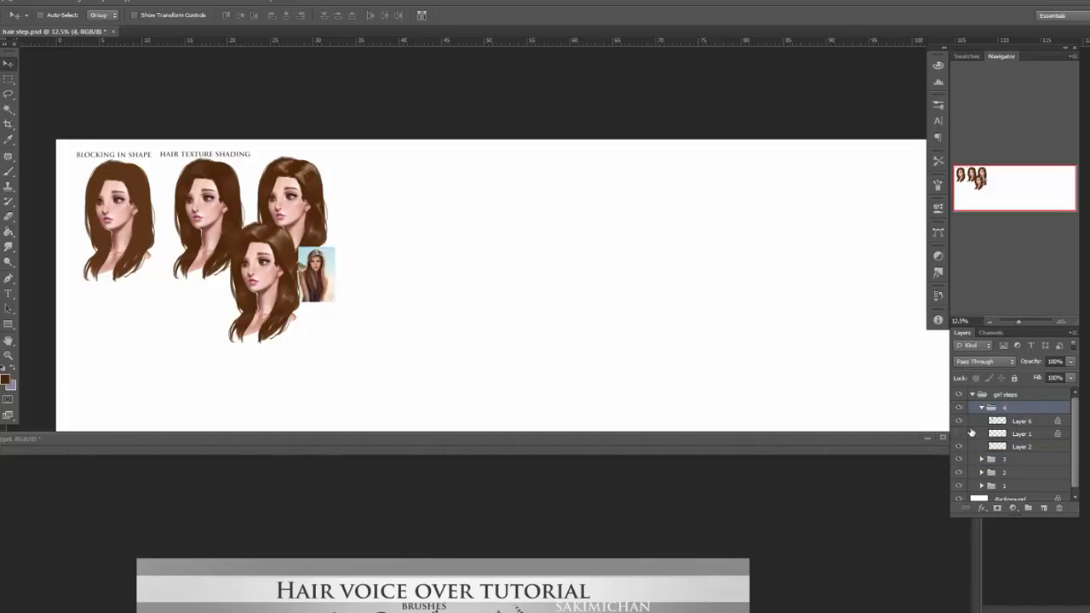
Place group 4 as the fourth portrait in line with the row, with its Layer 1 shown and the reference photo on Layer 2 hidden.
left_click(981, 408)
mouse_move(309, 247)
left_mouse_down()
mouse_move(440, 207)
mouse_move(431, 195)
left_mouse_up()
left_click(981, 408)
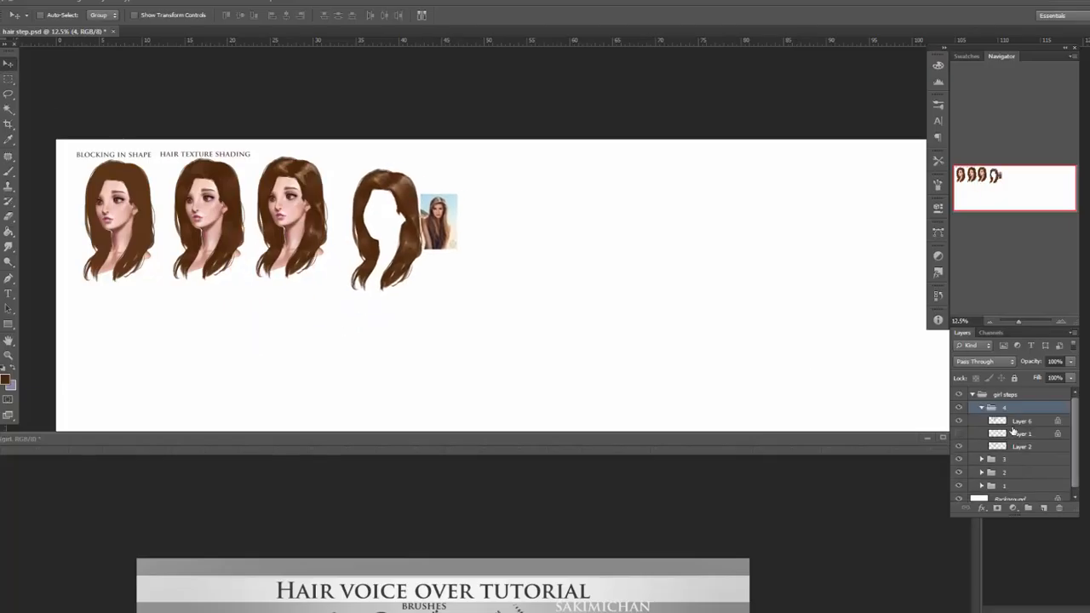
left_click(958, 434)
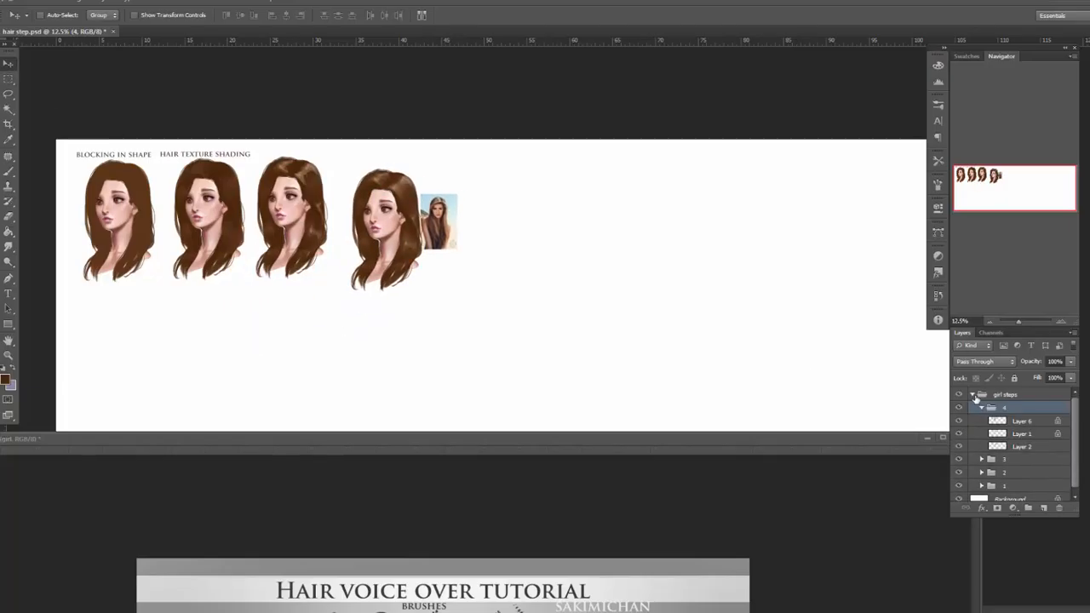
left_click(981, 408)
mouse_move(516, 235)
left_mouse_down()
mouse_move(508, 216)
mouse_move(514, 229)
left_mouse_up()
left_click(981, 408)
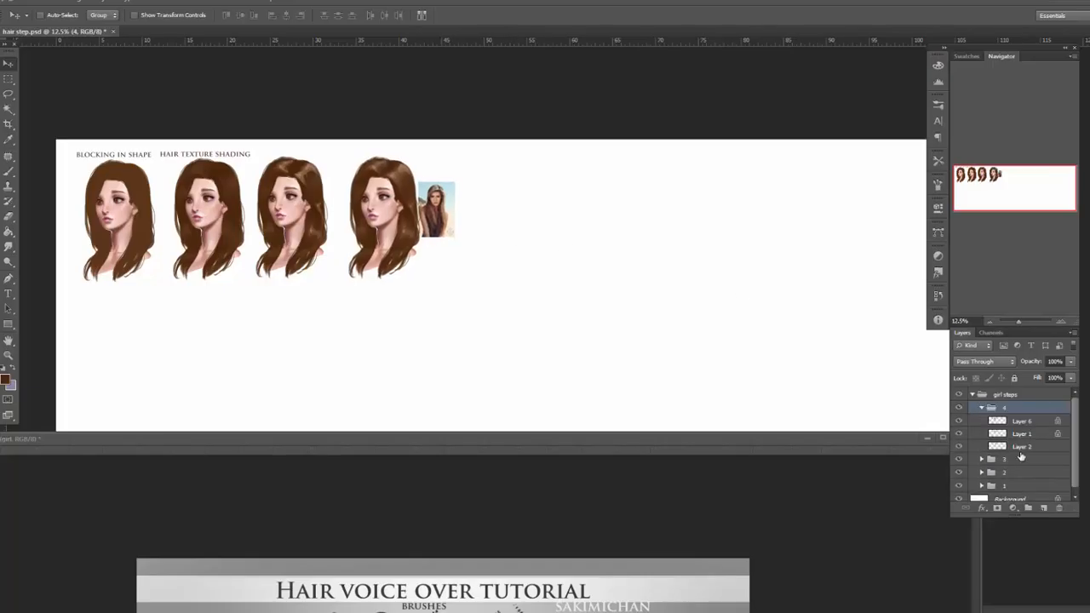
left_click(959, 447)
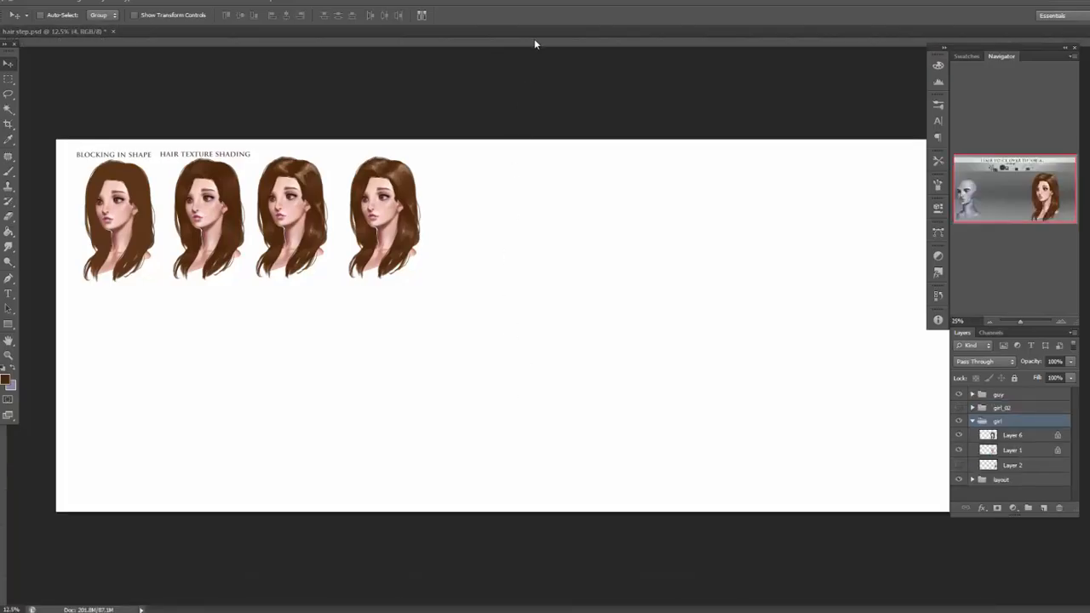
Dock the hair voice over document back among the tabs and frame the brown-haired girl at 50% zoom.
left_click_drag(534, 40, 548, 34)
left_click(1061, 321)
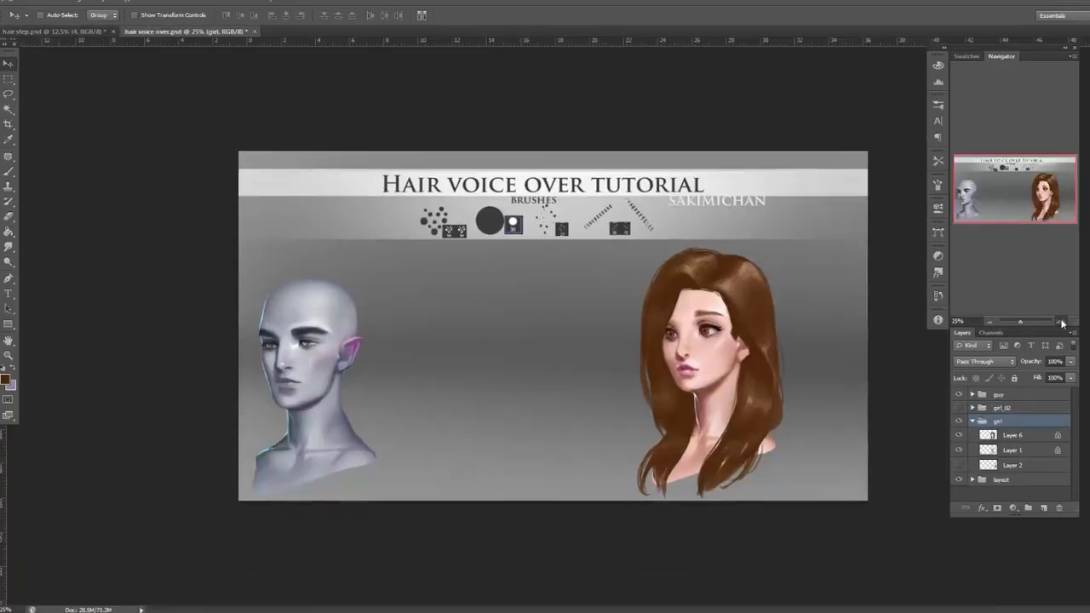
left_click(1061, 321)
left_click_drag(907, 419, 623, 397)
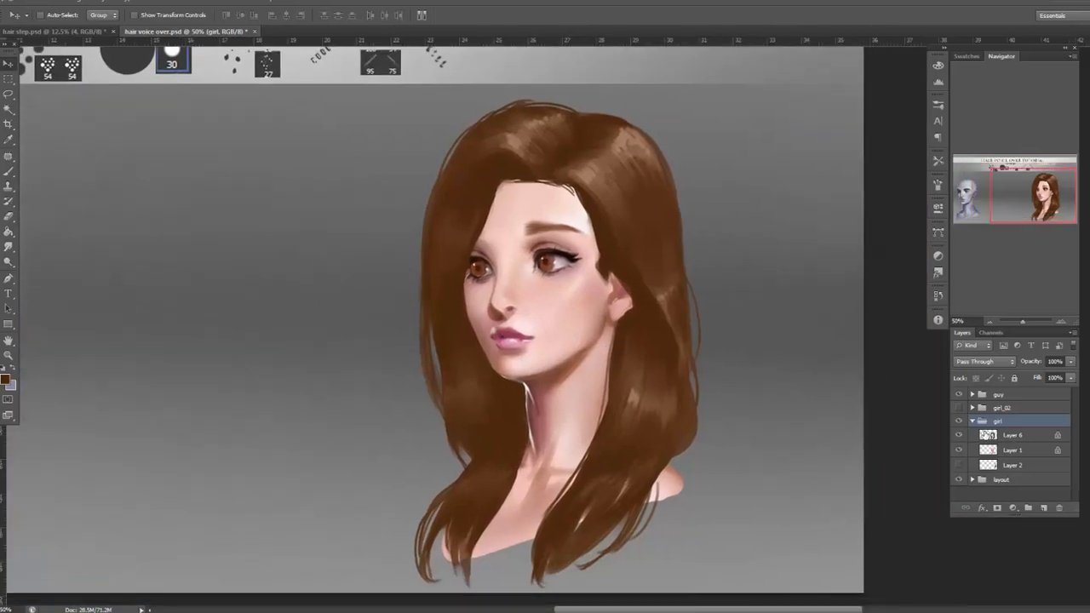
Select the hair layer, Layer 6, check it by toggling its visibility, and activate the Brush tool.
left_click(985, 435)
left_click(959, 435)
left_click(959, 435)
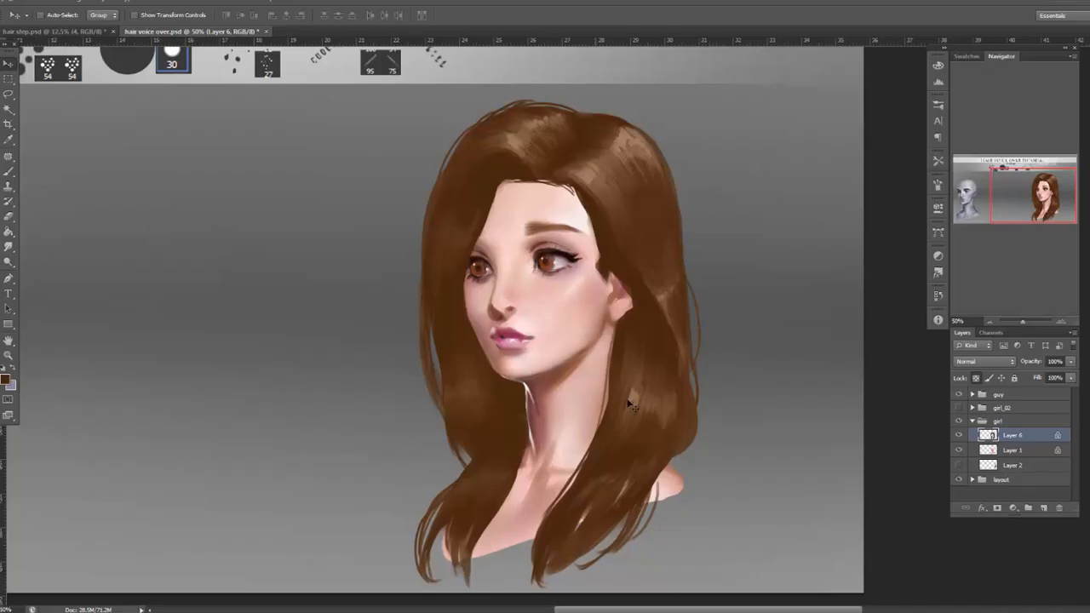
left_click_drag(659, 326, 708, 372)
key("b")
Choose the plain round brush and set its size to 226 px and its hardness to 0%.
right_click(685, 248)
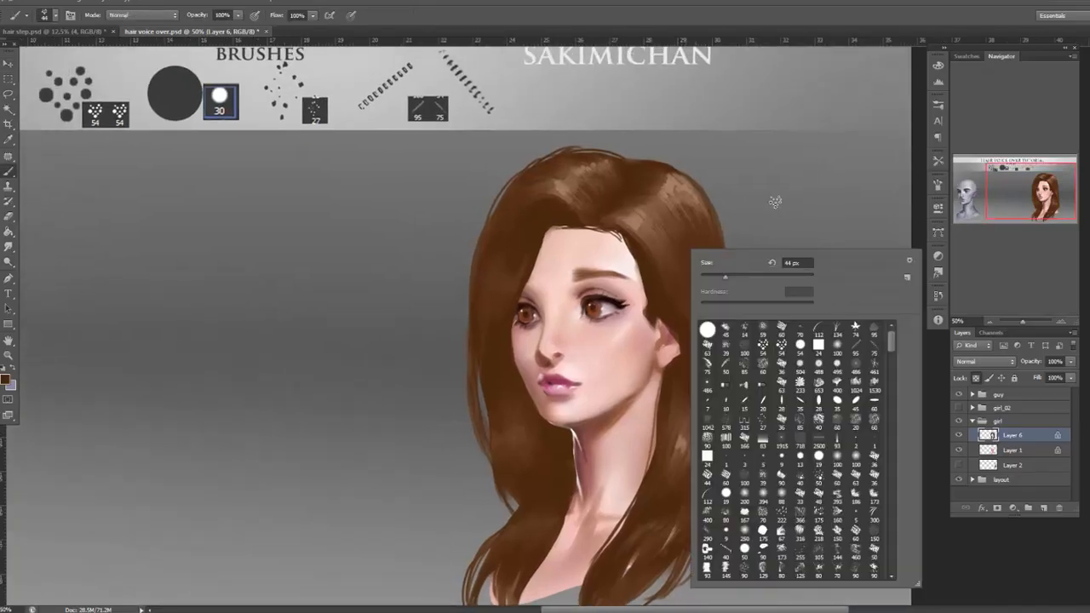
left_click(652, 299)
right_click(678, 282)
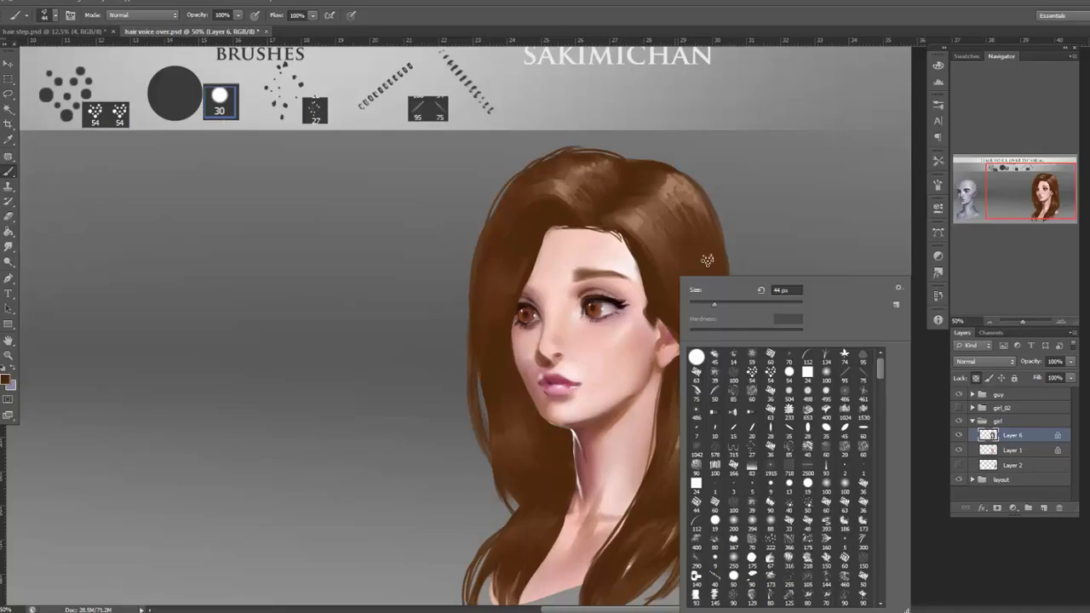
left_click(695, 355)
left_click_drag(722, 303, 764, 304)
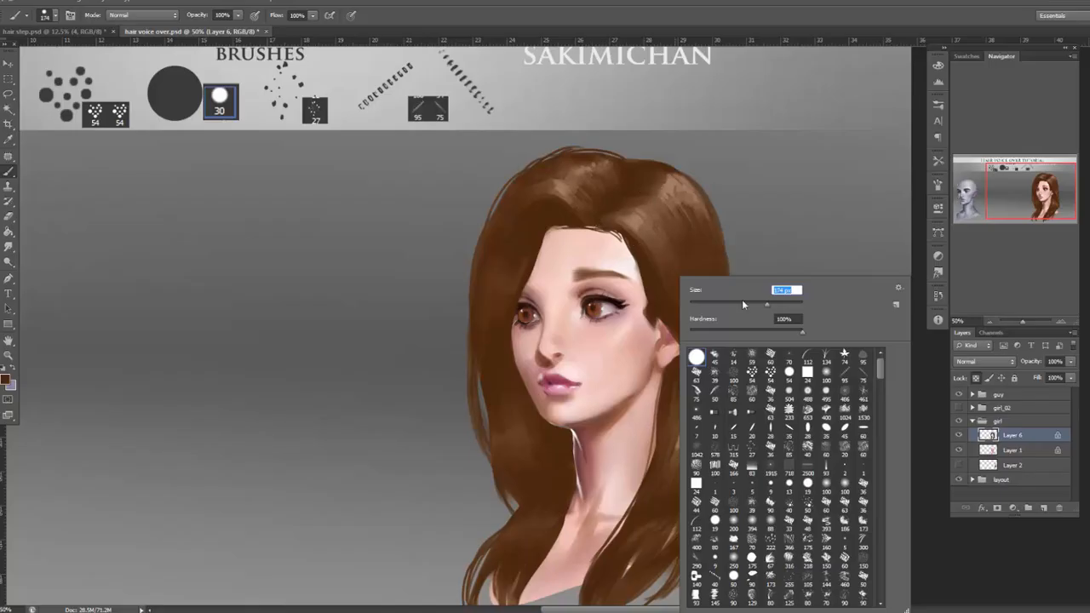
left_click(775, 304)
left_click_drag(789, 338, 766, 343)
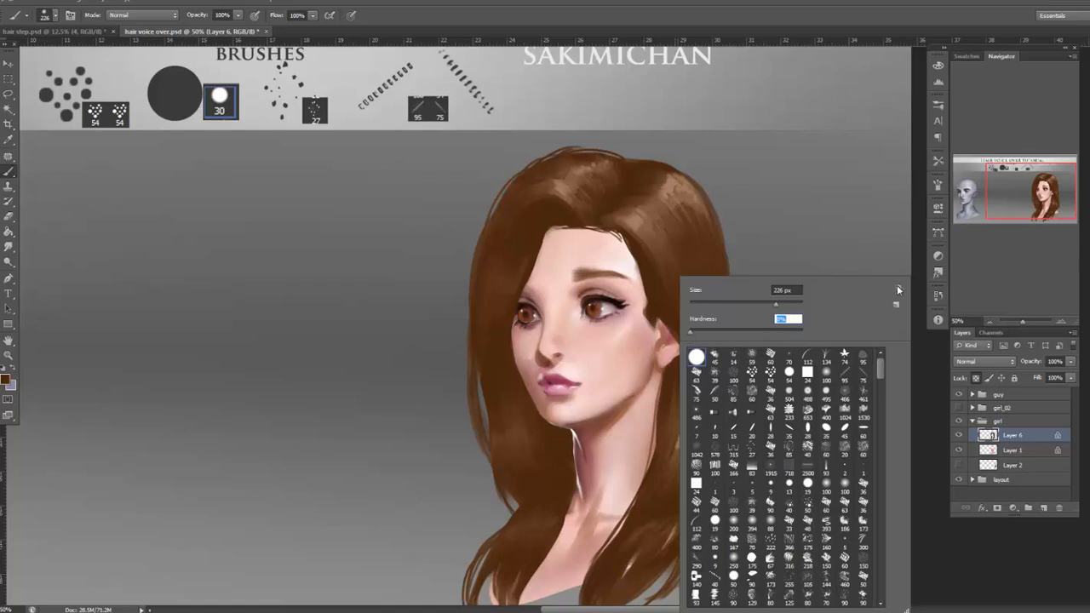
key("Return")
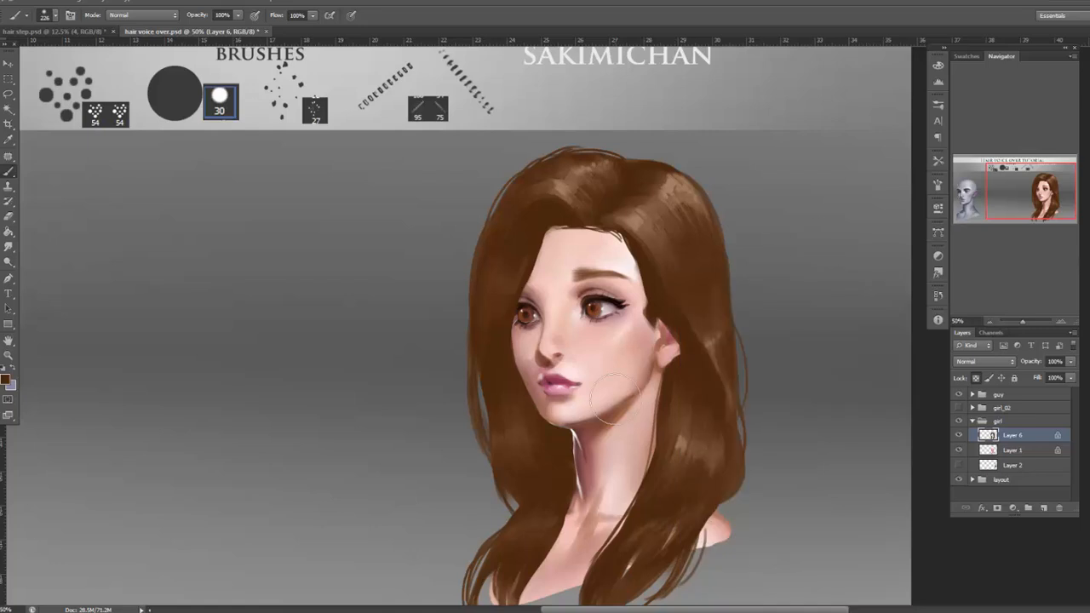
Set the brush's blending mode to Overlay.
left_click(163, 16)
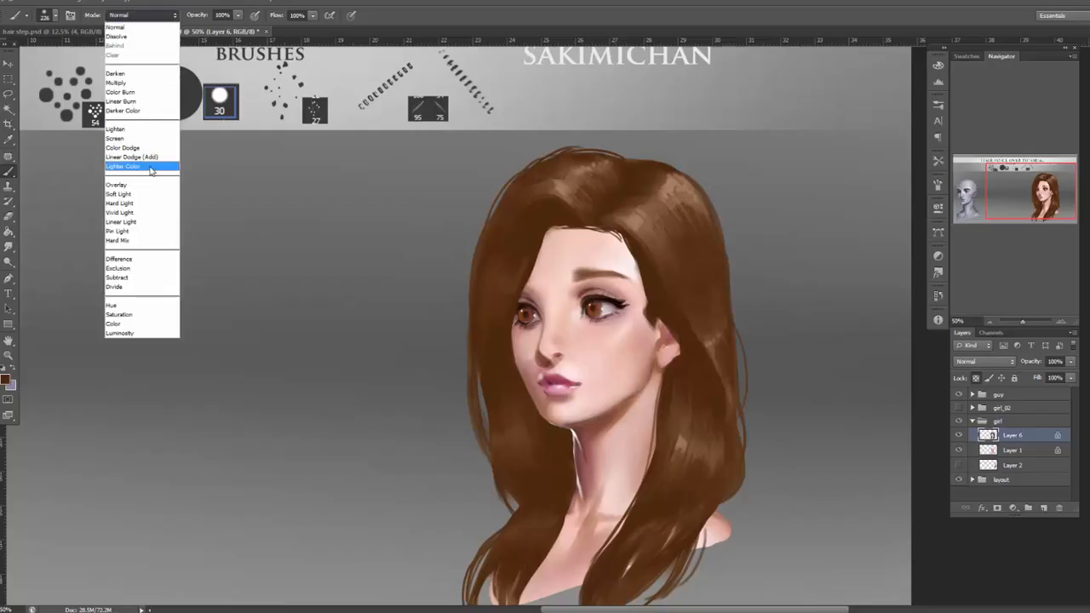
left_click(220, 204)
left_click(148, 17)
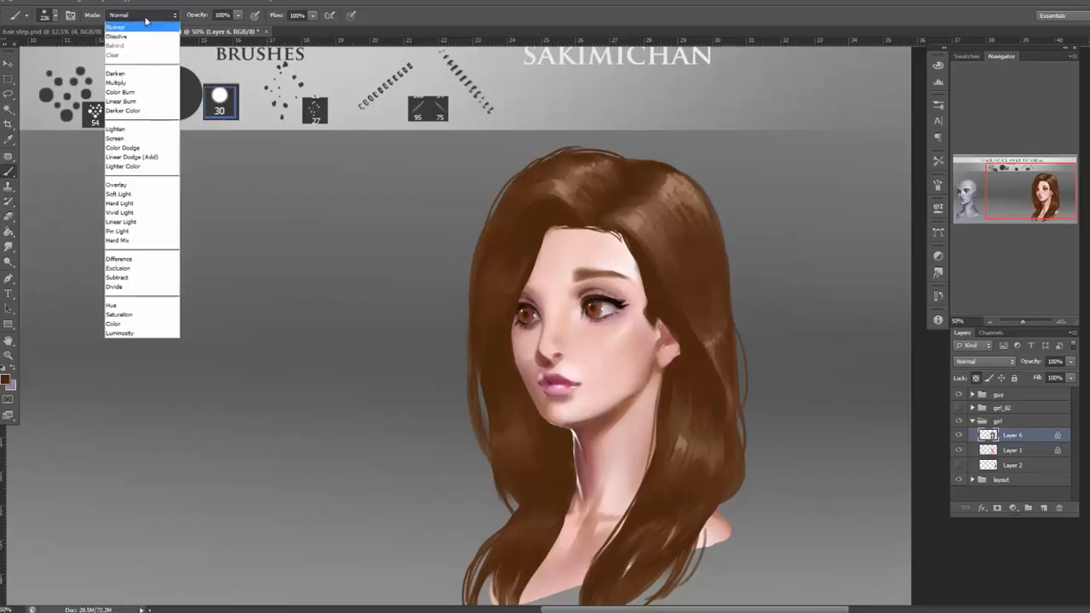
left_click(132, 186)
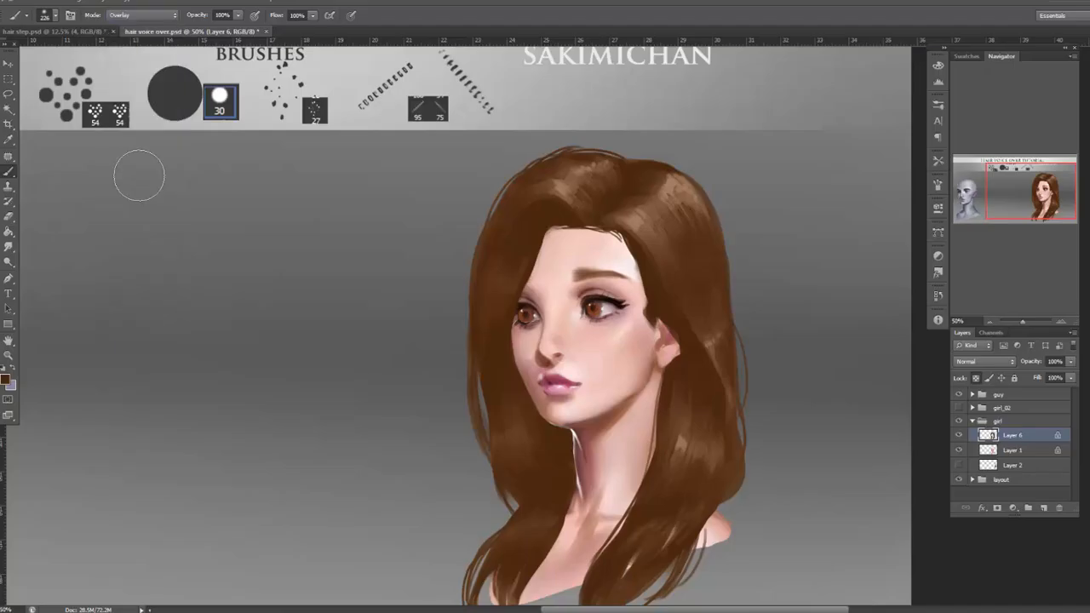
Set the foreground colour to a pale peach, about R 232, G 195, B 165.
left_click(6, 381)
left_click_drag(738, 509, 674, 469)
left_click(683, 469)
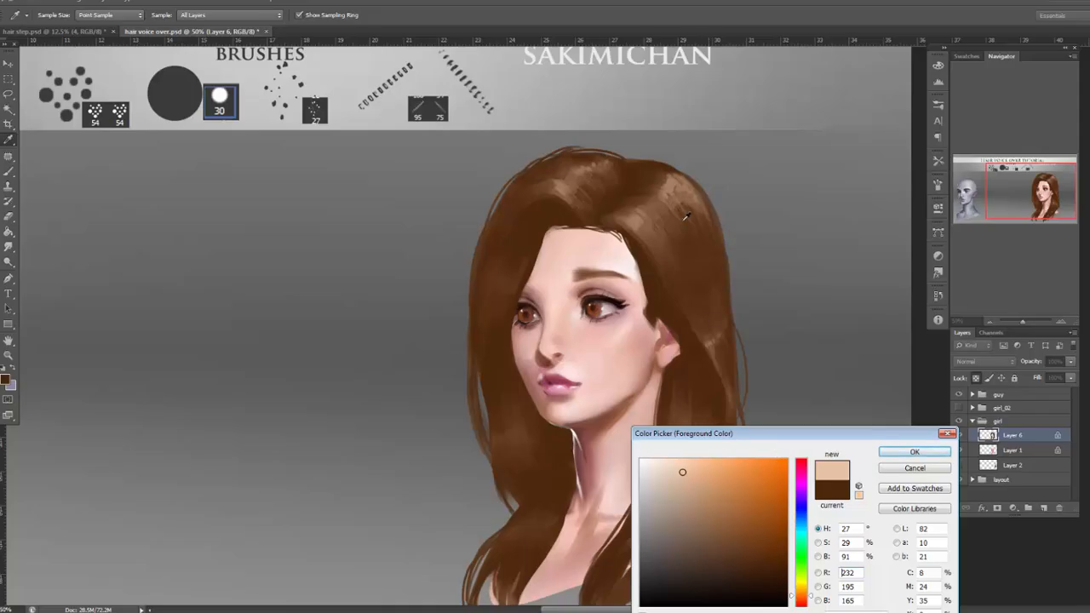
left_click(681, 472)
left_click(913, 452)
Brush a warm Overlay glow over the crown highlights and down the lengths of the hair, and check the whole image.
key("b")
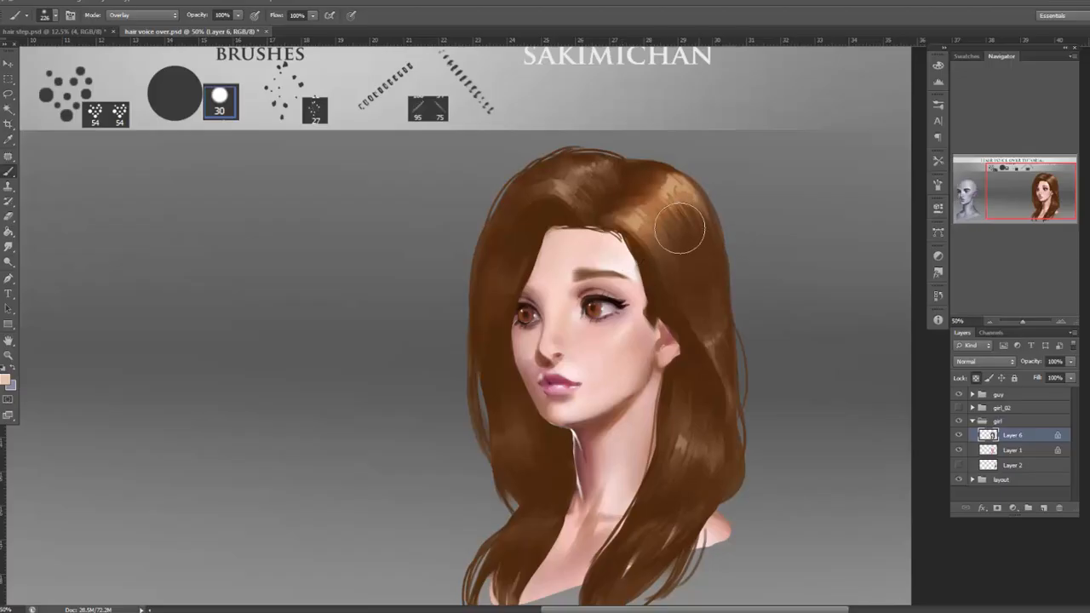
mouse_move(621, 239)
left_mouse_down()
mouse_move(698, 196)
mouse_move(690, 183)
mouse_move(570, 200)
mouse_move(628, 156)
mouse_move(723, 195)
mouse_move(652, 224)
mouse_move(705, 207)
left_mouse_up()
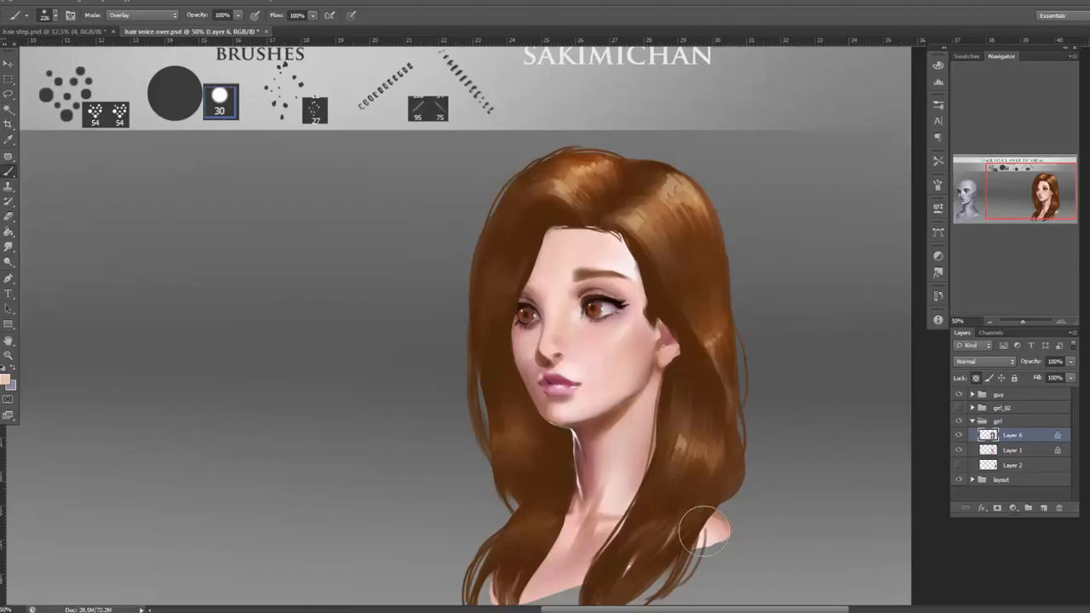
left_click(989, 322)
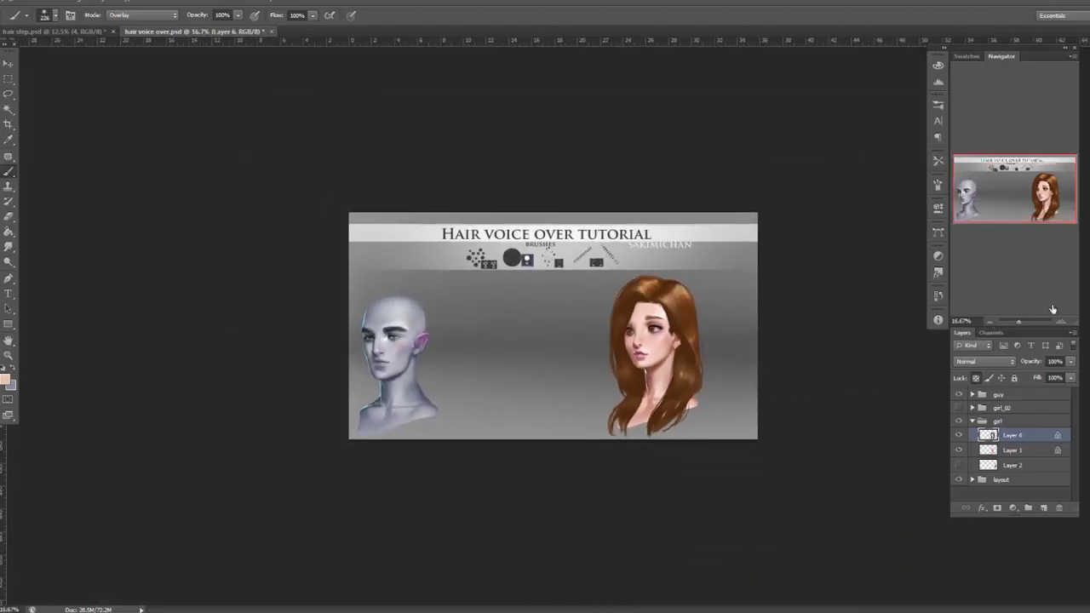
Reduce the soft Overlay brush to 83 px and intensify the golden highlights on both sides of the crown.
left_click(1060, 322)
left_click(1061, 322)
left_click(1060, 322)
left_click_drag(869, 457, 562, 451)
left_click(1061, 322)
mouse_move(713, 361)
left_mouse_down()
mouse_move(741, 399)
mouse_move(764, 394)
left_mouse_up()
right_click(715, 255)
left_click_drag(757, 281, 771, 280)
left_click_drag(666, 270, 701, 230)
mouse_move(662, 272)
left_mouse_down()
mouse_move(702, 219)
mouse_move(707, 235)
left_mouse_up()
left_click_drag(584, 214, 613, 197)
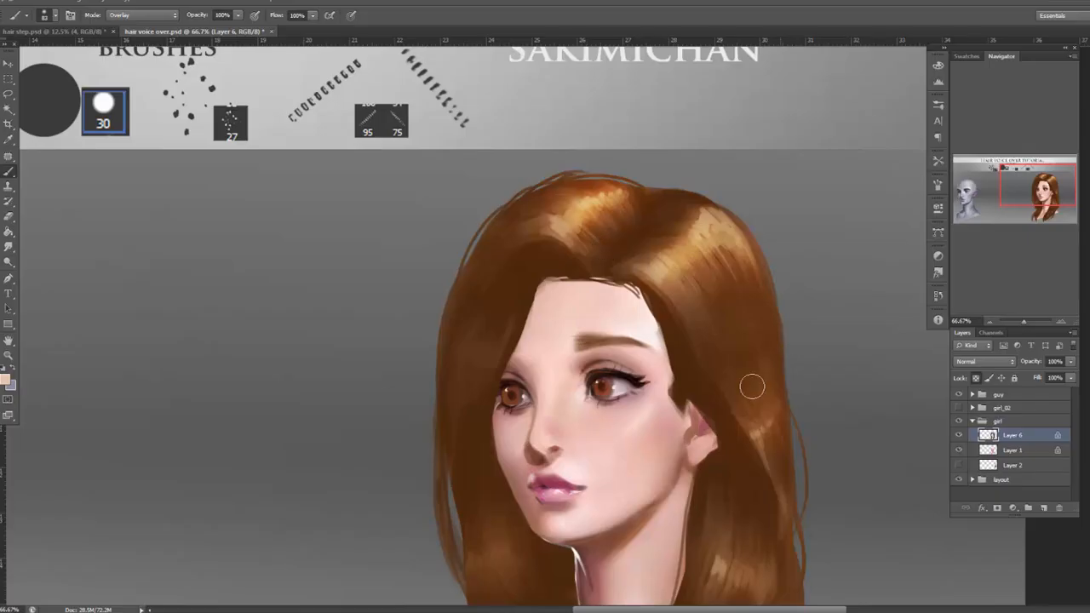
Set the brush's blending mode back to Normal and its size to 99 px.
right_click(707, 271)
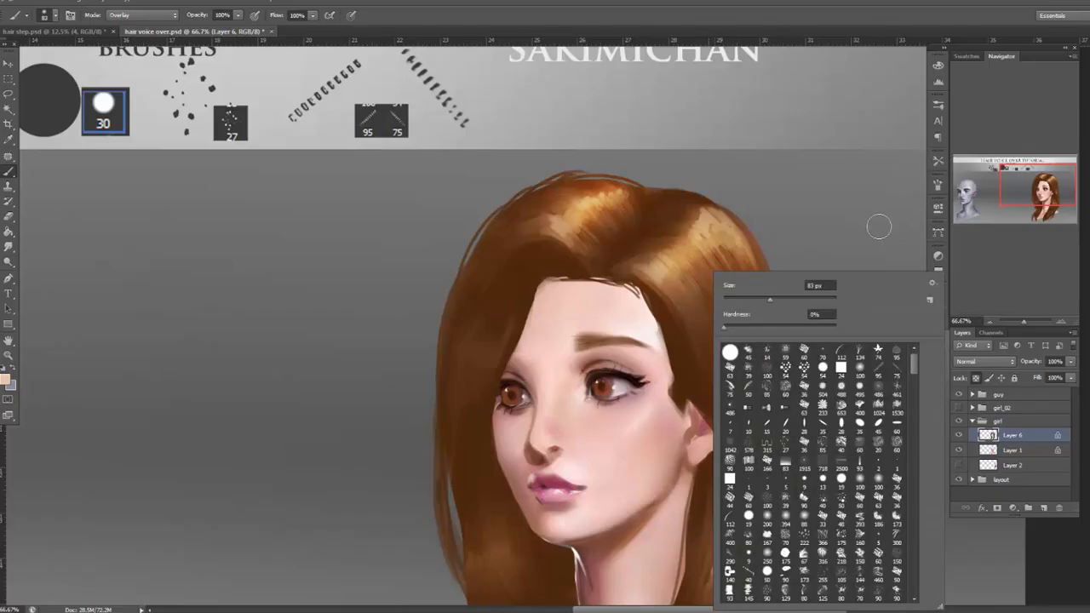
left_click(151, 16)
left_click(141, 27)
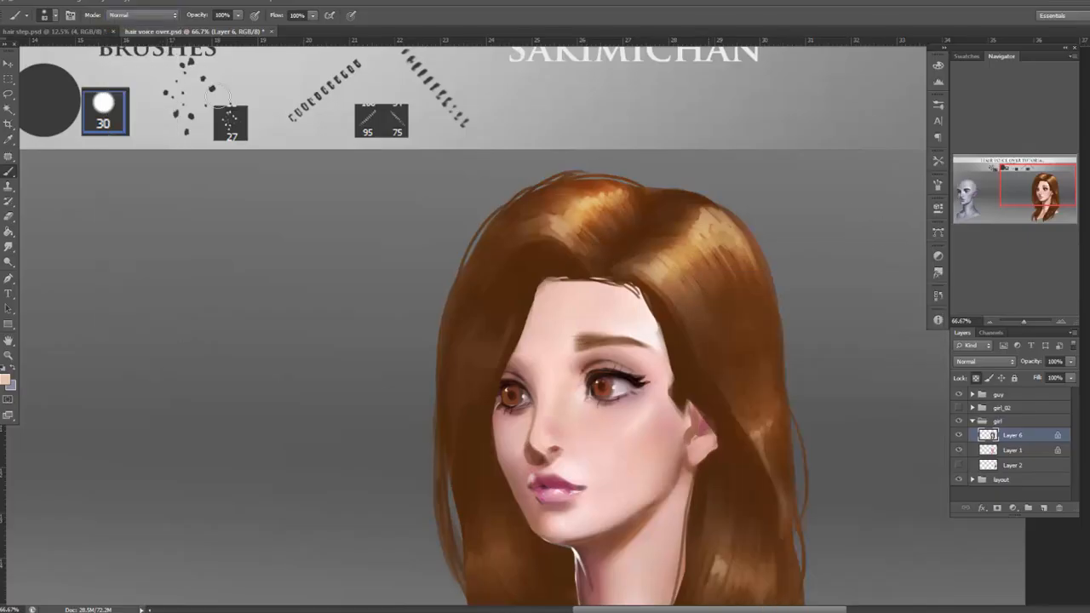
right_click(703, 244)
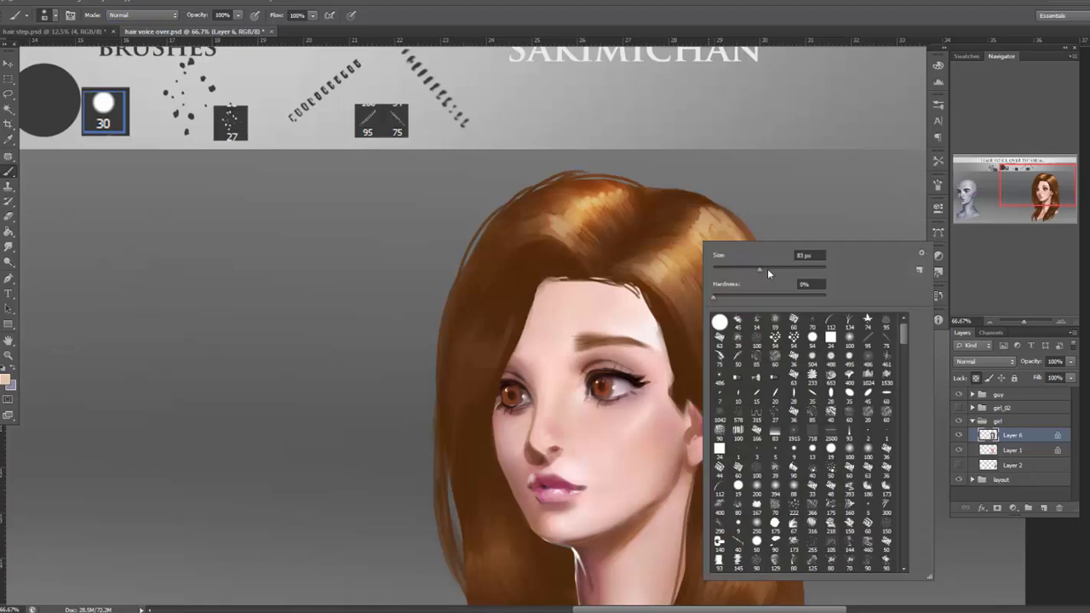
left_click(766, 268)
left_click(788, 204)
Soften the crown highlights on both sides of the parting with golden tones sampled from the hair.
left_click(703, 246, "alt")
mouse_move(691, 265)
left_mouse_down()
mouse_move(734, 249)
mouse_move(688, 261)
left_mouse_up()
left_click(677, 217, "alt")
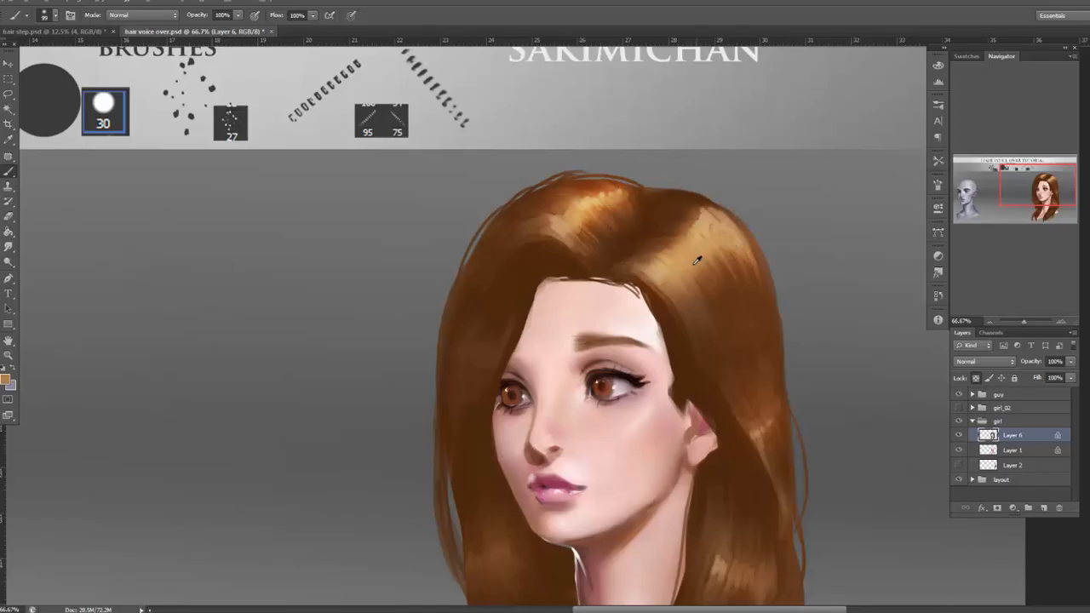
mouse_move(621, 208)
left_mouse_down()
mouse_move(591, 218)
mouse_move(622, 191)
mouse_move(593, 232)
mouse_move(634, 199)
left_mouse_up()
Brush soft golden highlights over the long hair lengths on both sides of the neck and beside the face.
scroll(770, 323, "down", 3)
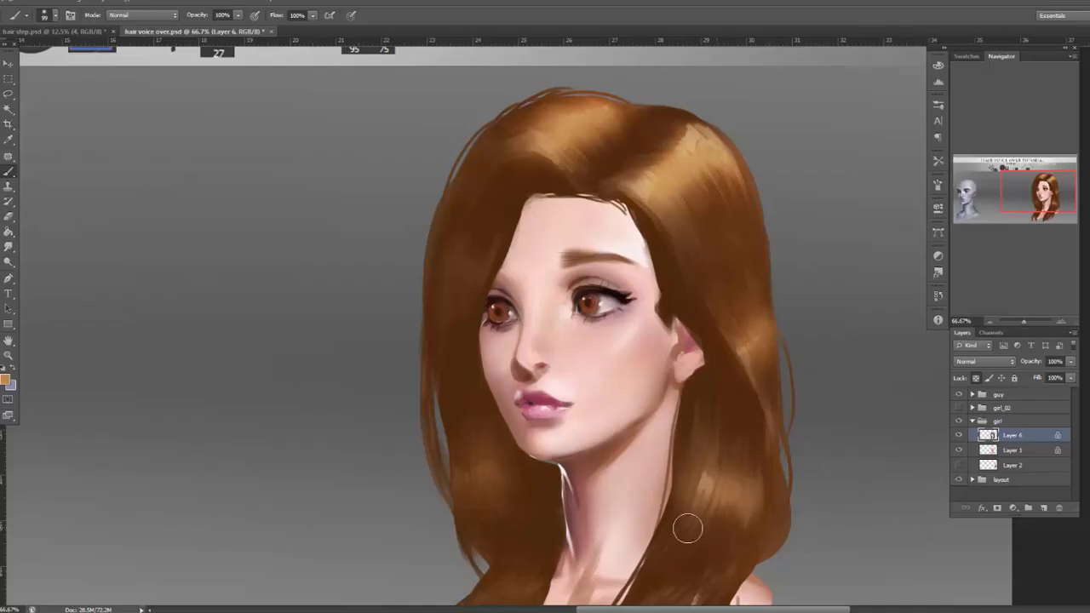
scroll(786, 437, "down", 6)
left_click_drag(726, 447, 704, 449)
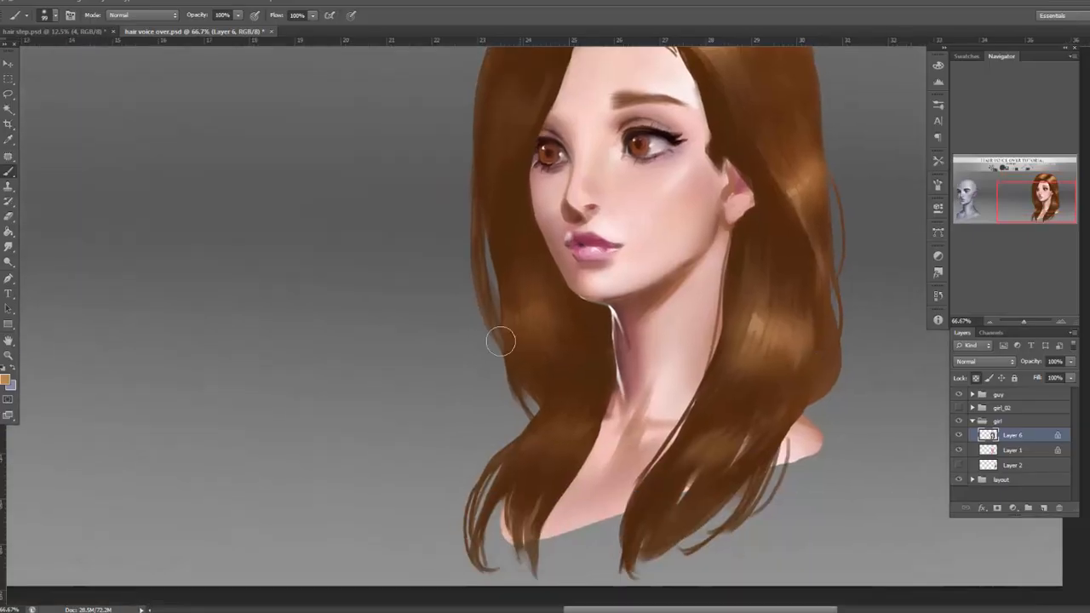
left_click_drag(518, 356, 552, 345)
scroll(705, 371, "up", 6)
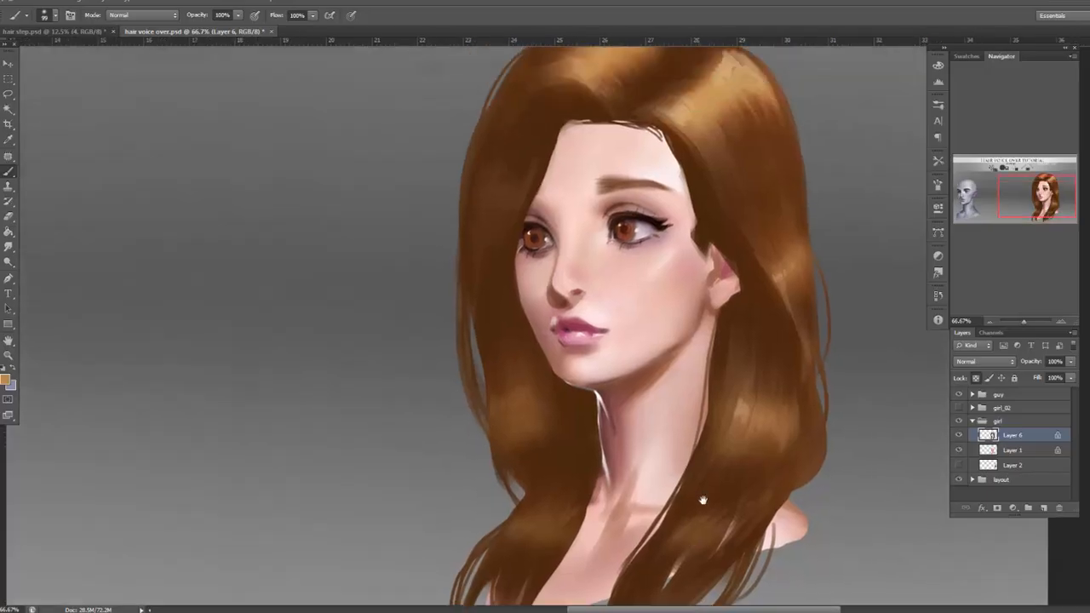
left_click_drag(506, 307, 477, 228)
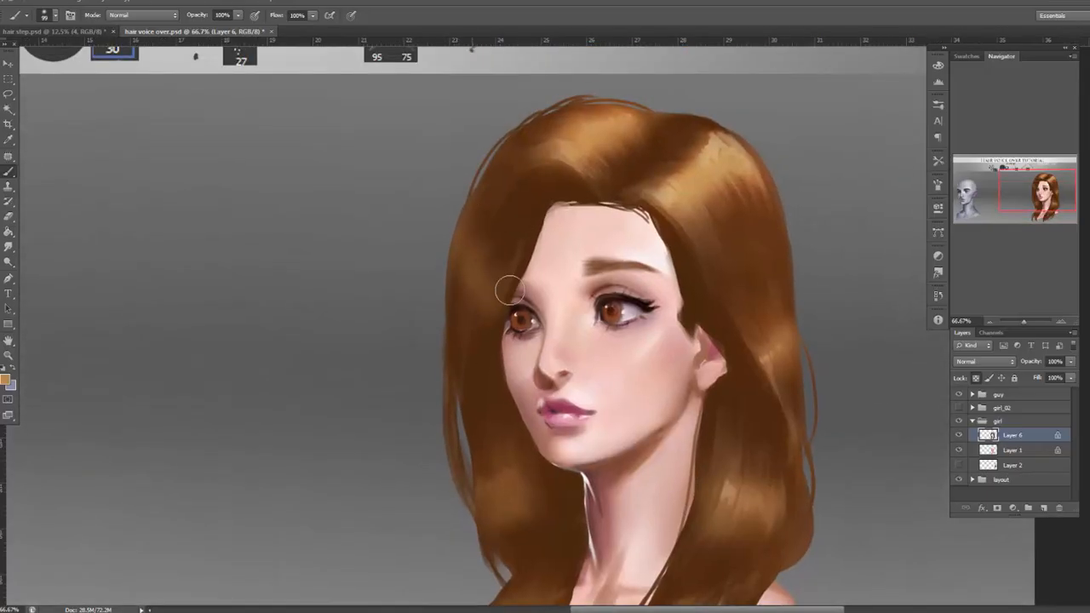
Switch the brush to 100% hardness and 44 px, and refine the crown's highlight strands with browns sampled from the hair.
scroll(728, 374, "up", 2)
scroll(727, 374, "right", 1)
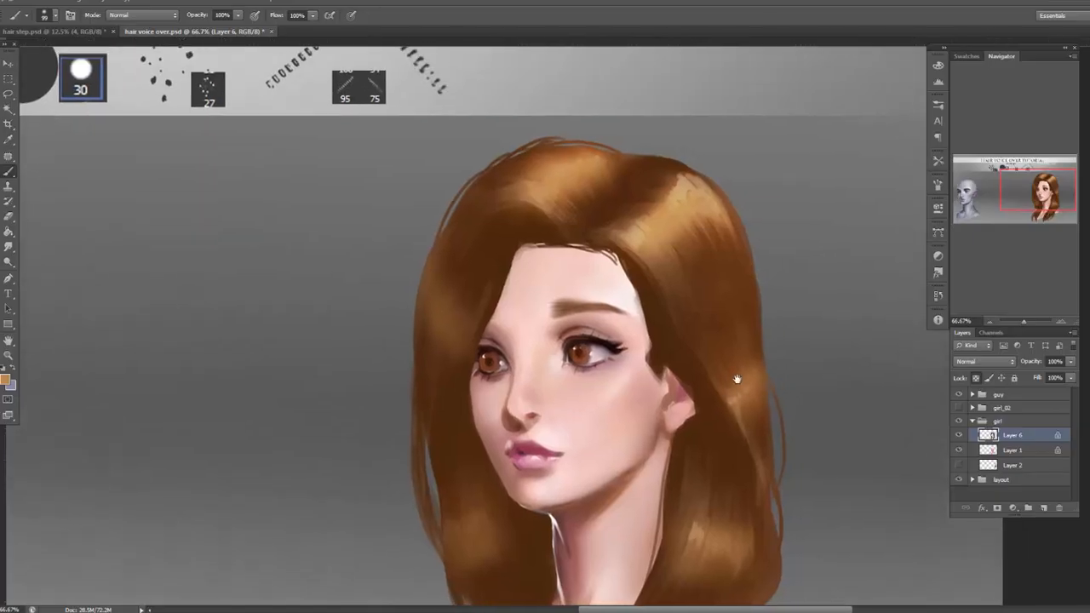
right_click(707, 285)
left_click_drag(750, 331, 764, 332)
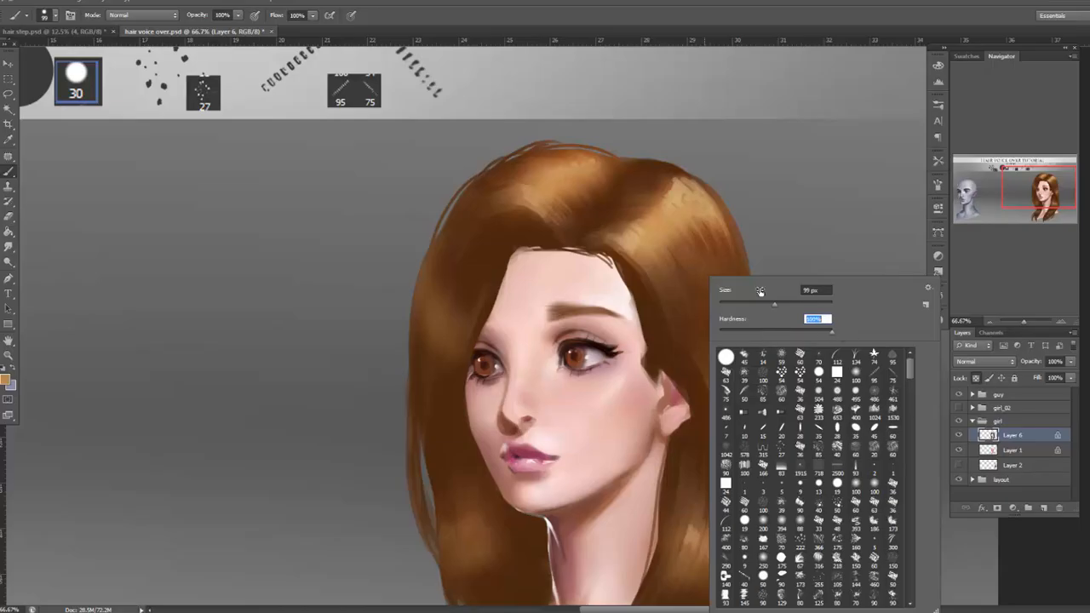
left_click(755, 304)
left_click(745, 304)
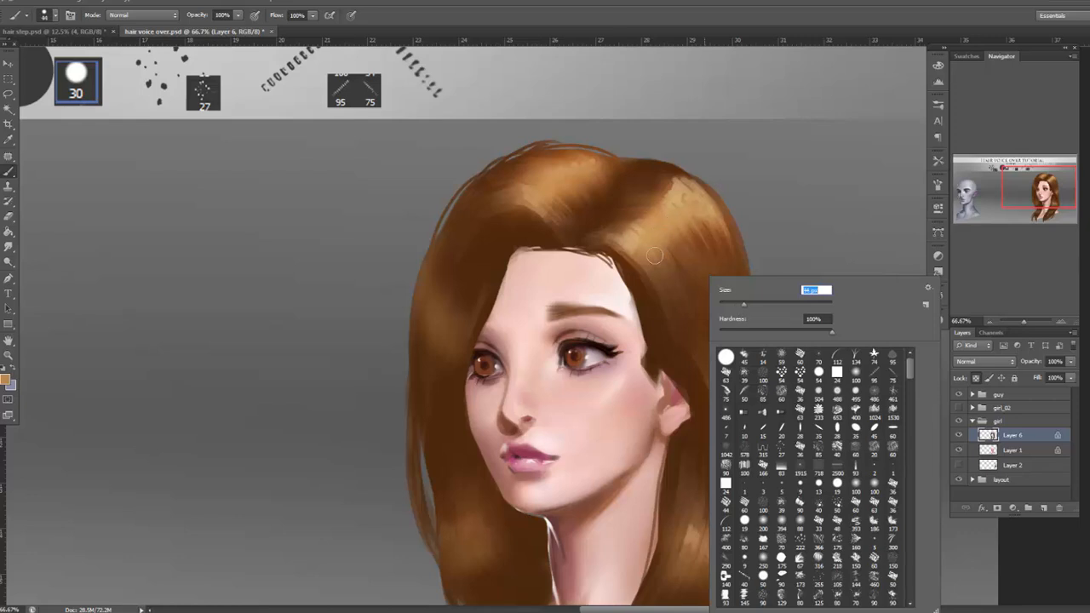
key("Return")
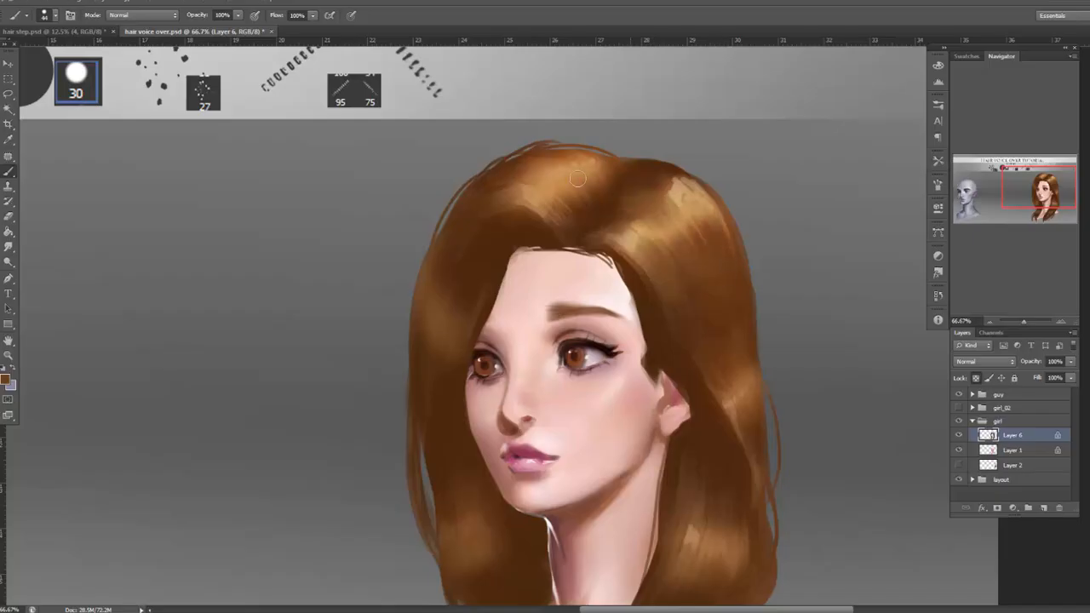
left_click(500, 179, "alt")
left_click(579, 214, "alt")
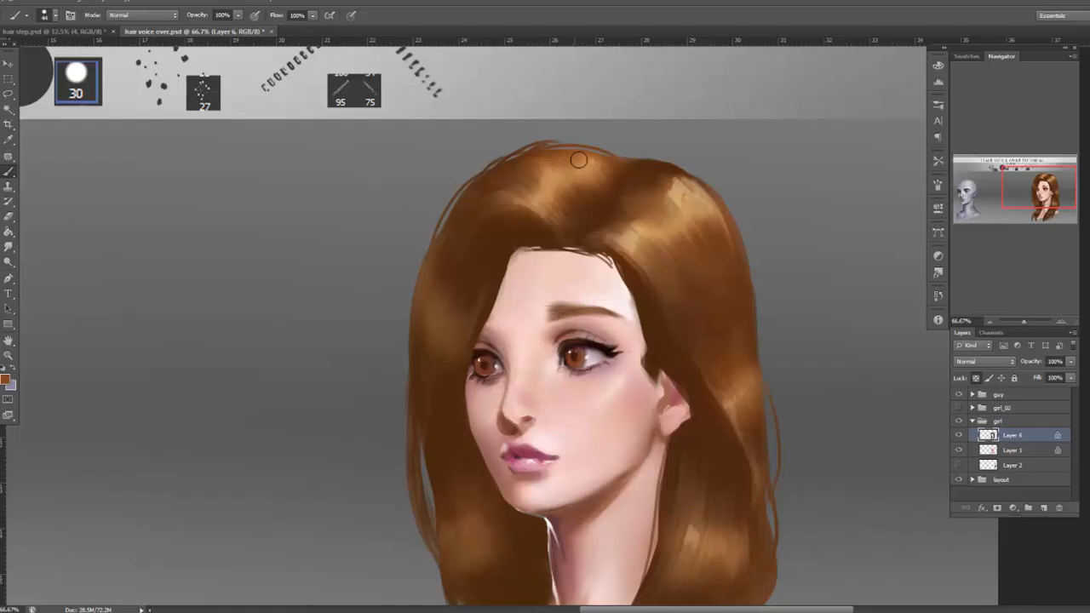
Break up the highlights on the lower hair lengths on both sides of the neck with strand strokes in sampled browns.
left_click_drag(763, 453, 790, 293)
left_click(726, 300, "alt")
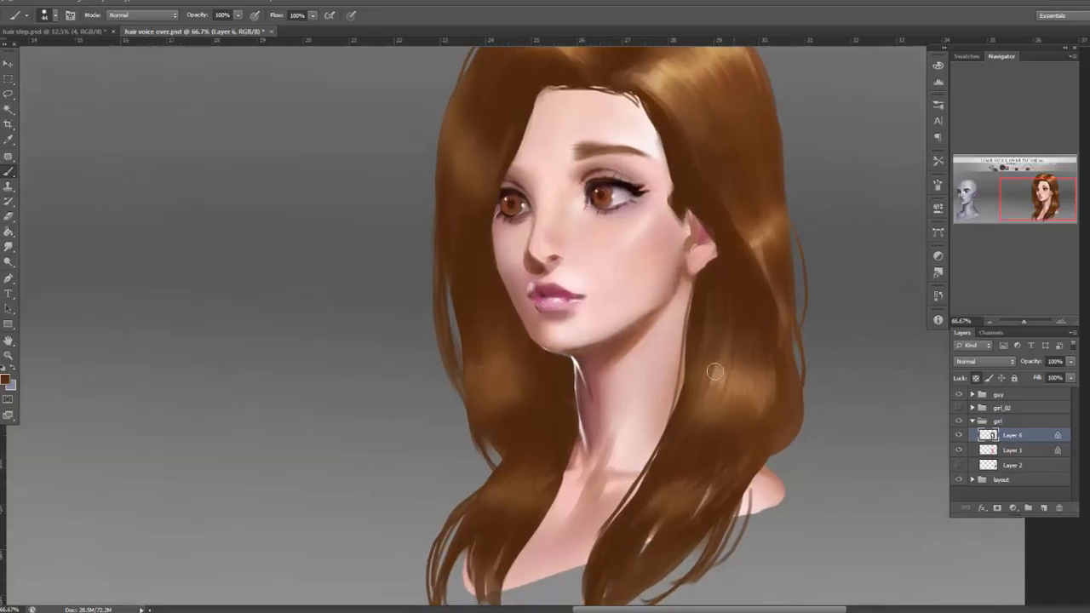
left_click(688, 457, "alt")
left_click_drag(723, 392, 734, 427)
mouse_move(743, 365)
left_mouse_down()
mouse_move(733, 391)
mouse_move(744, 424)
mouse_move(763, 341)
mouse_move(758, 410)
left_mouse_up()
left_click_drag(658, 506, 687, 505)
left_click_drag(496, 350, 491, 372)
left_click_drag(503, 314, 502, 373)
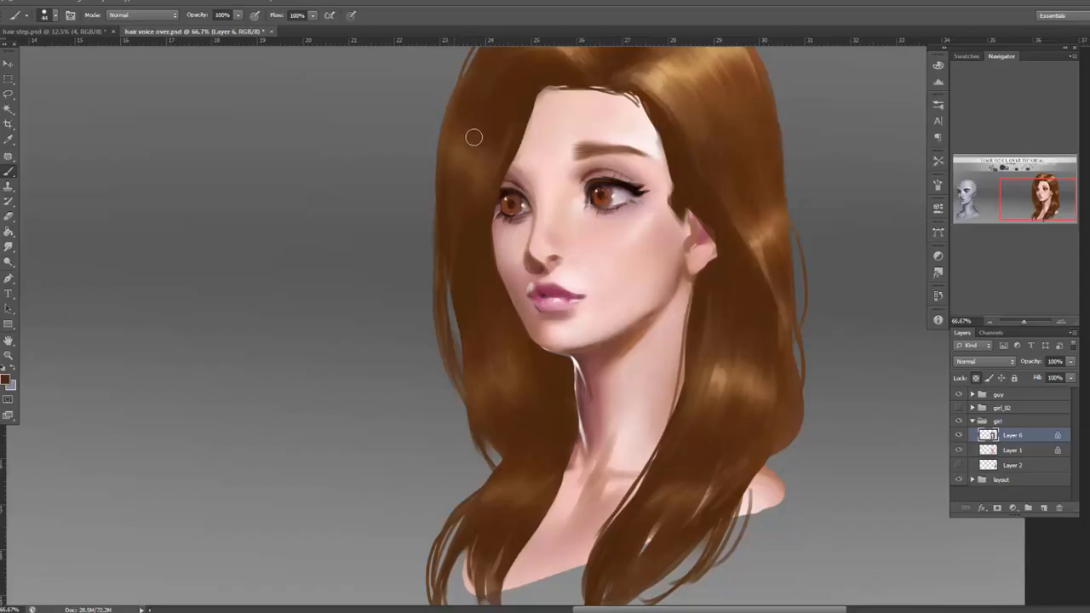
Refine the hair at the top of the crown and the highlight beside the parting, and check the whole image.
left_click_drag(828, 340, 859, 436)
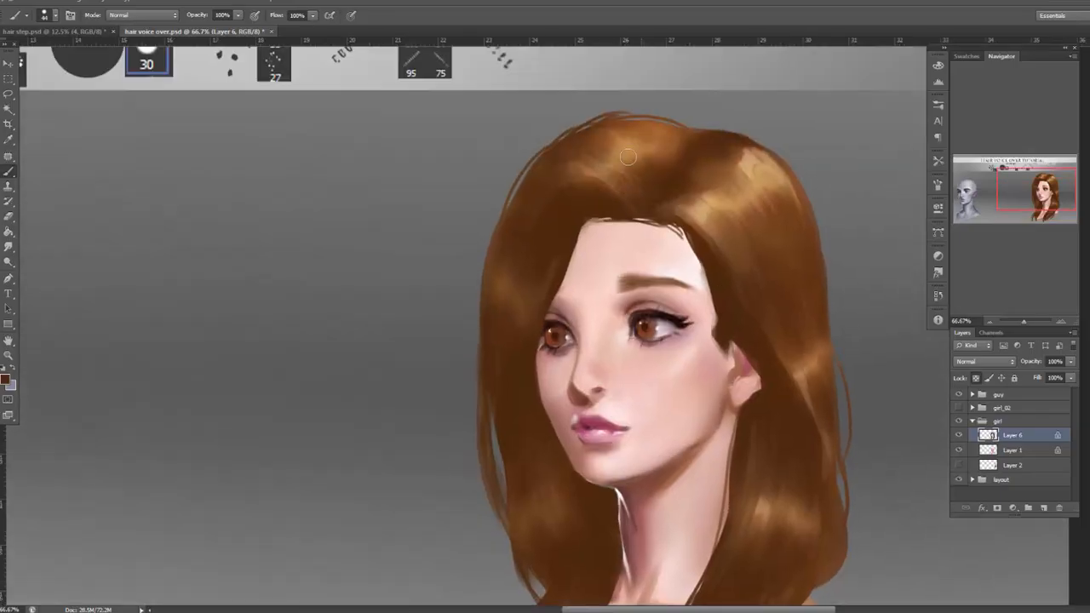
left_click_drag(638, 125, 666, 139)
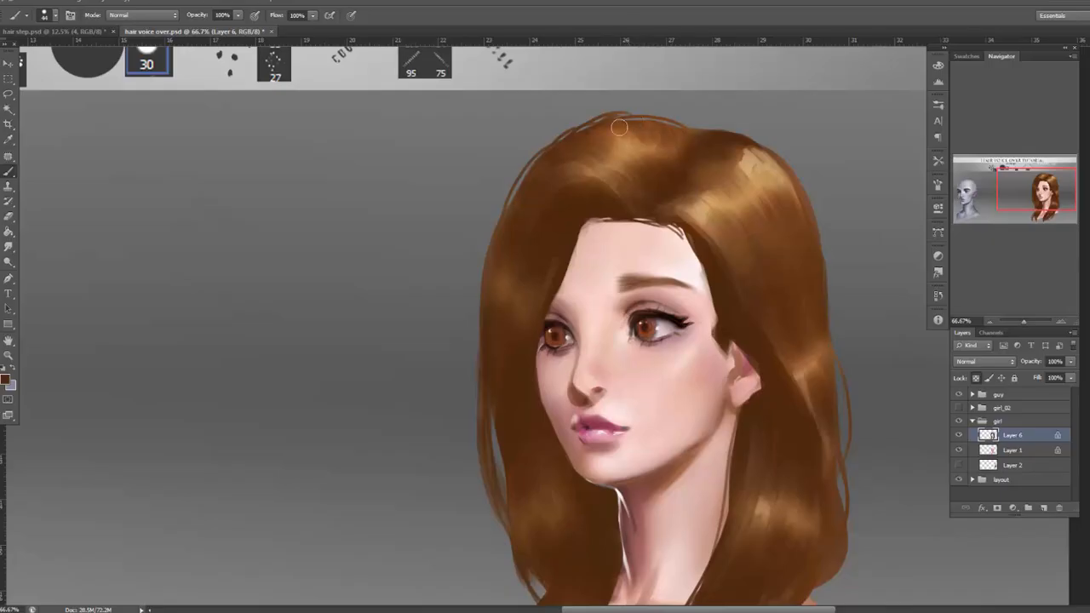
mouse_move(718, 153)
left_mouse_down()
mouse_move(754, 163)
mouse_move(805, 231)
mouse_move(769, 238)
left_mouse_up()
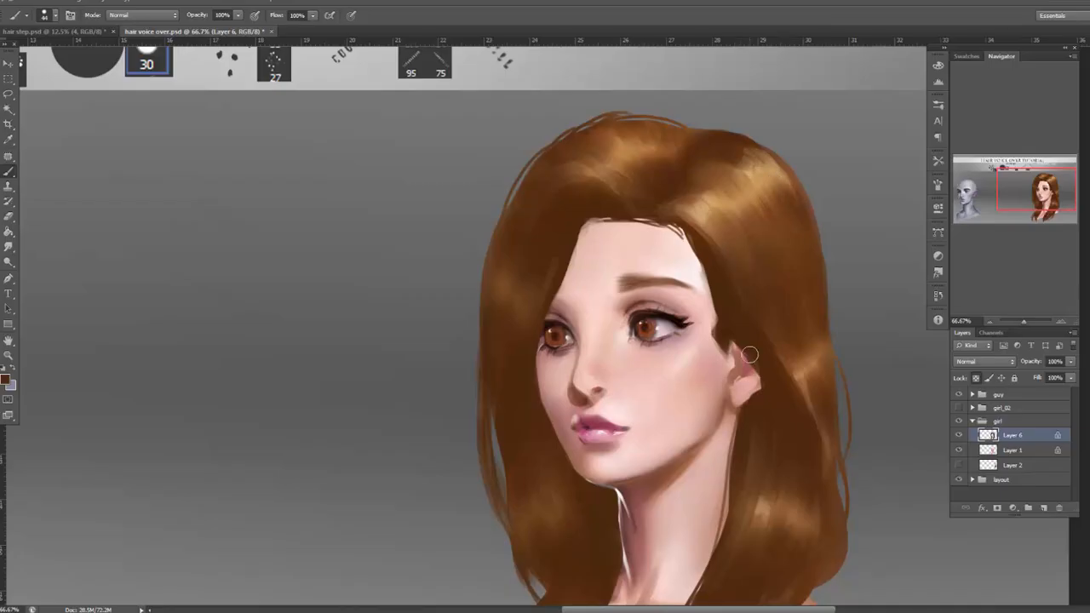
left_click(990, 321)
left_click(990, 321)
left_click(990, 321)
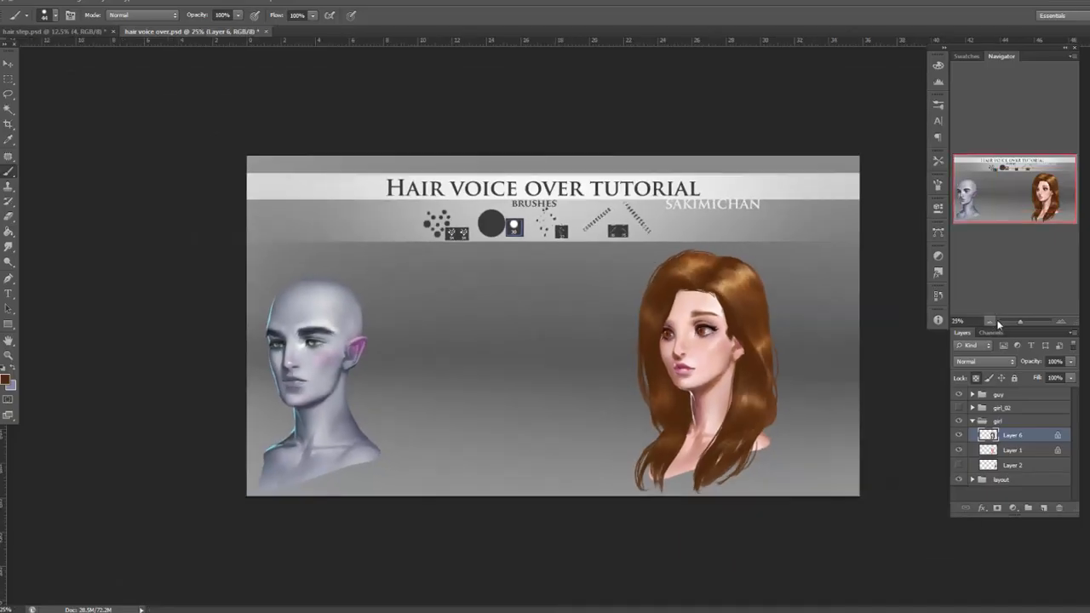
left_click(1060, 321)
left_click(1061, 321)
Copy the girl group into hair step.psd as the next stage and dock the painting's window again.
left_click_drag(915, 400, 781, 366)
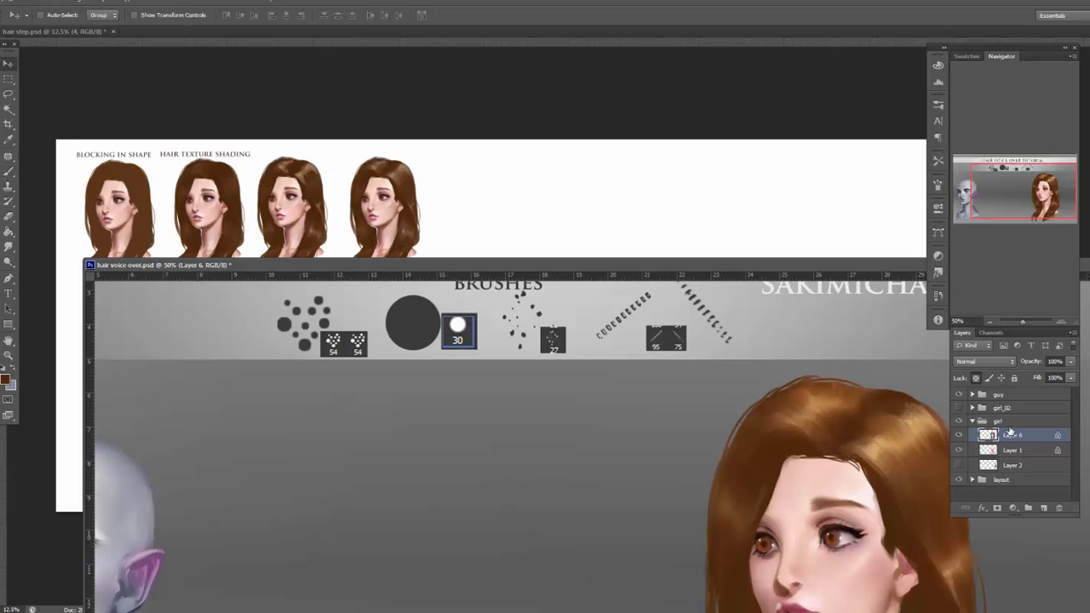
left_click_drag(1010, 432, 521, 179)
left_click_drag(424, 264, 411, 34)
Check the hair by hiding and showing Layer 6, and add a new layer above it.
scroll(923, 372, "up", 2)
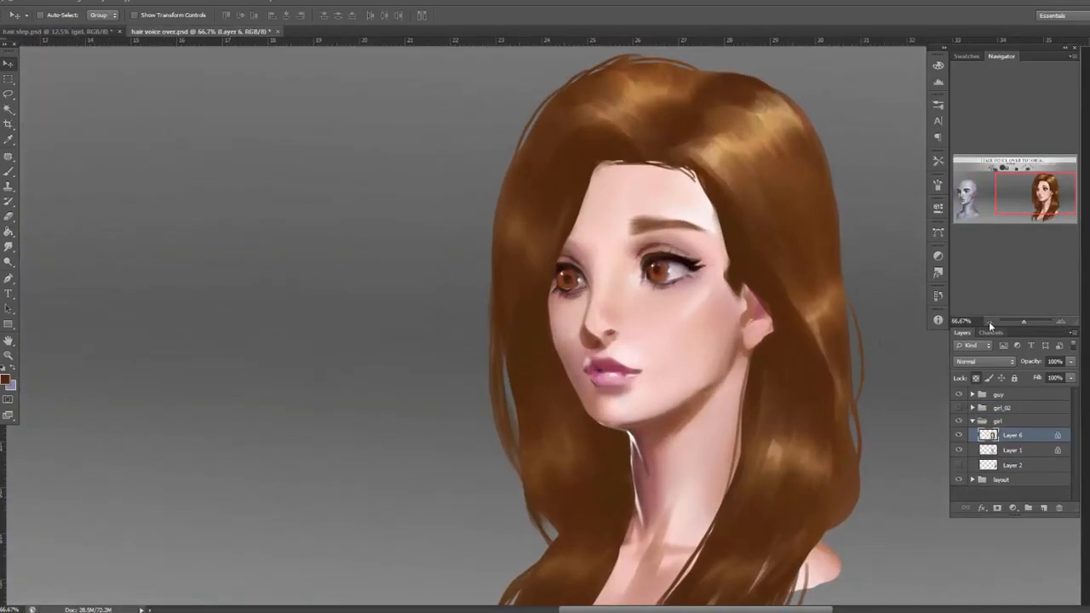
left_click(988, 321)
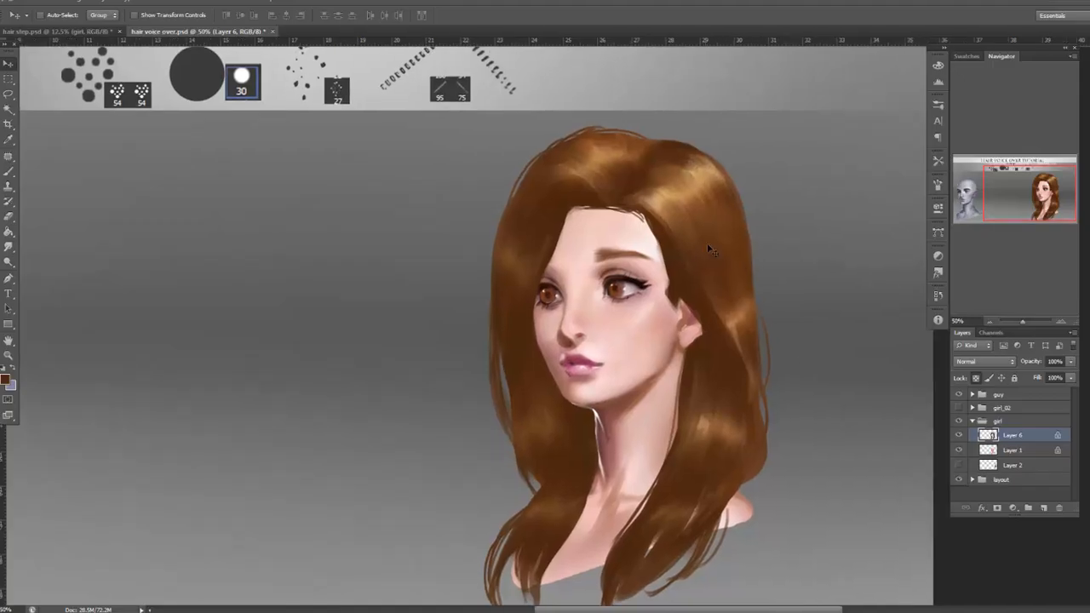
left_click(1062, 322)
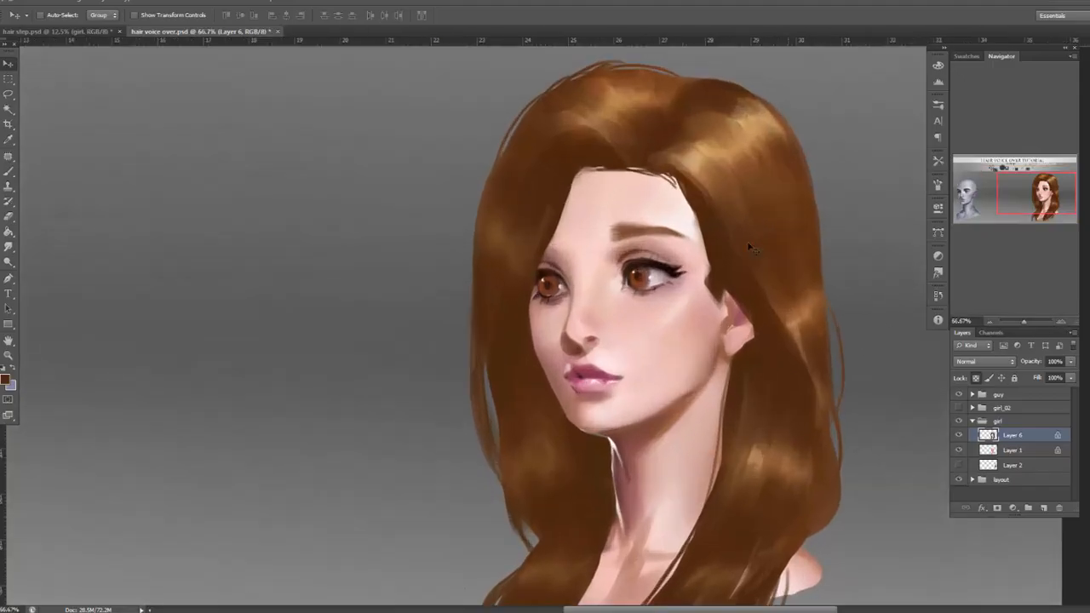
left_click_drag(791, 341, 763, 372)
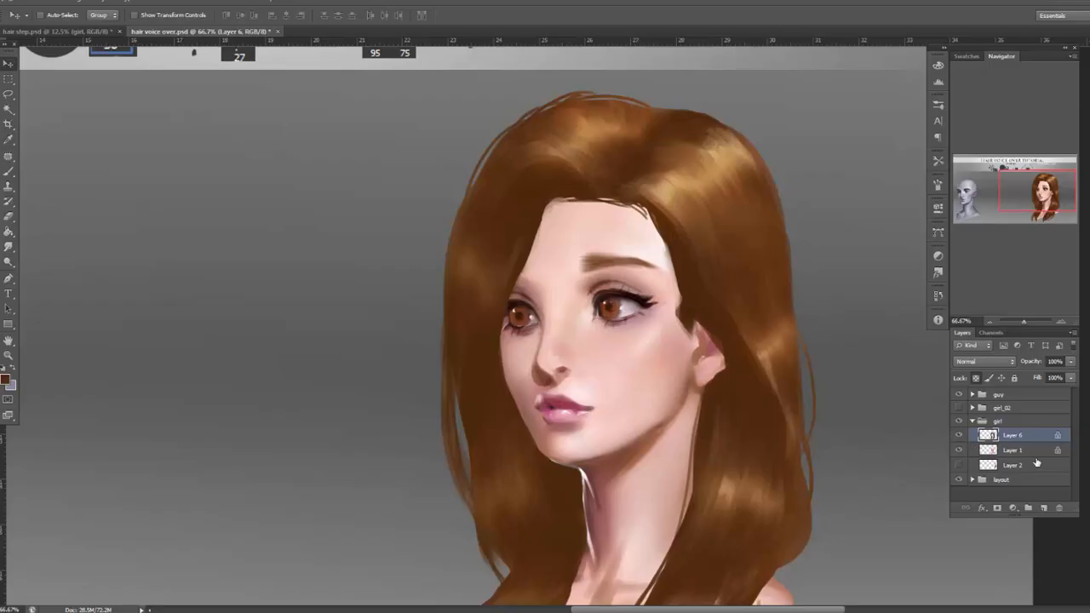
left_click(959, 436)
left_click(959, 435)
left_click(1044, 507)
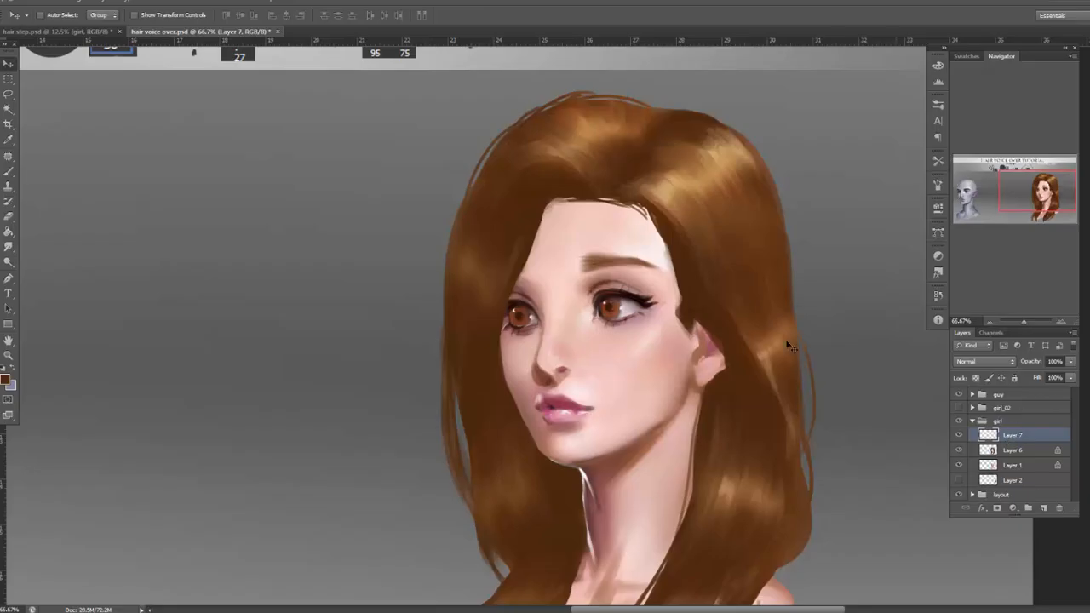
Reduce the brush to 34 px and paint a long brown strand from the parting down past the ear on the new layer.
key("b")
right_click(726, 204)
left_click_drag(759, 231, 755, 231)
left_click(692, 195)
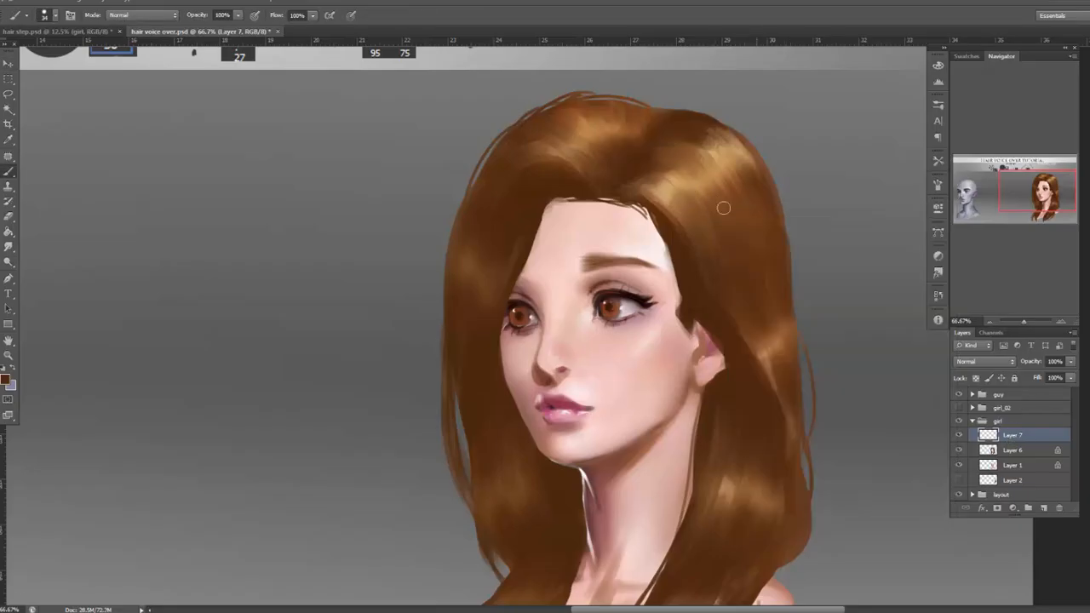
left_click_drag(768, 323, 785, 341)
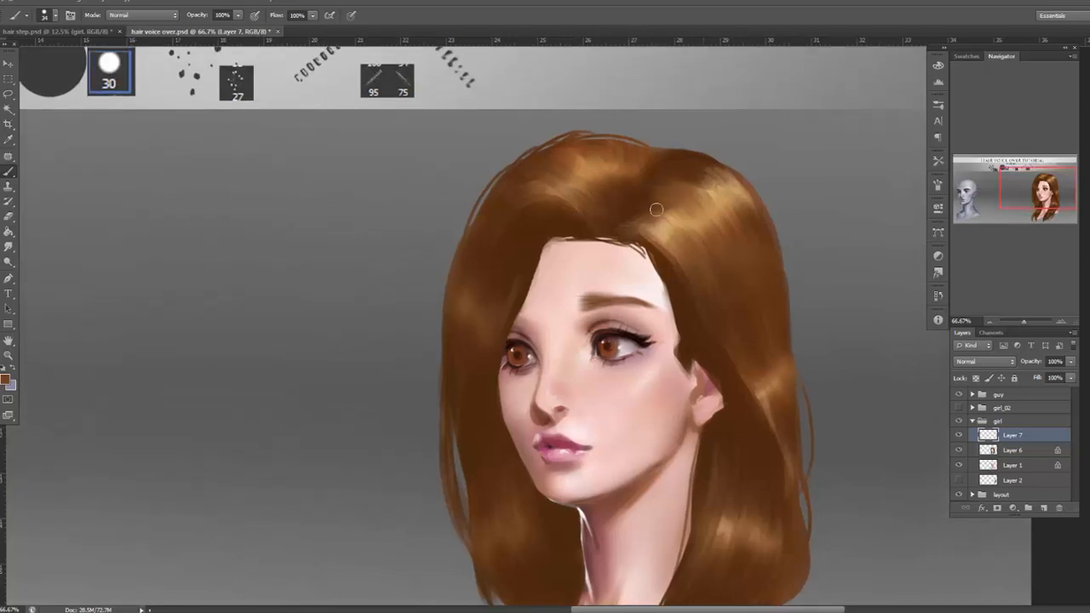
key("ctrl+z")
mouse_move(671, 203)
left_mouse_down()
mouse_move(697, 233)
mouse_move(698, 207)
mouse_move(725, 327)
mouse_move(709, 277)
mouse_move(749, 428)
left_mouse_up()
Reduce the brush to 15 px and paint fine light golden strands through the crown highlight above the ear.
left_click(717, 190, "alt")
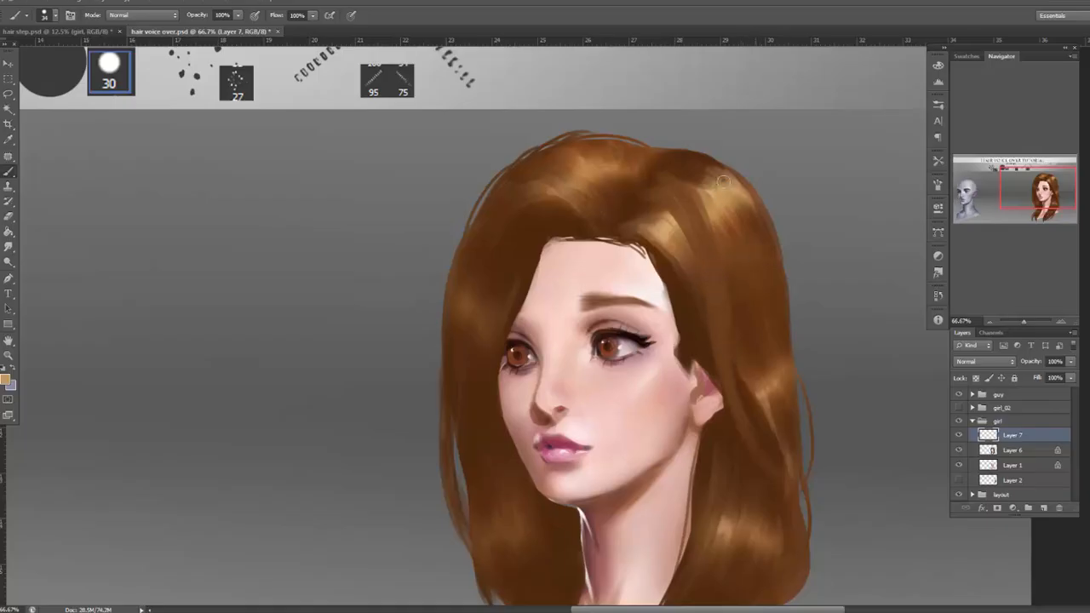
right_click(718, 190)
mouse_move(688, 213)
left_mouse_down()
mouse_move(716, 262)
mouse_move(686, 220)
mouse_move(704, 277)
left_mouse_up()
left_click_drag(701, 238, 716, 285)
mouse_move(683, 212)
left_mouse_down()
mouse_move(693, 230)
mouse_move(703, 224)
mouse_move(720, 285)
mouse_move(723, 376)
left_mouse_up()
Paint fine strands curving behind and below the ear with browns sampled from the hair.
left_click(684, 162, "alt")
left_click(728, 316, "alt")
left_click_drag(746, 436, 788, 488)
left_click(767, 441, "alt")
left_click(762, 389, "alt")
left_click_drag(739, 408, 756, 452)
left_click(730, 391, "alt")
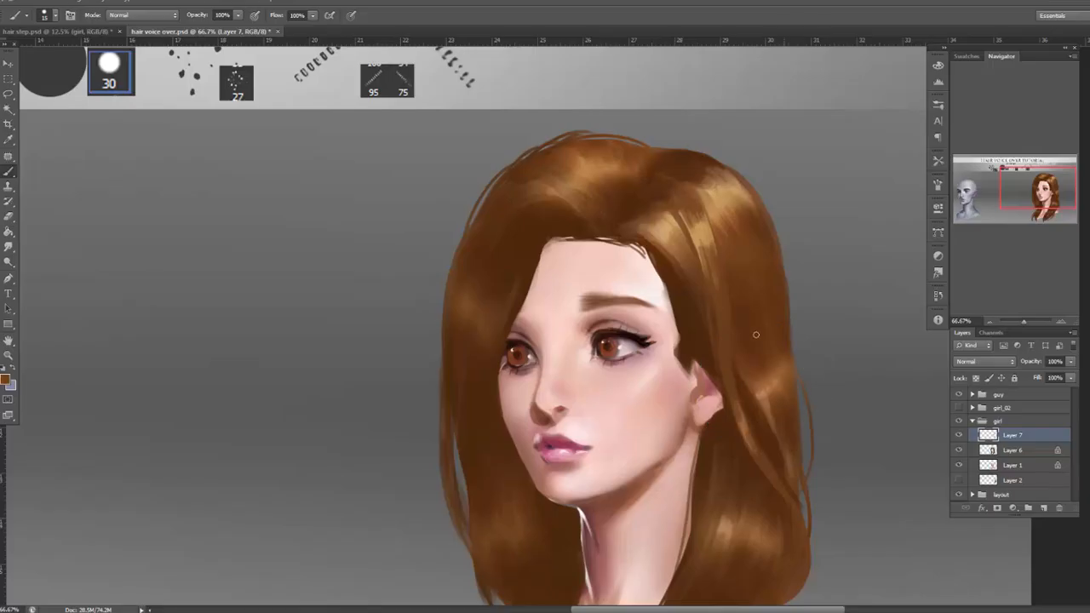
Extend the outer edge of the hair near the shoulder with curved loose strands in sampled browns.
scroll(793, 468, "down", 3)
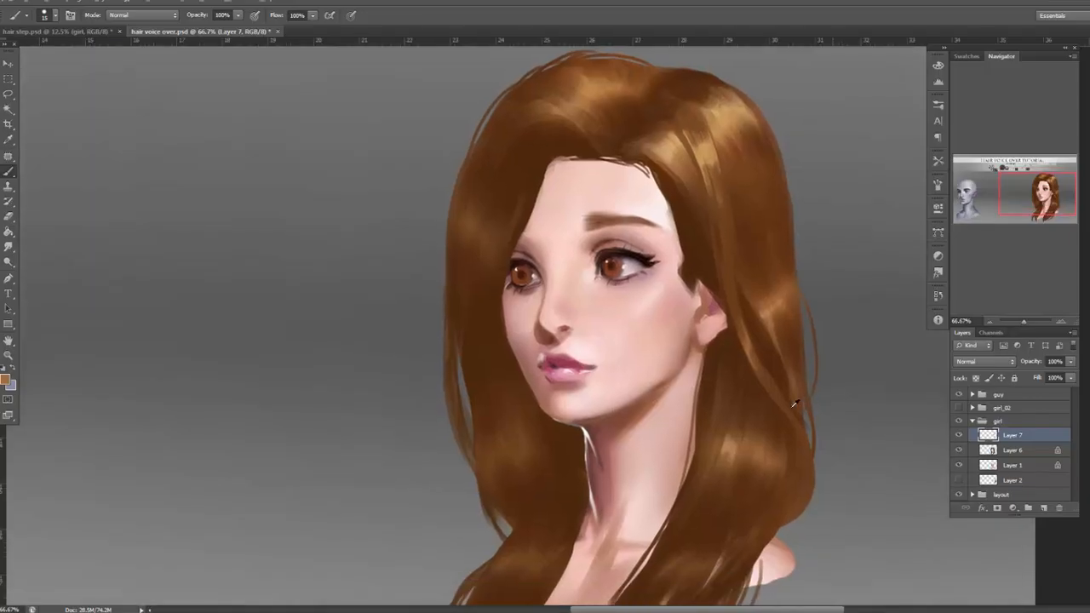
left_click_drag(819, 453, 805, 511)
mouse_move(822, 430)
left_mouse_down()
mouse_move(807, 515)
mouse_move(789, 521)
left_mouse_up()
left_click(756, 453, "alt")
left_click_drag(806, 441, 814, 504)
left_click(799, 430, "alt")
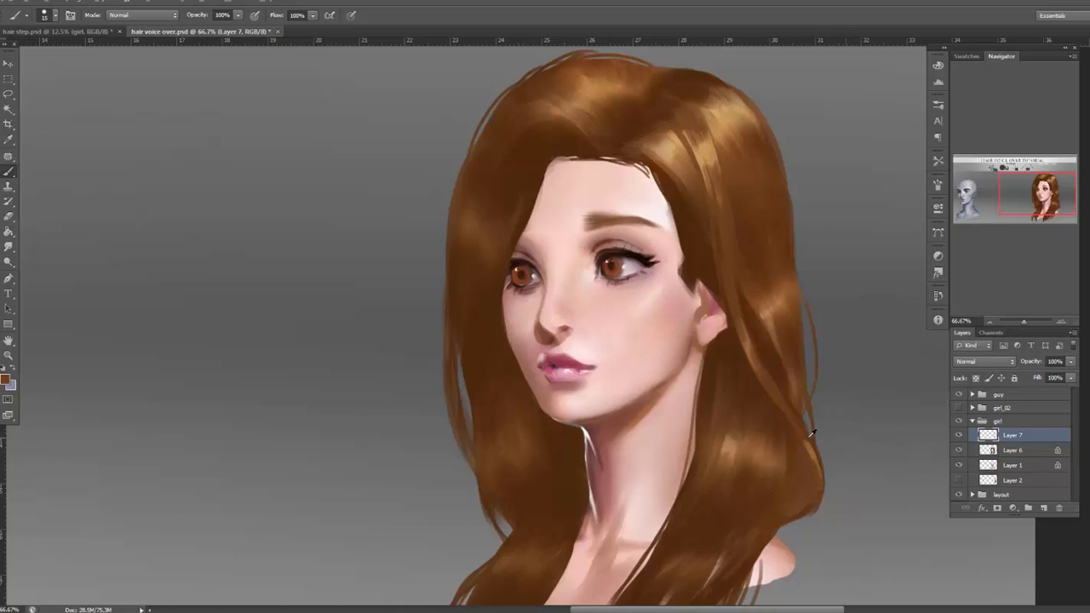
Blend the light crown strand into the surrounding hair with sampled browns, setting the brush to 27 px.
left_click(729, 271, "alt")
left_click(730, 120, "alt")
mouse_move(696, 172)
left_mouse_down()
mouse_move(681, 119)
mouse_move(703, 125)
mouse_move(703, 180)
mouse_move(720, 213)
left_mouse_up()
left_click(690, 117, "alt")
right_click(752, 145)
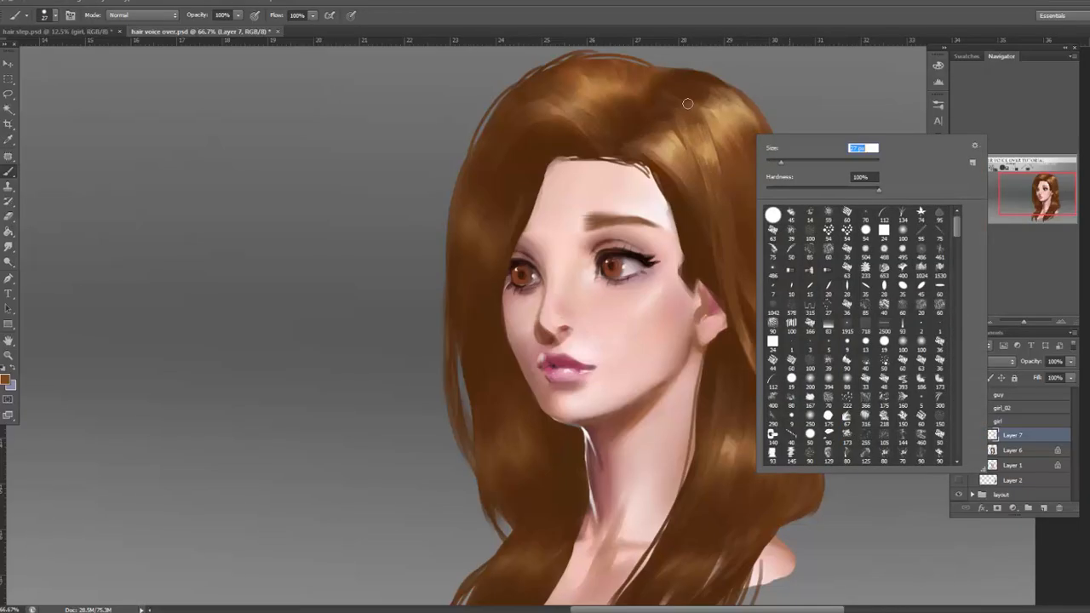
left_click(660, 108)
left_click(671, 100, "alt")
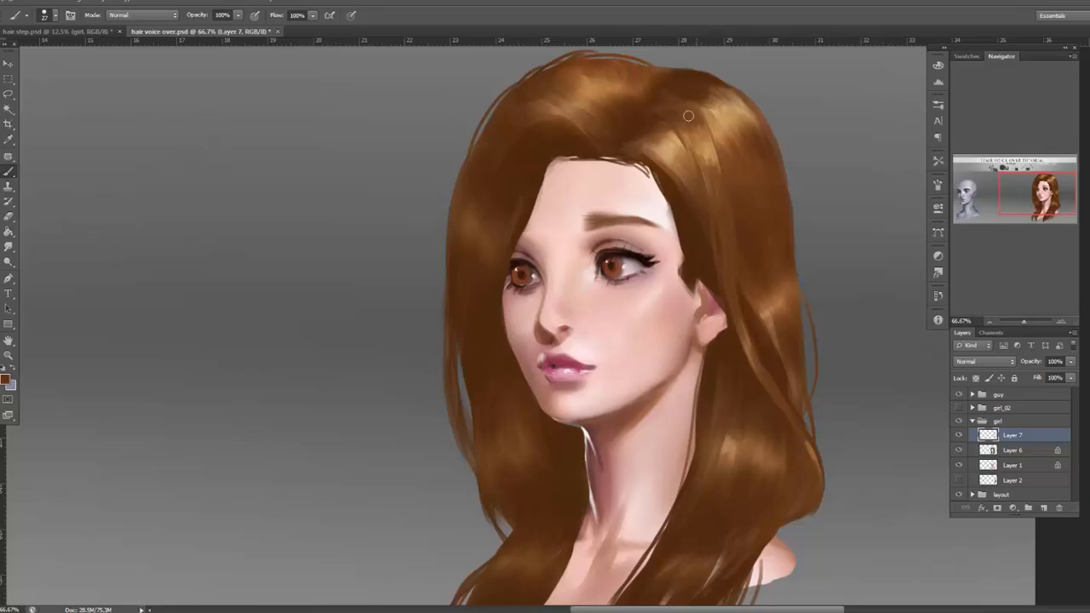
Reduce the brush to 17 px and paint brown strands from the hairline down the temple.
right_click(715, 164)
left_click_drag(669, 169, 695, 253)
left_click_drag(681, 212, 702, 264)
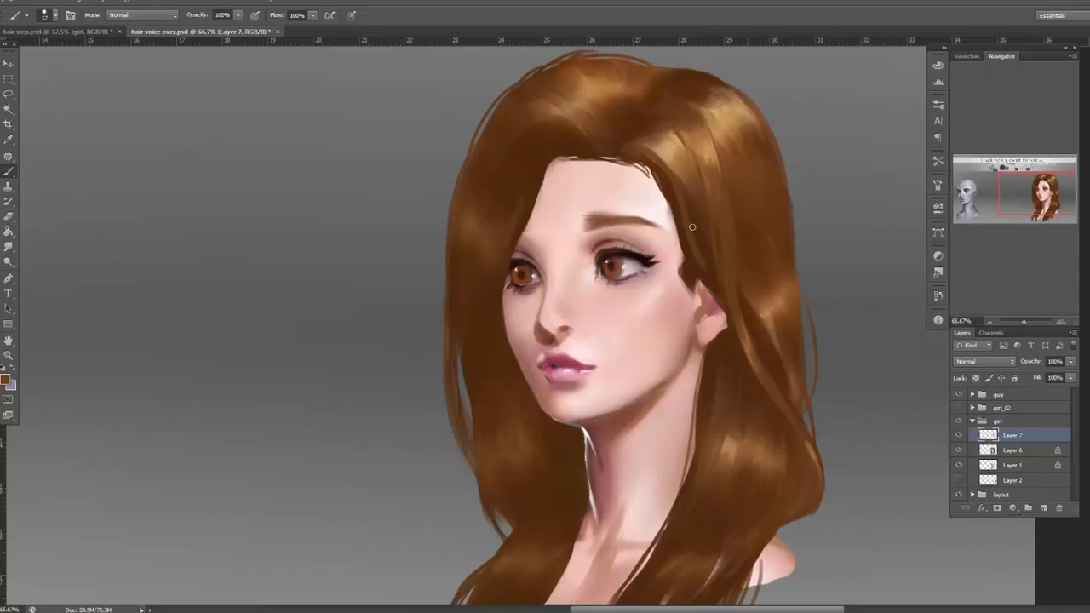
Reduce the brush to 12 px and paint thin light-brown strands along the hairline and in front of the ear.
right_click(721, 169)
left_click(732, 291)
left_click(678, 166, "alt")
left_click_drag(657, 158, 679, 194)
left_click_drag(696, 249, 715, 278)
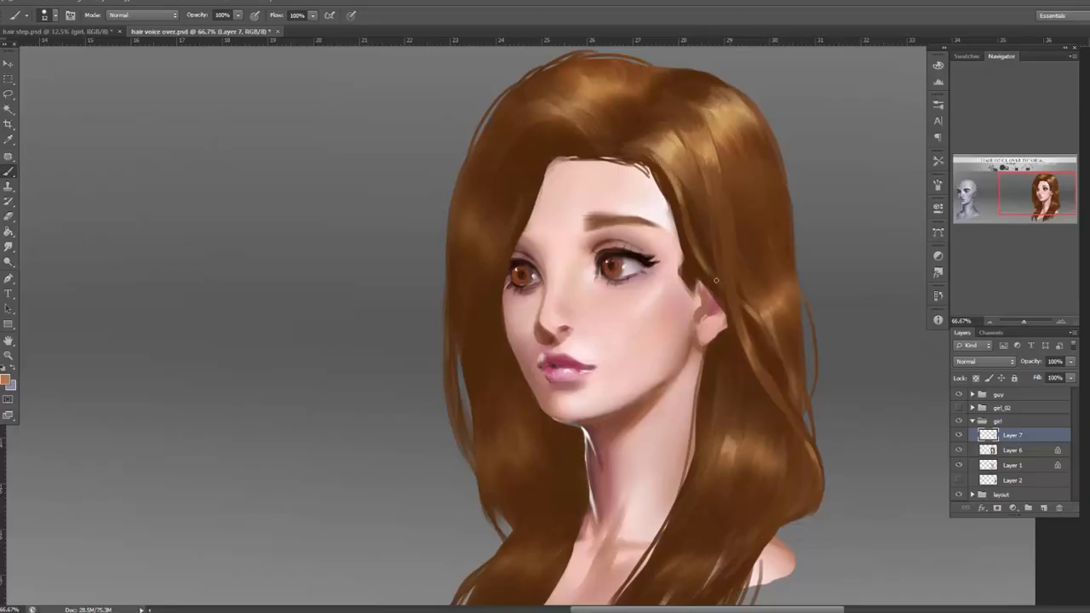
Set the brush to 29 px and paint curved strands across the crown highlight above the forehead in sampled browns.
right_click(722, 208)
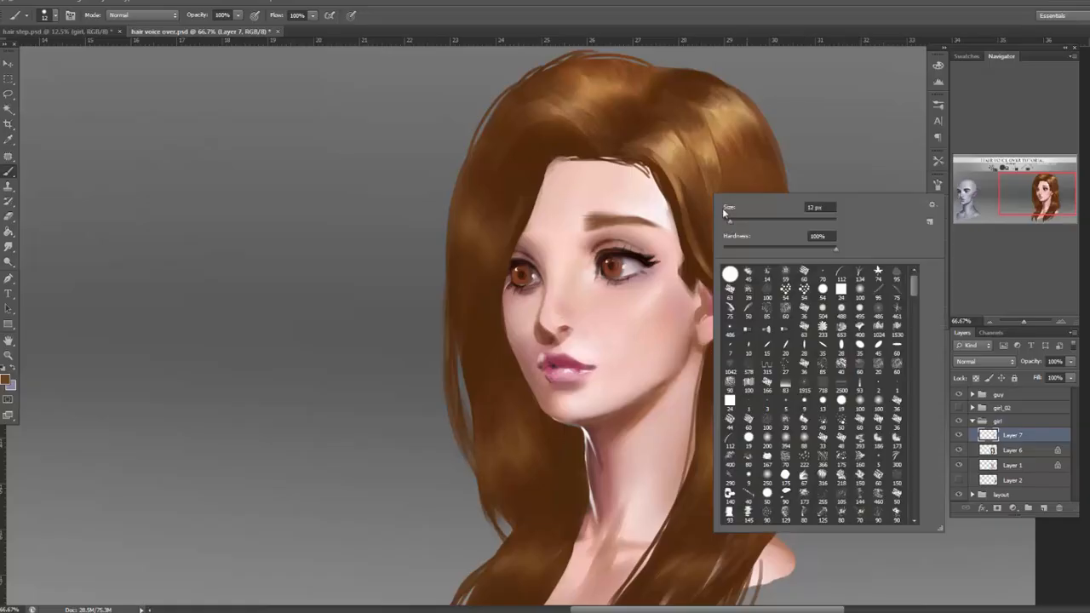
left_click(569, 111, "alt")
right_click(609, 117)
mouse_move(621, 143)
left_mouse_down()
mouse_move(631, 147)
mouse_move(545, 108)
mouse_move(549, 128)
left_mouse_up()
left_click(615, 103)
left_click(593, 88, "alt")
mouse_move(575, 109)
left_mouse_down()
mouse_move(505, 139)
mouse_move(563, 112)
mouse_move(529, 115)
left_mouse_up()
left_click(558, 86, "alt")
left_click(581, 71, "alt")
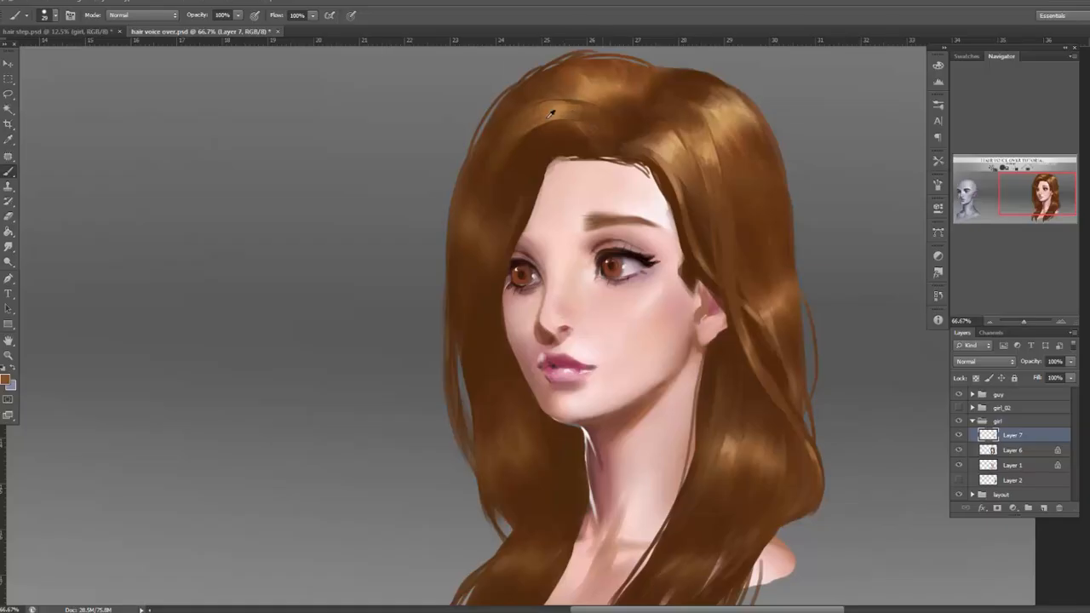
Reduce the brush to 17 px and paint strands from the crown highlight down the far side of the hair.
right_click(607, 75)
left_click(629, 109)
left_click(599, 126)
left_click(552, 115, "alt")
mouse_move(500, 165)
left_mouse_down()
mouse_move(571, 127)
mouse_move(521, 147)
mouse_move(534, 139)
mouse_move(465, 237)
left_mouse_up()
left_click(517, 130, "alt")
left_click(516, 176, "alt")
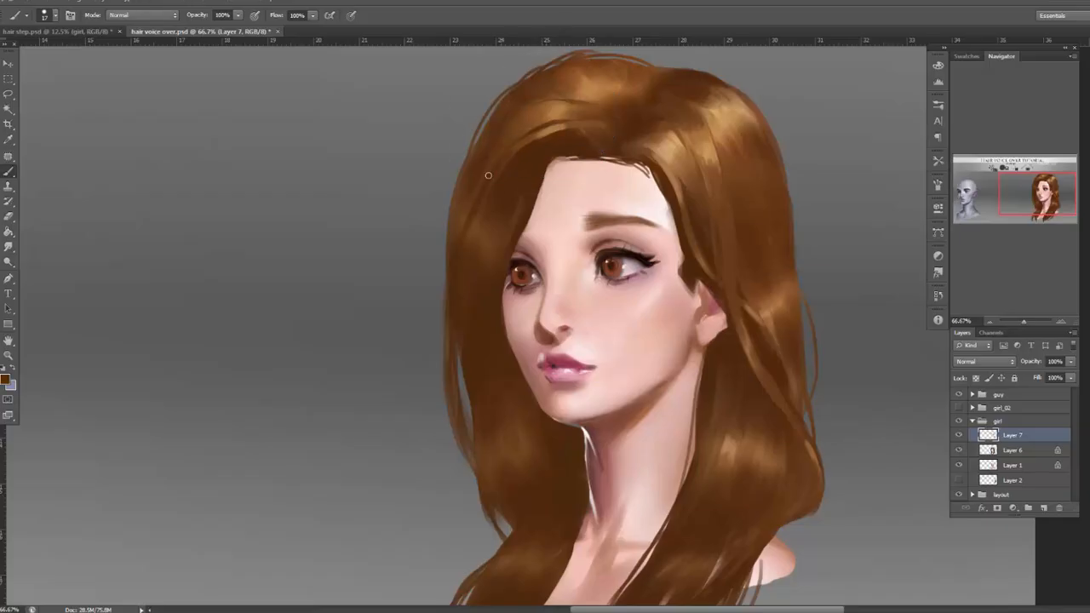
Paint long strands from the temple down the far outer side of the hair in sampled browns.
left_click_drag(509, 150, 463, 284)
left_click_drag(480, 211, 460, 298)
left_click(485, 232, "alt")
left_click_drag(465, 242, 459, 319)
left_click(484, 229, "alt")
left_click_drag(471, 221, 463, 308)
Refine the short strands above the forehead and the far-side hair beside the face, reducing the brush to 10 px.
right_click(574, 182)
left_click(542, 132)
left_click(558, 124, "alt")
left_click_drag(536, 140, 512, 156)
left_click(523, 143, "alt")
left_click(460, 288, "alt")
left_click(480, 310)
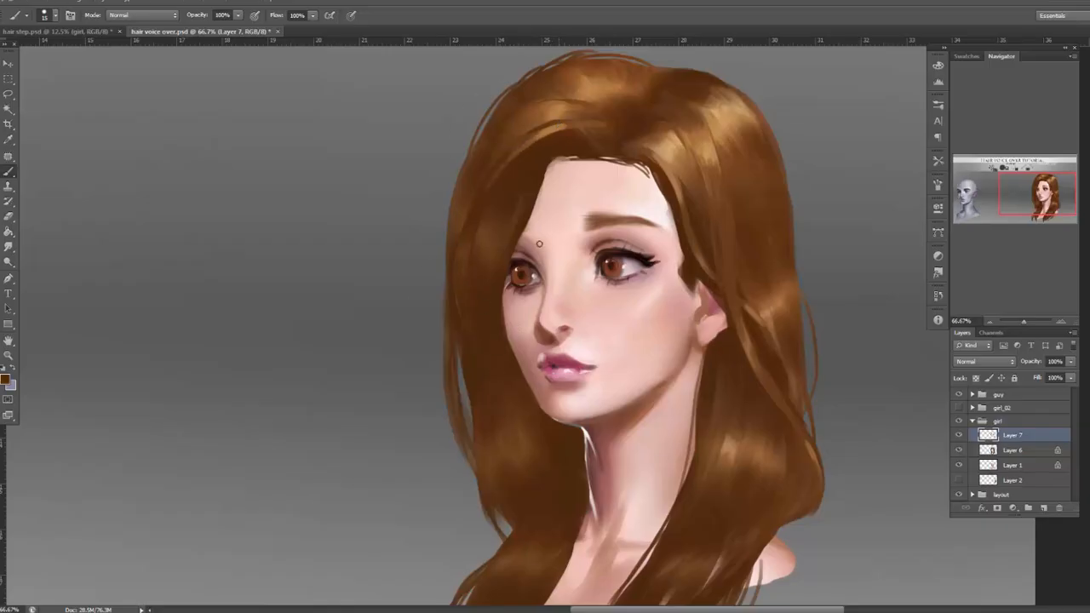
right_click(559, 205)
left_click(578, 260)
left_click(472, 282, "alt")
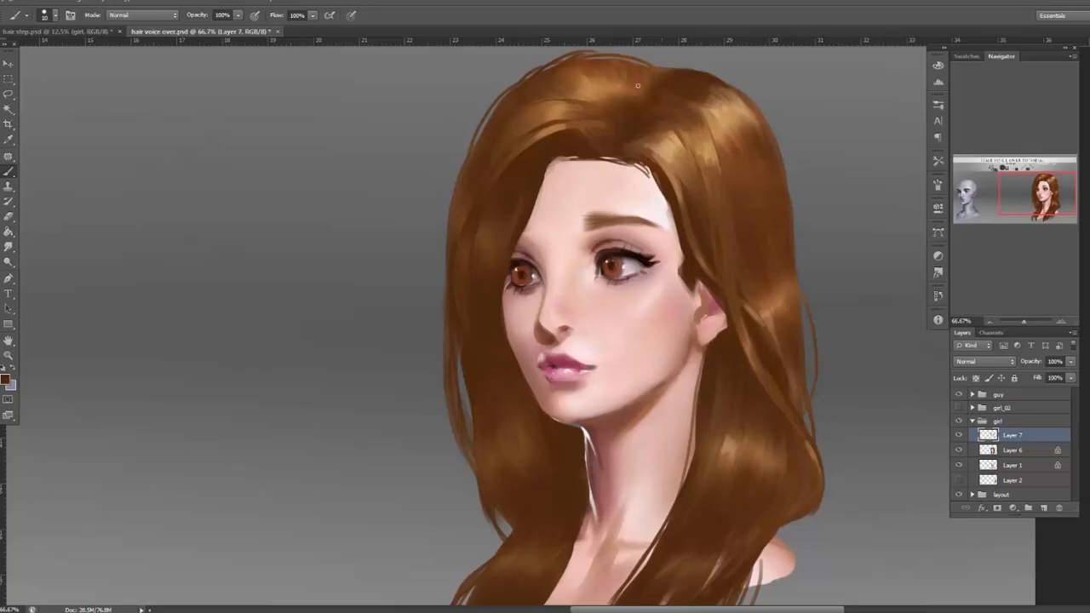
Examine the hair painting at whole-canvas view.
left_click(586, 148, "alt")
left_click(989, 321)
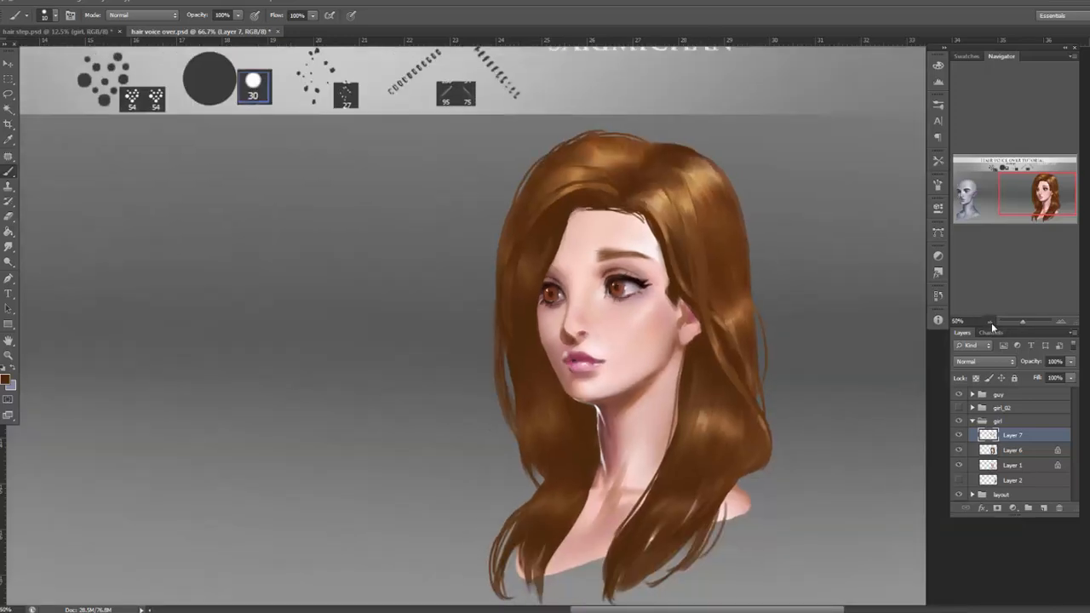
left_click(989, 321)
left_click(989, 321)
left_click(989, 321)
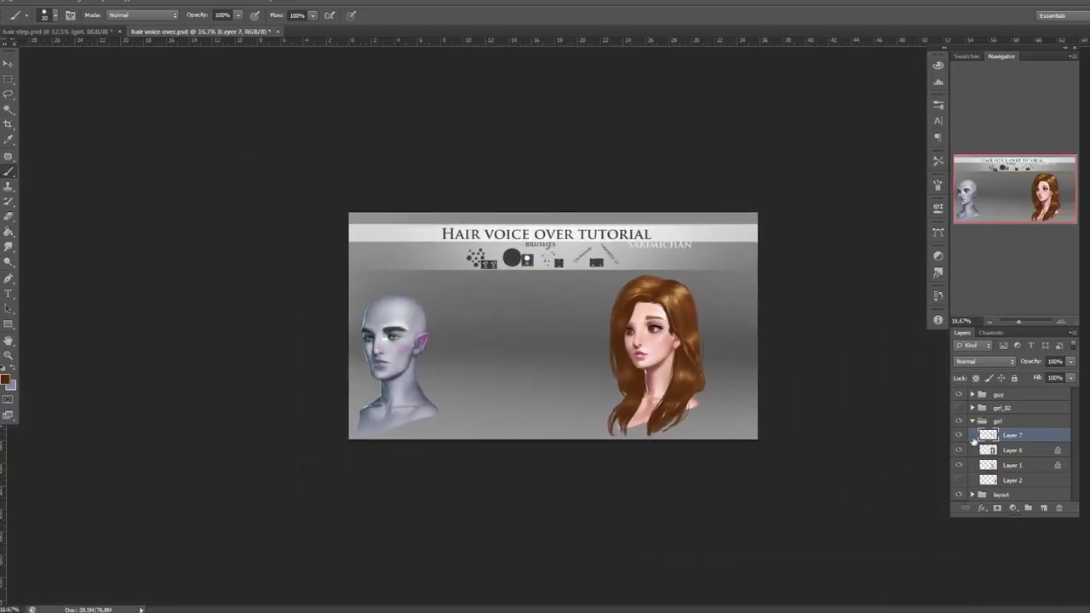
left_click(1062, 322)
left_click(1062, 321)
left_click(1062, 322)
left_click(1061, 322)
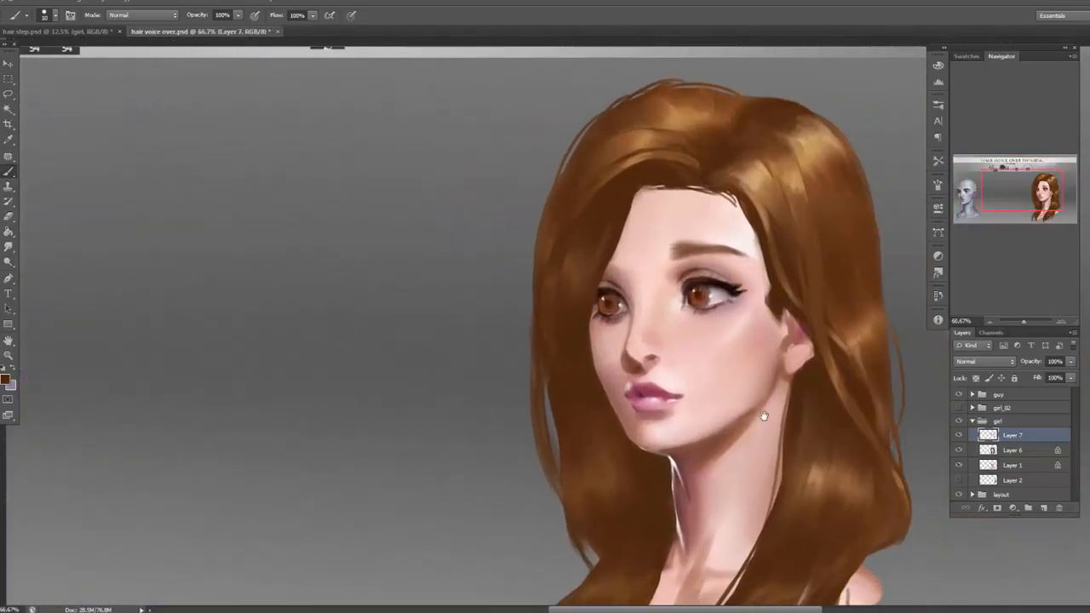
Paint thin light and dark strands from the parting down past the forehead on the far side of the face.
left_click_drag(764, 416, 757, 414)
left_click(657, 139, "alt")
left_click(606, 170, "alt")
mouse_move(659, 163)
left_mouse_down()
mouse_move(629, 167)
mouse_move(587, 208)
left_mouse_up()
left_click(634, 151, "alt")
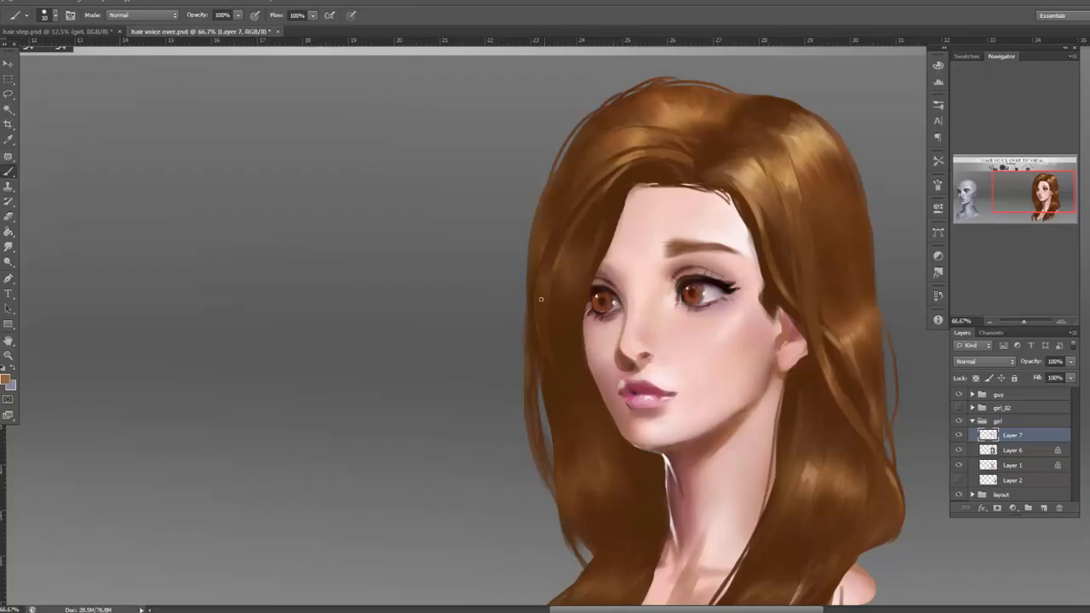
left_click(614, 175, "alt")
left_click_drag(600, 194, 589, 252)
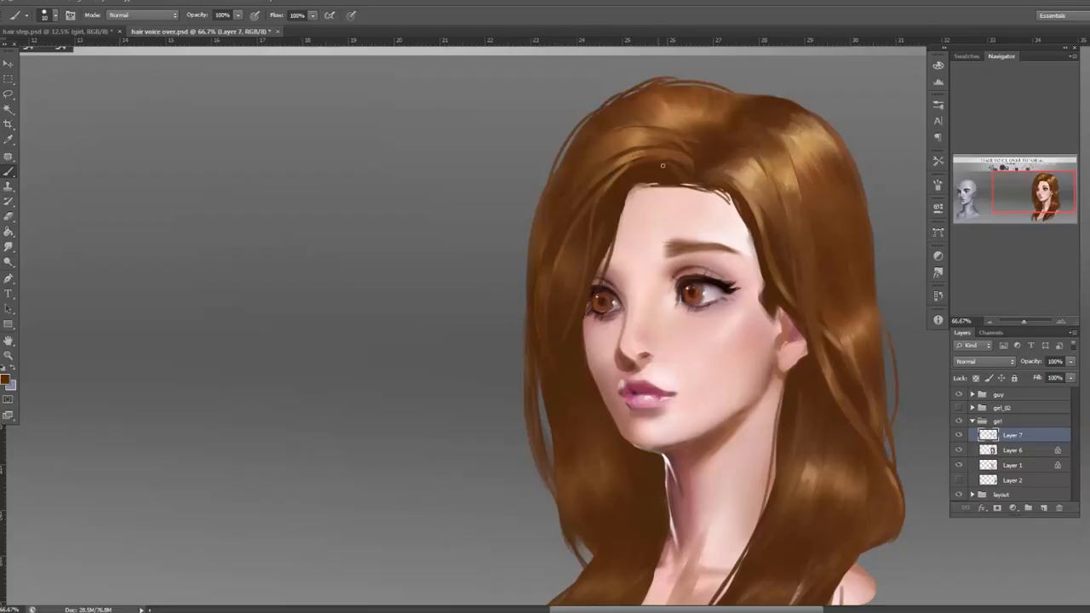
left_click_drag(627, 194, 595, 281)
left_click_drag(615, 235, 593, 284)
left_click_drag(631, 191, 617, 239)
Reduce the brush to 7 px and paint fine dark strands along the hairline on both sides of the face.
right_click(652, 162)
left_click(638, 184)
mouse_move(674, 195)
left_mouse_down()
mouse_move(624, 217)
mouse_move(611, 263)
left_mouse_up()
left_click_drag(628, 203, 599, 283)
left_click_drag(622, 237, 600, 285)
left_click_drag(735, 197, 758, 286)
left_click_drag(746, 225, 763, 294)
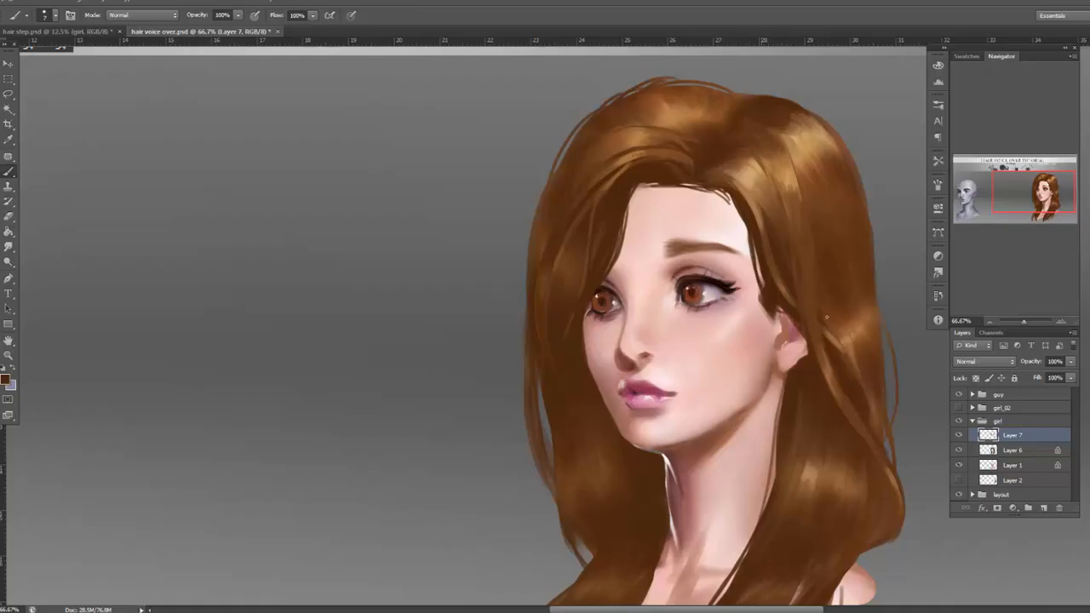
Set the brush to 41 px and paint broad lighter and darker strands into the far-side hair below the jaw.
left_click_drag(781, 342, 787, 258)
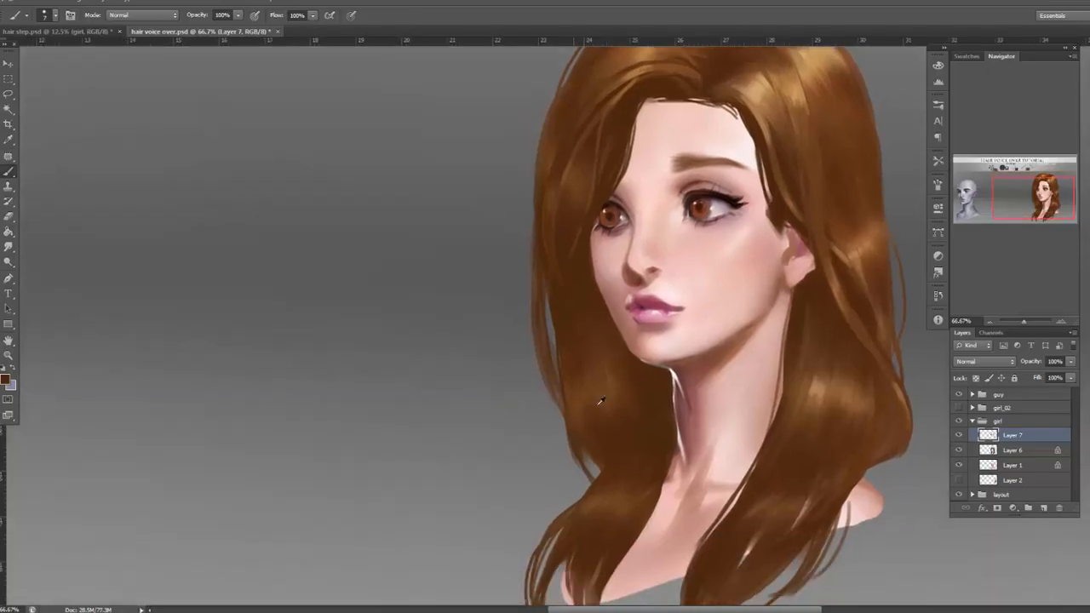
left_click(599, 402, "alt")
right_click(667, 244)
left_click(690, 291)
mouse_move(607, 358)
left_mouse_down()
mouse_move(611, 436)
mouse_move(649, 470)
left_mouse_up()
left_click(659, 401, "alt")
mouse_move(609, 334)
left_mouse_down()
mouse_move(601, 397)
mouse_move(614, 436)
mouse_move(634, 449)
left_mouse_up()
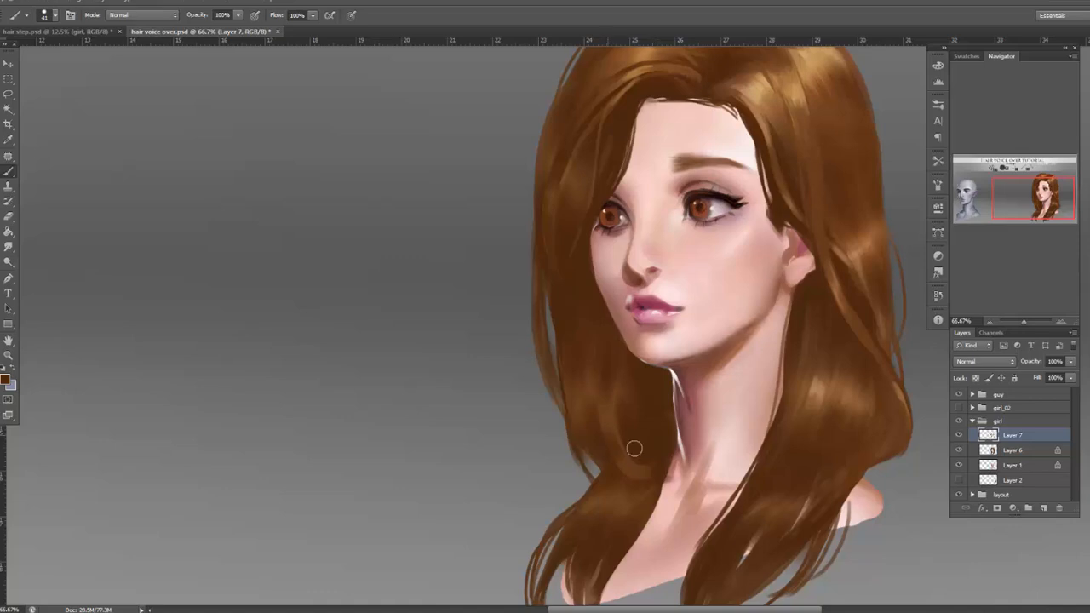
Reduce the brush size and break up the far-side highlight below the jaw with thinner brown strands.
right_click(675, 307)
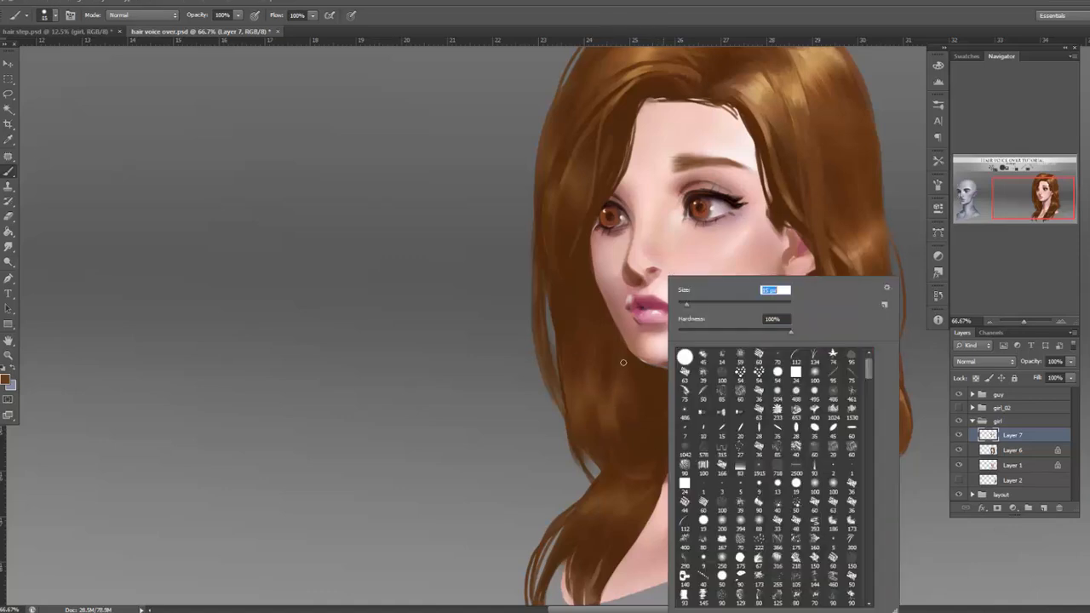
left_click_drag(623, 362, 628, 445)
left_click_drag(622, 406, 622, 451)
left_click(655, 390, "alt")
mouse_move(618, 364)
left_mouse_down()
mouse_move(619, 400)
mouse_move(627, 396)
left_mouse_up()
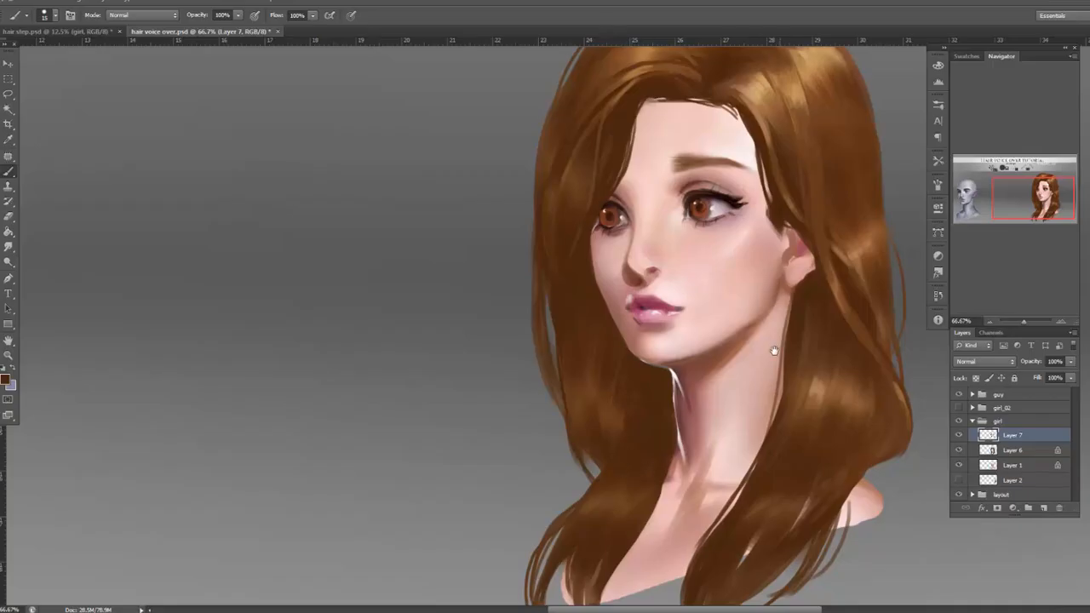
Blend the far-side highlight with sampled browns and fill the lock's inner edge along the neck.
left_click_drag(773, 351, 758, 282)
left_click(610, 383, "alt")
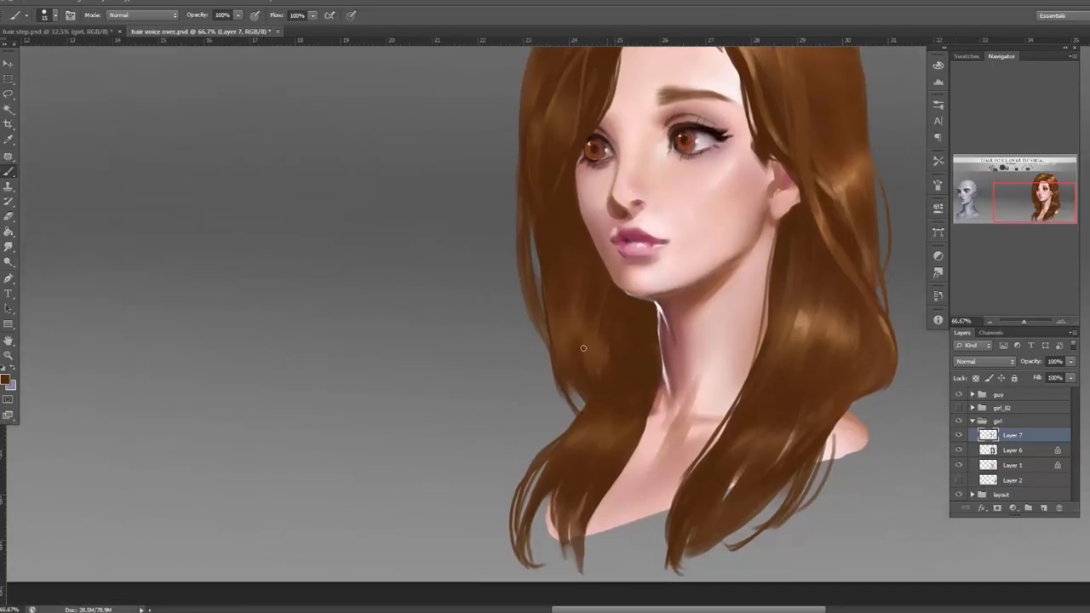
left_click(596, 371, "alt")
left_click(605, 351, "alt")
right_click(673, 254)
left_click(605, 373)
left_click_drag(643, 421, 631, 459)
Set the brush to 16 px and paint dark strands down the lock lying over the far shoulder.
right_click(684, 287)
left_click(595, 490)
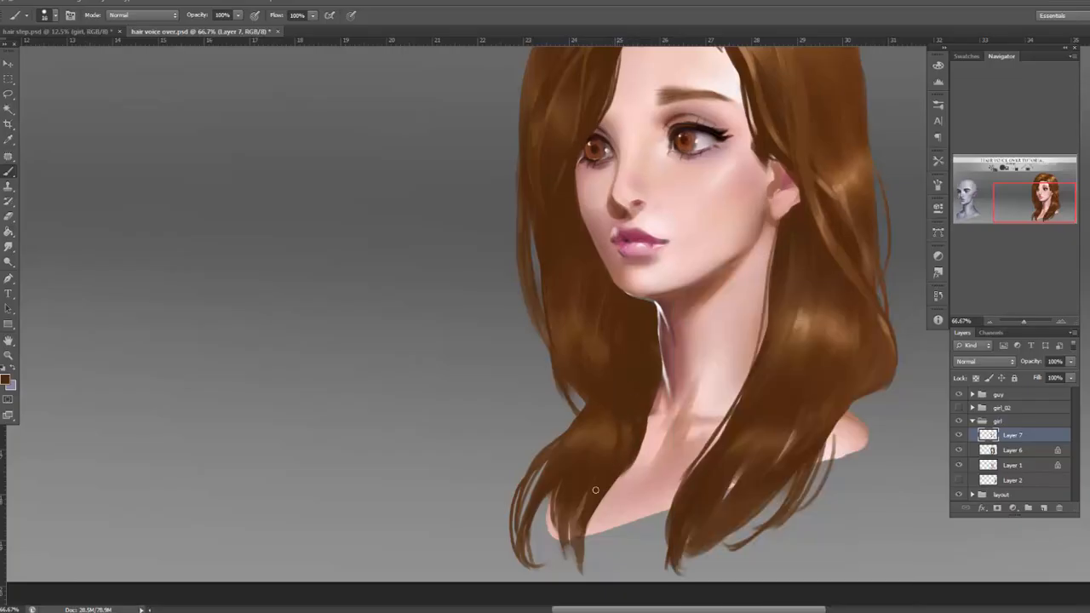
left_click_drag(613, 428, 576, 500)
Paint dark strands down the near-side lock beside the neck, enlarging the brush to 63 px for the broad shadow.
right_click(879, 302)
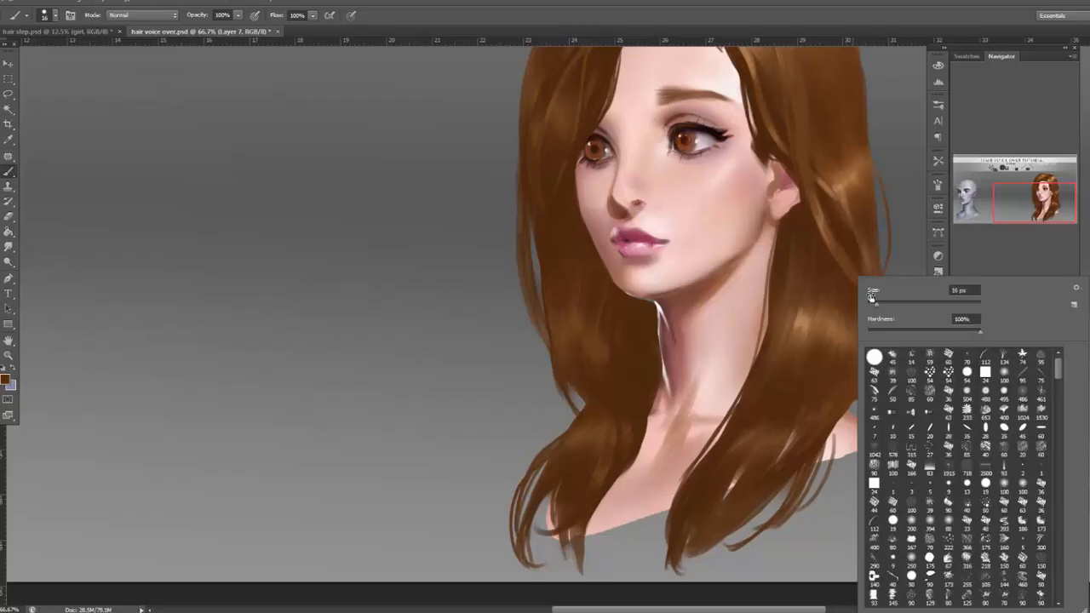
left_click_drag(801, 295, 788, 350)
right_click(866, 291)
left_click(811, 251)
left_click_drag(811, 251, 811, 346)
right_click(872, 271)
left_click_drag(809, 260, 786, 423)
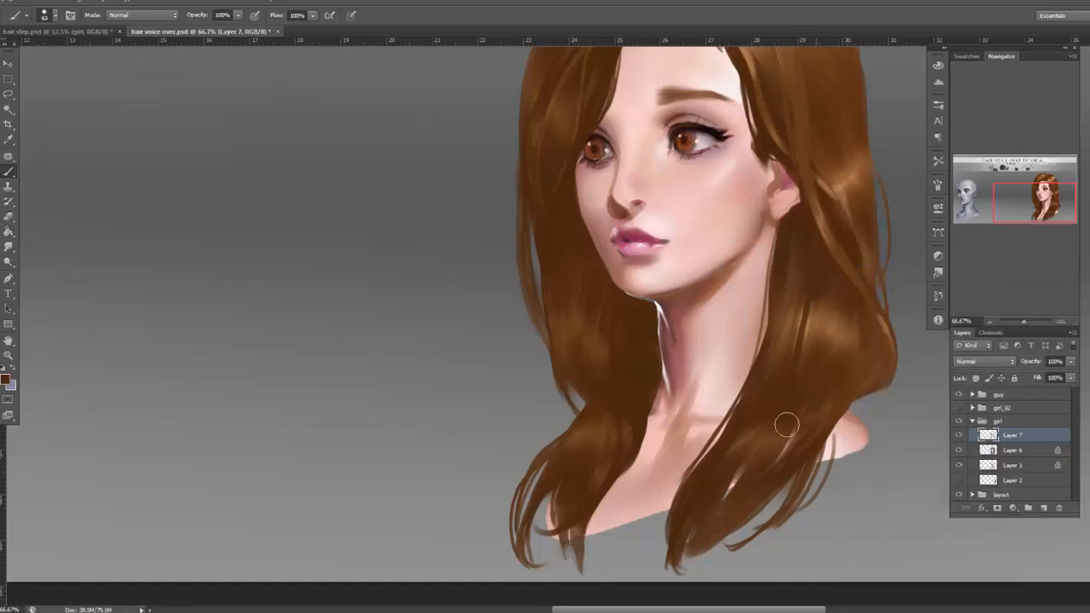
Divide the near-side lock's highlight into separate strands with sampled light and dark browns.
left_click(827, 315, "alt")
left_click_drag(804, 333, 798, 388)
left_click_drag(805, 317, 808, 383)
right_click(863, 251)
left_click(877, 304)
mouse_move(805, 299)
left_mouse_down()
mouse_move(792, 390)
mouse_move(806, 432)
left_mouse_up()
left_click(816, 296, "alt")
mouse_move(801, 351)
left_mouse_down()
mouse_move(817, 447)
mouse_move(810, 395)
left_mouse_up()
left_click(811, 346, "alt")
left_click(834, 318, "alt")
mouse_move(798, 326)
left_mouse_down()
mouse_move(796, 366)
mouse_move(807, 367)
left_mouse_up()
Set the brush to 25 px and touch up the upper edge of the near-side lock's highlight.
right_click(838, 253)
left_click(869, 300)
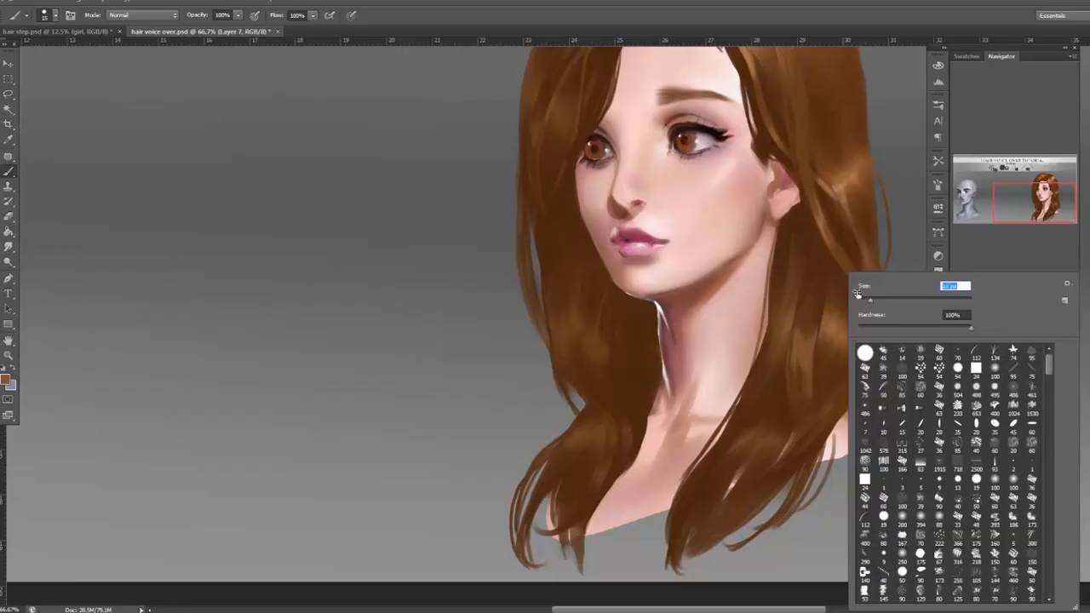
left_click(795, 341)
mouse_move(810, 307)
left_mouse_down()
mouse_move(799, 332)
mouse_move(811, 333)
left_mouse_up()
mouse_move(820, 311)
left_mouse_down()
mouse_move(818, 341)
mouse_move(806, 332)
mouse_move(815, 323)
left_mouse_up()
left_click(817, 288, "alt")
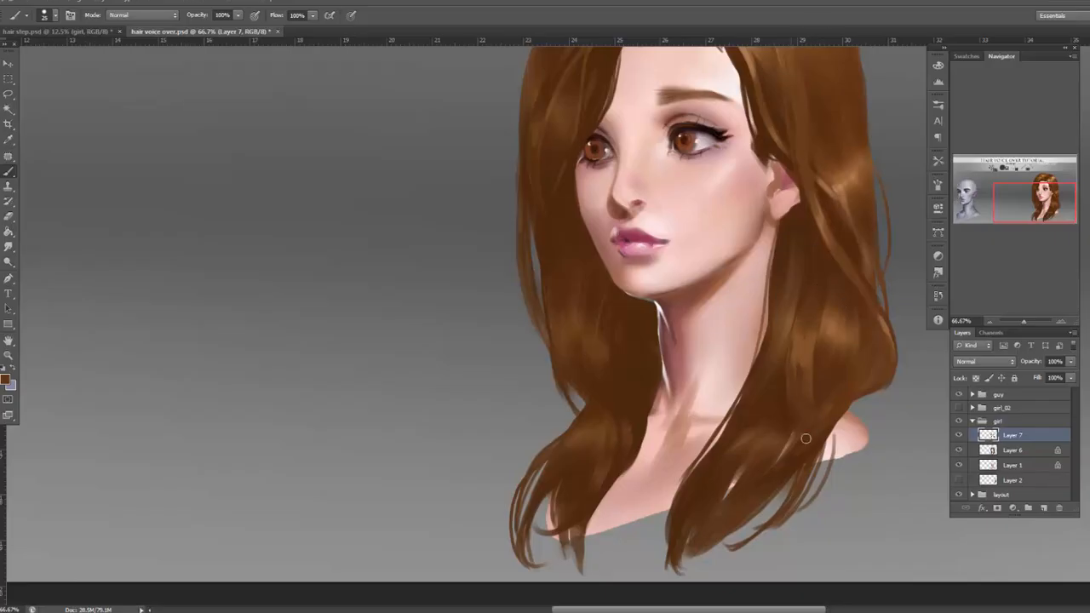
Paint a dark lock curling outward over the near shoulder and taper its tip with a smaller brush.
left_click_drag(796, 384, 821, 472)
mouse_move(810, 411)
left_mouse_down()
mouse_move(842, 471)
mouse_move(857, 477)
mouse_move(859, 464)
left_mouse_up()
right_click(881, 315)
left_click_drag(881, 305, 872, 306)
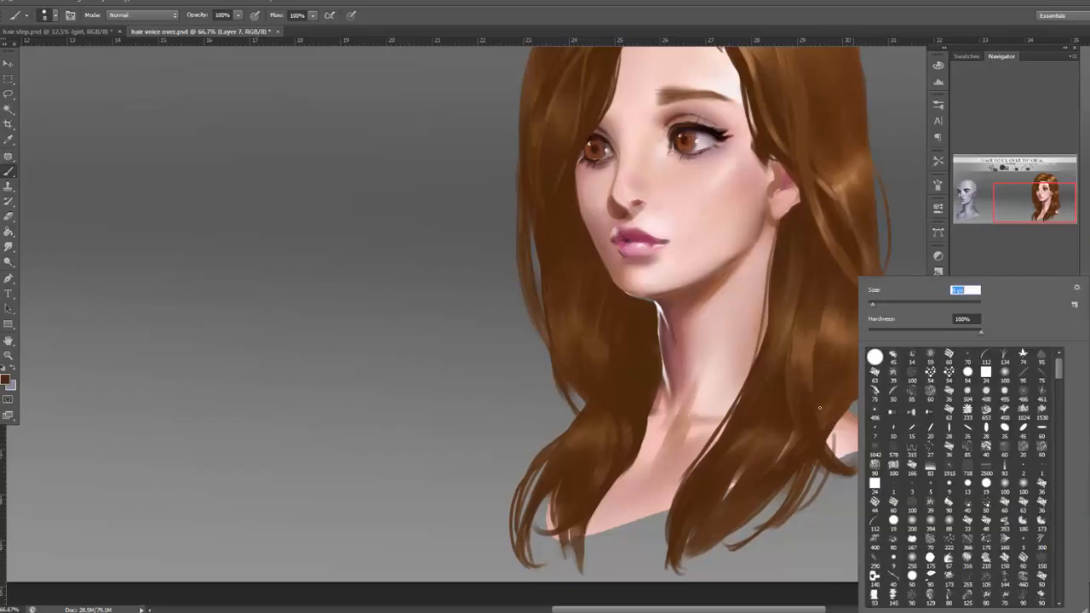
left_click(847, 468)
mouse_move(850, 469)
left_mouse_down()
mouse_move(870, 439)
mouse_move(861, 473)
left_mouse_up()
mouse_move(879, 290)
left_mouse_down()
mouse_move(803, 397)
mouse_move(809, 460)
left_mouse_up()
Add strands to the highlight on the near side of the crown with repeatedly sampled browns.
left_click(989, 321)
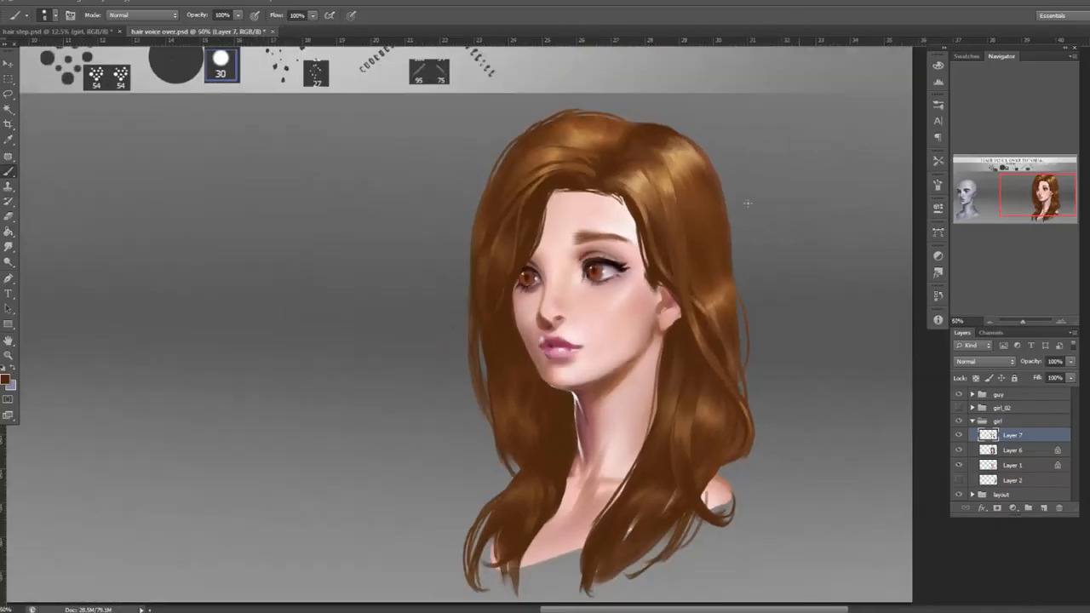
right_click(724, 179)
left_click_drag(770, 211, 773, 211)
left_click(728, 270)
left_click(696, 184, "alt")
left_click(678, 161, "alt")
left_click(696, 208, "alt")
left_click(688, 173, "alt")
left_click(704, 206, "alt")
Paint thin flyaway strands along the near-side outer edge of the hair below ear level, reducing the brush size.
right_click(749, 198)
left_click(773, 238)
left_click(729, 257)
left_click_drag(730, 279, 751, 348)
left_click_drag(738, 298, 758, 354)
right_click(756, 189)
left_click(771, 237)
left_click(732, 288)
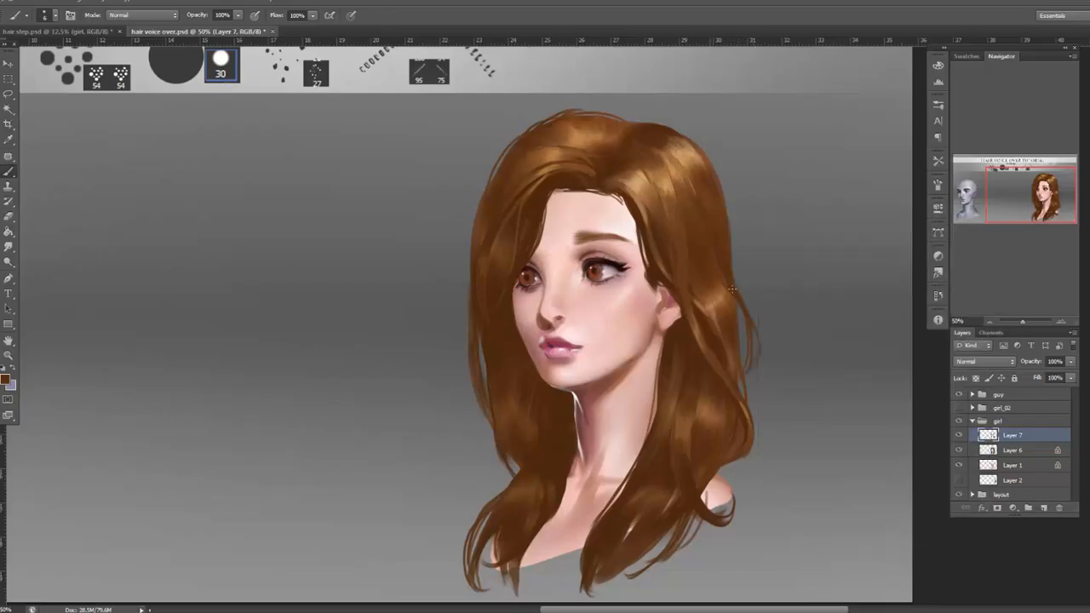
left_click_drag(738, 325, 744, 366)
Undo the first far-side flyaway stroke and paint curved strands flicking outward from the hair's far edge.
left_click_drag(468, 255, 458, 347)
key("ctrl+z")
mouse_move(475, 267)
left_mouse_down()
mouse_move(446, 308)
mouse_move(472, 307)
mouse_move(457, 335)
mouse_move(470, 315)
mouse_move(432, 337)
mouse_move(466, 329)
left_mouse_up()
left_click_drag(464, 369, 468, 332)
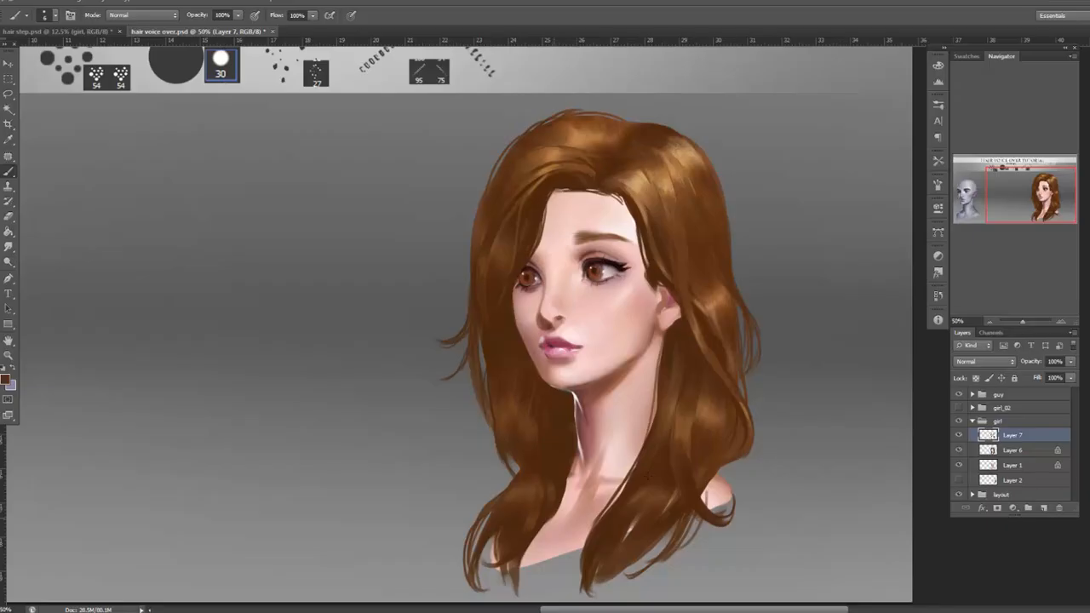
Compare the whole painting with and without the strands on Layer 7.
left_click(989, 322)
left_click(989, 322)
left_click(989, 322)
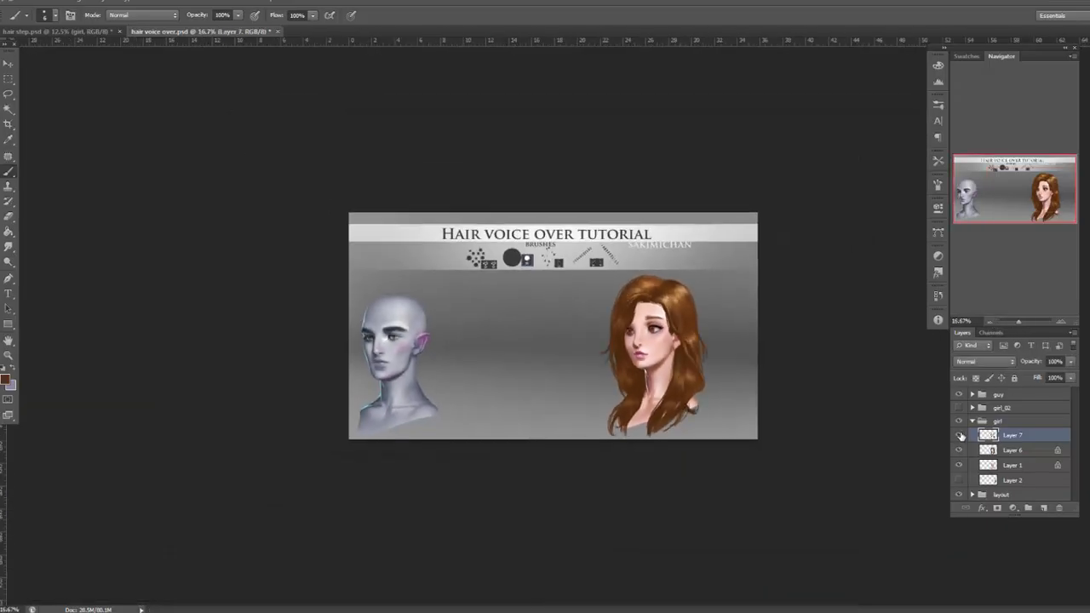
left_click(961, 435)
left_click(960, 435)
left_click(1062, 322)
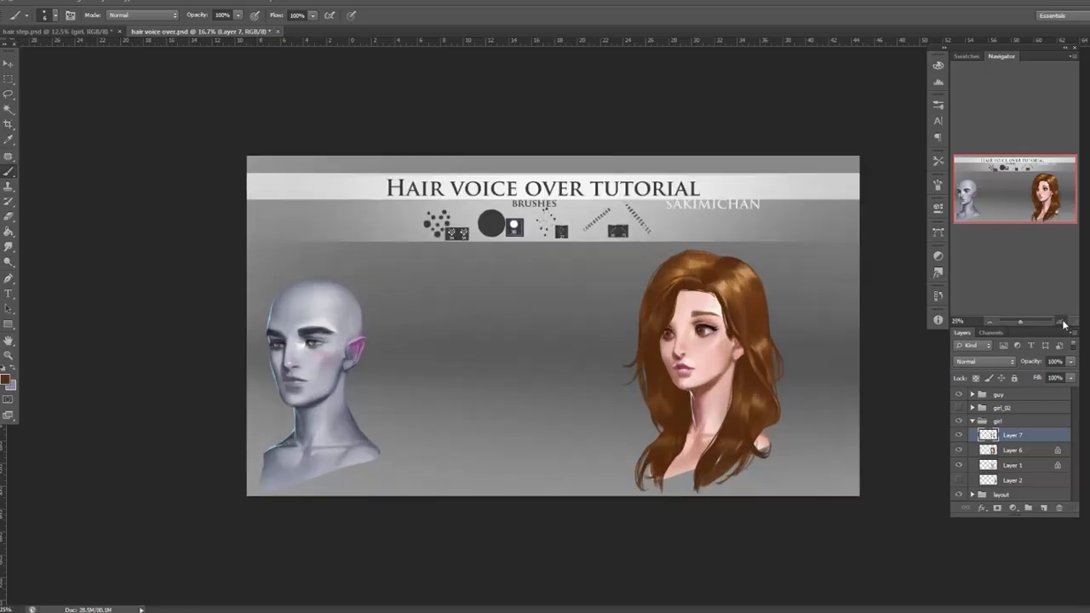
left_click(1062, 322)
left_click(1062, 322)
Enlarge the brush and paint long sampled-brown strands down the near-side lock to its lower tips.
left_click_drag(877, 467, 704, 423)
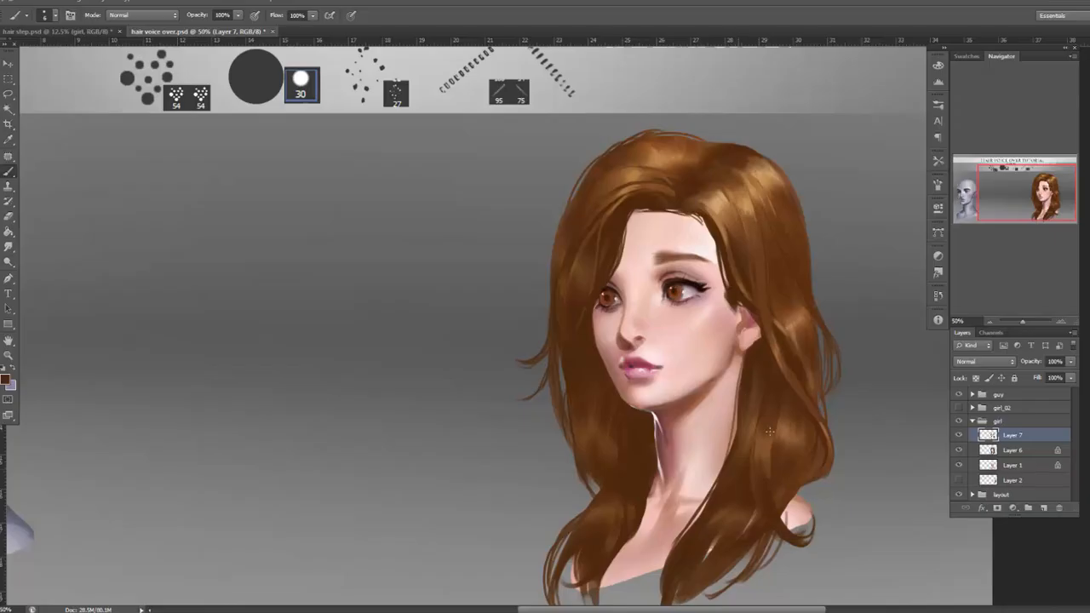
left_click(1060, 322)
left_click_drag(884, 493, 841, 365)
left_click(792, 357, "alt")
right_click(829, 292)
left_click(847, 303)
left_click(764, 360, "alt")
left_click_drag(763, 374, 720, 495)
mouse_move(767, 389)
left_mouse_down()
mouse_move(727, 481)
mouse_move(673, 531)
left_mouse_up()
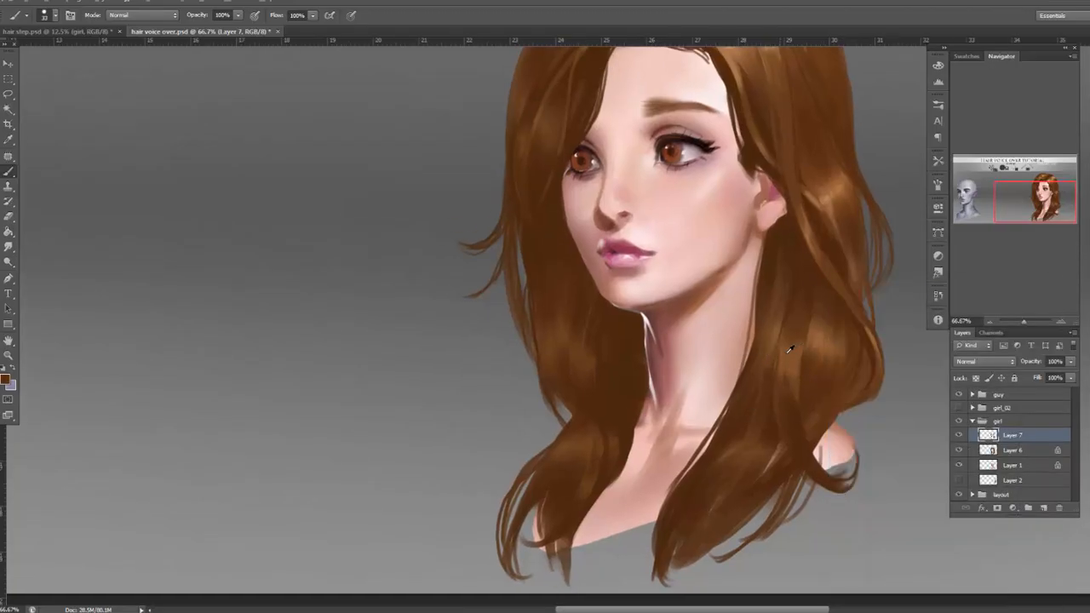
Reduce the brush to 14 px and add fine strands and a loose wisp over the chest to the near-side lock.
right_click(831, 302)
left_click(858, 304)
left_click(778, 378)
mouse_move(688, 509)
left_mouse_down()
mouse_move(729, 472)
mouse_move(653, 507)
left_mouse_up()
left_click(696, 478, "alt")
mouse_move(711, 481)
left_mouse_down()
mouse_move(676, 481)
mouse_move(654, 504)
mouse_move(664, 490)
mouse_move(650, 494)
mouse_move(681, 503)
mouse_move(733, 459)
mouse_move(701, 496)
mouse_move(727, 482)
mouse_move(764, 384)
left_mouse_up()
left_click_drag(750, 435, 764, 417)
Show Layer 2 with the reference photo of the long-haired woman beside the painting.
left_click(990, 321)
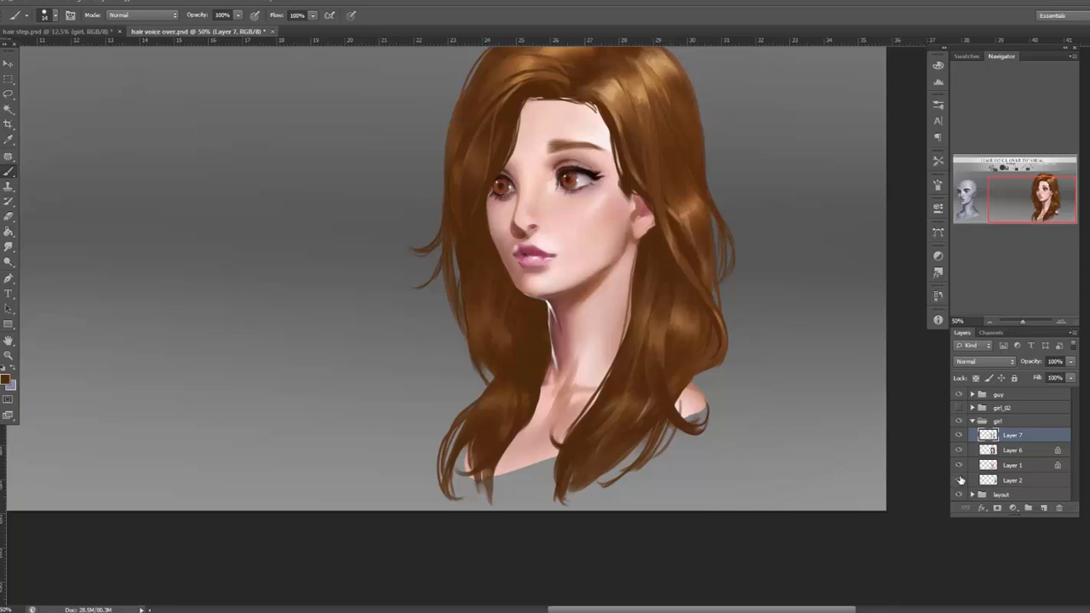
left_click(958, 479)
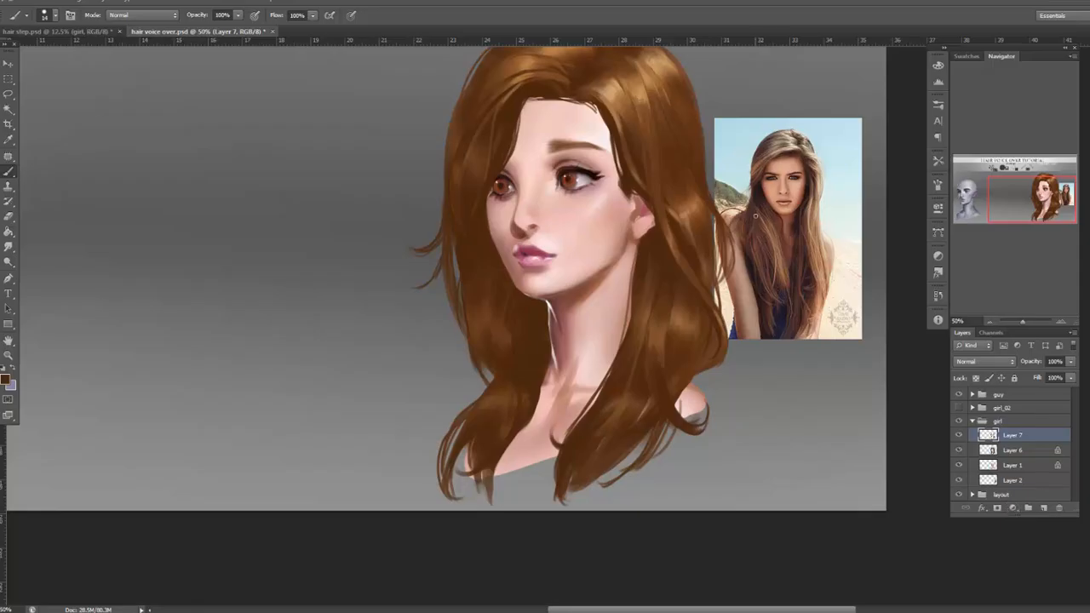
Check the painting with and without Layer 7 and hide the reference photo on Layer 2.
left_click(958, 435)
left_click(958, 437)
left_click(959, 481)
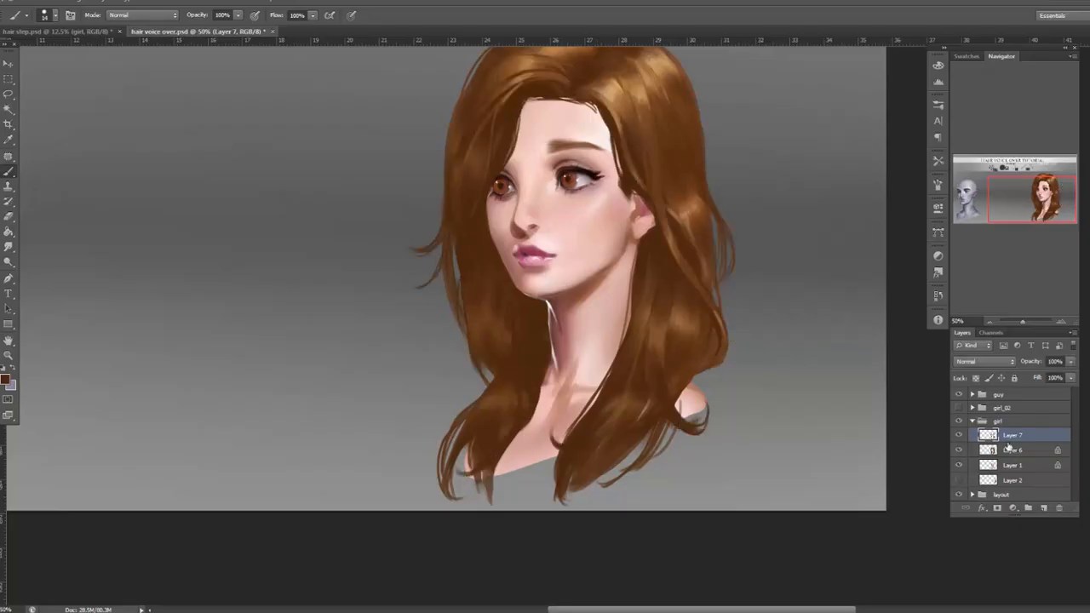
Reduce the brush to 7 px and paint fine sampled-brown wisps over the chest and along the far-side hair's outer edge.
right_click(694, 289)
left_click(632, 330, "alt")
left_click_drag(614, 357, 569, 403)
right_click(716, 301)
left_click_drag(722, 303, 721, 303)
mouse_move(608, 379)
left_mouse_down()
mouse_move(570, 401)
mouse_move(565, 418)
mouse_move(523, 434)
left_mouse_up()
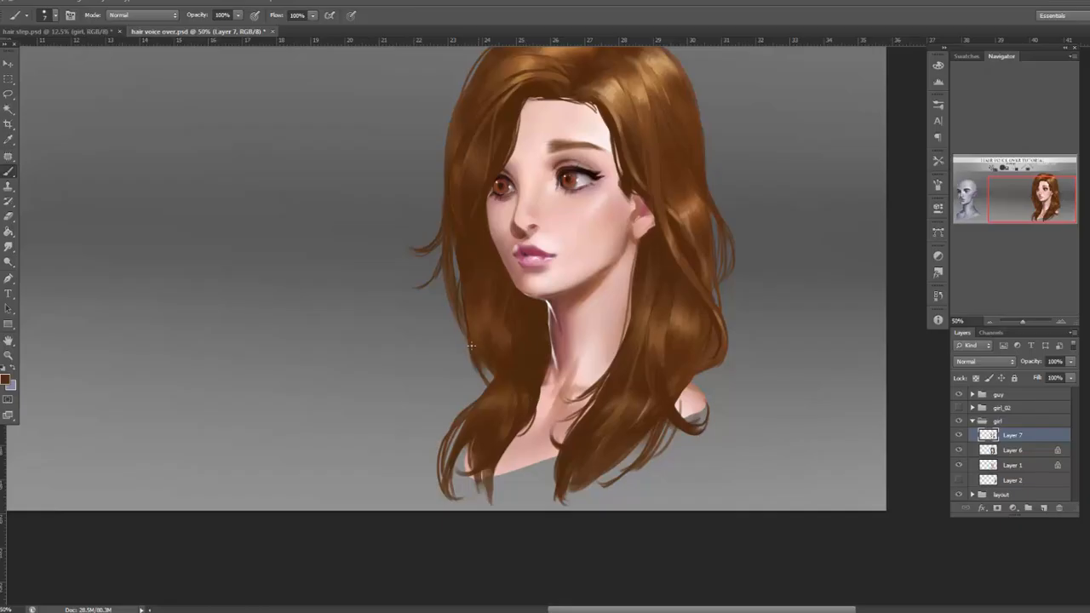
left_click_drag(469, 328, 460, 371)
Enlarge the brush and paint sampled-brown strands down the near-side lock where it falls over the chest.
left_click(684, 317, "alt")
left_click_drag(631, 391, 599, 426)
right_click(660, 417)
left_click(732, 304)
left_click(673, 338, "alt")
left_click_drag(636, 384, 593, 439)
Set the brush to 14 px and add sampled-brown strands to the lower tips of the near-side lock.
right_click(696, 335)
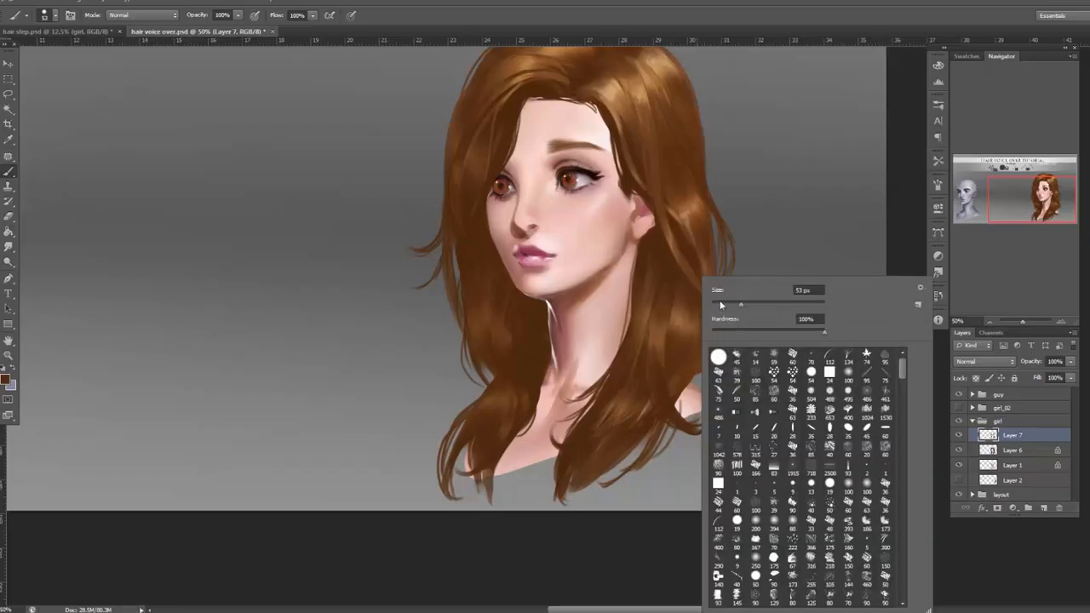
left_click(721, 305)
left_click_drag(583, 443, 566, 506)
left_click(565, 460, "alt")
left_click_drag(609, 451, 625, 487)
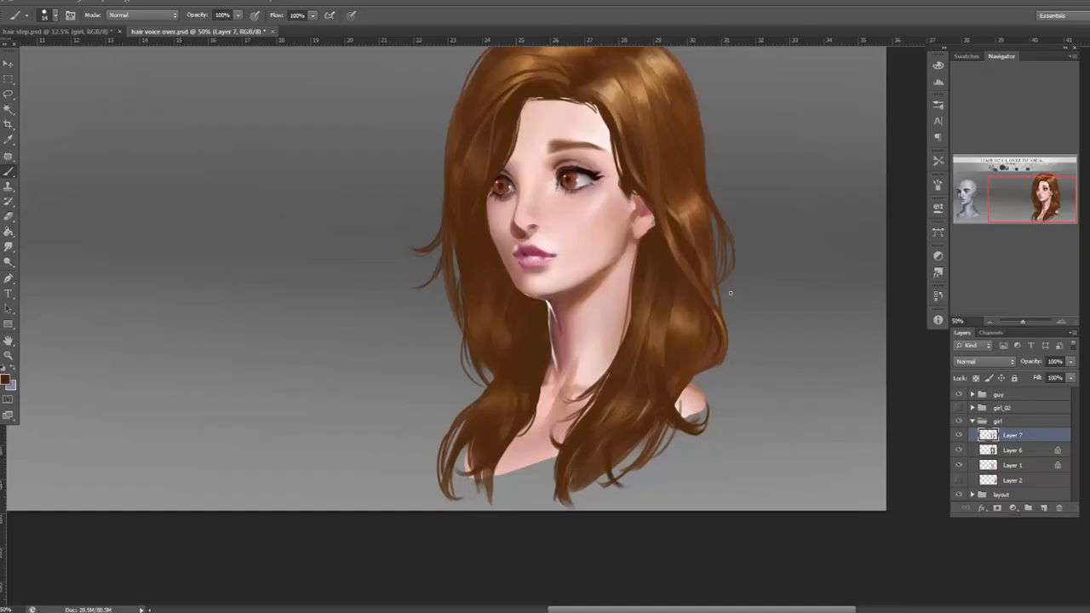
Reduce the brush to 10 px and refine the crown around the parting with strands in repeatedly sampled light and dark browns.
right_click(730, 292)
left_click(752, 307)
key("Return")
left_click_drag(762, 324, 756, 433)
right_click(588, 155)
left_click_drag(505, 140, 551, 156)
left_click(536, 130, "alt")
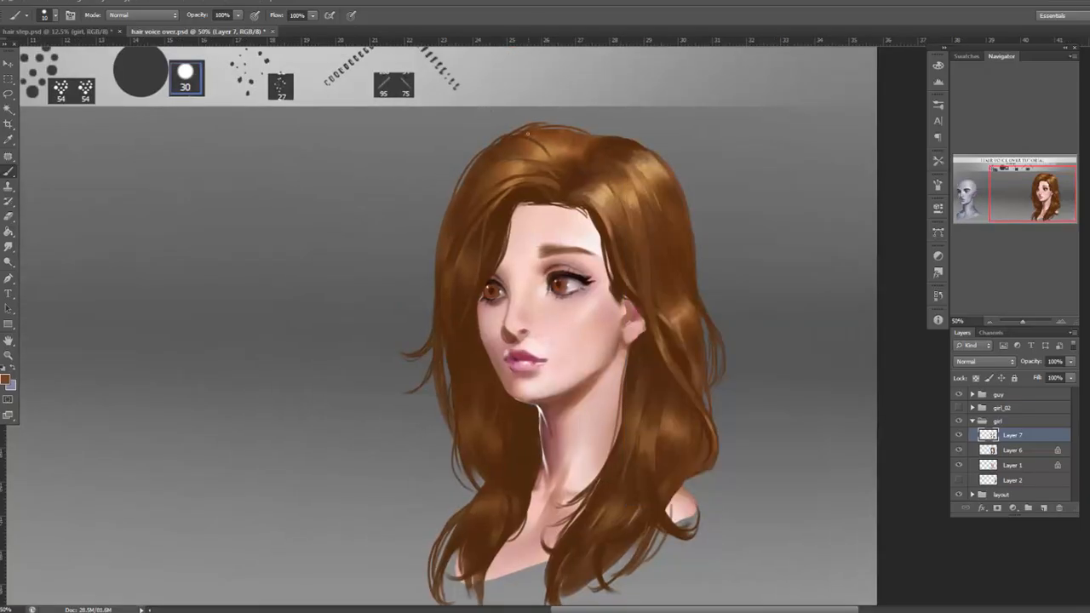
left_click(543, 153, "alt")
left_click(531, 136, "alt")
left_click(545, 136, "alt")
left_click(575, 160, "alt")
left_click(564, 143, "alt")
left_click(575, 157, "alt")
left_click(568, 138, "alt")
left_click(568, 138, "alt")
left_click(571, 170, "alt")
left_click(579, 155, "alt")
left_click(557, 162, "alt")
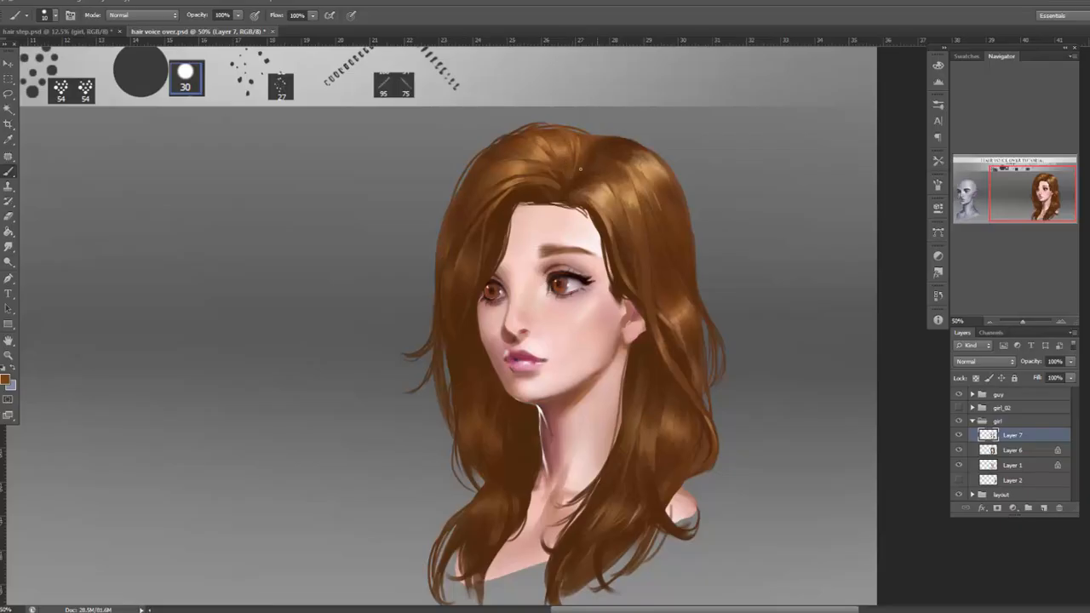
left_click(576, 179, "alt")
Undo the last stroke and paint fine dark-brown strands along the top outline of the head.
left_click_drag(652, 149, 659, 153)
key("ctrl+z")
mouse_move(595, 142)
left_mouse_down()
mouse_move(647, 139)
mouse_move(657, 151)
left_mouse_up()
mouse_move(559, 126)
left_mouse_down()
mouse_move(596, 138)
mouse_move(591, 129)
left_mouse_up()
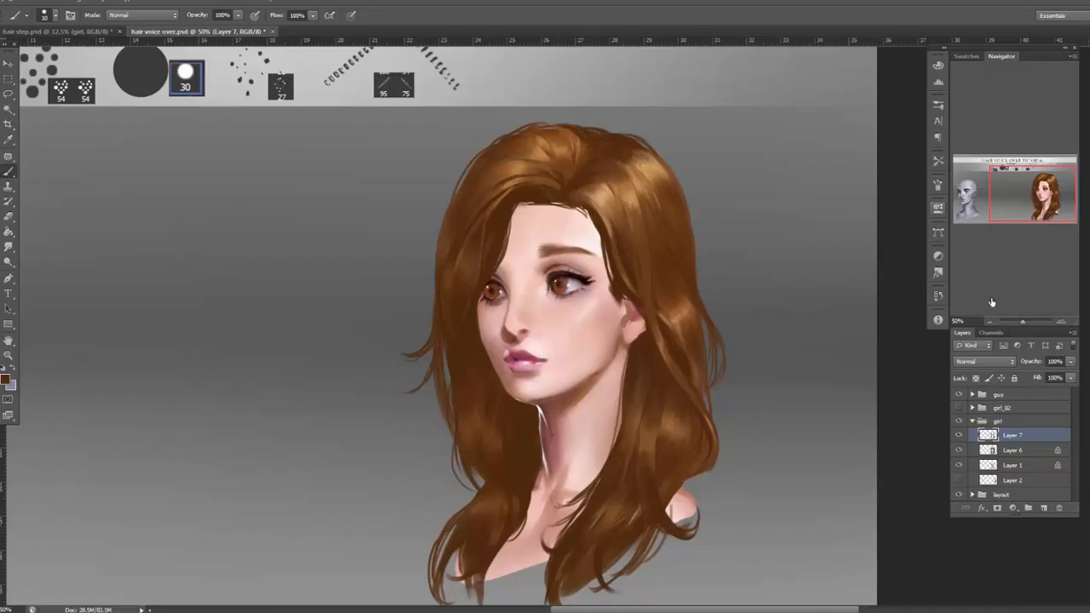
Examine the whole composition and the girl's hair up close, with and without Layer 7.
left_click(990, 322)
left_click(990, 321)
left_click(990, 322)
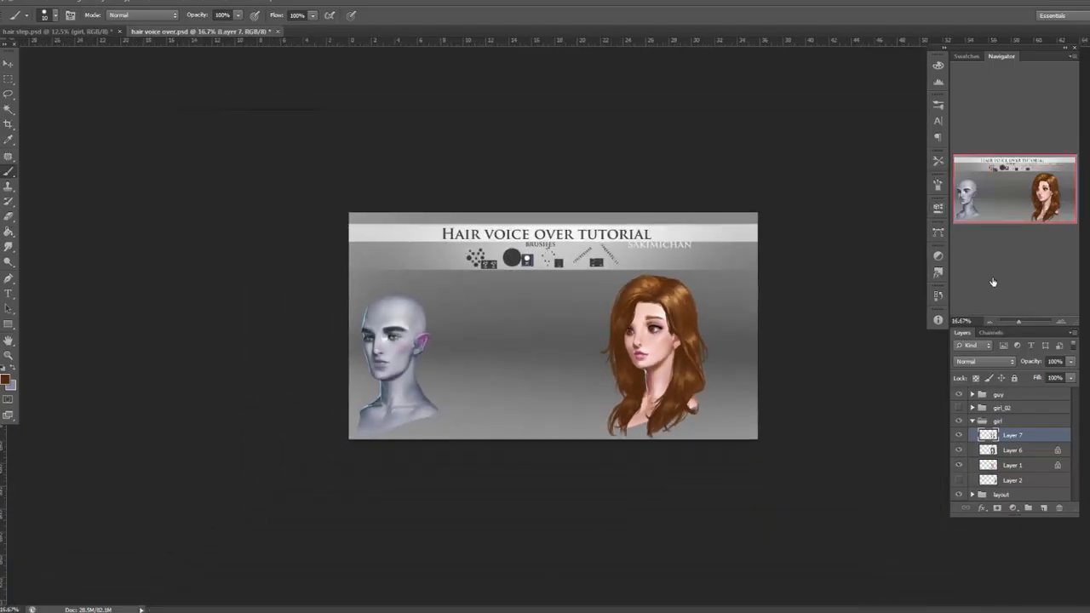
left_click(1060, 321)
left_click(1061, 321)
left_click(1061, 321)
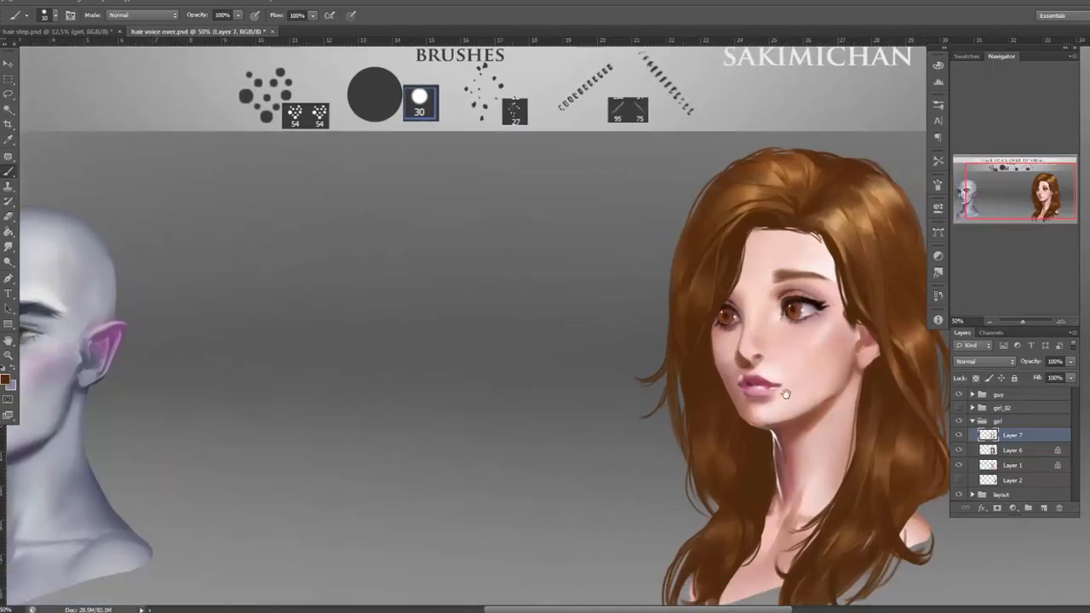
left_click_drag(785, 393, 649, 338)
left_click(959, 434)
left_click(960, 434)
left_click(990, 322)
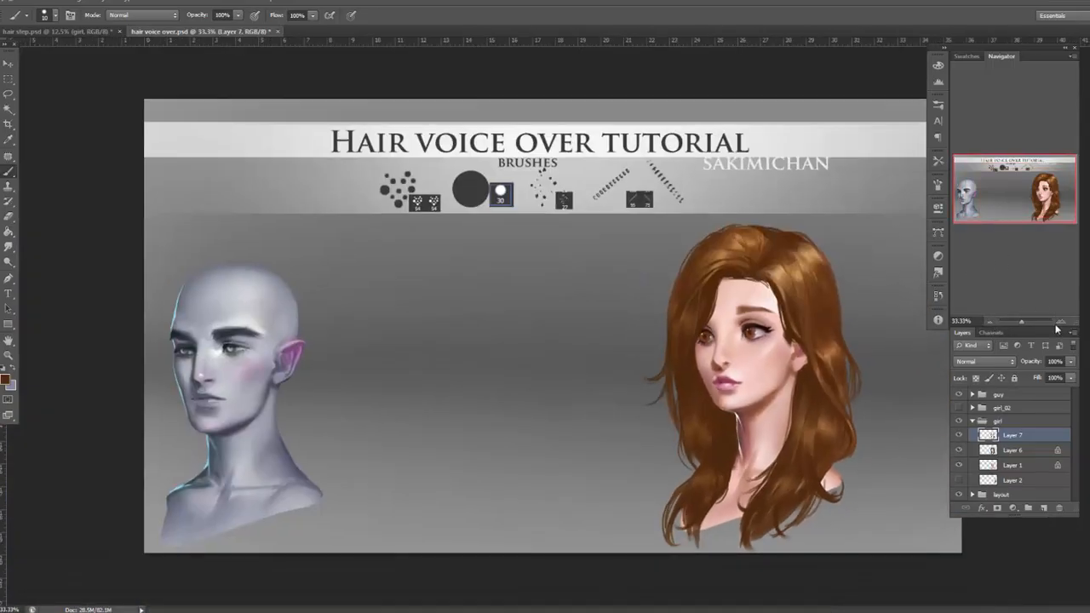
left_click(1061, 324)
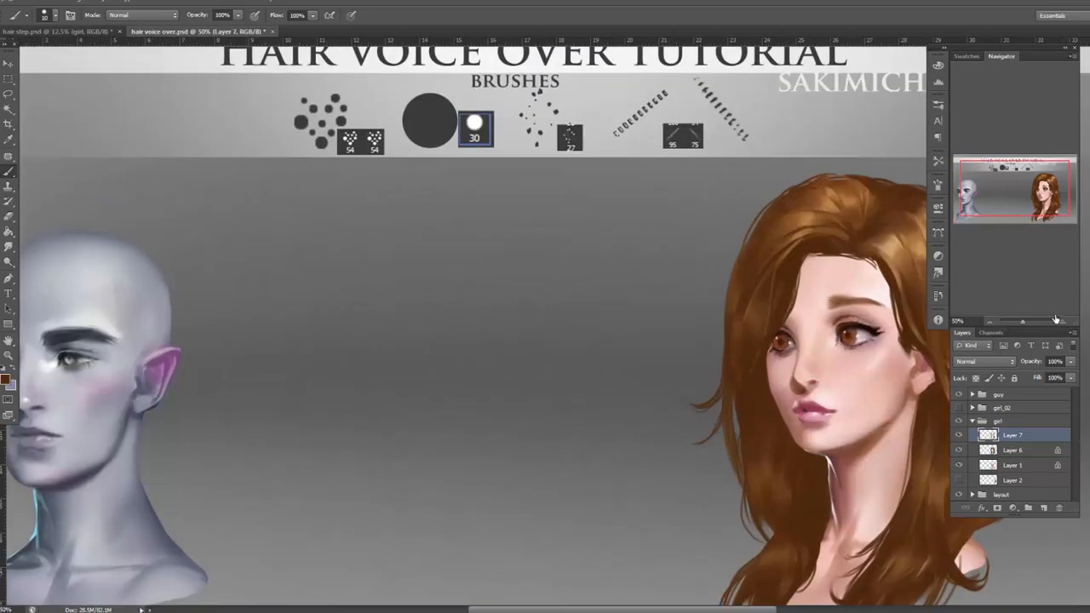
left_click(990, 322)
left_click(990, 322)
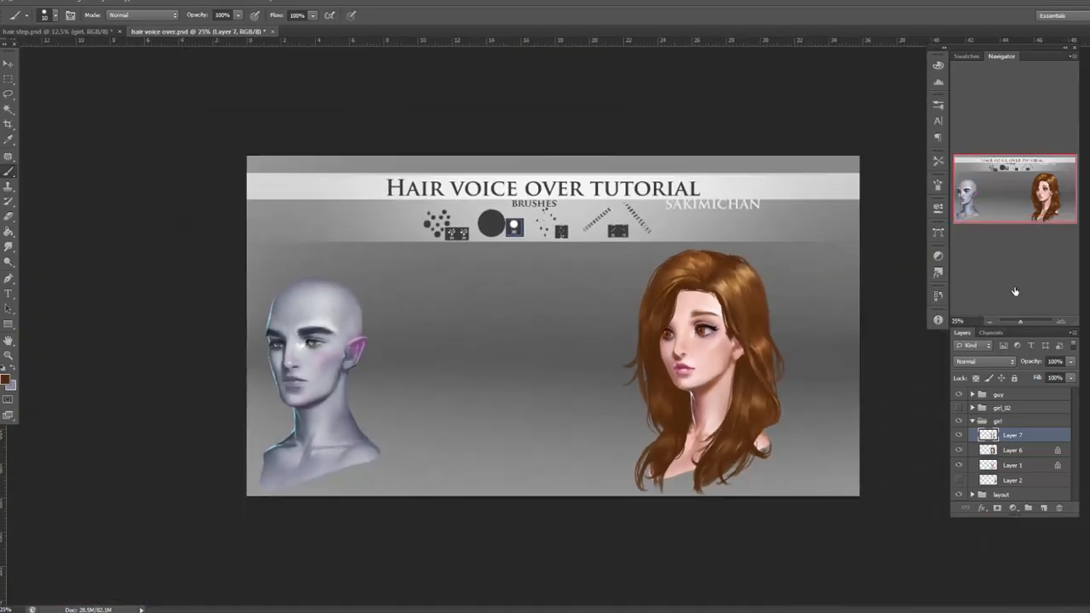
left_click(1060, 323)
left_click(1061, 324)
left_click(1061, 324)
left_click_drag(903, 477, 642, 406)
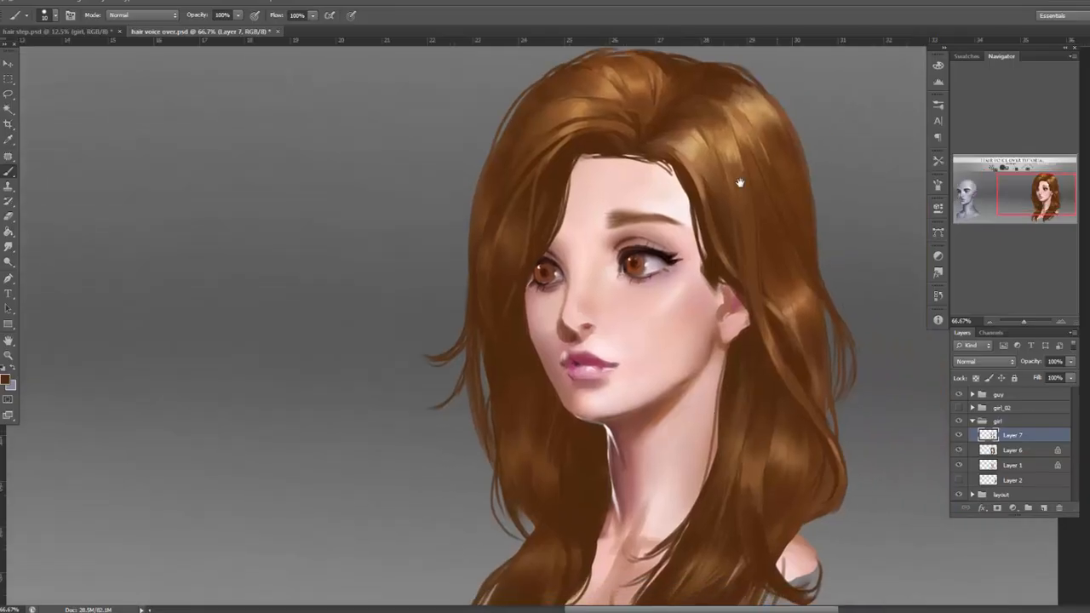
Reduce the brush to 6 px and add fine sampled-brown strands to the near-side hair around the ear.
right_click(800, 275)
left_click(883, 304)
left_click(758, 259, "alt")
left_click(798, 372, "alt")
left_click(759, 270, "alt")
Compare the full painting with and without Layer 7 and merge that layer down into Layer 6.
left_click(972, 421)
key("ctrl+minus")
key("ctrl+minus")
key("ctrl+minus")
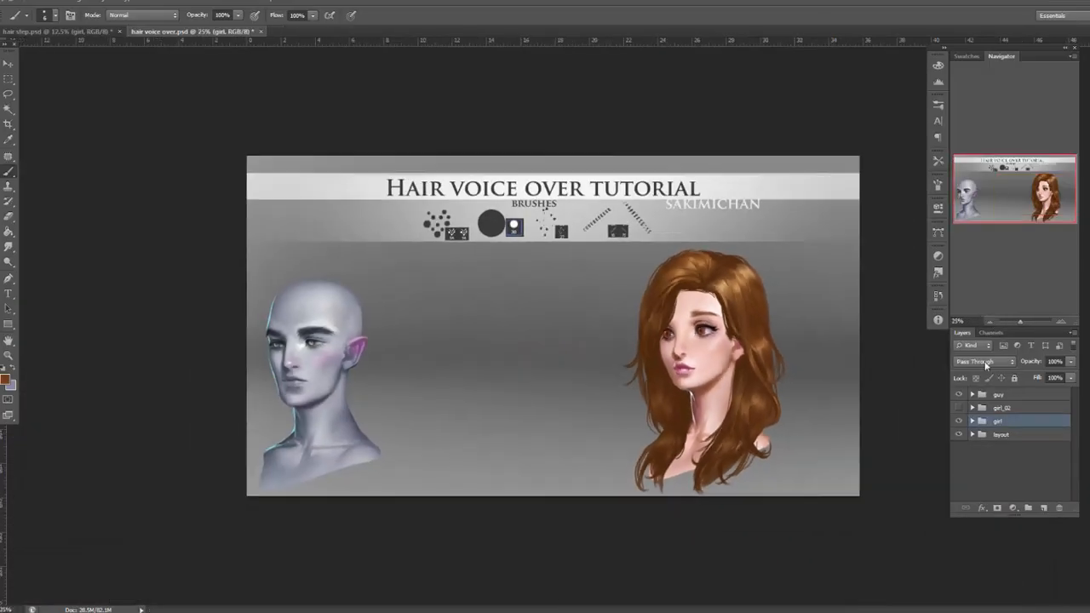
left_click(971, 420)
left_click(960, 436)
left_click(960, 436)
key("ctrl+e")
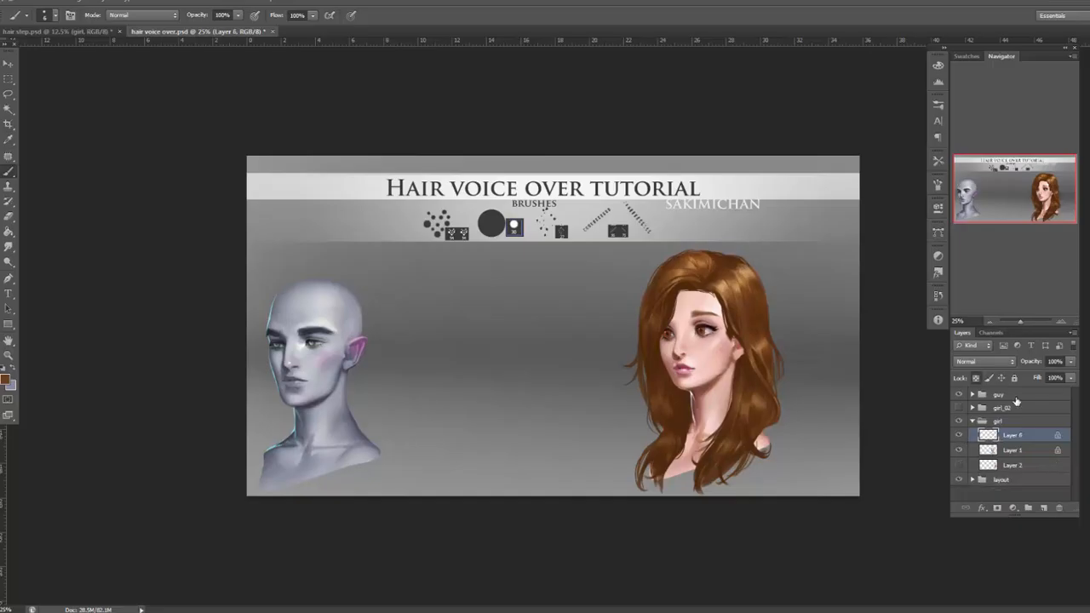
left_click(959, 437)
left_click(959, 437)
Float the hair voice over.psd window, copy the girl group into hair step.psd, and dock the window again.
left_click_drag(243, 35, 218, 240)
left_click(9, 64)
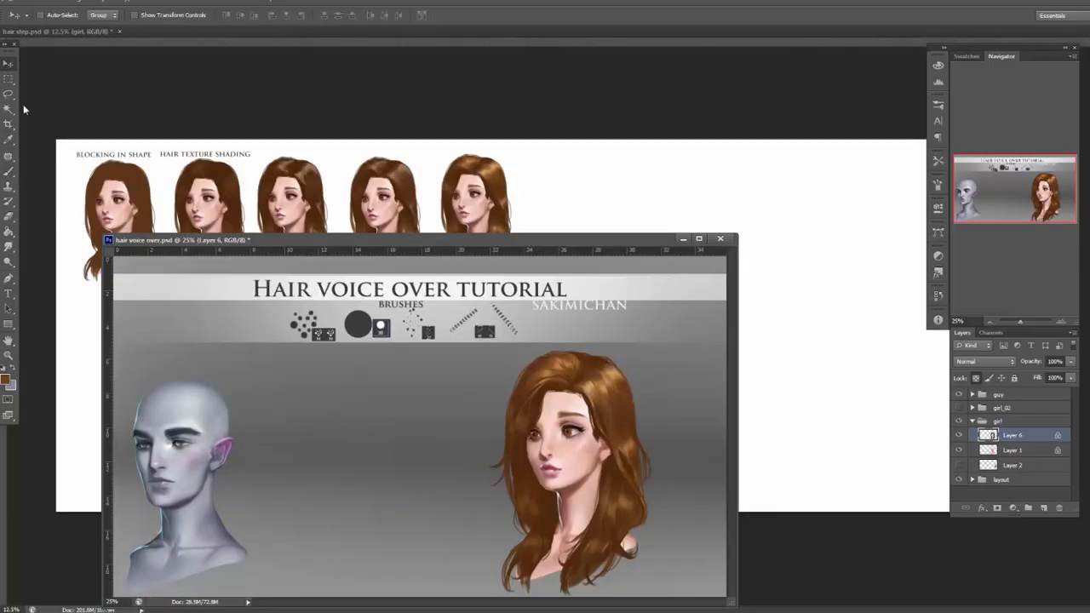
left_click_drag(999, 422, 589, 201)
left_click_drag(507, 239, 514, 47)
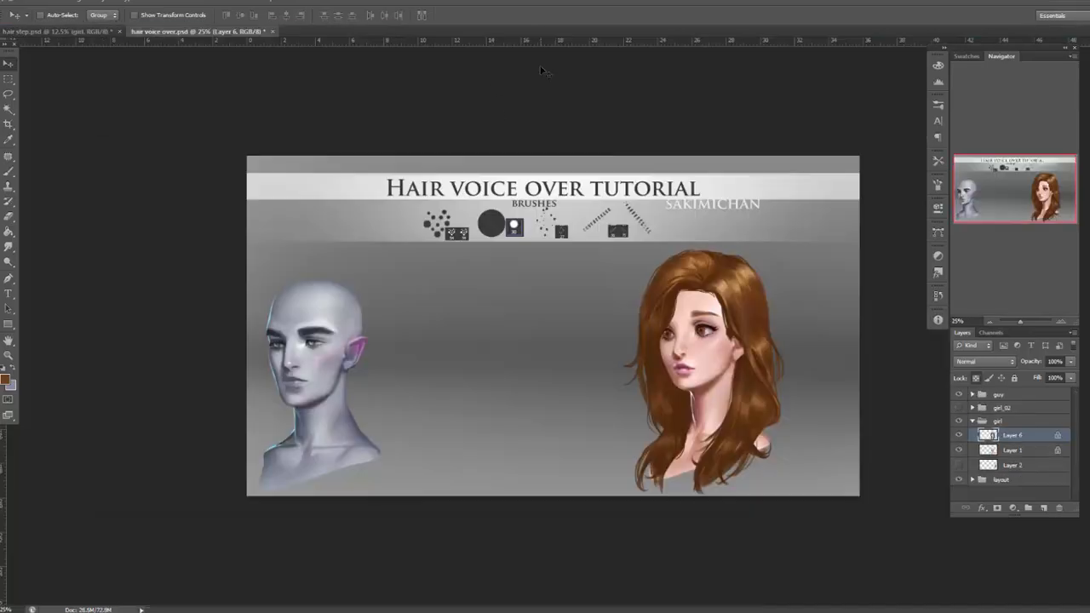
Choose the Brush tool with a dark brown foreground colour (RGB 58, 33, 14) for shading the hair on Layer 6.
left_click(1061, 322)
left_click(1061, 321)
left_click(1060, 322)
left_click_drag(755, 394, 411, 340)
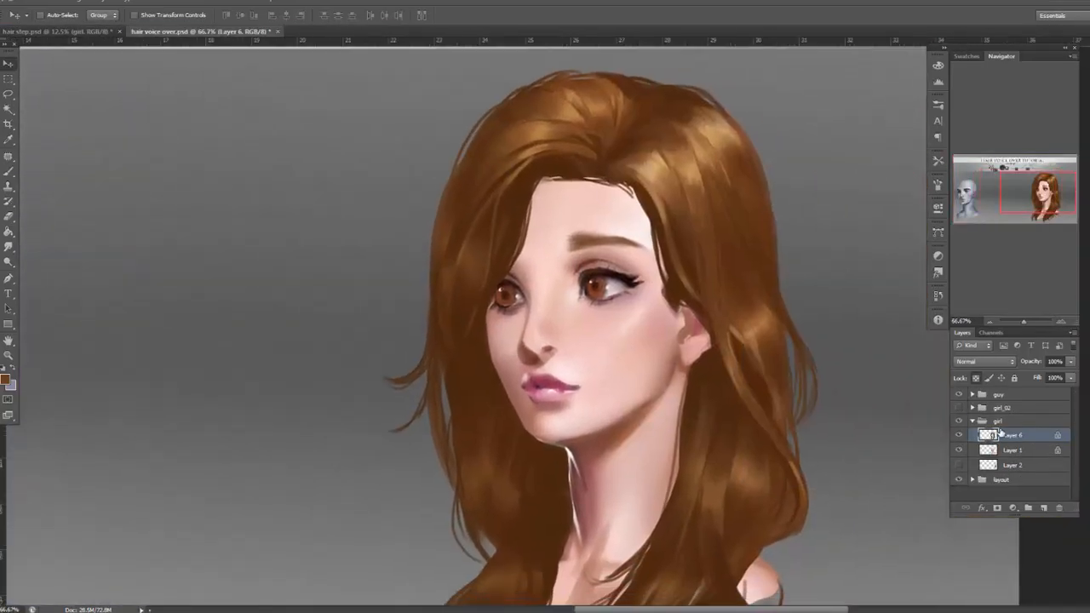
key("b")
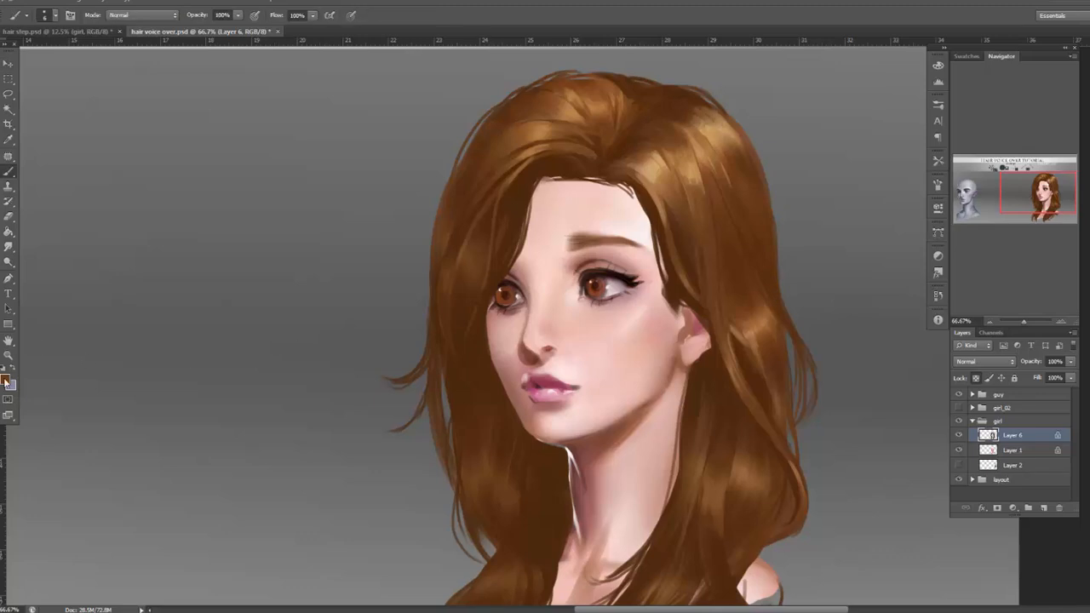
left_click(5, 380)
left_click_drag(737, 576, 749, 576)
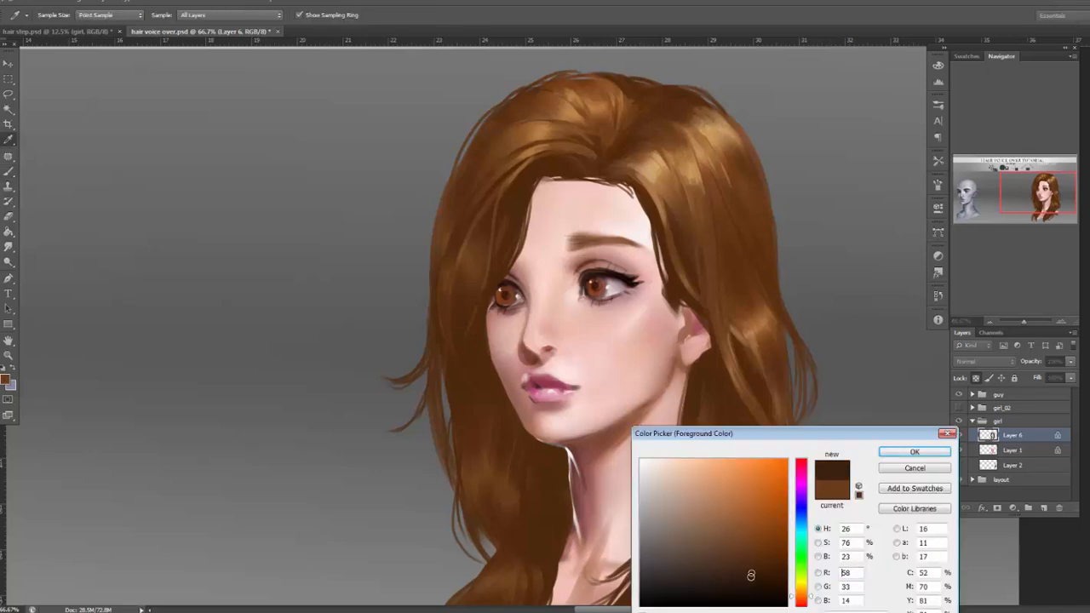
left_click(915, 452)
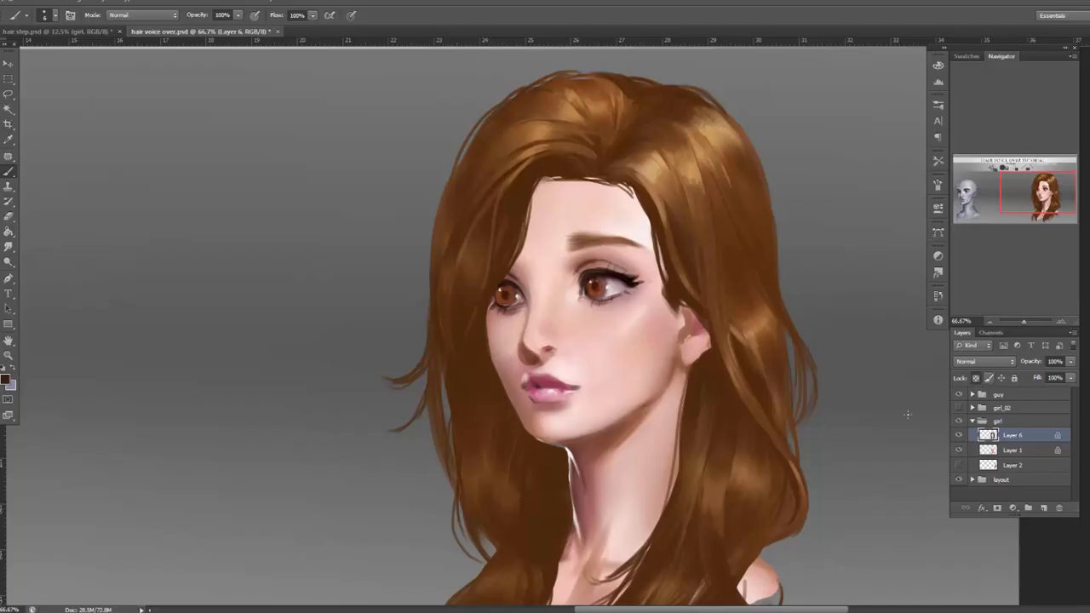
Adjust the brush size and paint dark shadows under the hairline and into the far-side hair beside the cheek.
right_click(670, 194)
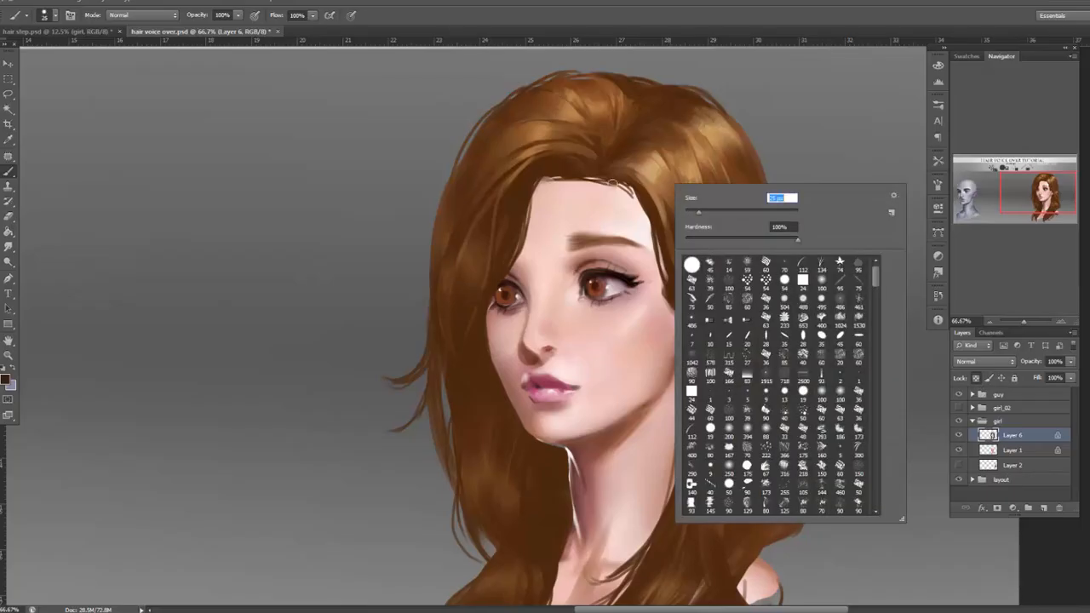
key("Return")
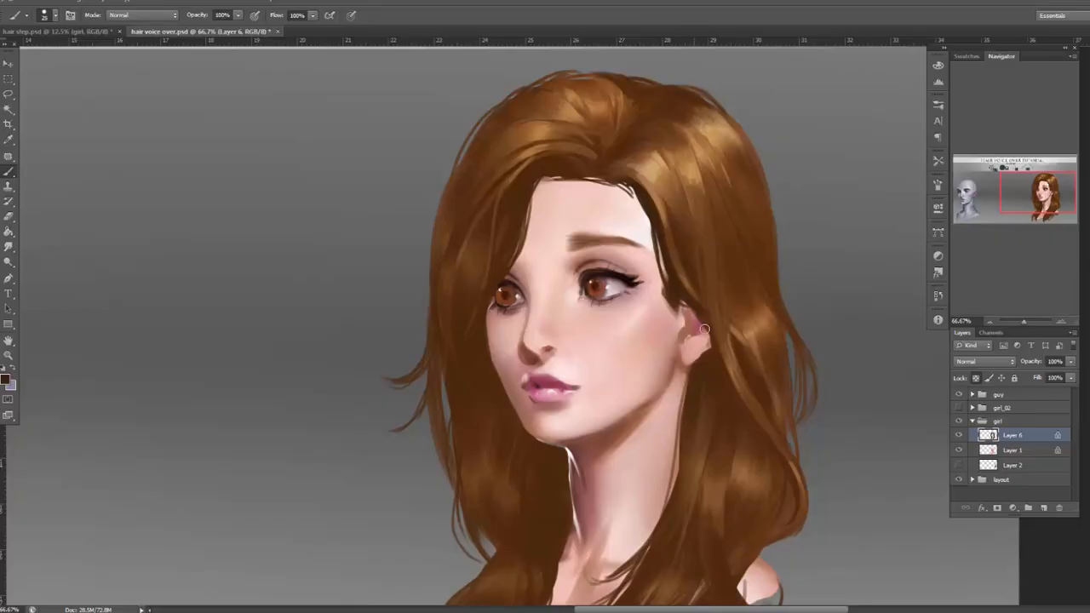
right_click(588, 126)
left_click(613, 148)
key("Return")
right_click(580, 126)
left_click(605, 148)
left_click(514, 168)
right_click(562, 257)
left_click_drag(571, 285, 582, 285)
left_click_drag(491, 316, 509, 375)
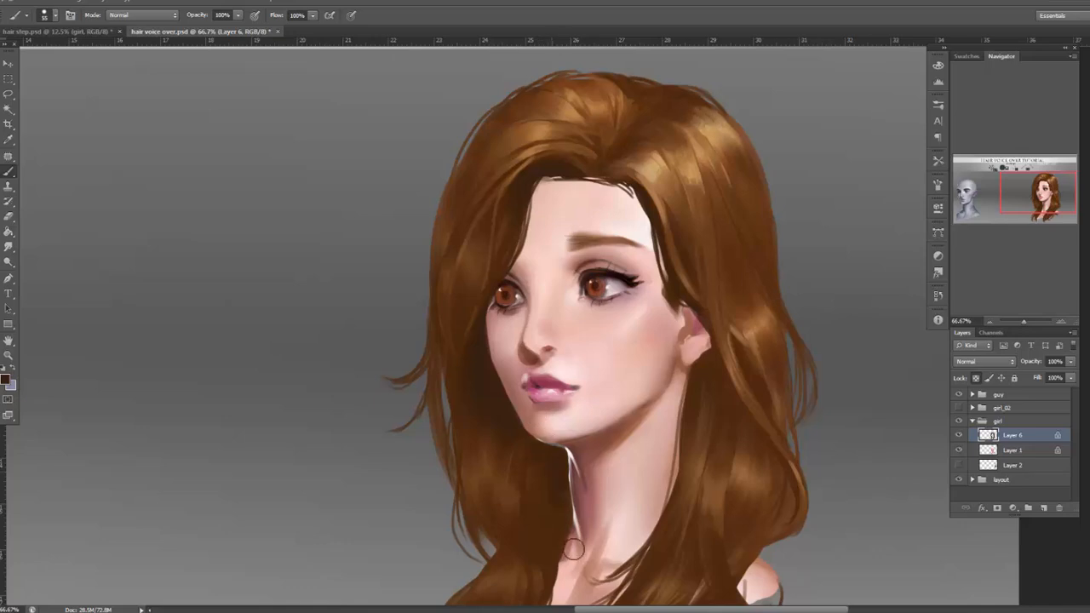
Reduce the brush to 10 px and paint dark strands into the far-side lock beside the neck and shoulder.
right_click(573, 413)
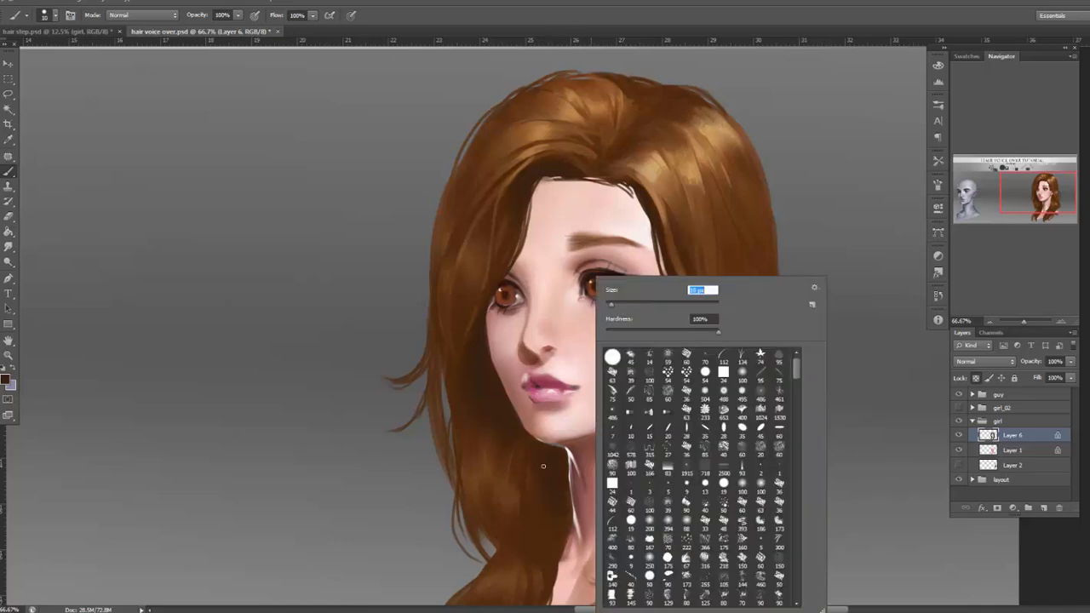
left_click(543, 466)
left_click_drag(589, 482, 630, 345)
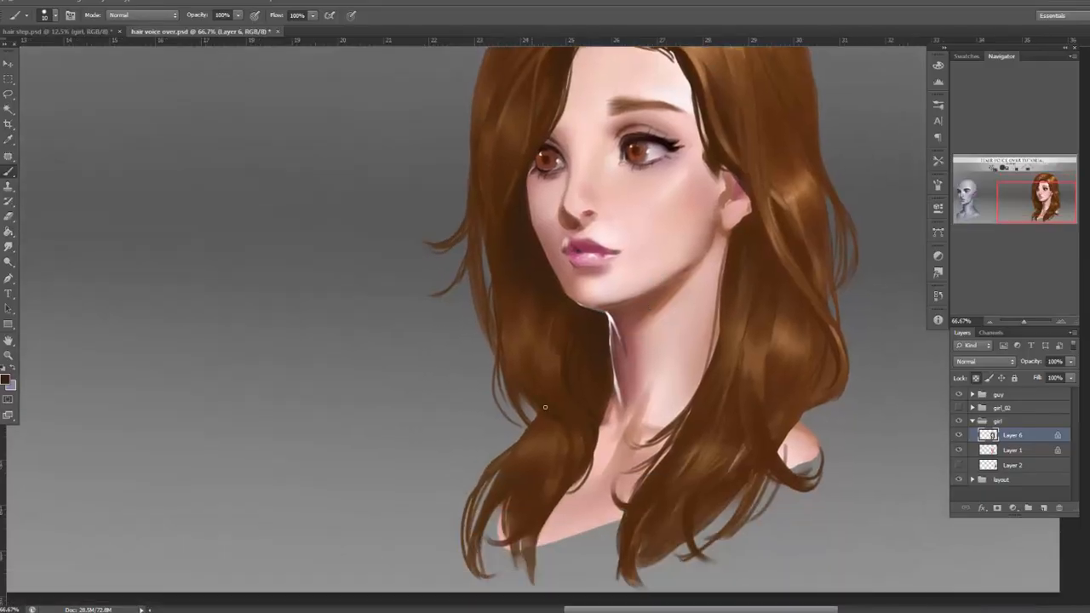
left_click(556, 412, "alt")
Darken the near-side hair below the ear with a 41 px brush and the gap between its locks with an 11 px brush.
right_click(755, 189)
left_click(778, 217)
left_click_drag(749, 204, 766, 249)
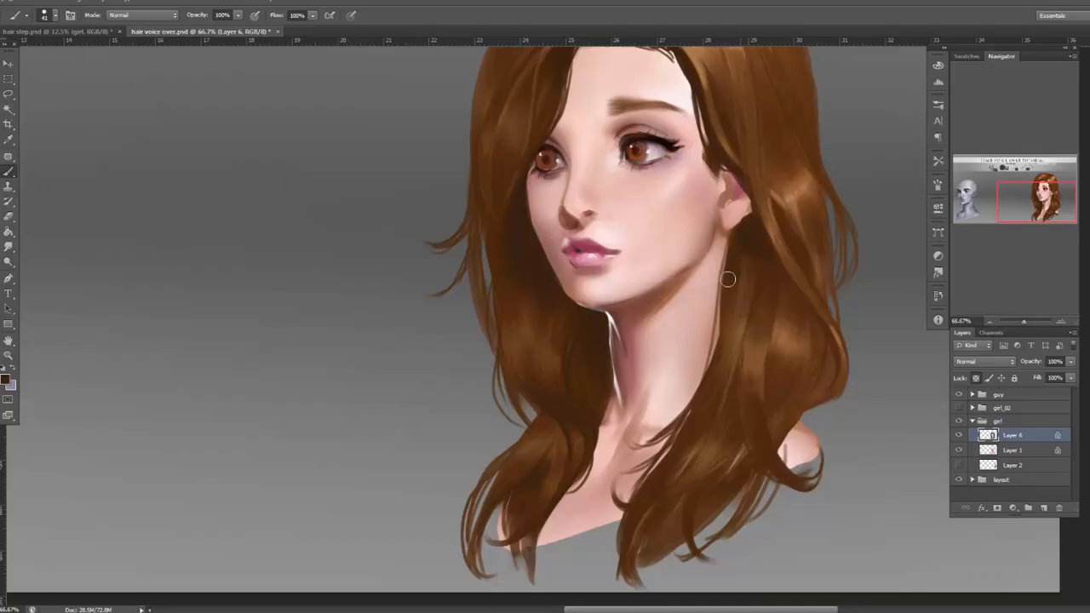
right_click(806, 160)
left_click(832, 201)
left_click(795, 246)
left_click_drag(785, 219, 803, 253)
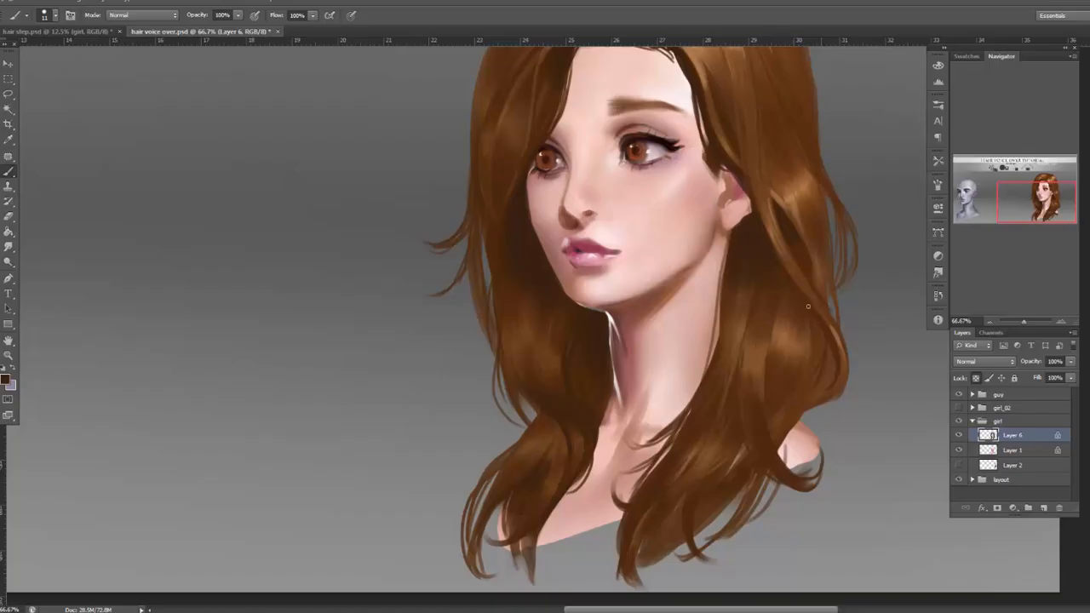
Examine the shaded hair in the whole composition and up close, with and without Layer 6.
left_click(993, 321)
left_click(992, 321)
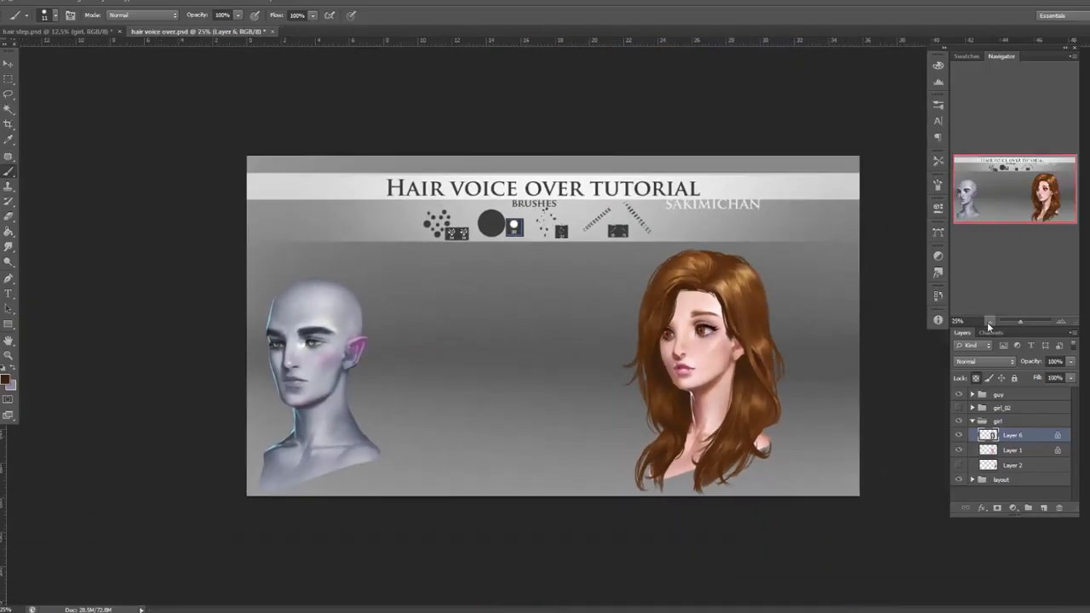
left_click(992, 321)
left_click(1061, 321)
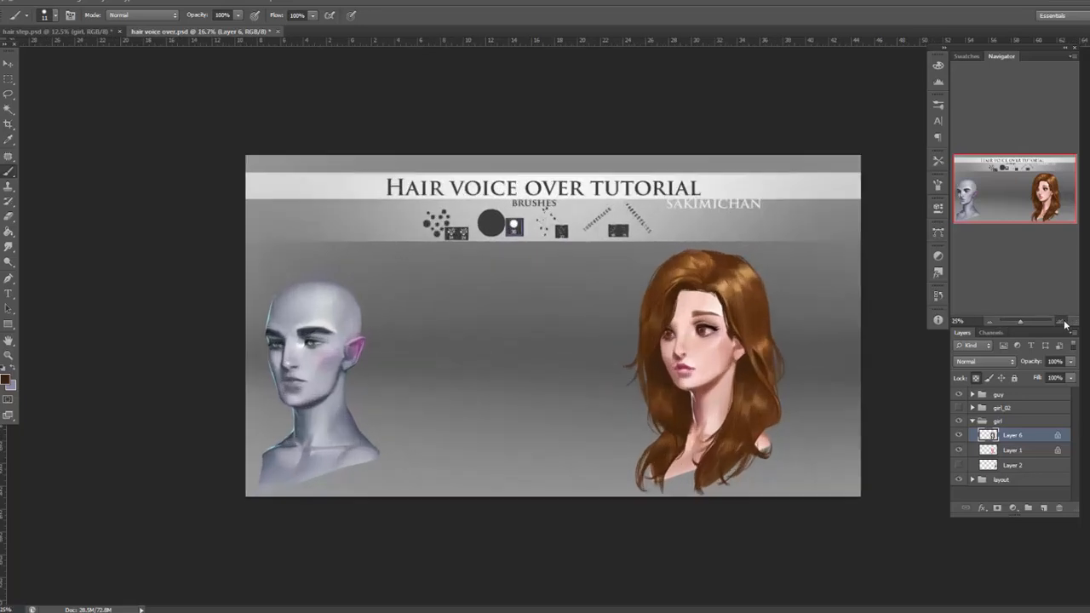
left_click(1061, 321)
left_click_drag(778, 389, 635, 406)
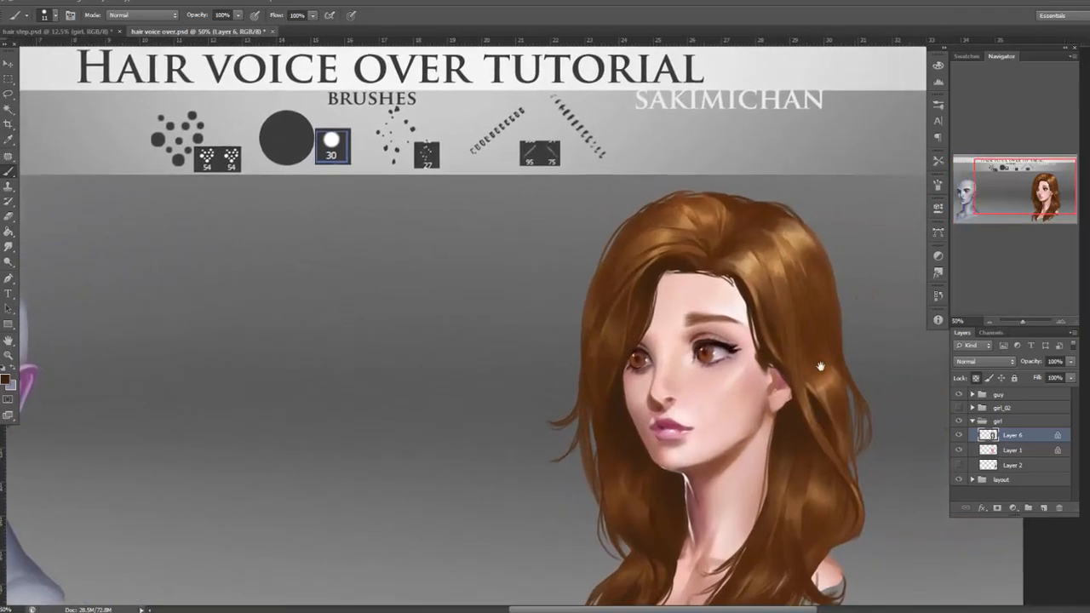
left_click_drag(819, 367, 726, 302)
key("ctrl+r")
left_click(959, 435)
left_click(958, 435)
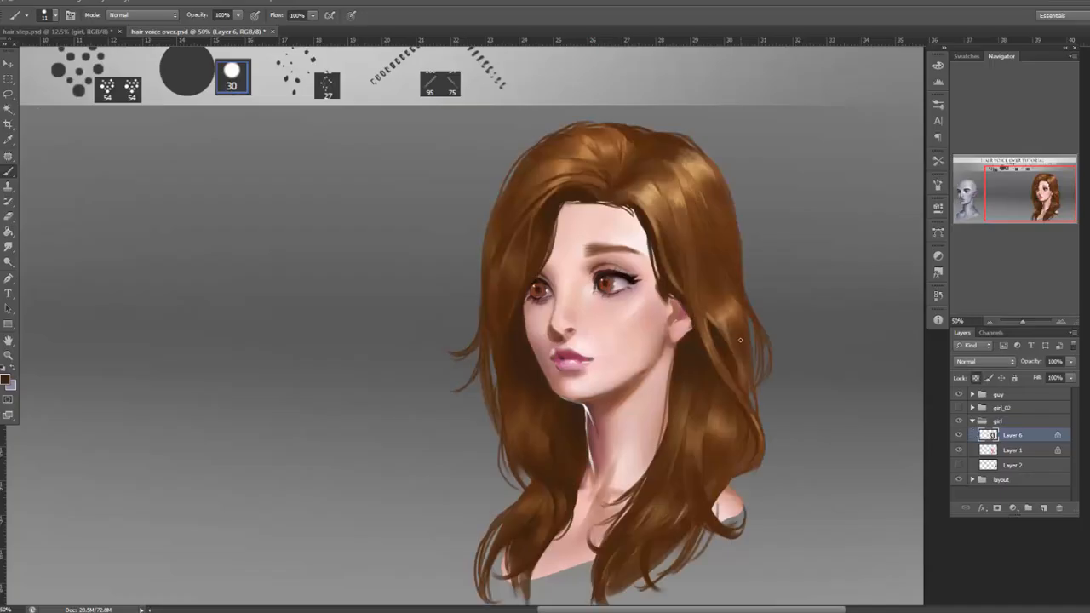
Lasso the area outside the far-side crown and upper hair outline and delete the stray strands there.
left_click(12, 96)
mouse_move(654, 129)
left_mouse_down()
mouse_move(597, 126)
mouse_move(555, 142)
mouse_move(448, 334)
mouse_move(664, 78)
left_mouse_up()
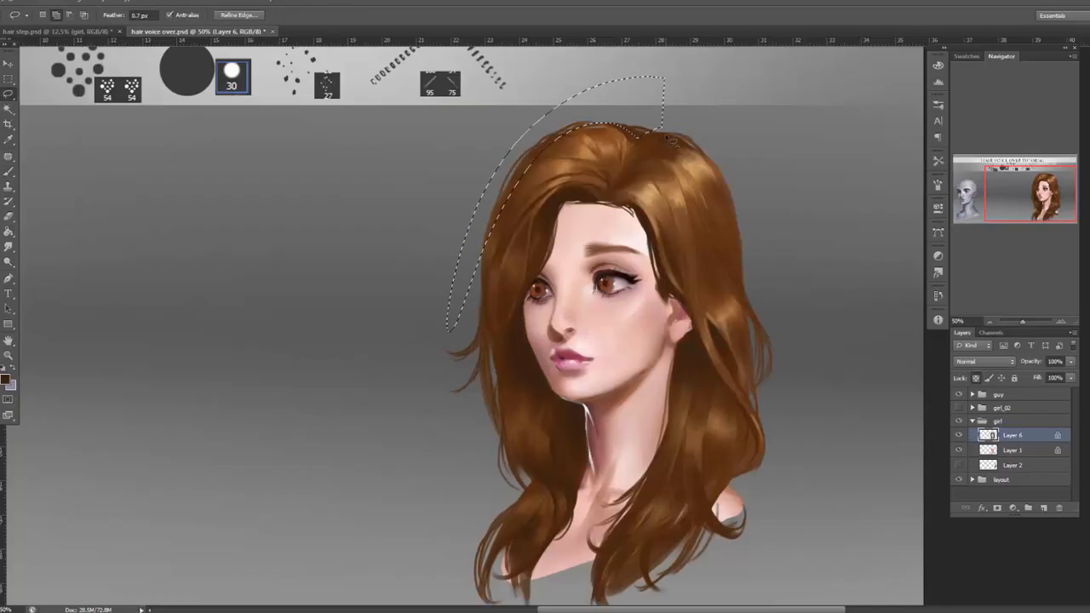
key("Delete")
mouse_move(492, 259)
left_mouse_down()
mouse_move(451, 333)
mouse_move(436, 247)
mouse_move(460, 183)
mouse_move(488, 154)
left_mouse_up()
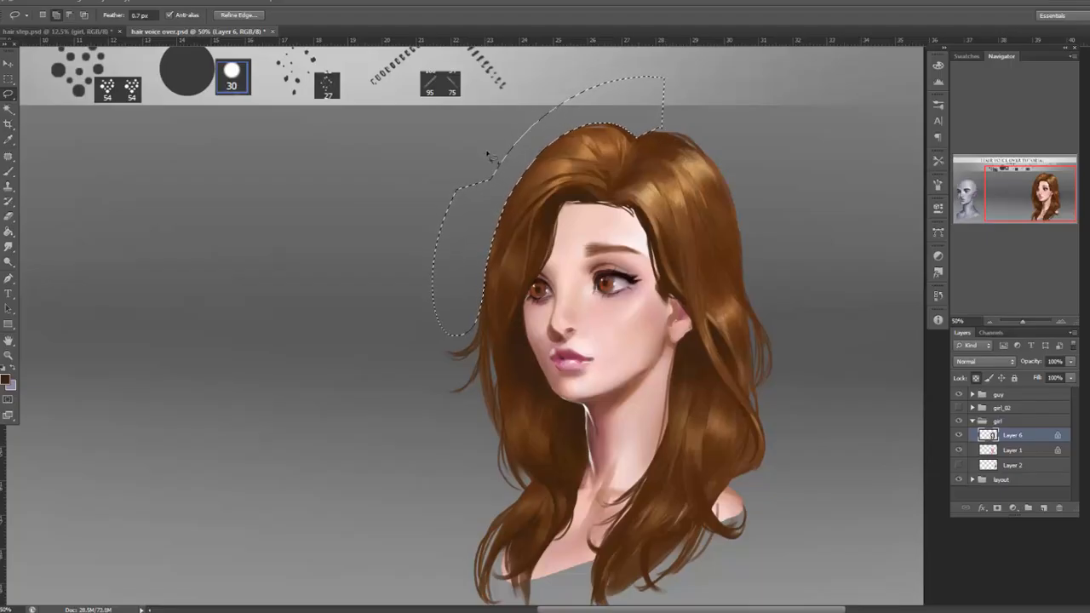
Extend the lasso selection around the near-side crown and trim the stray strands outside that outline.
mouse_move(638, 137)
left_mouse_down()
mouse_move(664, 136)
mouse_move(756, 294)
mouse_move(748, 103)
mouse_move(700, 164)
mouse_move(798, 253)
mouse_move(726, 102)
mouse_move(729, 189)
mouse_move(778, 175)
mouse_move(693, 85)
left_mouse_up()
key("ctrl+z")
key("ctrl+z")
mouse_move(729, 209)
left_mouse_down()
mouse_move(786, 187)
mouse_move(762, 174)
left_mouse_up()
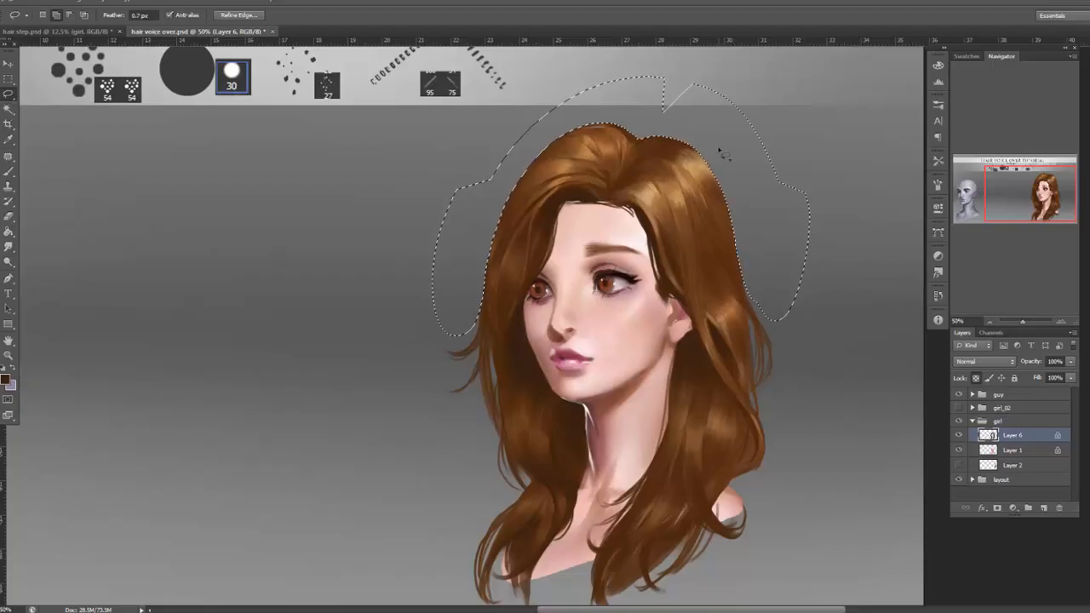
Clear the lasso selection and flip the whole canvas horizontally.
left_click(987, 321)
left_click(160, 3)
left_click(164, 31)
left_click(81, 3)
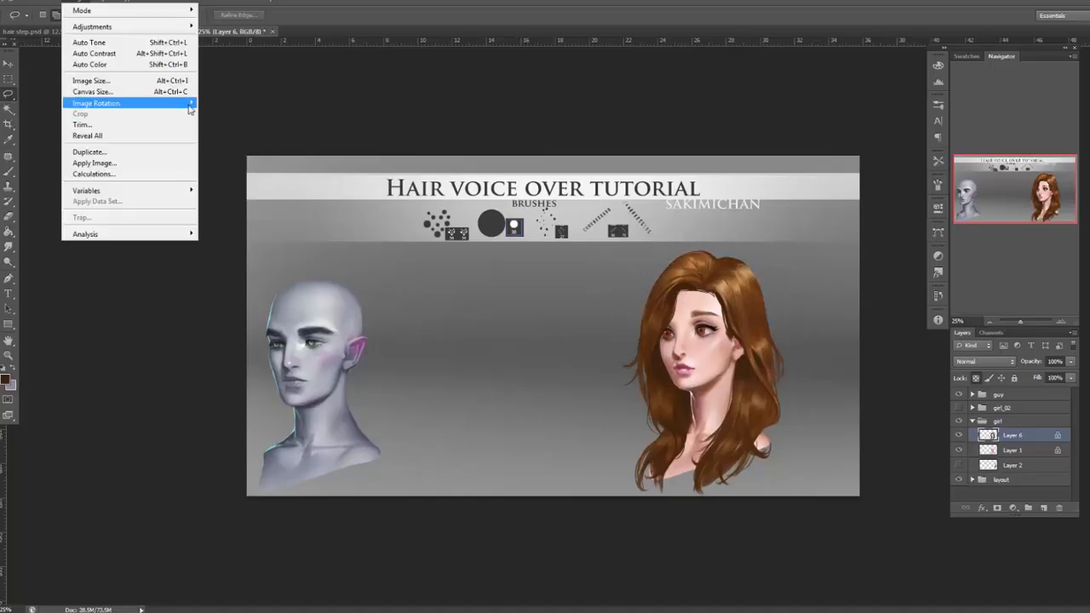
mouse_move(181, 108)
left_click(268, 147)
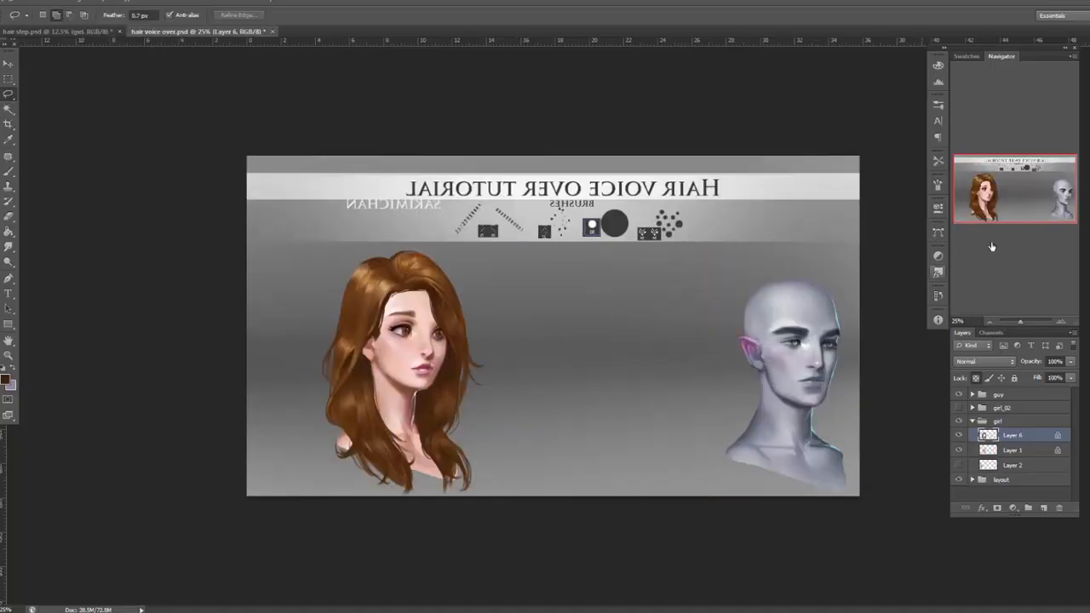
Set up a thin brush with brown sampled from the far-side hair and unlock the transparent pixels of Layer 6.
left_click(1060, 321)
scroll(697, 343, "left", 5)
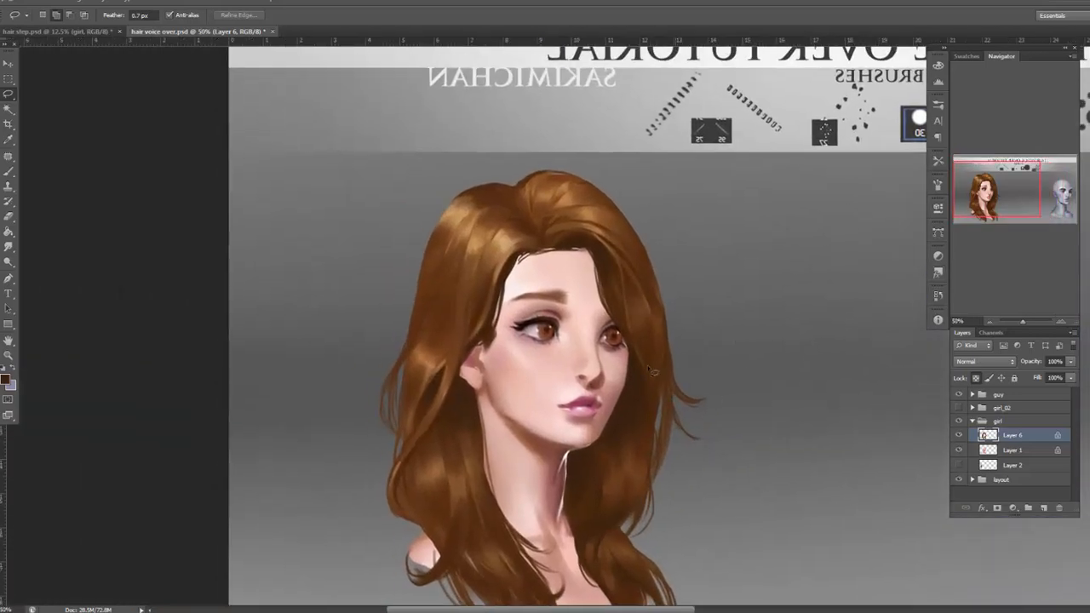
key("b")
right_click(654, 287)
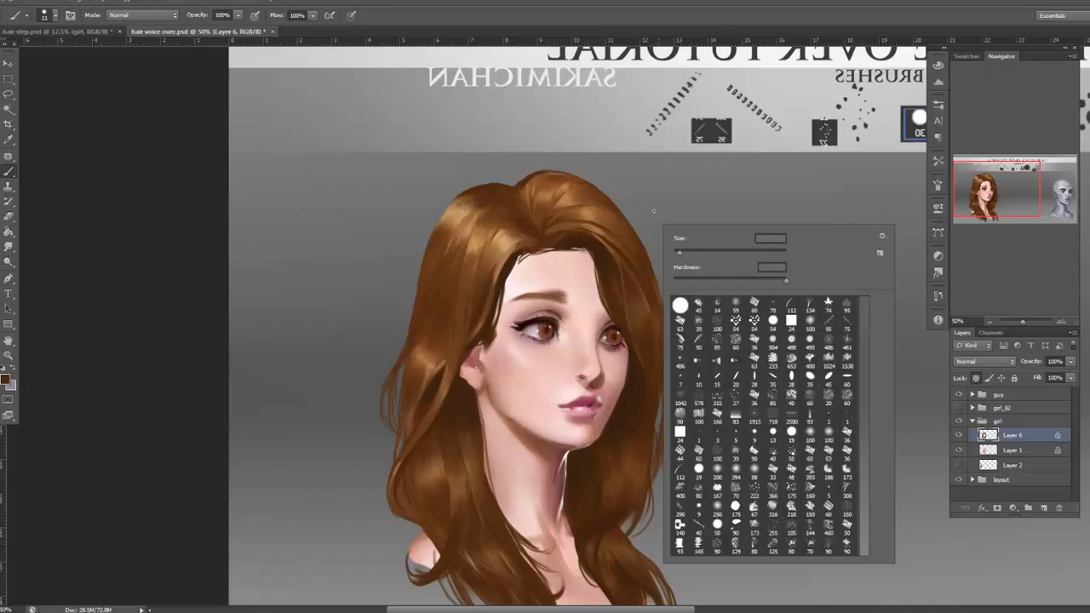
left_click(635, 228)
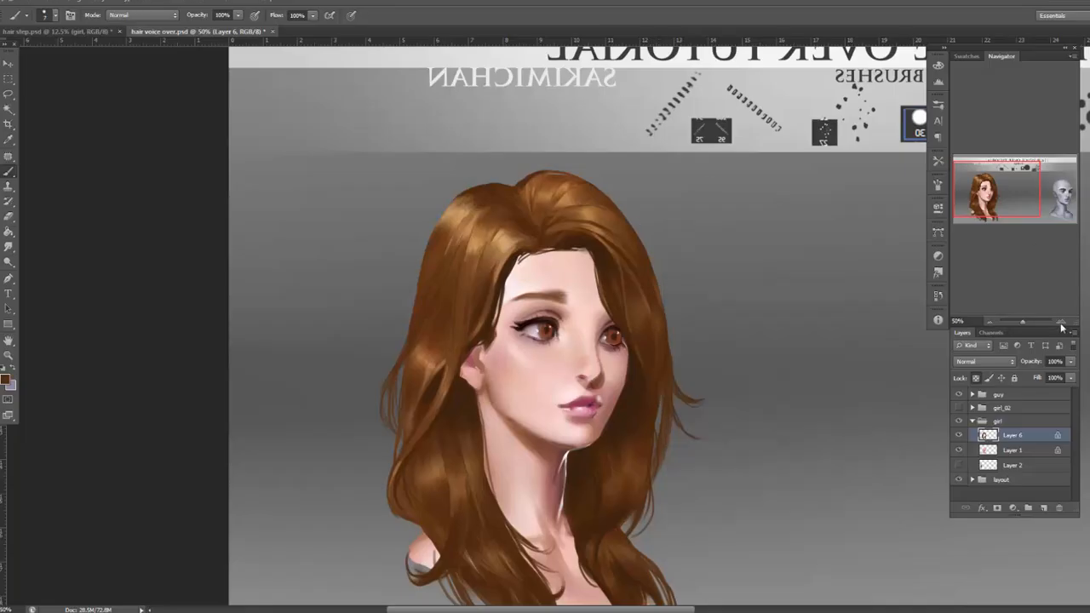
left_click(1061, 325)
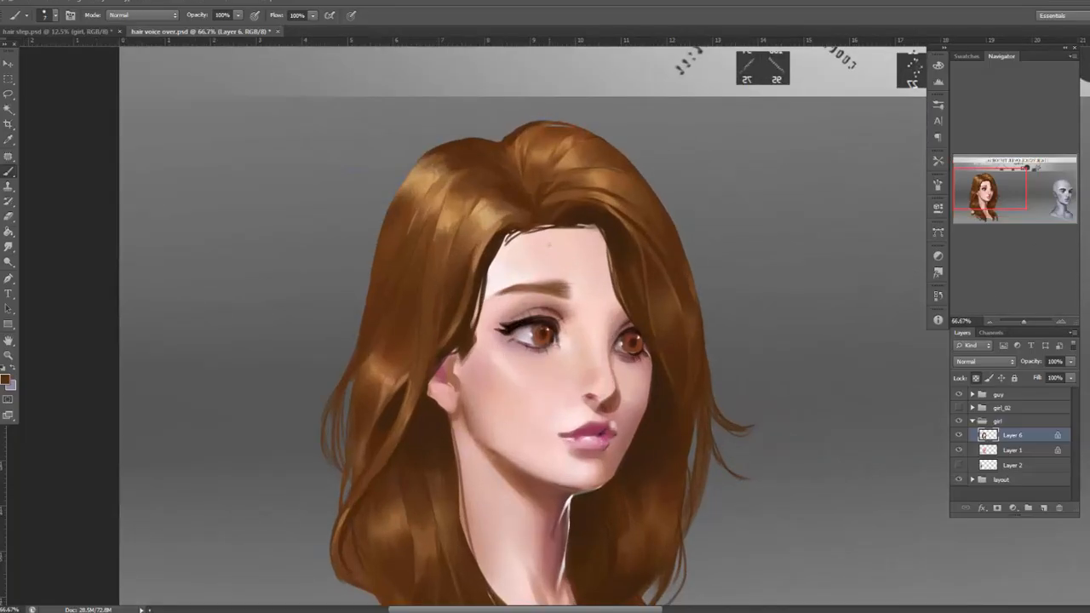
left_click(673, 227, "alt")
right_click(665, 158)
left_click(704, 193)
left_click(638, 175)
right_click(670, 218)
left_click(724, 221)
left_click(649, 190)
left_click(975, 378)
Paint thin loose strands along the far-side hair outline, including one flyaway curling outward beside the forehead.
left_click_drag(710, 300, 709, 348)
key("ctrl+z")
left_click_drag(664, 206, 709, 347)
left_click_drag(674, 226, 707, 348)
left_click_drag(697, 283, 706, 334)
right_click(691, 184)
left_click(717, 232)
left_click(666, 214)
mouse_move(668, 216)
left_mouse_down()
mouse_move(717, 273)
mouse_move(741, 246)
left_mouse_up()
mouse_move(675, 228)
left_mouse_down()
mouse_move(716, 343)
mouse_move(710, 374)
left_mouse_up()
Paint fine strands down the near-side hair outline from the crown to ear level with sampled browns.
left_click(447, 146, "alt")
left_click_drag(431, 153, 371, 254)
left_click_drag(398, 183, 368, 316)
left_click(391, 238, "alt")
left_click_drag(366, 274, 352, 344)
left_click_drag(363, 307, 346, 358)
left_click(374, 313, "alt")
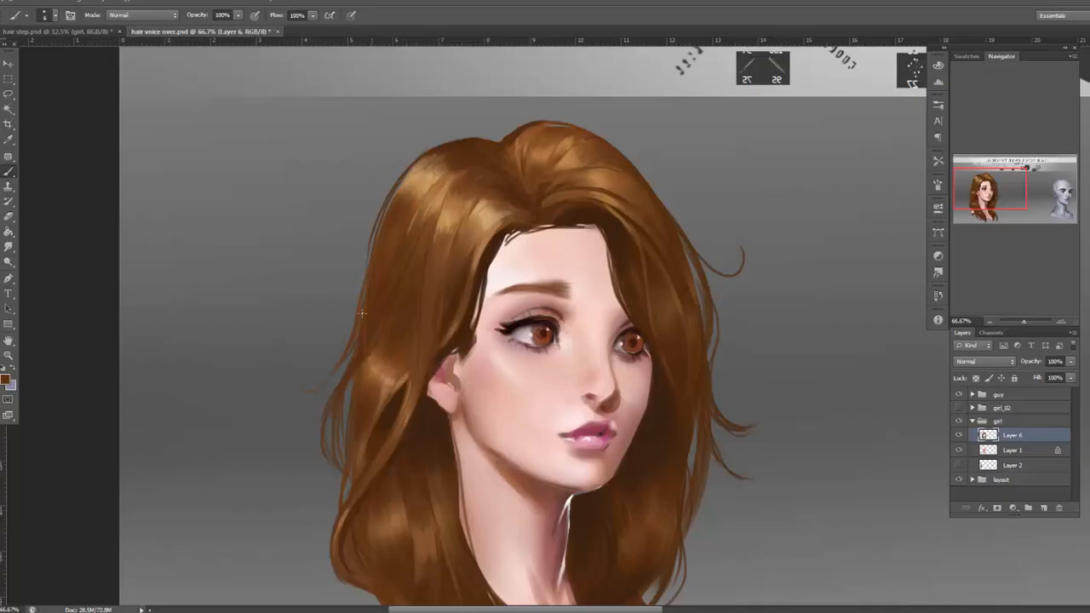
Fill out the near-side outline above the ear and add lighter strands along the edge of the crown.
left_click_drag(373, 238, 366, 274)
left_click_drag(380, 207, 364, 280)
left_click(417, 170, "alt")
left_click_drag(415, 167, 388, 202)
left_click_drag(424, 159, 378, 209)
left_click_drag(421, 163, 373, 238)
left_click(418, 165, "alt")
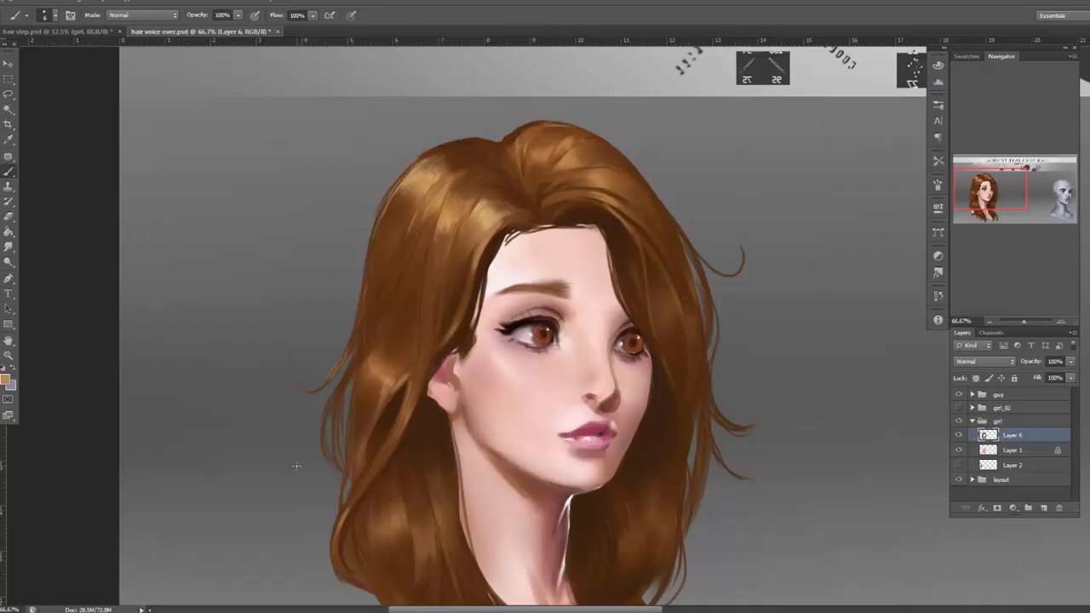
Draw fine strands in the far-side front lock and in the near-side hair beside the ear.
left_click_drag(646, 280, 647, 325)
left_click_drag(647, 283, 655, 341)
mouse_move(671, 275)
left_mouse_down()
mouse_move(678, 299)
mouse_move(677, 285)
left_mouse_up()
left_click_drag(436, 332, 429, 391)
left_click(425, 413, "alt")
Refine the lock below the near-side ear and the hair edge along the temple with sampled browns.
left_click(401, 414, "alt")
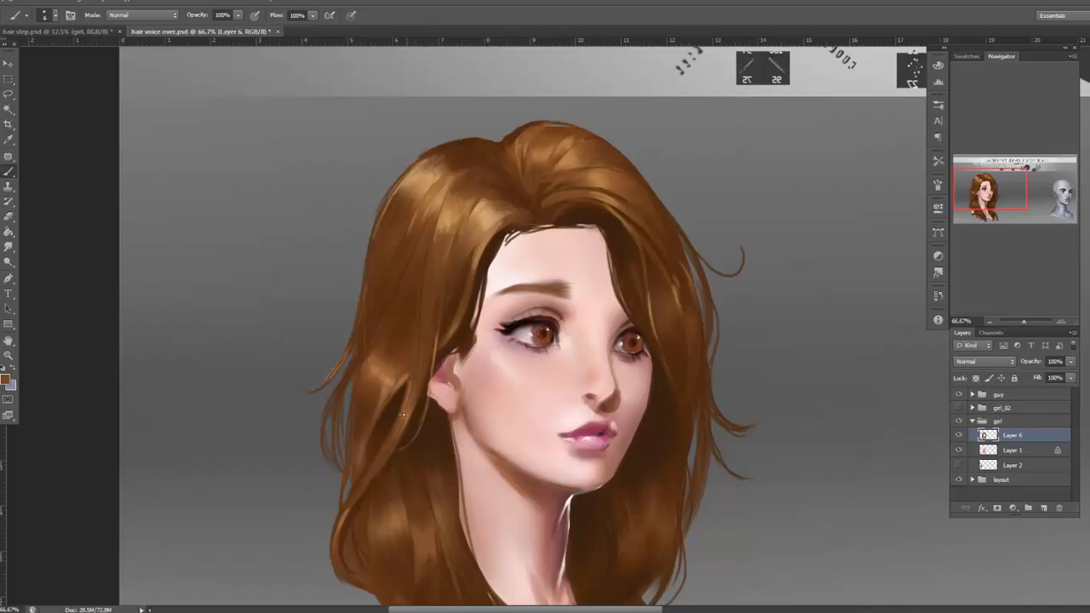
left_click(395, 380, "alt")
left_click_drag(500, 232, 480, 311)
left_click(467, 259, "alt")
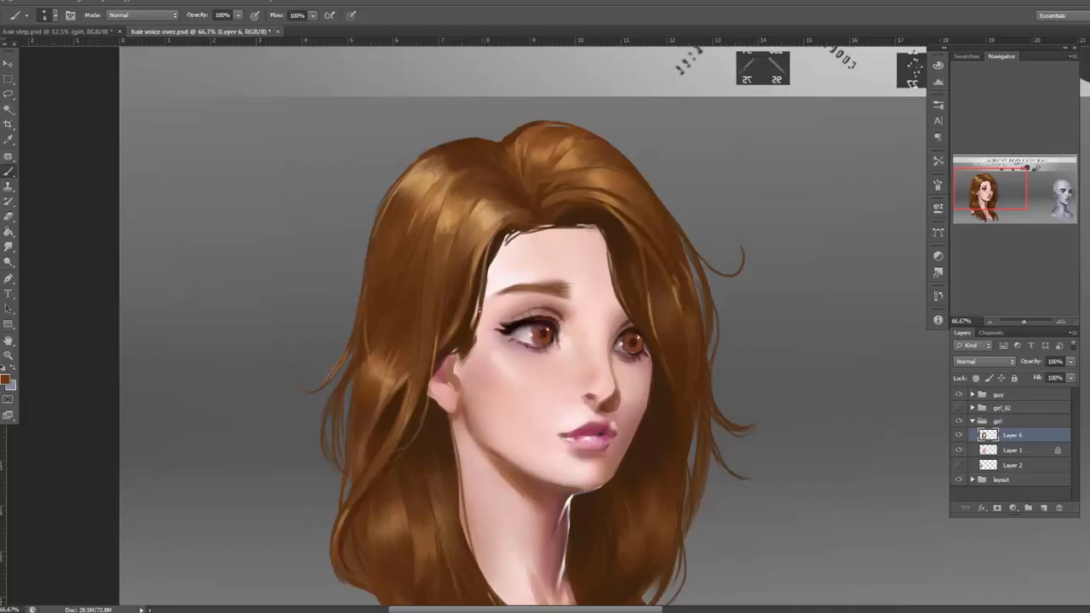
left_click(471, 327, "alt")
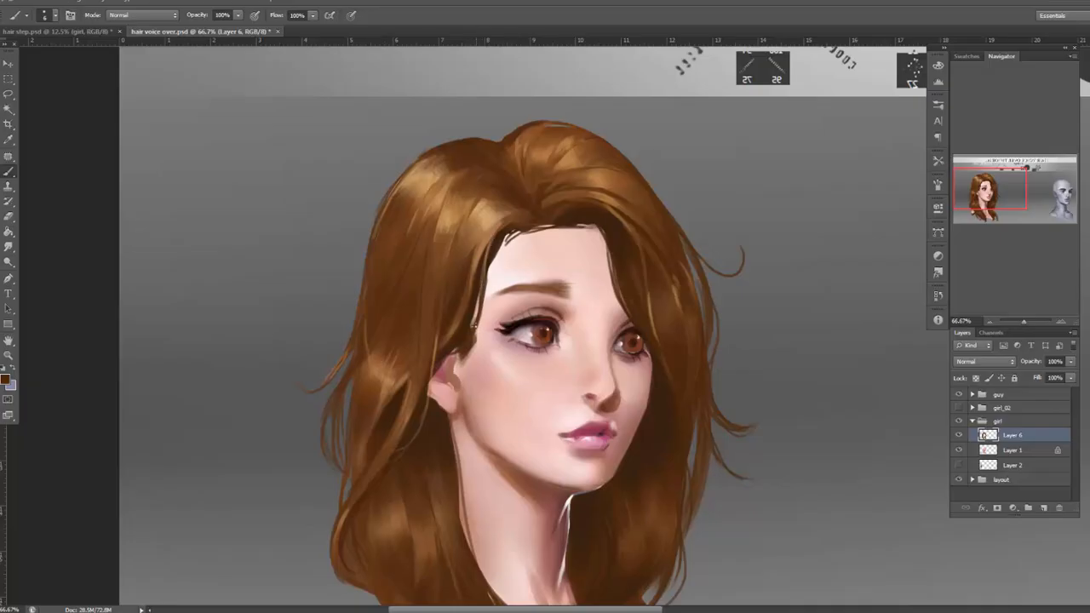
Paint thin light and dark strands through the far-side fringe from the parting to the temple using a finer brush.
left_click(623, 210, "alt")
right_click(634, 157)
left_click_drag(652, 181, 656, 181)
left_click(614, 233)
left_click(584, 212, "alt")
right_click(718, 217)
left_click(738, 247)
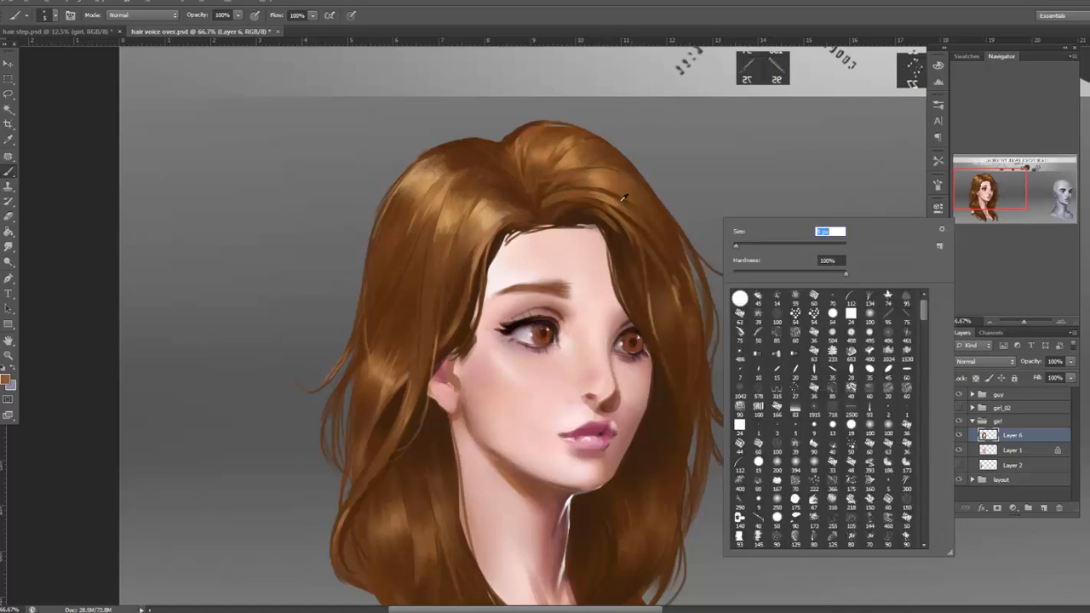
left_click(627, 184)
left_click_drag(634, 244, 624, 312)
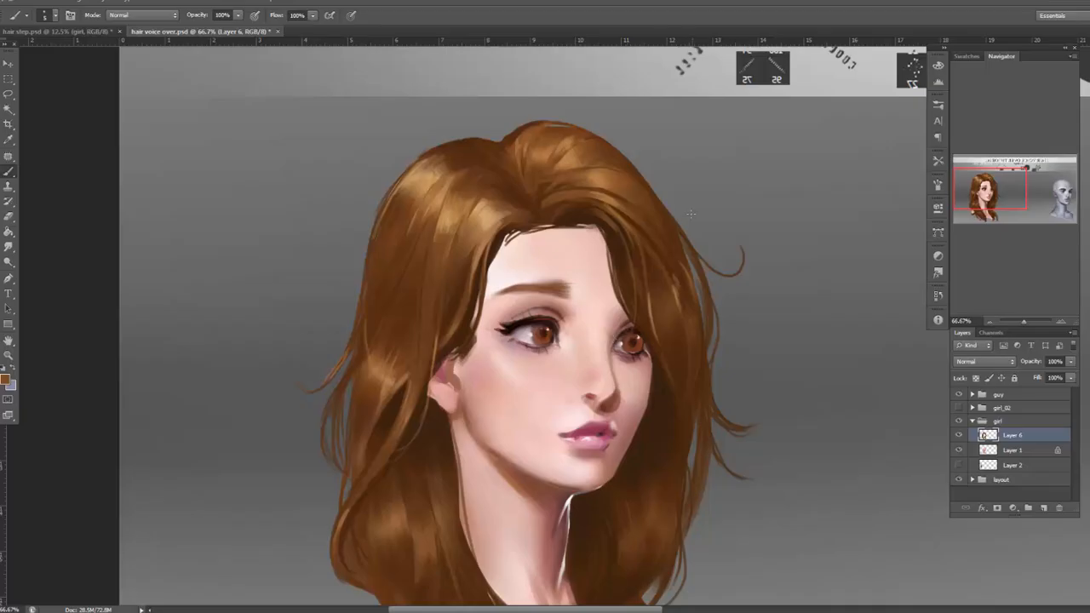
Examine the mirrored hair in the whole composition and up close.
left_click_drag(698, 397, 718, 304)
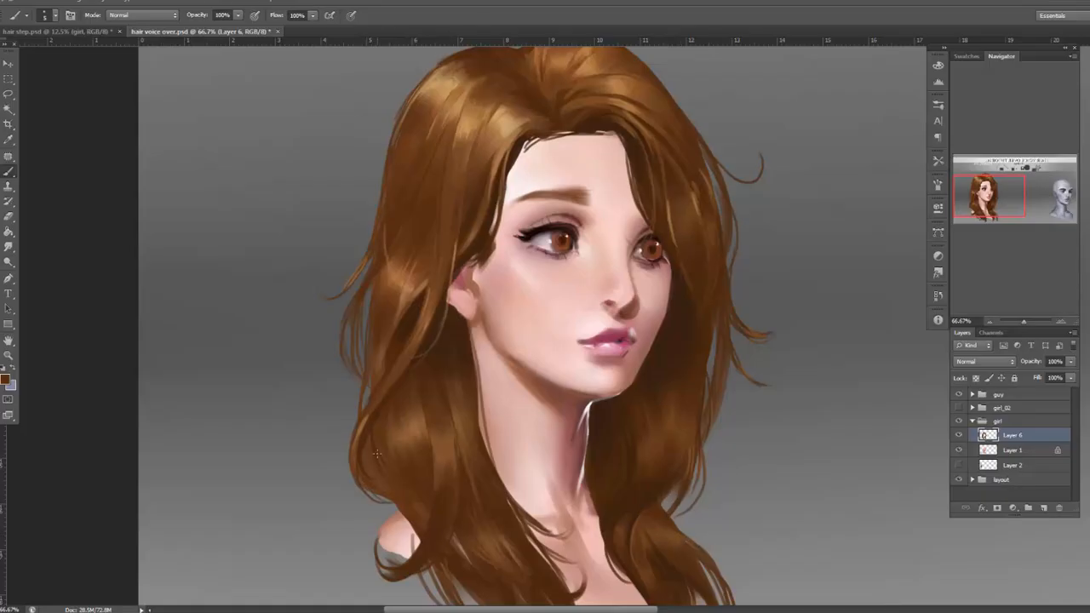
left_click(989, 321)
left_click(990, 321)
left_click(989, 321)
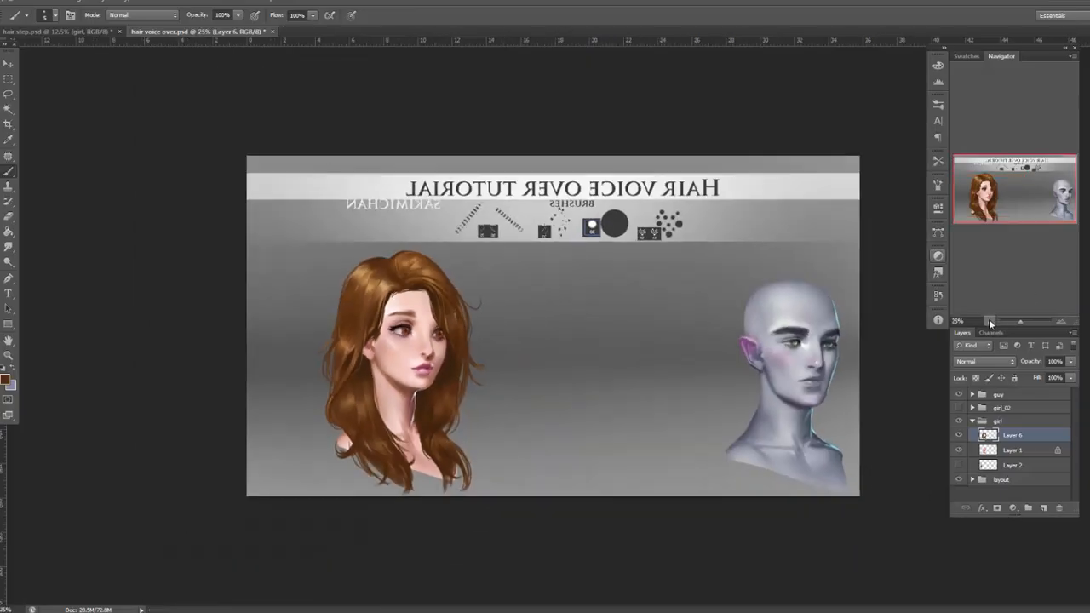
left_click(989, 322)
left_click(1062, 321)
left_click(1061, 321)
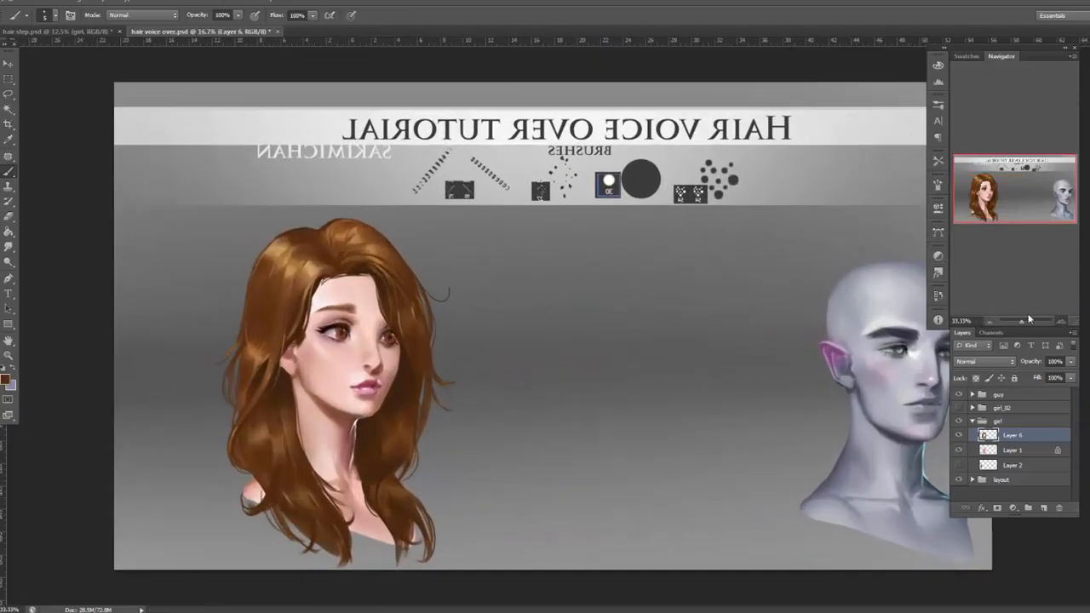
left_click_drag(319, 290, 698, 328)
Add fine light and dark strands to the near-side lower curls over the shoulder and chest with sampled browns.
left_click(596, 229, "alt")
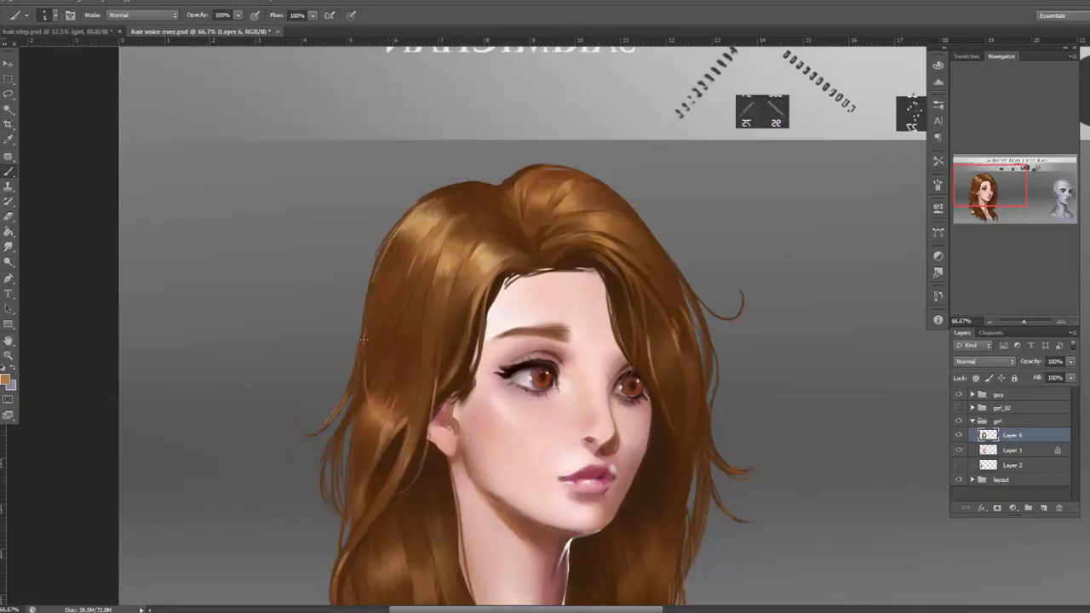
scroll(608, 390, "down", 5)
left_click_drag(451, 406, 458, 446)
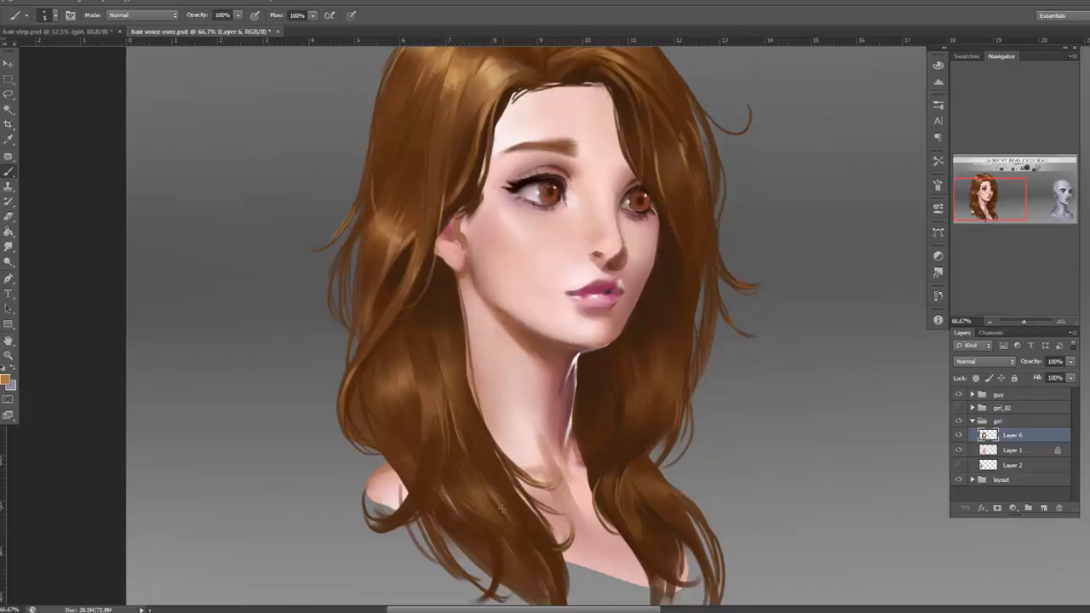
left_click(489, 534, "alt")
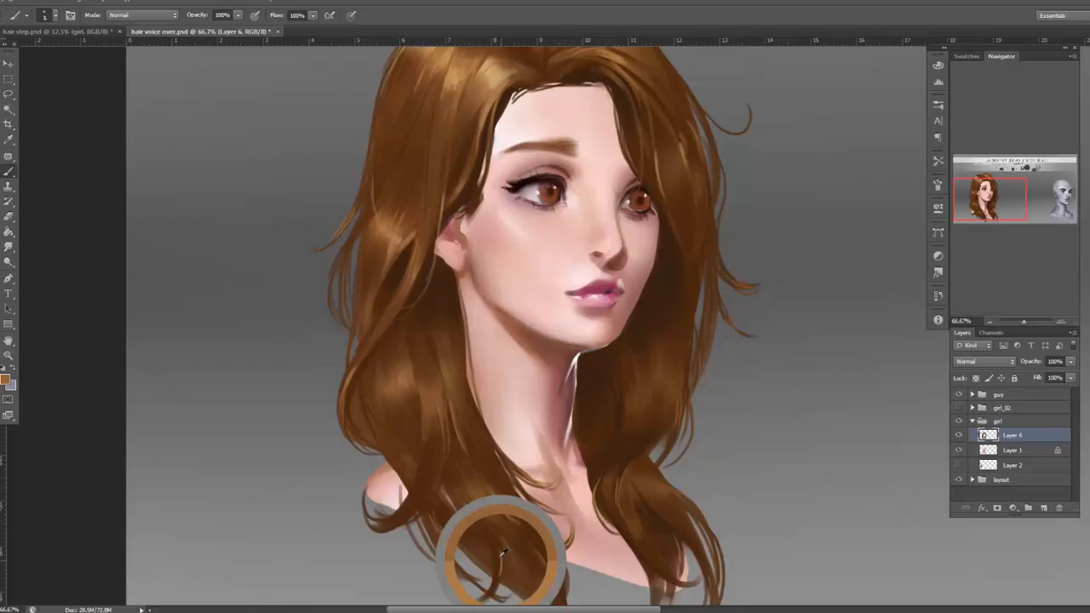
left_click(500, 556, "alt")
left_click(490, 529, "alt")
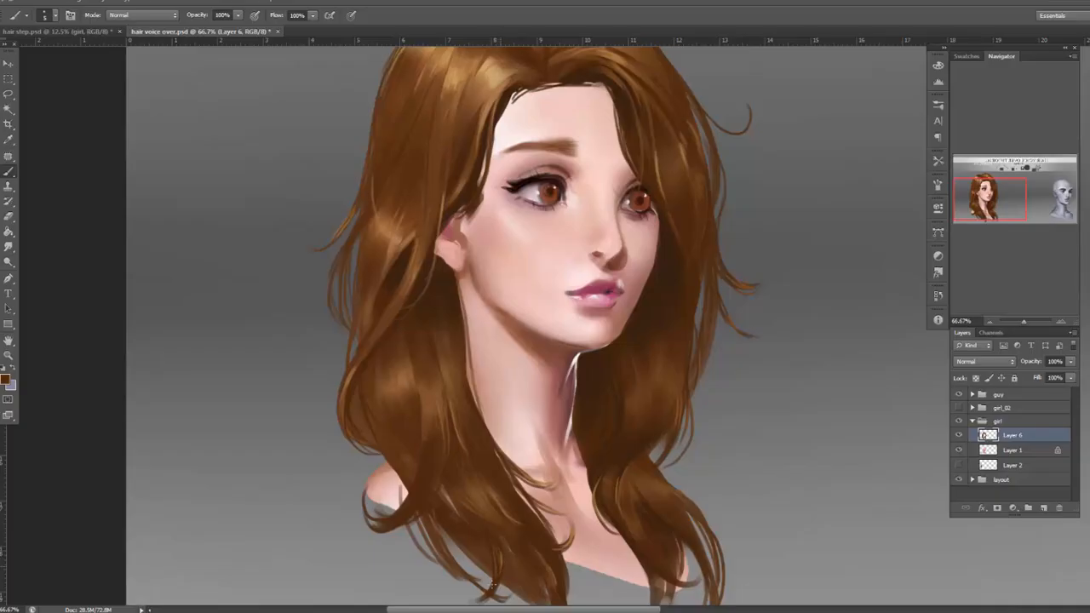
left_click(437, 534, "alt")
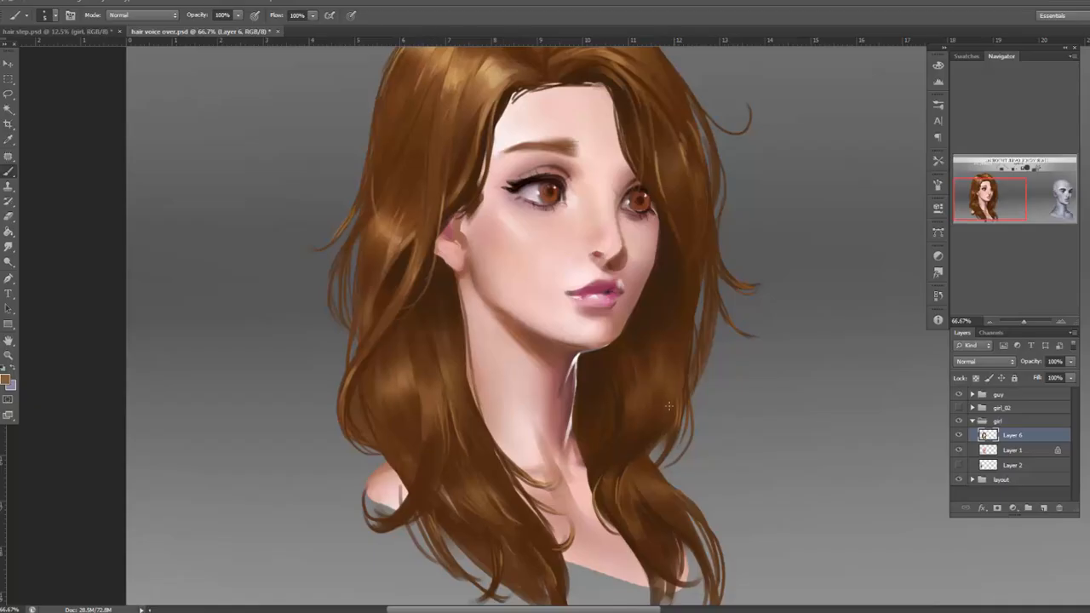
Examine the mirrored hair in the full composition and the brush samples beneath the title.
left_click(989, 322)
left_click(990, 321)
left_click(989, 322)
left_click(990, 322)
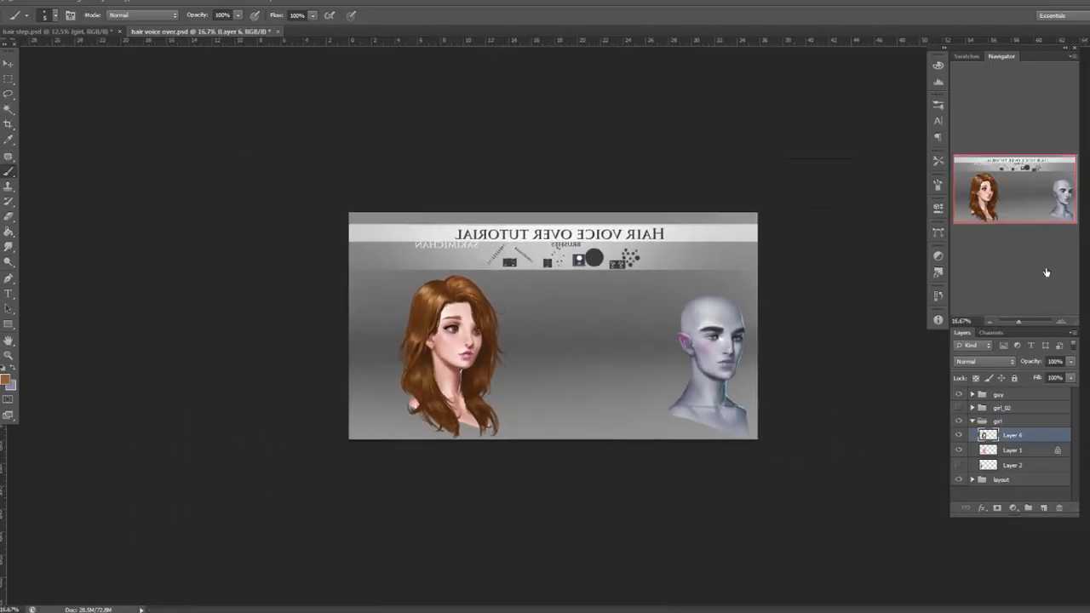
left_click(1060, 322)
left_click(1059, 322)
left_click(1060, 322)
left_click_drag(534, 453, 733, 421)
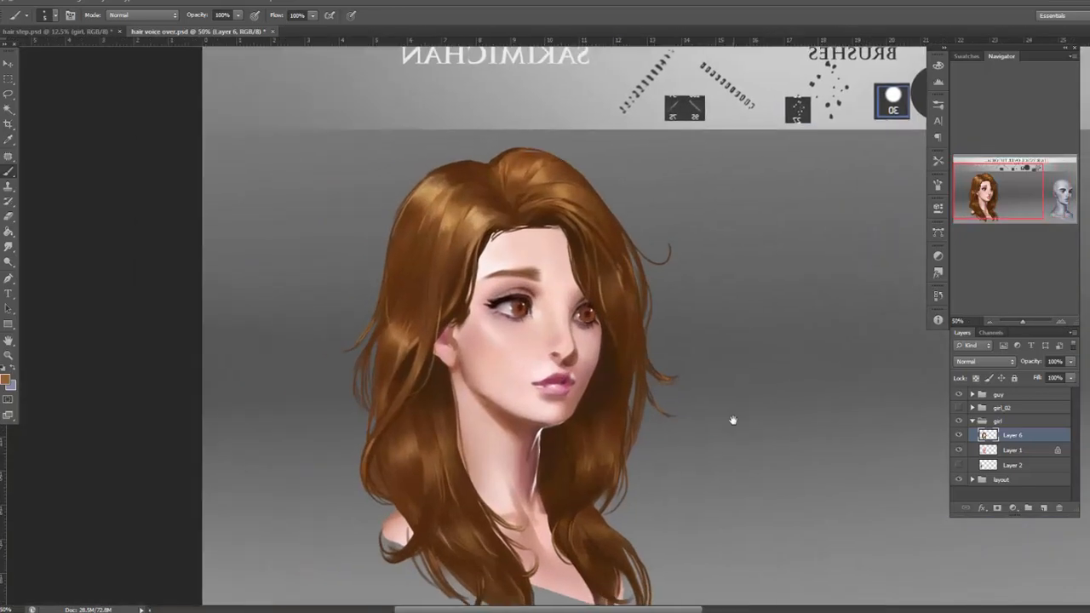
left_click(1060, 322)
left_click_drag(706, 383, 633, 445)
left_click_drag(613, 406, 367, 445)
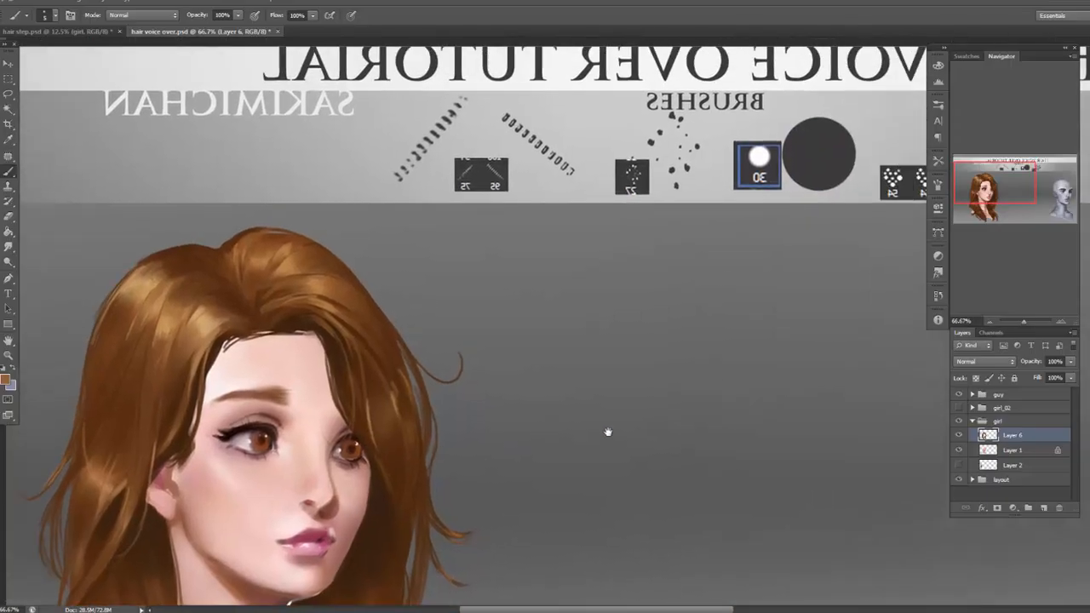
left_click_drag(499, 419, 620, 427)
left_click_drag(555, 452, 336, 456)
left_click_drag(516, 451, 322, 487)
left_click_drag(562, 450, 532, 399)
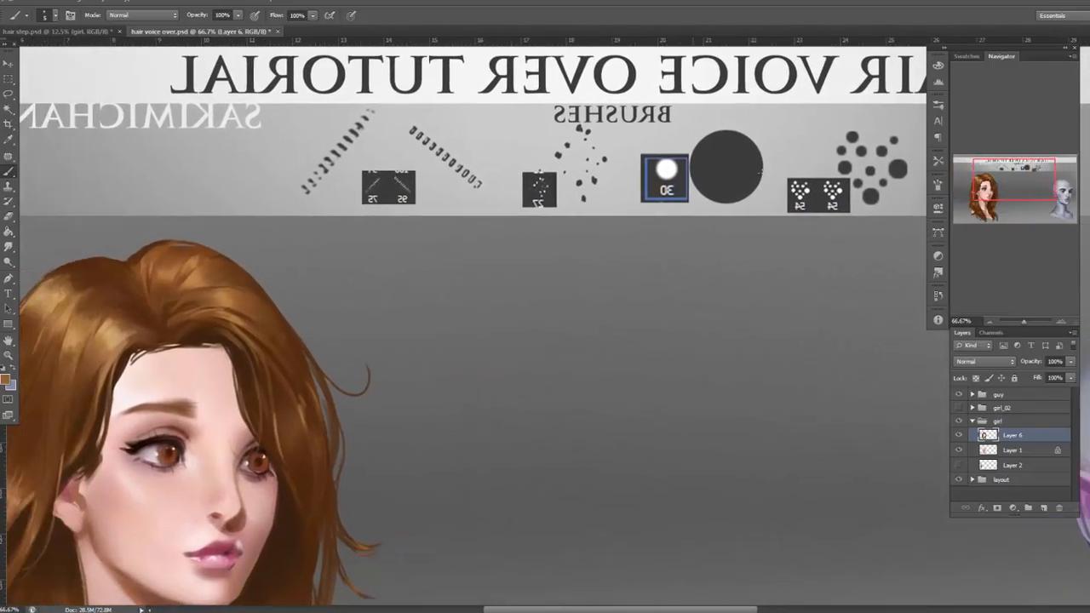
left_click_drag(452, 343, 673, 308)
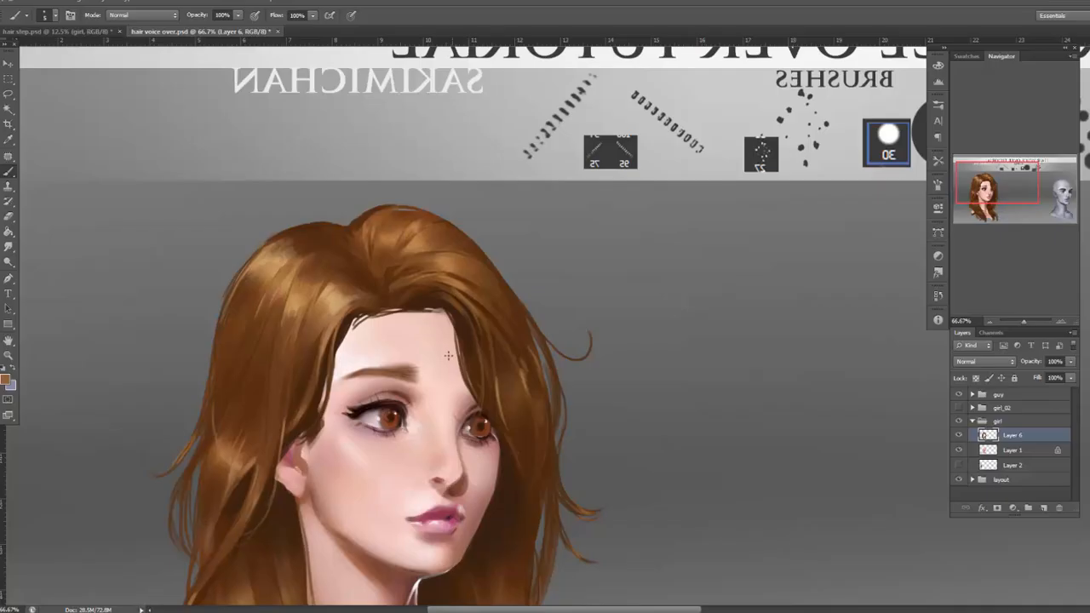
Choose a multi-dot brush at 49 px and streak the near-side fringe highlight with a sampled light tan.
right_click(448, 355)
left_click(523, 447)
left_click_drag(478, 303, 493, 302)
left_click(486, 236)
left_click_drag(603, 304, 819, 266)
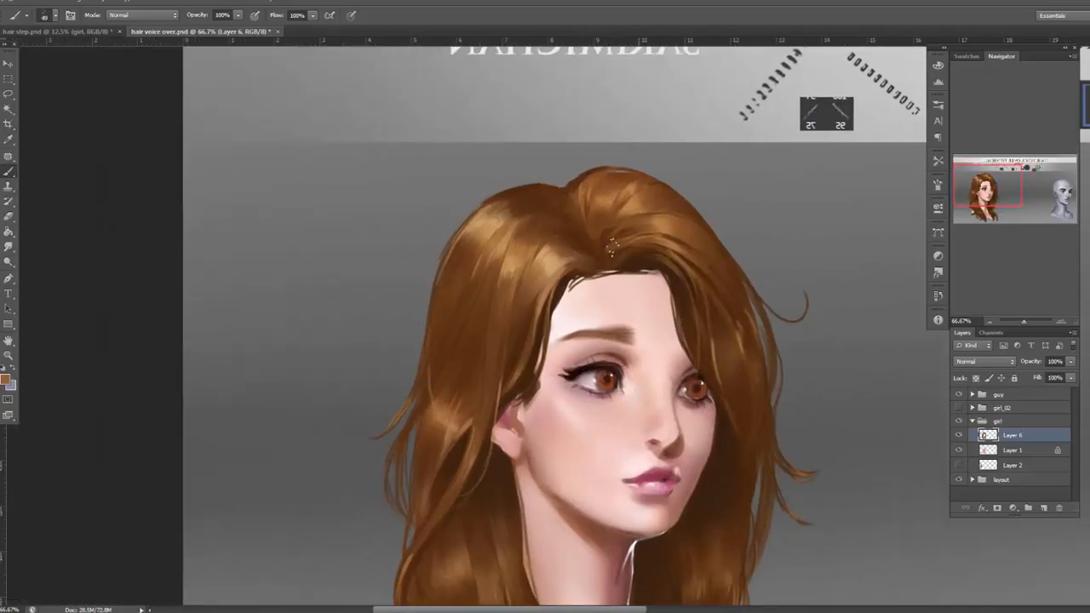
left_click(555, 265, "alt")
left_click_drag(564, 257, 543, 305)
left_click_drag(519, 247, 506, 285)
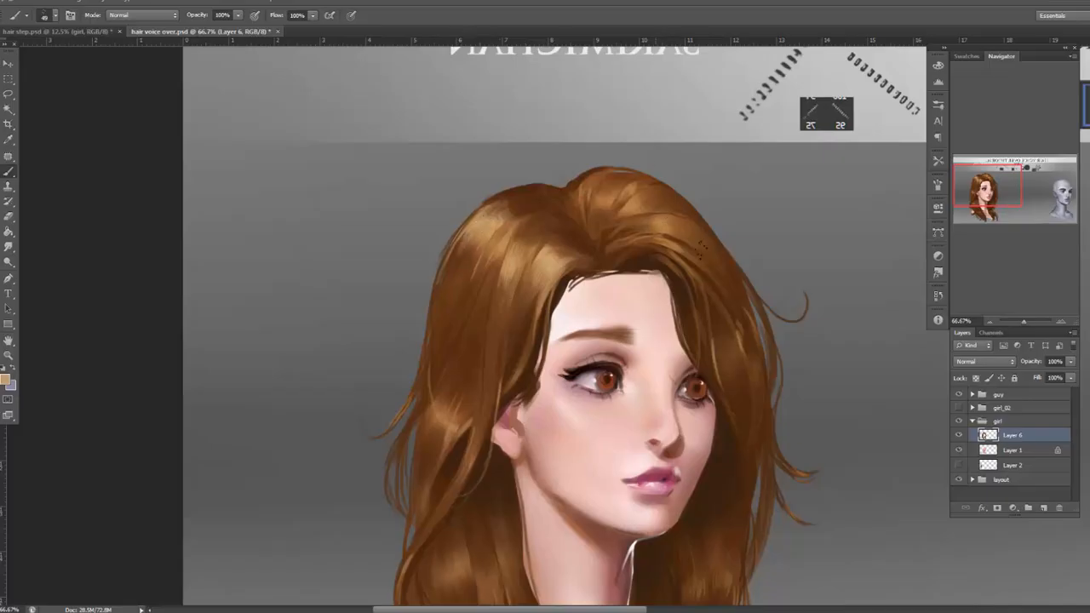
Streak the far-side fringe highlight beside the parting with a golden brown sampled from it.
left_click(664, 224, "alt")
left_click_drag(666, 221, 679, 229)
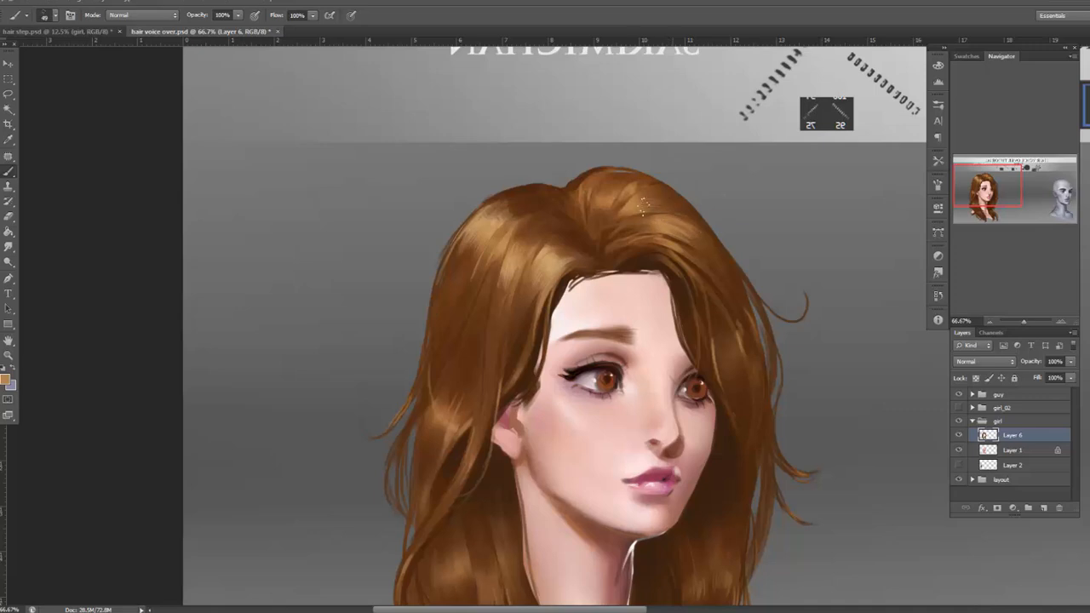
left_click_drag(661, 246, 690, 268)
Blend fine streaks into the near-side hair around the ear and the far-side front lock with sampled browns.
left_click(455, 414, "alt")
mouse_move(455, 362)
left_mouse_down()
mouse_move(443, 395)
mouse_move(421, 410)
left_mouse_up()
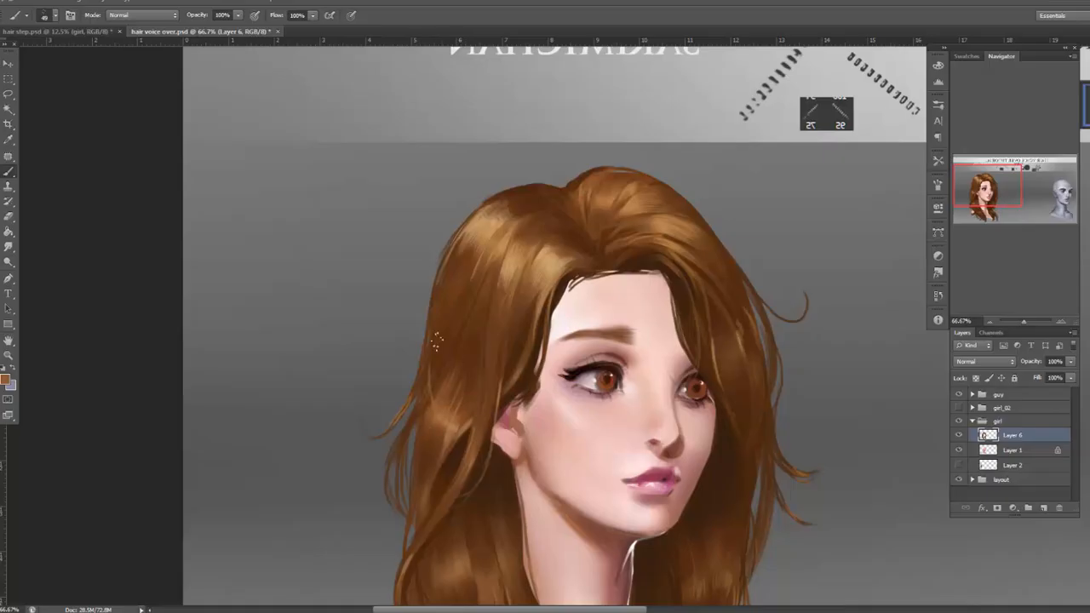
left_click_drag(480, 389, 475, 428)
left_click(757, 355, "alt")
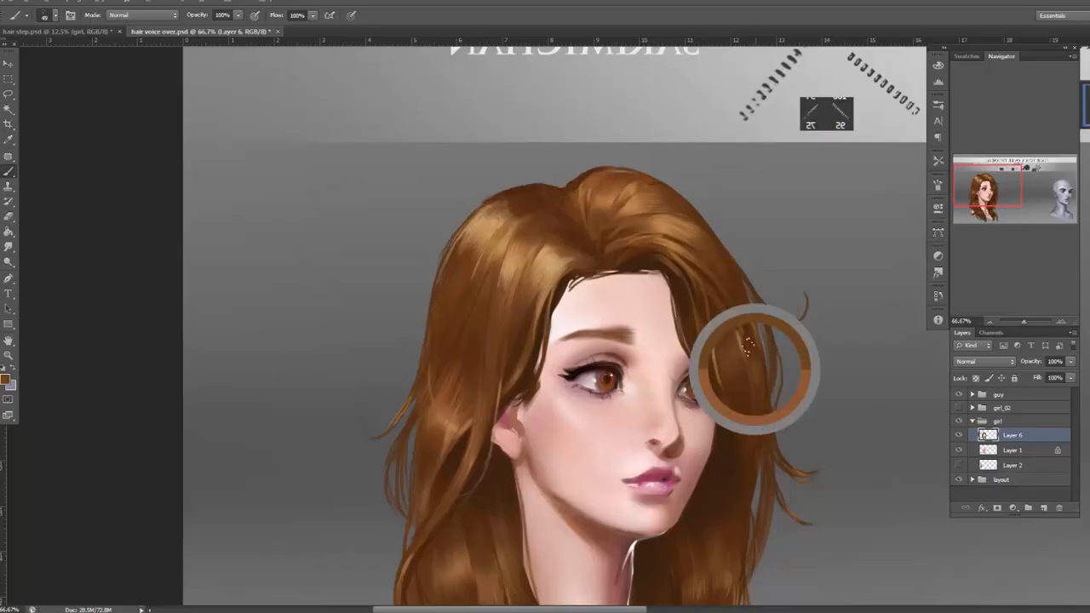
left_click(756, 366, "alt")
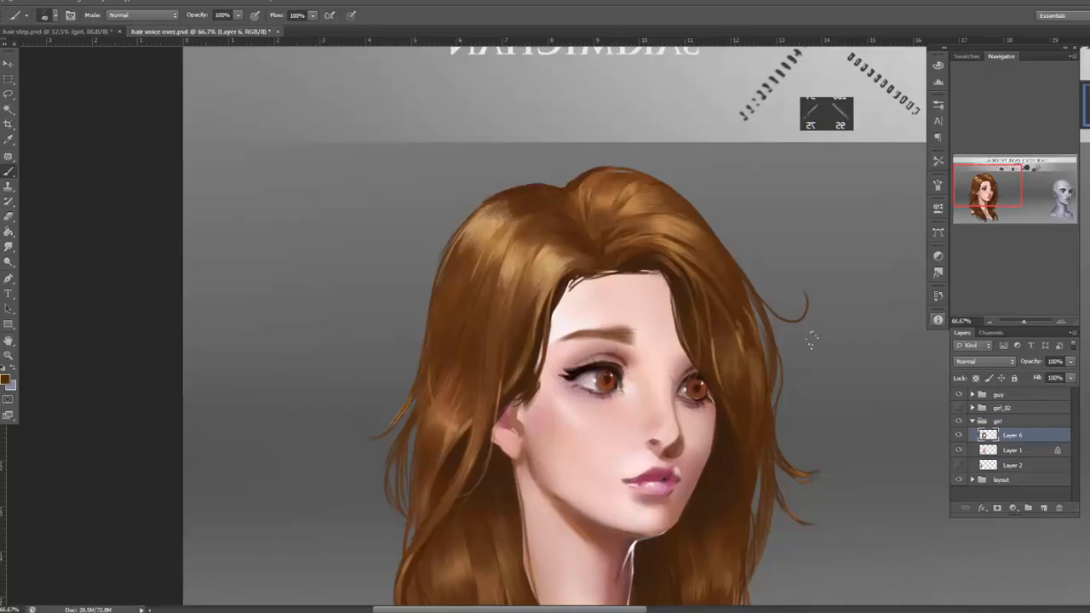
Blend fine streaks into the near-side hair below the ear and beside the neck with sampled browns.
left_click(990, 321)
left_click(989, 321)
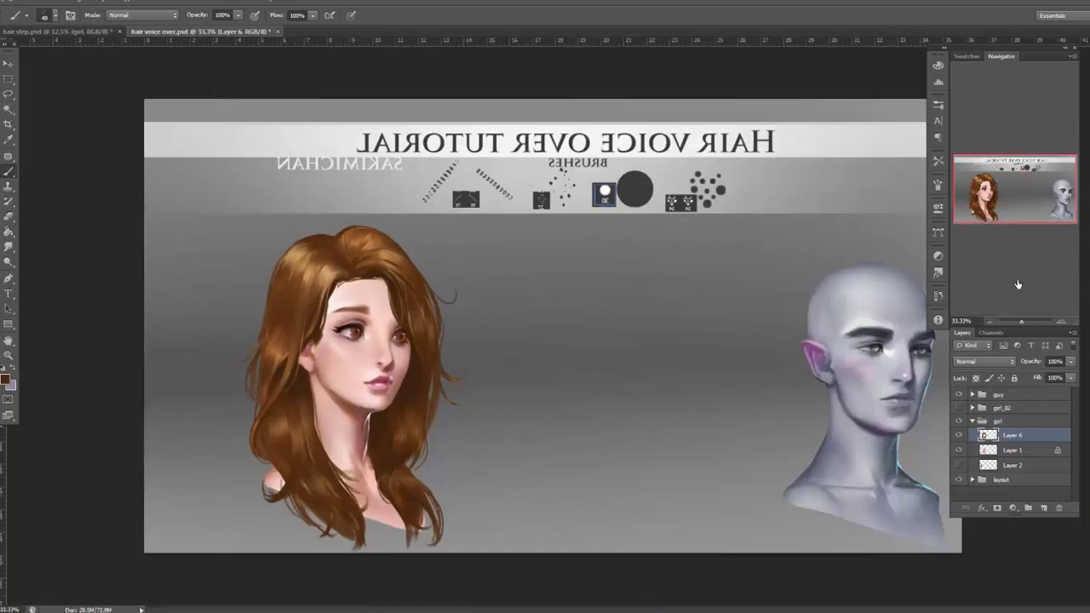
left_click(1061, 321)
left_click(1061, 321)
left_click_drag(477, 387, 880, 341)
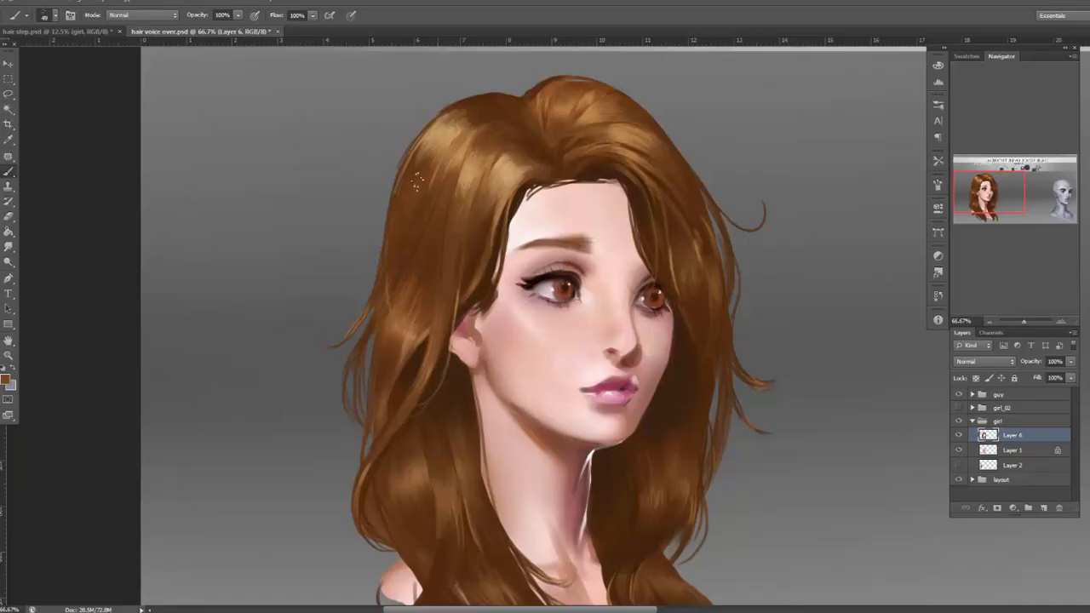
left_click(430, 415, "alt")
left_click(453, 379, "alt")
left_click(475, 446, "alt")
left_click(468, 487, "alt")
Blend fine streaks into the far-side hair beside the jaw and neck with sampled browns.
left_click(659, 483, "alt")
left_click(657, 458, "alt")
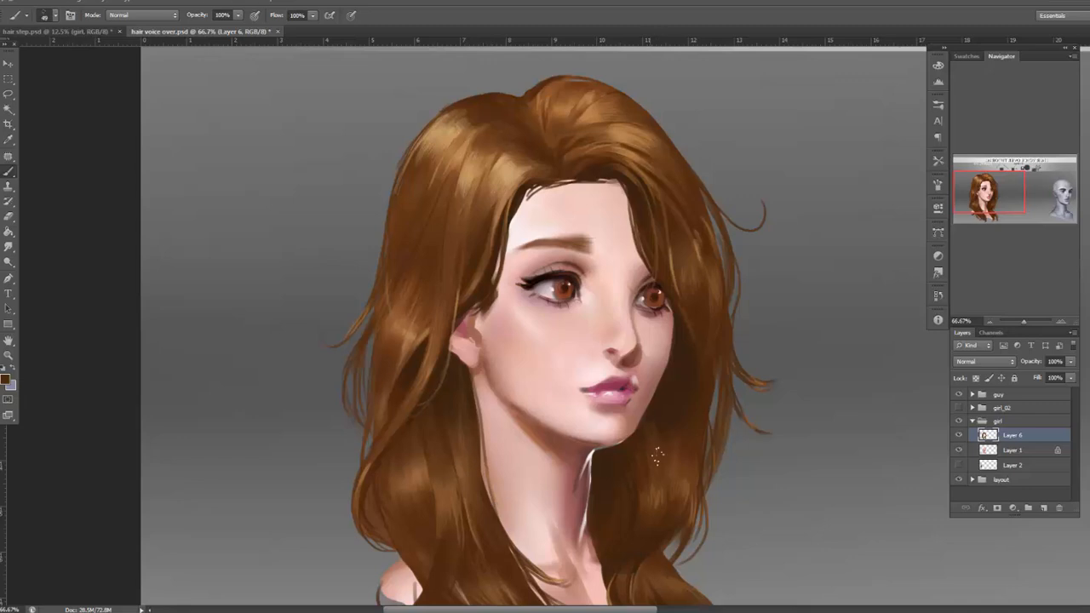
left_click(671, 433, "alt")
left_click(696, 460, "alt")
left_click(669, 442, "alt")
left_click_drag(684, 515, 746, 340)
left_click(665, 335, "alt")
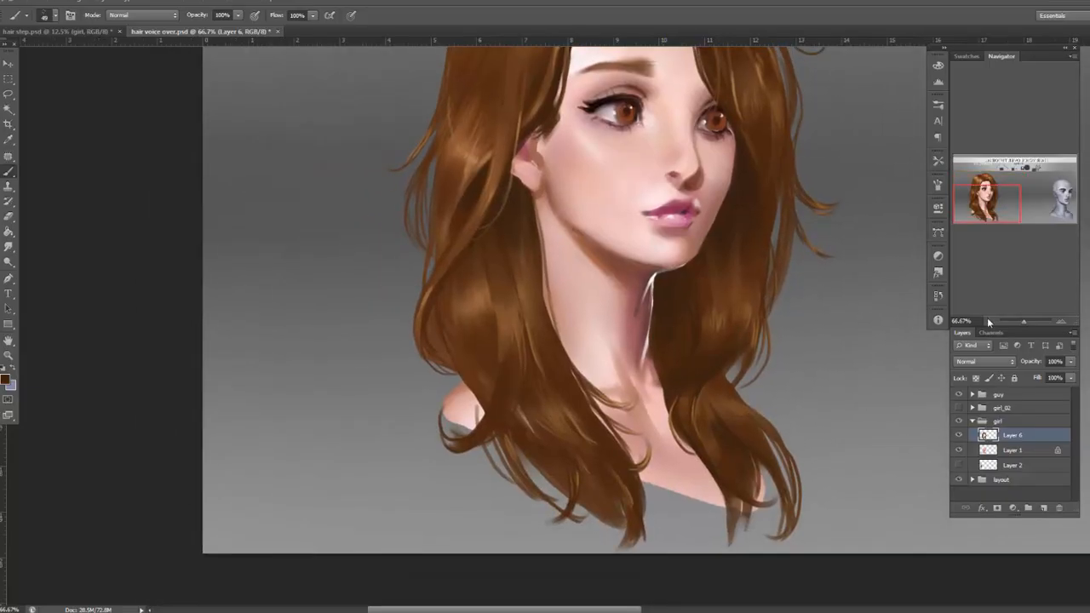
Check the hair in the full composition and flip the whole canvas horizontally back to its original orientation.
left_click(988, 322)
left_click(988, 322)
left_click(1060, 322)
left_click_drag(380, 415, 687, 392)
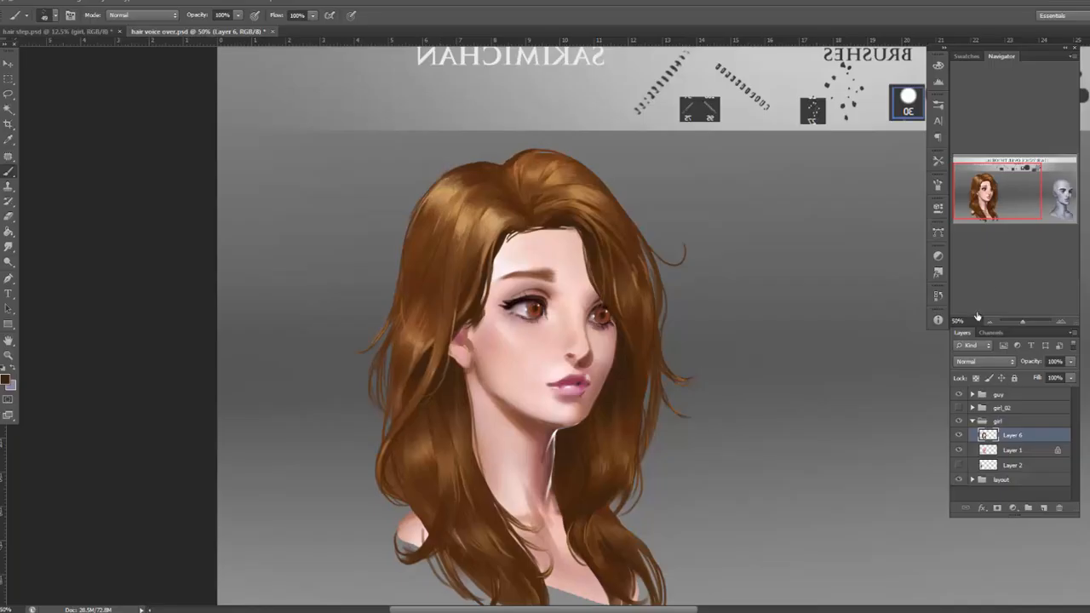
left_click(987, 322)
left_click(77, 4)
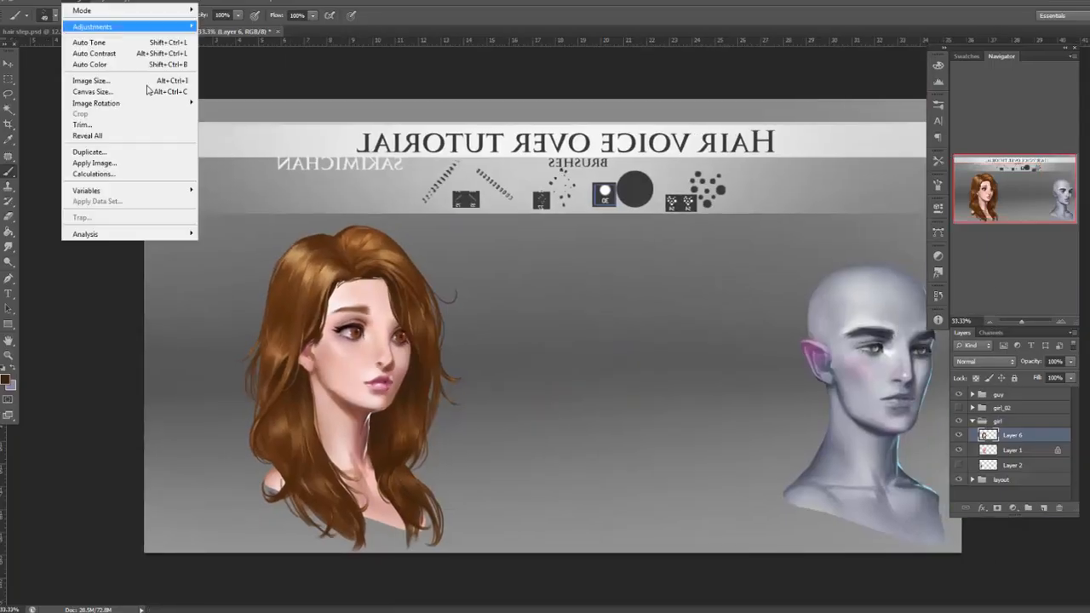
mouse_move(97, 103)
left_click(239, 149)
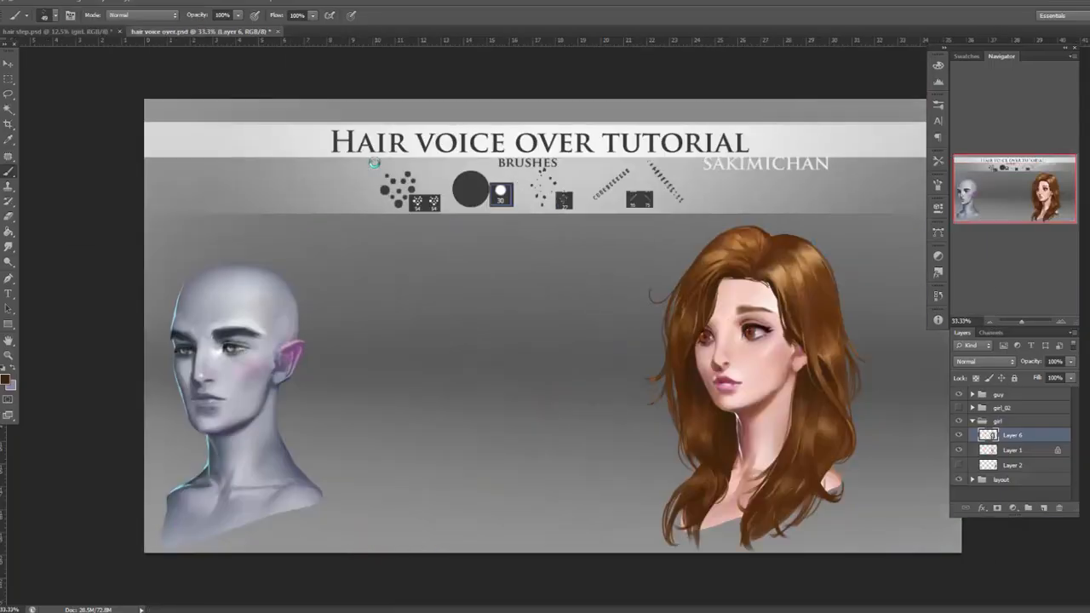
Copy the girl group into hair step.psd as the seventh stage in the row, save that file and return to the docked painting.
left_click_drag(236, 34, 219, 333)
key("v")
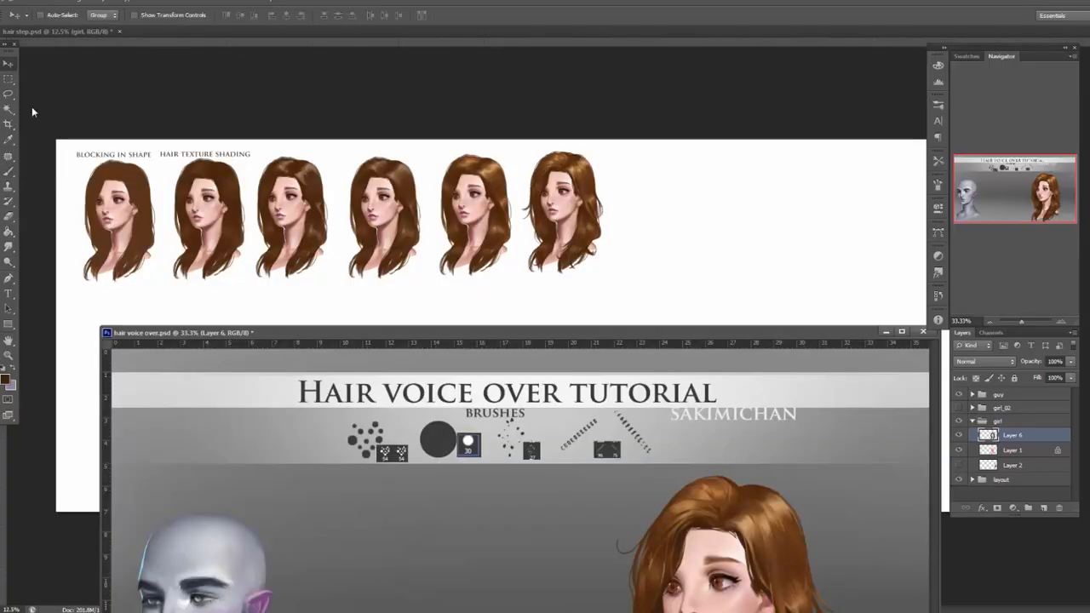
left_click_drag(997, 424, 691, 228)
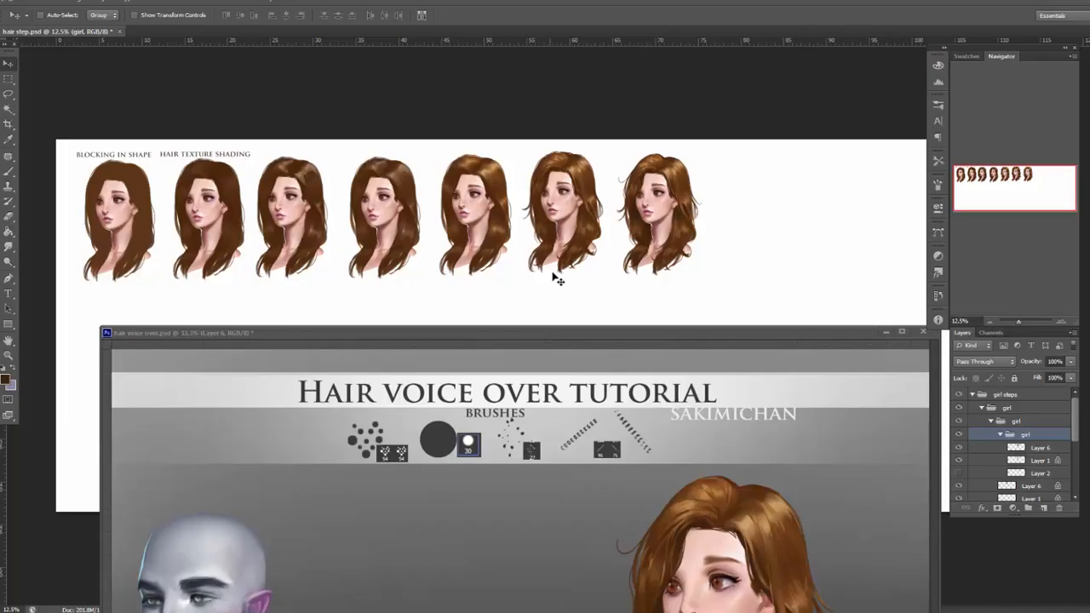
left_click_drag(562, 327, 535, 36)
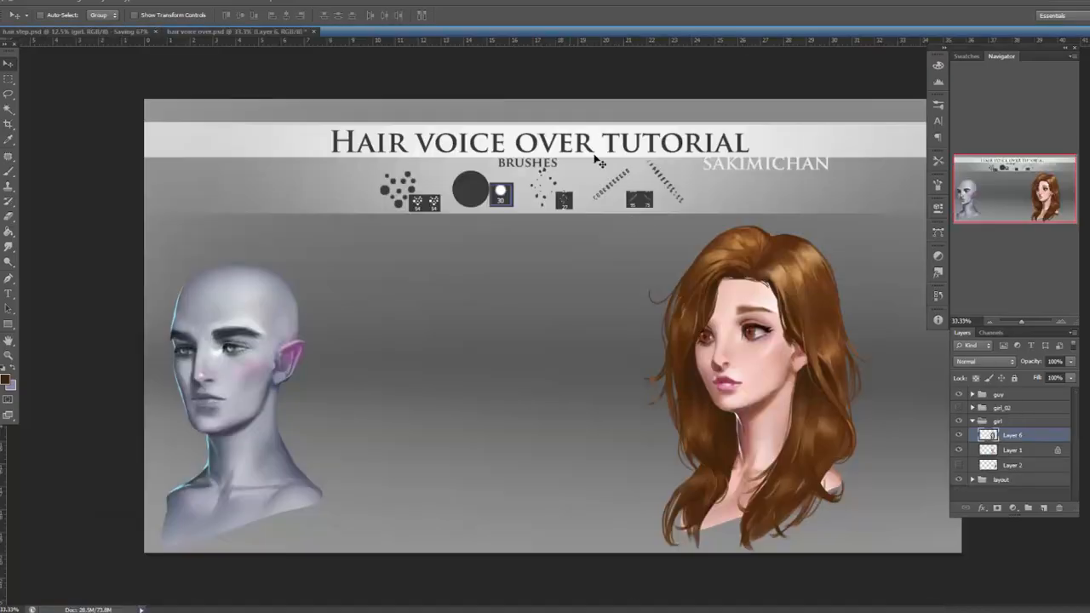
Check the unflipped hair up close and lock the transparent pixels of Layer 6.
left_click(1062, 322)
left_click(1061, 322)
left_click_drag(829, 462, 498, 445)
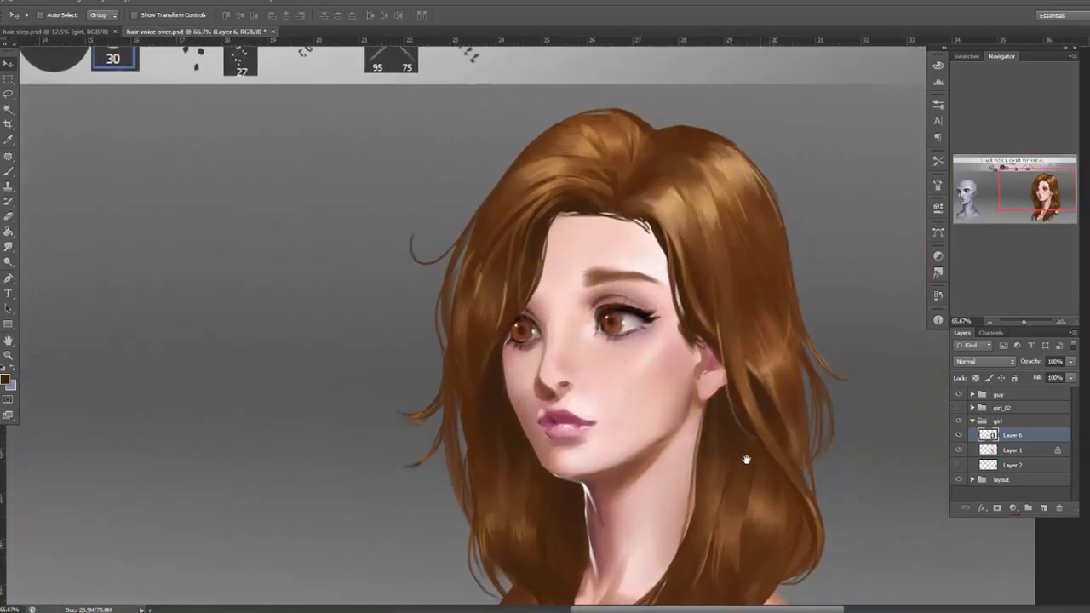
left_click(989, 322)
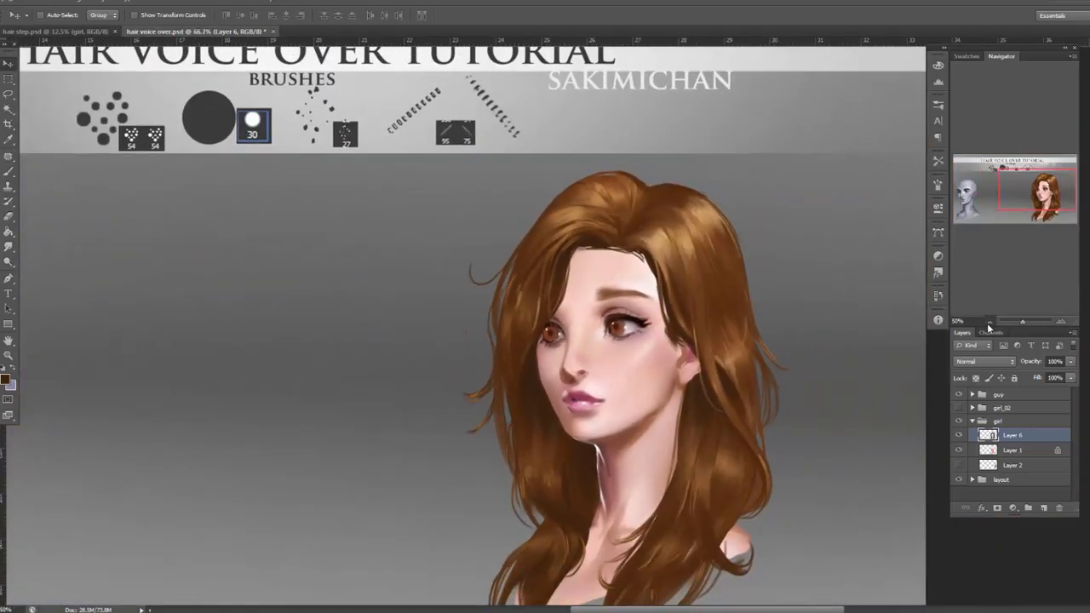
left_click(989, 321)
left_click(1061, 322)
left_click_drag(766, 449, 530, 465)
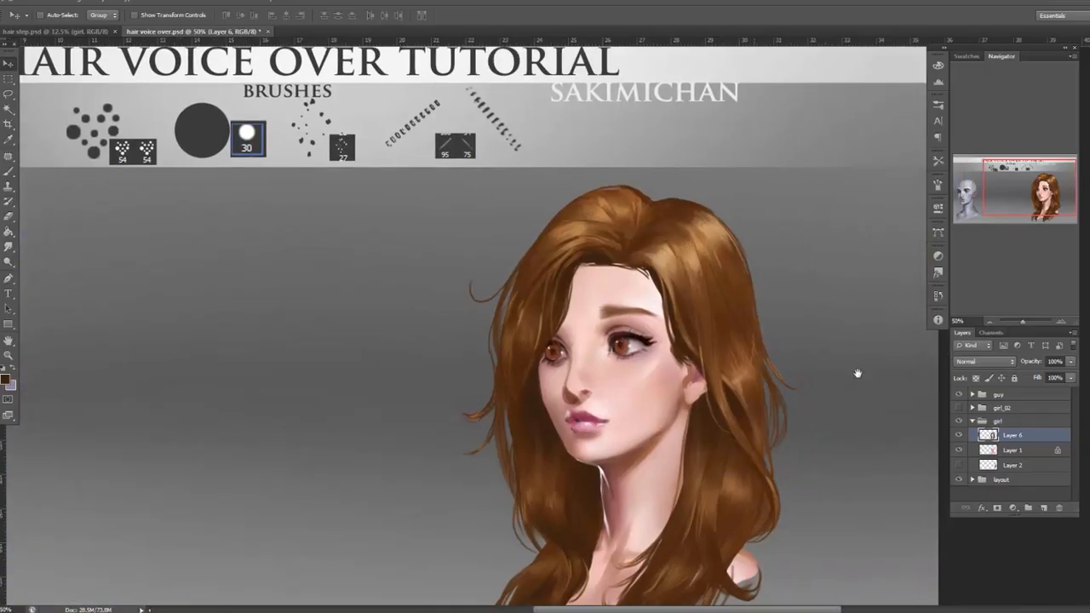
left_click(976, 380)
Set up a soft round brush at 277 px with 0% hardness in Soft Light mode.
key("b")
right_click(668, 274)
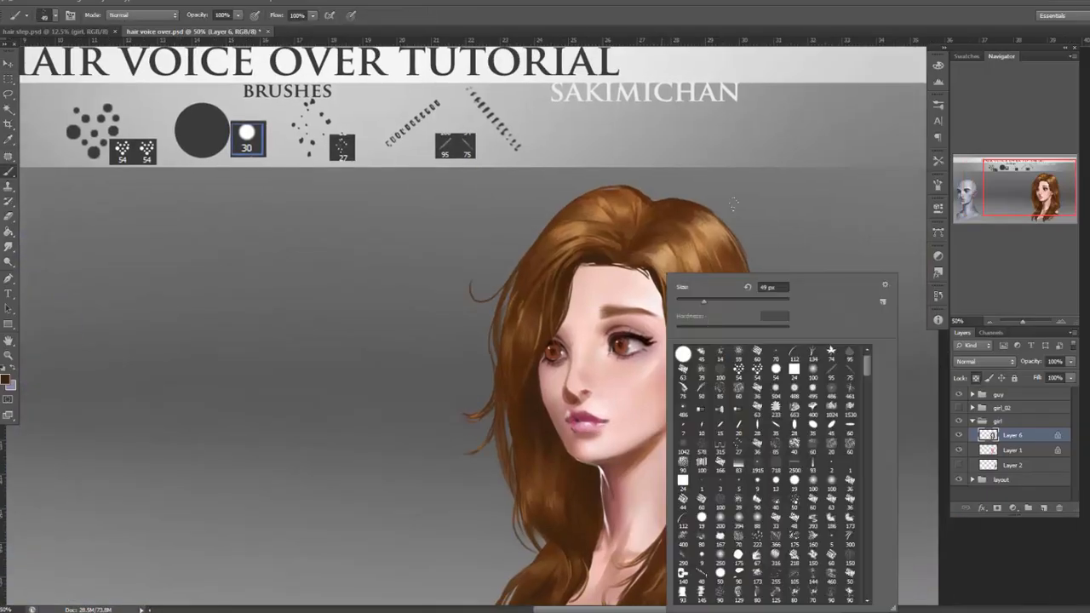
left_click(684, 352)
left_click(765, 299)
left_click(677, 328)
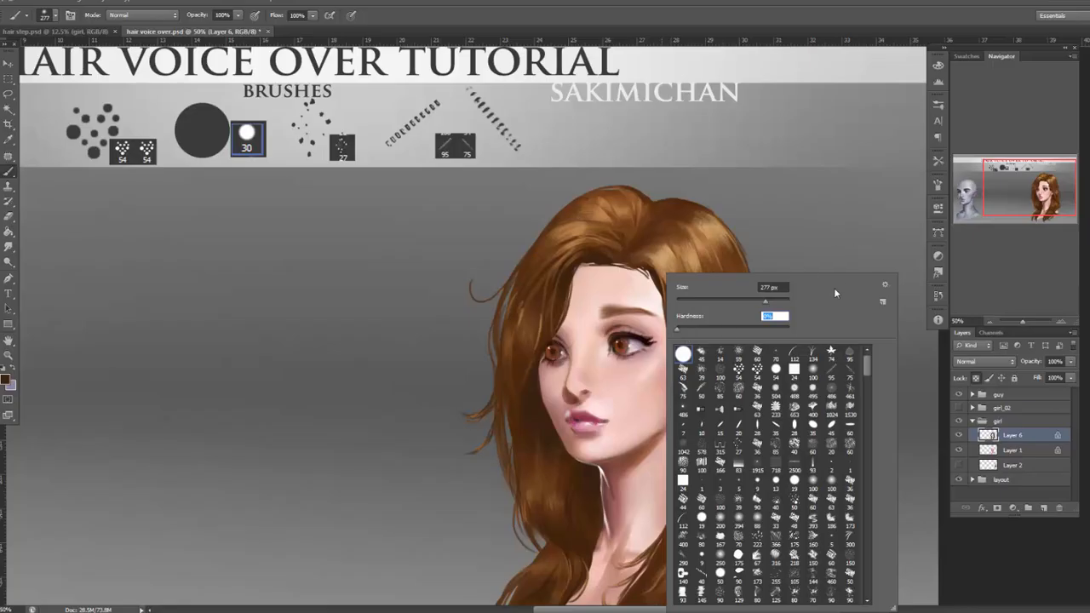
left_click(157, 15)
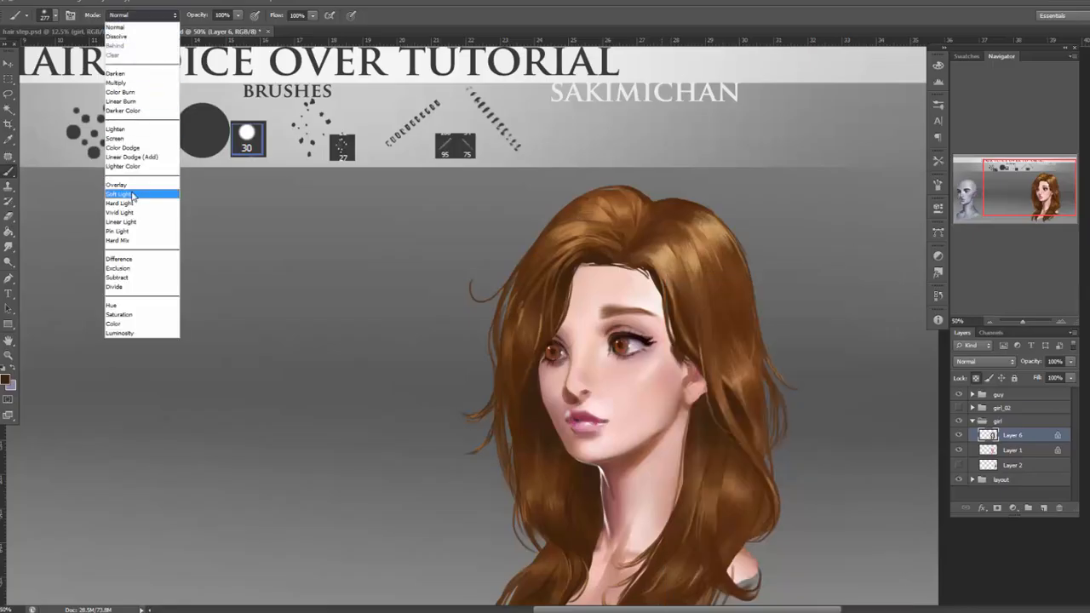
left_click(134, 195)
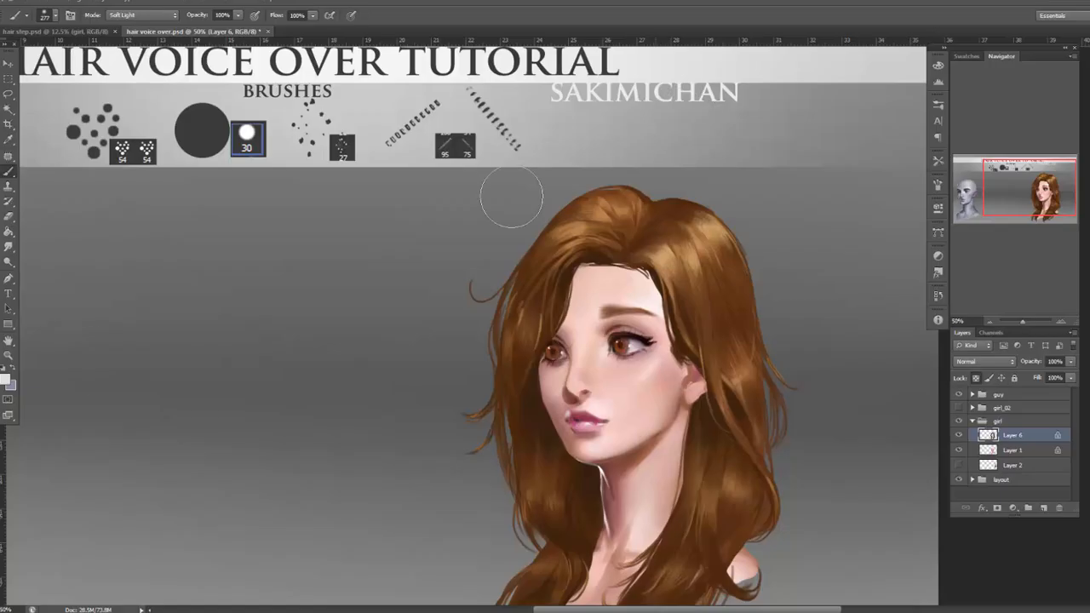
Set the foreground colour to a pale warm beige, R 233, G 210, B 180.
left_click(5, 379)
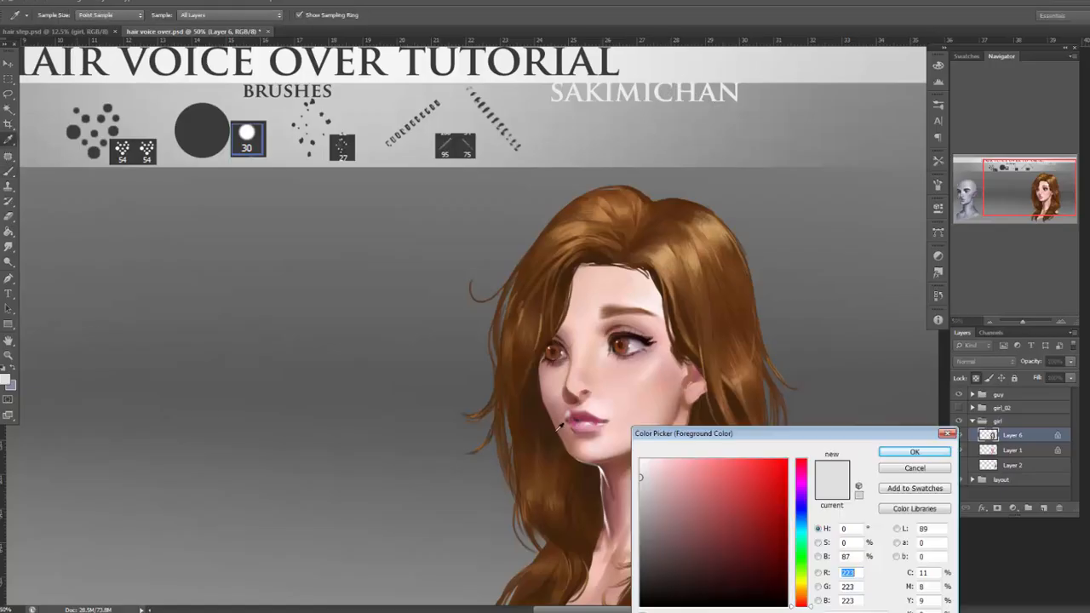
left_click(668, 258)
left_click_drag(692, 477, 674, 471)
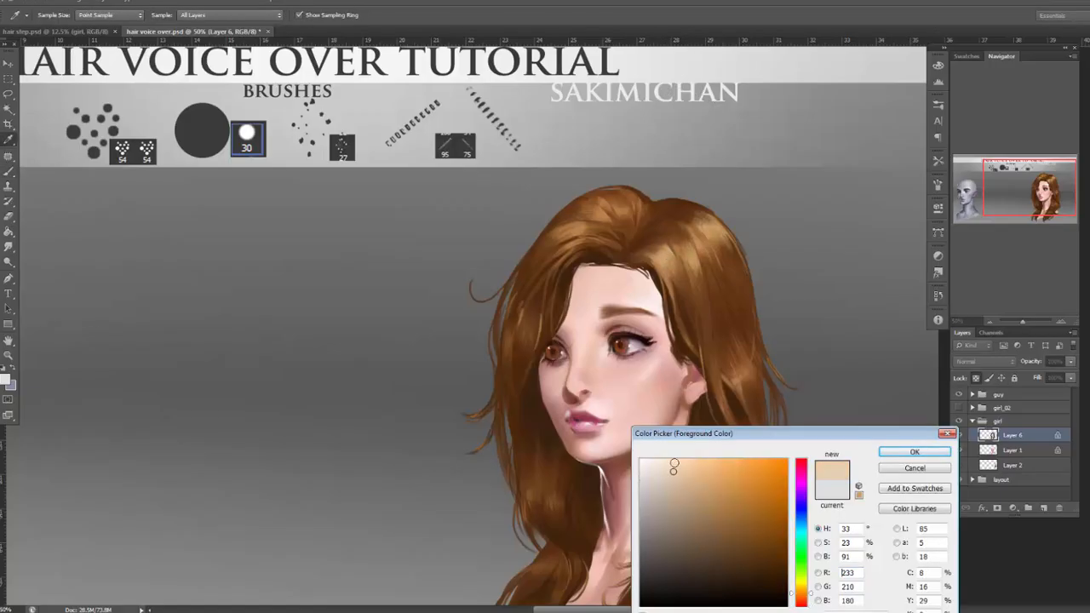
left_click(914, 452)
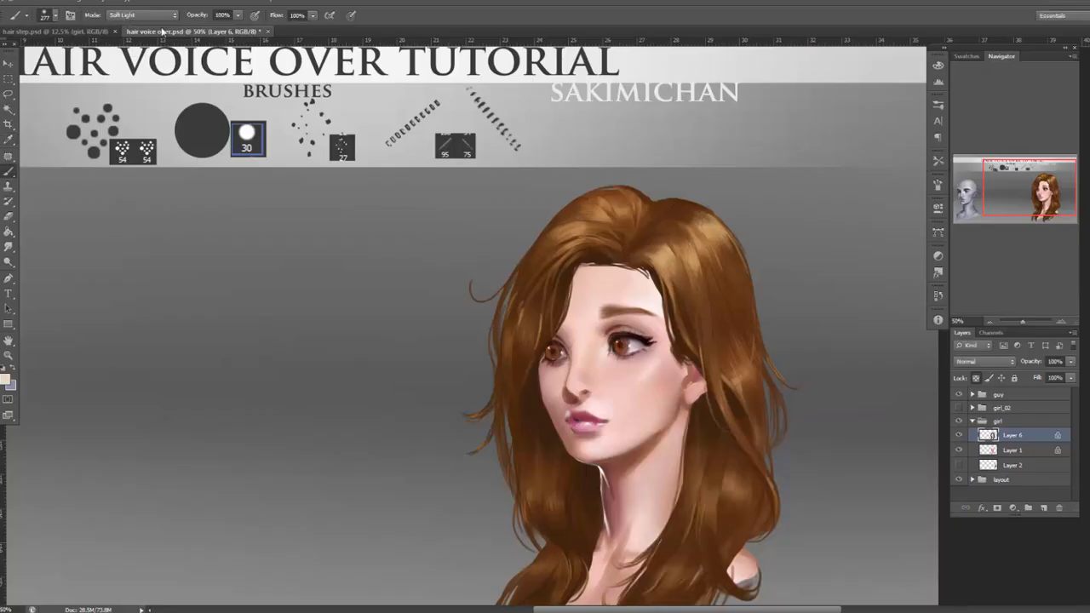
Brighten the crown highlights on both sides of the parting with soft beige strokes, undoing strokes that do not fit.
left_click_drag(707, 227, 718, 215)
key("ctrl+z")
left_click_drag(608, 209, 615, 221)
left_click_drag(695, 221, 727, 233)
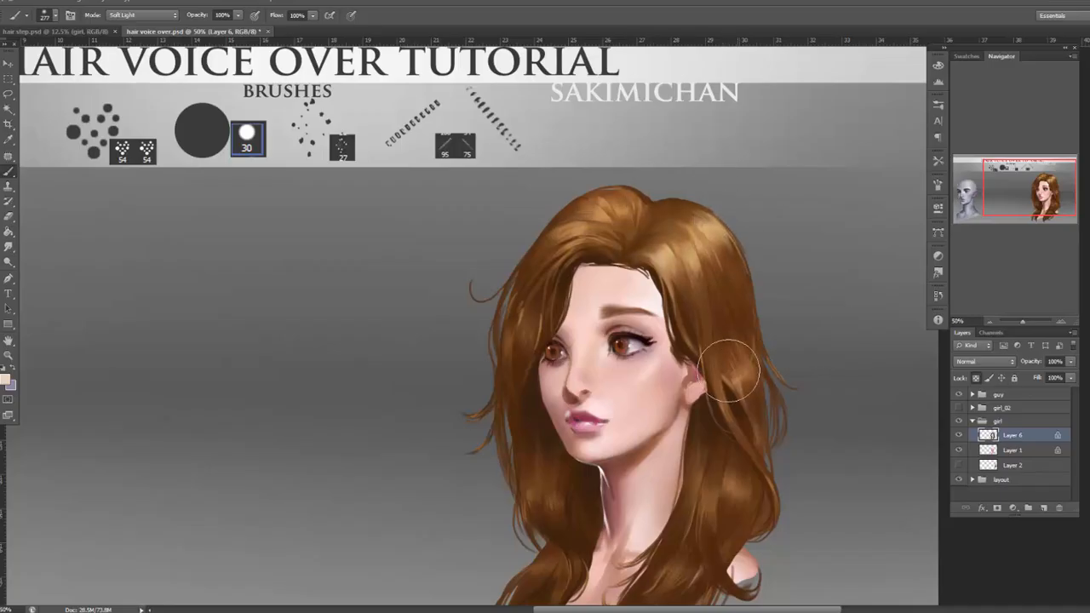
mouse_move(729, 371)
left_mouse_down()
mouse_move(794, 333)
mouse_move(749, 355)
left_mouse_up()
key("ctrl+z")
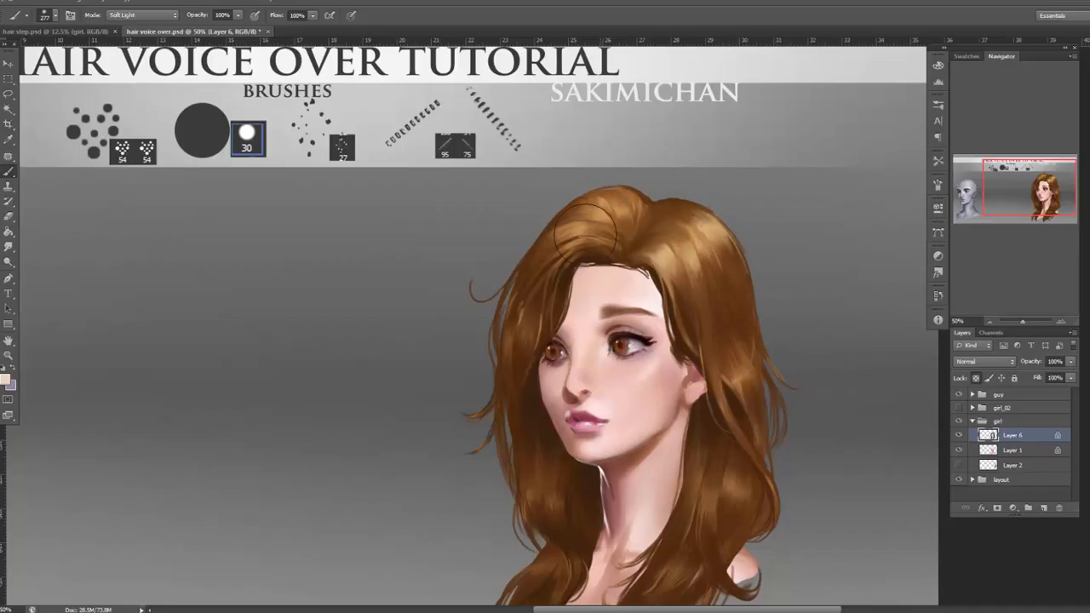
left_click_drag(761, 396, 742, 318)
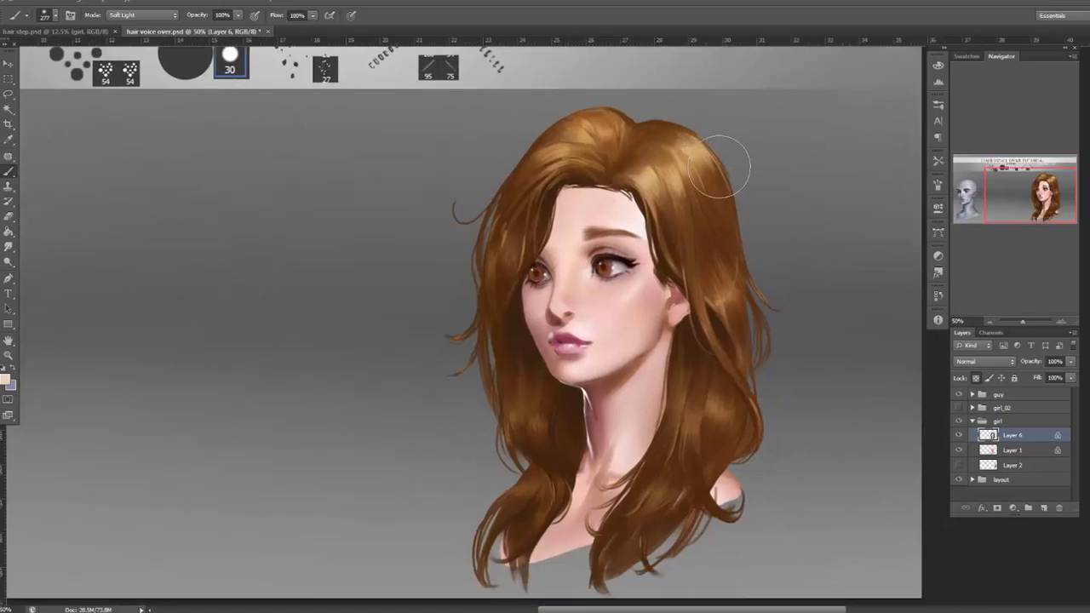
left_click_drag(757, 226, 738, 270)
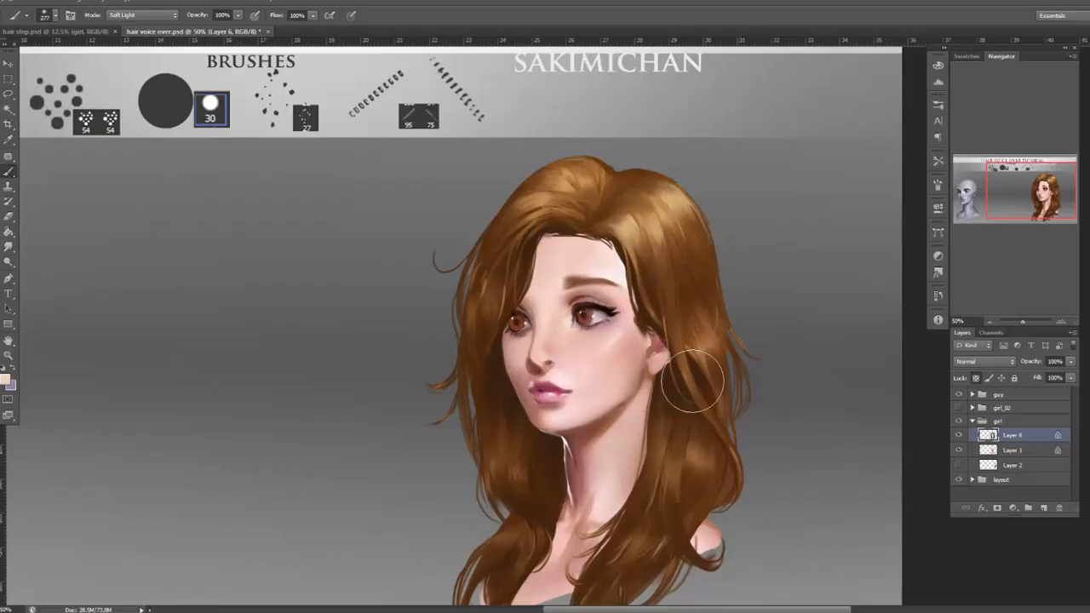
left_click_drag(687, 476, 717, 386)
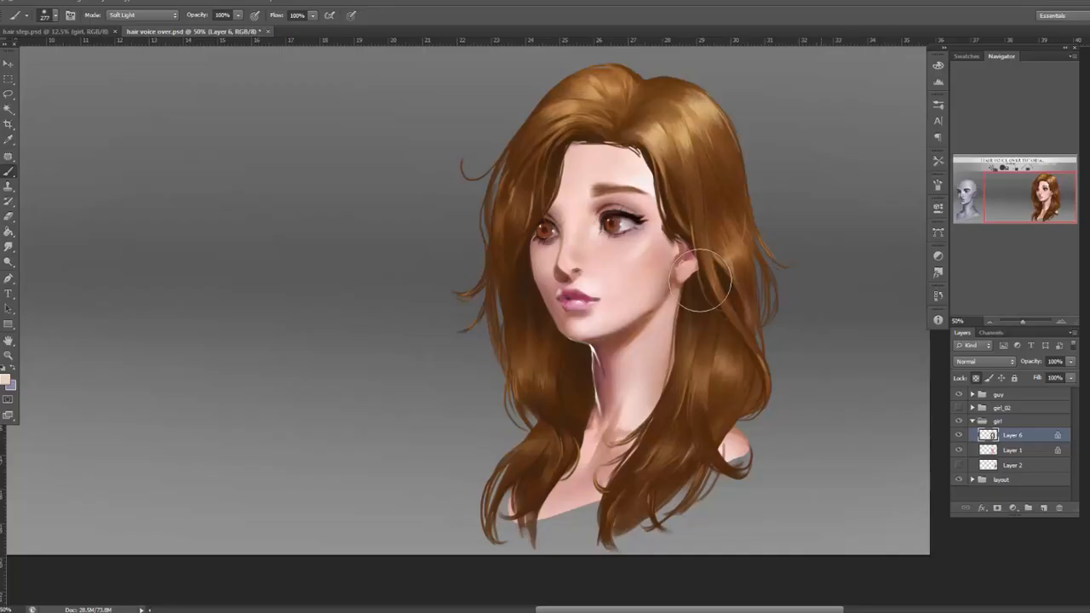
Open the foreground colour for editing.
left_click(6, 381)
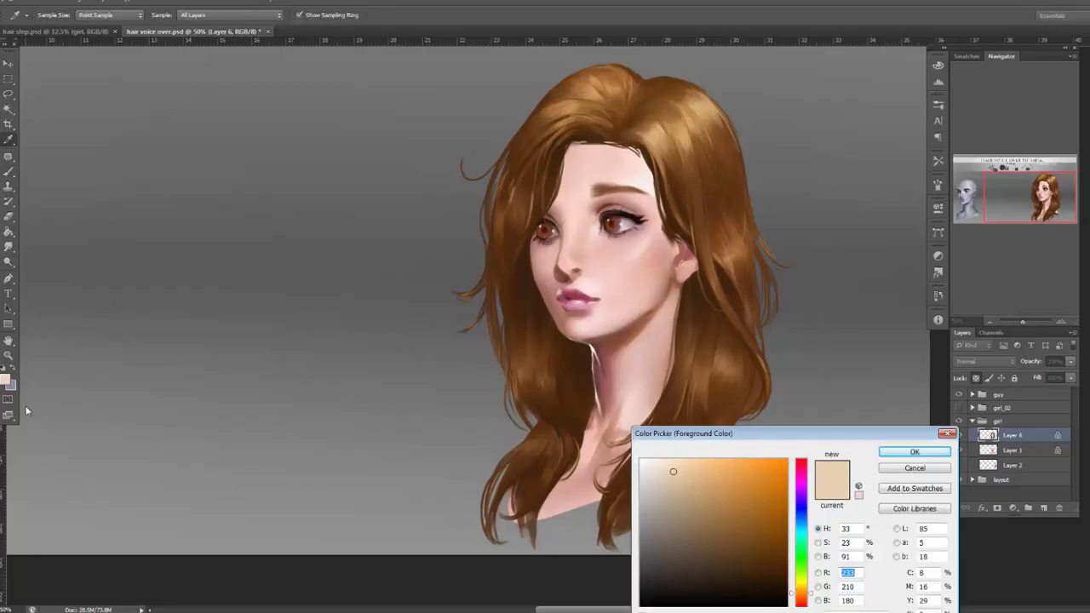
Set a dark brown foreground color and darken the hair tips and outer strands with a large Soft Light brush.
left_click_drag(742, 541, 760, 562)
left_click(910, 452)
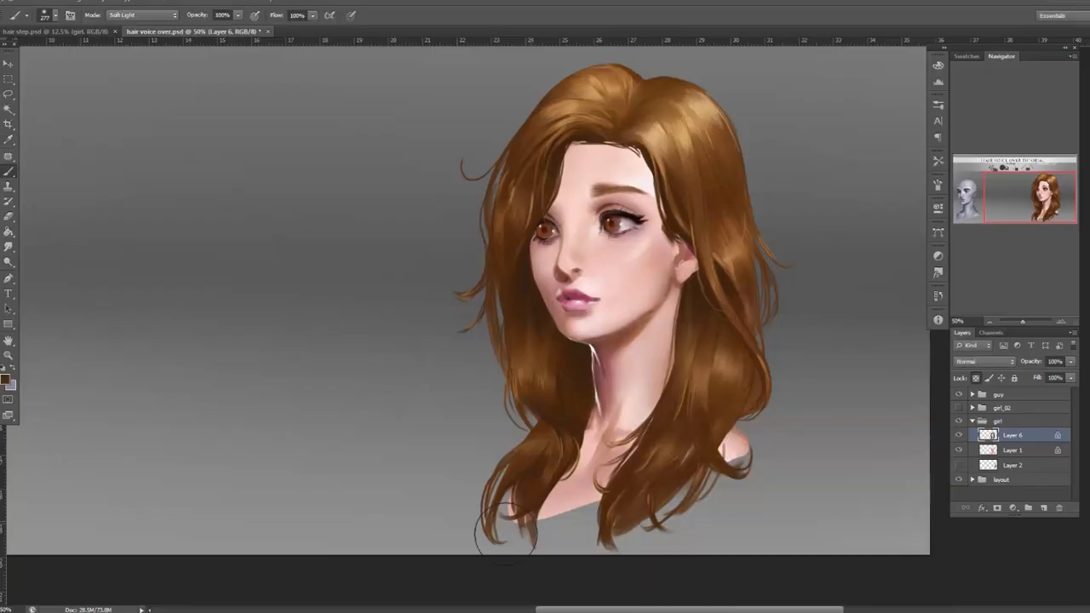
left_click_drag(528, 494, 496, 537)
left_click_drag(606, 470, 606, 538)
mouse_move(675, 483)
left_mouse_down()
mouse_move(642, 523)
mouse_move(677, 496)
left_mouse_up()
mouse_move(692, 334)
left_mouse_down()
mouse_move(635, 424)
mouse_move(719, 320)
left_mouse_up()
left_click_drag(508, 150, 506, 348)
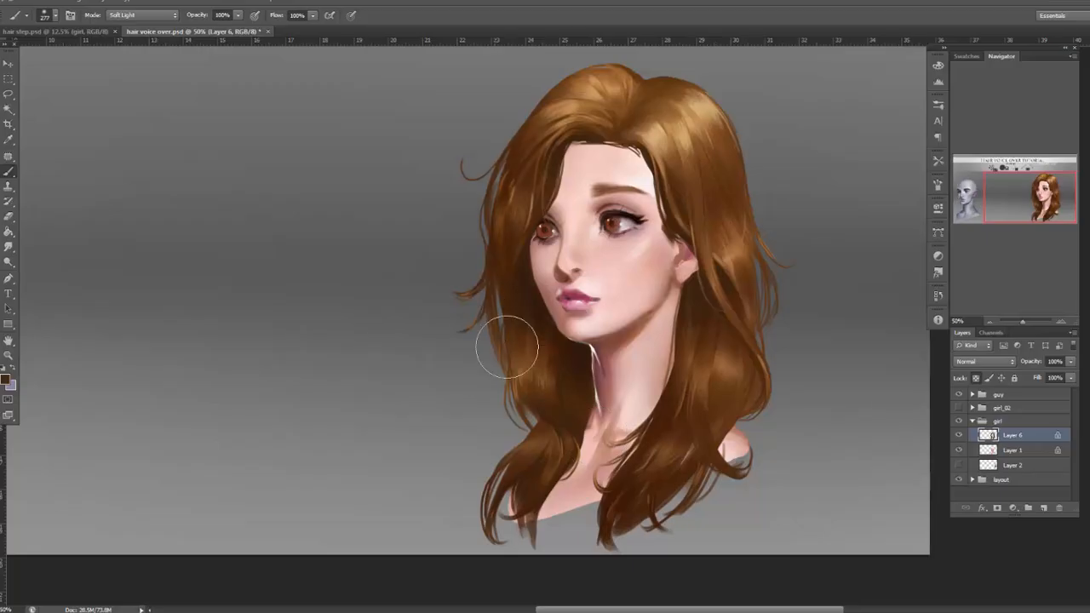
mouse_move(583, 100)
left_mouse_down()
mouse_move(508, 286)
mouse_move(498, 342)
left_mouse_up()
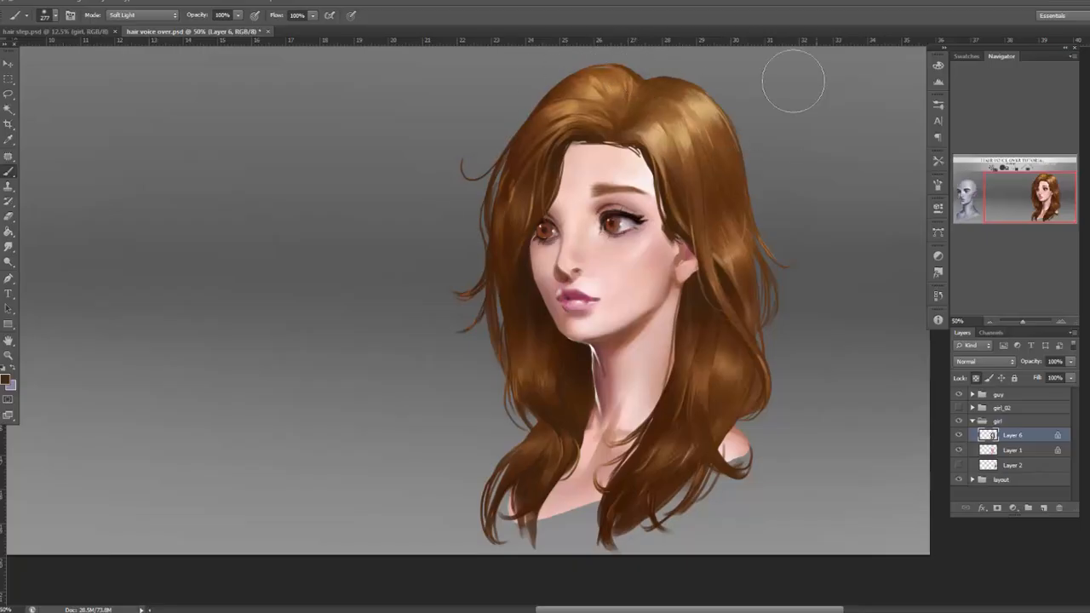
left_click_drag(791, 185, 758, 245)
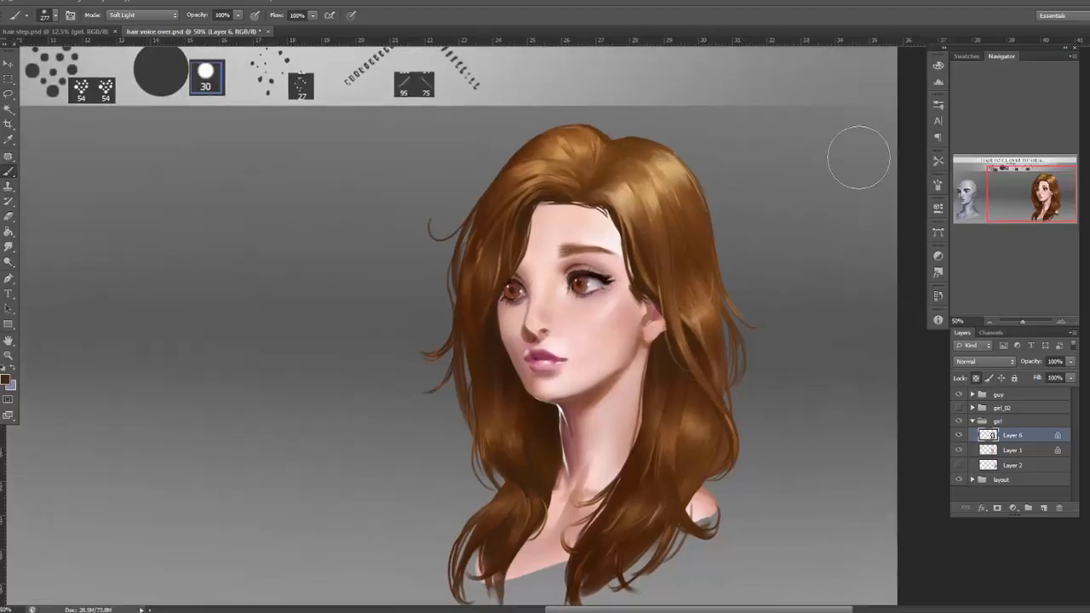
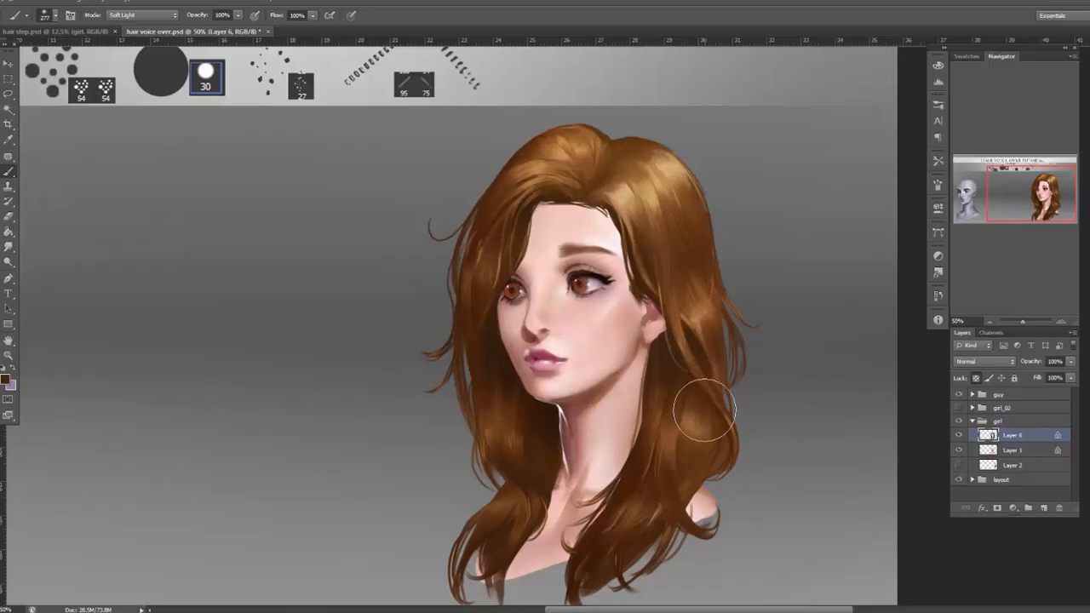
Create a new layer above Layer 6 in the girl group and switch to a much smaller brush.
left_click(990, 322)
left_click(991, 322)
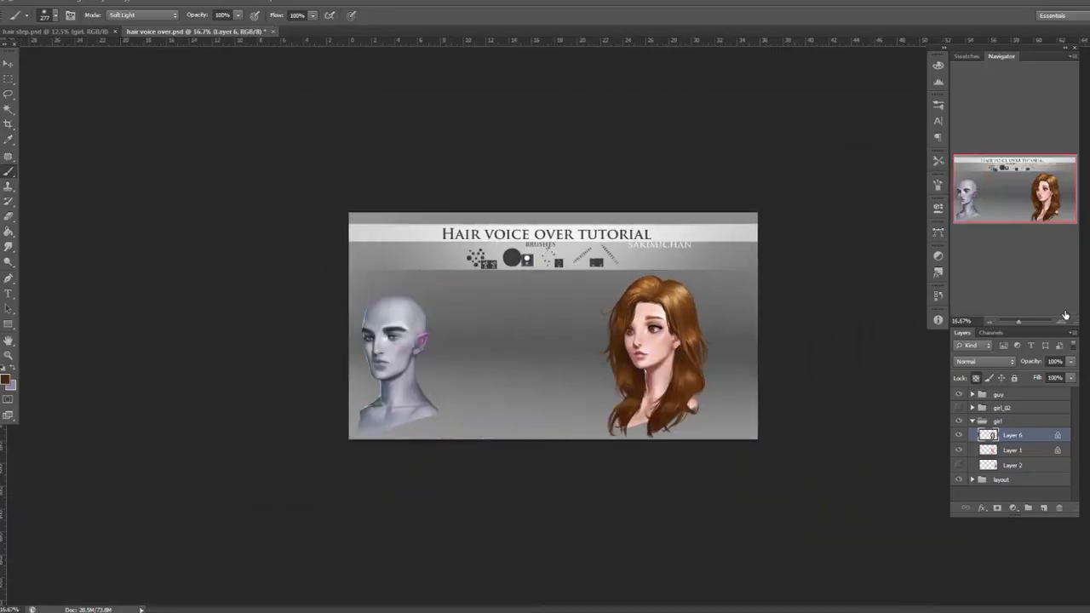
left_click(1062, 320)
left_click(1062, 320)
left_click_drag(871, 456, 723, 475)
left_click(1062, 321)
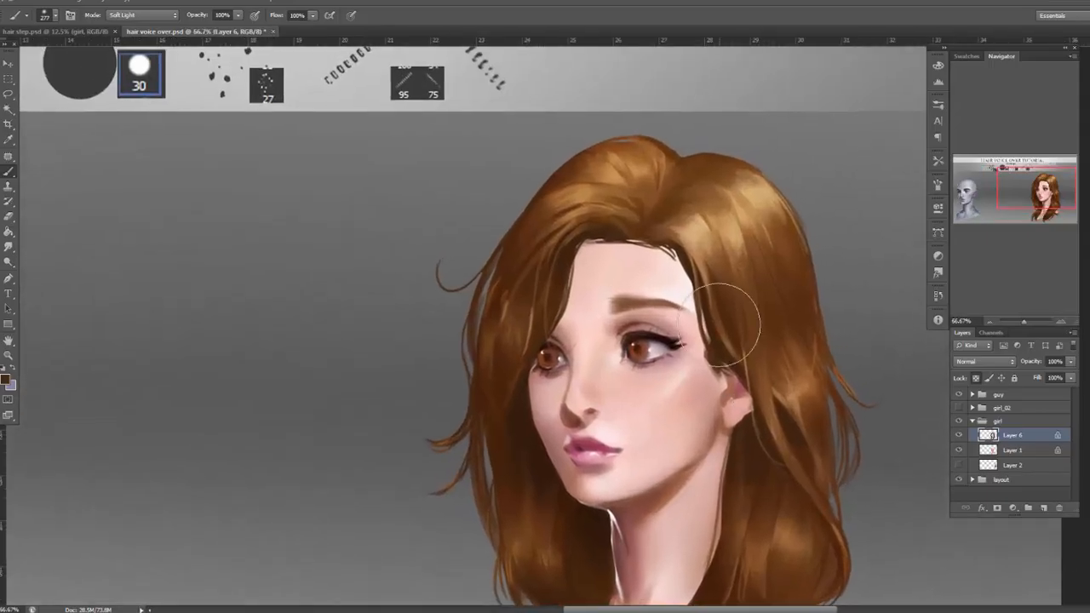
mouse_move(601, 414)
left_mouse_down()
mouse_move(628, 331)
mouse_move(632, 380)
left_mouse_up()
left_click(1044, 507)
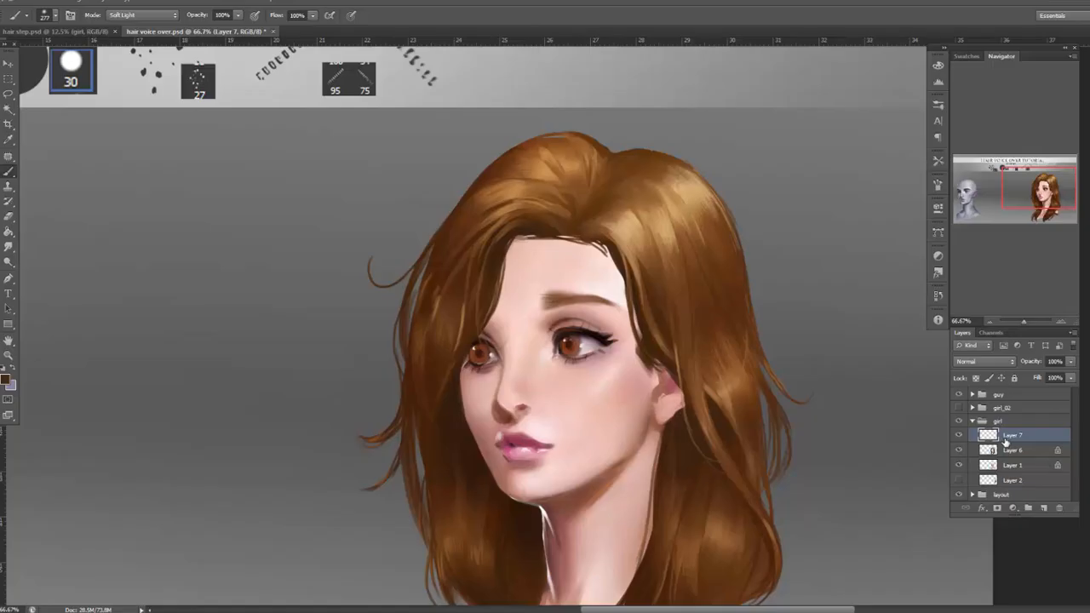
left_click_drag(610, 442, 640, 304)
right_click(624, 278)
left_click(650, 358)
left_click(652, 305)
left_click(460, 379)
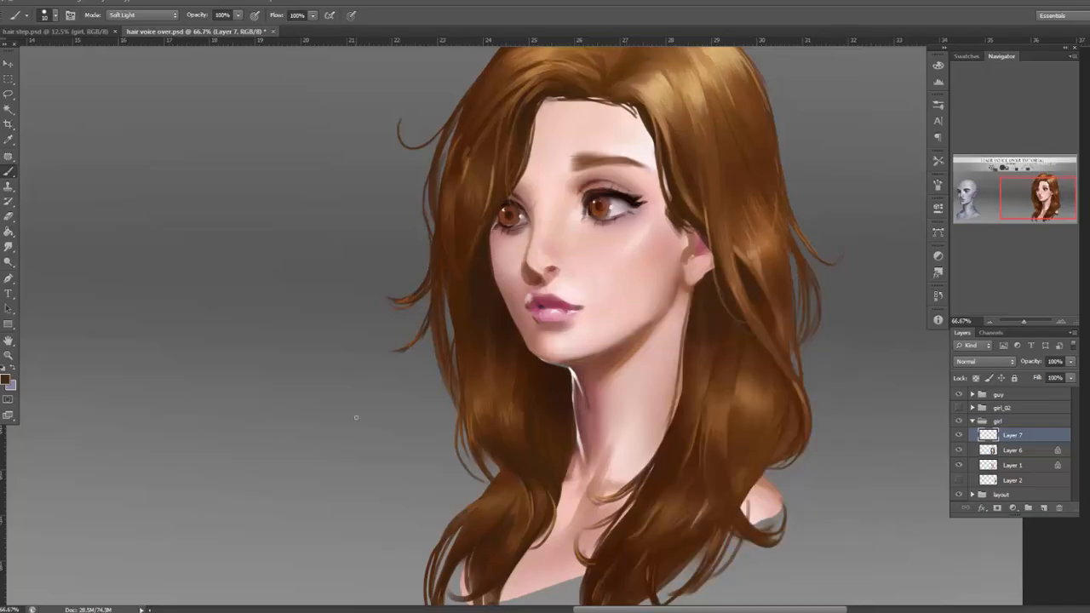
left_click(937, 296)
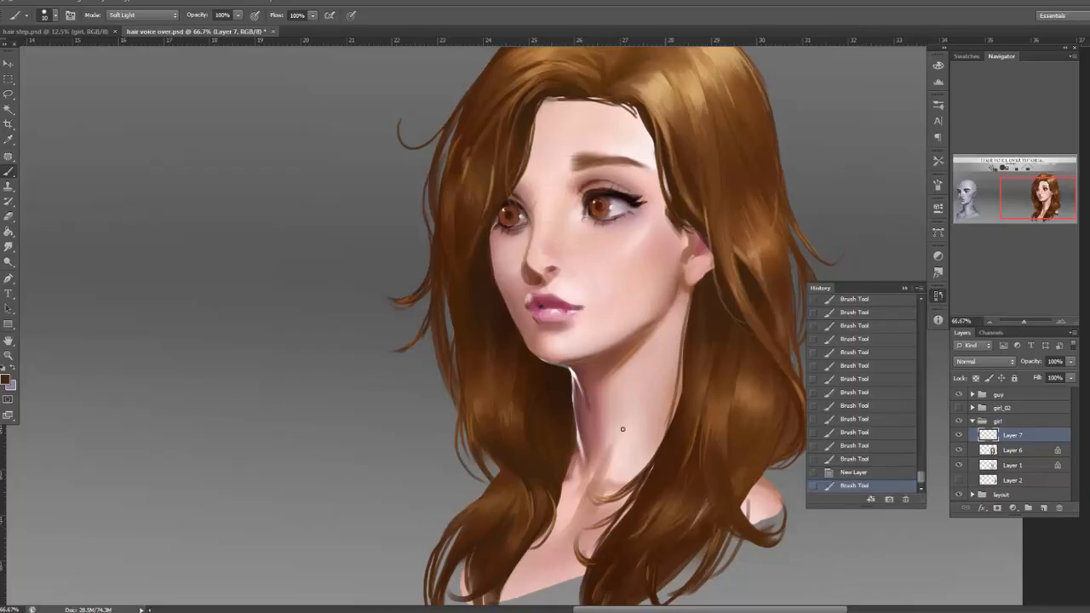
left_click_drag(628, 420, 723, 468)
left_click(904, 289)
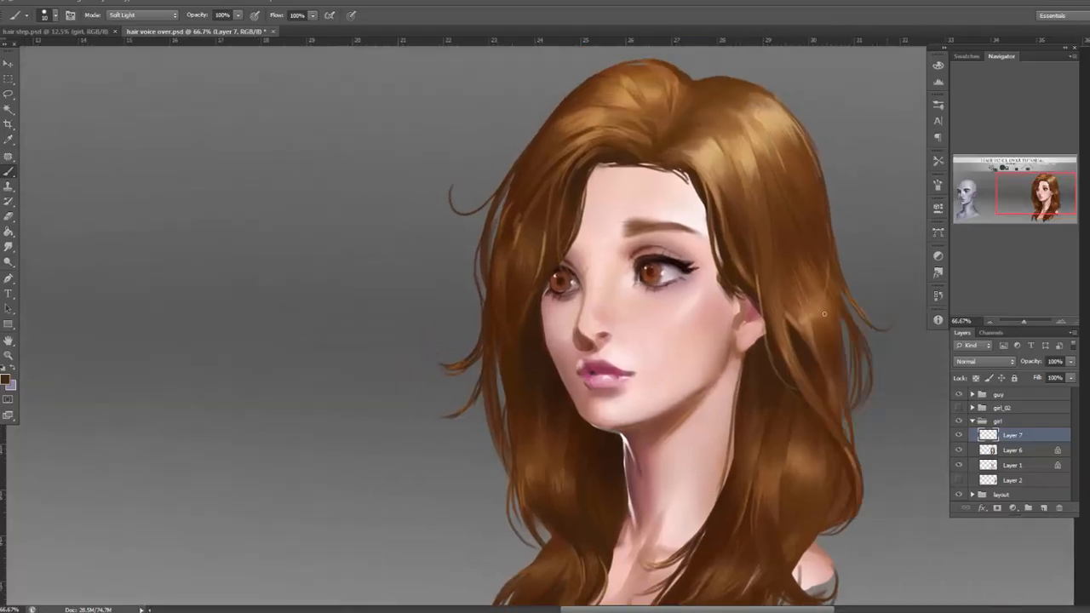
Set the foreground color to off-white (RGB 238, 232, 225) and choose a fine brush for rim-light strands.
left_click(6, 379)
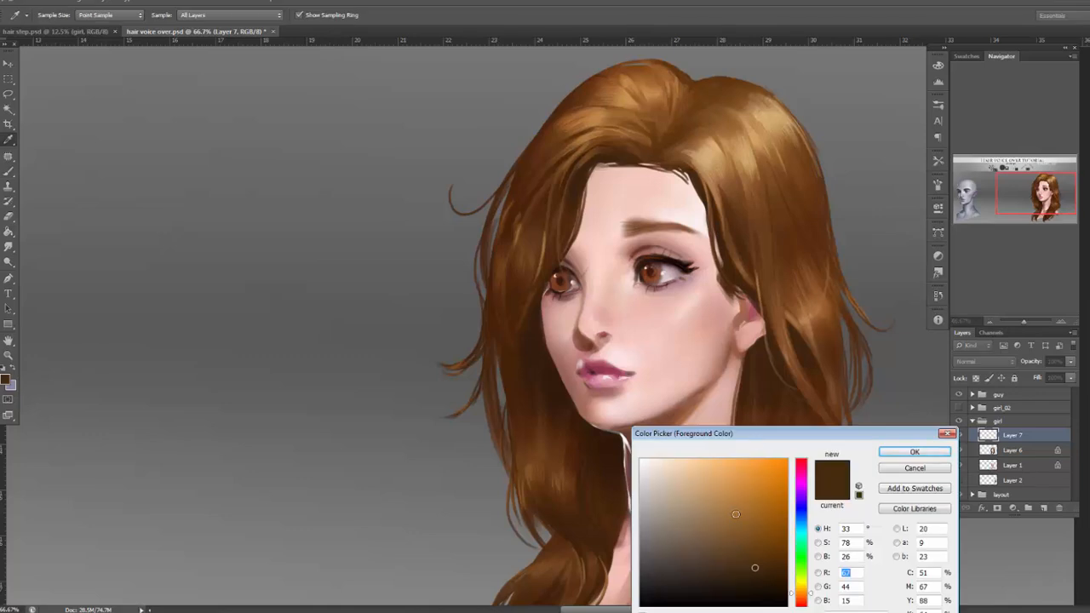
left_click(650, 467)
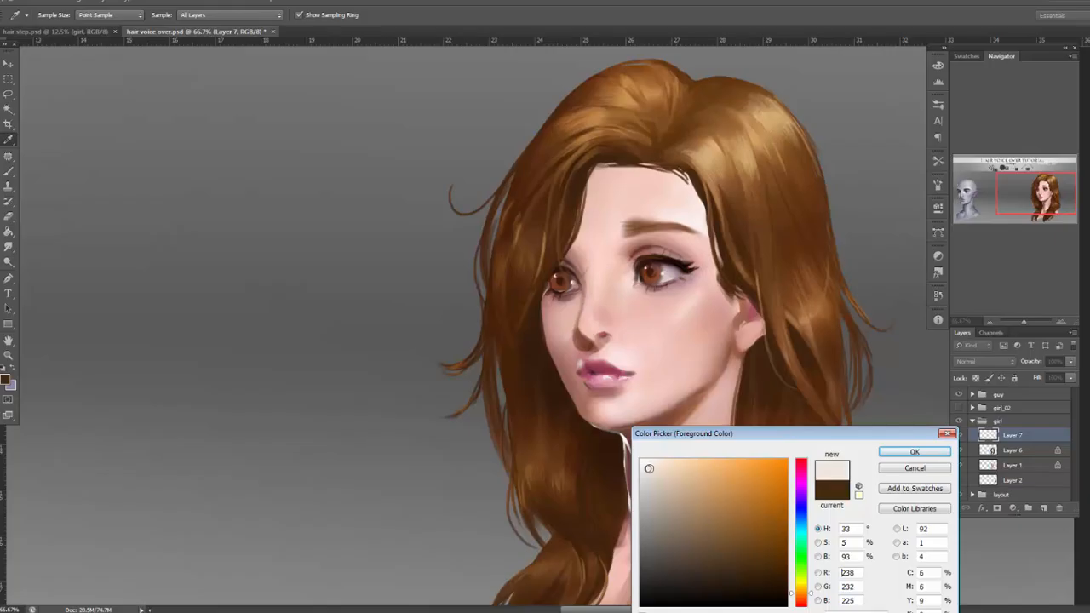
left_click(916, 452)
right_click(636, 260)
left_click(639, 262)
left_click(597, 83)
Paint thin off-white rim-light strokes along the crown's outer edge down to the curled stray lock.
left_click_drag(607, 69, 533, 136)
key("ctrl+z")
mouse_move(615, 65)
left_mouse_down()
mouse_move(546, 112)
mouse_move(593, 77)
mouse_move(533, 137)
left_mouse_up()
left_click_drag(593, 73, 528, 153)
left_click_drag(563, 103, 515, 166)
left_click_drag(557, 110, 496, 184)
left_click_drag(540, 125, 466, 208)
mouse_move(496, 191)
left_mouse_down()
mouse_move(469, 210)
mouse_move(487, 198)
left_mouse_up()
left_click_drag(581, 95, 565, 118)
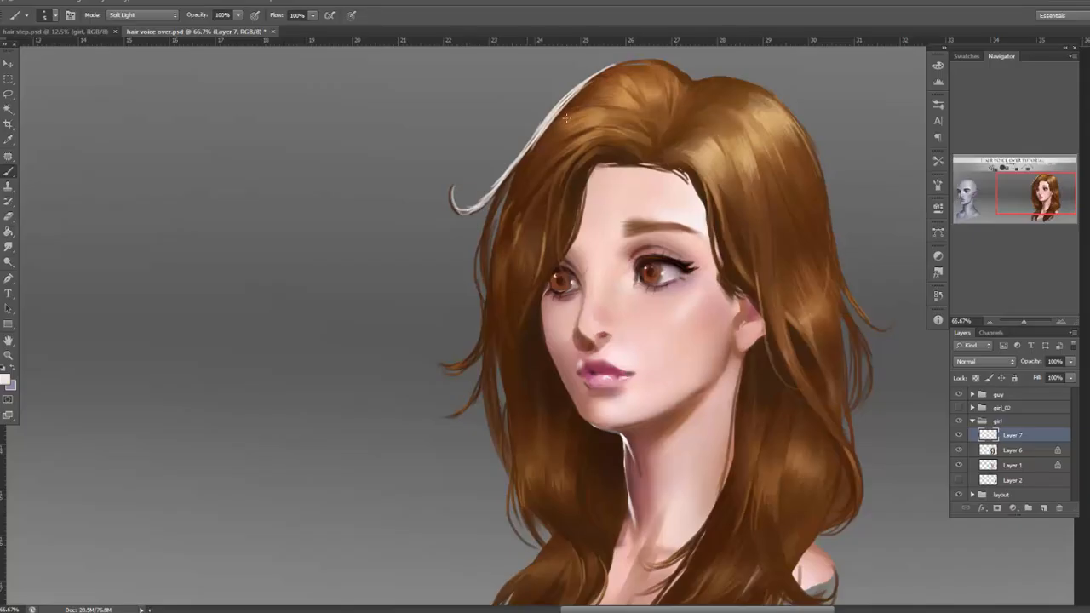
Add off-white rim-light strands down the outer hair edge from the temple to mouth level on the lit side.
mouse_move(525, 164)
left_mouse_down()
mouse_move(547, 136)
mouse_move(492, 219)
left_mouse_up()
mouse_move(518, 178)
left_mouse_down()
mouse_move(542, 165)
mouse_move(505, 245)
left_mouse_up()
mouse_move(508, 208)
left_mouse_down()
mouse_move(492, 300)
mouse_move(504, 293)
left_mouse_up()
mouse_move(486, 226)
left_mouse_down()
mouse_move(492, 285)
mouse_move(473, 344)
left_mouse_up()
left_click_drag(487, 281, 469, 358)
mouse_move(487, 312)
left_mouse_down()
mouse_move(456, 367)
mouse_move(470, 379)
left_mouse_up()
left_click_drag(496, 284, 498, 326)
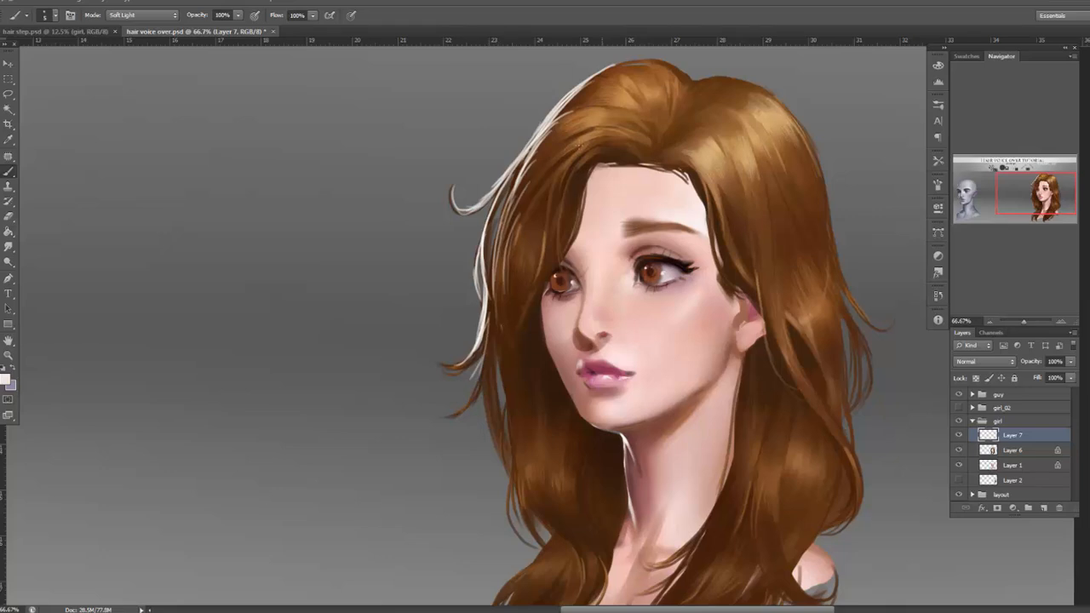
Paint off-white highlights and loose flyaway hairs along the lower outer strands, down to the inward curve above the shoulder.
mouse_move(518, 229)
left_mouse_down()
mouse_move(495, 361)
mouse_move(466, 408)
left_mouse_up()
mouse_move(481, 365)
left_mouse_down()
mouse_move(464, 414)
mouse_move(494, 443)
left_mouse_up()
left_click_drag(482, 390, 501, 461)
left_click_drag(504, 359, 500, 398)
left_click_drag(501, 436, 511, 476)
left_click_drag(504, 408, 508, 526)
mouse_move(504, 412)
left_mouse_down()
mouse_move(492, 473)
mouse_move(459, 490)
left_mouse_up()
left_click_drag(501, 431, 493, 490)
mouse_move(489, 368)
left_mouse_down()
mouse_move(482, 478)
mouse_move(487, 441)
mouse_move(510, 488)
mouse_move(562, 538)
left_mouse_up()
left_click_drag(529, 493, 568, 539)
left_click_drag(522, 474, 569, 539)
left_click_drag(520, 466, 563, 539)
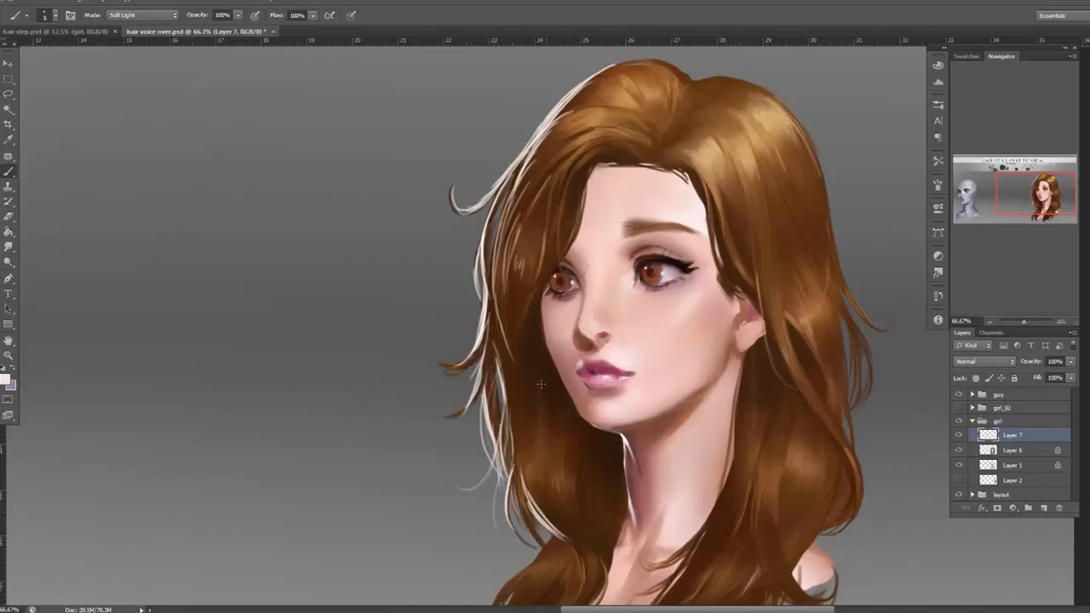
Add fine off-white highlight strands inside the hair beside the cheek and jaw on the lit side.
left_click_drag(505, 332, 514, 379)
left_click_drag(528, 319, 520, 425)
left_click_drag(533, 378, 525, 486)
Outline the lower lock resting over the lit shoulder with thin off-white rim-light strokes down to its tip.
left_click_drag(720, 333, 729, 188)
left_click_drag(558, 389, 530, 429)
mouse_move(529, 372)
left_mouse_down()
mouse_move(579, 402)
mouse_move(548, 403)
mouse_move(537, 418)
mouse_move(557, 413)
mouse_move(501, 455)
left_mouse_up()
mouse_move(534, 422)
left_mouse_down()
mouse_move(489, 477)
mouse_move(485, 509)
left_mouse_up()
left_click_drag(498, 464, 486, 523)
mouse_move(557, 418)
left_mouse_down()
mouse_move(523, 444)
mouse_move(534, 441)
mouse_move(497, 509)
left_mouse_up()
left_click_drag(528, 471, 526, 507)
left_click_drag(556, 380, 604, 420)
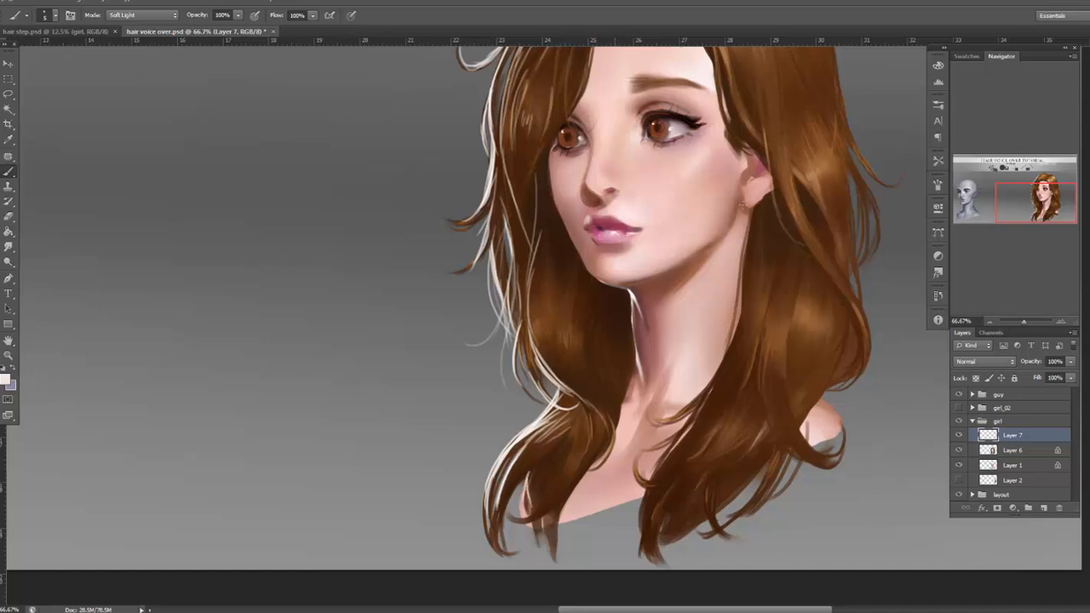
Extend the off-white rim light over the top of the head past the hair parting.
left_click_drag(809, 317, 796, 498)
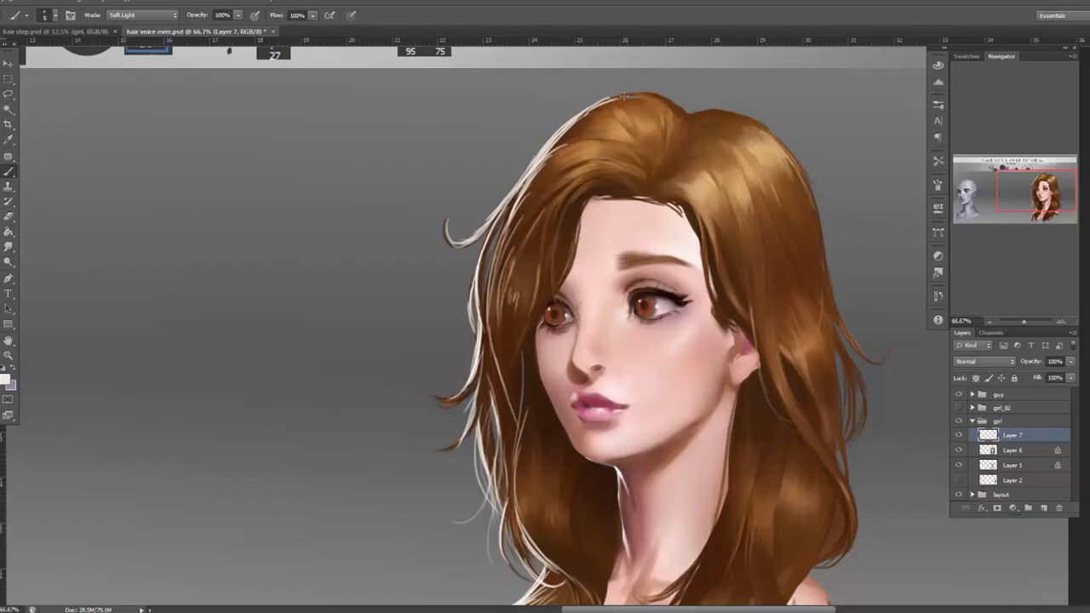
left_click_drag(596, 109, 552, 160)
mouse_move(595, 110)
left_mouse_down()
mouse_move(656, 95)
mouse_move(731, 112)
left_mouse_up()
key("ctrl+z")
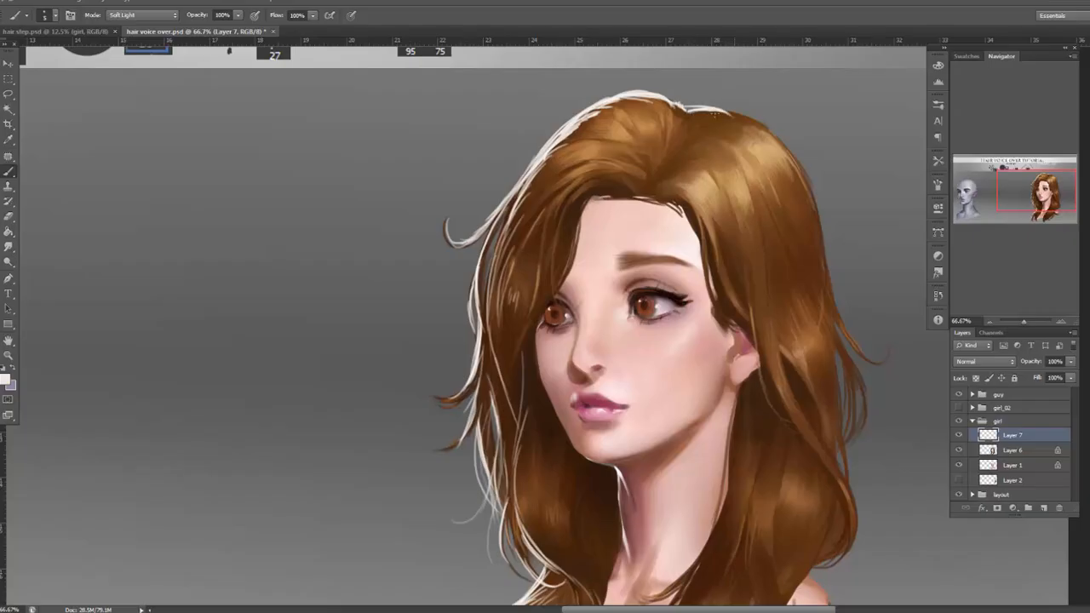
Thin the rim light along the upper crown edge with the Eraser.
left_click(996, 316)
left_click_drag(1014, 323, 1021, 317)
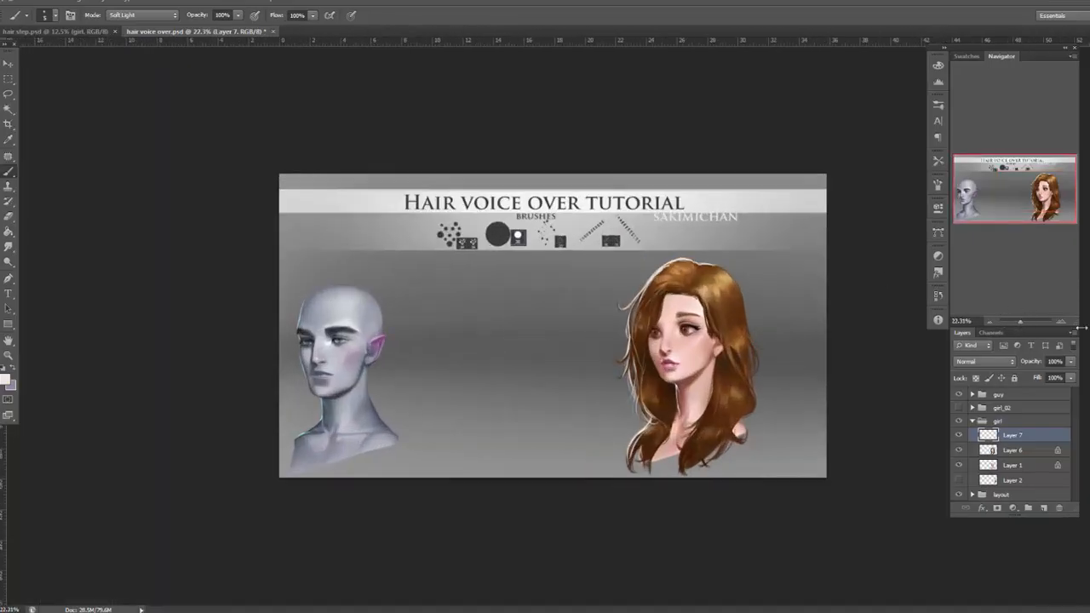
left_click(1063, 321)
left_click(1063, 321)
left_click(1063, 321)
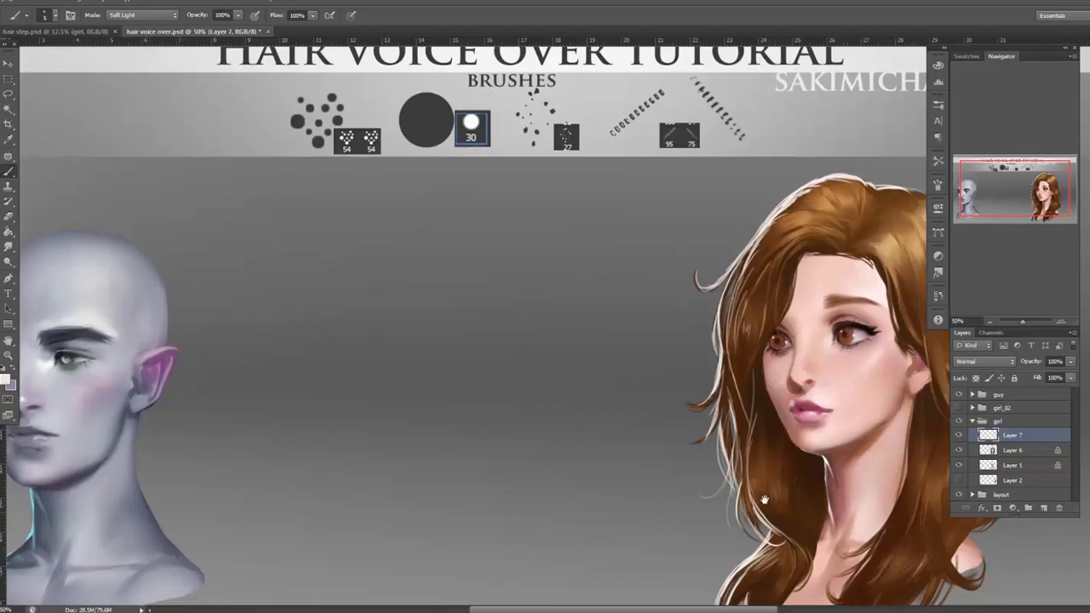
left_click_drag(764, 500, 573, 478)
left_click_drag(782, 450, 774, 412)
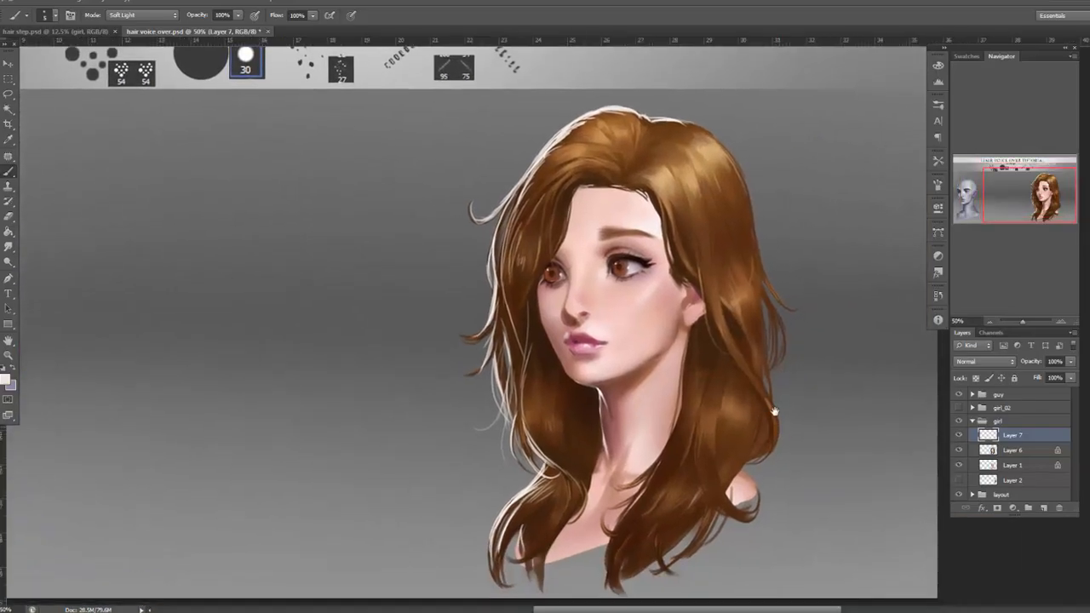
left_click(9, 216)
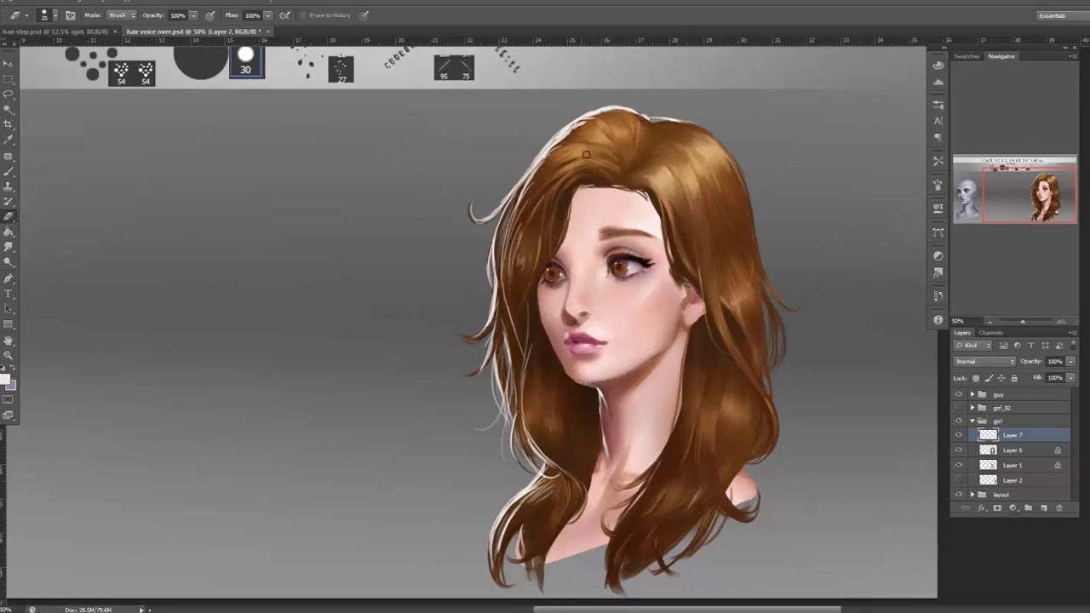
right_click(672, 141)
key("Return")
left_click_drag(608, 103, 558, 127)
Sample a dark brown from the hair beside the jaw and set the brush blending mode to Normal.
left_click(992, 321)
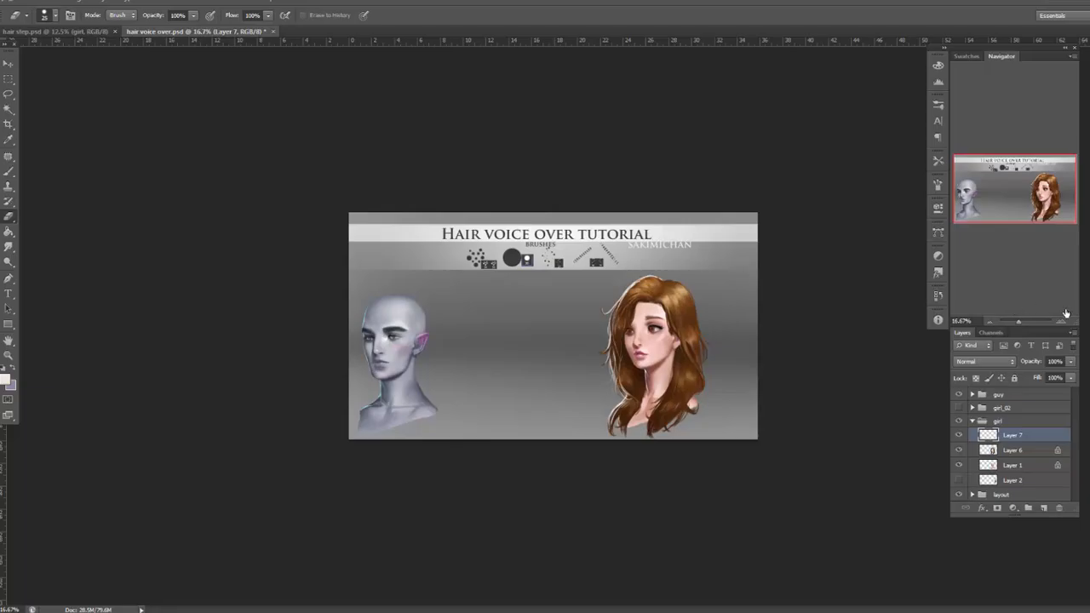
left_click(1061, 322)
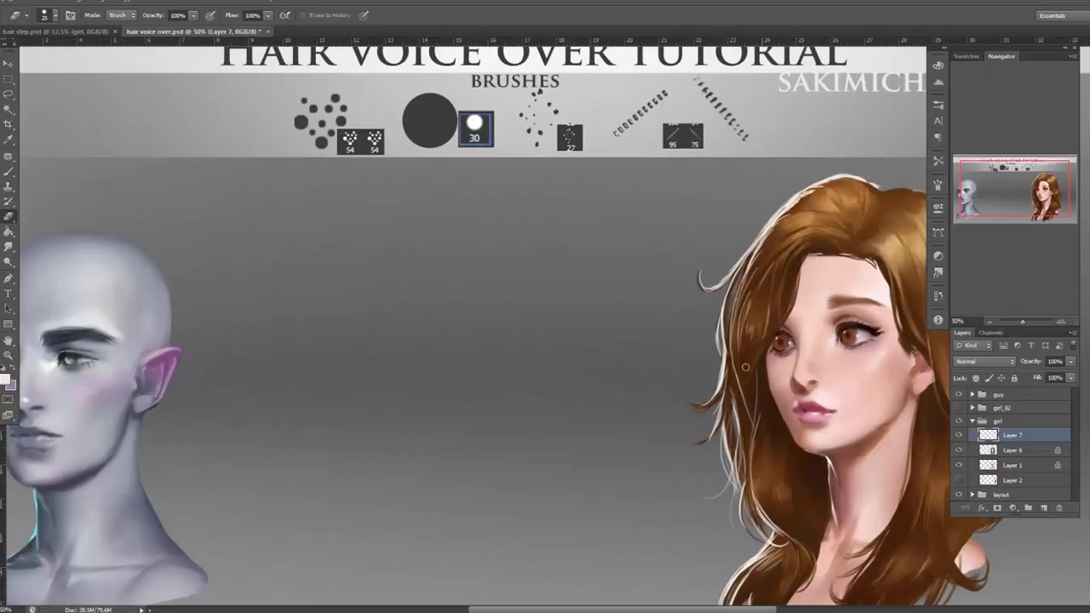
key("b")
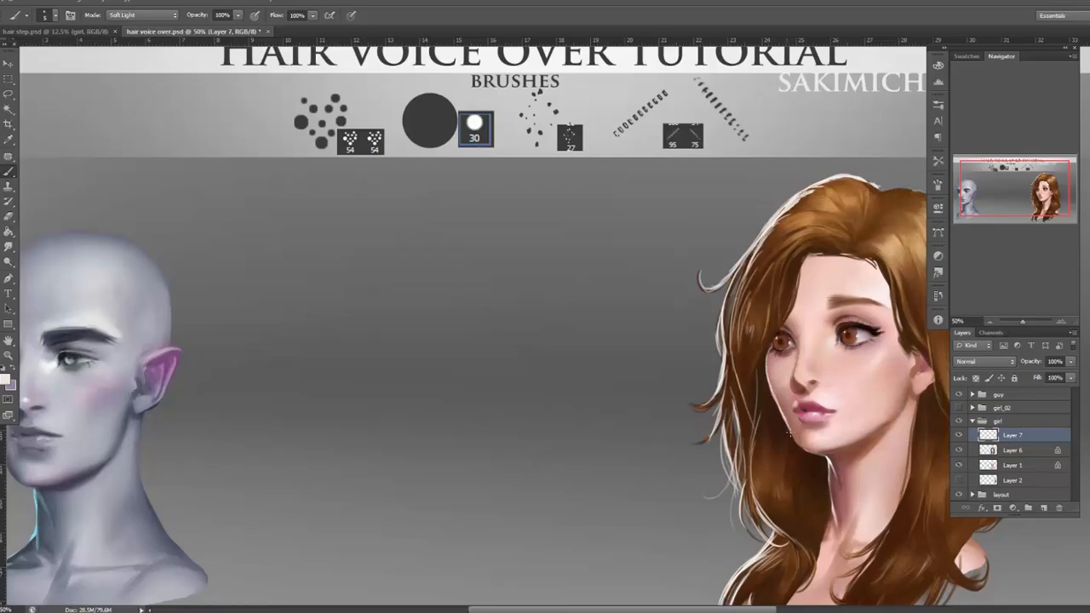
left_click(790, 440, "alt")
left_click(990, 322)
left_click(989, 321)
left_click(989, 321)
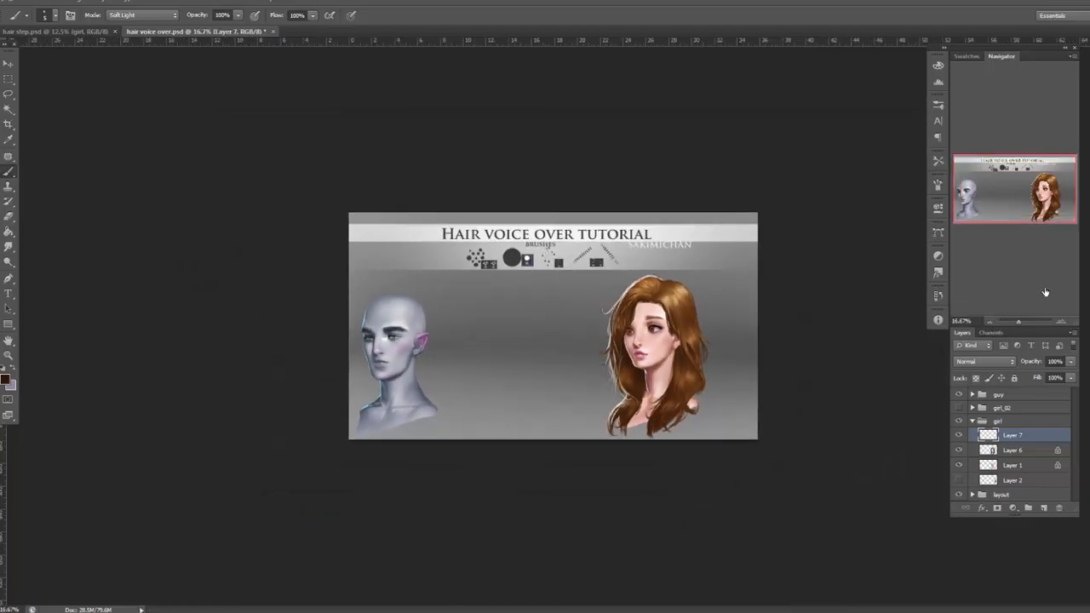
left_click(1061, 322)
left_click(1061, 322)
left_click(1061, 322)
left_click(1061, 322)
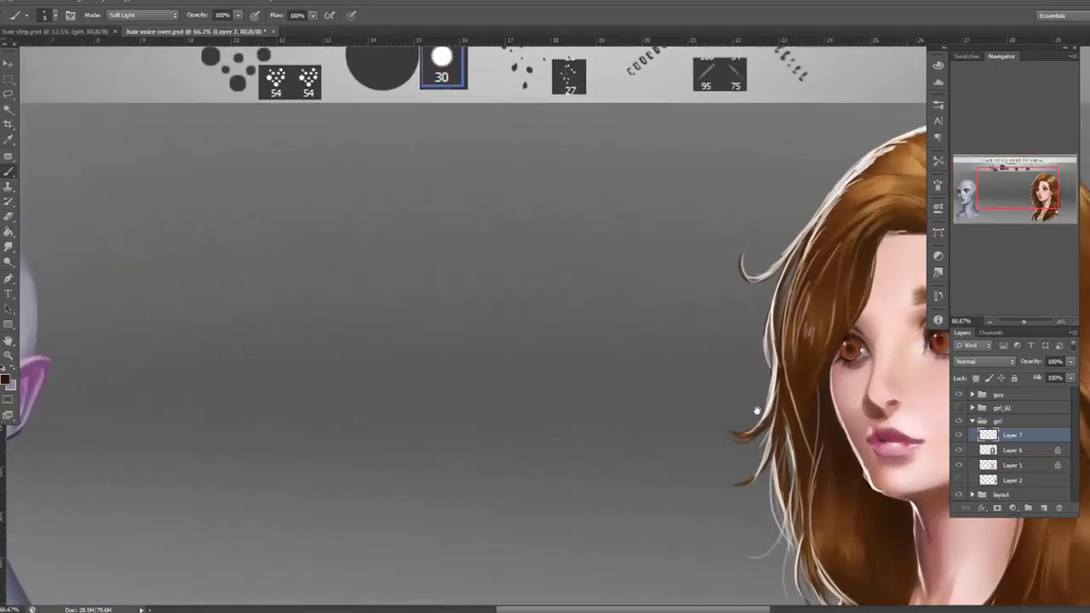
left_click(1043, 191)
left_click(142, 14)
left_click(137, 27)
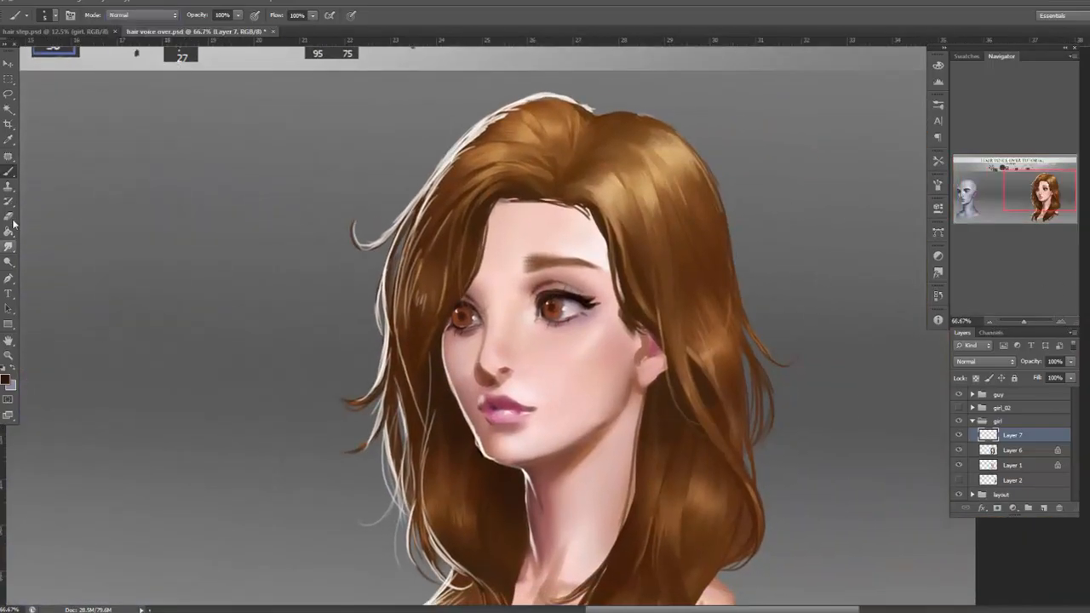
Erase parts of the rim light along the crown, side strands and lower lock to make the highlights finer.
key("e")
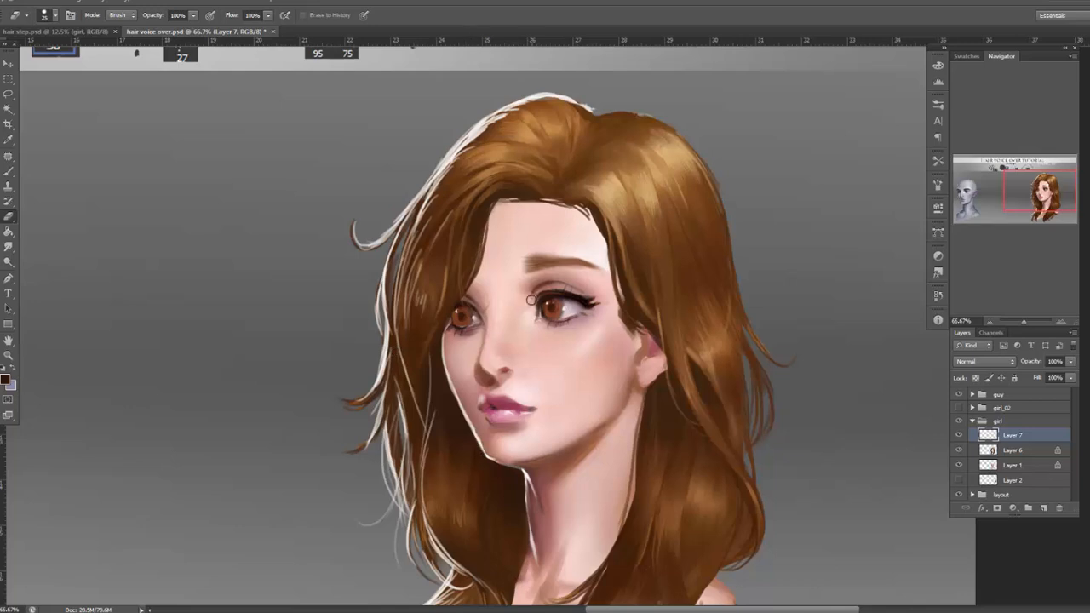
left_click(962, 439)
mouse_move(529, 109)
left_mouse_down()
mouse_move(509, 110)
mouse_move(442, 180)
mouse_move(436, 194)
mouse_move(454, 209)
mouse_move(422, 228)
mouse_move(413, 272)
mouse_move(424, 263)
left_mouse_up()
mouse_move(408, 325)
left_mouse_down()
mouse_move(395, 289)
mouse_move(413, 376)
mouse_move(434, 387)
mouse_move(429, 425)
mouse_move(409, 394)
mouse_move(412, 425)
mouse_move(390, 383)
mouse_move(424, 482)
mouse_move(459, 552)
mouse_move(500, 546)
left_mouse_up()
left_click_drag(597, 399, 617, 326)
mouse_move(503, 501)
left_mouse_down()
mouse_move(488, 531)
mouse_move(425, 573)
left_mouse_up()
mouse_move(482, 544)
left_mouse_down()
mouse_move(584, 393)
mouse_move(513, 434)
mouse_move(514, 464)
left_mouse_up()
left_click_drag(552, 423, 546, 460)
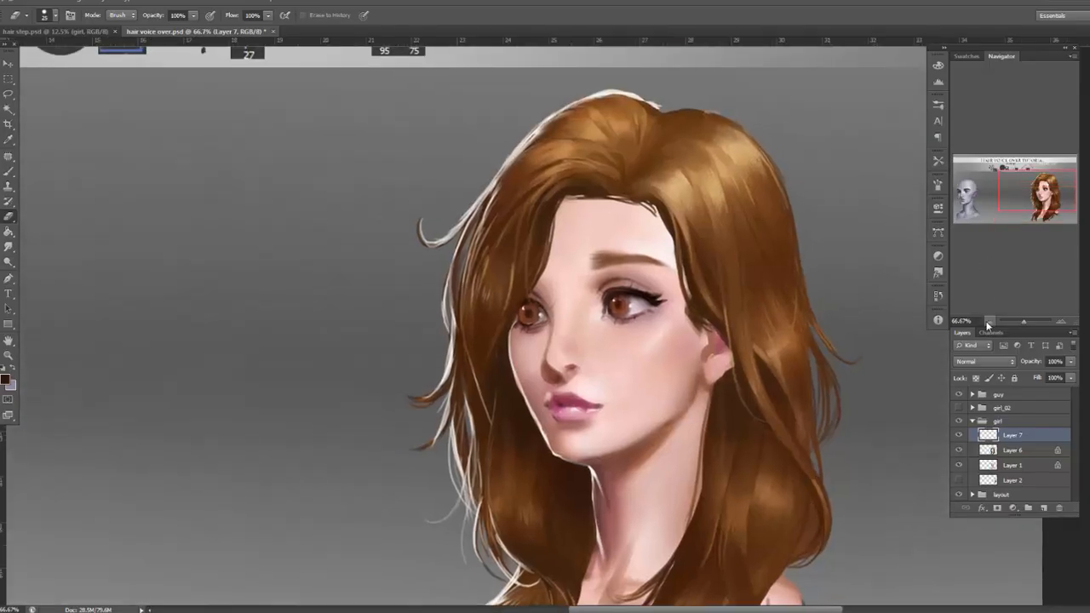
Erase the off-white highlight from the curled stray lock beside the head.
left_click(990, 322)
left_click(990, 321)
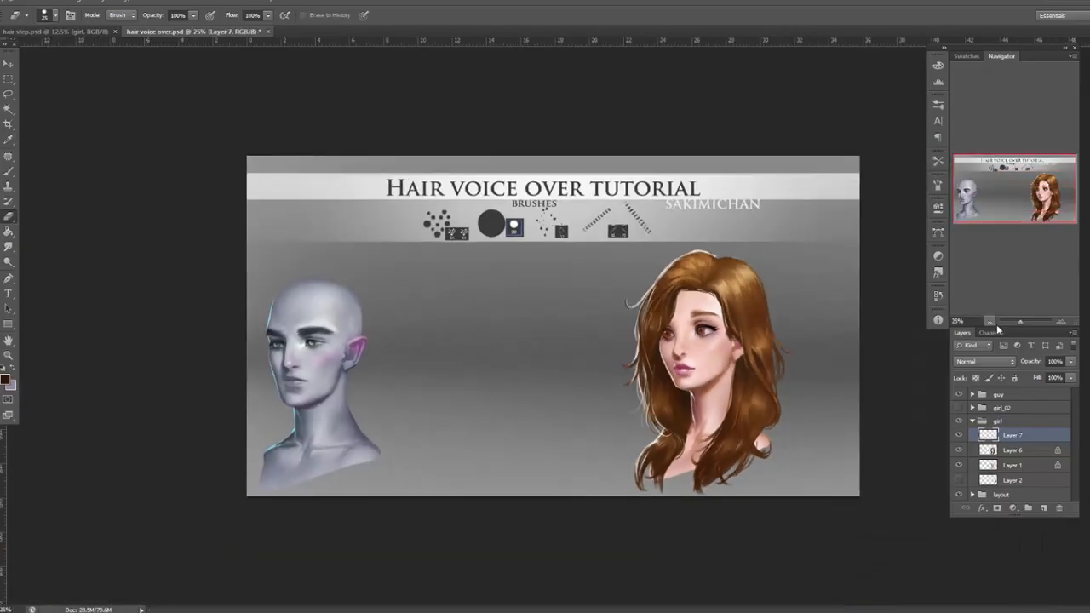
left_click(1064, 323)
left_click(1063, 323)
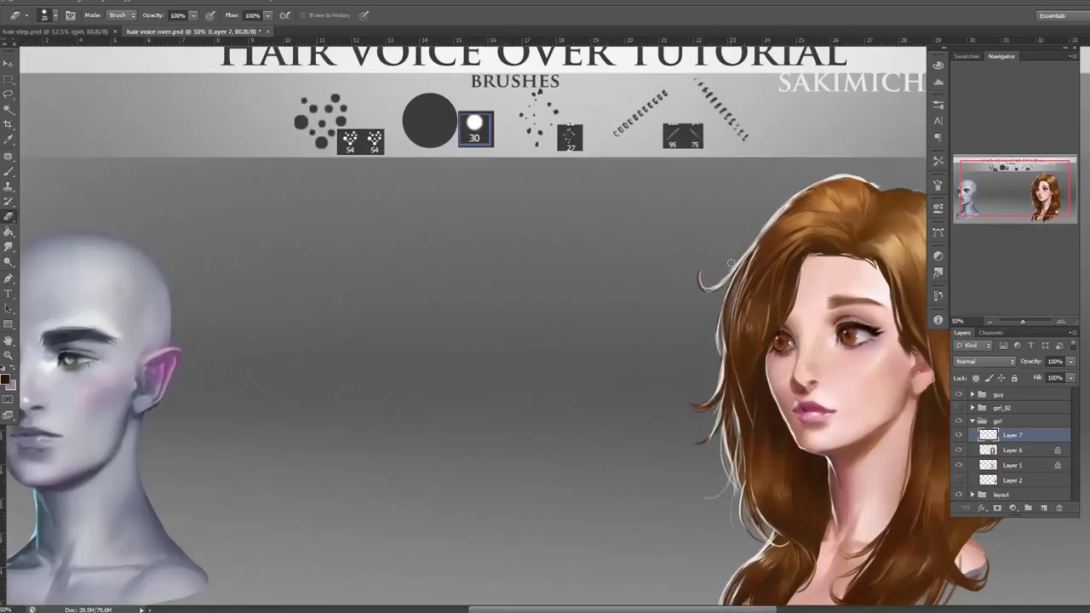
left_click_drag(832, 340, 724, 325)
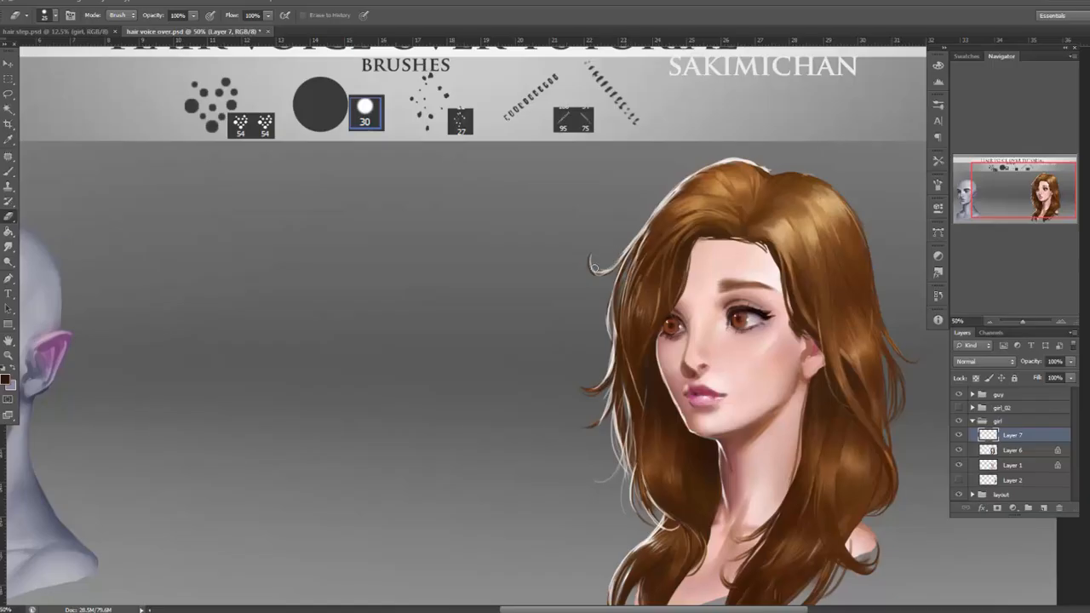
left_click_drag(602, 269, 637, 238)
Switch to the Brush and make its round tip larger and softer.
key("b")
right_click(667, 281)
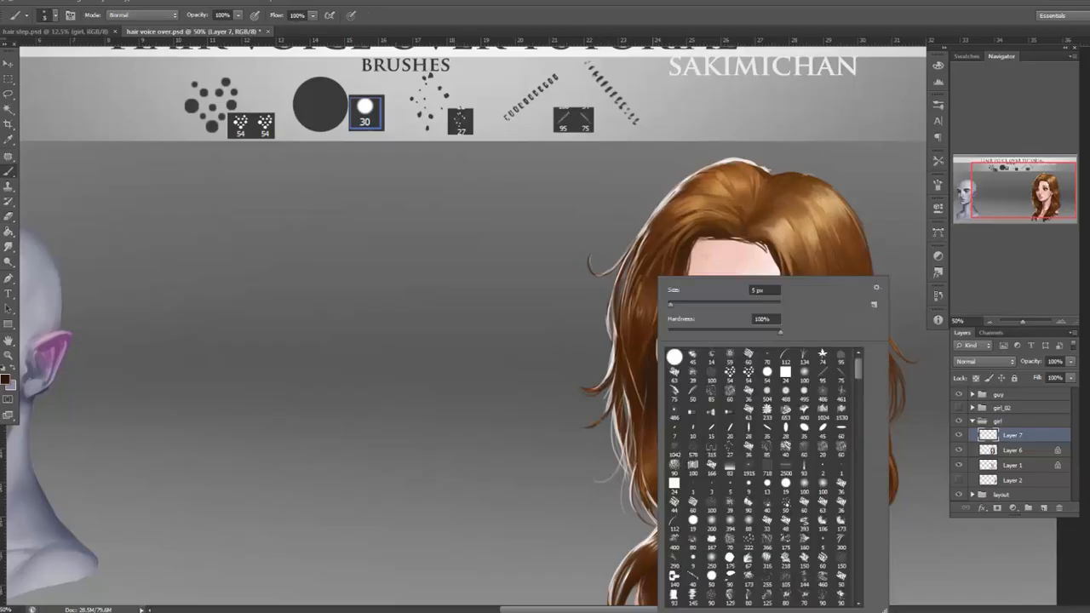
left_click(726, 303)
left_click_drag(687, 332, 668, 332)
left_click(617, 360)
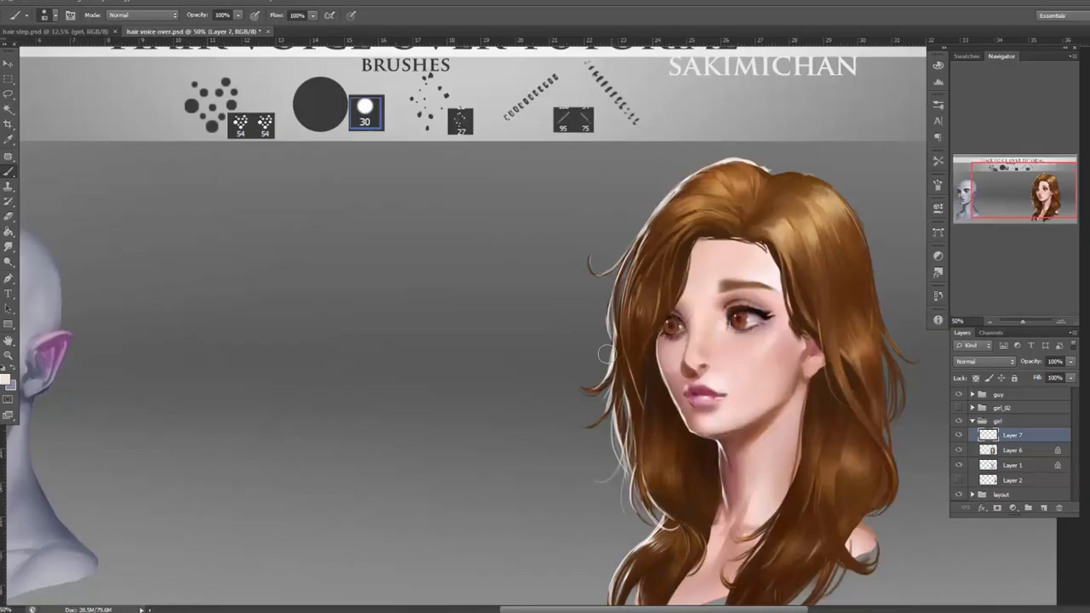
Set the foreground colour to peach orange (R 241, G 158, B 117) and the brush blending mode to Overlay.
left_click(8, 382)
left_click_drag(805, 600, 804, 599)
left_click_drag(717, 484, 715, 467)
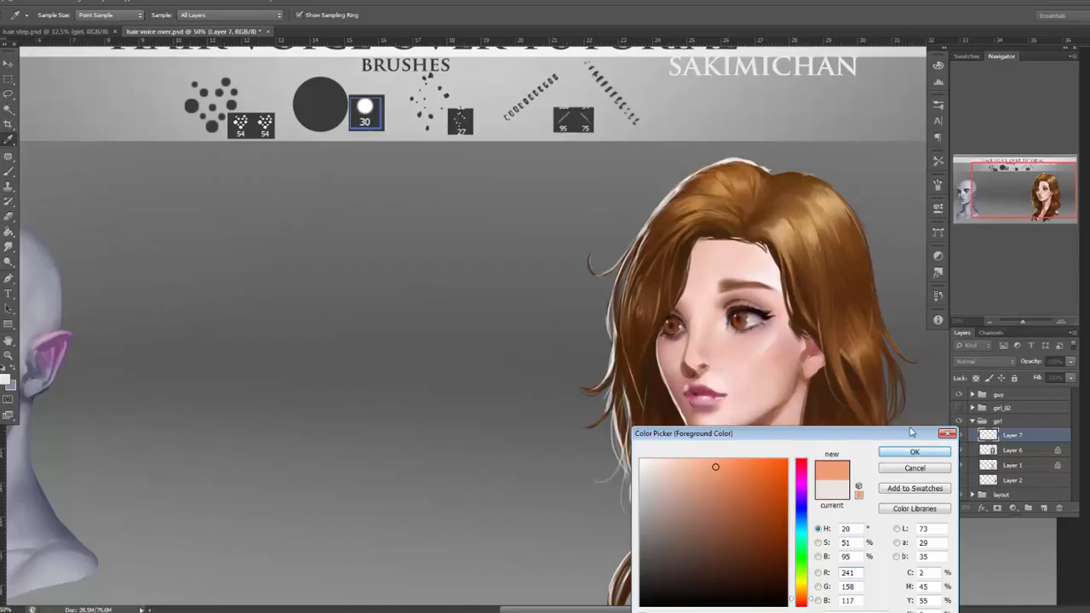
left_click(915, 451)
left_click(149, 17)
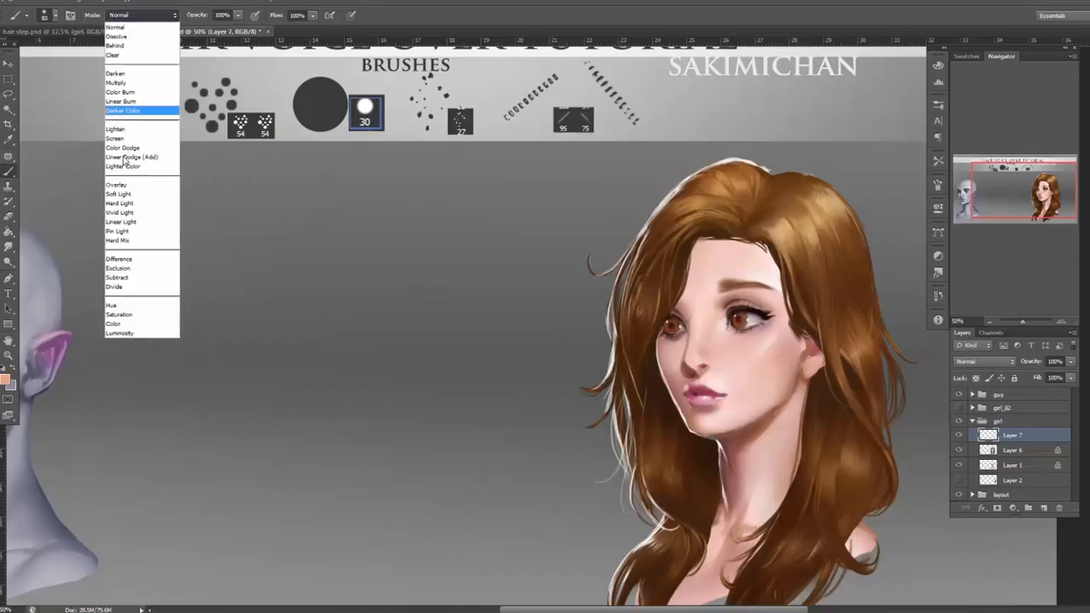
left_click(135, 185)
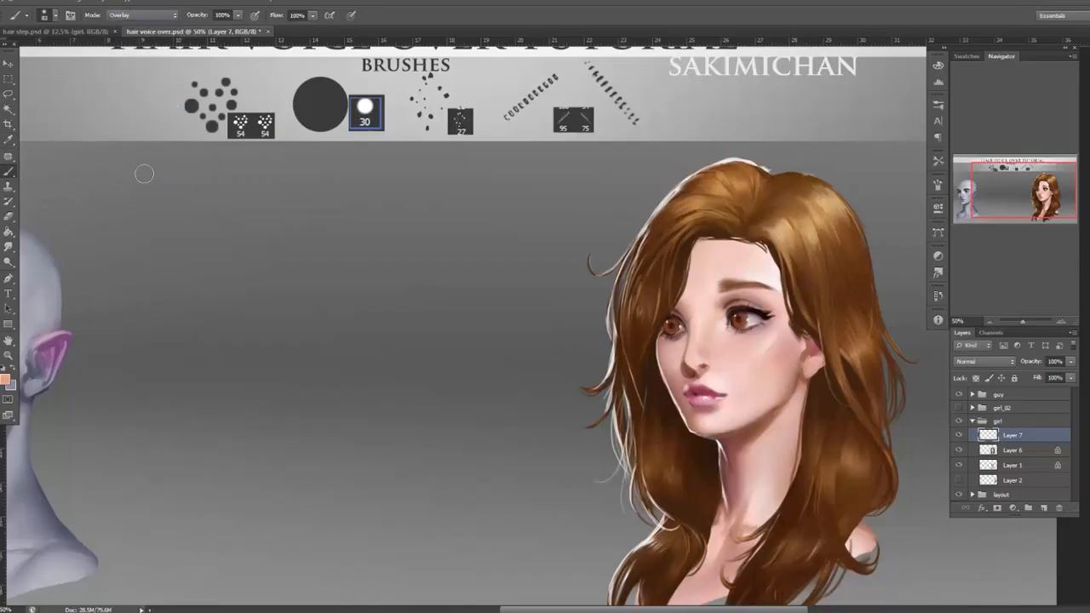
Paint a soft peach glow over the rim light along the crown, side strands and lower lock, undoing stray strokes and reducing the brush size.
right_click(760, 167)
mouse_move(759, 165)
left_mouse_down()
mouse_move(732, 164)
mouse_move(641, 232)
mouse_move(645, 220)
mouse_move(616, 274)
mouse_move(644, 259)
mouse_move(597, 276)
mouse_move(617, 313)
mouse_move(624, 470)
left_mouse_up()
key("ctrl+alt+z")
key("ctrl+alt+z")
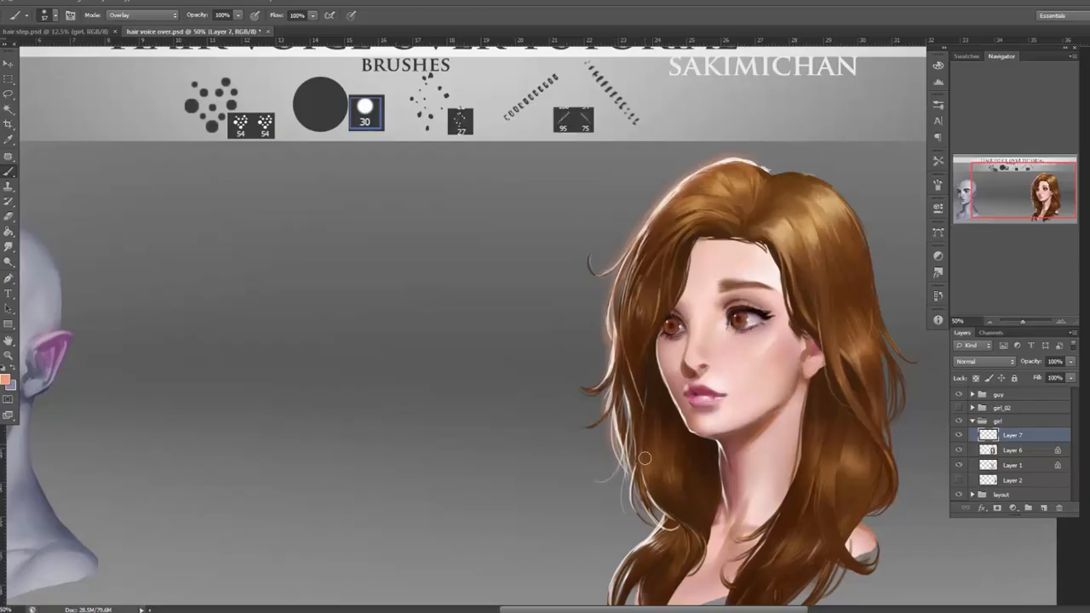
left_click_drag(666, 516, 631, 565)
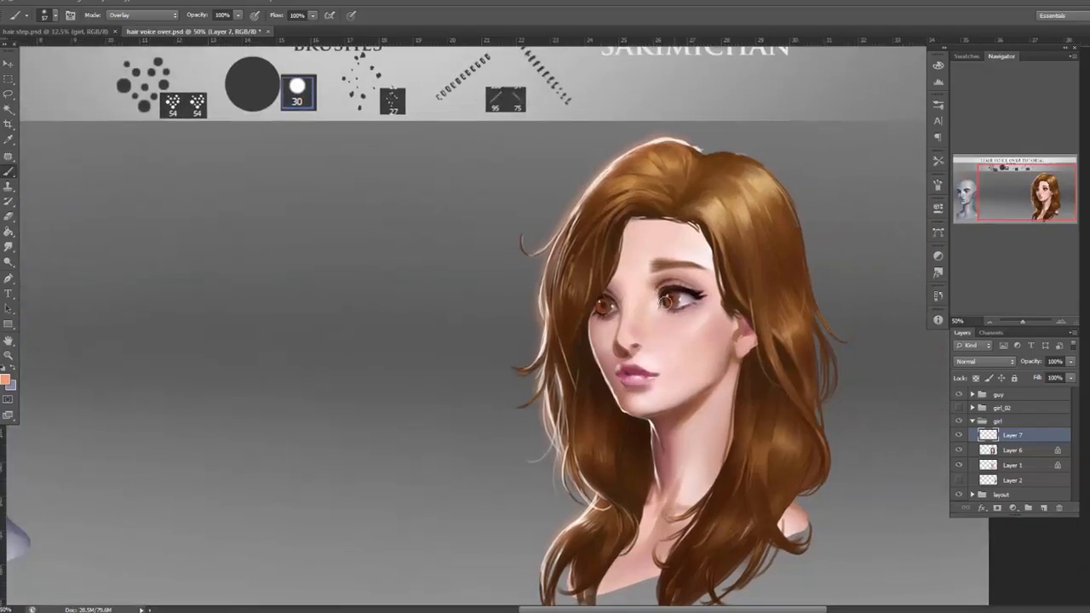
right_click(664, 281)
key("Return")
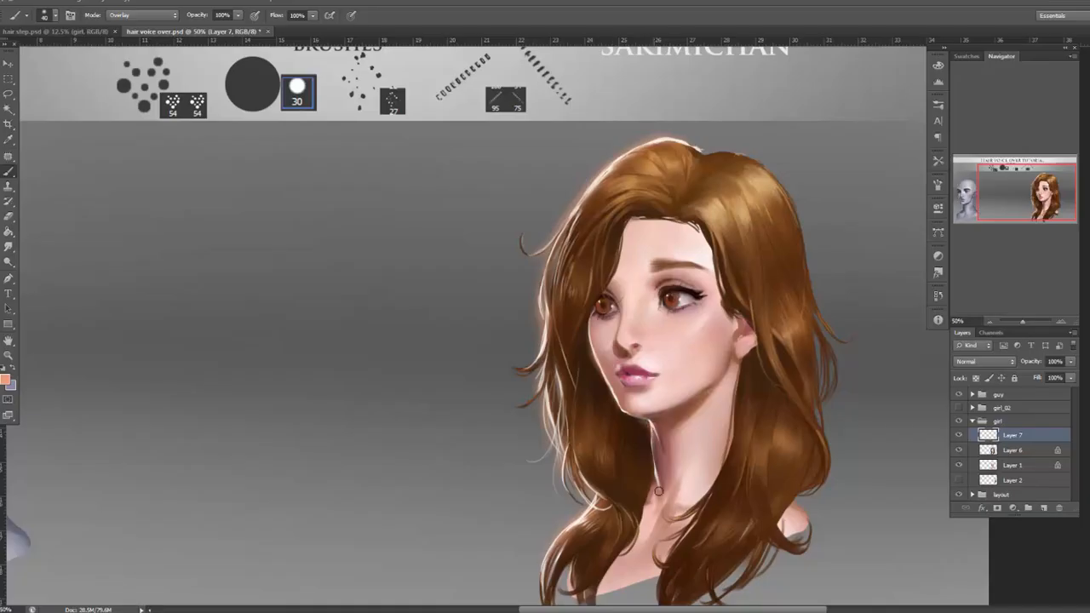
Examine the glowing rim light on the whole picture and close up on the girl's head.
left_click(991, 319)
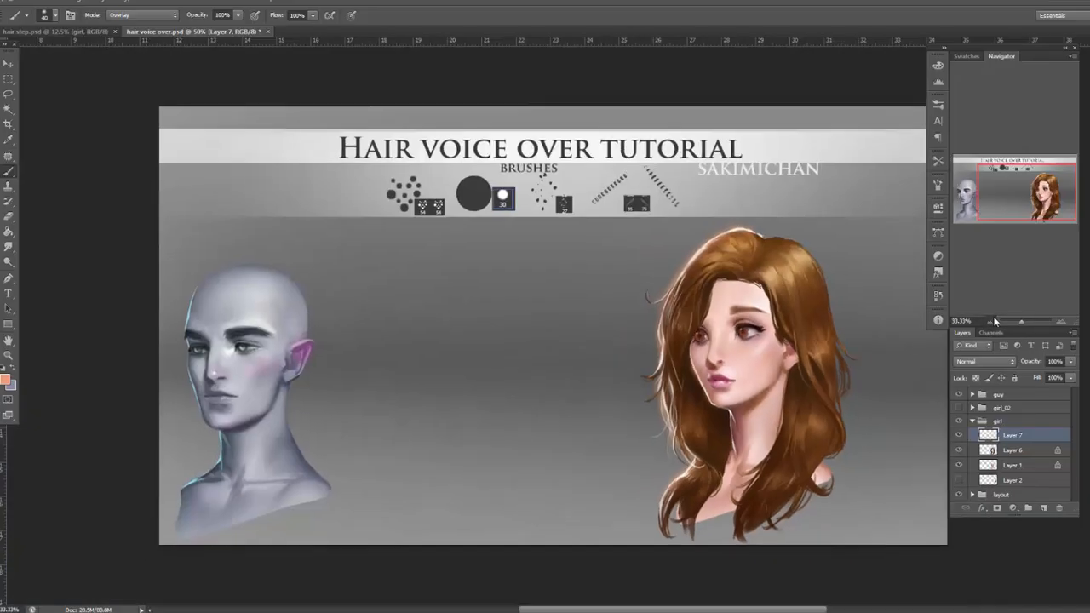
left_click(991, 319)
left_click(990, 319)
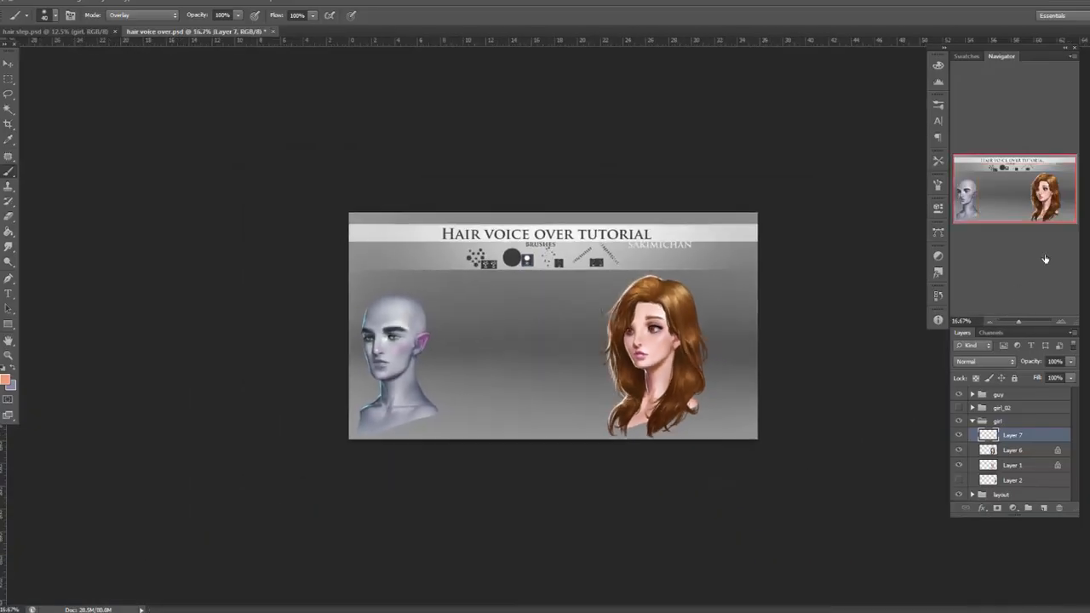
left_click(1061, 321)
left_click(1061, 321)
left_click(1061, 321)
left_click(12, 218)
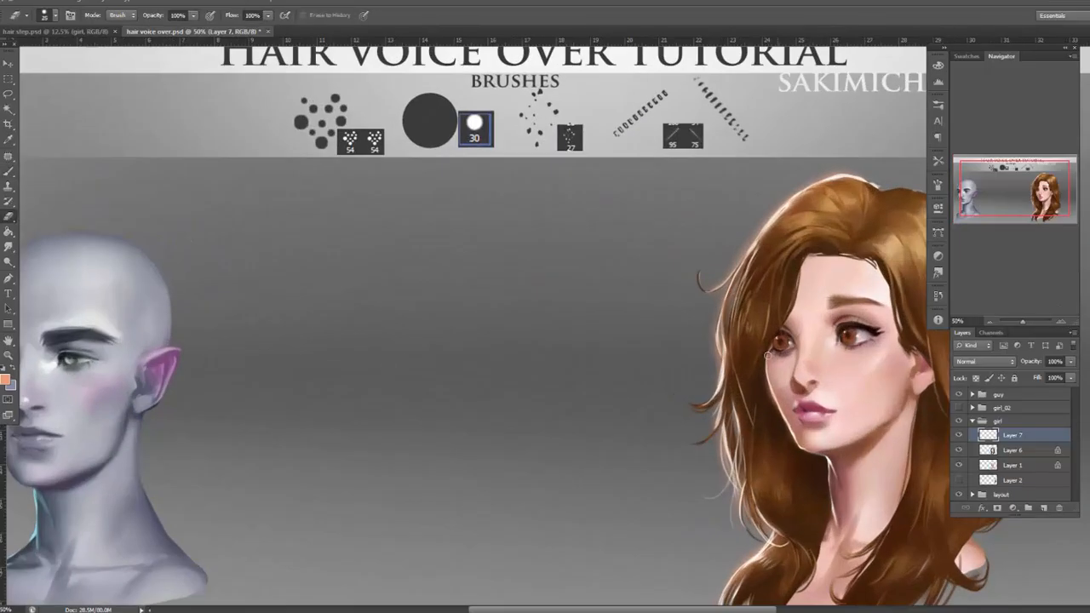
left_click(993, 322)
left_click(992, 322)
left_click(999, 322)
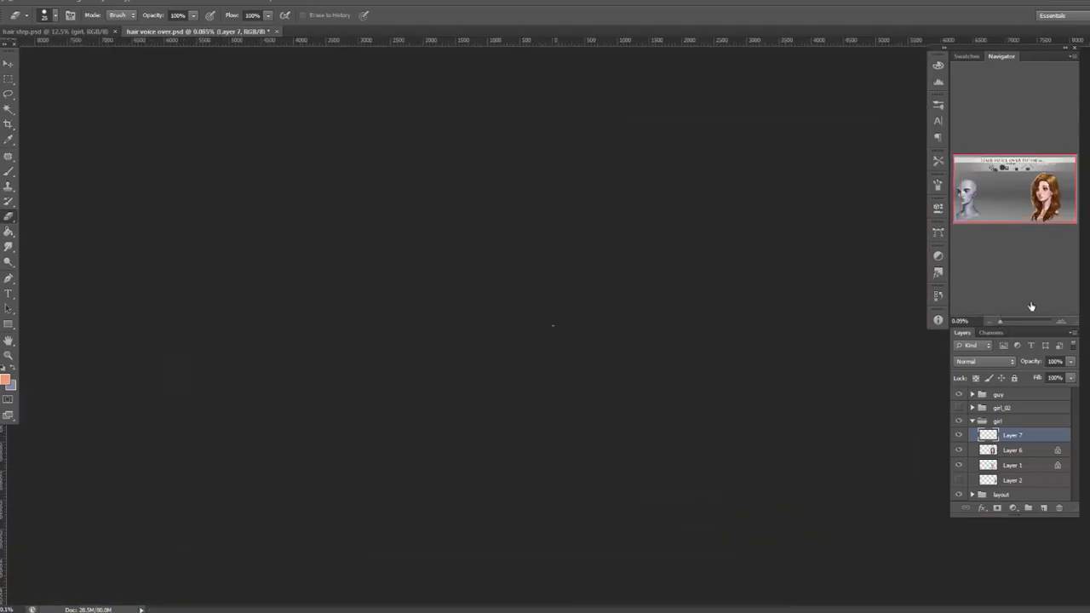
left_click_drag(1001, 321, 1023, 321)
left_click_drag(833, 436, 597, 365)
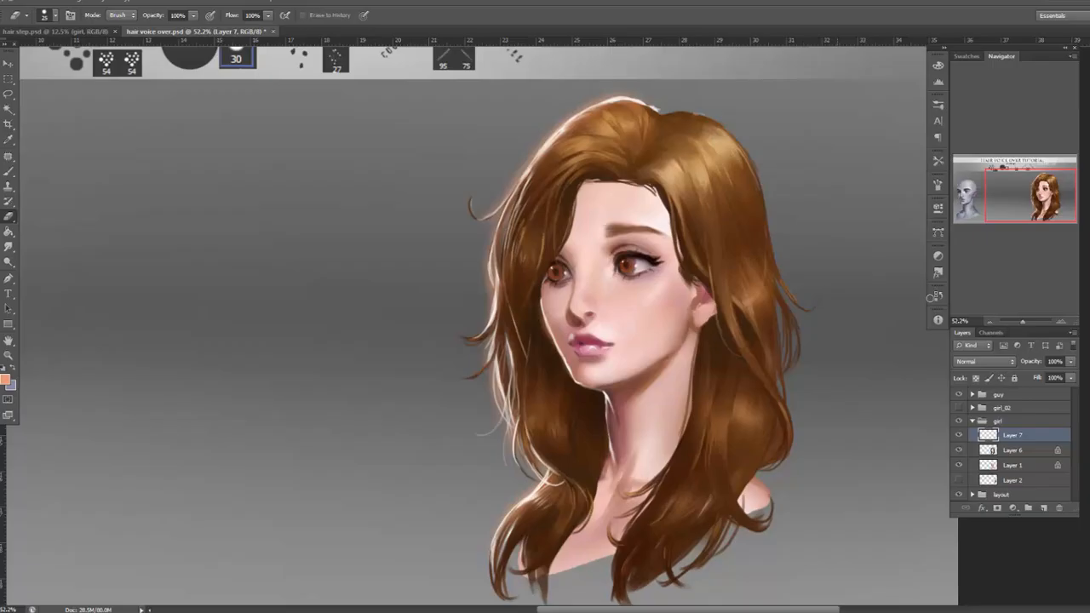
Compare the picture with and without Layer 7, and merge that rim-light layer into Layer 6.
left_click(1063, 322)
left_click(959, 436)
left_click(960, 436)
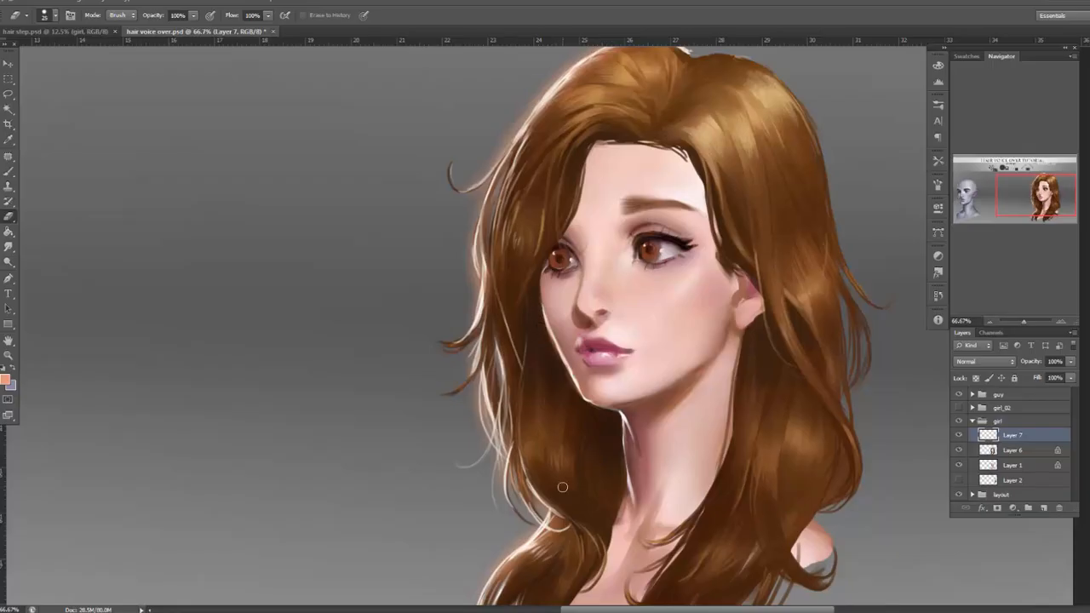
left_click(960, 436)
left_click(959, 436)
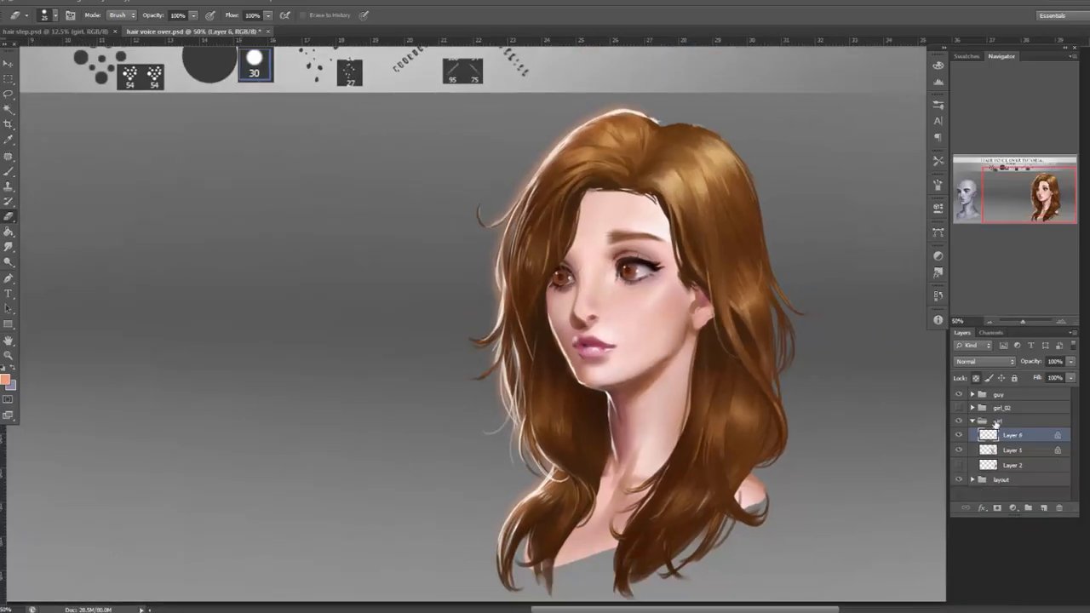
left_click(994, 436)
Sample a dark brown from the hair, set the round brush to 19 px and unlock Layer 6's transparent pixels.
left_click(1060, 322)
left_click_drag(797, 408, 744, 527)
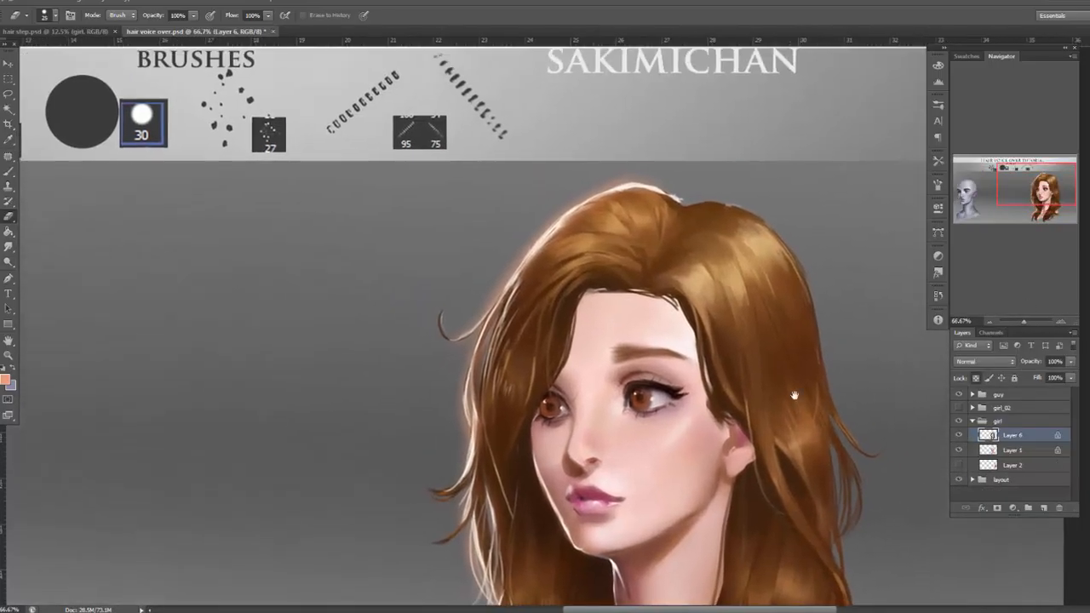
key("b")
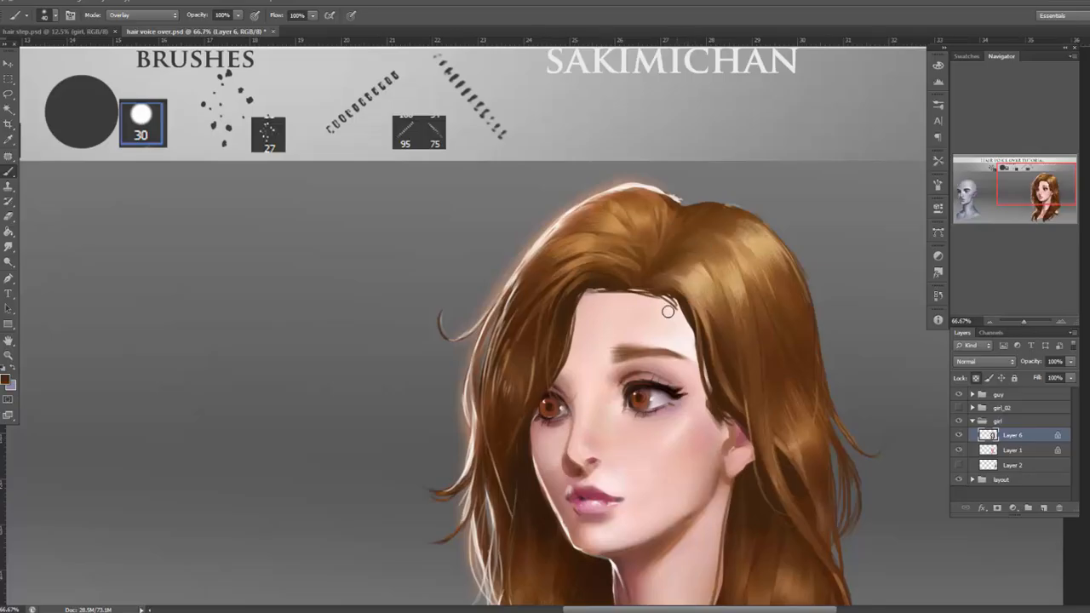
right_click(657, 228)
left_click(680, 250)
left_click(595, 288)
left_click(141, 14)
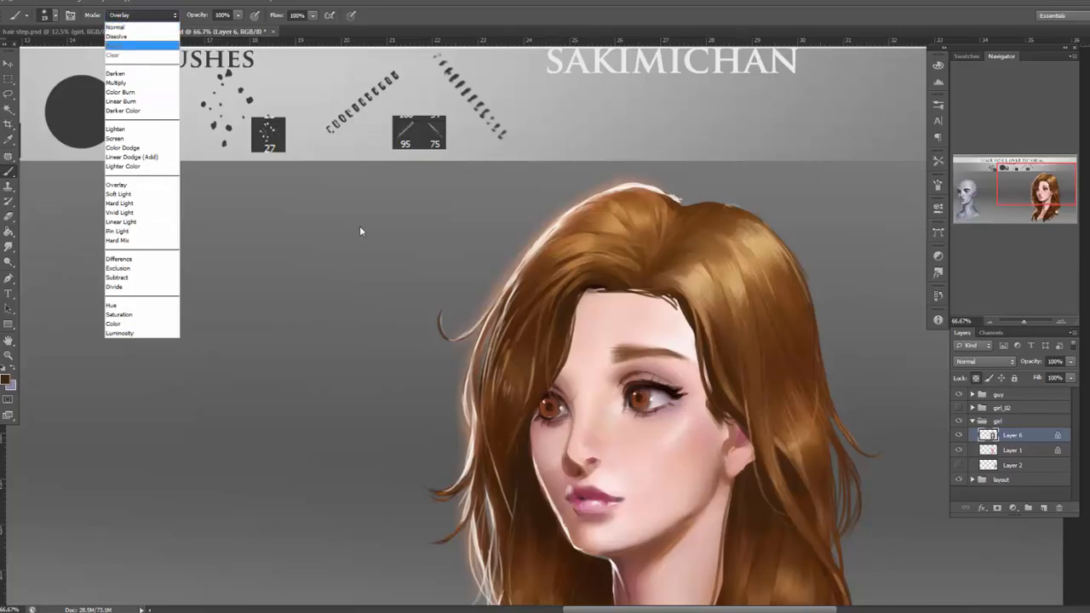
left_click(703, 255)
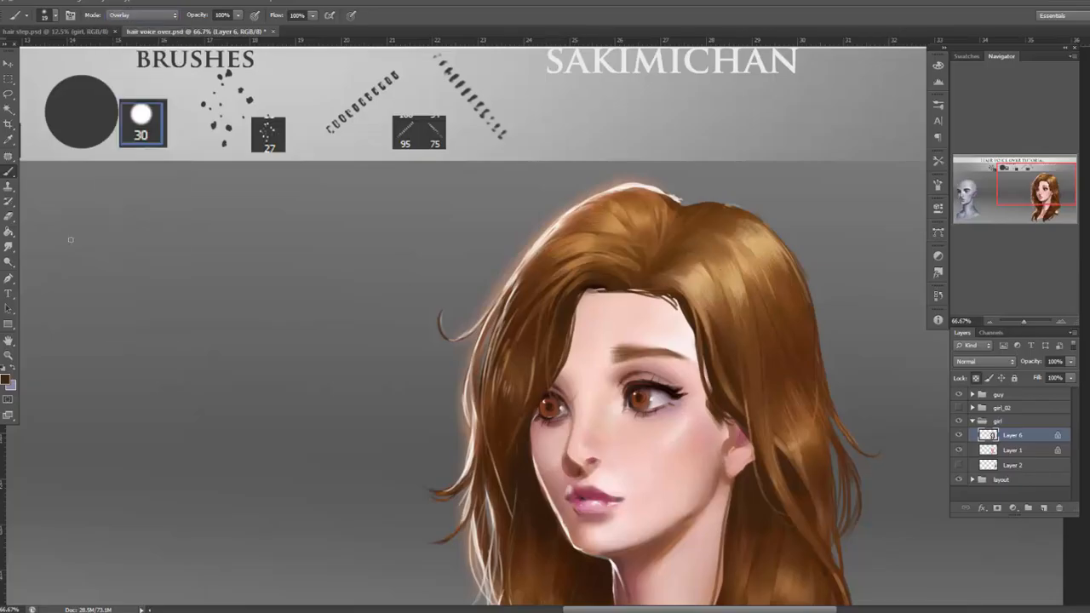
key("e")
left_click(977, 378)
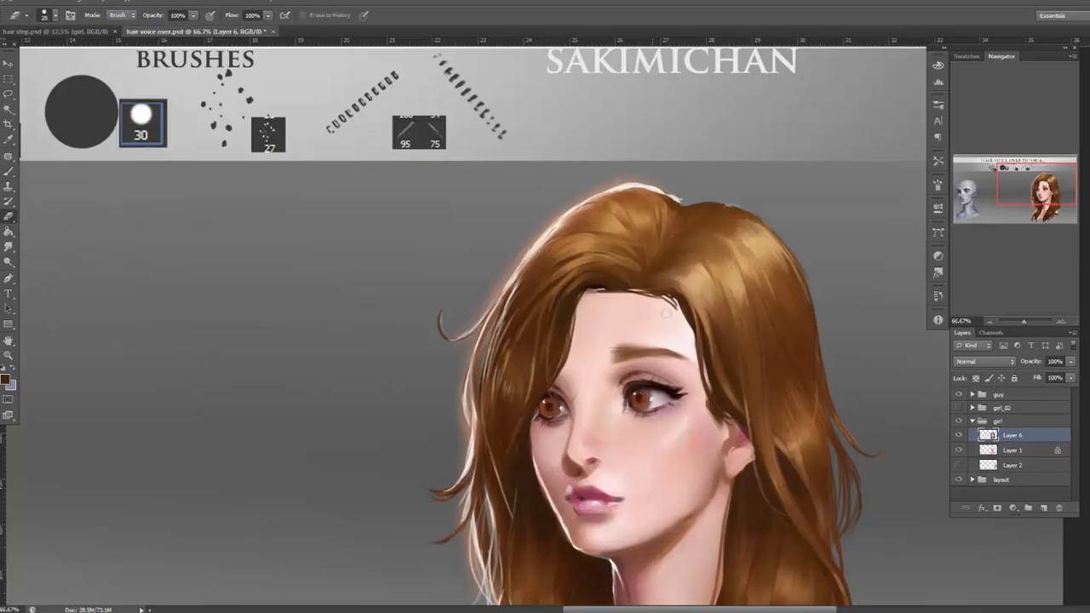
Choose the speckled 27 brush tip and set its size to 24 px.
key("b")
right_click(726, 281)
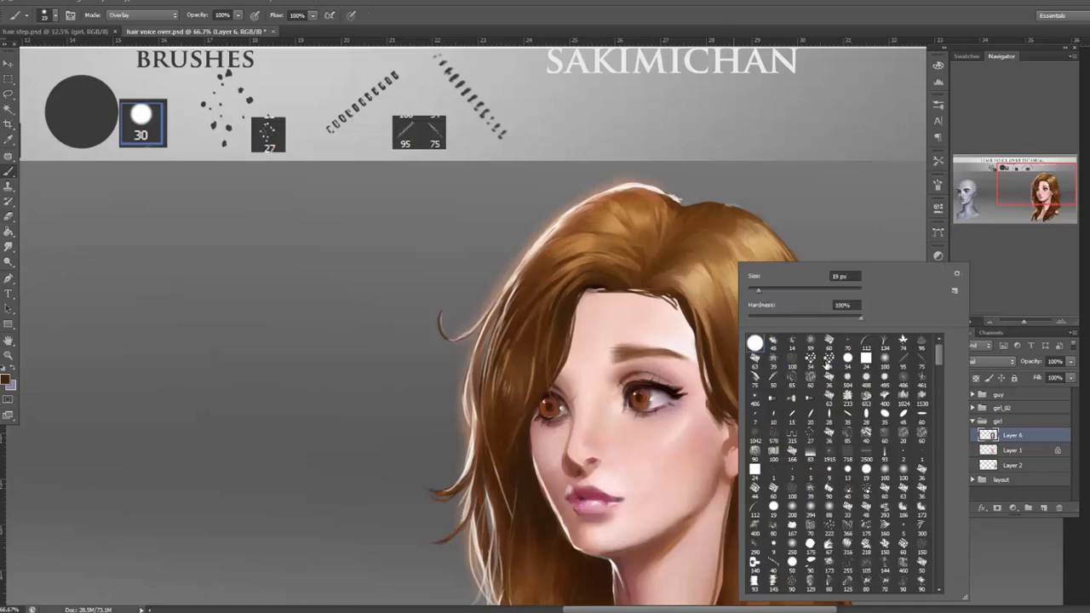
left_click(810, 435)
left_click(763, 291)
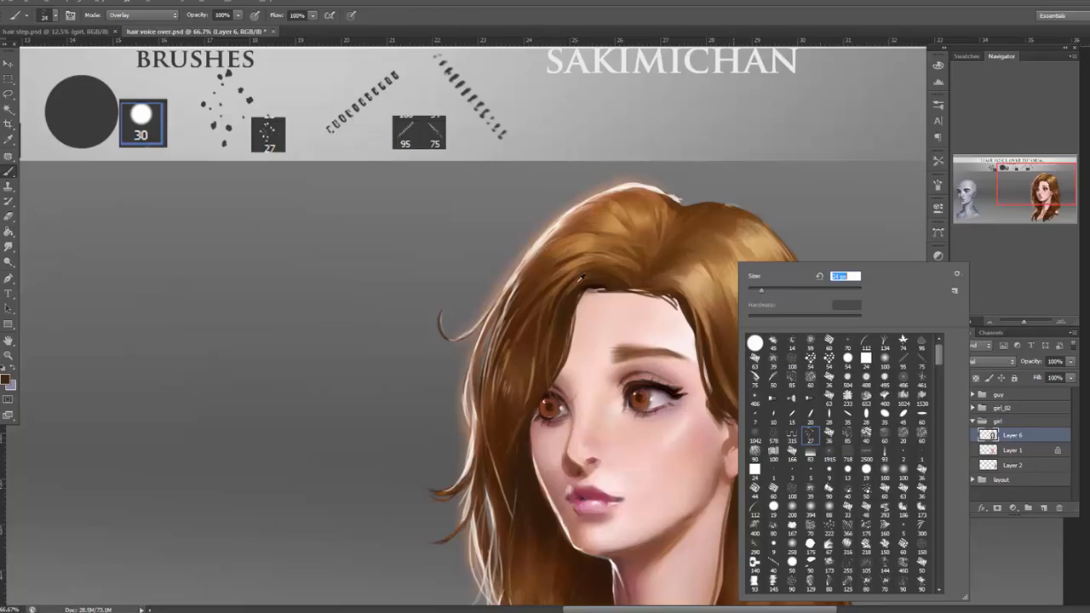
left_click(581, 287)
Set the brush blending mode to Normal and paint fine dark-brown hairs along the forehead hairline.
left_click_drag(574, 296, 601, 294)
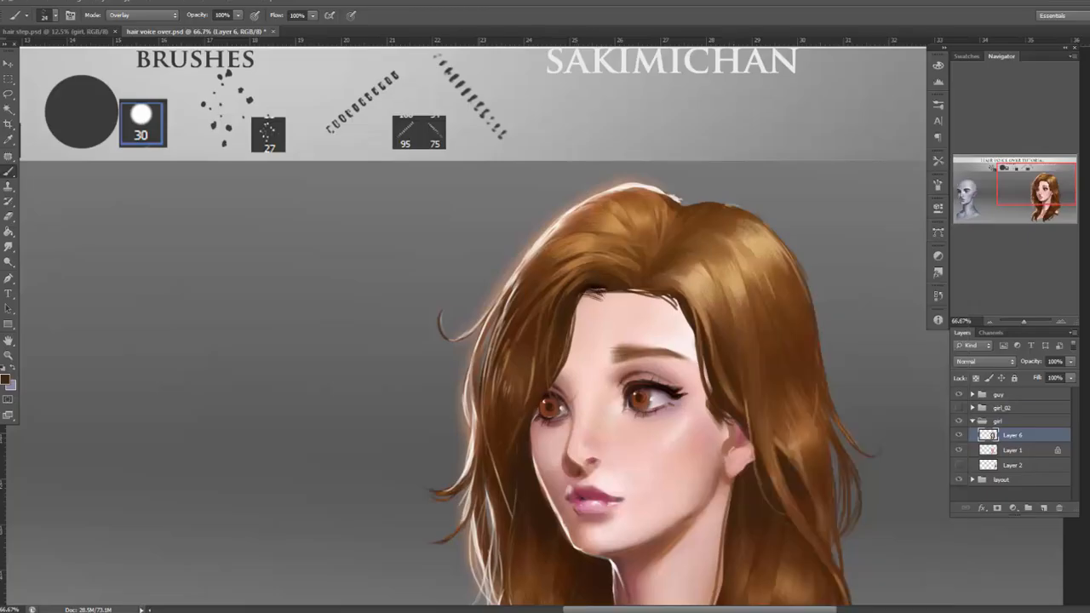
left_click(157, 17)
left_click(136, 17)
mouse_move(600, 294)
left_mouse_down()
mouse_move(609, 285)
mouse_move(628, 302)
mouse_move(675, 300)
mouse_move(680, 313)
left_mouse_up()
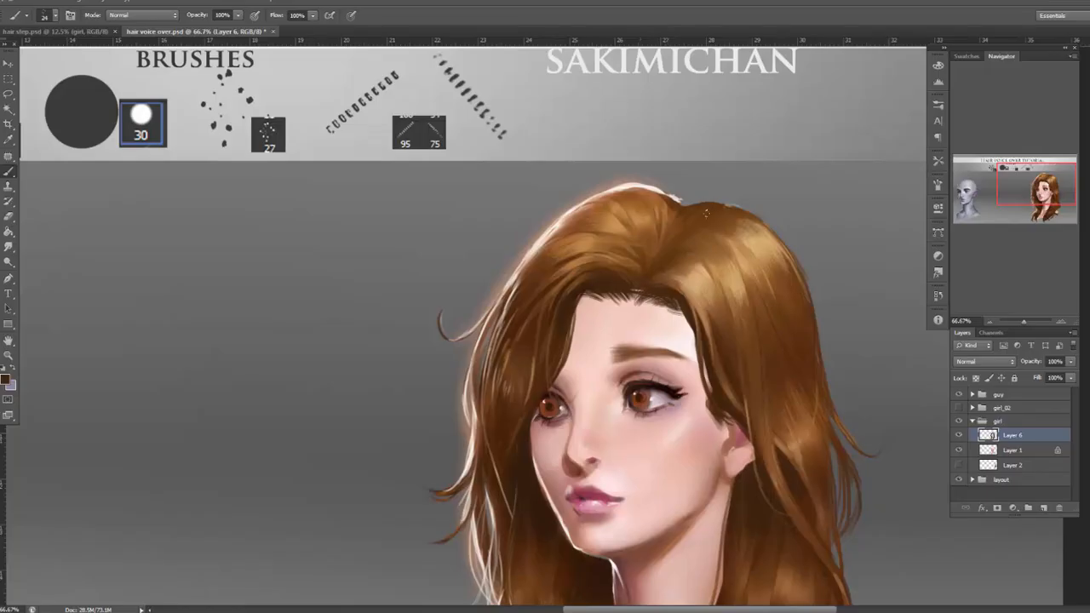
mouse_move(679, 308)
left_mouse_down()
mouse_move(687, 322)
mouse_move(659, 338)
left_mouse_up()
Adjust the Eraser tip and trim the ends of the hairline strokes over the forehead.
left_click(9, 216)
right_click(696, 251)
left_click(738, 274)
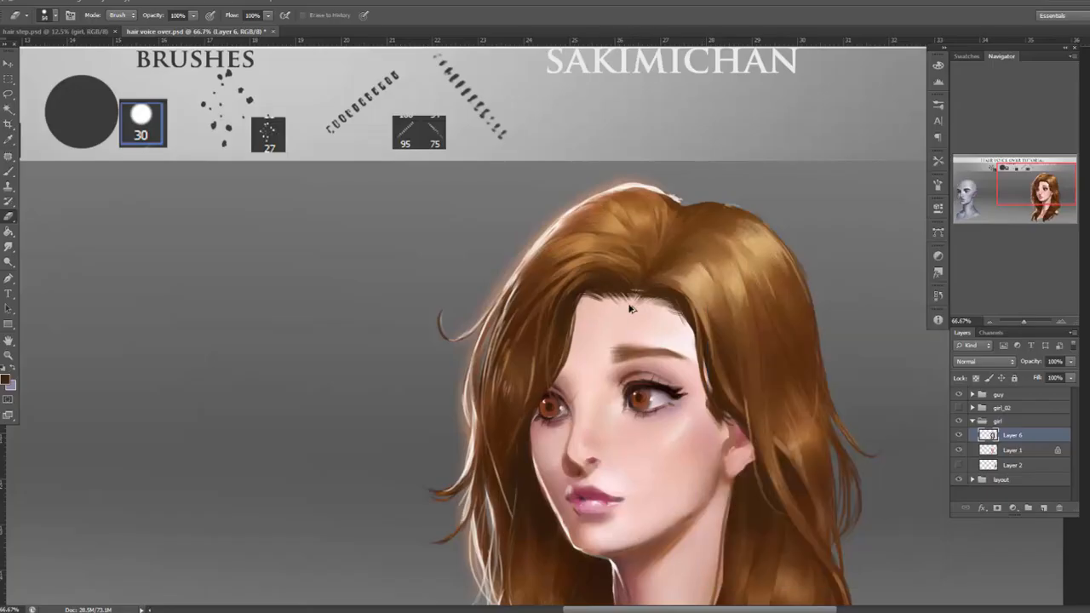
right_click(698, 266)
left_click(740, 293)
left_click(751, 321)
left_click(609, 328)
mouse_move(660, 344)
left_mouse_down()
mouse_move(633, 306)
mouse_move(669, 321)
mouse_move(646, 275)
mouse_move(679, 298)
left_mouse_up()
Resize the Eraser and erase a thin parting line running from the hairline up toward the crown.
key("b")
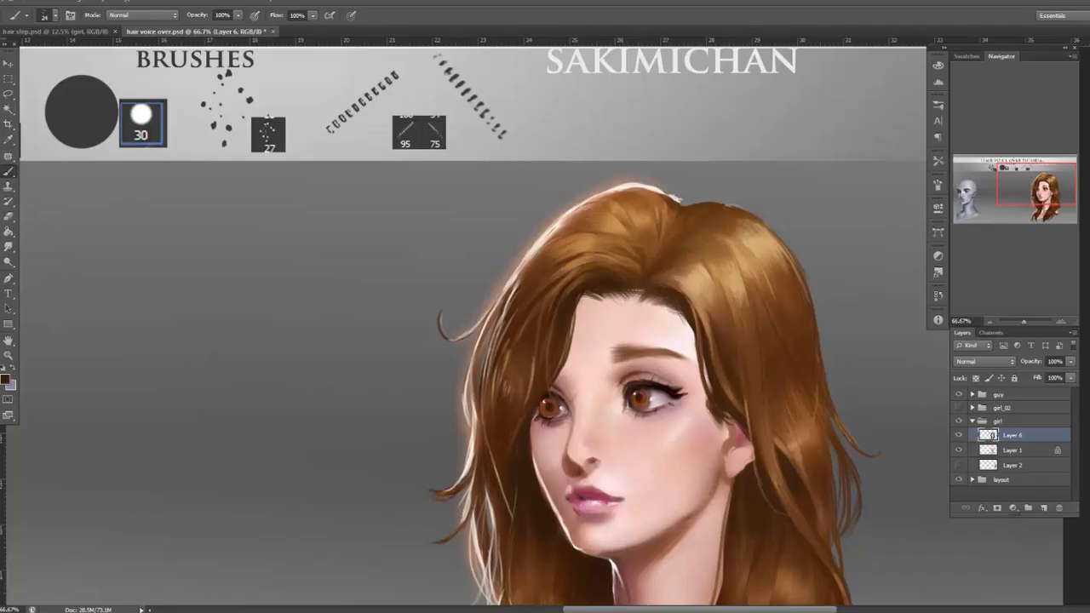
key("e")
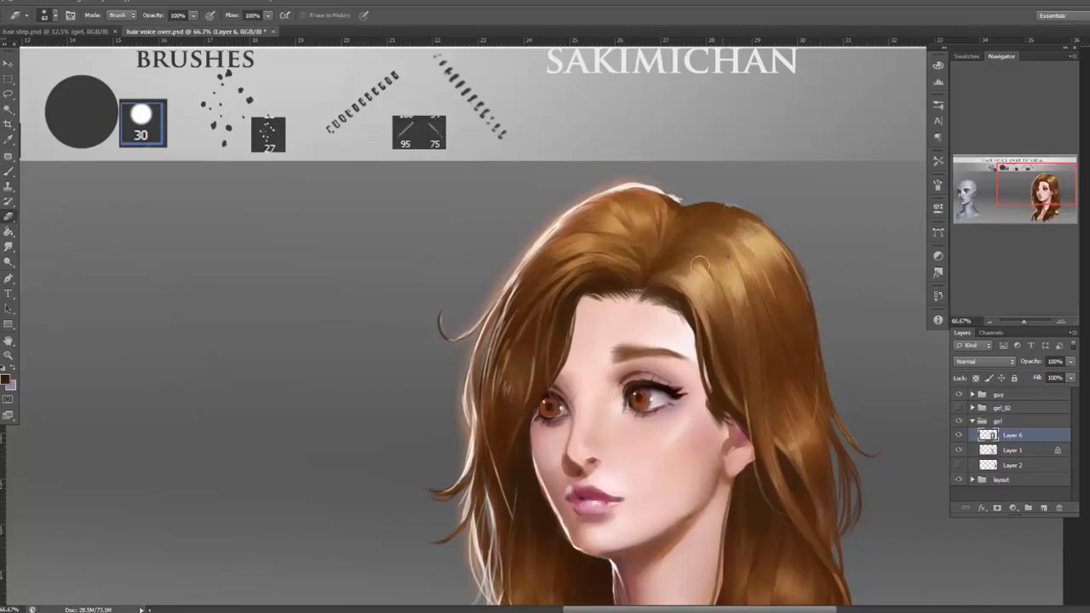
right_click(725, 260)
key("Escape")
right_click(689, 212)
left_click_drag(714, 234, 705, 236)
left_click_drag(655, 271, 660, 264)
Undo the trial stroke at the crown, sample browns from the hair and paint darker strands along the top of the parting.
key("b")
right_click(690, 206)
key("Escape")
left_click_drag(682, 206, 685, 227)
key("ctrl+z")
left_click(158, 17)
left_click(160, 27)
left_click(649, 197, "alt")
left_click(681, 204, "alt")
mouse_move(680, 233)
left_mouse_down()
mouse_move(678, 213)
mouse_move(687, 223)
left_mouse_up()
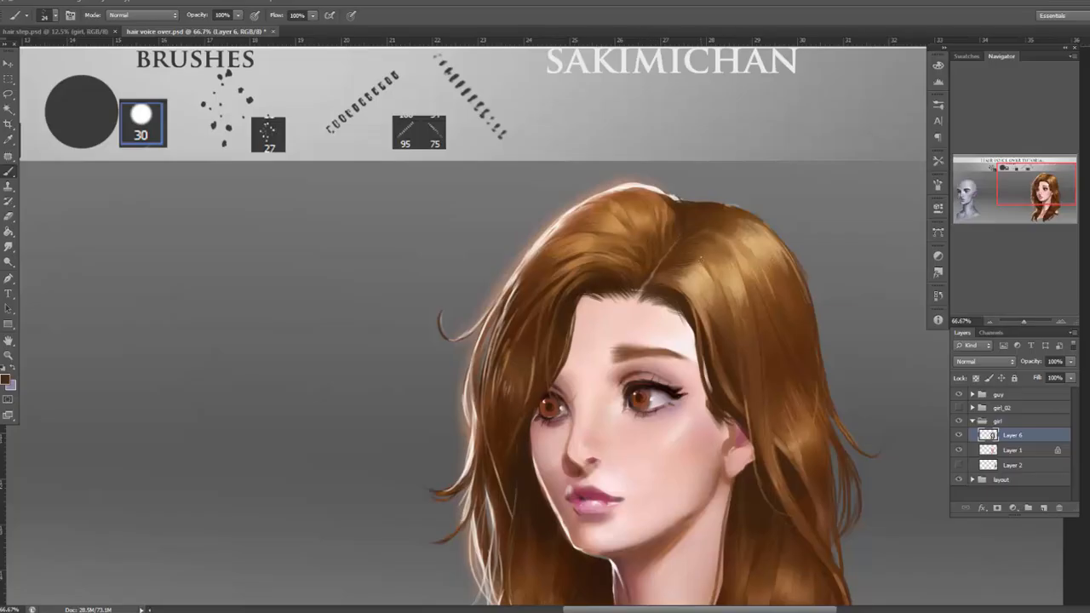
Examine the reworked hairline and parting on the whole picture and close up on the crown.
left_click(990, 322)
left_click(990, 322)
left_click(990, 322)
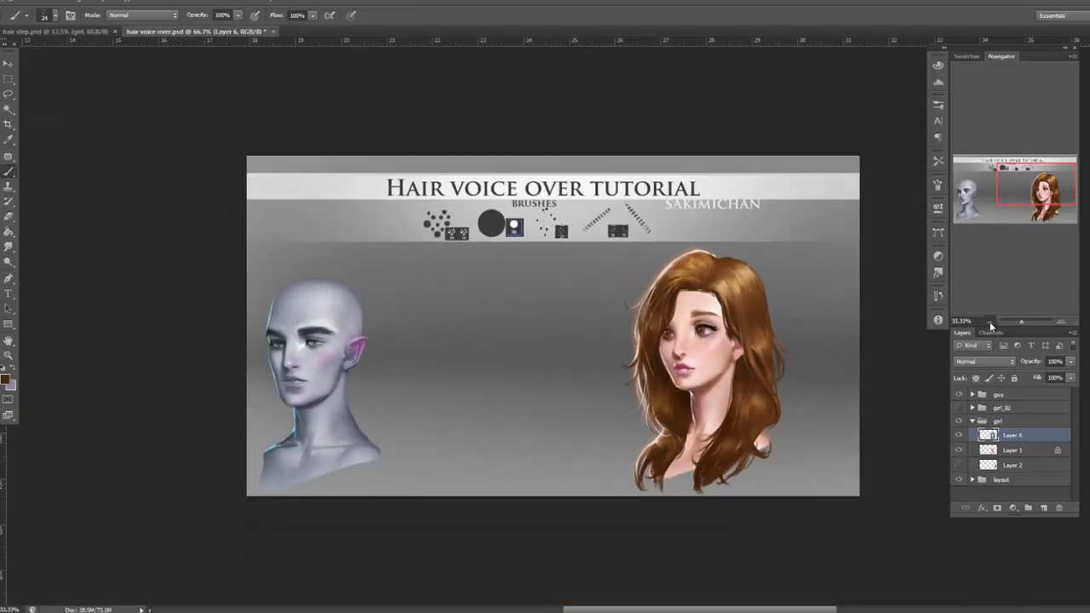
left_click(991, 322)
left_click(1061, 321)
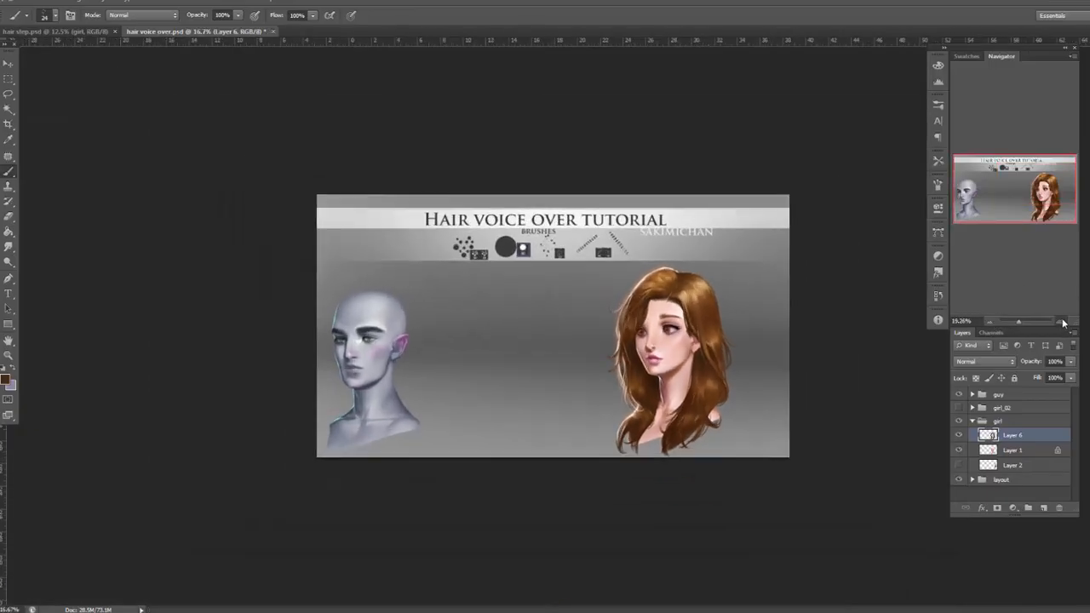
left_click(1061, 321)
left_click(1060, 322)
left_click(1061, 322)
left_click_drag(738, 421, 468, 541)
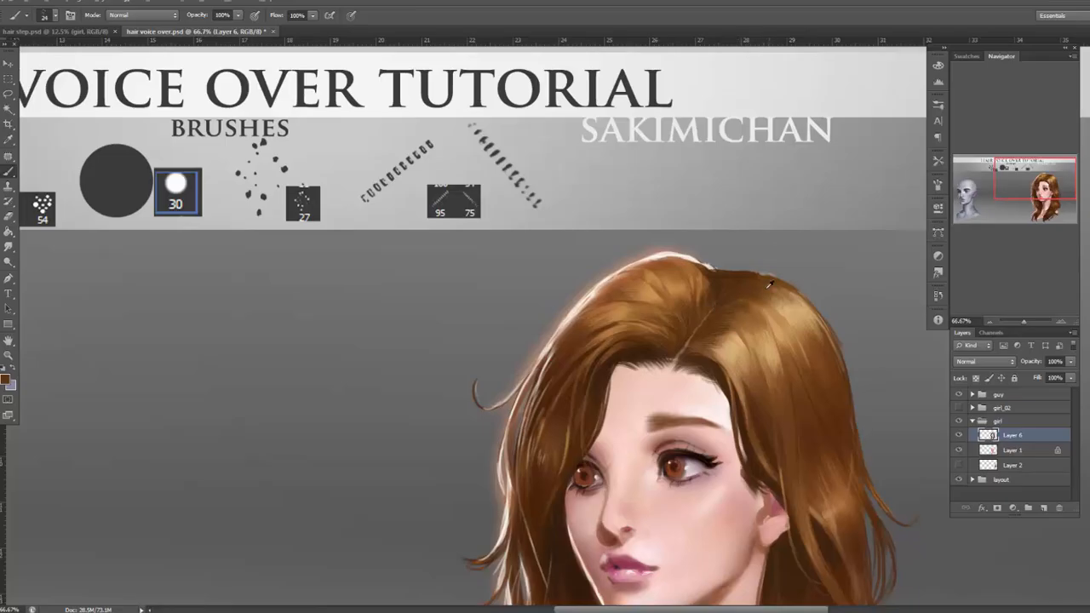
Switch to a round 8 px brush, undo the dark test stroke and extend the off-white rim light along the crown past the parting.
right_click(728, 270)
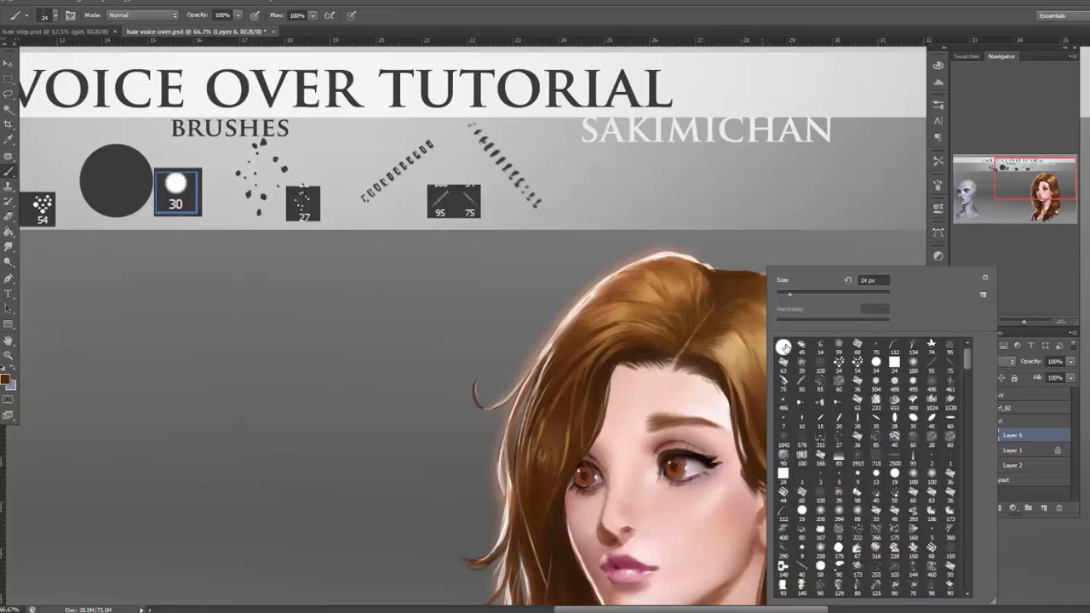
left_click(693, 253)
left_click_drag(686, 255, 709, 268)
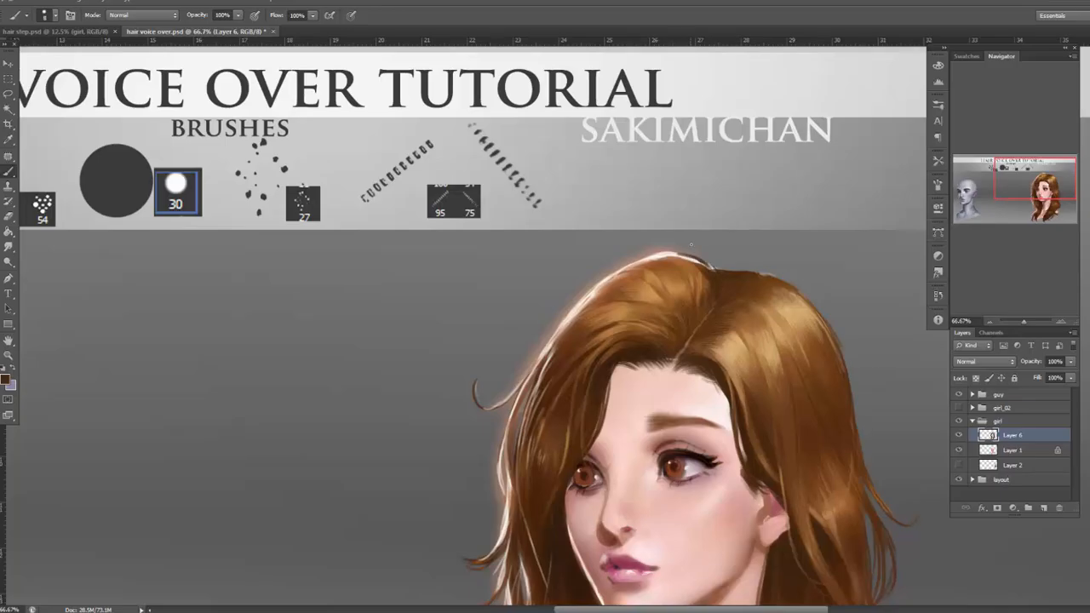
key("ctrl+z")
left_click(696, 258, "alt")
left_click_drag(703, 265, 737, 271)
left_click(707, 271, "alt")
Slightly reduce the brush size, sample colours along the crown and paint hair strands across the rim light near the parting.
right_click(734, 269)
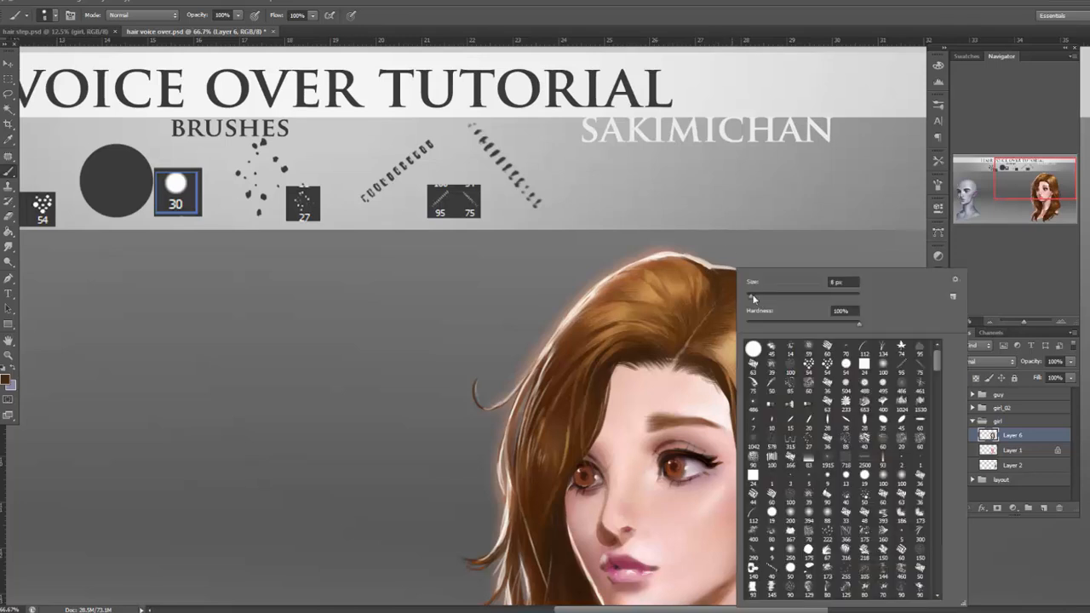
left_click(665, 250, "alt")
left_click(659, 256, "alt")
left_click_drag(652, 260, 684, 267)
left_click(686, 265, "alt")
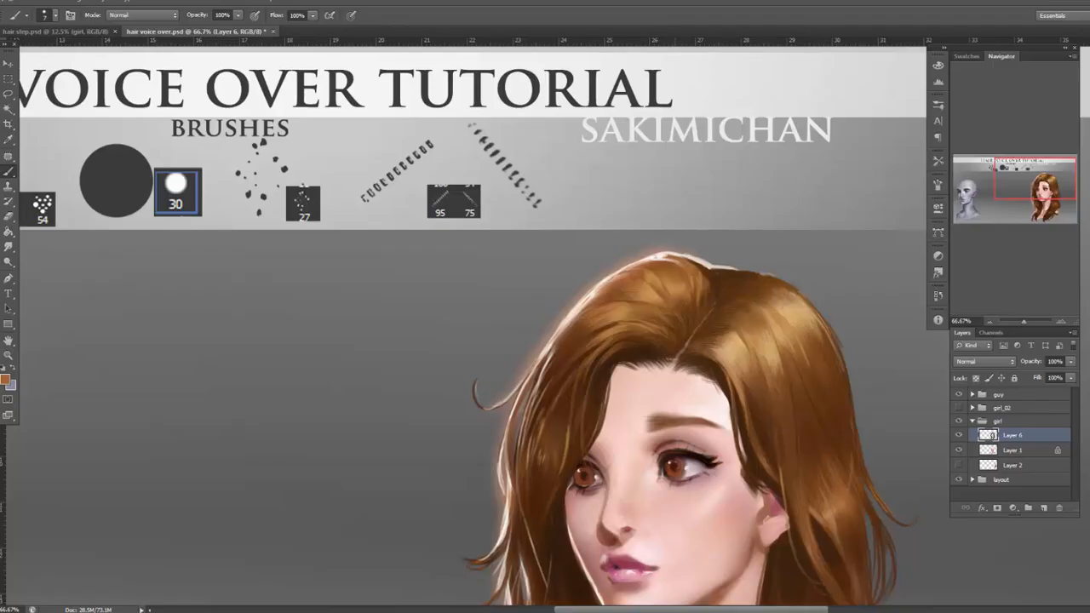
Sample hair and rim-light colours and break up the rim with thin strands from the crown down the hair's left edge.
left_click(652, 258, "alt")
mouse_move(645, 262)
left_mouse_down()
mouse_move(672, 264)
mouse_move(634, 271)
left_mouse_up()
left_click(616, 279, "alt")
left_click(617, 278, "alt")
left_click(622, 282, "alt")
left_click(592, 296, "alt")
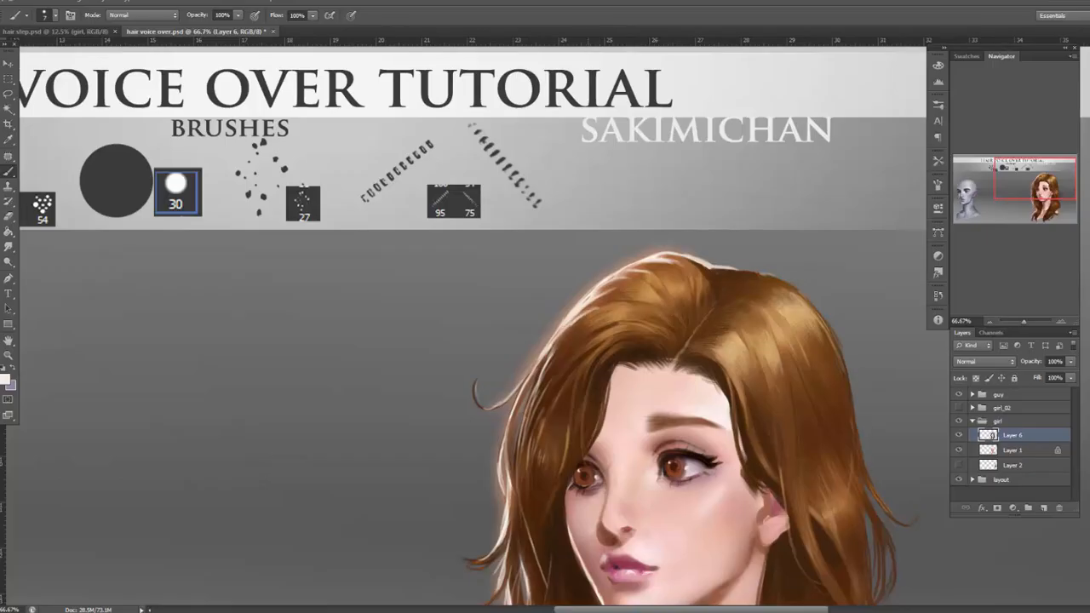
left_click(577, 315, "alt")
left_click_drag(570, 329, 542, 385)
left_click(609, 278, "alt")
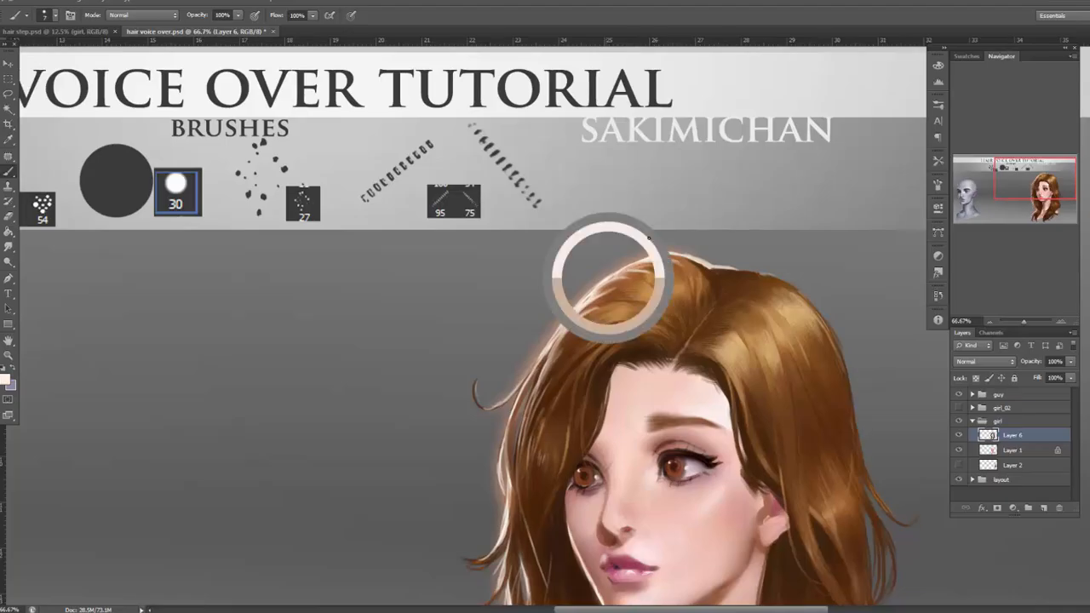
Using a 4 px brush and sampled off-white, paint fine rim-light strands over the crown and down the hair's left side.
right_click(687, 181)
left_click(708, 261)
left_click(652, 258, "alt")
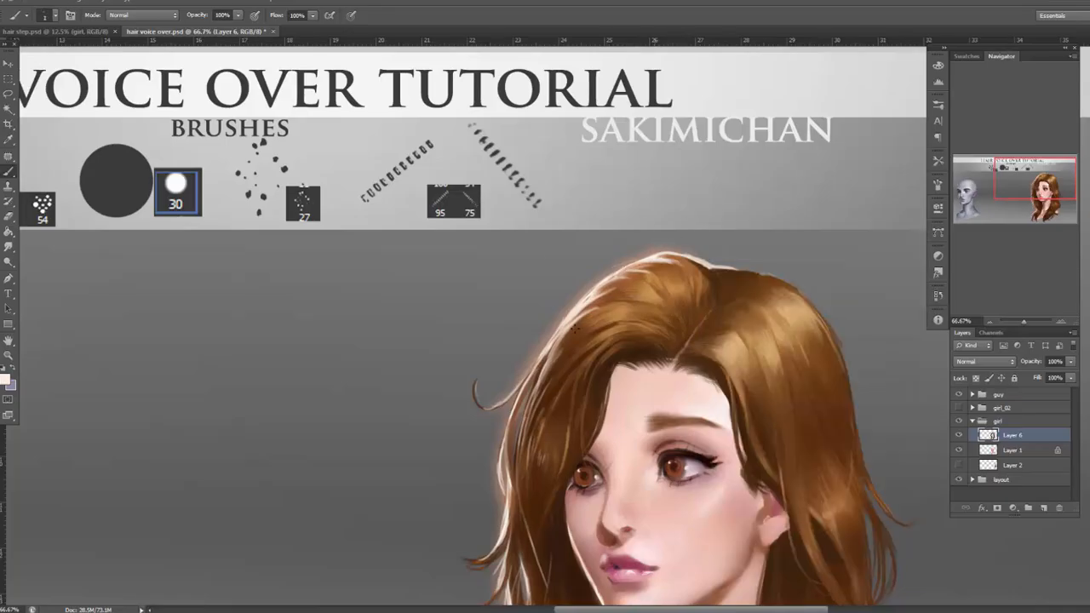
right_click(676, 222)
left_click(698, 259)
left_click(644, 260, "alt")
mouse_move(669, 258)
left_mouse_down()
mouse_move(605, 270)
mouse_move(559, 324)
left_mouse_up()
left_click_drag(591, 289, 545, 351)
left_click_drag(669, 252, 638, 259)
left_click_drag(707, 263, 675, 251)
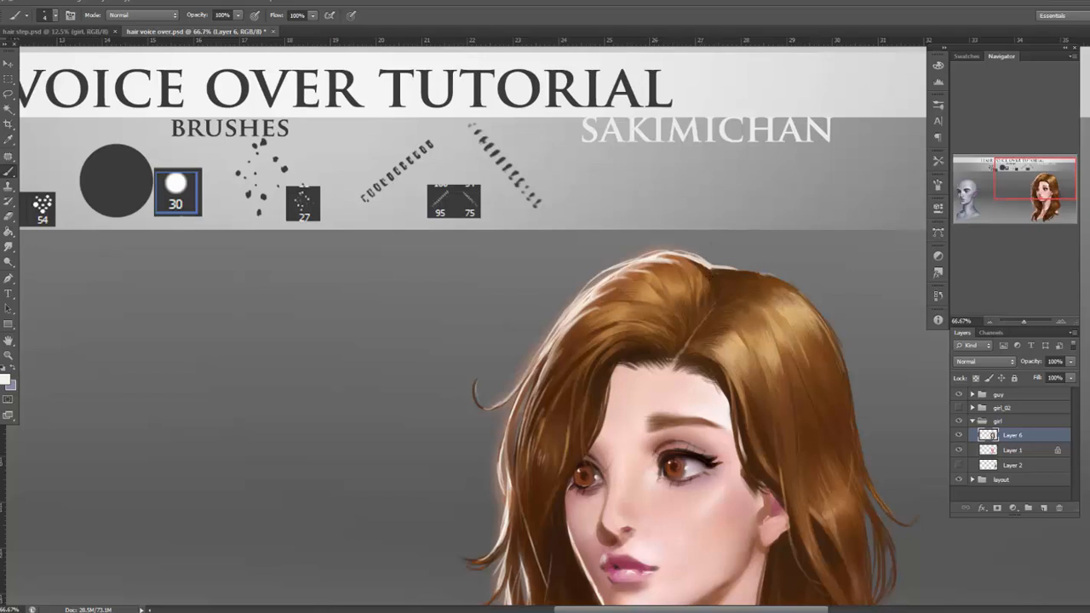
mouse_move(520, 392)
left_mouse_down()
mouse_move(500, 442)
mouse_move(502, 493)
left_mouse_up()
Examine the refined rim light on the whole picture and close up on the girl's hair.
left_click(991, 321)
left_click(990, 322)
left_click(990, 321)
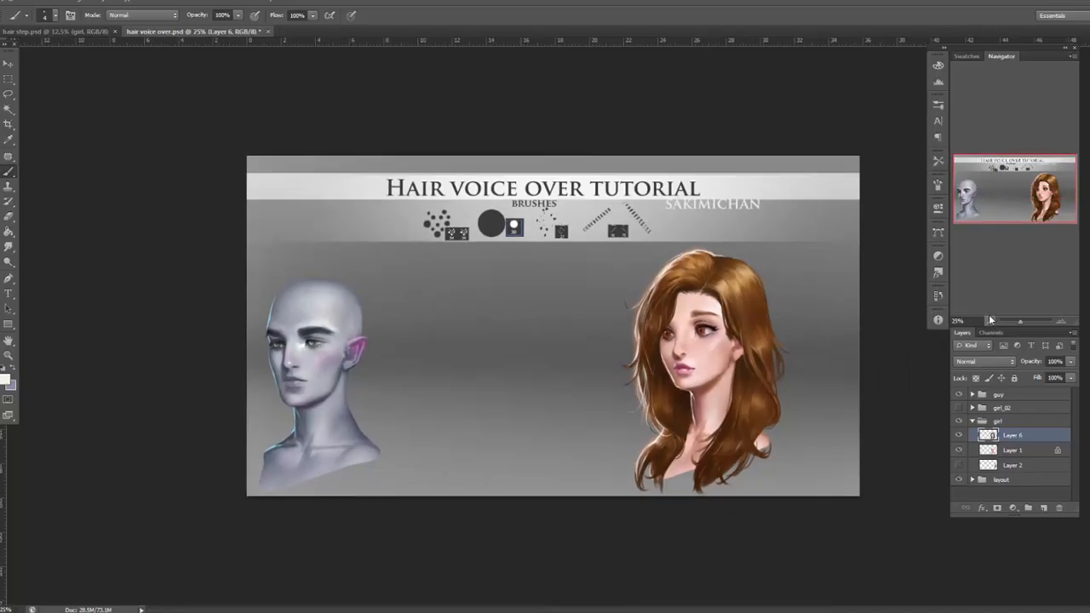
left_click(1061, 322)
left_click(1060, 322)
left_click(1060, 322)
left_click_drag(842, 437, 553, 422)
left_click(989, 321)
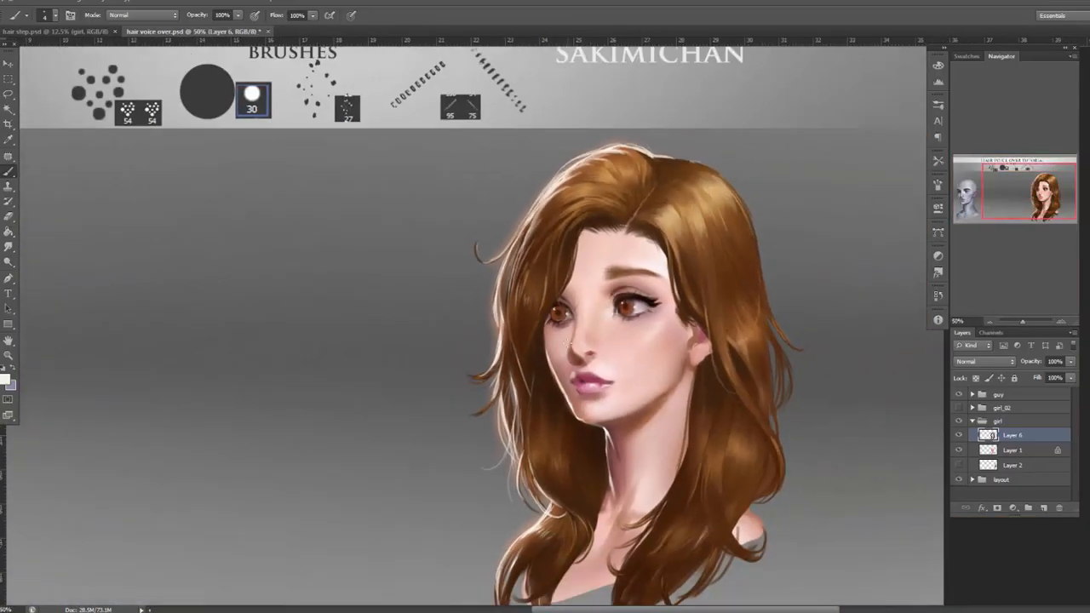
mouse_move(779, 417)
left_mouse_down()
mouse_move(789, 450)
mouse_move(740, 460)
left_mouse_up()
Use the Burn Tool on midtones at 12% exposure with a soft 74 px brush to darken the crown hair left of the parting.
right_click(8, 261)
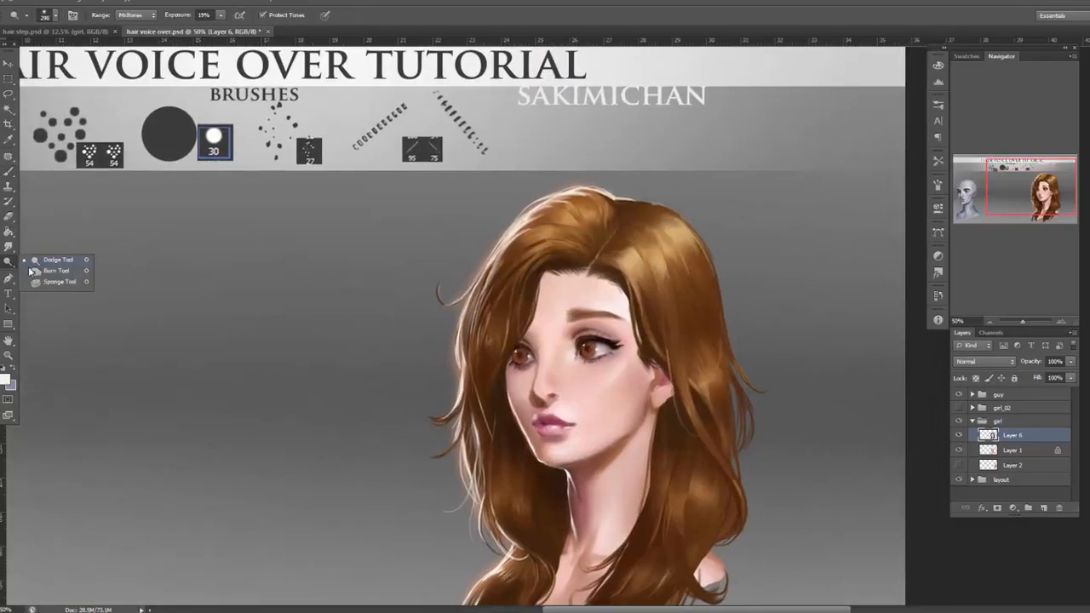
left_click(51, 273)
right_click(606, 264)
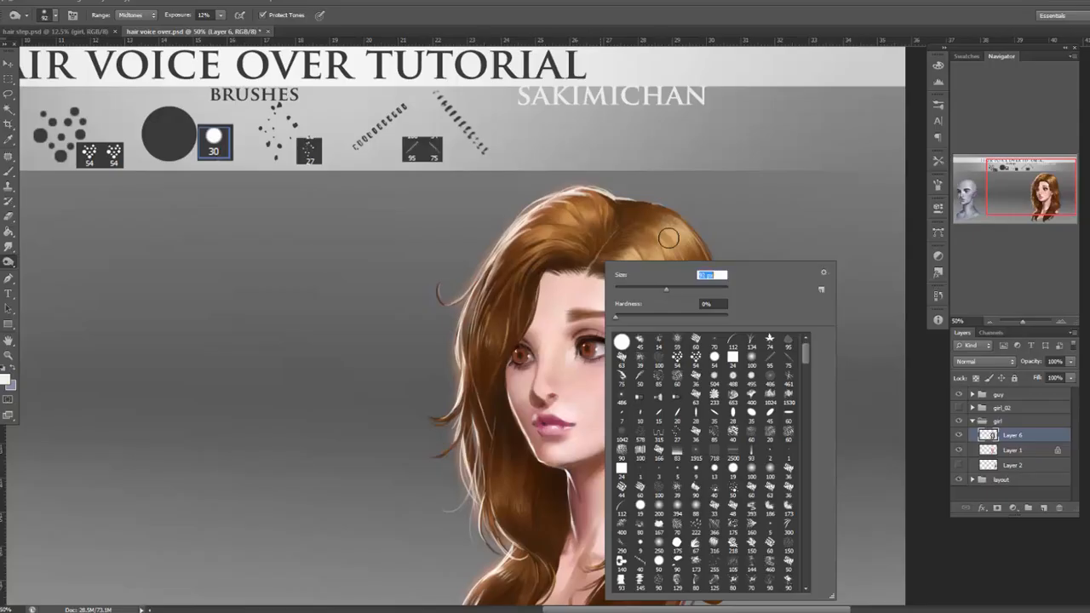
right_click(10, 263)
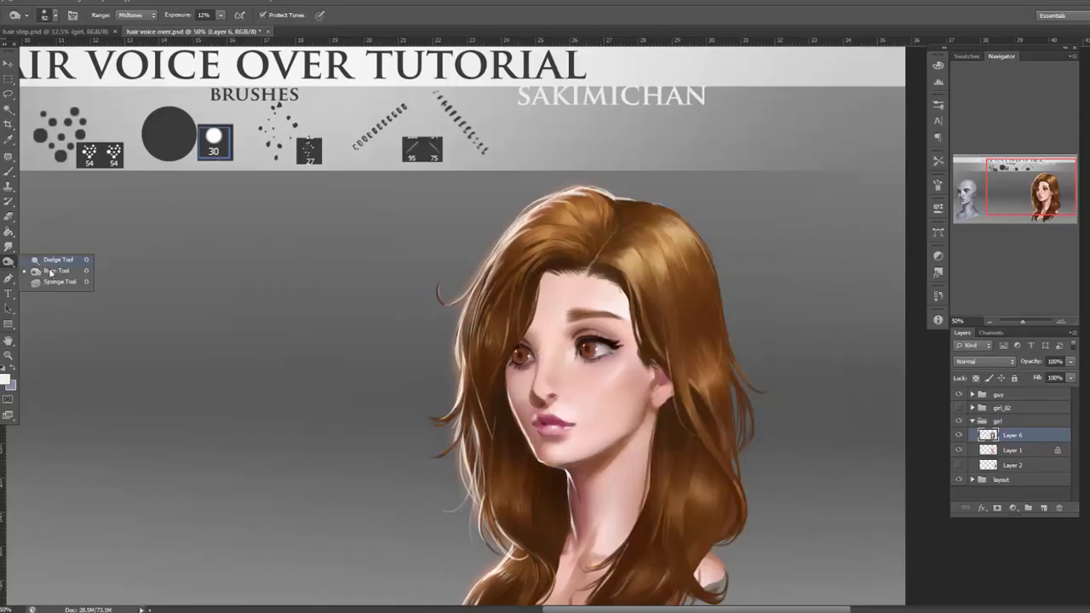
left_click(55, 272)
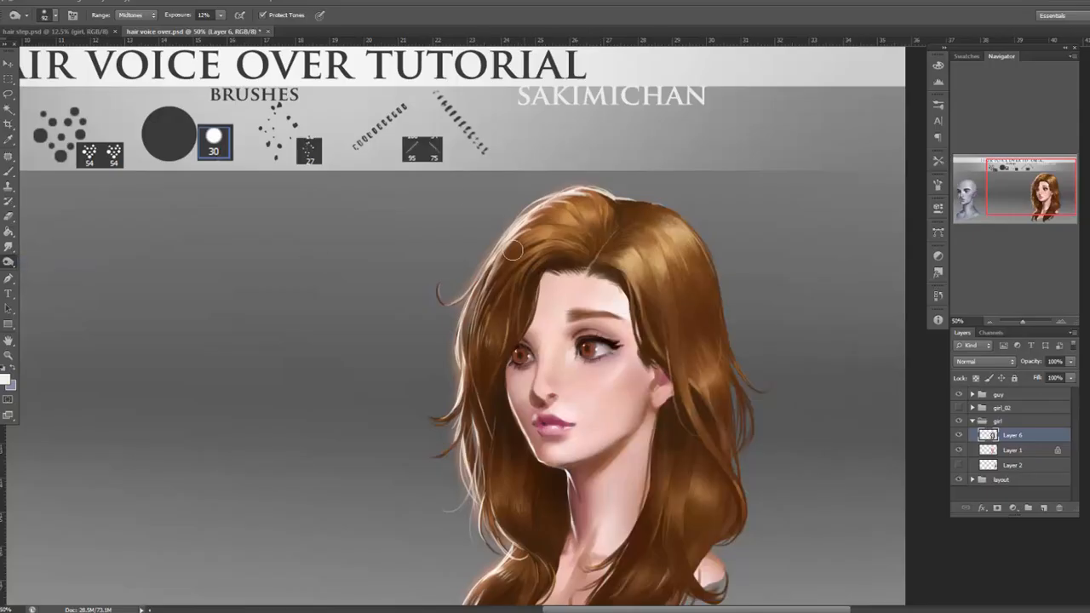
right_click(543, 218)
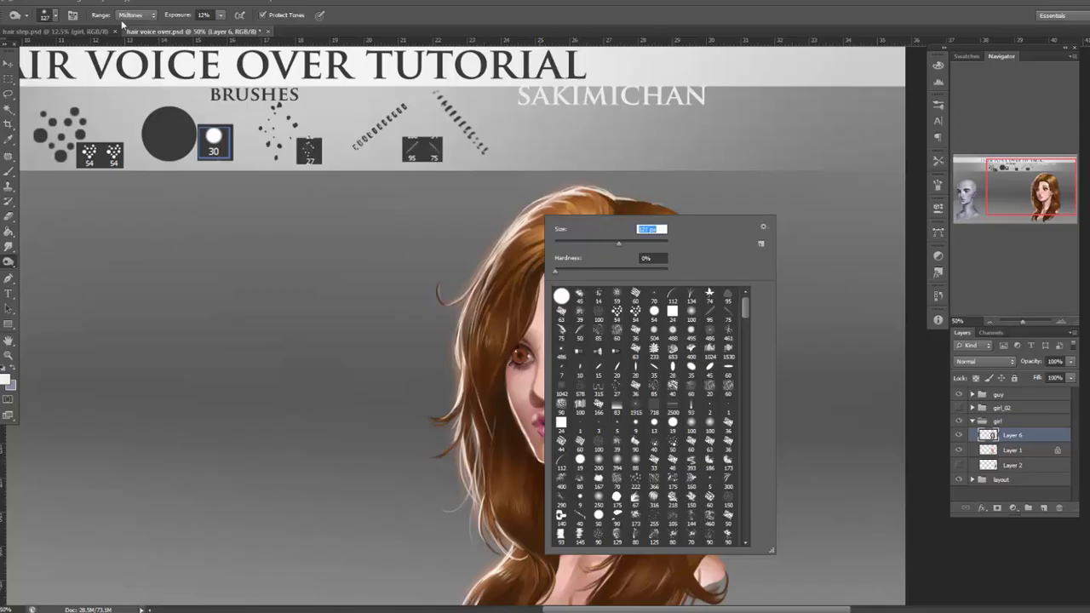
left_click(519, 249)
right_click(609, 179)
left_click(661, 207)
left_click(511, 250)
left_click_drag(513, 247, 533, 231)
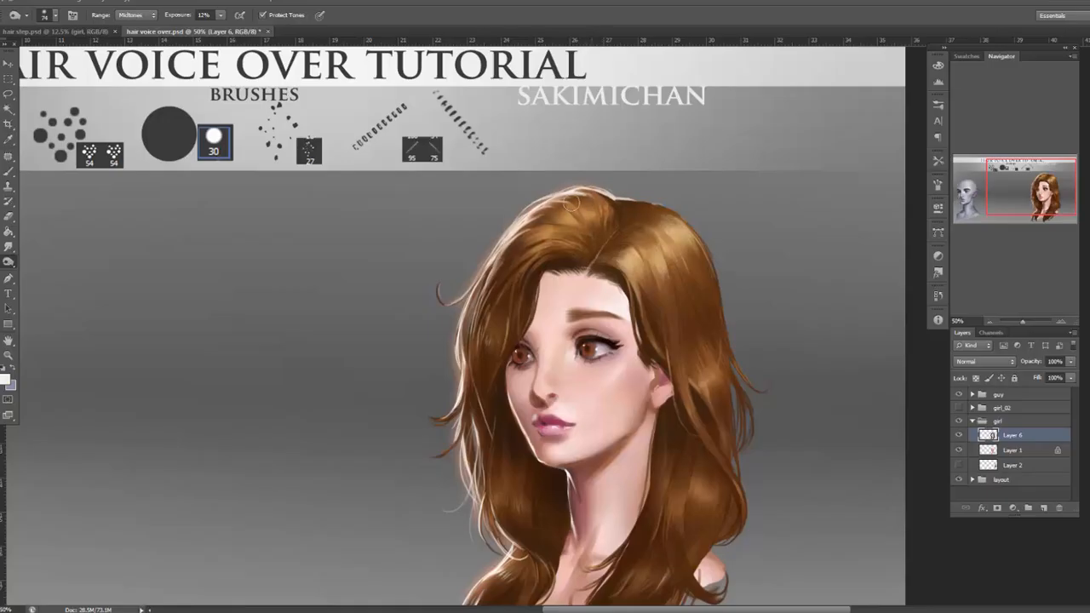
Enlarge the Burn brush to 182 px and deepen the broader brown areas of the hair around the face.
right_click(711, 207)
left_click(769, 249)
left_click(539, 276)
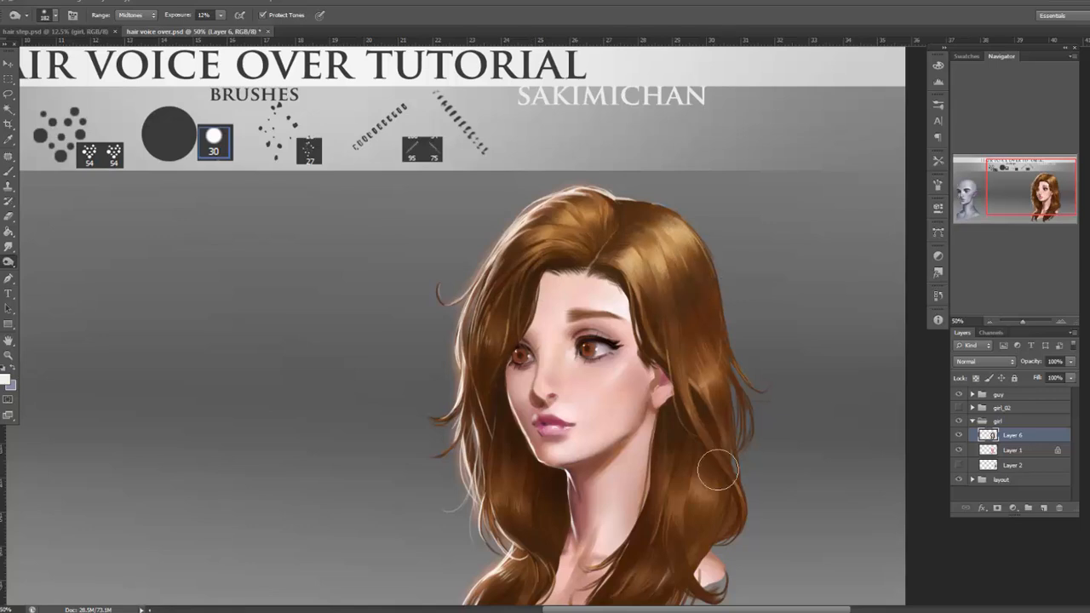
Compare the whole picture with the hair layer hidden and shown, and return to a close view of the girl.
left_click(998, 316)
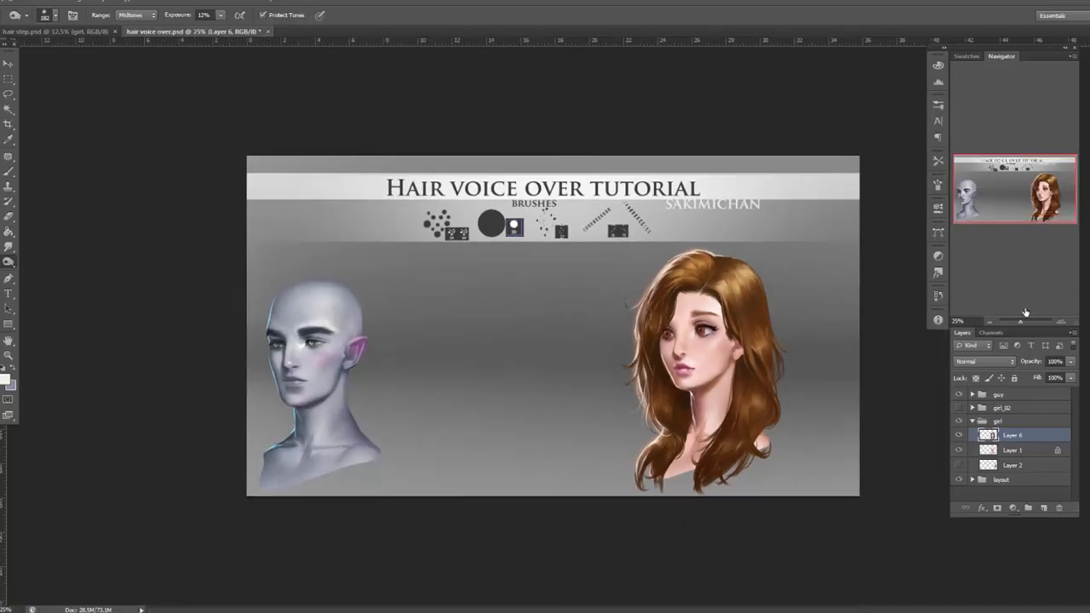
left_click(960, 435)
left_click(959, 435)
left_click(1061, 323)
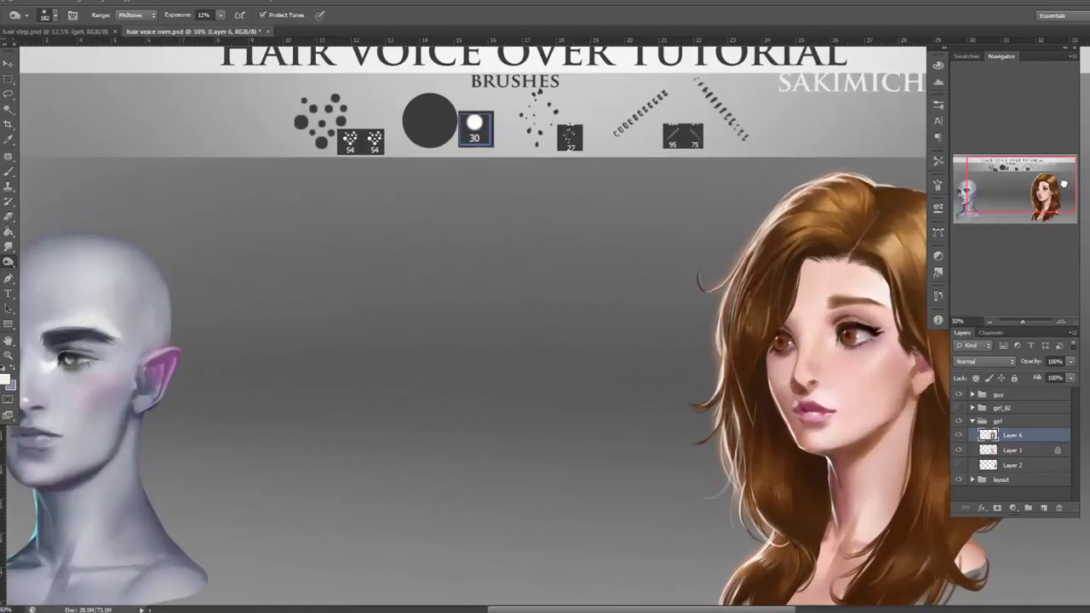
left_click(1062, 323)
left_click_drag(810, 442, 675, 410)
Sample a golden tan from the crown highlight and lasso the front section of hair right of the parting.
key("b")
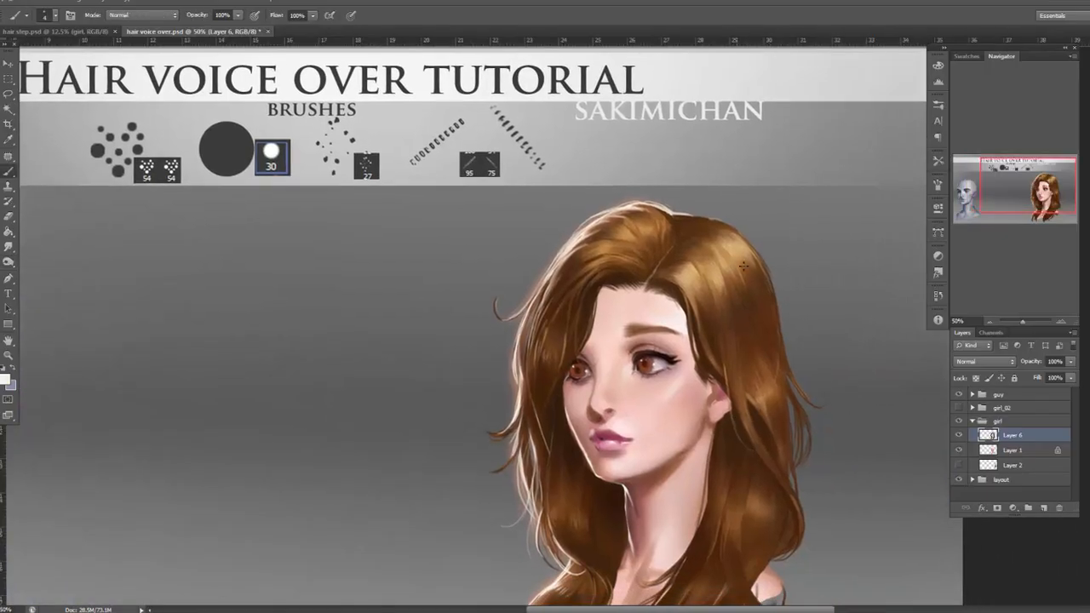
right_click(744, 340)
left_click(692, 247, "alt")
key("l")
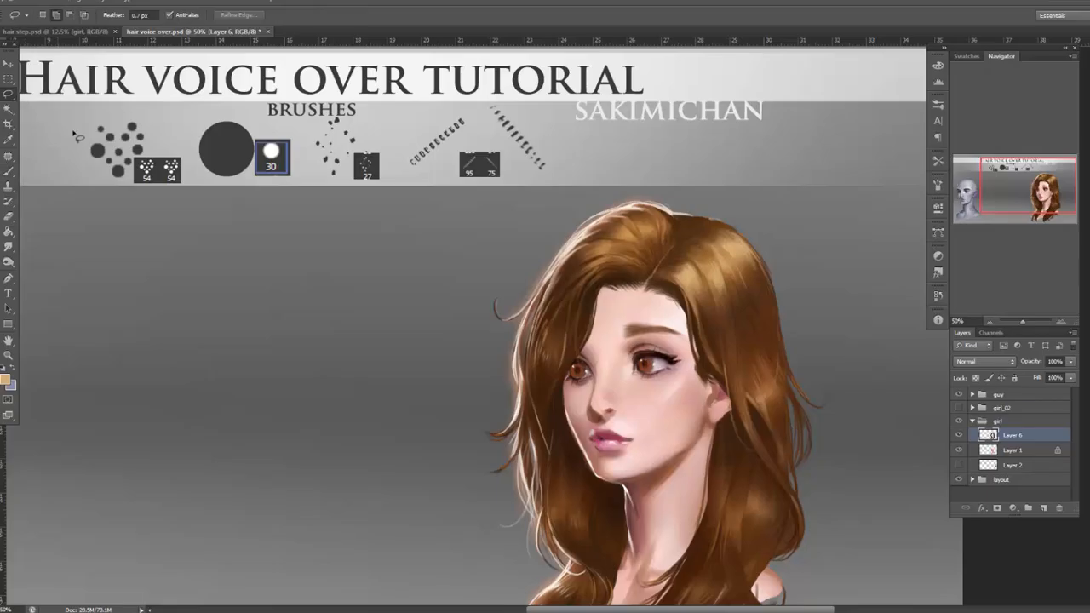
mouse_move(713, 291)
left_mouse_down()
mouse_move(741, 447)
mouse_move(678, 477)
mouse_move(674, 254)
left_mouse_up()
Sample brown from the hair, shade the selected front lock with a soft brush to define its edge, and deselect.
key("b")
right_click(734, 280)
left_click_drag(804, 303, 790, 303)
left_click(742, 331)
left_click(680, 240, "alt")
right_click(711, 232)
left_click(755, 259)
left_click(698, 265)
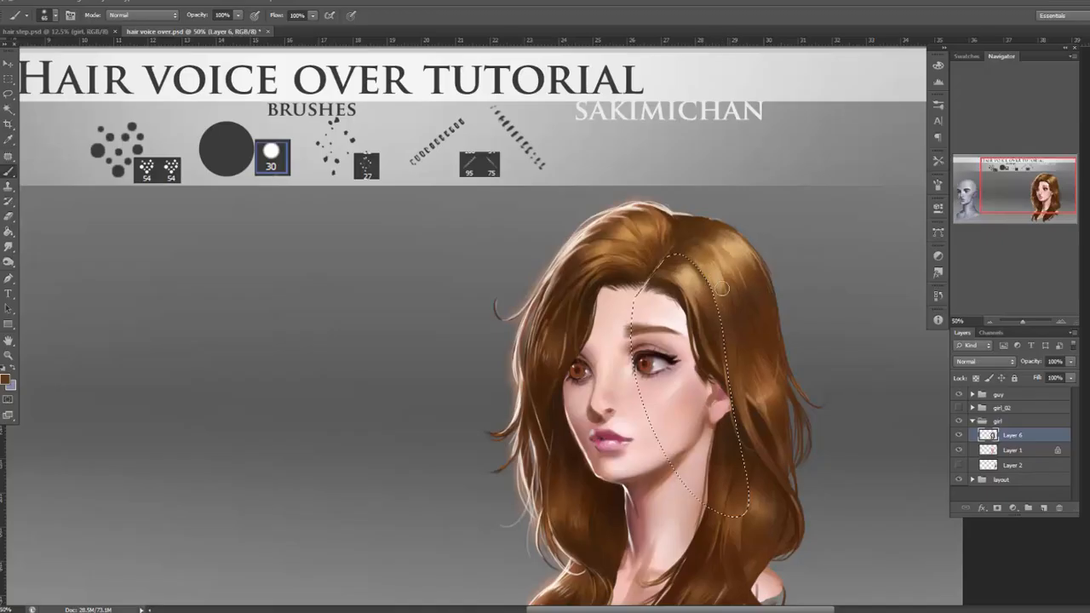
left_click(161, 3)
left_click(179, 22)
Set a soft 11 px brush, sample the light tan and refine the highlight strands on the lock right of the parting.
right_click(710, 231)
left_click(733, 273)
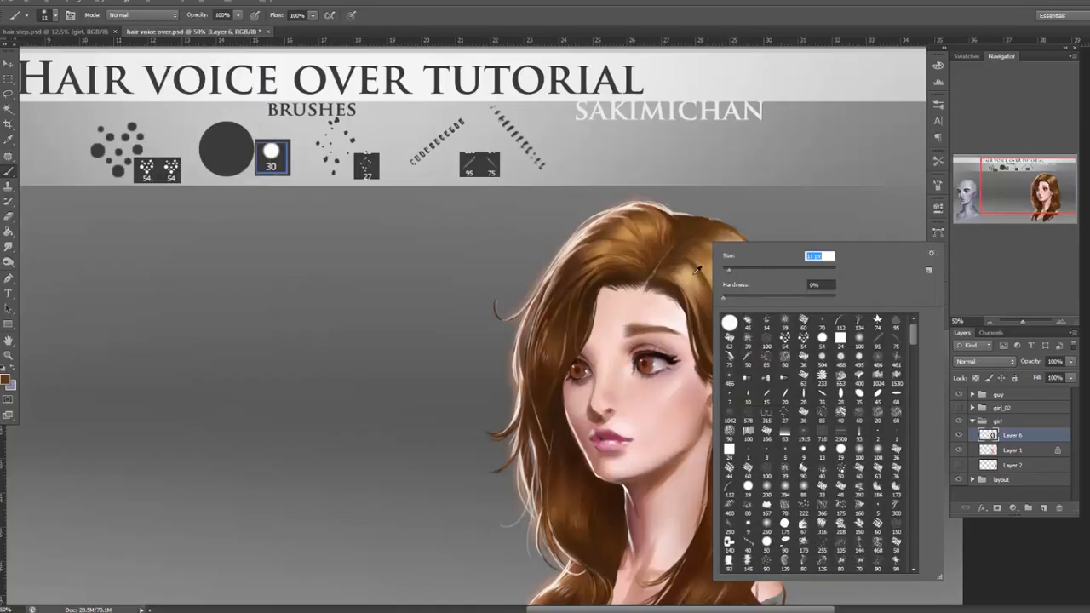
left_click(698, 271)
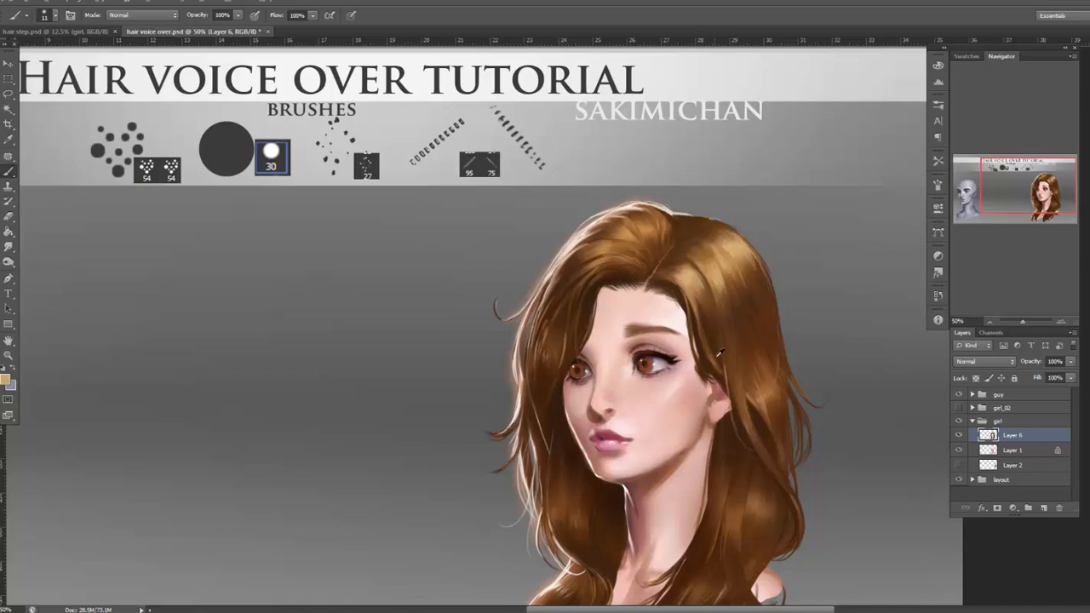
Enlarge the brush to 21 px, sample golden browns and blend the hair highlights just right of the parting.
left_click(990, 321)
left_click(990, 321)
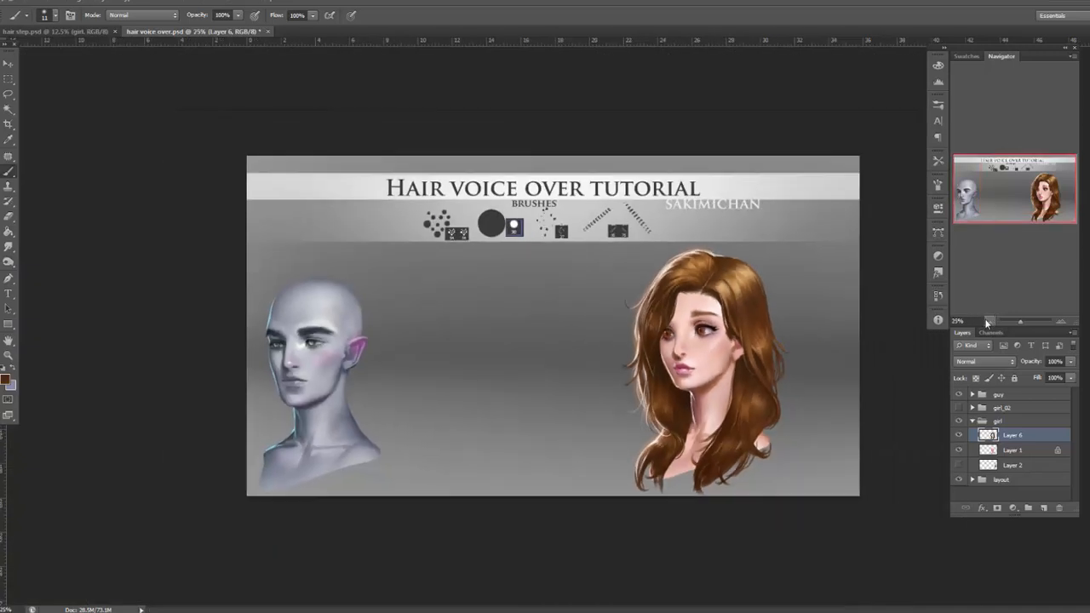
left_click(1062, 321)
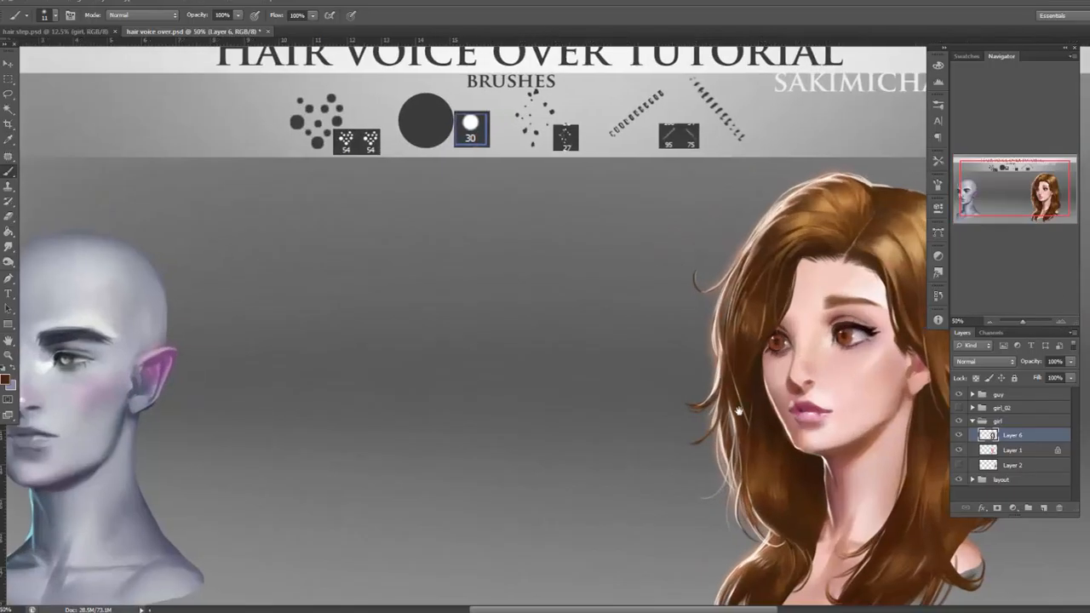
left_click_drag(924, 219, 759, 250)
right_click(734, 227)
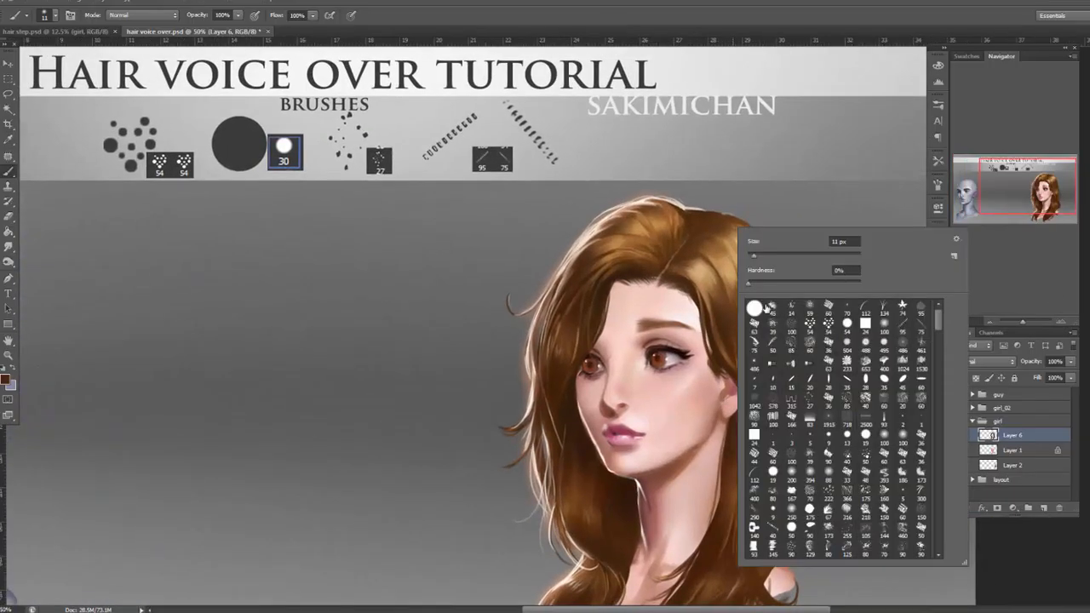
left_click(757, 257)
left_click(690, 249)
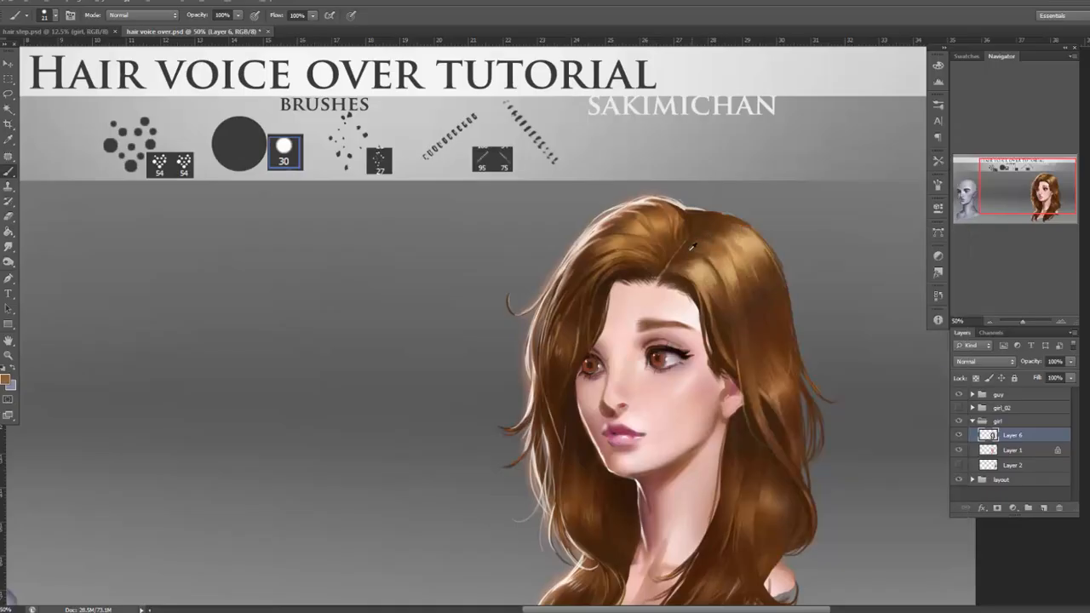
left_click(710, 261, "alt")
Compare the girl with the hair layer hidden and shown, and inspect the full length of her hair.
left_click(989, 322)
left_click(959, 436)
left_click(960, 435)
left_click(1062, 323)
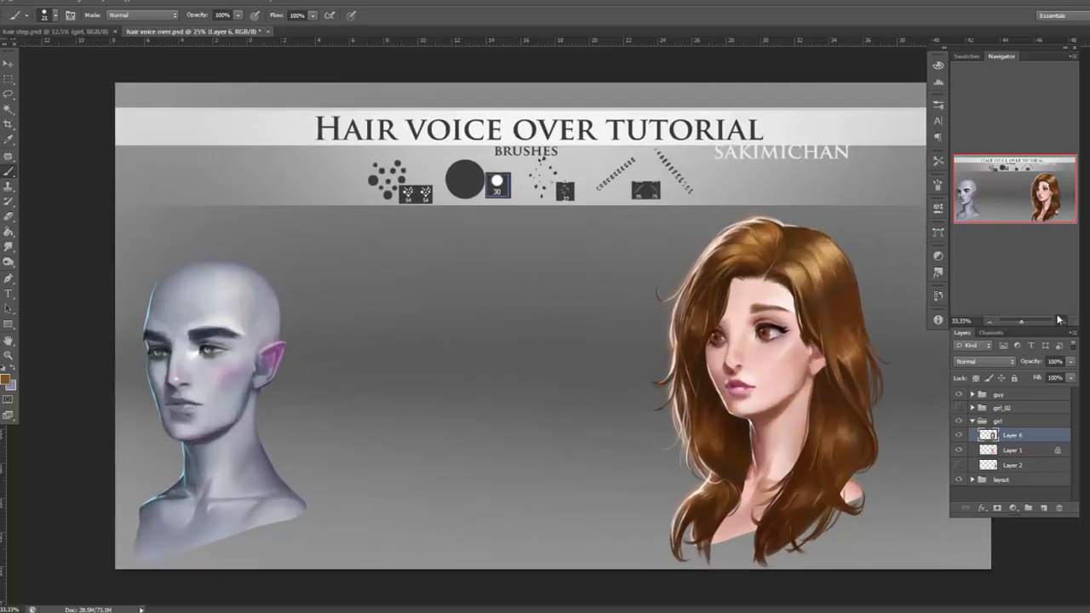
left_click_drag(1011, 205, 1019, 200)
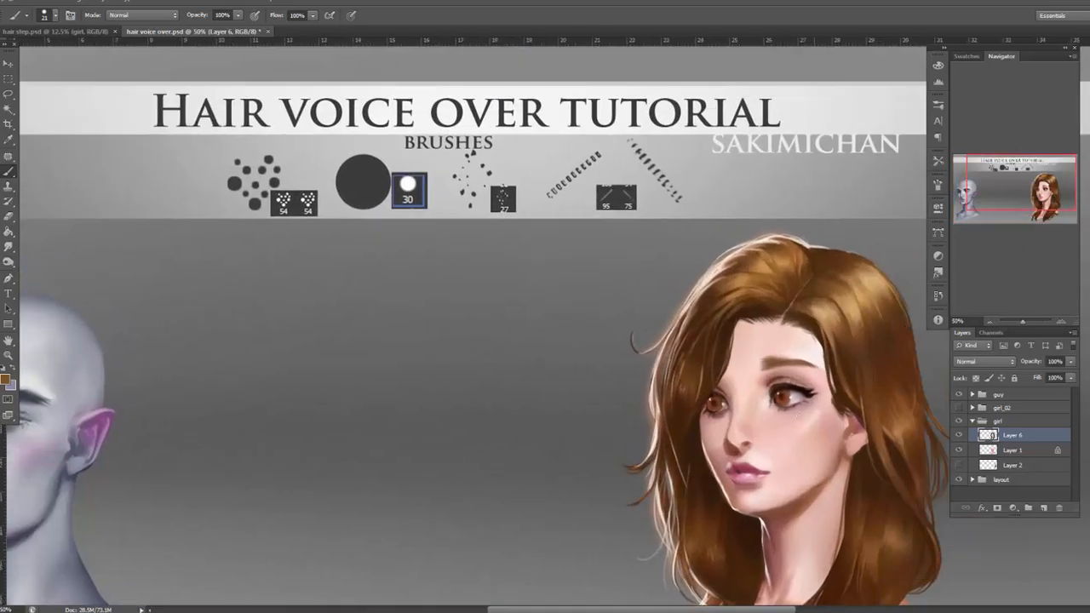
left_click_drag(802, 435, 844, 337)
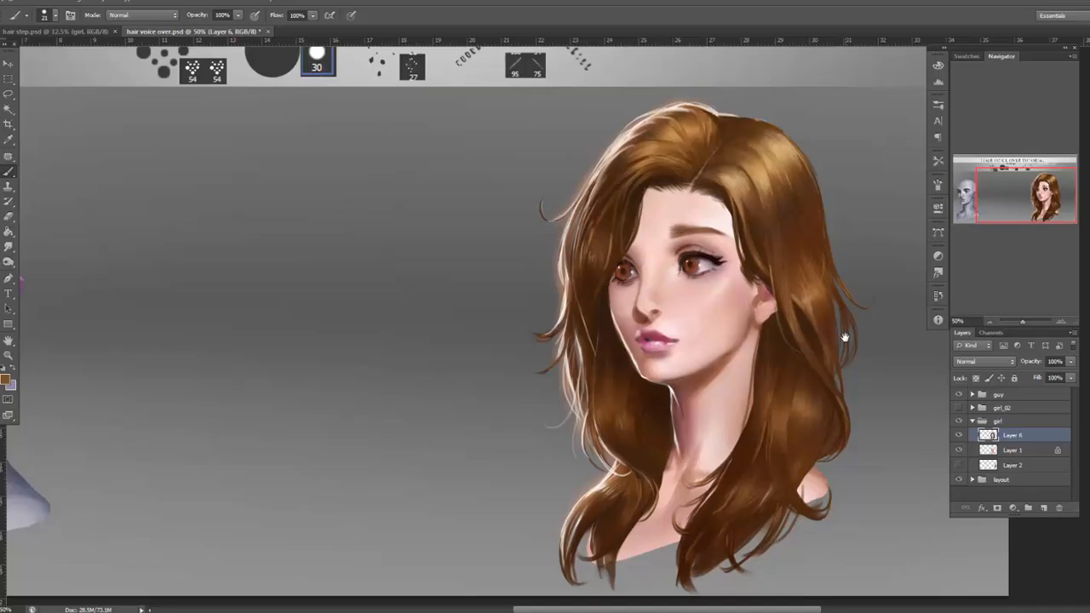
left_click(10, 216)
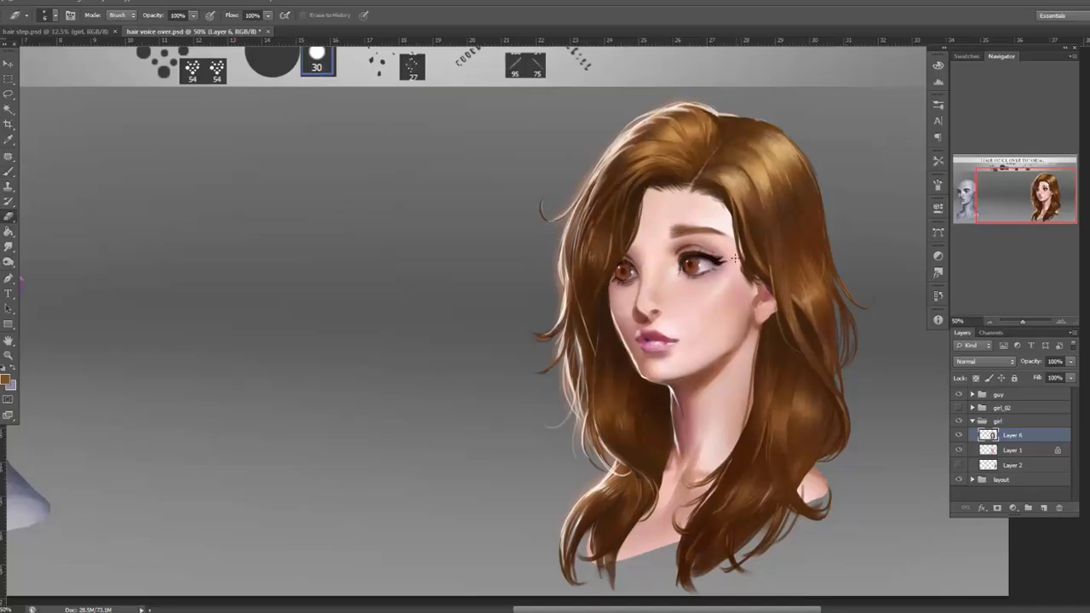
right_click(776, 207)
left_click(776, 249)
left_click(734, 255)
Add a new layer directly above the girl's face layer and set up a large soft brush of 125 px.
left_click(1027, 458)
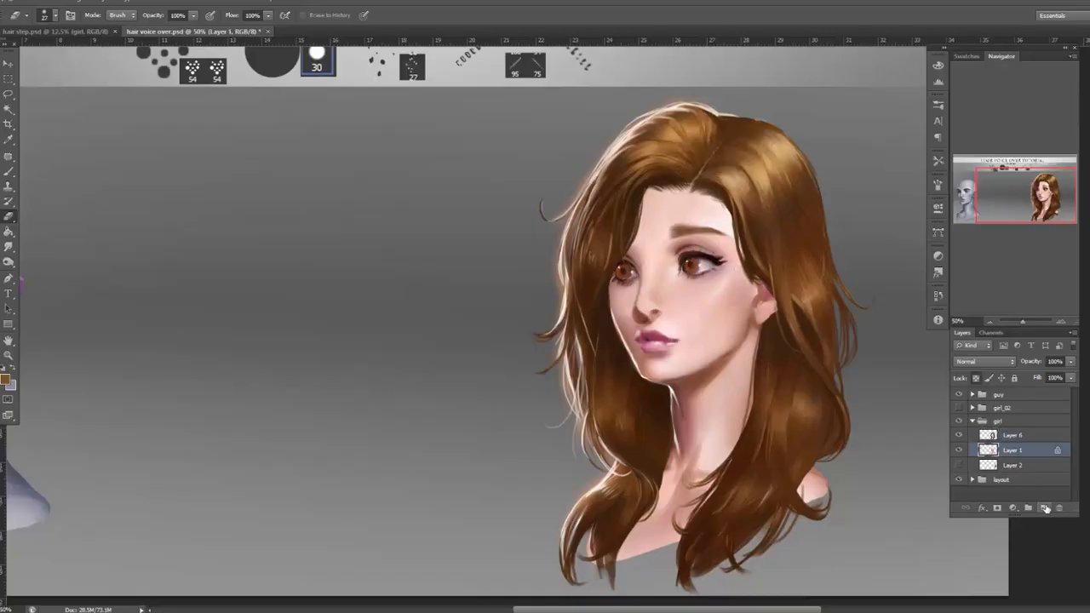
left_click(1043, 507)
key("b")
right_click(800, 231)
left_click(808, 224)
left_click_drag(814, 251, 742, 249)
Sample dark brown and paint a soft shadow cast by the hair over the forehead's left side and the far eye.
left_click(642, 318, "alt")
left_click(652, 181, "alt")
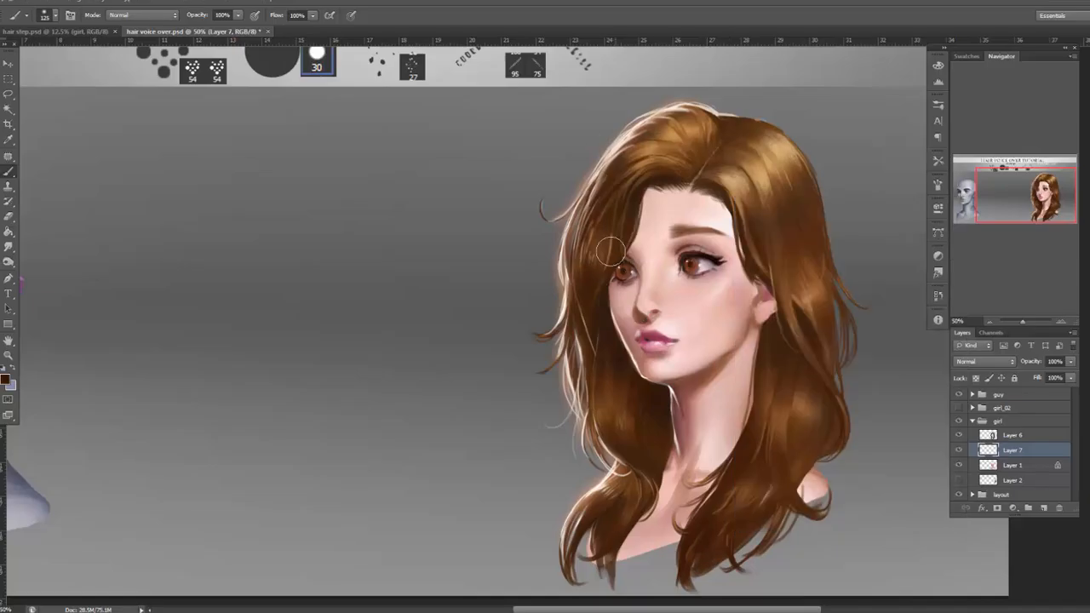
right_click(726, 151)
left_click(763, 175)
left_click(770, 202)
left_click(645, 201, "alt")
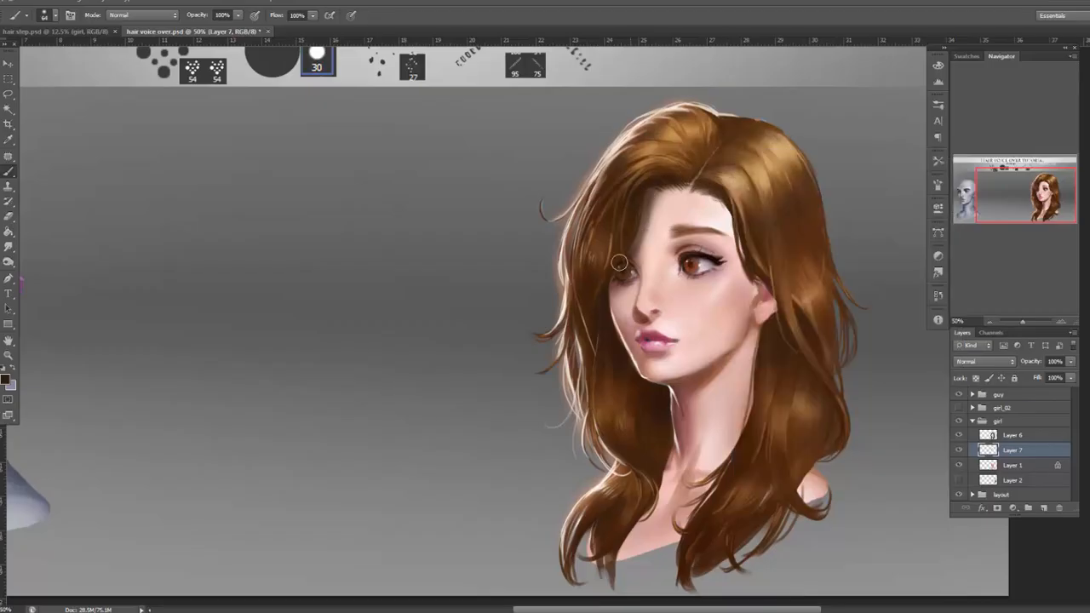
Reduce the brush to 19 px and paint a thin cast shadow along the hair from the right forehead to the ear.
right_click(762, 176)
left_click(779, 202)
left_click_drag(722, 202, 754, 299)
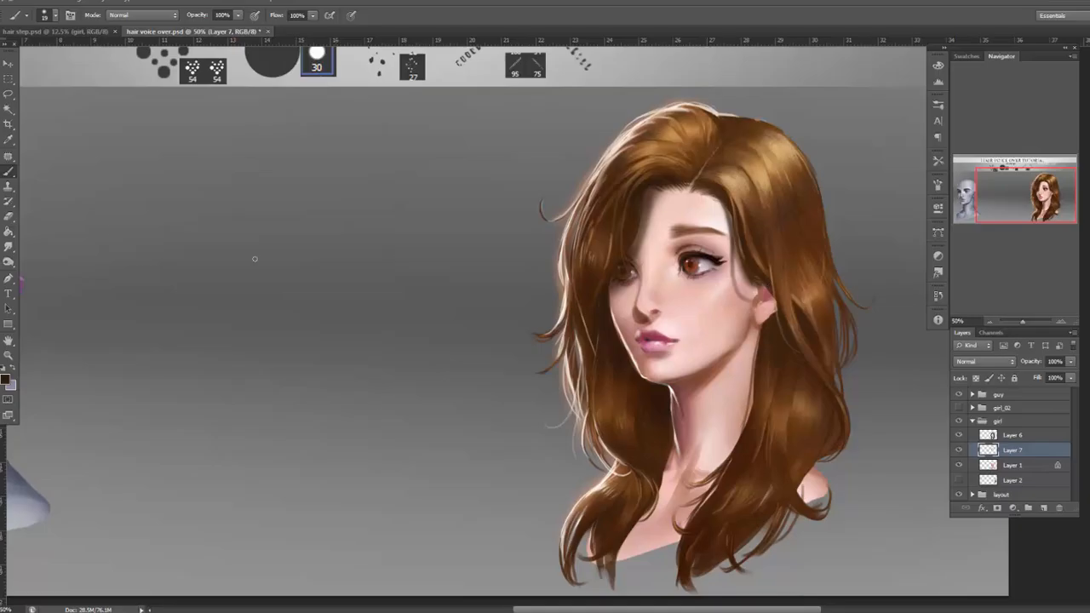
Soften the cast shadow over the far side of the forehead and beside the near temple with an 88 px low-hardness eraser.
left_click(15, 221)
right_click(708, 207)
left_click(763, 235)
left_click(729, 262)
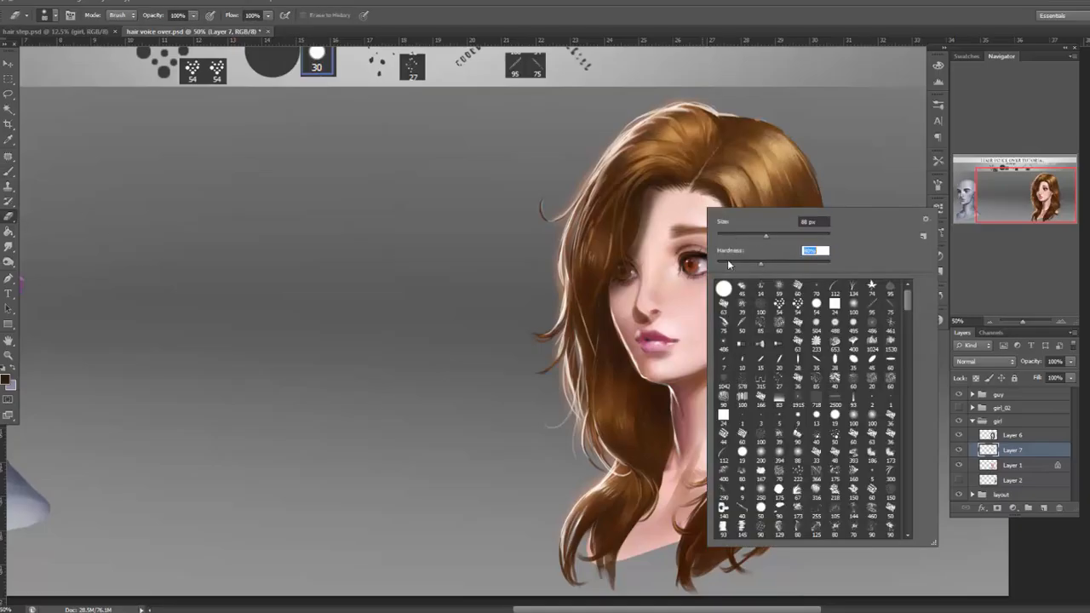
left_click(650, 259)
mouse_move(649, 255)
left_mouse_down()
mouse_move(639, 255)
mouse_move(644, 204)
left_mouse_up()
left_click_drag(720, 213, 719, 268)
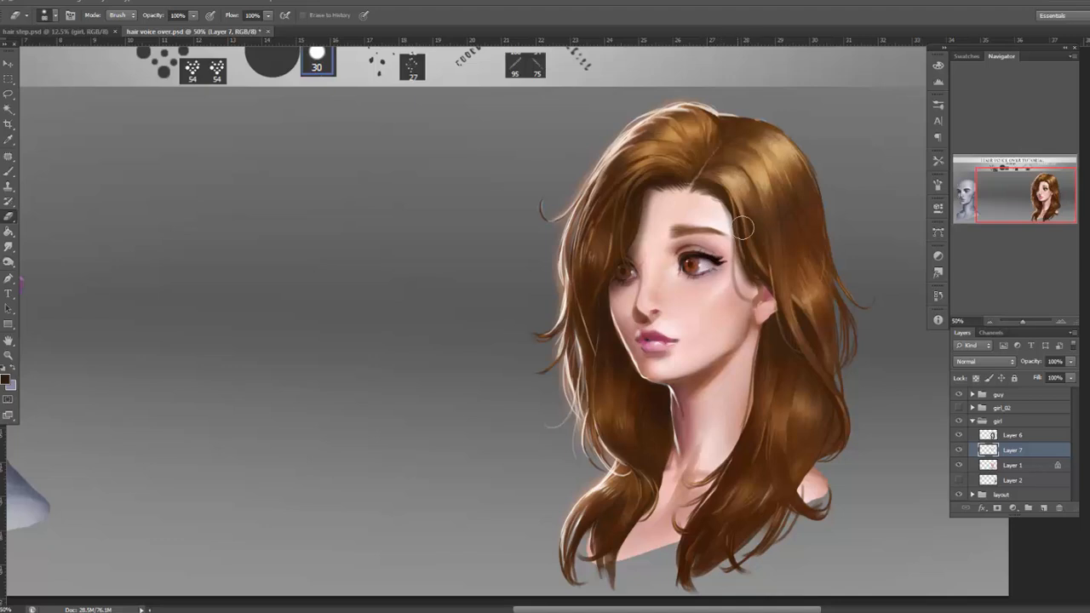
Paint soft hair shadows down the neck and chest with a 100 px brush, and erase the excess near the collarbone.
key("b")
right_click(748, 162)
type("100")
key("Return")
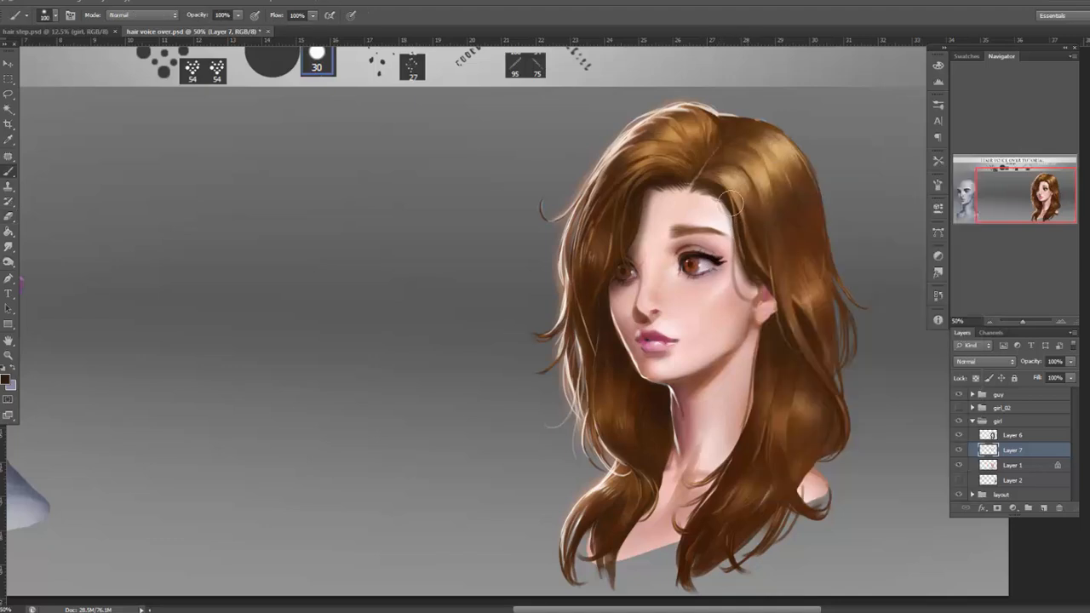
mouse_move(784, 302)
left_mouse_down()
mouse_move(746, 444)
mouse_move(662, 400)
left_mouse_up()
mouse_move(737, 431)
left_mouse_down()
mouse_move(725, 479)
mouse_move(681, 536)
left_mouse_up()
left_click_drag(661, 446, 622, 562)
left_click(9, 216)
left_click_drag(668, 477, 630, 575)
Rename the layer holding the cast shadows as shadow.
double_click(1012, 451)
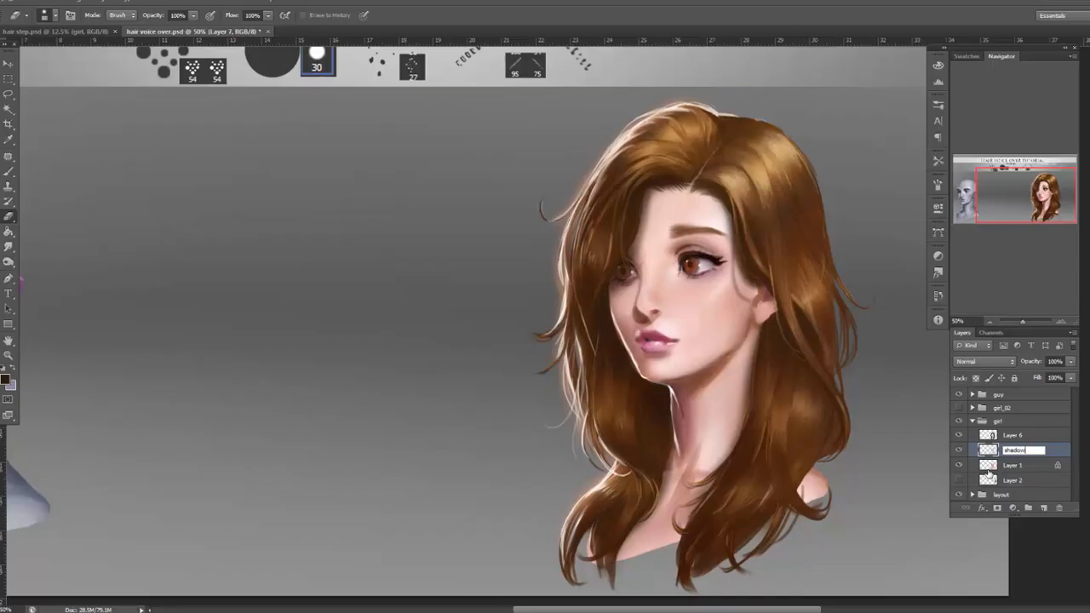
key("Return")
left_click(989, 321)
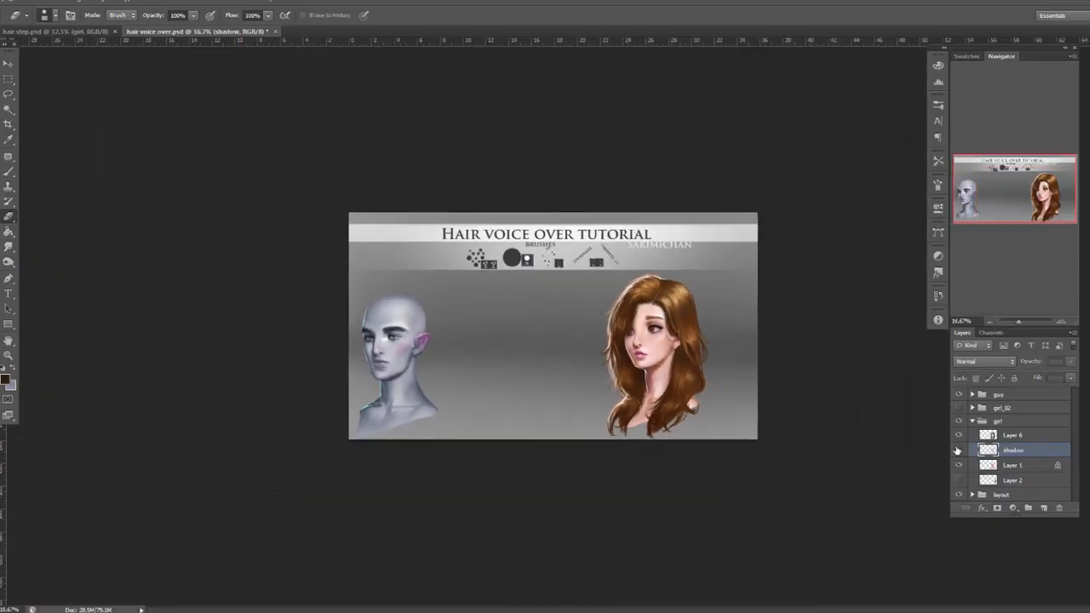
left_click(1061, 321)
left_click(1060, 322)
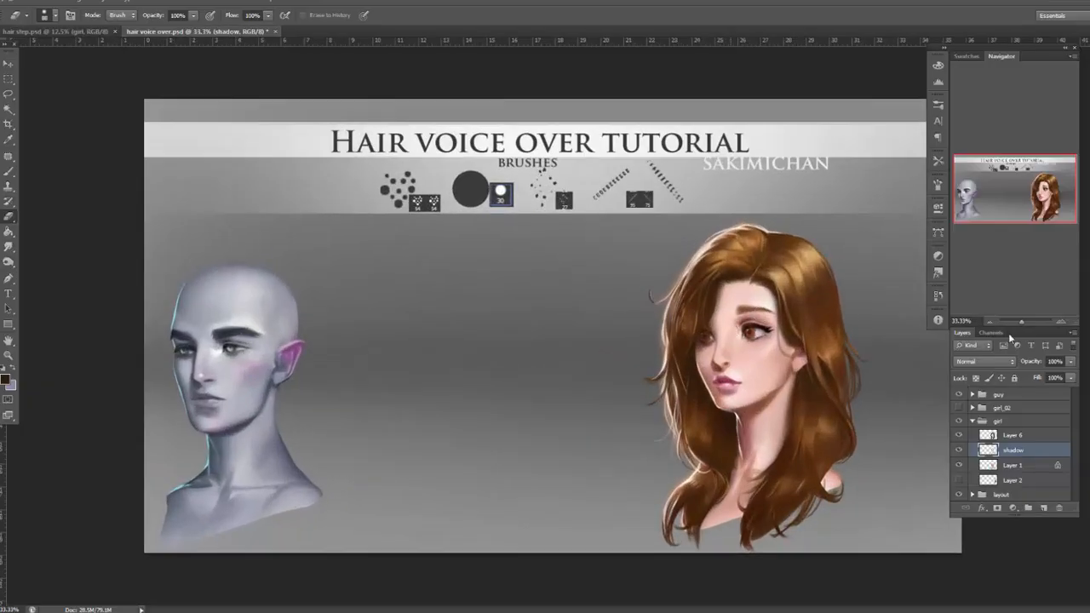
Start a Warp transform on the girl's hair layer and pull the hair on the far side of her face slightly outward.
left_click(976, 437)
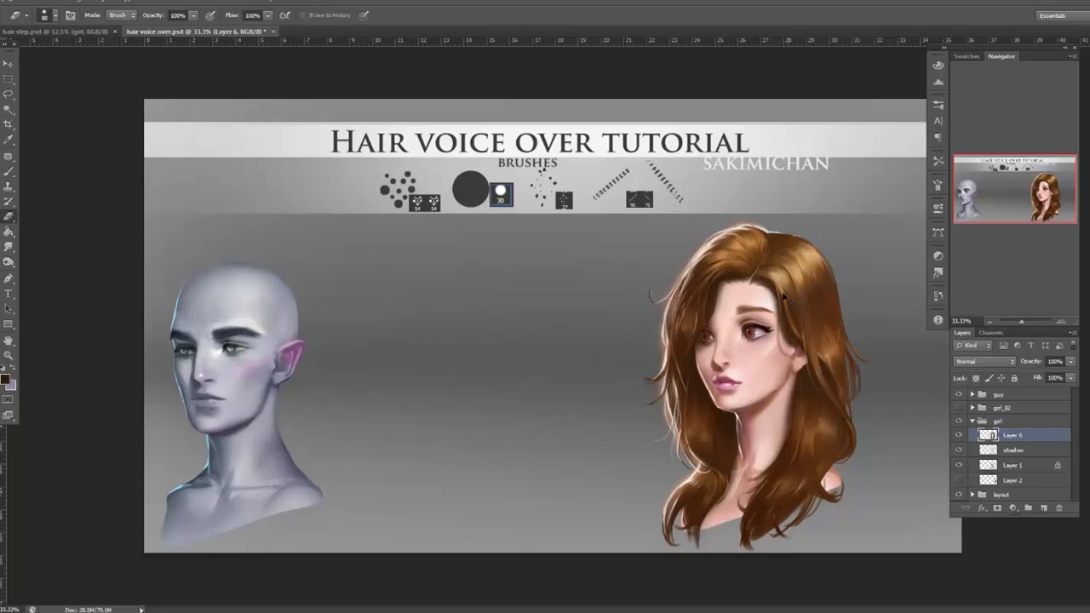
key("ctrl+t")
right_click(788, 308)
left_click(815, 395)
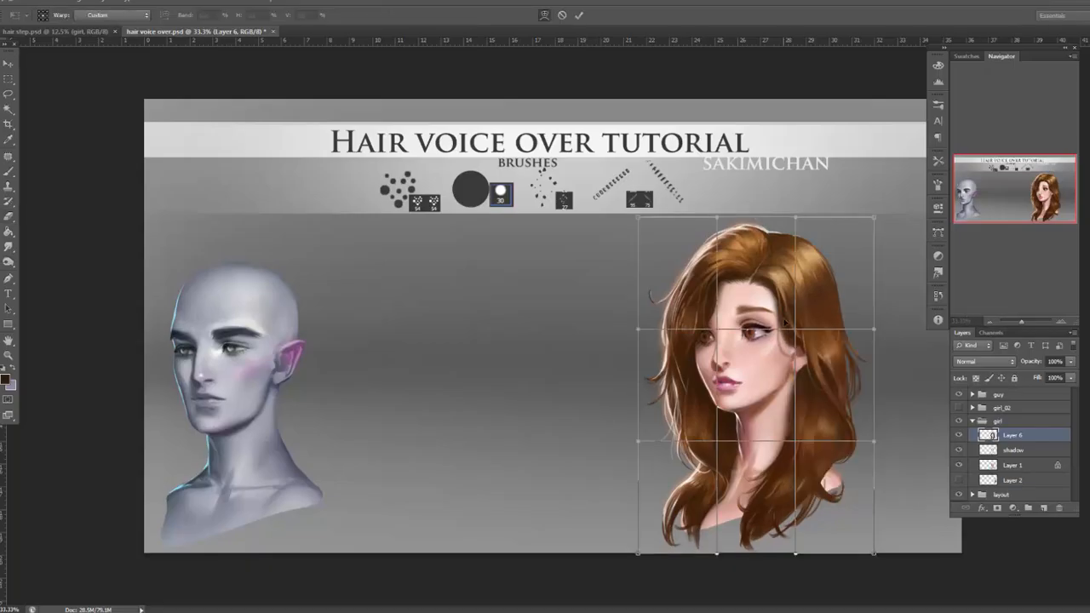
right_click(777, 325)
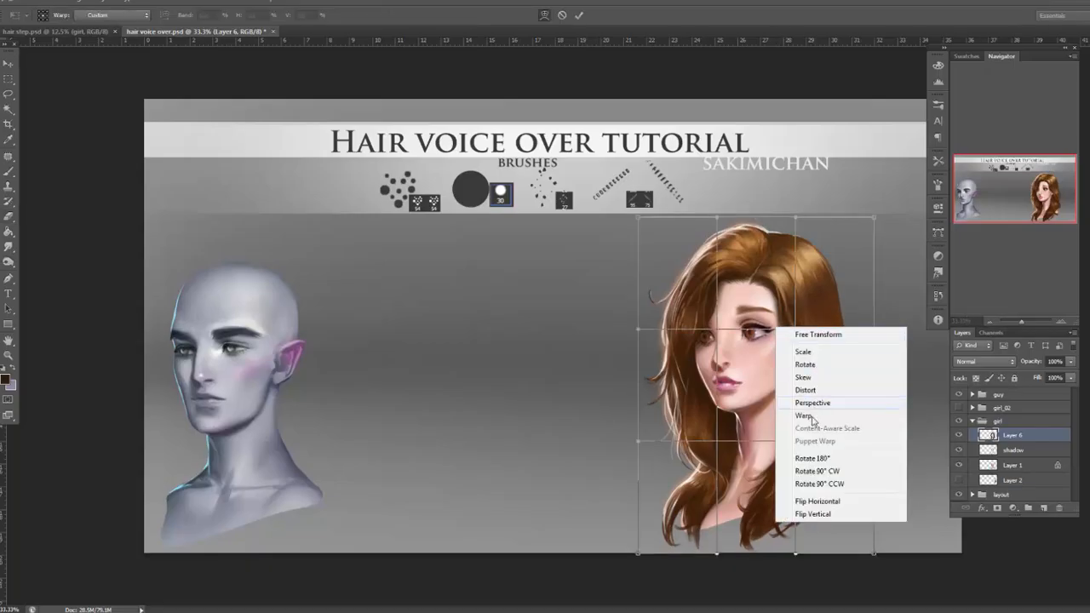
left_click(701, 298)
left_click_drag(681, 299, 677, 300)
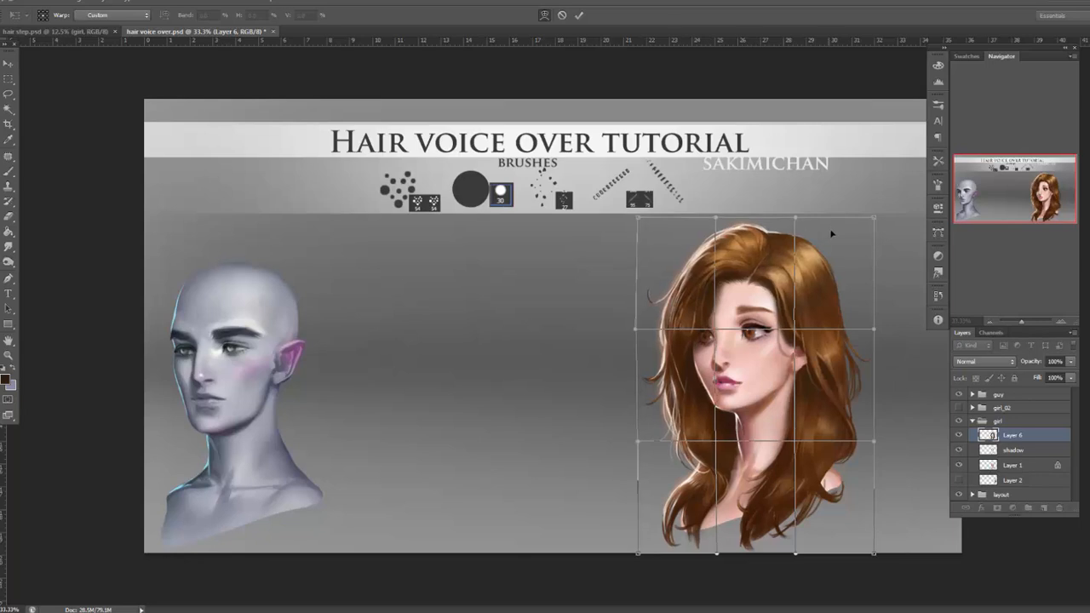
Warp the crown slightly lower, nudge the hair behind the ear outward, raise the bottom tips a little, and apply the warp.
left_click_drag(829, 233, 827, 238)
left_click_drag(685, 264, 683, 266)
left_click_drag(868, 383, 870, 392)
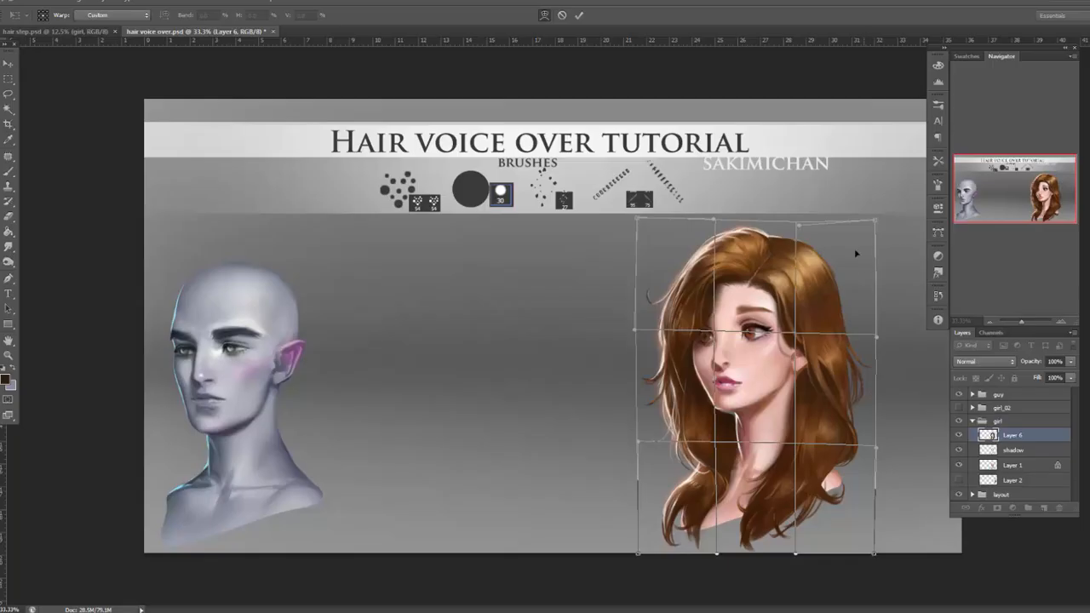
left_click_drag(798, 238, 802, 235)
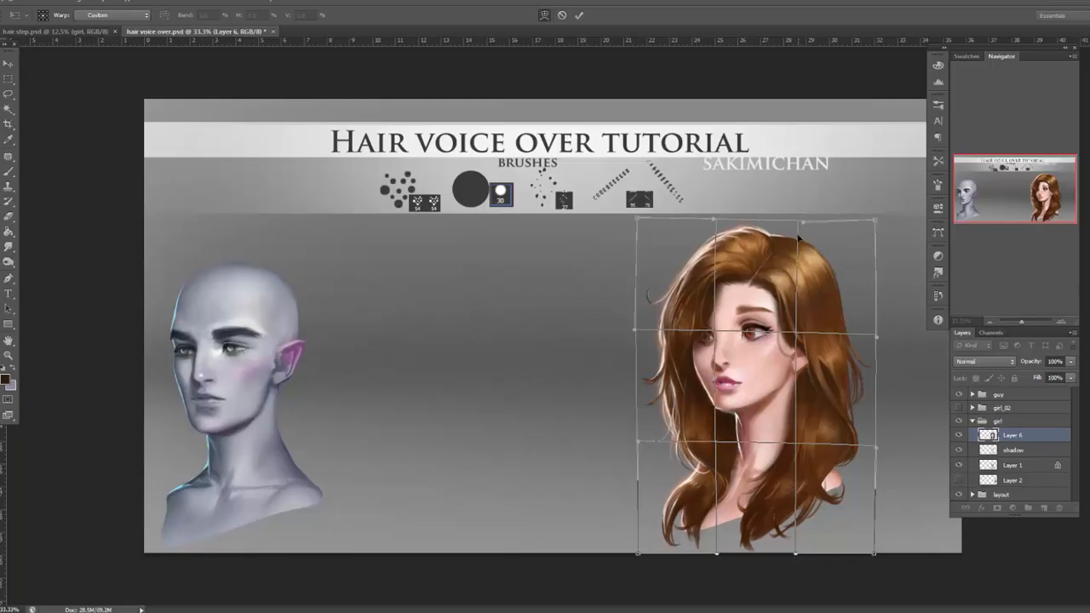
left_click_drag(794, 547, 799, 538)
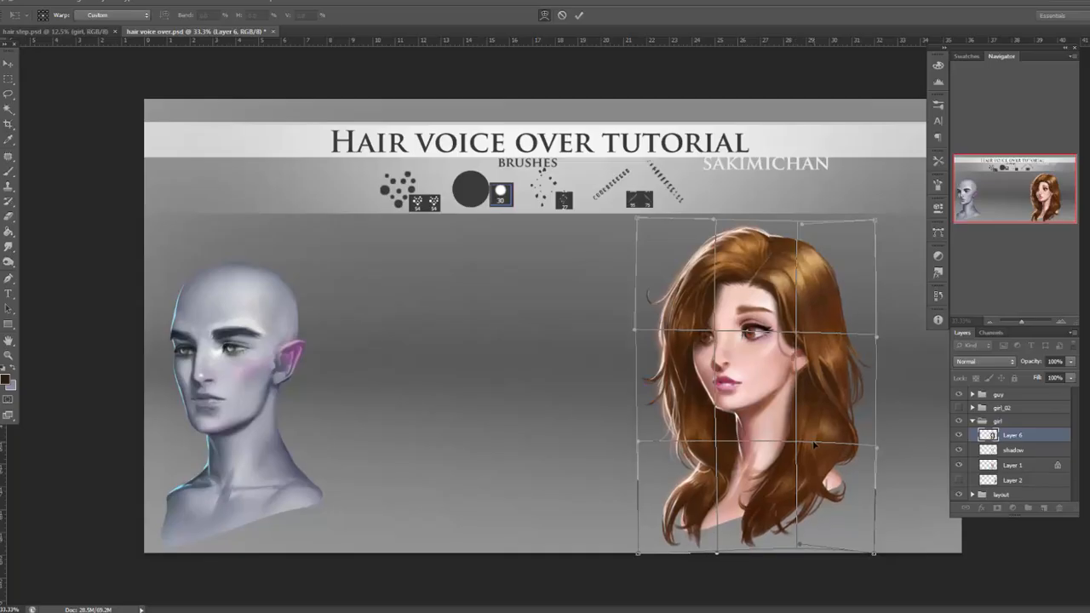
key("Return")
Save the document and review the reshaped hair at both overview and close range.
left_click(990, 321)
left_click(990, 321)
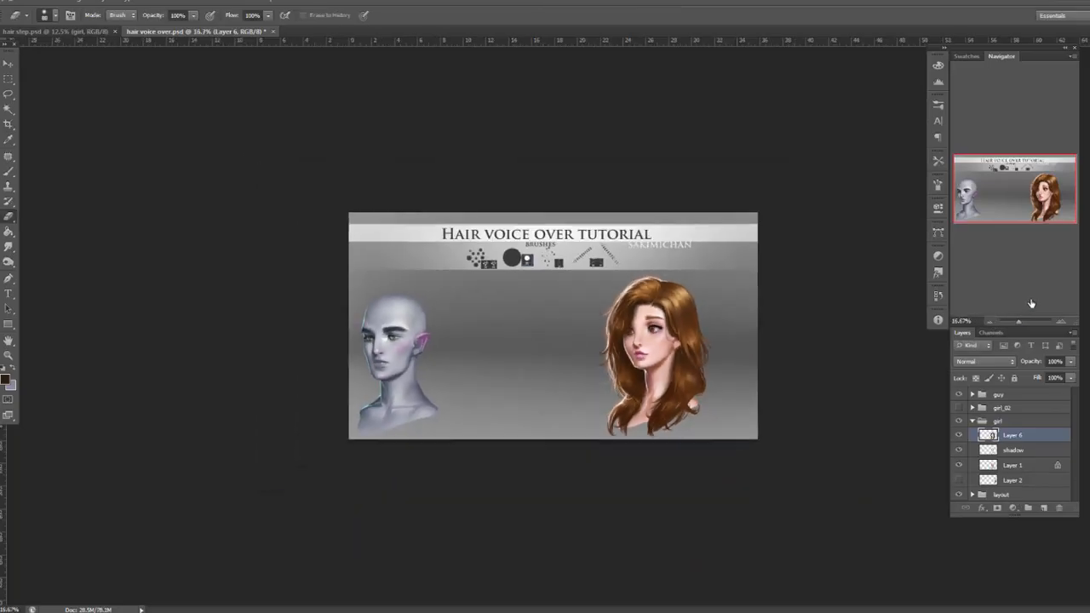
key("ctrl+s")
left_click(1062, 321)
left_click(1062, 320)
left_click(1062, 321)
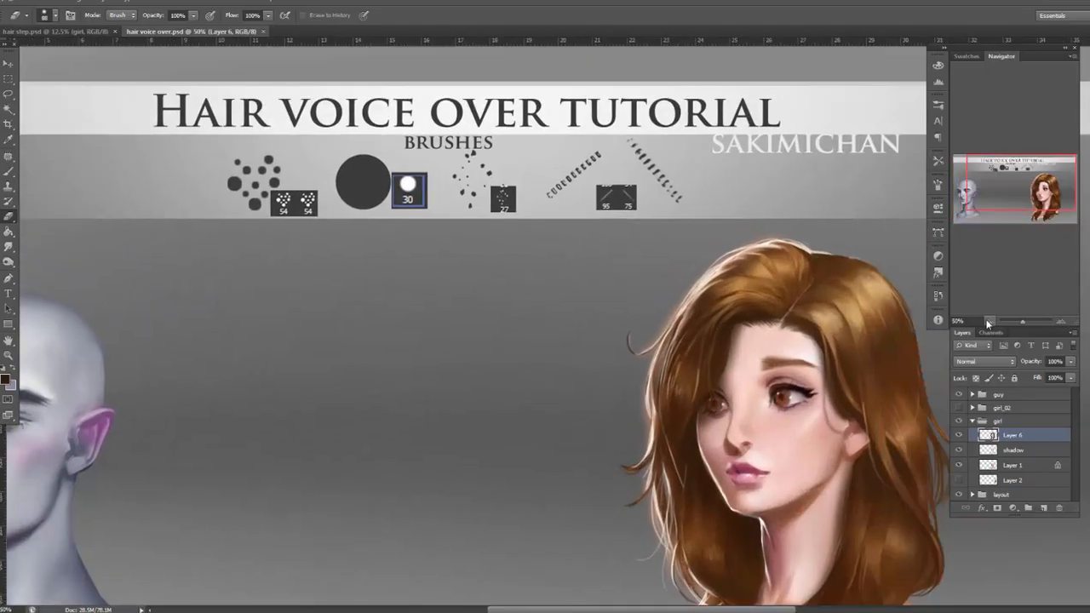
left_click(990, 320)
left_click(990, 321)
left_click(990, 321)
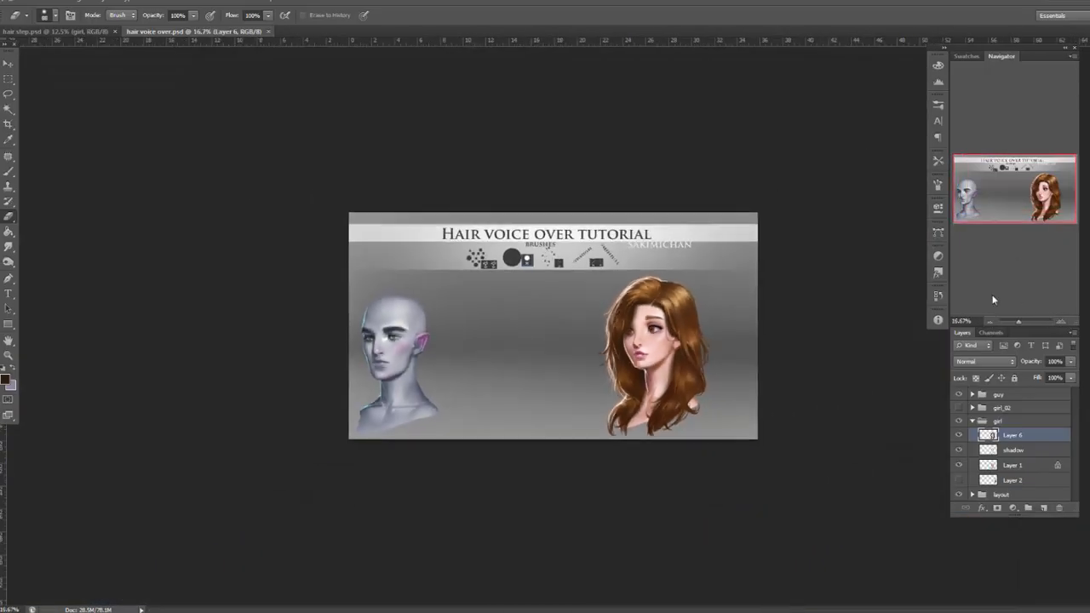
Copy the girl group into hair step.psd as the newest stage at the end of the row, and redock the painting's window.
left_click(1061, 321)
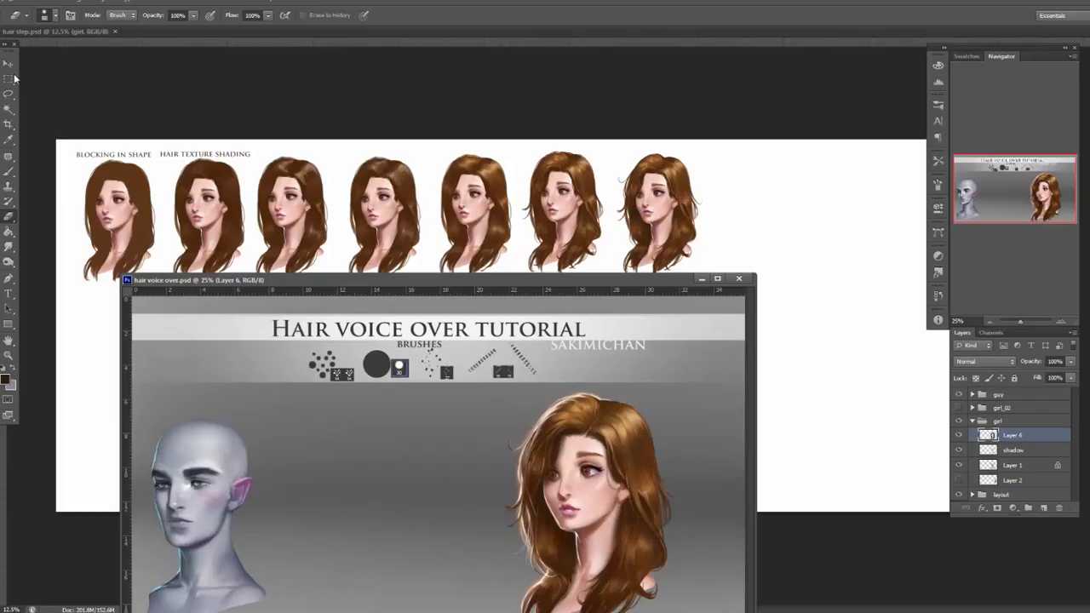
left_click(8, 64)
left_click_drag(1003, 423, 795, 224)
left_click(649, 278)
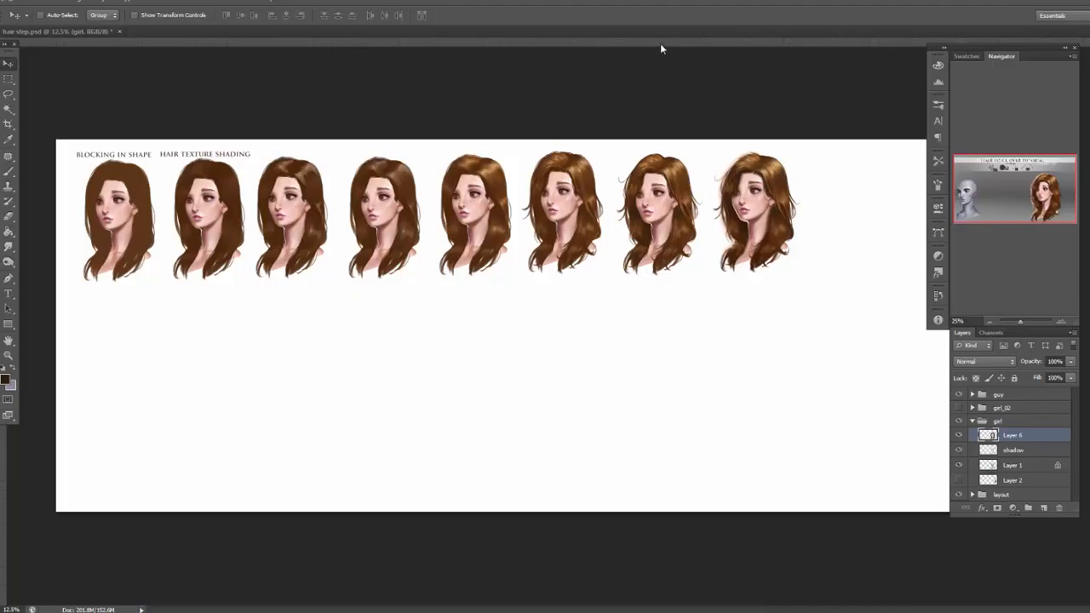
left_click_drag(667, 40, 667, 27)
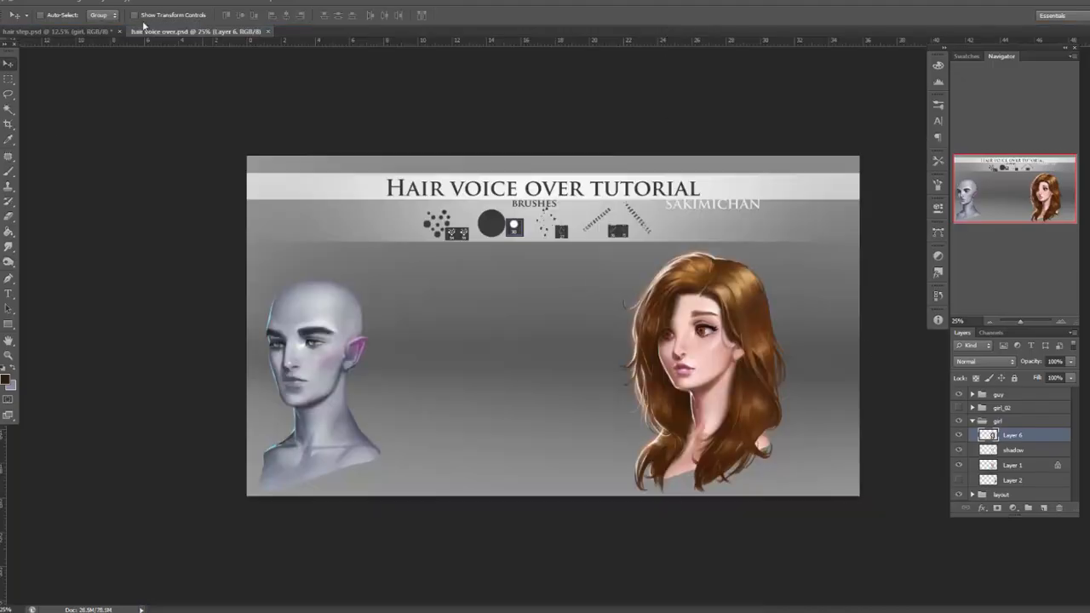
Check the portrait mirrored by flipping the canvas horizontally and back, and compare it with the hair layer hidden and shown.
left_click(72, 2)
mouse_move(182, 105)
left_click(274, 163)
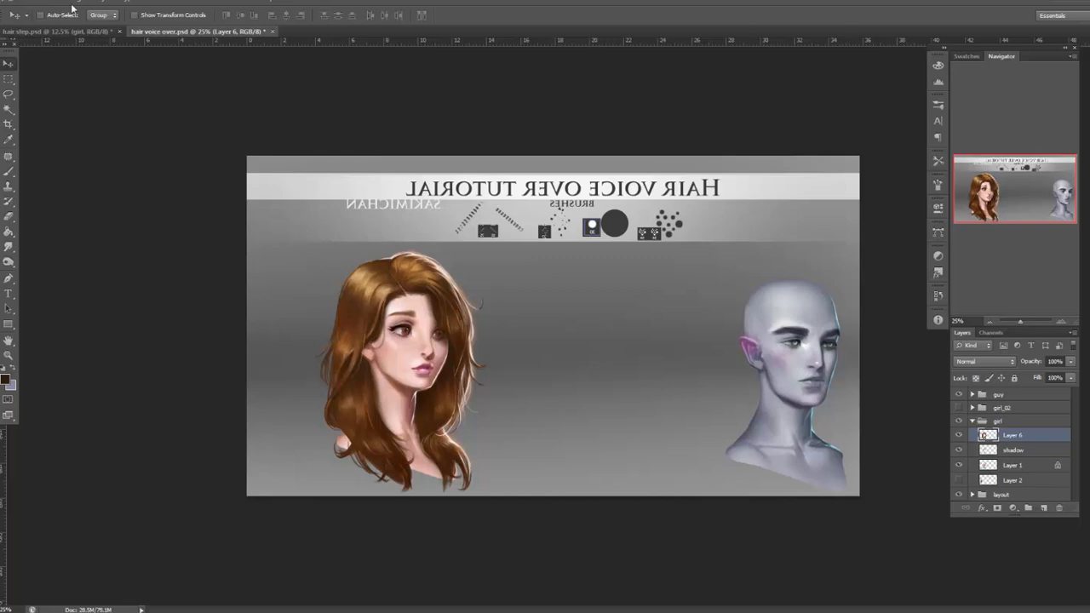
left_click(73, 4)
mouse_move(185, 105)
left_click(256, 152)
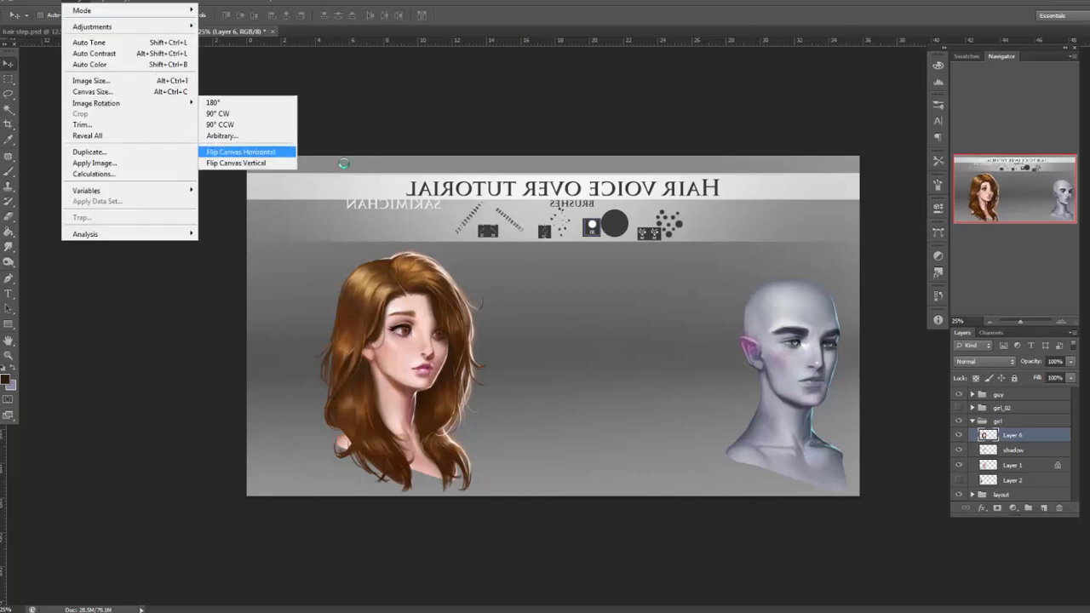
left_click(959, 435)
left_click(958, 435)
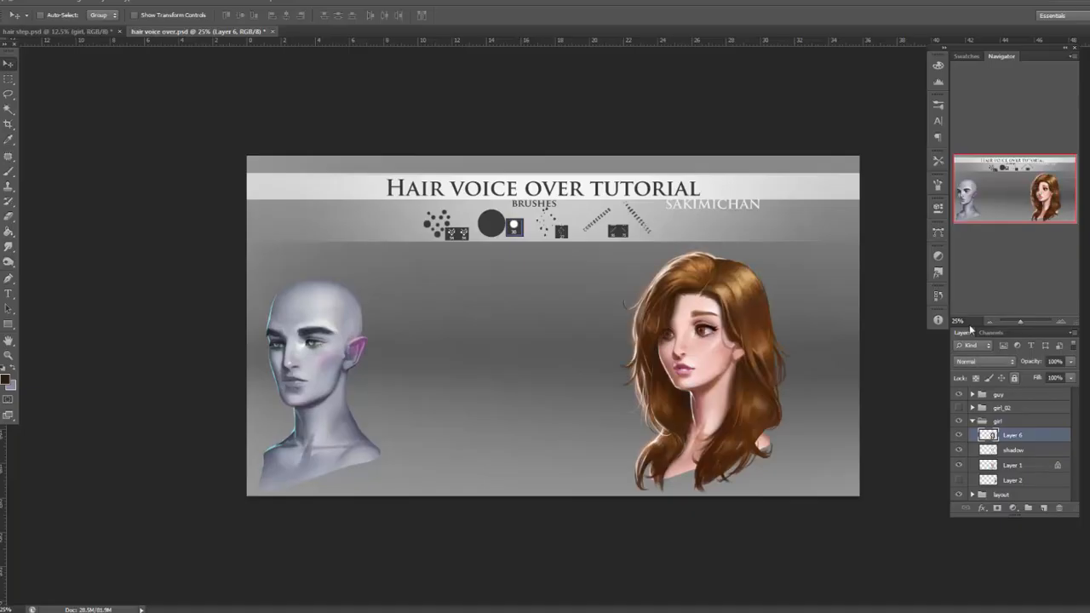
Try a Brightness/Contrast adjustment on the hair layer, testing brightness 150 and contrast -50, and close it without applying.
left_click(72, 4)
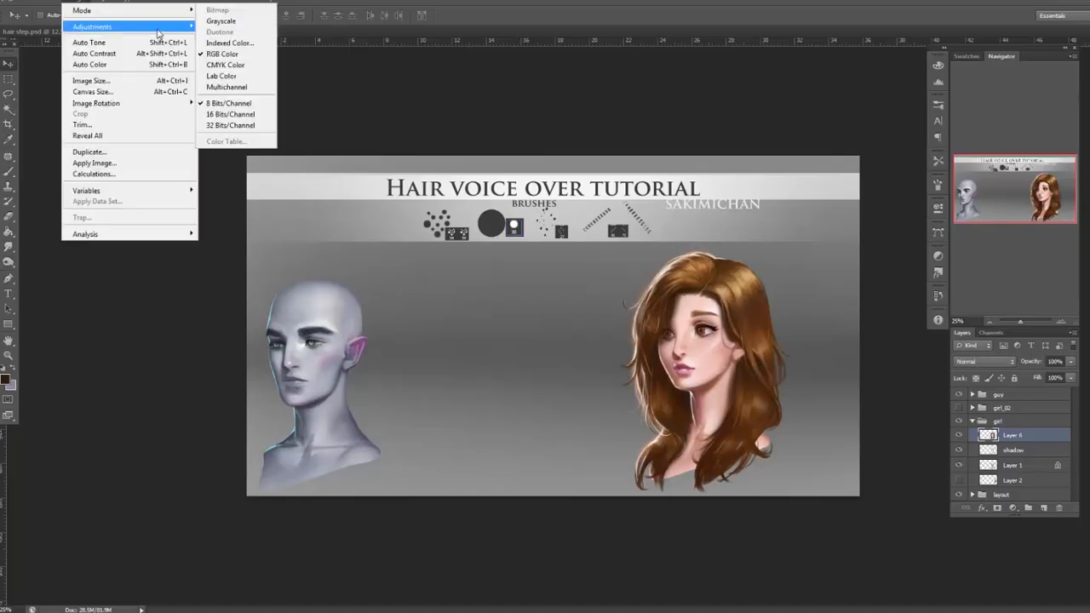
mouse_move(162, 29)
left_click(247, 25)
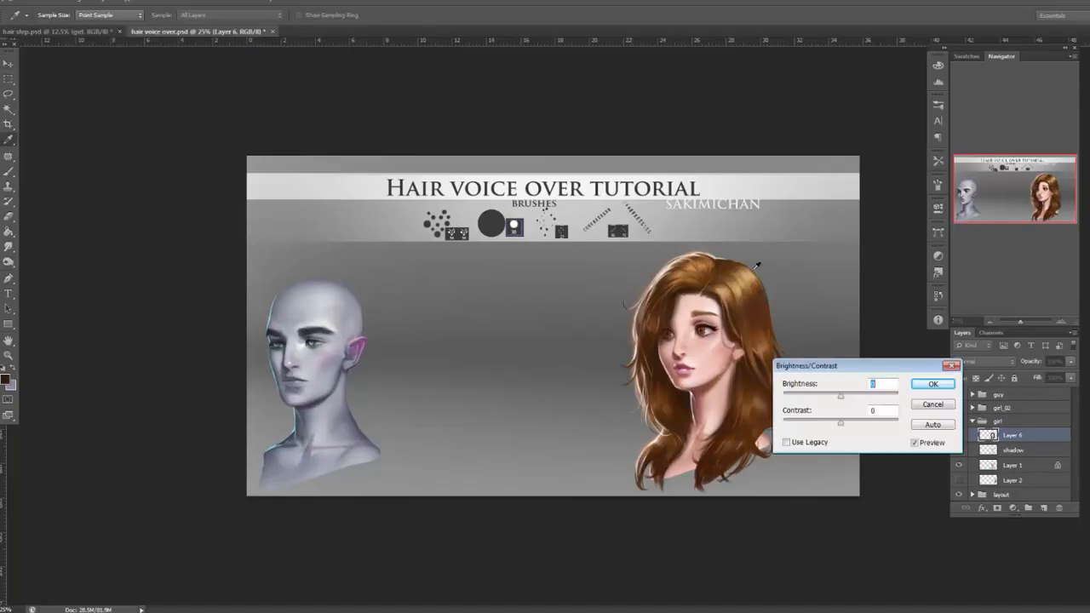
left_click_drag(848, 398, 931, 415)
left_click_drag(852, 400, 826, 404)
left_click_drag(893, 422, 920, 398)
left_click_drag(854, 423, 762, 445)
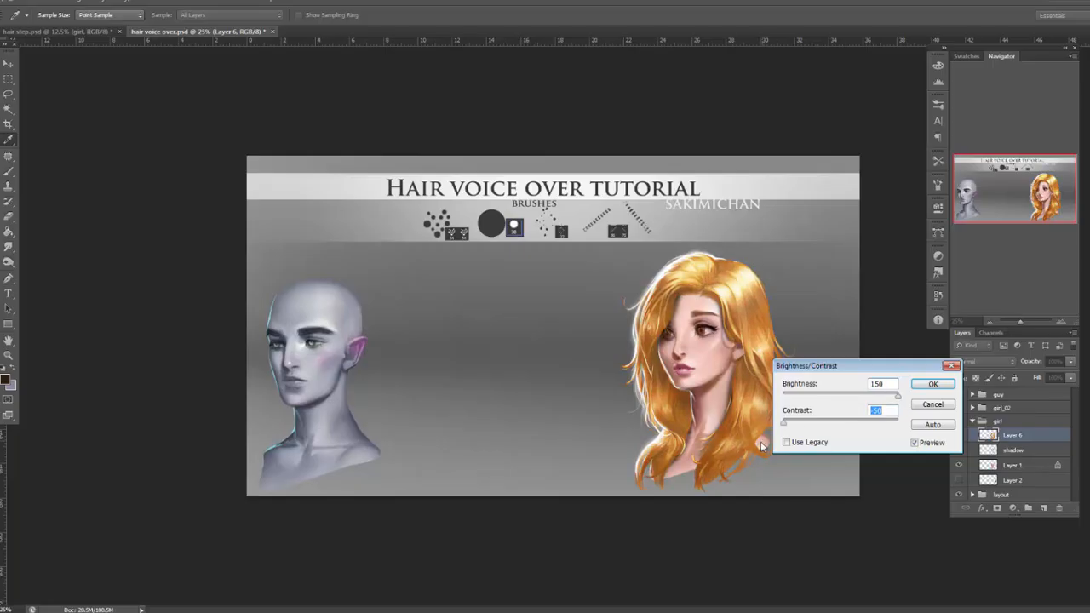
left_click_drag(819, 421, 843, 422)
left_click_drag(897, 396, 841, 396)
left_click(951, 366)
left_click(959, 435)
left_click(959, 435)
Try a Hue/Saturation adjustment on the girl's hair layer.
left_click(1061, 322)
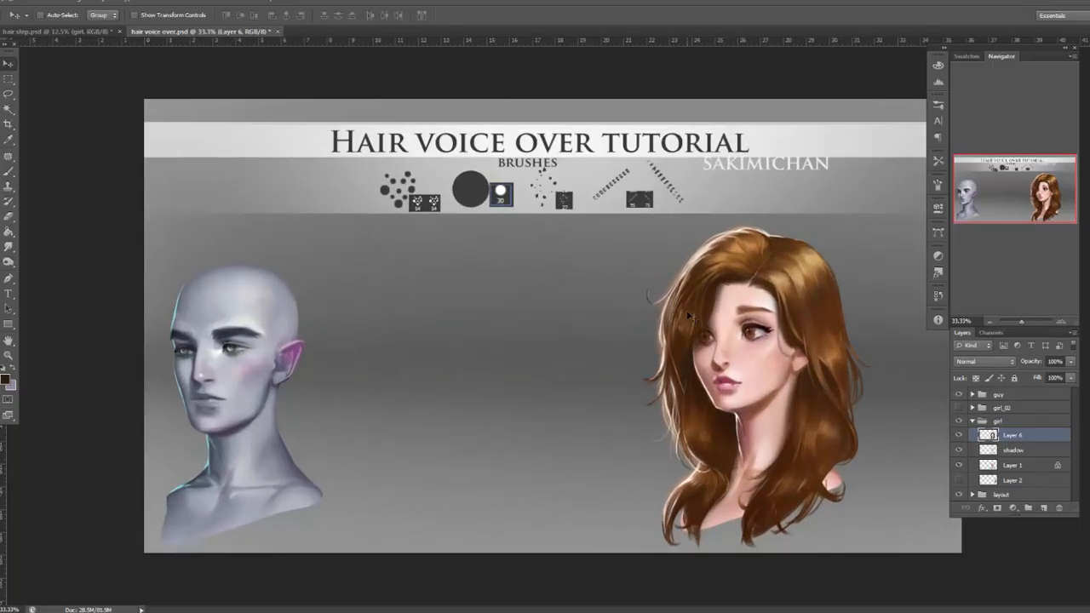
left_click(77, 2)
mouse_move(157, 27)
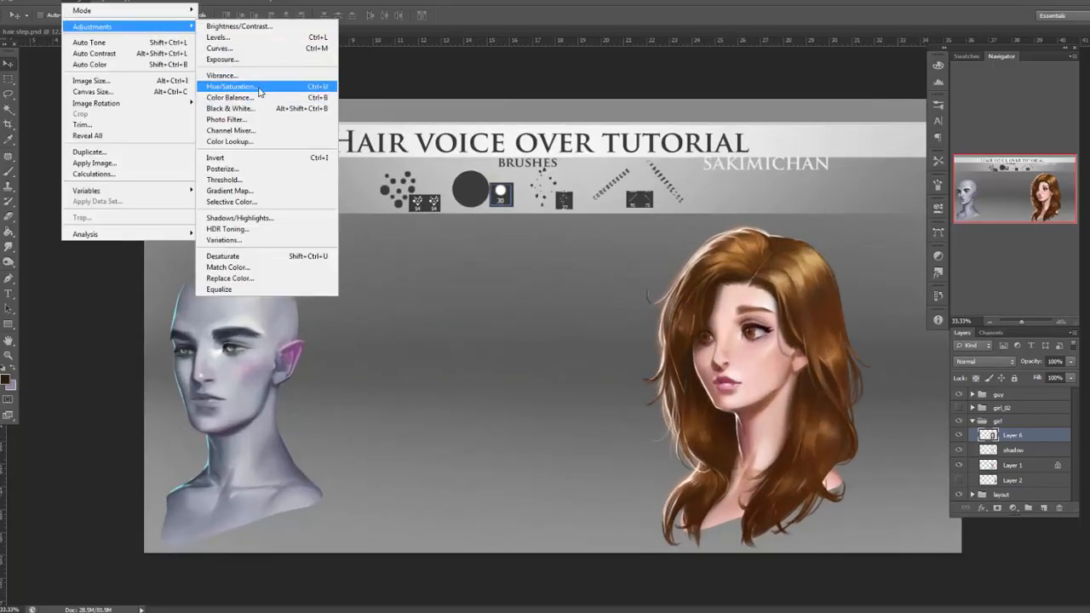
left_click(257, 87)
left_click_drag(800, 499, 881, 506)
left_click(957, 423)
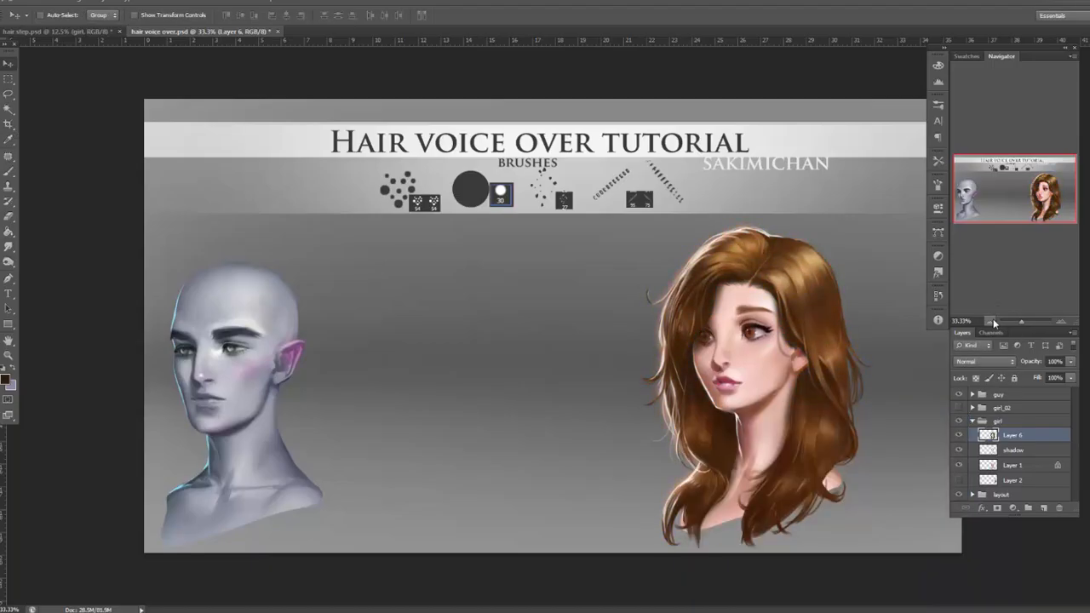
Compare the girl with her hair hidden and shown in the full picture, and inspect the head up close.
left_click(989, 321)
left_click(990, 321)
left_click(959, 436)
left_click(960, 436)
left_click(1061, 322)
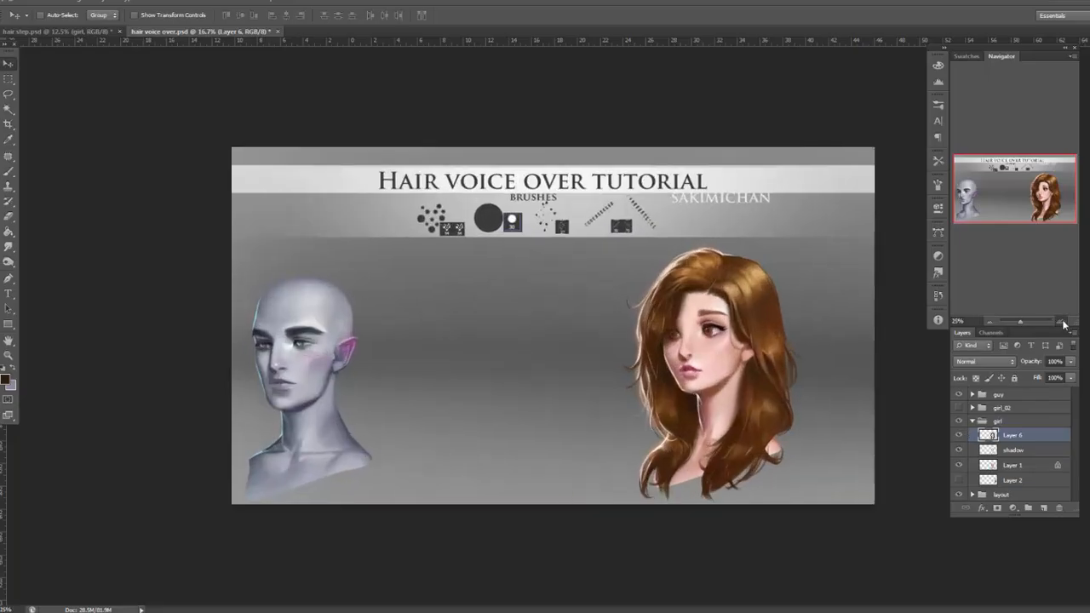
left_click(1062, 321)
left_click(1062, 322)
left_click_drag(775, 459, 786, 390)
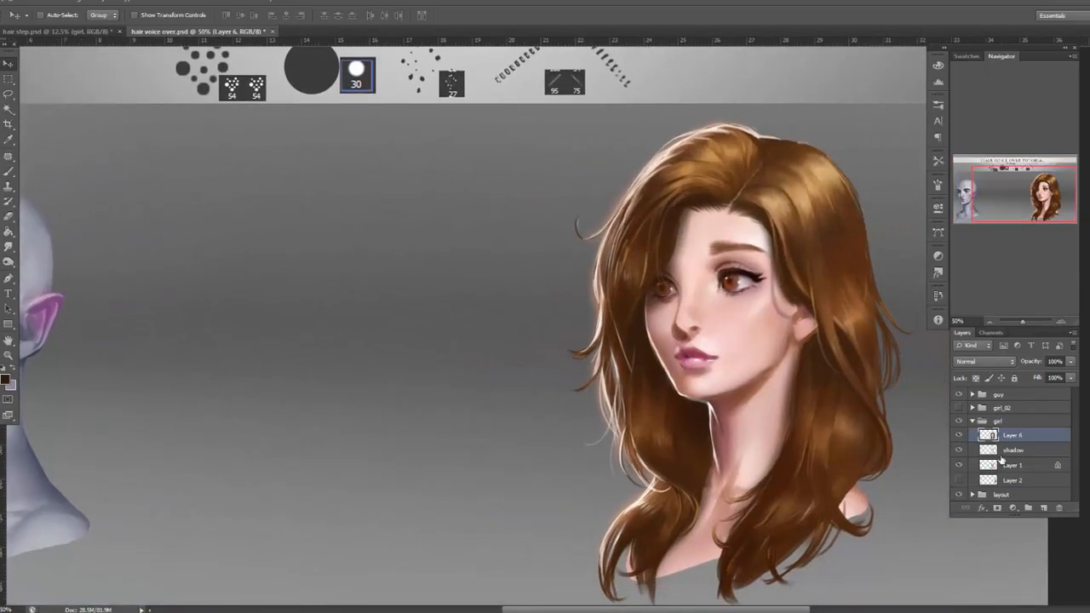
Select the shadow layer and soften the hair's shadow at the top of the forehead with a 72 px eraser.
left_click(1001, 453)
key("b")
right_click(715, 213)
left_click(762, 238)
left_click(698, 216)
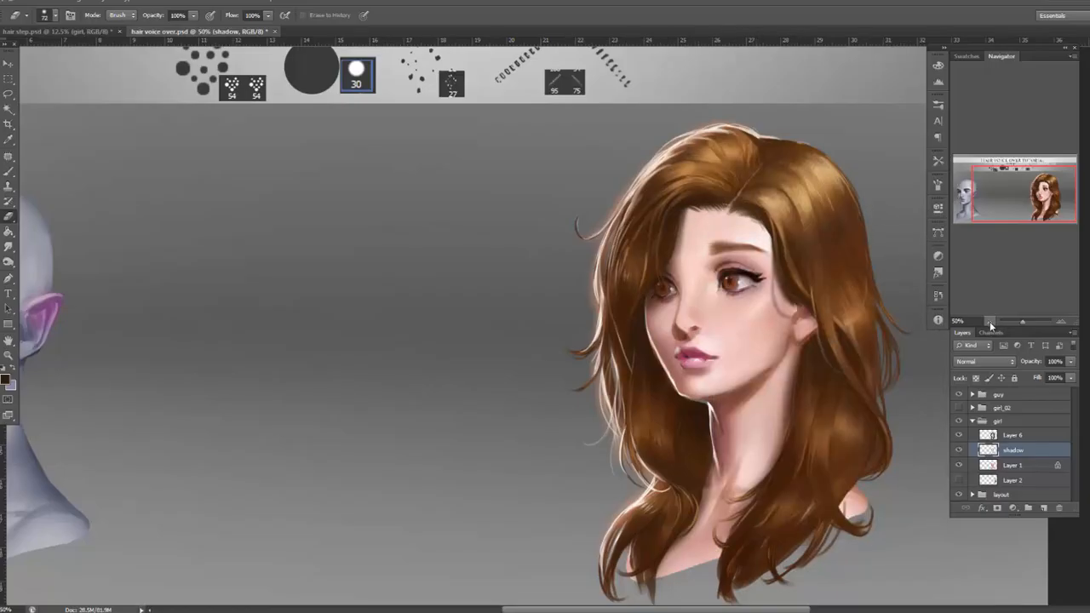
left_click(989, 322)
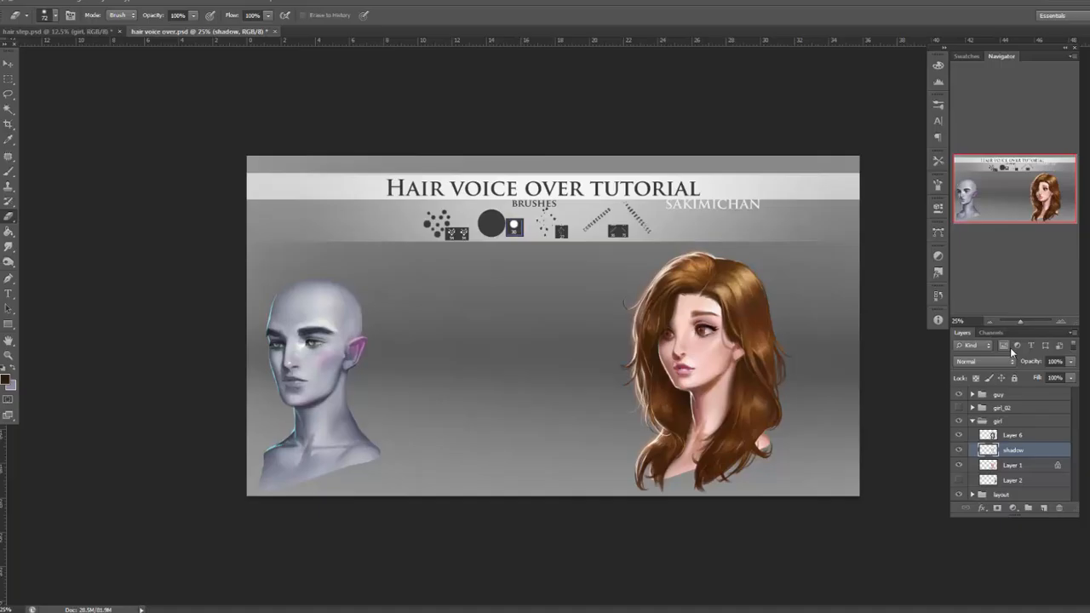
Select and collapse the girl layer group, and save the document.
left_click(1006, 423)
left_click(971, 420)
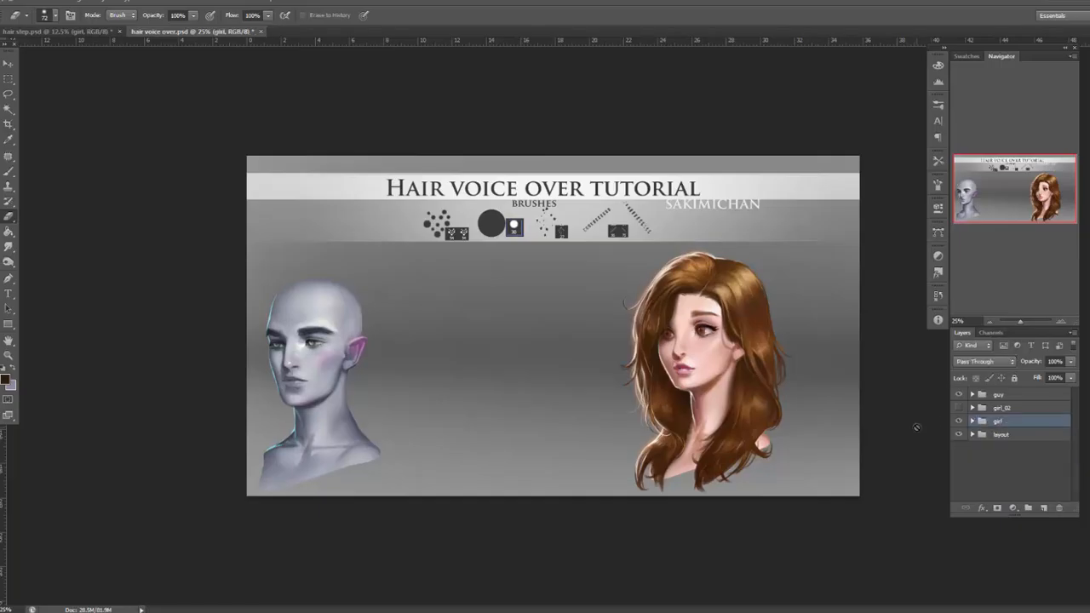
left_click(76, 2)
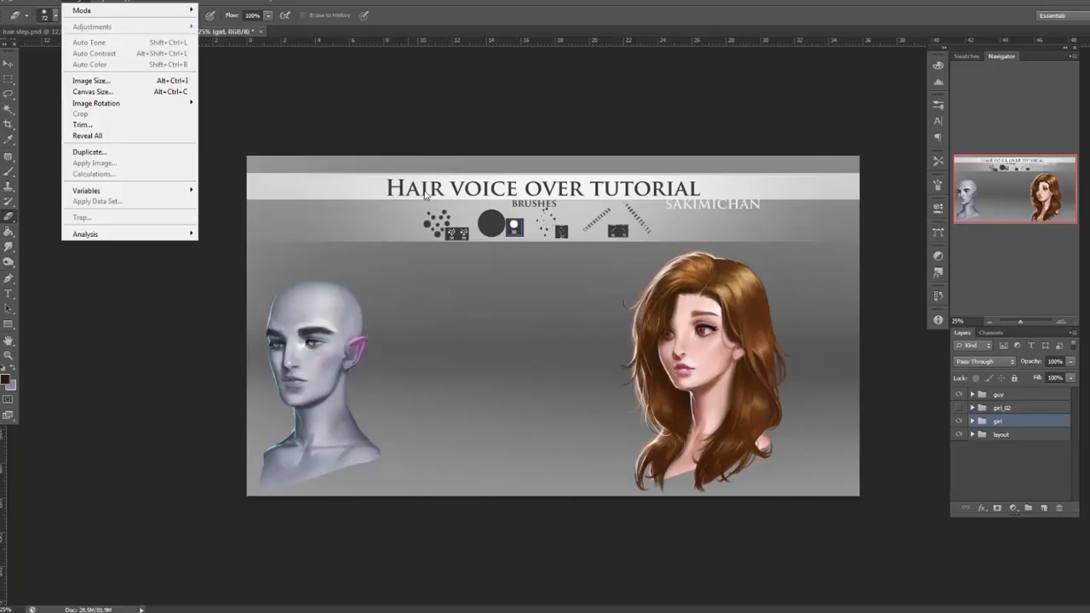
left_click(961, 422)
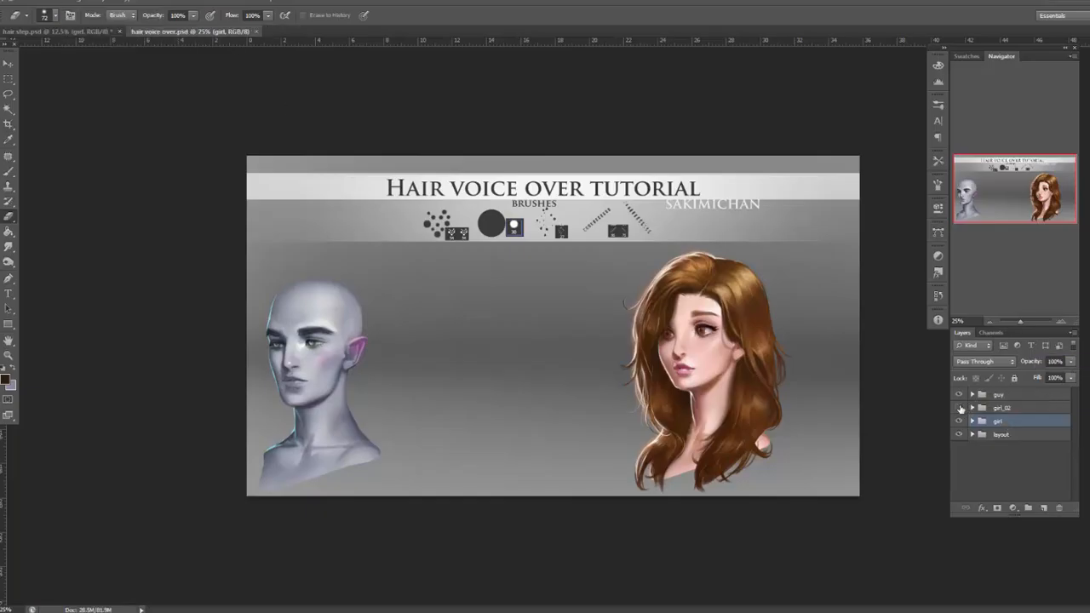
Show and select the girl_02 layer group, and bring the bald woman's head into view.
left_click(1061, 321)
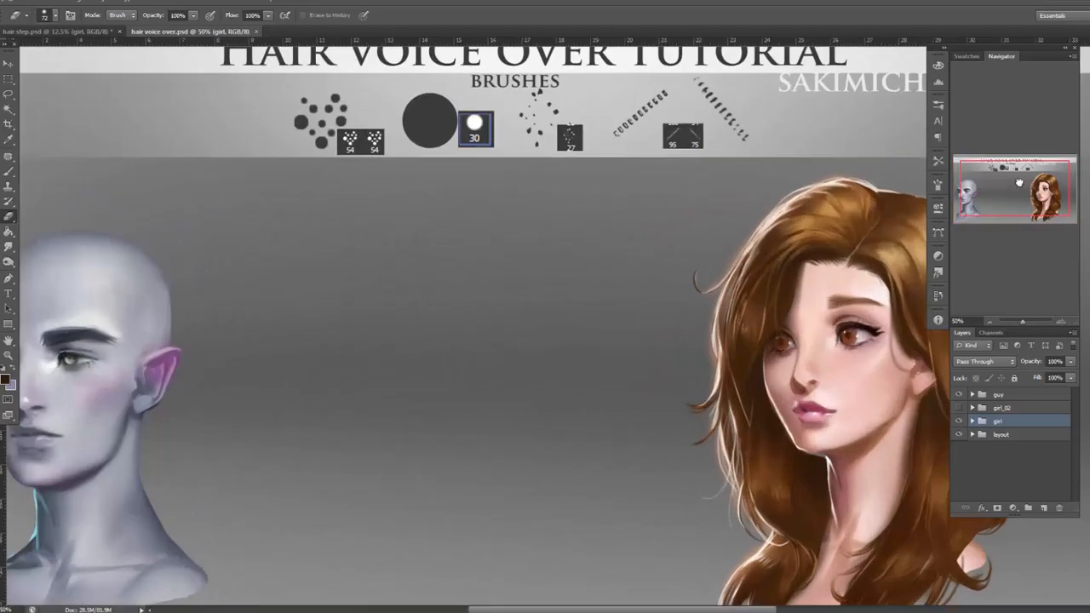
left_click_drag(1019, 183, 1021, 181)
left_click(959, 407)
left_click(1004, 408)
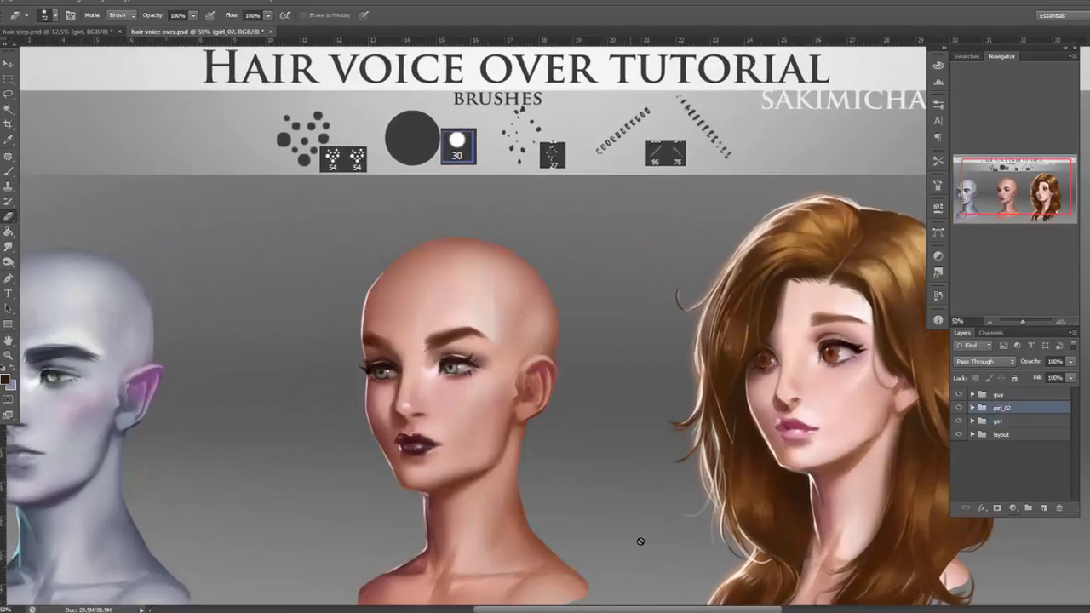
left_click_drag(640, 542, 751, 445)
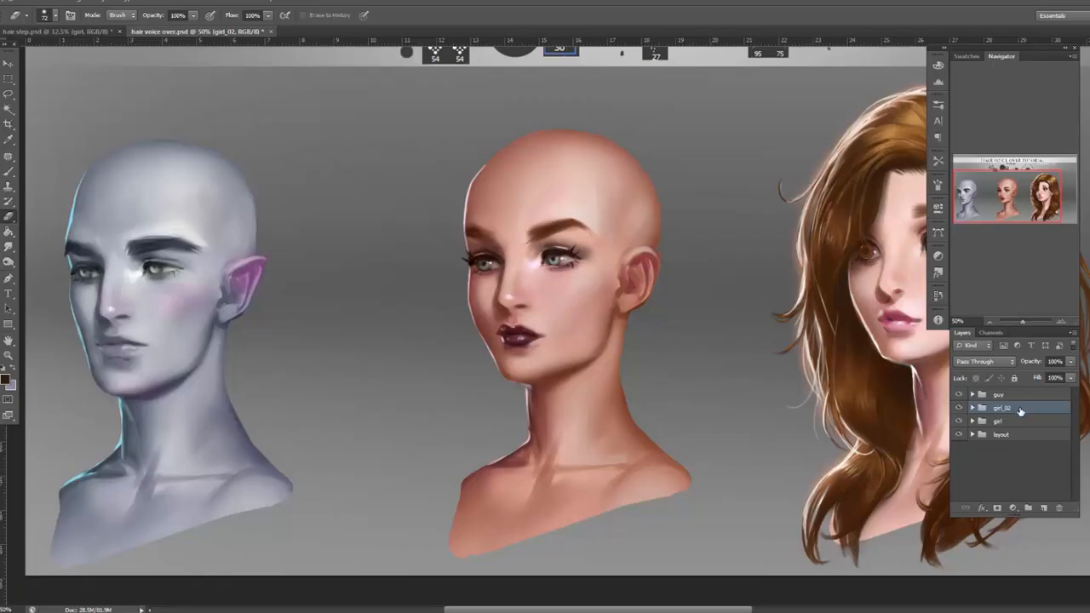
left_click_drag(1011, 203, 1026, 191)
left_click_drag(828, 360, 880, 284)
left_click_drag(758, 429, 810, 435)
left_click_drag(694, 386, 739, 375)
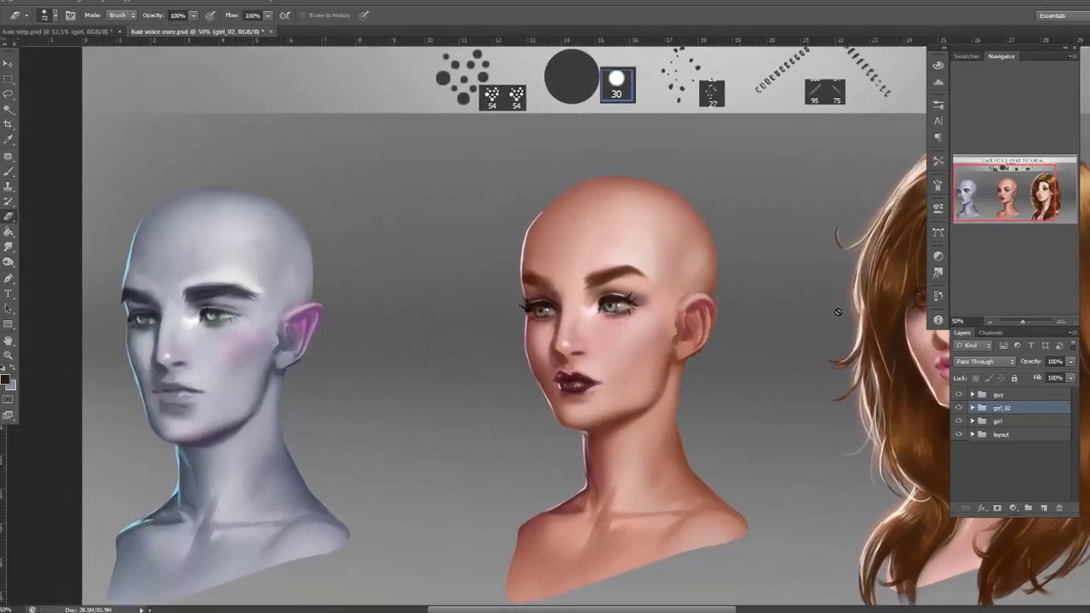
Expand the girl_02 group, place the Layer 4 curly hair reference photos beside the woman's neck, and save the document.
left_click(972, 408)
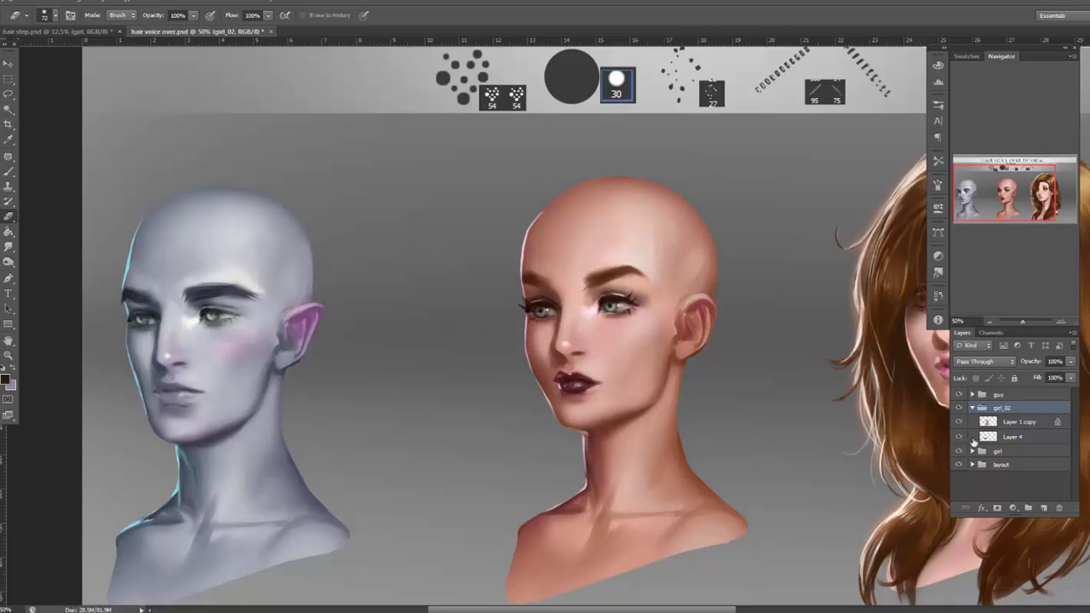
left_click(990, 436)
left_click(8, 64)
left_click_drag(647, 471, 627, 471)
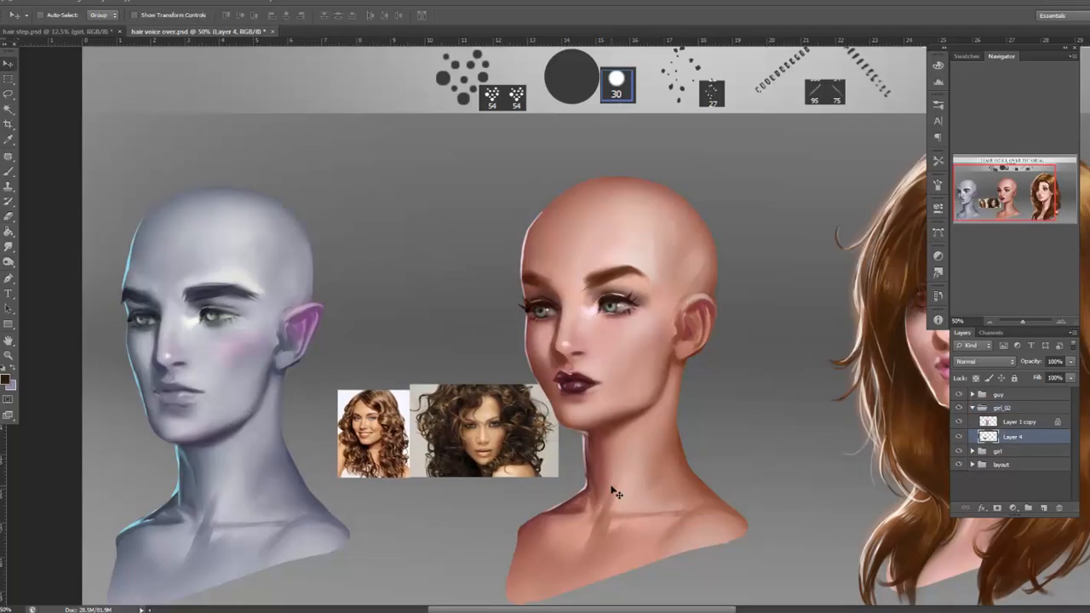
left_click_drag(706, 440, 689, 435)
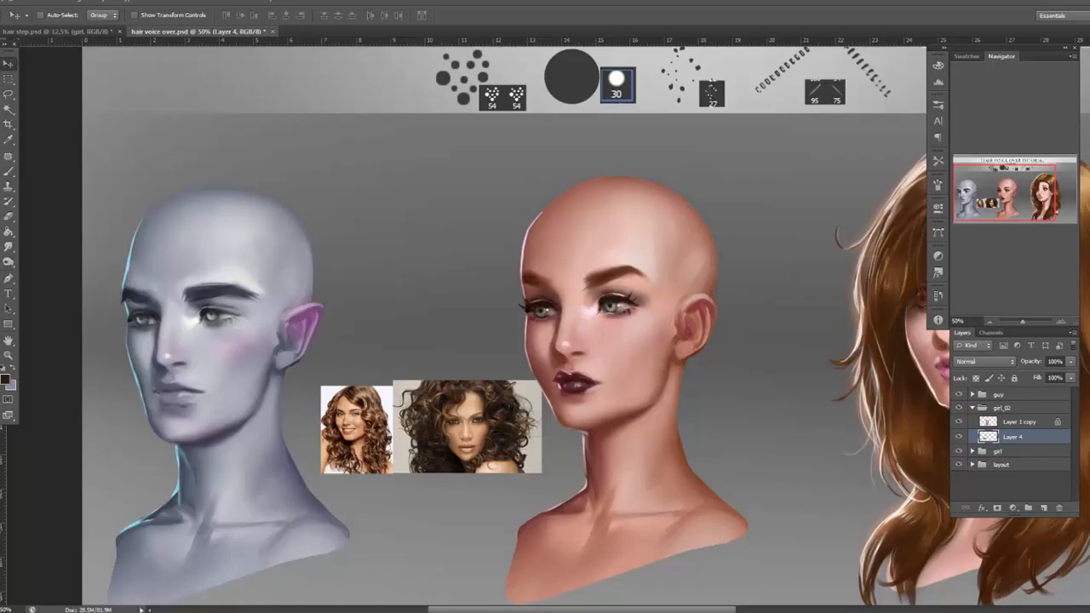
key("ctrl+s")
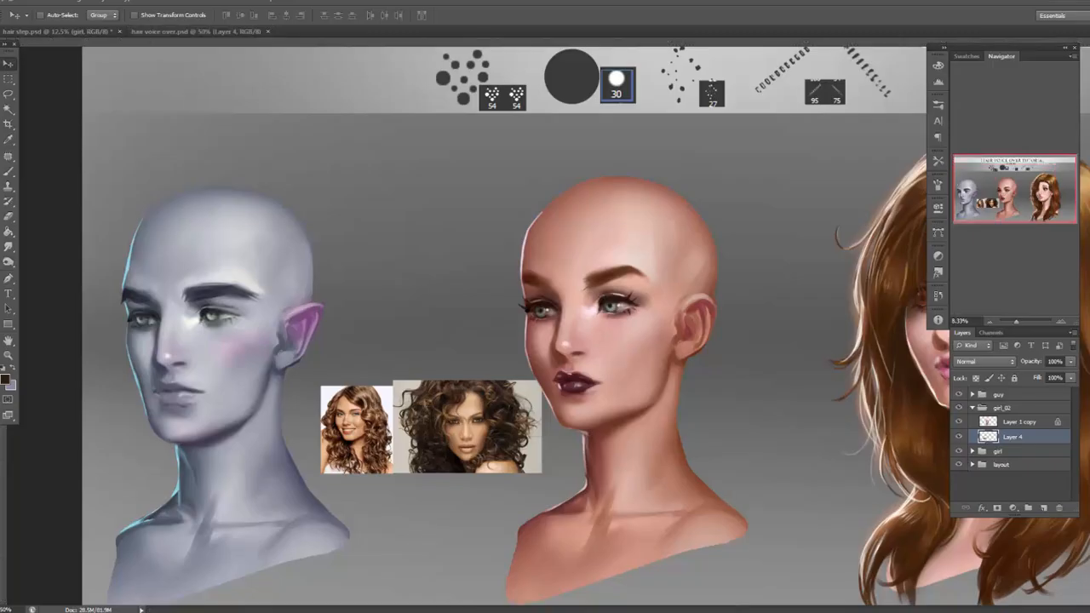
Add a new layer above Layer 1 copy in the girl_02 group and ready the Brush for painting on the head.
left_click(1017, 423)
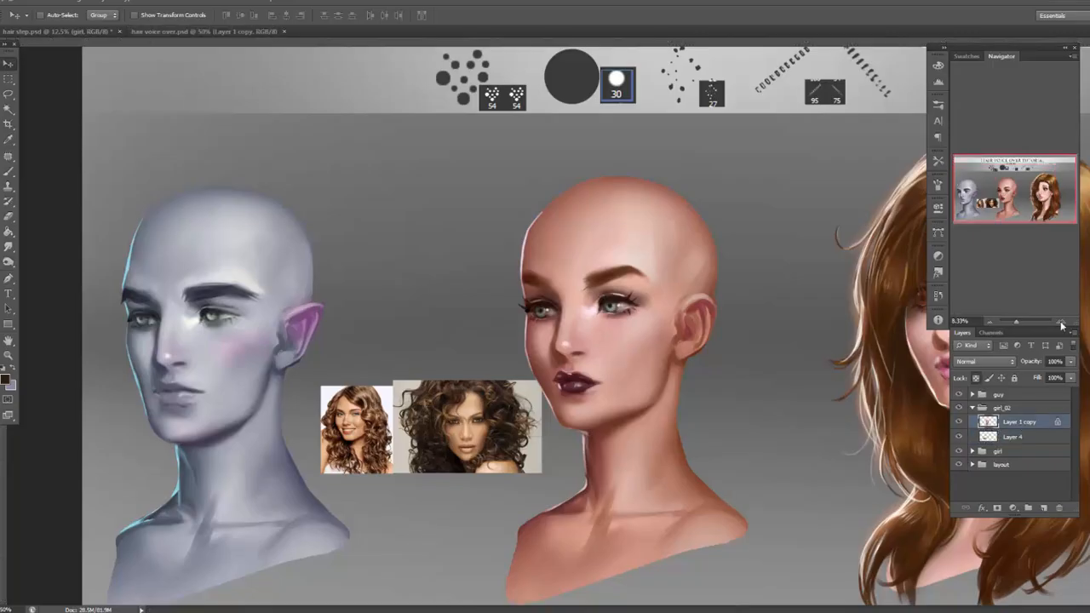
key("ctrl+r")
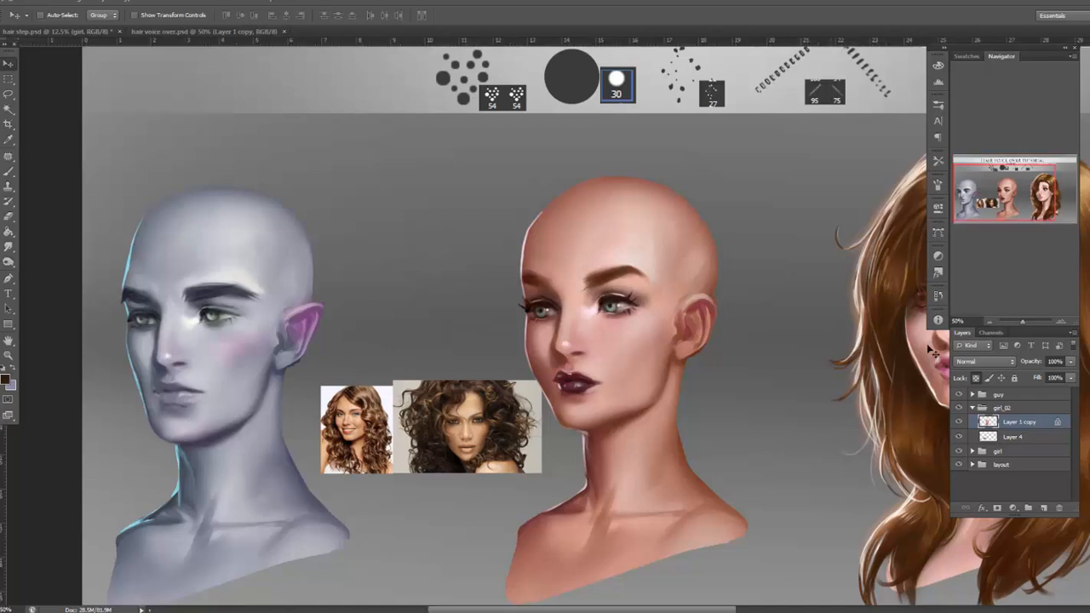
key("ctrl+plus")
left_click(1043, 507)
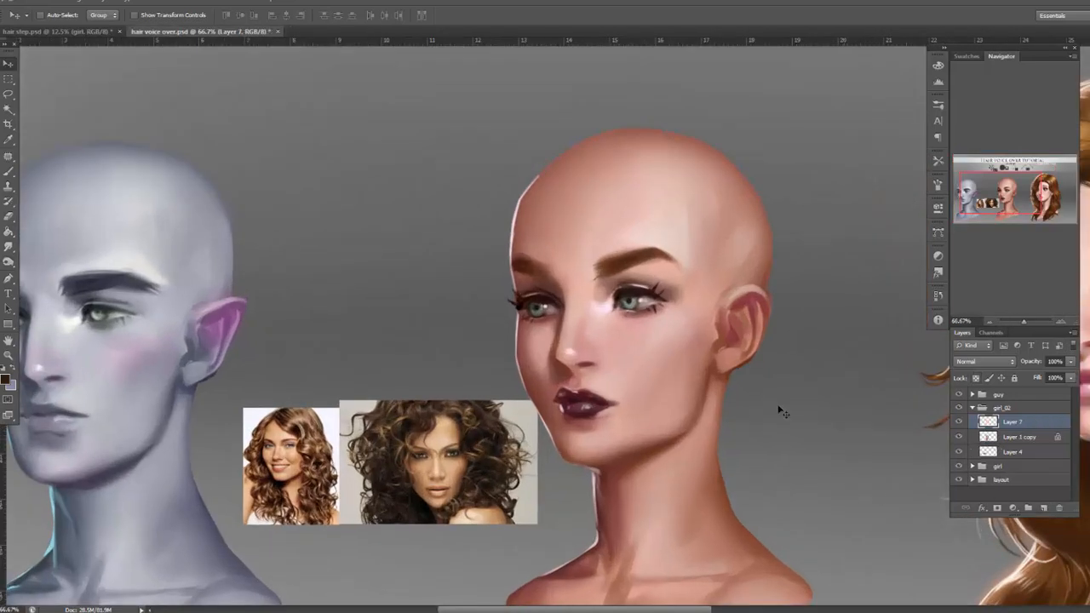
key("b")
mouse_move(752, 409)
left_mouse_down()
mouse_move(599, 423)
mouse_move(652, 411)
left_mouse_up()
left_click_drag(841, 416, 570, 409)
left_click_drag(502, 384, 820, 393)
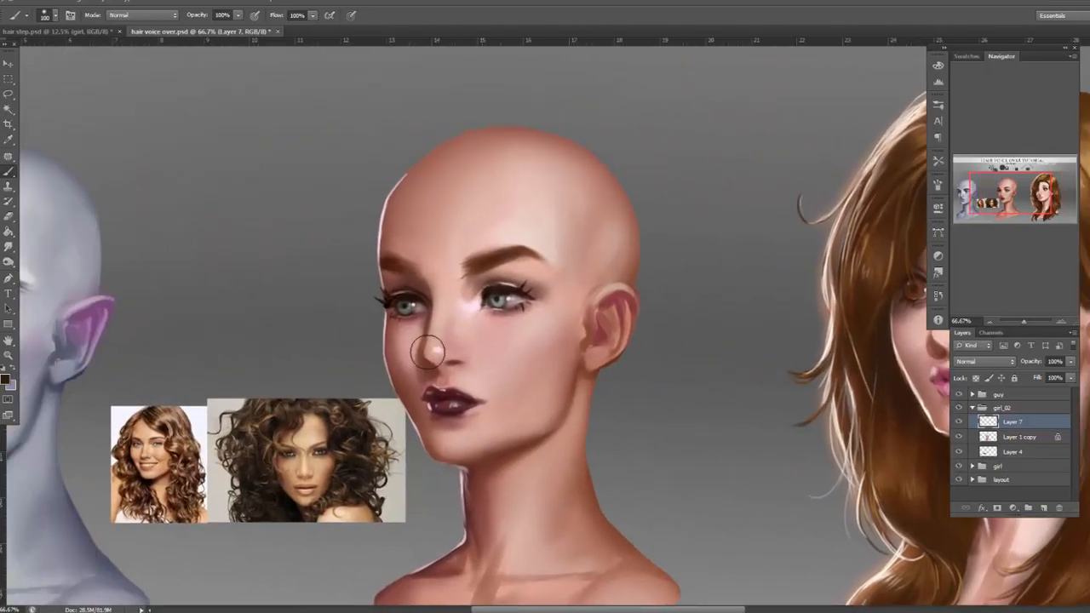
right_click(605, 284)
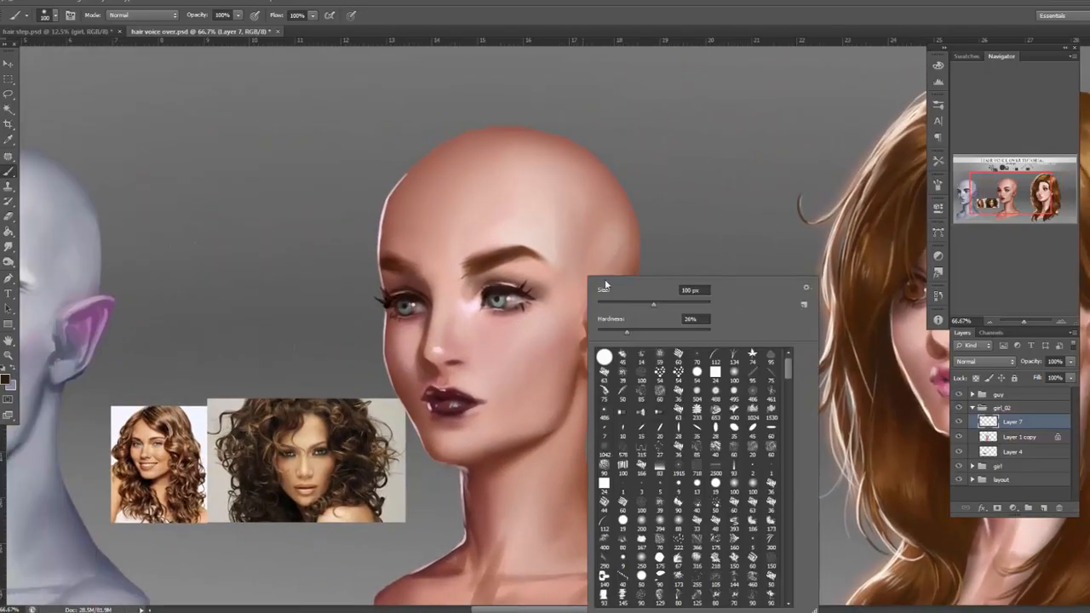
mouse_move(620, 305)
left_mouse_down()
mouse_move(606, 305)
mouse_move(635, 331)
left_mouse_up()
left_click_drag(541, 186, 610, 181)
key("ctrl+z")
Draw a thin dark brown hairline across the forehead and down the temple toward the ear with a small brush.
right_click(513, 200)
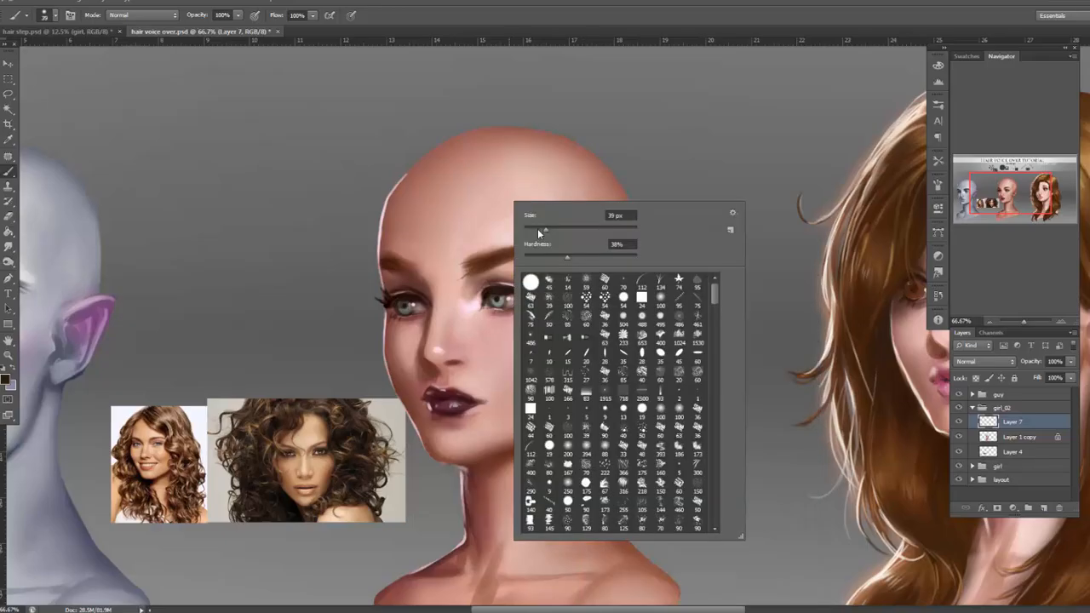
left_click(387, 205)
right_click(432, 161)
mouse_move(453, 191)
left_mouse_down()
mouse_move(431, 191)
mouse_move(506, 188)
left_mouse_up()
key("ctrl+z")
left_click_drag(391, 199, 529, 194)
key("ctrl+z")
mouse_move(386, 208)
left_mouse_down()
mouse_move(537, 201)
mouse_move(486, 199)
mouse_move(534, 201)
mouse_move(567, 237)
mouse_move(545, 208)
mouse_move(578, 286)
left_mouse_up()
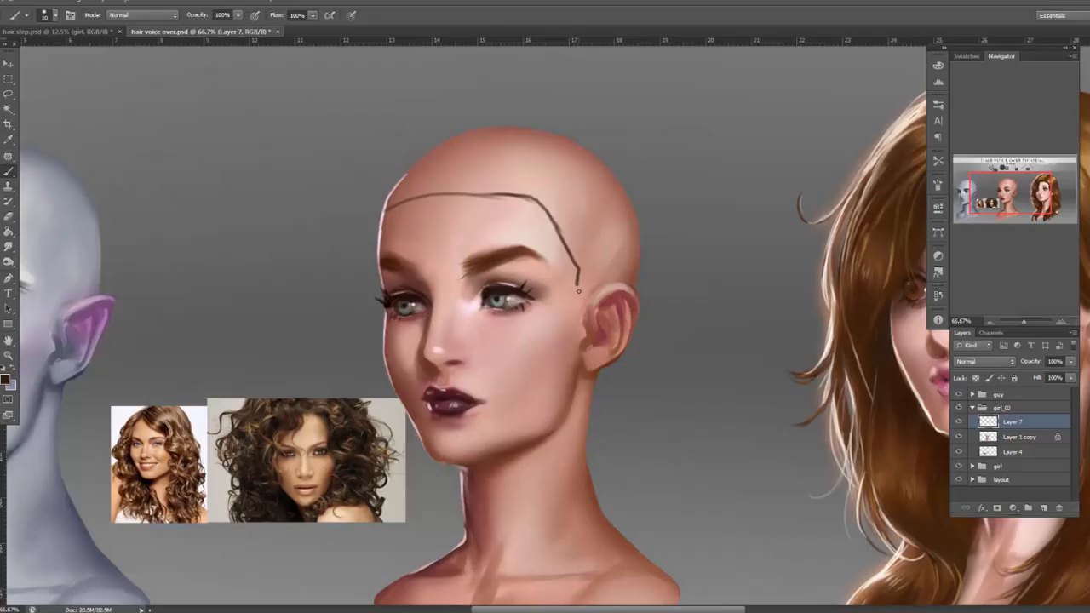
Paint the first thick dark brown lock sweeping outward from the hairline over the forehead's left edge with a larger brush.
right_click(537, 185)
left_click(565, 212)
mouse_move(423, 187)
left_mouse_down()
mouse_move(387, 199)
mouse_move(379, 215)
mouse_move(407, 199)
mouse_move(380, 209)
mouse_move(355, 243)
mouse_move(382, 184)
mouse_move(448, 189)
left_mouse_up()
right_click(542, 135)
left_click(564, 195)
right_click(502, 158)
left_click(538, 184)
left_click(473, 161)
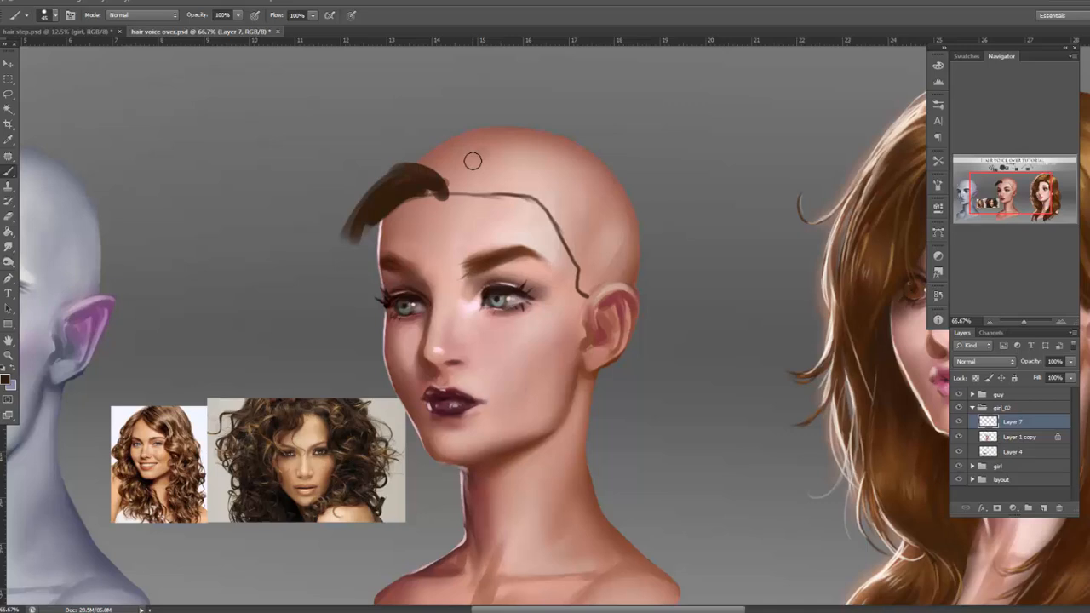
mouse_move(462, 312)
left_mouse_down()
mouse_move(309, 358)
mouse_move(652, 343)
left_mouse_up()
mouse_move(521, 217)
left_mouse_down()
mouse_move(569, 204)
mouse_move(508, 262)
left_mouse_up()
key("ctrl+z")
key("ctrl+z")
mouse_move(617, 248)
left_mouse_down()
mouse_move(562, 225)
mouse_move(499, 255)
mouse_move(464, 243)
mouse_move(434, 256)
left_mouse_up()
key("ctrl+z")
Block in the dark curly fringe over the forehead and add thin curls falling between the eyebrows.
mouse_move(587, 213)
left_mouse_down()
mouse_move(510, 271)
mouse_move(464, 252)
mouse_move(394, 274)
mouse_move(600, 217)
left_mouse_up()
right_click(560, 178)
mouse_move(491, 258)
left_mouse_down()
mouse_move(579, 207)
mouse_move(550, 200)
mouse_move(557, 193)
mouse_move(480, 226)
mouse_move(455, 212)
left_mouse_up()
right_click(581, 192)
mouse_move(590, 219)
left_mouse_down()
mouse_move(572, 223)
mouse_move(599, 231)
left_mouse_up()
right_click(583, 196)
left_click(543, 240)
left_click_drag(533, 280, 542, 250)
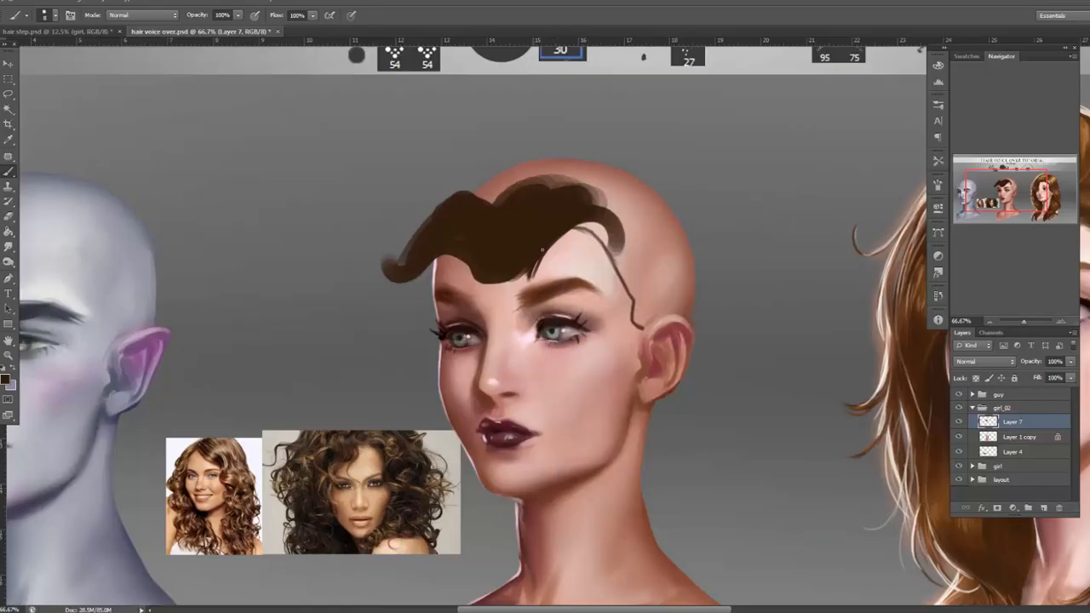
left_click_drag(511, 298, 492, 321)
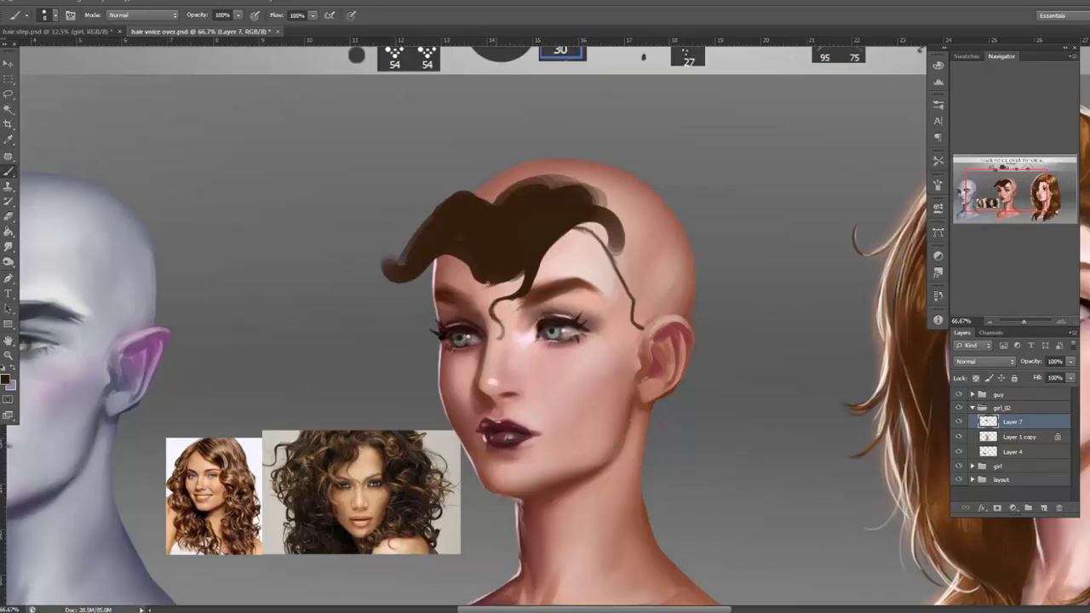
left_click_drag(473, 272, 444, 283)
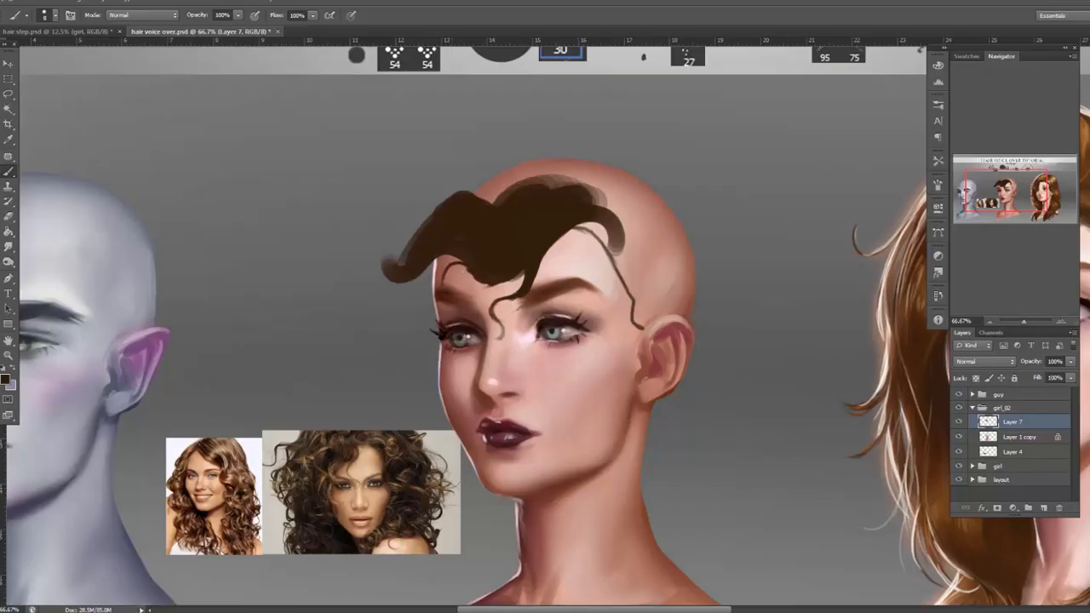
Paint a mass of dark curls beside the face's left temple, with hooked ends at eye level.
right_click(550, 199)
left_click(582, 228)
left_click(492, 247)
left_click_drag(448, 258, 426, 316)
mouse_move(427, 277)
left_mouse_down()
mouse_move(428, 304)
mouse_move(410, 272)
mouse_move(372, 345)
mouse_move(376, 322)
mouse_move(367, 336)
mouse_move(413, 318)
mouse_move(391, 308)
mouse_move(372, 319)
mouse_move(419, 328)
mouse_move(430, 273)
mouse_move(425, 344)
left_mouse_up()
right_click(435, 269)
left_click(452, 294)
left_click(390, 329)
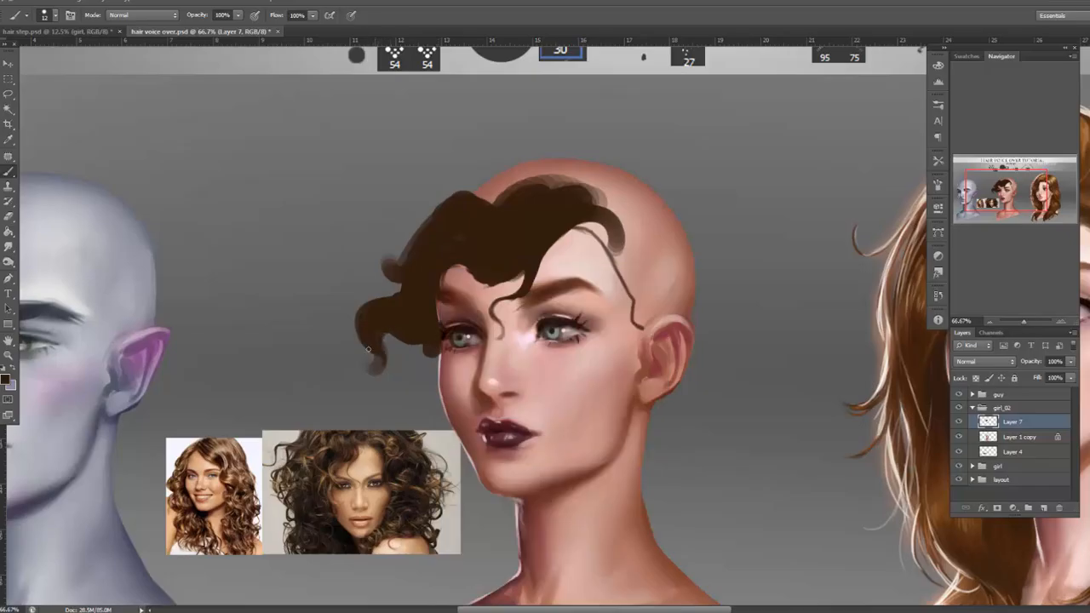
mouse_move(361, 360)
left_mouse_down()
mouse_move(384, 331)
mouse_move(388, 361)
left_mouse_up()
Fill the front of the crown above the fringe with dark brown using a larger brush.
right_click(656, 238)
left_click(699, 262)
left_click(561, 227)
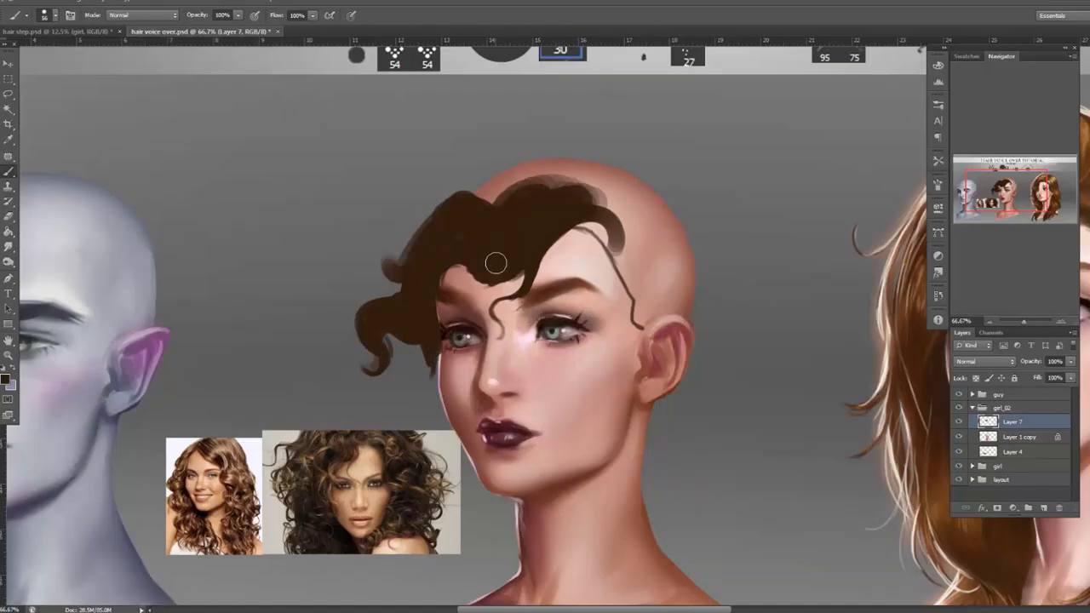
mouse_move(429, 226)
left_mouse_down()
mouse_move(553, 207)
mouse_move(579, 188)
mouse_move(545, 169)
left_mouse_up()
Add thin curly strands along the hair's left outline and below the curls beside the cheek with a small brush.
right_click(541, 158)
mouse_move(469, 193)
left_mouse_down()
mouse_move(505, 192)
mouse_move(439, 247)
left_mouse_up()
right_click(483, 209)
left_click(500, 239)
left_click_drag(428, 207, 399, 225)
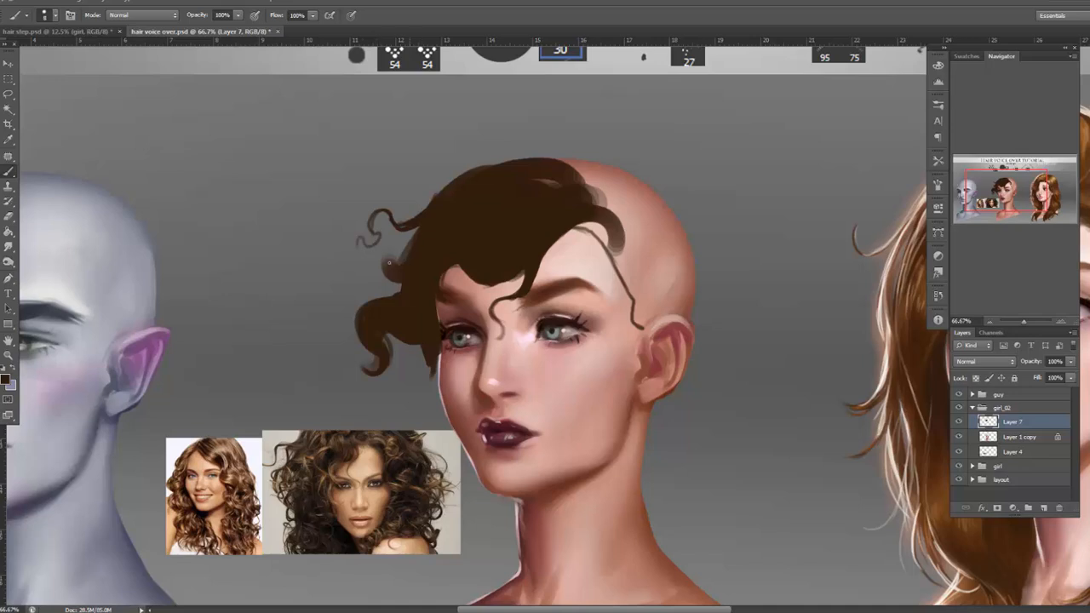
left_click_drag(380, 259, 383, 286)
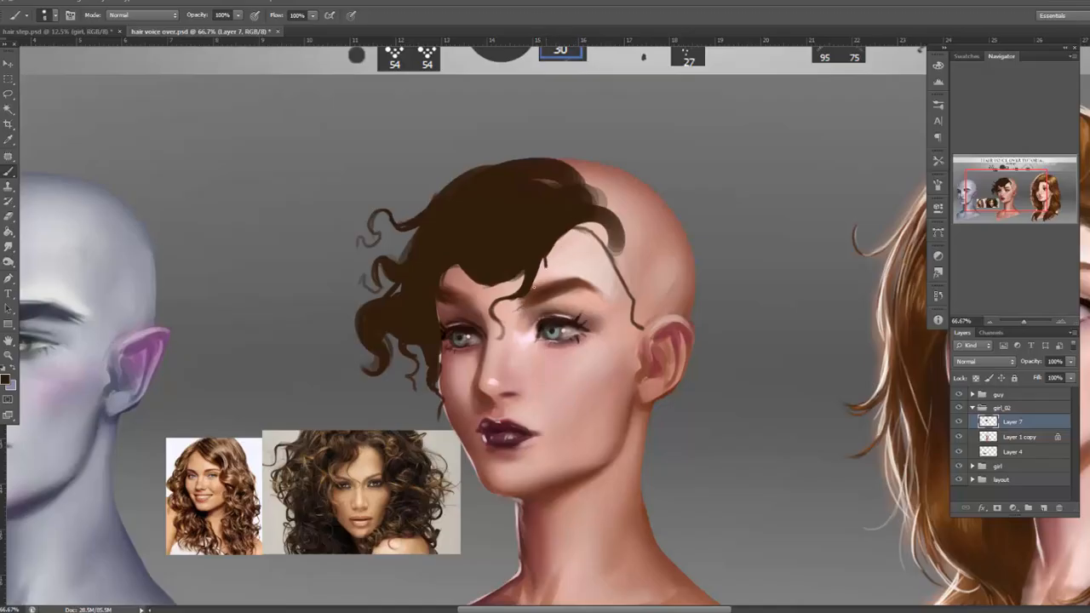
Block in dark hair along the right side of the hairline, from the forehead down to the ear.
mouse_move(538, 281)
left_mouse_down()
mouse_move(555, 233)
mouse_move(582, 208)
mouse_move(634, 260)
mouse_move(640, 289)
mouse_move(651, 226)
mouse_move(632, 296)
mouse_move(639, 280)
mouse_move(643, 318)
mouse_move(635, 307)
mouse_move(672, 294)
mouse_move(660, 315)
left_mouse_up()
right_click(605, 165)
left_click(640, 187)
right_click(649, 239)
left_click(672, 263)
right_click(623, 190)
Build up the hair volume above the fringe with dark curls spilling out at the upper left.
mouse_move(534, 178)
left_mouse_down()
mouse_move(488, 156)
mouse_move(469, 172)
mouse_move(389, 163)
mouse_move(366, 175)
mouse_move(457, 175)
mouse_move(432, 167)
mouse_move(369, 196)
mouse_move(377, 174)
mouse_move(434, 181)
mouse_move(400, 209)
mouse_move(418, 194)
mouse_move(415, 218)
left_mouse_up()
right_click(440, 143)
left_click(387, 168)
right_click(410, 163)
mouse_move(477, 151)
left_mouse_down()
mouse_move(428, 170)
mouse_move(449, 150)
mouse_move(472, 159)
mouse_move(422, 156)
mouse_move(434, 147)
mouse_move(416, 170)
mouse_move(439, 149)
mouse_move(401, 154)
mouse_move(435, 156)
mouse_move(425, 162)
mouse_move(400, 146)
mouse_move(385, 157)
mouse_move(401, 146)
mouse_move(480, 167)
mouse_move(446, 129)
mouse_move(449, 141)
mouse_move(413, 142)
mouse_move(417, 122)
mouse_move(468, 137)
mouse_move(492, 160)
mouse_move(476, 138)
mouse_move(555, 182)
left_mouse_up()
right_click(519, 158)
left_click_drag(422, 236, 409, 250)
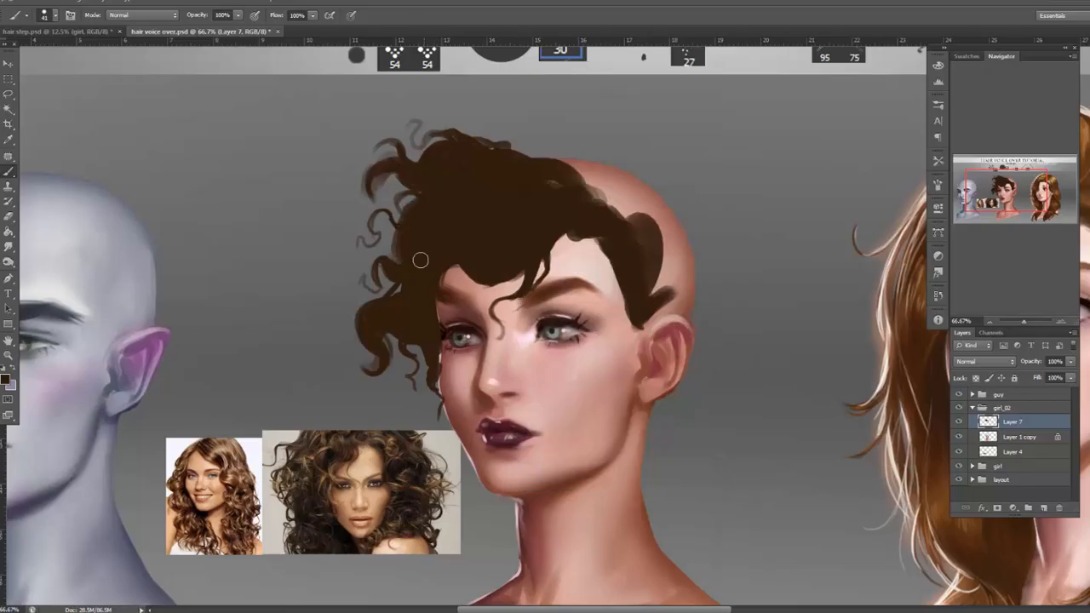
Paint a loose wispy curl extending from the hair's left side with a 16 px brush.
right_click(458, 181)
left_click_drag(494, 211, 483, 211)
key("Return")
mouse_move(395, 228)
left_mouse_down()
mouse_move(375, 256)
mouse_move(334, 258)
mouse_move(385, 249)
left_mouse_up()
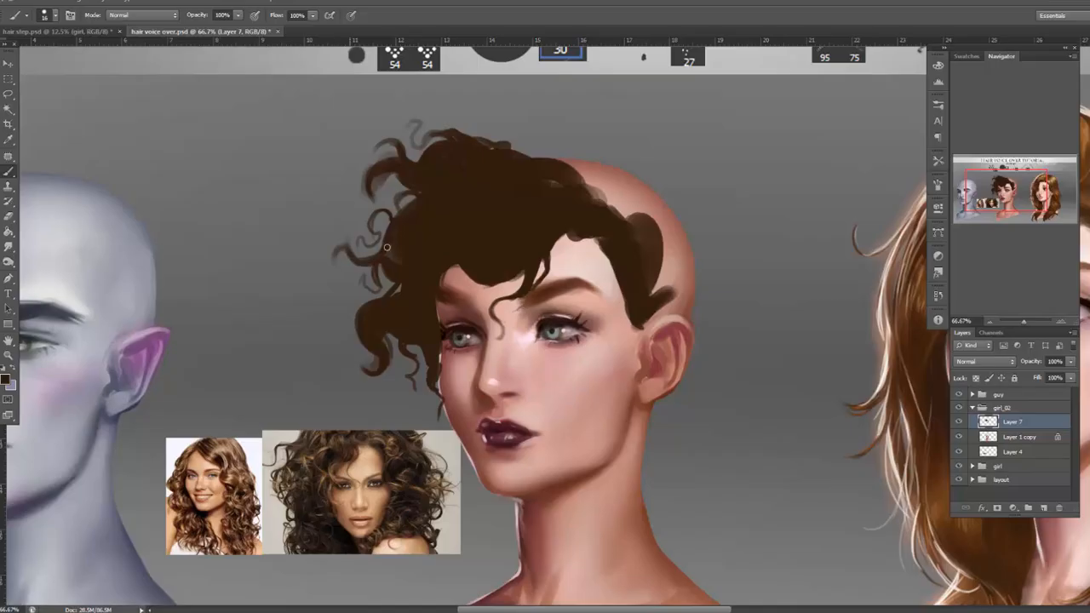
Add small looping curls along the top outline of the hair with a fine brush.
right_click(561, 137)
left_click_drag(586, 173, 599, 173)
mouse_move(468, 147)
left_mouse_down()
mouse_move(549, 176)
mouse_move(513, 149)
mouse_move(518, 158)
mouse_move(494, 154)
mouse_move(514, 148)
mouse_move(550, 182)
mouse_move(477, 134)
mouse_move(489, 128)
mouse_move(491, 99)
mouse_move(470, 121)
mouse_move(534, 125)
mouse_move(549, 163)
left_mouse_up()
right_click(516, 111)
left_click(532, 136)
mouse_move(537, 126)
left_mouse_down()
mouse_move(548, 97)
mouse_move(526, 124)
mouse_move(523, 98)
mouse_move(494, 122)
mouse_move(506, 120)
left_mouse_up()
Fill the crown and back of the head with dark brown down to the ear using a 71 px brush.
right_click(603, 88)
left_click_drag(612, 128, 644, 128)
mouse_move(532, 149)
left_mouse_down()
mouse_move(554, 172)
mouse_move(623, 176)
left_mouse_up()
left_click_drag(572, 125, 619, 146)
mouse_move(582, 188)
left_mouse_down()
mouse_move(627, 161)
mouse_move(662, 187)
left_mouse_up()
mouse_move(646, 241)
left_mouse_down()
mouse_move(670, 205)
mouse_move(674, 234)
mouse_move(656, 228)
mouse_move(663, 254)
mouse_move(692, 226)
mouse_move(684, 262)
left_mouse_up()
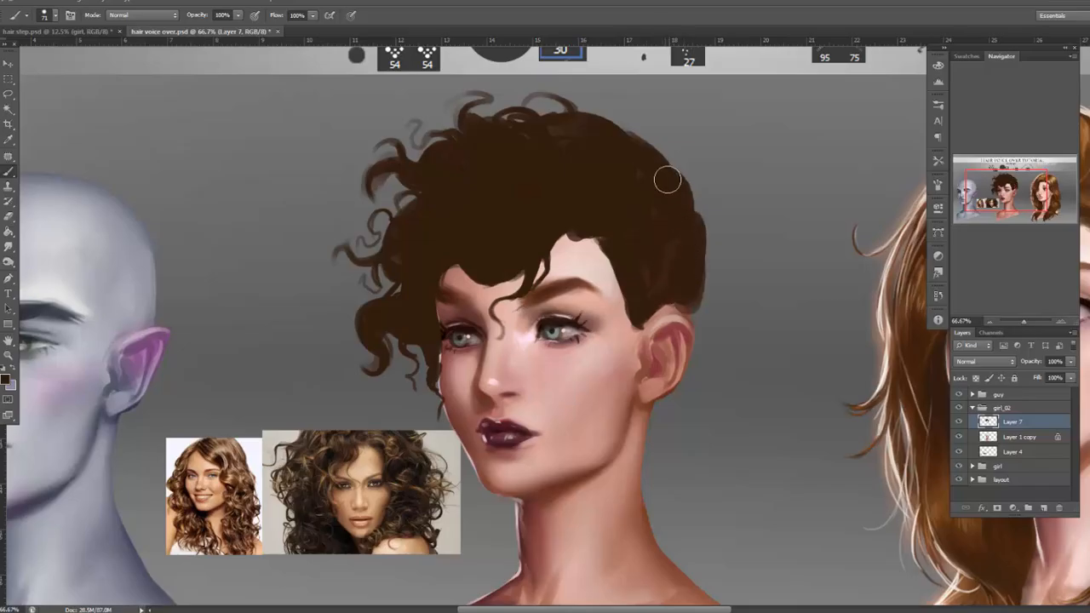
Clean up the hair edge above and behind the ear, and add small curls sticking out at the back.
right_click(679, 232)
mouse_move(639, 313)
left_mouse_down()
mouse_move(683, 309)
mouse_move(667, 307)
left_mouse_up()
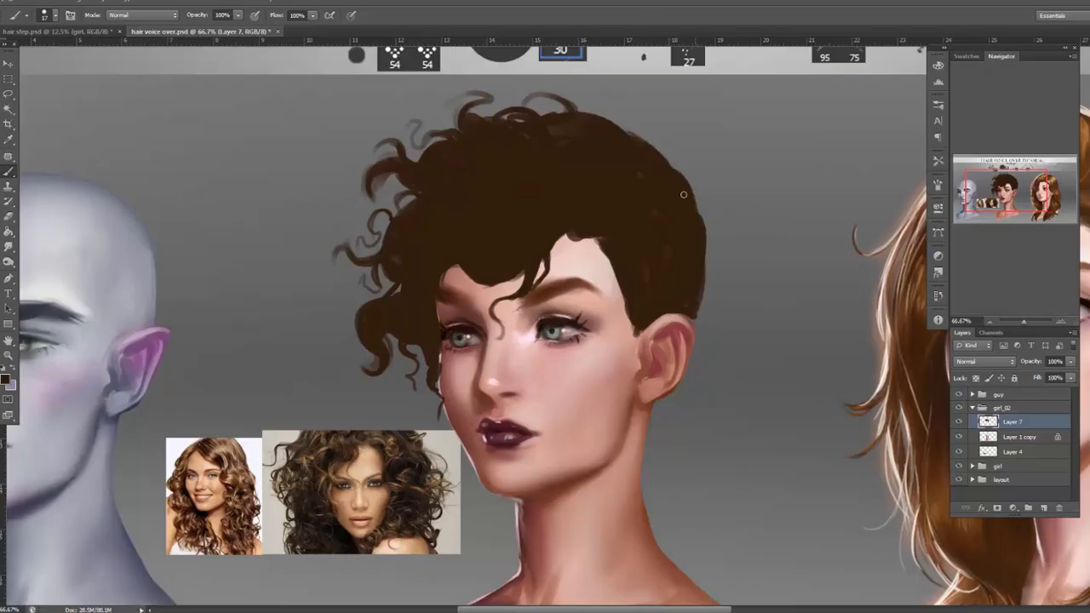
mouse_move(713, 257)
left_mouse_down()
mouse_move(708, 228)
mouse_move(711, 258)
left_mouse_up()
right_click(719, 188)
left_click_drag(742, 218, 738, 218)
left_click(705, 308)
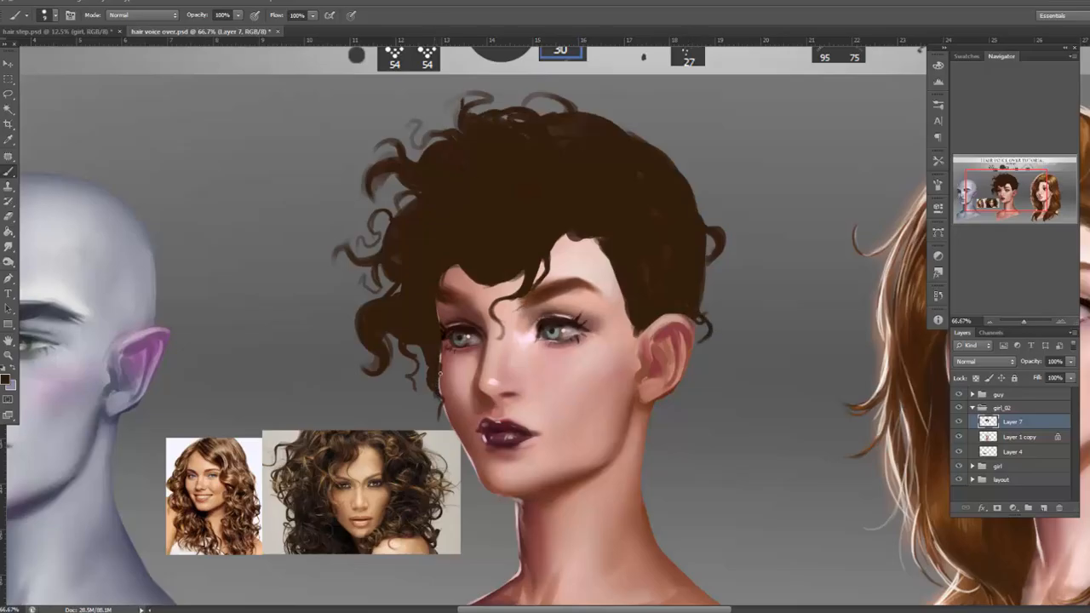
Extend the left side of the hair down along the cheek with a 30 px brush.
right_click(441, 373)
left_click_drag(476, 305, 490, 305)
mouse_move(429, 368)
left_mouse_down()
mouse_move(434, 391)
mouse_move(422, 397)
mouse_move(430, 405)
mouse_move(415, 430)
mouse_move(432, 399)
mouse_move(438, 424)
mouse_move(431, 383)
mouse_move(425, 430)
mouse_move(451, 446)
left_mouse_up()
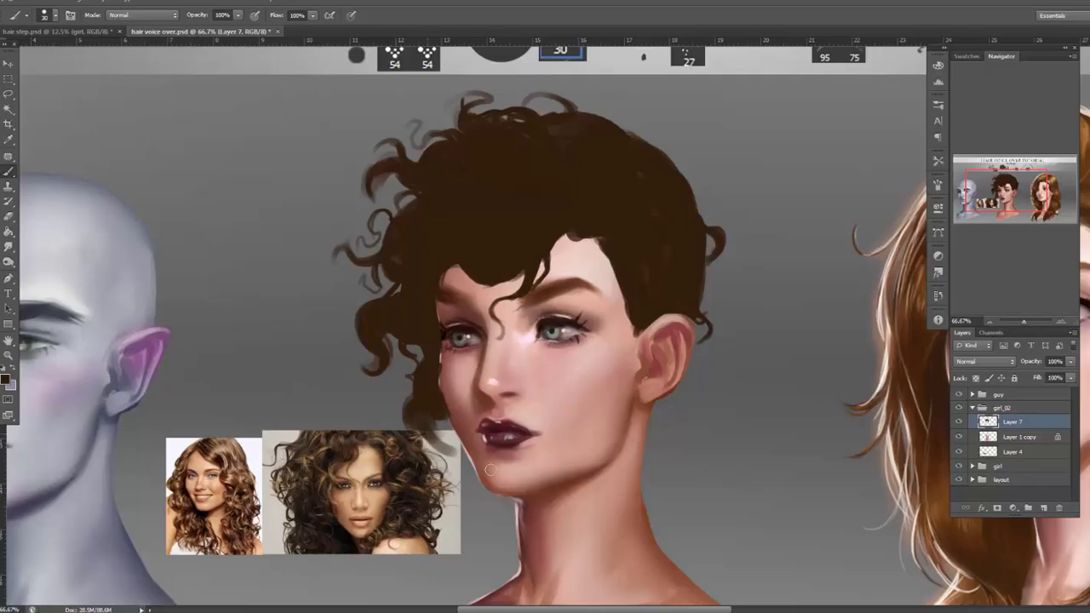
Move the Layer 4 reference photos to the right of the woman, hide the girl group, and select Layer 7.
left_click(1010, 451)
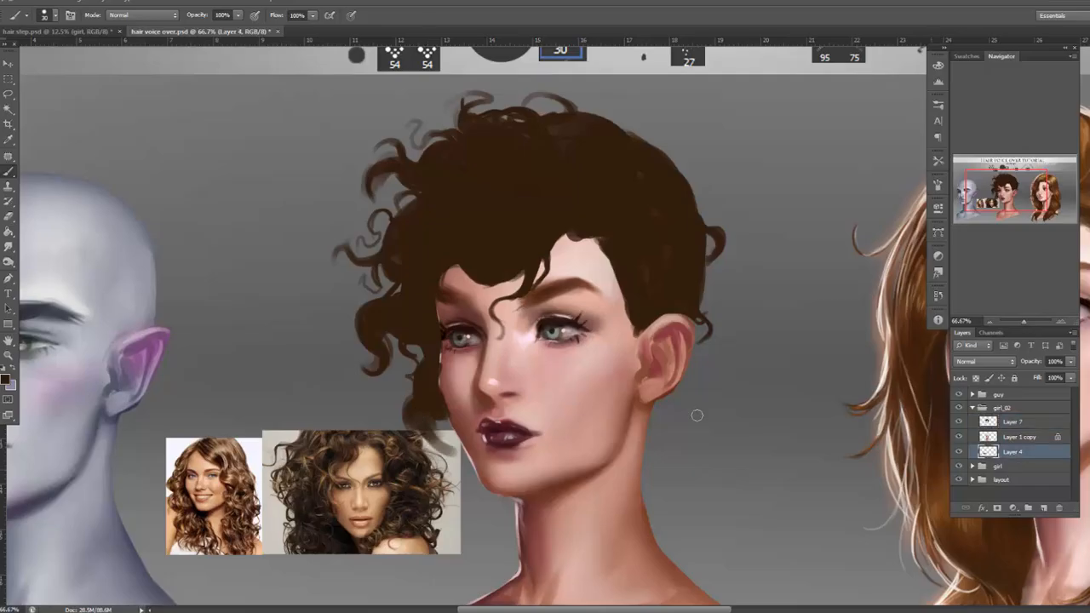
left_click(8, 64)
left_click_drag(451, 490, 933, 481)
mouse_move(829, 540)
left_mouse_down()
mouse_move(874, 540)
mouse_move(827, 540)
left_mouse_up()
mouse_move(932, 550)
left_mouse_down()
mouse_move(788, 498)
mouse_move(902, 489)
left_mouse_up()
left_click(958, 465)
left_click(1036, 420)
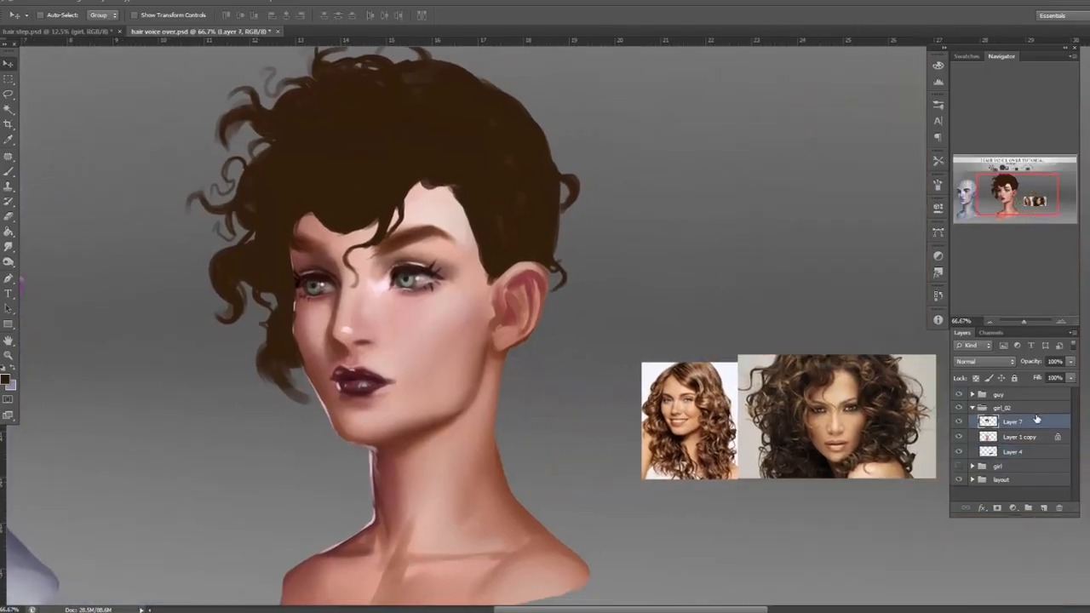
Paint small curled ends on the lower hair beside the left cheek and jaw with a 14 px brush.
key("b")
right_click(340, 326)
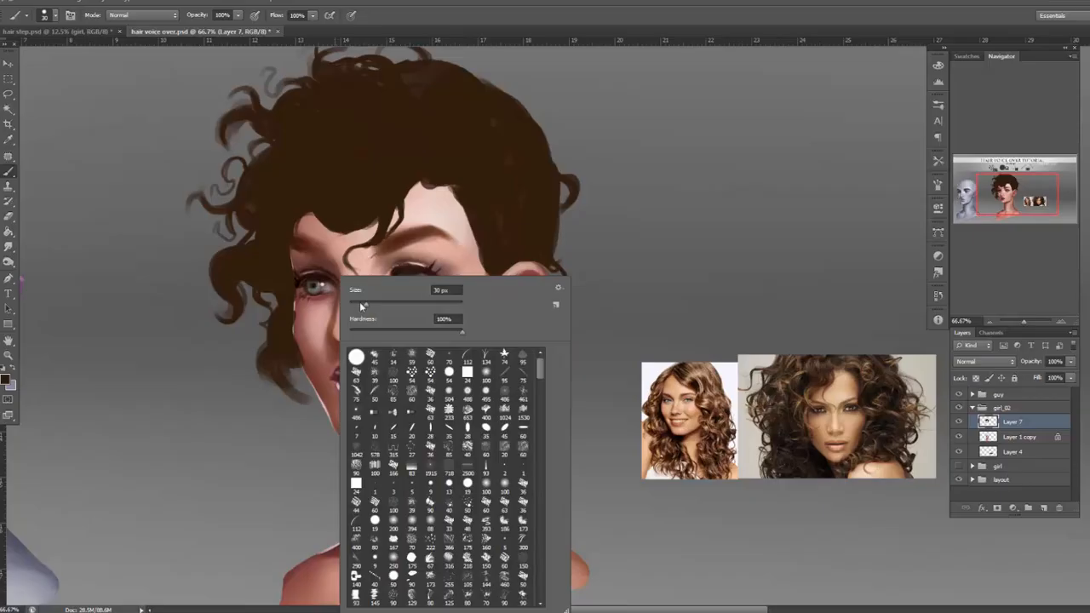
mouse_move(268, 326)
left_mouse_down()
mouse_move(268, 353)
mouse_move(264, 332)
mouse_move(240, 373)
left_mouse_up()
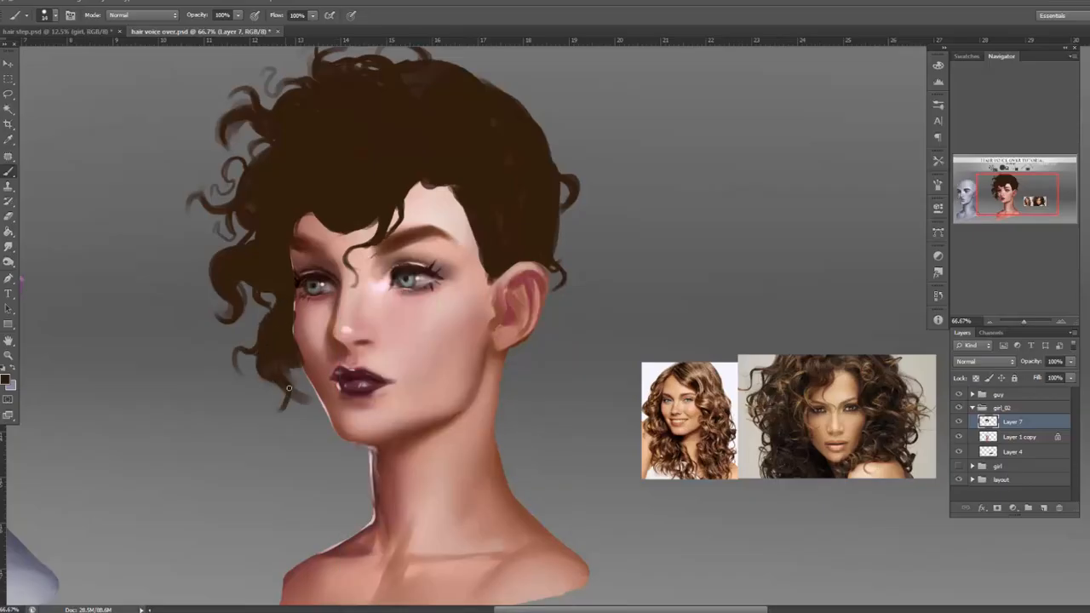
mouse_move(283, 406)
left_mouse_down()
mouse_move(293, 357)
mouse_move(309, 388)
left_mouse_up()
Try to extend the dark hair down behind the ear, and undo the strokes.
right_click(565, 220)
mouse_move(584, 244)
left_mouse_down()
mouse_move(599, 245)
mouse_move(568, 305)
mouse_move(559, 283)
mouse_move(558, 298)
left_mouse_up()
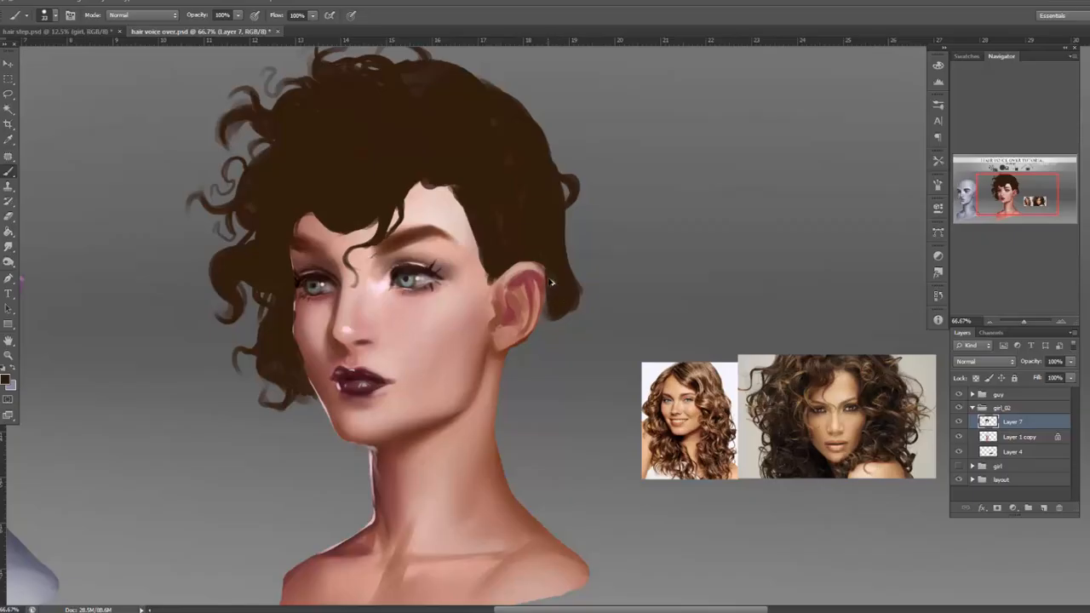
key("ctrl+alt+z")
key("ctrl+alt+z")
key("ctrl+alt+z")
key("ctrl+alt+z")
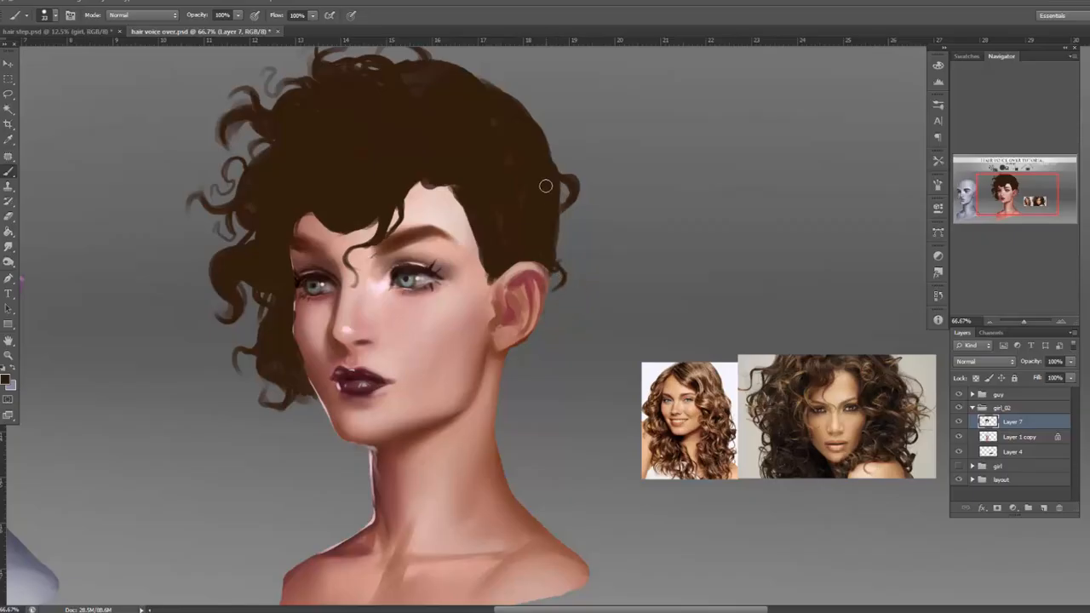
Touch up the fringe edge, then lasso and delete the curled hair ends beside the jaw, and deselect.
left_click_drag(429, 180, 409, 191)
left_click_drag(320, 220, 299, 211)
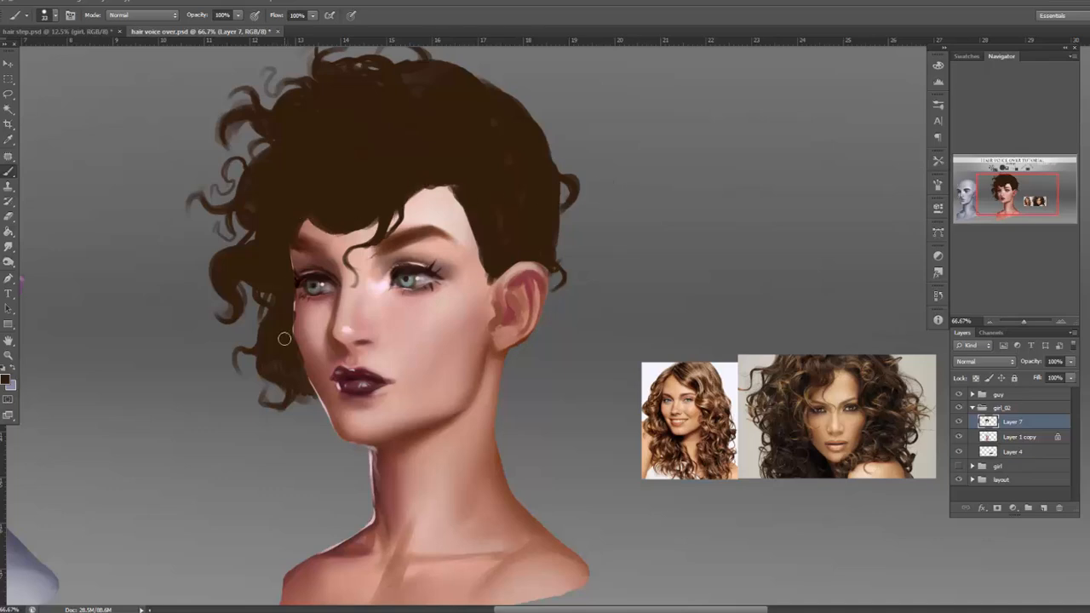
left_click(9, 93)
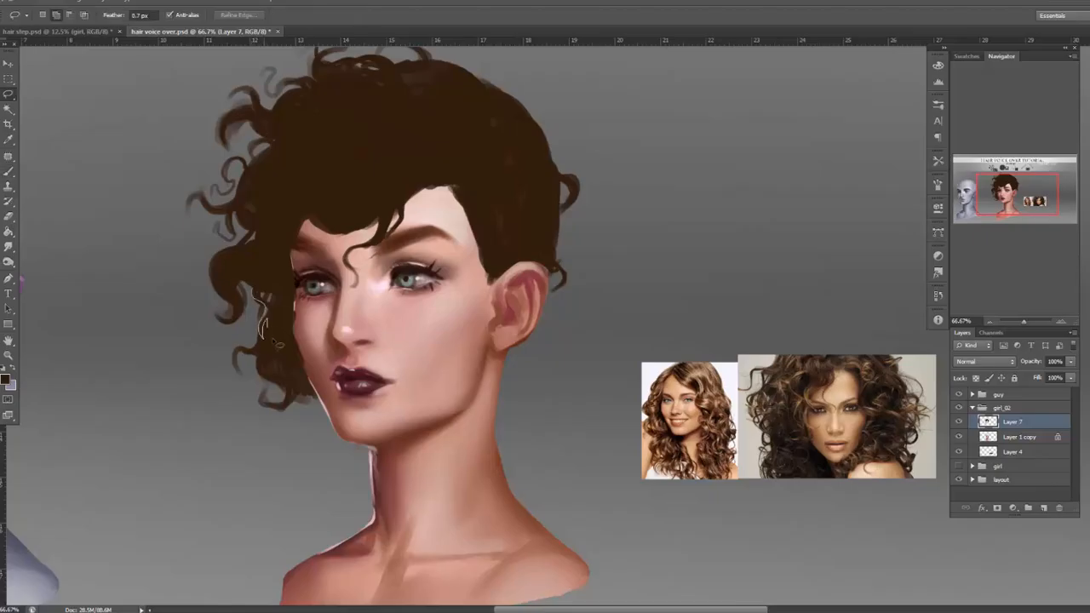
left_click_drag(249, 330, 269, 300)
key("Delete")
left_click(156, 4)
left_click(179, 23)
Paint a small curled hair end reaching onto the cheek beside the mouth with a 12 px brush.
key("b")
right_click(368, 277)
left_click(382, 304)
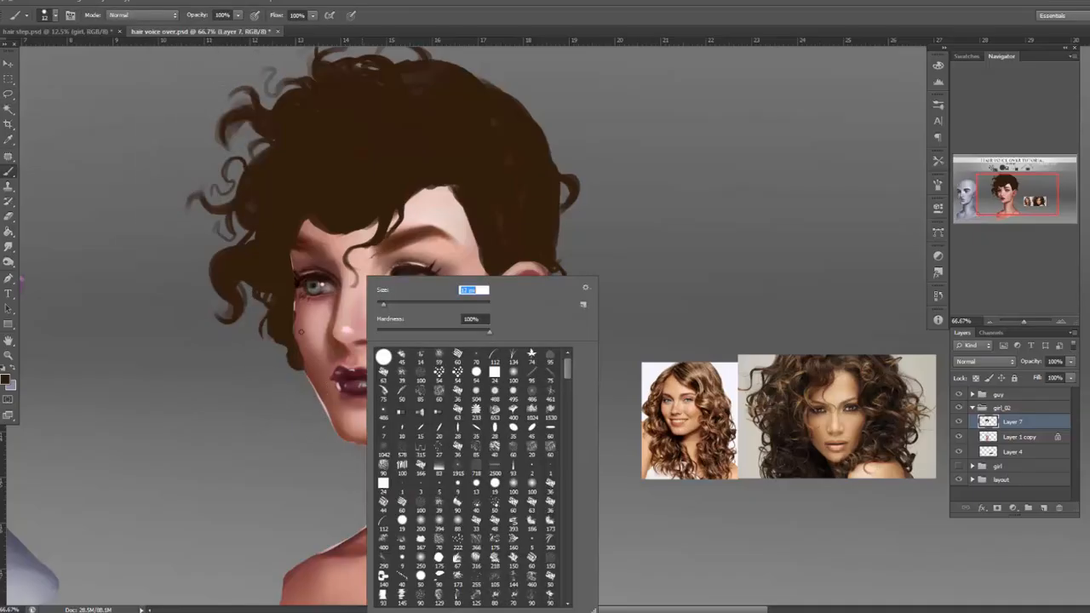
left_click(307, 354)
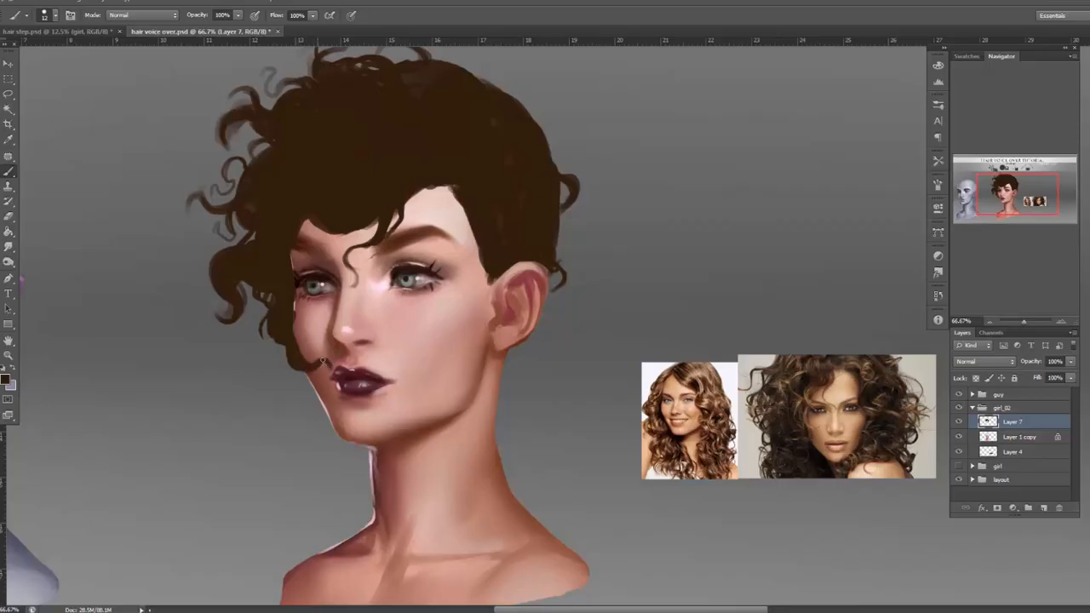
right_click(340, 230)
left_click(285, 365)
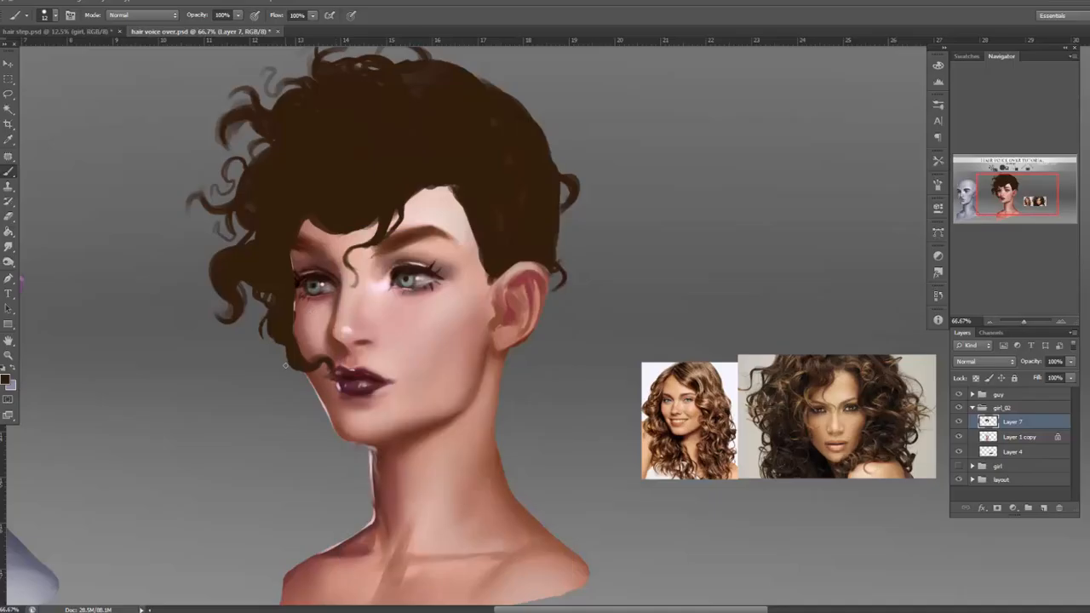
Erase the curl's tip near the mouth and refine the curled end with a 5 px brush.
left_click(7, 213)
left_click_drag(336, 369, 317, 365)
key("b")
right_click(276, 264)
left_click(274, 348)
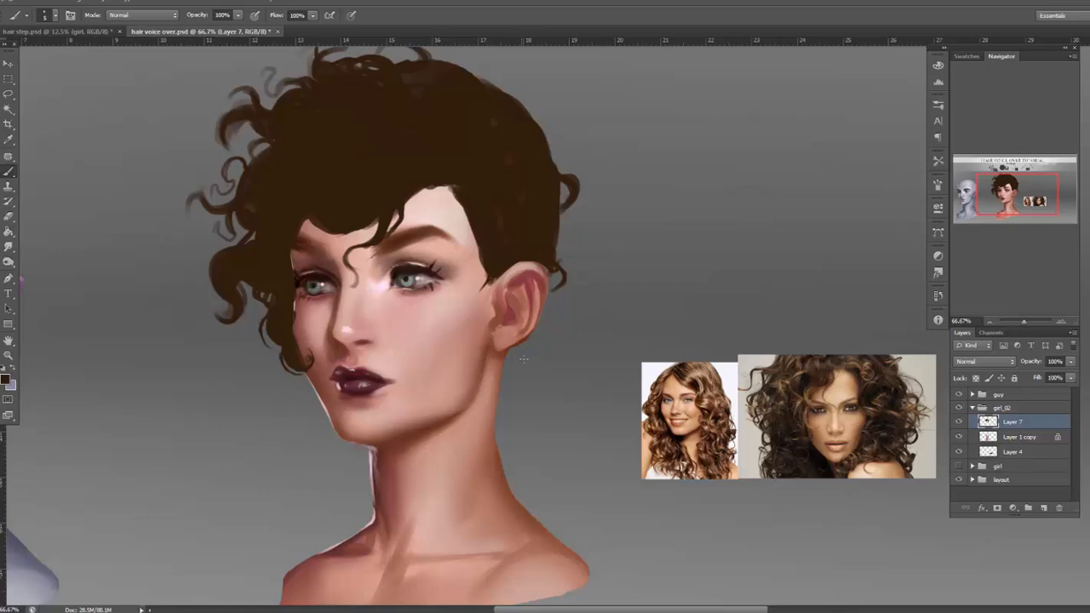
Try to extend the dark hair down over and around the ear with a 60 px brush.
left_click_drag(570, 323, 571, 275)
right_click(568, 279)
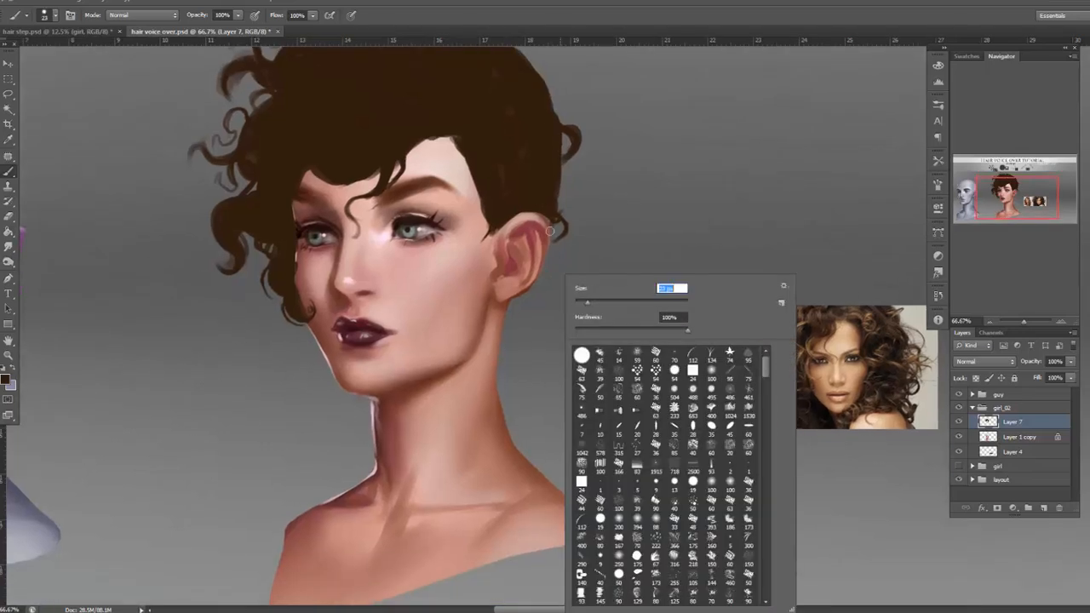
right_click(519, 176)
left_click_drag(538, 199, 555, 199)
mouse_move(504, 231)
left_mouse_down()
mouse_move(533, 275)
mouse_move(553, 216)
mouse_move(503, 219)
mouse_move(516, 249)
mouse_move(498, 278)
left_mouse_up()
left_click_drag(473, 182, 507, 284)
left_click_drag(501, 322, 542, 301)
mouse_move(548, 226)
left_mouse_down()
mouse_move(588, 294)
mouse_move(550, 214)
mouse_move(567, 312)
mouse_move(576, 311)
mouse_move(563, 288)
left_mouse_up()
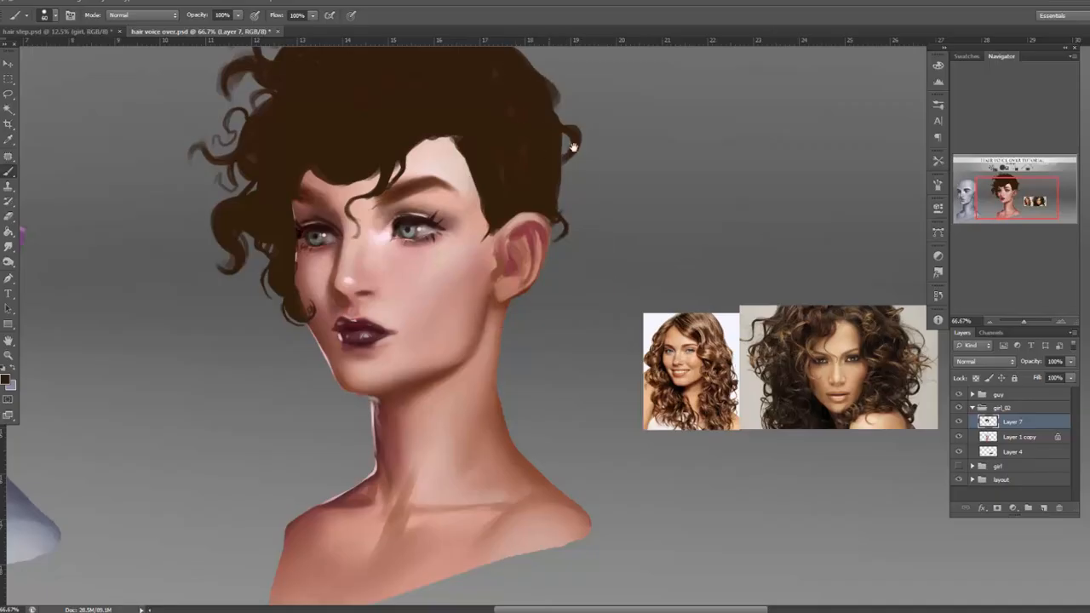
Try to build out wide curly locks from the back of the head behind the ear.
mouse_move(535, 89)
left_mouse_down()
mouse_move(569, 211)
mouse_move(600, 255)
mouse_move(613, 304)
mouse_move(587, 311)
left_mouse_up()
mouse_move(569, 224)
left_mouse_down()
mouse_move(598, 256)
mouse_move(591, 294)
mouse_move(629, 355)
mouse_move(673, 348)
mouse_move(658, 378)
mouse_move(686, 302)
left_mouse_up()
right_click(678, 266)
left_click(722, 304)
mouse_move(618, 283)
left_mouse_down()
mouse_move(659, 290)
mouse_move(674, 261)
mouse_move(685, 279)
mouse_move(673, 271)
left_mouse_up()
right_click(670, 221)
left_click(699, 257)
left_click_drag(599, 240, 610, 263)
left_click_drag(601, 213, 601, 248)
left_click_drag(609, 210, 585, 199)
Try to block in large hair masses on both sides of the neck with a 116 px brush.
right_click(668, 236)
left_click_drag(708, 256, 724, 258)
mouse_move(627, 326)
left_mouse_down()
mouse_move(604, 364)
mouse_move(582, 326)
mouse_move(570, 331)
mouse_move(628, 376)
mouse_move(567, 415)
mouse_move(565, 349)
mouse_move(572, 427)
mouse_move(641, 424)
mouse_move(645, 377)
mouse_move(683, 388)
mouse_move(701, 364)
mouse_move(726, 398)
mouse_move(701, 474)
mouse_move(627, 475)
mouse_move(631, 458)
mouse_move(586, 496)
mouse_move(573, 476)
mouse_move(566, 504)
left_mouse_up()
mouse_move(303, 406)
left_mouse_down()
mouse_move(314, 439)
mouse_move(300, 493)
mouse_move(393, 511)
left_mouse_up()
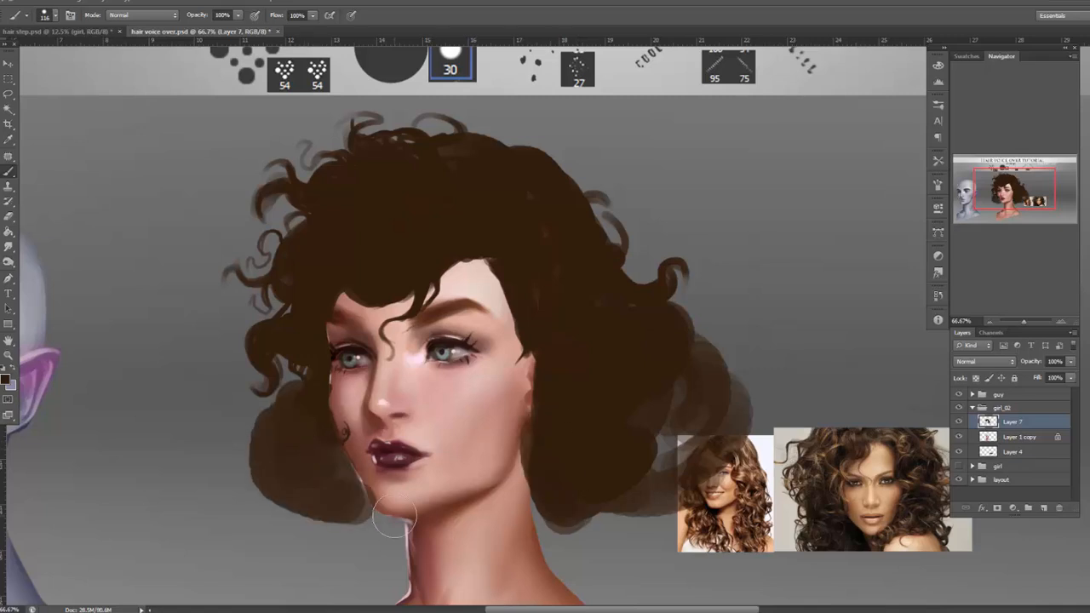
Undo the large hair masses beside the neck and the wide locks behind the ear.
key("ctrl+z")
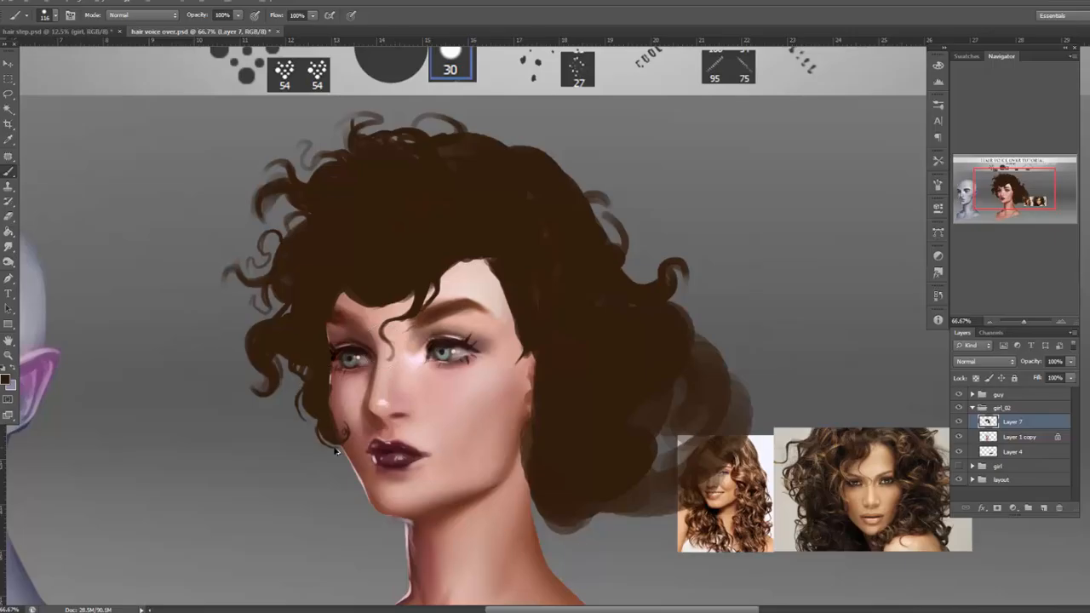
key("ctrl+alt+z")
key("ctrl+alt+z")
key("ctrl+alt+z")
key("ctrl+alt+z")
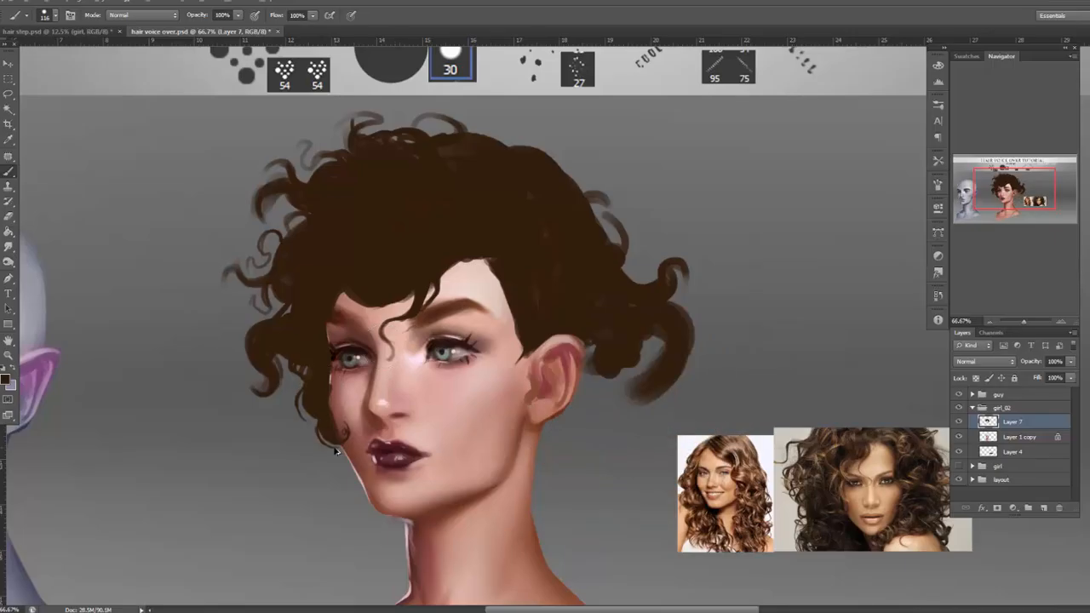
key("ctrl+alt+z")
key("ctrl+alt+z")
key("ctrl+alt+z")
key("ctrl+alt+z")
key("ctrl+alt+z")
key("ctrl+alt+z")
key("ctrl+alt+z")
key("ctrl+alt+z")
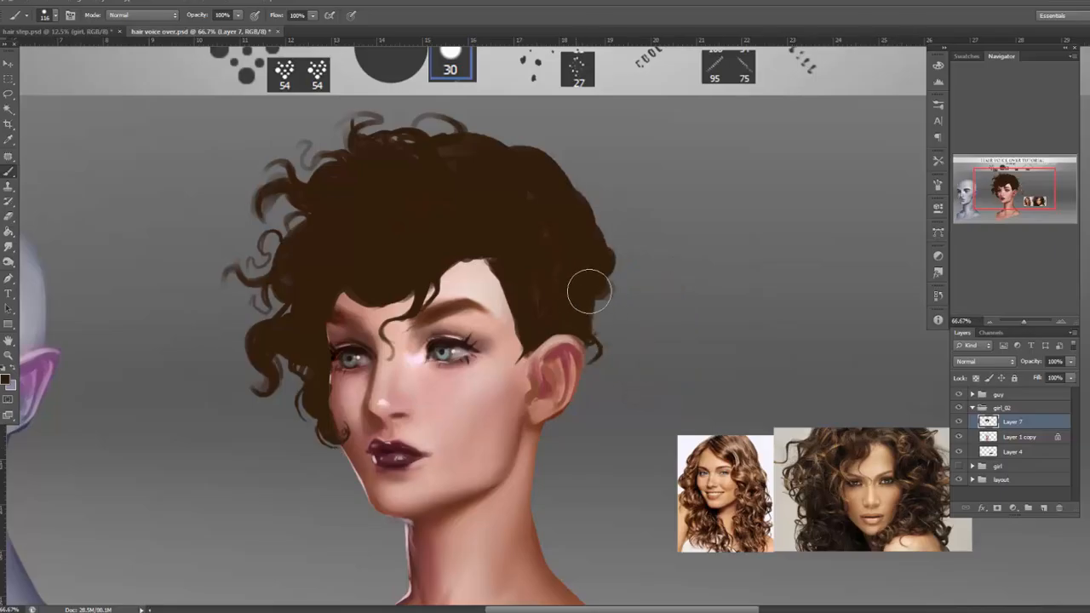
Thicken the hair behind the ear and begin a short lock below it with a 23 px brush.
left_click_drag(589, 290, 599, 317)
right_click(604, 244)
left_click(633, 276)
left_click(583, 299)
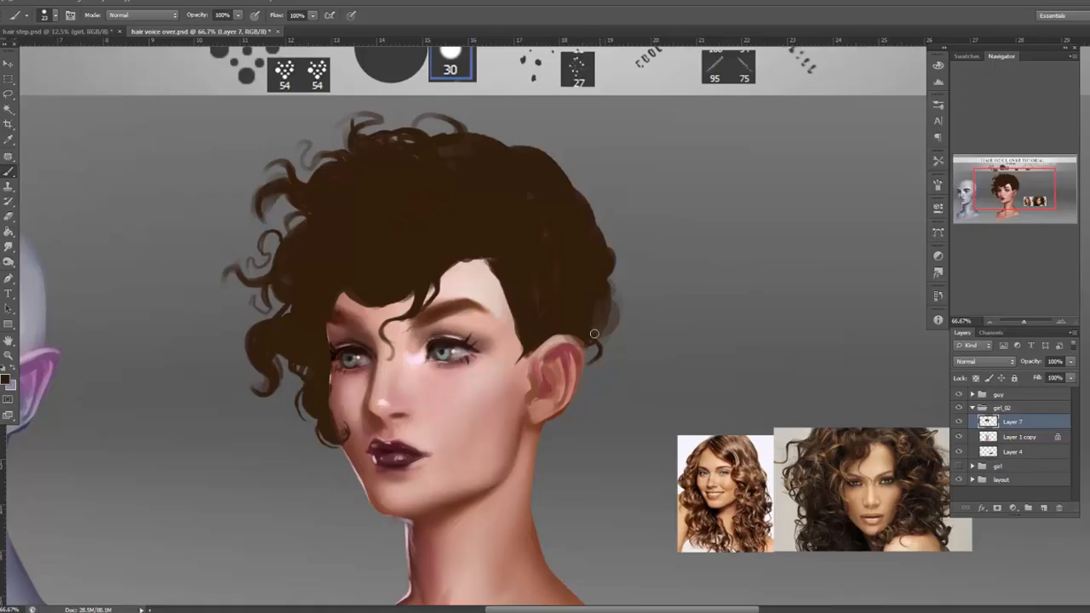
left_click_drag(589, 354, 597, 370)
Paint a curled lock and short hair ends below the ear with a 20 px brush.
left_click_drag(649, 318, 688, 216)
right_click(636, 294)
left_click(666, 309)
left_click(625, 259)
mouse_move(626, 271)
left_mouse_down()
mouse_move(611, 307)
mouse_move(630, 311)
mouse_move(619, 333)
mouse_move(629, 319)
mouse_move(610, 301)
mouse_move(580, 346)
mouse_move(573, 331)
left_mouse_up()
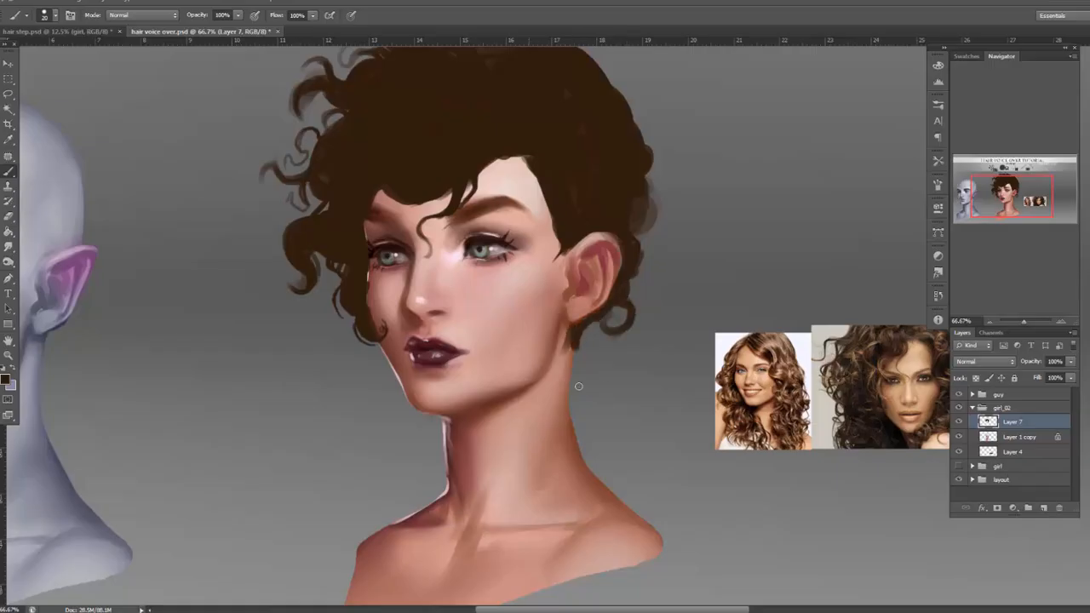
Paint the start of a long curly lock hanging from the jaw beside the far side of the neck.
left_click_drag(574, 387, 639, 253)
right_click(638, 213)
left_click(670, 254)
mouse_move(497, 296)
left_mouse_down()
mouse_move(469, 349)
mouse_move(495, 328)
mouse_move(492, 290)
mouse_move(449, 342)
left_mouse_up()
left_click_drag(445, 297, 435, 343)
right_click(510, 246)
left_click(529, 277)
mouse_move(455, 285)
left_mouse_down()
mouse_move(415, 265)
mouse_move(405, 294)
left_mouse_up()
mouse_move(416, 275)
left_mouse_down()
mouse_move(453, 294)
mouse_move(389, 271)
mouse_move(454, 297)
mouse_move(477, 285)
mouse_move(457, 246)
mouse_move(493, 294)
mouse_move(436, 318)
mouse_move(439, 341)
left_mouse_up()
right_click(508, 243)
left_click(528, 274)
left_click_drag(433, 326, 404, 397)
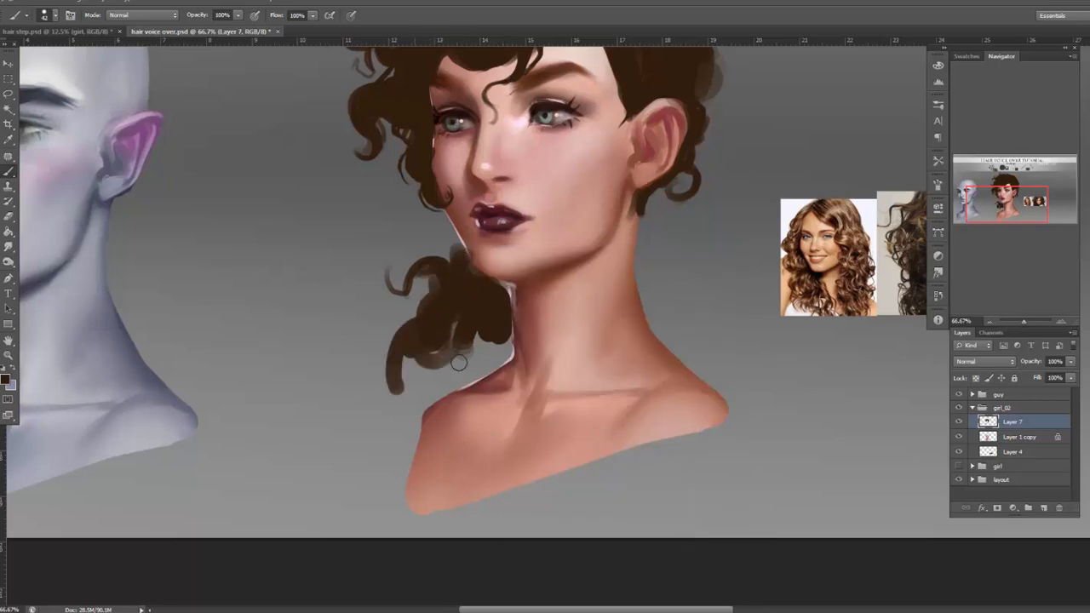
Fill out the long lock's dark mass beside the neck down to the shoulder with a larger brush.
right_click(549, 274)
left_click(599, 305)
mouse_move(502, 287)
left_mouse_down()
mouse_move(499, 344)
mouse_move(482, 323)
mouse_move(433, 360)
mouse_move(414, 333)
mouse_move(419, 406)
mouse_move(400, 417)
mouse_move(428, 418)
mouse_move(499, 312)
mouse_move(460, 335)
mouse_move(371, 346)
mouse_move(346, 334)
mouse_move(369, 361)
mouse_move(356, 412)
mouse_move(380, 421)
mouse_move(368, 437)
mouse_move(347, 438)
left_mouse_up()
Paint thin curled strands along the outer edge of the long lock with a small brush.
right_click(463, 279)
left_click(490, 303)
right_click(404, 277)
left_click(428, 303)
right_click(427, 277)
left_click(447, 304)
left_click(349, 363)
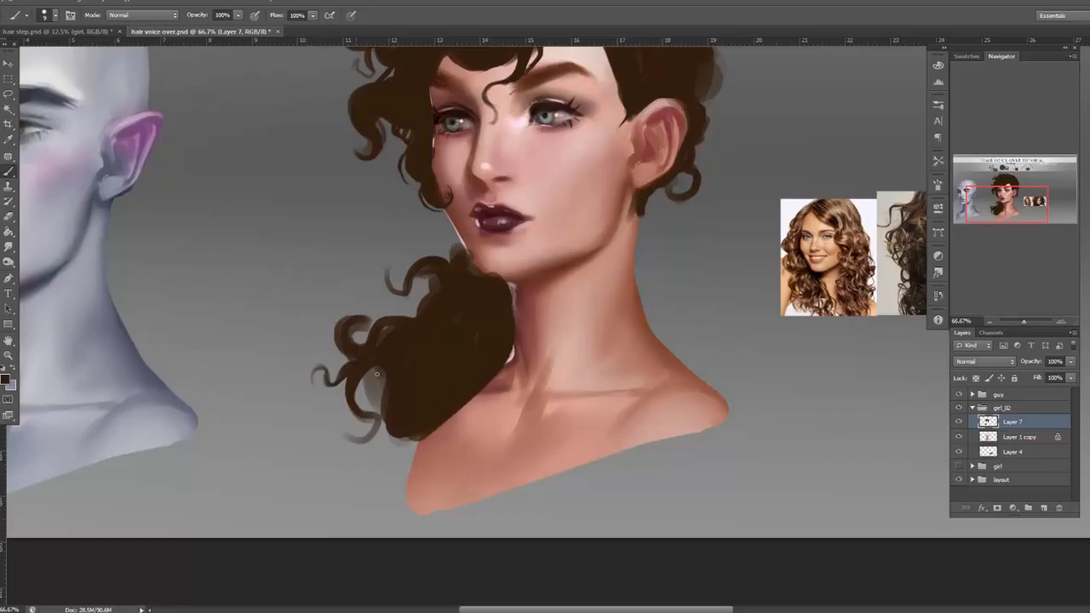
right_click(436, 278)
left_click(377, 397)
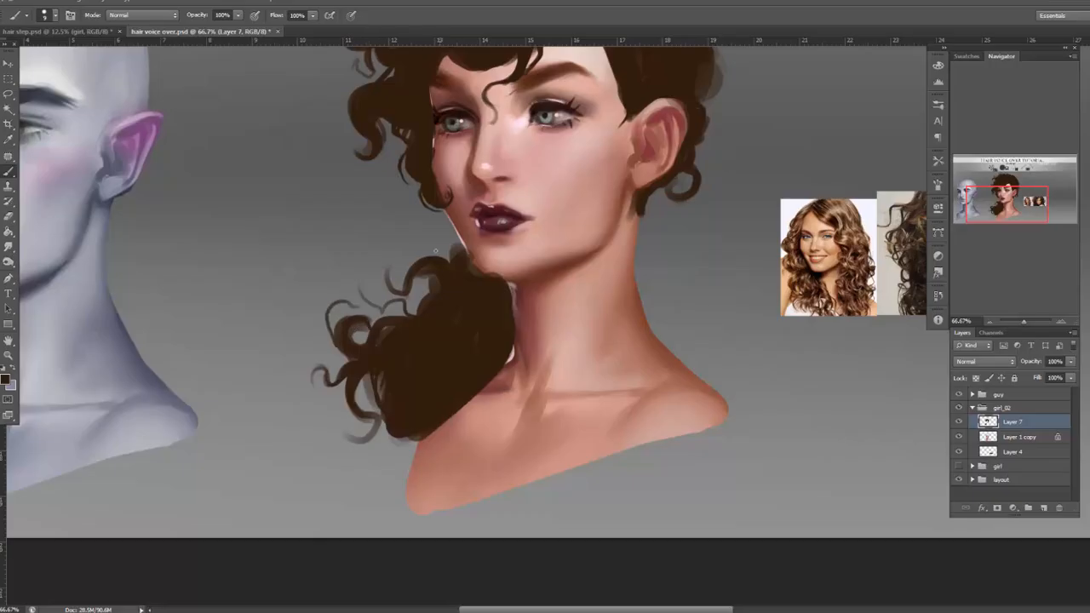
Fill the long lock's inner edge along the neck and its top under the jaw, finishing with a 17 px brush.
right_click(528, 266)
left_click_drag(564, 292, 580, 294)
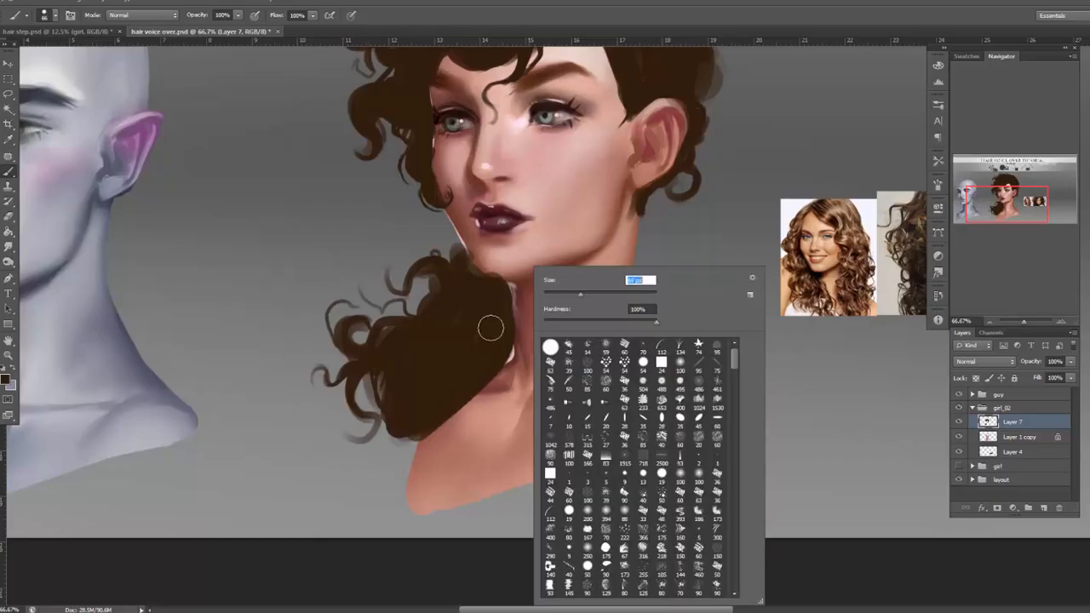
left_click_drag(484, 360, 499, 354)
right_click(539, 217)
left_click(570, 272)
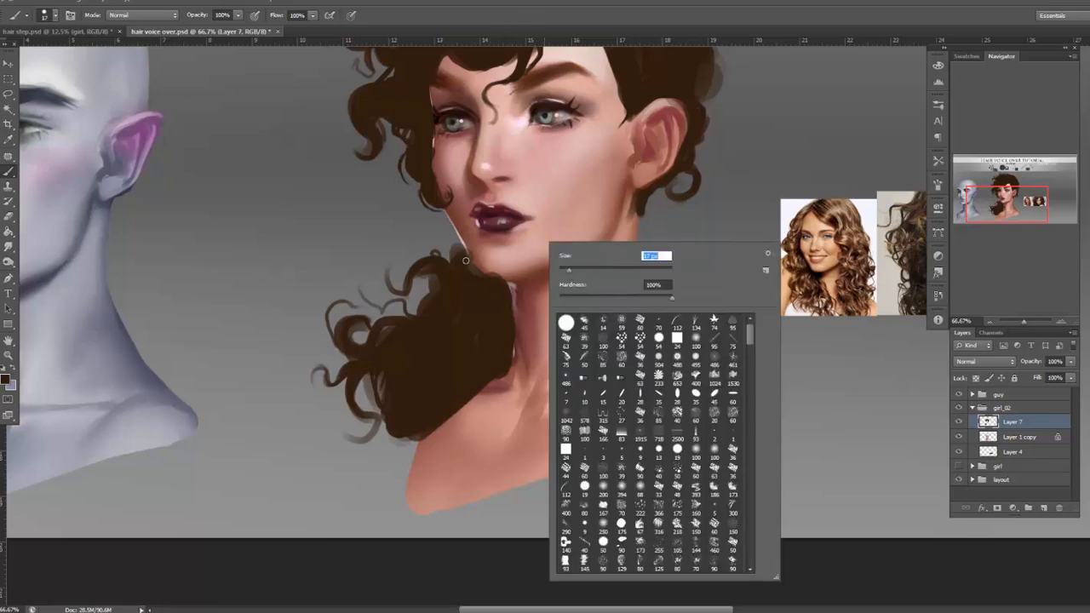
left_click_drag(466, 262, 491, 283)
Paint curled strands from the long lock over the collarbone and shoulder.
mouse_move(513, 355)
left_mouse_down()
mouse_move(469, 430)
mouse_move(488, 443)
left_mouse_up()
mouse_move(500, 391)
left_mouse_down()
mouse_move(478, 443)
mouse_move(440, 438)
left_mouse_up()
left_click_drag(474, 403, 433, 459)
Extend the long lock further down outside the shoulder with broad curved strokes.
right_click(547, 275)
left_click(580, 304)
left_click(577, 304)
left_click_drag(410, 399, 394, 431)
left_click_drag(376, 388, 408, 450)
left_click_drag(446, 407, 379, 474)
mouse_move(368, 381)
left_mouse_down()
mouse_move(376, 445)
mouse_move(356, 455)
left_mouse_up()
left_click_drag(383, 411, 345, 444)
mouse_move(385, 411)
left_mouse_down()
mouse_move(332, 447)
mouse_move(347, 403)
mouse_move(341, 443)
mouse_move(308, 423)
mouse_move(321, 450)
left_mouse_up()
Add thin curled tips at the outer lower end of the long lock with a small brush.
right_click(463, 306)
left_click(481, 303)
right_click(383, 285)
left_click(405, 305)
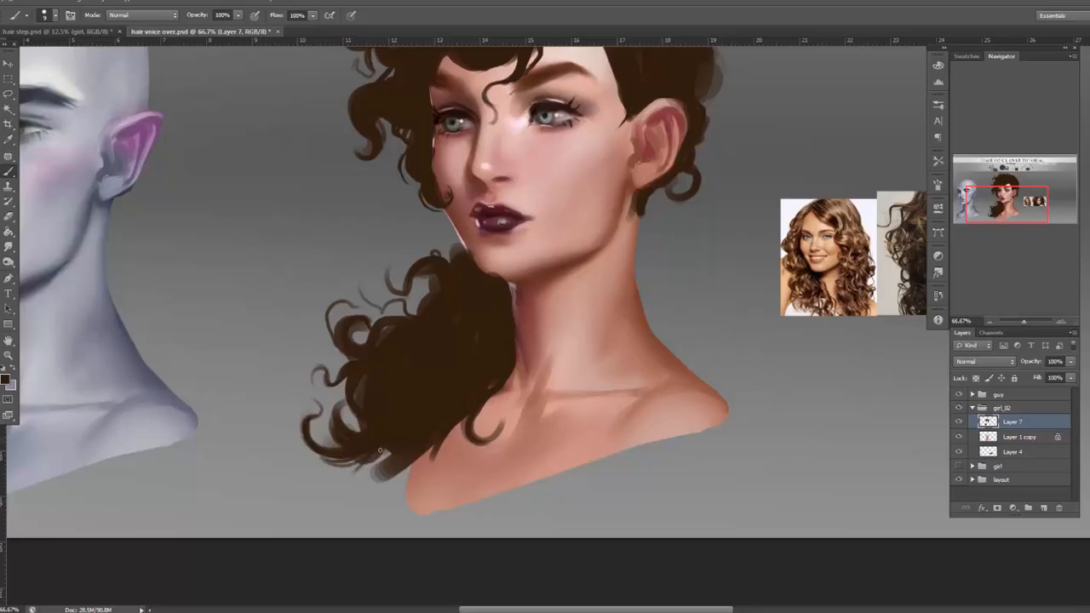
left_click_drag(395, 453, 347, 510)
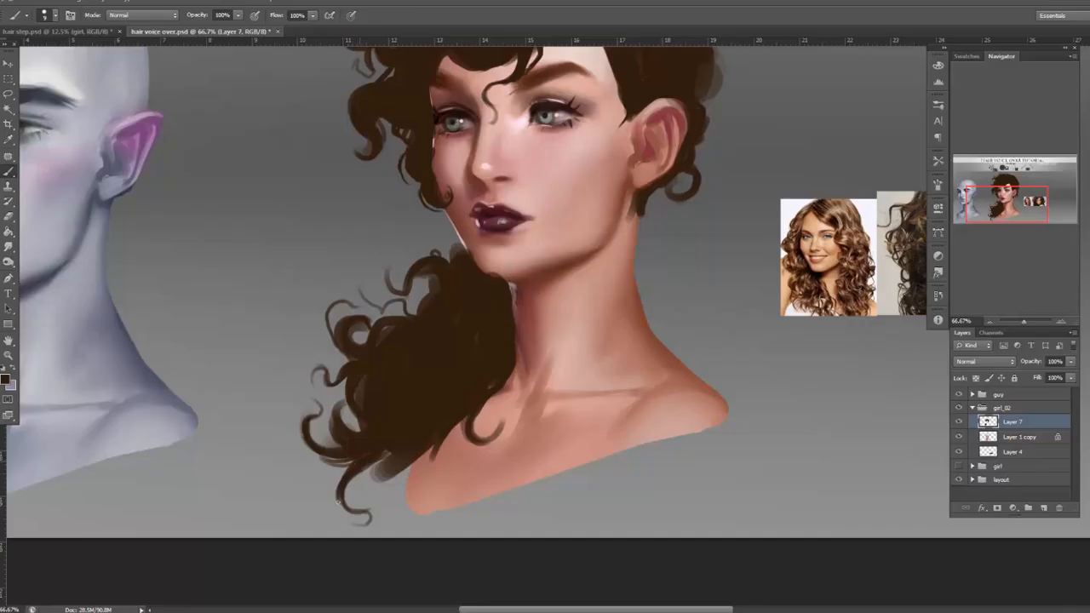
Fill the bottom of the long lock and paint small curled ends over the lower shoulder.
right_click(461, 370)
left_click_drag(483, 304, 503, 304)
mouse_move(365, 446)
left_mouse_down()
mouse_move(363, 462)
mouse_move(386, 471)
mouse_move(404, 438)
mouse_move(404, 492)
mouse_move(394, 484)
mouse_move(414, 463)
left_mouse_up()
right_click(498, 335)
left_click_drag(540, 304, 530, 305)
mouse_move(417, 453)
left_mouse_down()
mouse_move(423, 506)
mouse_move(447, 516)
left_mouse_up()
left_click_drag(413, 462, 439, 504)
left_click(522, 305)
mouse_move(426, 450)
left_mouse_down()
mouse_move(421, 480)
mouse_move(426, 466)
left_mouse_up()
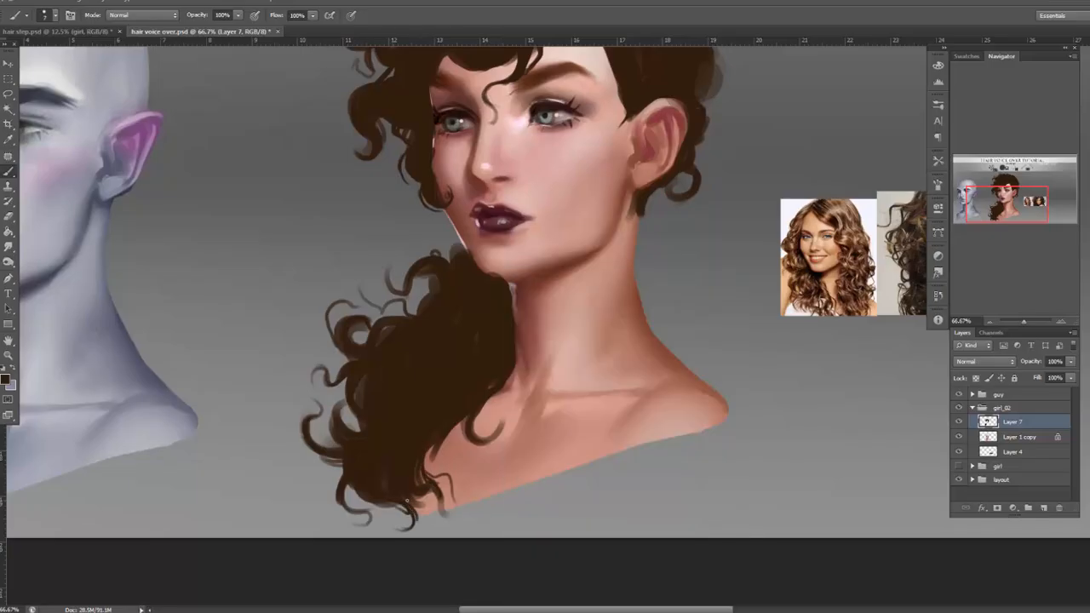
Fill the remaining gaps in the bottom of the long lock and beside the neck with a larger brush.
right_click(402, 385)
left_click(472, 308)
mouse_move(389, 482)
left_mouse_down()
mouse_move(397, 501)
mouse_move(382, 502)
left_mouse_up()
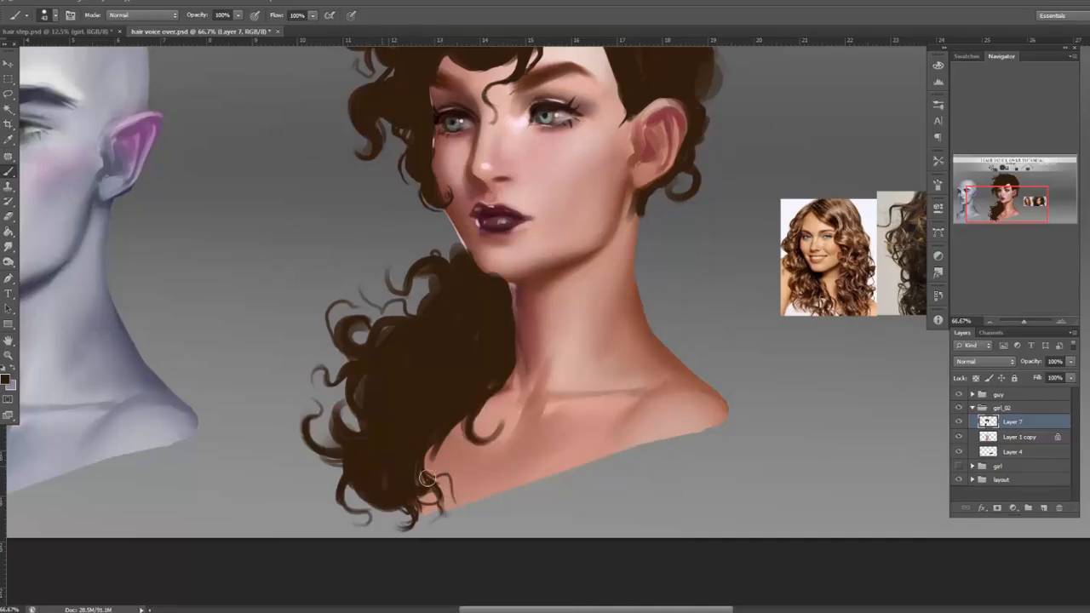
left_click_drag(505, 298, 507, 313)
Tidy the hair edge beneath the jaw with a small brush and the Lasso tool.
right_click(686, 193)
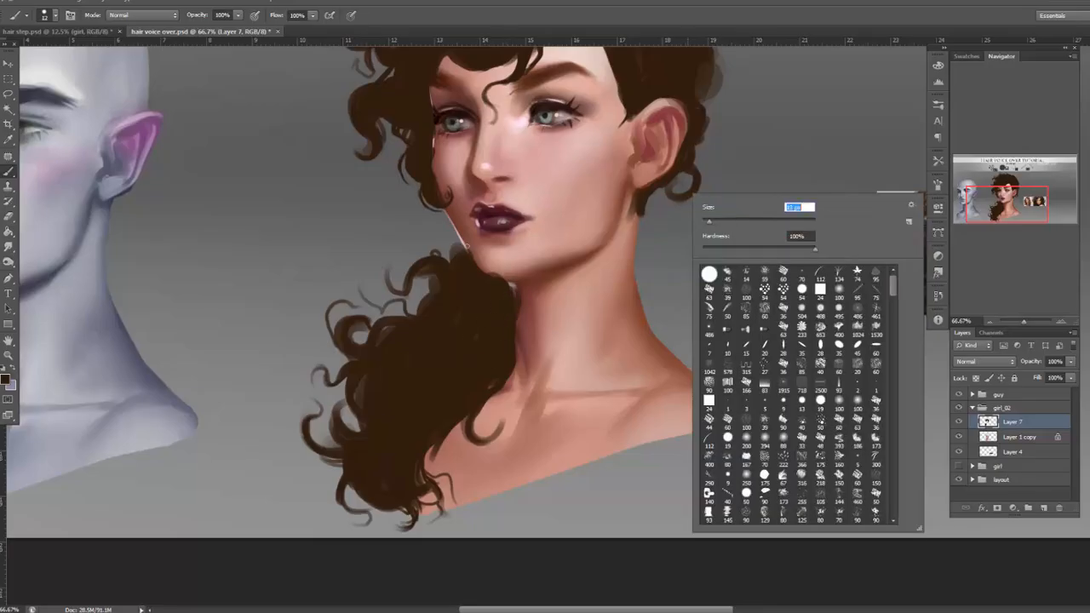
key("Return")
key("l")
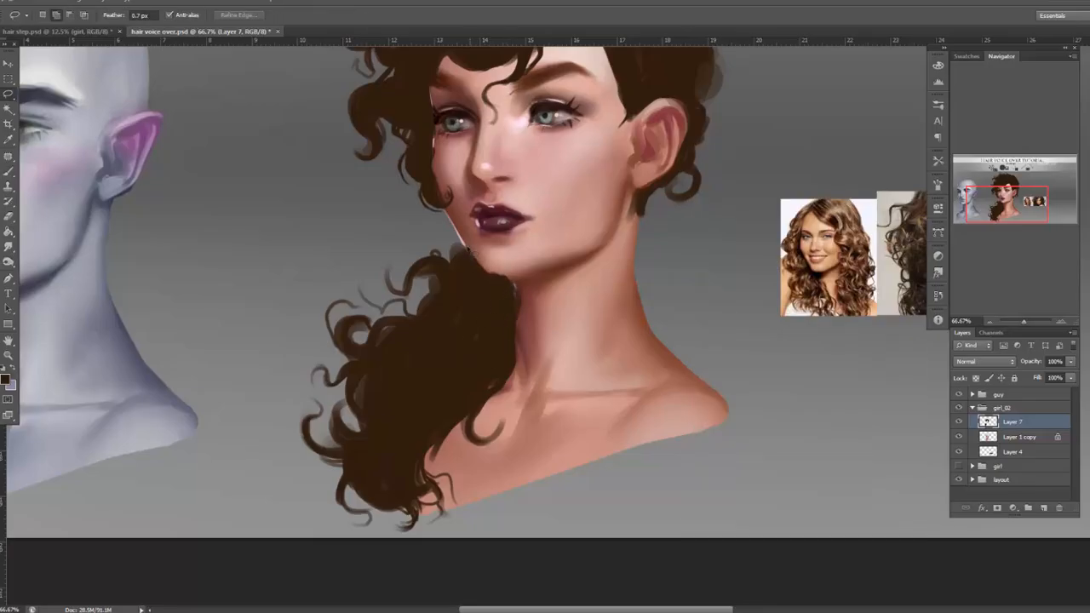
mouse_move(491, 279)
left_mouse_down()
mouse_move(546, 235)
mouse_move(538, 206)
mouse_move(542, 330)
mouse_move(533, 269)
mouse_move(556, 285)
left_mouse_up()
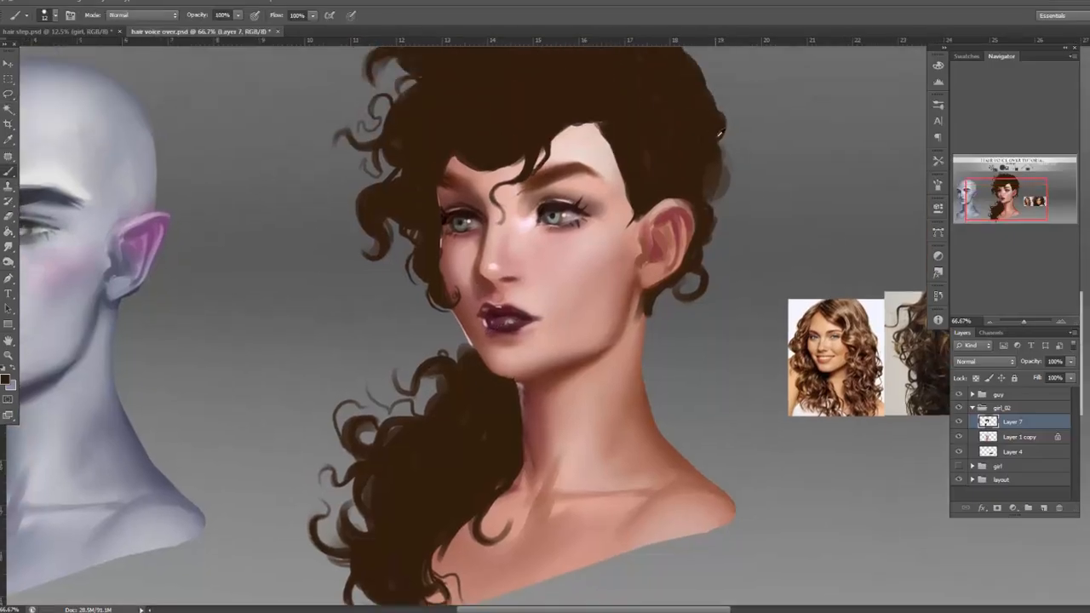
Paint thin curls behind the ear and touch up the curls beside the far cheek.
mouse_move(715, 218)
left_mouse_down()
mouse_move(737, 186)
mouse_move(716, 204)
mouse_move(717, 240)
left_mouse_up()
left_click_drag(408, 232, 410, 260)
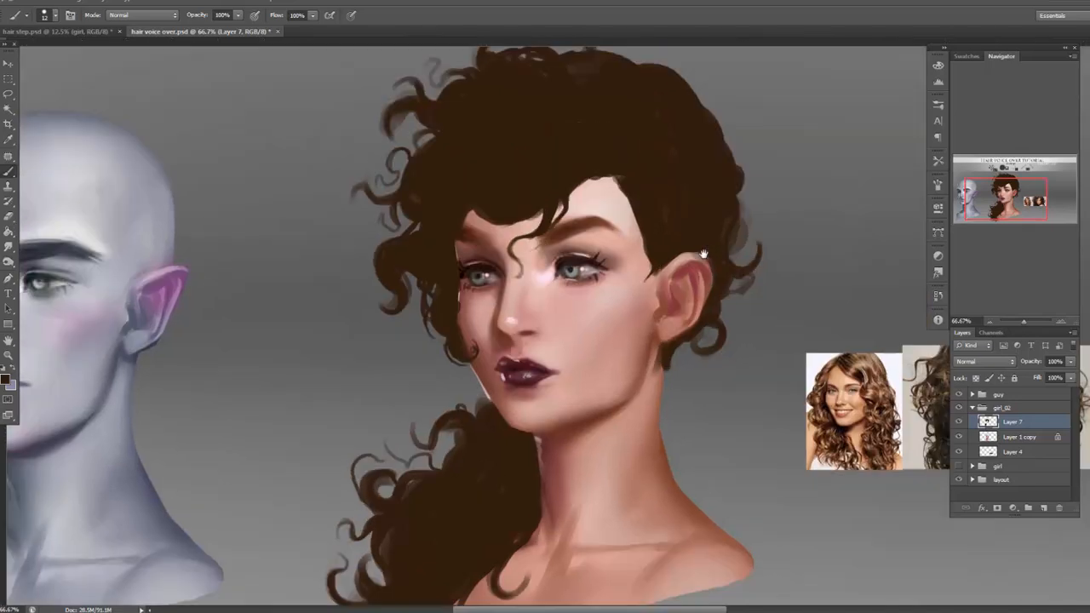
left_click_drag(561, 275, 388, 292)
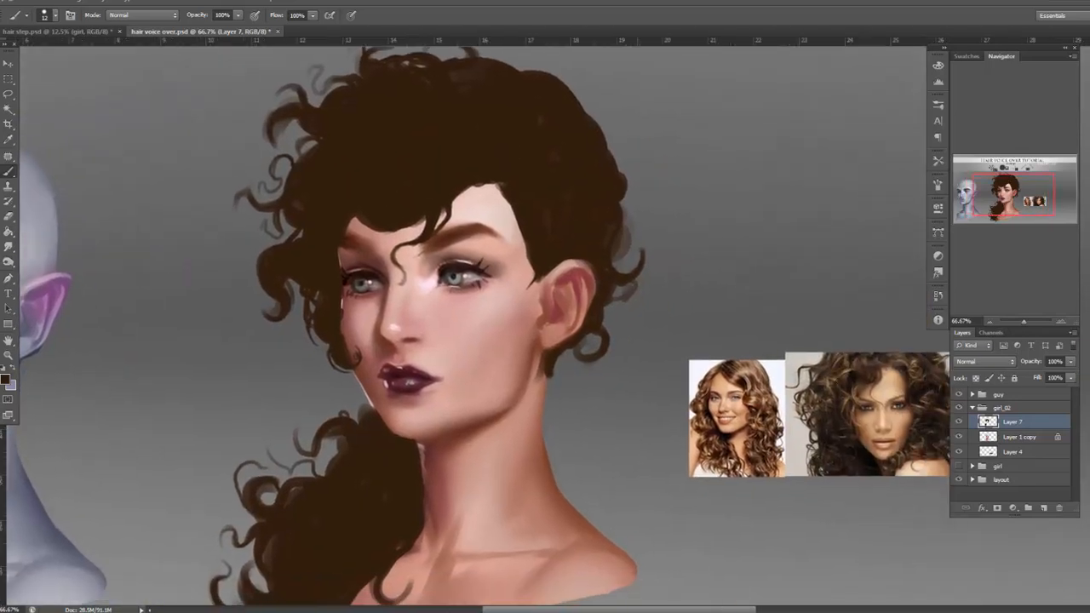
Paint a small curl over the far eyebrow and a loose curl in front of the ear with a 10 px brush.
right_click(444, 199)
left_click(398, 227)
left_click_drag(461, 233, 441, 217)
right_click(407, 178)
left_click(387, 229)
mouse_move(534, 281)
left_mouse_down()
mouse_move(526, 245)
mouse_move(534, 282)
mouse_move(532, 308)
left_mouse_up()
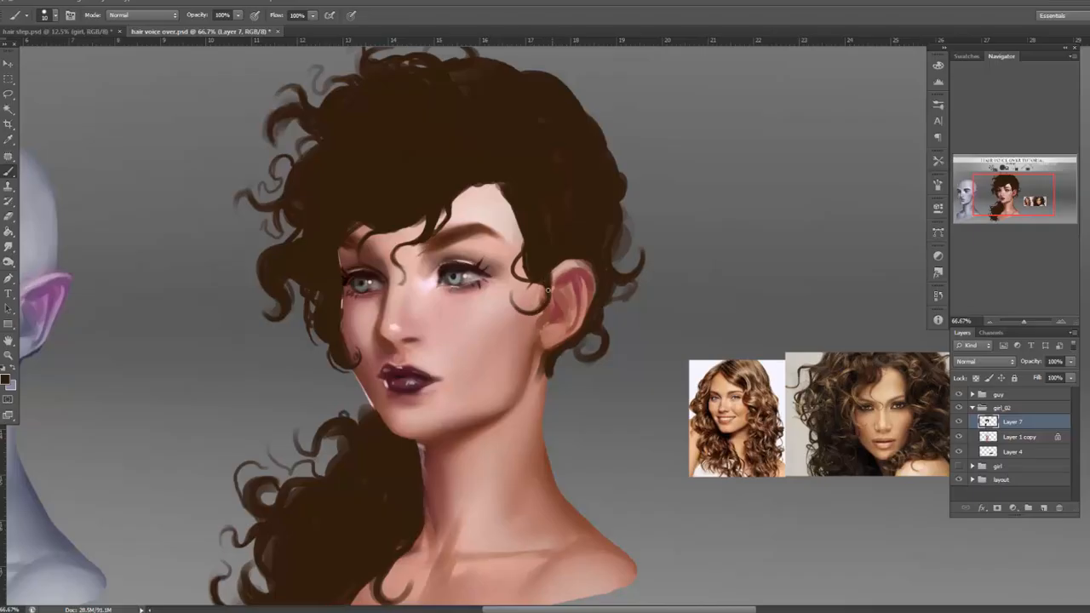
Fill in the hair at the temple and over the far eyebrow with a 49 px brush.
right_click(549, 237)
left_click(597, 239)
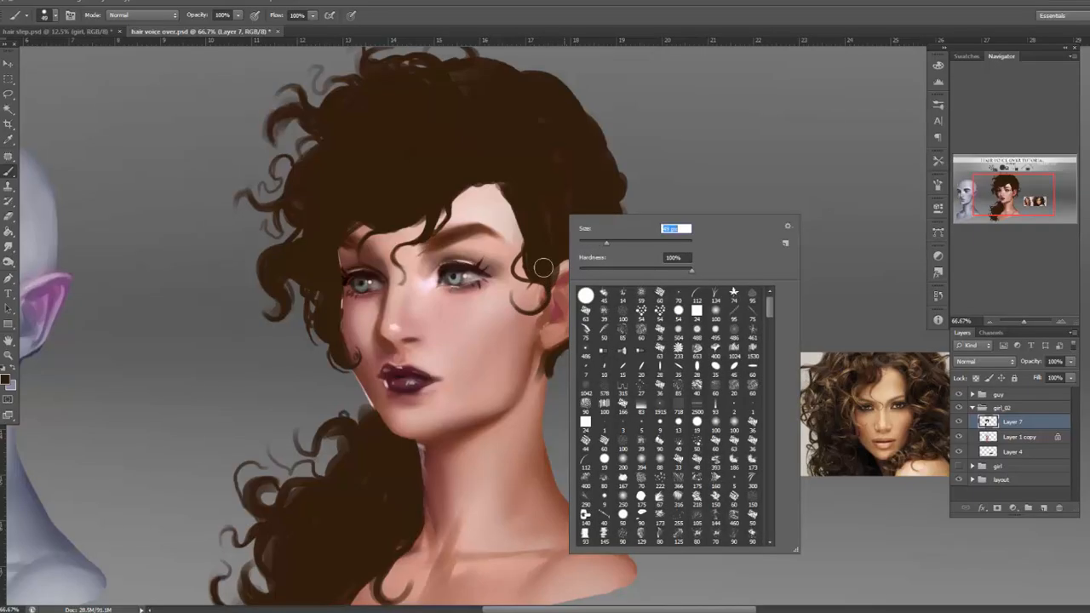
left_click(543, 267)
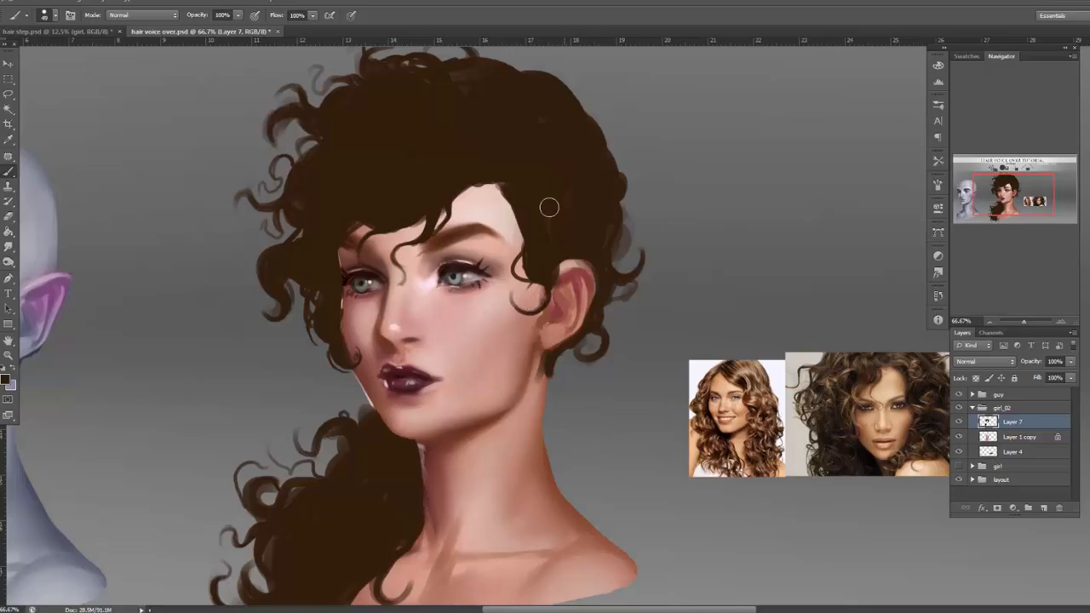
mouse_move(363, 223)
left_mouse_down()
mouse_move(335, 260)
mouse_move(390, 221)
mouse_move(348, 278)
mouse_move(375, 230)
mouse_move(327, 277)
left_mouse_up()
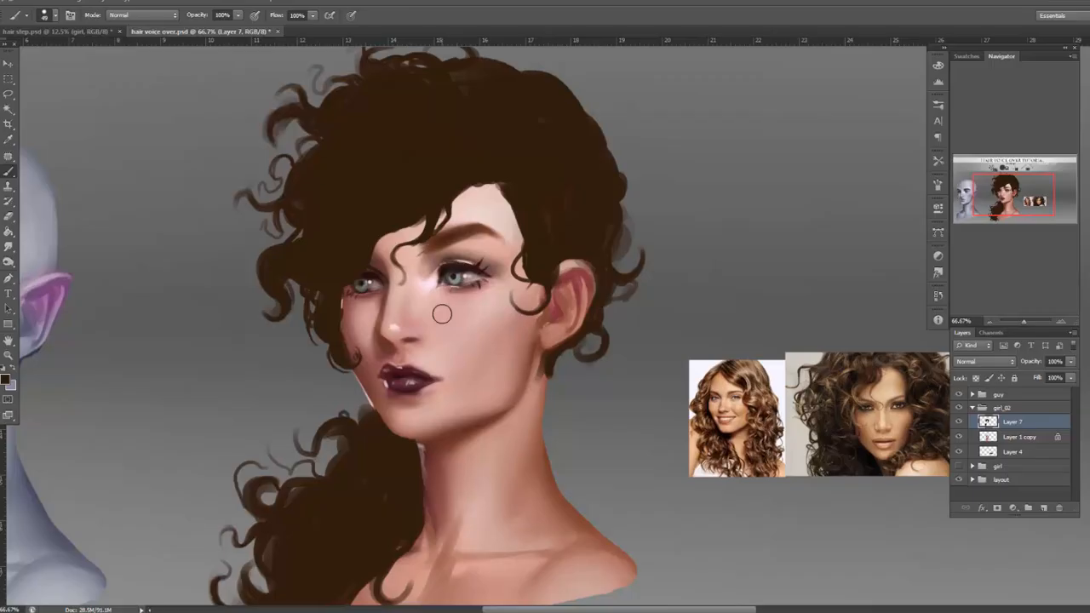
Add short hair strokes at the top of the long lock beside the jaw with a 17 px brush.
right_click(523, 371)
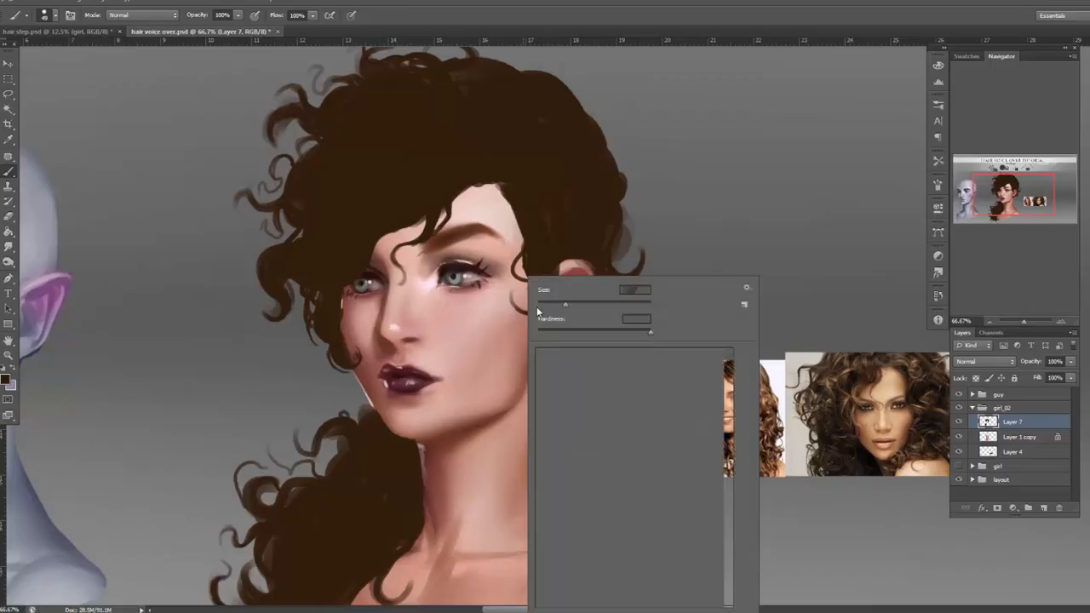
left_click(549, 303)
left_click(370, 404)
left_click_drag(350, 421, 359, 423)
Thicken the curls on the crown of the head with a 41 px brush.
left_click_drag(779, 269, 772, 335)
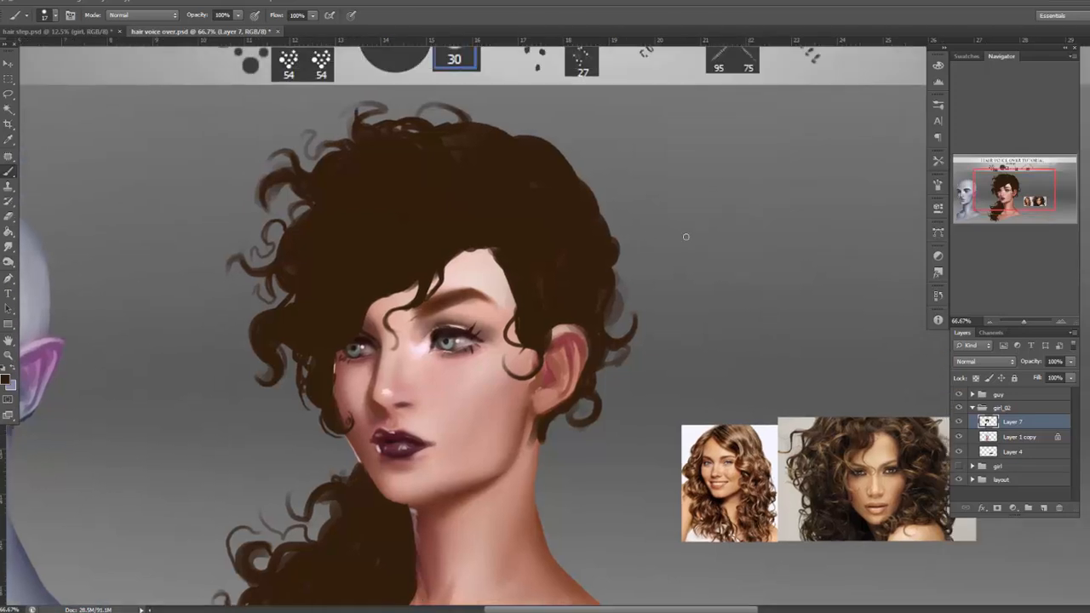
right_click(521, 212)
left_click(560, 238)
mouse_move(403, 118)
left_mouse_down()
mouse_move(364, 102)
mouse_move(408, 99)
mouse_move(390, 130)
mouse_move(367, 108)
mouse_move(428, 106)
left_mouse_up()
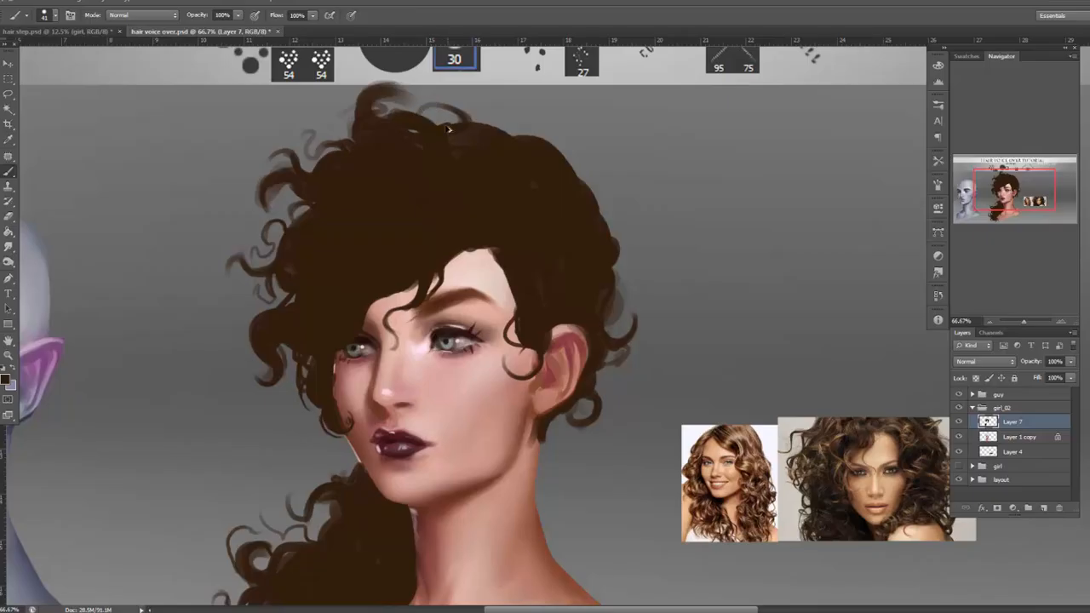
Paint thin curls on the crown and along the back of the head with a 14 px brush.
right_click(437, 157)
left_click(460, 186)
mouse_move(366, 124)
left_mouse_down()
mouse_move(380, 87)
mouse_move(411, 95)
left_mouse_up()
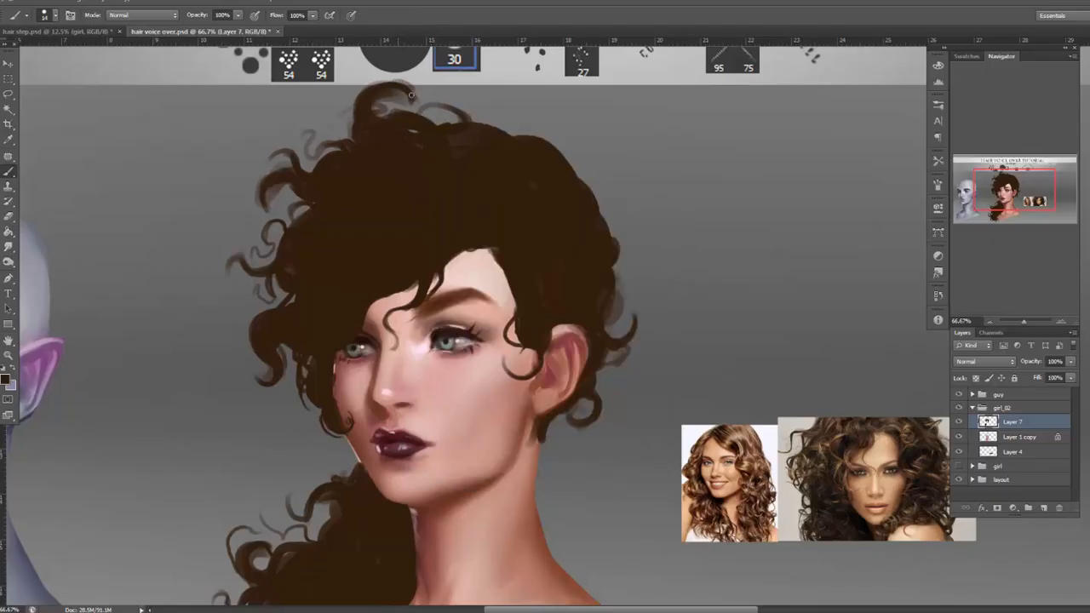
mouse_move(504, 138)
left_mouse_down()
mouse_move(574, 166)
mouse_move(591, 194)
mouse_move(620, 205)
left_mouse_up()
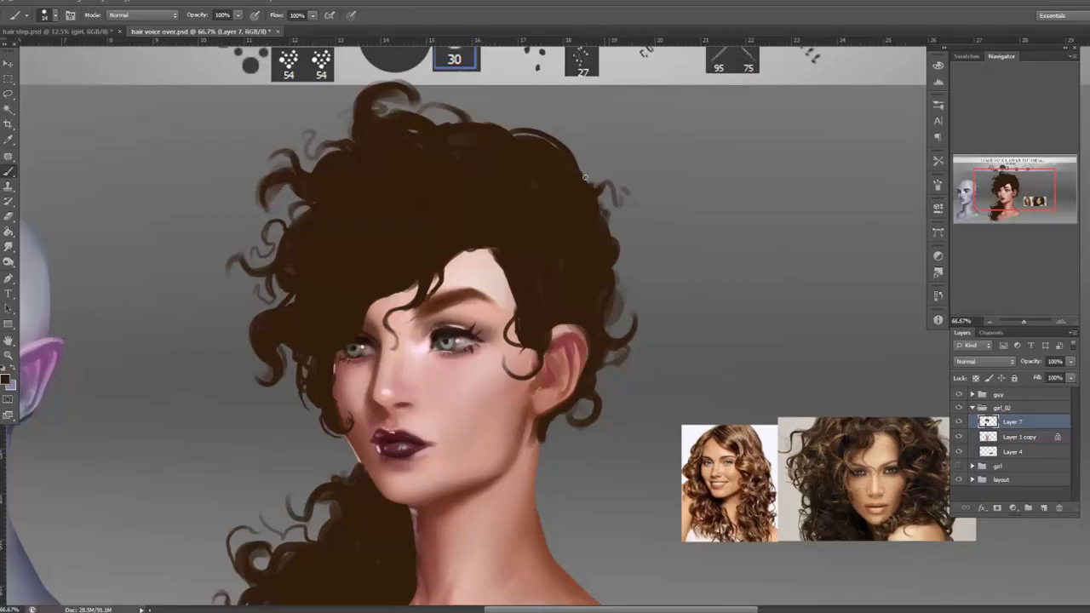
left_click_drag(480, 128, 456, 129)
Toggle Layer 7's visibility to check the hair shape, and flip the whole canvas horizontally.
left_click(959, 422)
left_click(959, 421)
key("ctrl+minus")
key("ctrl+minus")
key("ctrl+minus")
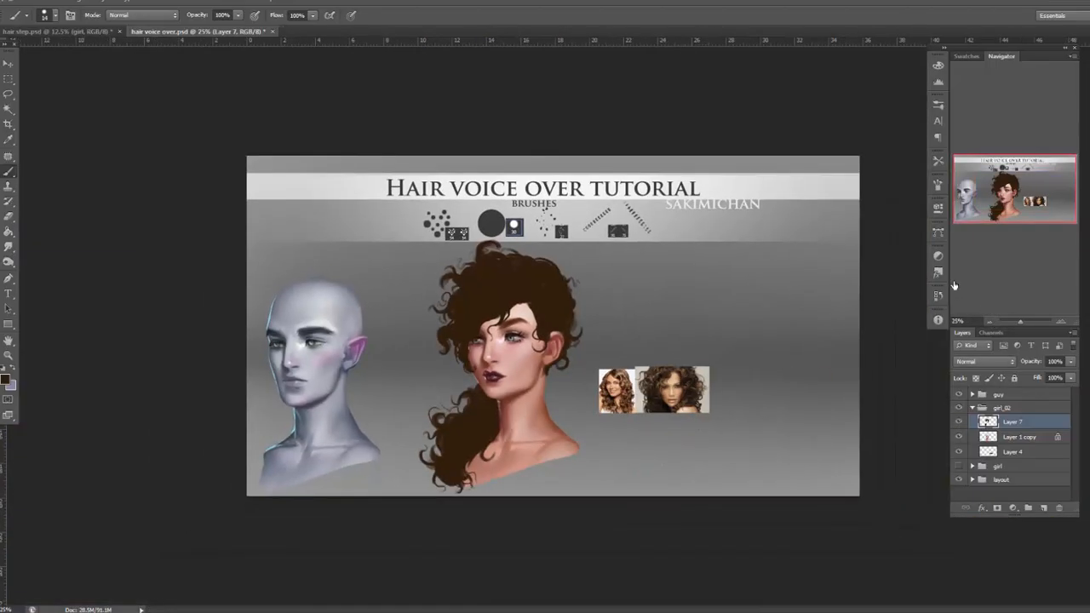
left_click(56, 5)
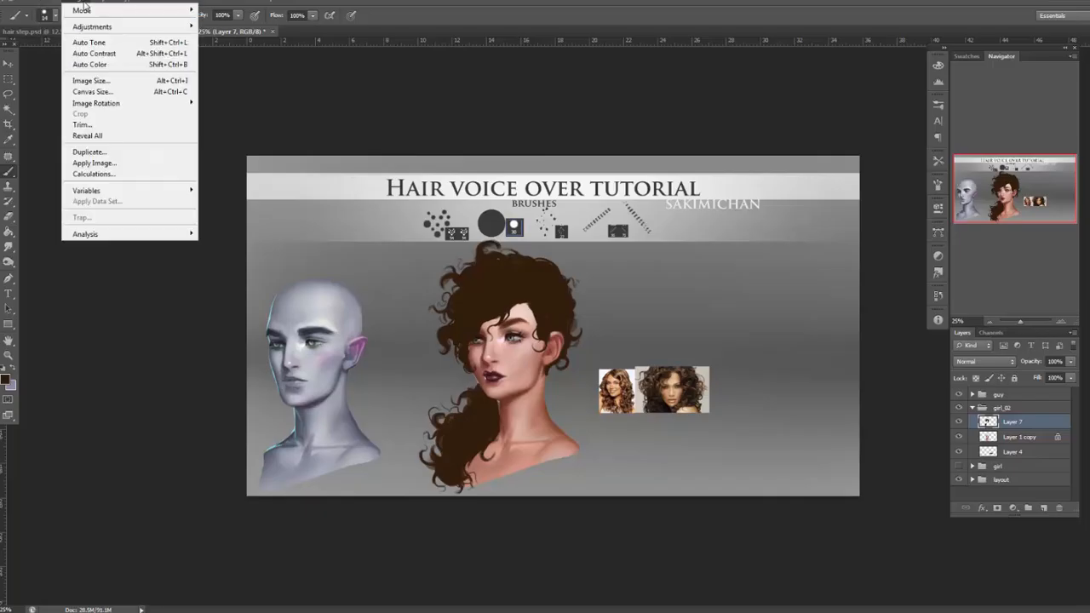
mouse_move(183, 103)
left_click(271, 151)
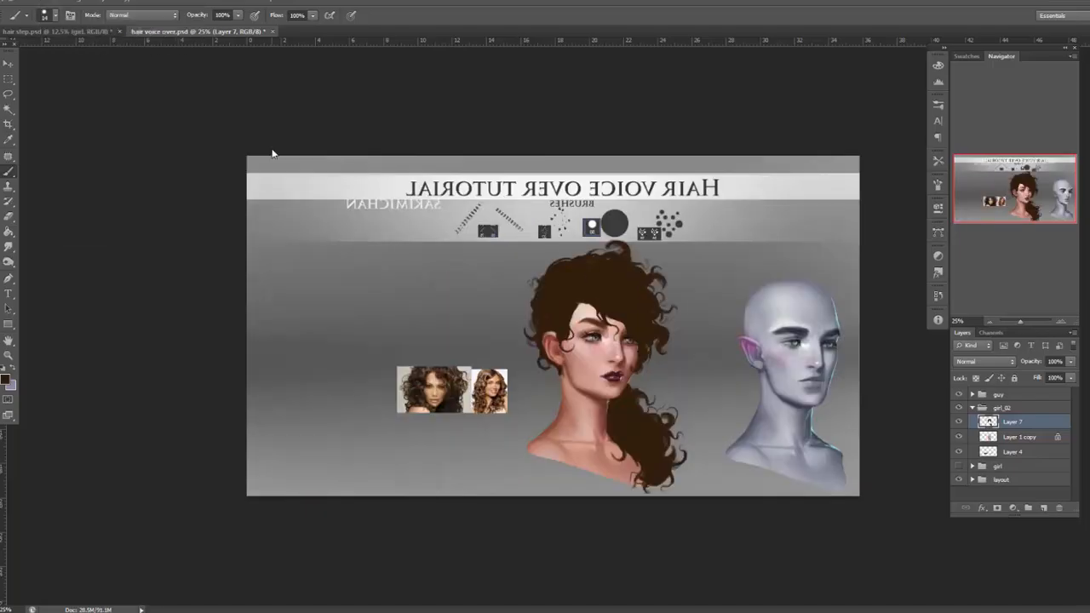
Erase hair along the temple hairline with a 72 px eraser to reveal more of the forehead.
left_click(1060, 322)
left_click(1061, 322)
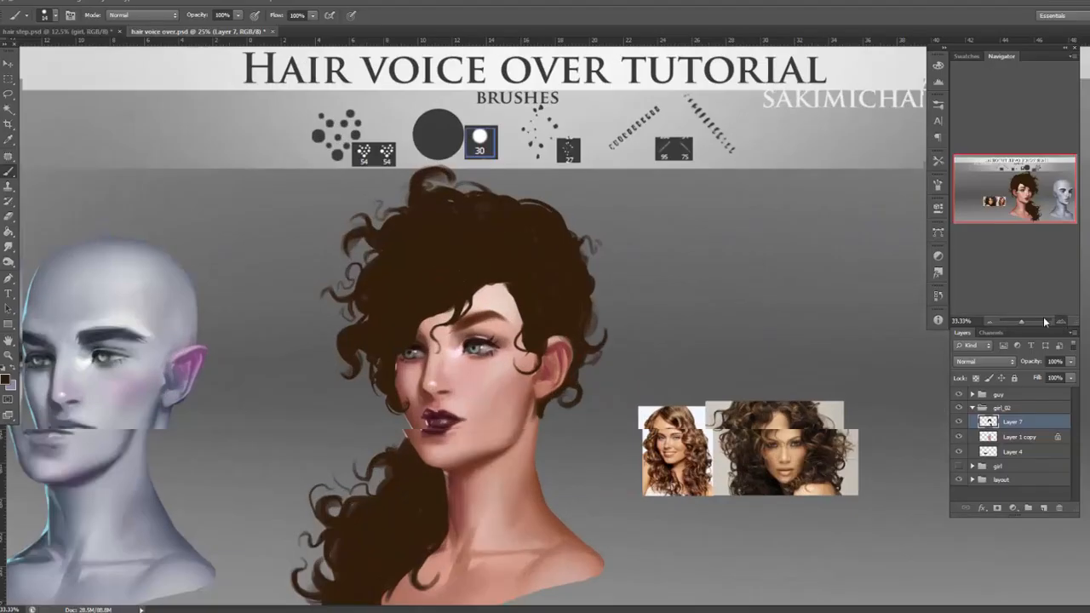
left_click_drag(743, 452, 692, 380)
right_click(690, 337)
left_click(741, 300)
left_click(664, 386)
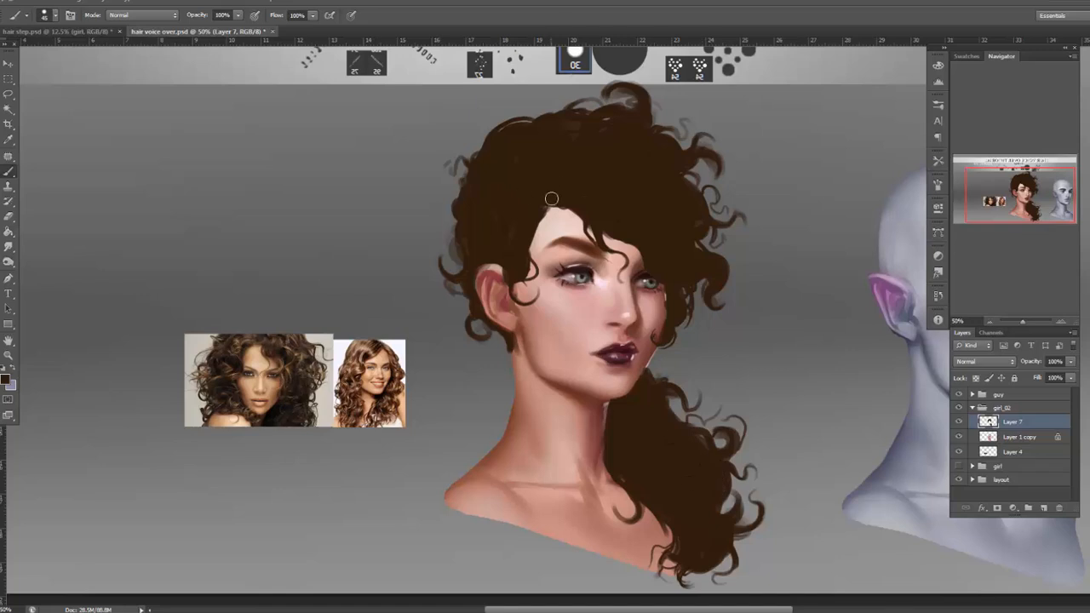
left_click(10, 216)
mouse_move(551, 218)
left_mouse_down()
mouse_move(533, 252)
mouse_move(535, 223)
left_mouse_up()
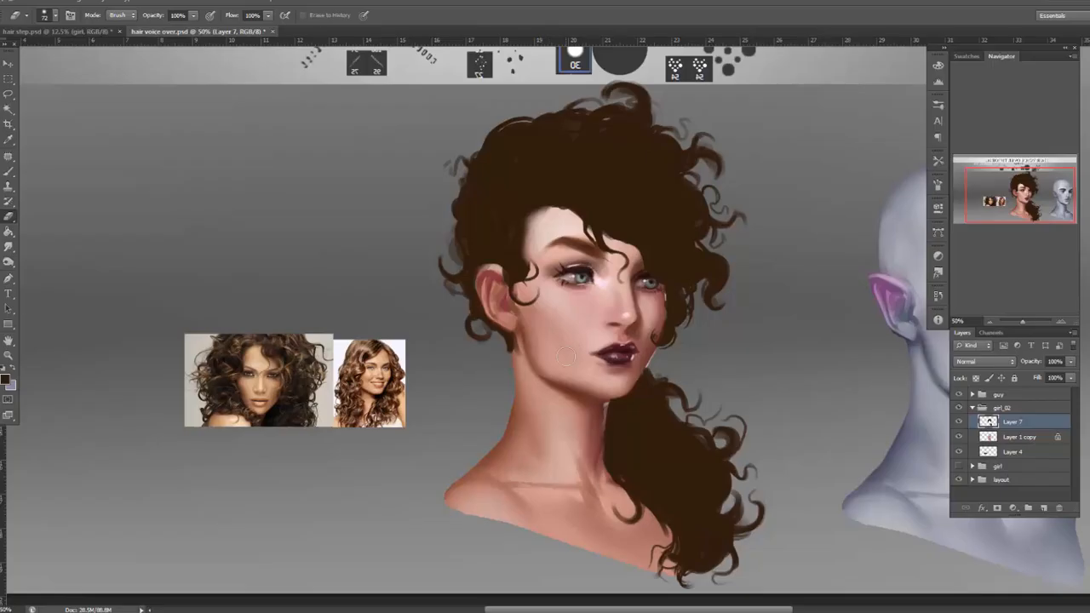
key("b")
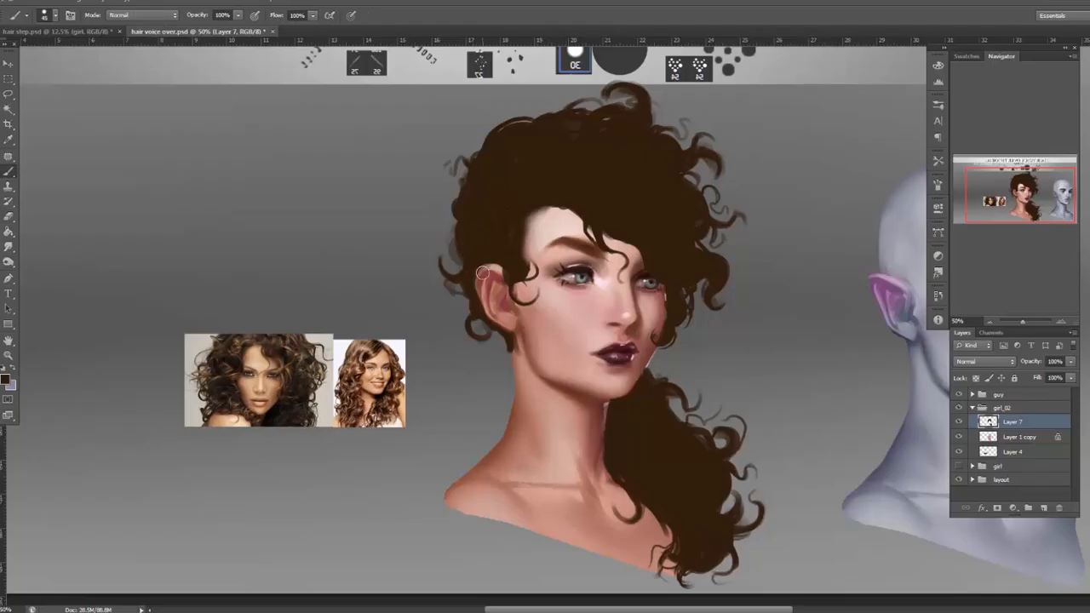
Show the girl group and move the first woman slightly upward and farther from the curly-haired woman.
left_click(990, 322)
left_click(989, 322)
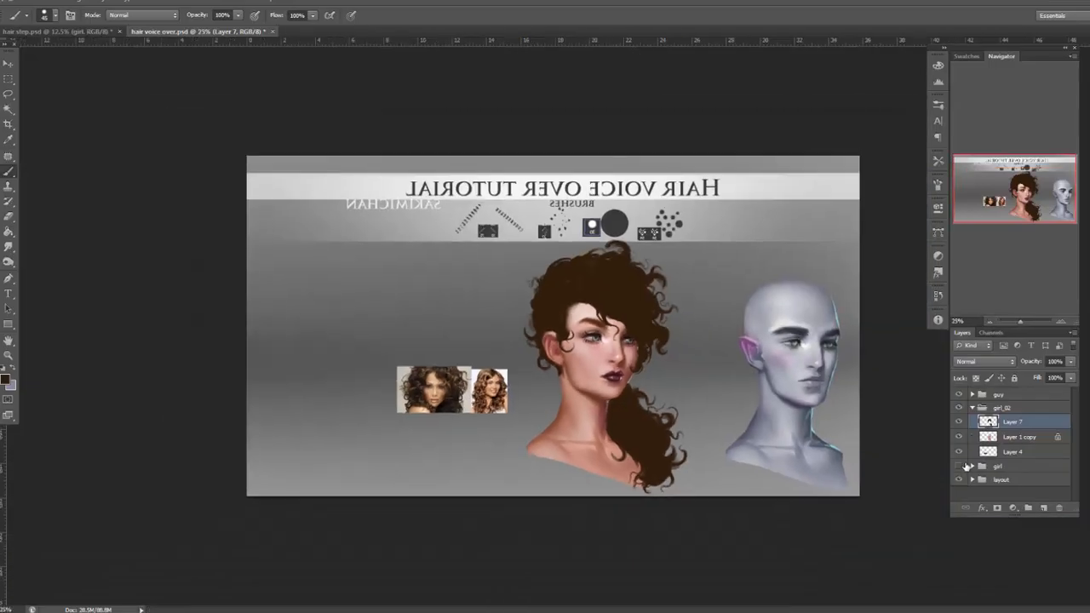
left_click(959, 465)
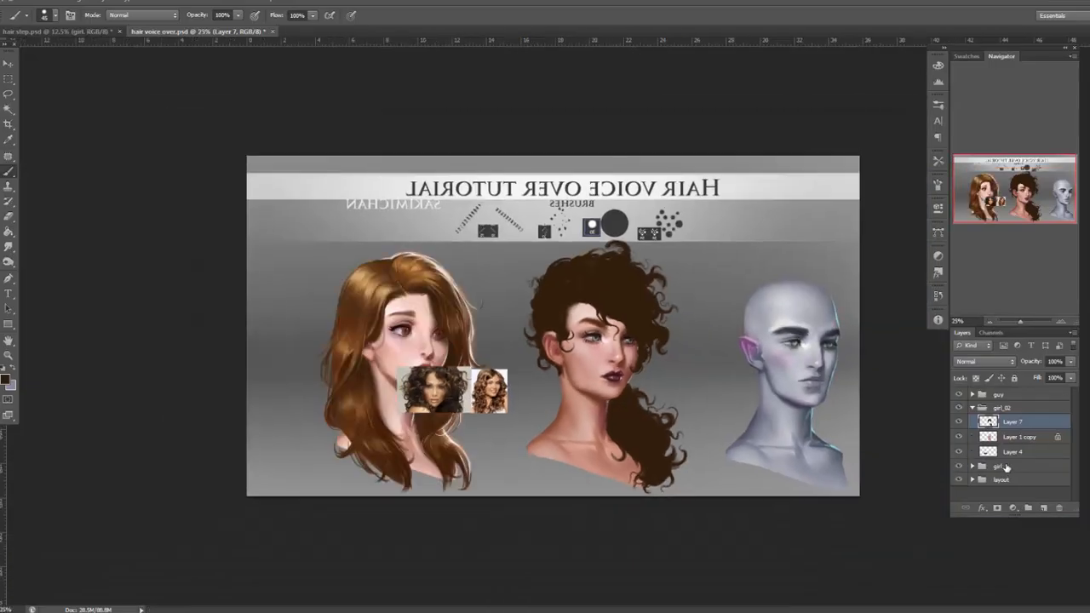
left_click(1005, 467)
left_click(9, 64)
left_click_drag(430, 284, 406, 264)
Recolor all the curly hair on Layer 7 dark red (RGB 91, 18, 10) with a 339 px brush and transparent pixels locked.
left_click(1011, 423)
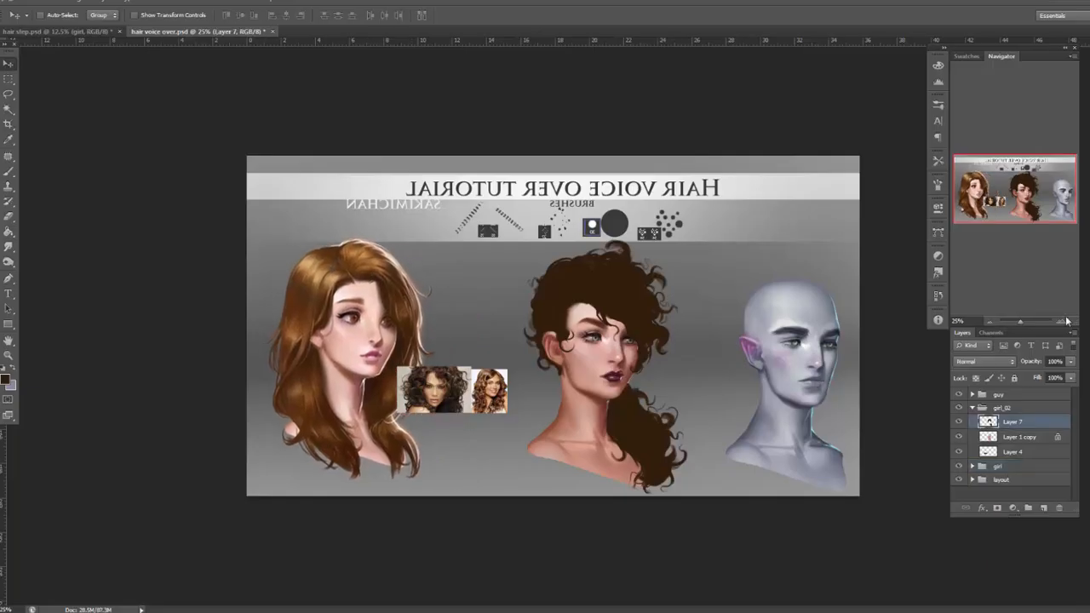
left_click(1062, 322)
key("b")
right_click(667, 281)
left_click(767, 299)
left_click(5, 379)
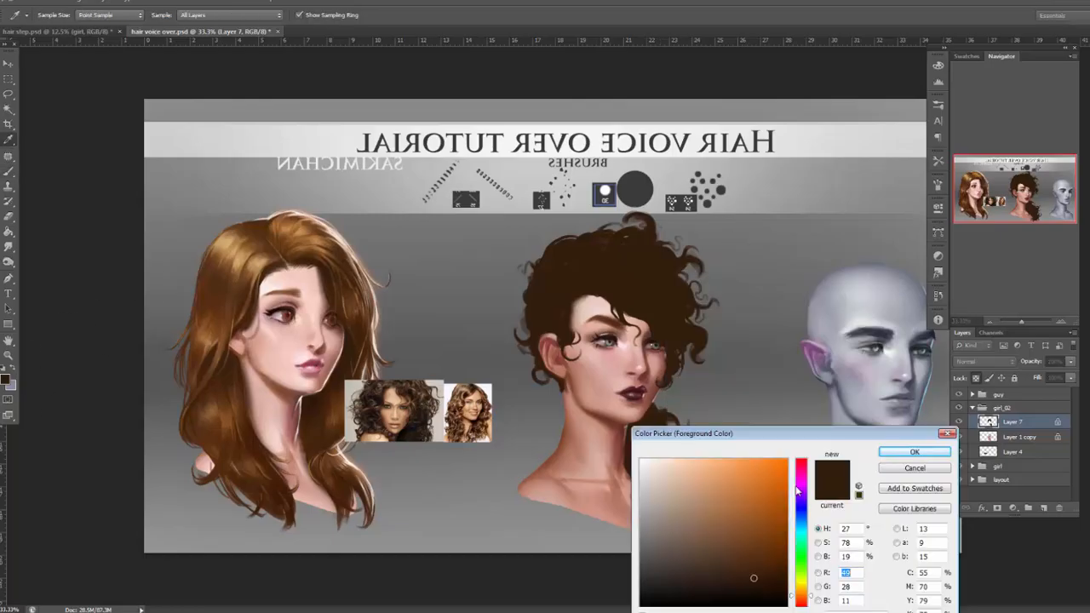
left_click(800, 593)
left_click(761, 564)
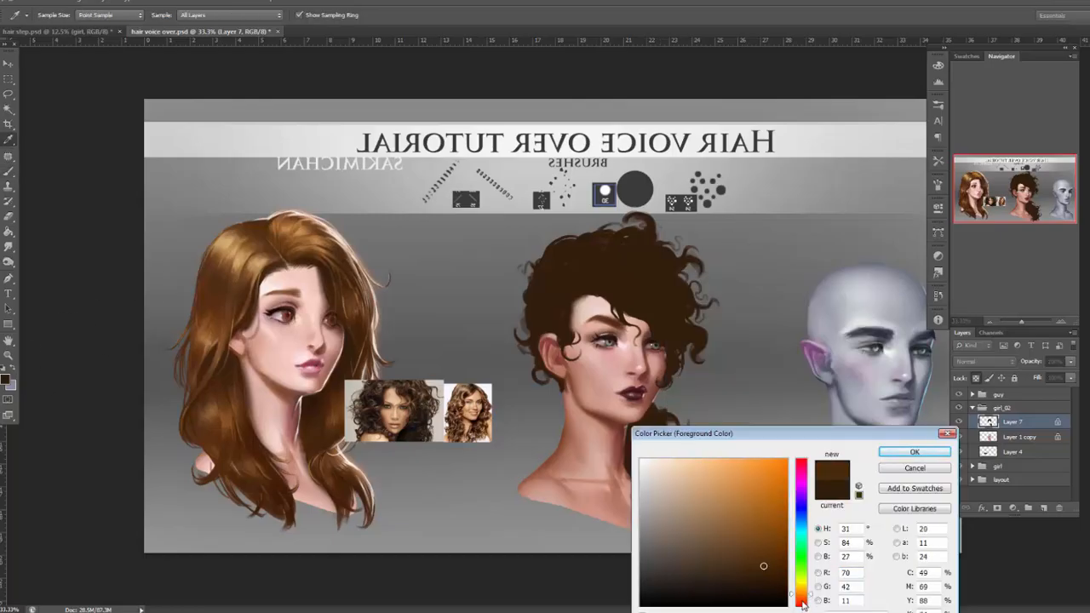
left_click(801, 603)
left_click_drag(758, 551, 773, 564)
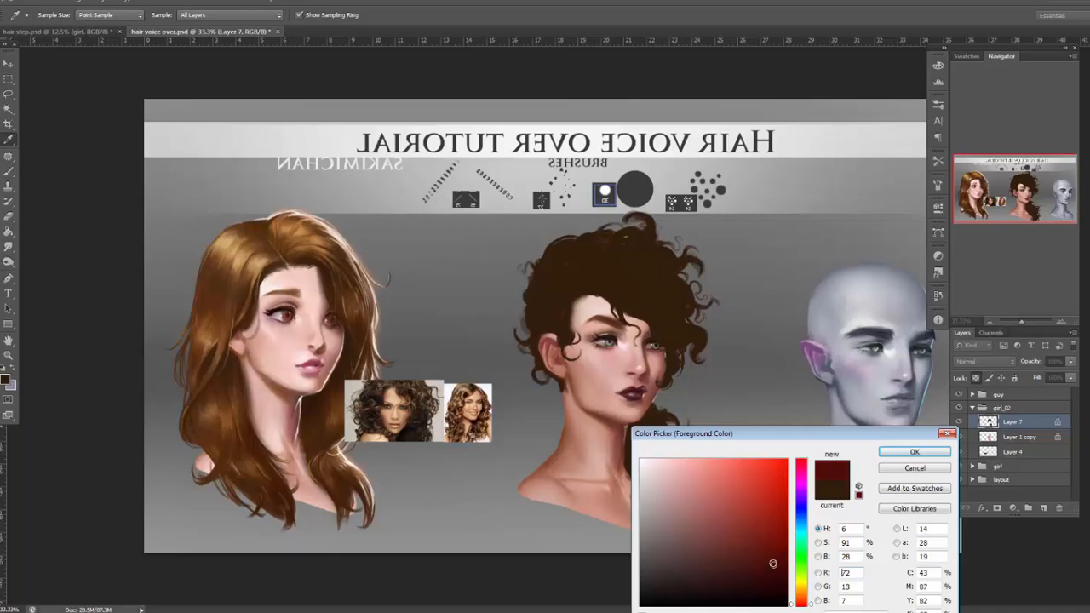
left_click(915, 451)
mouse_move(575, 265)
left_mouse_down()
mouse_move(607, 234)
mouse_move(653, 247)
mouse_move(671, 324)
mouse_move(726, 304)
mouse_move(667, 375)
mouse_move(709, 445)
mouse_move(711, 549)
left_mouse_up()
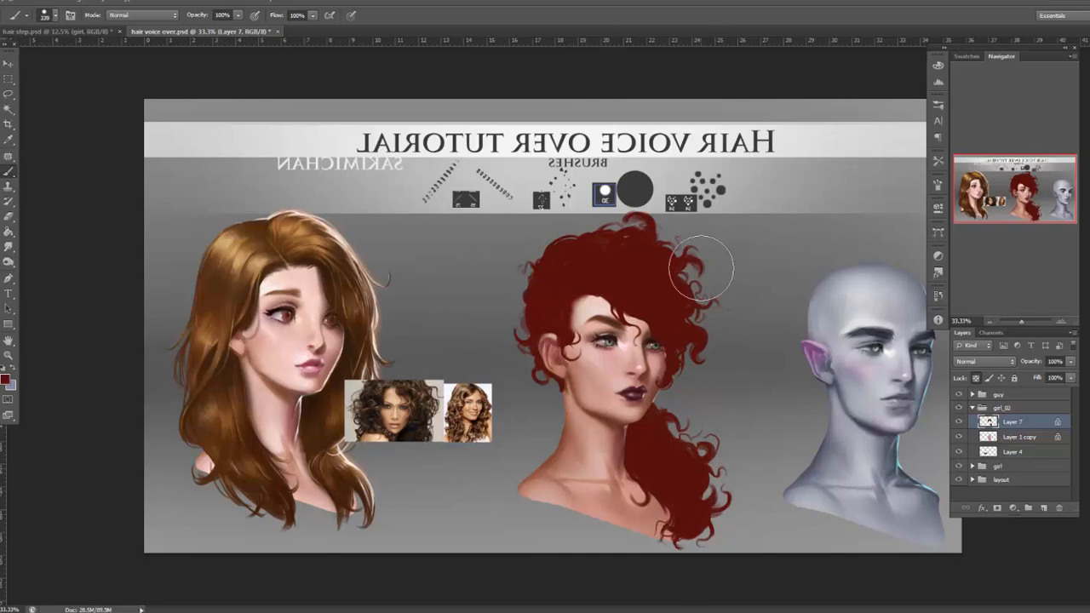
Choose a deeper dark red (RGB 77, 13, 6) and repaint all the curls and the long side lock with it.
key("ctrl+plus")
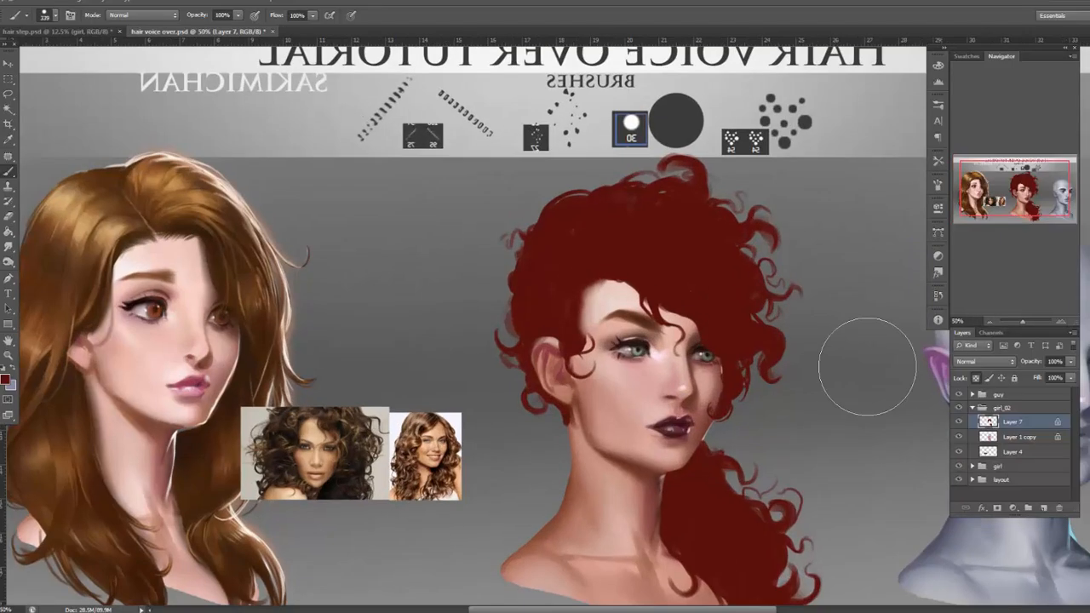
left_click(5, 380)
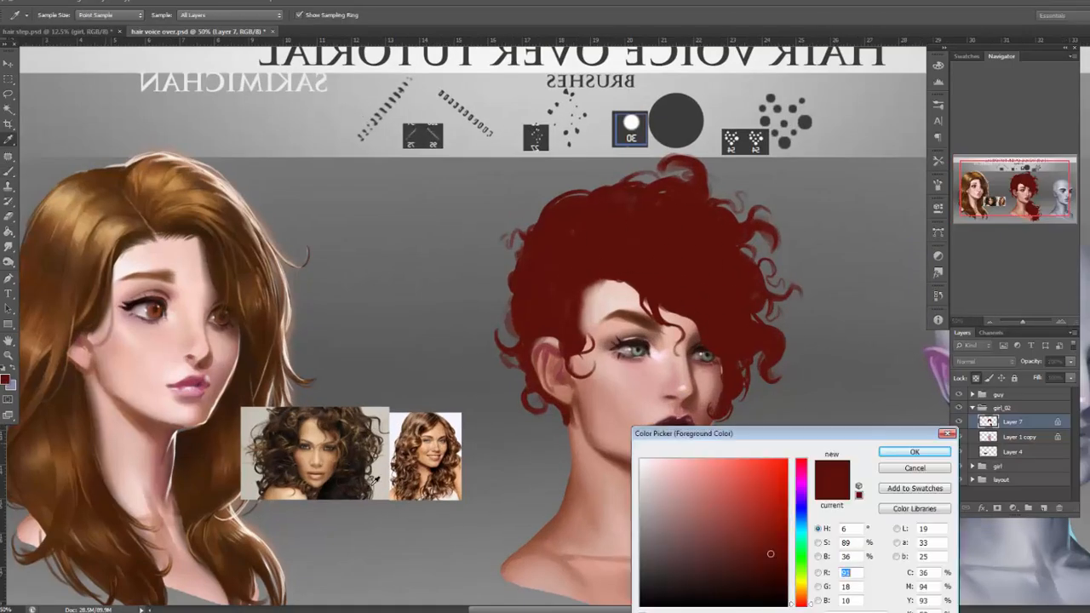
left_click(911, 452)
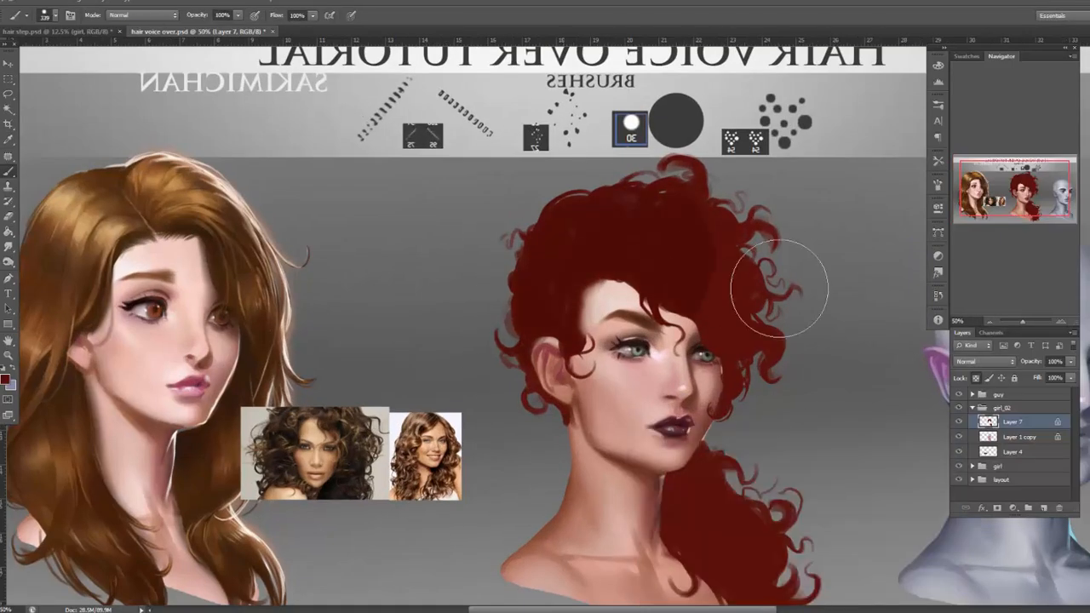
left_click_drag(829, 455, 797, 378)
left_click_drag(768, 456, 758, 453)
Move the whole girl_02 group slightly toward the first woman.
left_click(1028, 409)
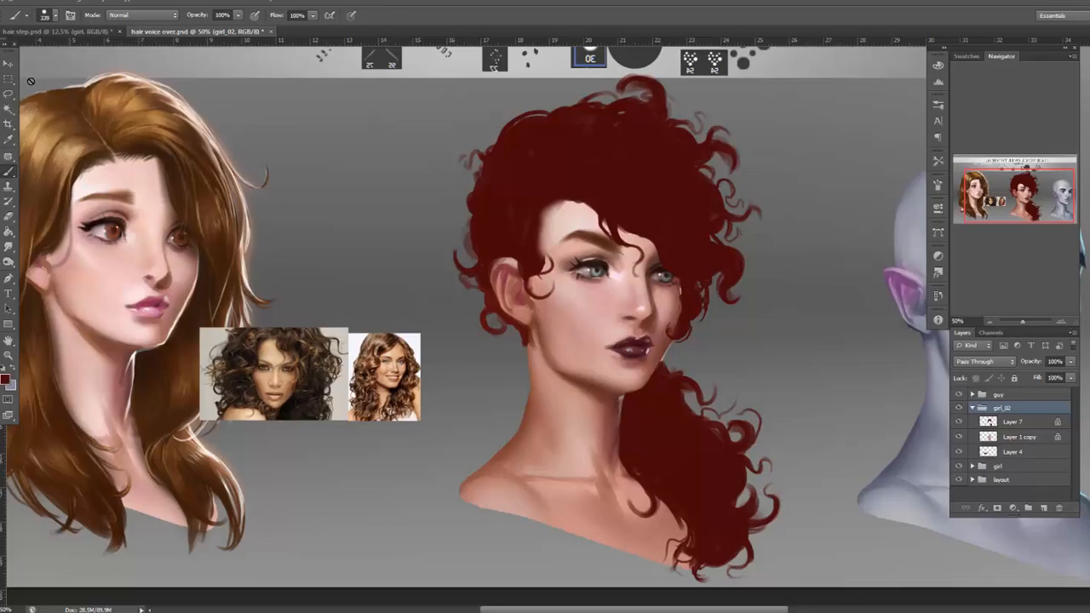
key("v")
mouse_move(698, 285)
left_mouse_down()
mouse_move(684, 300)
mouse_move(680, 287)
left_mouse_up()
Extend the canvas with a narrow strip along its lower edge using the Crop tool.
left_click(990, 320)
left_click(990, 320)
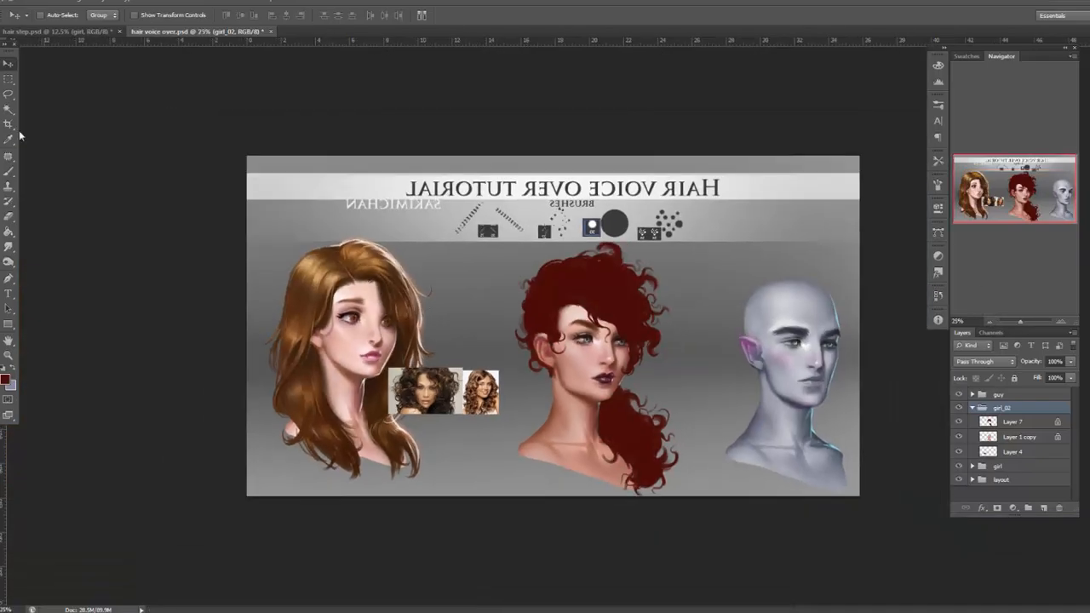
left_click(10, 125)
left_click_drag(556, 497, 555, 509)
key("Return")
Stretch the lower half of the gray background on Layer 0 down over the empty canvas strip and clear the selection.
left_click(989, 484)
left_click(972, 481)
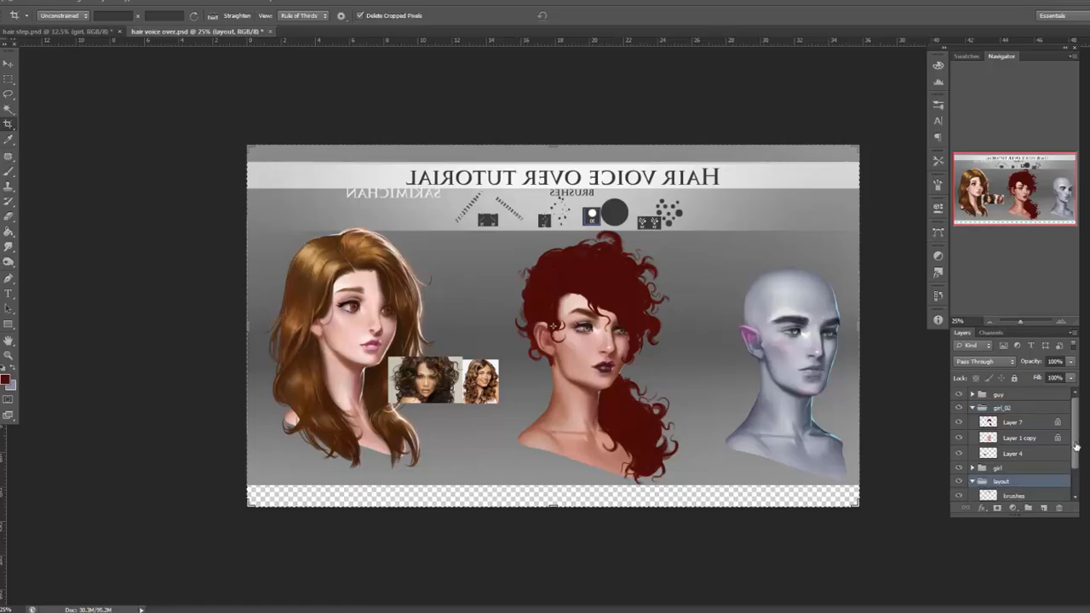
left_click_drag(1075, 452, 1075, 477)
left_click(1025, 493)
key("m")
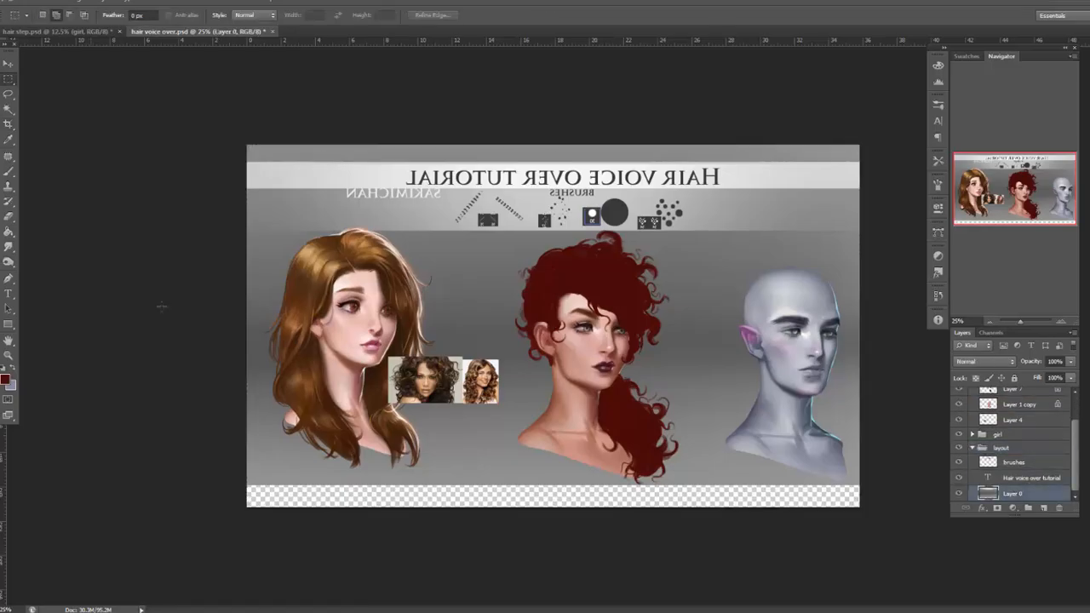
left_click_drag(824, 473, 884, 483)
key("ctrl+t")
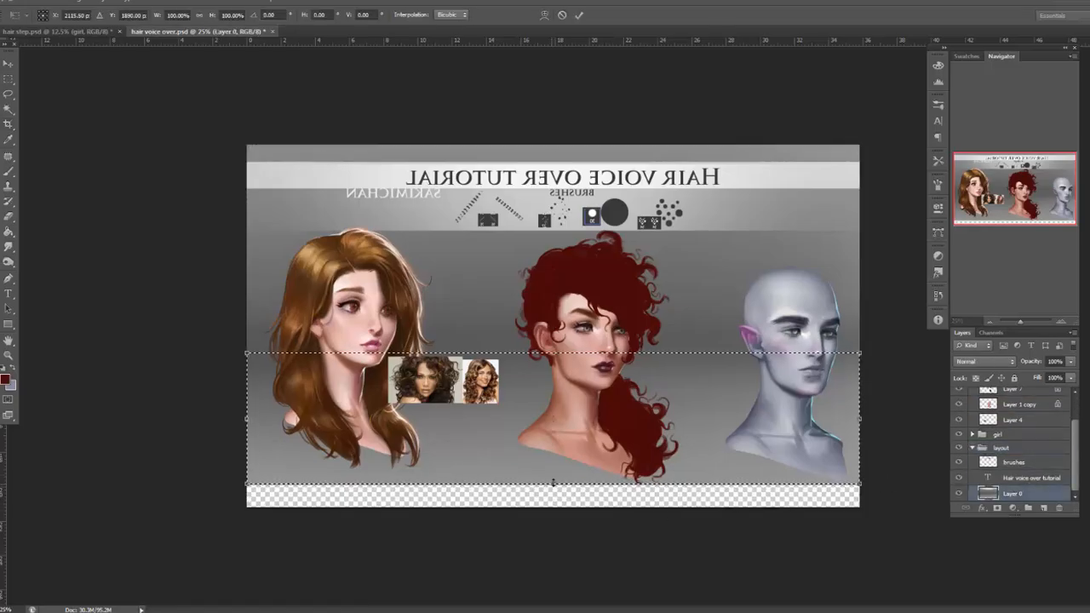
left_click_drag(554, 485, 553, 528)
key("Return")
key("ctrl+a")
left_click(157, 4)
left_click(180, 21)
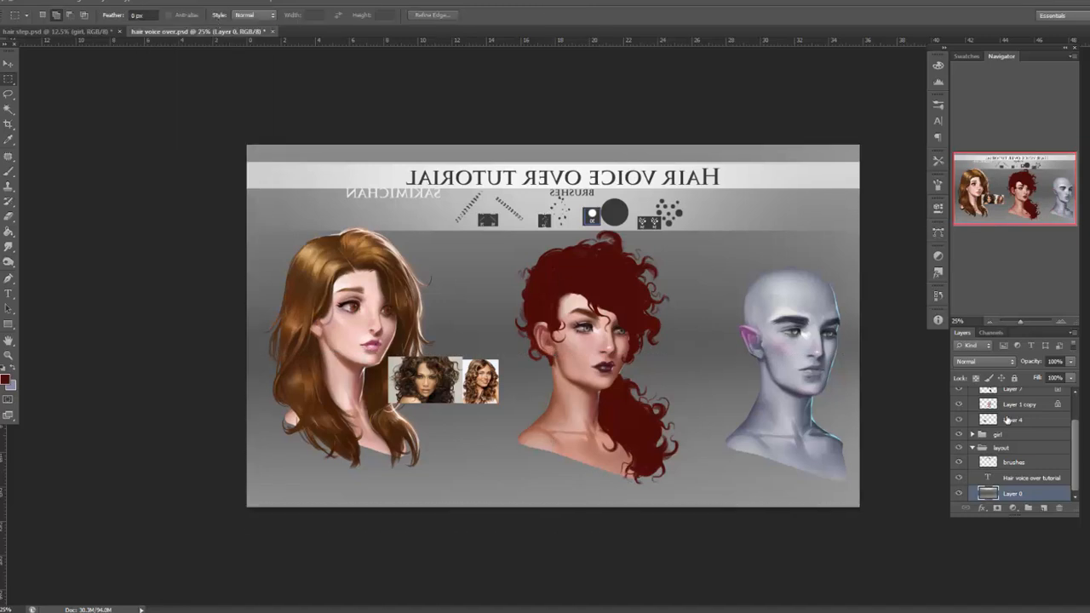
Collapse the layout group, save the document, and return to Layer 7.
left_click(972, 447)
key("ctrl+s")
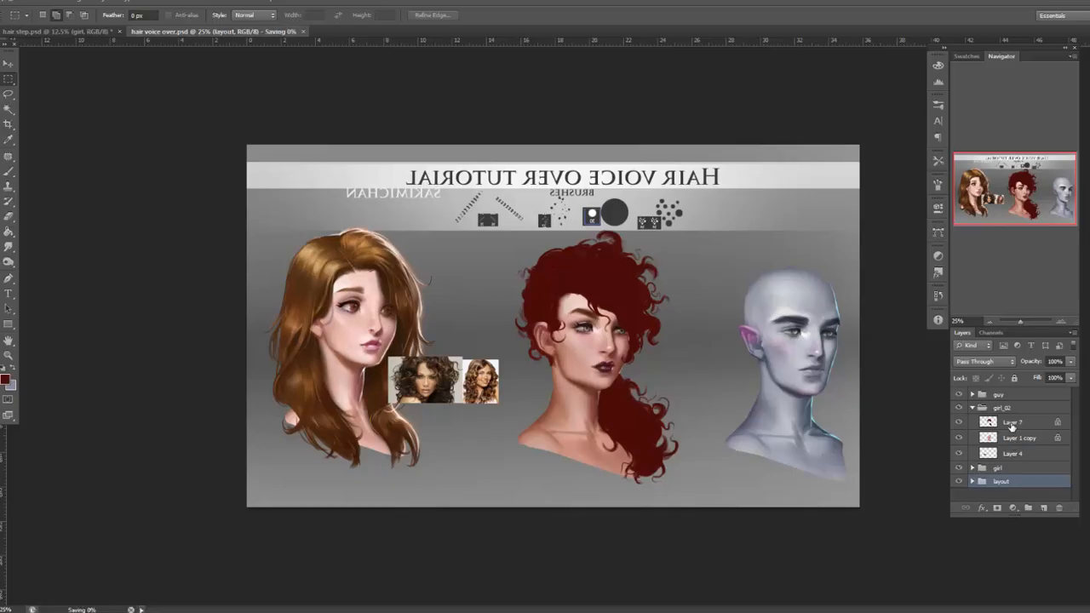
left_click(959, 423)
left_click(958, 423)
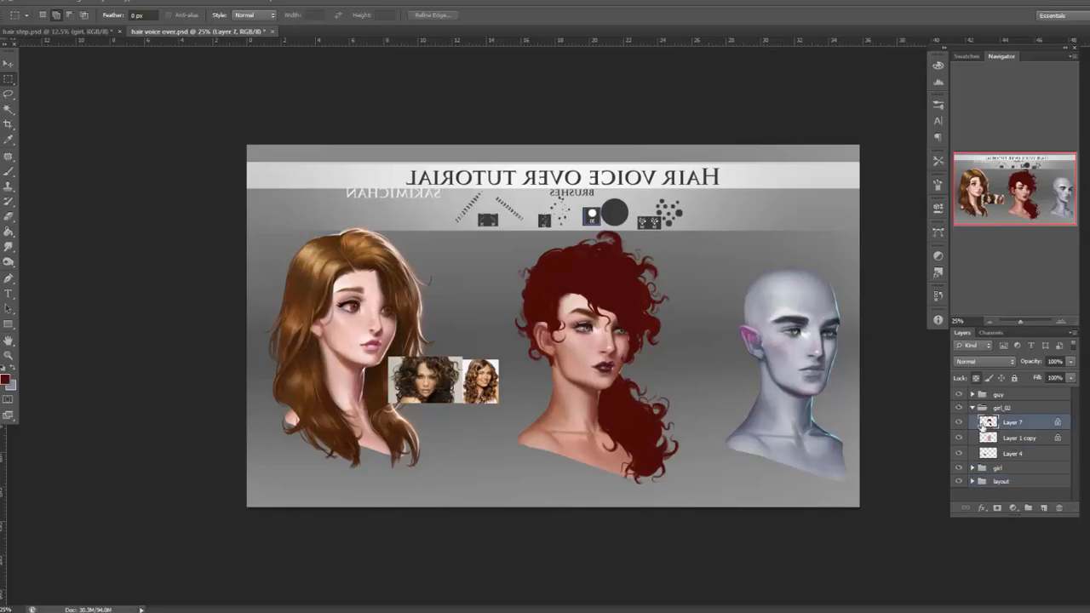
Set up a hard round brush at 44 px for painting on Layer 7 with transparent pixels kept locked.
left_click(1061, 321)
left_click(1059, 320)
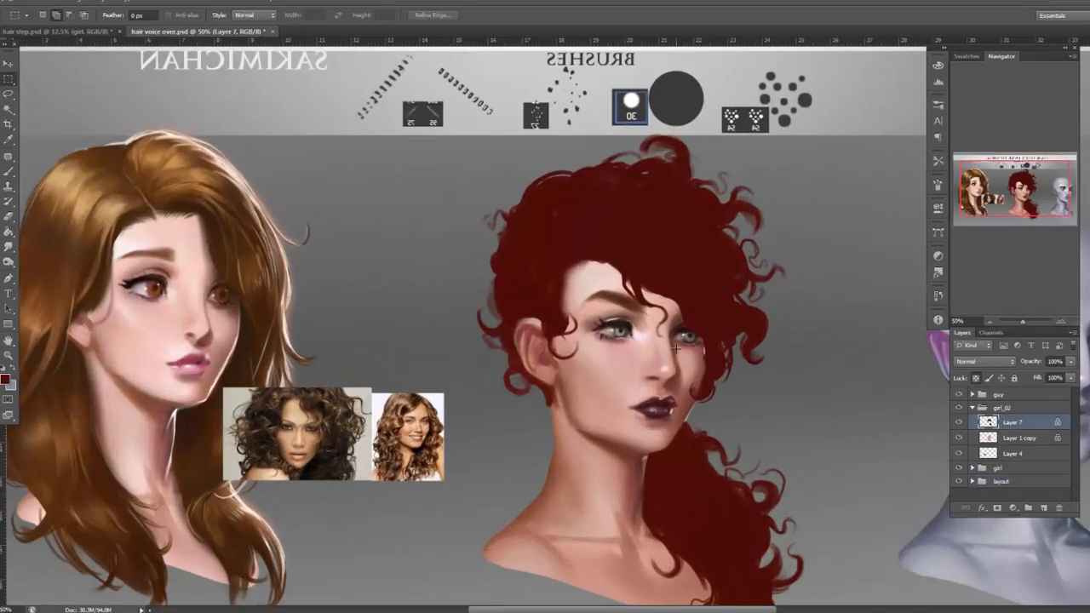
key("b")
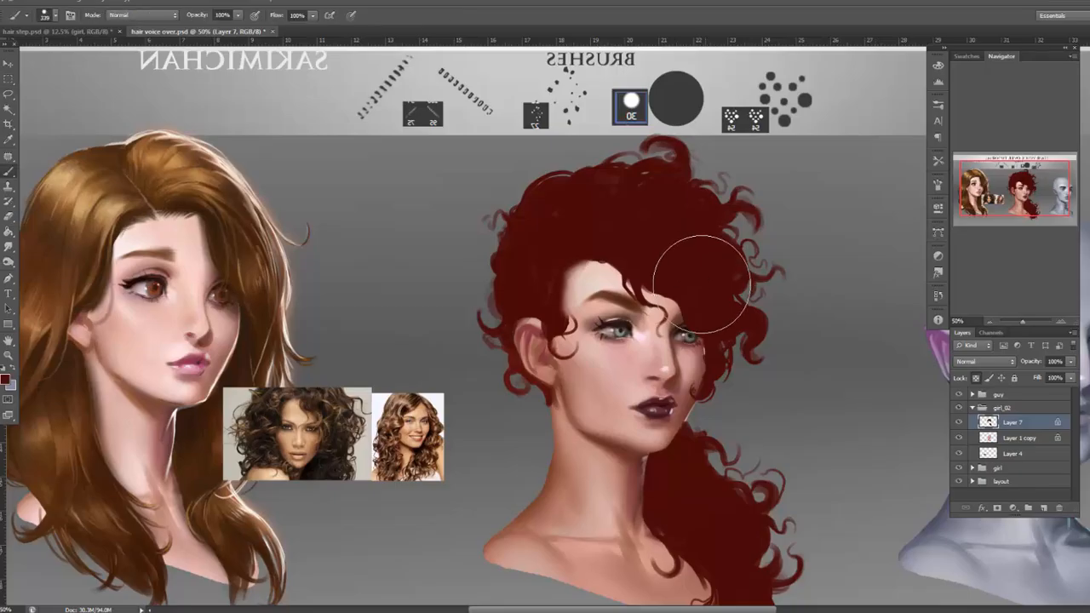
left_click(1061, 321)
left_click(976, 378)
left_click(977, 378)
left_click_drag(883, 404, 806, 407)
right_click(646, 315)
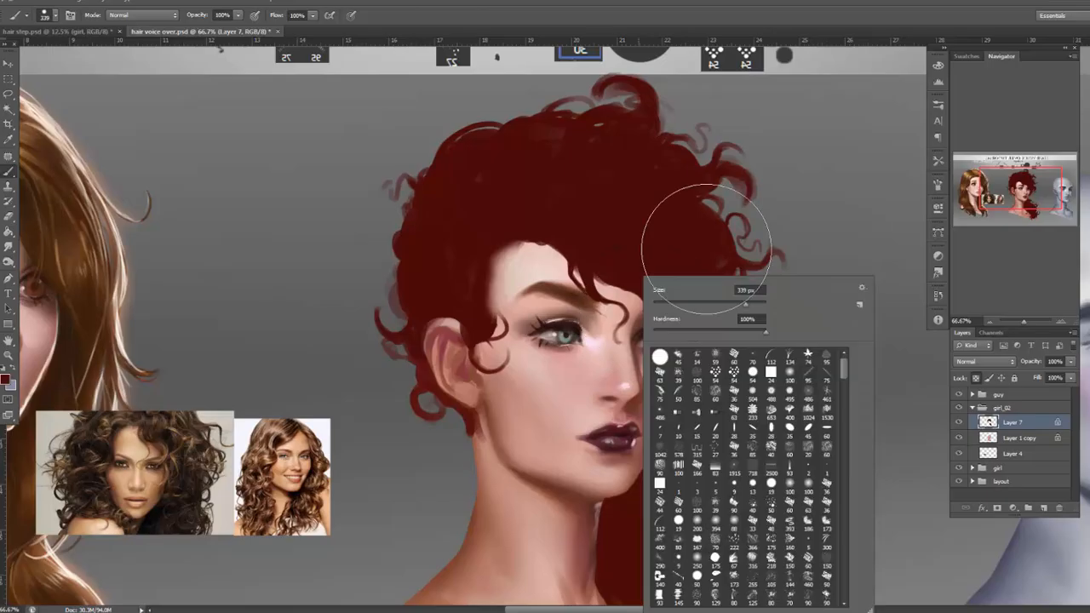
left_click(660, 356)
left_click(678, 298)
left_click(677, 250)
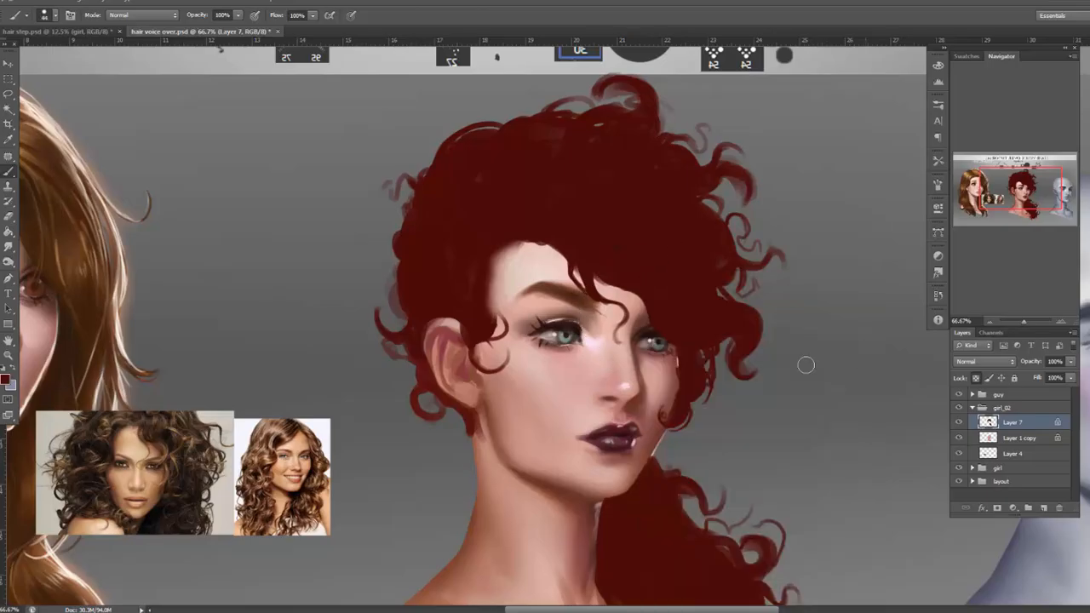
Set the foreground to a very dark red (RGB 50, 8, 3) and enlarge the brush to 108 px.
left_click(8, 380)
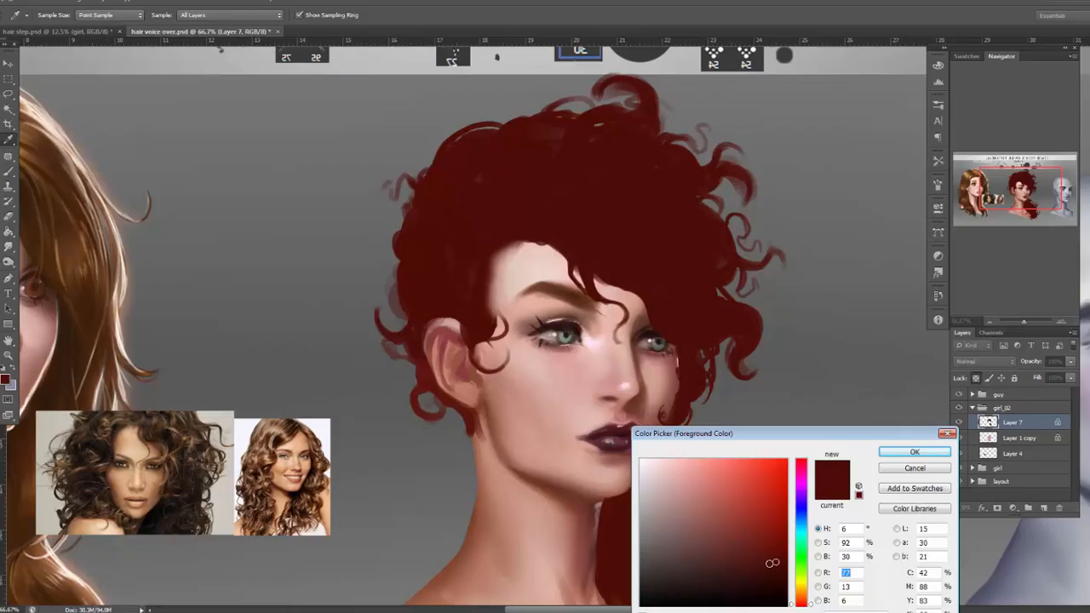
left_click_drag(774, 561, 778, 574)
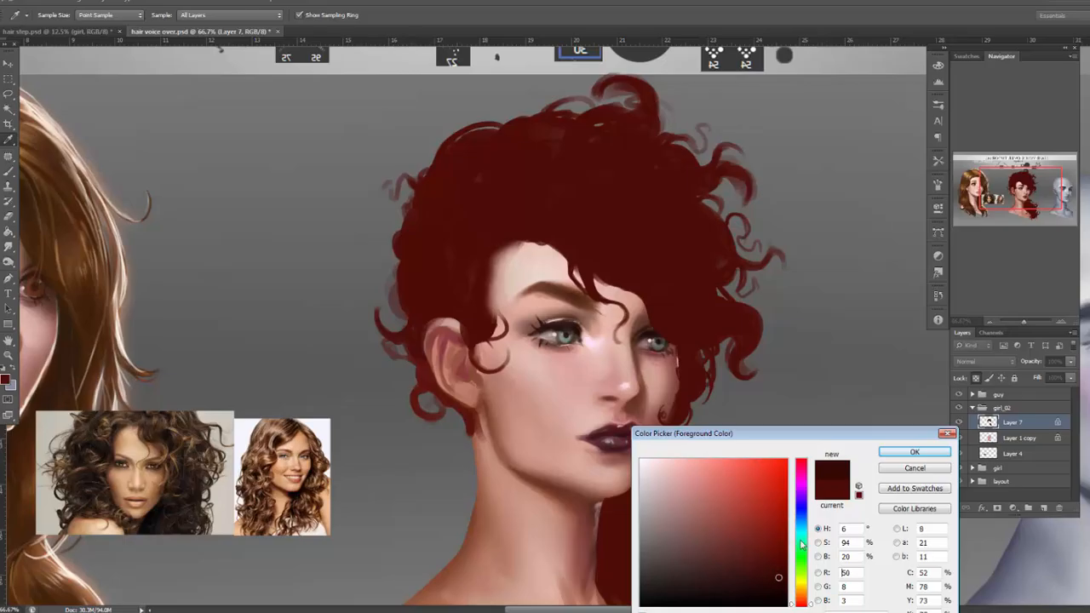
left_click(914, 452)
right_click(665, 273)
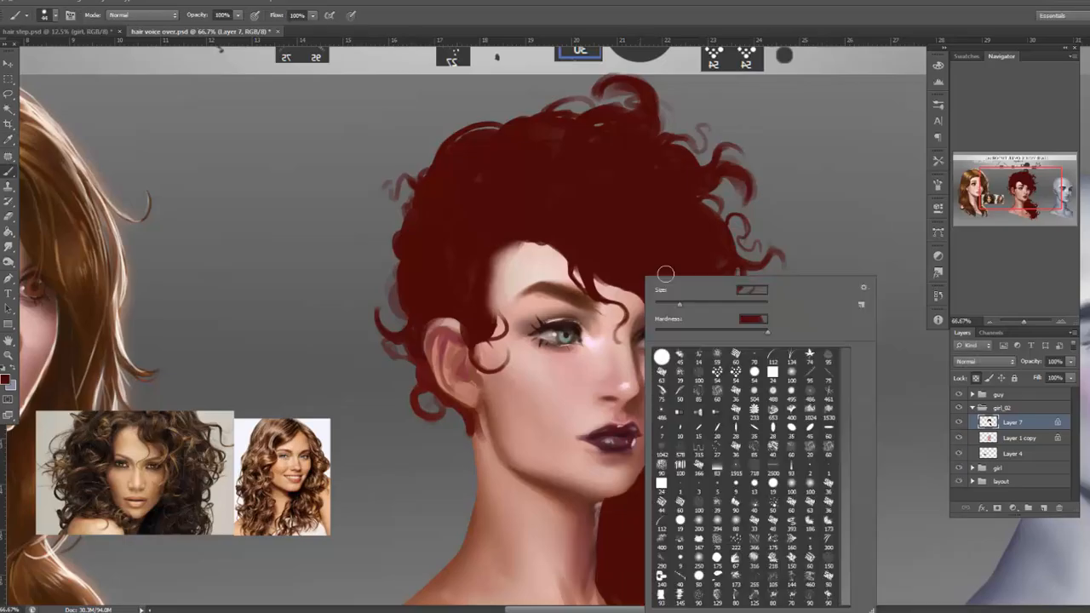
left_click_drag(704, 305, 716, 288)
left_click(611, 227)
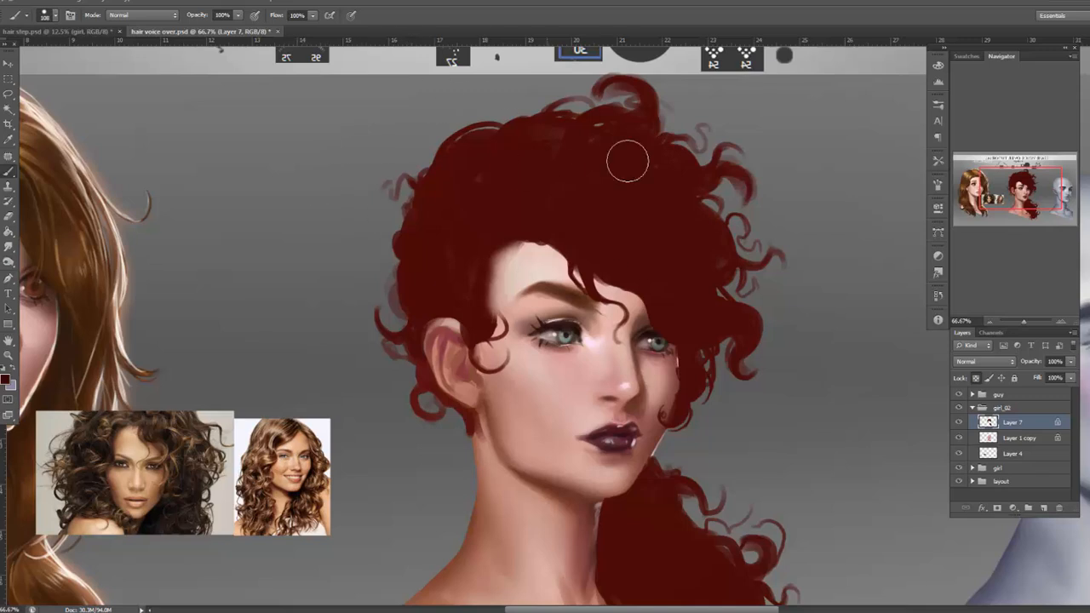
Paint very dark red shading around the hairline and parting of the second woman with a 30 px brush.
left_click_drag(688, 425, 729, 505)
right_click(588, 245)
left_click(618, 269)
left_click(604, 230)
left_click_drag(636, 359, 613, 277)
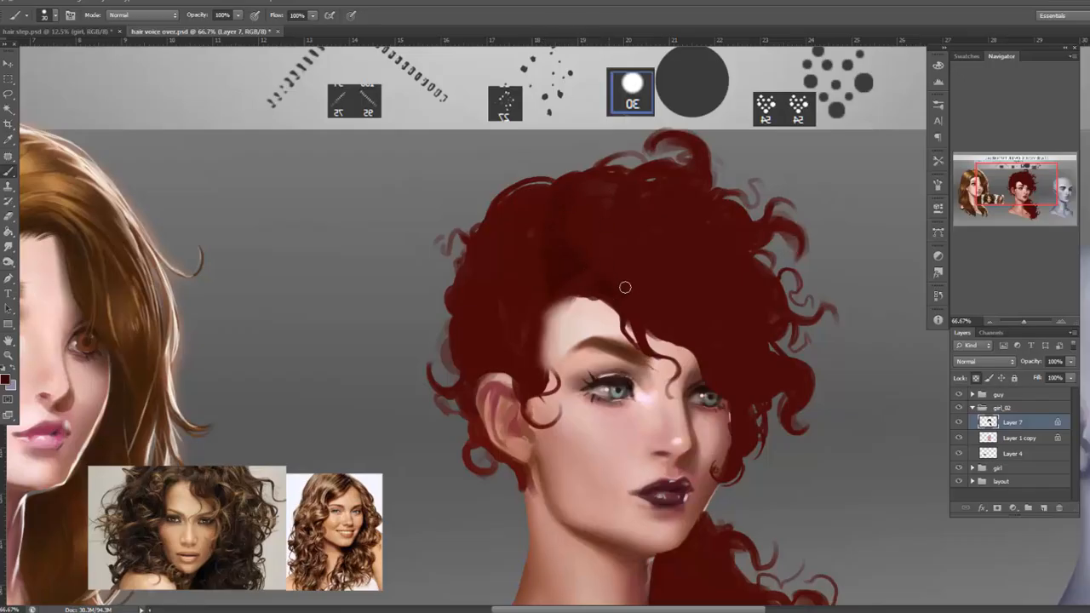
left_click_drag(403, 382, 520, 282)
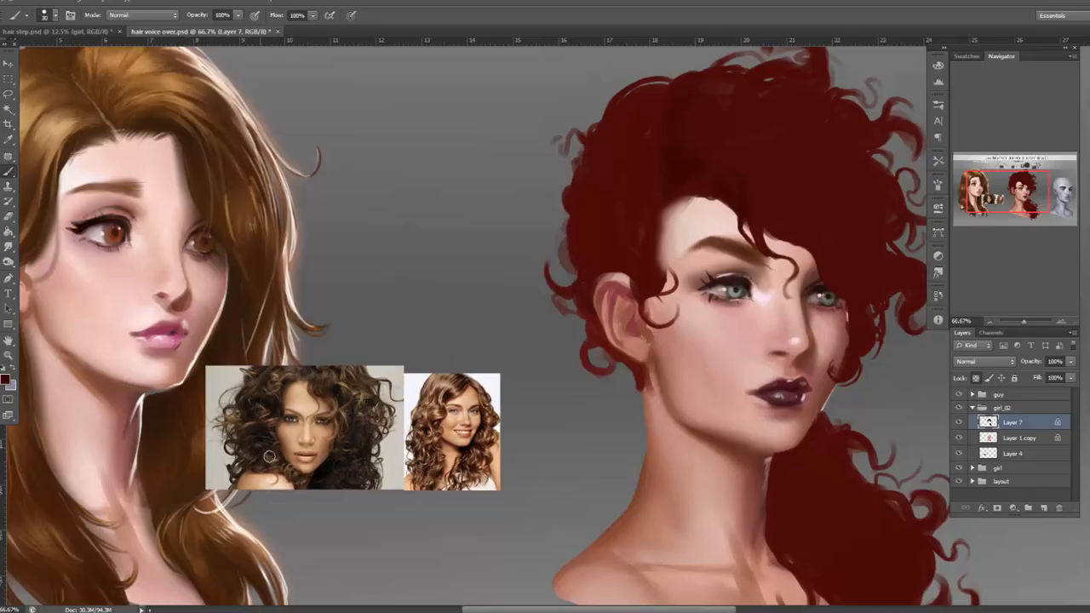
left_click_drag(632, 329, 557, 353)
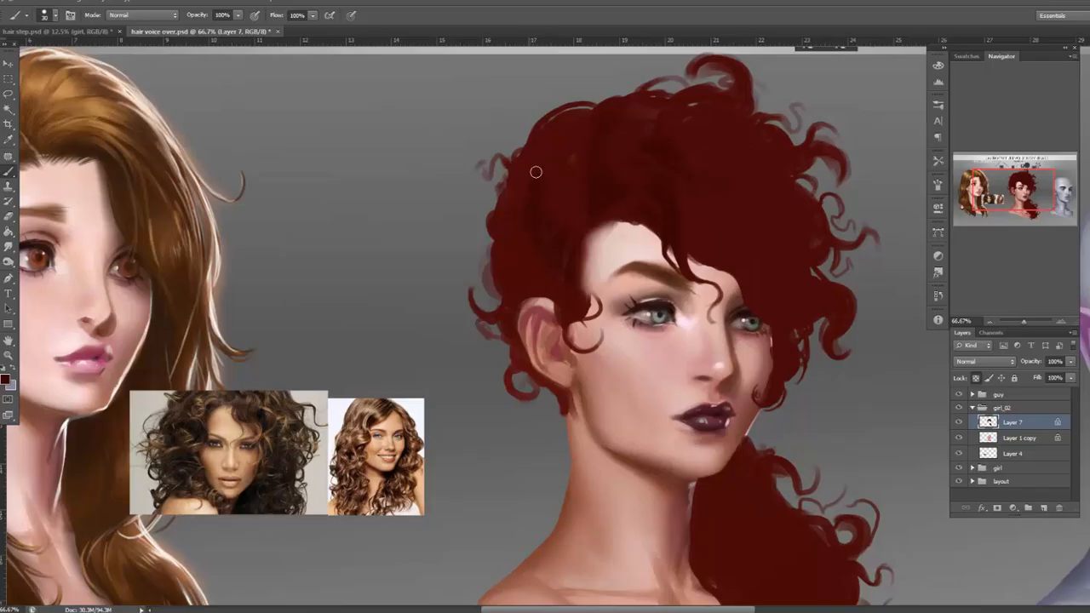
Extend the very dark red shading over the back of the head, crown and front curls with a larger brush.
right_click(584, 172)
left_click_drag(609, 197, 615, 196)
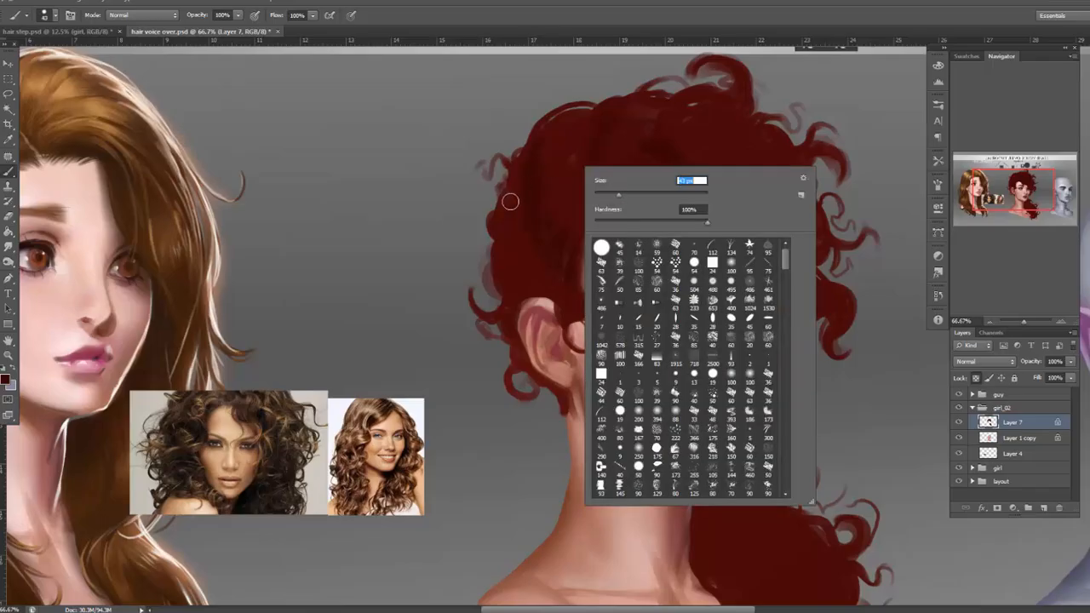
left_click(512, 208)
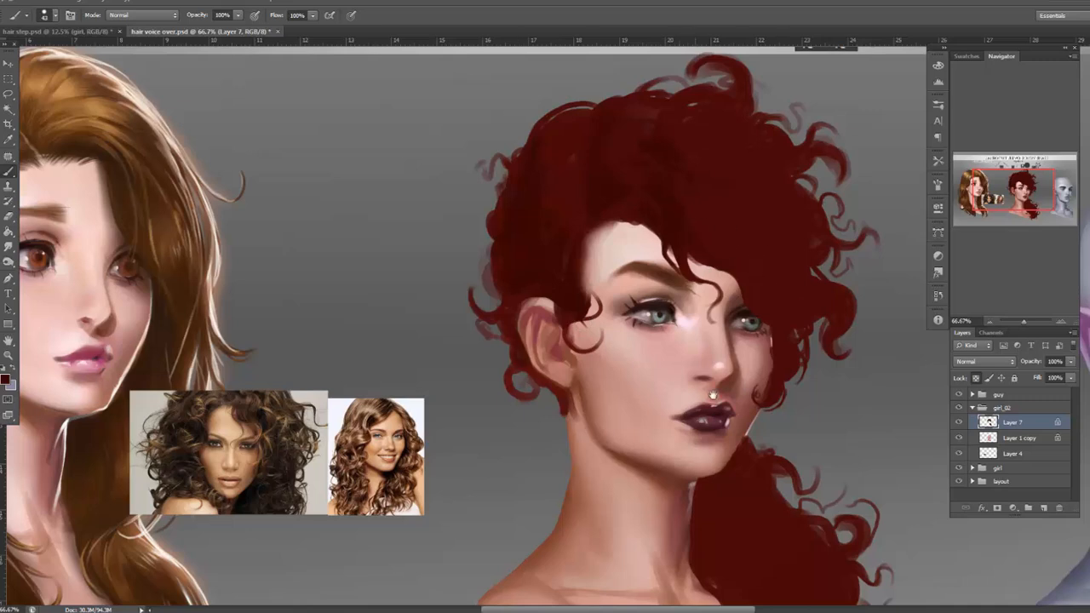
left_click_drag(712, 394, 616, 433)
right_click(730, 237)
left_click(779, 262)
left_click_drag(641, 264, 674, 244)
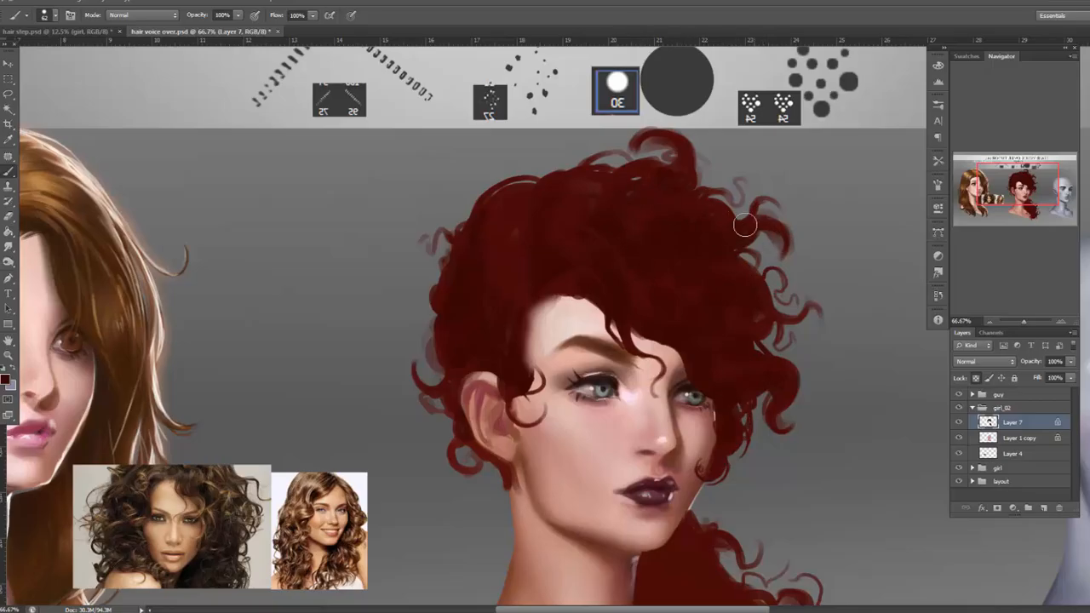
left_click_drag(750, 398, 721, 292)
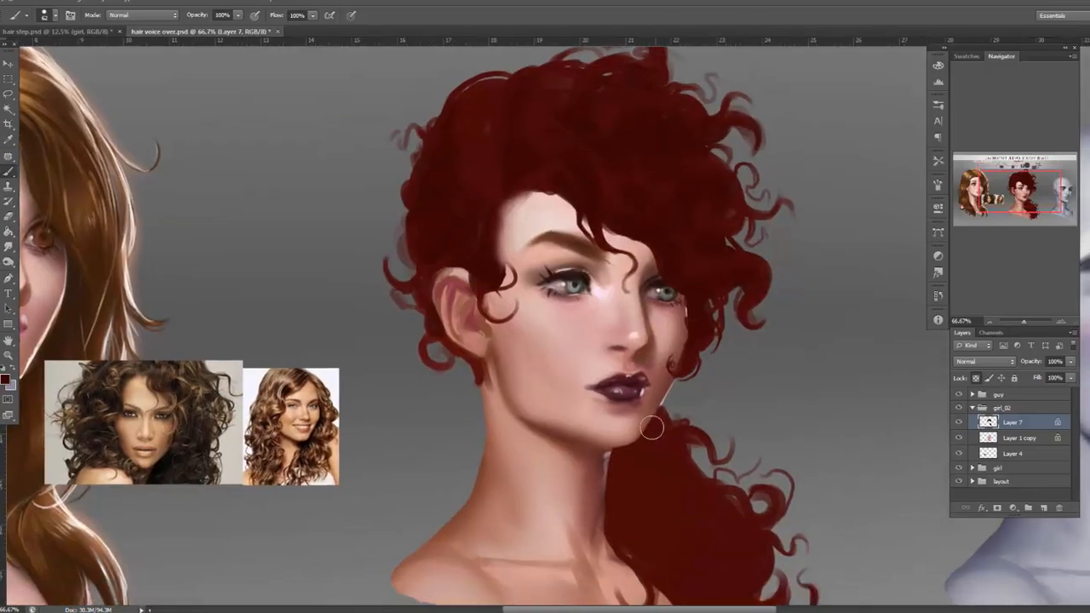
Shade the long side lock behind the neck in very dark red, setting the brush to 55 px.
mouse_move(728, 399)
left_mouse_down()
mouse_move(727, 280)
mouse_move(753, 298)
left_mouse_up()
right_click(737, 243)
left_click(648, 348)
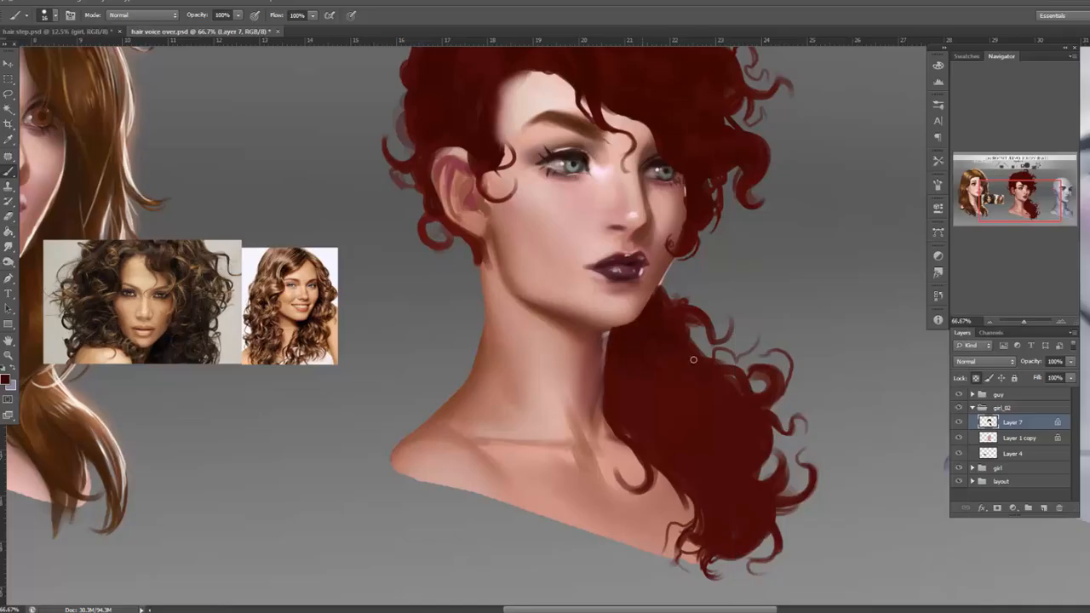
right_click(724, 292)
left_click_drag(741, 301, 755, 300)
left_click(671, 391)
mouse_move(664, 408)
left_mouse_down()
mouse_move(825, 419)
mouse_move(660, 447)
left_mouse_up()
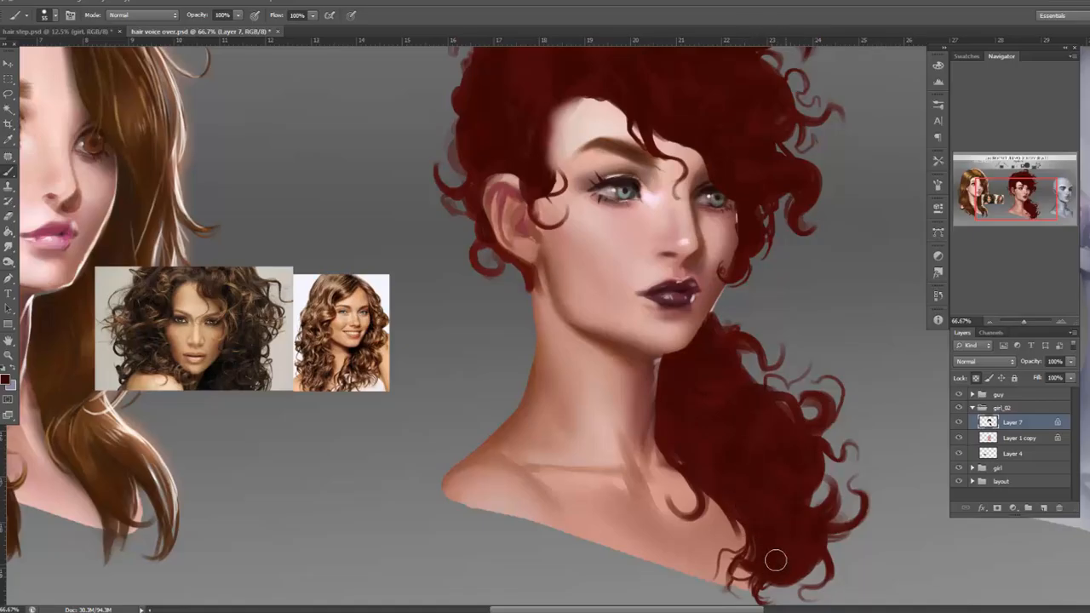
Review the shaded hair as a whole by switching Layer 7's visibility off and back on.
left_click(991, 323)
left_click_drag(843, 460, 870, 560)
left_click(960, 423)
left_click(960, 423)
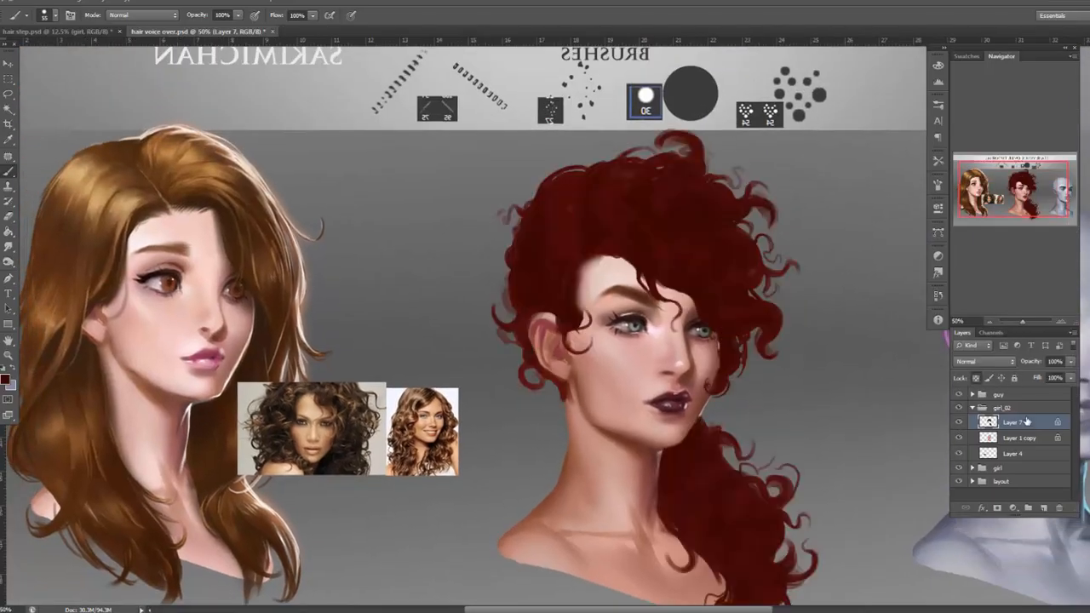
Float the hair voice over.psd window and copy its girl_02 group into hair step.psd, below the first step portrait.
left_click(985, 322)
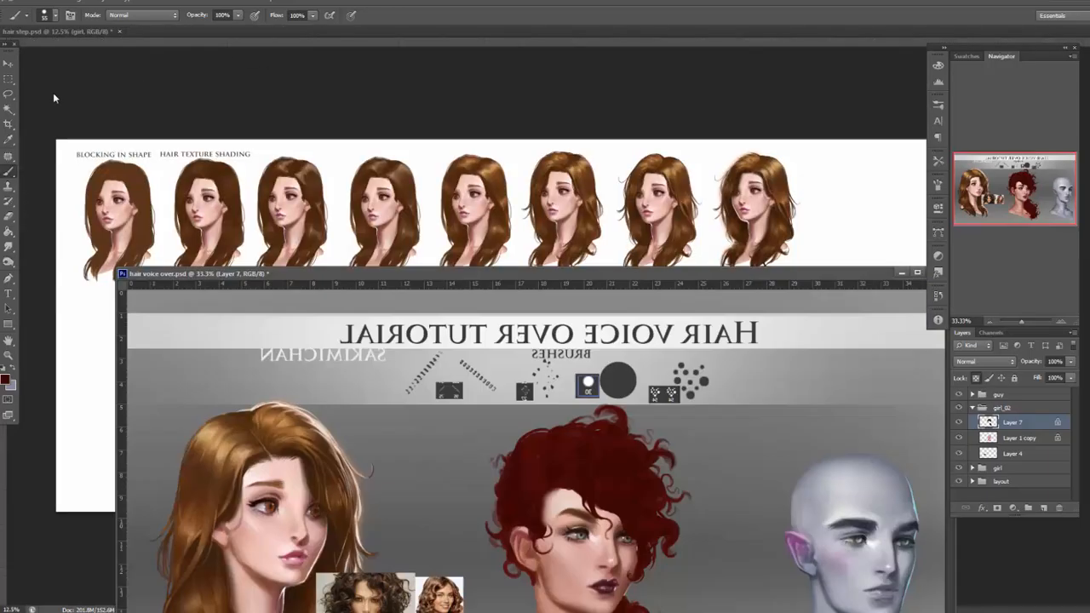
key("v")
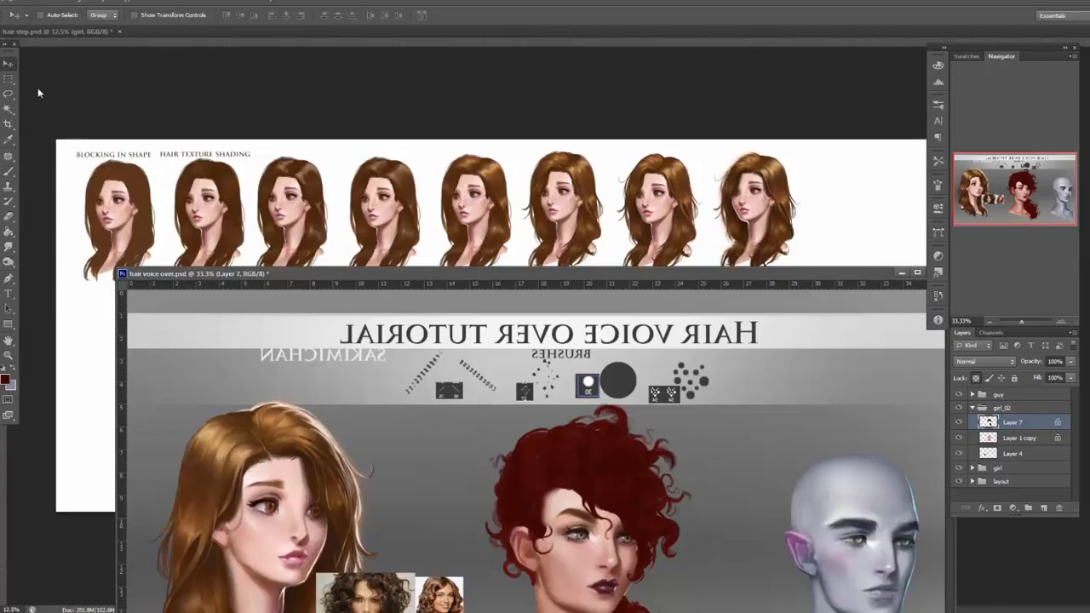
left_click(990, 322)
left_click_drag(725, 275, 727, 405)
left_click_drag(1007, 409, 205, 328)
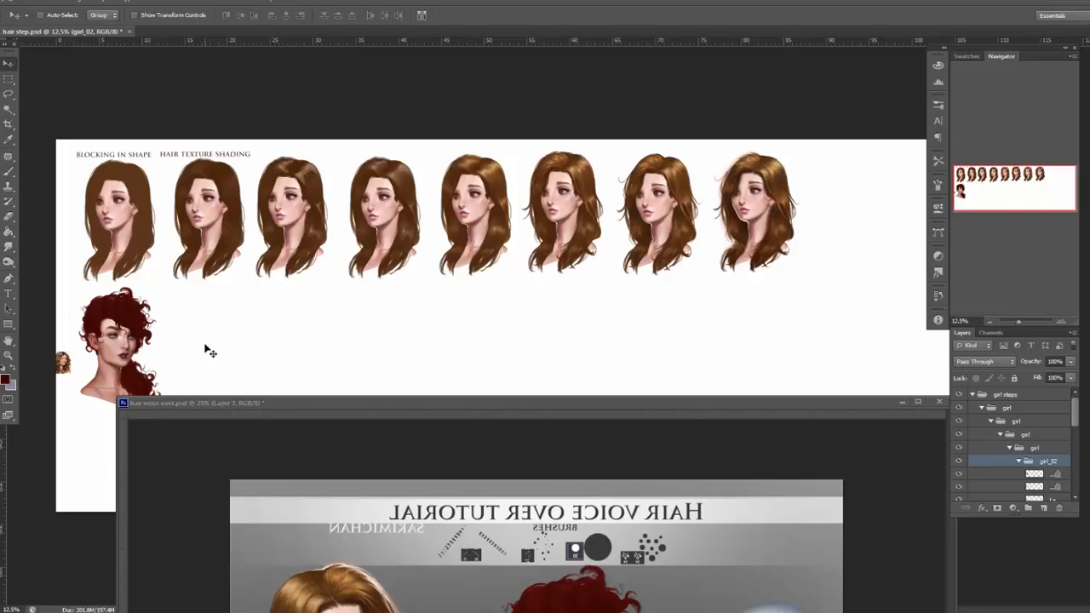
Move the copied girl_02 group out of the nested girl steps groups to the top level and check its contents.
mouse_move(1077, 423)
left_mouse_down()
mouse_move(1075, 442)
mouse_move(1079, 404)
left_mouse_up()
left_click(1018, 421)
left_click_drag(1045, 462, 1028, 407)
left_click(973, 408)
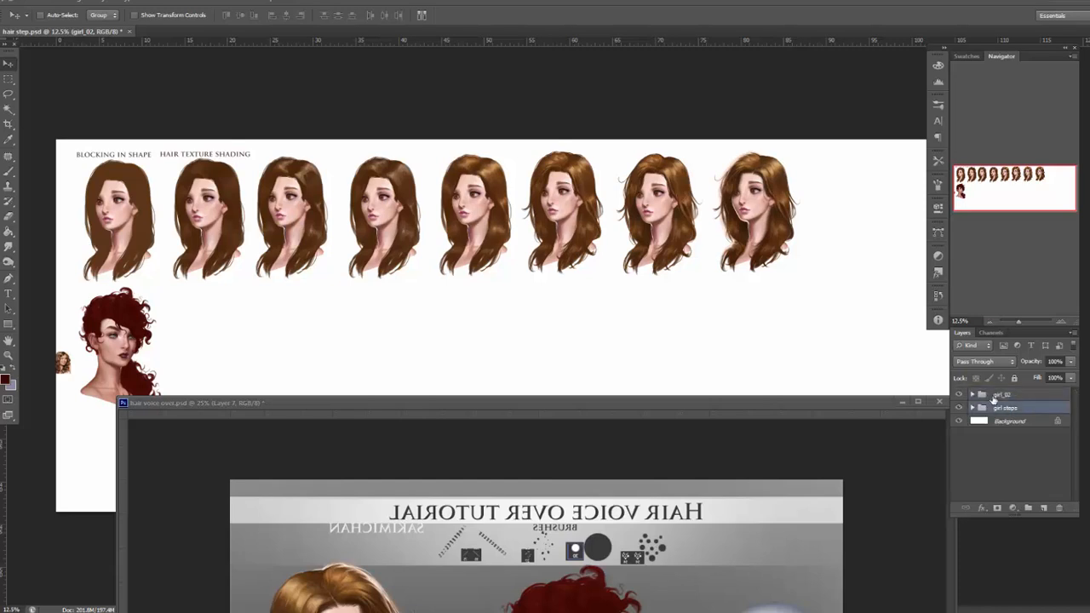
left_click(958, 394)
left_click(959, 395)
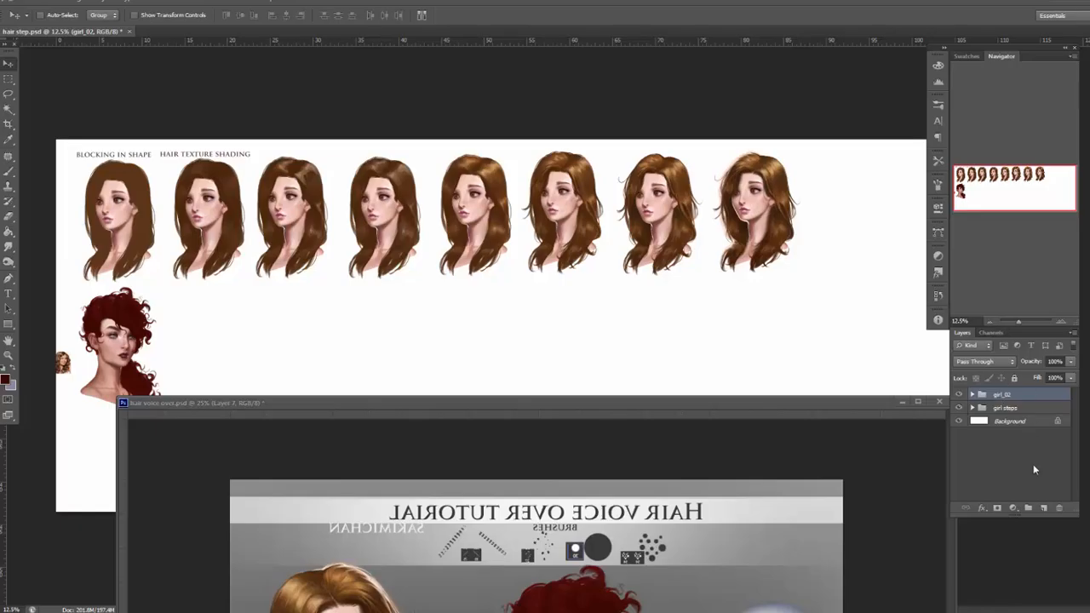
Create a group named Girl_02, place the copied portrait group inside it and rename that inner group 1.
left_click(1027, 507)
double_click(1005, 394)
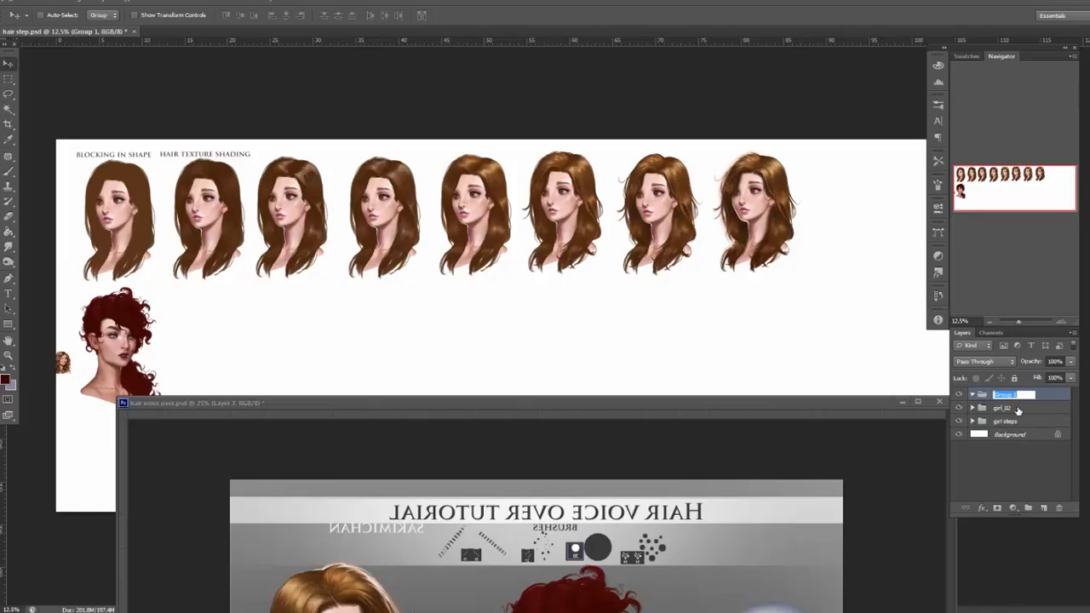
type("Girl_02")
left_click_drag(1018, 411, 1008, 397)
double_click(1006, 409)
type("1")
key("Return")
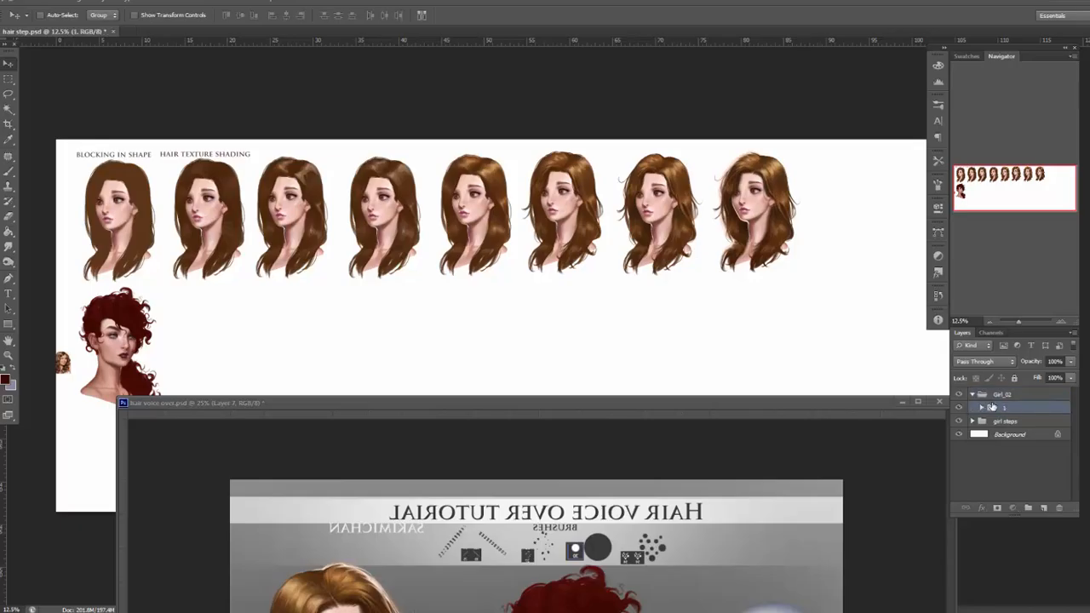
Hide Layer 4 with the reference photos in group 1 and align the red-haired portrait under the first step.
left_click(981, 408)
left_click(960, 447)
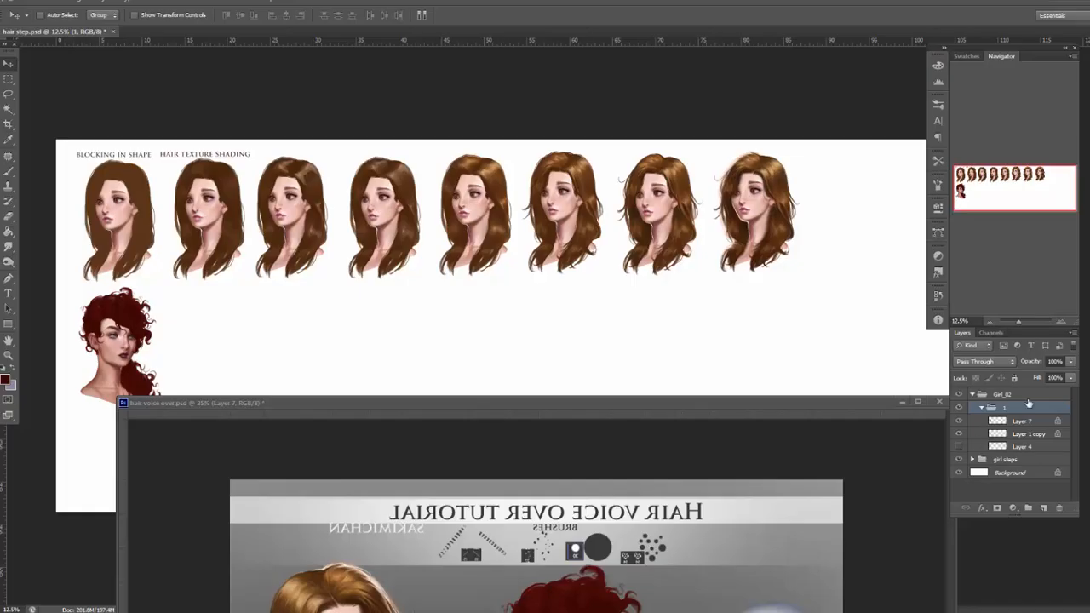
left_click(973, 396)
left_click(973, 396)
left_click(981, 407)
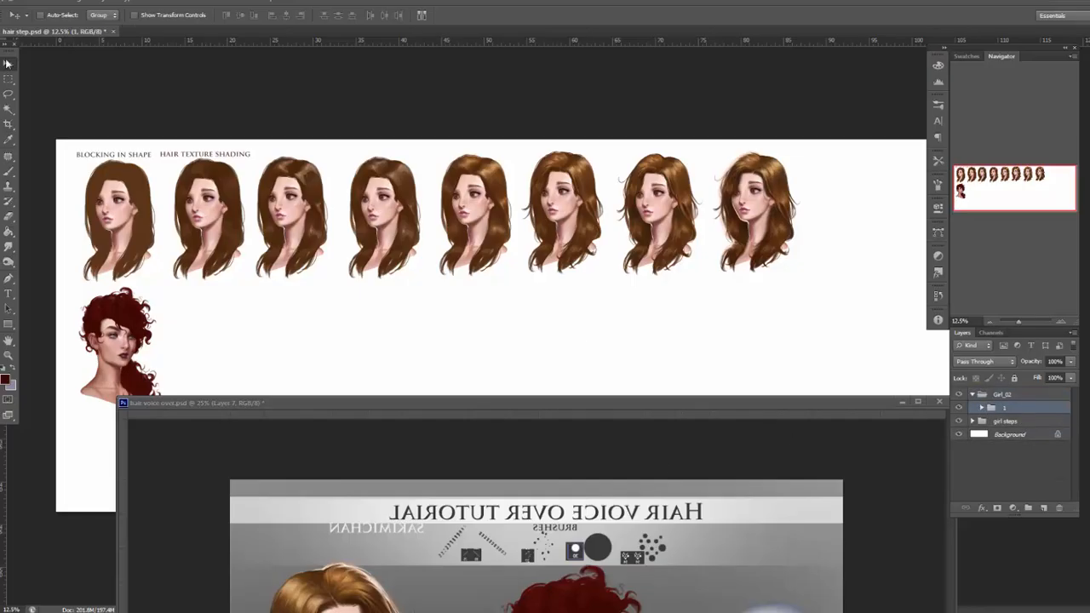
left_click_drag(472, 348, 465, 349)
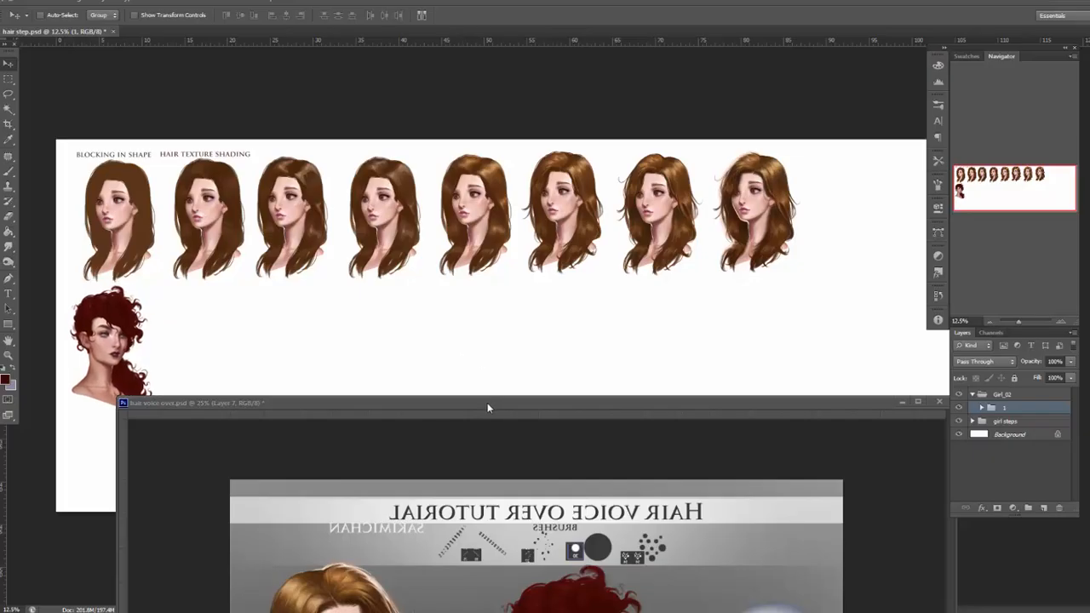
Dock the hair voice over.psd window back as a tab and return to the Brush tool on Layer 7.
left_click_drag(486, 405, 495, 173)
left_click_drag(434, 58, 439, 39)
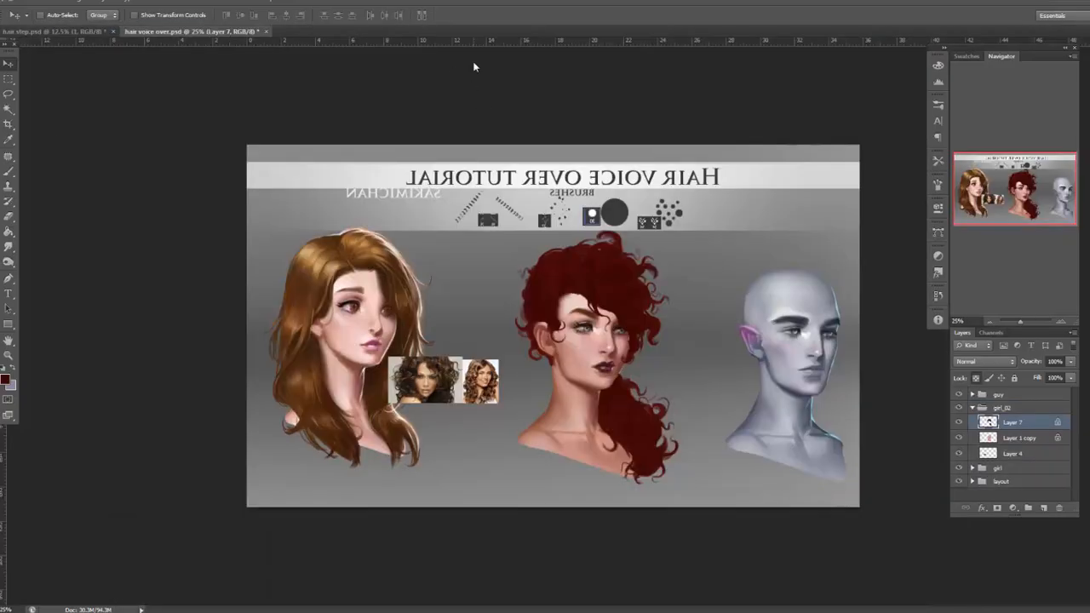
left_click(1062, 318)
left_click(1062, 318)
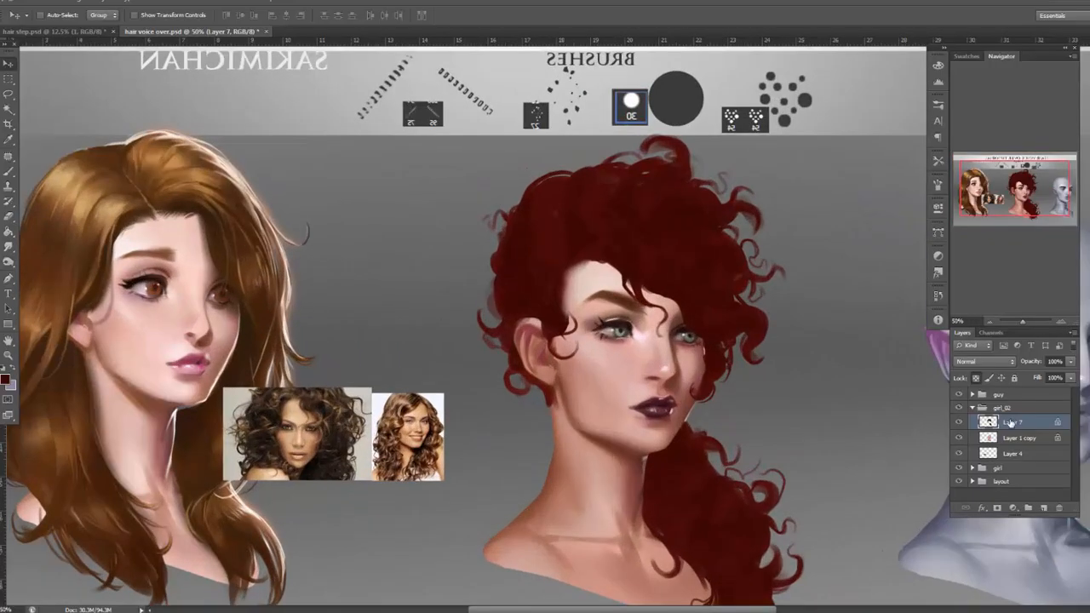
key("b")
mouse_move(719, 545)
left_mouse_down()
mouse_move(705, 466)
mouse_move(687, 497)
left_mouse_up()
left_click(1061, 322)
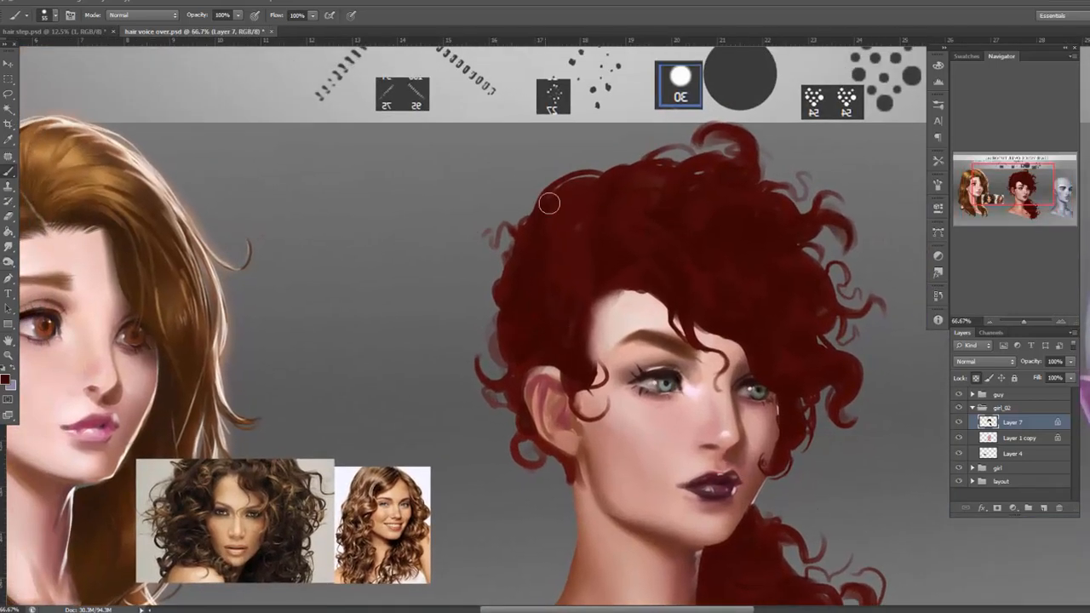
Set the foreground to a lighter orange-brown for the hair highlights.
left_click(5, 379)
left_click(587, 266)
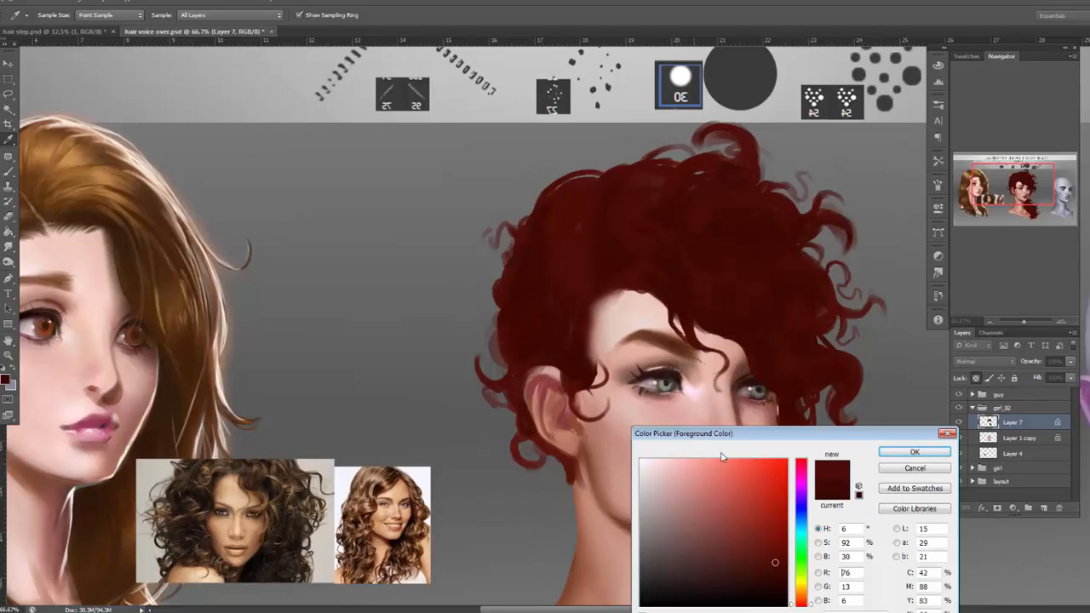
left_click_drag(768, 549, 734, 525)
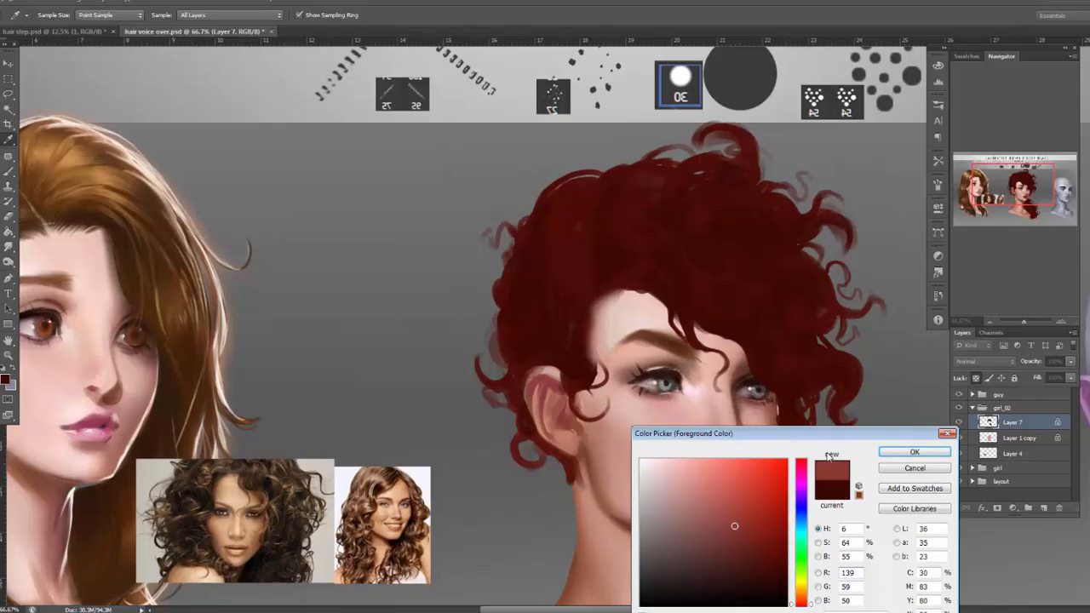
left_click(813, 601)
left_click_drag(813, 602, 814, 604)
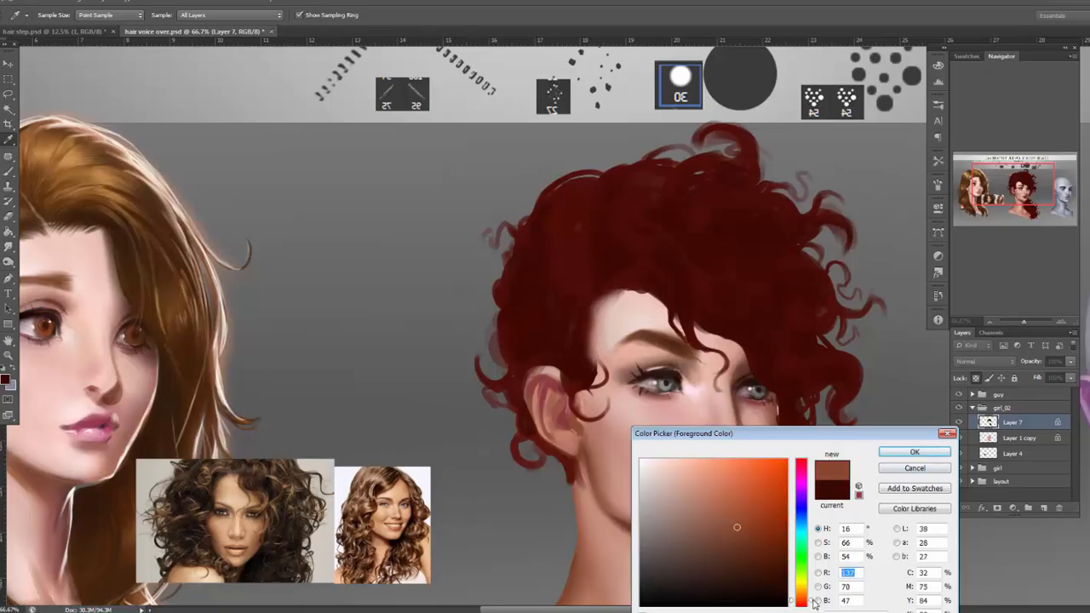
left_click(733, 522)
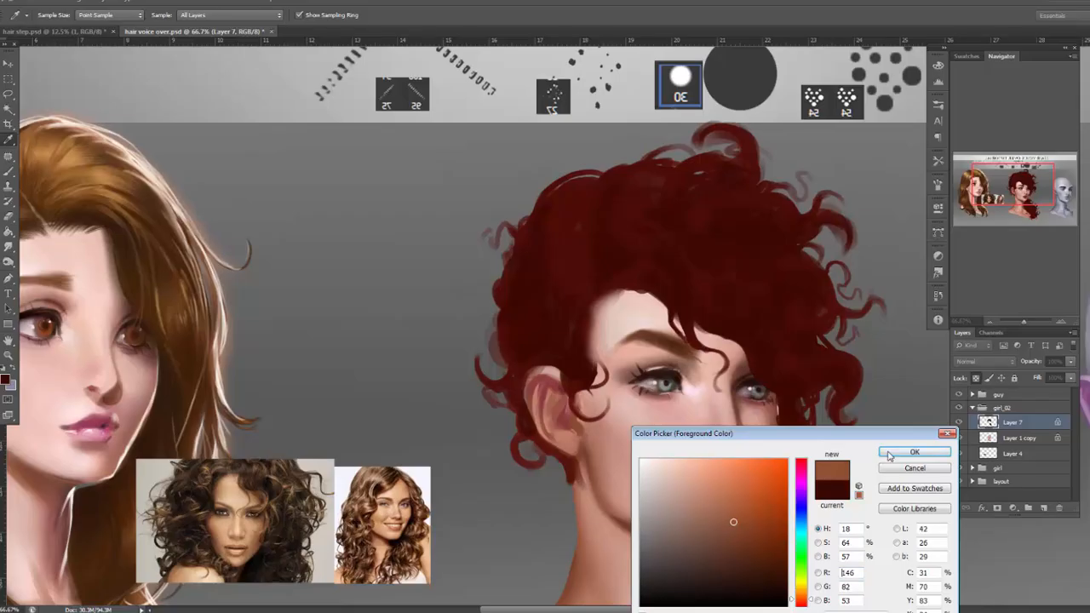
left_click_drag(811, 603, 812, 602)
left_click(916, 453)
Paint orange-brown highlight bands and strokes over the crown and top curls with a 20 px brush.
right_click(597, 265)
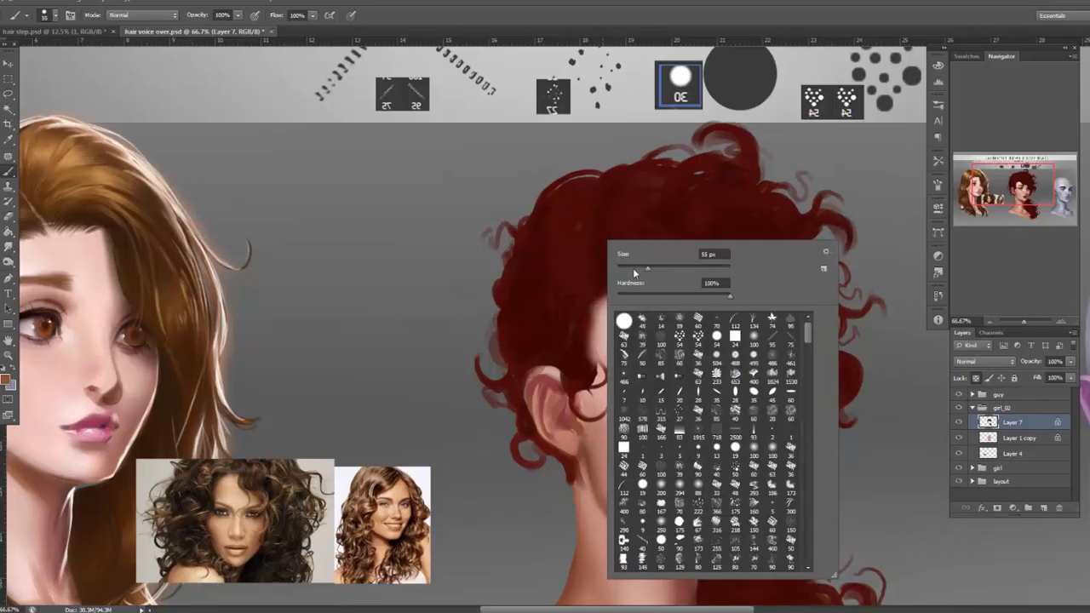
mouse_move(551, 211)
left_mouse_down()
mouse_move(562, 251)
mouse_move(587, 246)
mouse_move(577, 280)
mouse_move(595, 283)
mouse_move(636, 249)
mouse_move(607, 274)
mouse_move(654, 265)
mouse_move(623, 259)
mouse_move(637, 238)
mouse_move(621, 219)
mouse_move(630, 177)
mouse_move(642, 176)
mouse_move(632, 178)
mouse_move(639, 216)
mouse_move(629, 210)
mouse_move(652, 222)
mouse_move(633, 220)
mouse_move(636, 174)
mouse_move(656, 167)
mouse_move(639, 177)
mouse_move(625, 253)
left_mouse_up()
key("ctrl+z")
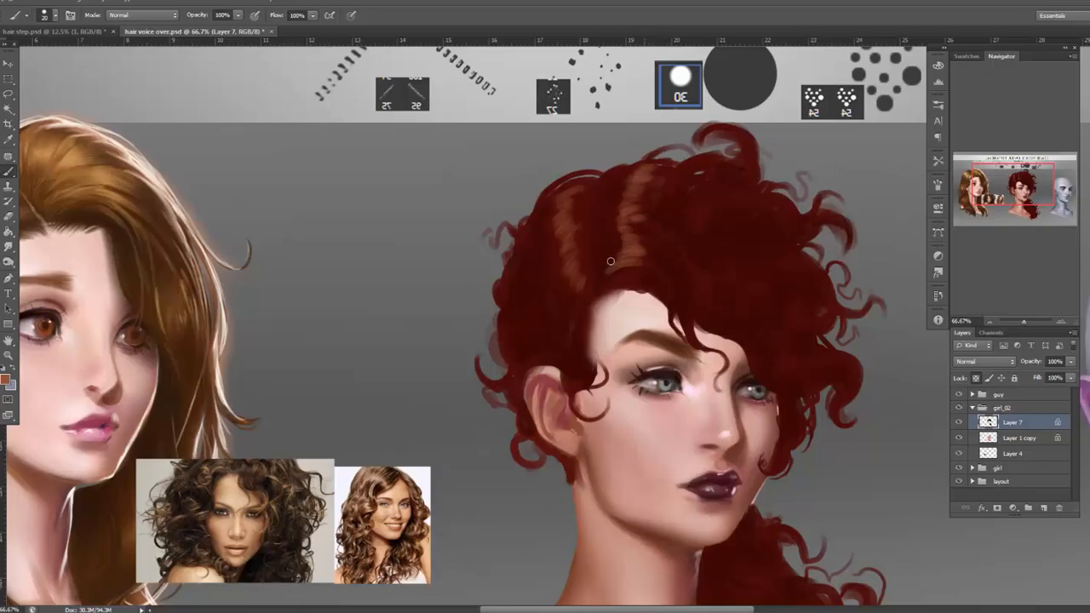
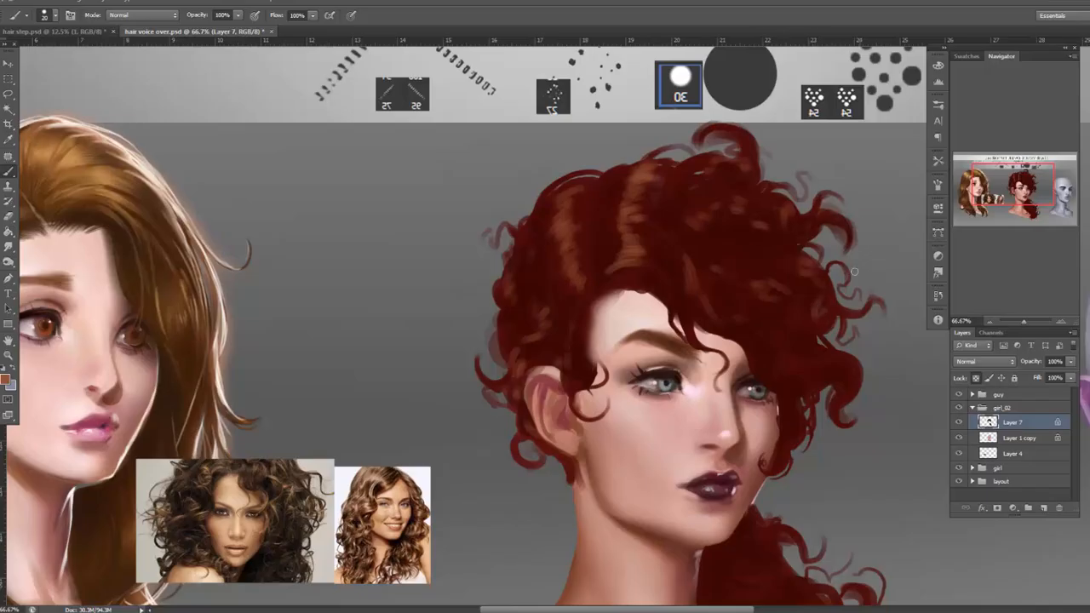
left_click_drag(804, 403, 723, 420)
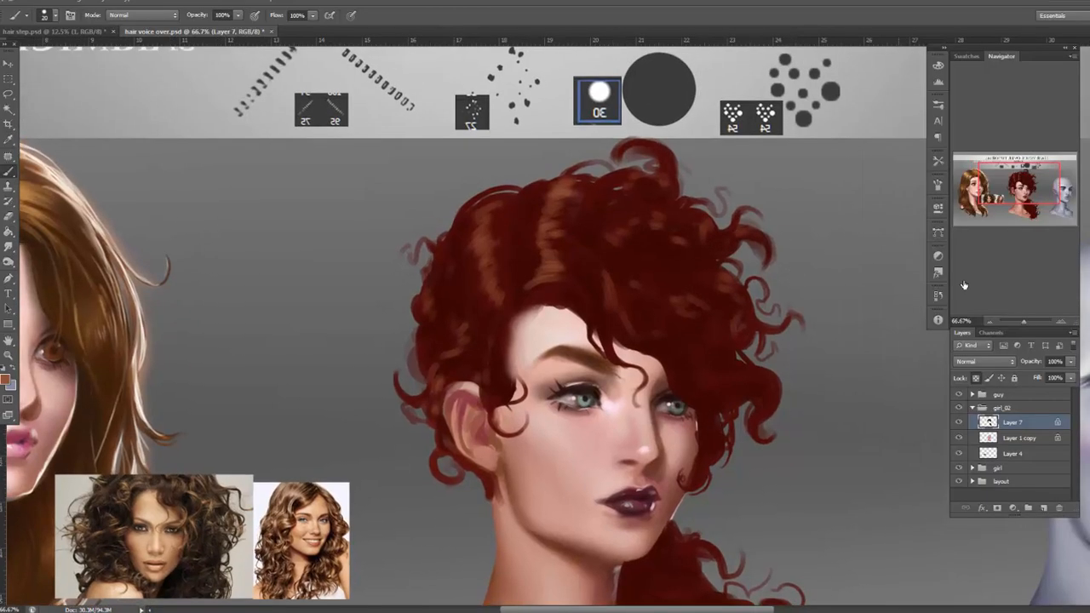
Check the highlights at several magnifications and continue them on the curls beside the face and the long side lock.
left_click(988, 321)
left_click(987, 321)
left_click(987, 321)
left_click(988, 321)
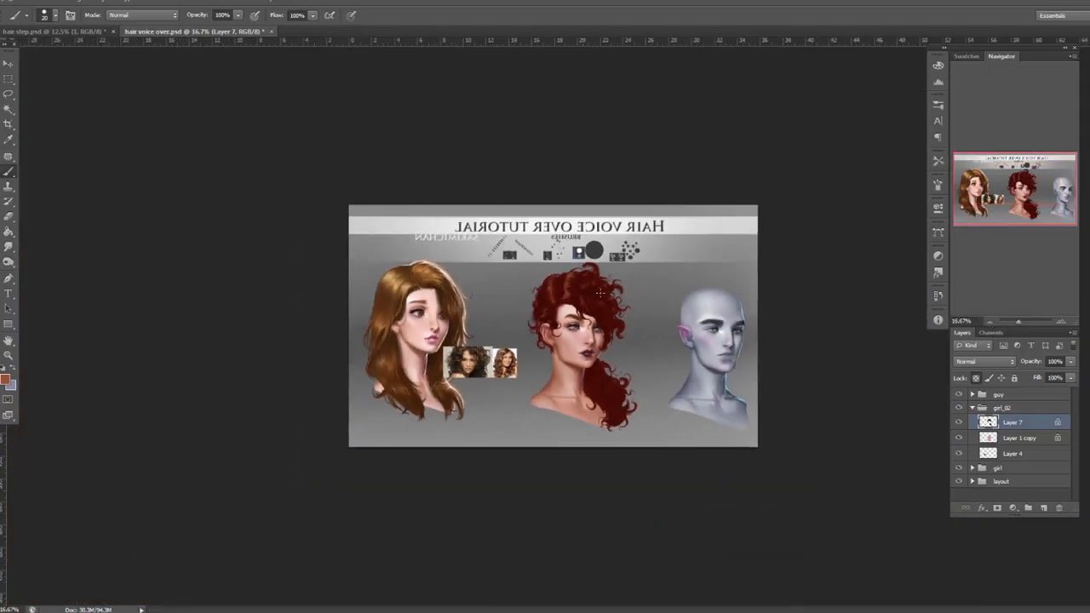
left_click(1061, 323)
left_click(1060, 322)
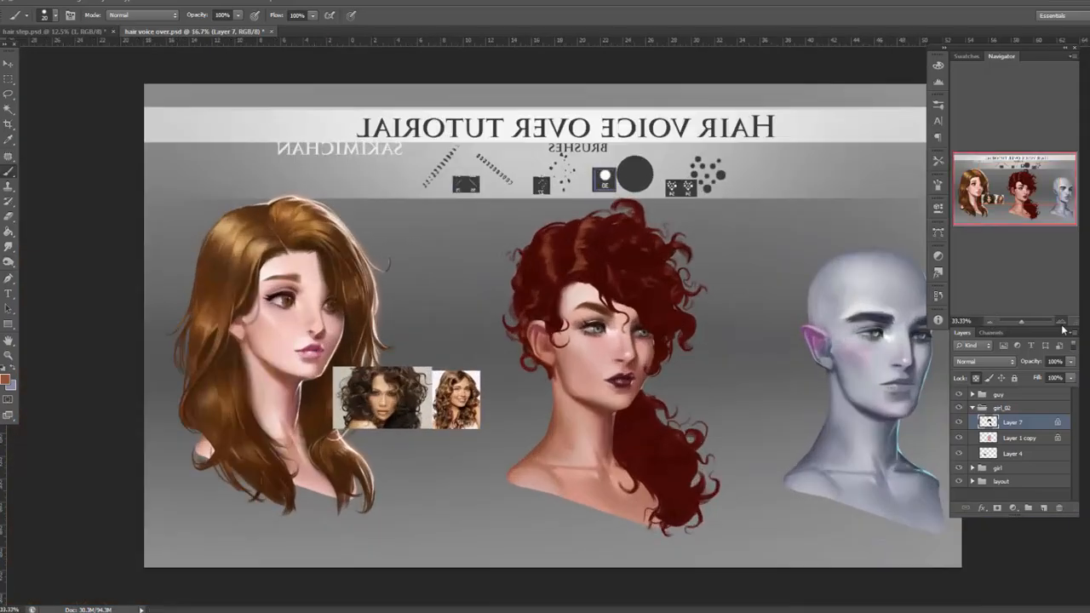
left_click(1060, 322)
left_click(1061, 323)
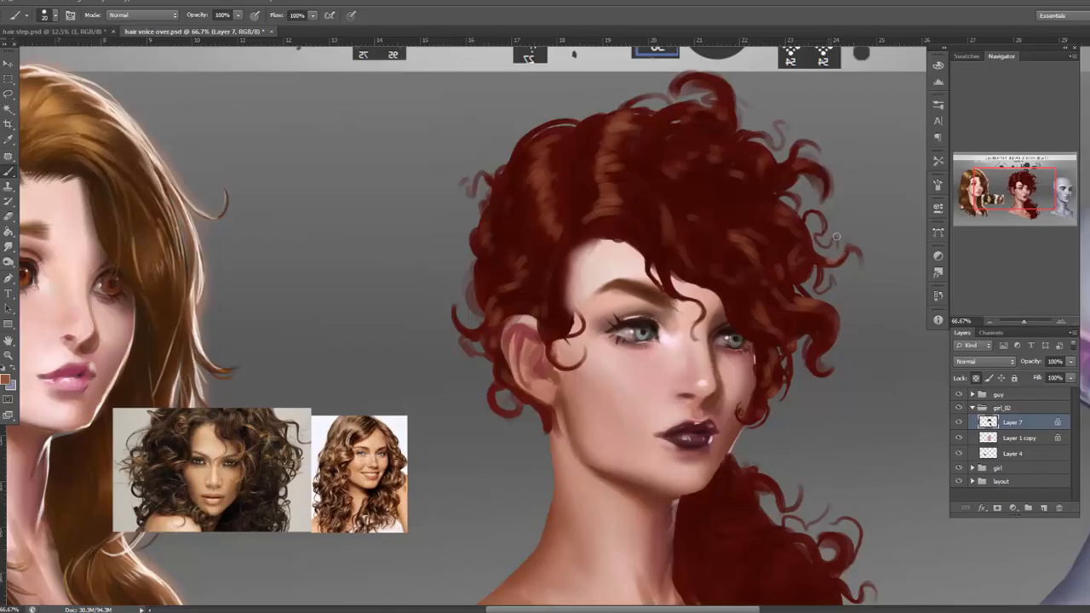
scroll(830, 329, "down", 5)
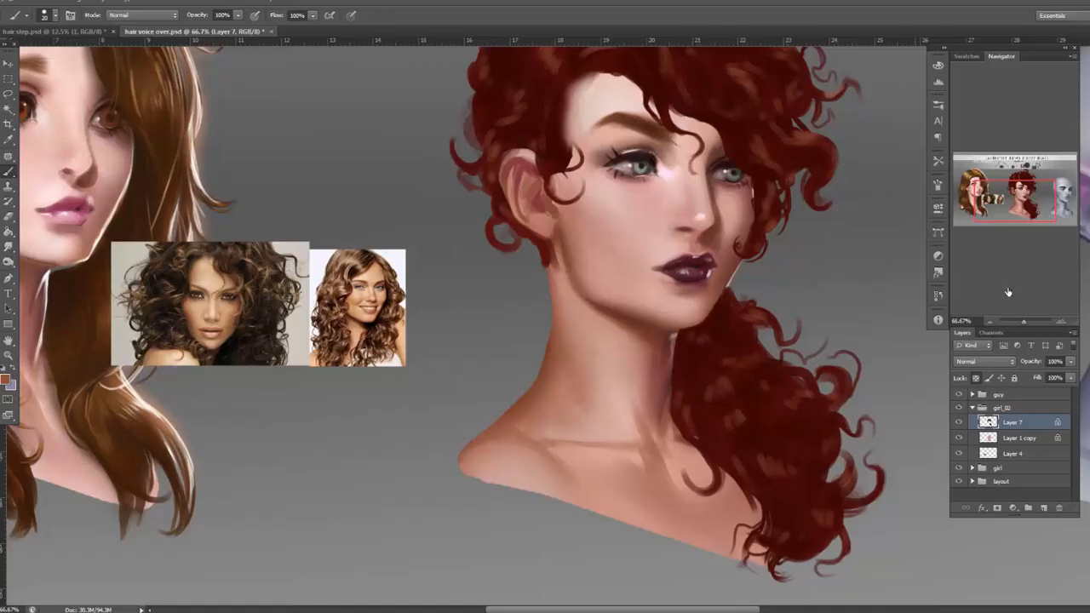
Check the redhead's new hair highlights in the full illustration and in a closer view.
left_click(989, 321)
left_click(989, 321)
left_click(990, 321)
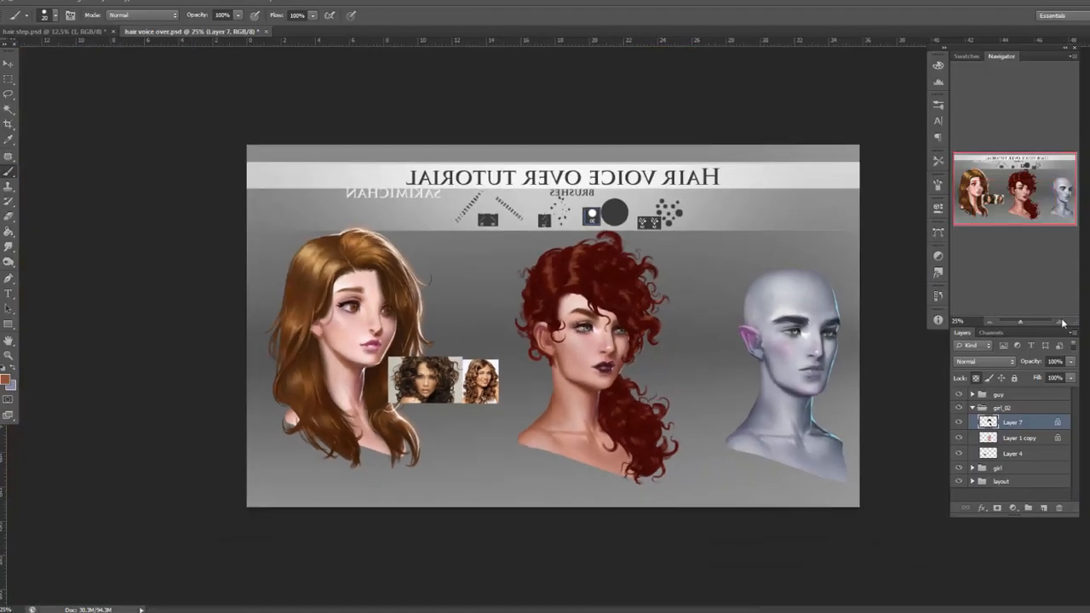
left_click(1063, 322)
left_click(1063, 322)
left_click(1063, 322)
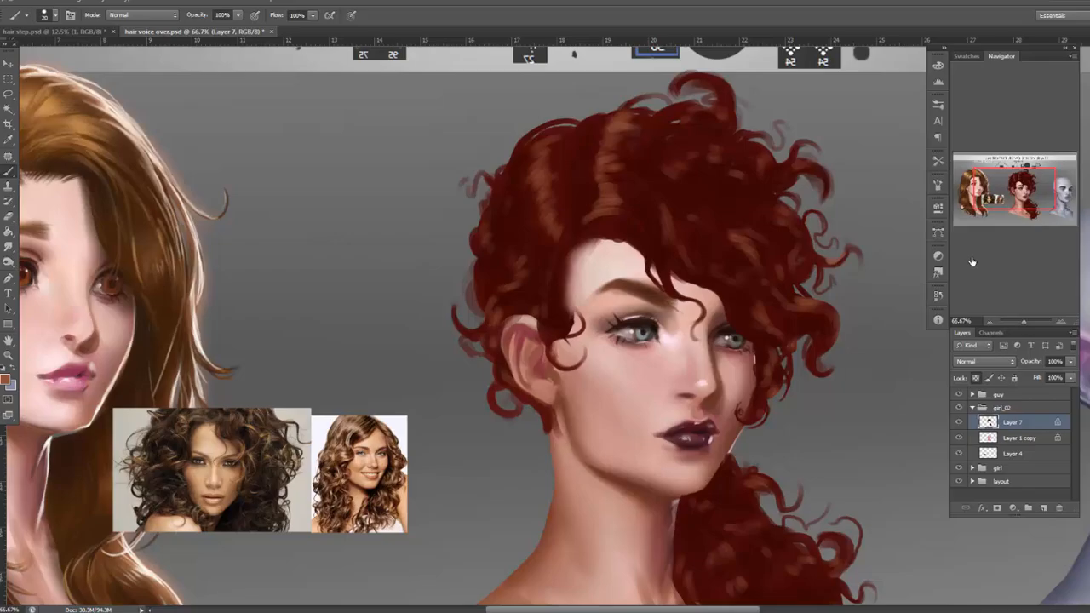
left_click_drag(838, 322, 715, 315)
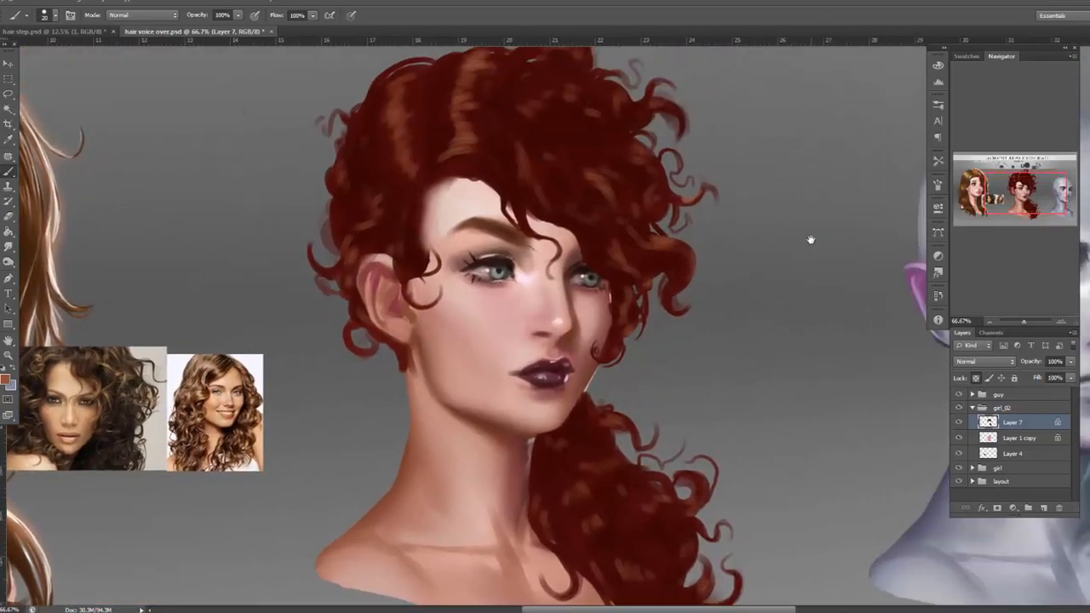
Float the hair voice over.psd window and copy the girl_02 group into hair step.psd, beside the first redhead in the second row.
left_click(989, 322)
left_click(989, 322)
left_click_drag(241, 33, 211, 346)
left_click(8, 65)
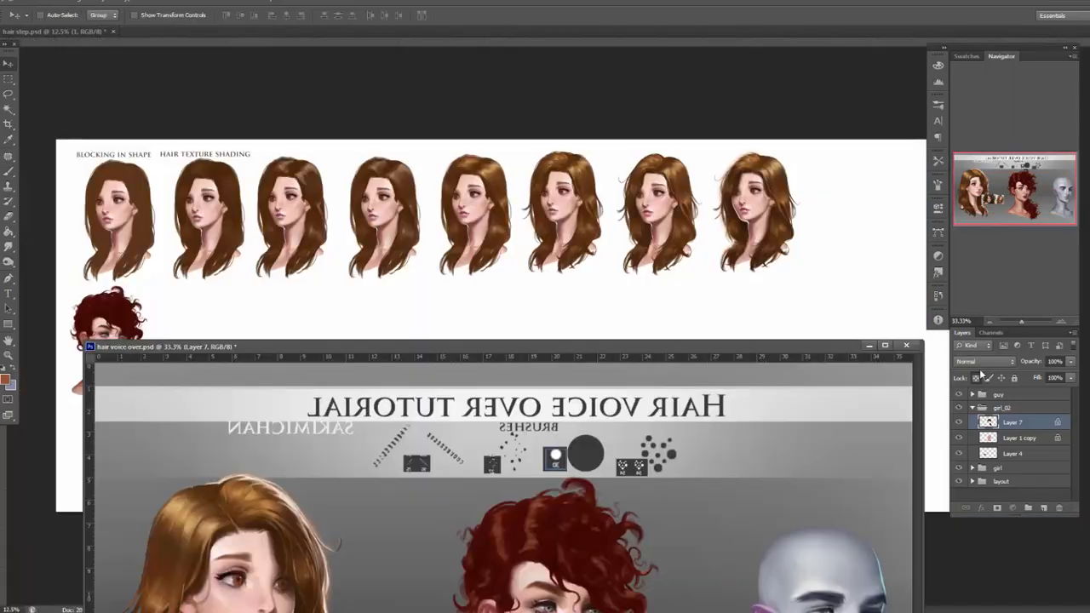
left_click_drag(414, 436, 247, 294)
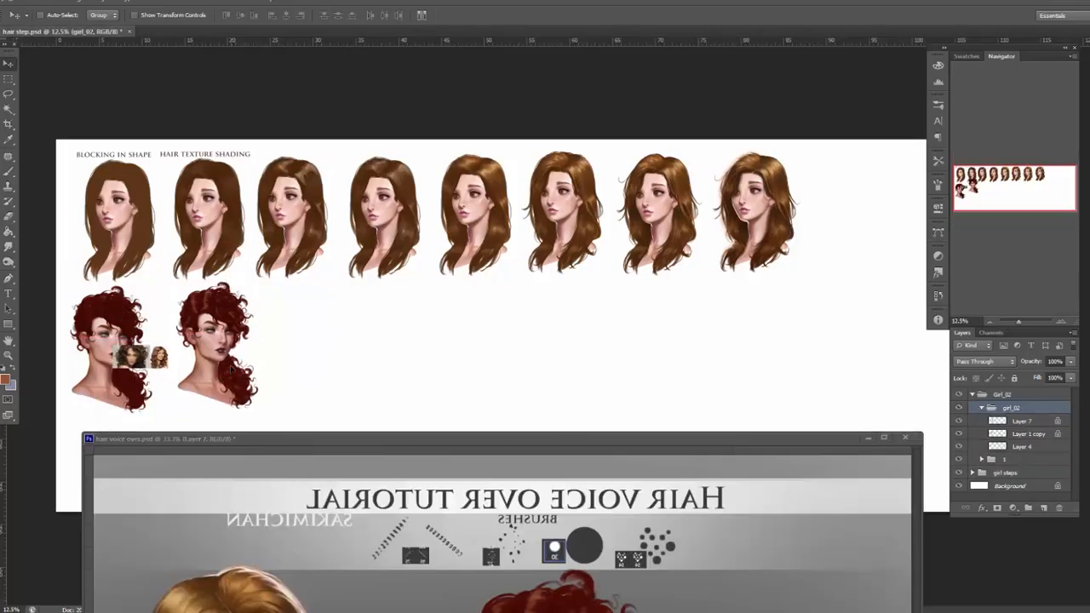
left_click_drag(231, 369, 217, 368)
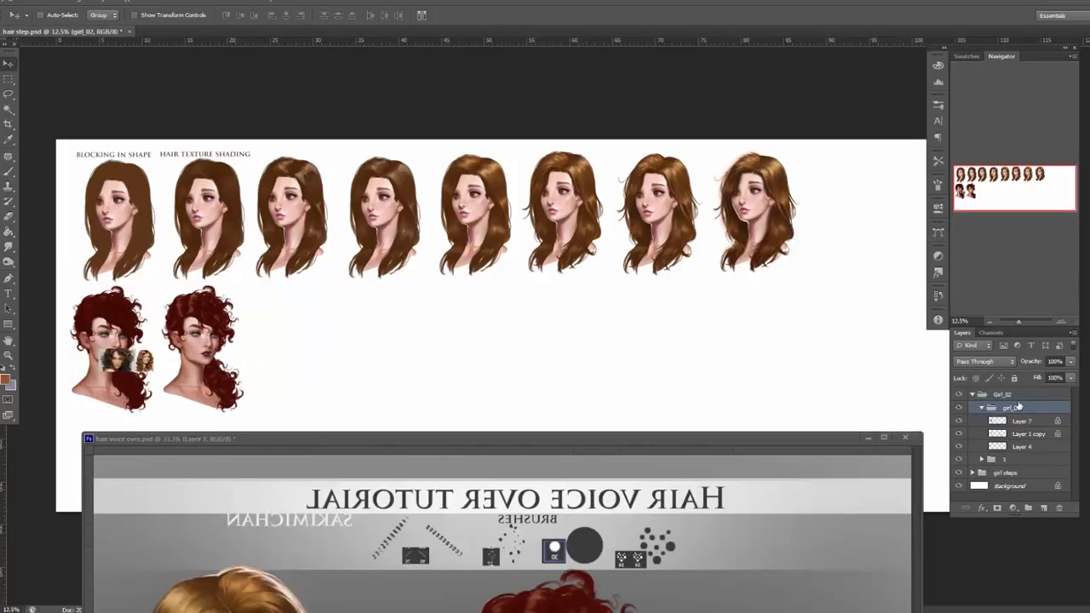
Rename the copied girl_02 group as 2, hide its Layer 4 reference photos and collapse the group.
double_click(1011, 408)
type("2")
left_click(1017, 451)
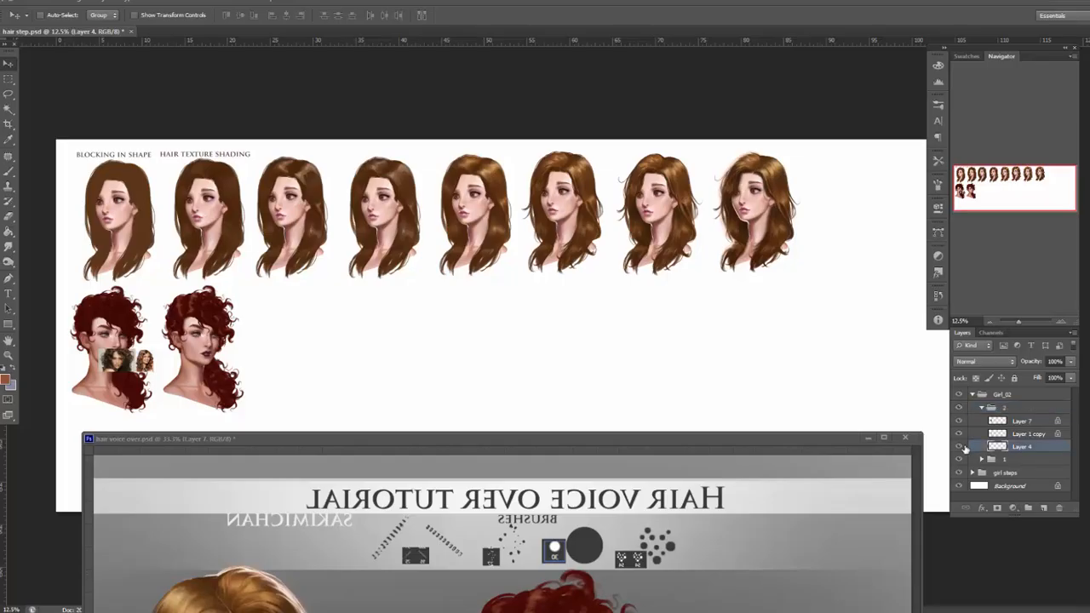
left_click(959, 446)
left_click(997, 408)
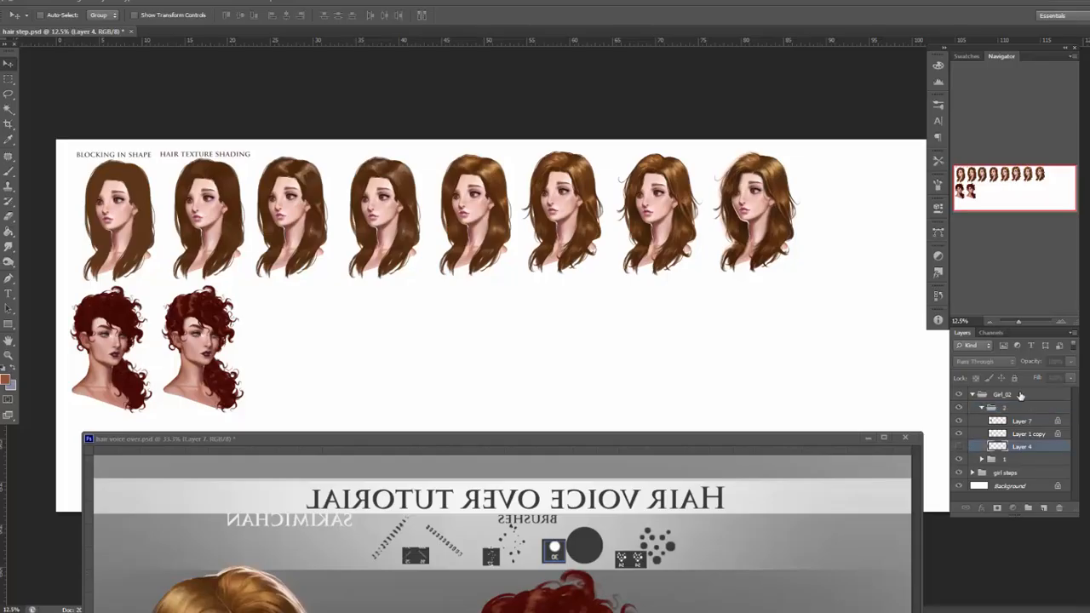
left_click(982, 407)
Dock the hair voice over.psd window back as a tab and return to the Brush tool at 66.67% zoom.
left_click_drag(456, 434, 444, 473)
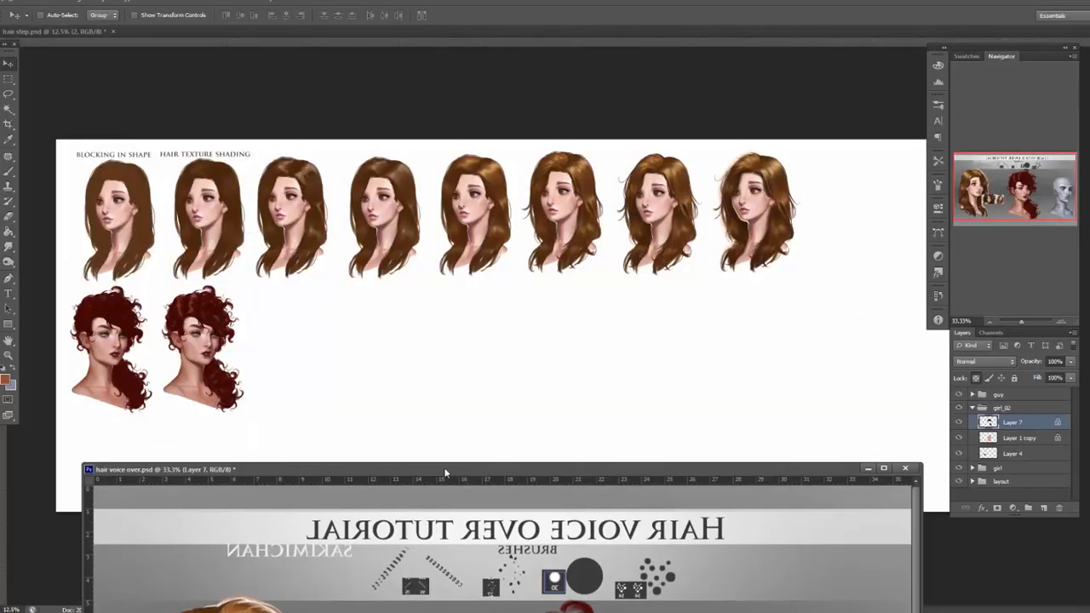
left_click_drag(441, 328, 433, 33)
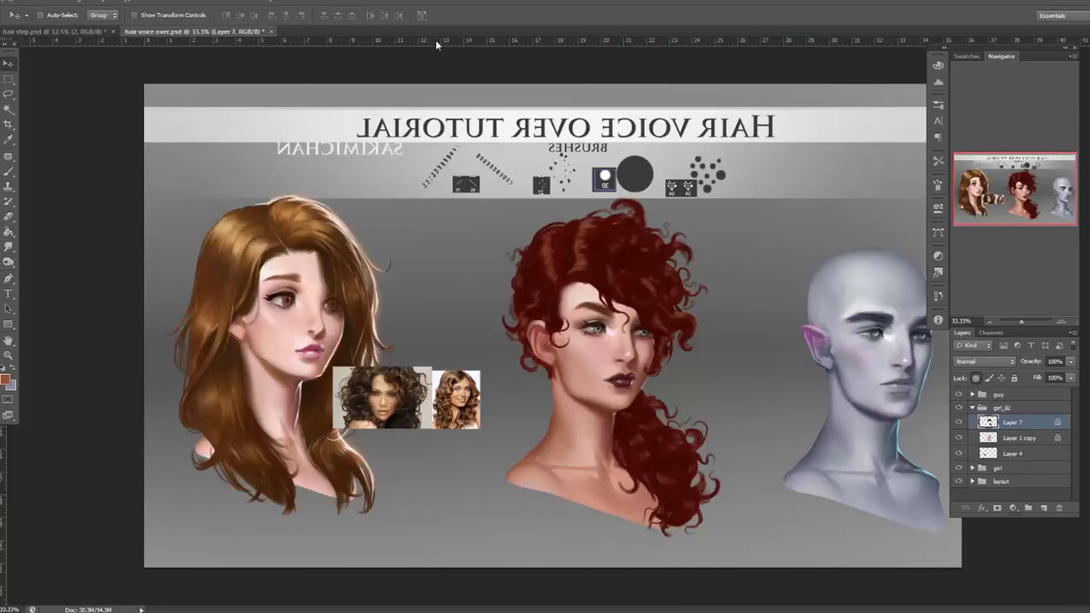
left_click(1061, 322)
left_click(1061, 322)
key("b")
Soften the highlight bands on the redhead's crown and the curls above her ear with sampled reds and adjusted brush sizes.
left_click_drag(764, 263, 890, 341)
left_click(726, 274, "alt")
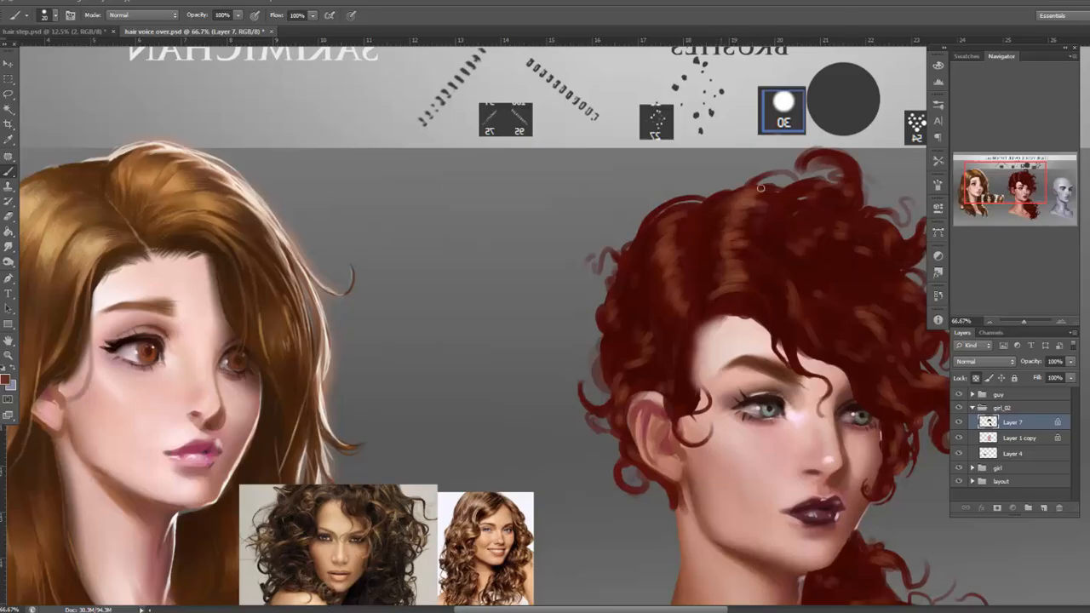
right_click(830, 277)
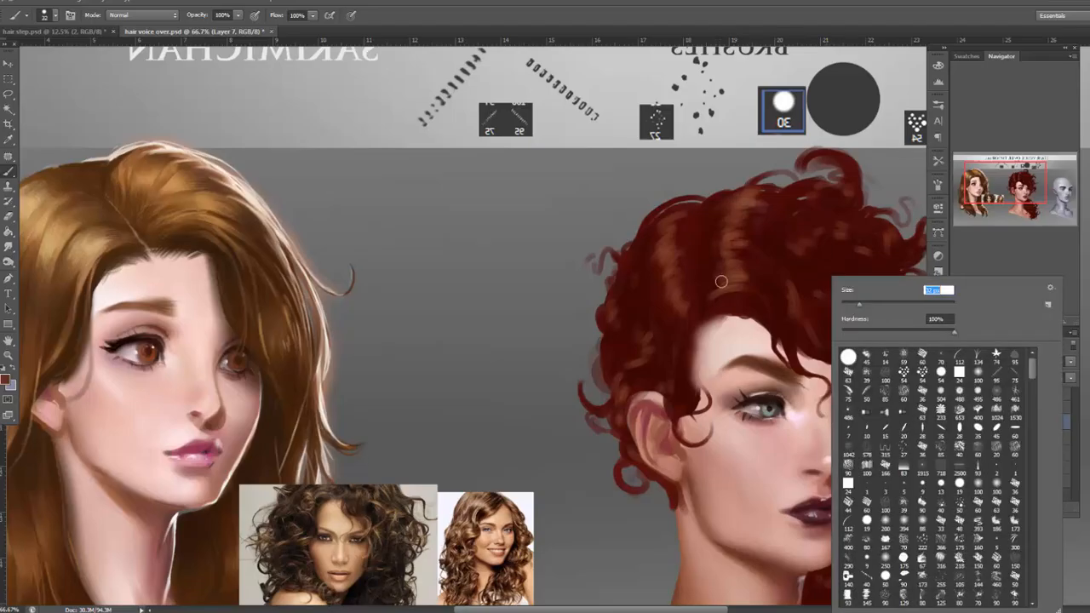
left_click(739, 245)
left_click(717, 221, "alt")
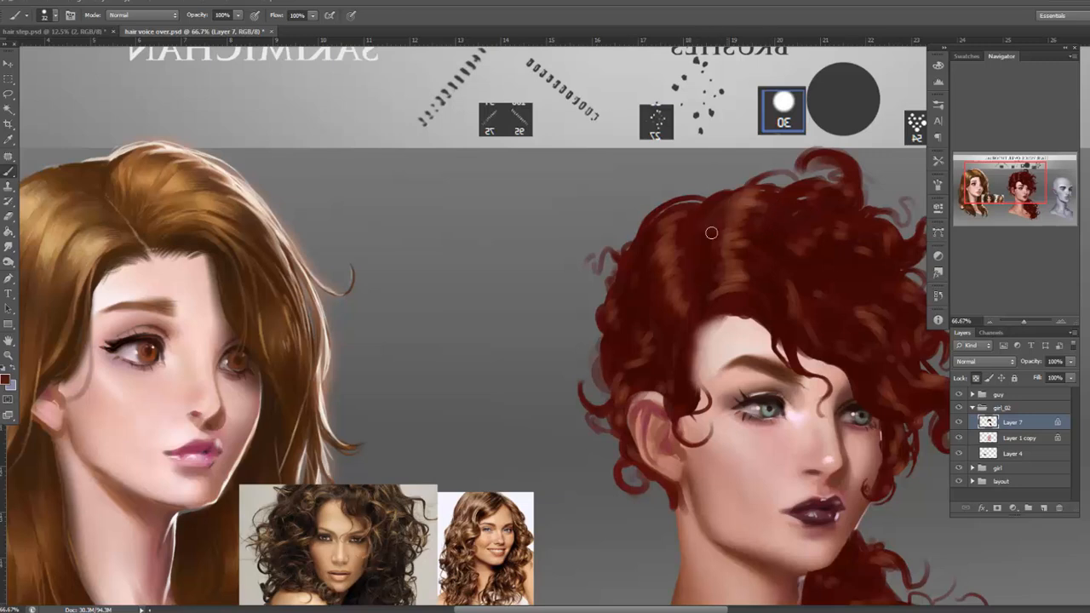
left_click(703, 252, "alt")
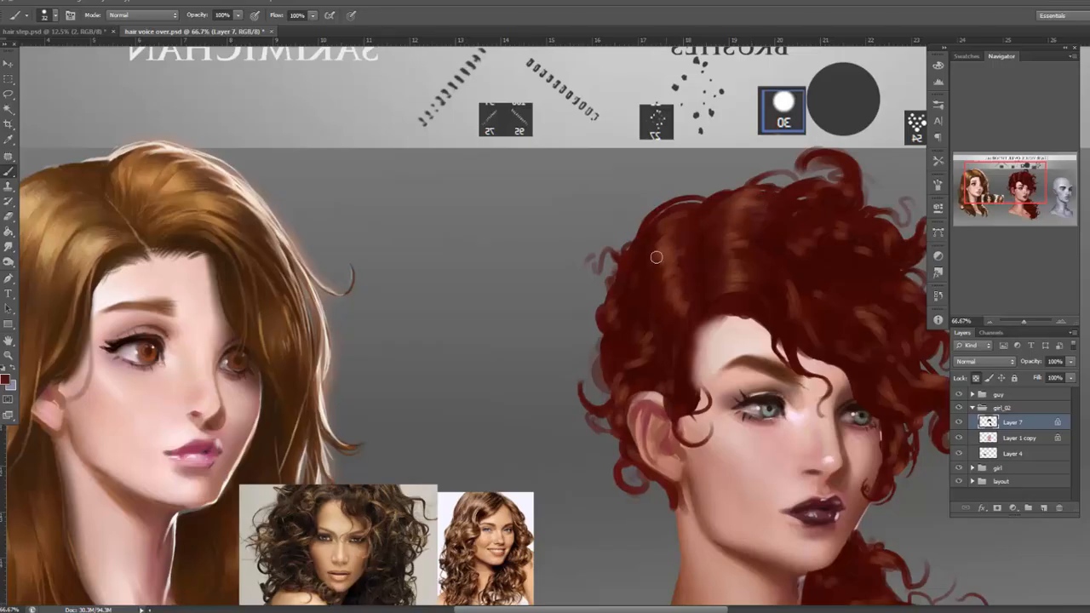
left_click_drag(805, 455, 722, 467)
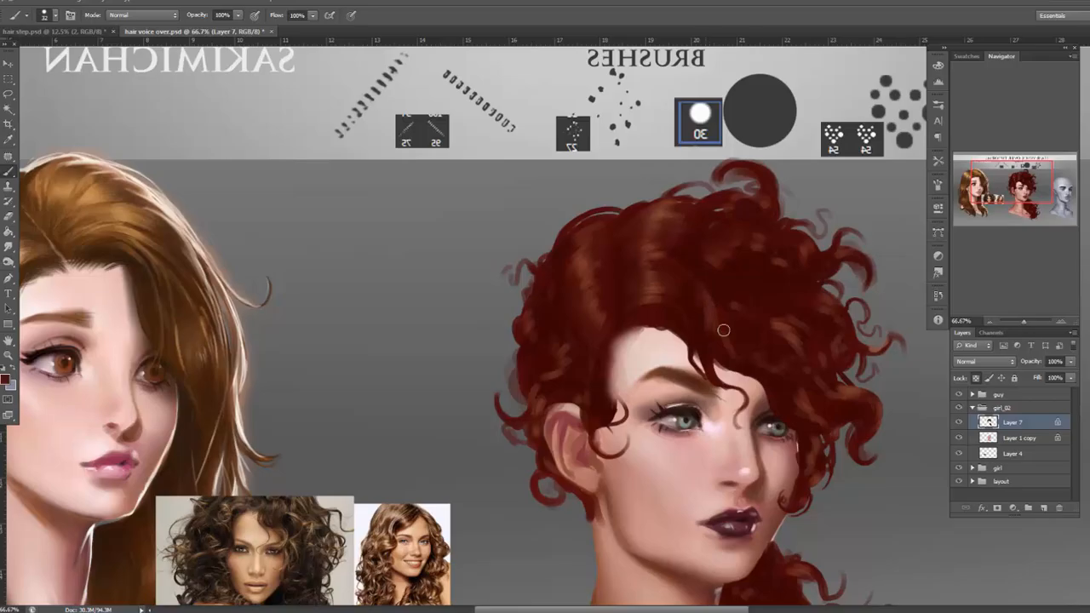
left_click(576, 380, "alt")
right_click(778, 238)
left_click(822, 267)
Examine how light and shadow fall on the curls in the two reference photos at 100% zoom.
left_click_drag(717, 316, 798, 193)
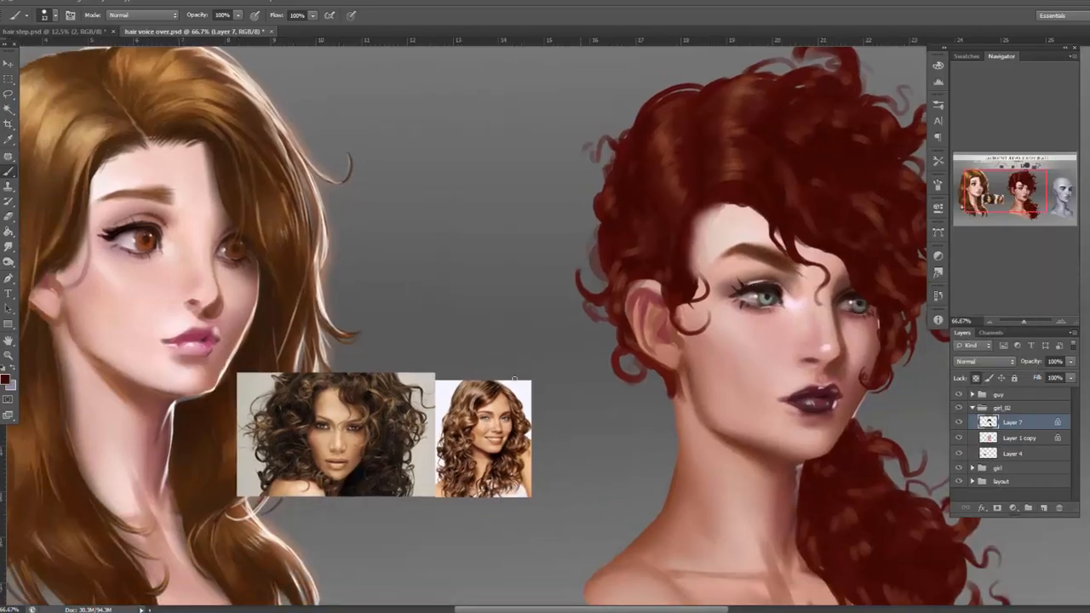
left_click(1061, 321)
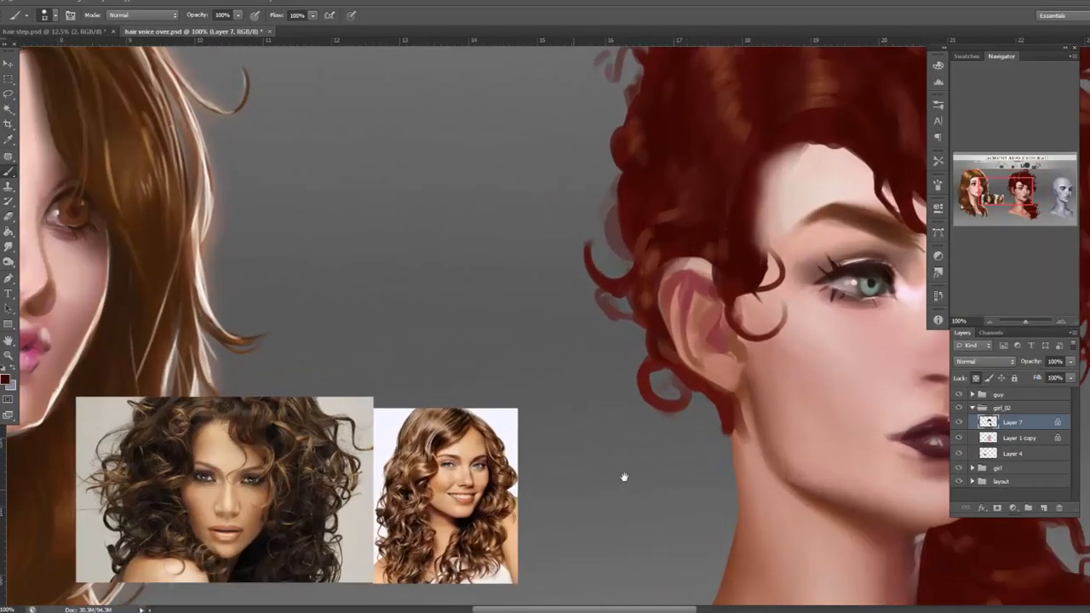
left_click_drag(624, 477, 839, 428)
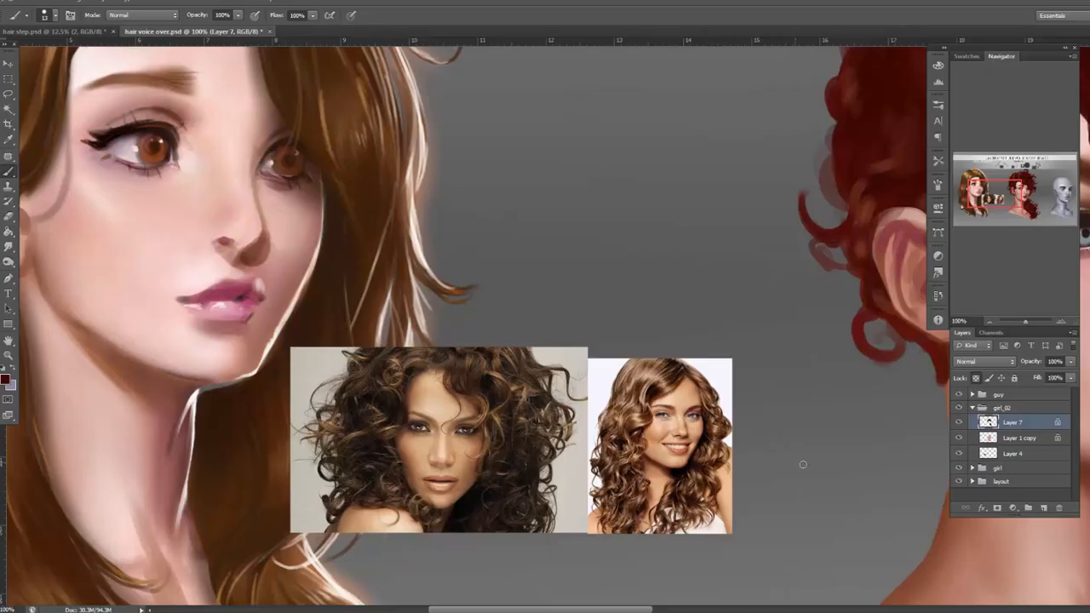
mouse_move(778, 474)
left_mouse_down()
mouse_move(663, 499)
mouse_move(779, 457)
mouse_move(749, 465)
left_mouse_up()
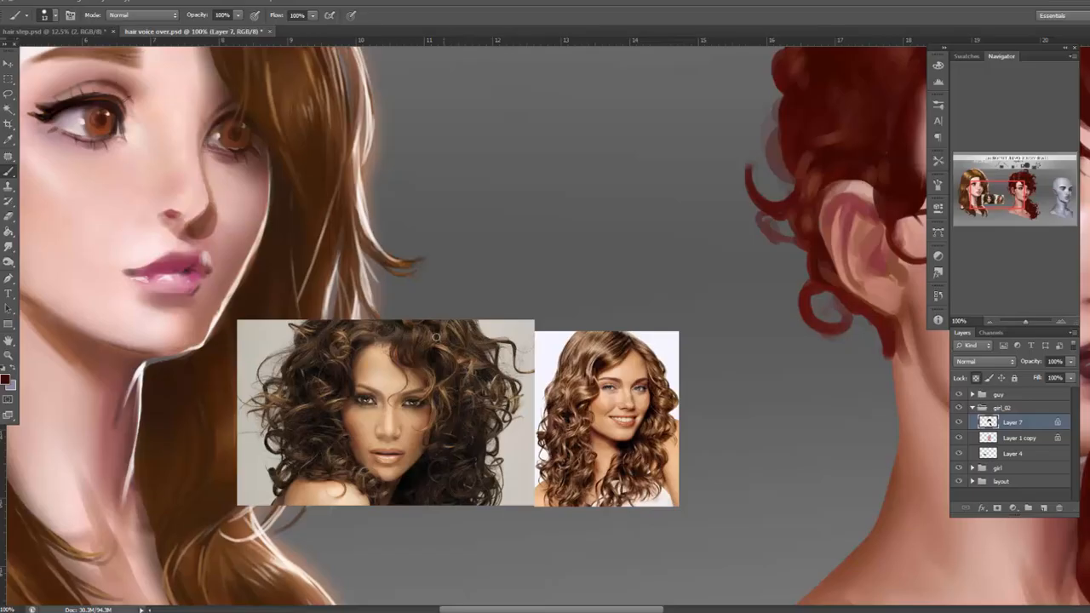
left_click_drag(786, 423, 642, 422)
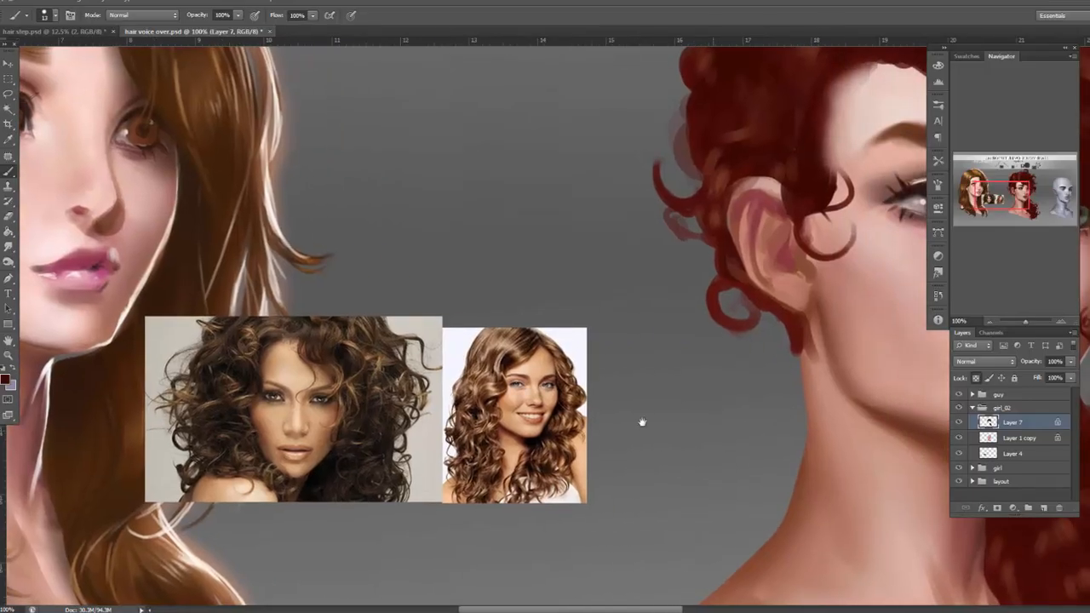
left_click_drag(827, 472, 814, 494)
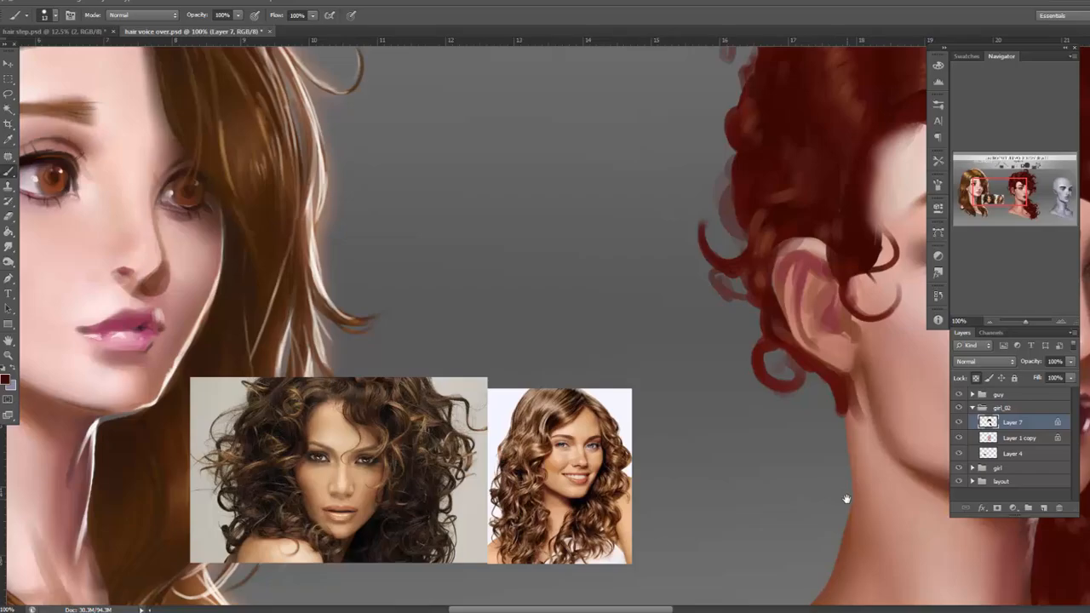
left_click_drag(826, 461, 535, 533)
left_click_drag(749, 464, 714, 528)
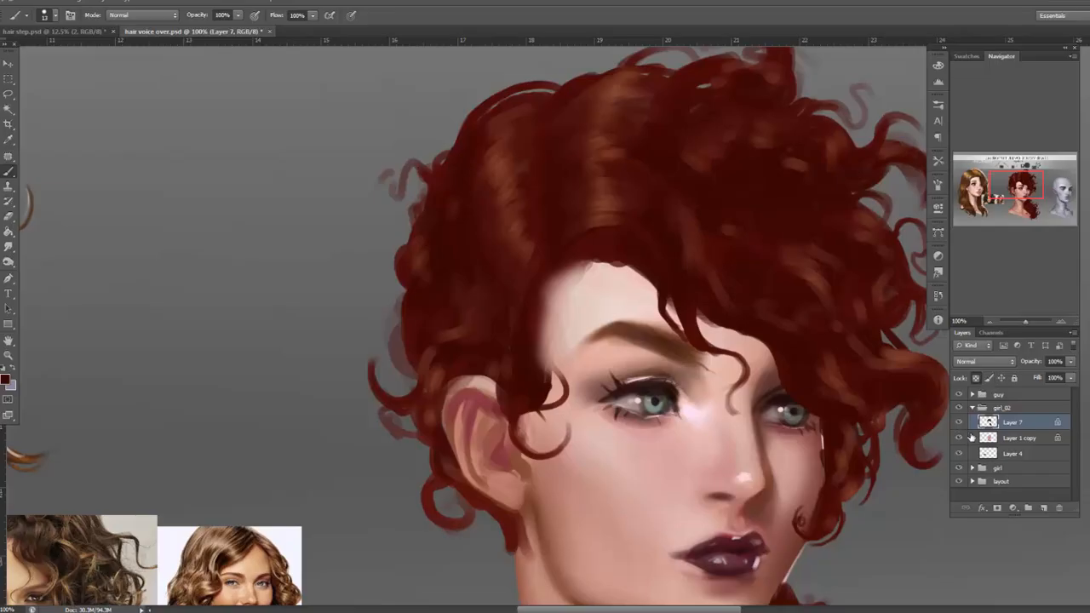
Set the background colour to a muted reddish brown, starting from a tone sampled in the redhead's hair.
left_click(11, 385)
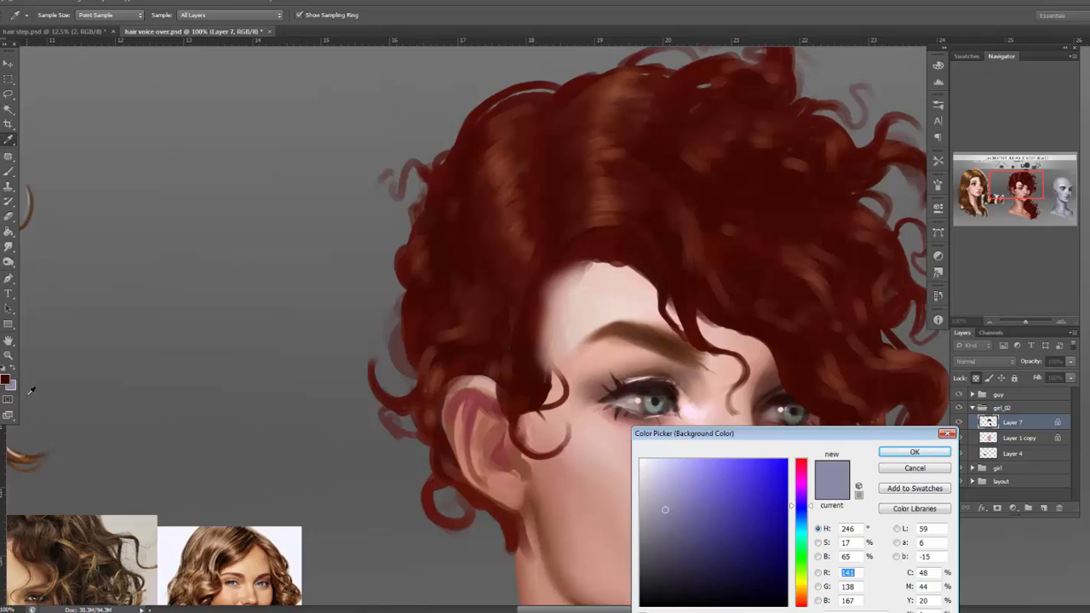
left_click(801, 595)
left_click(703, 519)
left_click(708, 518)
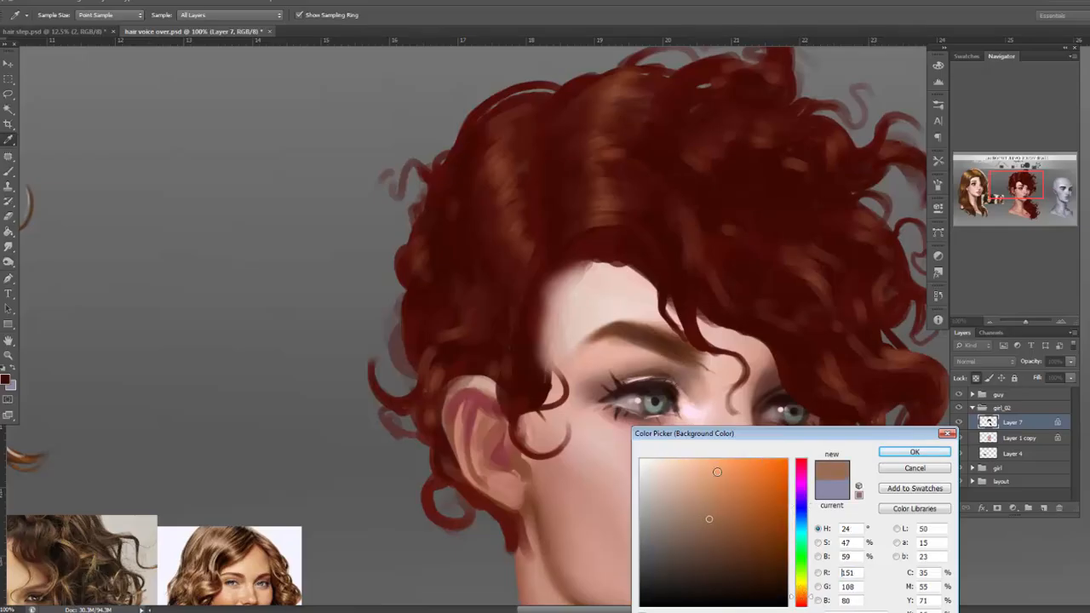
left_click(696, 242)
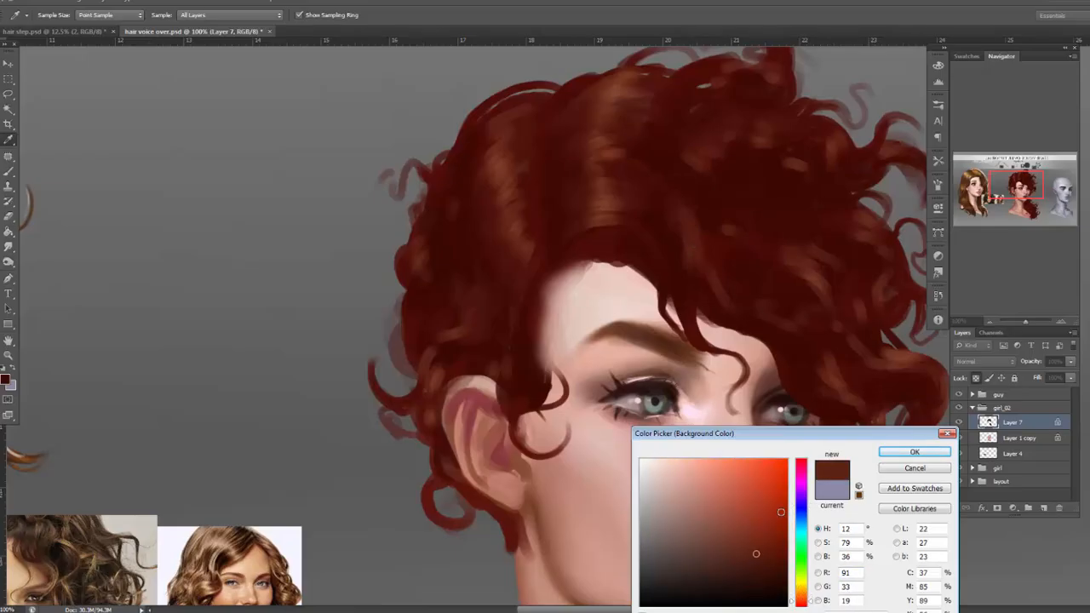
left_click_drag(737, 544, 710, 533)
left_click(915, 452)
Compare the reference photos' individual curls with the painted hair and bring the redhead's whole head back into view.
right_click(732, 219)
key("Escape")
left_click_drag(568, 410, 764, 225)
key("ctrl+r")
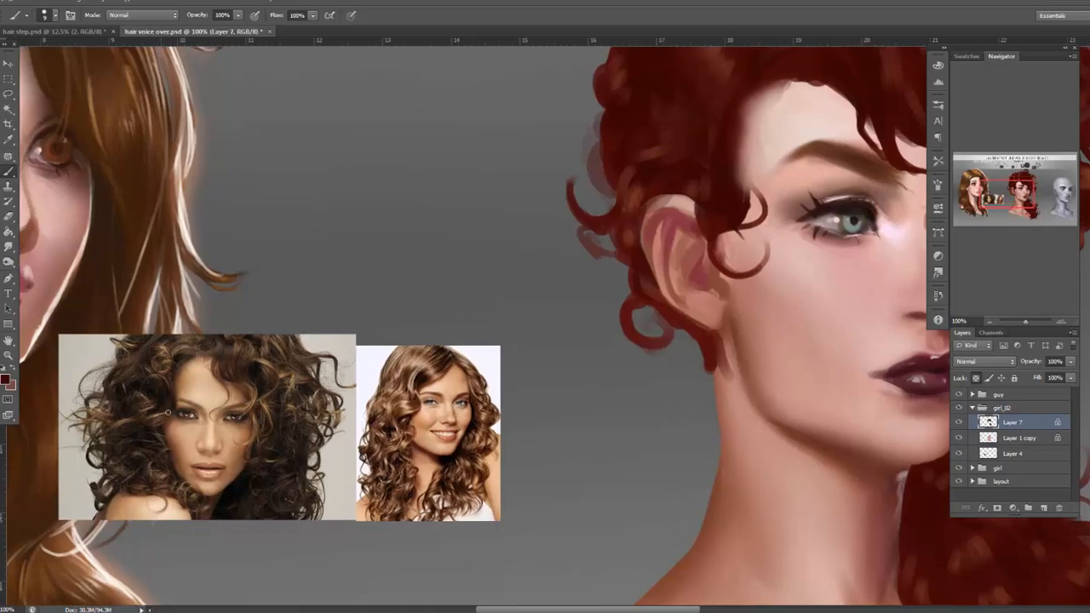
left_click_drag(744, 442, 723, 444)
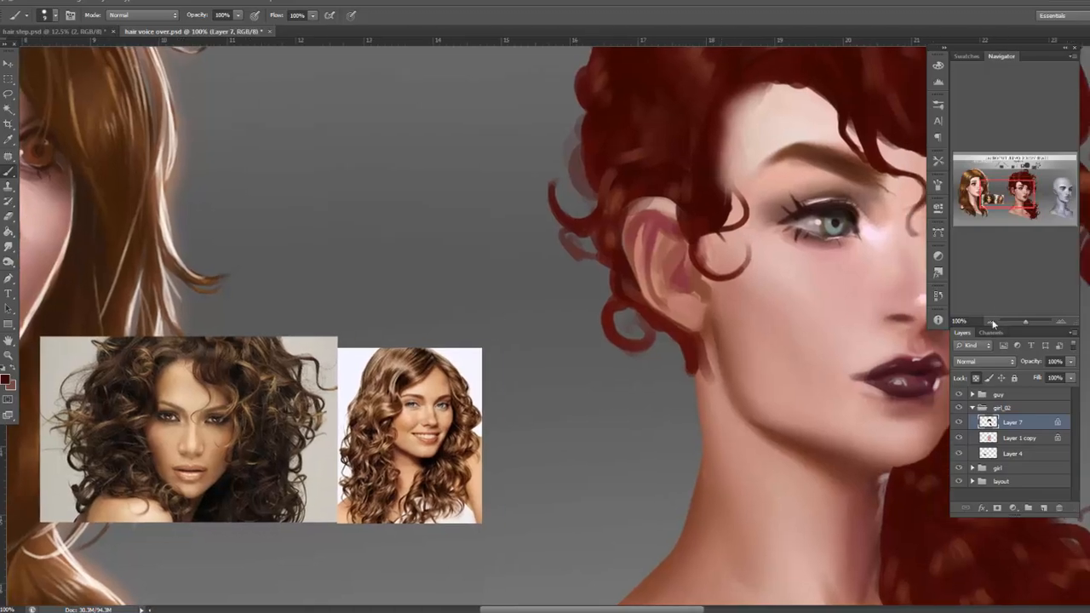
left_click(990, 322)
left_click_drag(809, 433, 737, 556)
Prepare a small brush on Layer 7 with its transparency unlocked and swap the reddish brown to the foreground.
right_click(734, 264)
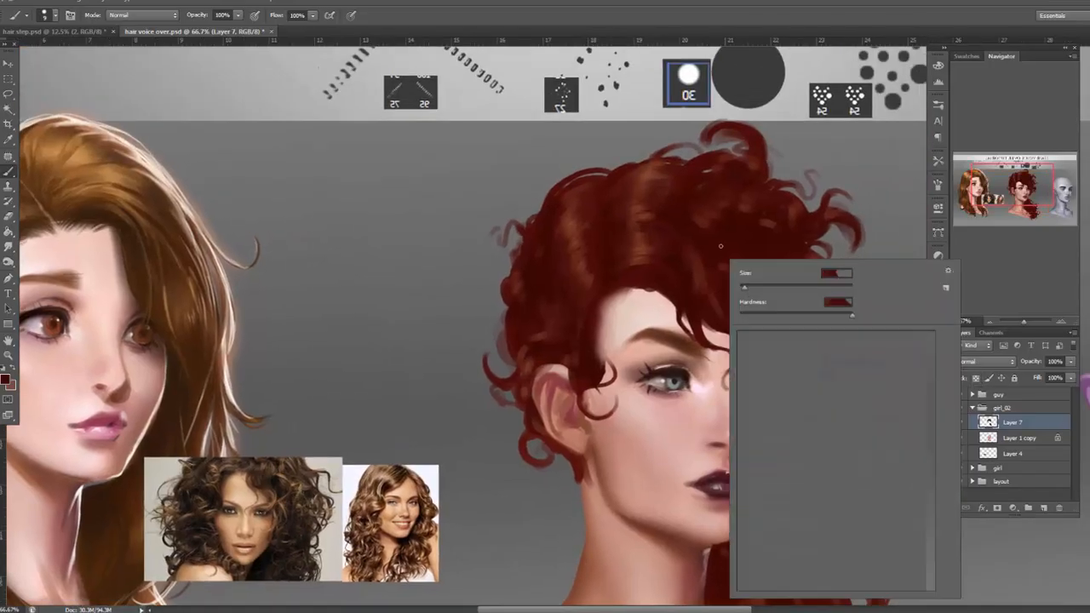
left_click_drag(742, 290, 741, 290)
left_click(1002, 422)
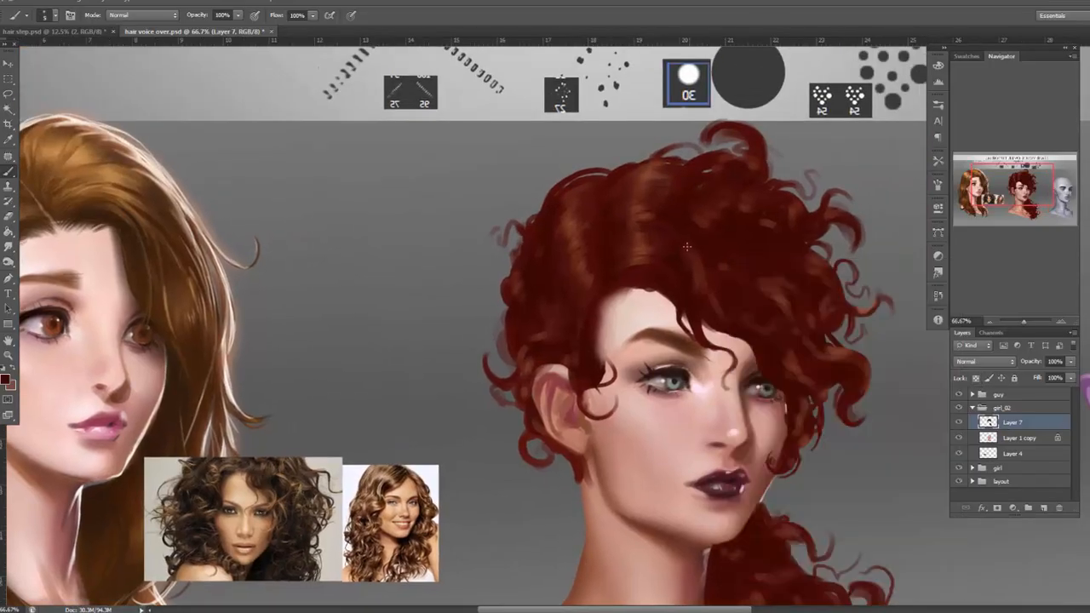
right_click(720, 214)
left_click(728, 248)
left_click(699, 280)
left_click(11, 372)
Paint thin, light reddish brown curled strands over the fringe, the top curls and the curls on the far side of the face.
mouse_move(684, 239)
left_mouse_down()
mouse_move(693, 297)
mouse_move(698, 265)
mouse_move(721, 288)
left_mouse_up()
left_click_drag(770, 289, 798, 268)
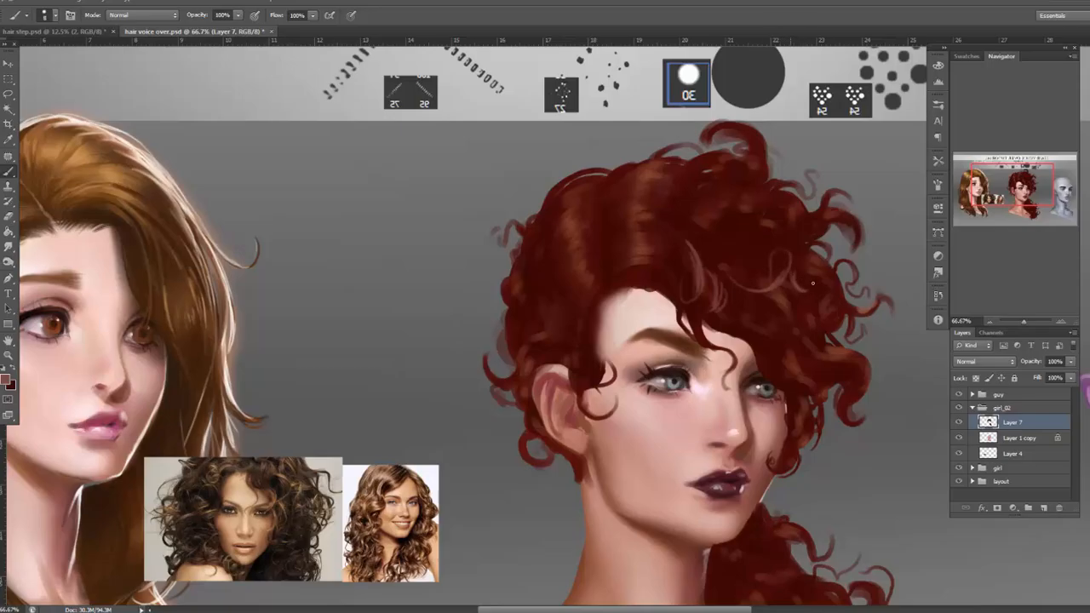
mouse_move(696, 219)
left_mouse_down()
mouse_move(742, 221)
mouse_move(727, 213)
mouse_move(749, 240)
mouse_move(746, 213)
mouse_move(753, 243)
mouse_move(737, 228)
mouse_move(770, 250)
left_mouse_up()
left_click_drag(760, 138, 763, 168)
mouse_move(691, 184)
left_mouse_down()
mouse_move(716, 201)
mouse_move(688, 225)
mouse_move(721, 241)
left_mouse_up()
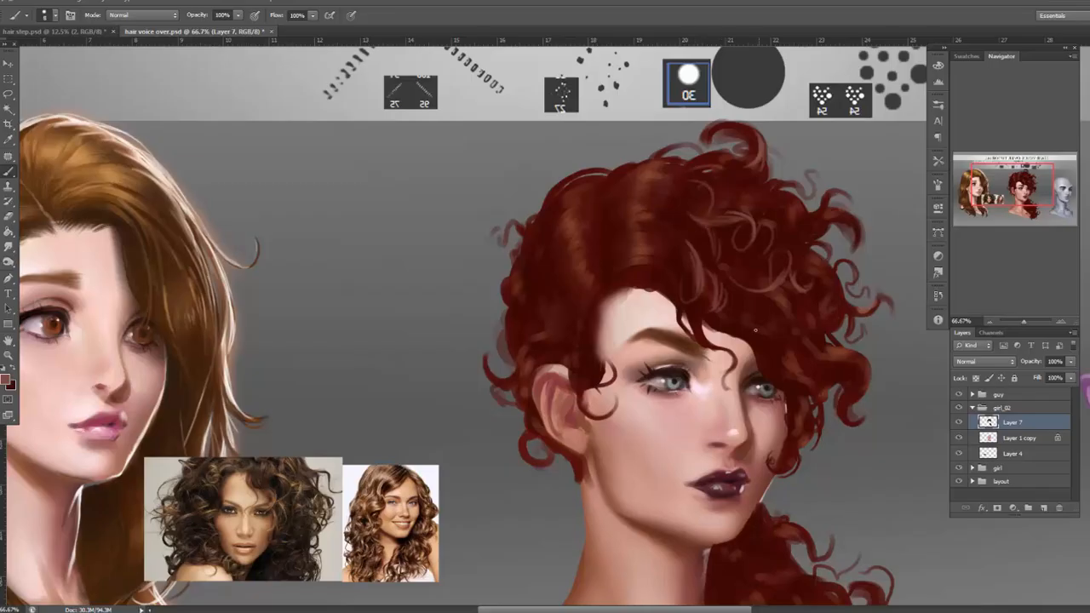
left_click_drag(776, 324, 790, 344)
left_click_drag(806, 383, 808, 401)
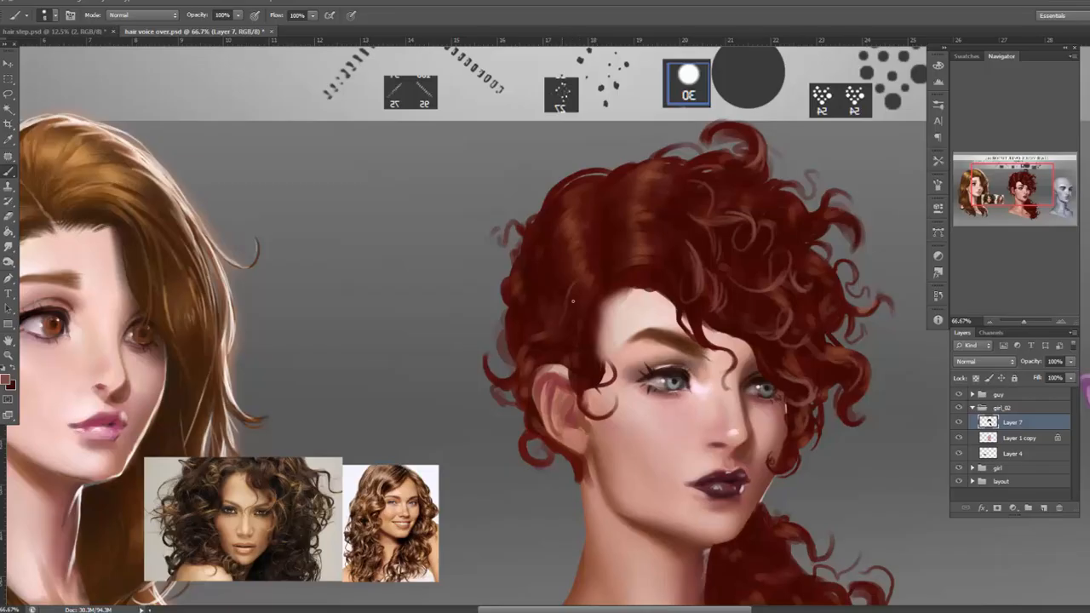
Add thin light curls to the hair above and around the redhead's visible ear and temple.
left_click_drag(536, 322, 561, 306)
mouse_move(569, 353)
left_mouse_down()
mouse_move(583, 337)
mouse_move(540, 350)
mouse_move(542, 363)
left_mouse_up()
mouse_move(508, 327)
left_mouse_down()
mouse_move(515, 374)
mouse_move(489, 359)
mouse_move(502, 384)
left_mouse_up()
left_click_drag(529, 422, 550, 442)
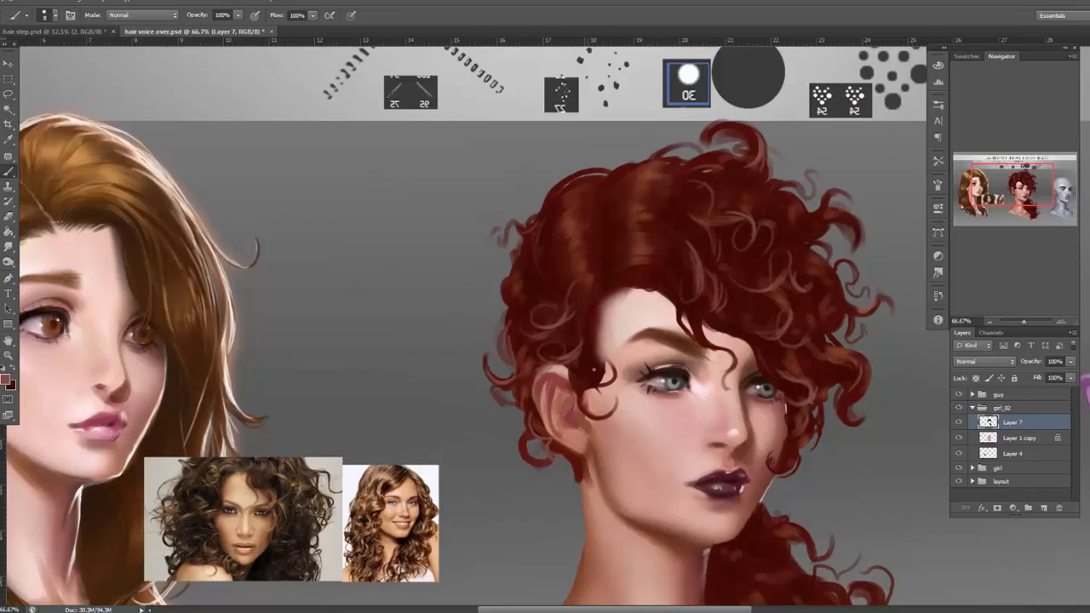
mouse_move(587, 356)
left_mouse_down()
mouse_move(611, 378)
mouse_move(574, 381)
left_mouse_up()
Paint fine loose curls along the fringe, over the far brow and onto the forehead below the hairline.
left_click_drag(702, 343, 765, 379)
left_click_drag(749, 331, 761, 352)
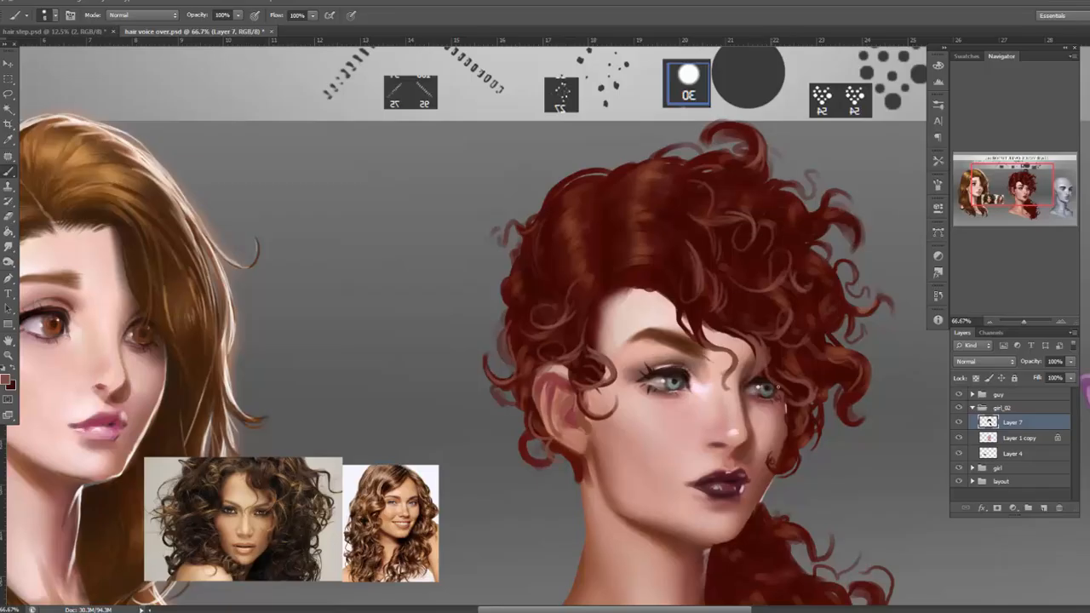
mouse_move(656, 272)
left_mouse_down()
mouse_move(673, 293)
mouse_move(656, 316)
left_mouse_up()
mouse_move(660, 276)
left_mouse_down()
mouse_move(674, 296)
mouse_move(641, 303)
mouse_move(670, 296)
left_mouse_up()
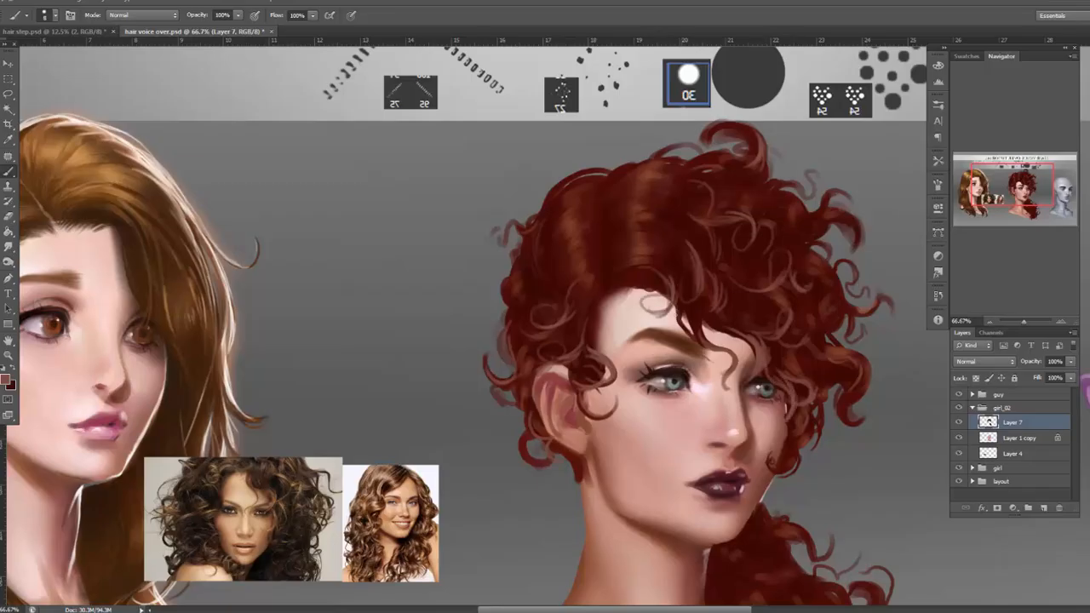
Paint thin light curled strands over the redhead's ponytail, from beside the neck down to its lower ends.
left_click_drag(826, 398, 821, 267)
left_click_drag(803, 406, 807, 429)
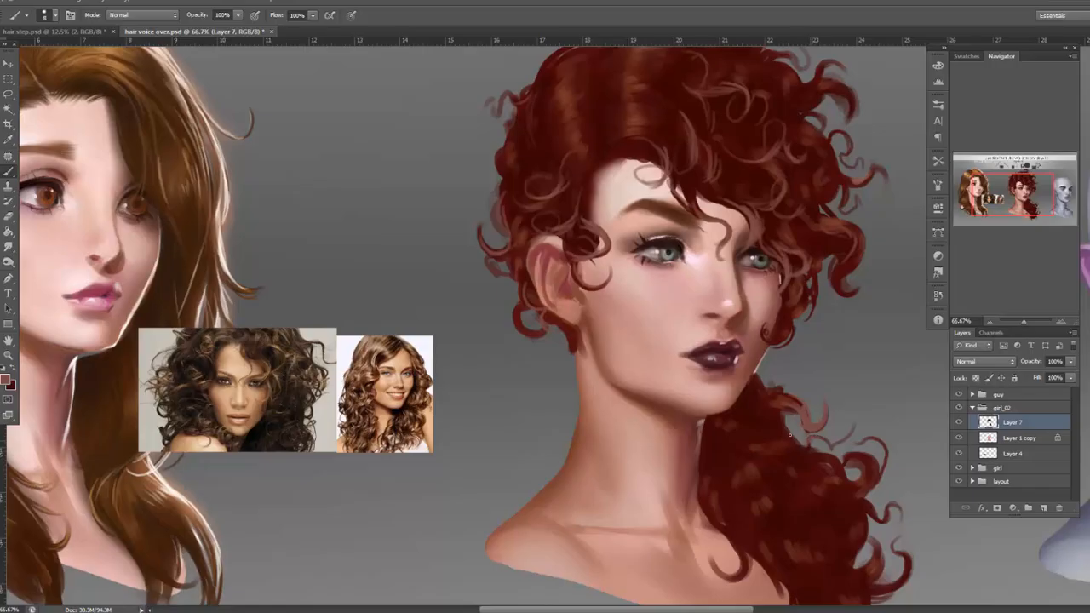
scroll(733, 385, "down", 2)
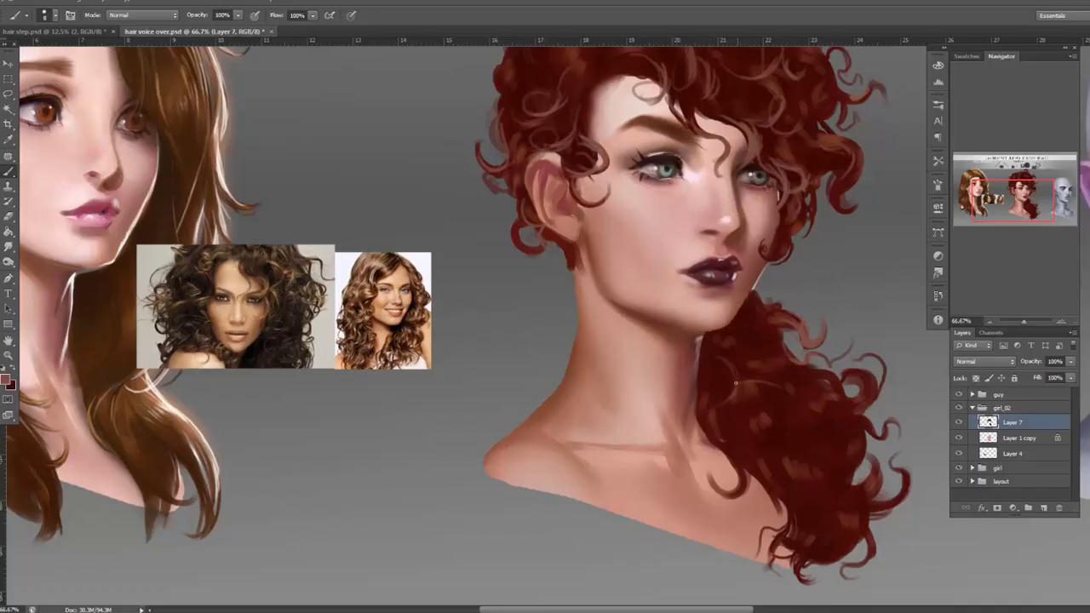
left_click_drag(837, 462, 839, 470)
left_click_drag(822, 507, 813, 534)
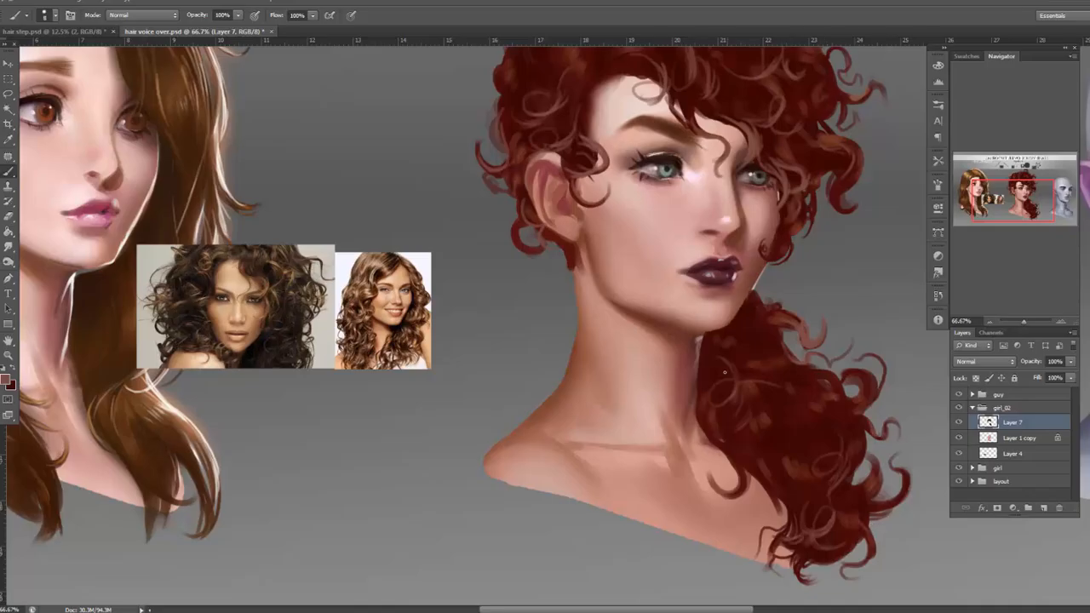
Paint fine strands over the highlights above the temple and on the crown, using reddish browns sampled from the surrounding hair.
left_click_drag(851, 437, 789, 598)
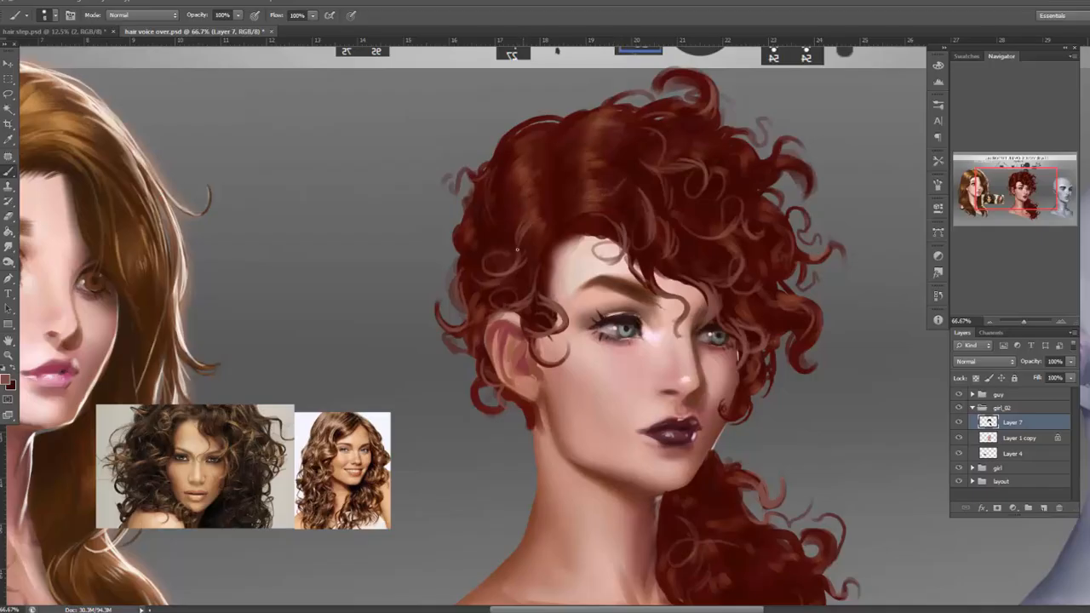
left_click(502, 203, "alt")
left_click(526, 176, "alt")
left_click(502, 211, "alt")
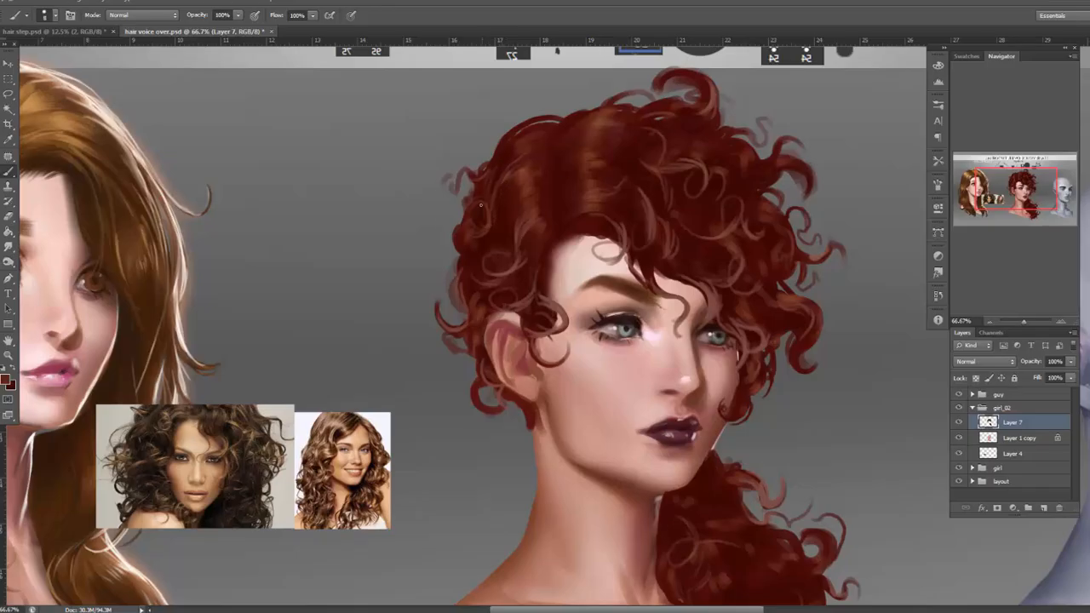
left_click(527, 175, "alt")
left_click(608, 163, "alt")
left_click(595, 152, "alt")
left_click(619, 148, "alt")
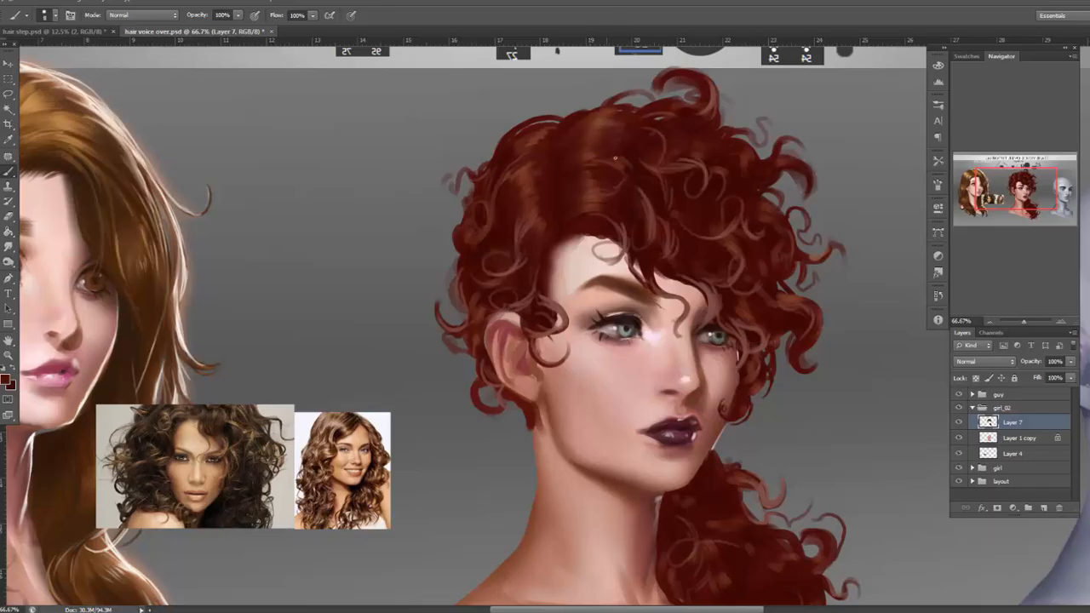
left_click(618, 162, "alt")
Examine the redhead's hair at several zoom levels within the whole illustration, comparing it with Layer 7 hidden and shown.
left_click(990, 322)
left_click(990, 321)
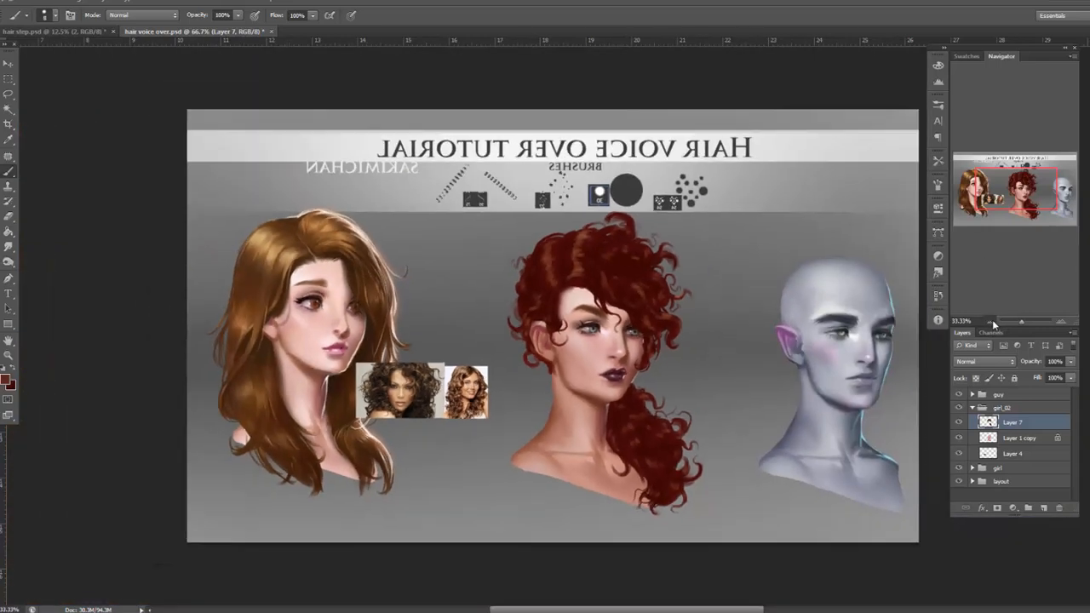
left_click(990, 323)
left_click(990, 321)
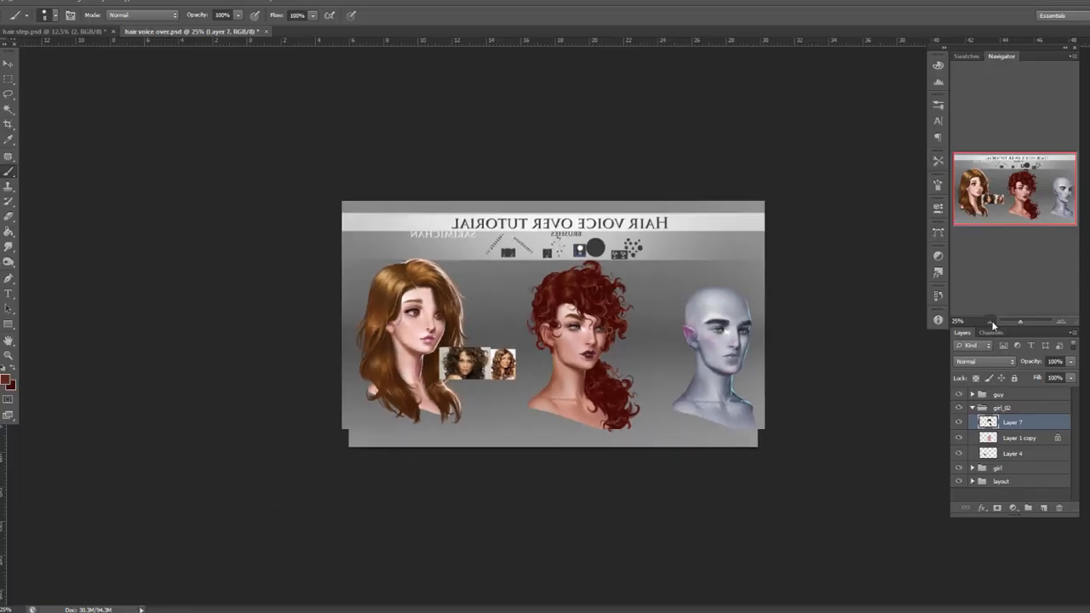
left_click(992, 323)
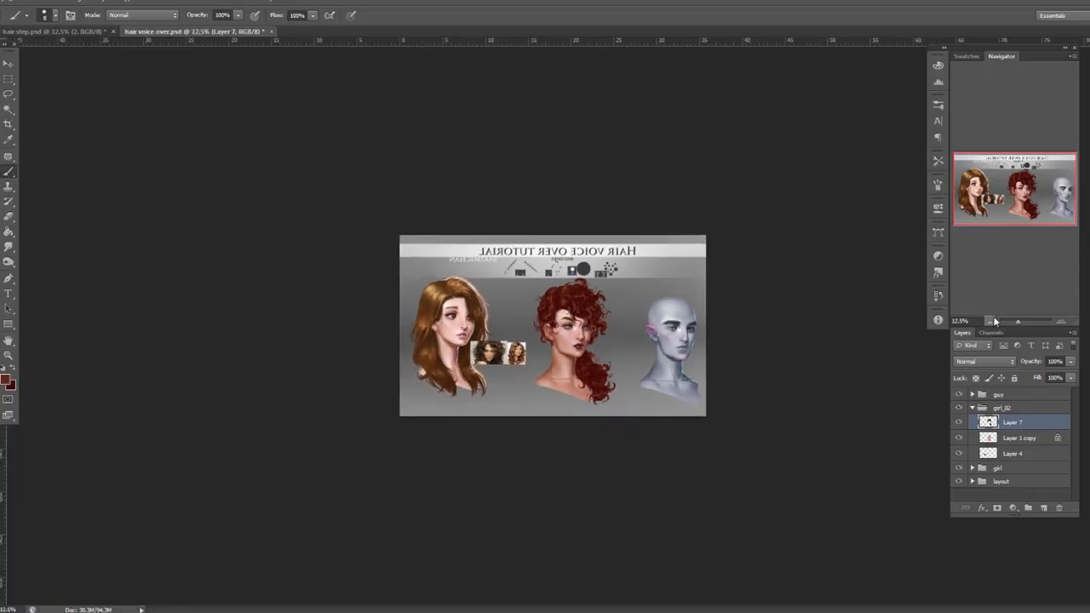
left_click(1061, 322)
left_click(1060, 322)
left_click(1061, 324)
left_click(1060, 323)
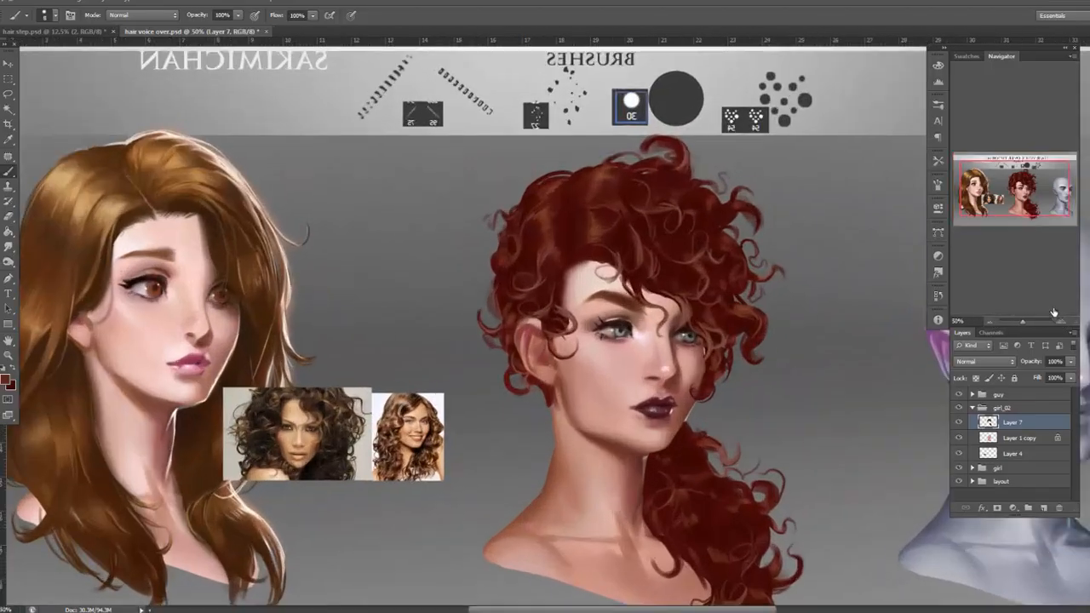
left_click(1006, 220)
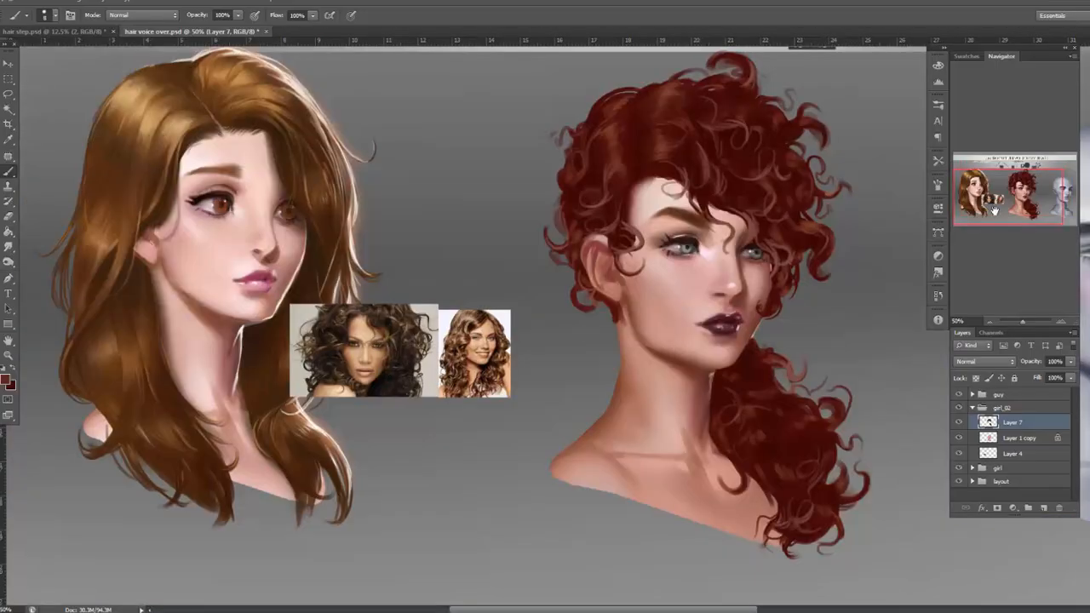
left_click_drag(1030, 203, 1042, 188)
left_click(992, 321)
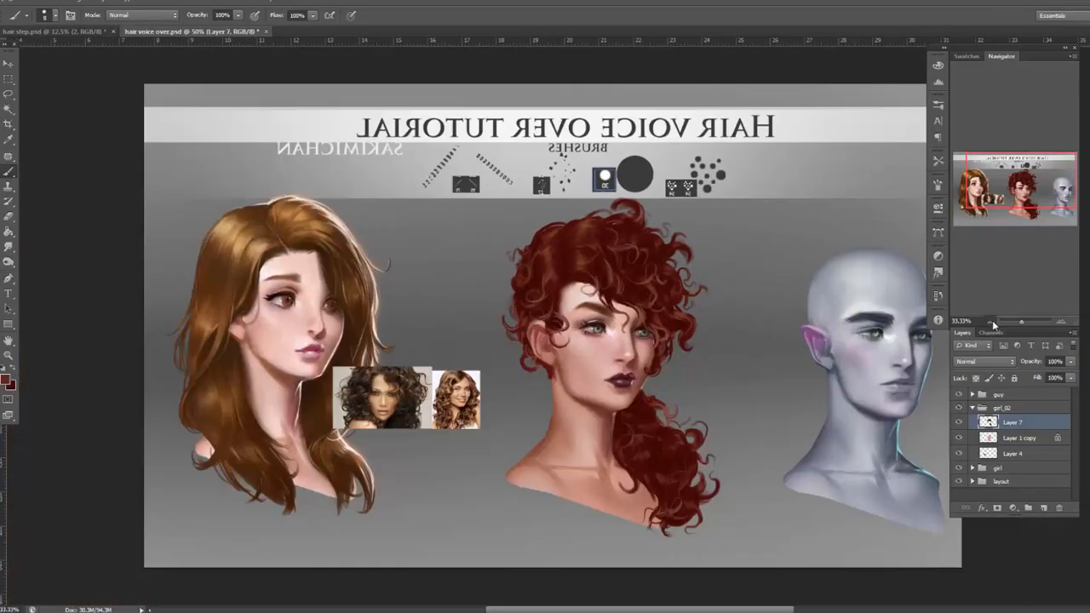
left_click(992, 321)
left_click(992, 321)
left_click(960, 422)
left_click(960, 423)
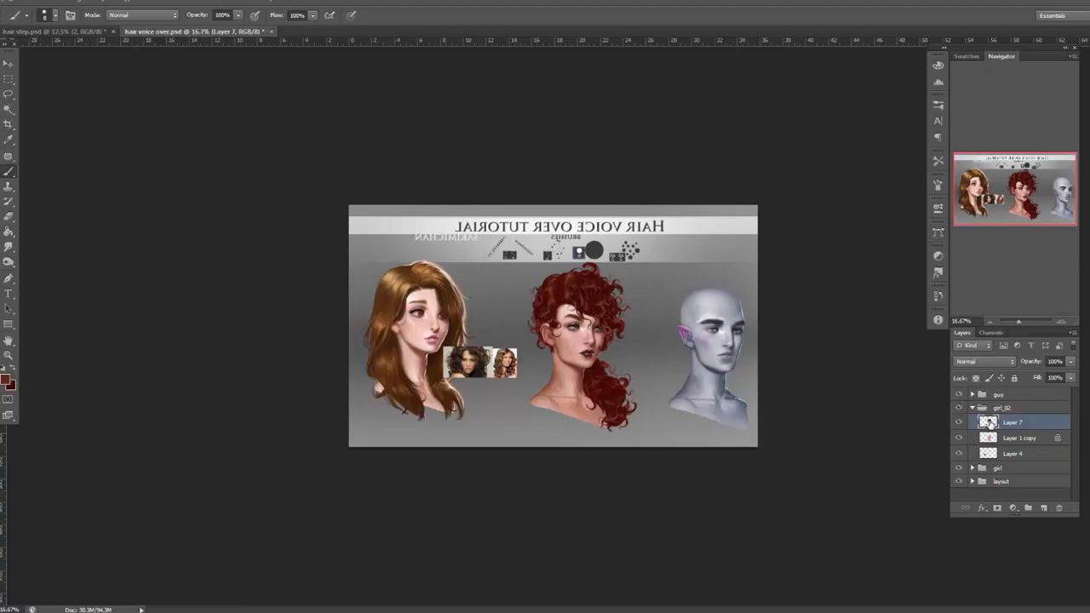
left_click(1062, 324)
left_click(1063, 325)
left_click(1063, 324)
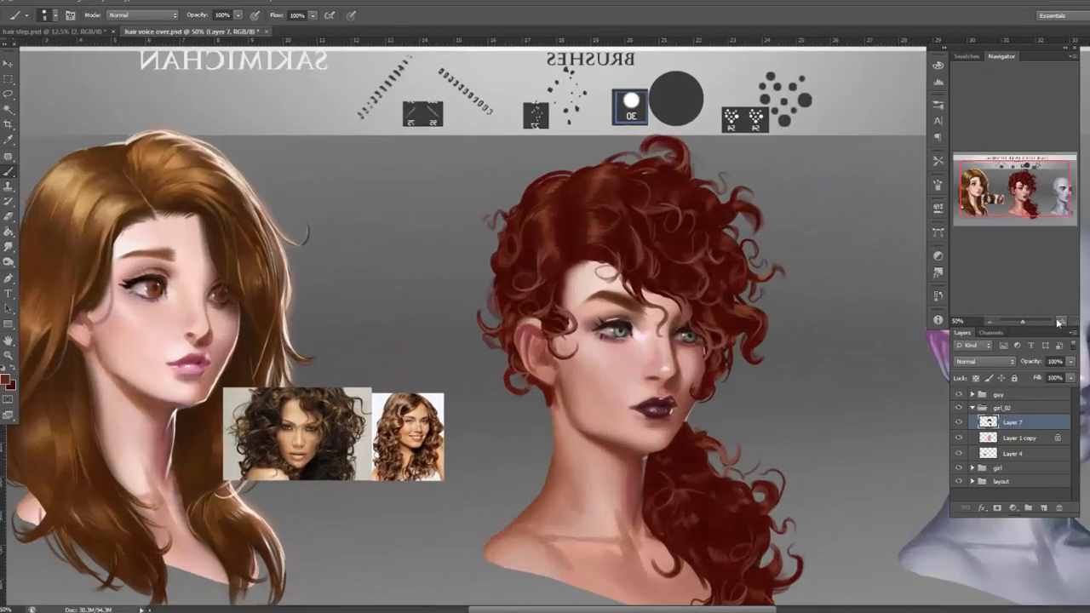
Copy the girl_02 group from hair voice over.psd into hair step.psd and rename the copied group 3.
left_click_drag(232, 33, 238, 218)
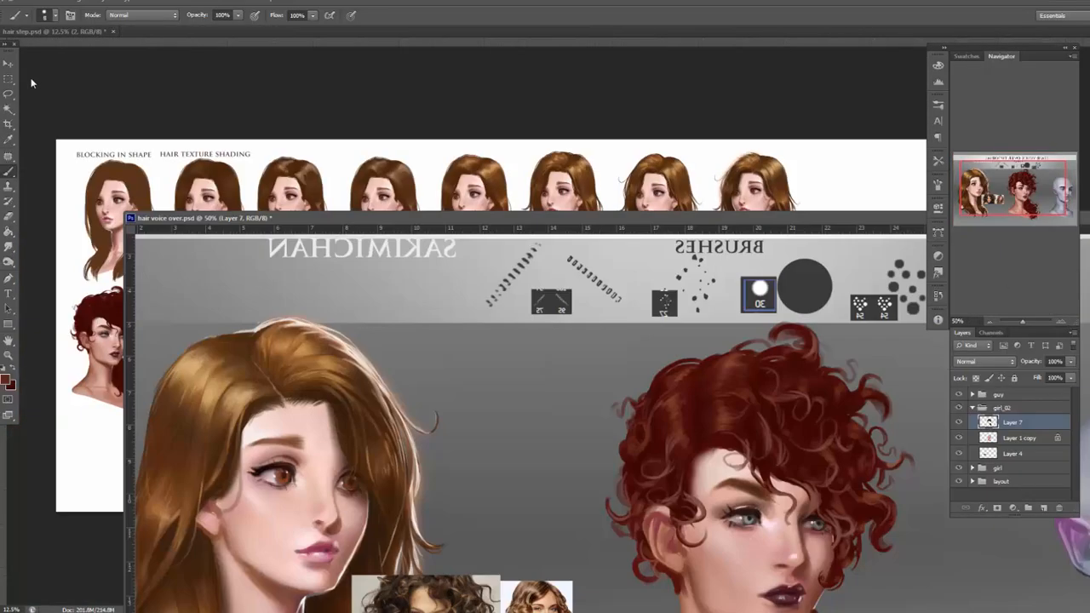
left_click(9, 64)
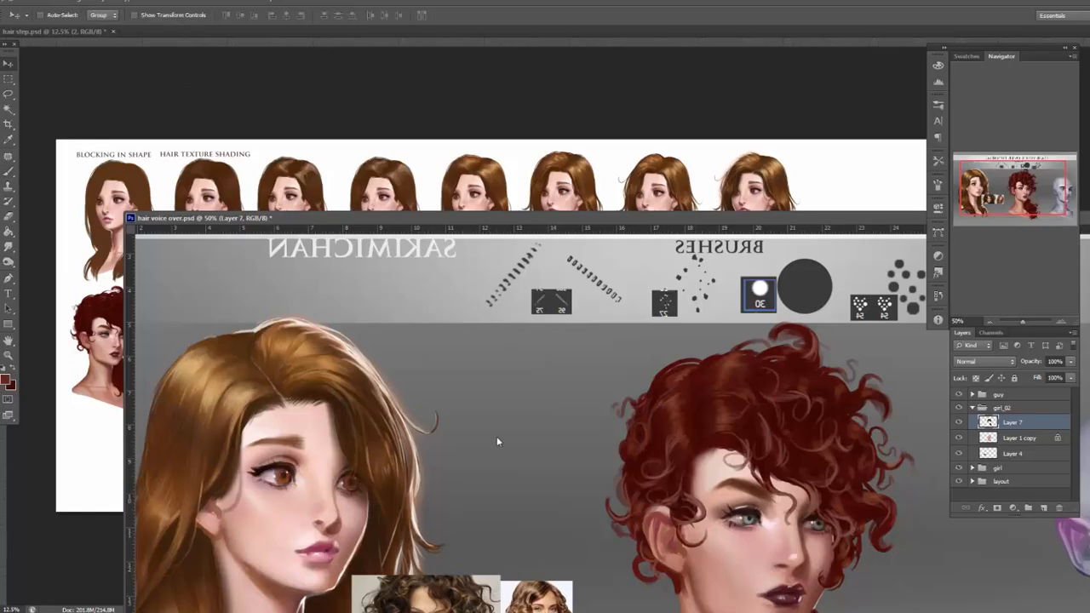
left_click_drag(531, 217, 497, 483)
left_click_drag(1012, 409, 374, 353)
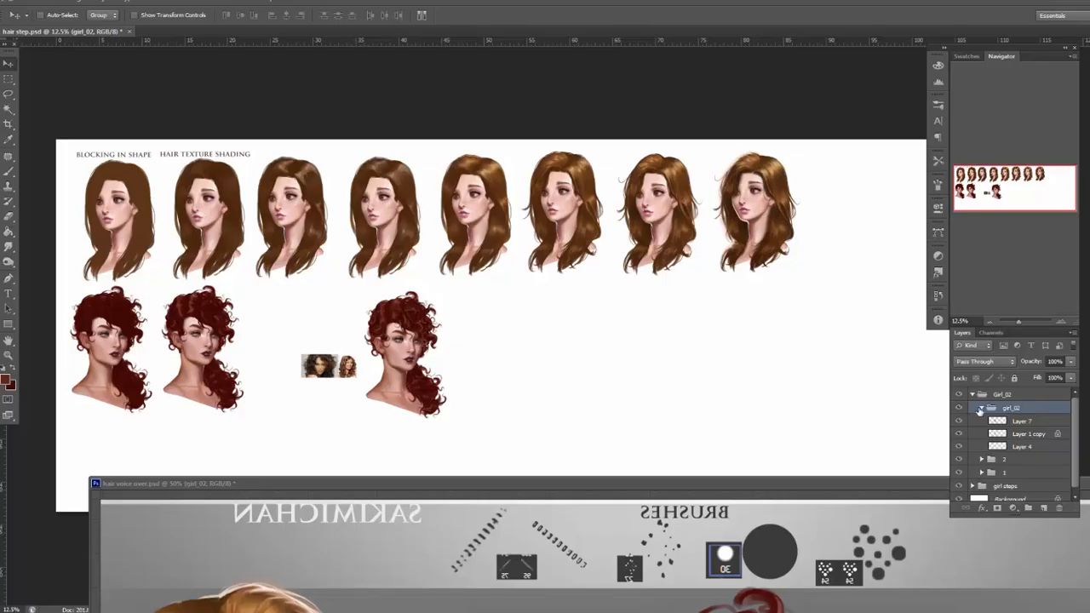
left_click(979, 410)
double_click(1018, 408)
type("3")
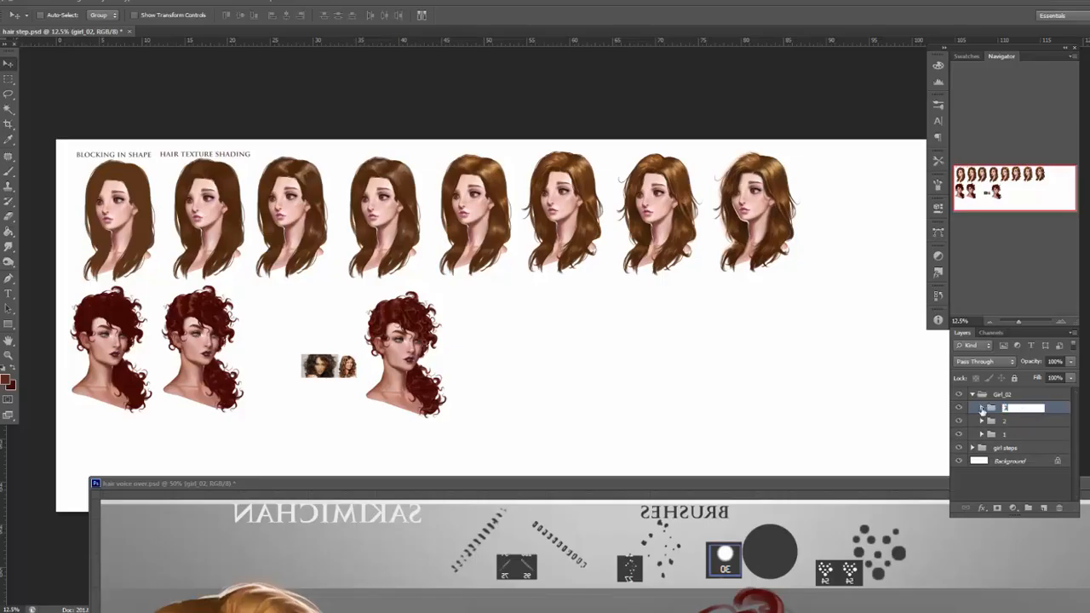
key("Return")
Hide the reference photos in group 3 and place its figure beside the second redhead stage, then return to hair voice over.psd.
left_click(981, 409)
left_click(959, 446)
left_click(981, 408)
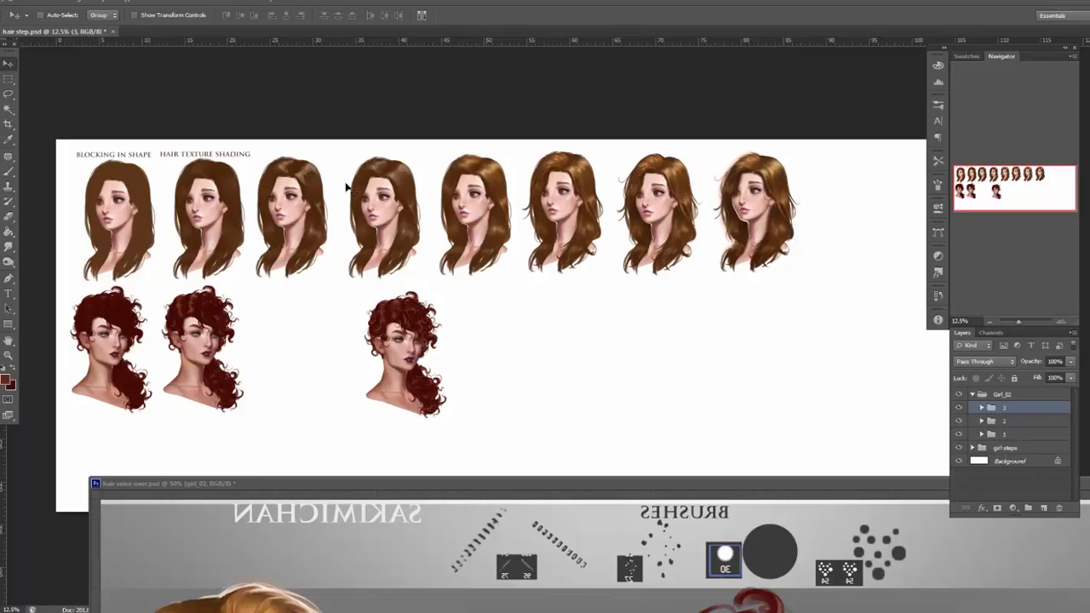
left_click_drag(536, 350, 442, 360)
left_click_drag(495, 482, 463, 30)
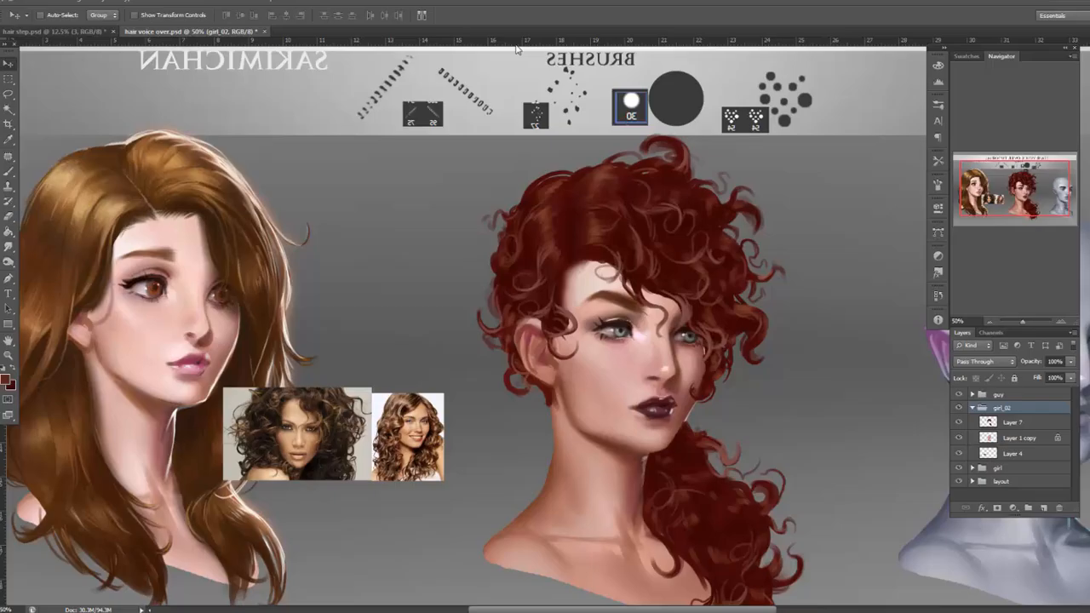
Compare the second woman with Layer 7 hidden and shown in the reduced view of the illustration.
left_click(990, 323)
left_click(990, 323)
left_click(990, 322)
left_click(987, 421)
left_click(958, 421)
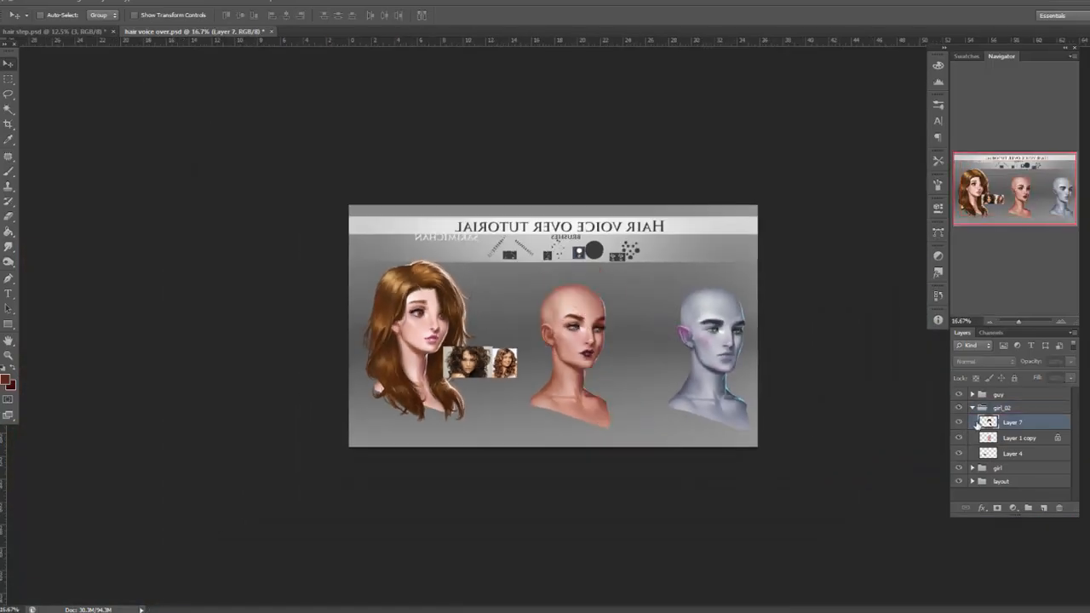
left_click(1062, 322)
left_click(1062, 321)
left_click(1062, 321)
left_click(1061, 322)
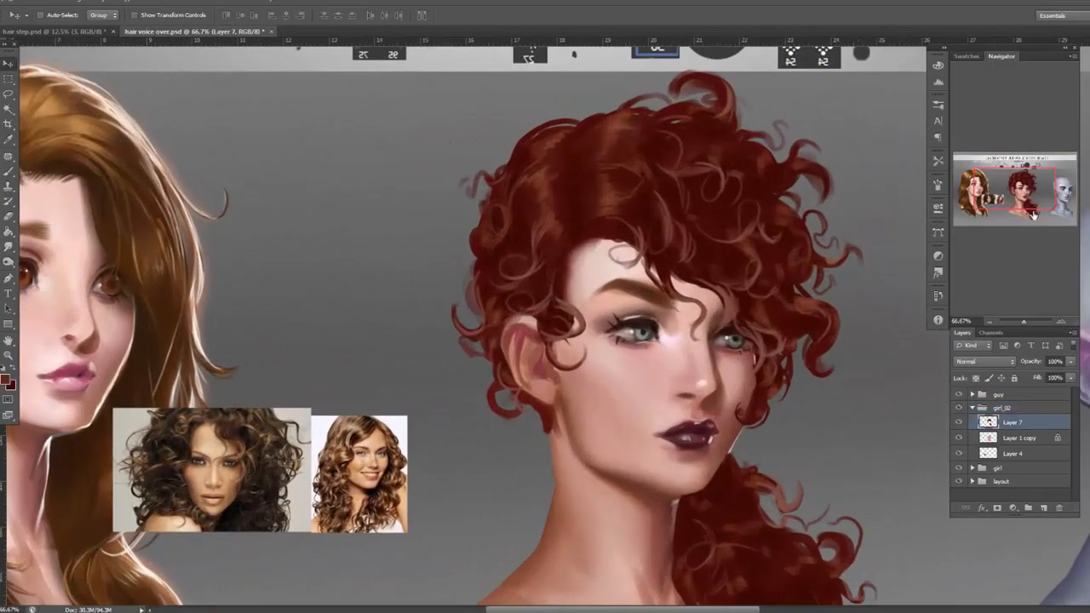
Lock Layer 7's transparency and set up a soft round 168 px brush with 0% hardness in Overlay mode.
left_click_drag(1027, 207, 1030, 212)
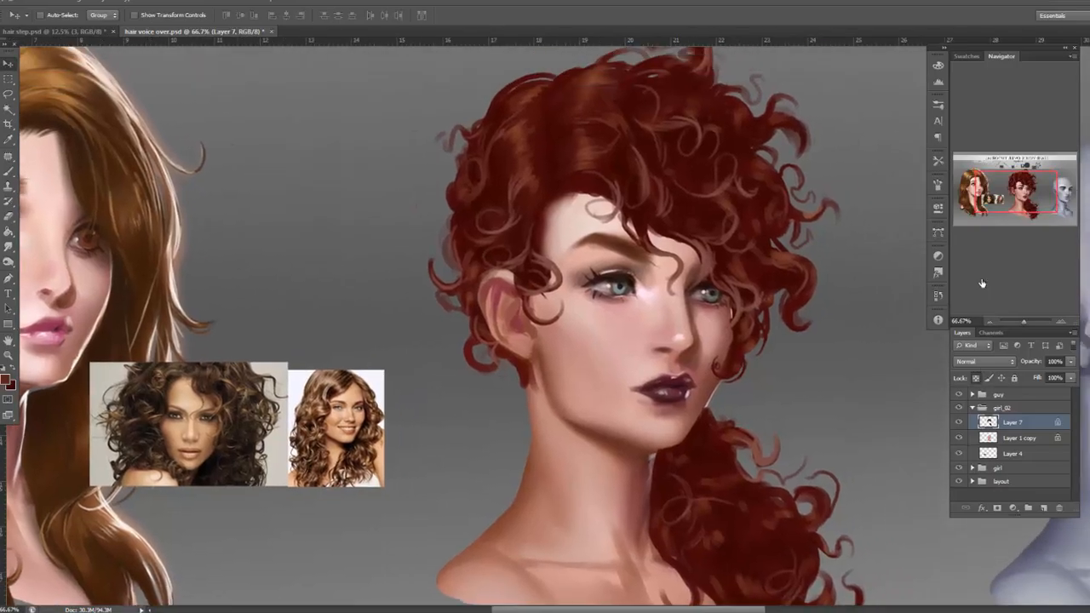
key("b")
right_click(593, 253)
left_click_drag(677, 255, 587, 258)
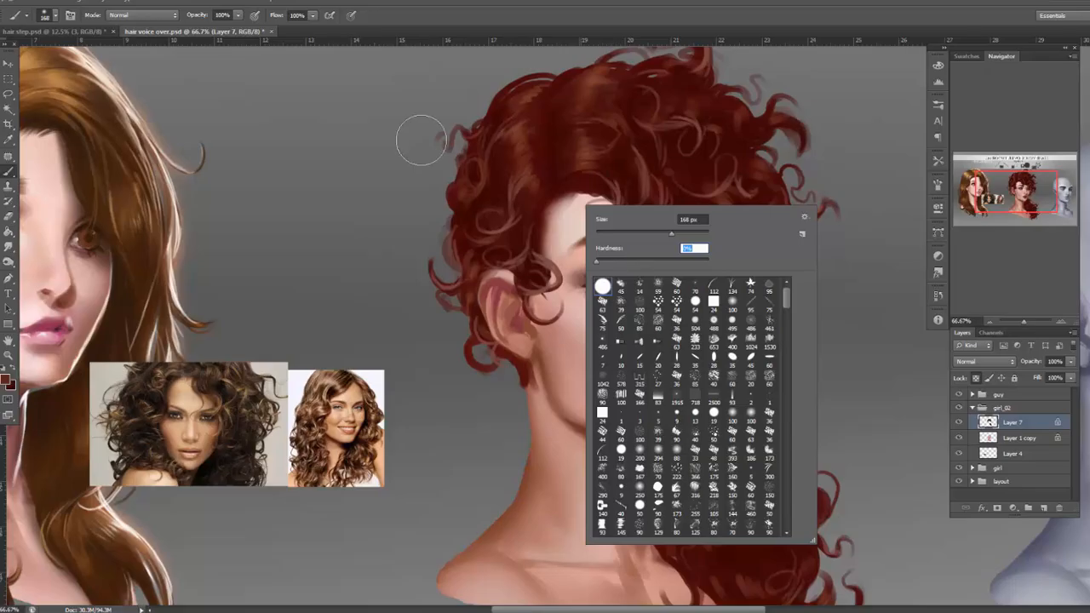
left_click(150, 15)
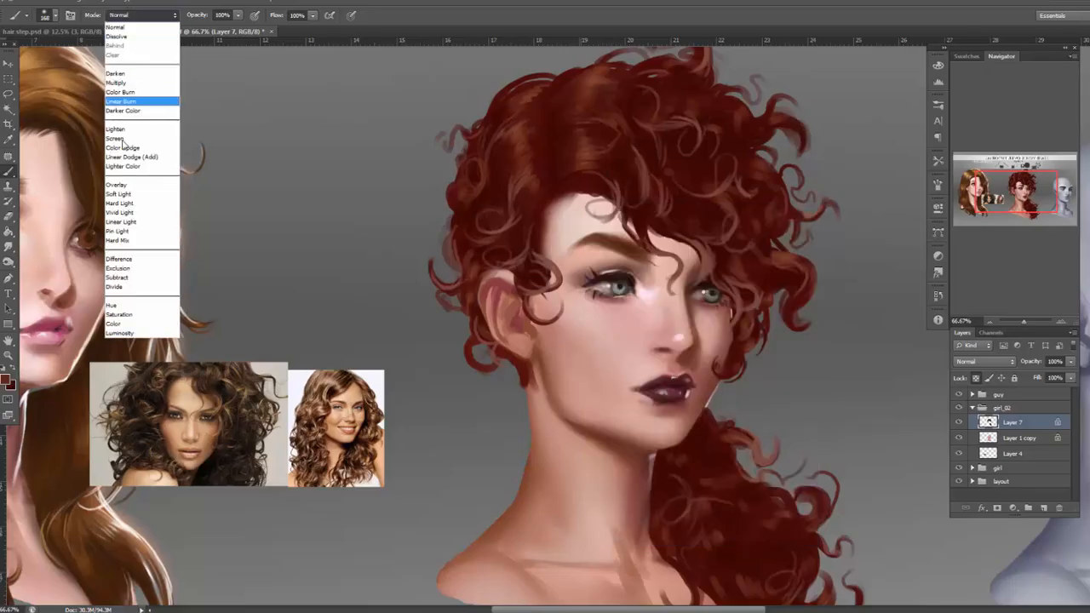
left_click(129, 188)
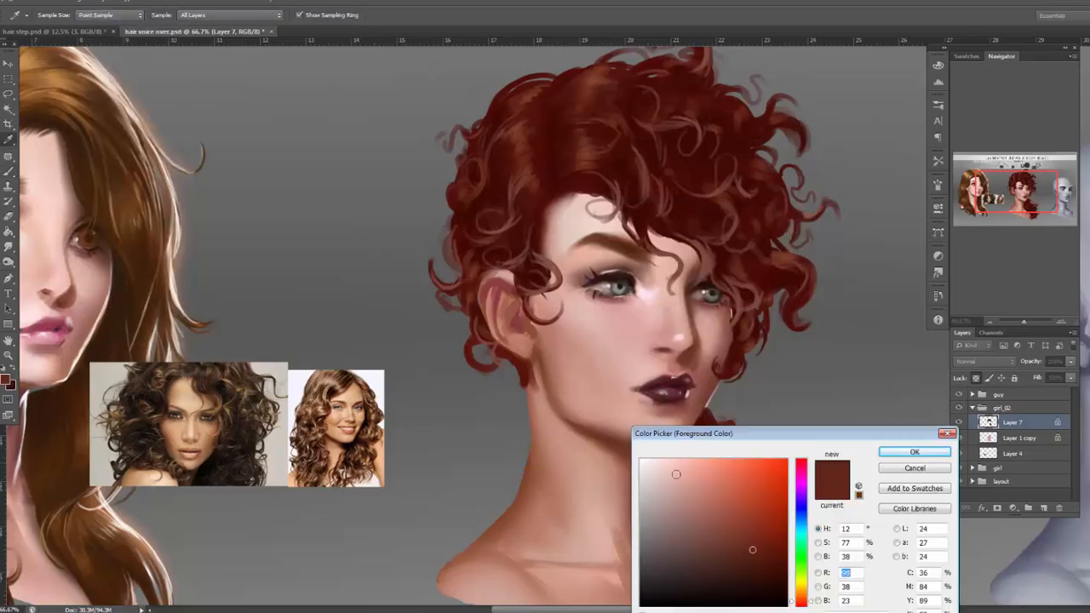
Try a glowing highlight on the side of the hair with light salmon (R 221, G 157, B 141) and a 125 px brush.
left_click(693, 476)
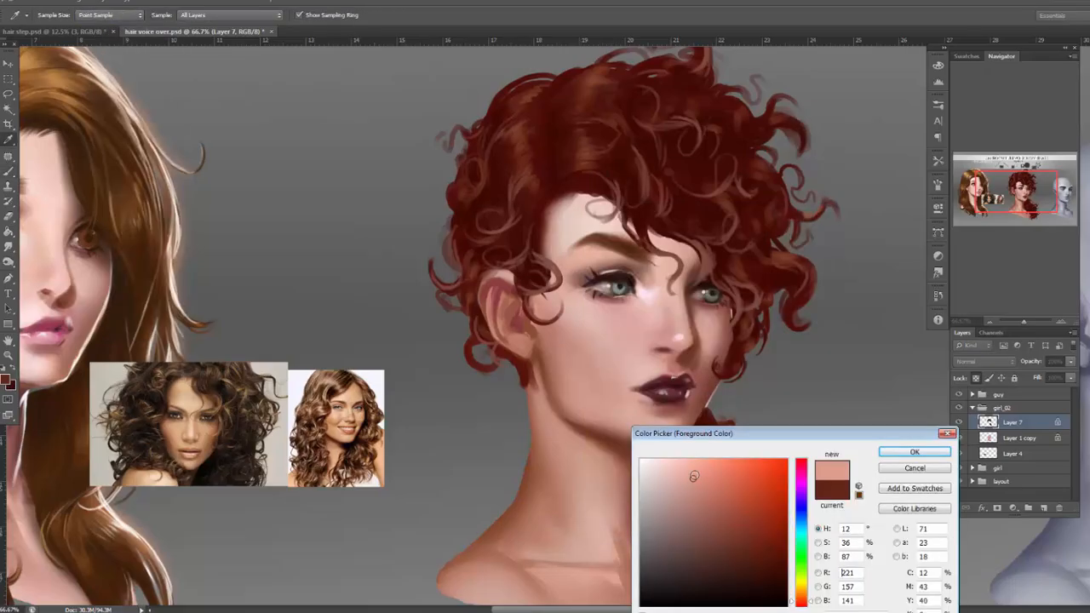
left_click(914, 452)
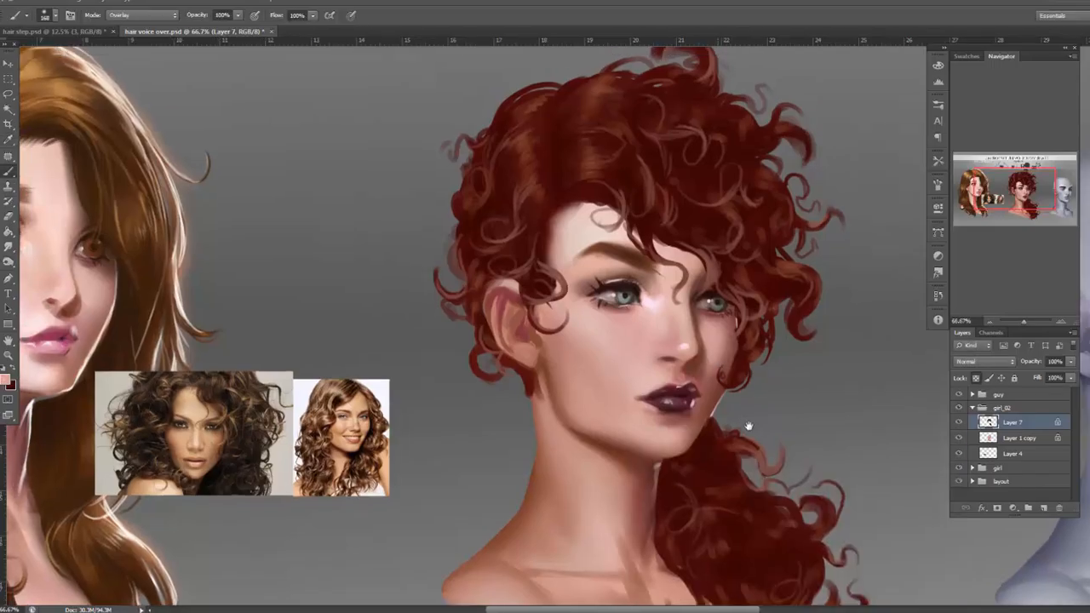
left_click_drag(558, 176, 606, 275)
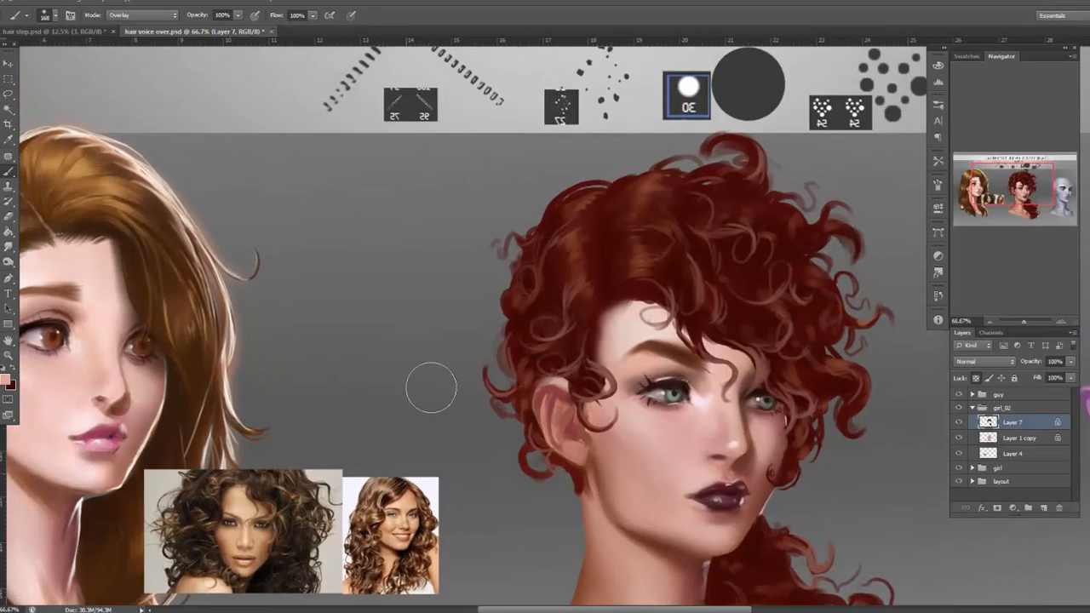
right_click(431, 388)
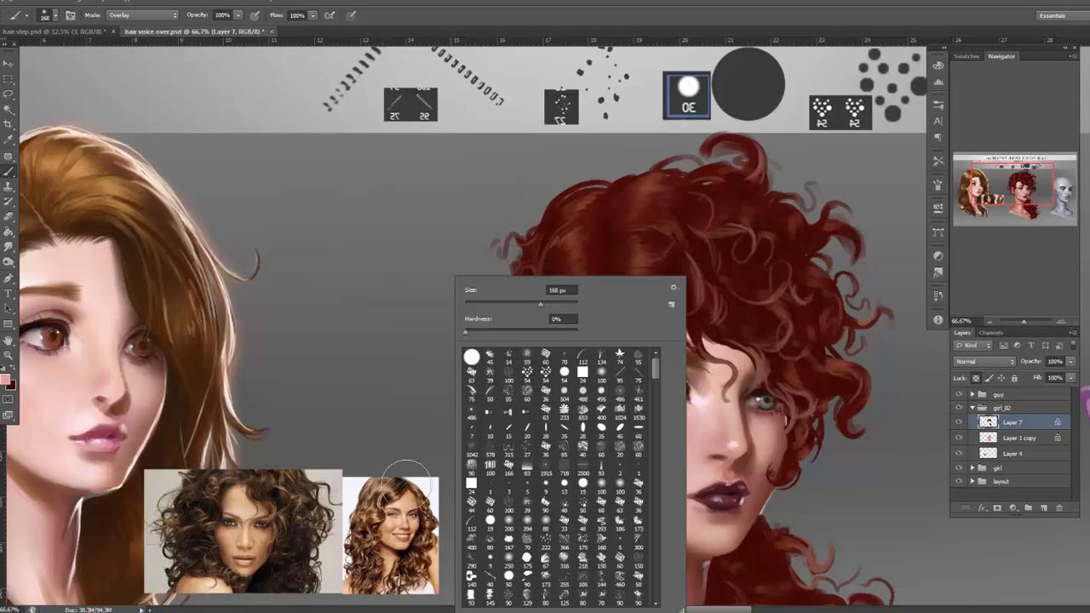
left_click(530, 305)
left_click(411, 294)
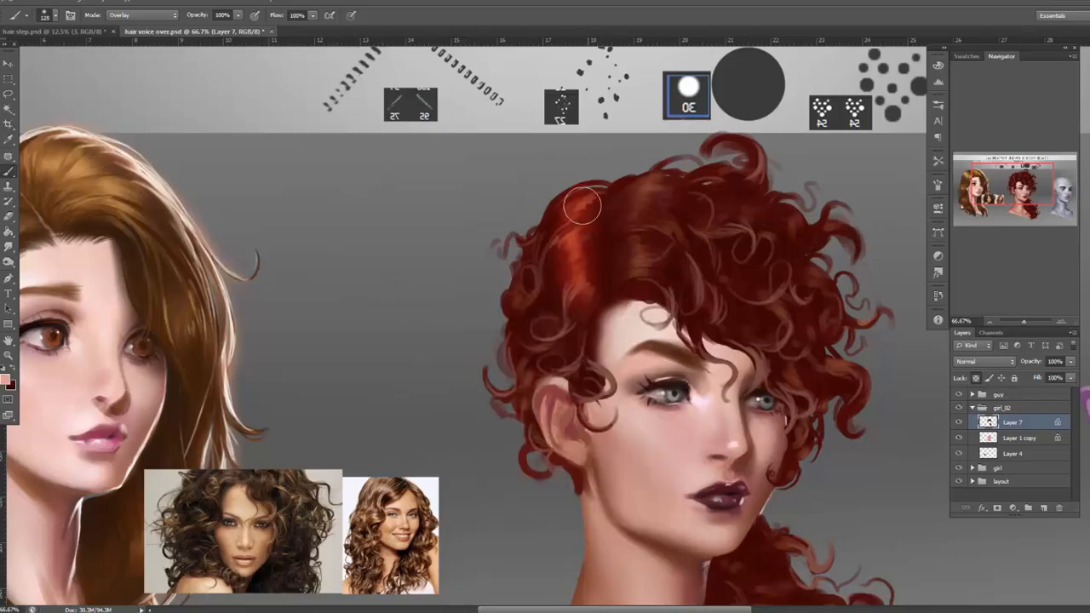
Brush Overlay highlights over the crown and side curls with pale pinkish grey (R 227, G 211, B 207), undoing the last stroke.
left_click(6, 380)
left_click(692, 472)
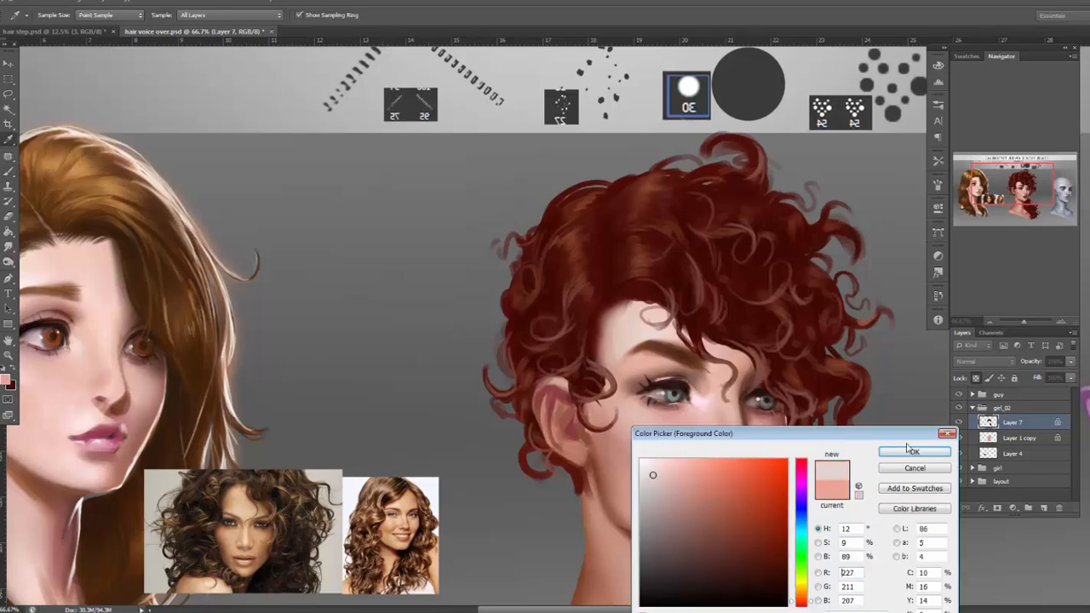
left_click(913, 452)
mouse_move(551, 189)
left_mouse_down()
mouse_move(605, 271)
mouse_move(622, 174)
mouse_move(641, 240)
left_mouse_up()
left_click_drag(518, 311, 584, 374)
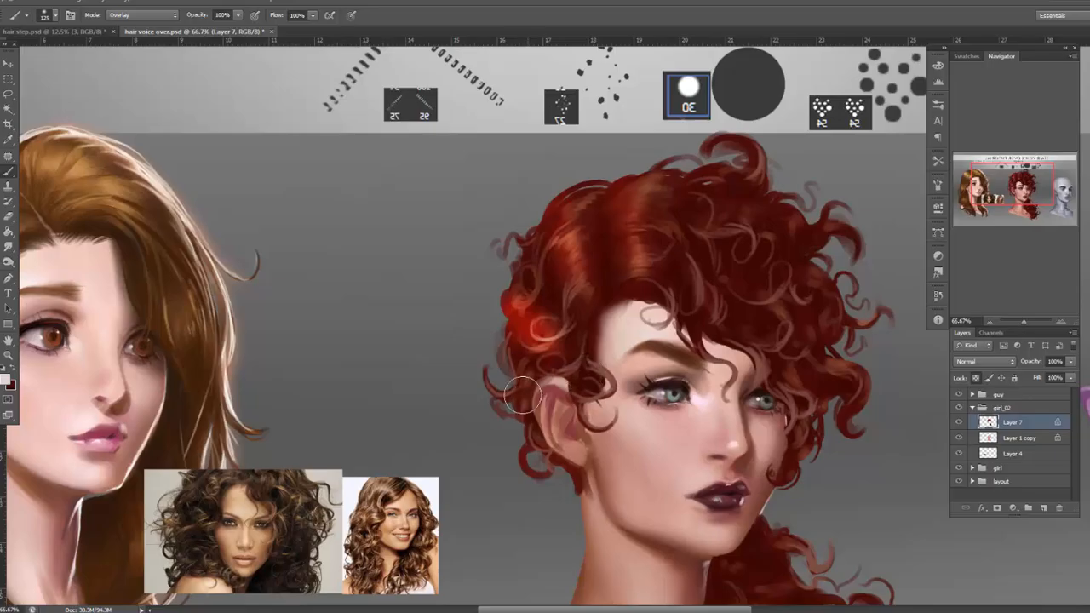
key("ctrl+z")
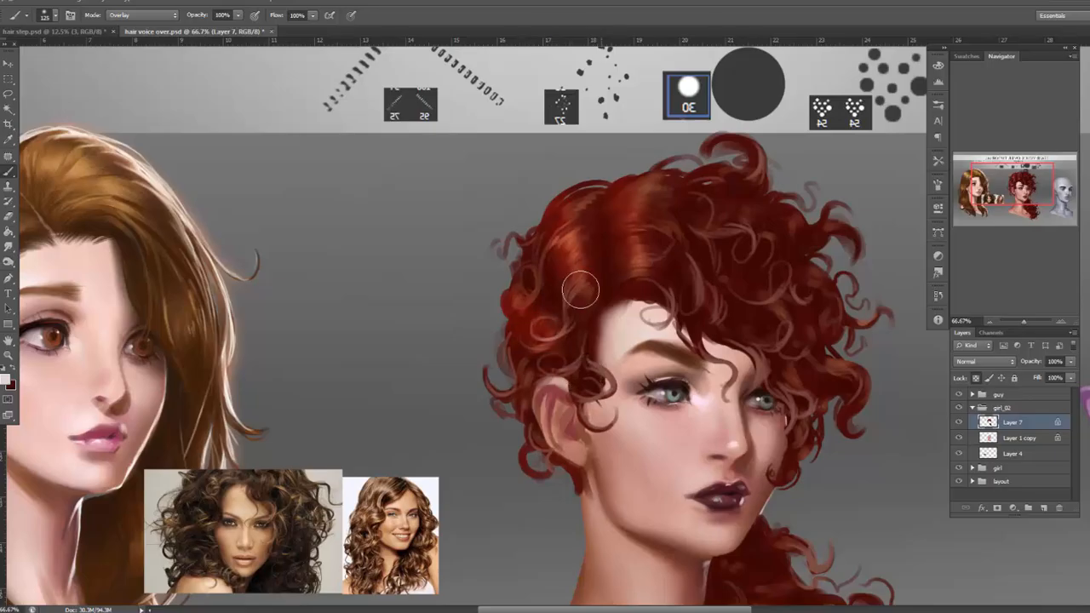
Enlarge the brush to 199 px and brighten the highlight on the redhead's crown.
right_click(651, 207)
left_click(717, 232)
left_click(638, 191)
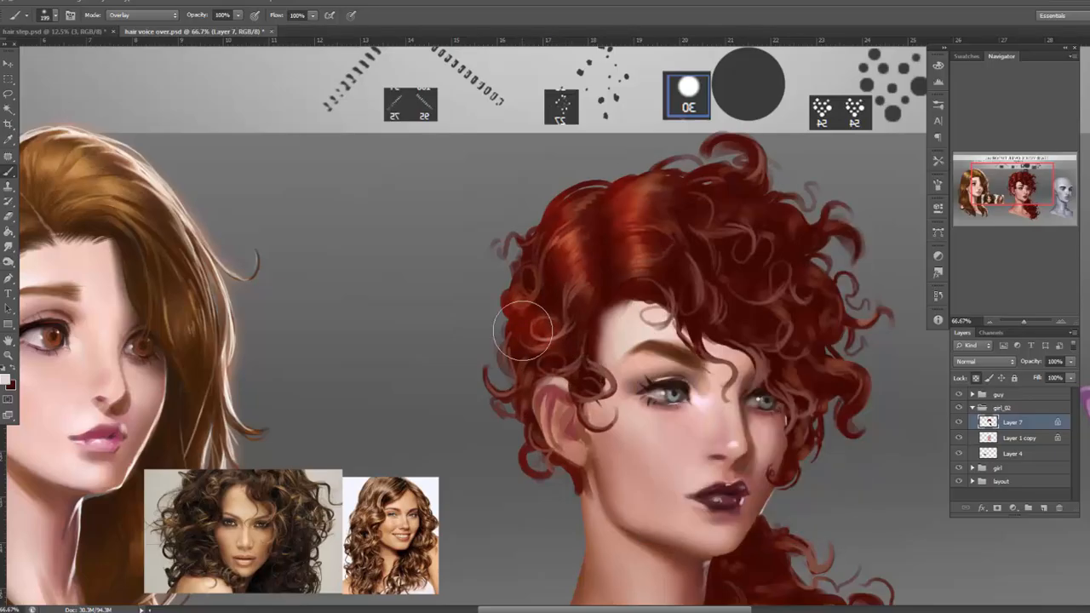
Brush small Overlay highlights over the redhead's front curls and the lower mass of curls behind her neck with a smaller brush.
right_click(733, 202)
left_click(719, 298)
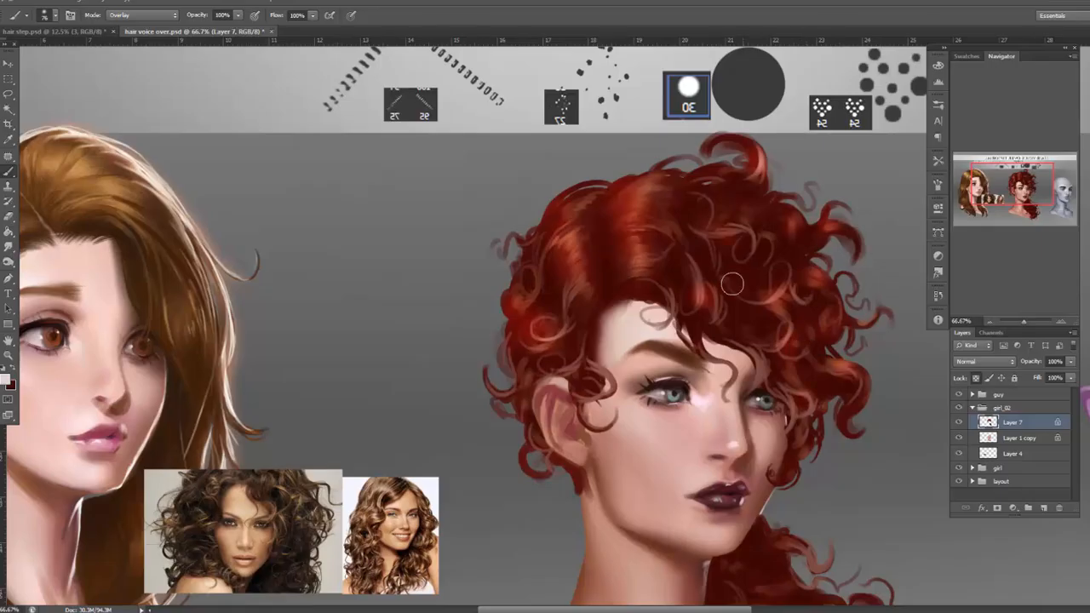
scroll(809, 312, "down", 5)
mouse_move(763, 396)
left_mouse_down()
mouse_move(740, 462)
mouse_move(780, 455)
mouse_move(759, 493)
mouse_move(736, 475)
mouse_move(808, 501)
left_mouse_up()
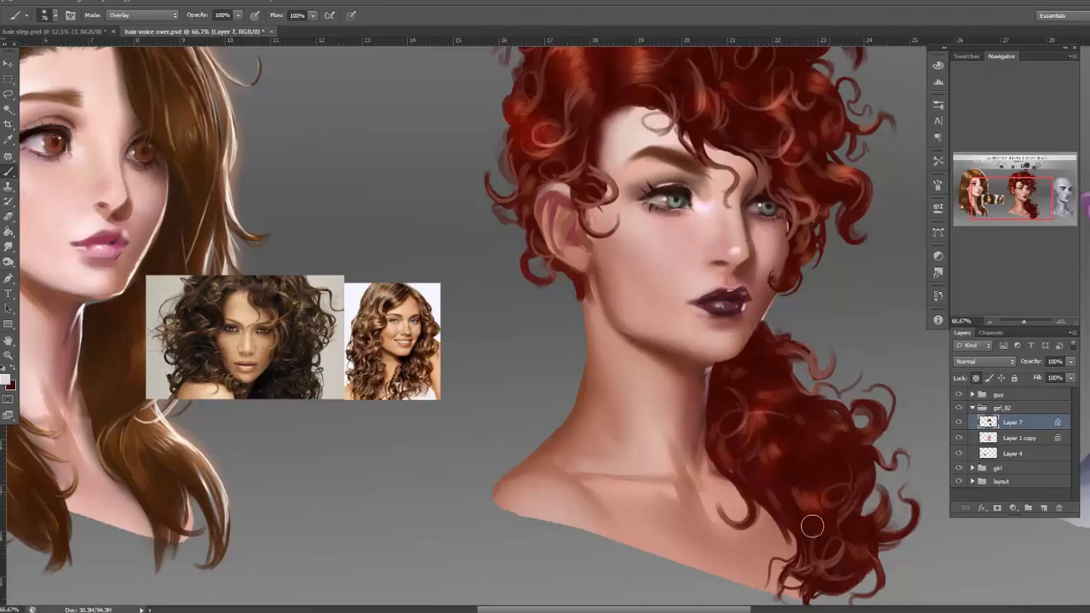
left_click_drag(850, 546, 857, 536)
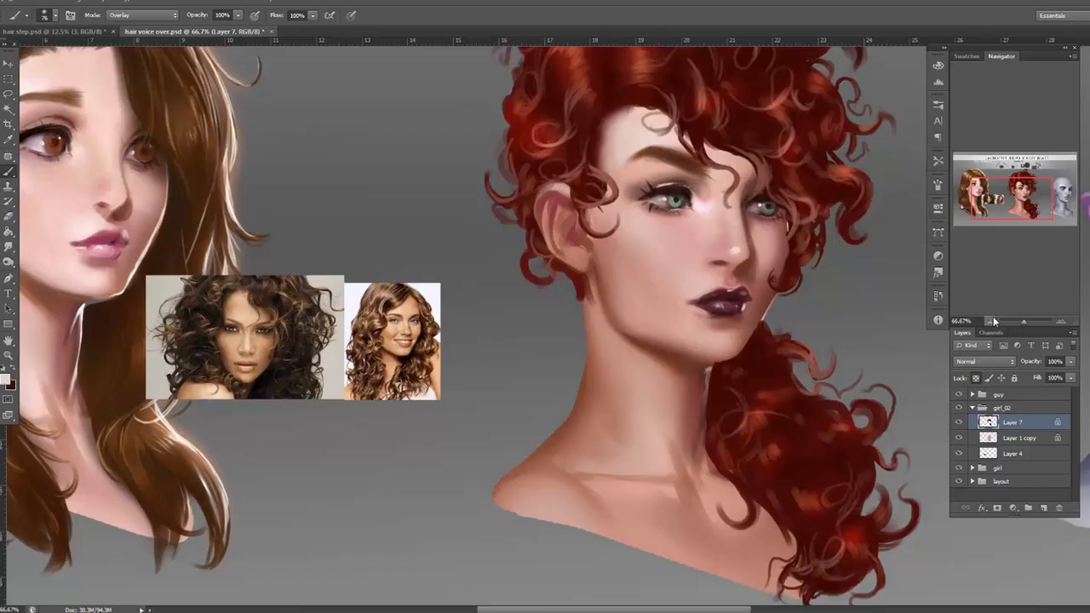
Enlarge the brush to 172 px, sample dark red from the hair and shade the lower curls beside the neck in Overlay mode.
left_click(990, 320)
left_click(989, 320)
right_click(694, 281)
left_click_drag(761, 301, 789, 302)
left_click(651, 256, "alt")
mouse_move(614, 438)
left_mouse_down()
mouse_move(657, 466)
mouse_move(634, 434)
left_mouse_up()
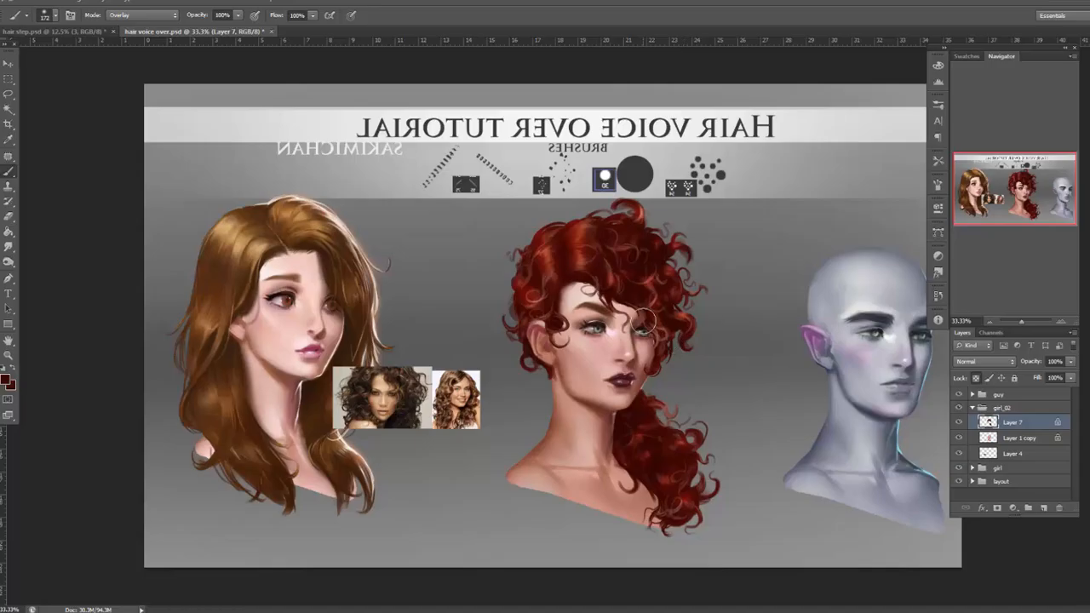
Flip the whole canvas horizontally.
left_click(990, 320)
left_click(990, 320)
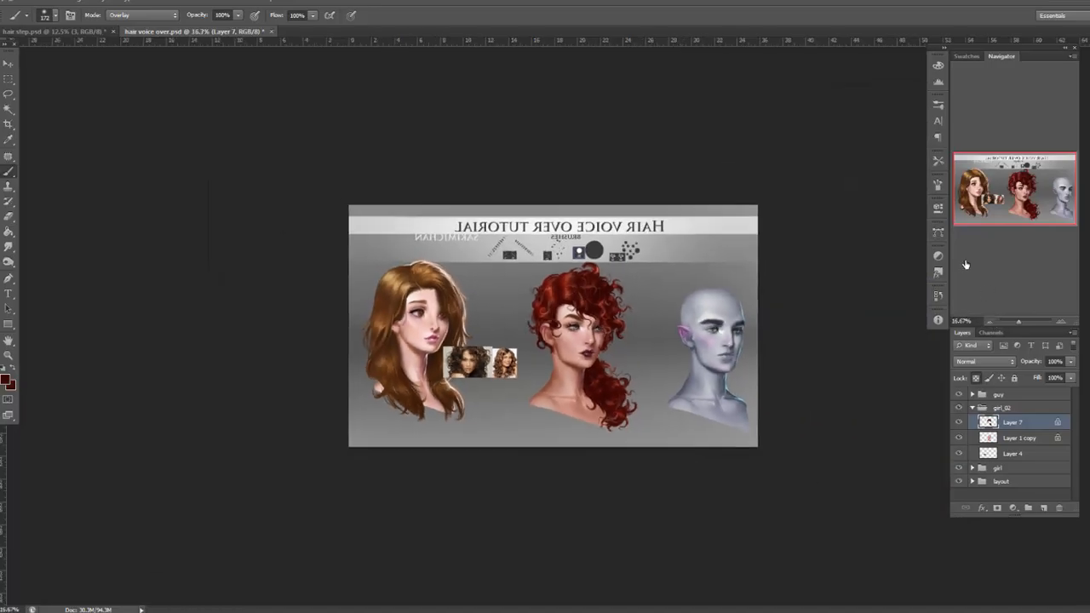
left_click(97, 7)
mouse_move(183, 105)
left_click(247, 152)
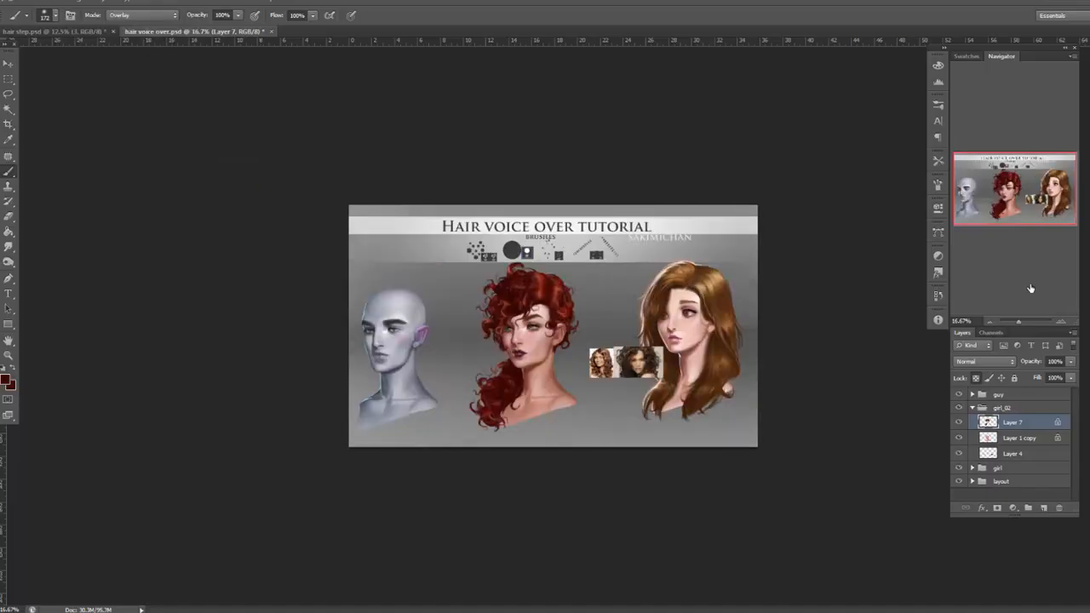
Lower the saturation of the red hair on Layer 7 with Hue/Saturation, then toggle the layer's visibility to check it.
left_click(1059, 321)
left_click(1059, 320)
left_click(1059, 321)
left_click(1059, 320)
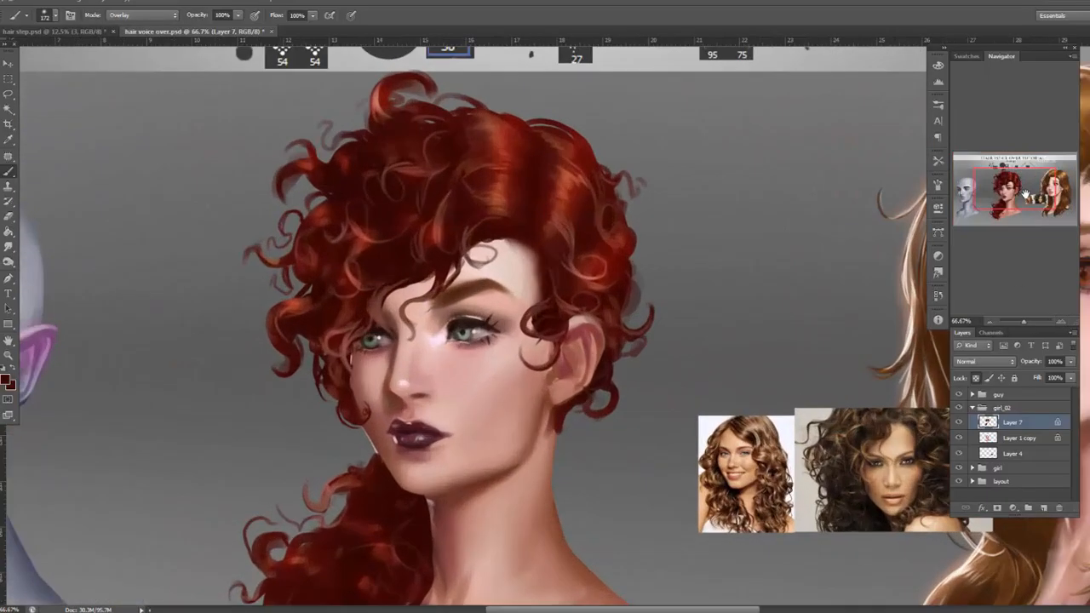
left_click_drag(1015, 198, 984, 191)
left_click(80, 3)
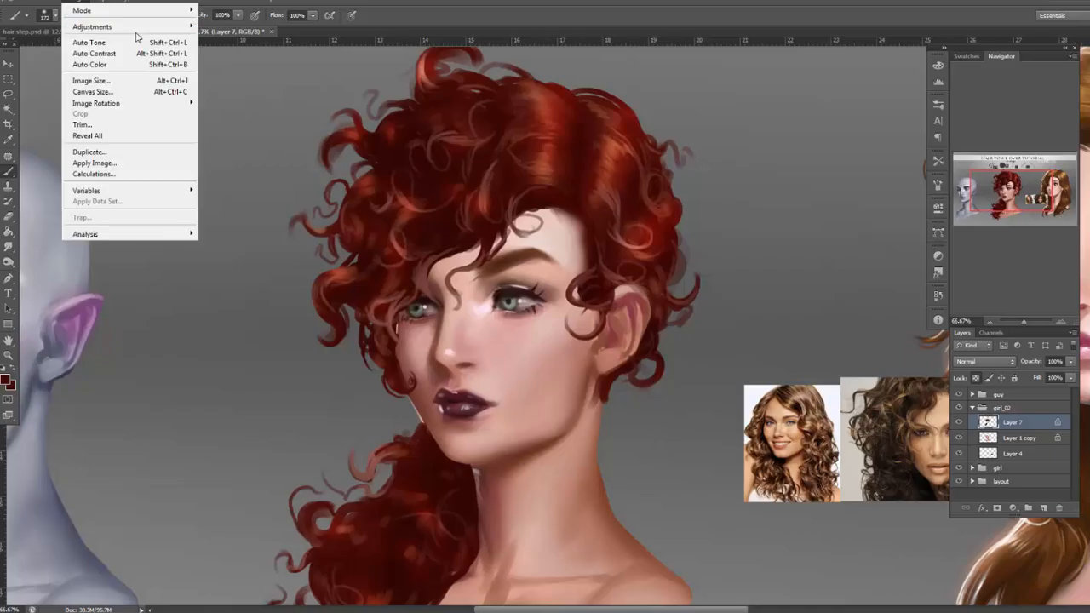
mouse_move(145, 24)
left_click(281, 83)
left_click_drag(800, 525, 779, 529)
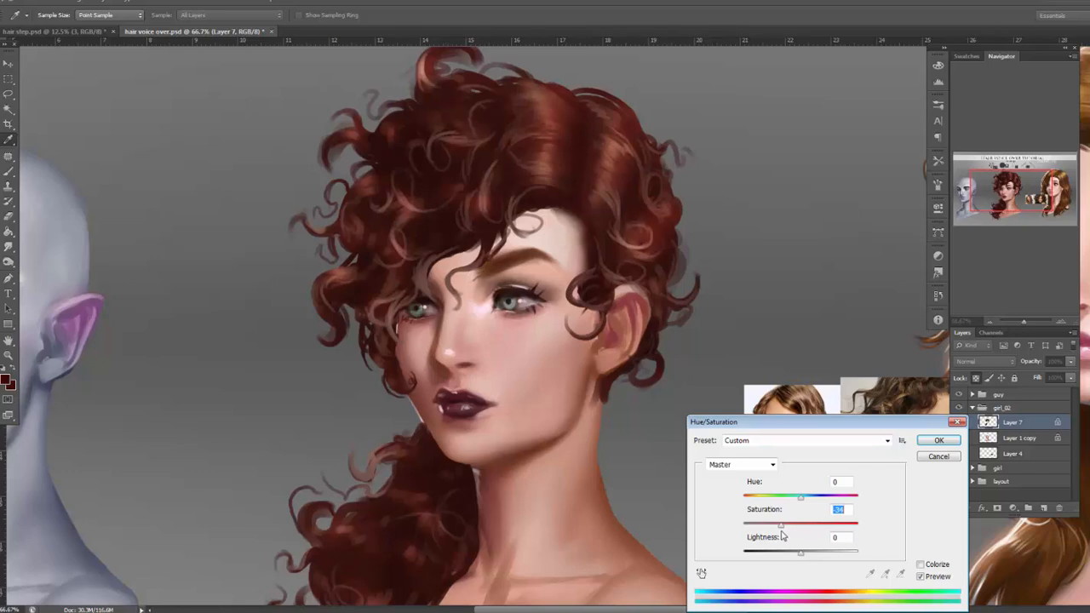
mouse_move(780, 531)
left_mouse_down()
mouse_move(745, 528)
mouse_move(782, 531)
left_mouse_up()
left_click(939, 441)
key("b")
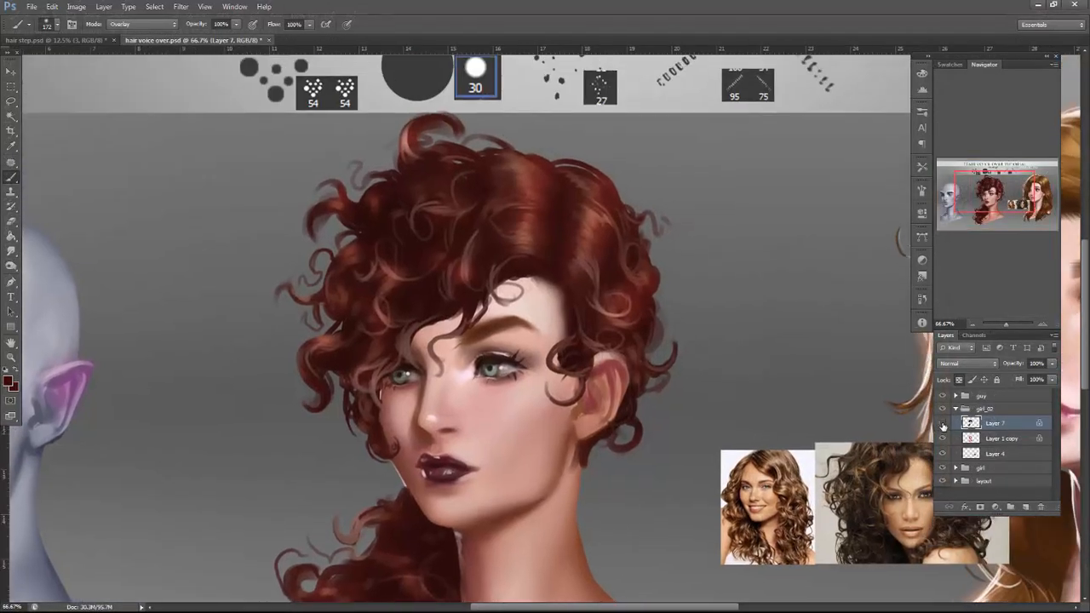
left_click(942, 423)
left_click(942, 423)
Set up a dotted hair-strand brush in Normal mode at 39 px for detailing the curls.
key("ctrl+plus")
mouse_move(637, 221)
left_mouse_down()
mouse_move(681, 302)
mouse_move(713, 255)
left_mouse_up()
right_click(713, 255)
left_click(791, 418)
left_click(763, 279)
key("Return")
left_click_drag(751, 354, 507, 511)
mouse_move(647, 236)
left_mouse_down()
mouse_move(674, 309)
mouse_move(744, 139)
left_mouse_up()
right_click(598, 270)
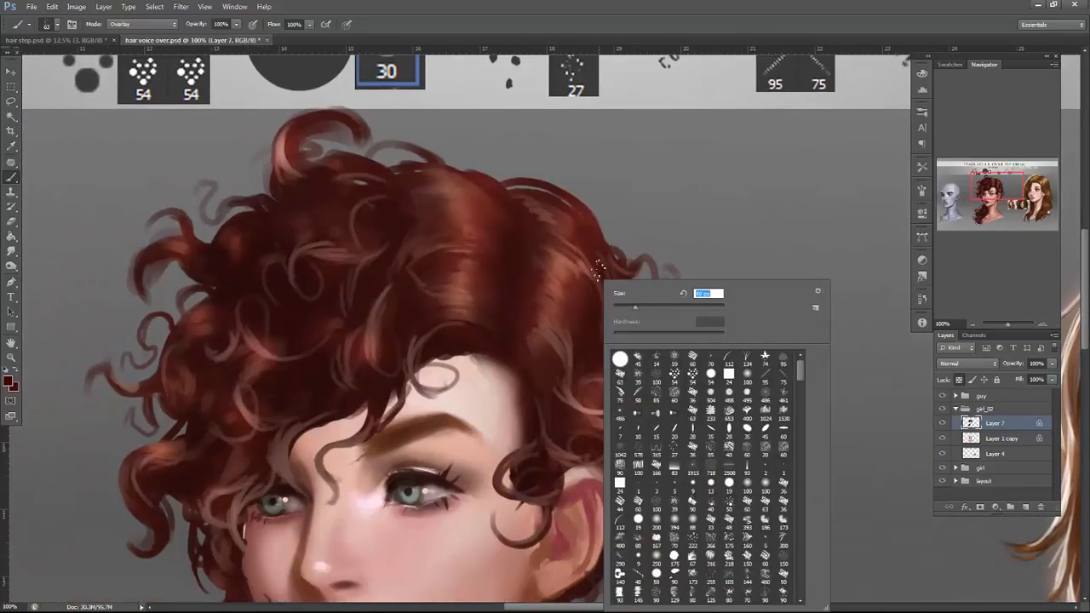
left_click(167, 23)
Paint fine strands with sampled reds along the highlight and outer edge on the near side of the head.
left_click(571, 326, "alt")
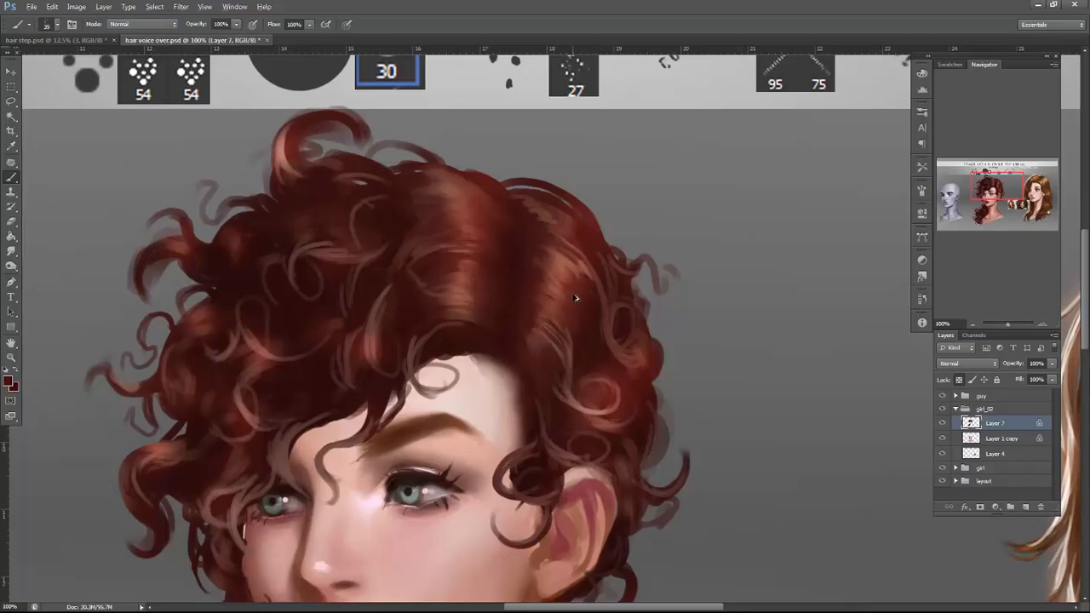
left_click(541, 328, "alt")
left_click_drag(581, 264, 589, 276)
left_click(595, 326, "alt")
left_click(578, 244, "alt")
left_click(602, 266, "alt")
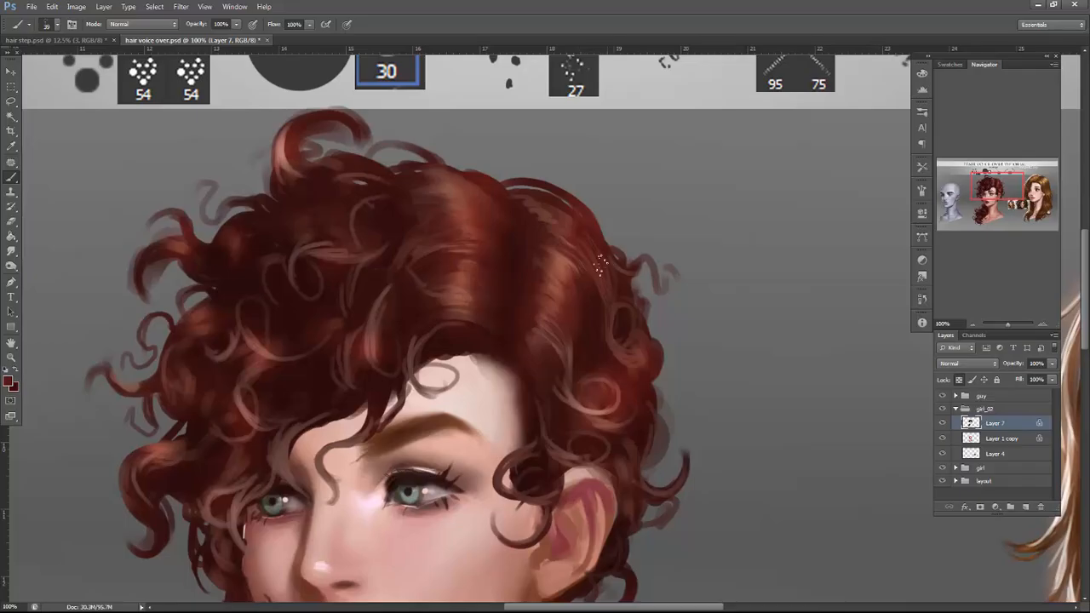
left_click(619, 284, "alt")
left_click(598, 253, "alt")
left_click(620, 271, "alt")
Break up the small looped curls above the ear with fine strands in sampled dark and mid reds.
left_click(615, 335, "alt")
left_click(633, 318, "alt")
left_click_drag(620, 334, 629, 348)
left_click(579, 360, "alt")
left_click(559, 390, "alt")
left_click(596, 367, "alt")
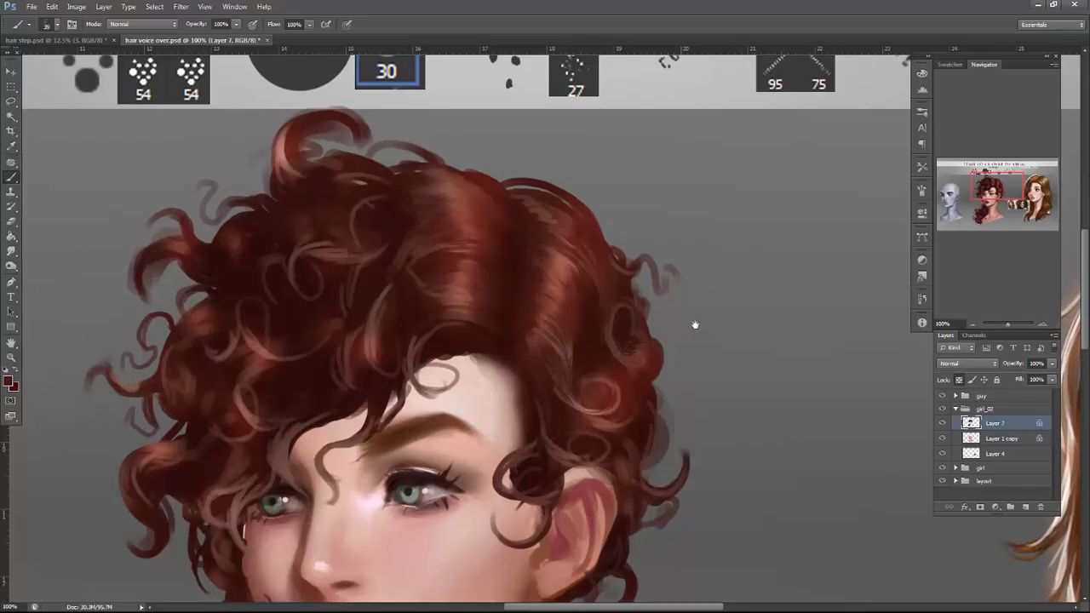
Paint dark red strands into the curls at the temple and around the ear.
left_click_drag(695, 325, 741, 250)
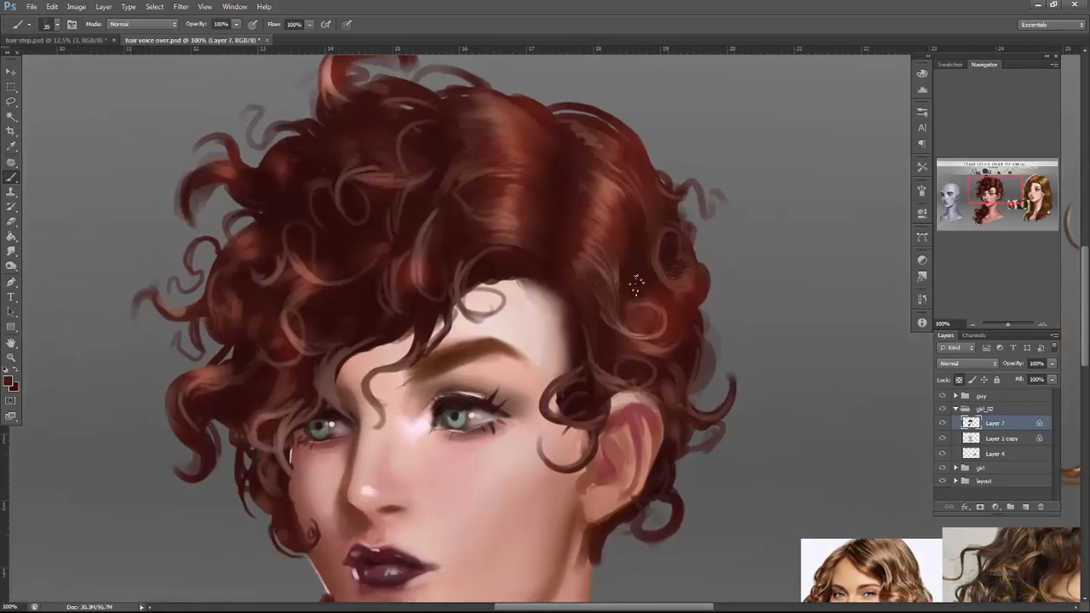
left_click(584, 343, "alt")
mouse_move(600, 371)
left_mouse_down()
mouse_move(629, 383)
mouse_move(594, 393)
mouse_move(587, 381)
left_mouse_up()
left_click(577, 377, "alt")
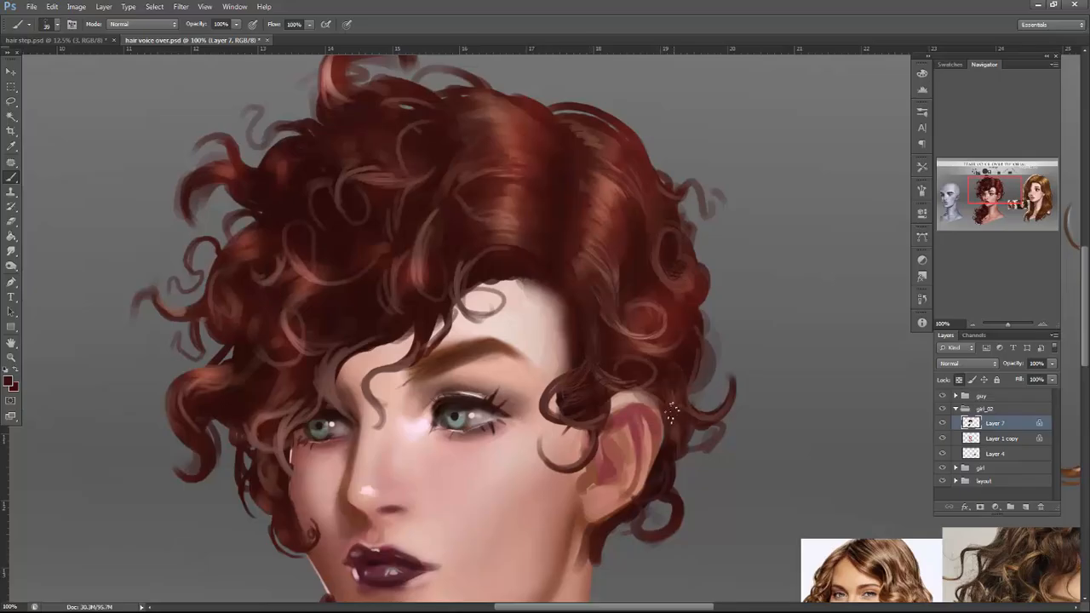
left_click(696, 372, "alt")
Blend the curls at the front of the crown with fine strands in sampled reds.
left_click_drag(638, 377, 836, 424)
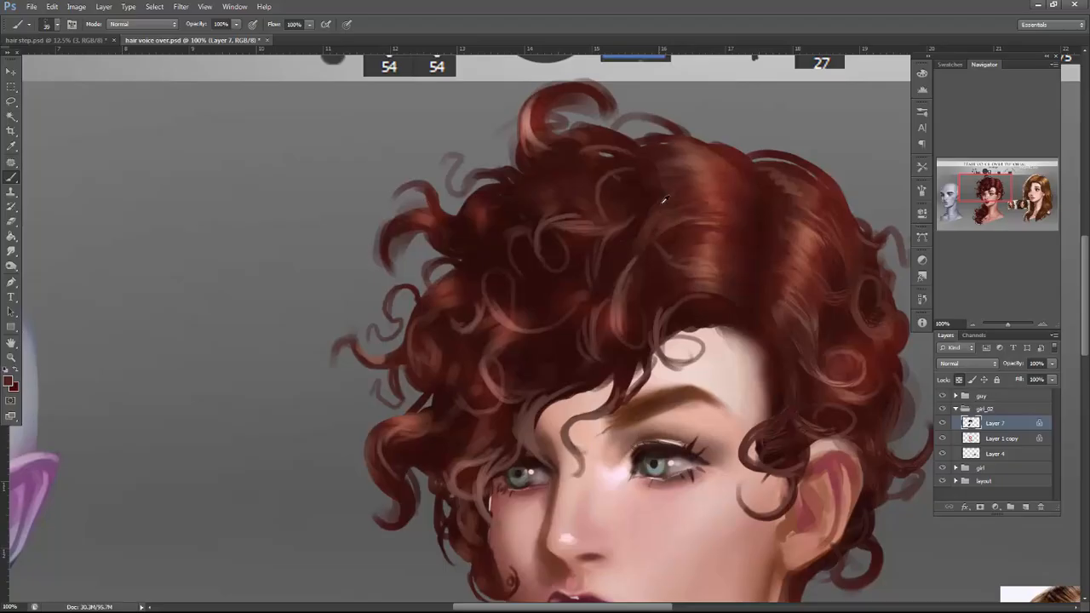
left_click(621, 224, "alt")
left_click(591, 230, "alt")
mouse_move(599, 227)
left_mouse_down()
mouse_move(609, 202)
mouse_move(642, 188)
mouse_move(610, 209)
left_mouse_up()
left_click(630, 182, "alt")
left_click(591, 199, "alt")
left_click(639, 176, "alt")
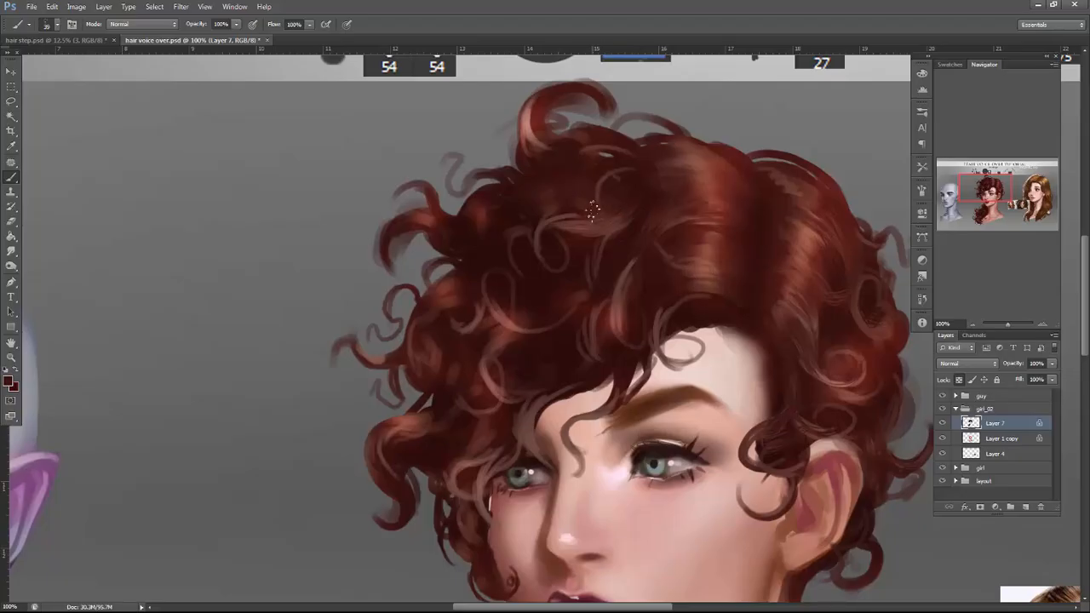
left_click(620, 179, "alt")
left_click(628, 169, "alt")
left_click(627, 180, "alt")
Unlock Layer 7's transparency and paint strands over the gaps at the top of the crown.
left_click(959, 378)
left_click(621, 151, "alt")
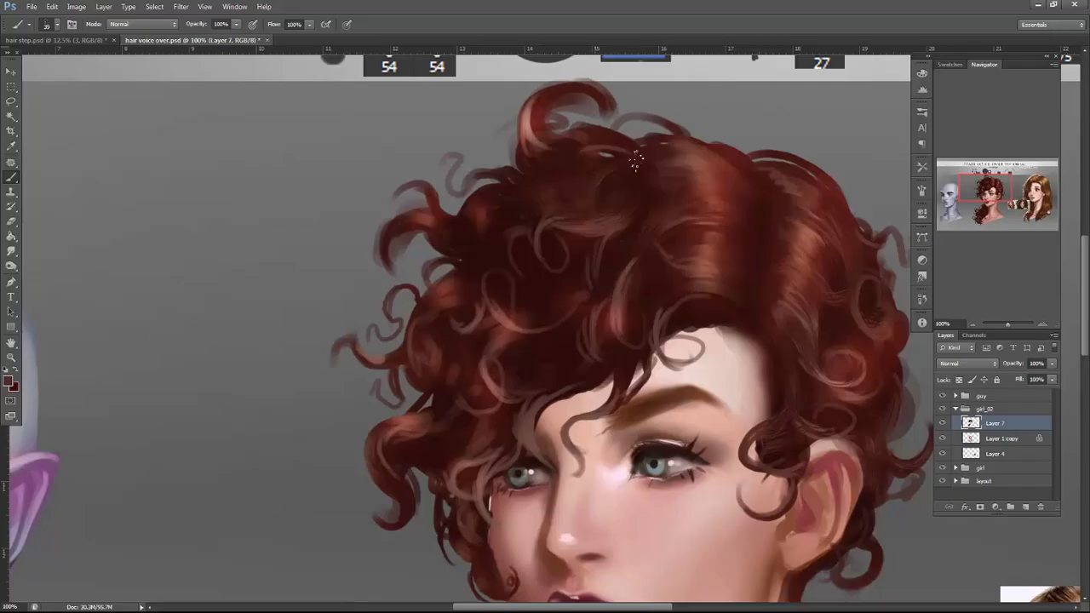
left_click(570, 152, "alt")
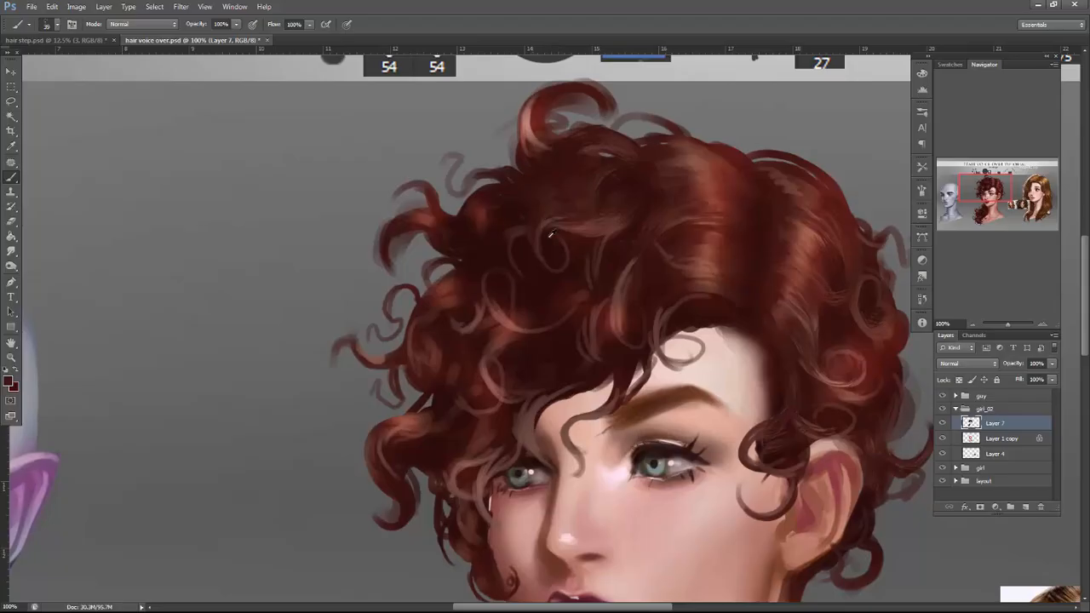
Add fine strands to the loose curls sticking out along the upper outline on the far side of the hair.
left_click(475, 219, "alt")
left_click(470, 206, "alt")
left_click(438, 238, "alt")
mouse_move(392, 223)
left_mouse_down()
mouse_move(424, 213)
mouse_move(383, 231)
left_mouse_up()
mouse_move(437, 204)
left_mouse_down()
mouse_move(397, 185)
mouse_move(397, 202)
left_mouse_up()
left_click_drag(500, 174, 449, 189)
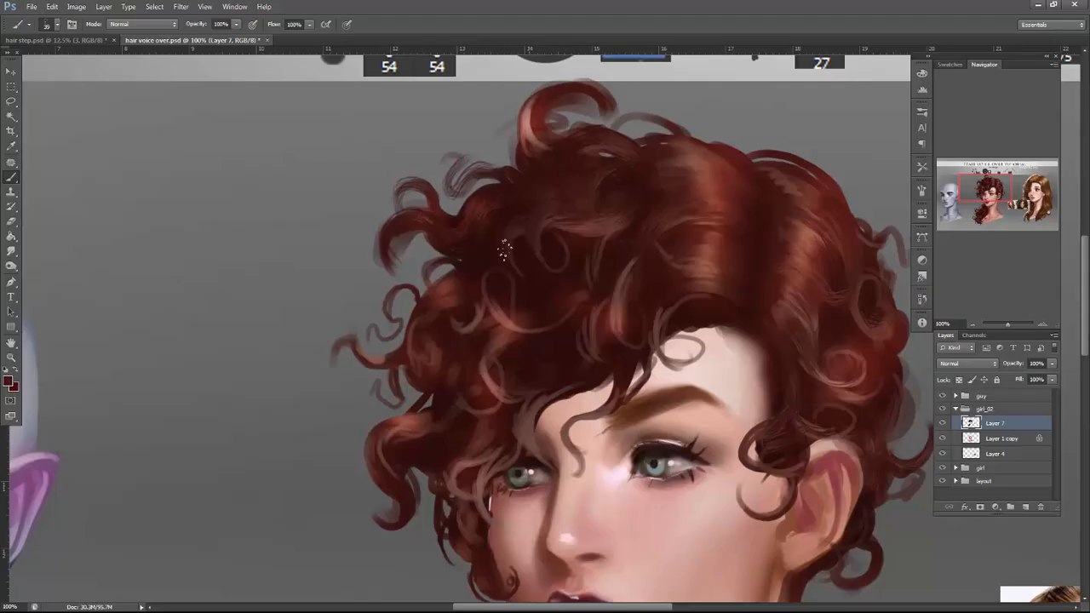
Detail the looped curl in the middle of the front hair with light and dark red strands.
left_click(530, 266, "alt")
mouse_move(542, 241)
left_mouse_down()
mouse_move(584, 227)
mouse_move(562, 266)
mouse_move(524, 245)
mouse_move(553, 253)
mouse_move(549, 244)
mouse_move(549, 269)
mouse_move(530, 266)
mouse_move(558, 281)
mouse_move(580, 218)
mouse_move(578, 315)
mouse_move(581, 293)
mouse_move(550, 303)
left_mouse_up()
left_click(577, 229, "alt")
left_click(552, 248, "alt")
left_click(603, 223, "alt")
left_click(582, 275, "alt")
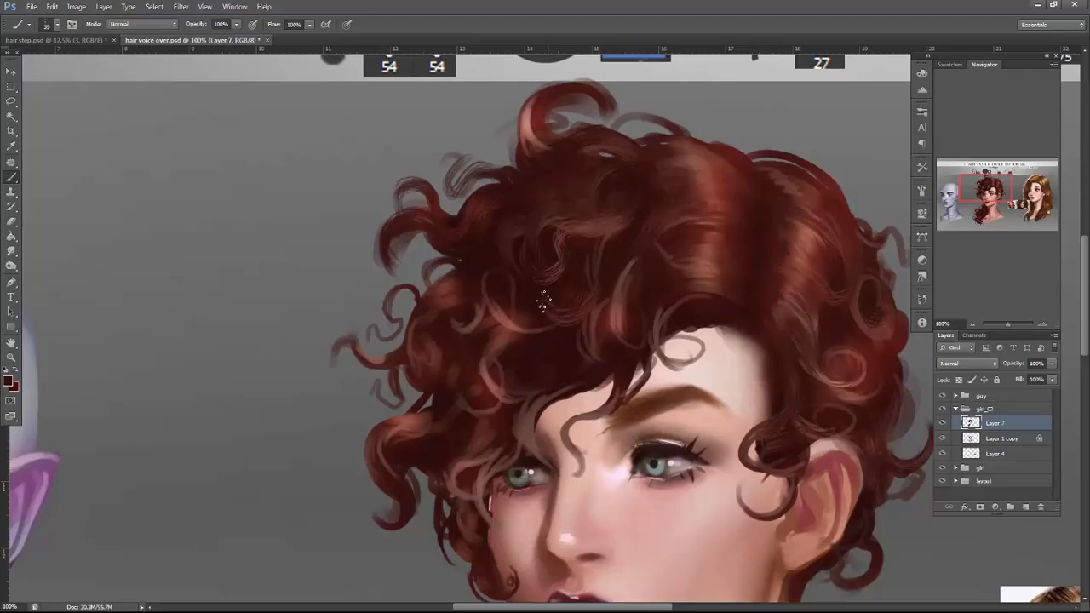
Paint wavy strands through the curls above the forehead with sampled reds.
left_click(630, 273, "alt")
mouse_move(632, 280)
left_mouse_down()
mouse_move(625, 263)
mouse_move(621, 306)
mouse_move(649, 244)
mouse_move(617, 337)
mouse_move(585, 344)
mouse_move(621, 333)
mouse_move(605, 351)
mouse_move(588, 324)
mouse_move(556, 348)
left_mouse_up()
left_click(659, 277, "alt")
left_click(636, 316, "alt")
left_click(599, 366, "alt")
left_click(627, 291, "alt")
Work strands into the curls on the far side of the fringe, alternating sampled dark and bright reds.
left_click(567, 358, "alt")
left_click(502, 337, "alt")
left_click(467, 365, "alt")
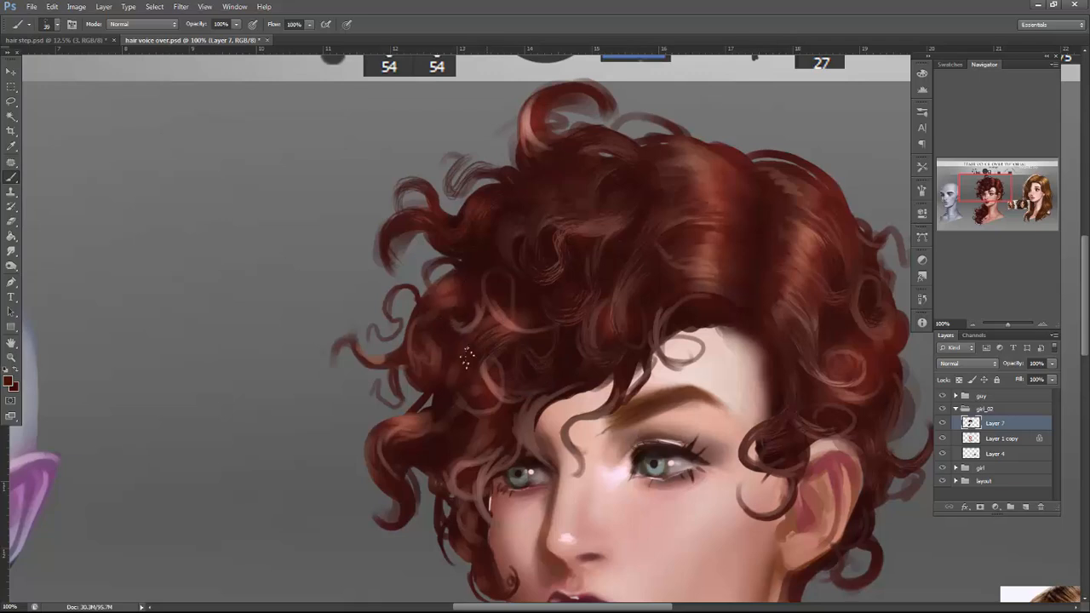
left_click(480, 315, "alt")
left_click(473, 270, "alt")
Refine the curls at the edge of the far forehead with fine dark red strands.
left_click_drag(637, 290, 792, 294)
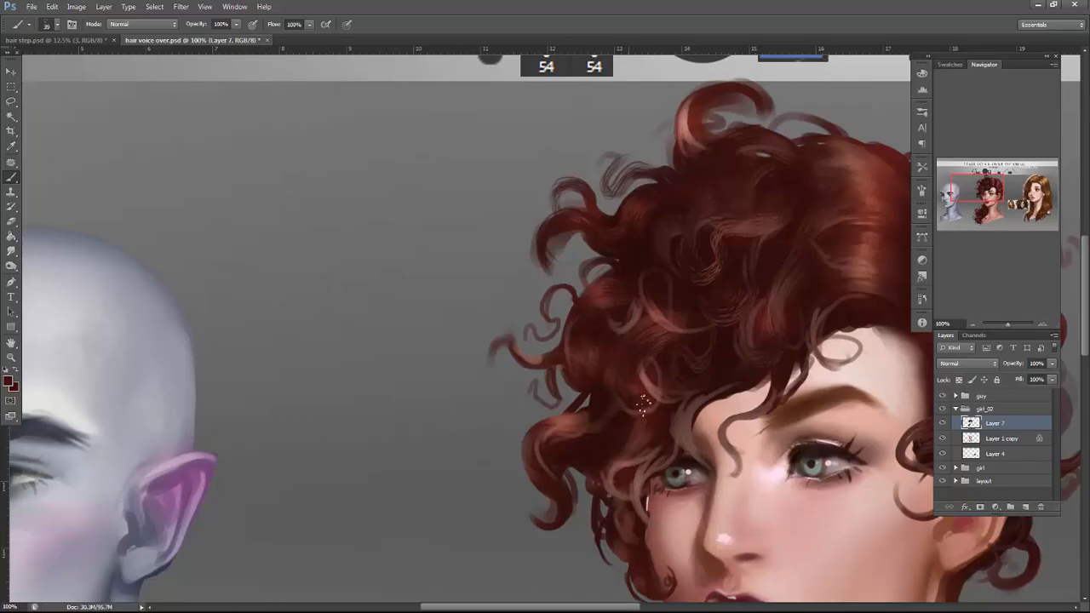
left_click(644, 391, "alt")
left_click_drag(643, 386, 662, 378)
left_click(672, 362, "alt")
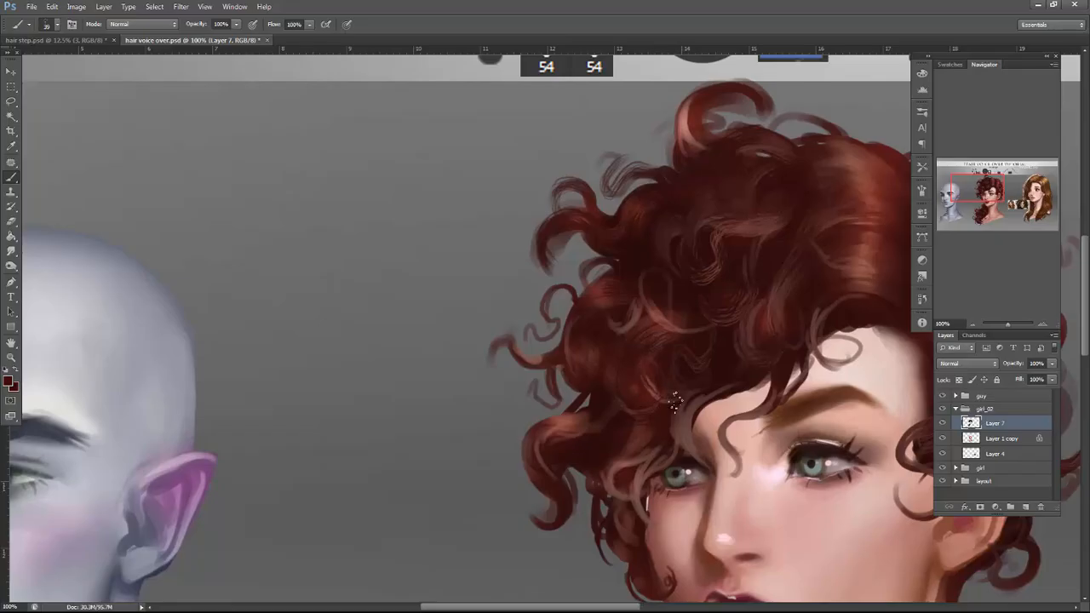
left_click(763, 328, "alt")
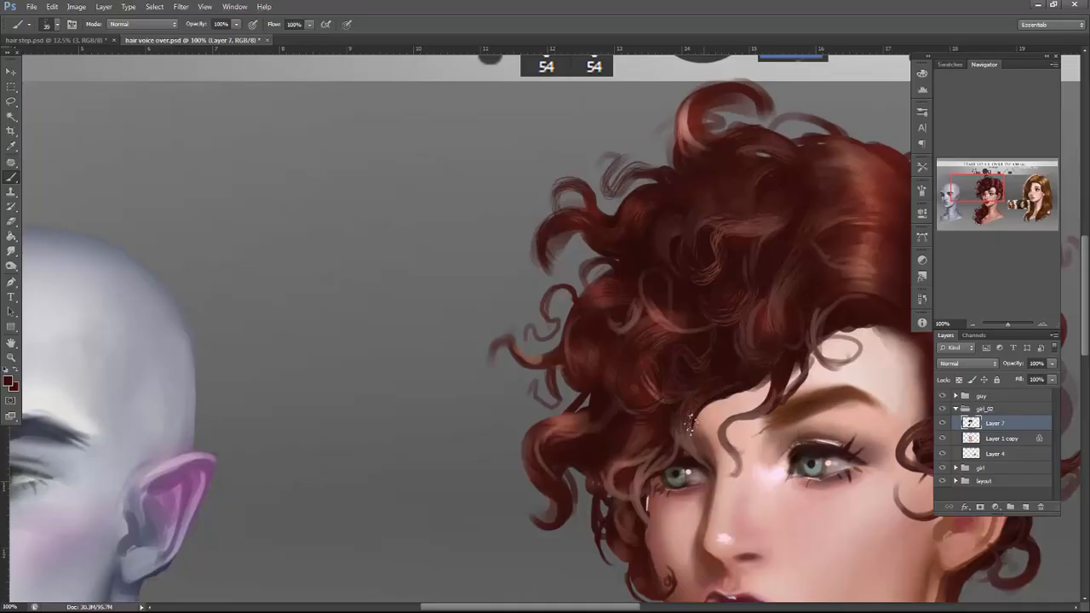
Paint fine strands on the curls hanging beside the far eye and cheek with sampled light and dark reds.
left_click(642, 434, "alt")
left_click(610, 475, "alt")
left_click_drag(639, 475, 630, 499)
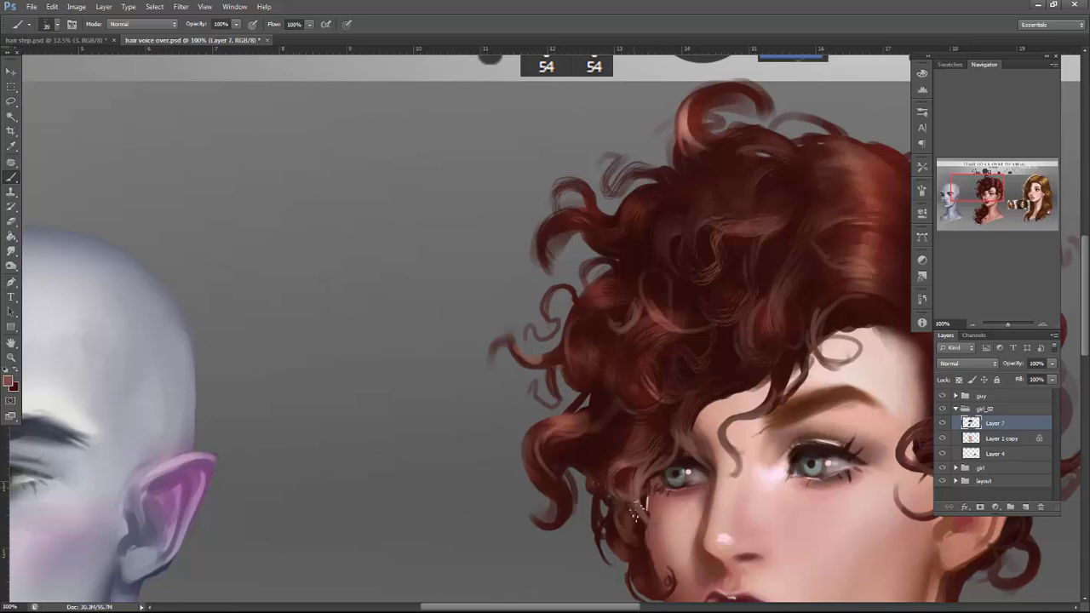
left_click(673, 436, "alt")
mouse_move(672, 444)
left_mouse_down()
mouse_move(637, 466)
mouse_move(625, 454)
mouse_move(637, 518)
mouse_move(650, 506)
mouse_move(640, 498)
mouse_move(649, 518)
mouse_move(620, 513)
mouse_move(641, 546)
mouse_move(611, 518)
mouse_move(640, 549)
left_mouse_up()
left_click(633, 500, "alt")
left_click(607, 523, "alt")
Detail the large outward curl on the far side of the face with sampled red strands.
left_click(580, 419, "alt")
left_click_drag(583, 418, 606, 421)
left_click(603, 391, "alt")
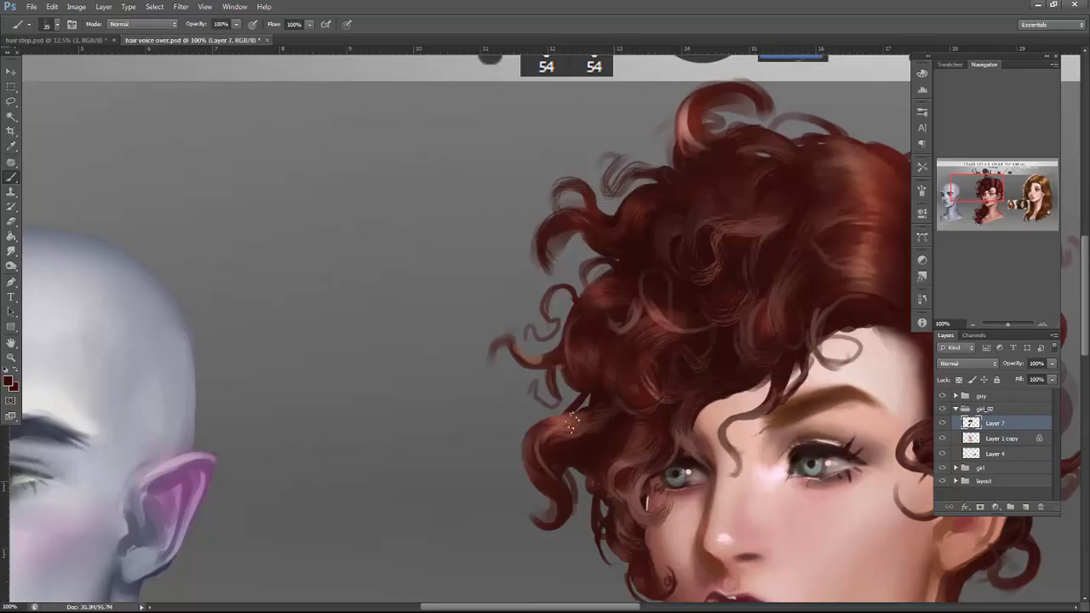
left_click(547, 445, "alt")
left_click(538, 467, "alt")
left_click(601, 426, "alt")
left_click(582, 454, "alt")
Add dark strands to the curls by the far cheek and to the curl falling over the forehead.
left_click_drag(831, 506, 789, 463)
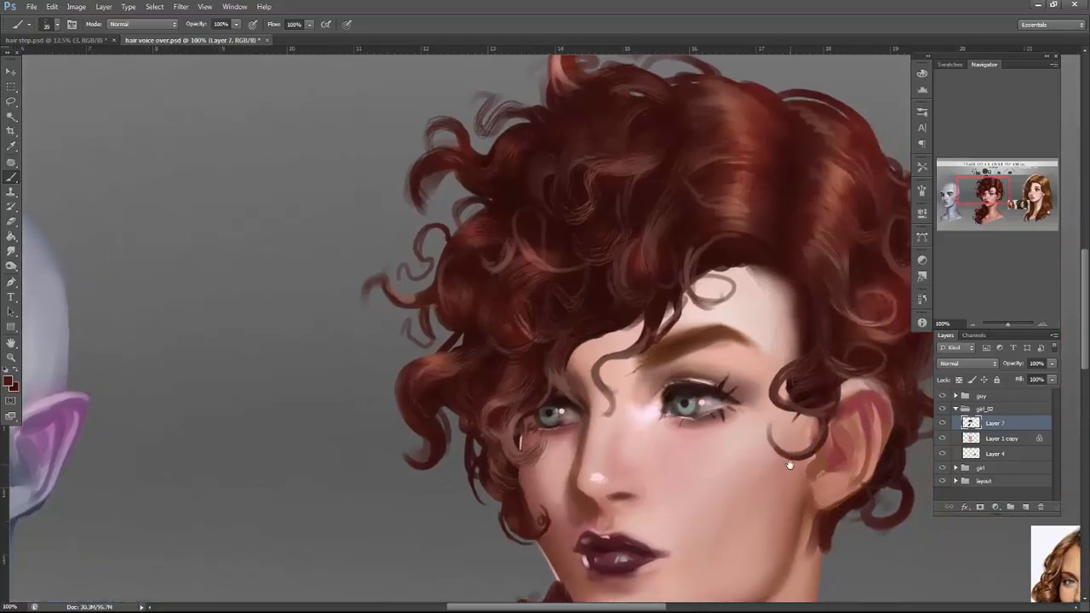
left_click_drag(497, 422, 503, 492)
mouse_move(647, 280)
left_mouse_down()
mouse_move(647, 338)
mouse_move(627, 302)
mouse_move(619, 345)
mouse_move(647, 332)
mouse_move(618, 357)
mouse_move(582, 361)
mouse_move(606, 401)
left_mouse_up()
mouse_move(634, 325)
left_mouse_down()
mouse_move(600, 358)
mouse_move(606, 393)
left_mouse_up()
left_click_drag(581, 339, 561, 393)
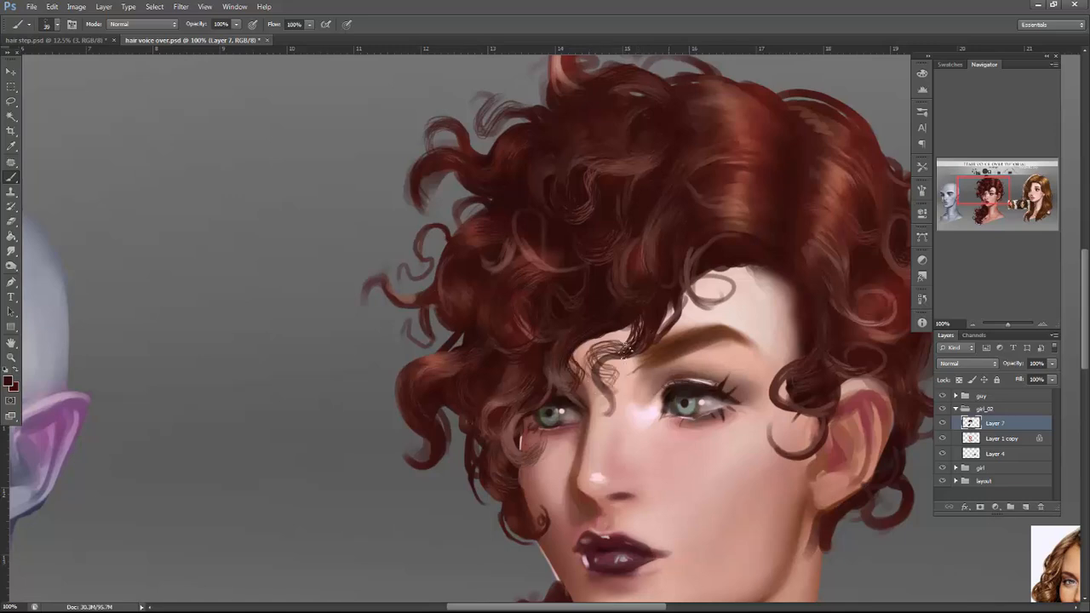
Reduce the brush to 24 px and paint thin dark strands on the forehead ringlet and the temple curls.
mouse_move(730, 265)
left_mouse_down()
mouse_move(696, 286)
mouse_move(719, 308)
mouse_move(731, 274)
left_mouse_up()
right_click(824, 234)
left_click_drag(836, 265, 832, 265)
left_click(793, 270)
left_click_drag(798, 322, 761, 394)
mouse_move(803, 351)
left_mouse_down()
mouse_move(789, 359)
mouse_move(764, 334)
mouse_move(791, 317)
mouse_move(783, 362)
mouse_move(798, 358)
mouse_move(764, 401)
mouse_move(768, 368)
mouse_move(813, 442)
mouse_move(791, 456)
left_mouse_up()
Draw thin curled strands at the end of the hair behind the ear, along the neck.
left_click_drag(859, 448, 827, 340)
left_click_drag(816, 439, 796, 455)
mouse_move(792, 410)
left_mouse_down()
mouse_move(780, 458)
mouse_move(796, 466)
mouse_move(780, 493)
left_mouse_up()
left_click_drag(774, 448, 791, 473)
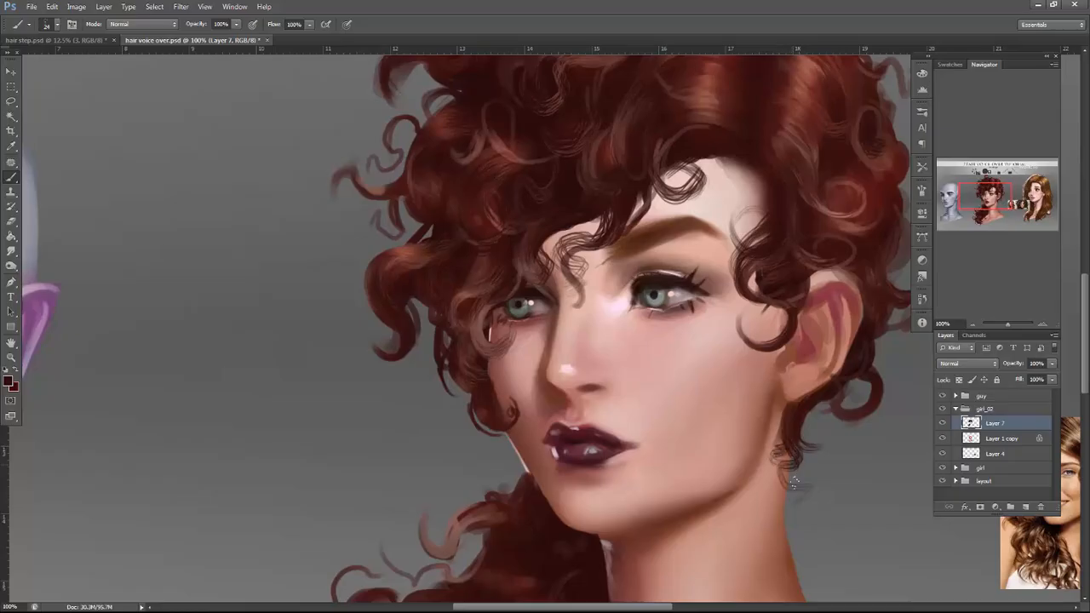
Try repainting the small curl against the far cheek with looser strands, undoing the strokes.
mouse_move(482, 399)
left_mouse_down()
mouse_move(478, 427)
mouse_move(521, 384)
left_mouse_up()
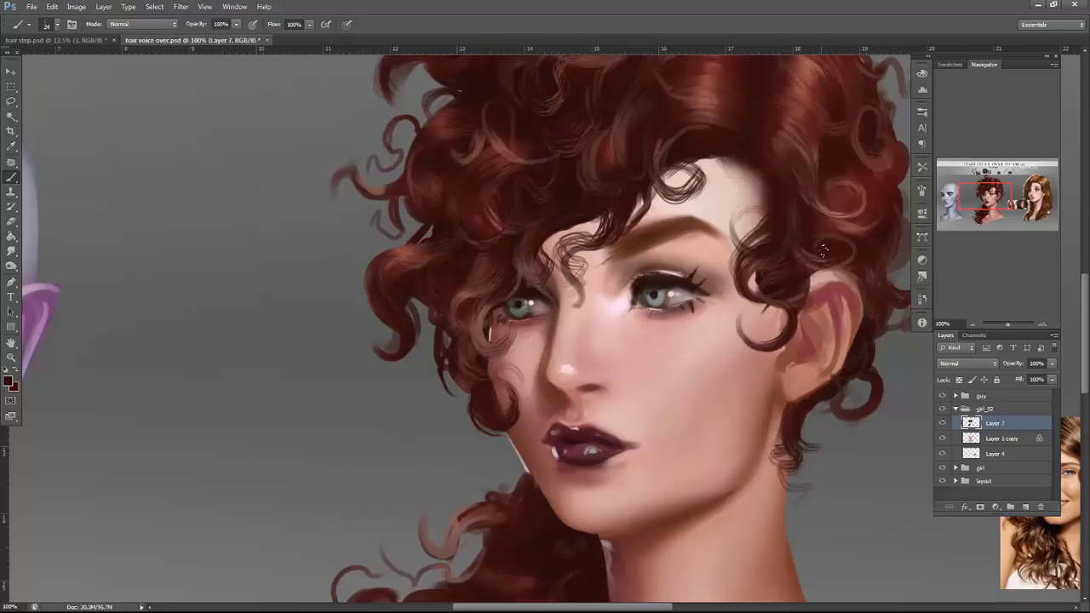
key("ctrl+alt+z")
key("ctrl+alt+z")
key("ctrl+alt+z")
key("ctrl+alt+z")
key("ctrl+alt+z")
key("ctrl+alt+z")
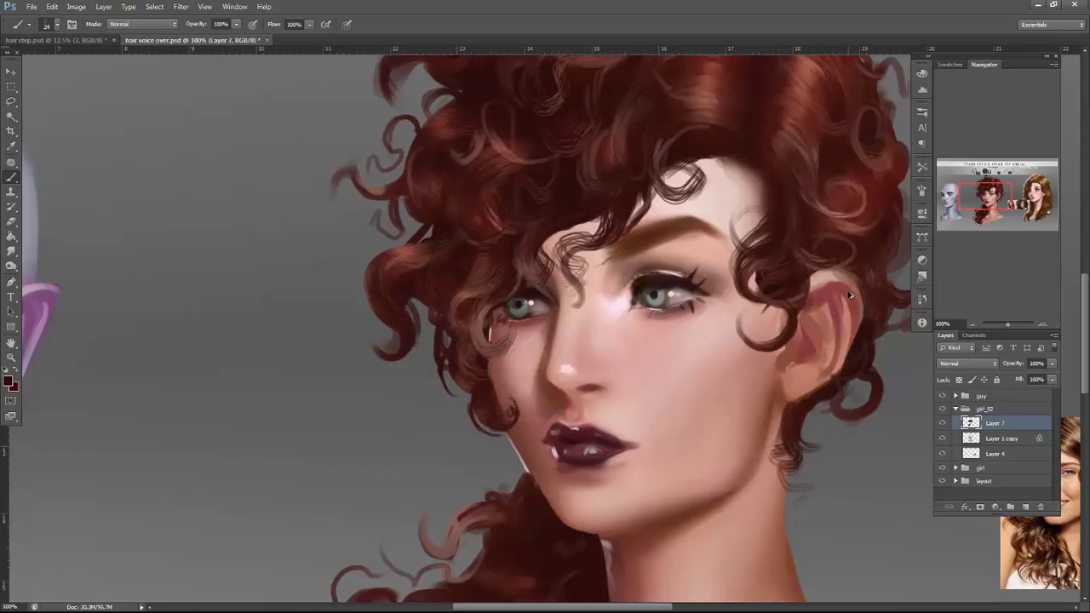
Sample lighter reds from the hair and paint thin highlight strands on the crown and the curls above and behind the ear.
left_click_drag(831, 317, 850, 422)
left_click(626, 157, "alt")
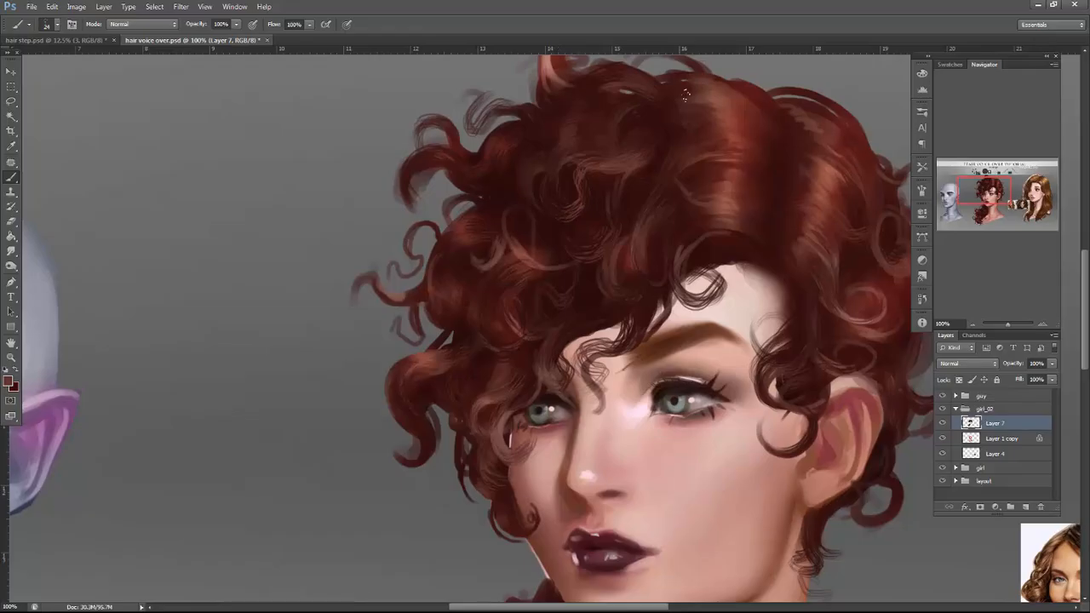
left_click(737, 136, "alt")
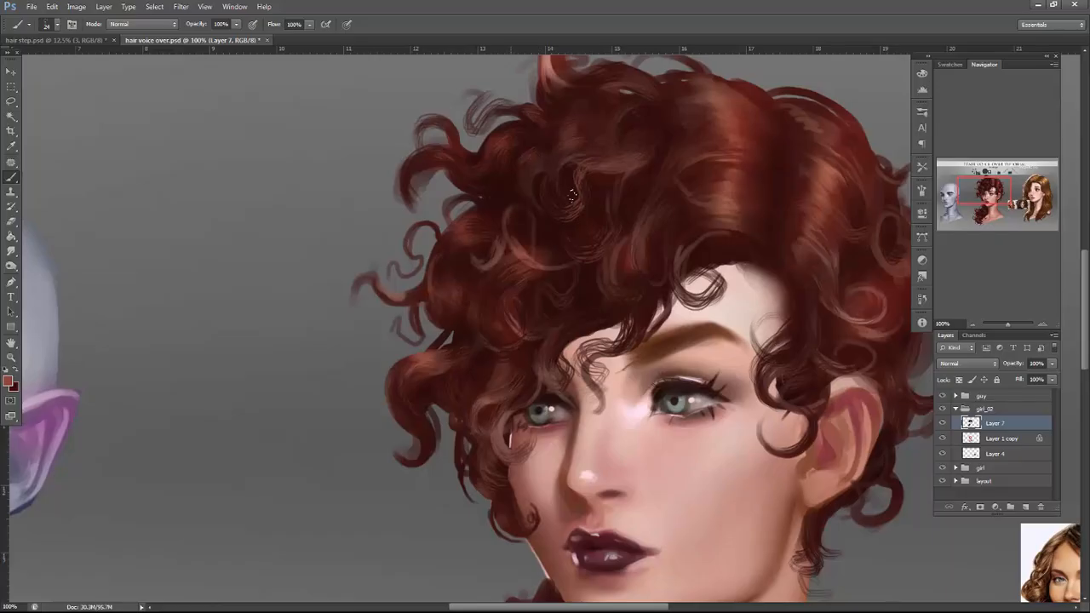
left_click_drag(756, 231, 739, 304)
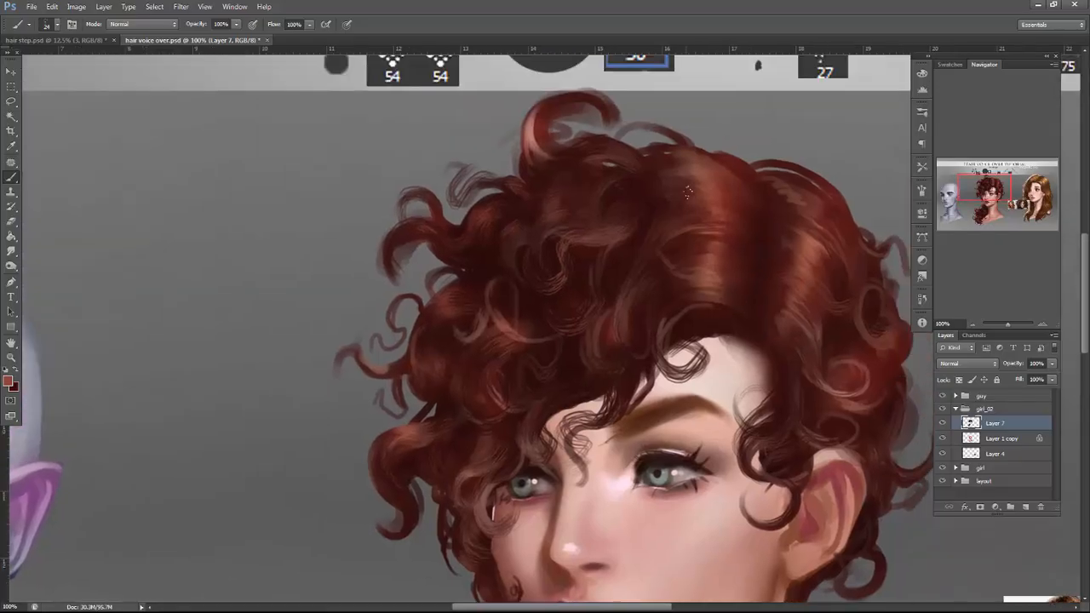
left_click_drag(758, 171, 815, 206)
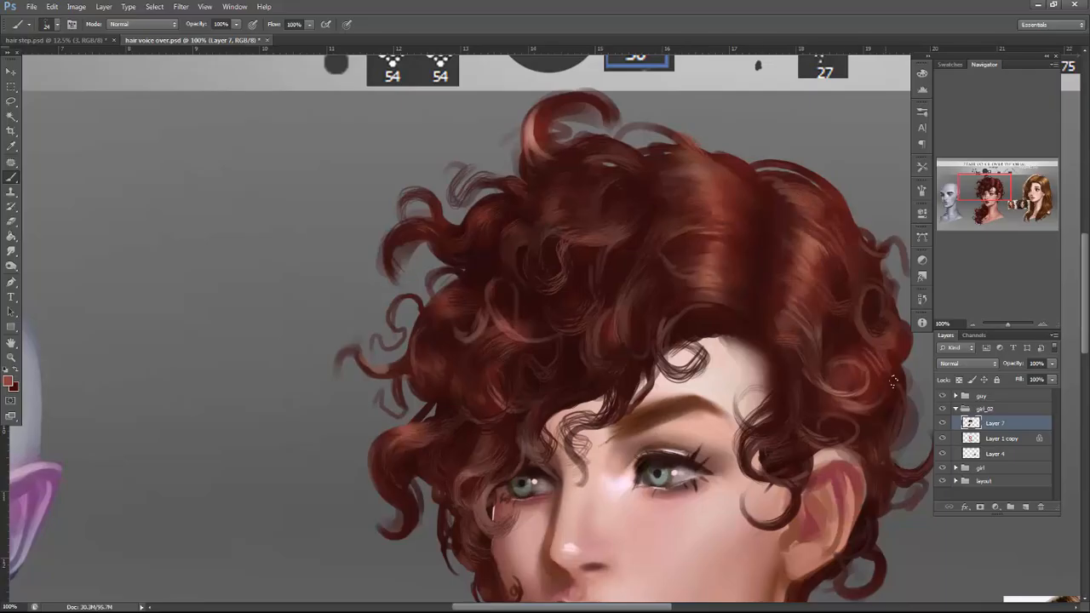
left_click_drag(881, 391, 849, 230)
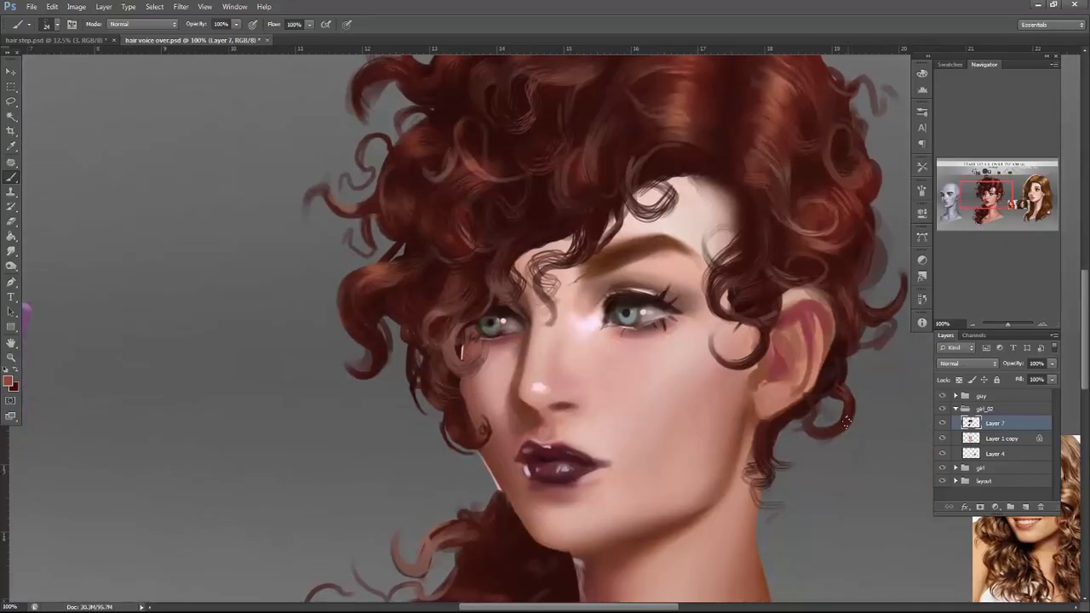
Paint textured strands in sampled reds on the upper part of the shoulder hair and its outer curls beneath the chin.
left_click_drag(812, 374, 881, 295)
mouse_move(540, 452)
left_mouse_down()
mouse_move(647, 328)
mouse_move(596, 368)
mouse_move(610, 364)
left_mouse_up()
left_click(674, 322, "alt")
left_click(634, 329, "alt")
left_click(657, 346, "alt")
left_click(632, 334, "alt")
mouse_move(657, 320)
left_mouse_down()
mouse_move(646, 327)
mouse_move(681, 301)
mouse_move(644, 284)
left_mouse_up()
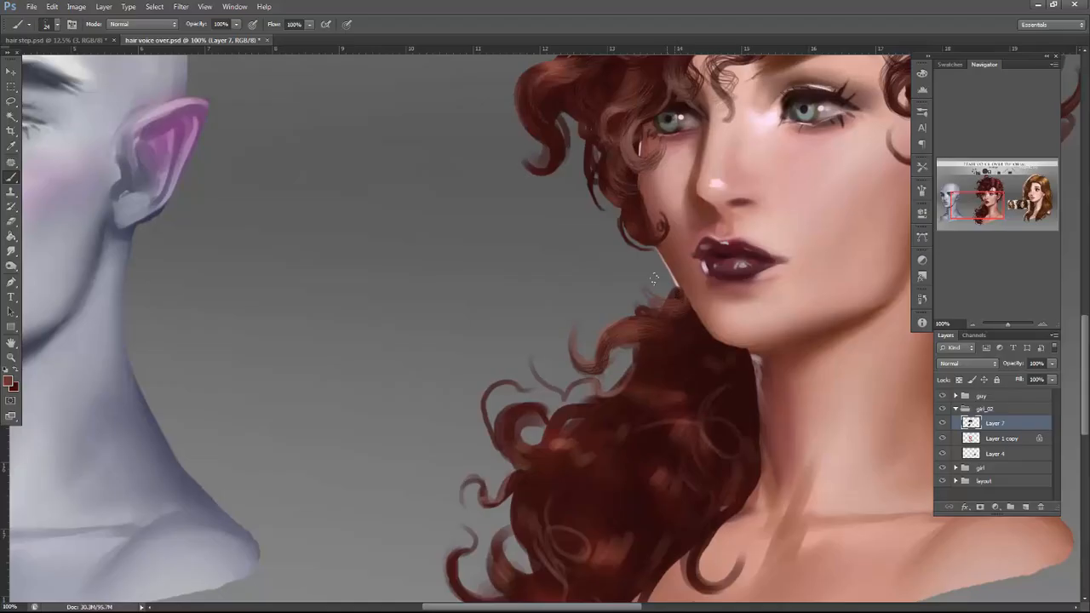
left_click(651, 390, "alt")
left_click_drag(620, 390, 562, 397)
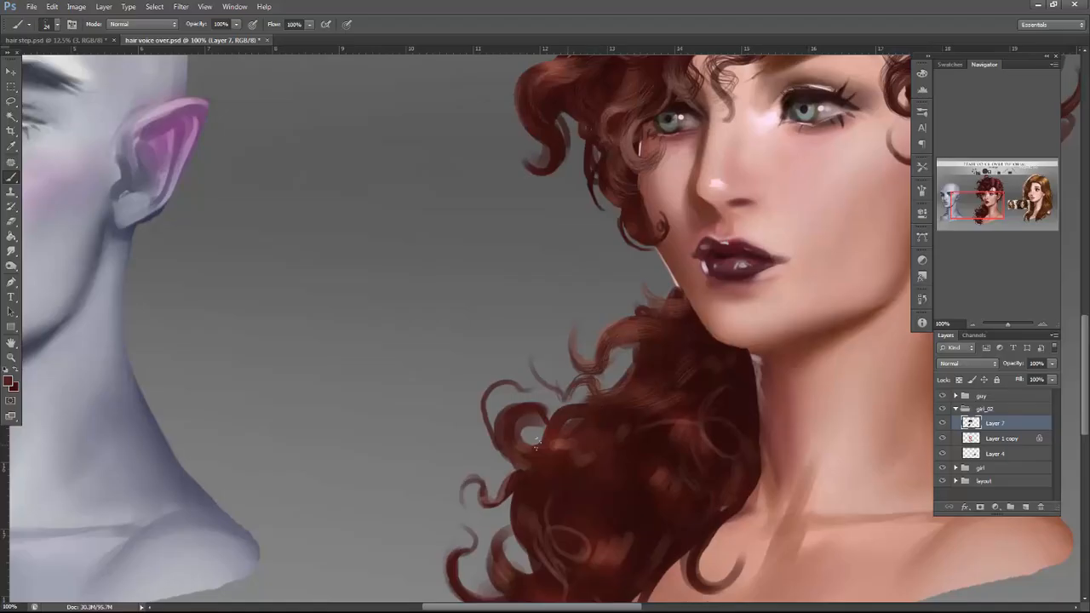
Add fine red and dark strands to the waves in the middle of the hair mass on the shoulder, using sampled hair colors.
left_click_drag(787, 422, 813, 284)
left_click(710, 287, "alt")
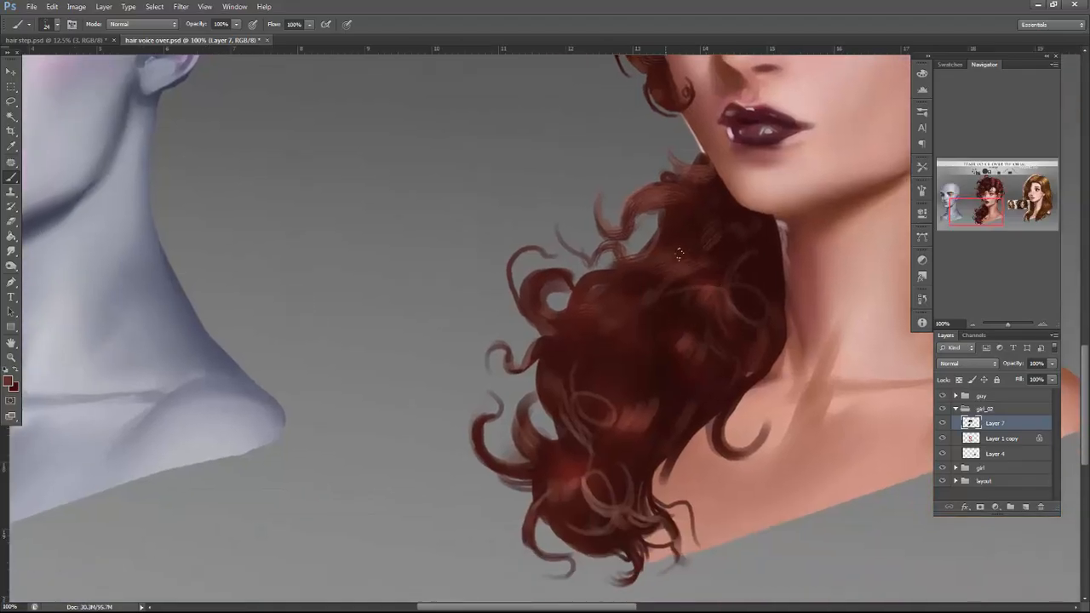
left_click(662, 363, "alt")
left_click(717, 324, "alt")
left_click(636, 419, "alt")
left_click_drag(644, 376, 627, 437)
mouse_move(665, 400)
left_mouse_down()
mouse_move(624, 442)
mouse_move(648, 430)
left_mouse_up()
left_click(667, 387, "alt")
Enlarge the brush and blend the light curl loop in the middle of the shoulder hair into darker strands.
right_click(648, 415)
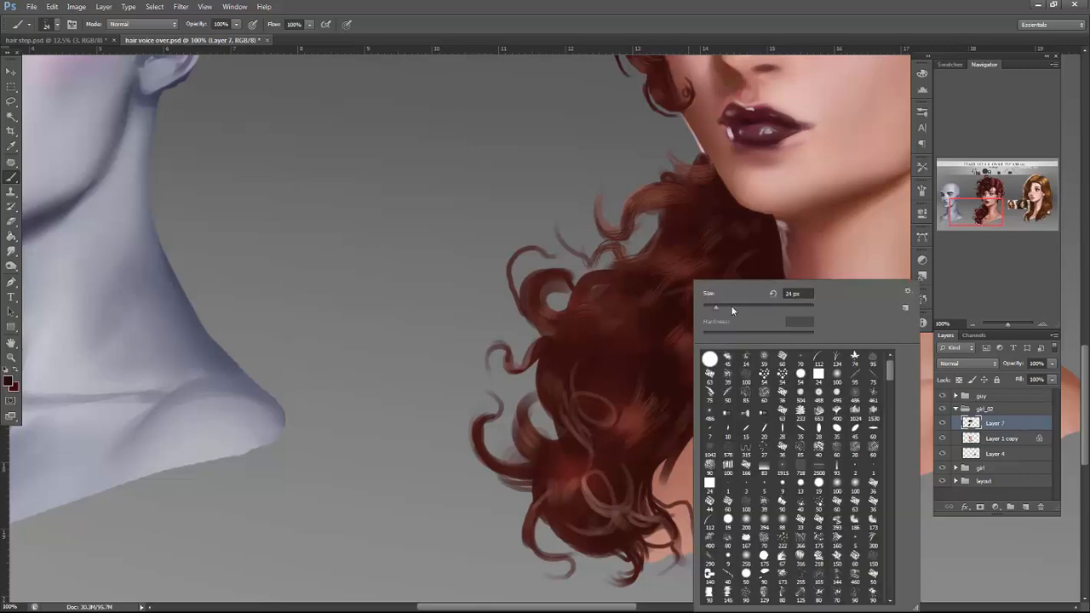
left_click(643, 395)
left_click(638, 412, "alt")
left_click_drag(649, 380, 628, 380)
left_click(654, 354, "alt")
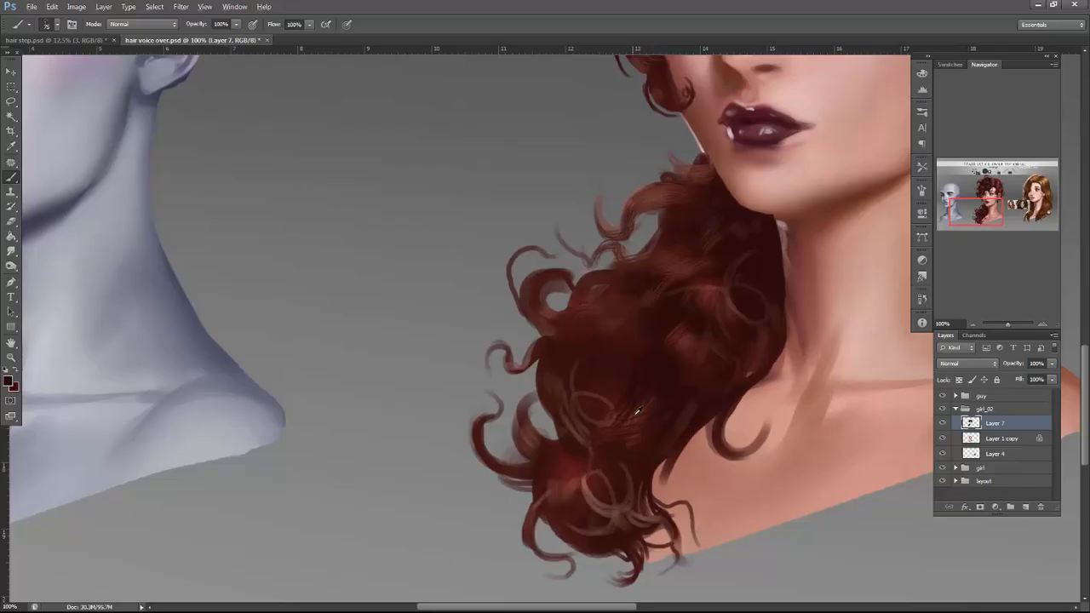
left_click(594, 375, "alt")
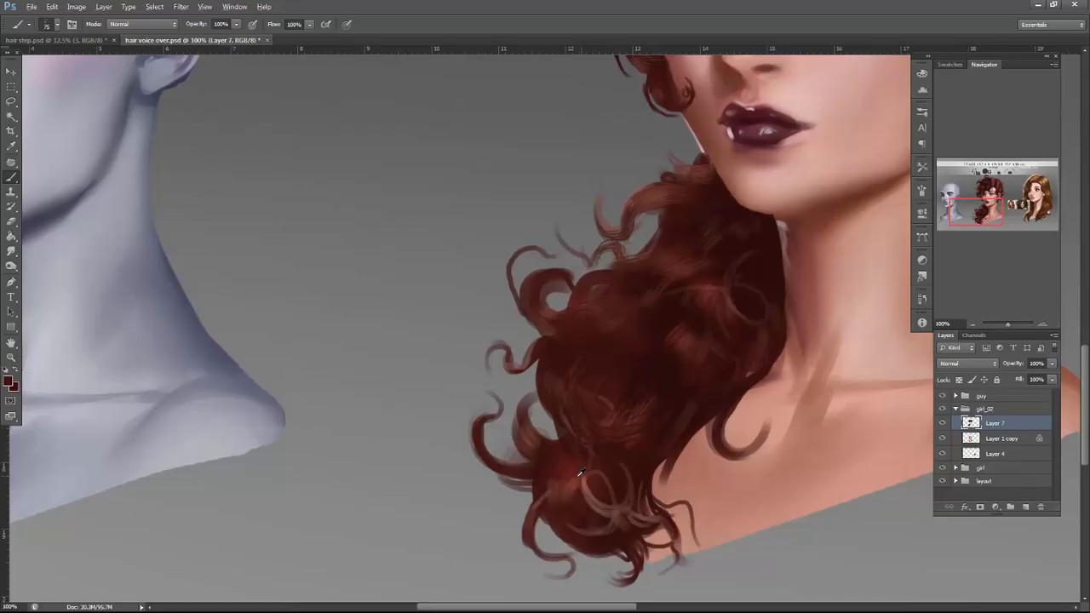
Set the brush to 45 px and paint over the bright red patch and light loop near the lower end of the shoulder hair.
right_click(675, 350)
left_click(710, 308)
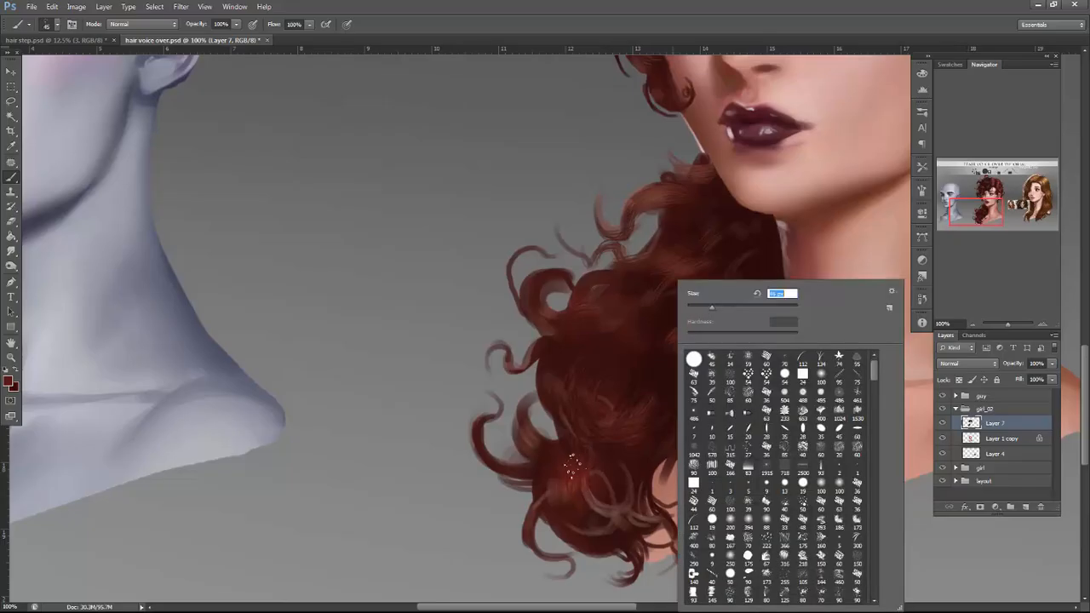
left_click(579, 476)
left_click(581, 441, "alt")
mouse_move(577, 464)
left_mouse_down()
mouse_move(602, 507)
mouse_move(589, 518)
mouse_move(578, 464)
mouse_move(589, 477)
mouse_move(548, 481)
mouse_move(580, 521)
mouse_move(546, 485)
left_mouse_up()
left_click(580, 484, "alt")
left_click(576, 507, "alt")
left_click(605, 479, "alt")
left_click(616, 460, "alt")
left_click_drag(626, 467, 623, 492)
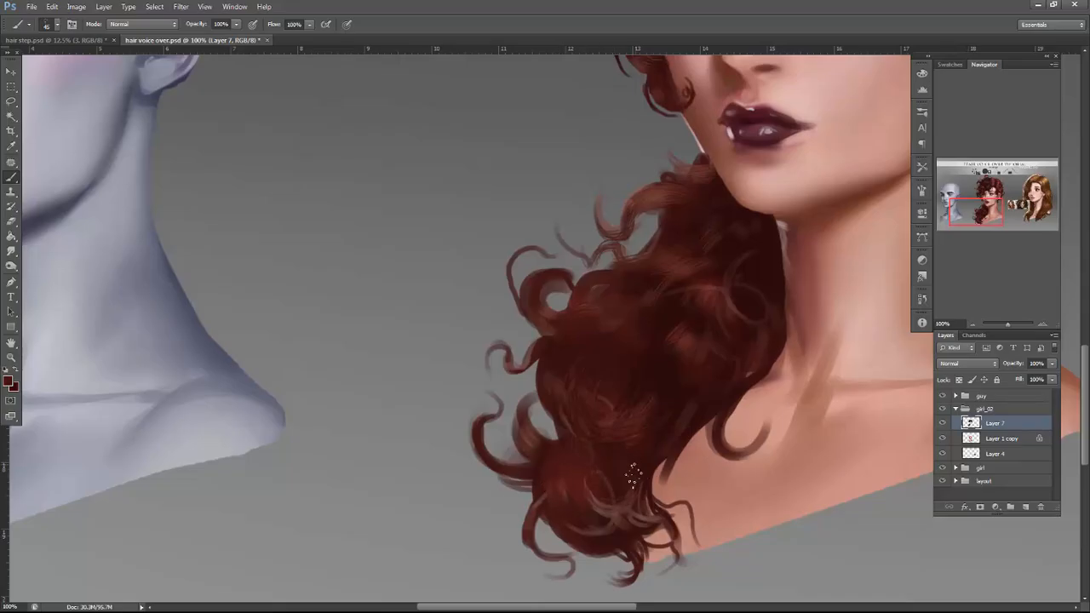
Reduce the brush and paint thin dark strands around the loose curls along the outer edge and lower tips of the shoulder hair.
left_click(560, 347, "alt")
left_click_drag(532, 433, 530, 396)
right_click(590, 318)
left_click_drag(628, 310, 621, 310)
mouse_move(517, 444)
left_mouse_down()
mouse_move(522, 380)
mouse_move(470, 406)
mouse_move(487, 392)
mouse_move(488, 469)
mouse_move(468, 437)
left_mouse_up()
left_click_drag(513, 481, 466, 444)
mouse_move(546, 489)
left_mouse_down()
mouse_move(529, 507)
mouse_move(548, 562)
left_mouse_up()
mouse_move(654, 497)
left_mouse_down()
mouse_move(668, 508)
mouse_move(667, 539)
left_mouse_up()
left_click_drag(526, 465, 489, 449)
Enlarge the brush to 139 px and fill the outer side of the shoulder hair with broad dark red strands.
left_click_drag(540, 359, 553, 438)
right_click(607, 361)
left_click_drag(642, 308, 684, 307)
mouse_move(554, 361)
left_mouse_down()
mouse_move(545, 423)
mouse_move(509, 432)
mouse_move(530, 464)
left_mouse_up()
mouse_move(562, 330)
left_mouse_down()
mouse_move(527, 340)
mouse_move(530, 437)
left_mouse_up()
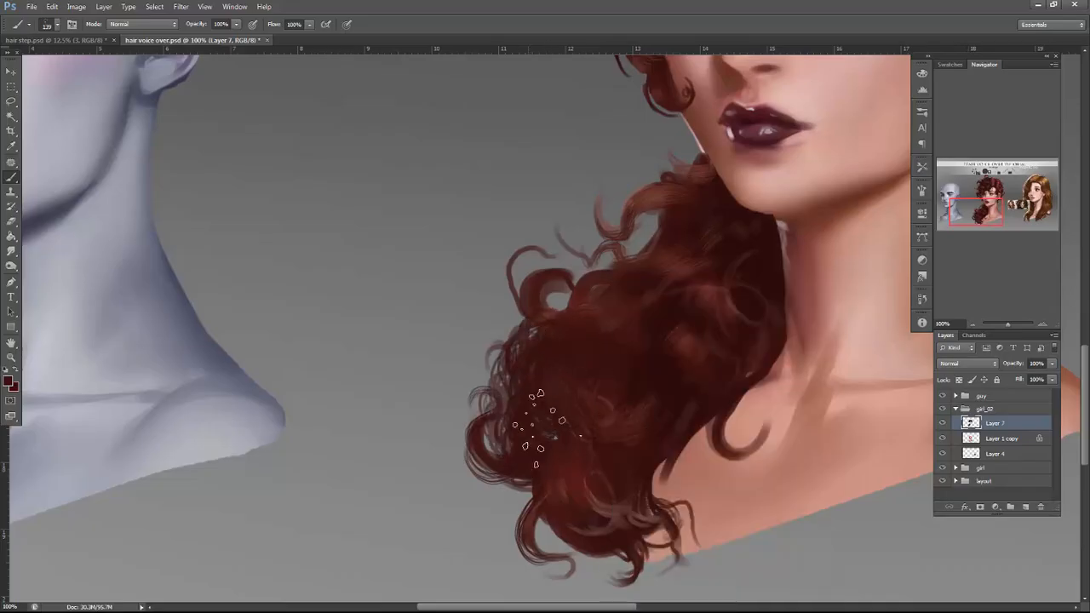
Reduce the brush to 23 px and paint sampled red strands on the outer shoulder curls and a dark curl over the chest.
right_click(672, 304)
left_click(708, 306)
left_click(576, 328, "alt")
mouse_move(548, 358)
left_mouse_down()
mouse_move(541, 392)
mouse_move(544, 375)
left_mouse_up()
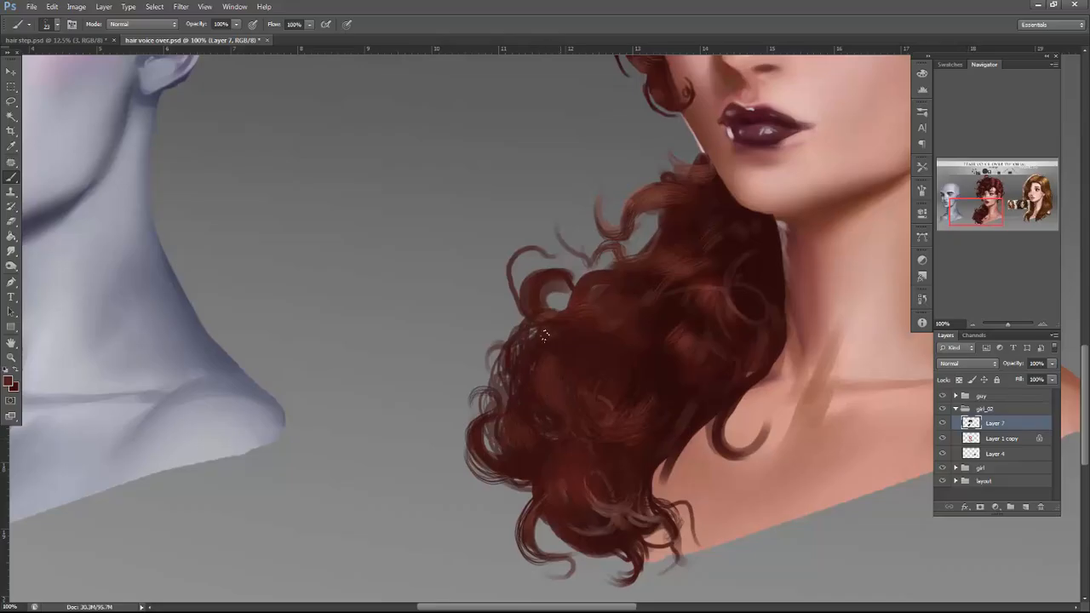
left_click(549, 420, "alt")
left_click(531, 397, "alt")
left_click(550, 379, "alt")
left_click(565, 347, "alt")
left_click(559, 378, "alt")
left_click(558, 349, "alt")
left_click(644, 423, "alt")
mouse_move(660, 468)
left_mouse_down()
mouse_move(692, 479)
mouse_move(664, 483)
mouse_move(665, 458)
mouse_move(667, 487)
left_mouse_up()
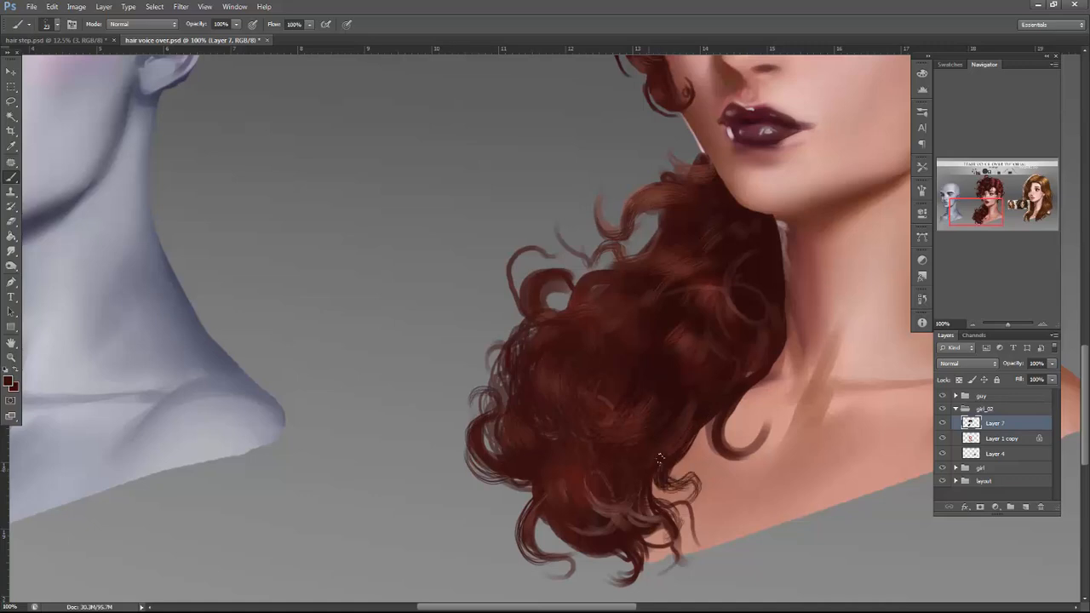
Reduce the brush to 15 px and paint dark strands on the small curl below the far eye.
left_click_drag(869, 381, 834, 515)
mouse_move(632, 325)
left_mouse_down()
mouse_move(619, 336)
mouse_move(651, 274)
left_mouse_up()
right_click(667, 231)
mouse_move(645, 313)
left_mouse_down()
mouse_move(647, 278)
mouse_move(619, 305)
mouse_move(620, 284)
mouse_move(640, 311)
left_mouse_up()
left_click_drag(871, 368, 706, 495)
left_click_drag(826, 128, 803, 314)
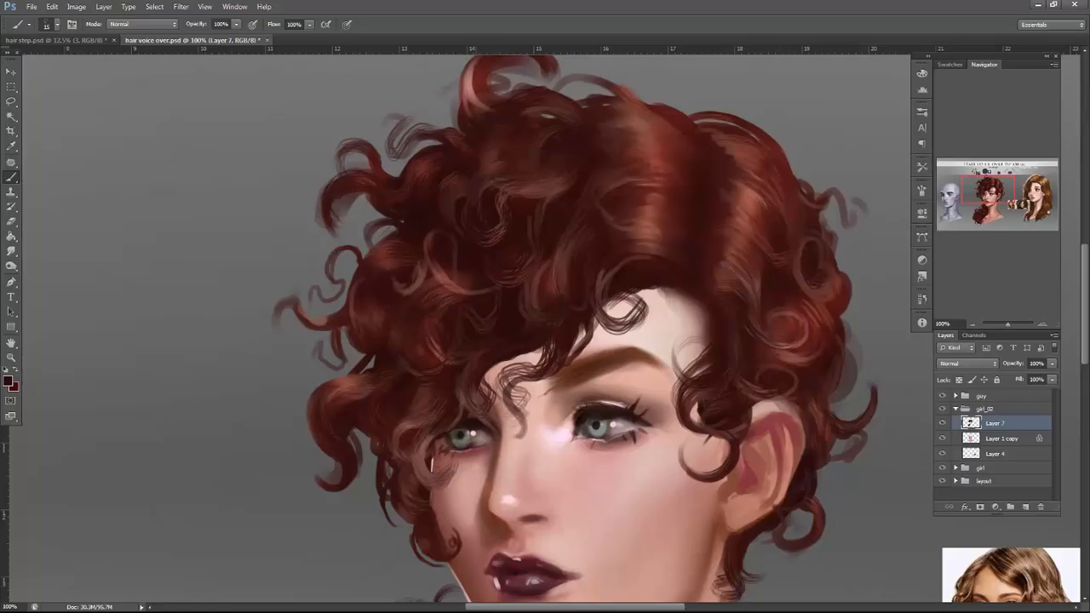
mouse_move(430, 458)
left_mouse_down()
mouse_move(439, 480)
mouse_move(455, 474)
left_mouse_up()
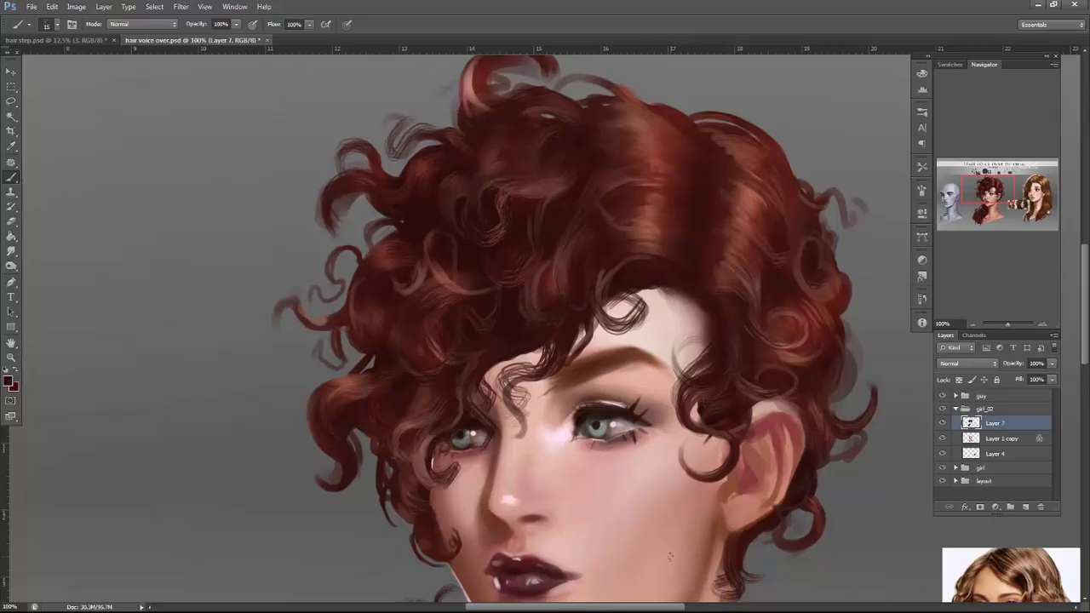
left_click(972, 323)
left_click(971, 323)
left_click(971, 323)
left_click(971, 324)
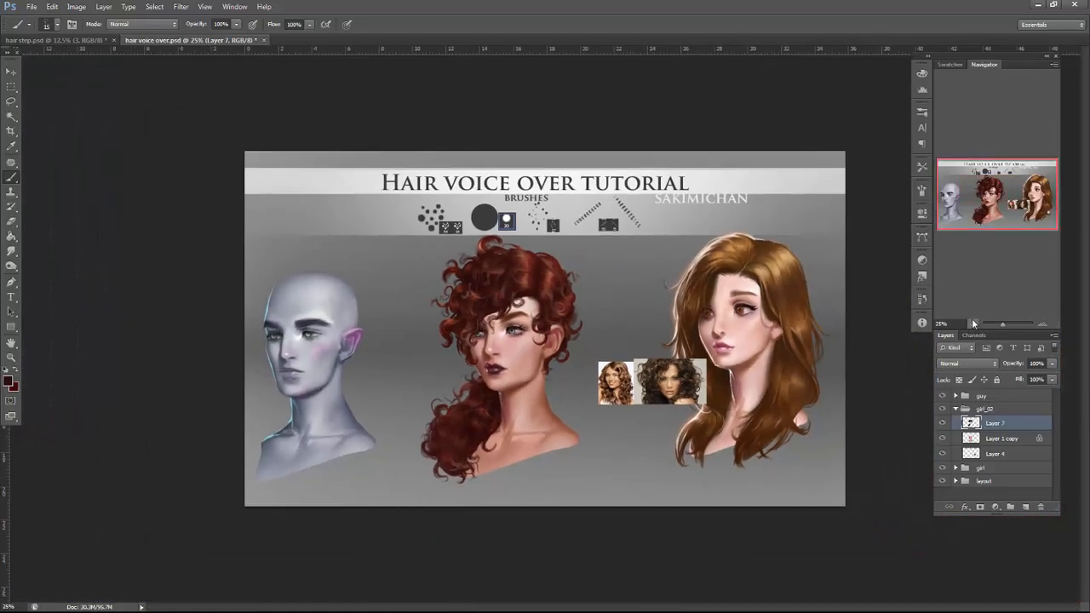
Examine the red-haired portrait's curls up close alongside the two curly-hair reference photos.
left_click(1042, 324)
left_click(1042, 325)
left_click_drag(632, 402, 738, 329)
left_click(1042, 325)
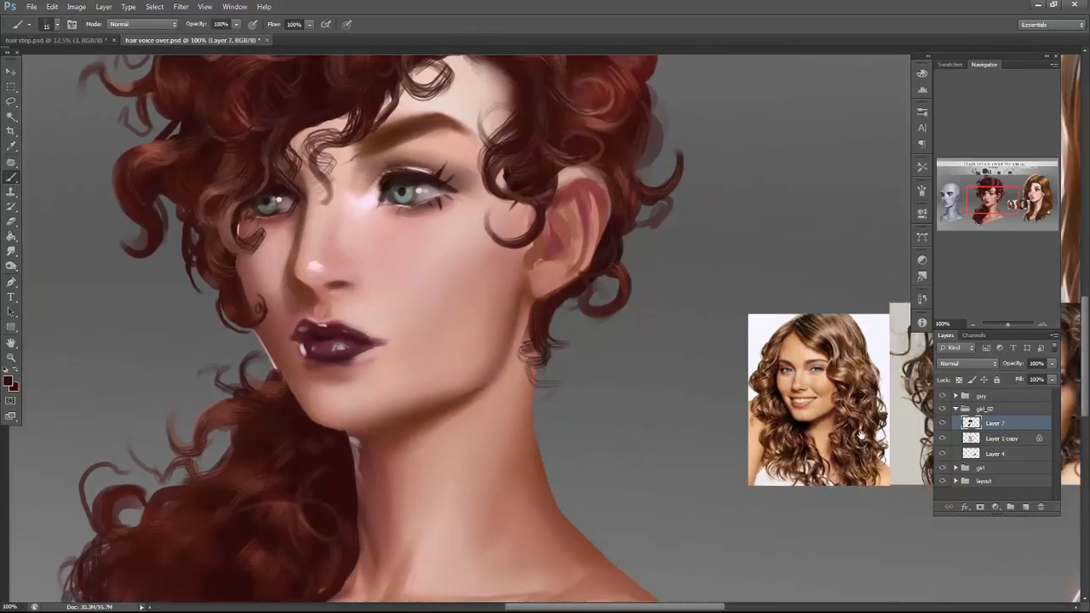
left_click_drag(1064, 300, 810, 380)
left_click_drag(708, 402, 895, 486)
left_click_drag(677, 231, 789, 318)
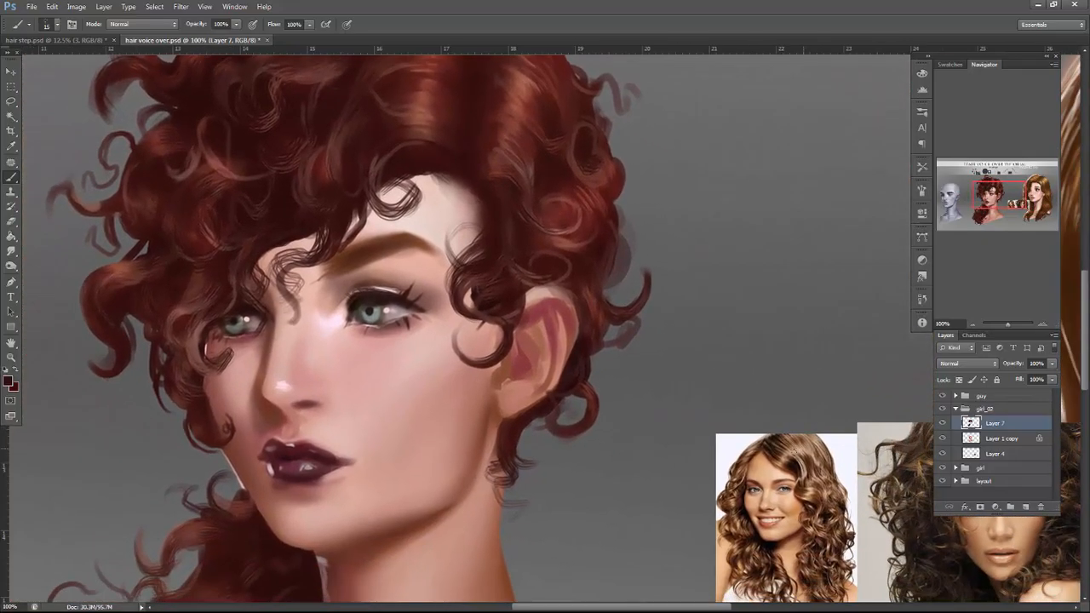
left_click_drag(835, 447, 782, 397)
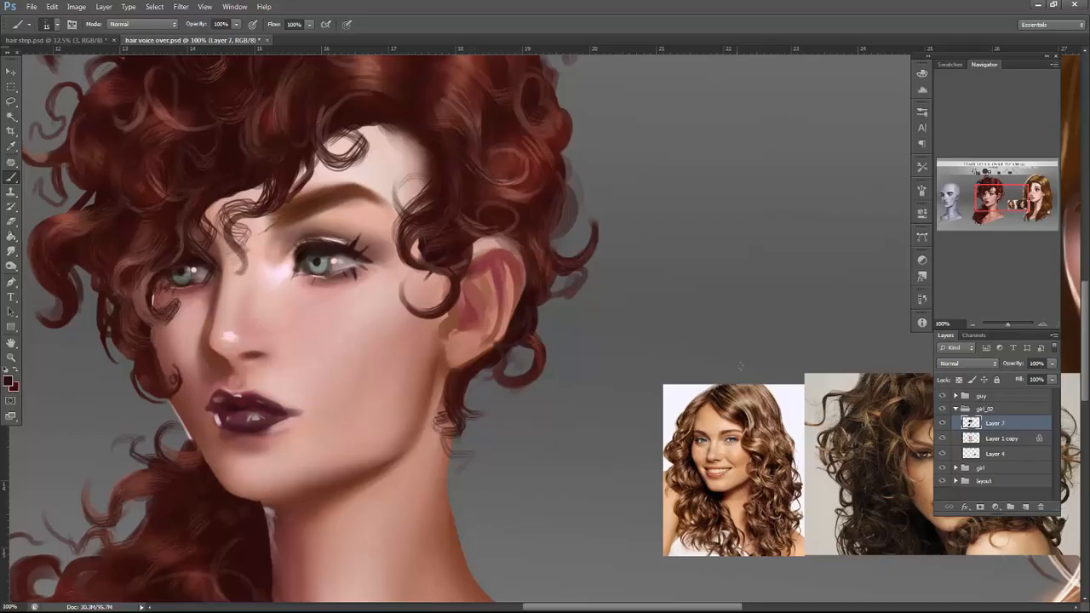
left_click_drag(786, 355, 794, 409)
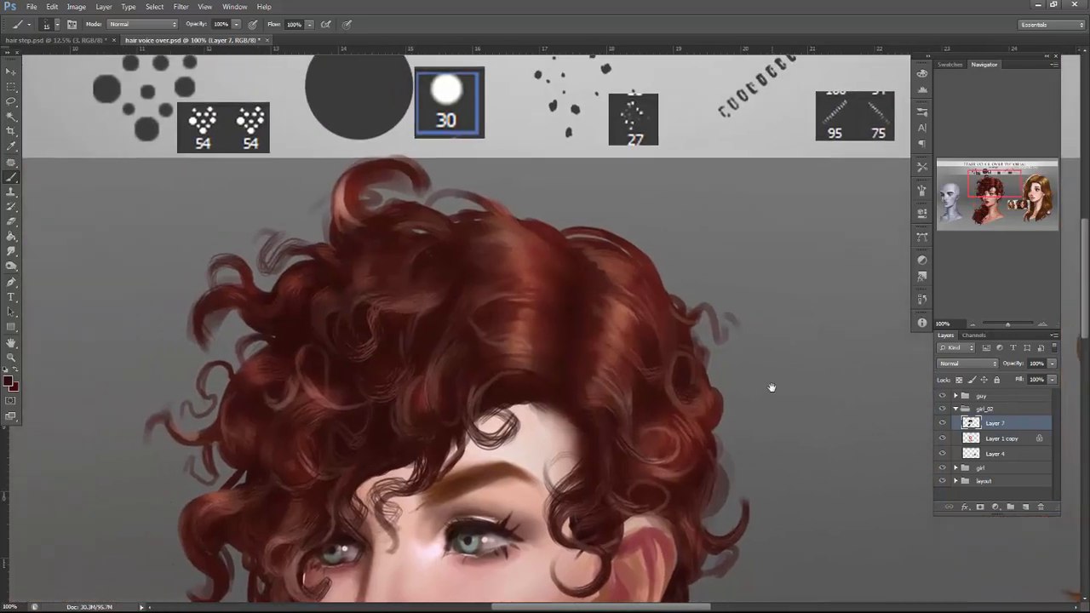
left_click_drag(681, 434, 690, 338)
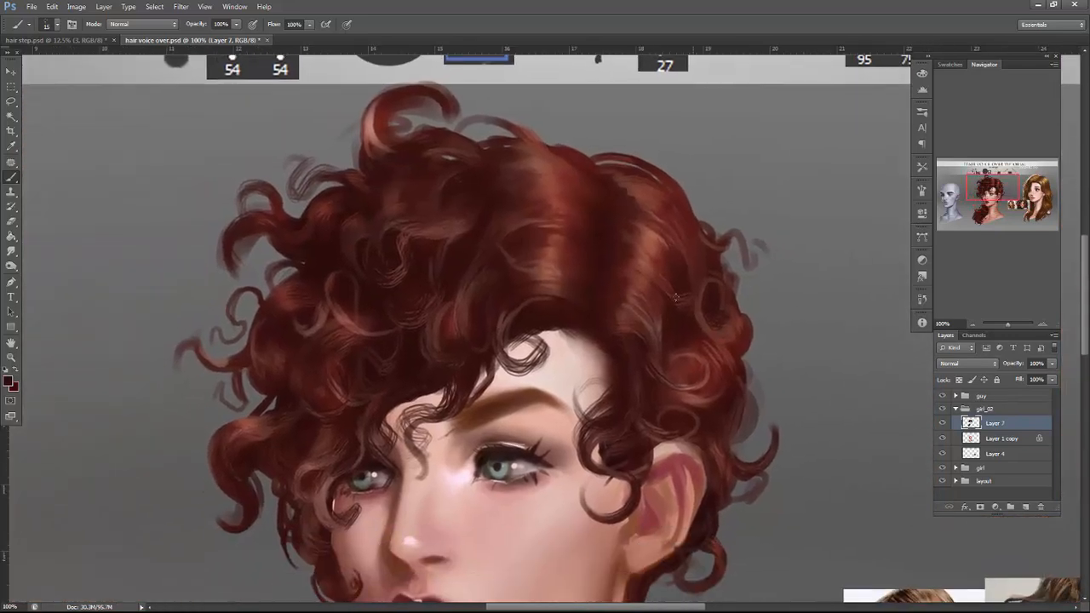
Sample the light red highlight from the hair and paint looping curl strands above the ear with the 15 px textured brush.
left_click(657, 237, "alt")
right_click(746, 268)
left_click_drag(763, 296, 768, 297)
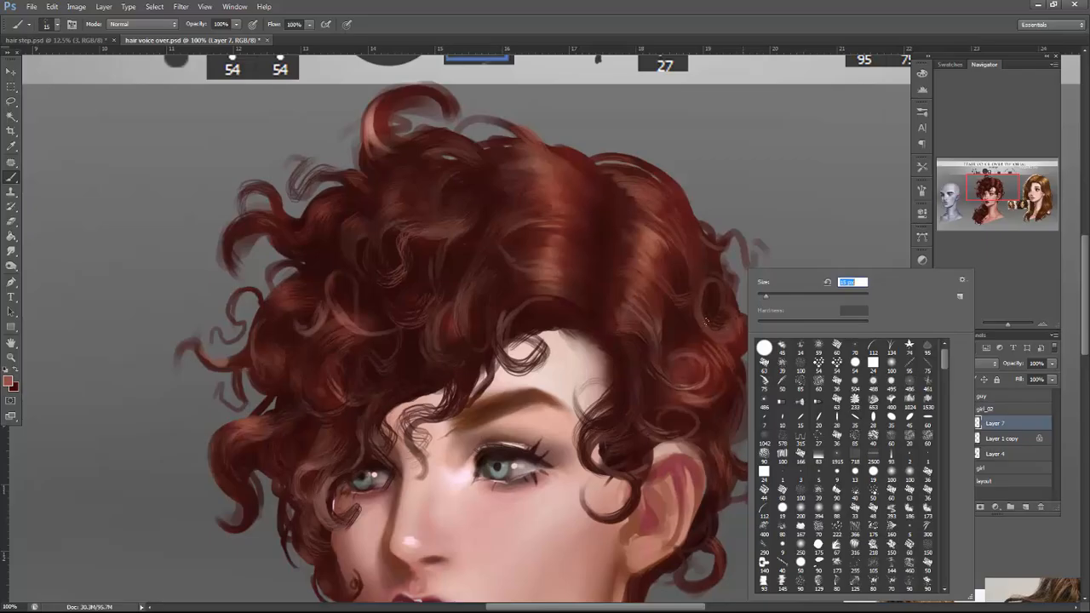
left_click(710, 328)
mouse_move(666, 379)
left_mouse_down()
mouse_move(707, 398)
mouse_move(691, 402)
mouse_move(736, 407)
mouse_move(726, 431)
left_mouse_up()
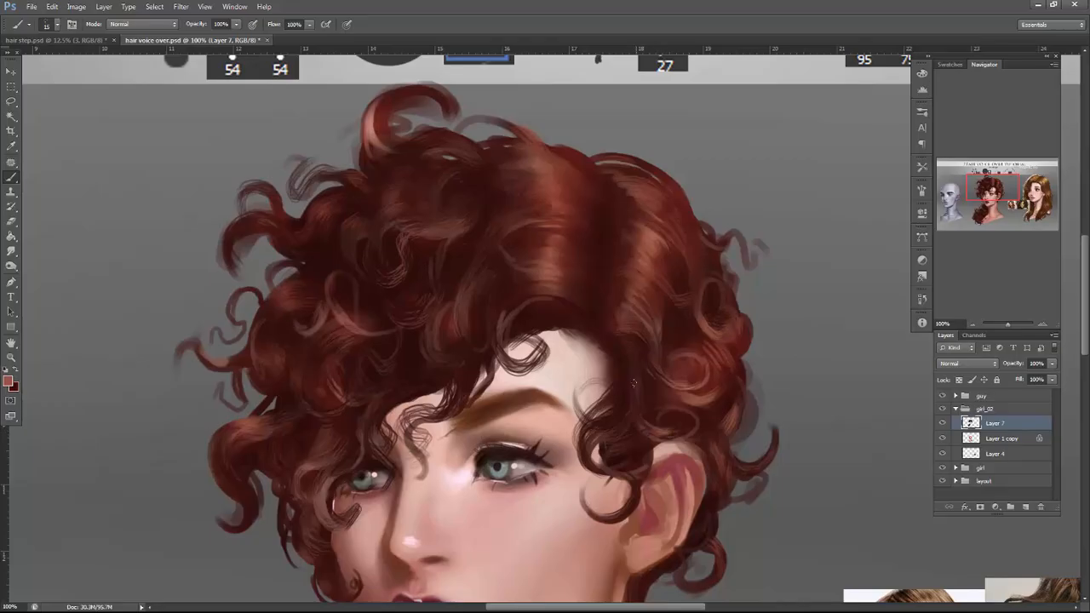
Paint sampled reddish strands into the hair beside the forehead and along the outer curls on the ear side.
left_click(637, 370, "alt")
left_click(650, 261, "alt")
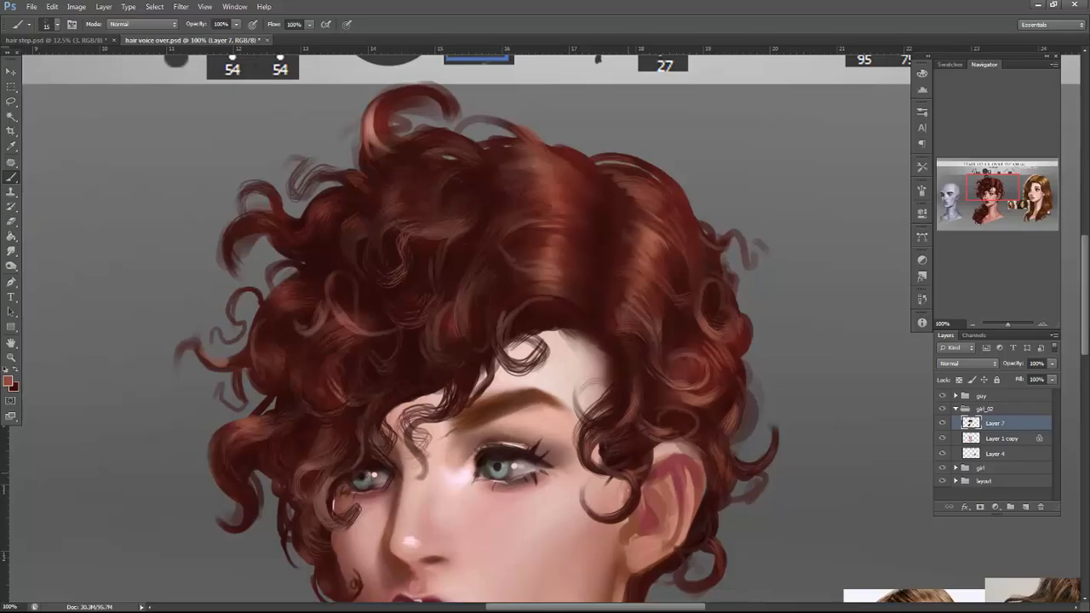
left_click_drag(686, 228, 695, 254)
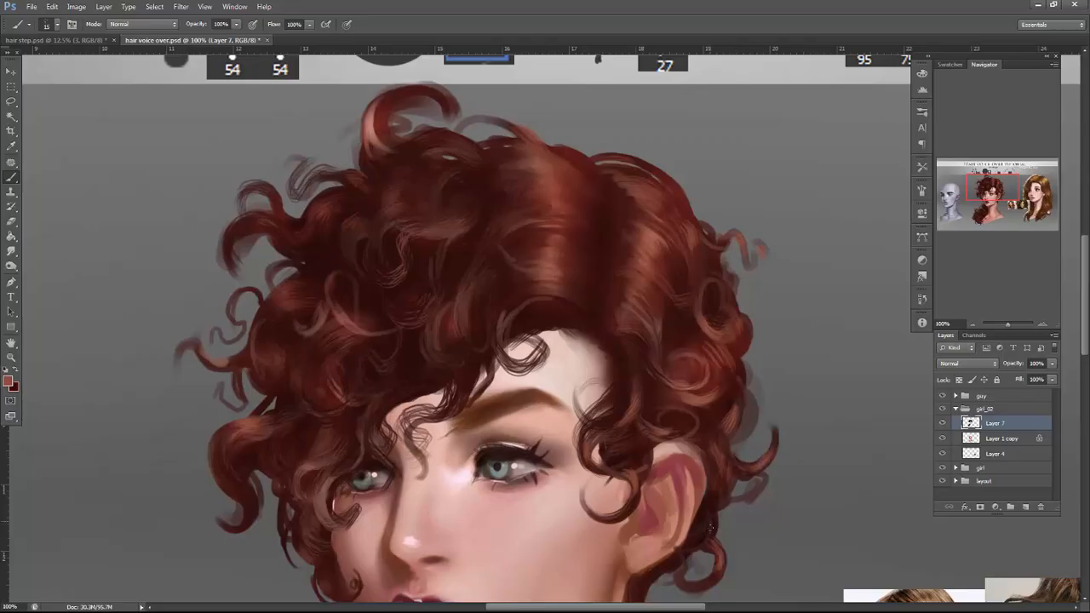
Set the textured brush to 50 px and shade the curls at the crown with a dark red sampled from the hair.
left_click_drag(762, 399, 799, 404)
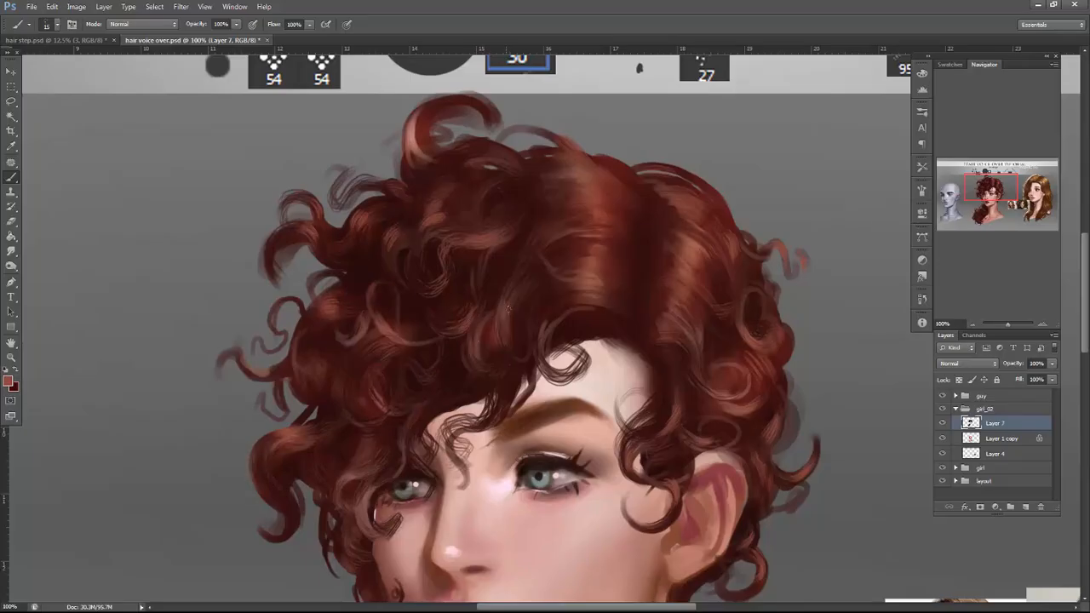
right_click(569, 198)
type("50")
key("Return")
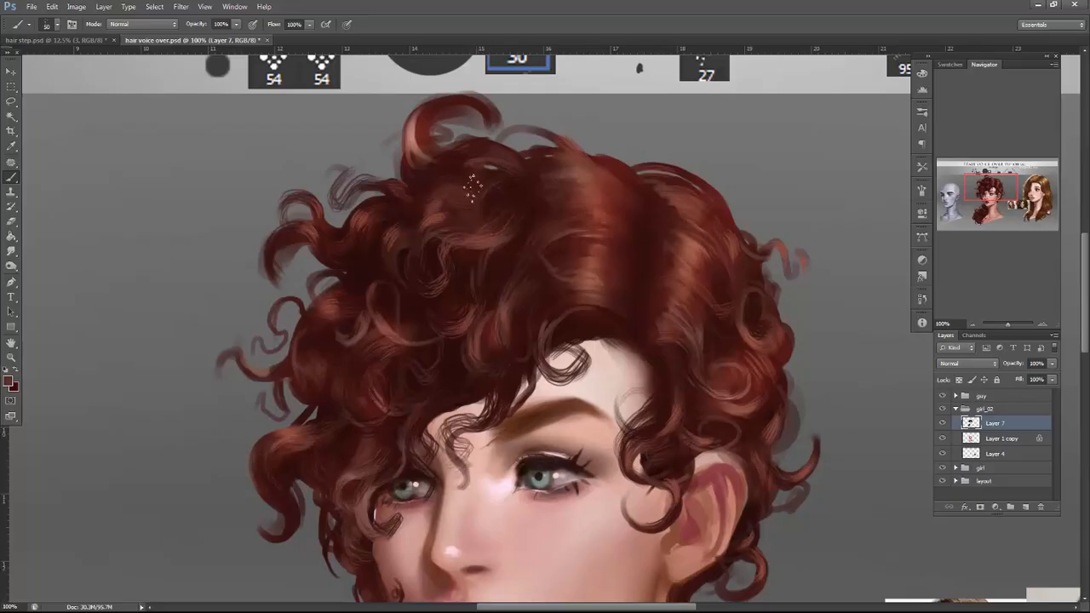
left_click(442, 171, "alt")
Switch to the hard round brush at 15 px.
right_click(710, 252)
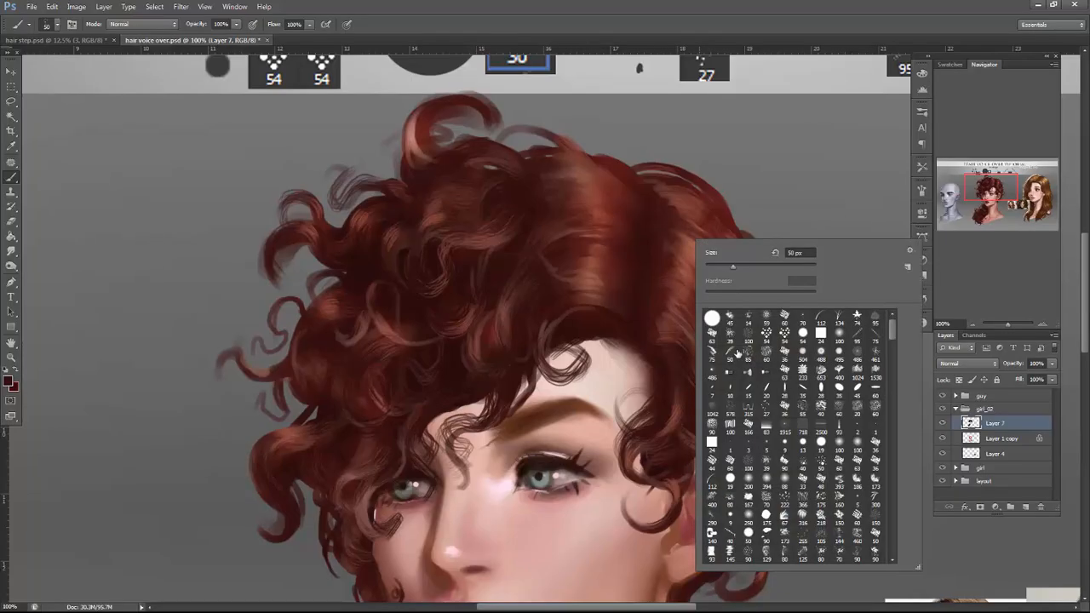
type("15")
key("Return")
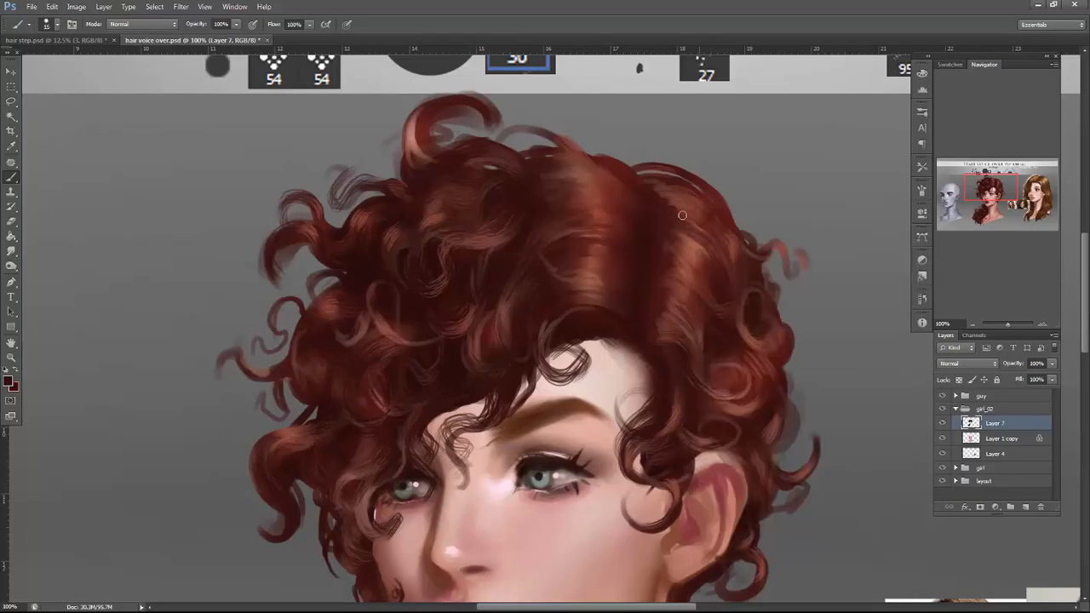
right_click(619, 204)
key("Return")
Compare the whole painting with Layer 7 hidden and shown.
left_click(973, 324)
left_click(973, 325)
left_click(973, 325)
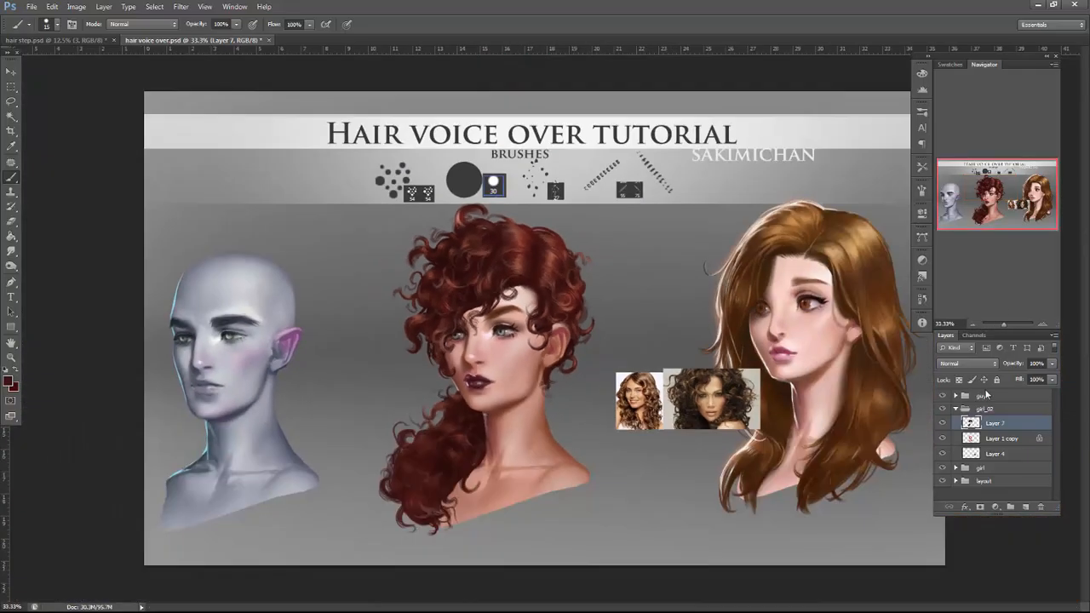
left_click(943, 423)
left_click(943, 423)
Float the hair voice over.psd window and copy its girl_02 group into hair step.psd.
left_click_drag(230, 41, 246, 313)
left_click(11, 72)
left_click_drag(621, 319, 669, 452)
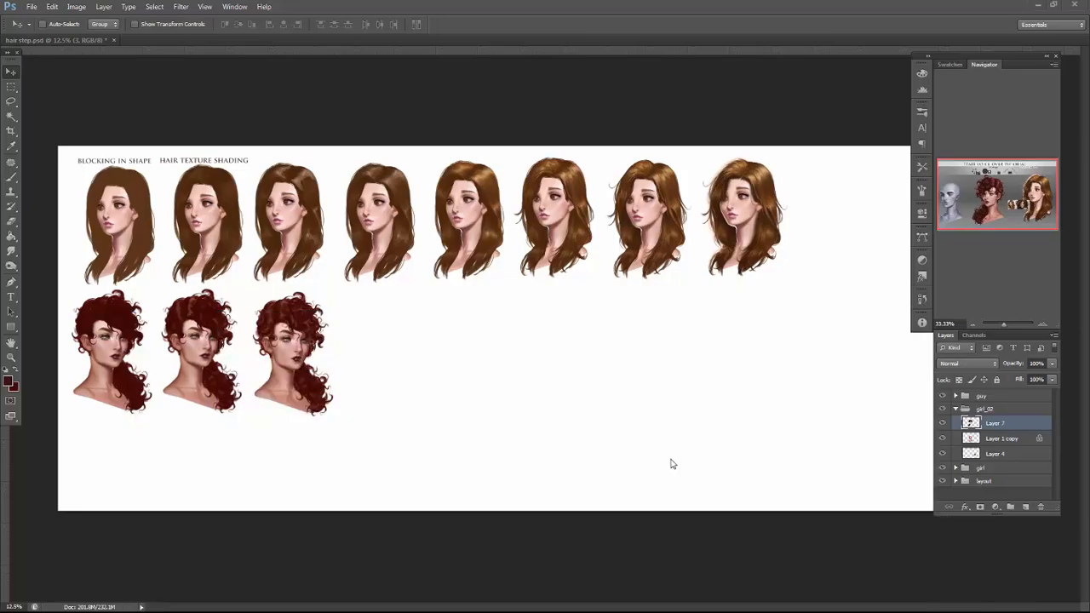
left_click_drag(990, 410, 515, 358)
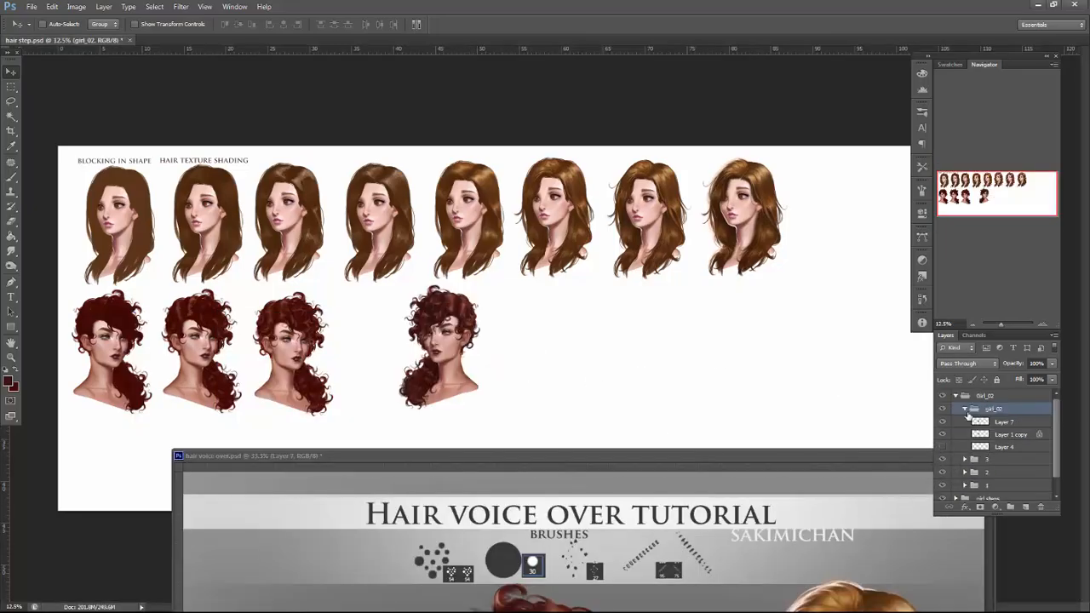
Flip the copied girl_02 group horizontally and place it fourth in the row of red-haired portraits.
left_click(964, 409)
left_click(52, 7)
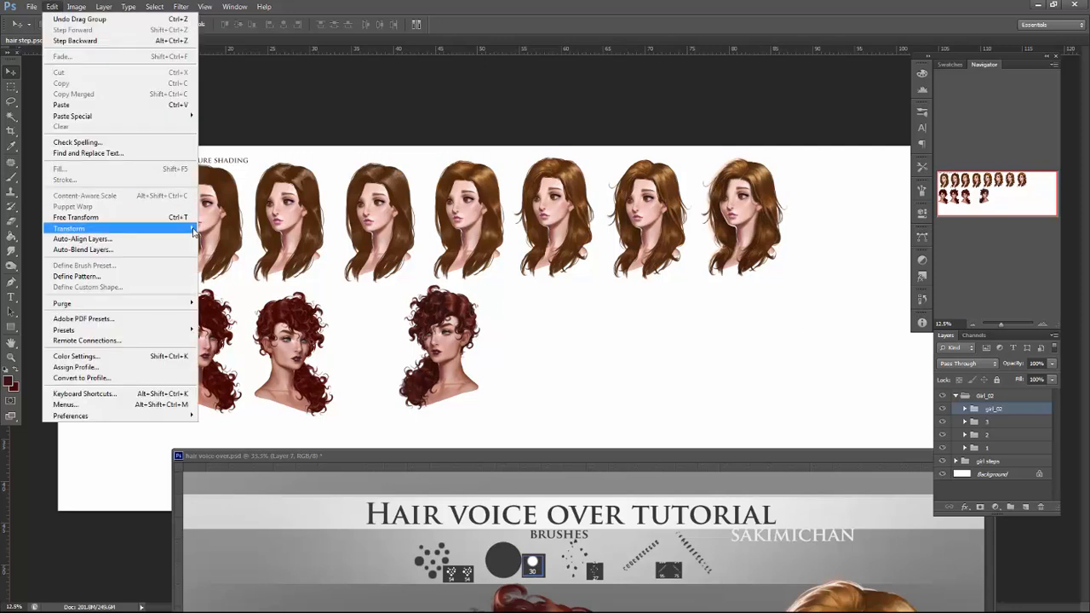
mouse_move(128, 228)
left_click(230, 350)
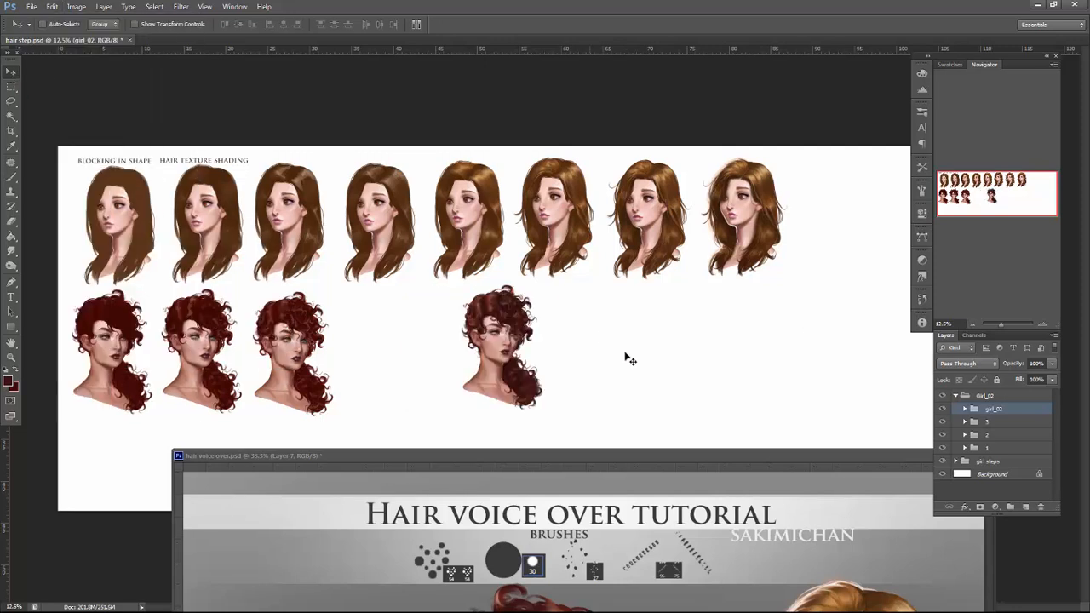
left_click_drag(622, 367, 515, 377)
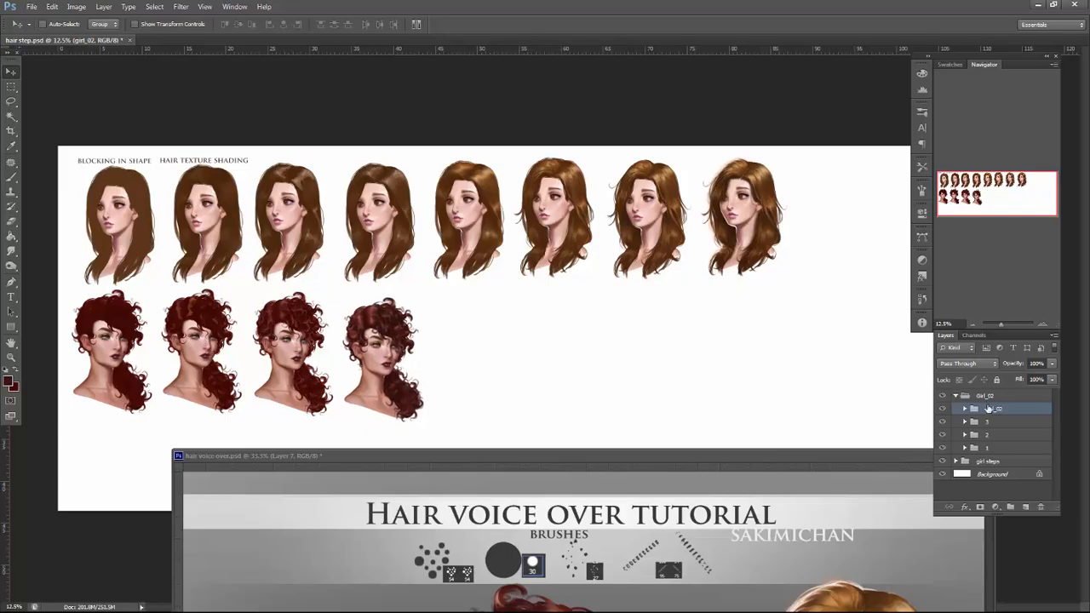
Rename the copied portrait group to 4 and save hair step.psd.
double_click(994, 410)
type("4")
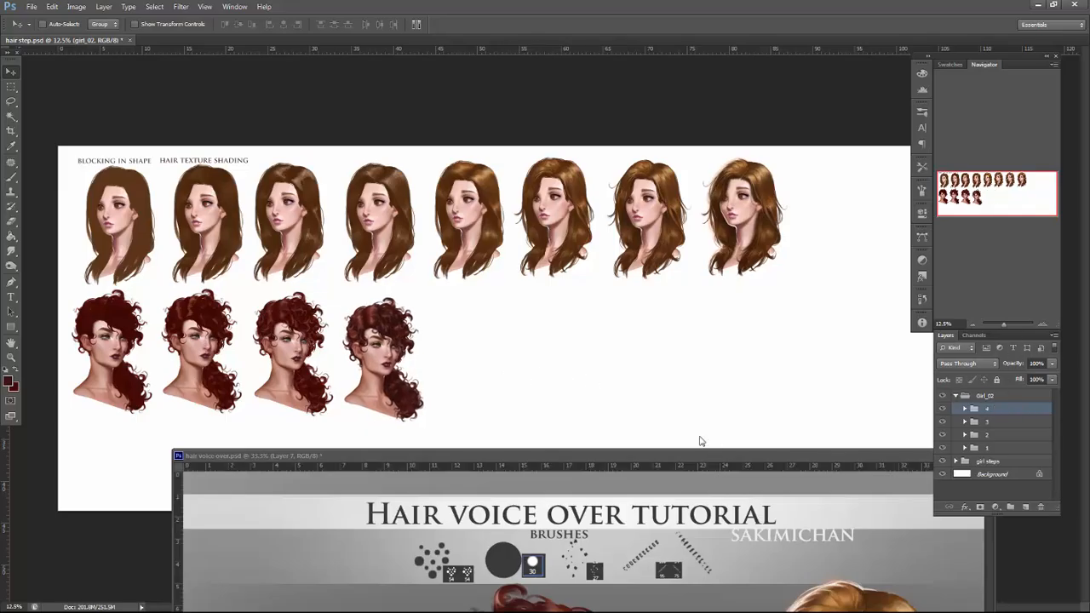
left_click_drag(709, 456, 587, 58)
left_click(625, 158)
key("ctrl+s")
Dock hair voice over.psd back as a tab and add a new layer above Layer 7.
left_click_drag(605, 227, 615, 41)
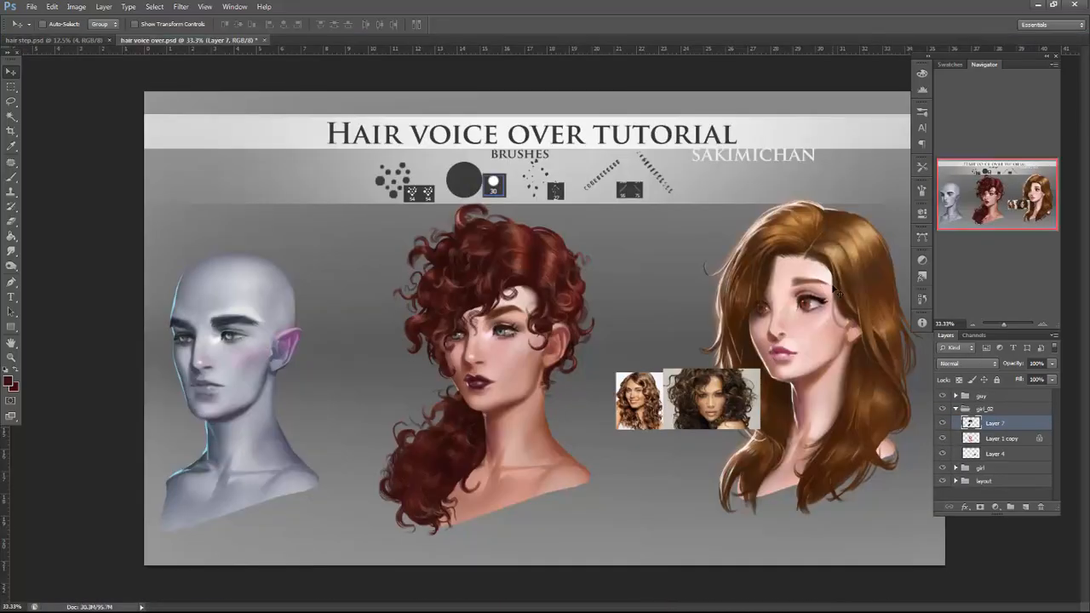
double_click(1042, 326)
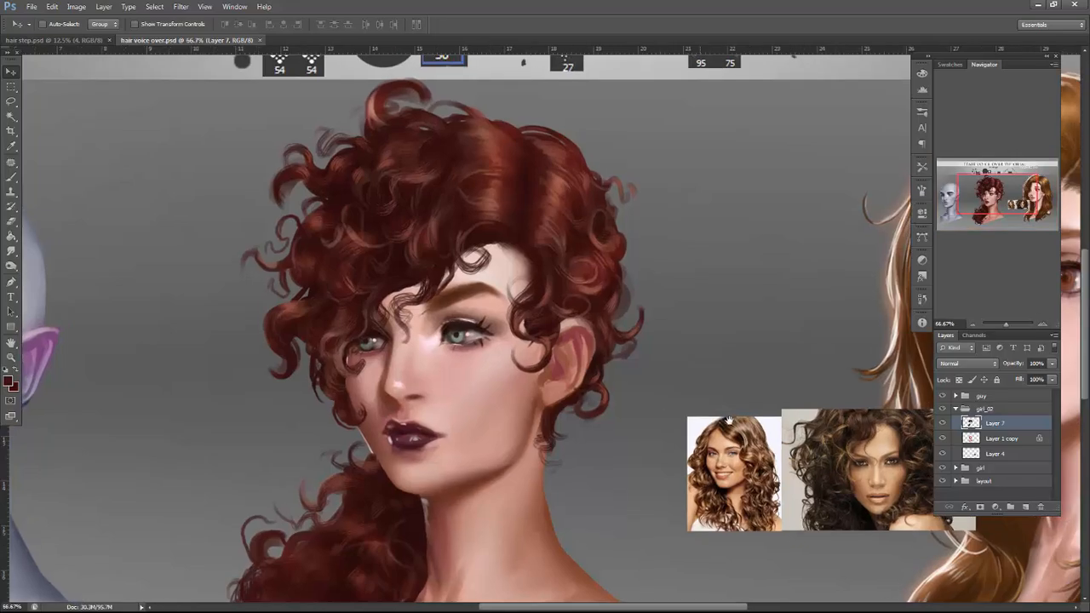
left_click_drag(728, 286, 828, 343)
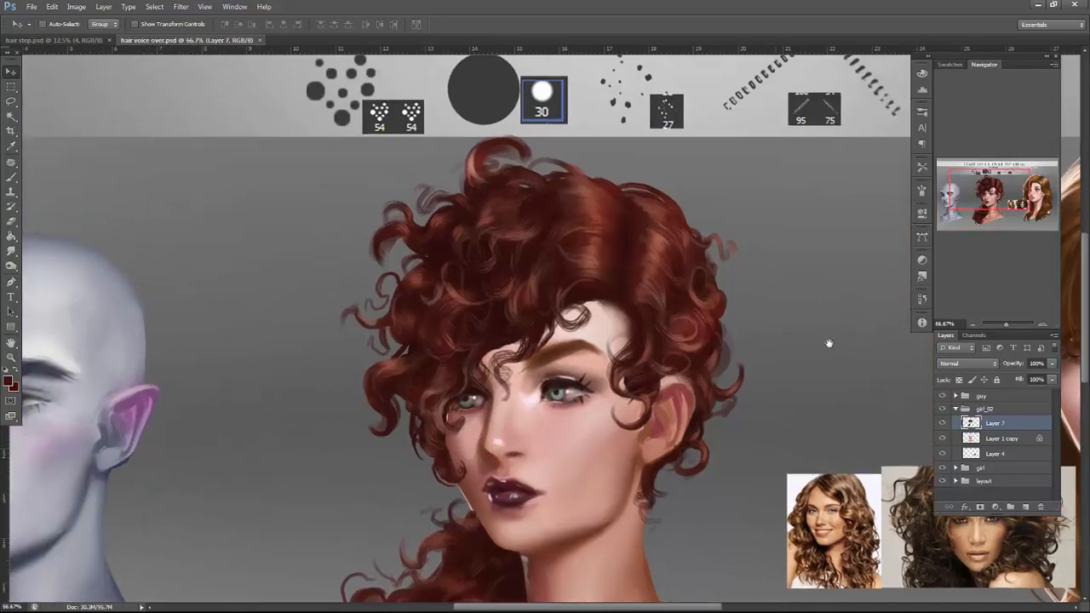
left_click(1025, 507)
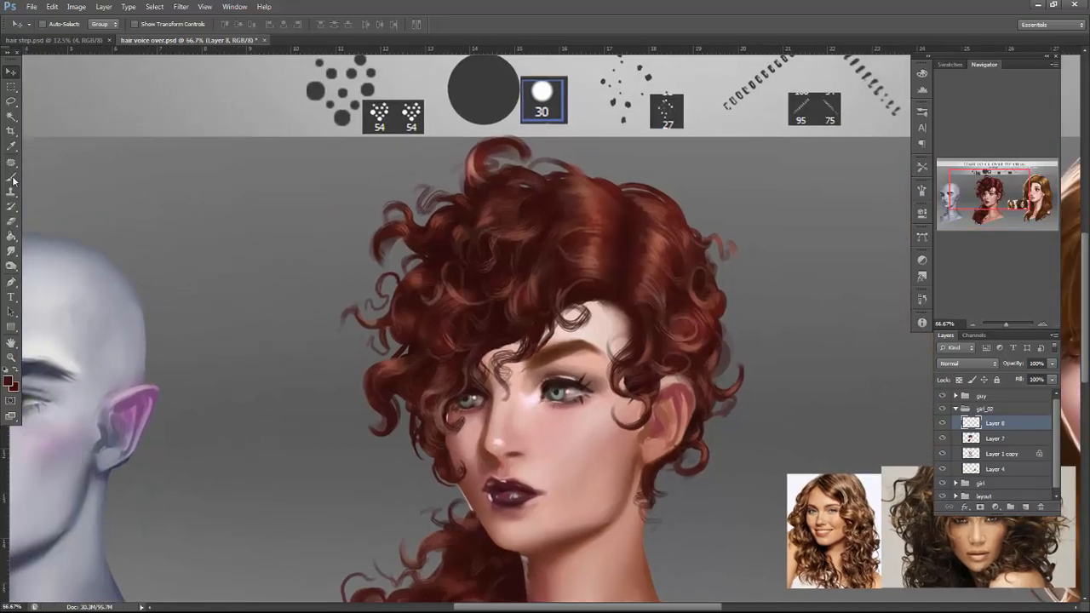
Set the brush to 14 px and paint dark red strokes over the red hair on the new layer.
key("b")
right_click(689, 242)
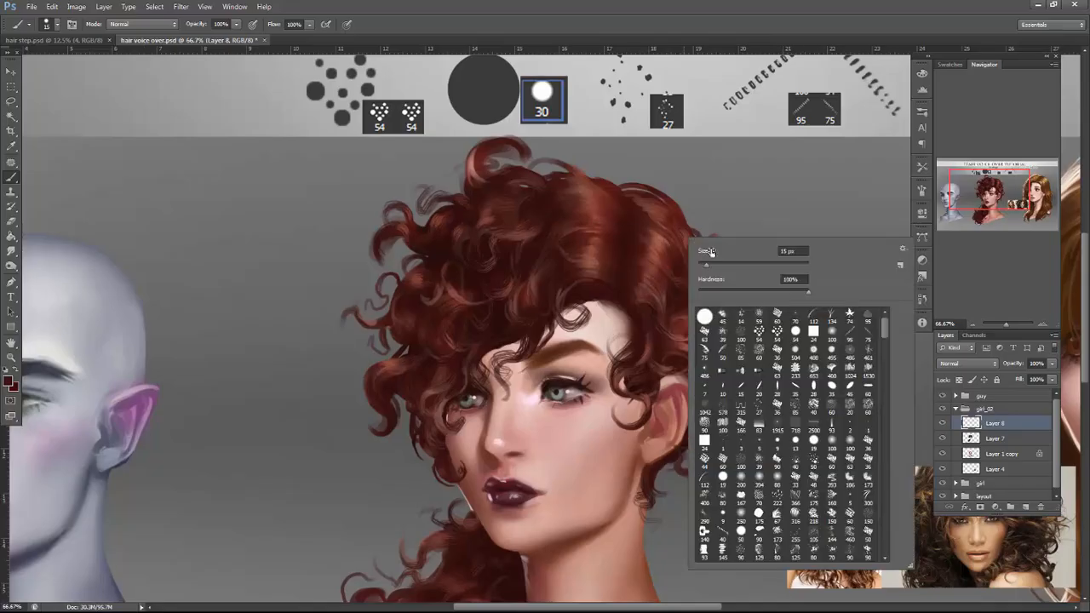
left_click(676, 261, "alt")
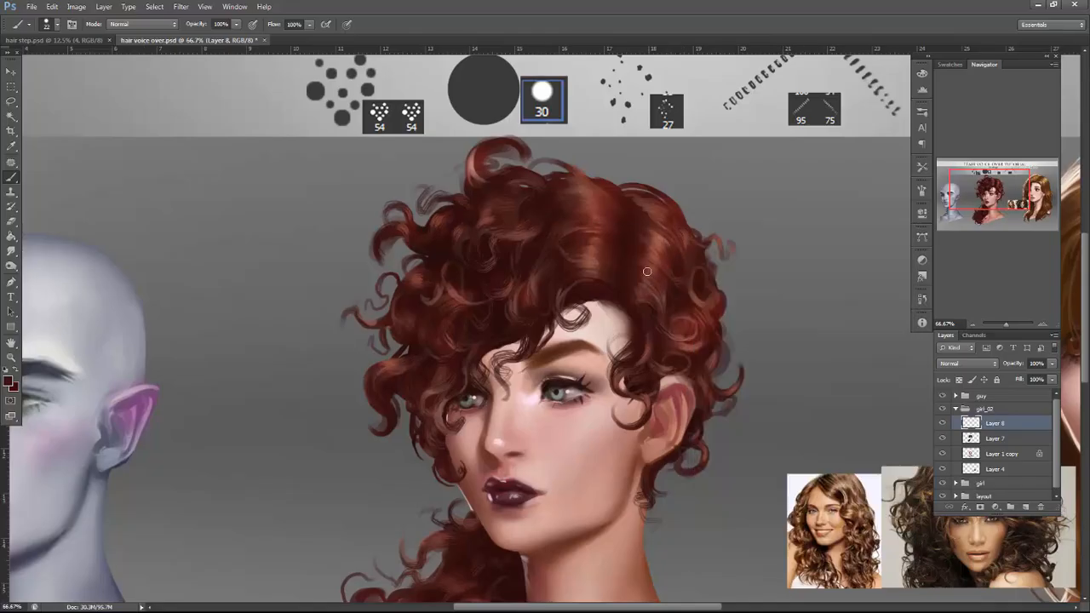
right_click(688, 225)
left_click(708, 254)
left_click(659, 250)
left_click_drag(693, 309, 579, 274)
left_click_drag(590, 204, 705, 276)
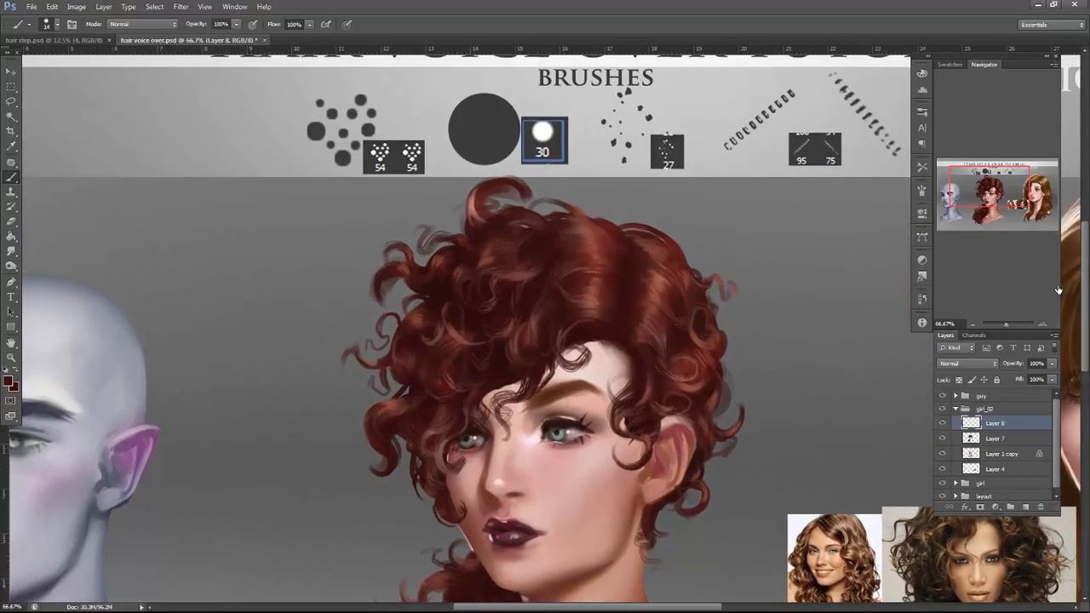
Paint a curved strand across the highlight above the ear using mid and dark reds sampled from the hair.
left_click(1041, 324)
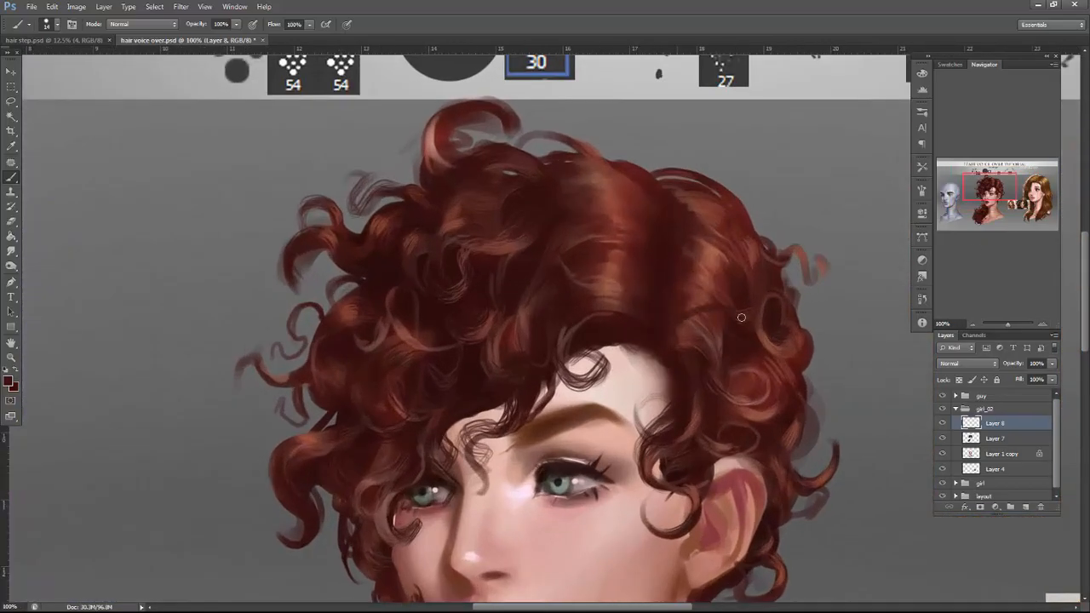
left_click(713, 282, "alt")
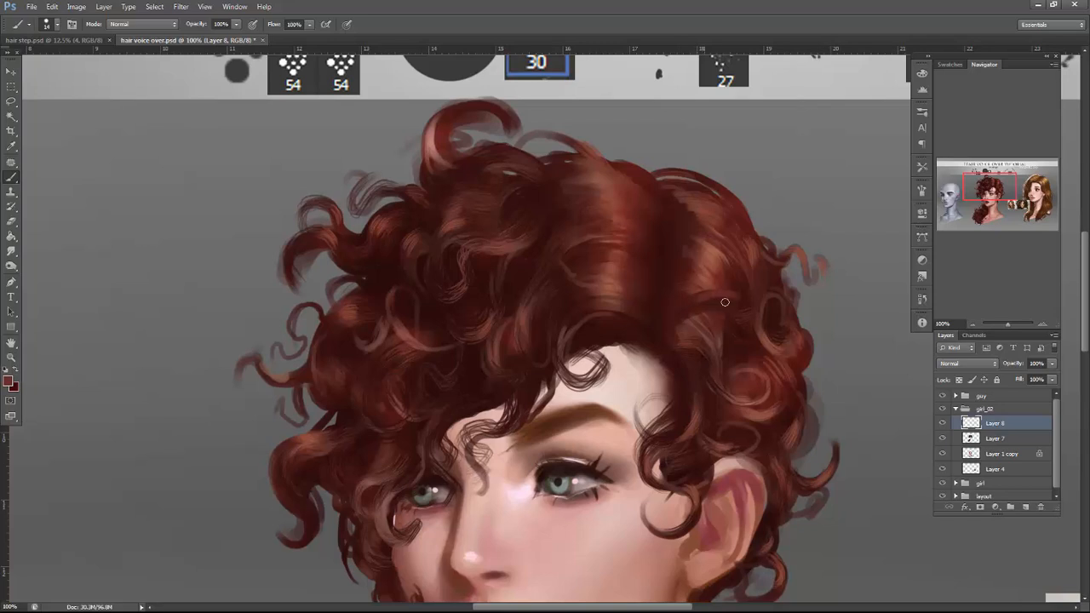
left_click(717, 292, "alt")
left_click_drag(711, 295, 750, 323)
left_click(698, 305, "alt")
left_click(720, 297, "alt")
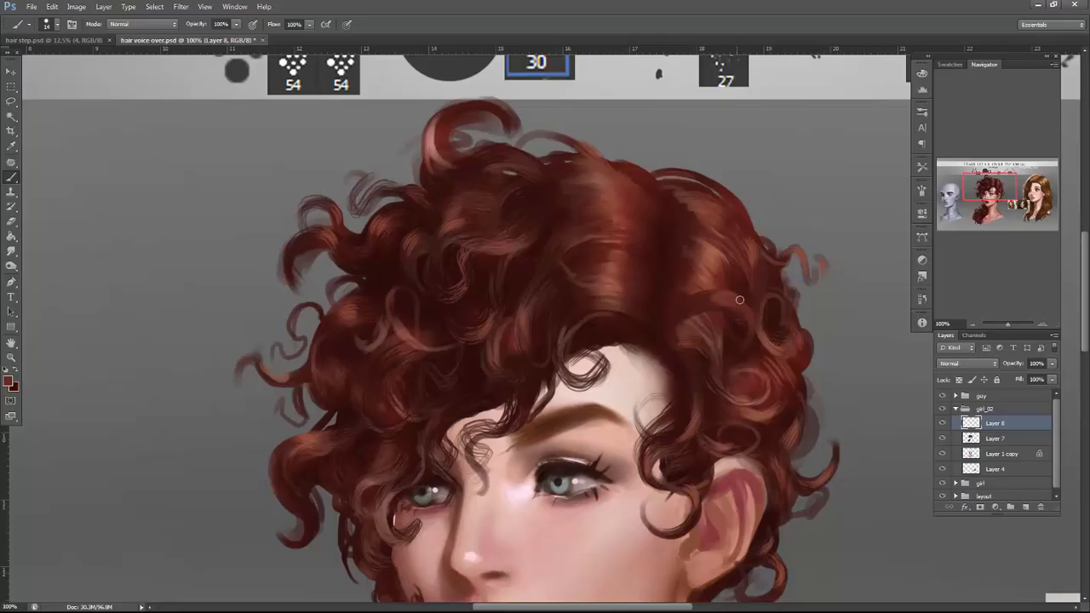
Enlarge the brush to 21 px and broaden the new curl above the ear, sampling a dark red beside it.
right_click(744, 252)
mouse_move(762, 277)
left_mouse_down()
mouse_move(684, 308)
mouse_move(701, 322)
left_mouse_up()
left_click(718, 307)
left_click(663, 339, "alt")
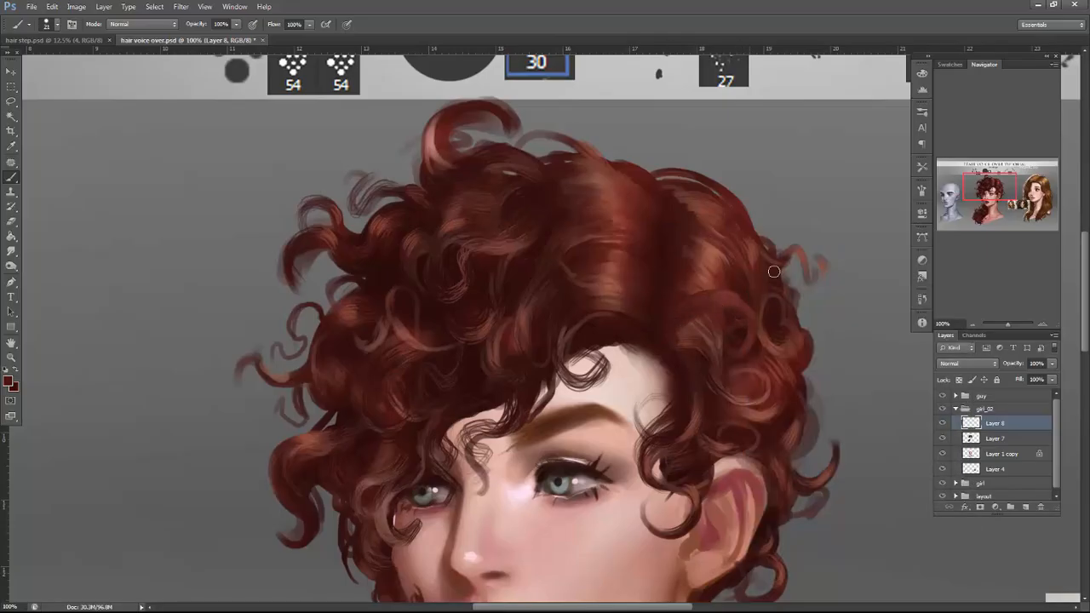
Reduce the brush to 13 px and refine the curl above the ear with sampled hair reds.
right_click(762, 285)
type("1")
key("Return")
right_click(763, 249)
left_click(789, 282)
left_click(746, 324)
left_click(730, 297, "alt")
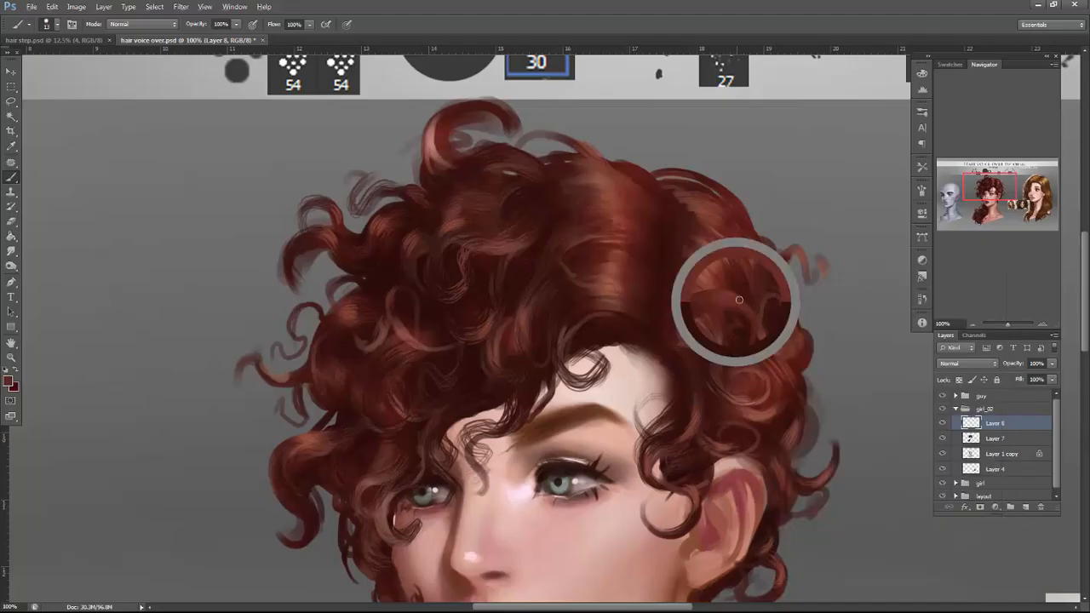
Set the brush to 7 px and paint fine lighter strands along the curl above the ear.
right_click(772, 254)
left_click(787, 282)
left_click(720, 296)
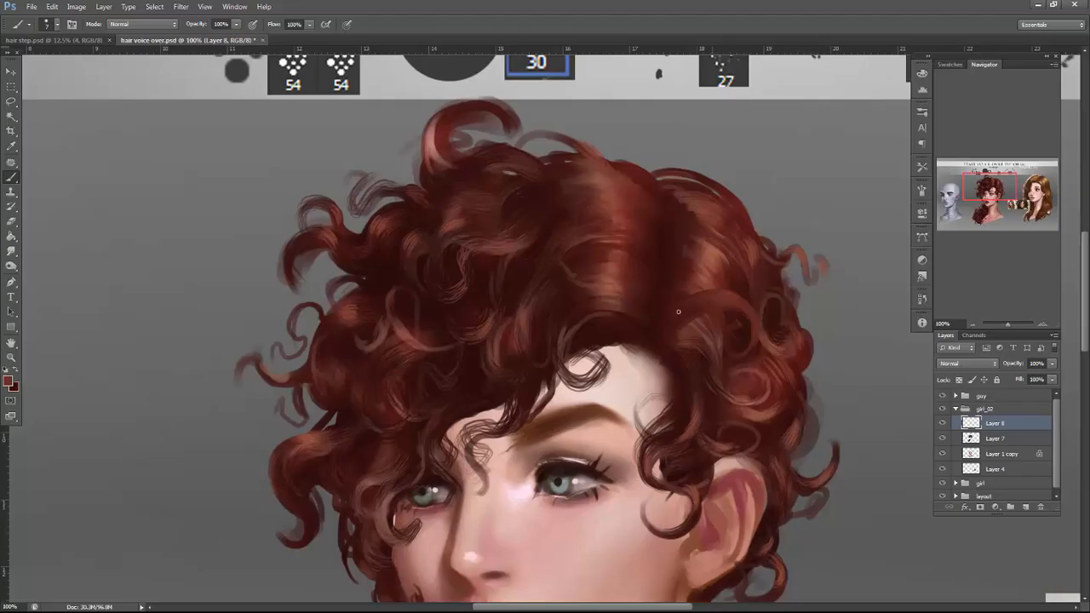
Paint a thin curl sweeping from the upper outer edge of the hair toward the parting in sampled reds.
mouse_move(710, 179)
left_mouse_down()
mouse_move(696, 225)
mouse_move(715, 208)
mouse_move(683, 231)
mouse_move(702, 228)
mouse_move(679, 249)
left_mouse_up()
left_click(715, 209, "alt")
left_click(676, 237, "alt")
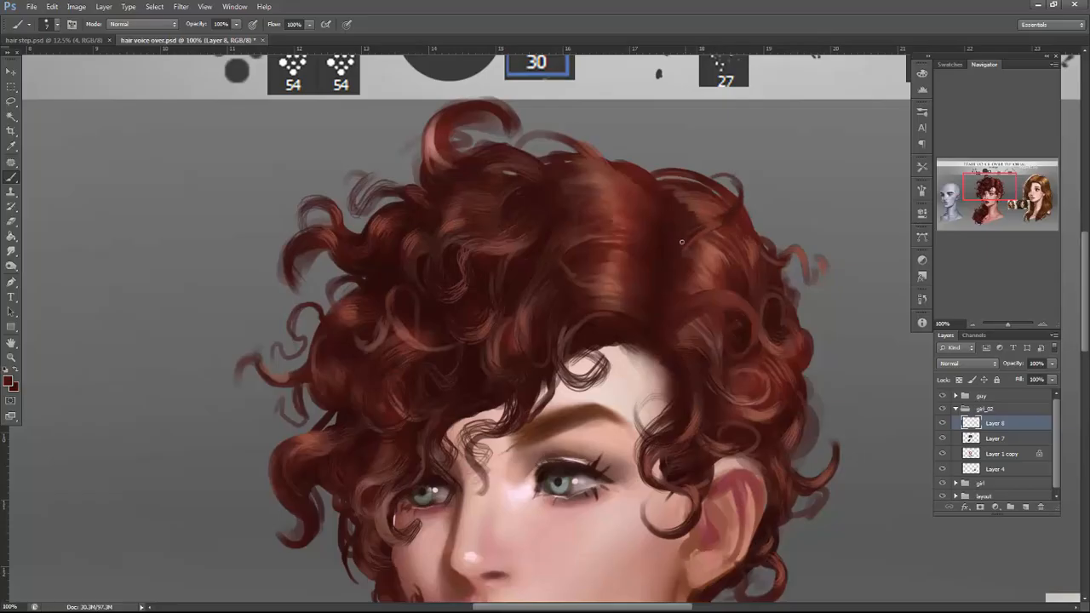
Add a loose flyaway curl off the upper outer edge of the hair with sampled dark red.
left_click(723, 213, "alt")
mouse_move(733, 206)
left_mouse_down()
mouse_move(710, 228)
mouse_move(738, 210)
mouse_move(743, 189)
mouse_move(772, 241)
mouse_move(776, 204)
mouse_move(734, 231)
mouse_move(791, 224)
mouse_move(753, 203)
left_mouse_up()
left_click(739, 203, "alt")
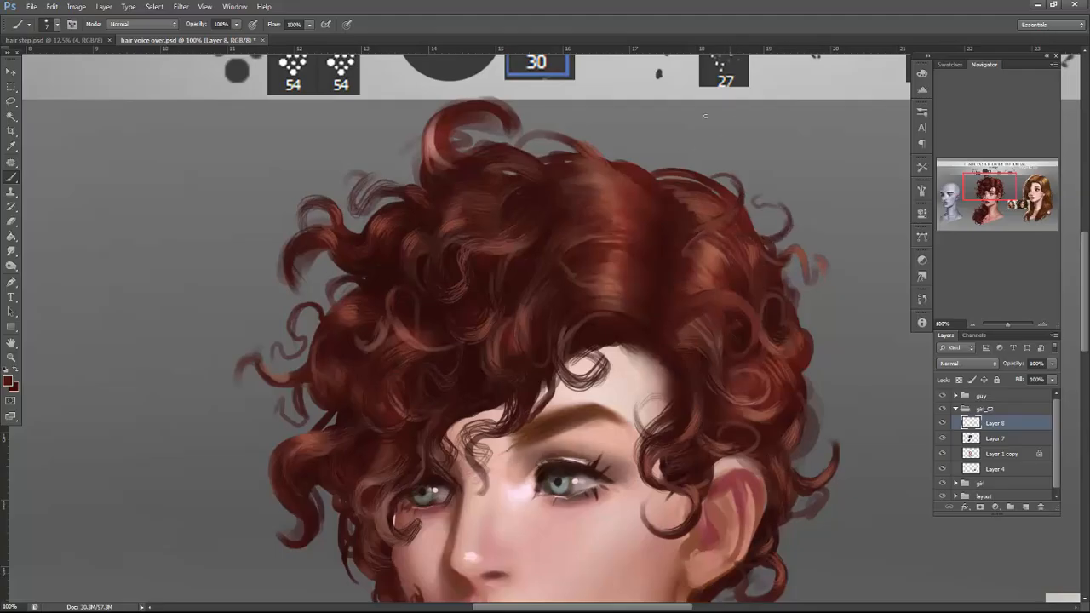
Set the brush to 24 px and soften the bright highlight above the forehead with sampled hair reds.
right_click(657, 224)
left_click(706, 220)
mouse_move(644, 271)
left_mouse_down()
mouse_move(608, 294)
mouse_move(628, 226)
left_mouse_up()
left_click(627, 229, "alt")
left_click_drag(644, 263, 603, 294)
left_click(661, 253, "alt")
left_click_drag(657, 268, 640, 284)
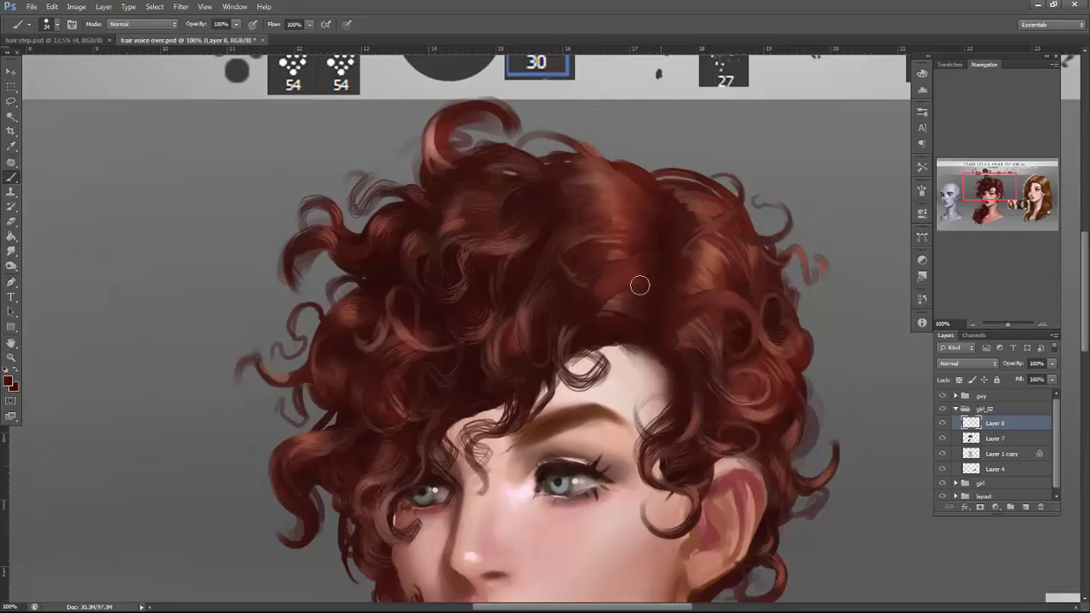
Shape the curl between the highlight and the hairline in sampled reds, using a 22 px and a 17 px brush.
right_click(677, 211)
left_click(691, 238)
left_click(613, 201, "alt")
left_click(609, 291, "alt")
right_click(628, 262)
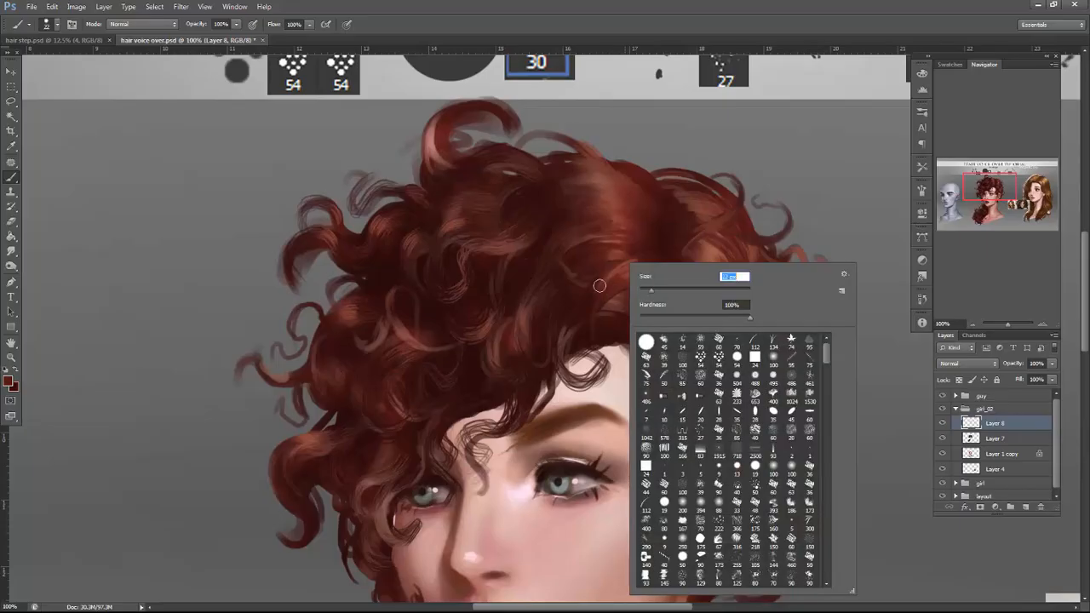
left_click(594, 292, "alt")
right_click(626, 268)
left_click(657, 295)
left_click(587, 331, "alt")
left_click_drag(587, 334, 594, 359)
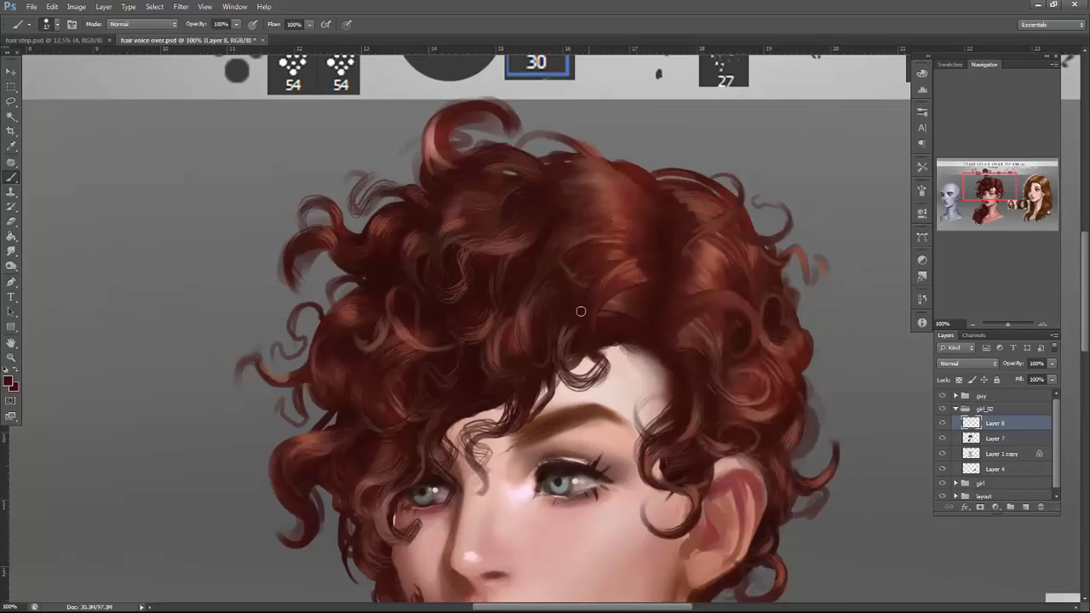
Set the brush to 7 px and paint thin lighter curl strands from the highlight down to the forehead hairline.
right_click(616, 278)
left_click(542, 361)
left_click_drag(636, 304, 589, 345)
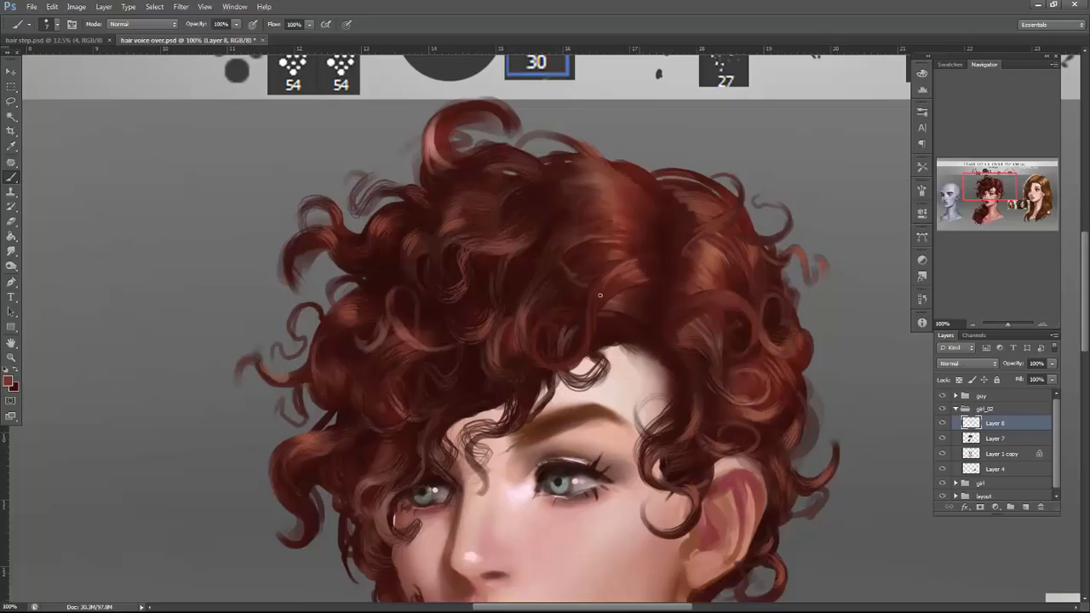
left_click_drag(574, 360, 570, 362)
left_click_drag(537, 328, 541, 378)
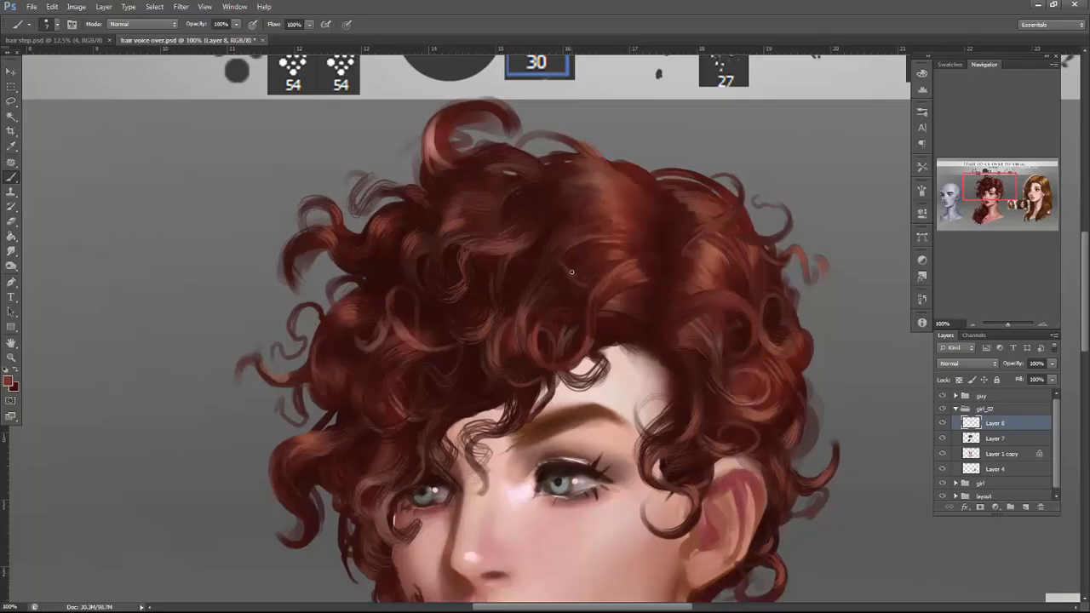
Set the brush to 25 px and blend the area around the forehead curl with sampled reds.
right_click(631, 231)
left_click_drag(655, 261, 662, 261)
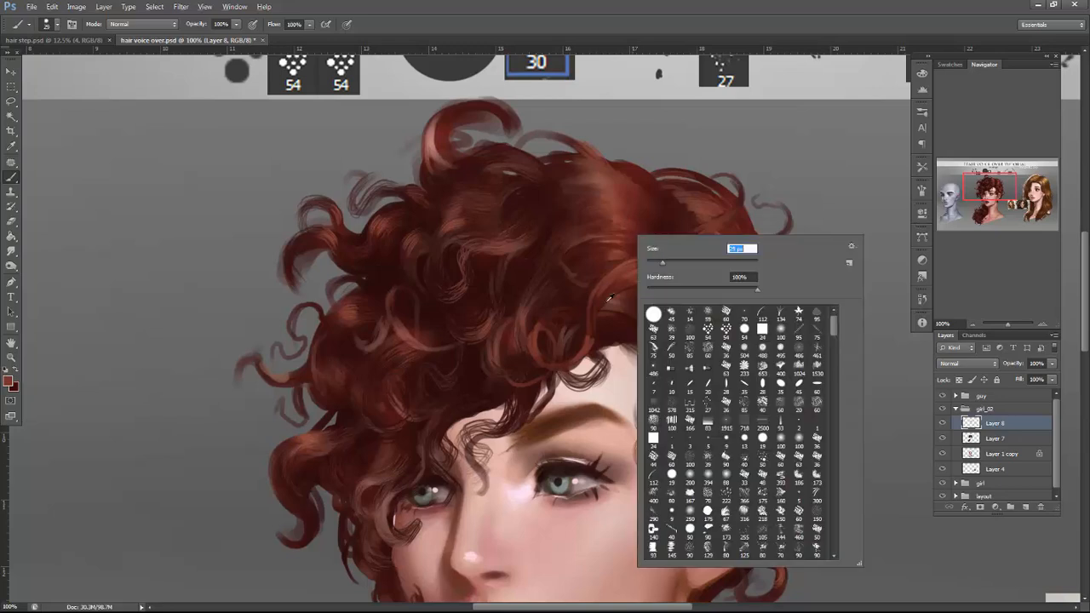
left_click(601, 293)
left_click(605, 335, "alt")
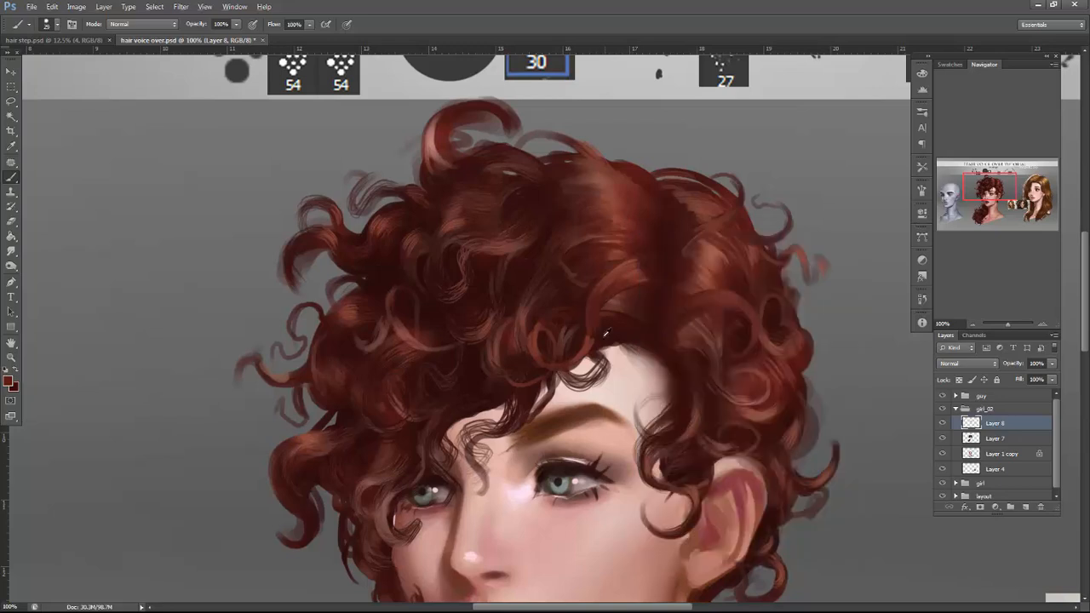
Reduce the brush to 15 px and paint curling strands through the fringe above the far eye, undoing unwanted strokes.
right_click(652, 215)
left_click(623, 265, "alt")
mouse_move(492, 296)
left_mouse_down()
mouse_move(447, 356)
mouse_move(463, 357)
mouse_move(446, 352)
mouse_move(446, 406)
left_mouse_up()
key("ctrl+z")
left_click_drag(470, 343, 467, 385)
left_click(462, 384, "alt")
mouse_move(470, 346)
left_mouse_down()
mouse_move(465, 399)
mouse_move(445, 420)
left_mouse_up()
key("ctrl+z")
left_click_drag(417, 425, 459, 442)
left_click(481, 346, "alt")
mouse_move(479, 349)
left_mouse_down()
mouse_move(460, 407)
mouse_move(444, 417)
mouse_move(420, 402)
mouse_move(420, 414)
mouse_move(458, 443)
left_mouse_up()
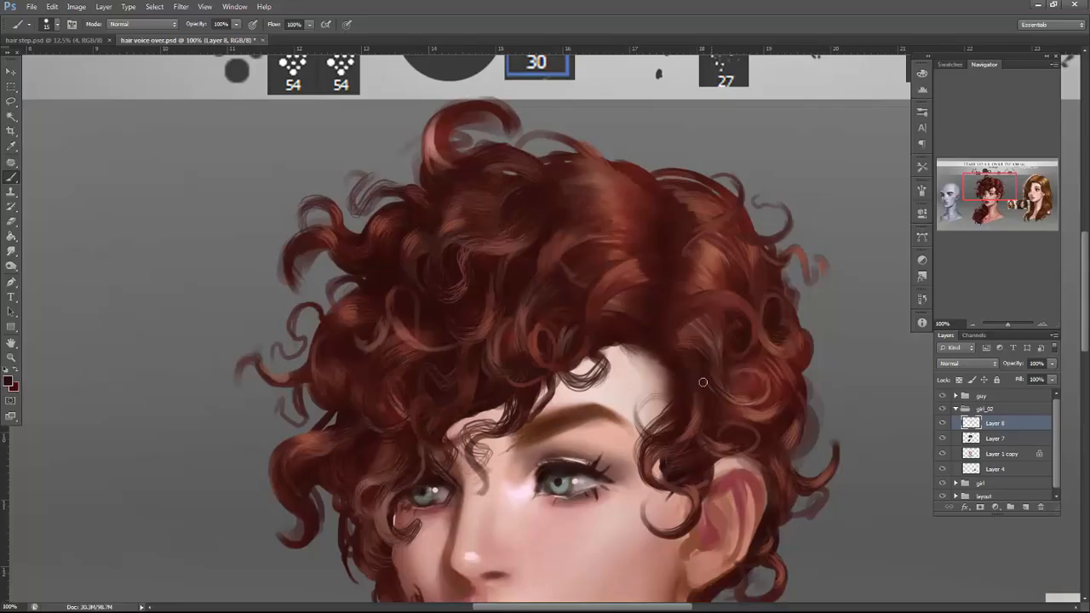
Paint the base of a looped curl above the fringe with sampled dark and mid reds.
left_click_drag(663, 330, 824, 295)
right_click(739, 248)
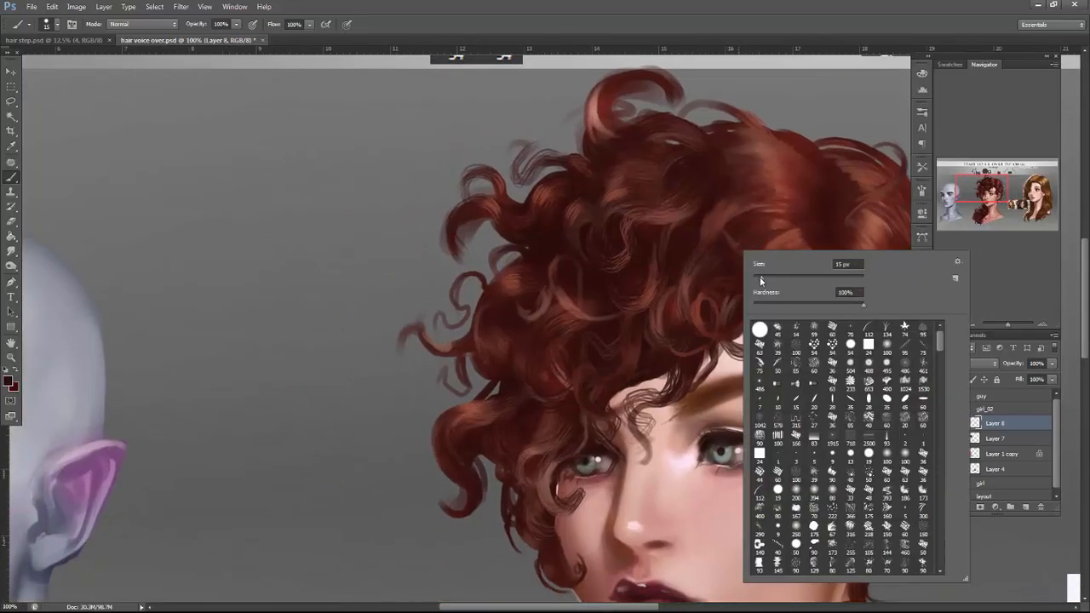
left_click(706, 302, "alt")
left_click(699, 315, "alt")
mouse_move(681, 231)
left_mouse_down()
mouse_move(720, 266)
mouse_move(730, 261)
left_mouse_up()
right_click(725, 176)
left_click(735, 203)
mouse_move(687, 226)
left_mouse_down()
mouse_move(699, 265)
mouse_move(718, 254)
left_mouse_up()
left_click(700, 217, "alt")
Reduce the brush to 9 px and define the lower edge of the looped curl above the fringe.
right_click(743, 184)
left_click(759, 209)
left_click(703, 251, "alt")
right_click(731, 188)
left_click(745, 210)
left_click(683, 247, "alt")
mouse_move(683, 247)
left_mouse_down()
mouse_move(697, 271)
mouse_move(728, 268)
left_mouse_up()
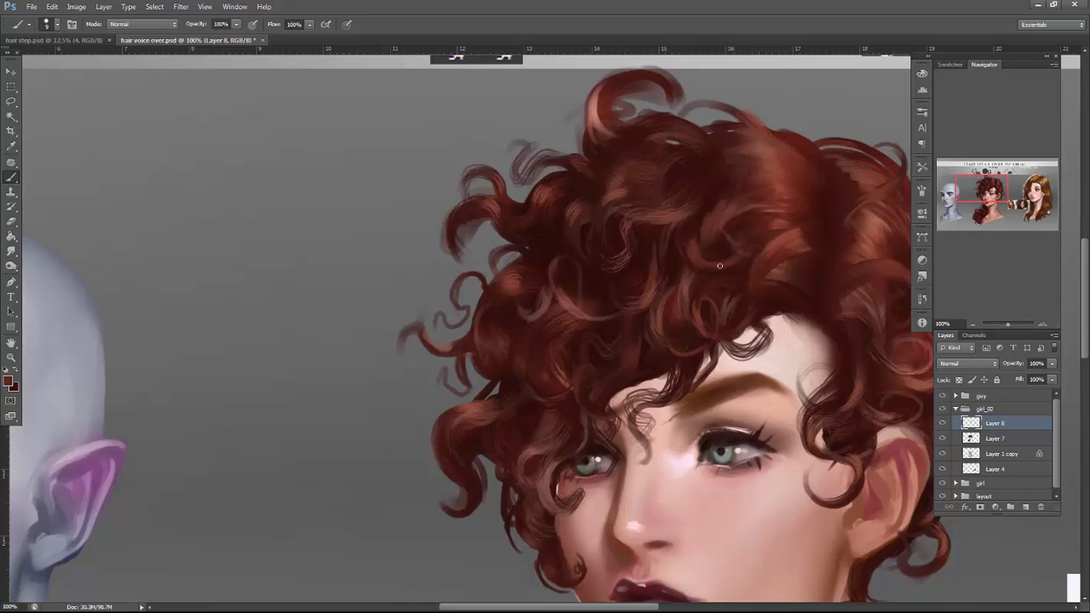
Add fine inner and upper strands to the looped curl above the fringe with sampled light and dark reds.
left_click(787, 238, "alt")
left_click_drag(716, 263, 735, 244)
key("ctrl+z")
left_click(691, 241, "alt")
left_click_drag(735, 252, 726, 268)
left_click(728, 247, "alt")
left_click(729, 253, "alt")
left_click(712, 211, "alt")
left_click(714, 218, "alt")
mouse_move(707, 240)
left_mouse_down()
mouse_move(724, 205)
mouse_move(713, 218)
mouse_move(716, 198)
mouse_move(737, 220)
left_mouse_up()
left_click(716, 197, "alt")
left_click(708, 218, "alt")
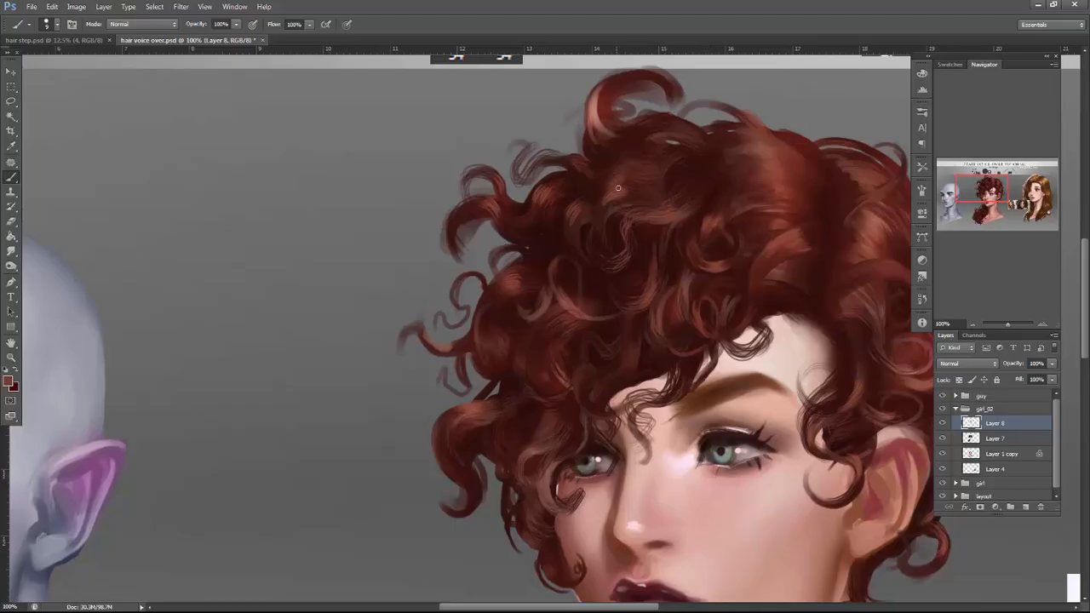
Paint thin strands on the outer curls at the far side of the hair in sampled reds.
mouse_move(520, 350)
left_mouse_down()
mouse_move(548, 382)
mouse_move(536, 378)
left_mouse_up()
left_click(530, 334, "alt")
left_click(516, 274, "alt")
left_click_drag(443, 351, 462, 347)
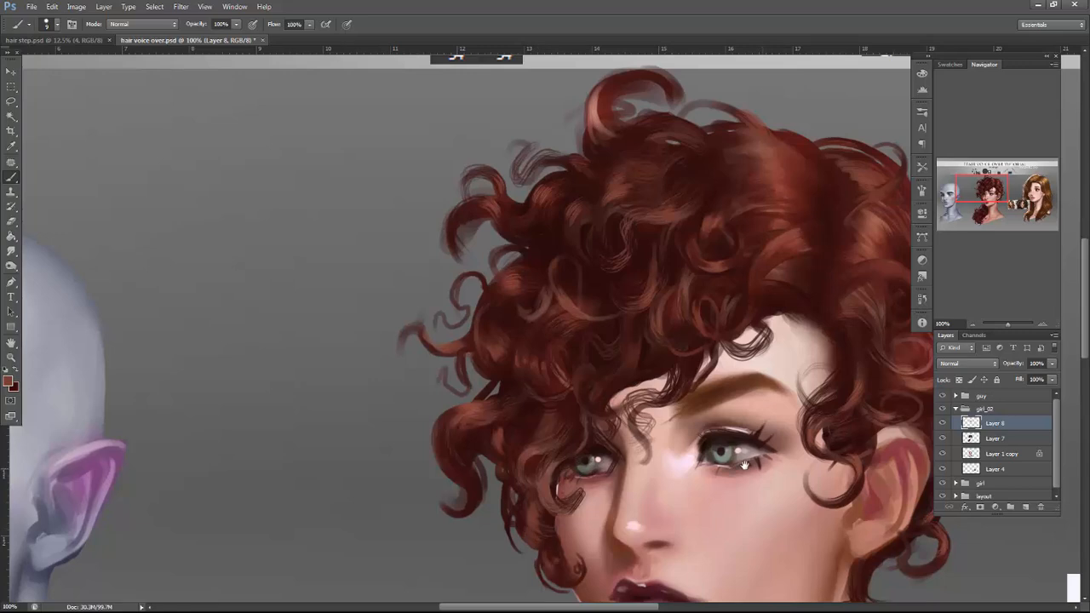
Strengthen the inner curls of the side ponytail beside the neck with sampled dark and mid reds.
left_click_drag(761, 467, 609, 396)
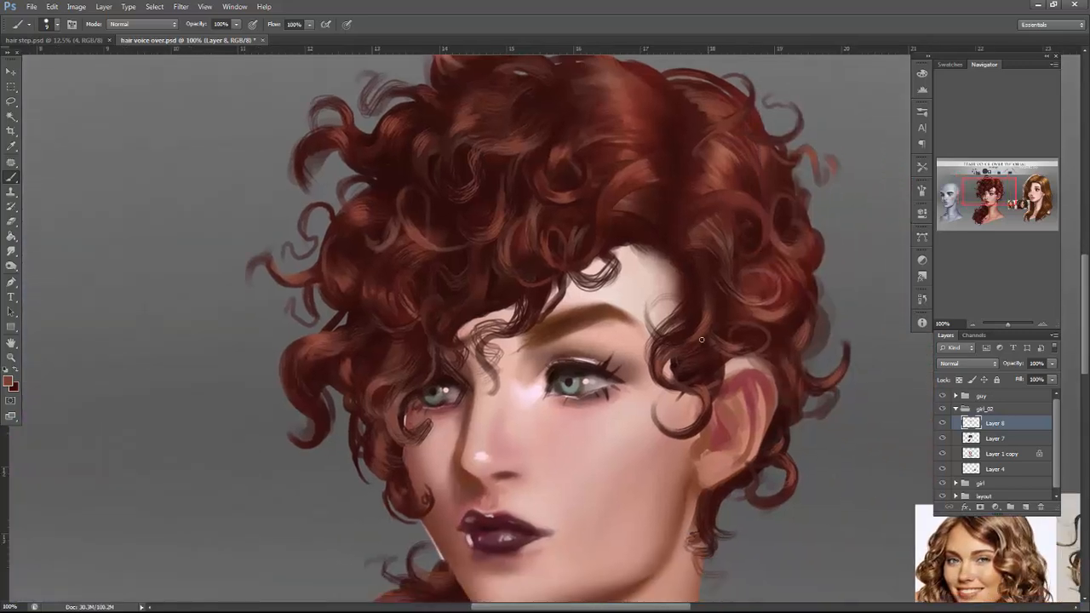
left_click_drag(787, 428, 799, 259)
left_click_drag(808, 203, 803, 232)
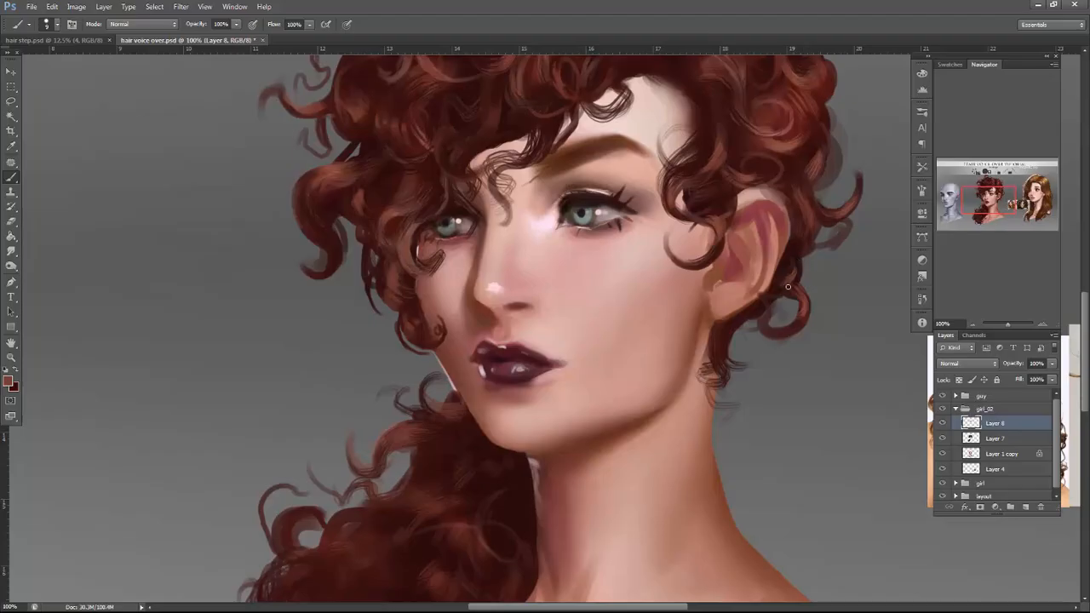
left_click_drag(844, 267, 1011, 101)
mouse_move(624, 361)
left_mouse_down()
mouse_move(637, 404)
mouse_move(629, 393)
mouse_move(613, 420)
mouse_move(636, 408)
mouse_move(596, 417)
mouse_move(632, 410)
mouse_move(627, 428)
mouse_move(619, 394)
mouse_move(606, 420)
left_mouse_up()
left_click(622, 392, "alt")
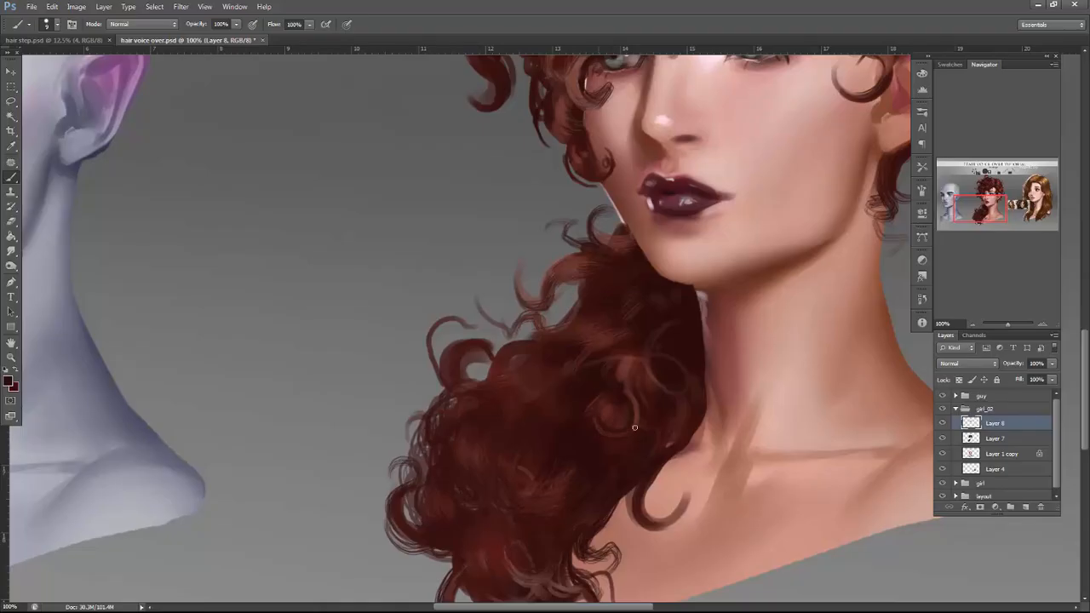
left_click(625, 381, "alt")
Refine the loose curl falling from the ponytail onto the collarbone with sampled dark red.
left_click_drag(674, 437, 642, 512)
left_click(683, 435, "alt")
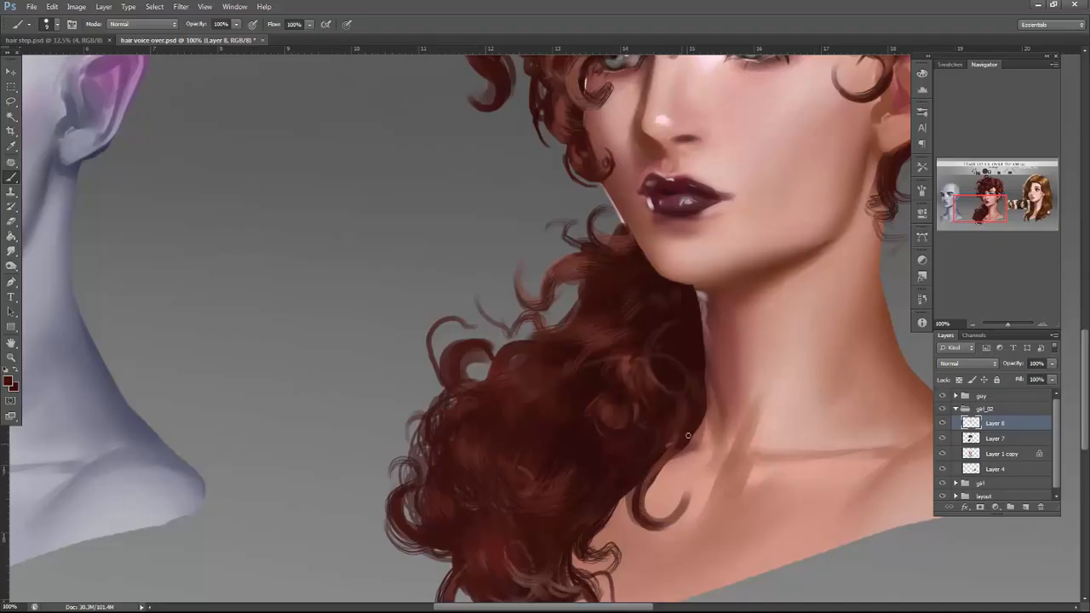
left_click_drag(678, 451, 657, 472)
left_click_drag(647, 521, 641, 484)
left_click_drag(645, 520, 666, 463)
Paint a light round curl in the lower ponytail and blend it with sampled reds using a 33 px brush.
left_click(568, 485, "alt")
left_click_drag(585, 463, 548, 498)
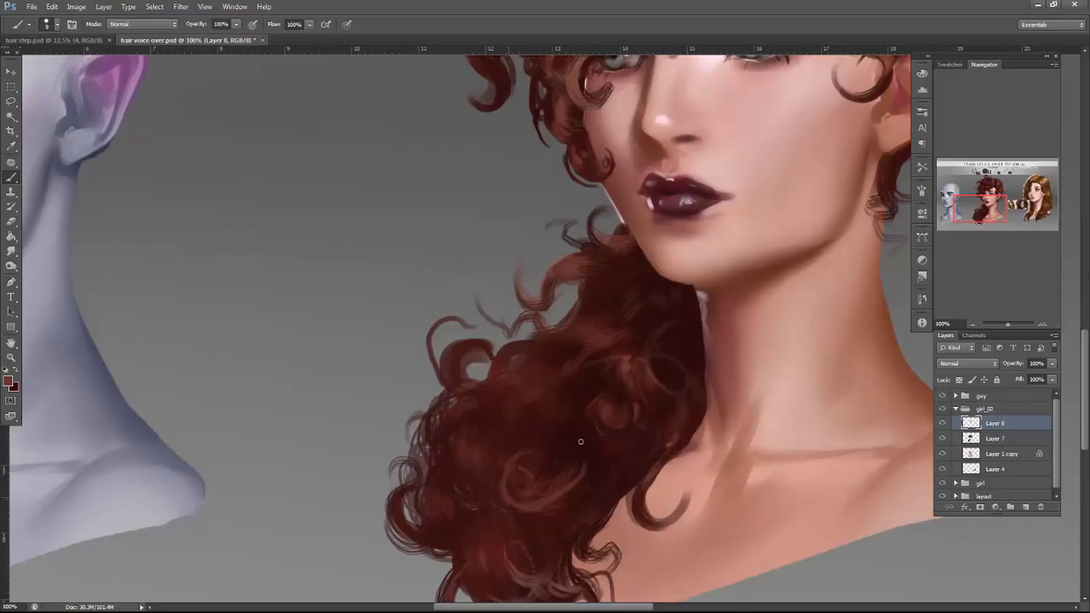
right_click(575, 480)
left_click(612, 308)
mouse_move(515, 497)
left_mouse_down()
mouse_move(581, 492)
mouse_move(567, 497)
left_mouse_up()
left_click(576, 486, "alt")
mouse_move(527, 458)
left_mouse_down()
mouse_move(516, 501)
mouse_move(526, 502)
left_mouse_up()
left_click(557, 500, "alt")
right_click(600, 305)
left_click(583, 478, "alt")
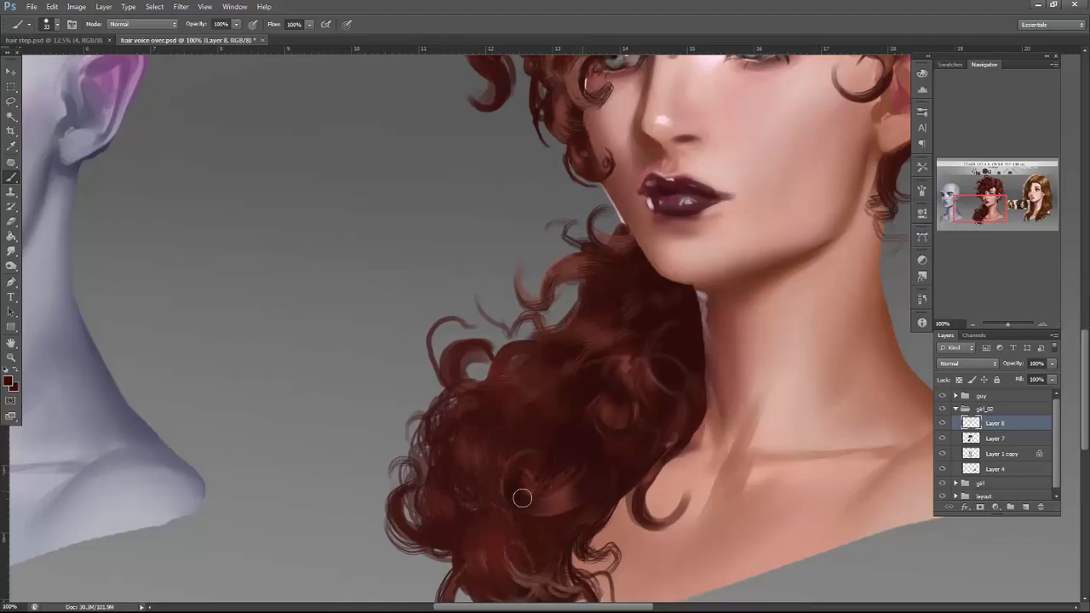
Set the brush to 17 px and define the round curl's loop in the lower ponytail with light and dark reds.
right_click(626, 384)
left_click(647, 310)
left_click(567, 499, "alt")
mouse_move(572, 494)
left_mouse_down()
mouse_move(535, 508)
mouse_move(504, 495)
left_mouse_up()
left_click_drag(520, 453, 556, 458)
left_click(521, 477, "alt")
mouse_move(523, 500)
left_mouse_down()
mouse_move(514, 466)
mouse_move(502, 496)
left_mouse_up()
left_click(517, 481, "alt")
left_click_drag(574, 479, 553, 503)
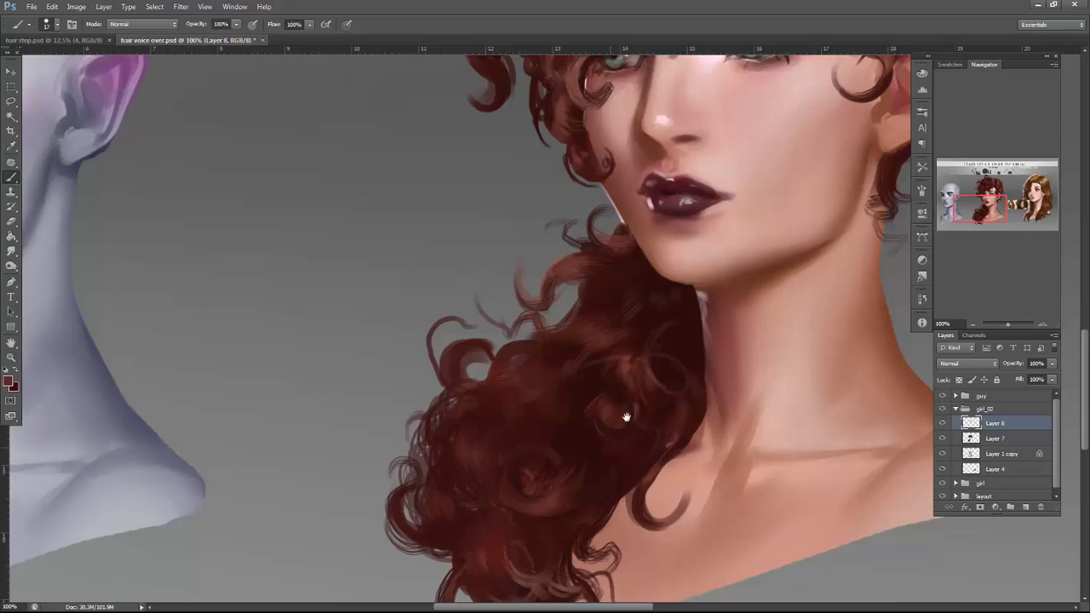
Reduce the brush to 8 px and paint fine strands on the ponytail's lower and outer curls in sampled reds.
left_click_drag(613, 445, 649, 309)
right_click(650, 292)
left_click(598, 359, "alt")
mouse_move(556, 383)
left_mouse_down()
mouse_move(566, 409)
mouse_move(534, 419)
left_mouse_up()
left_click(570, 371, "alt")
left_click_drag(566, 377, 531, 410)
left_click(544, 414, "alt")
left_click_drag(486, 344, 501, 383)
left_click(499, 385, "alt")
left_click(501, 360, "alt")
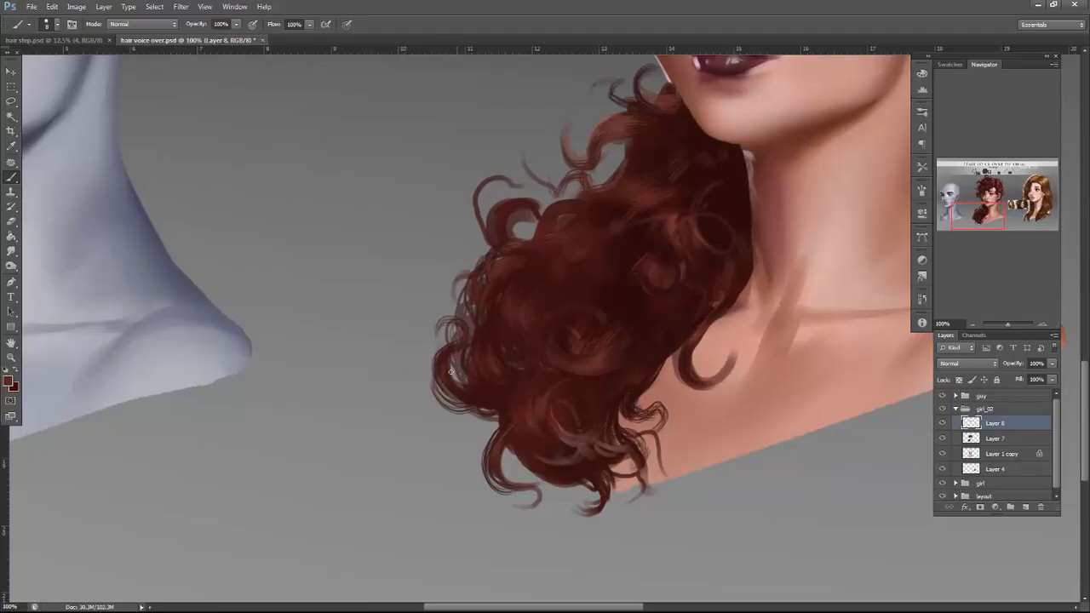
Paint thin strands along the ponytail edge that borders the shoulder, using sampled light and dark reds.
left_click(595, 364, "alt")
left_click(675, 224, "alt")
left_click_drag(626, 397, 638, 387)
left_click(651, 375, "alt")
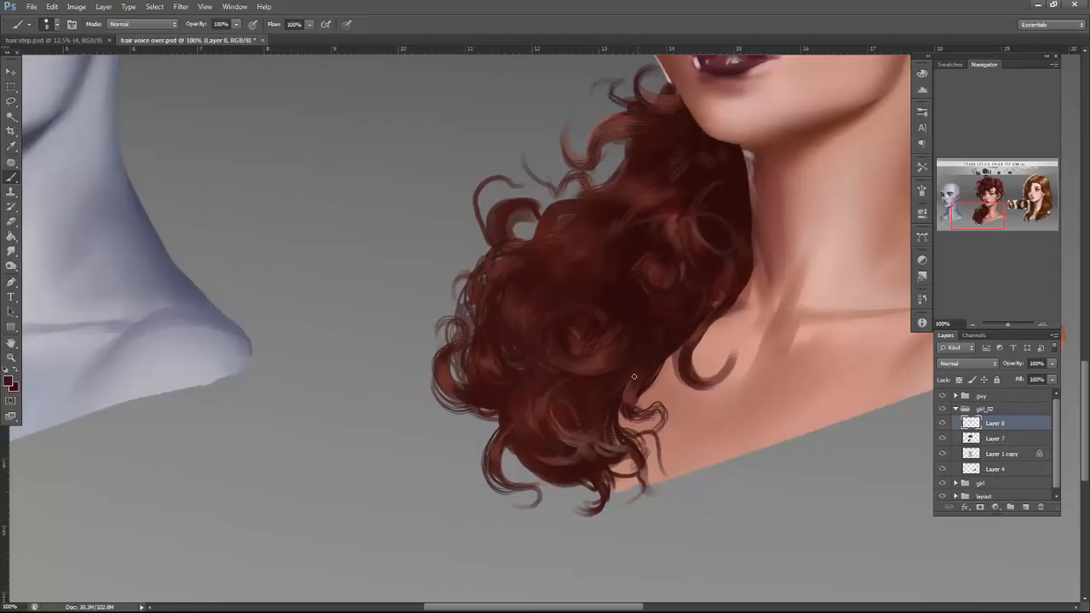
left_click(628, 404, "alt")
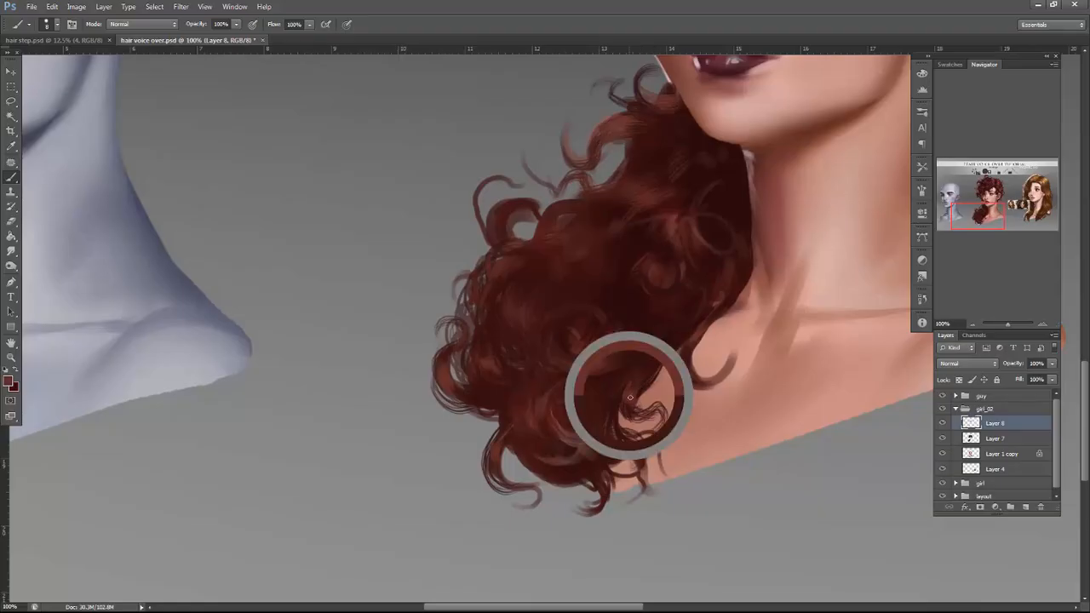
left_click(686, 319, "alt")
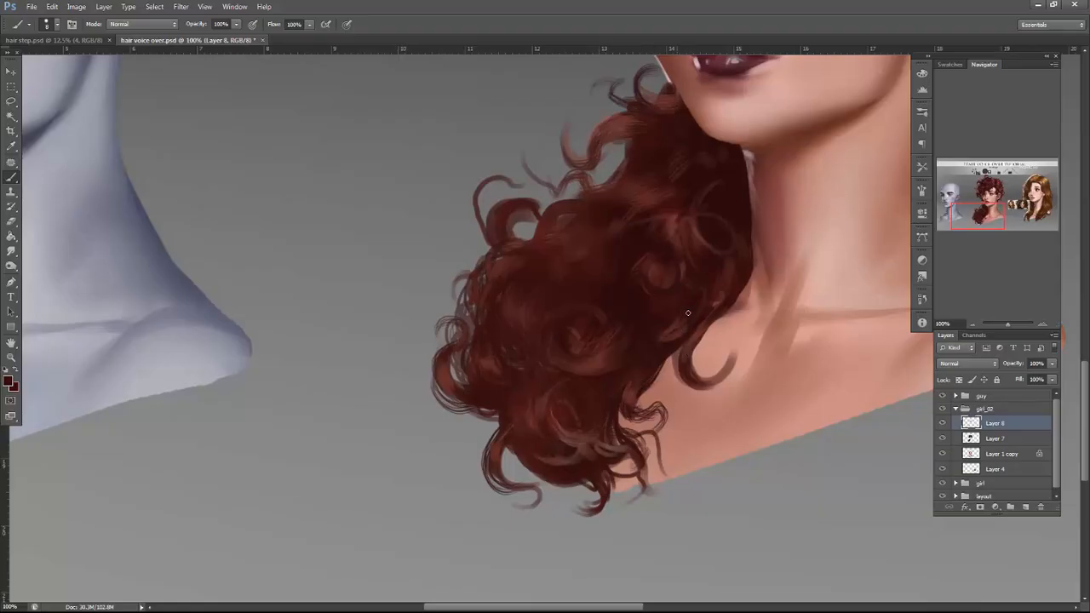
Add small curling strands to the middle of the ponytail with sampled reds.
left_click(680, 276, "alt")
mouse_move(605, 266)
left_mouse_down()
mouse_move(619, 304)
mouse_move(615, 295)
left_mouse_up()
left_click(610, 298, "alt")
left_click(611, 273, "alt")
left_click_drag(561, 269, 580, 300)
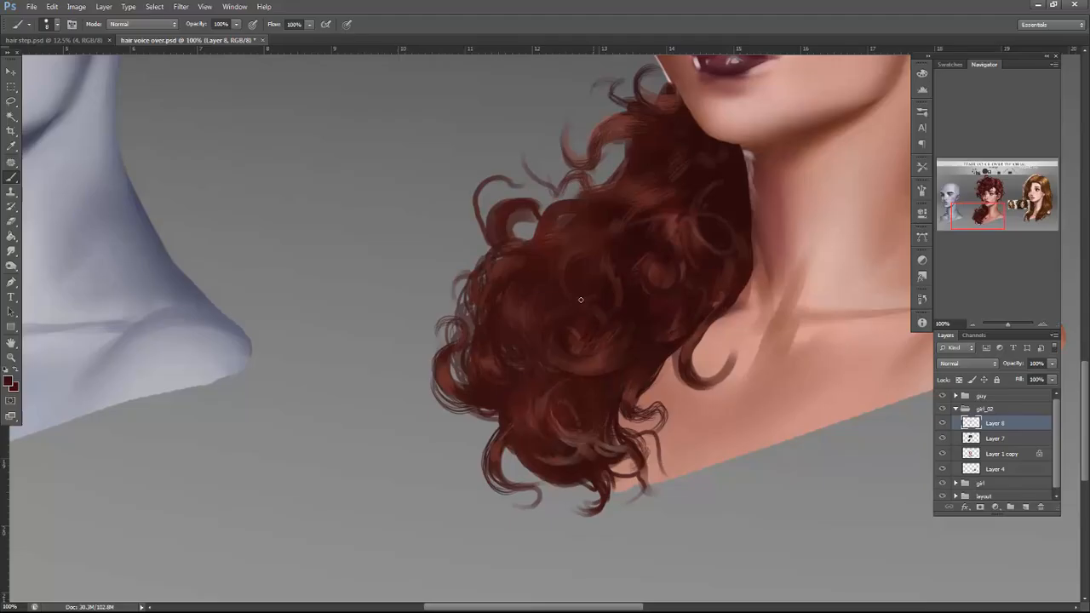
Shape the curl at the ponytail's upper outer edge with dark strands and lighter red accents.
left_click(588, 242, "alt")
left_click(606, 209, "alt")
mouse_move(570, 215)
left_mouse_down()
mouse_move(570, 243)
mouse_move(546, 259)
mouse_move(533, 234)
mouse_move(571, 226)
mouse_move(523, 243)
left_mouse_up()
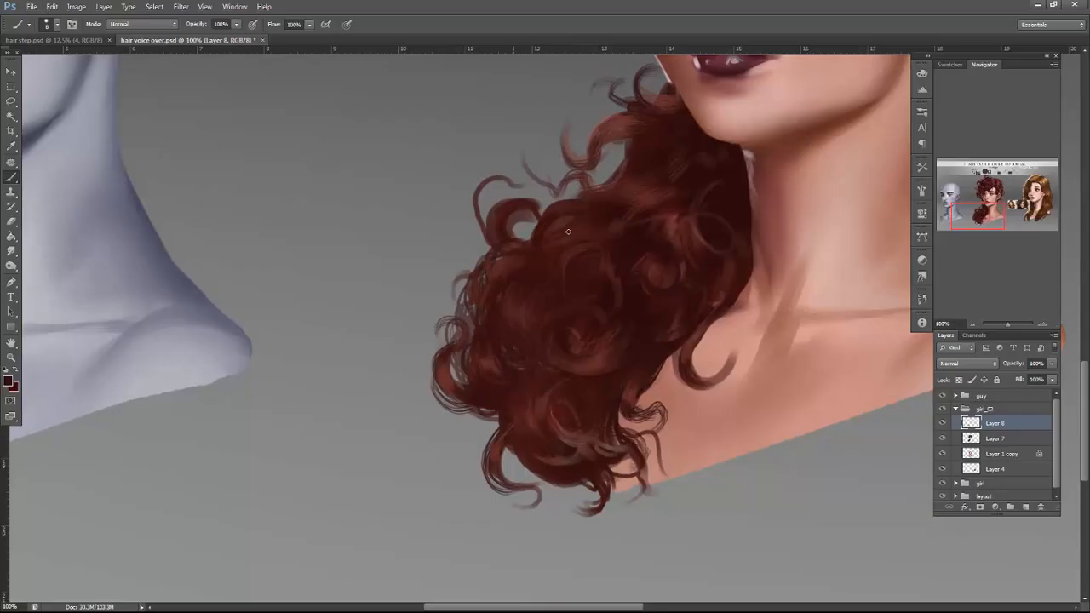
left_click(677, 219, "alt")
left_click_drag(566, 203, 542, 224)
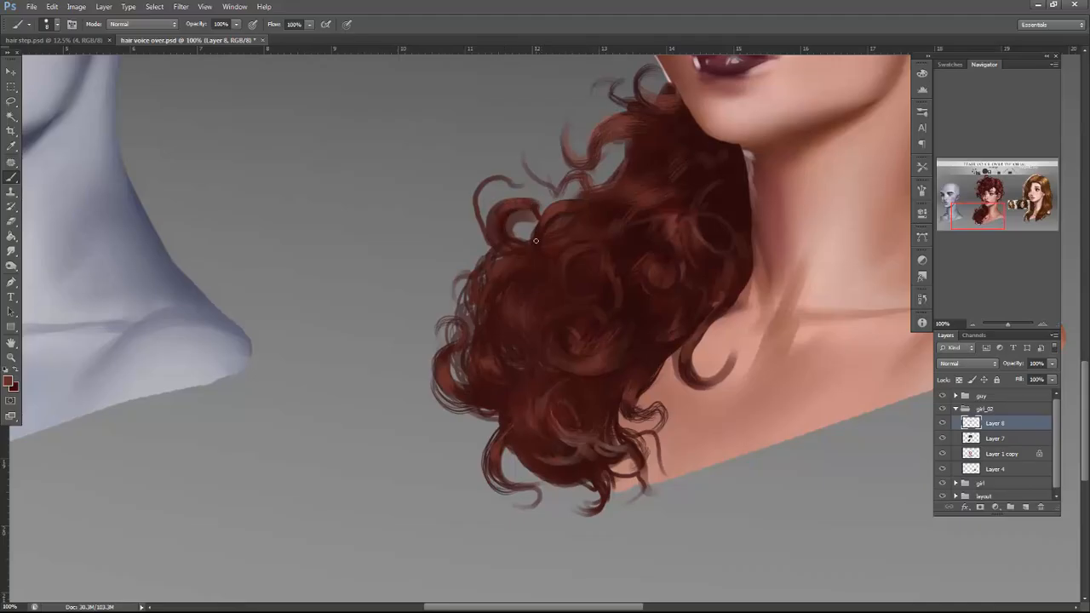
Flip the whole canvas horizontally.
mouse_move(1007, 323)
left_mouse_down()
mouse_move(978, 322)
mouse_move(1001, 323)
left_mouse_up()
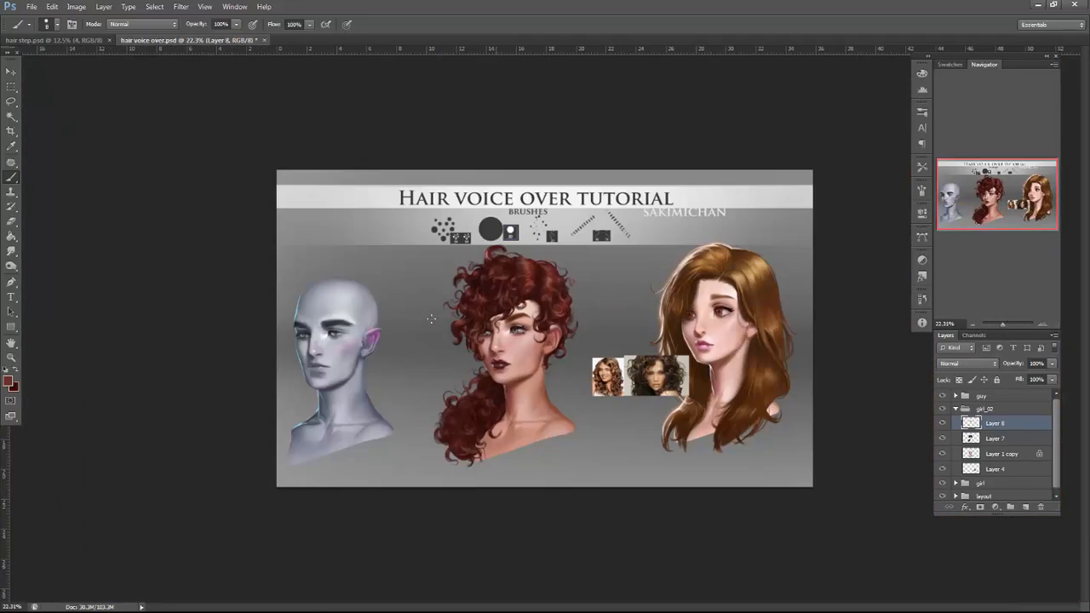
left_click(76, 6)
mouse_move(170, 111)
left_click(239, 160)
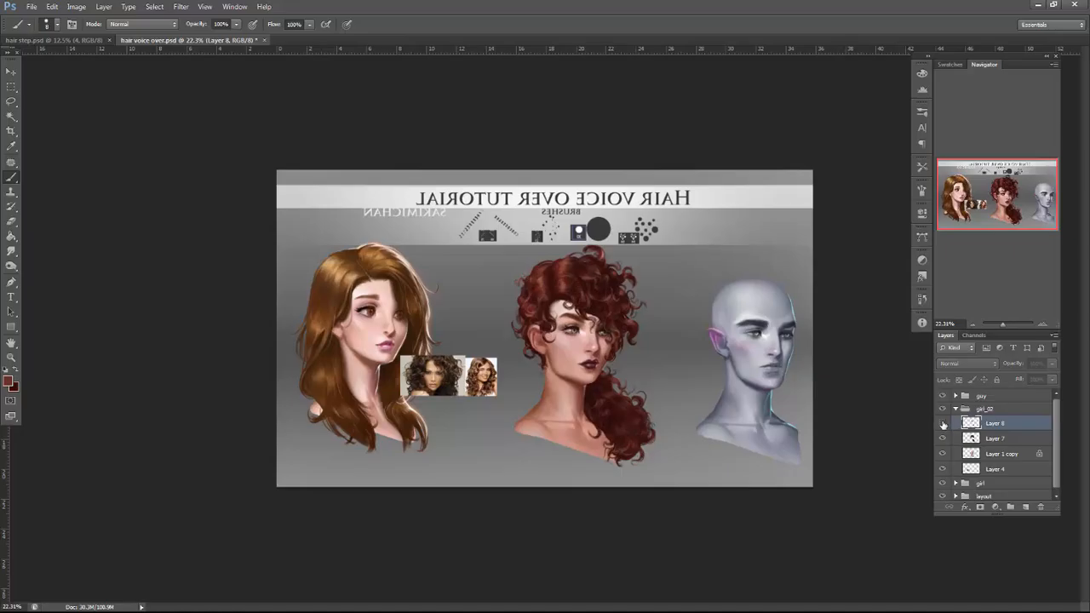
Touch up the forehead curl and the large top curl of the mirrored middle portrait with sampled dark red.
left_click(1043, 324)
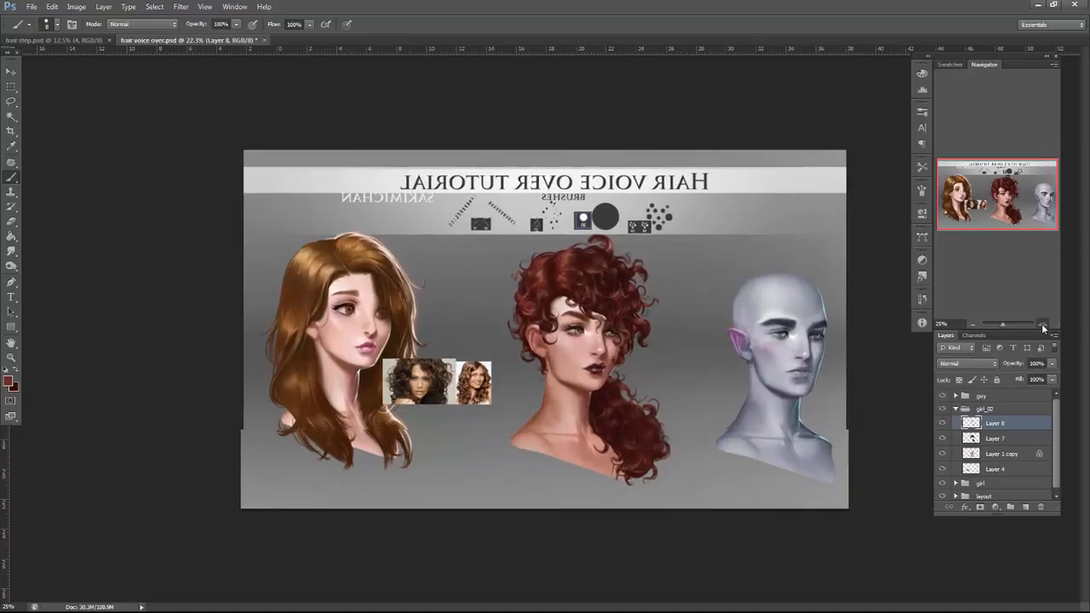
left_click(1042, 324)
left_click(1042, 324)
left_click(1042, 324)
left_click_drag(998, 194, 986, 182)
left_click(639, 361, "alt")
left_click_drag(647, 376, 657, 412)
left_click_drag(739, 245, 735, 223)
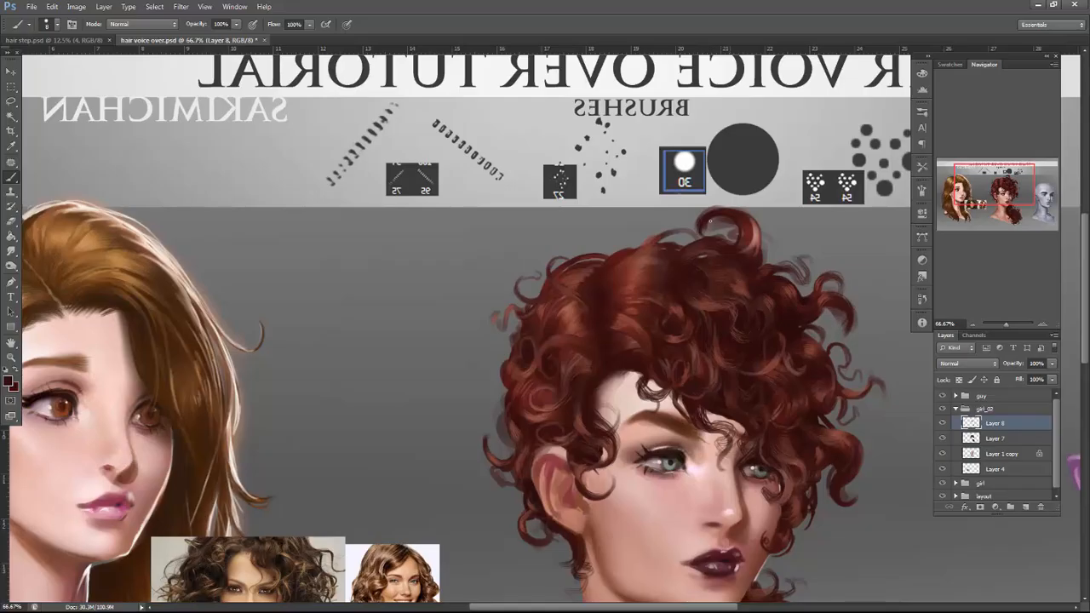
Set the brush to 3 px and paint a thin flyaway curl off the top of the hair.
left_click_drag(642, 247, 676, 230)
right_click(649, 237)
left_click(669, 239)
left_click(637, 240)
key("ctrl+z")
left_click_drag(629, 242, 620, 246)
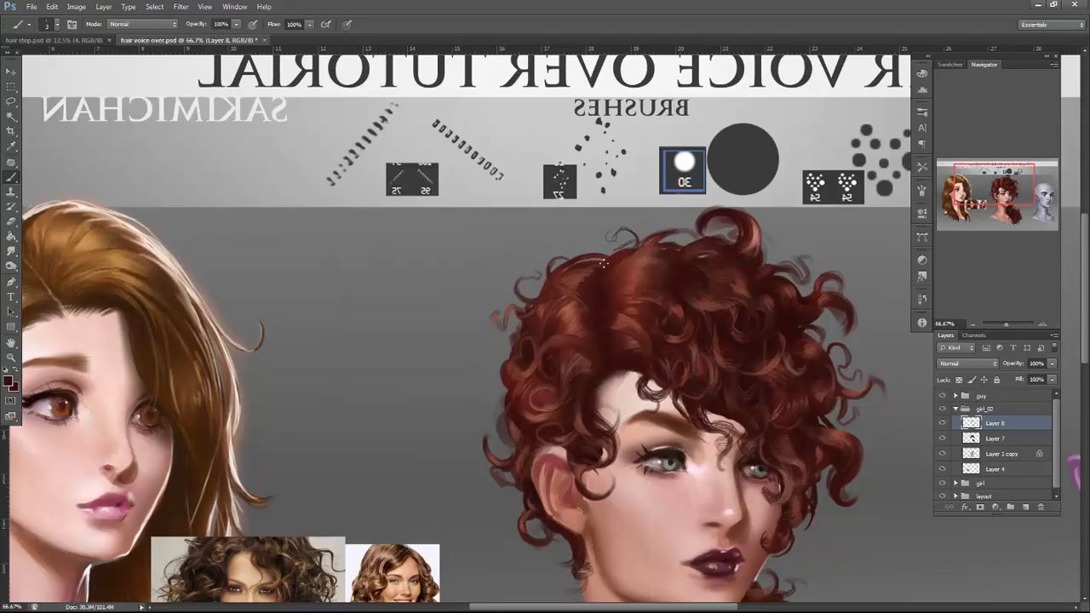
Set the brush to 22 px and, after comparing the hair with Layer 8 hidden and shown, merge it into Layer 7.
mouse_move(750, 426)
left_mouse_down()
mouse_move(737, 316)
mouse_move(682, 260)
left_mouse_up()
right_click(754, 252)
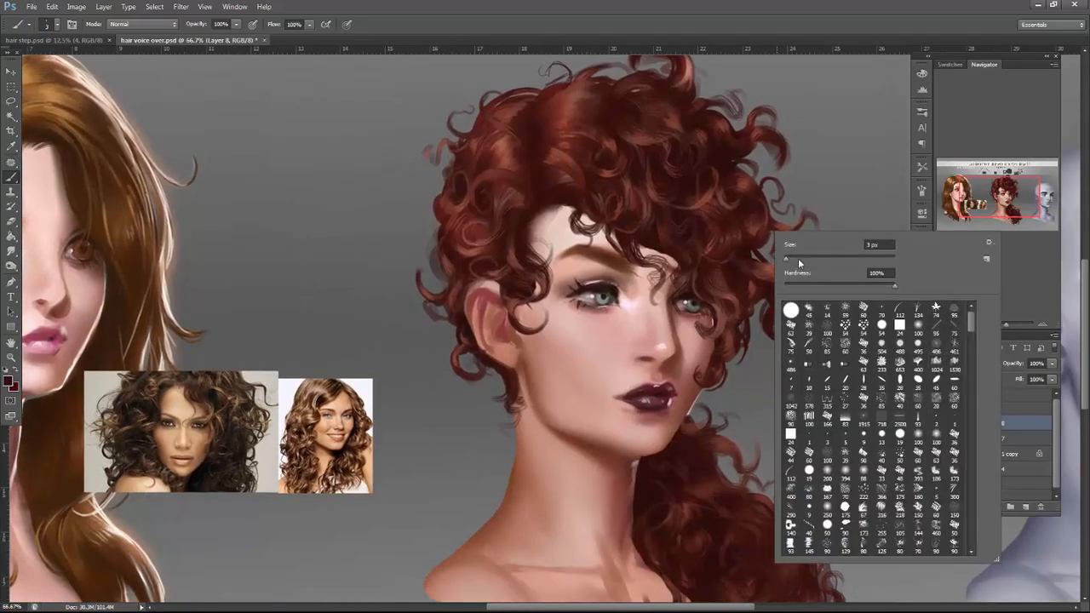
left_click(754, 252)
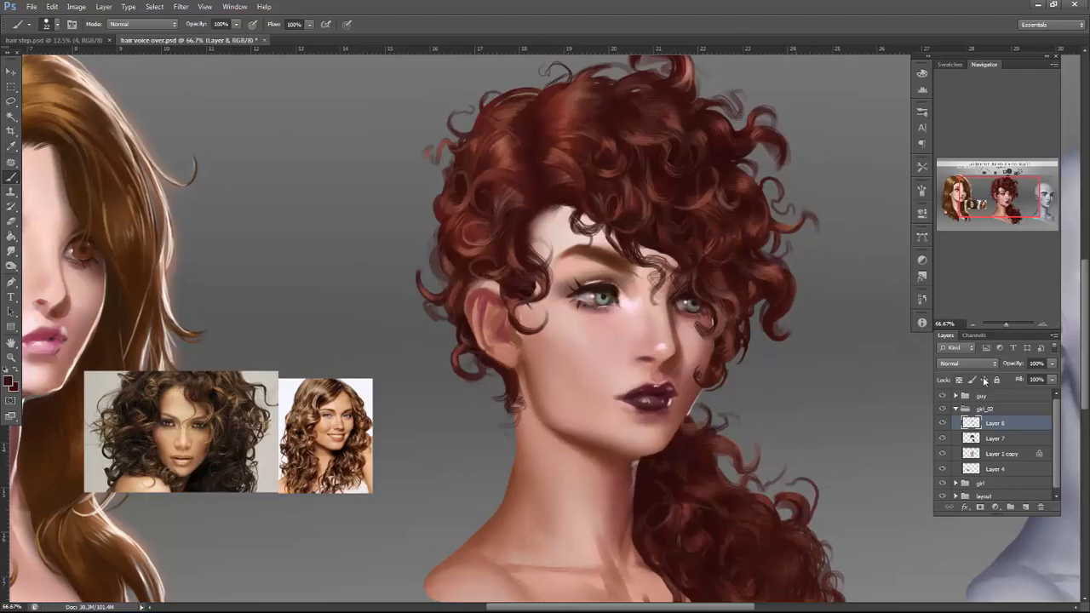
left_click(943, 424)
left_click(943, 424)
left_click(973, 325)
left_click(973, 324)
left_click(944, 422)
left_click(944, 422)
key("ctrl+e")
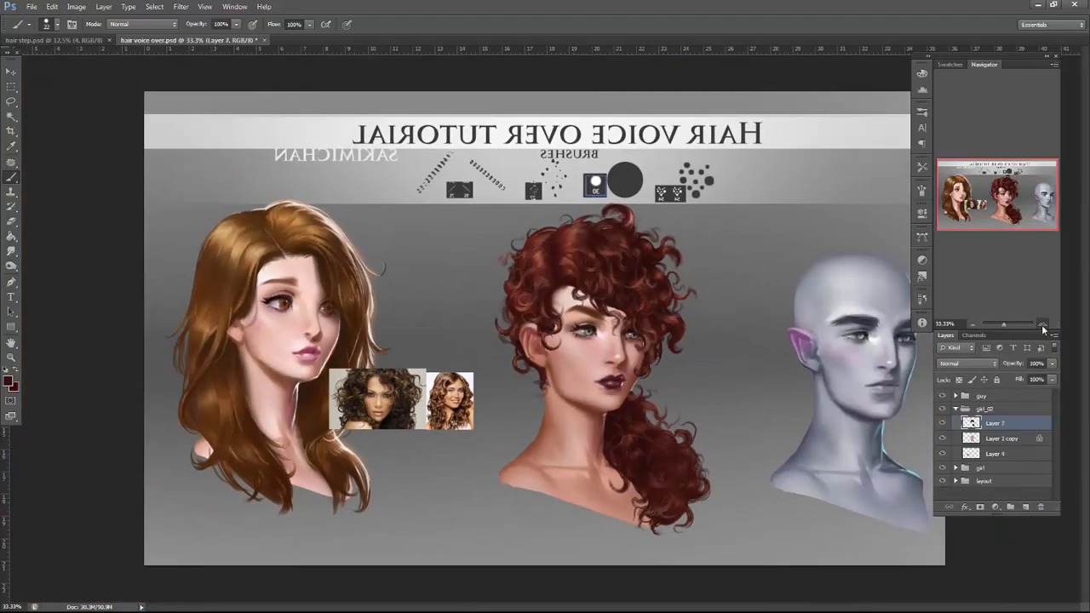
left_click(1042, 324)
left_click(1042, 324)
key("ctrl+plus")
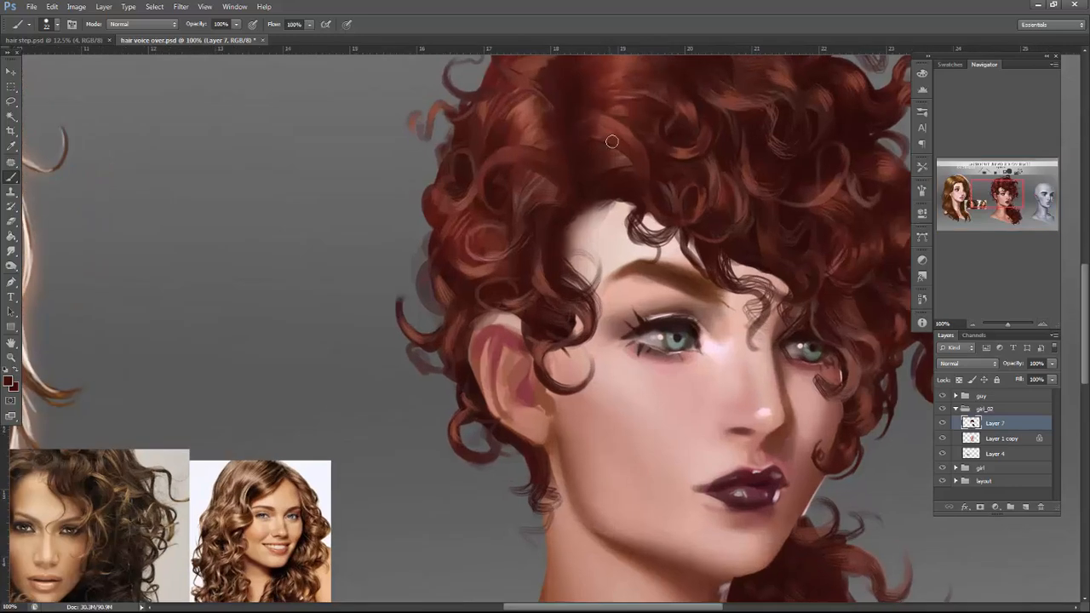
Clean up the hair edge above the forehead of the middle portrait with a small eraser.
left_click_drag(759, 265, 834, 314)
right_click(694, 199)
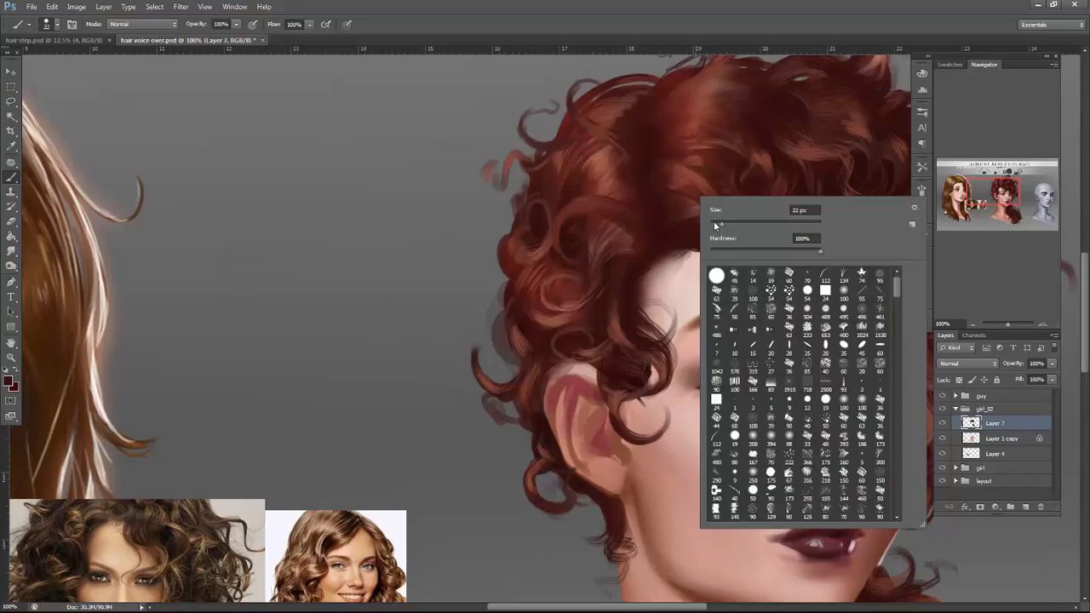
left_click(689, 240)
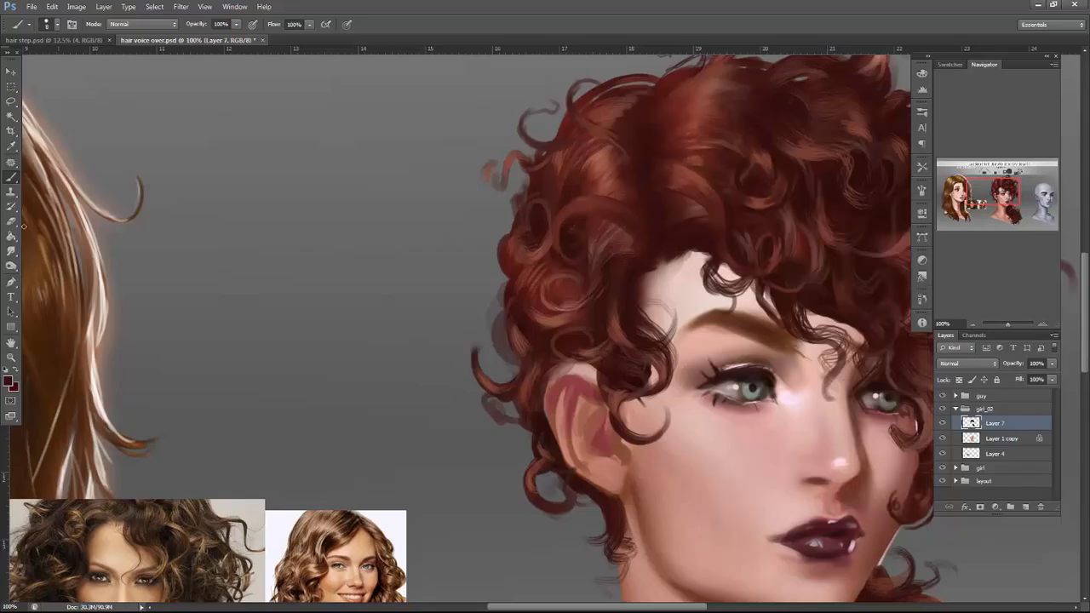
key("e")
mouse_move(698, 264)
left_mouse_down()
mouse_move(647, 297)
mouse_move(688, 270)
mouse_move(694, 252)
mouse_move(726, 256)
mouse_move(692, 239)
mouse_move(711, 235)
mouse_move(679, 236)
left_mouse_up()
key("b")
Switch to a textured 21 px brush and paint dark strands along the forehead hairline and temple.
right_click(704, 228)
left_click(776, 393)
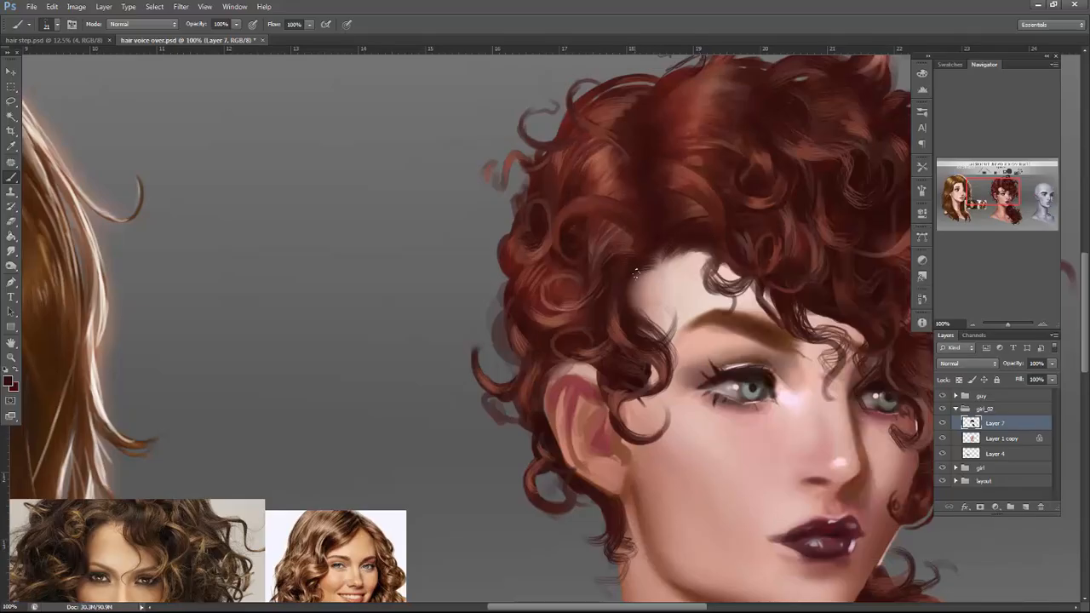
mouse_move(677, 253)
left_mouse_down()
mouse_move(704, 253)
mouse_move(694, 245)
mouse_move(859, 428)
mouse_move(898, 491)
left_mouse_up()
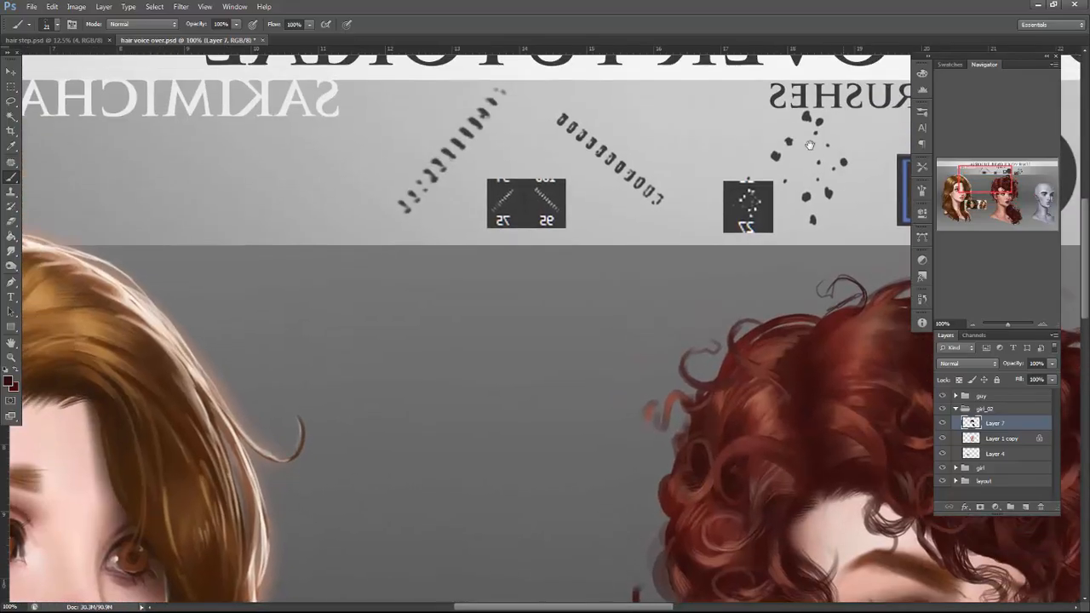
left_click_drag(857, 417, 753, 370)
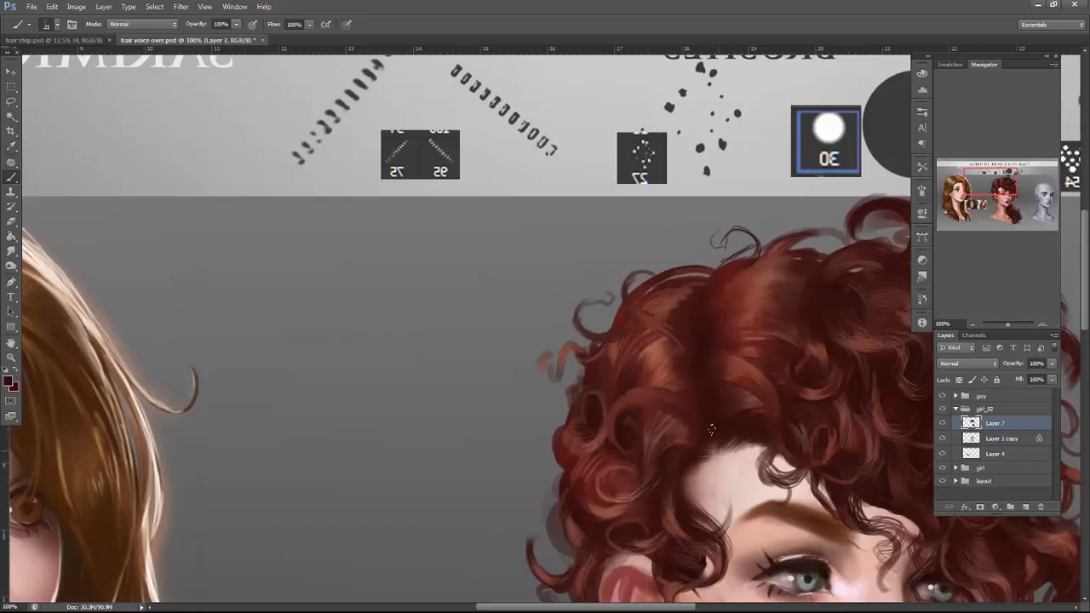
left_click_drag(748, 424, 715, 339)
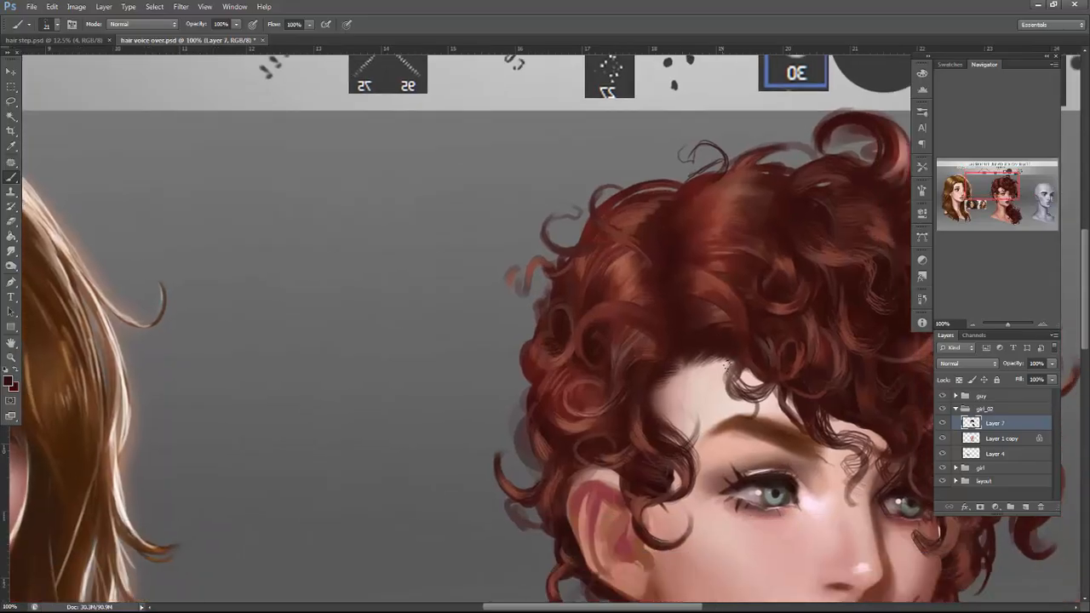
mouse_move(666, 382)
left_mouse_down()
mouse_move(652, 398)
mouse_move(667, 422)
left_mouse_up()
Set the eraser to 5 px and carve fine strands into the hairline at the parting.
key("e")
right_click(686, 271)
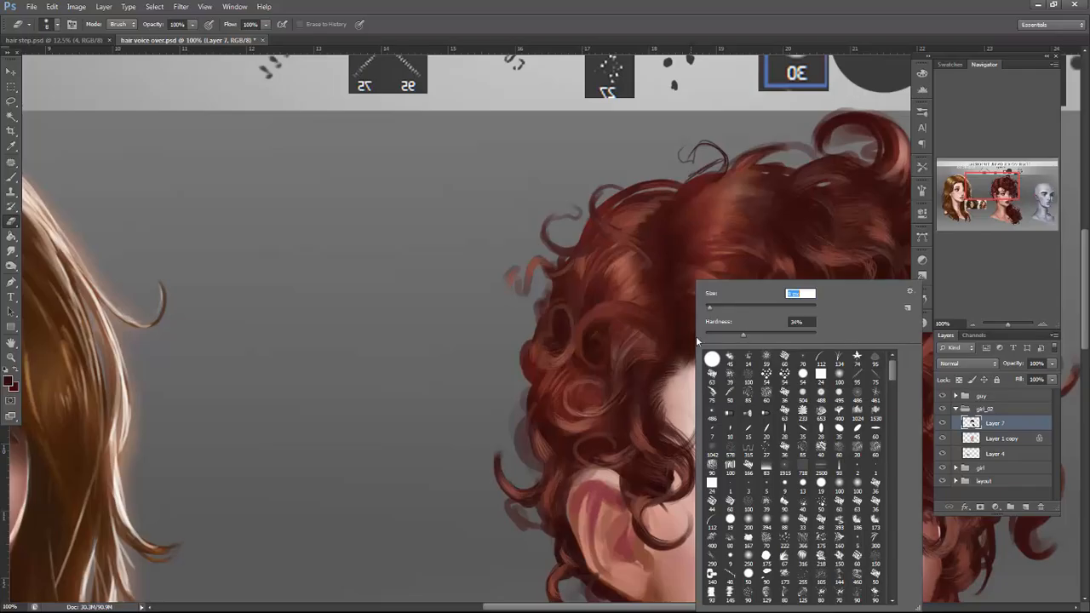
left_click(688, 373)
right_click(704, 368)
left_click_drag(727, 307, 726, 307)
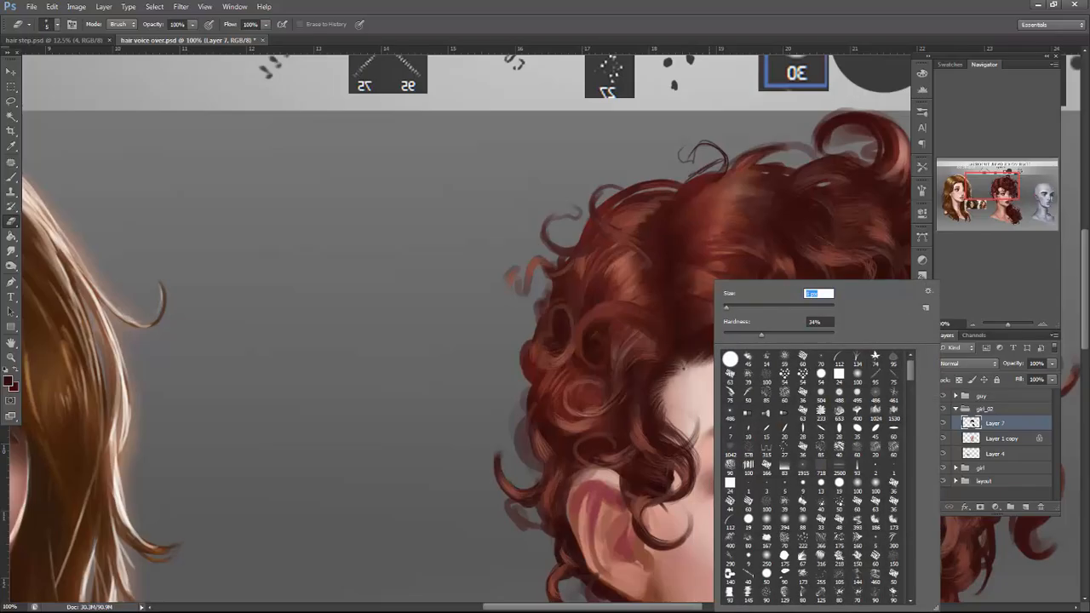
left_click(678, 350)
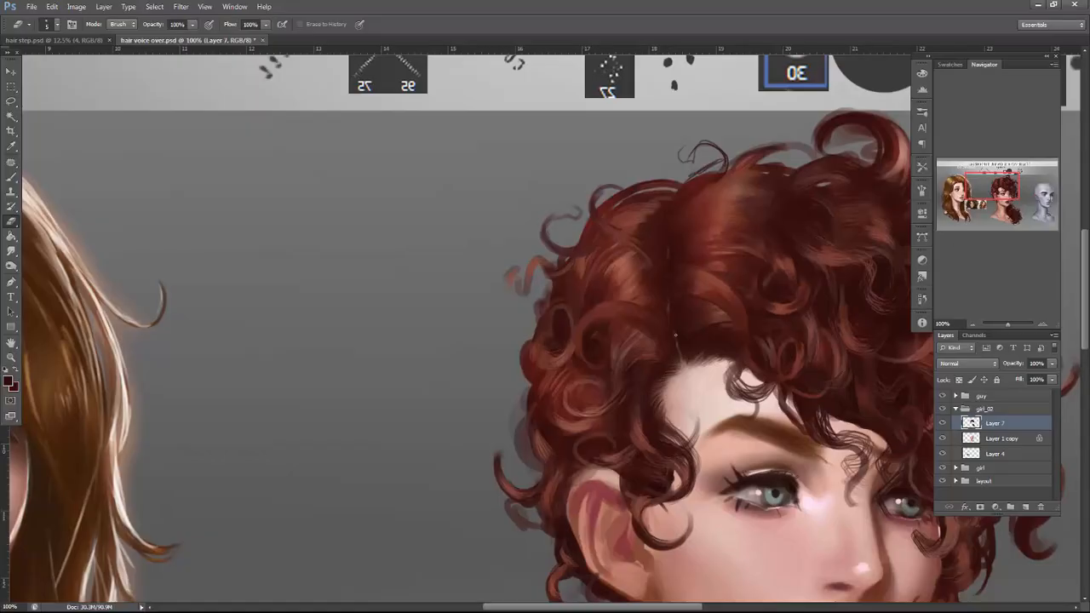
Paint strands on both sides of the parting with dark and mid reds sampled from the surrounding hair.
key("b")
left_click(632, 217, "alt")
left_click(661, 249, "alt")
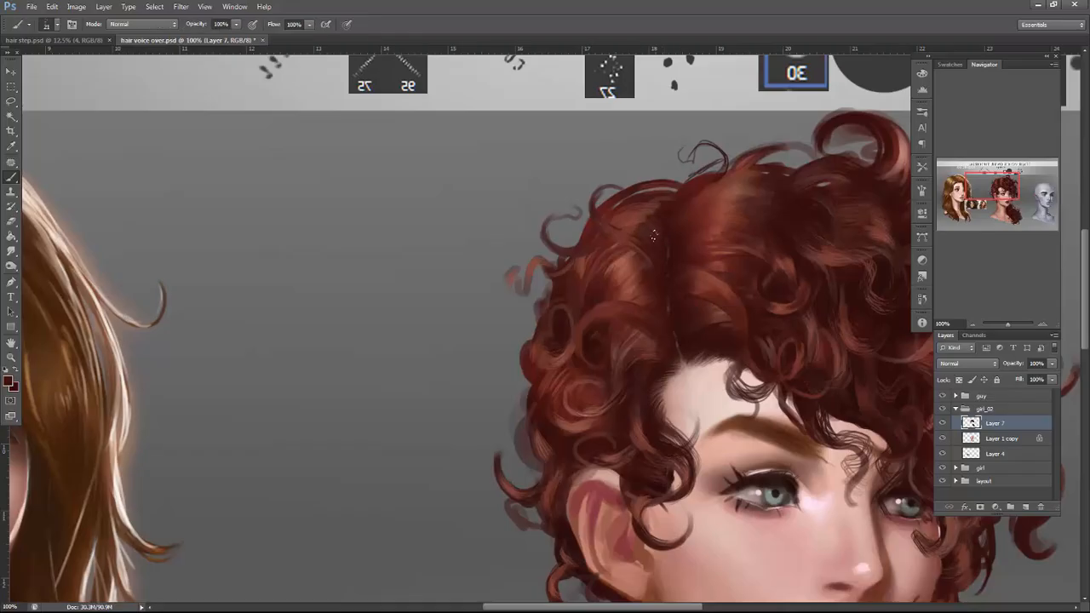
left_click(645, 216, "alt")
left_click(678, 205, "alt")
left_click(698, 201, "alt")
left_click(675, 245, "alt")
left_click(694, 204, "alt")
left_click(695, 293, "alt")
Compare the whole picture with Layer 7 hidden and shown to check the hair.
left_click(973, 323)
left_click(974, 321)
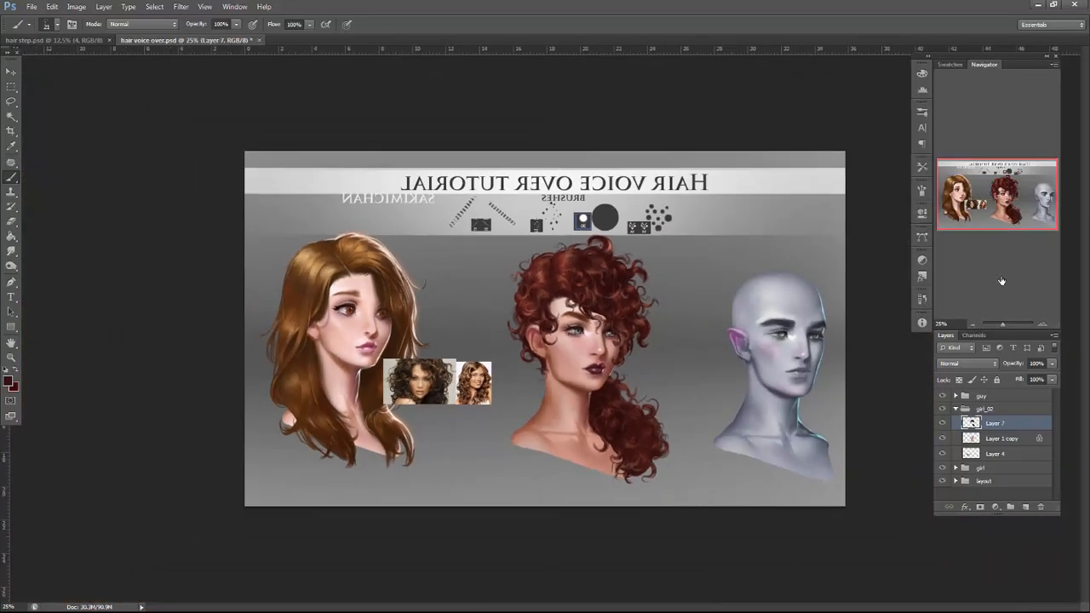
left_click(942, 423)
left_click(941, 423)
left_click(1035, 325)
left_click(1035, 325)
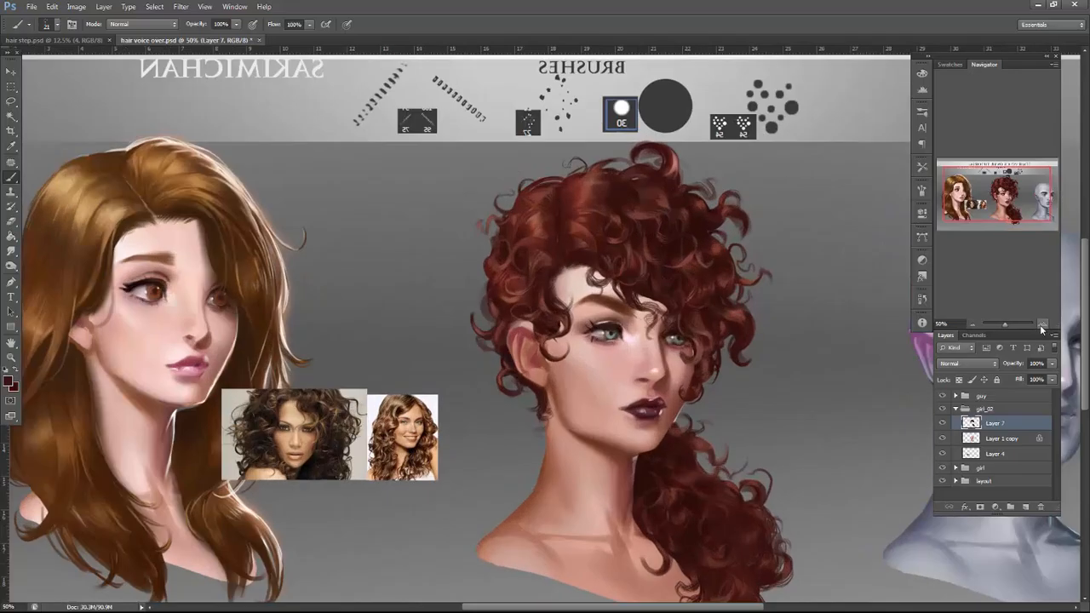
left_click(1035, 325)
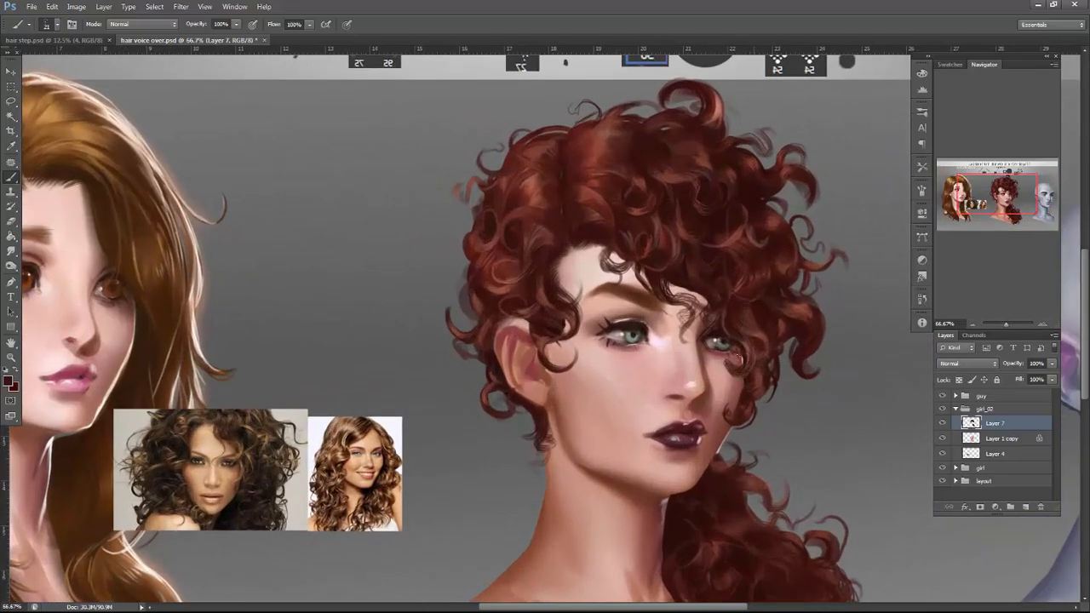
Set the eraser to 31 px and thin the large top curl and the flyaway curls around the hair.
key("e")
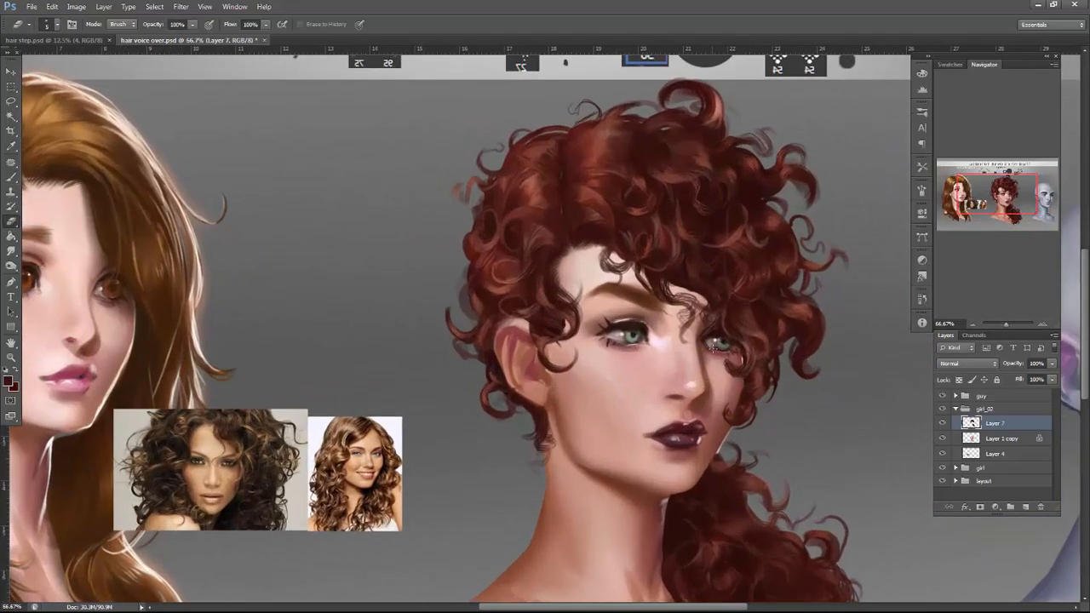
right_click(730, 243)
type("31")
key("Return")
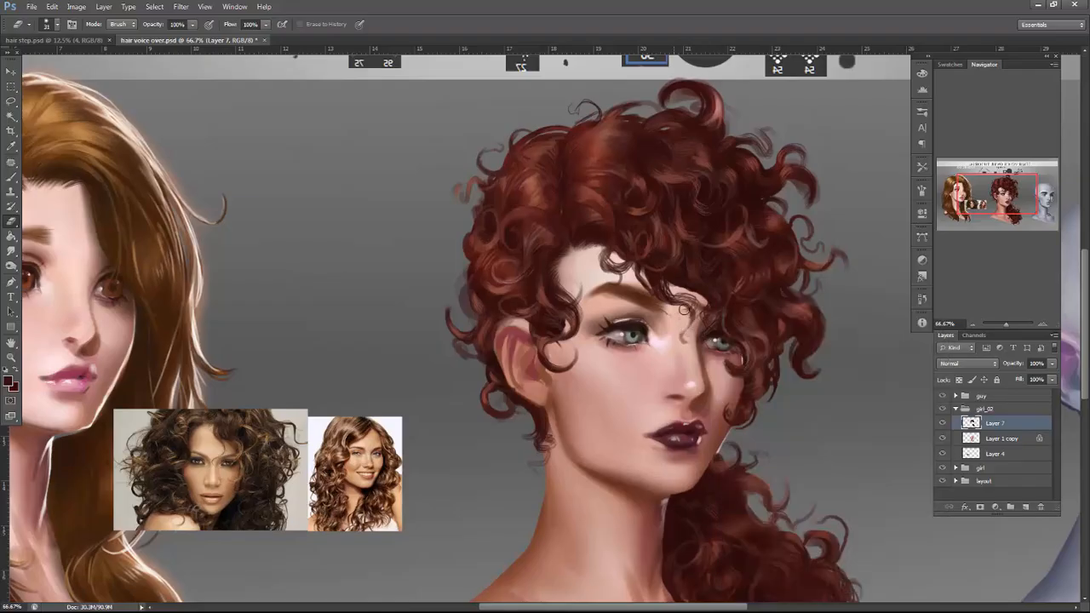
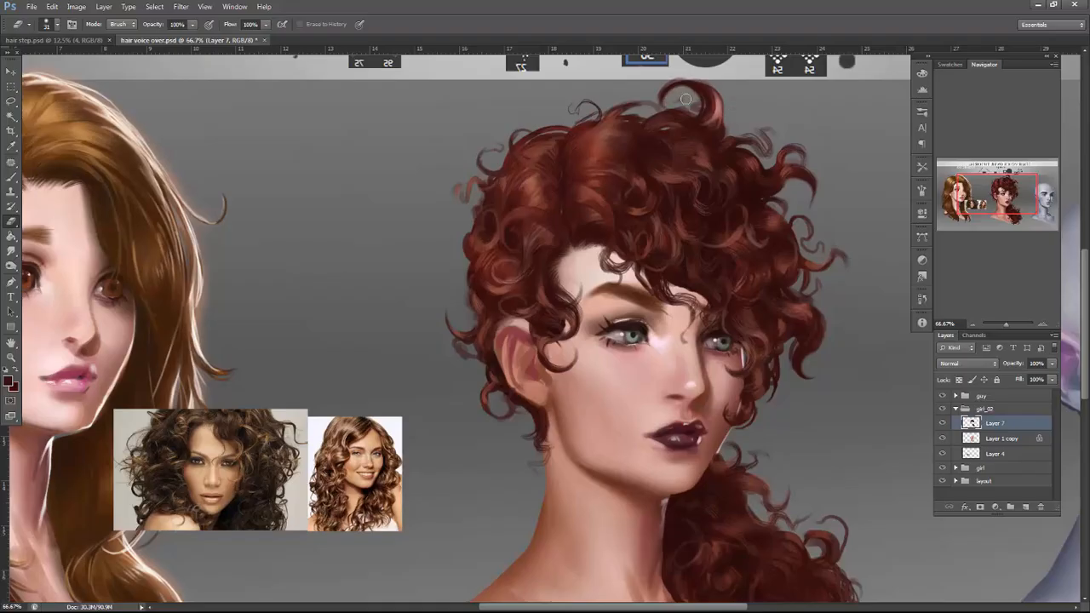
left_click_drag(681, 74, 655, 101)
Add a new layer above Layer 1 copy and paint a hair shadow over the forehead and far eye with a soft 156 px brush.
left_click(1004, 438)
left_click(1025, 507)
key("b")
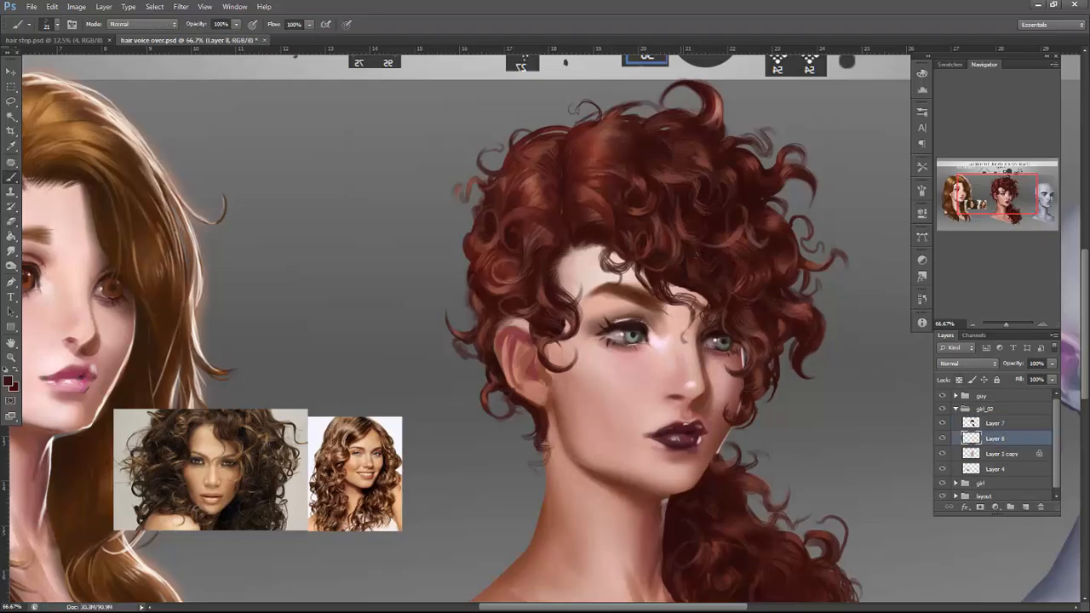
right_click(705, 260)
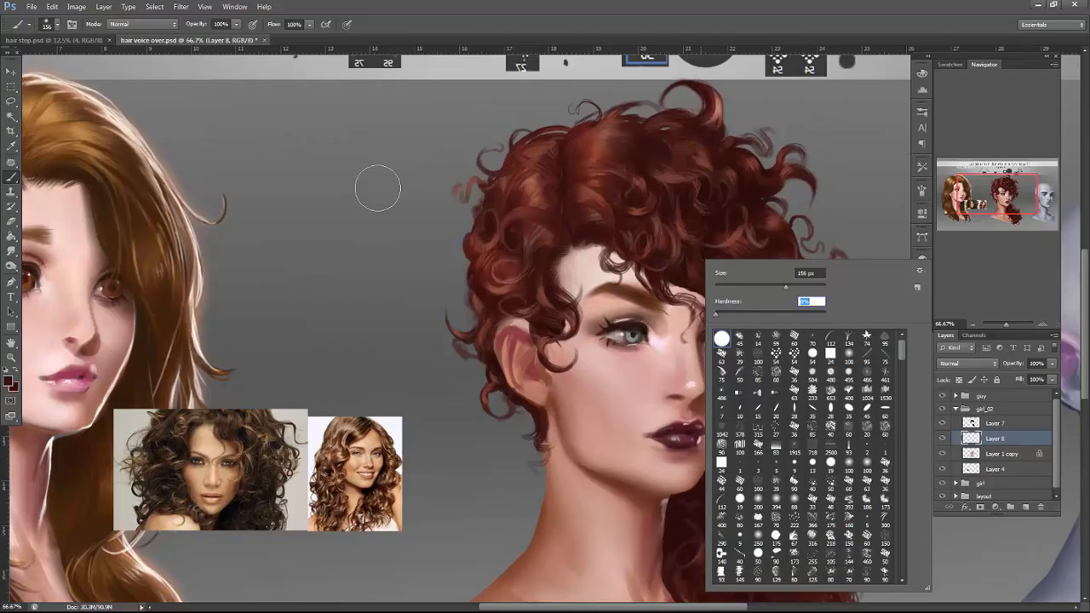
left_click(625, 239, "alt")
mouse_move(624, 267)
left_mouse_down()
mouse_move(683, 297)
mouse_move(730, 374)
mouse_move(732, 355)
mouse_move(720, 372)
left_mouse_up()
mouse_move(630, 259)
left_mouse_down()
mouse_move(720, 315)
mouse_move(712, 304)
mouse_move(740, 385)
left_mouse_up()
mouse_move(601, 248)
left_mouse_down()
mouse_move(571, 252)
mouse_move(553, 328)
mouse_move(559, 240)
left_mouse_up()
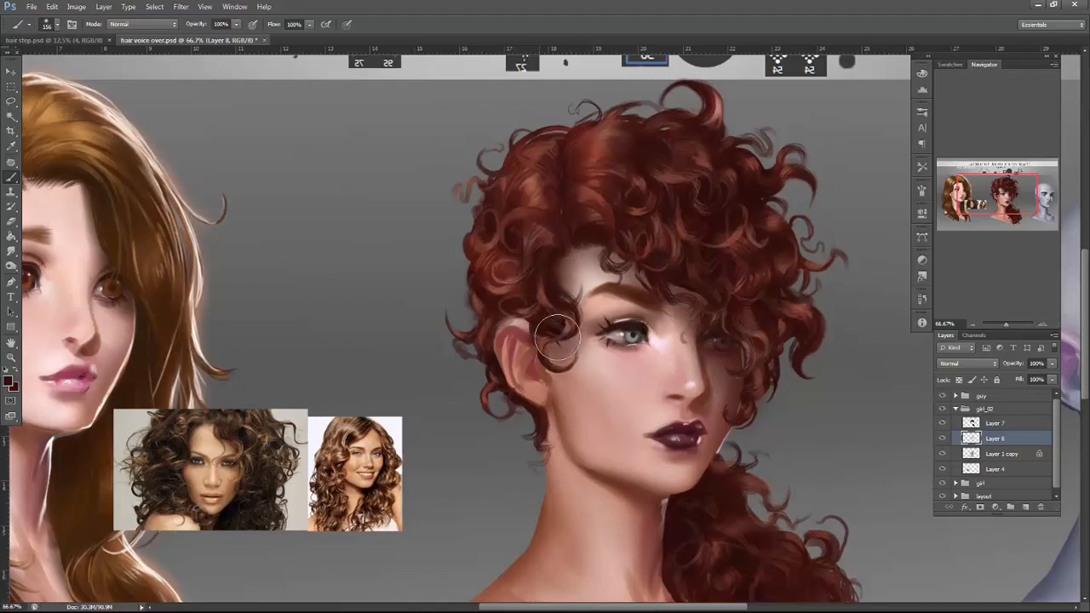
Erase excess shadow from the face with an 86 px eraser and set the shadow layer's blend mode to Multiply.
right_click(773, 295)
left_click(823, 307)
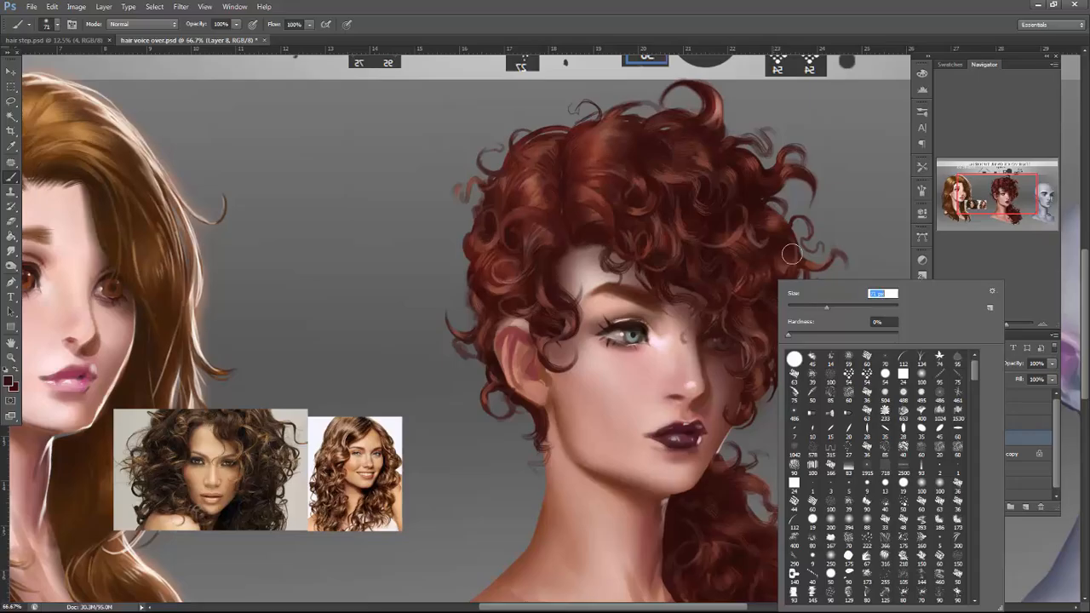
left_click(800, 253)
left_click(17, 223)
right_click(600, 253)
left_click_drag(643, 284, 652, 283)
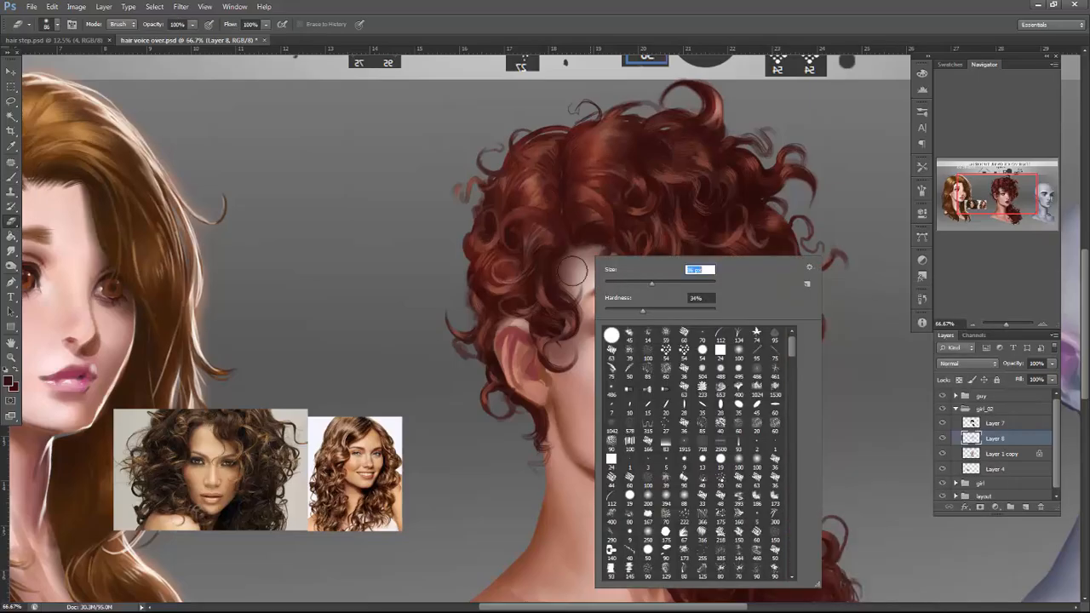
left_click(576, 264)
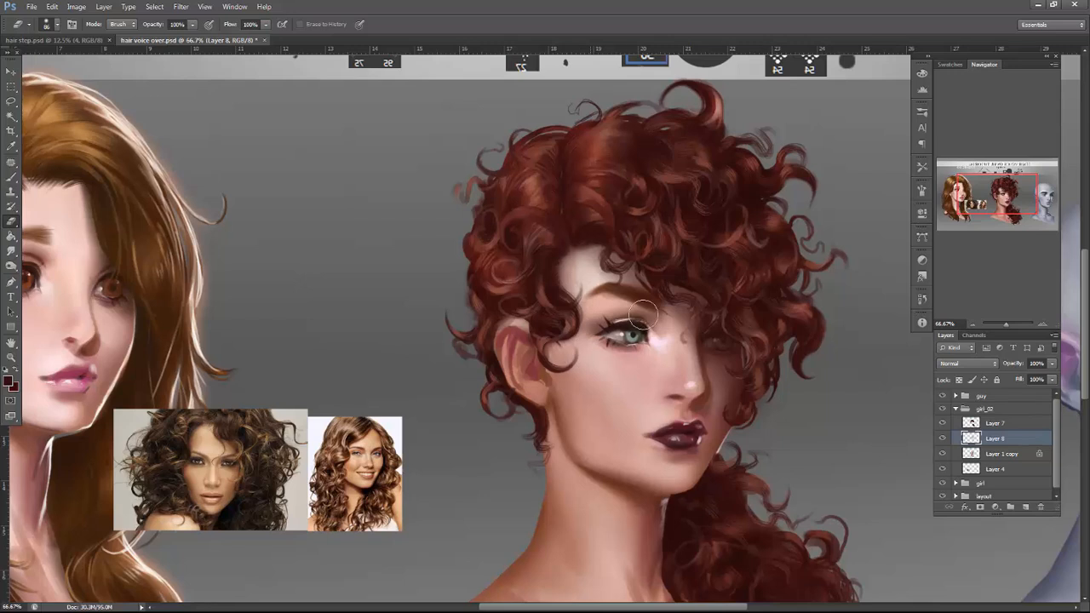
mouse_move(690, 366)
left_mouse_down()
mouse_move(700, 438)
mouse_move(723, 371)
mouse_move(712, 421)
mouse_move(734, 376)
mouse_move(719, 415)
mouse_move(722, 405)
left_mouse_up()
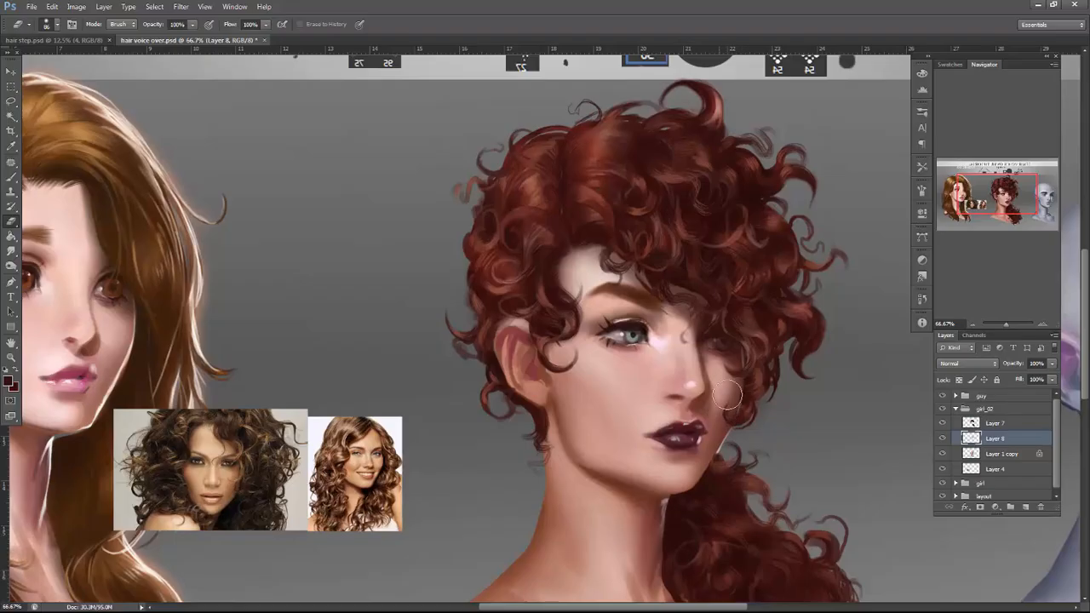
left_click(971, 364)
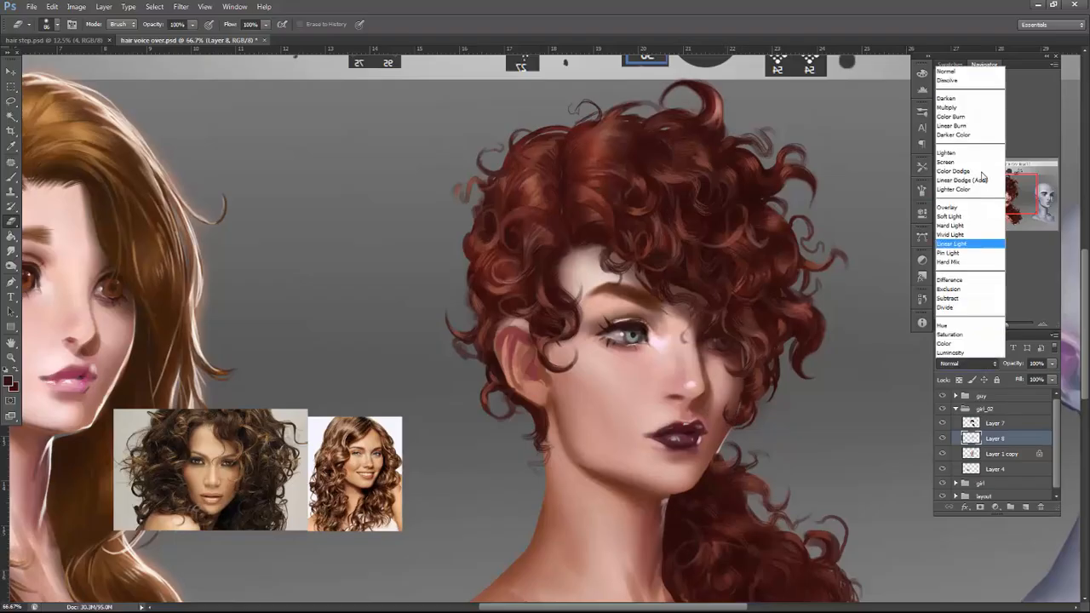
left_click(960, 109)
Examine the multiplied face shadow against the full canvas and at closer range.
left_click(973, 324)
left_click(972, 323)
left_click(972, 324)
left_click(972, 323)
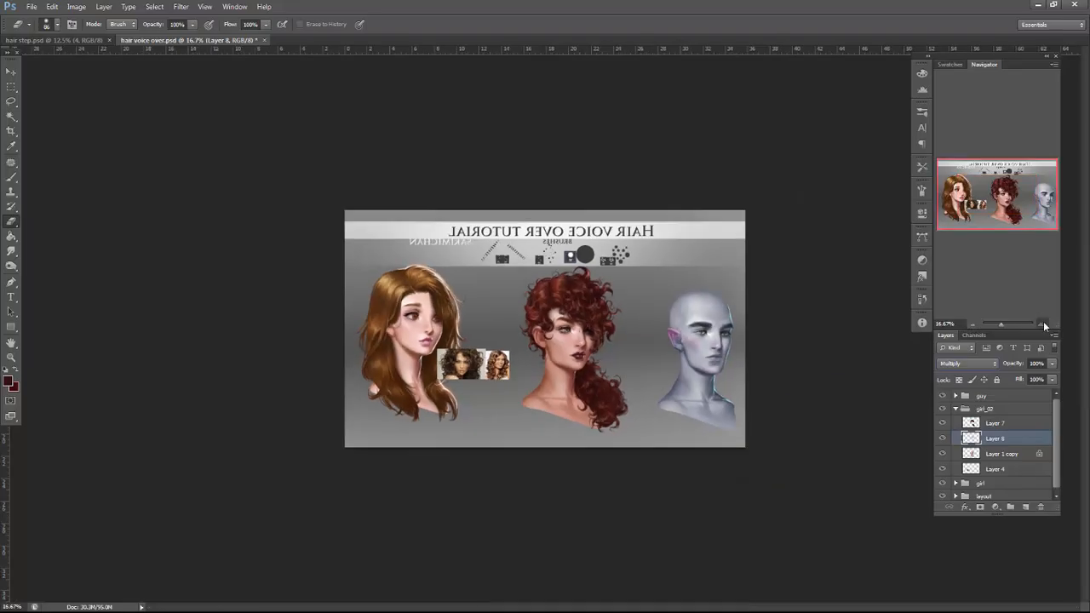
left_click(1042, 324)
left_click(1042, 325)
left_click(1042, 324)
left_click(1041, 324)
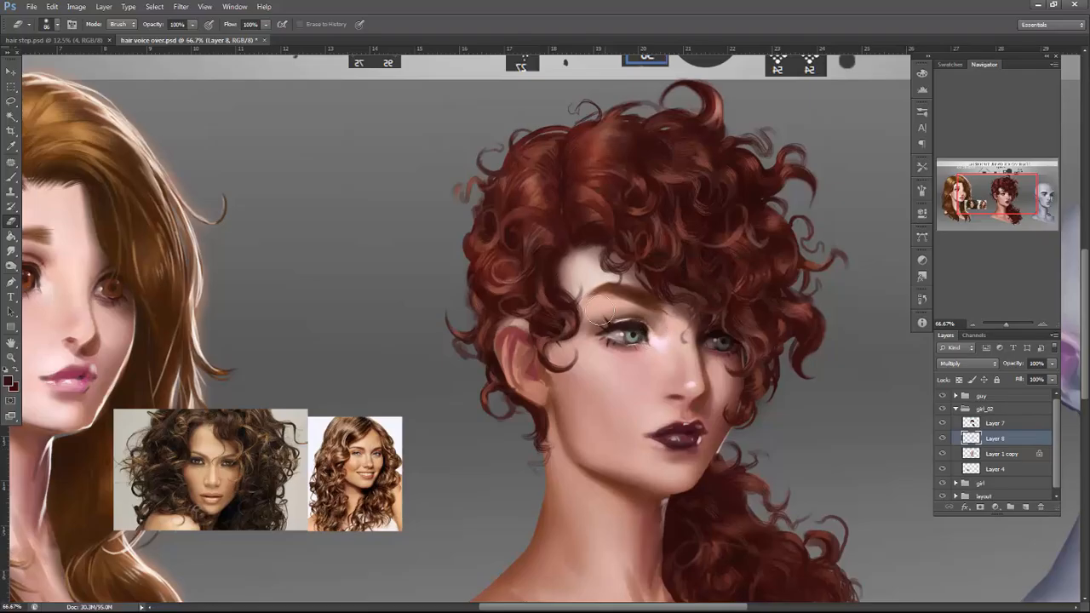
left_click(972, 325)
left_click(971, 324)
left_click(971, 324)
left_click(972, 324)
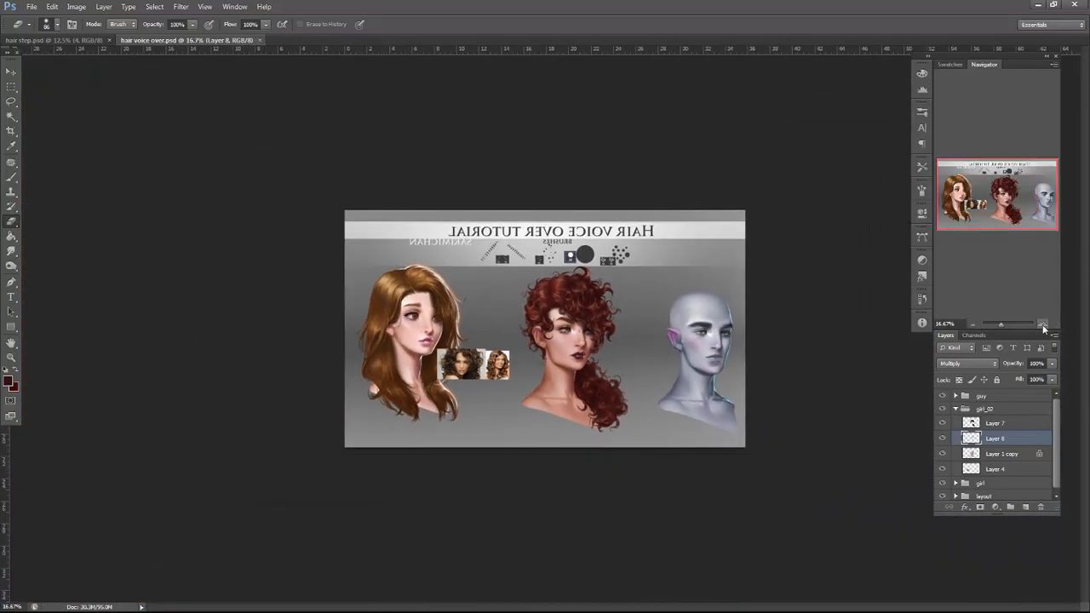
left_click(1042, 325)
left_click(1042, 324)
left_click(1042, 324)
left_click(1042, 324)
Add a new layer above Layer 7 and set up a round 11 px brush with 100% hardness.
left_click_drag(992, 194, 1019, 199)
left_click(1042, 325)
left_click(997, 427)
left_click_drag(788, 472, 666, 483)
left_click(1025, 509)
key("b")
right_click(767, 397)
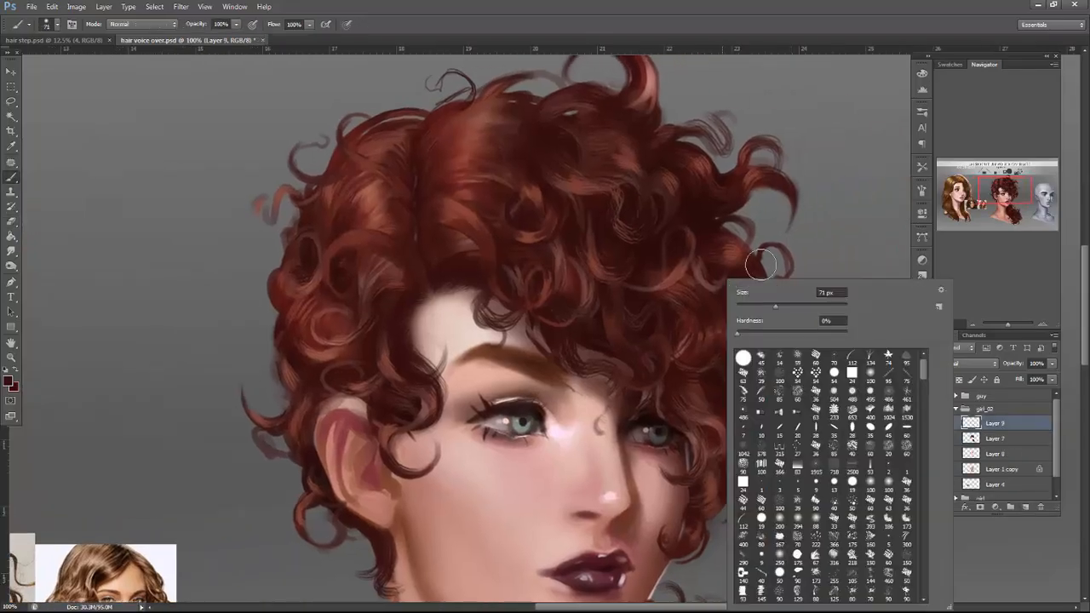
left_click_drag(747, 305, 739, 306)
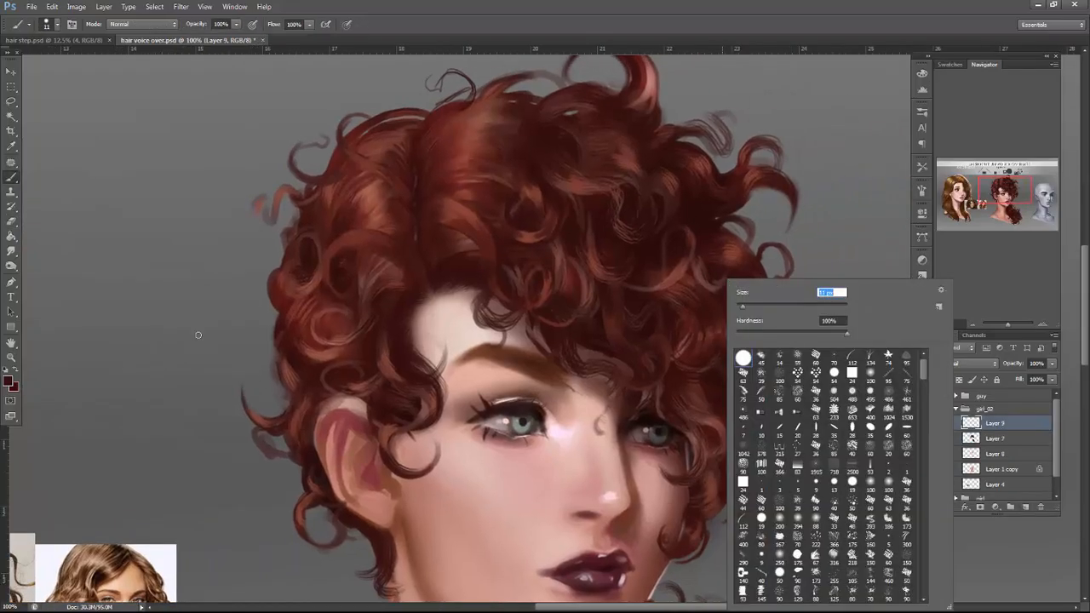
Set the foreground color to a pale pink, RGB 228, 201, 198.
left_click(8, 383)
left_click(652, 476)
left_click(645, 470)
left_click(648, 475)
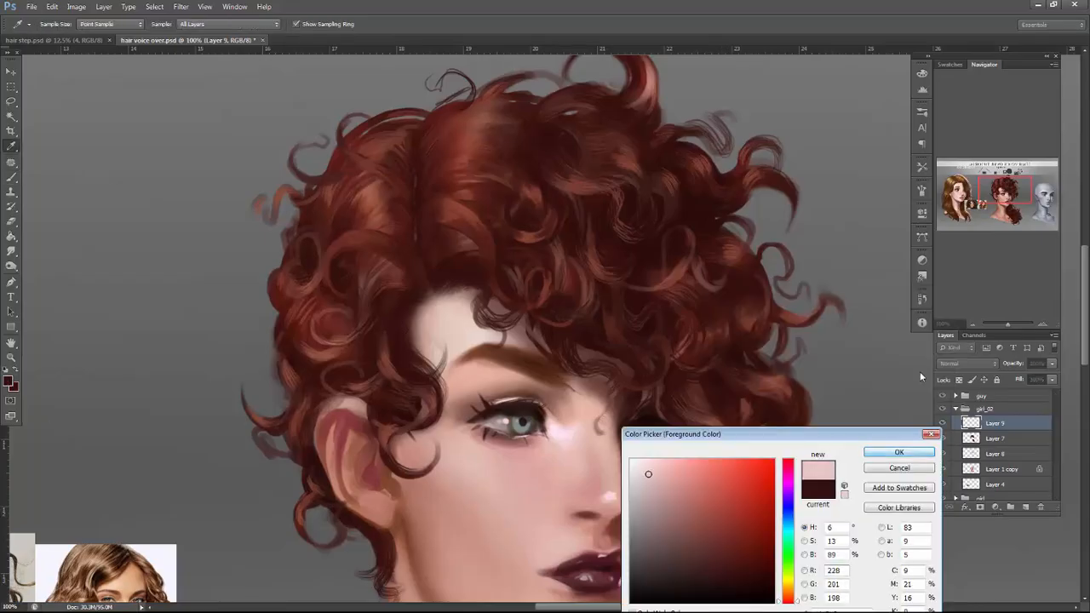
left_click(910, 452)
Enable Shape Dynamics with pen-pressure size control for the brush and reduce its size to 7 px.
left_click(920, 193)
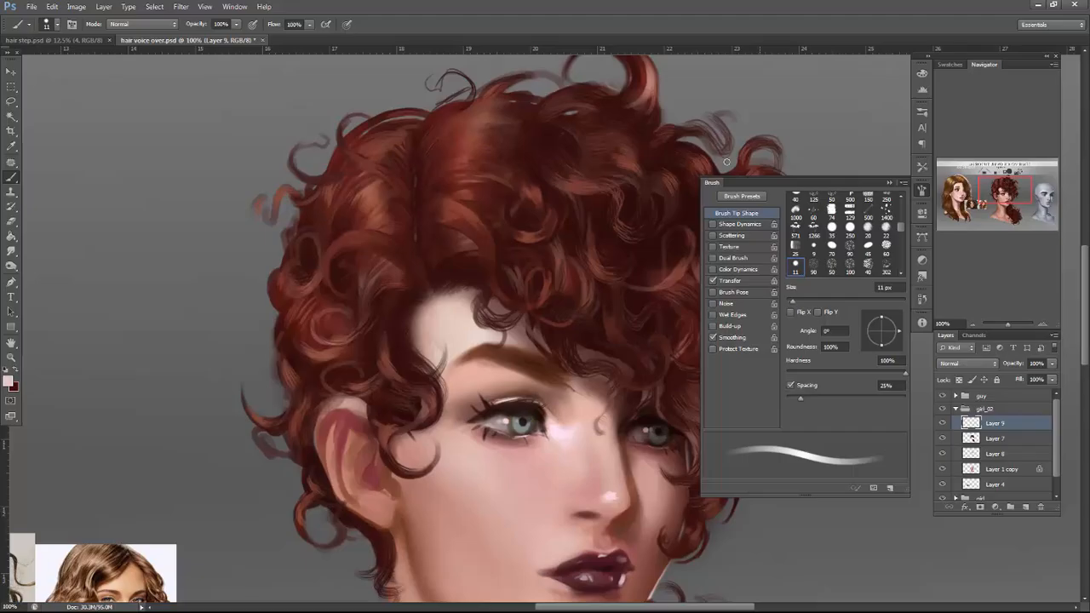
left_click(713, 224)
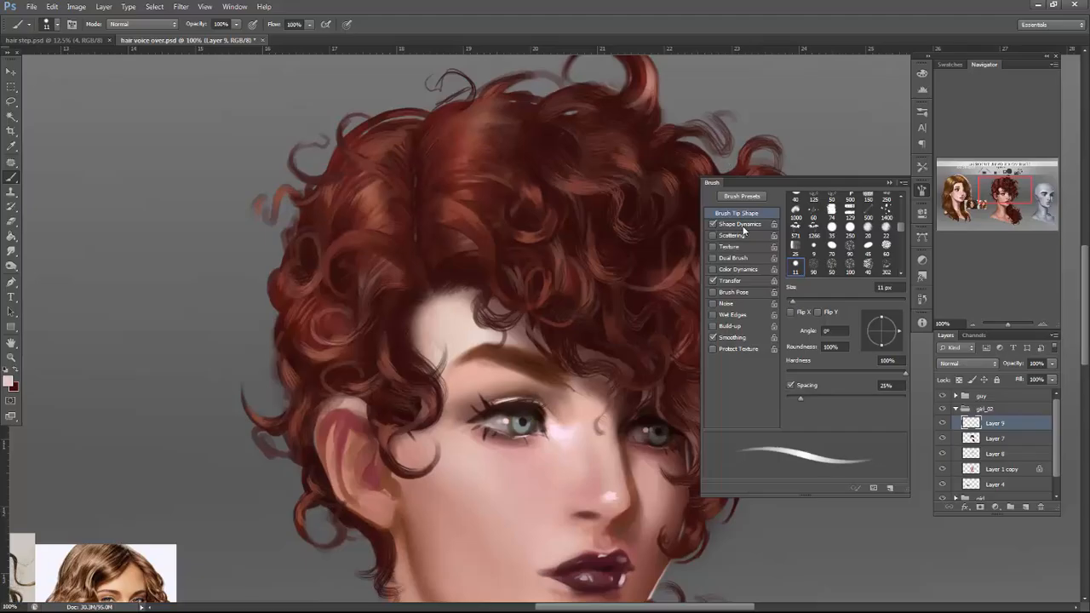
left_click(740, 224)
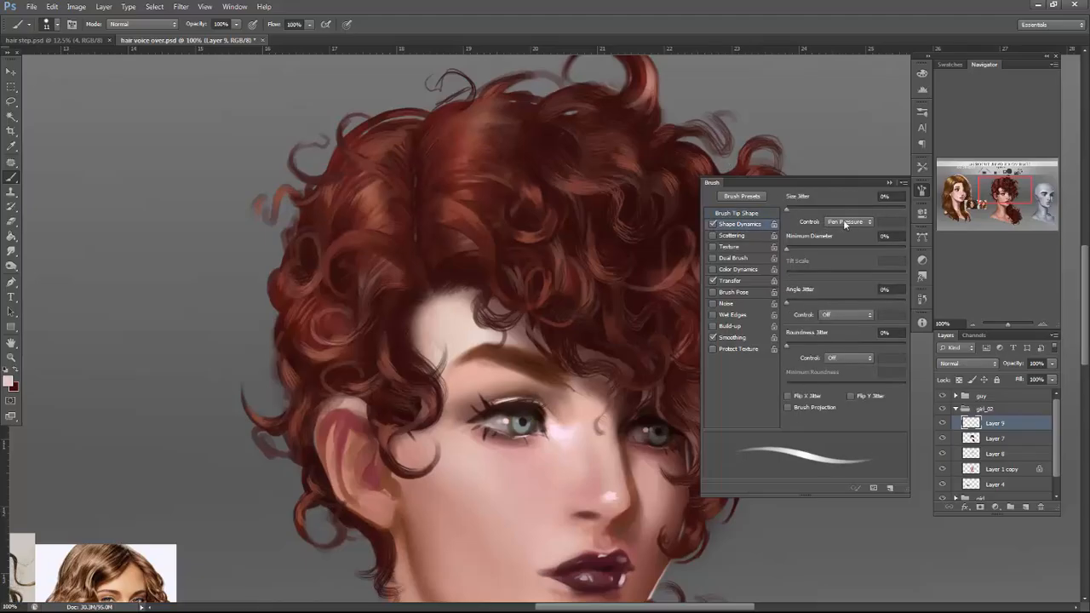
left_click(888, 182)
right_click(793, 212)
left_click(745, 222)
Paint pale pink rim-light strokes along the outer curls on the right side of the red hair, from temple to cheek height.
mouse_move(737, 217)
left_mouse_down()
mouse_move(752, 253)
mouse_move(731, 242)
mouse_move(767, 289)
left_mouse_up()
key("ctrl+z")
left_click_drag(777, 243, 793, 272)
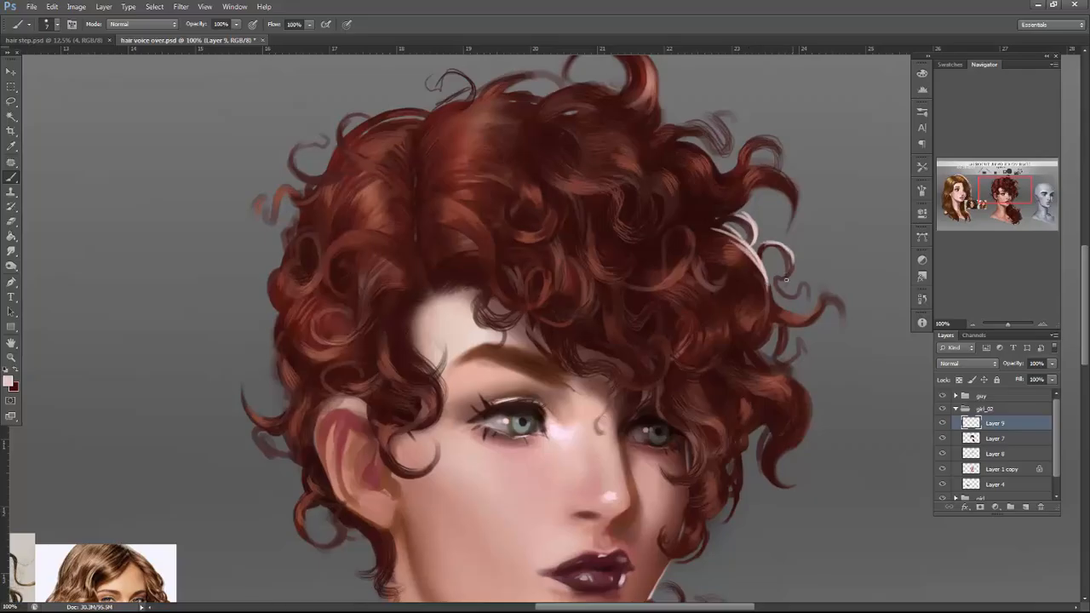
mouse_move(804, 311)
left_mouse_down()
mouse_move(777, 303)
mouse_move(826, 292)
mouse_move(847, 309)
left_mouse_up()
mouse_move(779, 352)
left_mouse_down()
mouse_move(787, 330)
mouse_move(746, 355)
mouse_move(781, 368)
mouse_move(813, 403)
left_mouse_up()
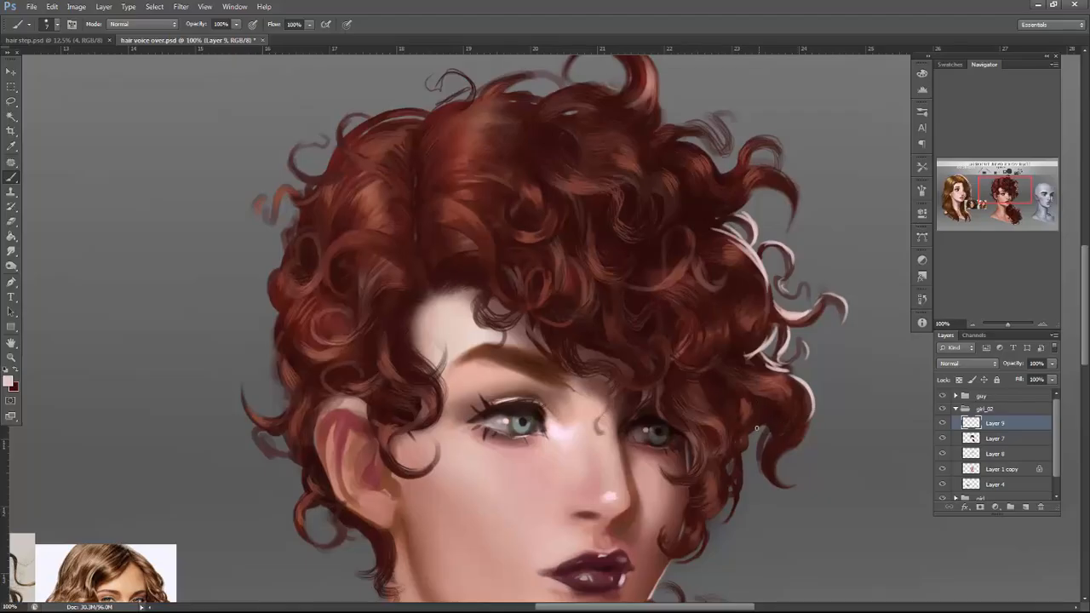
left_click_drag(762, 428, 739, 426)
left_click_drag(734, 344, 727, 297)
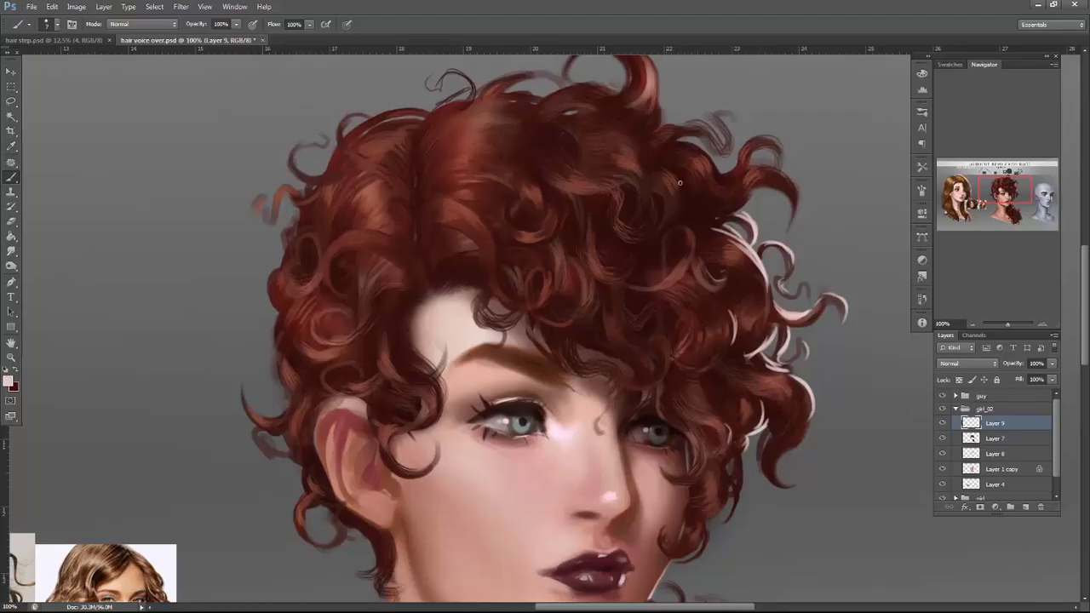
Add rim light to the upper-right curls and reduce the brush to 5 px for thinner edges.
left_click_drag(696, 148, 714, 165)
left_click_drag(767, 139, 796, 189)
right_click(764, 175)
left_click(781, 198)
left_click(735, 170)
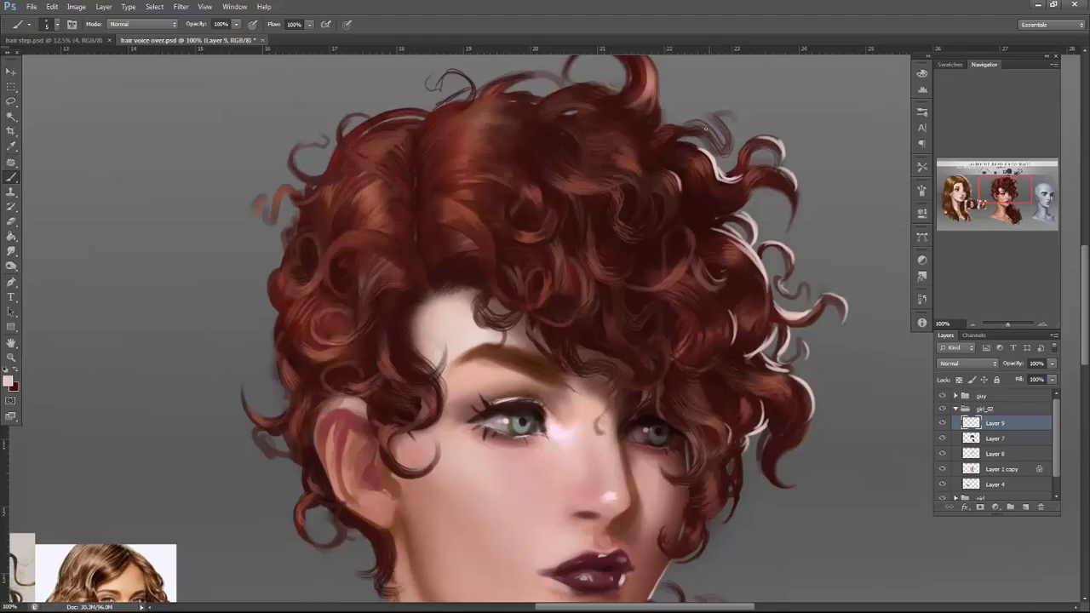
Paint thin rim-light strokes on the curls along the crown and the upper-left outline of the hair.
left_click_drag(649, 136, 697, 127)
left_click_drag(705, 154, 749, 258)
left_click_drag(670, 149, 702, 180)
mouse_move(680, 153)
left_mouse_down()
mouse_move(641, 186)
mouse_move(651, 198)
mouse_move(556, 180)
mouse_move(597, 181)
mouse_move(541, 193)
mouse_move(591, 179)
left_mouse_up()
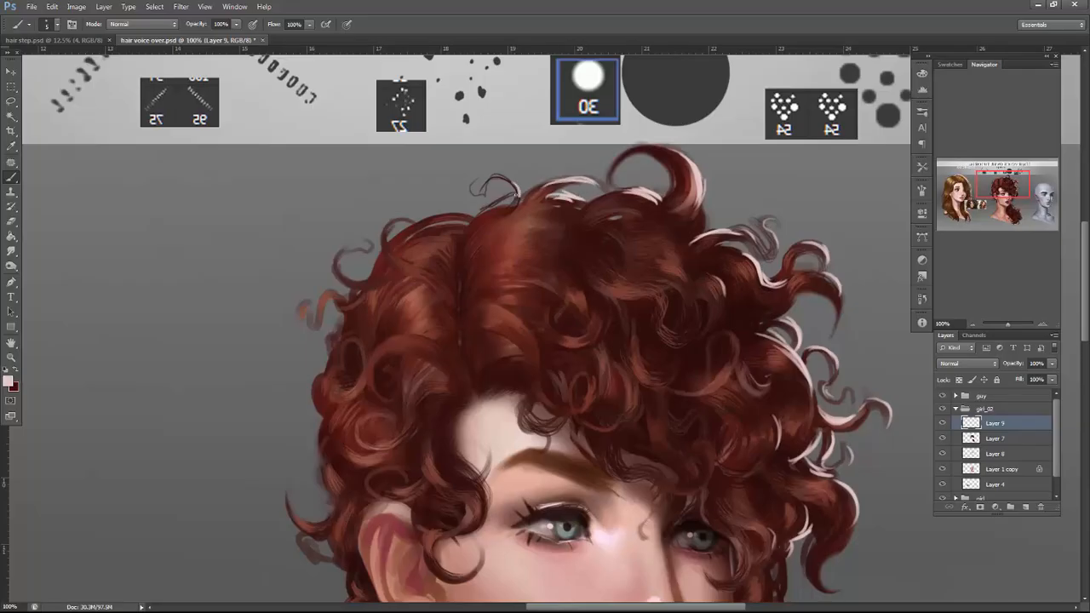
left_click_drag(460, 211, 415, 223)
Paint rim light on the curls beside the cheek, the jaw edge and the first curls of the ponytail.
left_click_drag(865, 415, 843, 321)
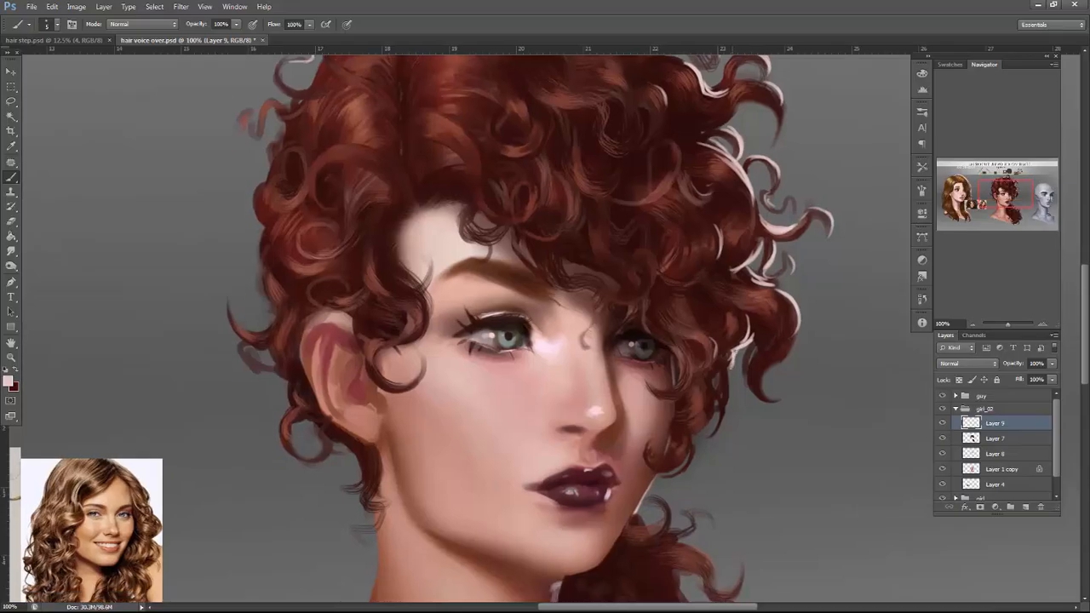
mouse_move(724, 388)
left_mouse_down()
mouse_move(730, 373)
mouse_move(708, 419)
left_mouse_up()
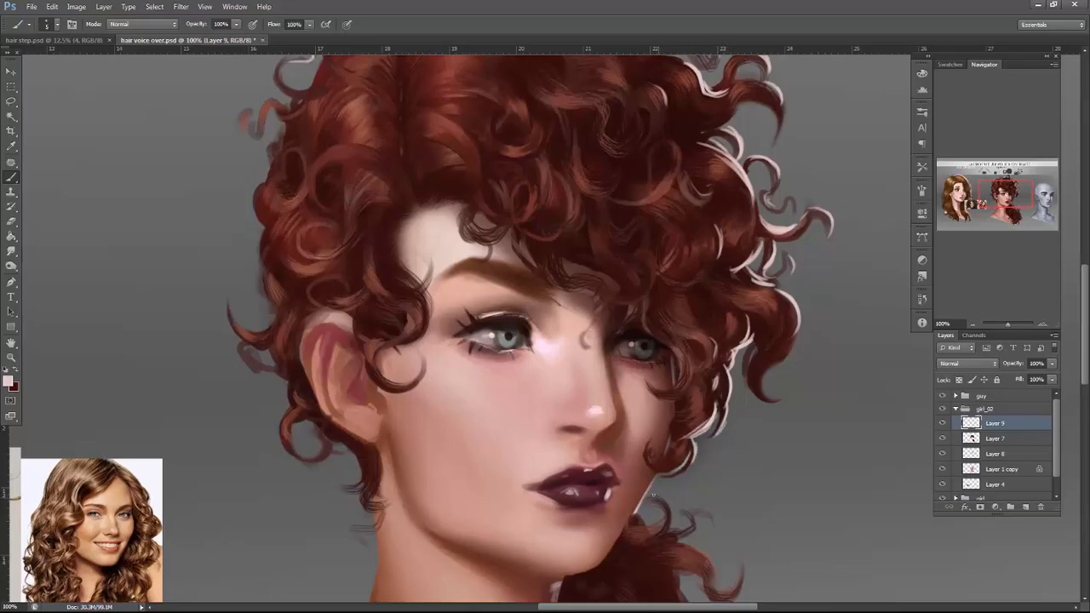
left_click_drag(656, 497, 672, 523)
mouse_move(655, 474)
left_mouse_down()
mouse_move(625, 533)
mouse_move(633, 504)
left_mouse_up()
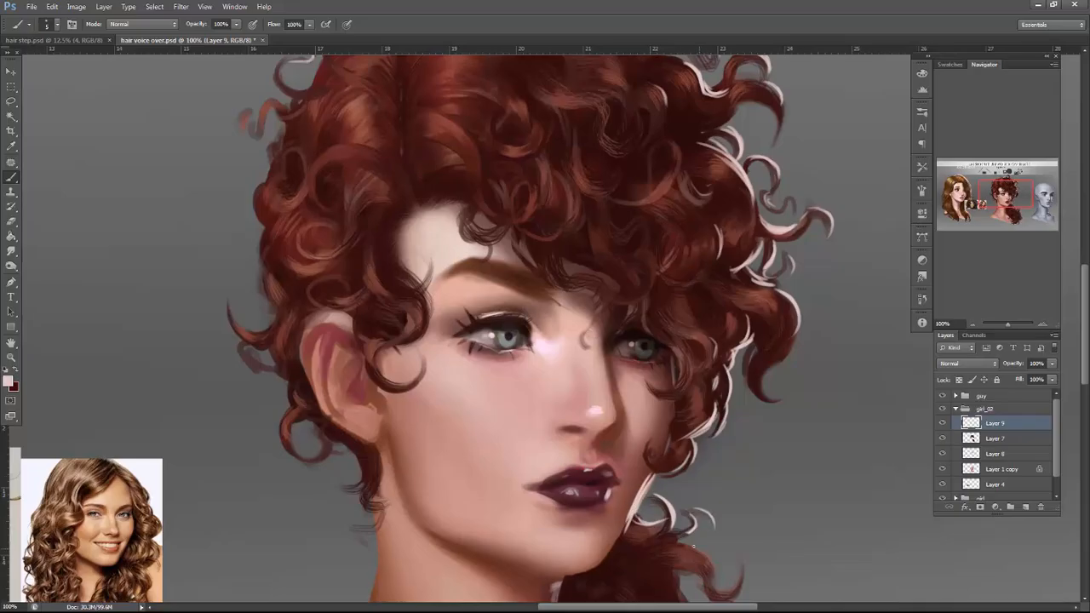
mouse_move(711, 579)
left_mouse_down()
mouse_move(732, 439)
mouse_move(732, 475)
left_mouse_up()
left_click_drag(685, 459, 702, 472)
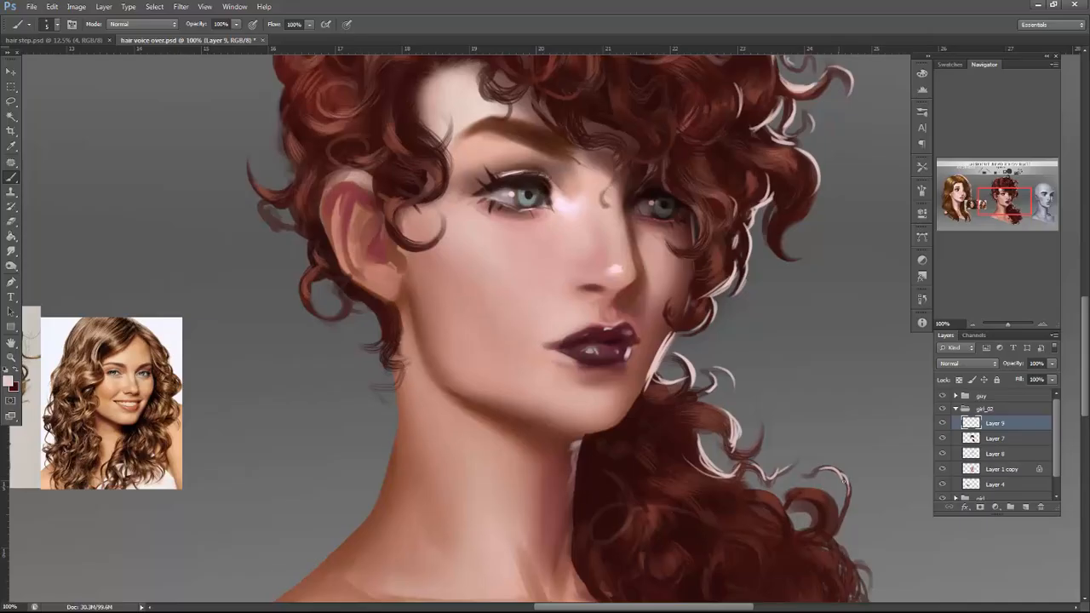
Continue the pale rim light down the outer curls of the ponytail.
left_click_drag(808, 488, 830, 521)
left_click_drag(766, 494, 793, 526)
left_click_drag(831, 456, 810, 286)
left_click_drag(818, 374, 825, 408)
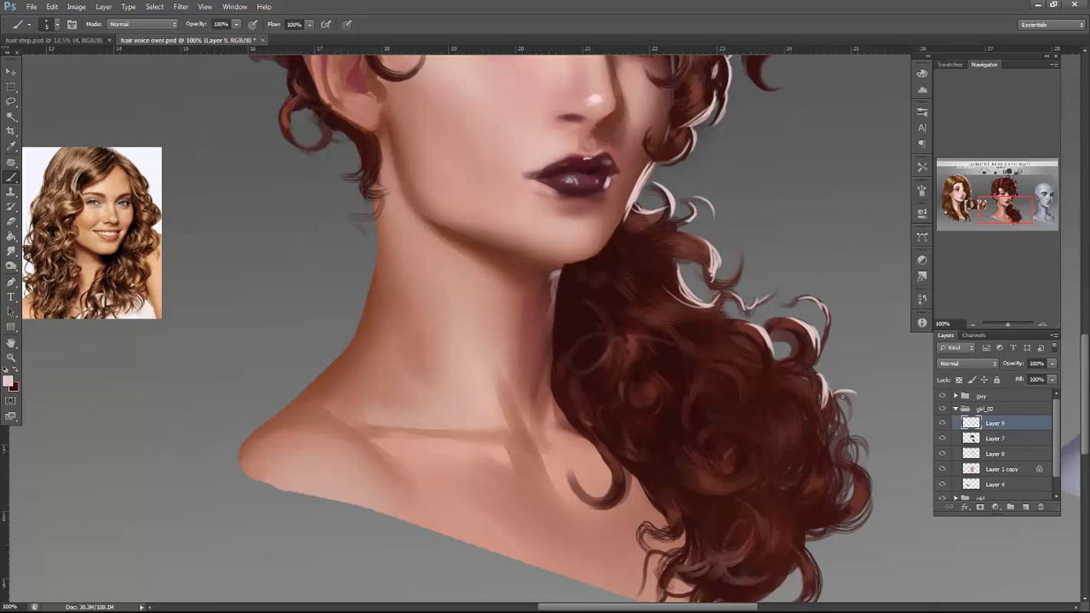
mouse_move(841, 435)
left_mouse_down()
mouse_move(868, 454)
mouse_move(842, 492)
mouse_move(832, 468)
left_mouse_up()
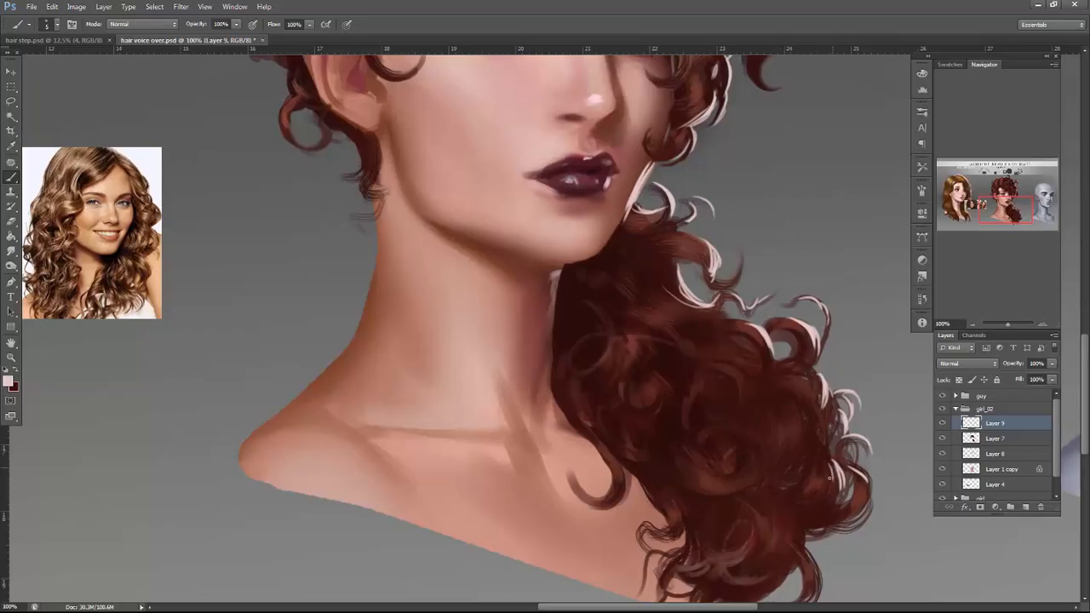
left_click_drag(828, 413, 766, 462)
left_click_drag(793, 345, 837, 545)
Examine the rim light on the red hair against the full canvas and at closer range.
left_click(972, 324)
left_click(972, 323)
left_click(972, 324)
left_click(973, 324)
left_click(972, 324)
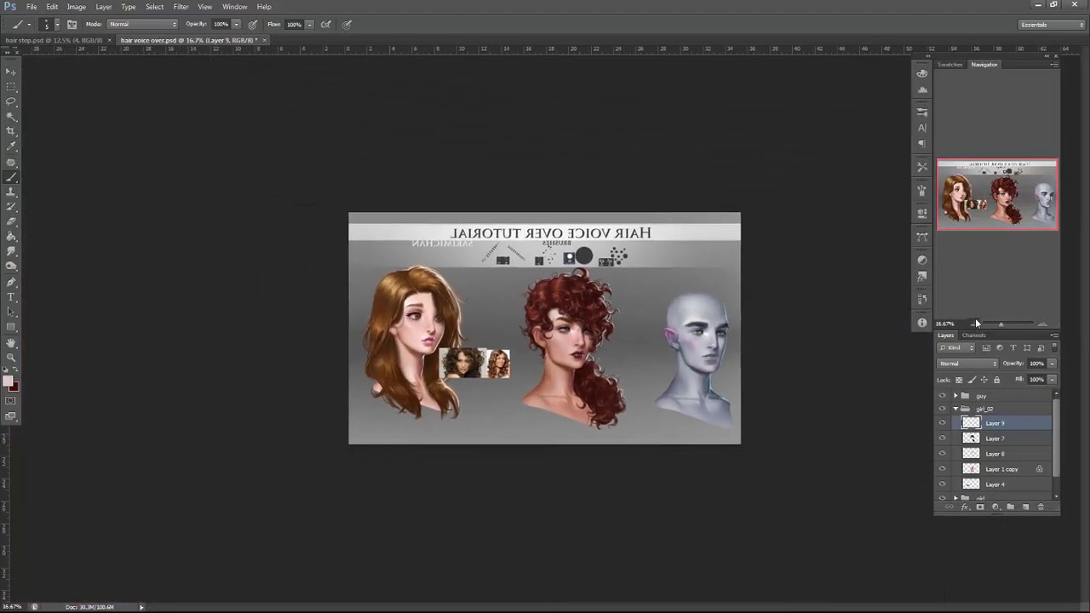
left_click(972, 324)
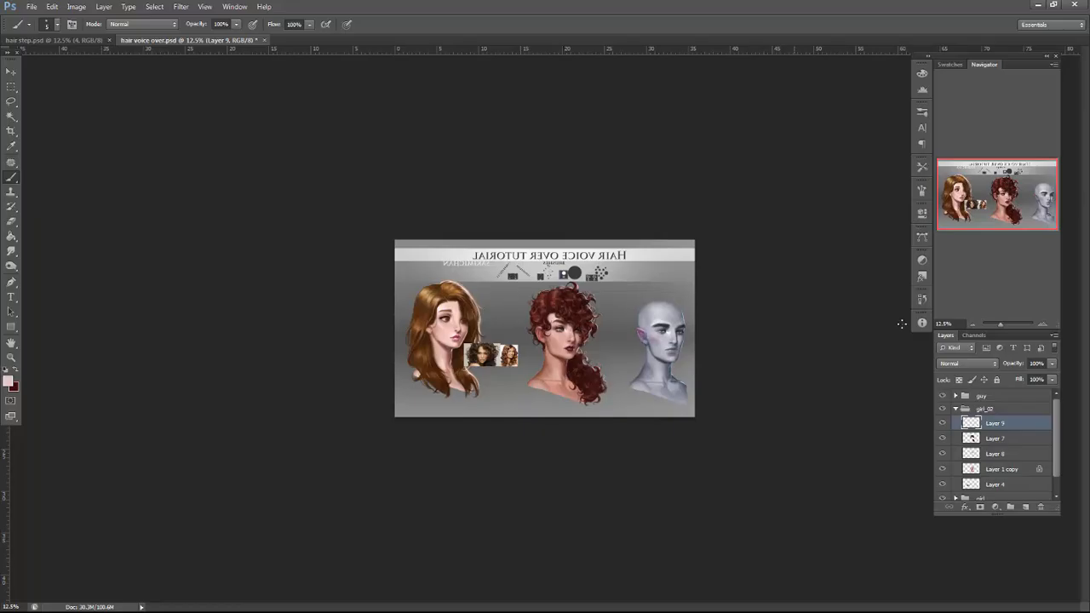
left_click(1042, 323)
left_click(1042, 323)
left_click(1042, 323)
left_click(1042, 323)
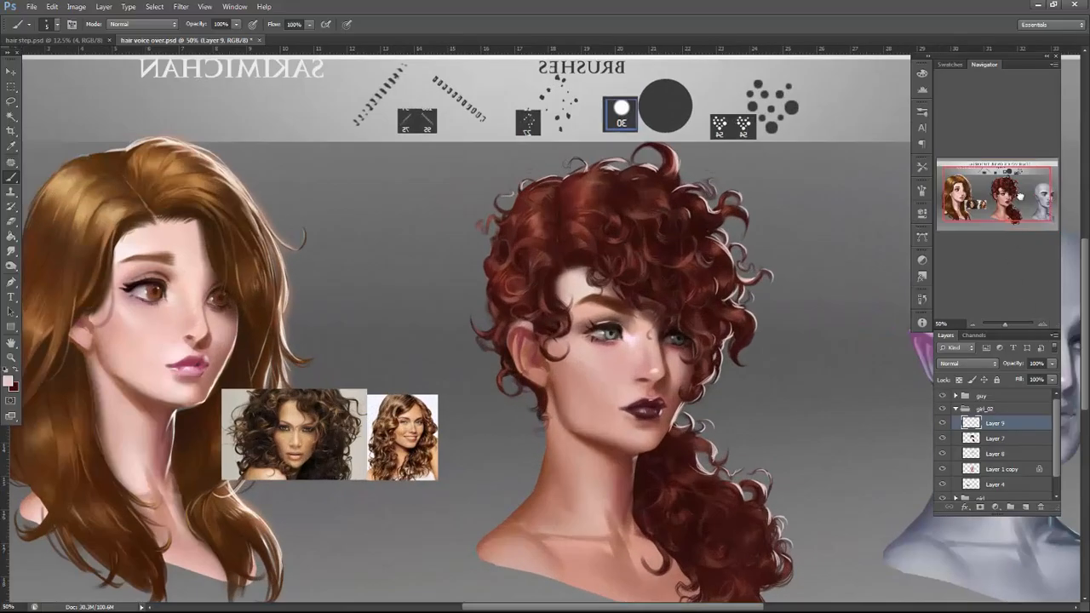
left_click_drag(1017, 206, 1023, 198)
left_click(1042, 324)
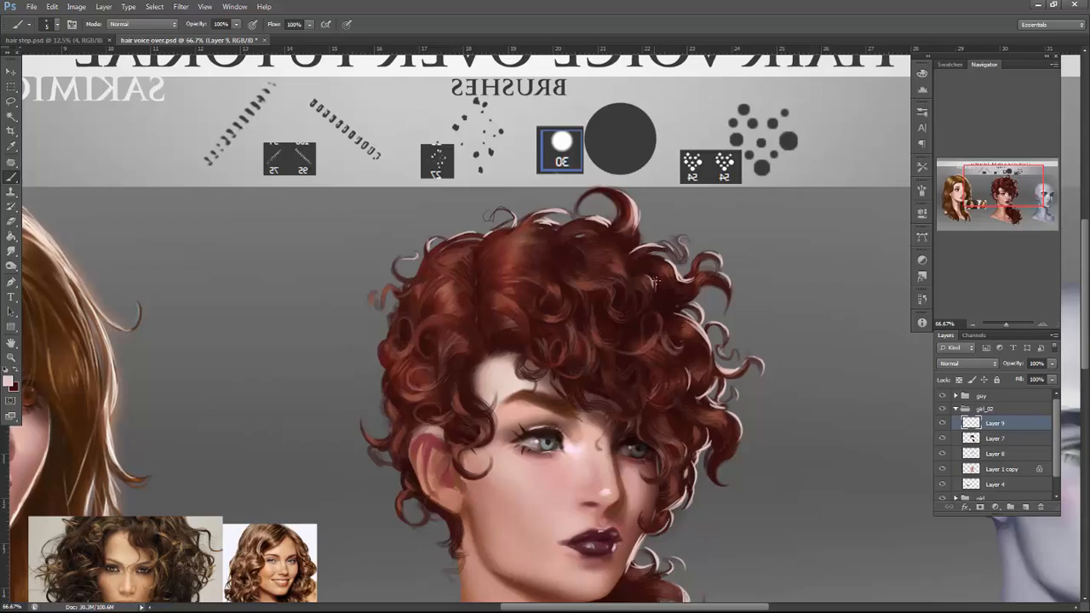
Soften the rim light by partly erasing it along the right-side curls with a smaller, soft eraser.
key("e")
right_click(692, 259)
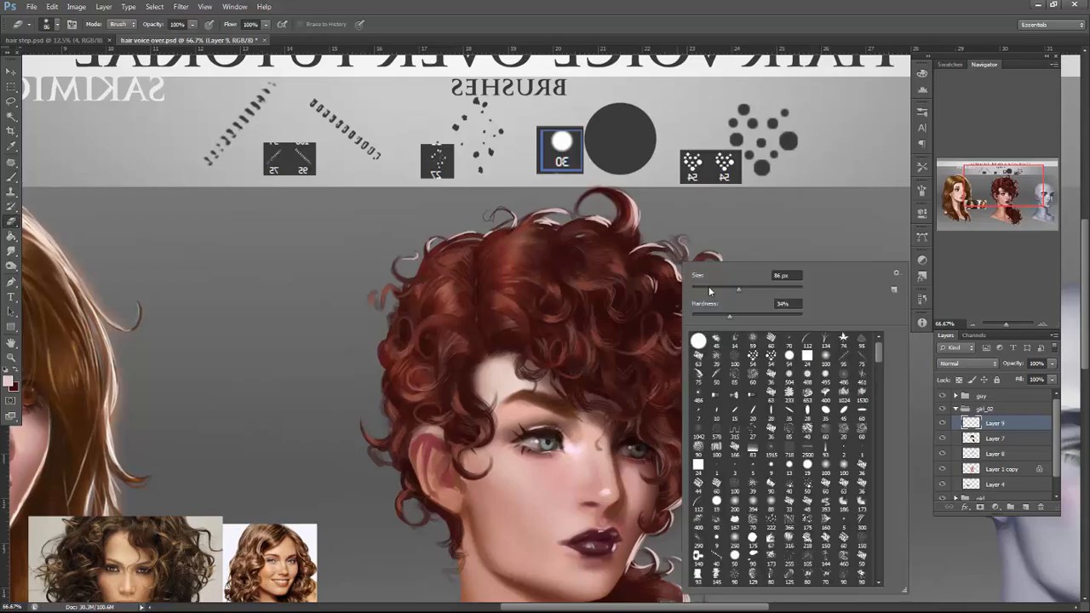
left_click(643, 274)
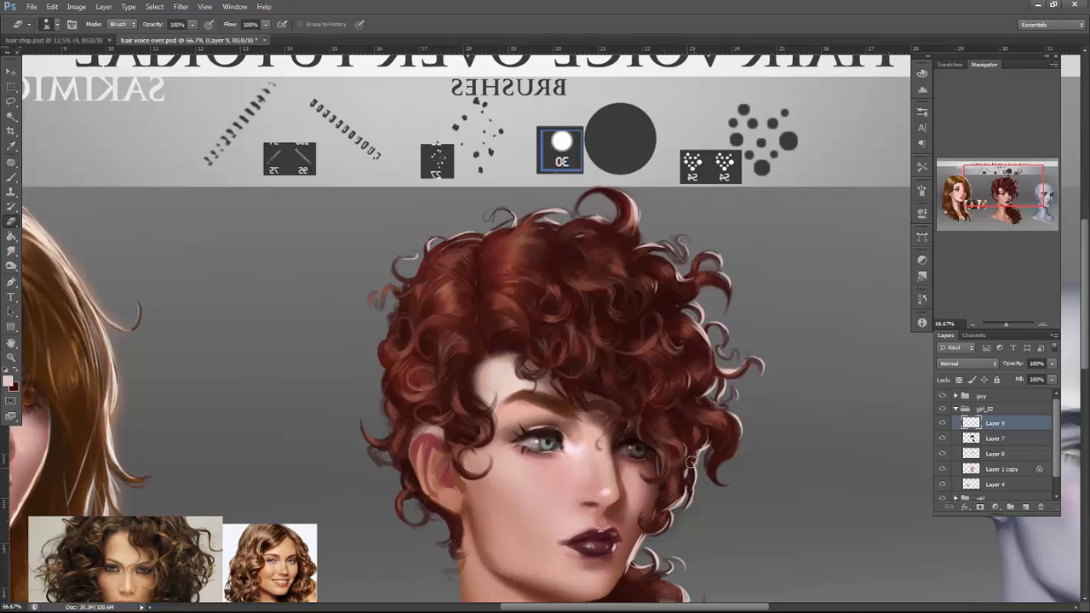
right_click(770, 316)
left_click(770, 306)
left_click(682, 480)
left_click_drag(770, 465, 791, 337)
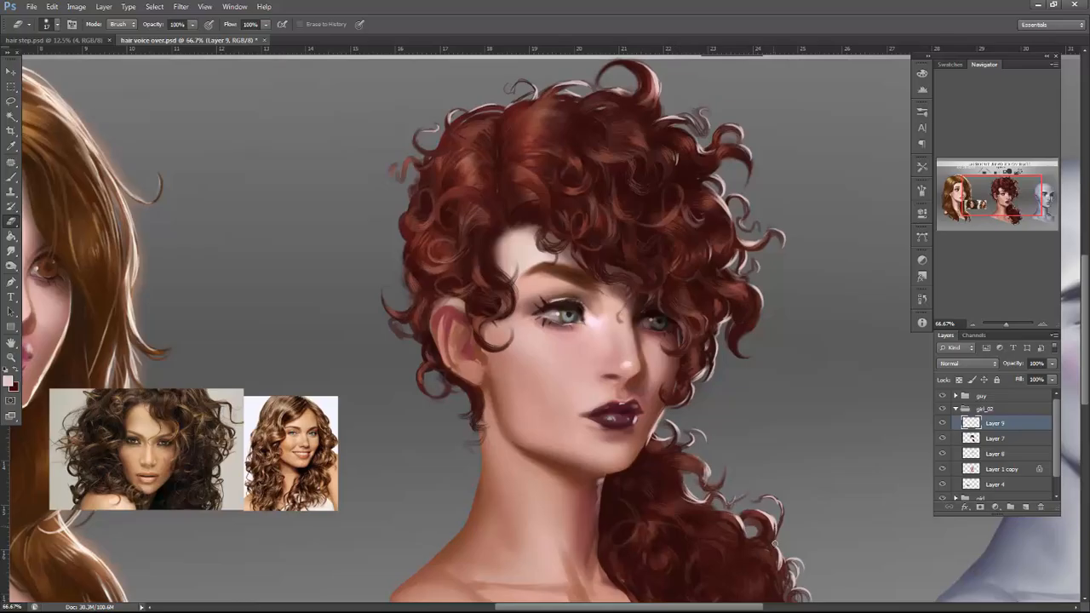
Set up a round 93 px brush with 100% hardness in Overlay mode.
scroll(809, 486, "down", 3)
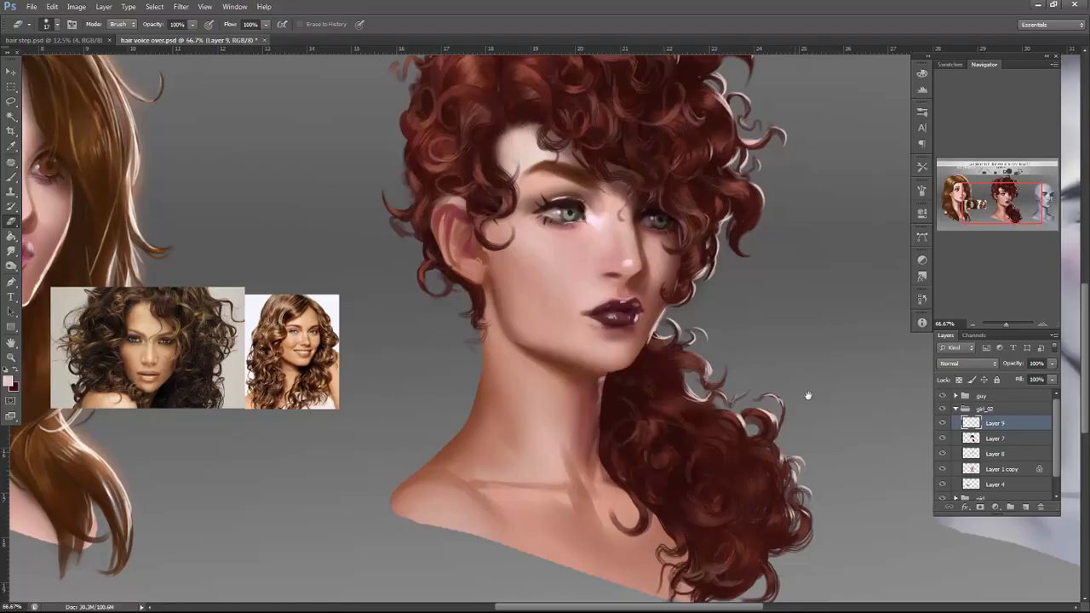
scroll(794, 454, "up", 7)
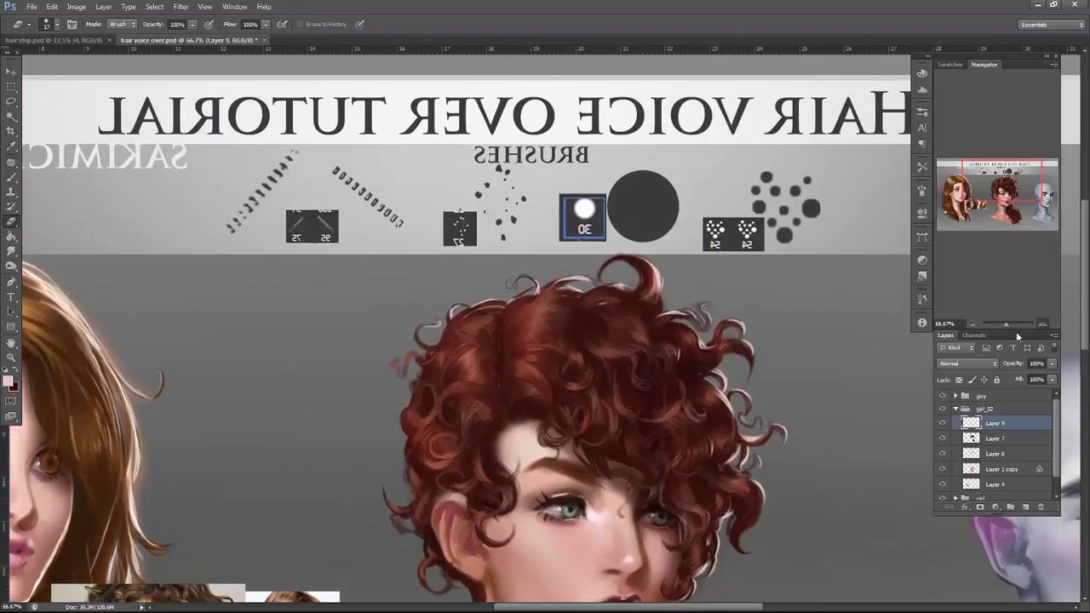
left_click(1045, 325)
left_click_drag(857, 476, 806, 394)
key("b")
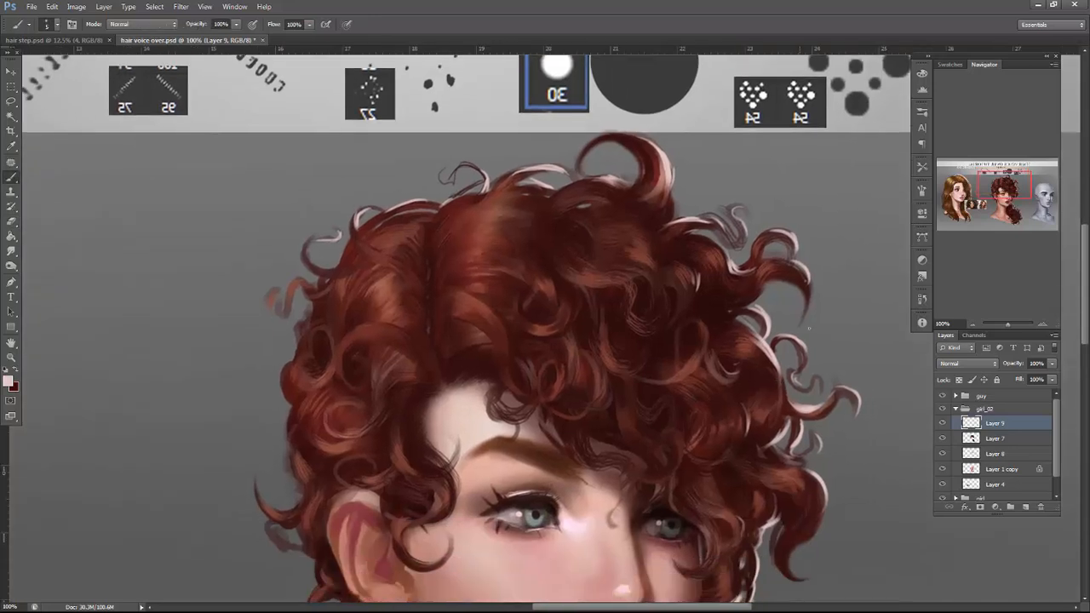
right_click(802, 330)
left_click(817, 359)
left_click(864, 306)
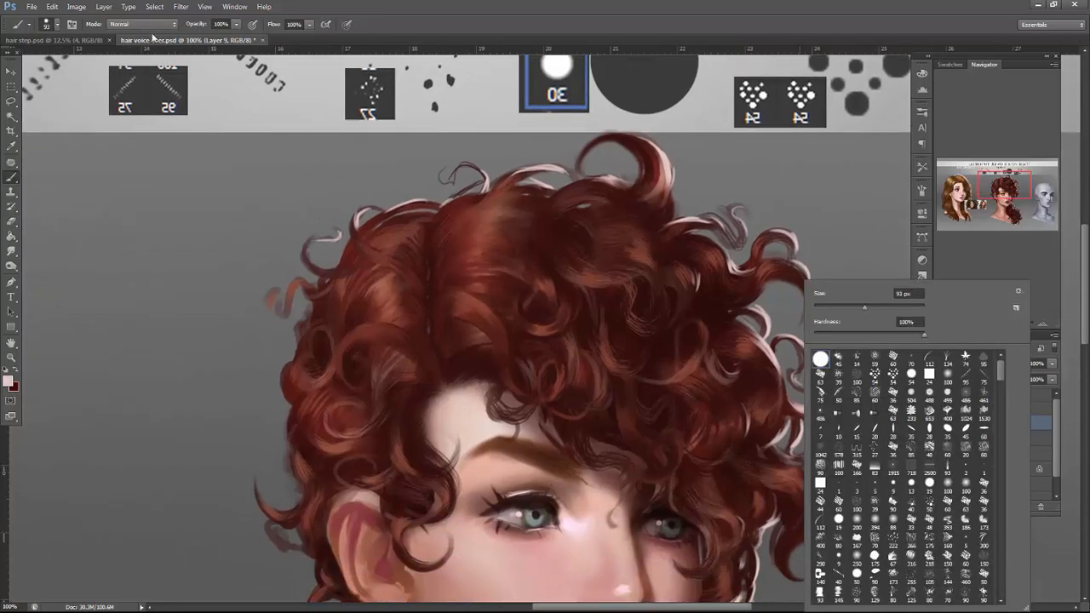
left_click(152, 25)
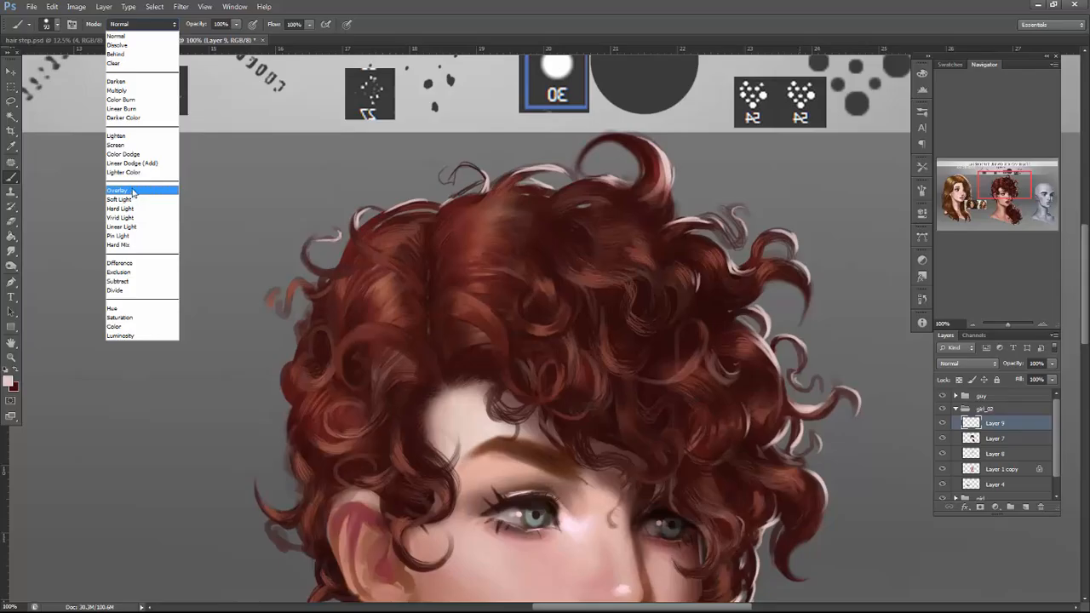
left_click(132, 194)
Set the foreground color to salmon pink, RGB 240, 135, 123.
left_click(10, 383)
left_click(698, 481)
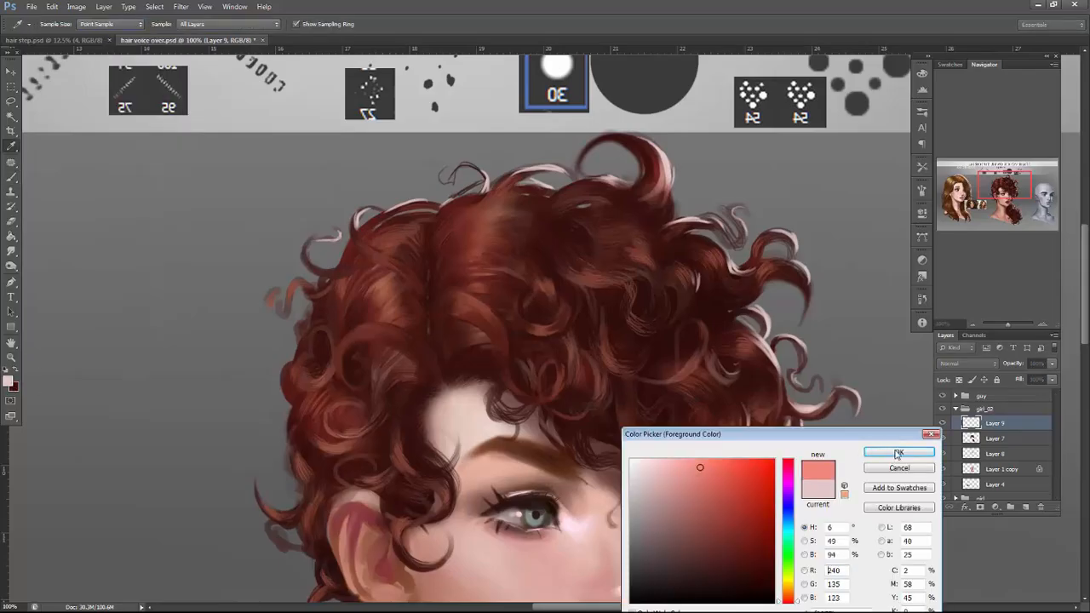
left_click(898, 452)
Reduce the brush to 30 px with lower hardness and paint an Overlay glow over the upper-right rim-lit curls.
right_click(840, 301)
left_click_drag(673, 220, 716, 219)
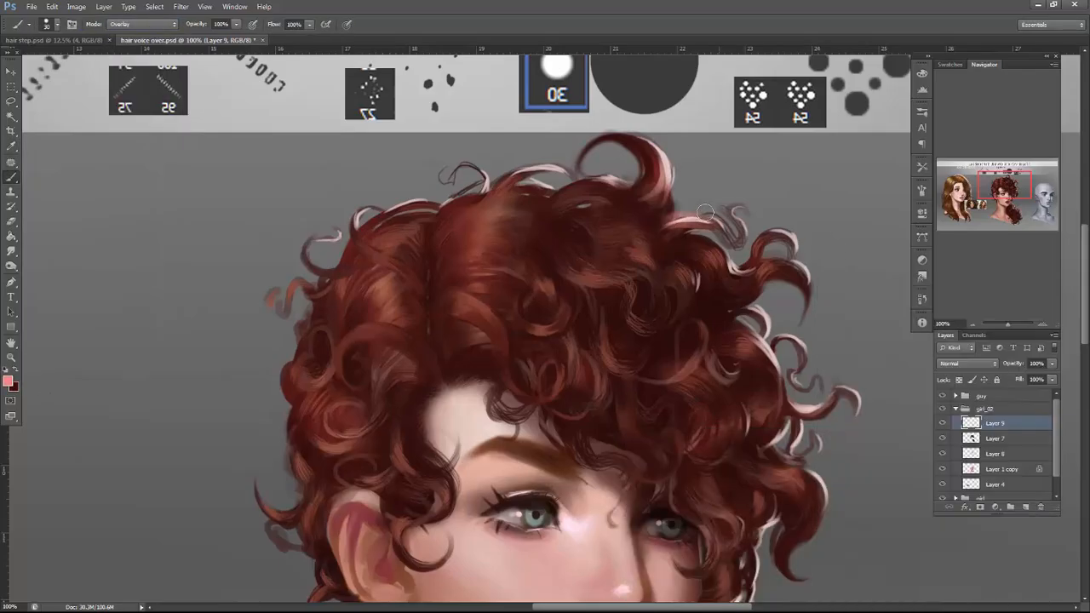
key("ctrl+z")
right_click(718, 185)
left_click_drag(773, 244, 736, 245)
mouse_move(660, 228)
left_mouse_down()
mouse_move(730, 235)
mouse_move(712, 223)
mouse_move(753, 260)
mouse_move(786, 241)
mouse_move(781, 228)
mouse_move(798, 256)
left_mouse_up()
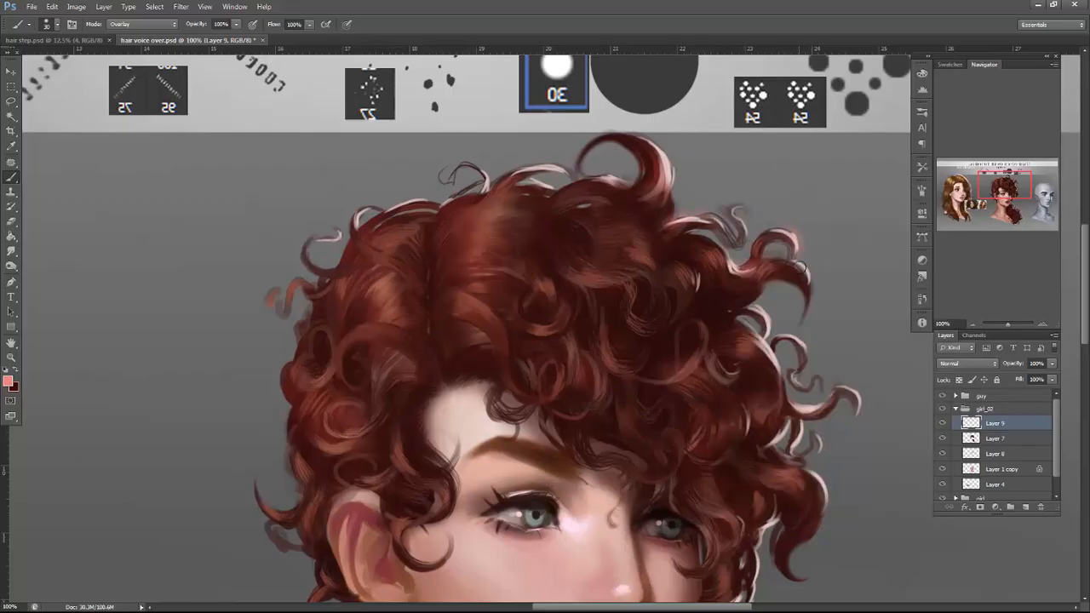
Extend the salmon Overlay glow over the rim light on the remaining right-side curls and across the crown.
mouse_move(753, 307)
left_mouse_down()
mouse_move(783, 384)
mouse_move(823, 404)
mouse_move(857, 404)
left_mouse_up()
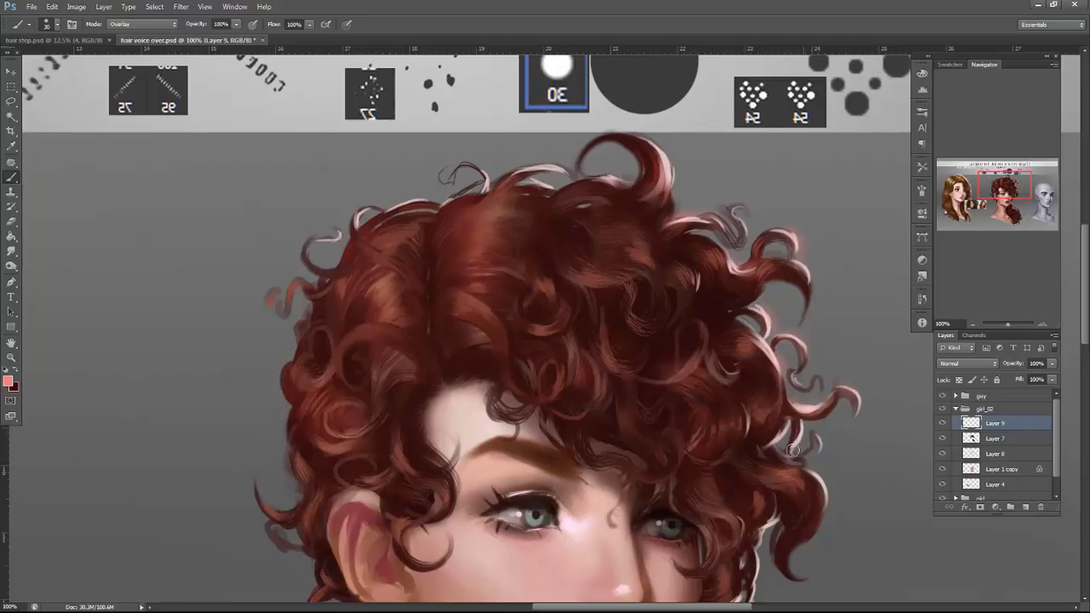
left_click_drag(819, 503, 825, 518)
left_click_drag(843, 468, 874, 317)
mouse_move(809, 369)
left_mouse_down()
mouse_move(786, 445)
mouse_move(754, 469)
mouse_move(739, 507)
mouse_move(703, 517)
mouse_move(711, 512)
mouse_move(684, 554)
mouse_move(722, 530)
mouse_move(746, 562)
left_mouse_up()
left_click_drag(815, 500, 742, 240)
mouse_move(702, 374)
left_mouse_down()
mouse_move(760, 434)
mouse_move(787, 401)
mouse_move(807, 419)
mouse_move(814, 385)
left_mouse_up()
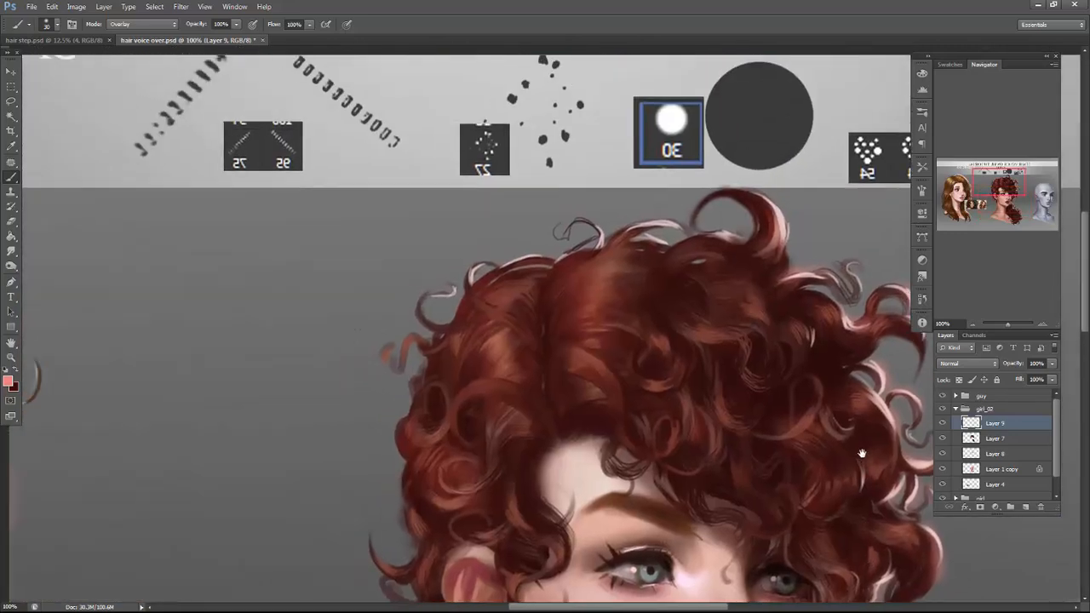
mouse_move(681, 238)
left_mouse_down()
mouse_move(532, 261)
mouse_move(539, 268)
mouse_move(484, 290)
left_mouse_up()
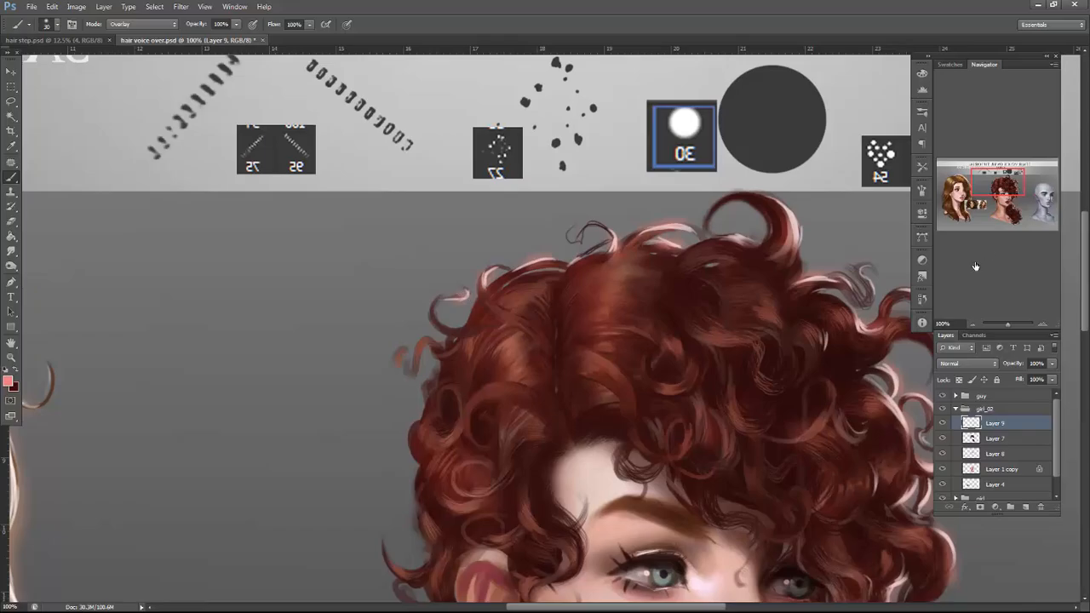
Check the glowing rim light on the full canvas and merge Layer 9 into Layer 7.
left_click(973, 324)
left_click(973, 324)
left_click(973, 324)
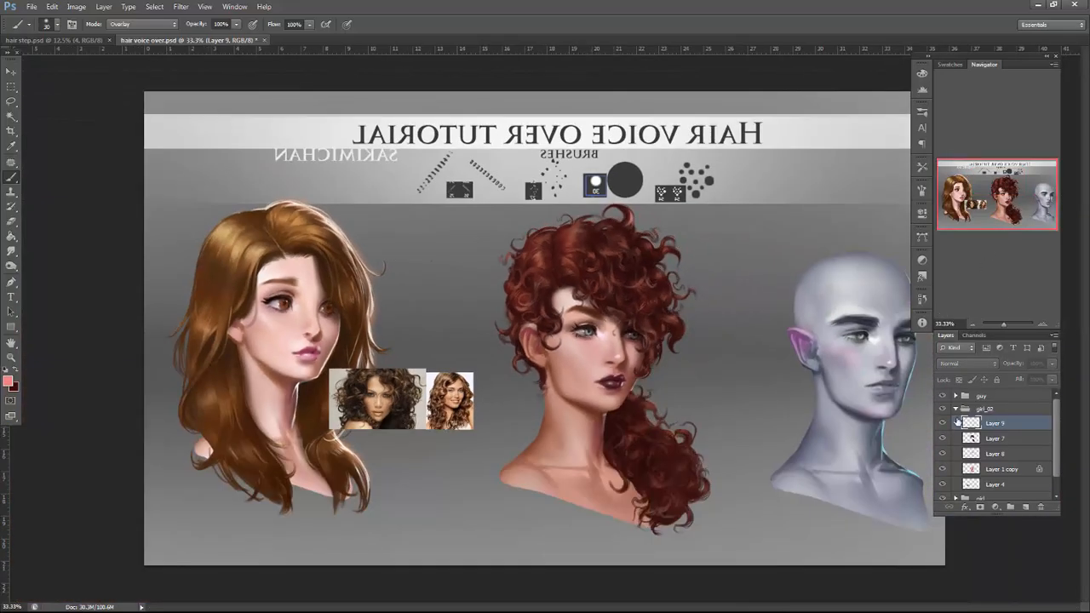
left_click(971, 324)
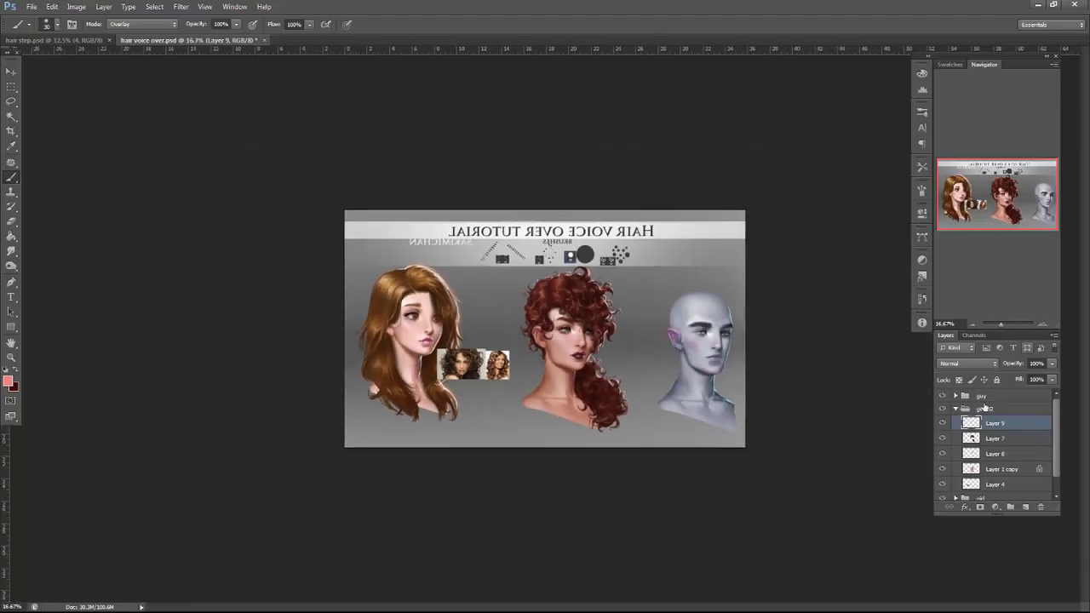
left_click(942, 424)
key("Delete")
Apply a Brightness/Contrast adjustment to Layer 7 with brightness 30 and contrast about 25.
left_click(1043, 325)
left_click(1043, 325)
left_click(1043, 325)
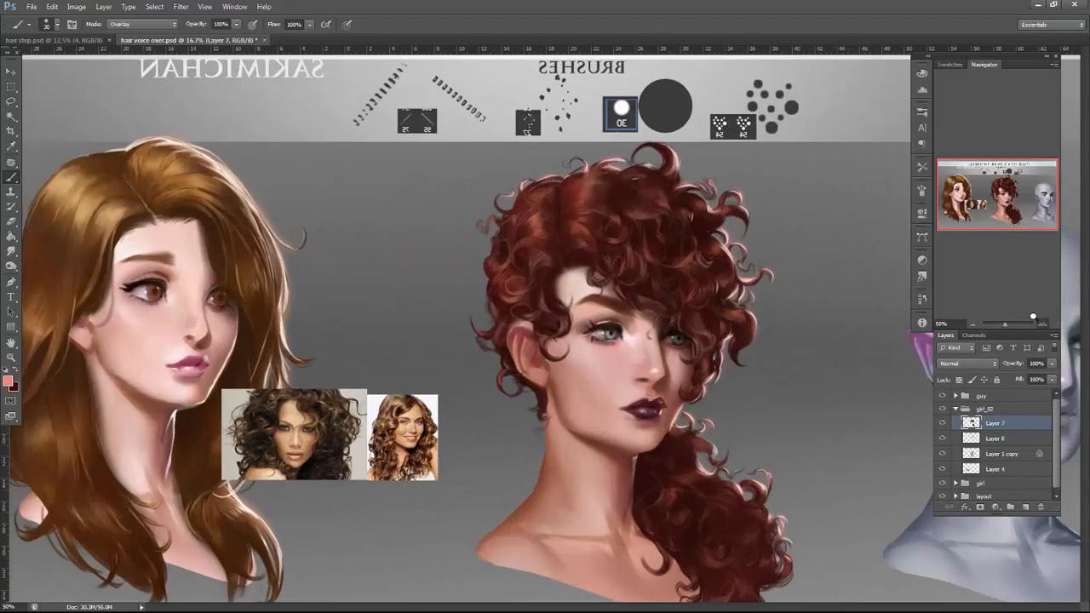
left_click(78, 7)
mouse_move(176, 41)
left_click(237, 35)
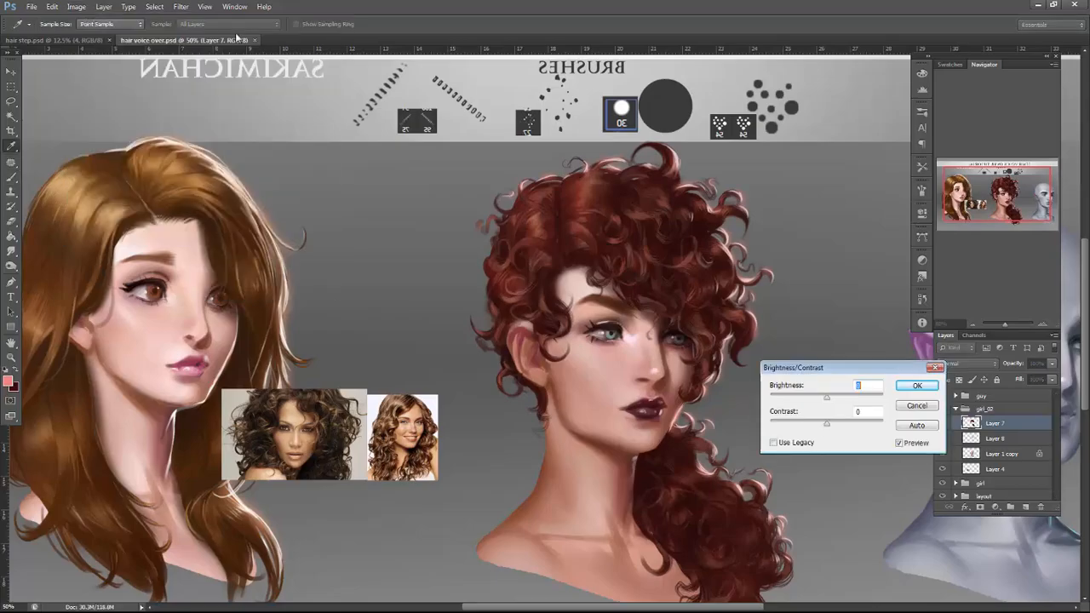
left_click(842, 399)
mouse_move(837, 423)
left_mouse_down()
mouse_move(837, 398)
mouse_move(840, 424)
left_mouse_up()
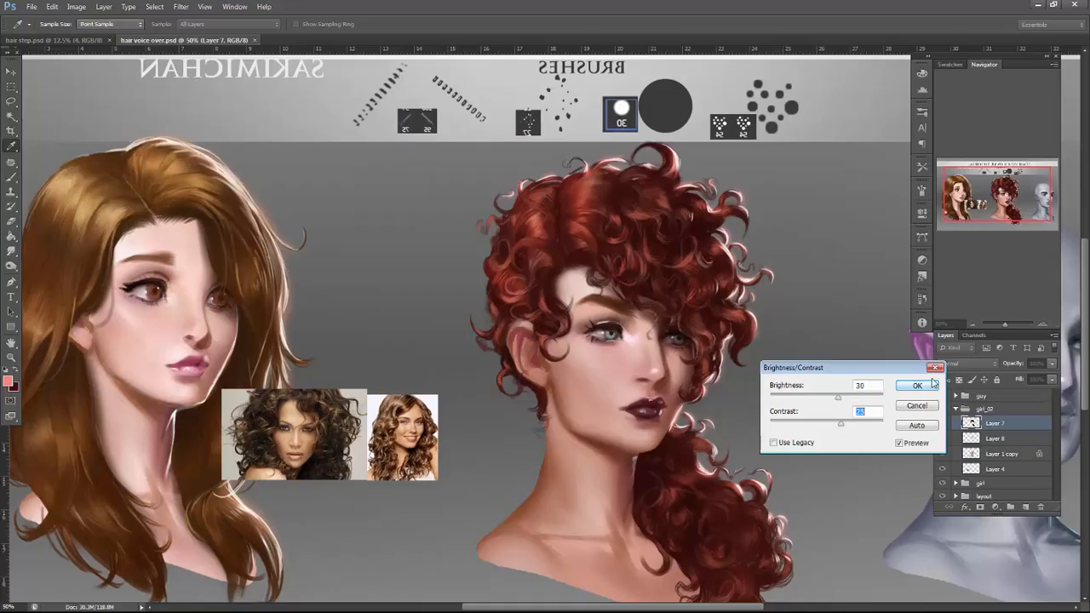
left_click(931, 386)
key("b")
key("ctrl+minus")
key("ctrl+minus")
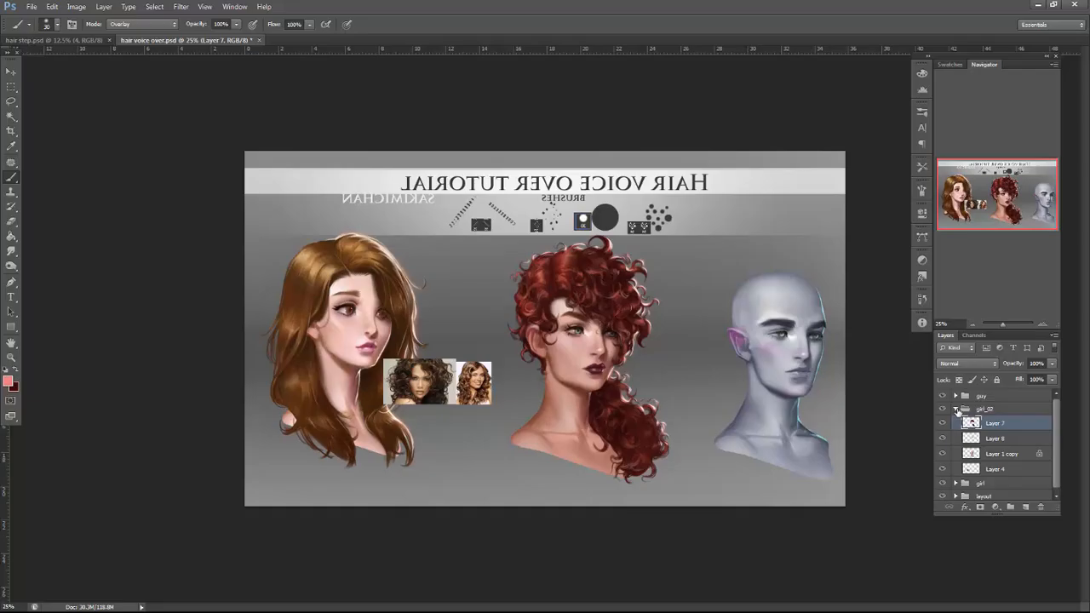
Copy the girl_02 group into hair step.psd as the fifth portrait in the red-haired row.
left_click(956, 409)
left_click(985, 410)
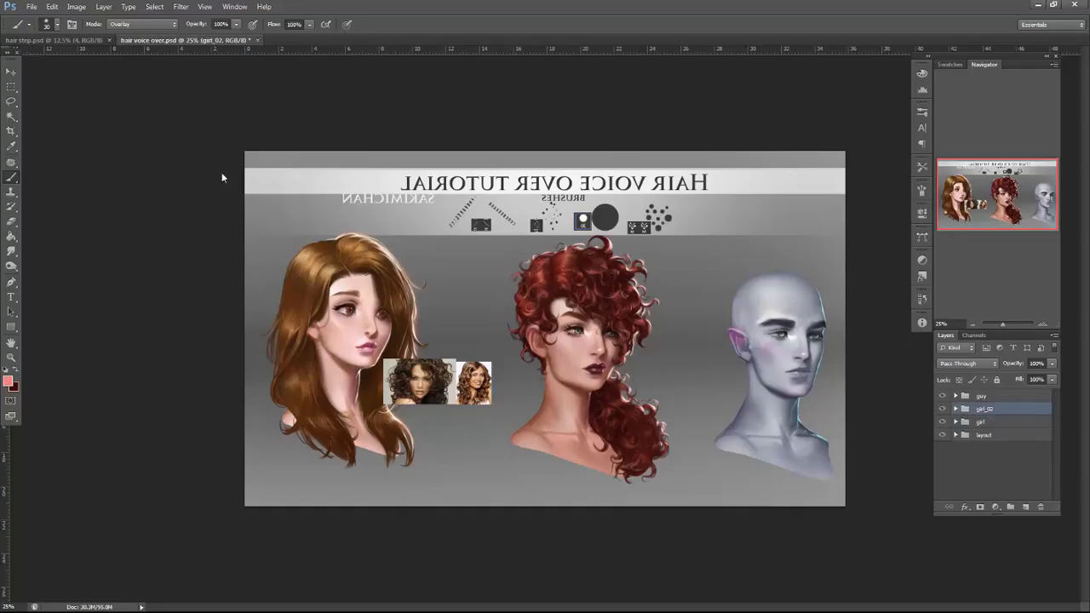
left_click_drag(194, 40, 176, 313)
left_click(11, 73)
left_click_drag(582, 315, 666, 460)
left_click_drag(984, 410, 514, 383)
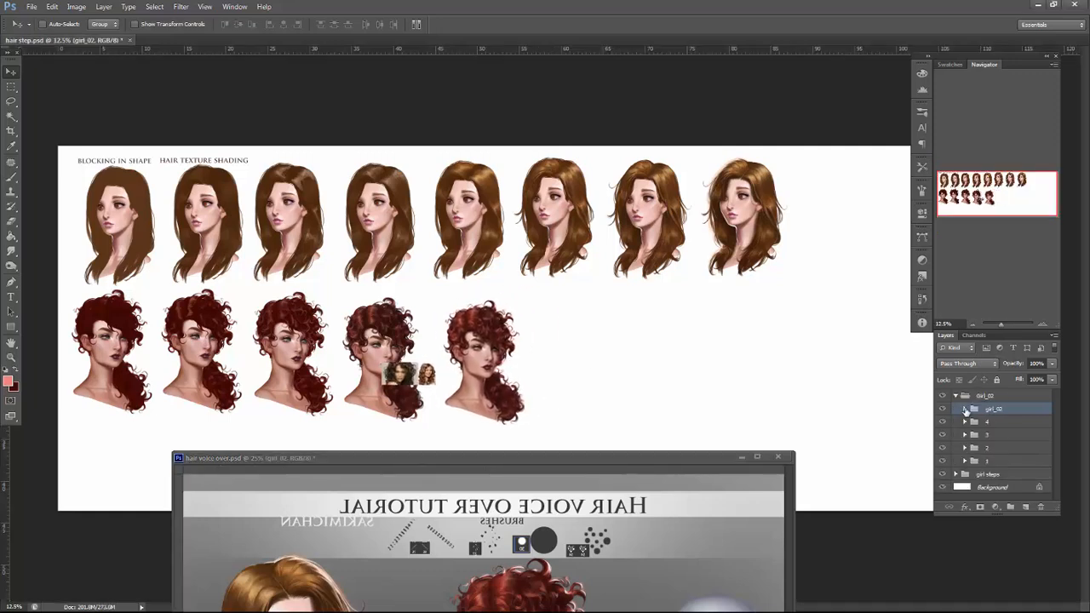
Rename the copied girl_02 group as 5 and hide its Layer 4 with the reference photos.
left_click(964, 408)
double_click(995, 409)
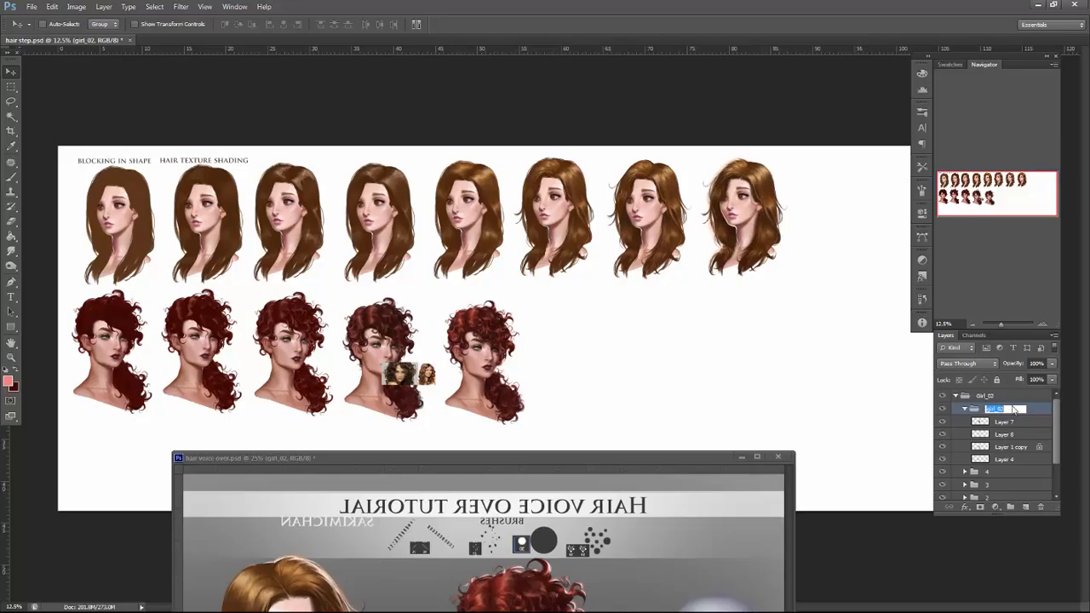
type("5")
key("Return")
left_click(941, 459)
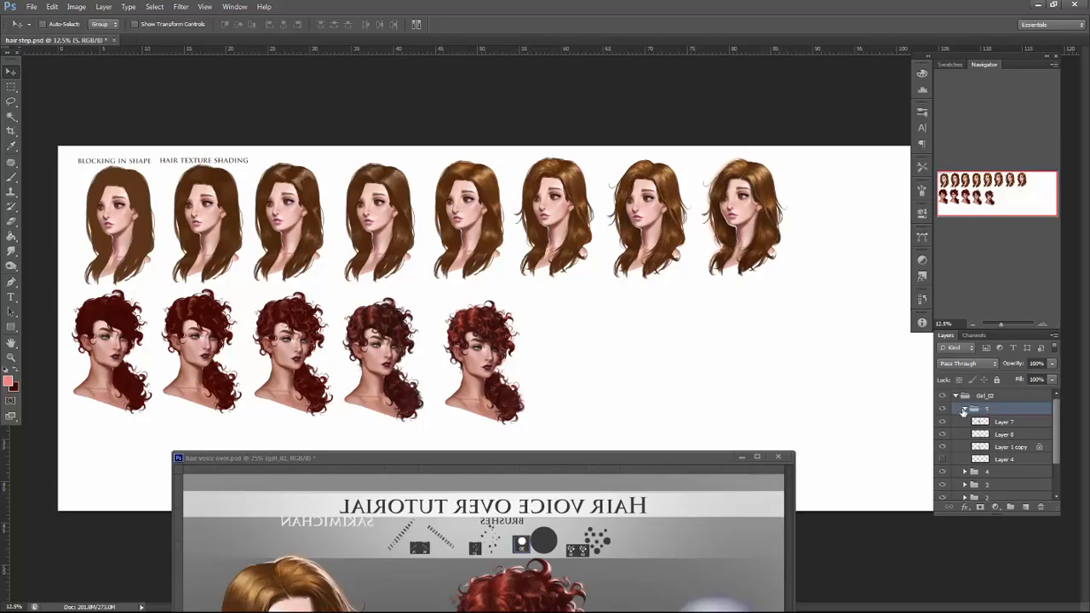
Collapse the 5 and Girl_02 groups, save hair step.psd, and dock hair voice over.psd back as a tabbed document.
left_click(965, 409)
left_click(956, 396)
key("ctrl+s")
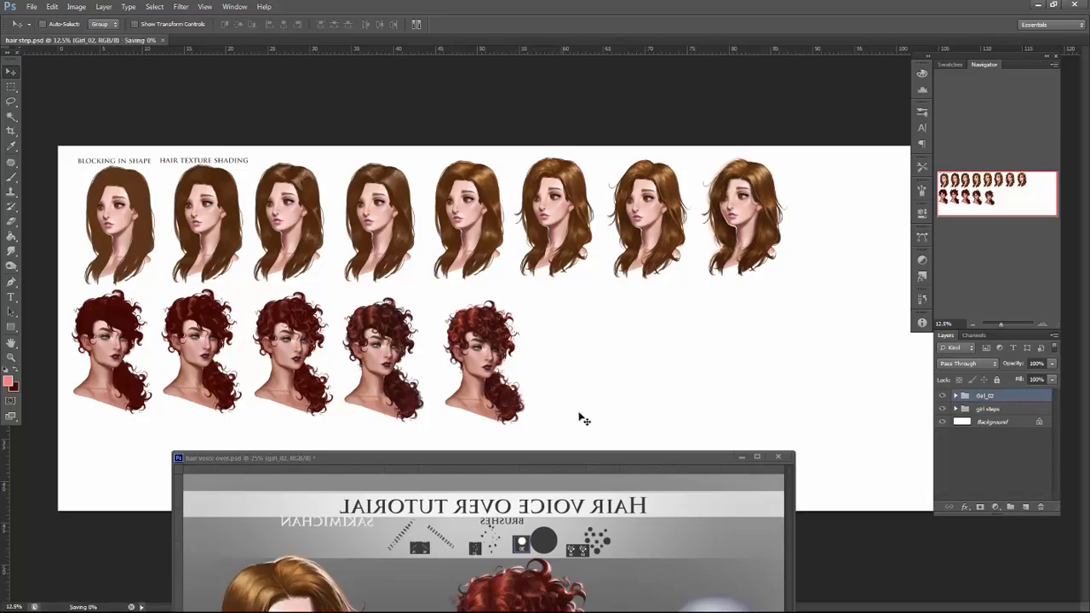
left_click_drag(565, 457, 529, 45)
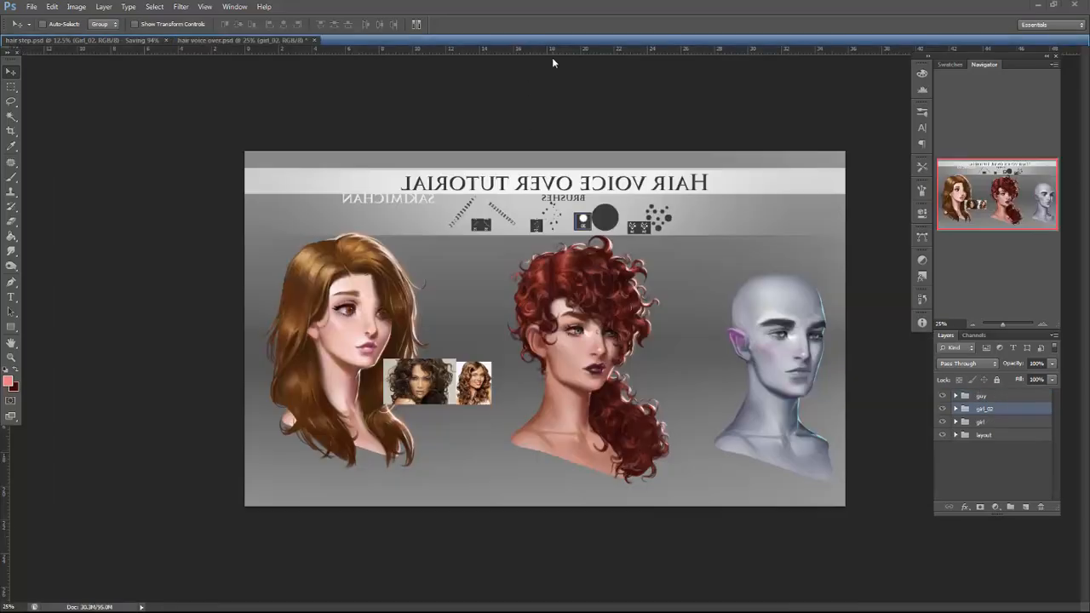
Create a new layer above Layer 7 in the girl_02 group.
key("ctrl+plus")
key("ctrl+plus")
key("ctrl+plus")
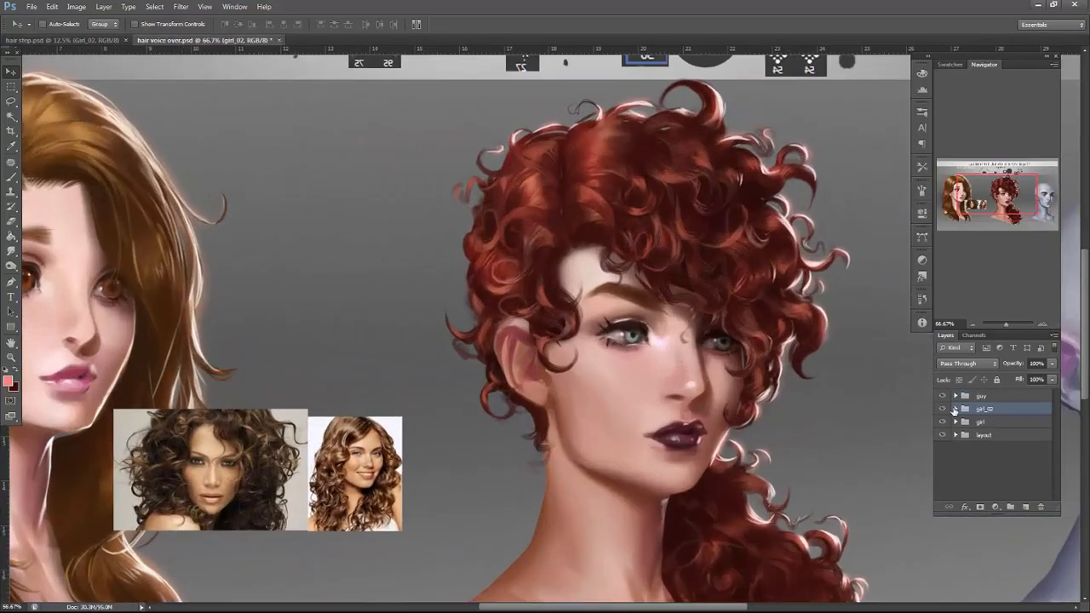
left_click(955, 409)
left_click(954, 409)
left_click(955, 408)
left_click(1026, 507)
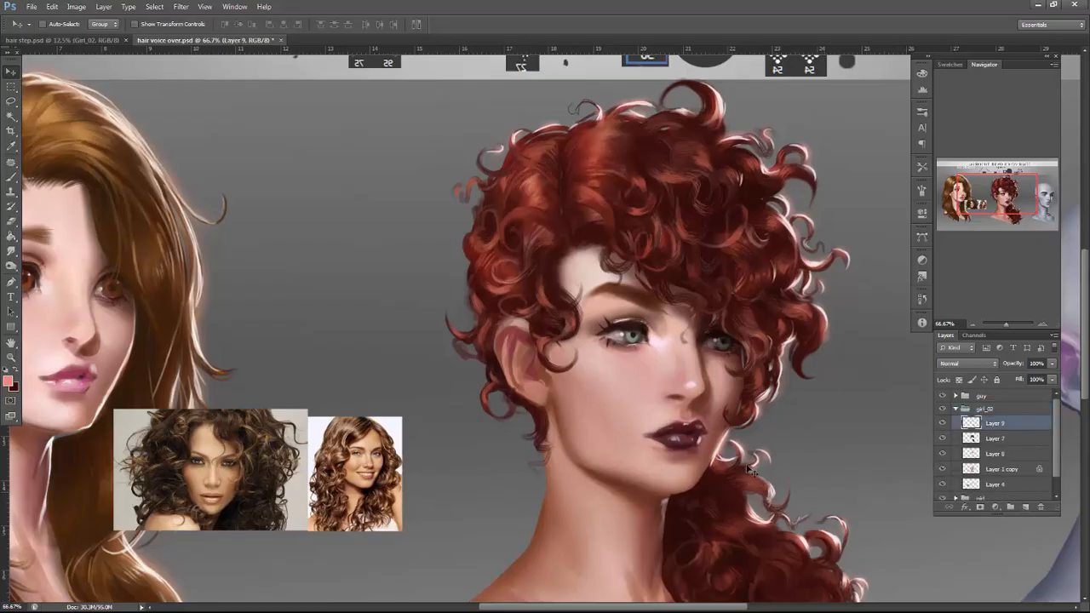
Lasso a hoop earring below the visible ear and a partial hoop on the far side of the jaw.
left_click(11, 100)
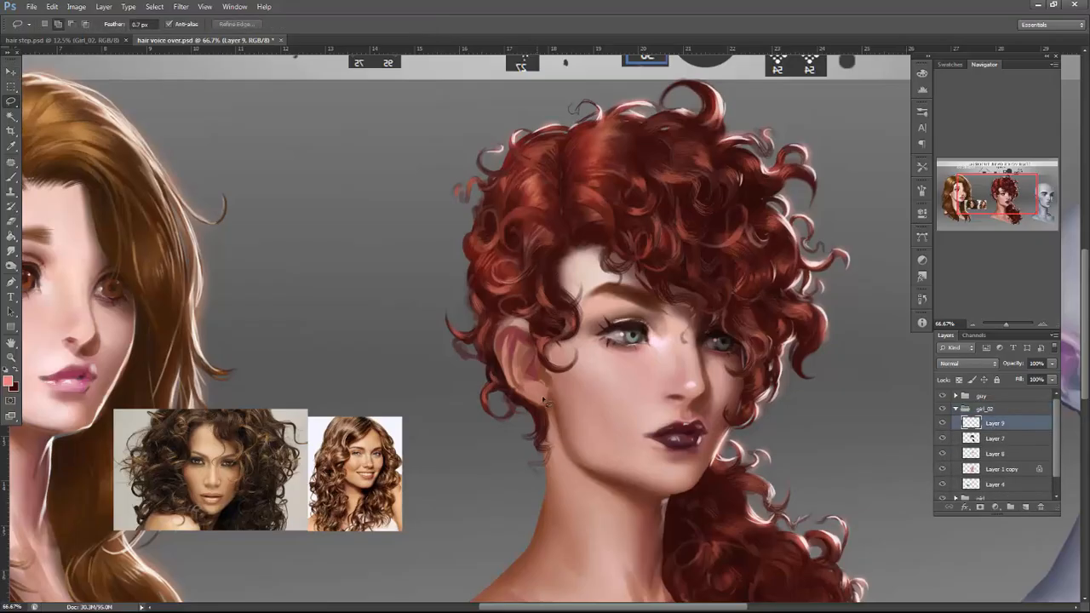
mouse_move(523, 418)
left_mouse_down()
mouse_move(538, 469)
mouse_move(558, 471)
mouse_move(544, 393)
left_mouse_up()
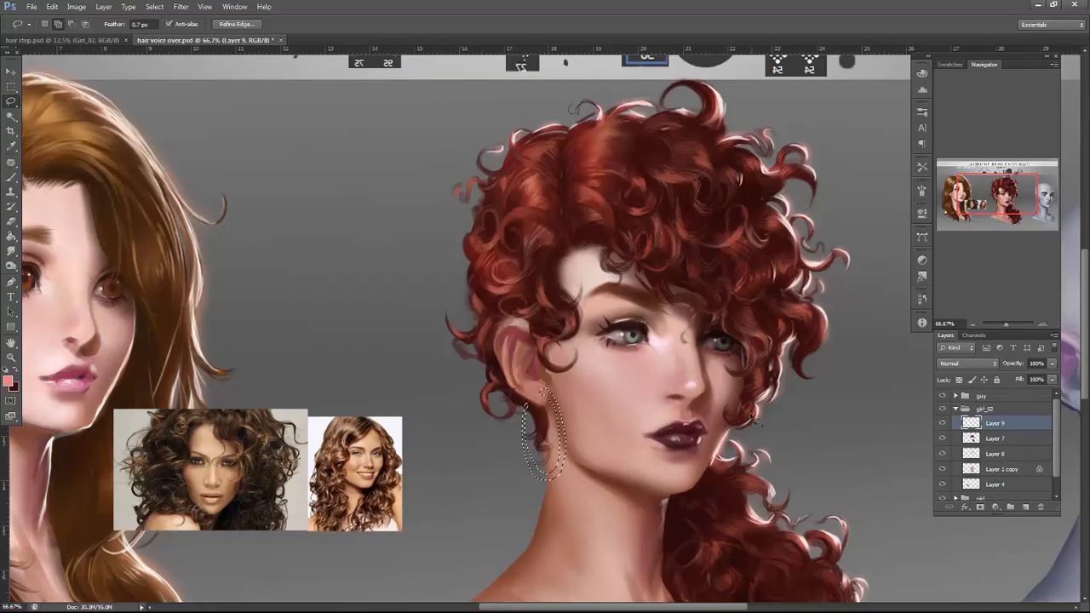
mouse_move(721, 453)
left_mouse_down()
mouse_move(733, 460)
mouse_move(746, 448)
mouse_move(727, 448)
left_mouse_up()
Fill both hoop selections with sampled light grey using a soft 139 px brush, and deselect.
key("b")
right_click(677, 353)
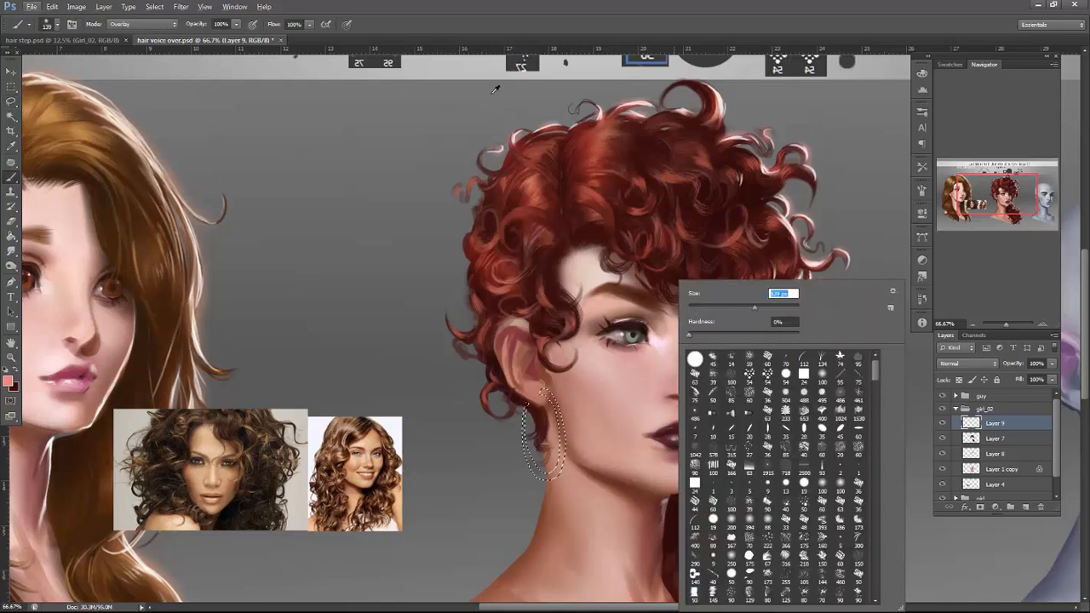
left_click(506, 73, "alt")
left_click_drag(520, 394, 552, 380)
mouse_move(726, 426)
left_mouse_down()
mouse_move(735, 484)
mouse_move(753, 435)
left_mouse_up()
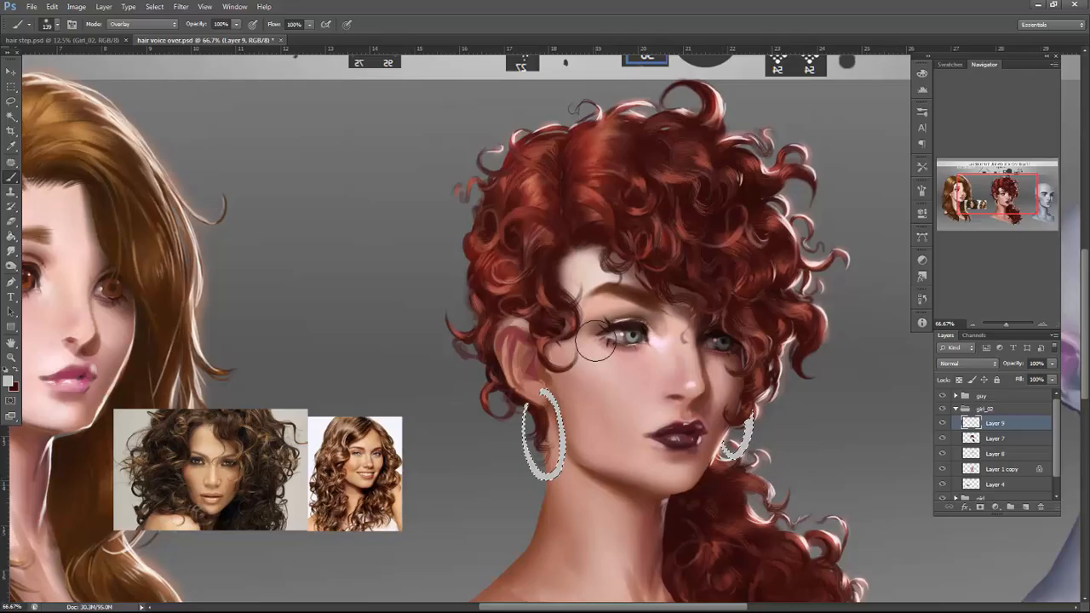
left_click(155, 6)
left_click(179, 30)
With transparent pixels locked, shade both hoop earrings in a sampled dark colour using a 24 px Normal-mode brush.
right_click(761, 329)
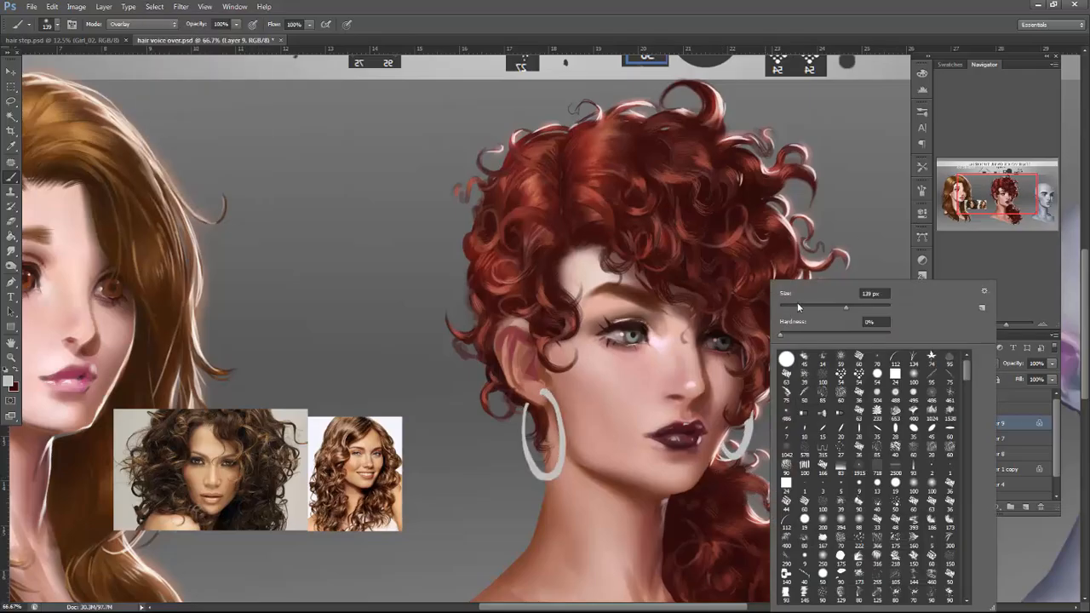
left_click(635, 323, "alt")
right_click(576, 351)
left_click(606, 307)
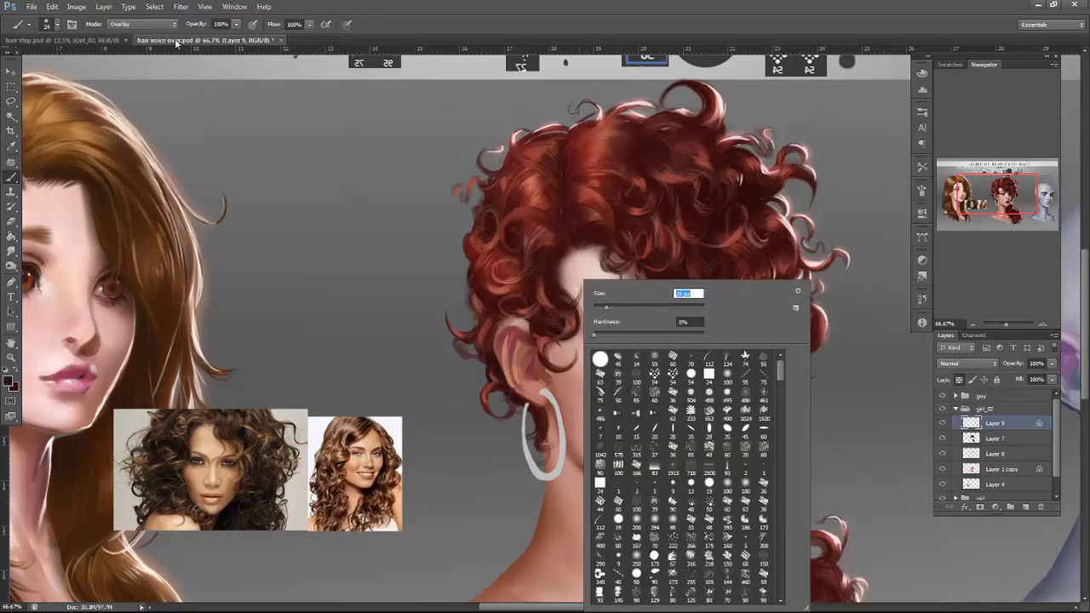
left_click(140, 24)
left_click(127, 38)
mouse_move(545, 395)
left_mouse_down()
mouse_move(560, 450)
mouse_move(552, 471)
left_mouse_up()
mouse_move(526, 420)
left_mouse_down()
mouse_move(548, 446)
mouse_move(527, 468)
mouse_move(549, 458)
mouse_move(529, 397)
mouse_move(563, 458)
left_mouse_up()
mouse_move(735, 437)
left_mouse_down()
mouse_move(748, 422)
mouse_move(735, 458)
mouse_move(746, 454)
left_mouse_up()
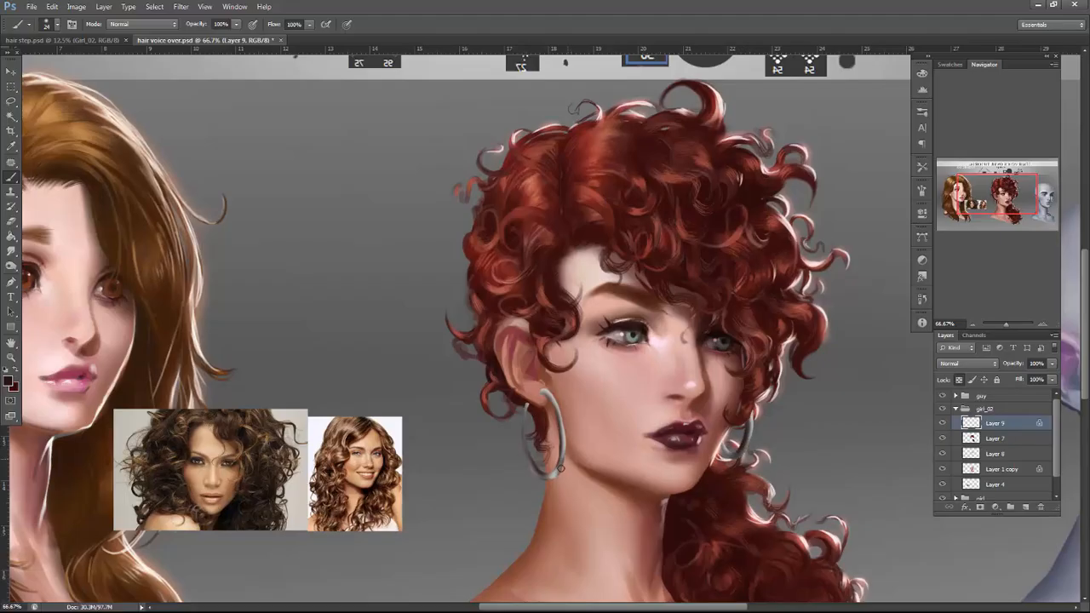
Refine the metallic shading of the earrings with sampled tones, unlock Layer 9's transparent pixels, and reduce the brush size.
left_click(661, 336, "alt")
left_click(750, 425, "alt")
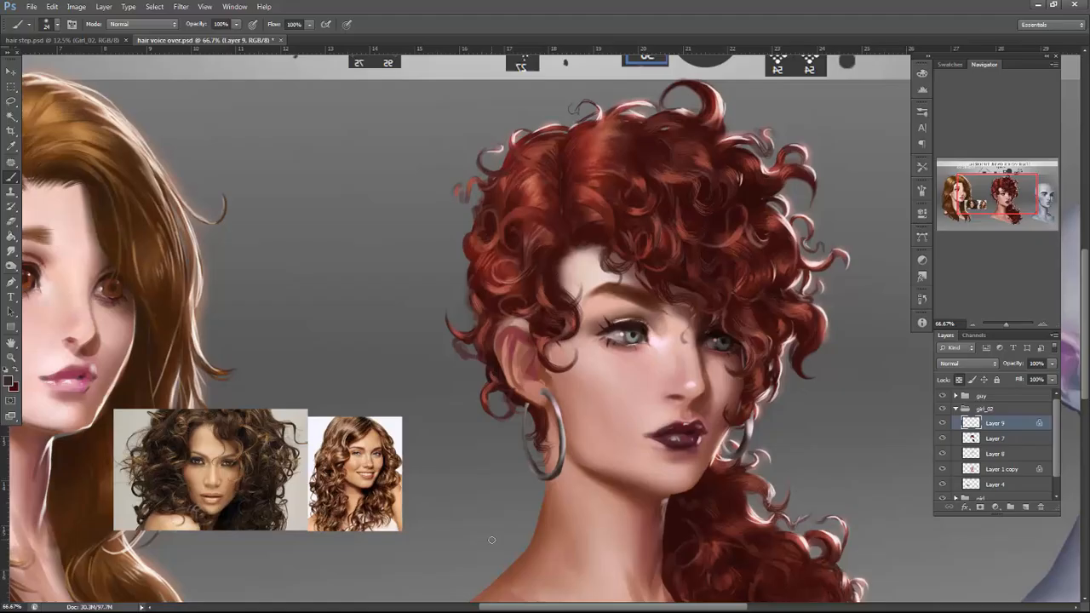
left_click(960, 380)
right_click(553, 344)
left_click(571, 358)
left_click(569, 309)
left_click(546, 407)
Raise the brightness and contrast of the earrings on Layer 9 with a Brightness/Contrast adjustment.
left_click(76, 6)
mouse_move(181, 36)
left_click(242, 36)
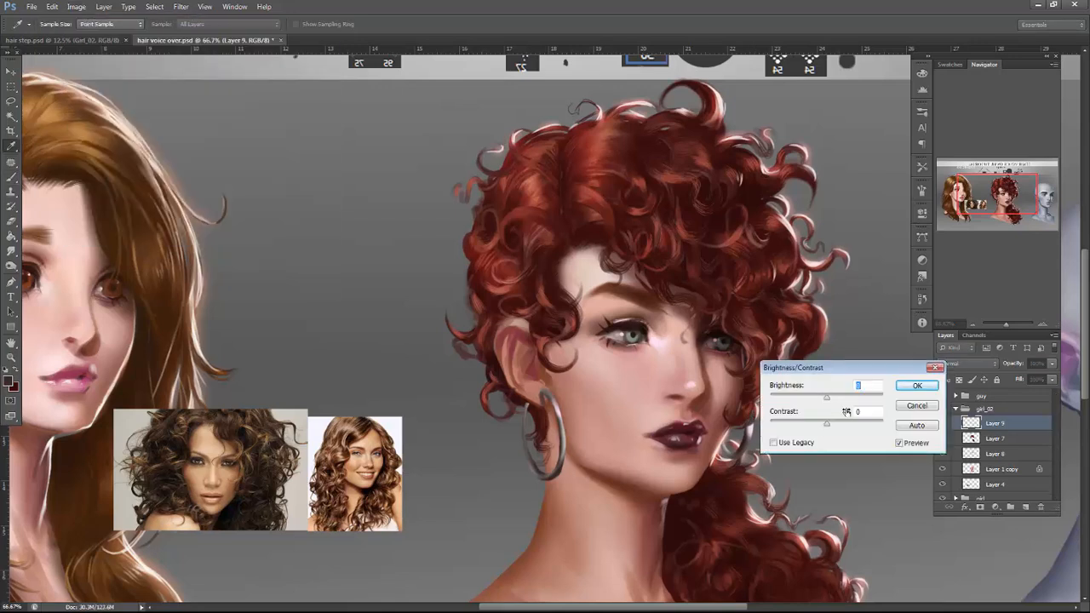
left_click_drag(851, 398, 854, 398)
left_click_drag(827, 423, 868, 408)
mouse_move(854, 398)
left_mouse_down()
mouse_move(807, 408)
mouse_move(846, 409)
left_mouse_up()
left_click(917, 385)
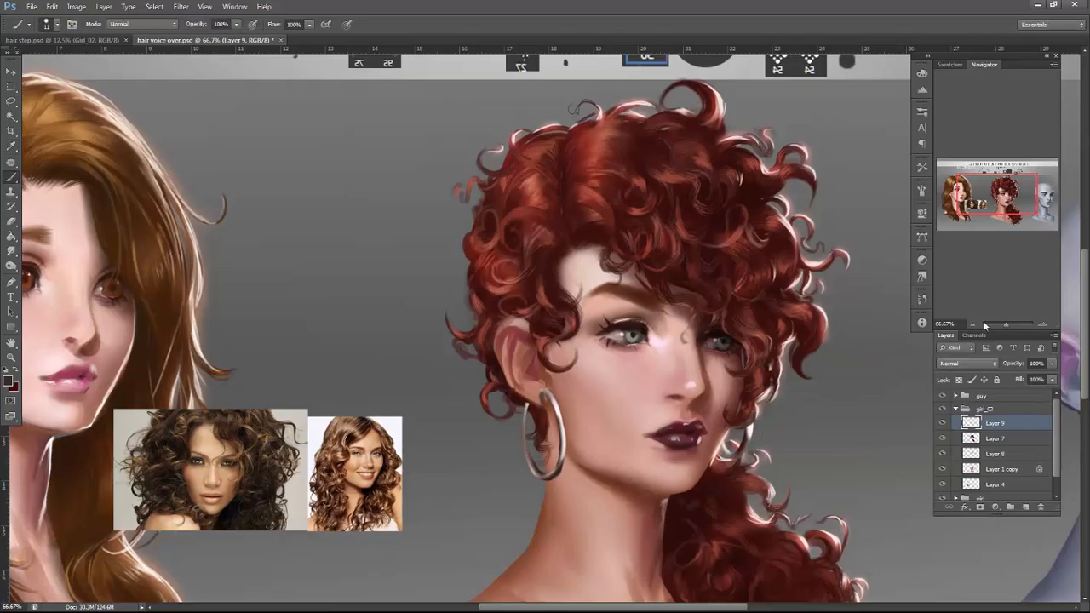
Check how the earrings read on the full canvas at 25% and return to the close-up of the portrait.
left_click(973, 324)
left_click(972, 323)
left_click(972, 324)
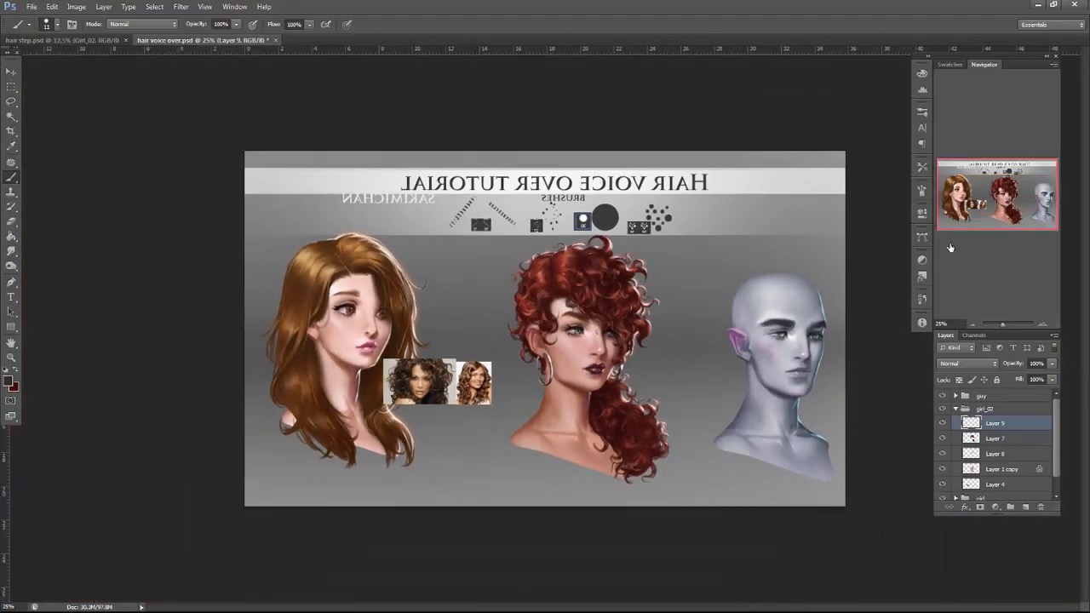
left_click(155, 8)
left_click(568, 302)
left_click(1041, 324)
left_click(1041, 324)
left_click(1041, 325)
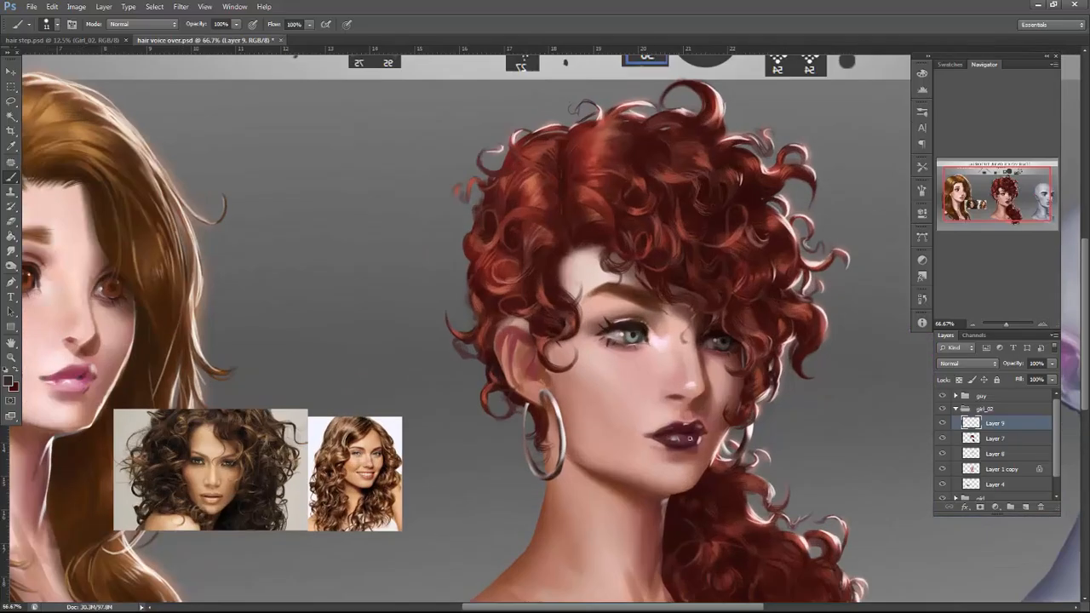
Paint reflections and a small bright highlight on the near hoop earring with sampled tones and a fine hard brush.
left_click(552, 391, "alt")
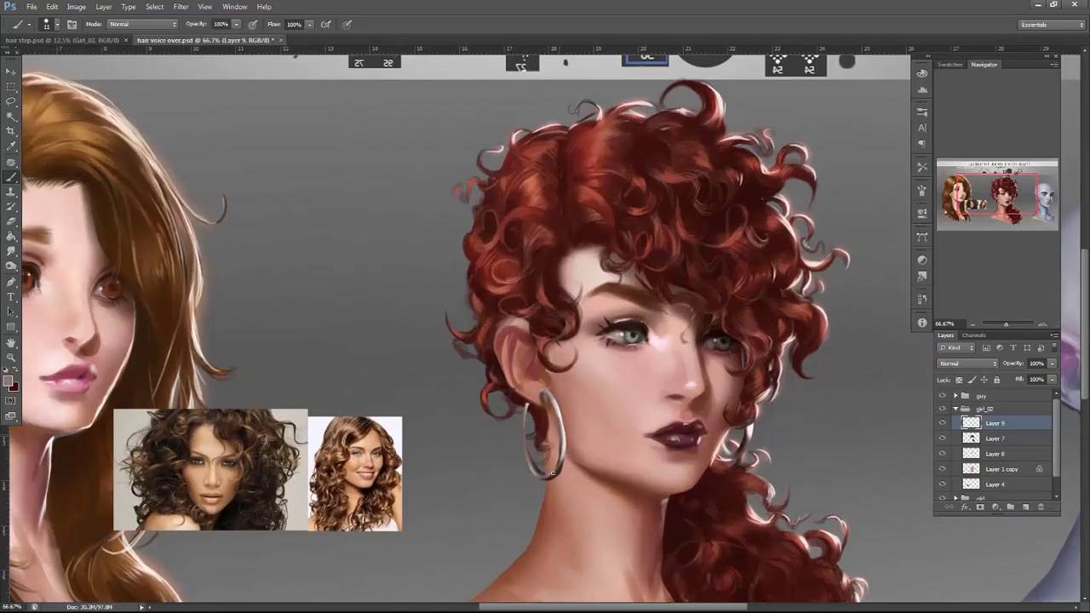
left_click(562, 451, "alt")
left_click(538, 474, "alt")
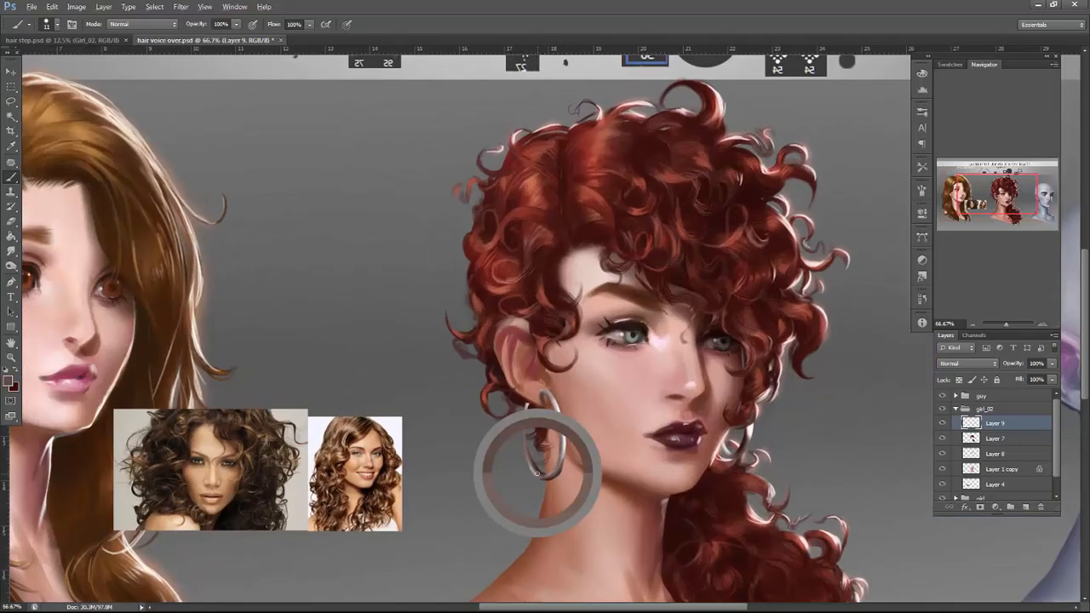
left_click(567, 434, "alt")
left_click_drag(561, 420, 560, 448)
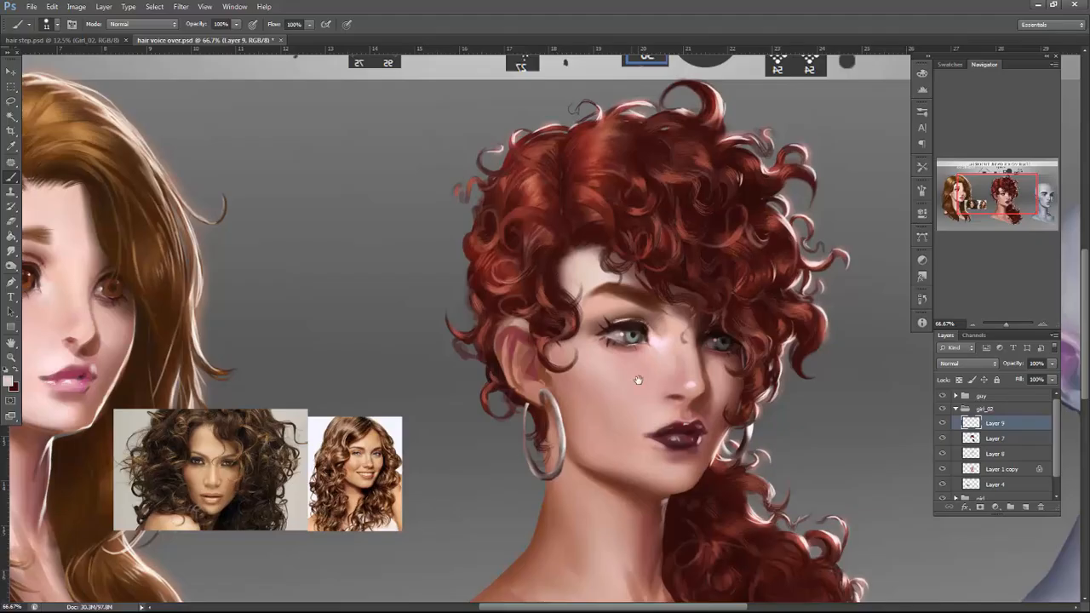
left_click_drag(635, 414, 632, 299)
right_click(572, 298)
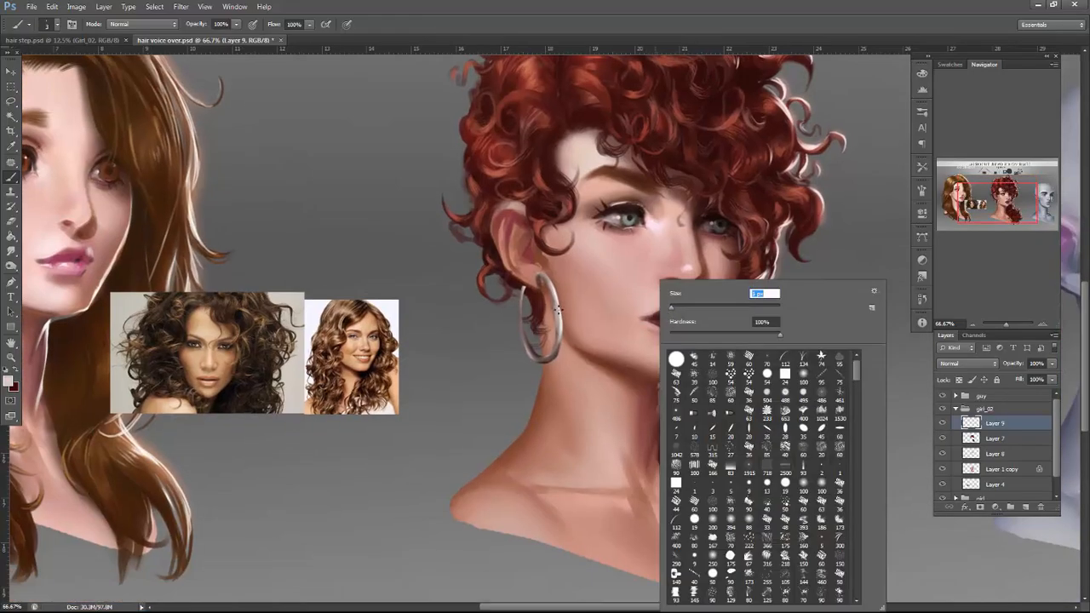
left_click(559, 309)
Draw a thin light-grey necklace around the base of the neck and shade it with a darker tone sampled from the earring.
right_click(717, 323)
left_click_drag(728, 307, 734, 307)
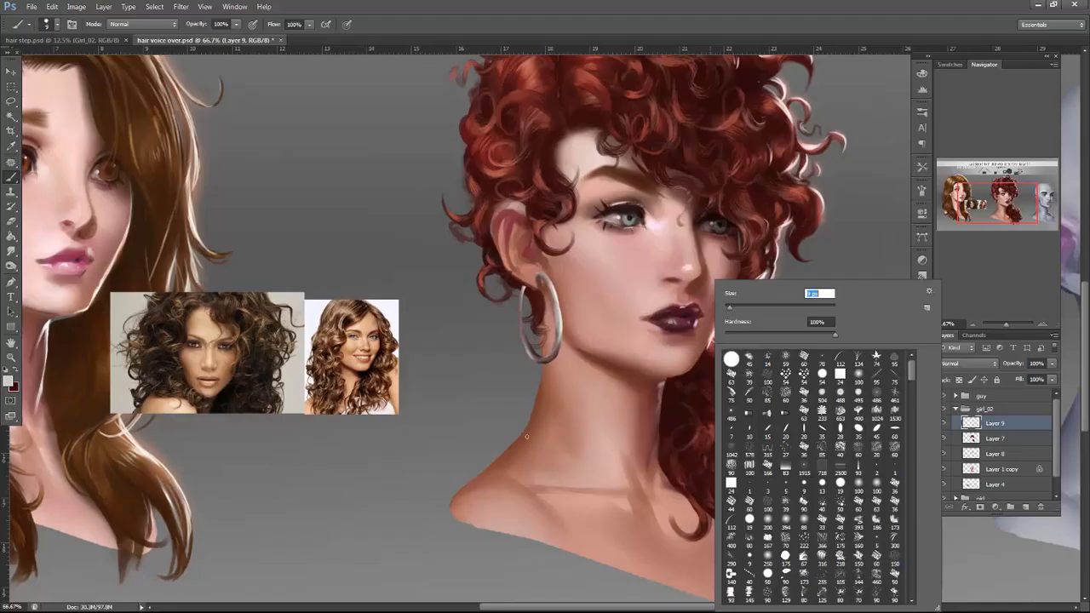
left_click(525, 436)
left_click_drag(524, 432, 667, 464)
key("ctrl+z")
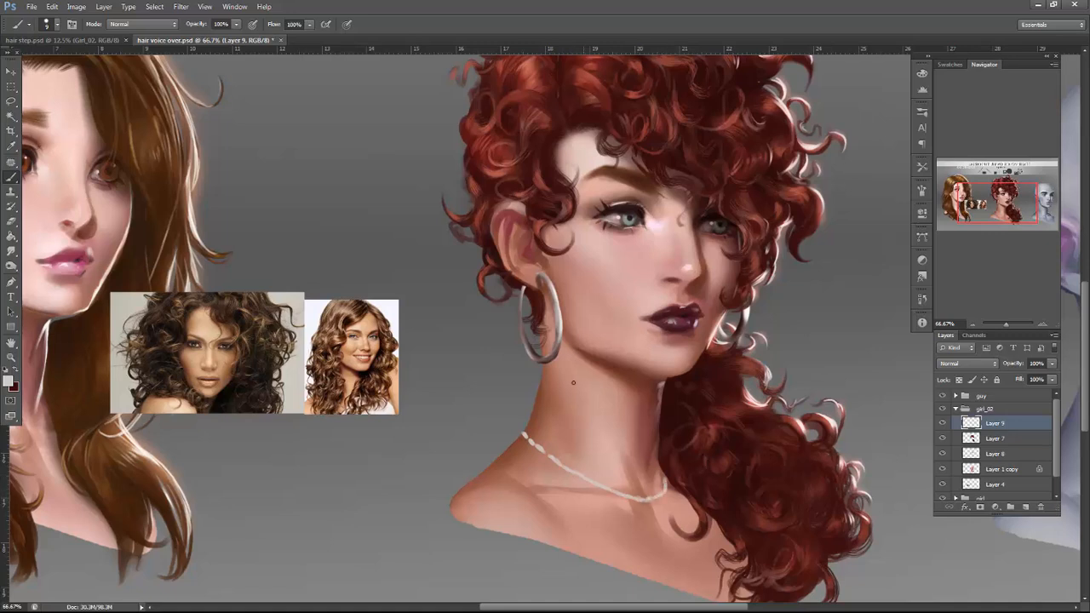
left_click(540, 278, "alt")
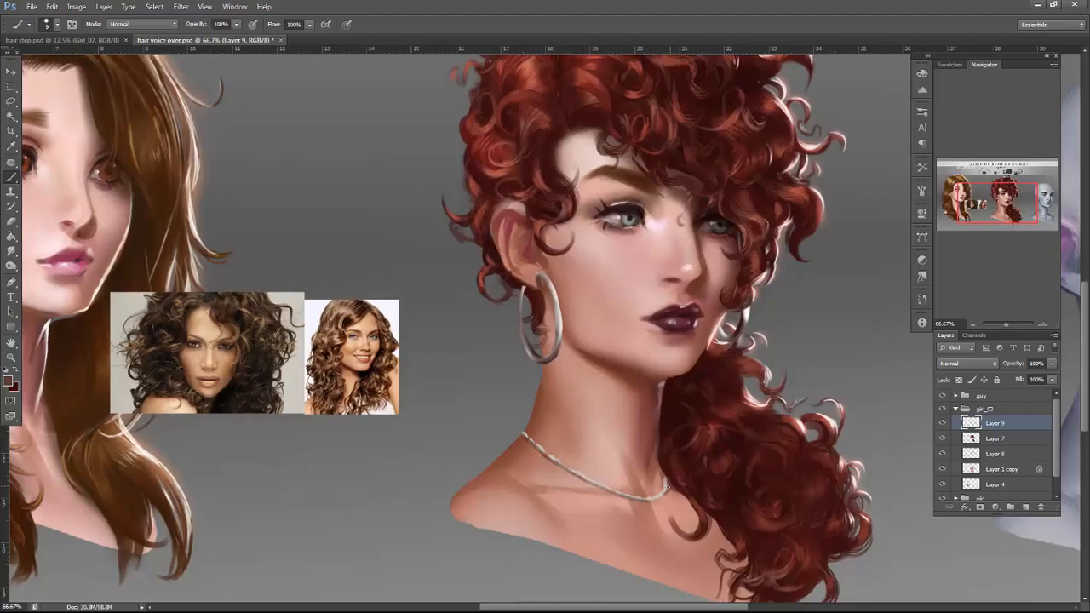
Save hair voice over.psd and review the jewellery and hair from a wider view.
key("ctrl+s")
left_click_drag(774, 338, 786, 489)
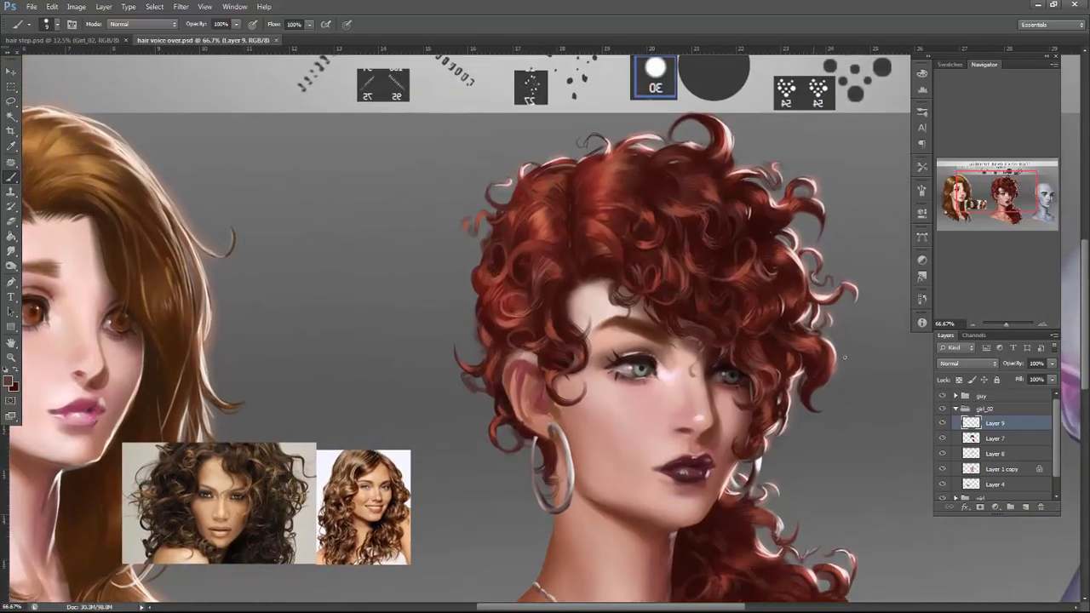
left_click(973, 324)
left_click(973, 323)
left_click(1040, 325)
left_click(1040, 324)
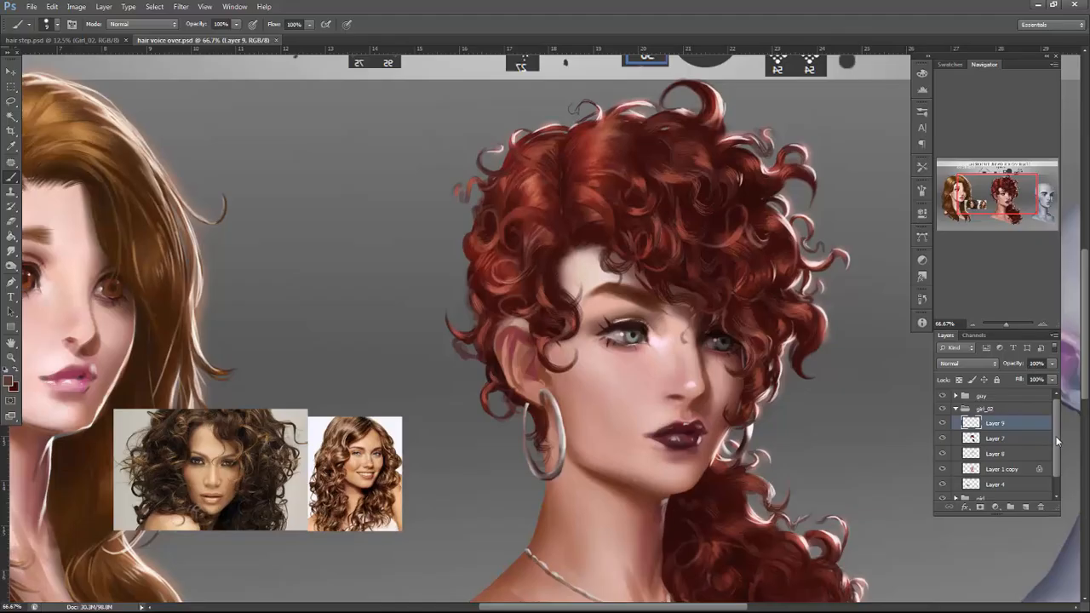
Check what Layer 8 contributes by toggling its visibility, and select Layer 1 copy for painting the face.
scroll(996, 442, "down", 1)
left_click(947, 452)
left_click(943, 451)
left_click(943, 451)
left_click(1043, 326)
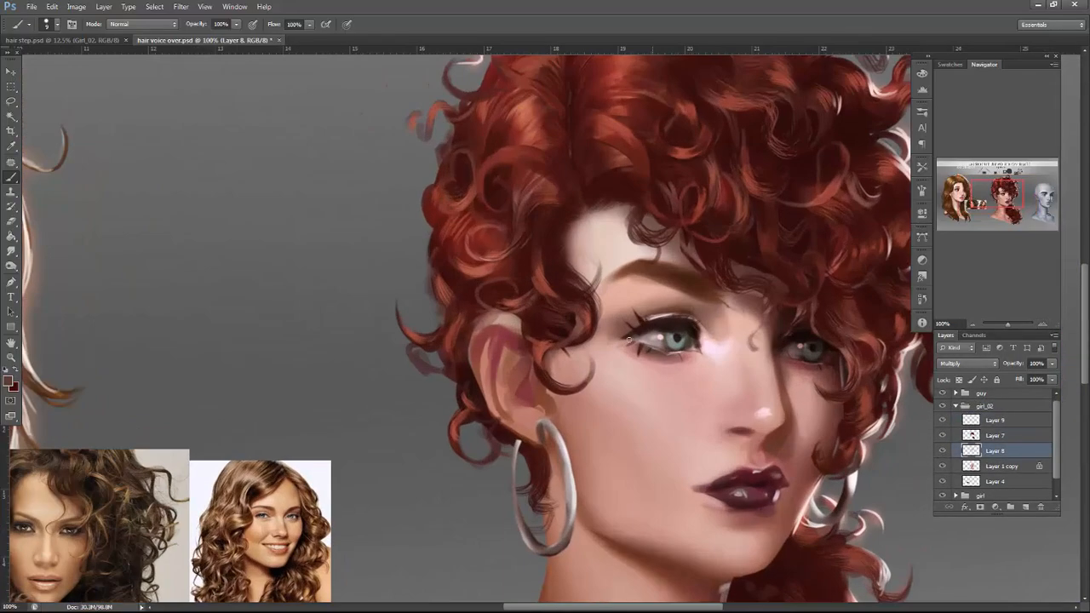
left_click(1011, 468)
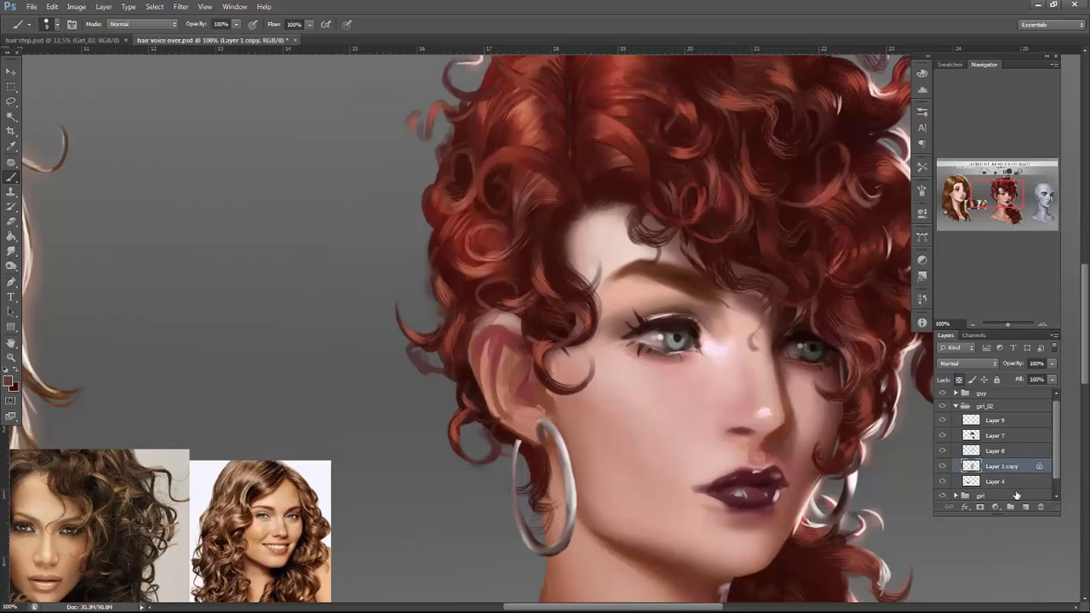
Retouch the lower lid and upper lash line of the near eye with a 15 px hard brush and sampled colours.
right_click(702, 281)
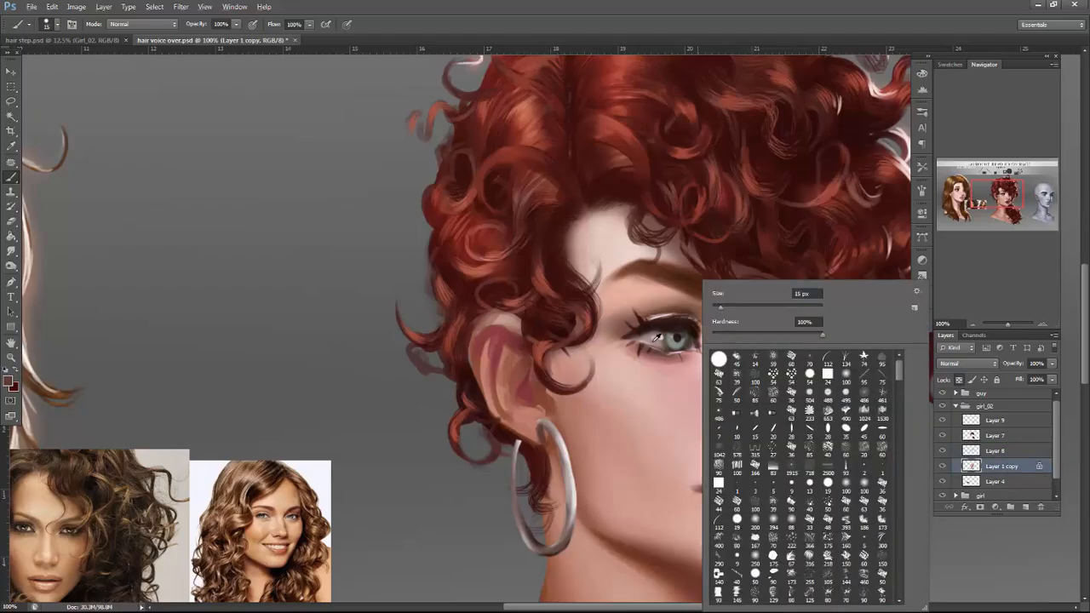
left_click(655, 344, "alt")
left_click(662, 356, "alt")
left_click(680, 357, "alt")
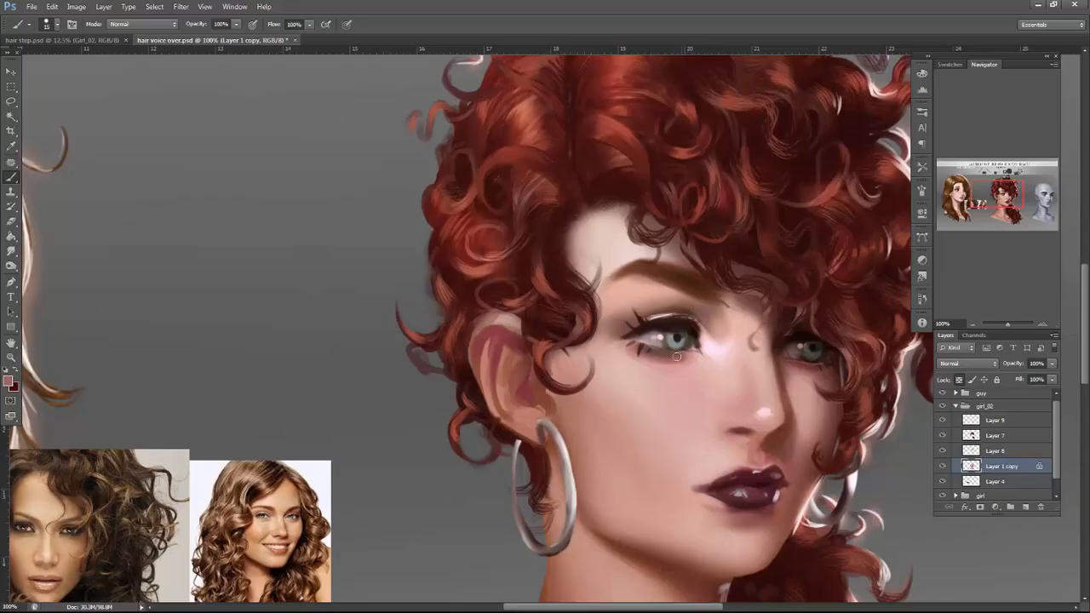
left_click(680, 342, "alt")
left_click(678, 322, "alt")
left_click(634, 321, "alt")
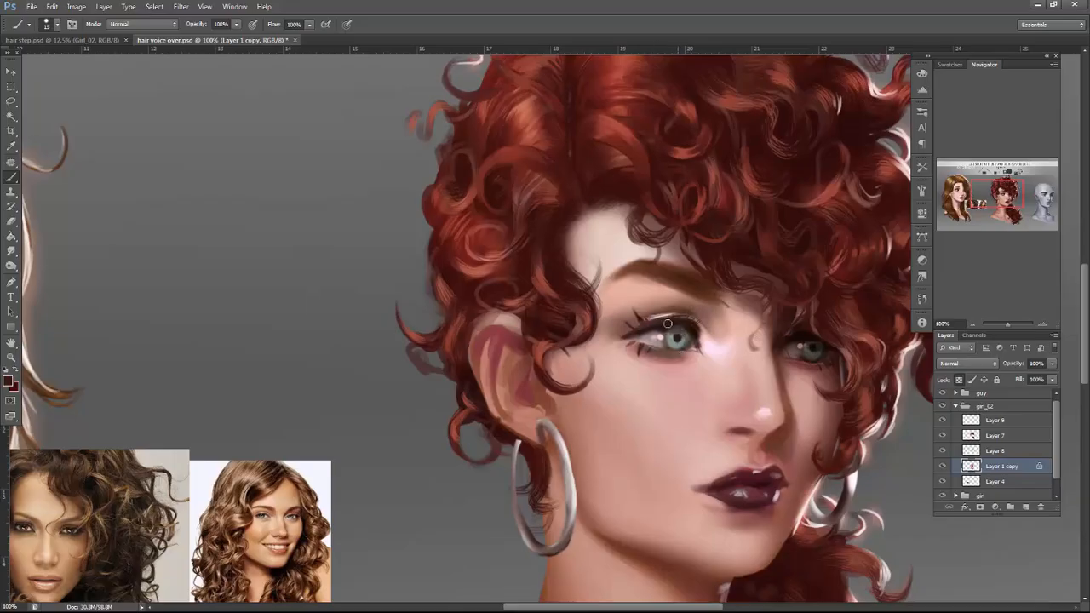
Repaint the near eye's iris and the shadow under its upper lid with darker, greyer tones sampled from the eye.
left_click(643, 337, "alt")
left_click(689, 324, "alt")
left_click_drag(669, 335, 690, 330)
left_click(680, 332, "alt")
left_click(664, 324, "alt")
left_click(680, 334, "alt")
left_click(683, 323, "alt")
left_click(681, 329, "alt")
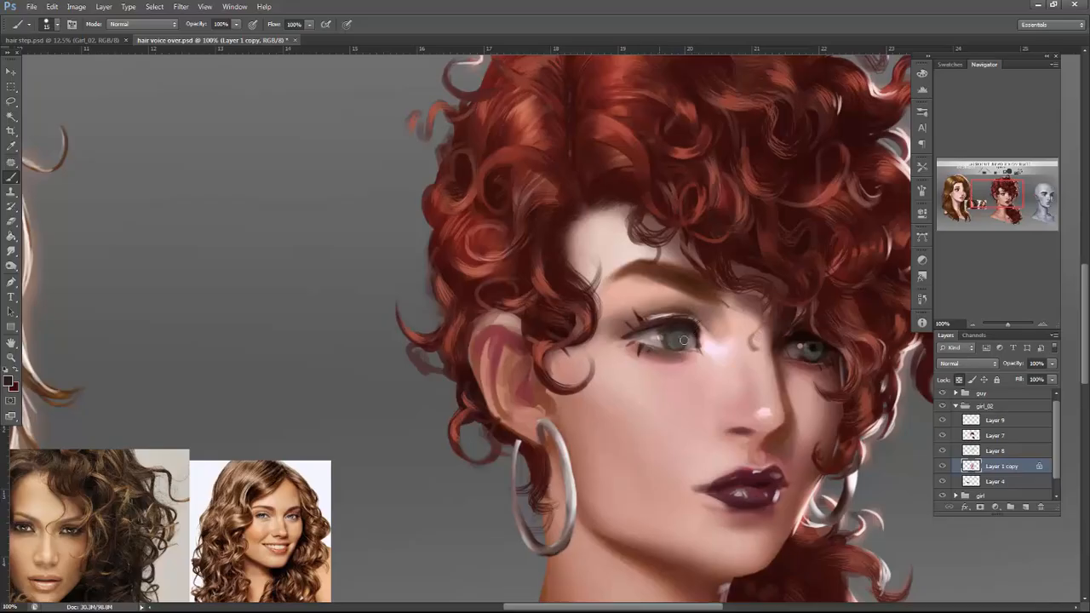
Refine the near eye's upper lid, then adjust the brush size and tint the far eye's iris with the near iris colour.
left_click(687, 325, "alt")
right_click(692, 322)
left_click(691, 323, "alt")
right_click(831, 238)
left_click_drag(841, 266, 844, 265)
left_click(681, 338, "alt")
left_click_drag(810, 344, 811, 355)
Review the whole tutorial sheet and save hair voice over.psd.
left_click(974, 324)
left_click(974, 323)
left_click(974, 323)
left_click(974, 323)
left_click(974, 323)
key("ctrl+s")
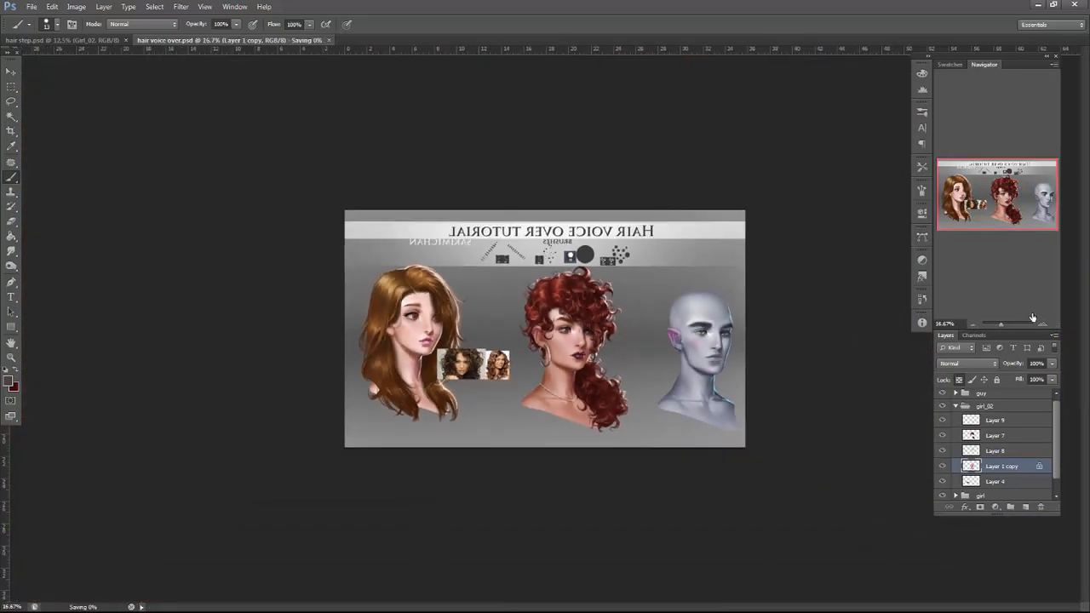
Lasso the red-haired woman's lips, duplicate them onto a new layer, and transform the copy to adjust the mouth's tilt and placement.
left_click(1042, 324)
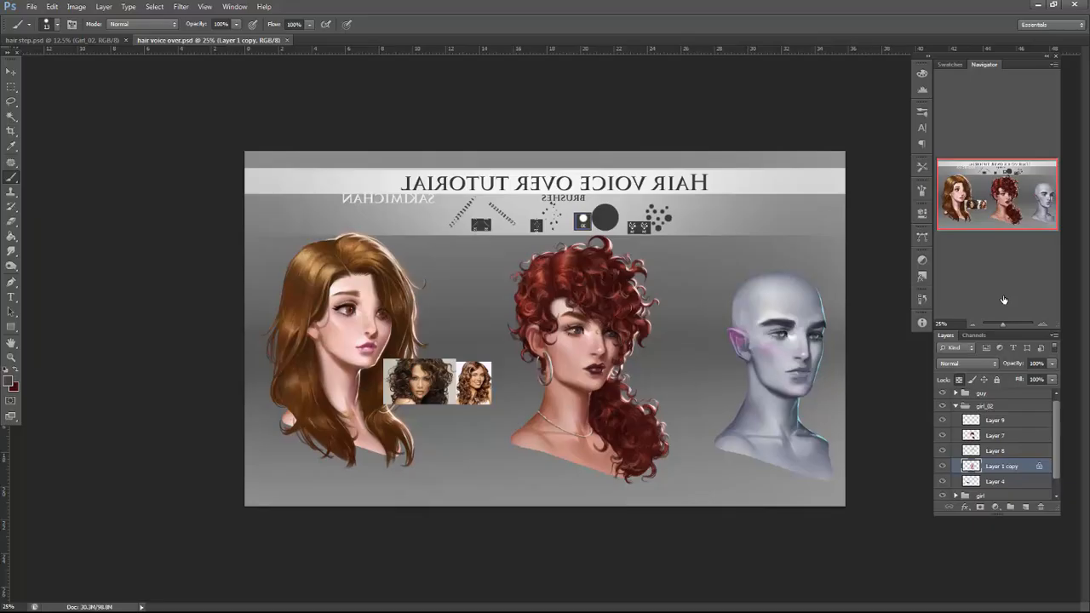
left_click(1042, 324)
left_click(1042, 325)
left_click(1042, 324)
key("l")
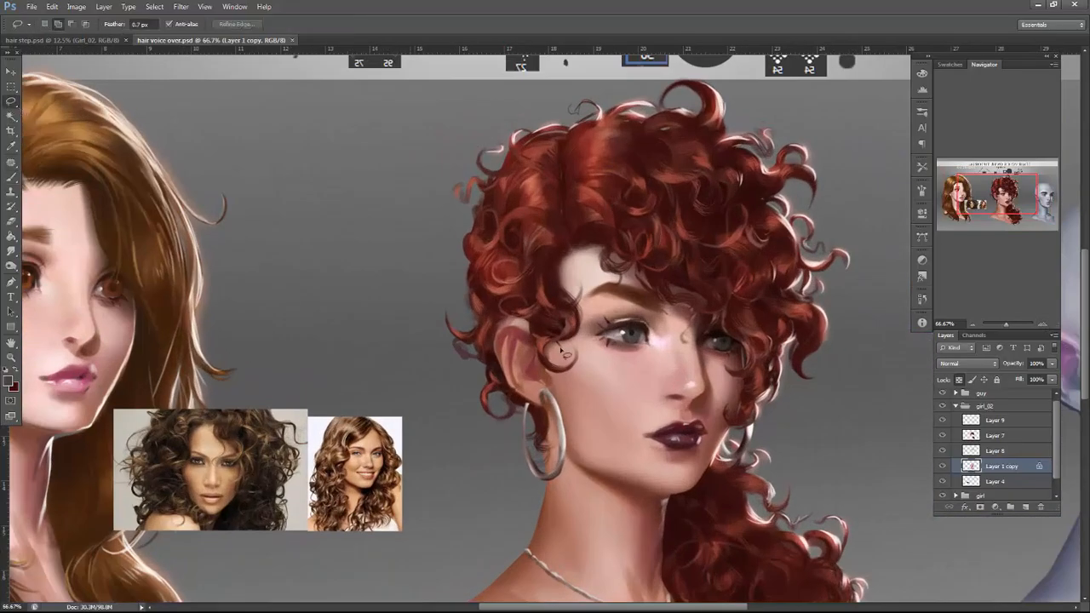
mouse_move(638, 423)
left_mouse_down()
mouse_move(714, 438)
mouse_move(625, 407)
left_mouse_up()
key("ctrl+j")
key("ctrl+t")
left_click_drag(720, 406, 707, 426)
key("Return")
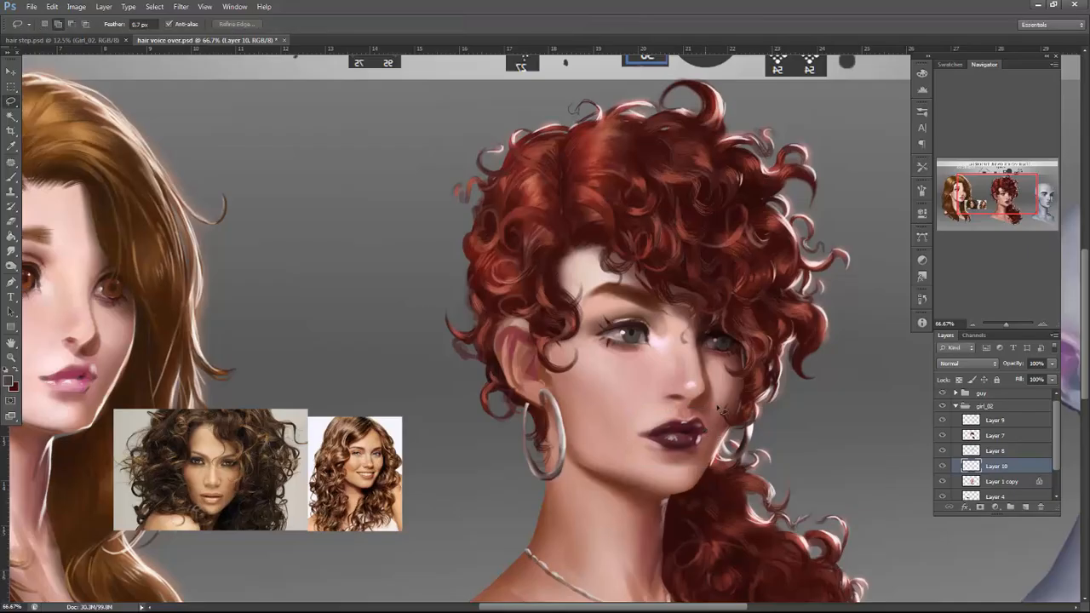
Transform the copied lips once more to fine-tune their placement and merge them down into Layer 1 copy.
key("ctrl+t")
left_click_drag(719, 408, 714, 417)
key("Return")
key("ctrl+e")
Lasso the near eyebrow, duplicate it onto a new layer, rotate the copy about 8° counter-clockwise and widen it to about 103%.
mouse_move(599, 255)
left_mouse_down()
mouse_move(615, 306)
mouse_move(666, 242)
mouse_move(602, 241)
left_mouse_up()
key("ctrl+j")
key("ctrl+t")
left_click_drag(685, 283, 681, 253)
left_click_drag(638, 287, 681, 273)
left_click_drag(672, 278, 666, 277)
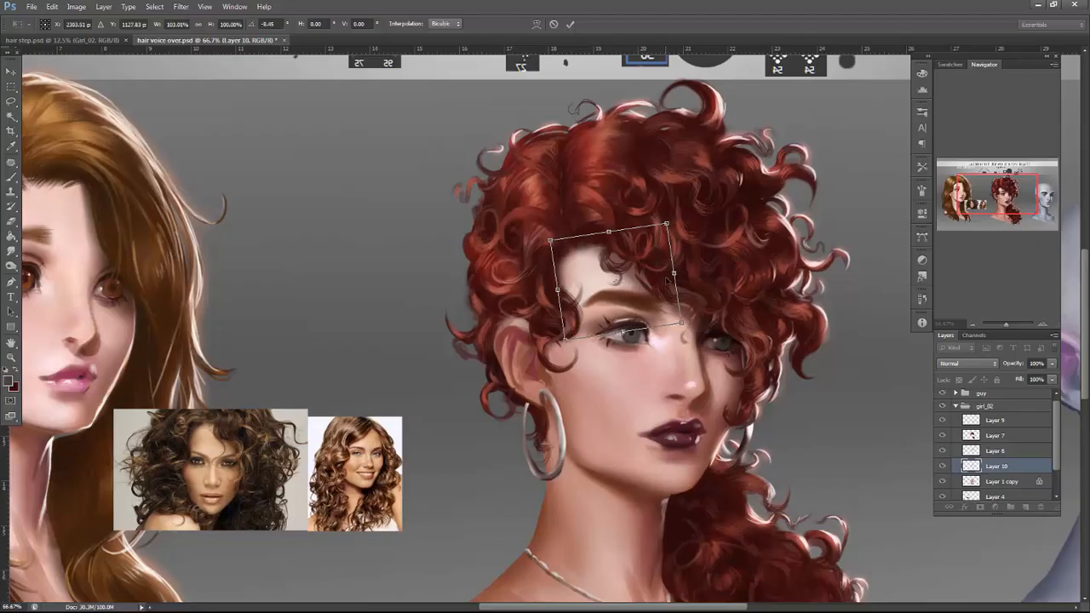
key("Return")
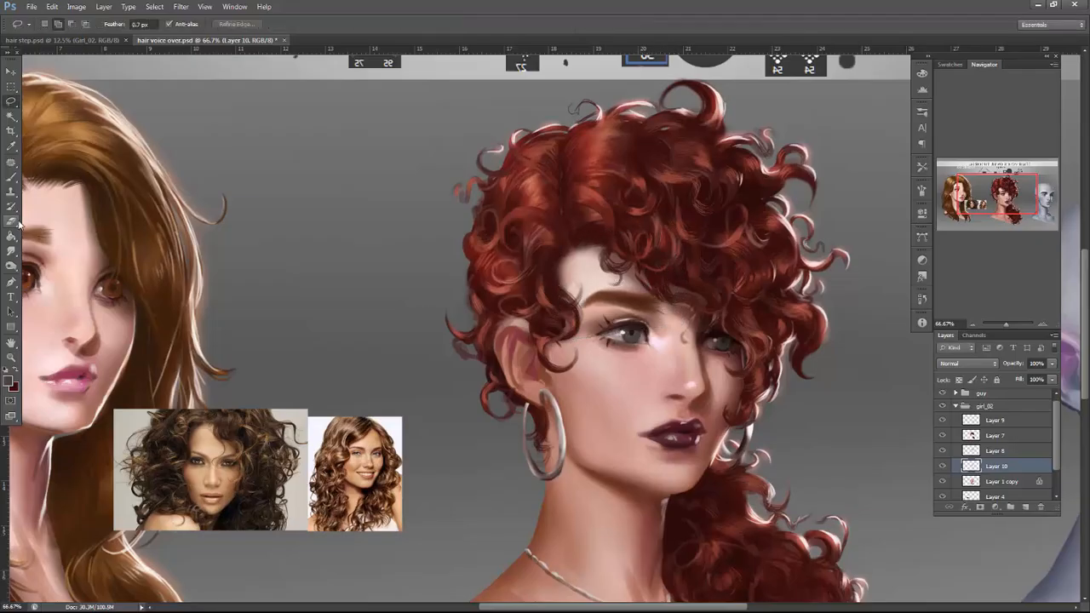
Erase the leftover edges around the copied eyebrow and merge it down into Layer 1 copy.
key("e")
right_click(650, 297)
left_click(672, 304)
left_click_drag(624, 313, 631, 322)
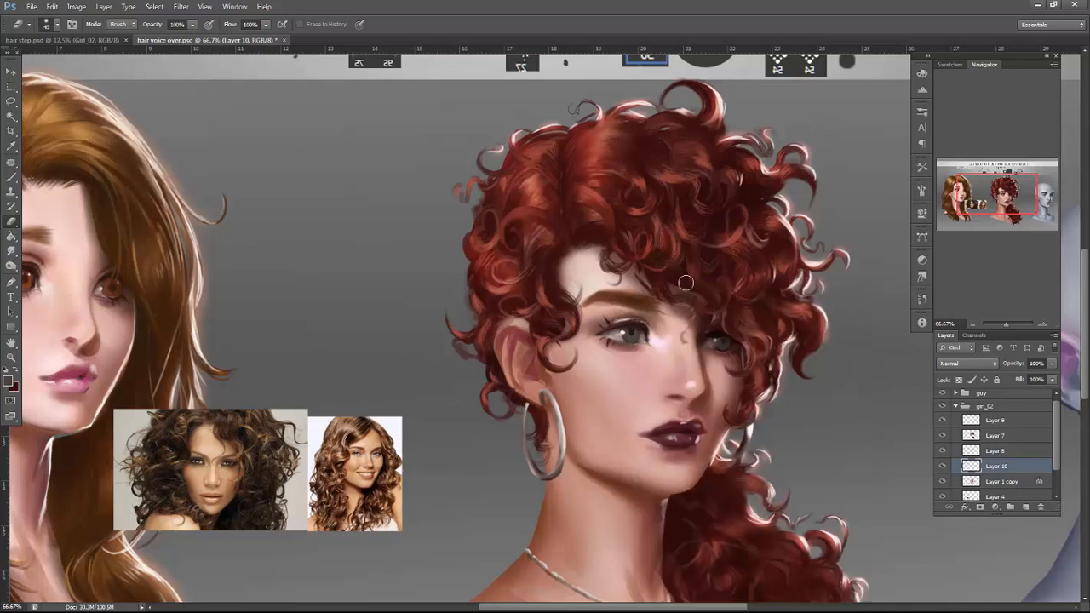
key("ctrl+e")
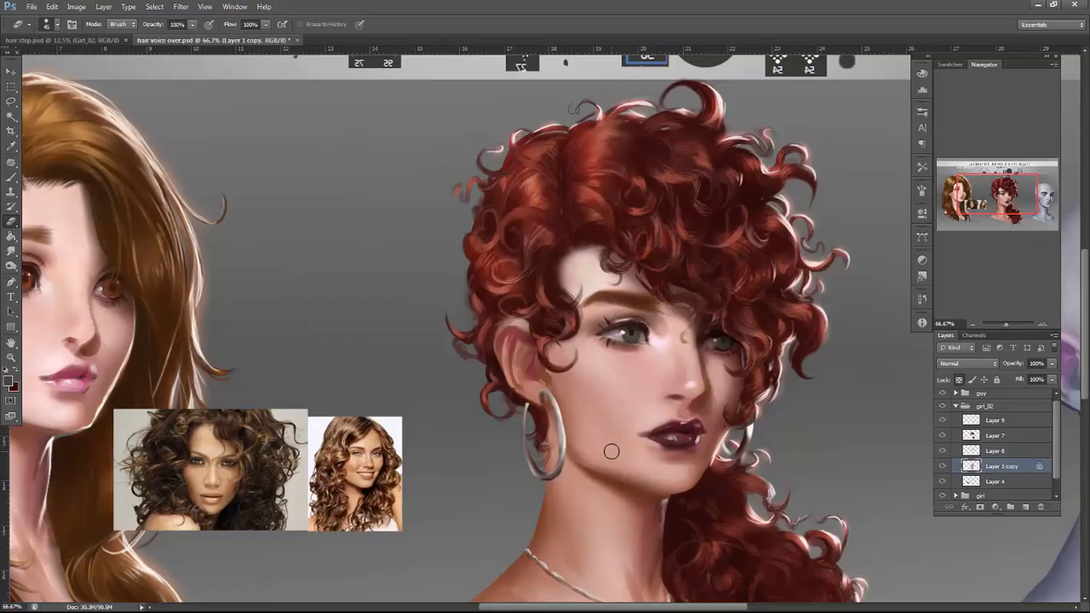
Examine the adjusted lips and eyebrow from wider and closer views.
left_click(973, 324)
left_click(973, 323)
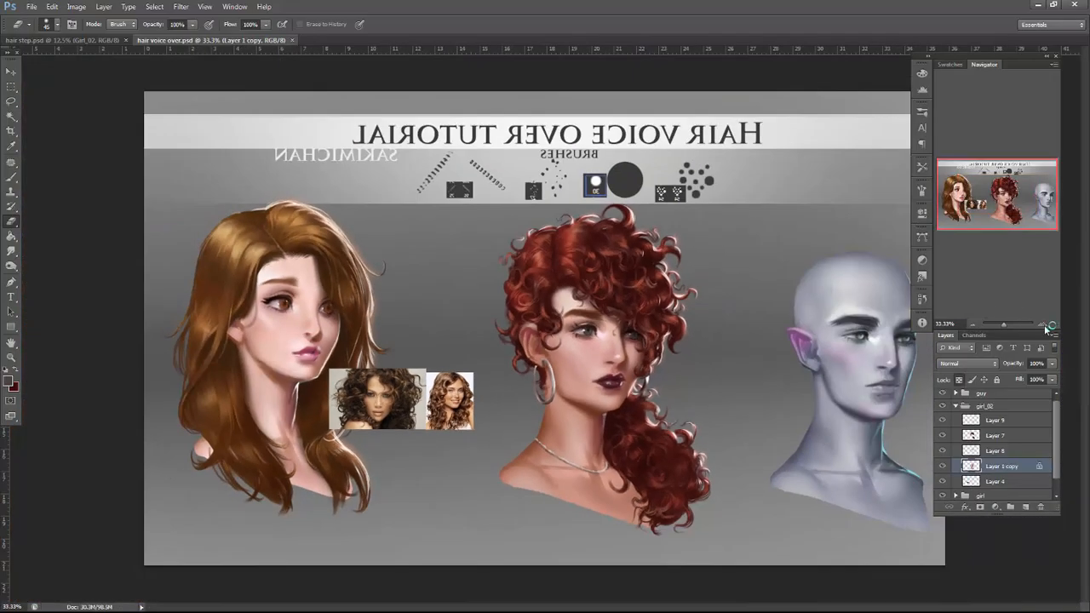
left_click(1042, 325)
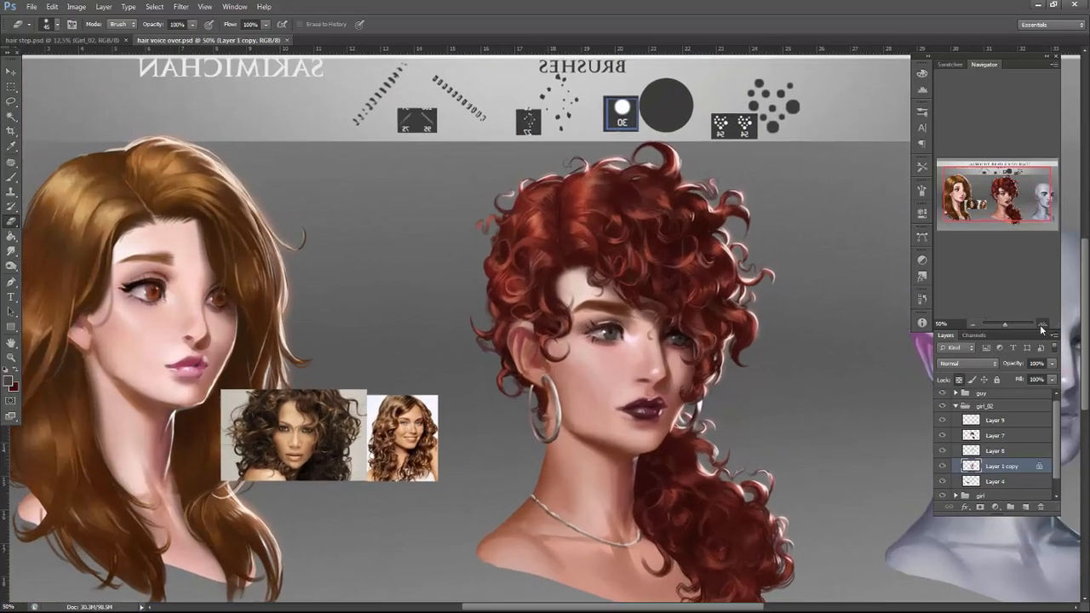
left_click(1042, 325)
left_click(974, 323)
left_click(974, 322)
left_click(974, 323)
left_click(973, 322)
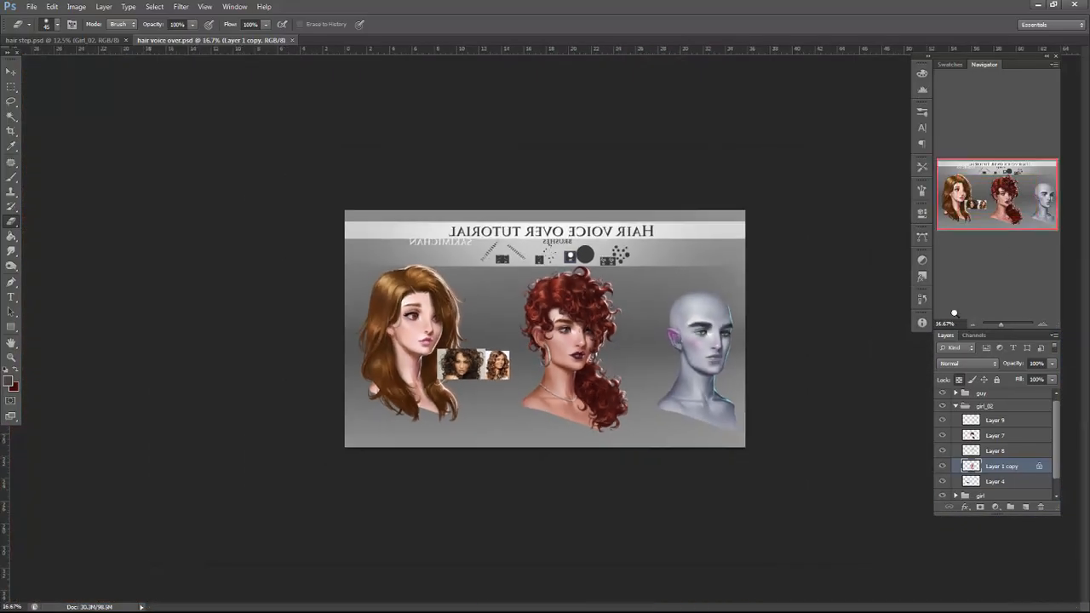
Flip the canvas horizontally and save hair voice over.psd.
left_click(76, 6)
mouse_move(127, 110)
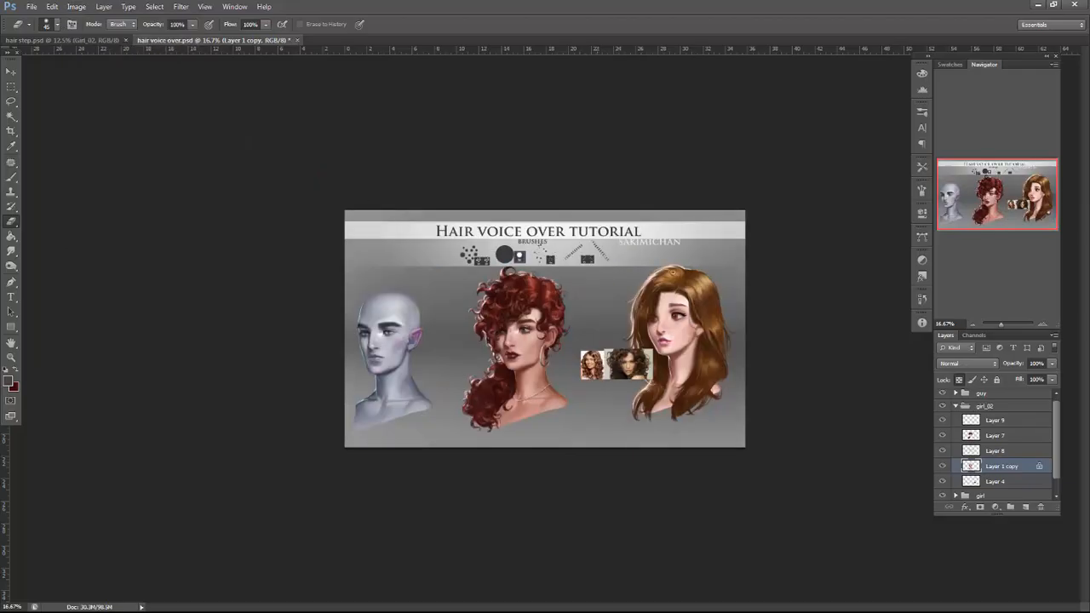
key("ctrl+s")
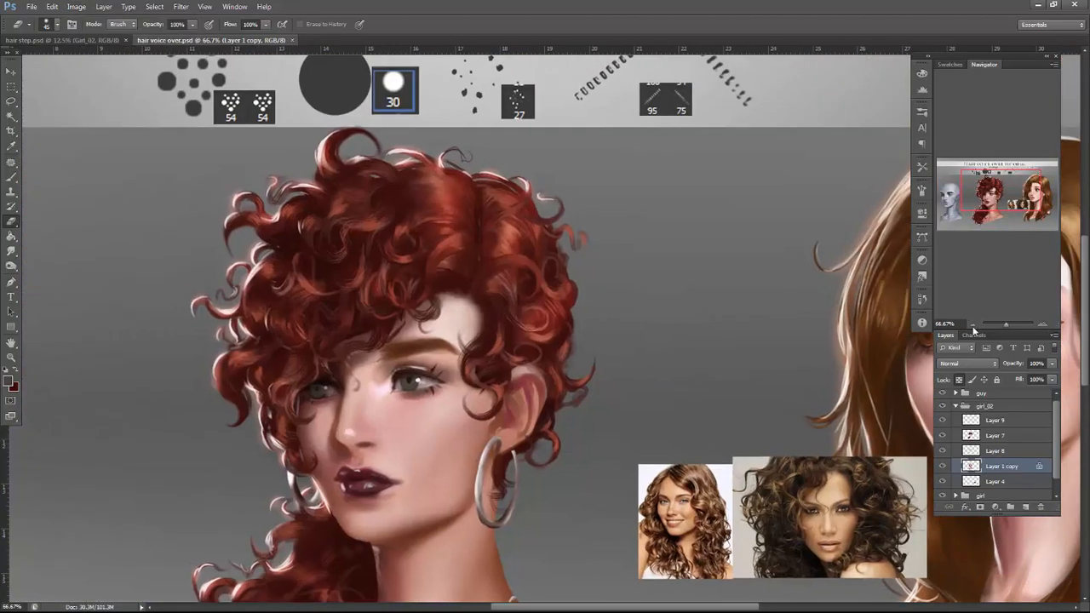
Select Layer 7 in the girl_02 group and toggle its visibility to check which part of the hair it holds.
left_click(973, 325)
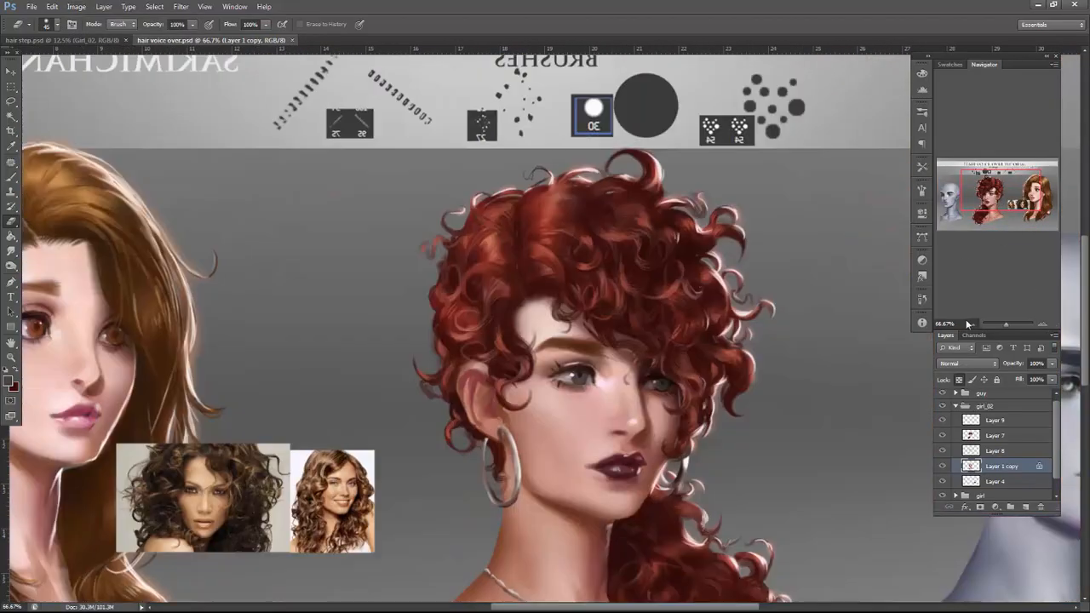
left_click_drag(490, 460, 612, 369)
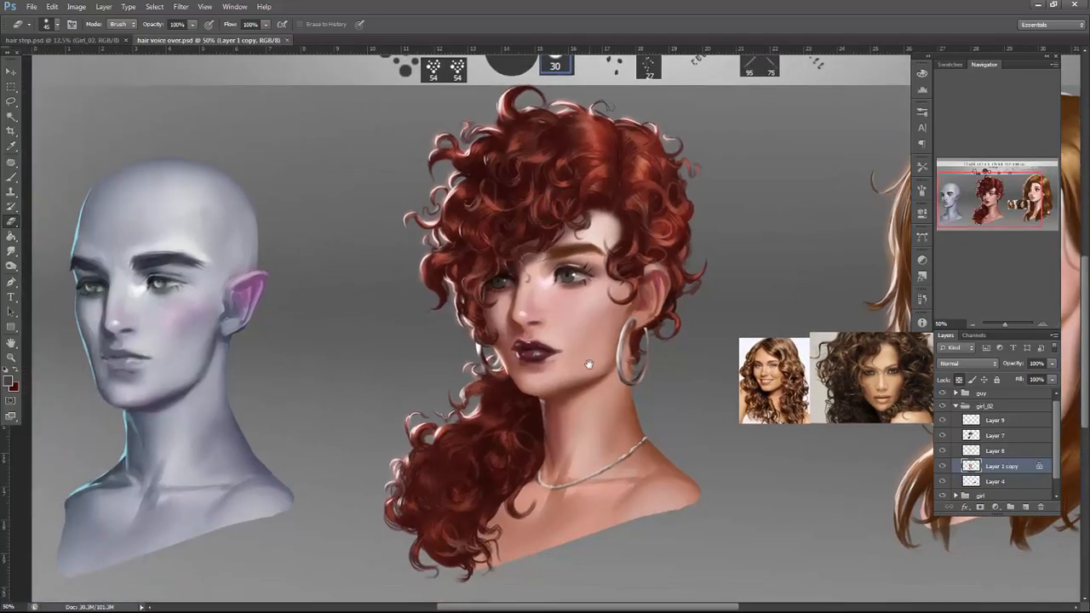
left_click(987, 435)
left_click(941, 435)
left_click(942, 435)
Paint thin highlight strands into the curls above the forehead and ear with light reds sampled from the hair.
key("b")
left_click(649, 189, "alt")
left_click(640, 186, "alt")
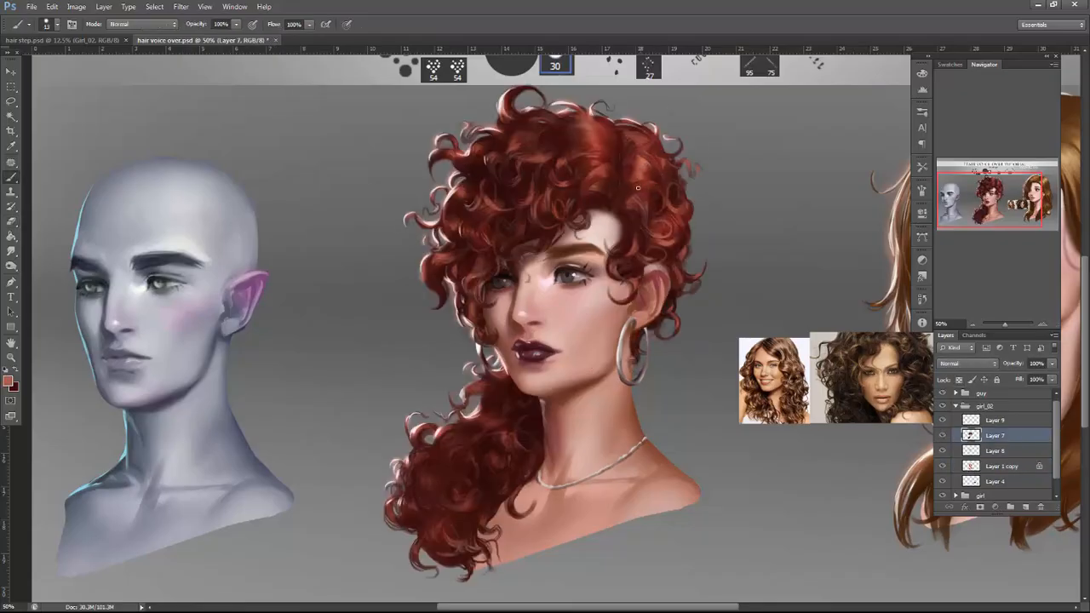
left_click(639, 184, "alt")
left_click(648, 186, "alt")
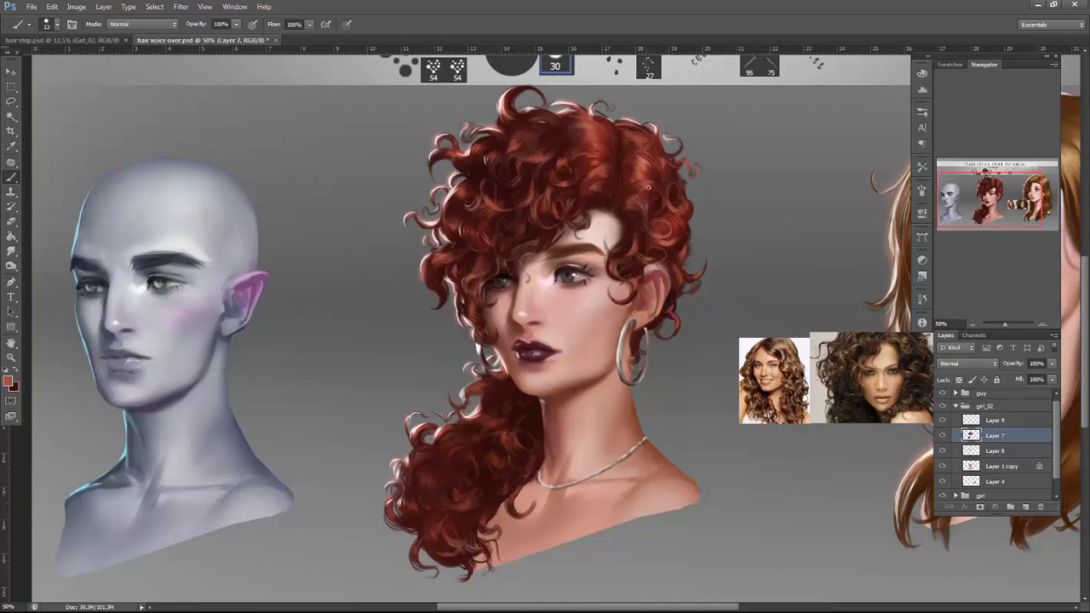
left_click(594, 178, "alt")
left_click(608, 172, "alt")
left_click(644, 184, "alt")
Add curl strands to the ponytail over the shoulder with reds sampled from the surrounding hair.
left_click_drag(764, 441, 677, 418)
left_click(412, 409, "alt")
left_click(405, 416, "alt")
left_click(412, 410, "alt")
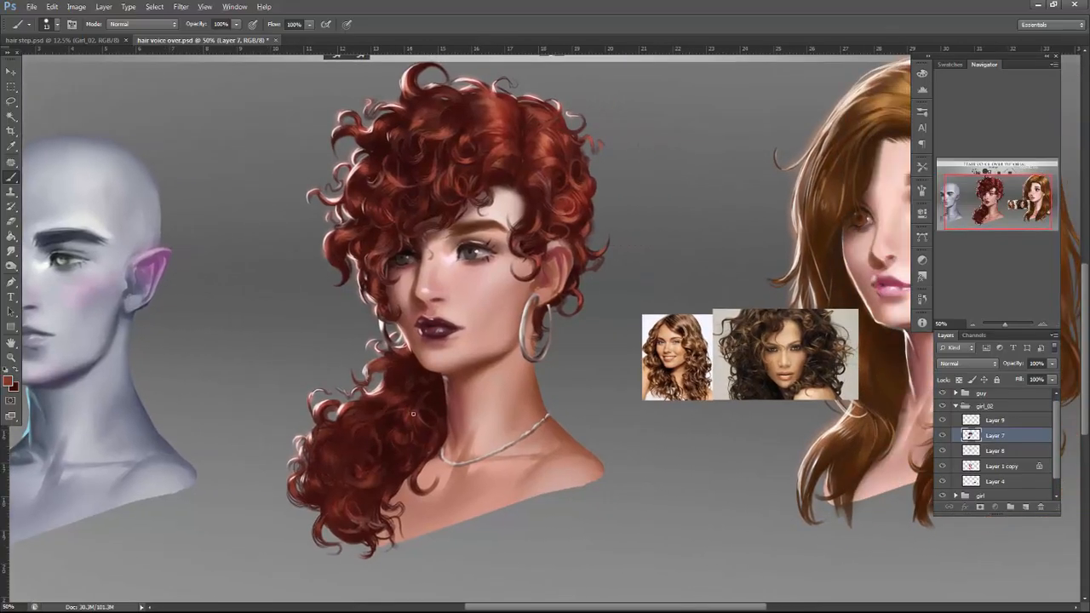
left_click(439, 386, "alt")
Retouch the large curl at the crown with dark red sampled from the hair.
left_click_drag(691, 429, 784, 430)
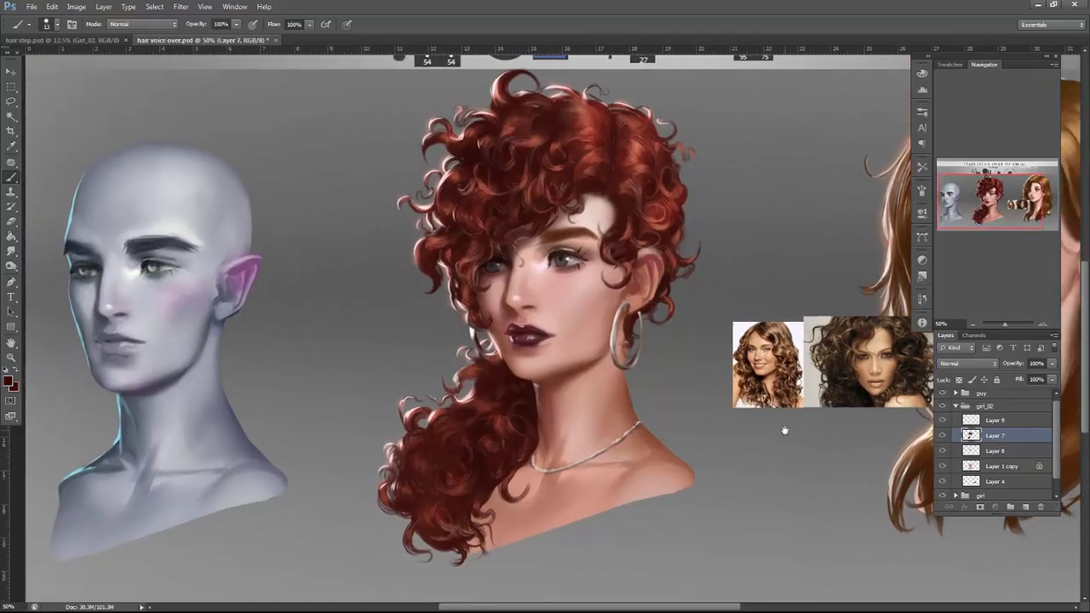
left_click(516, 125, "alt")
left_click(514, 124, "alt")
Review the red-haired portrait's curls and face from wider and closer views.
left_click(971, 324)
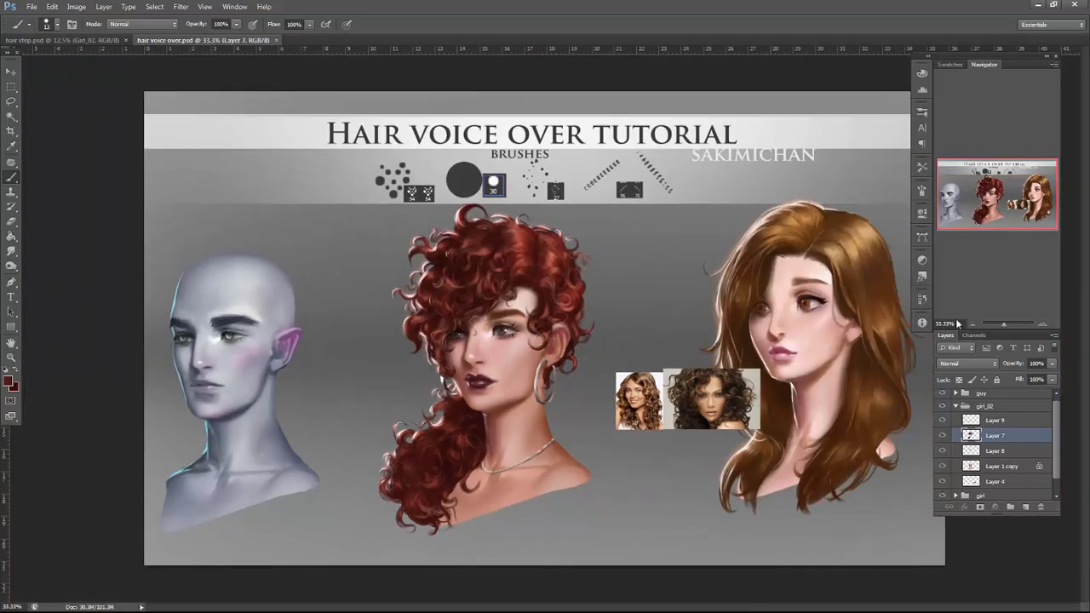
left_click(1042, 324)
left_click(1042, 324)
left_click_drag(988, 197, 970, 202)
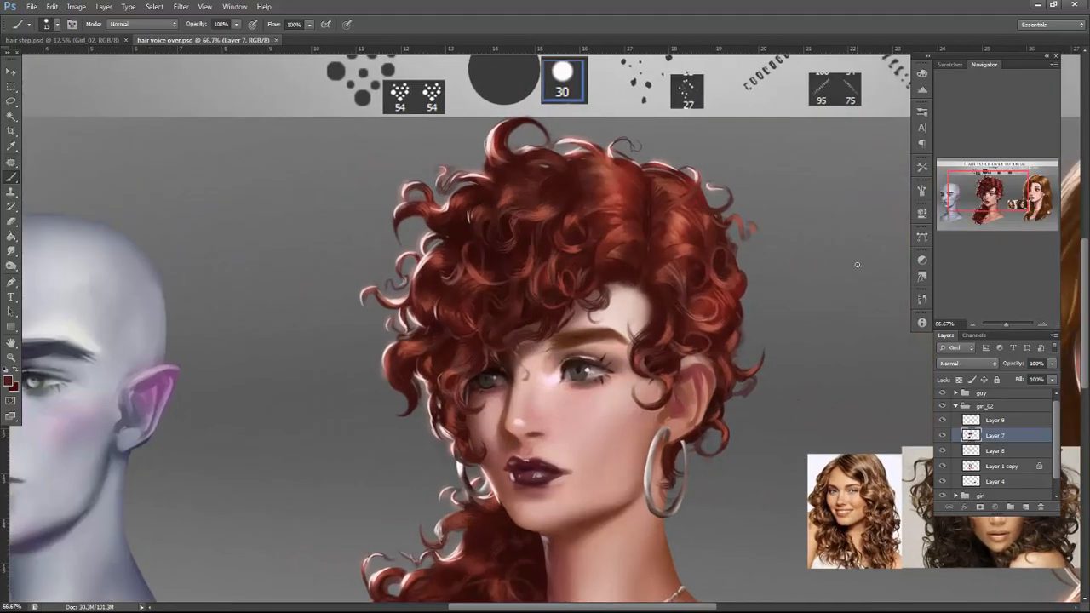
left_click_drag(719, 344, 817, 335)
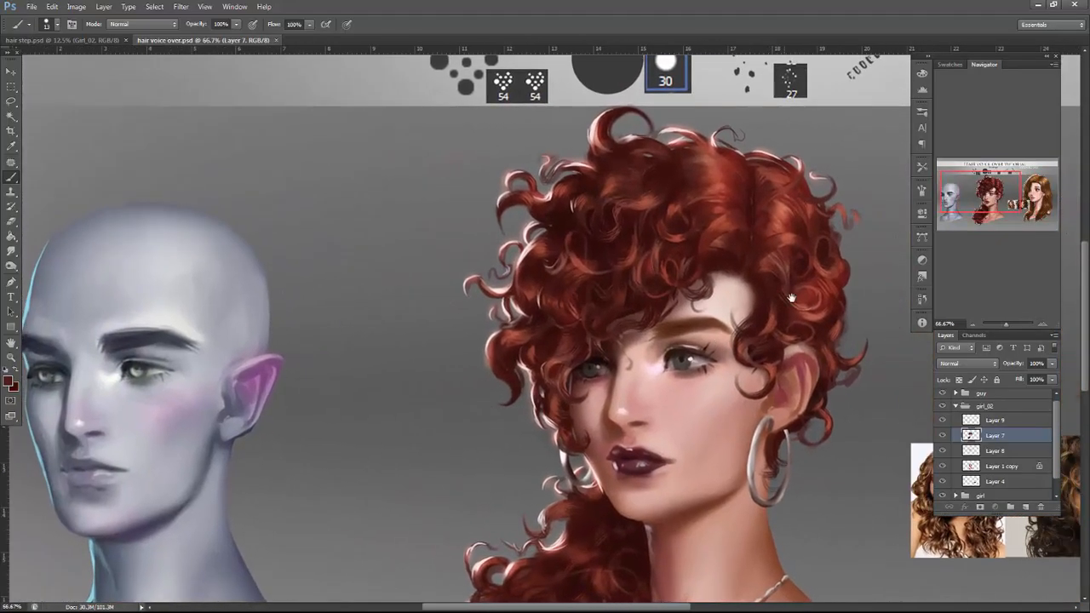
left_click(974, 325)
left_click(974, 324)
Hide Layer 4 with the hair reference photos and collapse the girl_02 group.
left_click(987, 482)
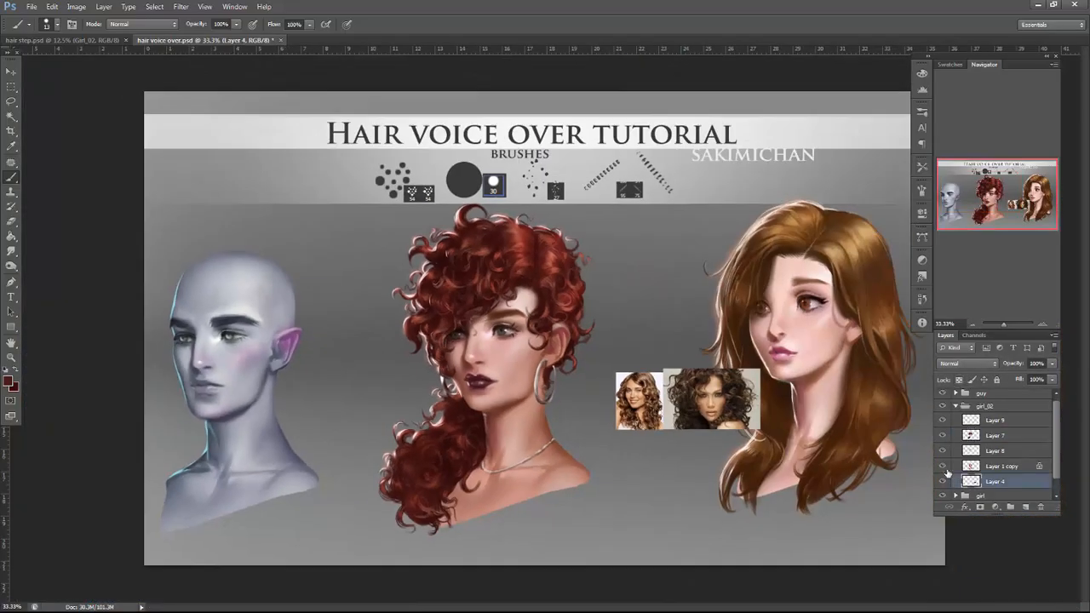
left_click(941, 481)
left_click(955, 406)
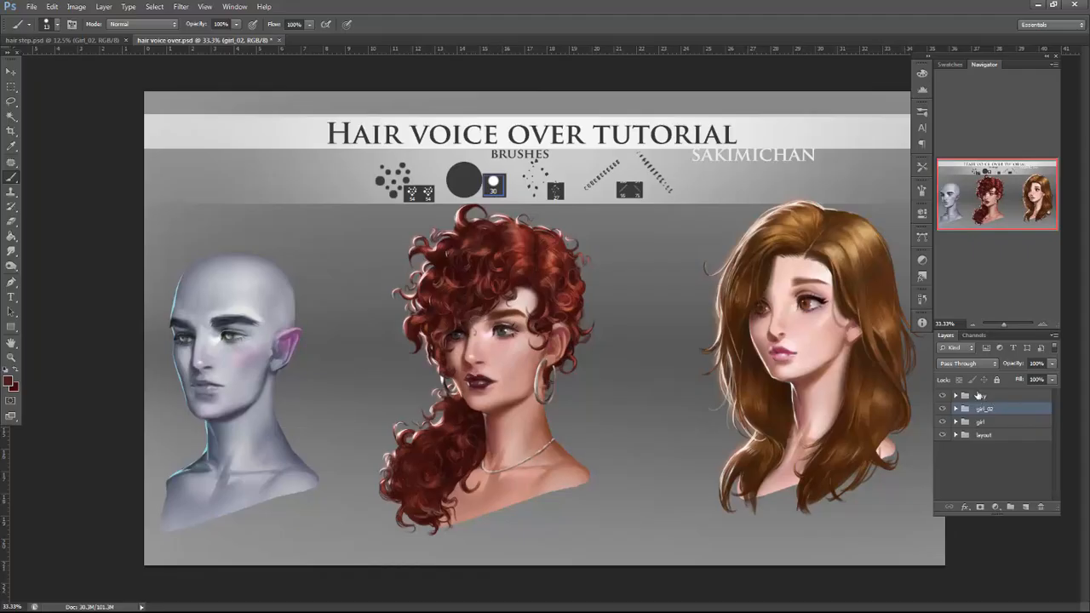
Move the girl_02 portrait to the right so it sits closer to the long-haired girl.
left_click(974, 324)
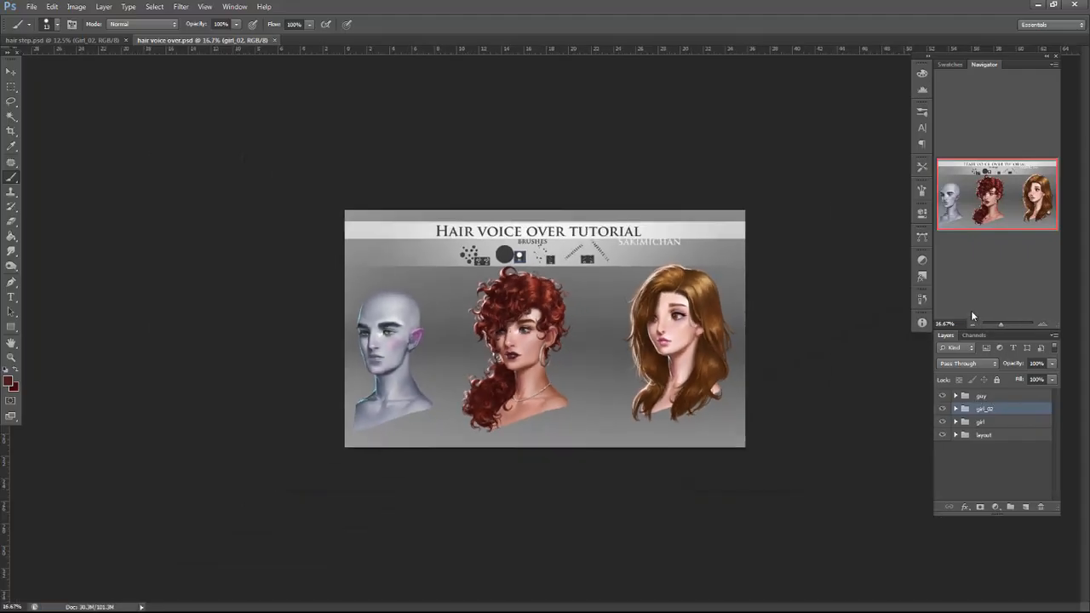
left_click(1041, 324)
left_click(1041, 324)
left_click(1041, 325)
left_click(1042, 324)
left_click(973, 324)
left_click(973, 324)
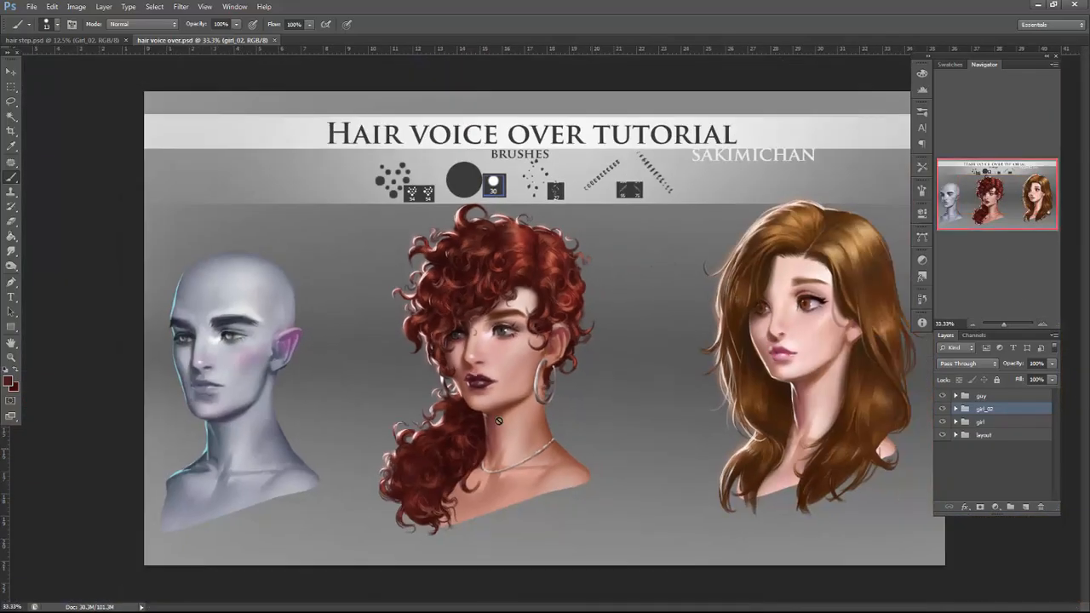
left_click(12, 71)
left_click_drag(487, 455, 545, 457)
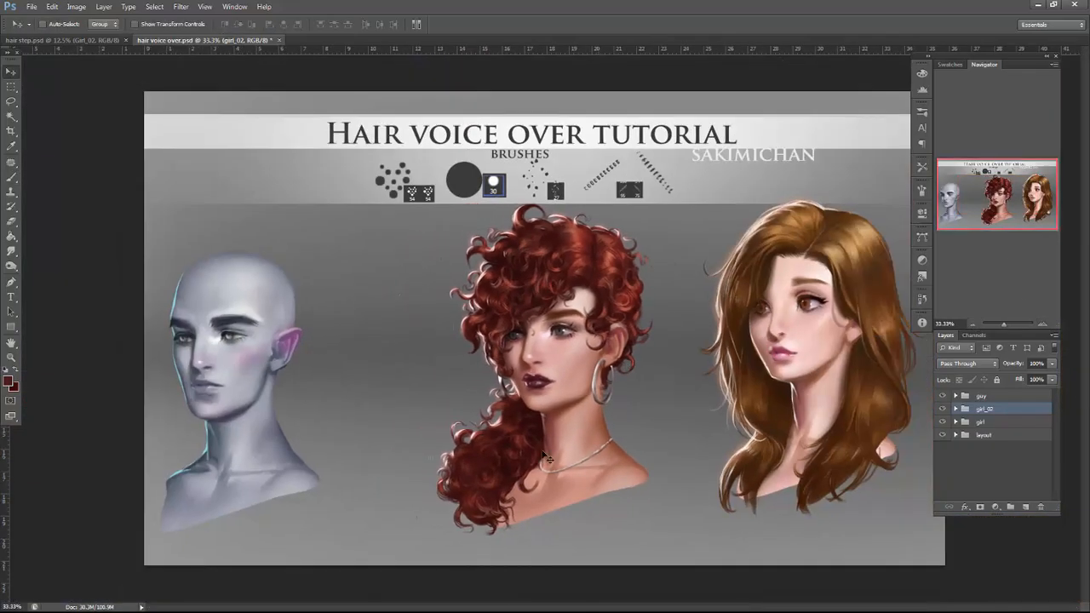
Expand the girl group, select Layer 6, and toggle its visibility to check that it holds the long hair.
left_click(987, 423)
left_click(955, 422)
left_click(984, 437)
left_click(942, 436)
left_click(942, 436)
Use Color Balance on Layer 6 to shift the midtones of the long hair from golden brown toward reddish auburn.
left_click(77, 6)
mouse_move(179, 36)
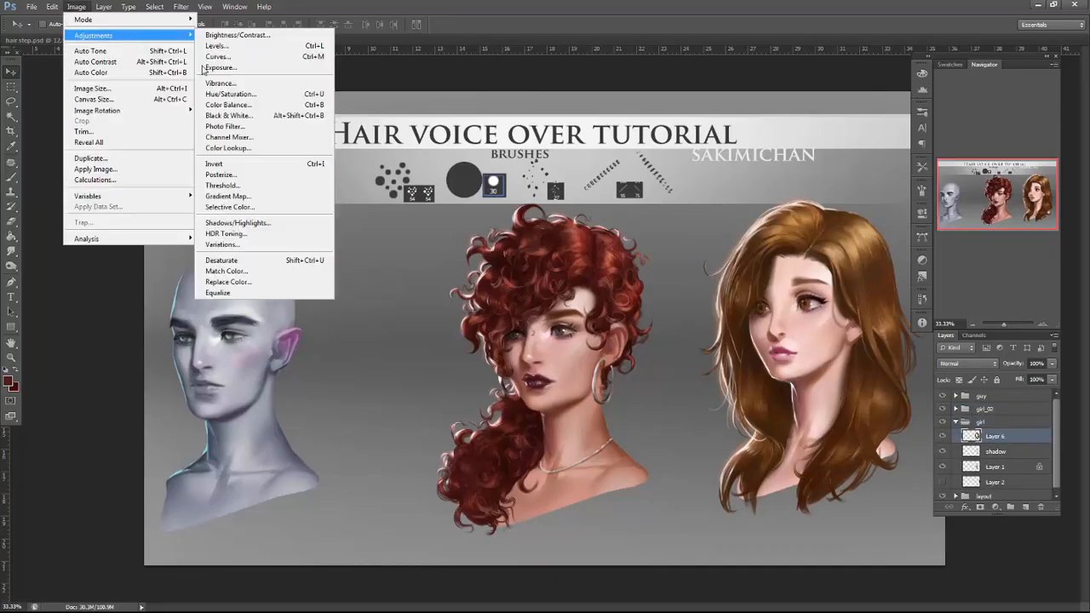
left_click(260, 105)
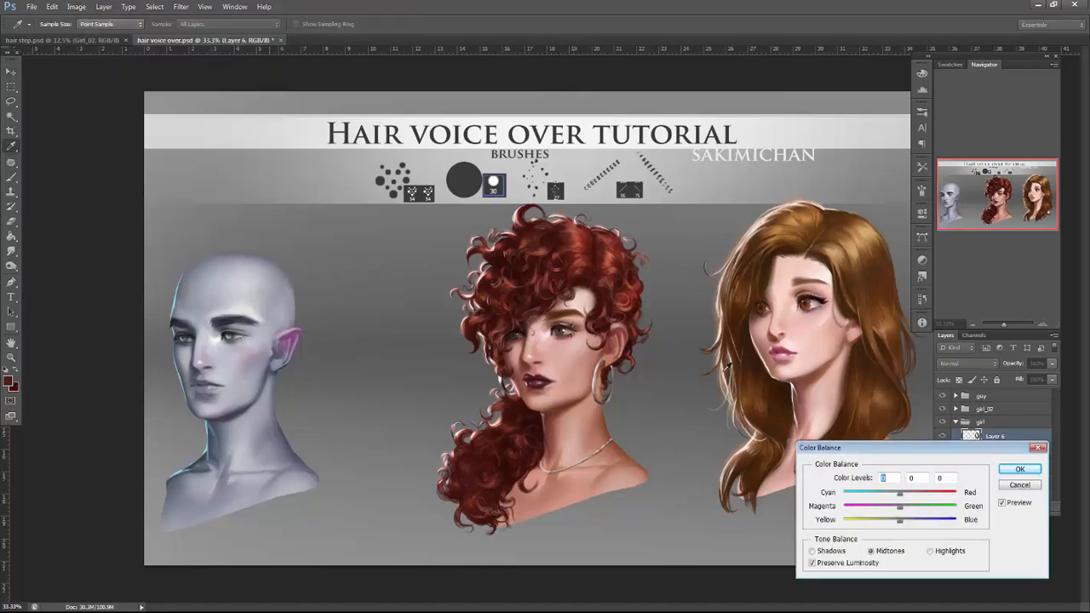
left_click_drag(900, 494, 909, 521)
left_click(911, 494)
left_click_drag(909, 521, 904, 521)
left_click_drag(912, 493, 894, 507)
left_click_drag(844, 494, 908, 510)
mouse_move(924, 523)
left_mouse_down()
mouse_move(939, 522)
mouse_move(919, 524)
left_mouse_up()
mouse_move(908, 510)
left_mouse_down()
mouse_move(897, 510)
mouse_move(930, 523)
mouse_move(912, 511)
left_mouse_up()
left_click_drag(928, 522, 906, 511)
left_click_drag(911, 524, 906, 523)
left_click_drag(905, 510, 923, 495)
left_click(899, 491)
left_click(910, 493)
Shift the highlights toward blue, set the shadow color levels to +5, +6, +9, and apply the Color Balance.
left_click(931, 550)
mouse_move(898, 519)
left_mouse_down()
mouse_move(933, 521)
mouse_move(928, 496)
mouse_move(890, 496)
mouse_move(917, 496)
mouse_move(907, 498)
mouse_move(919, 523)
mouse_move(890, 525)
mouse_move(909, 521)
mouse_move(905, 493)
mouse_move(906, 522)
left_mouse_up()
left_click(827, 557)
left_click_drag(905, 494, 903, 509)
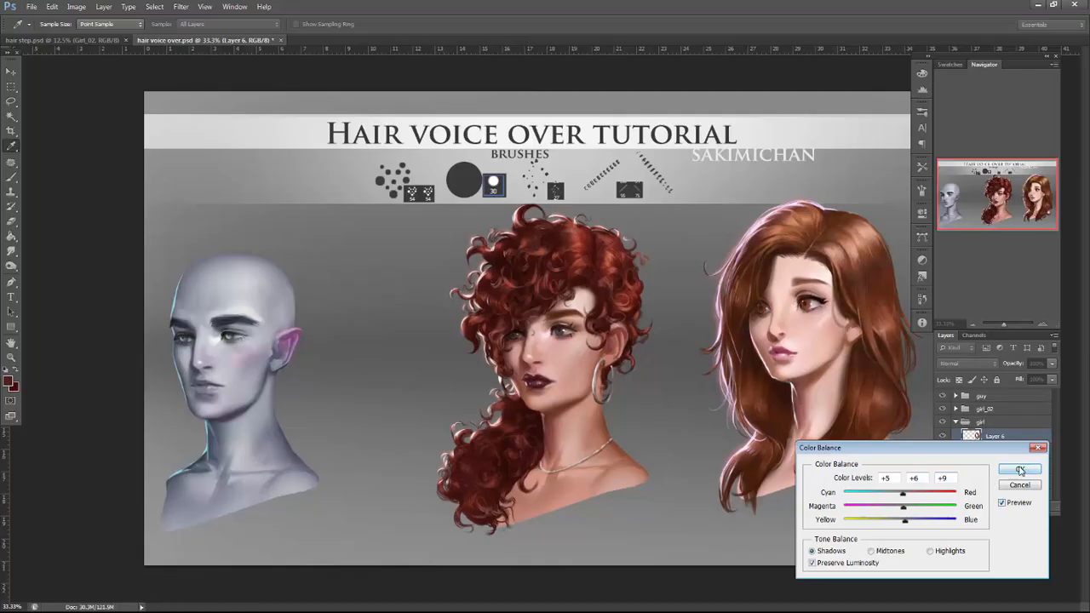
left_click(1019, 469)
Collapse the girl group, hide the girl_02 and girl groups, and select the guy group.
left_click(972, 324)
left_click(972, 324)
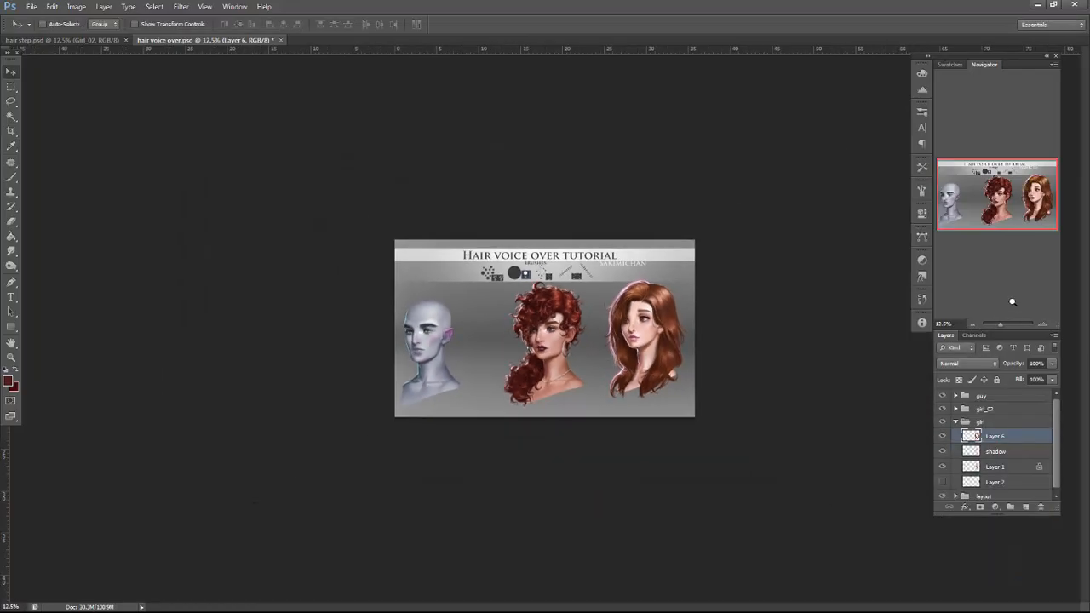
left_click(1042, 324)
left_click(1042, 323)
left_click_drag(1021, 205, 1016, 205)
left_click_drag(472, 417, 761, 389)
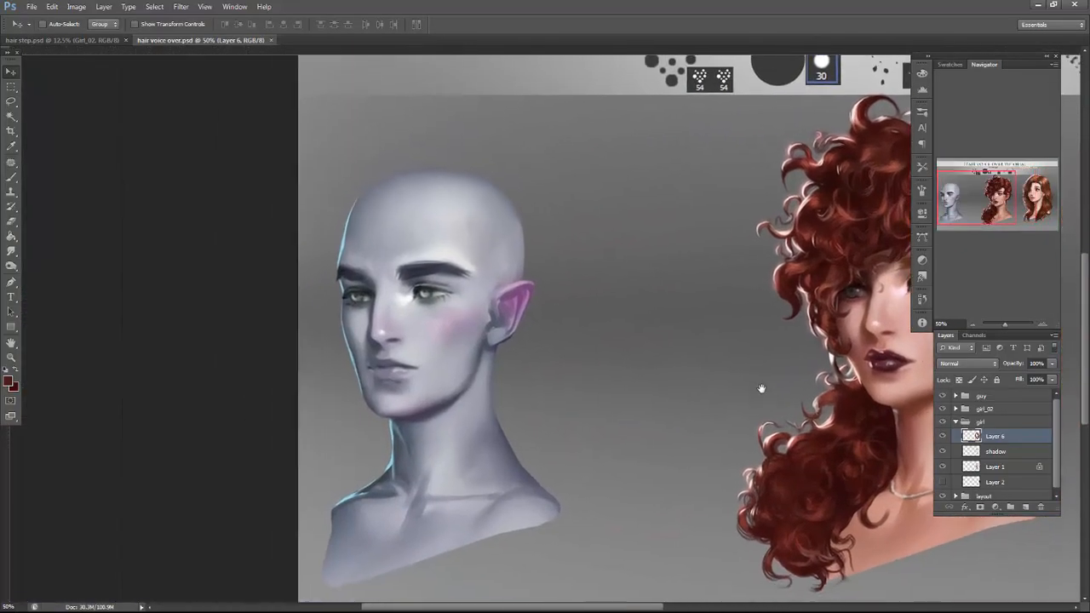
left_click(956, 421)
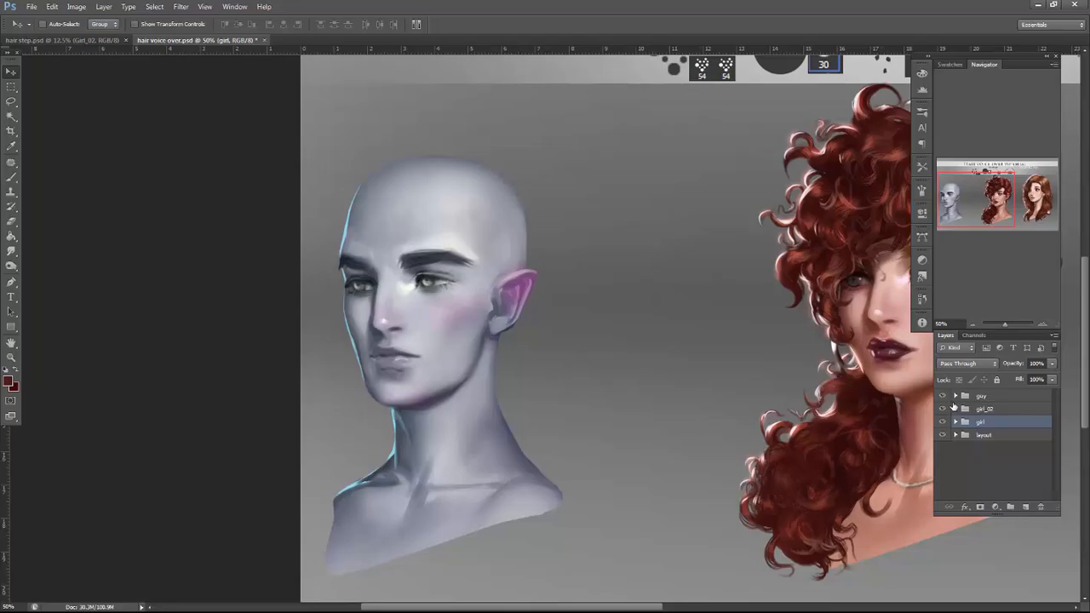
left_click_drag(942, 408, 943, 423)
left_click(990, 398)
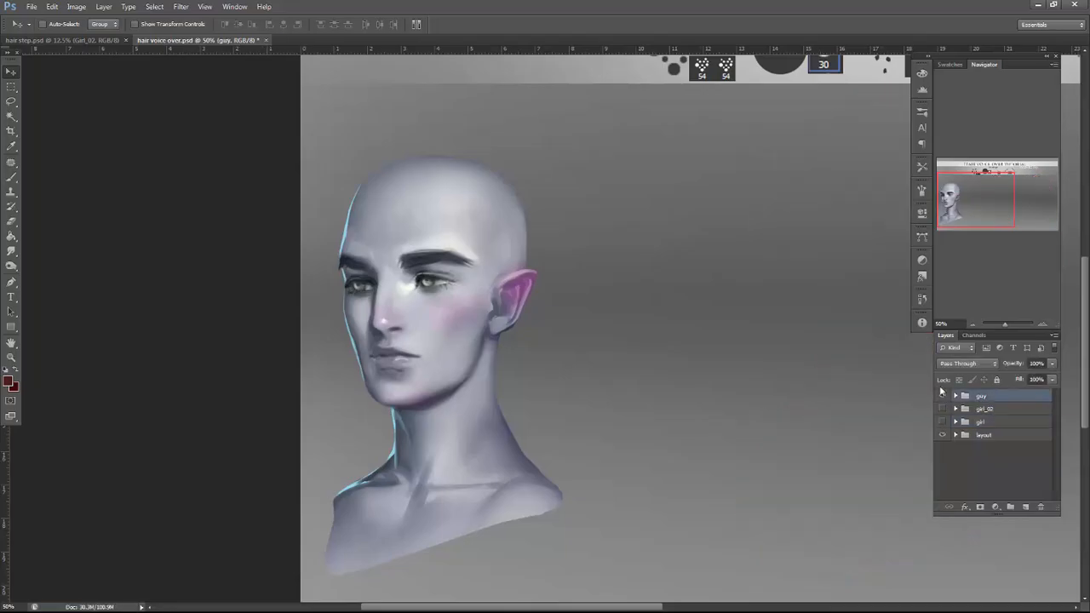
Move the bald portrait further into the canvas, then show Layer 5 of the guy group and shift its reference photos away from the neck.
left_click_drag(422, 395, 620, 349)
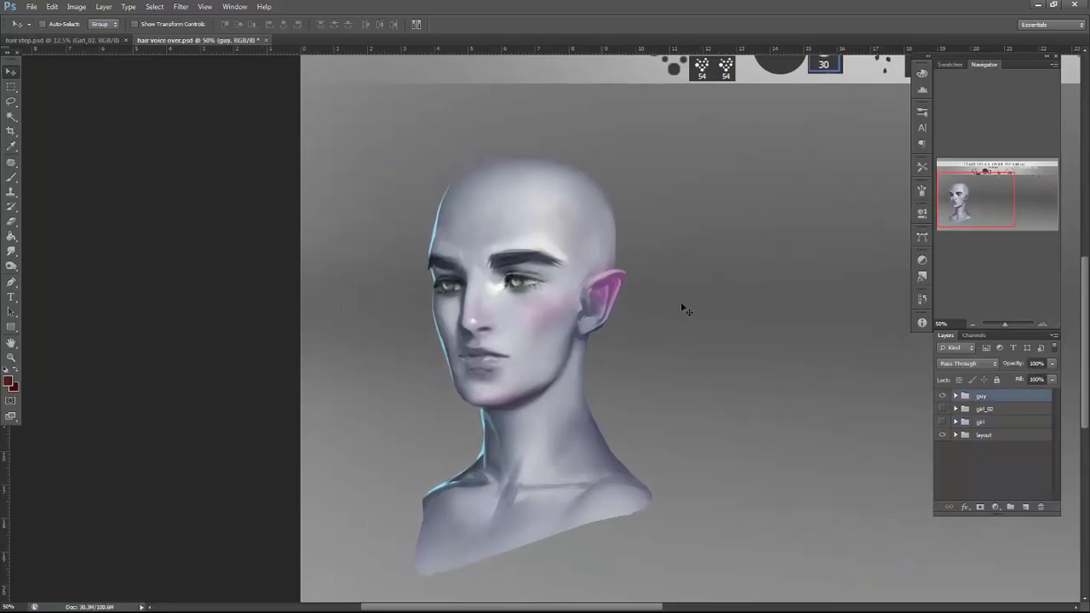
left_click(955, 396)
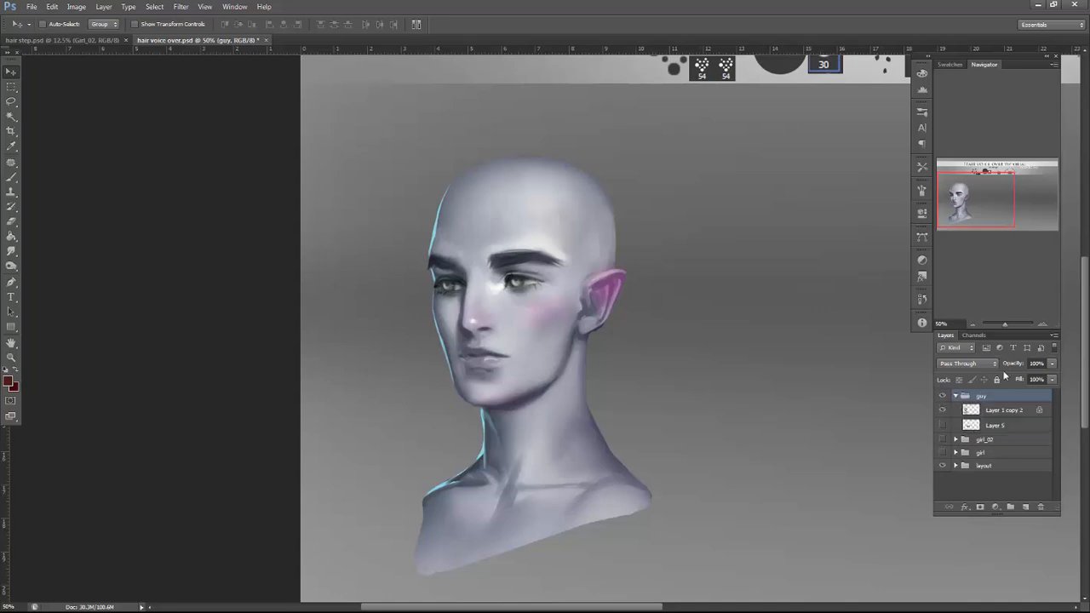
left_click(941, 425)
left_click(994, 425)
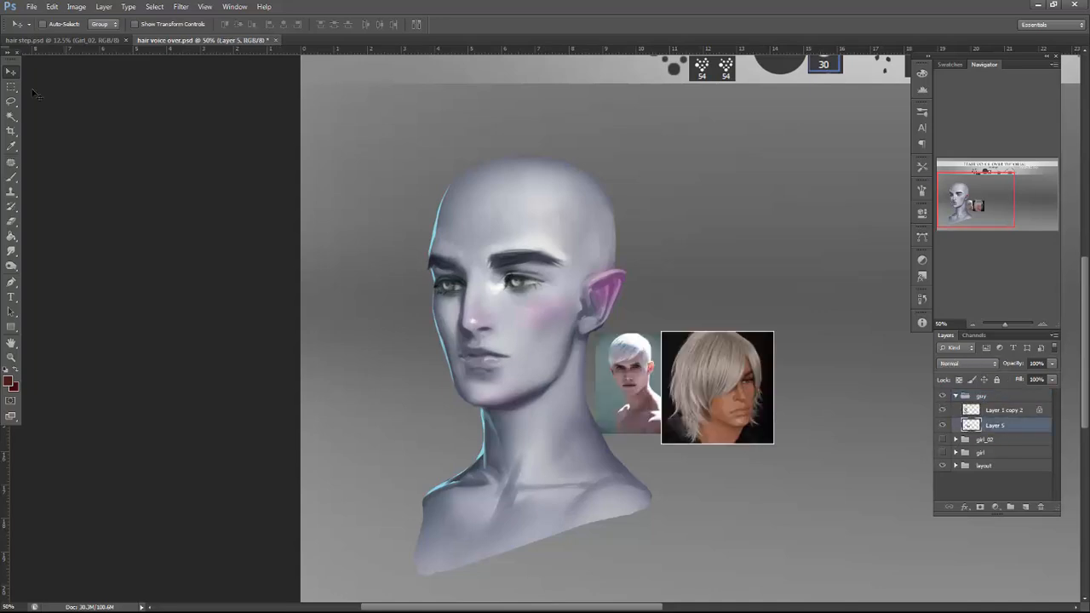
left_click_drag(738, 429, 796, 423)
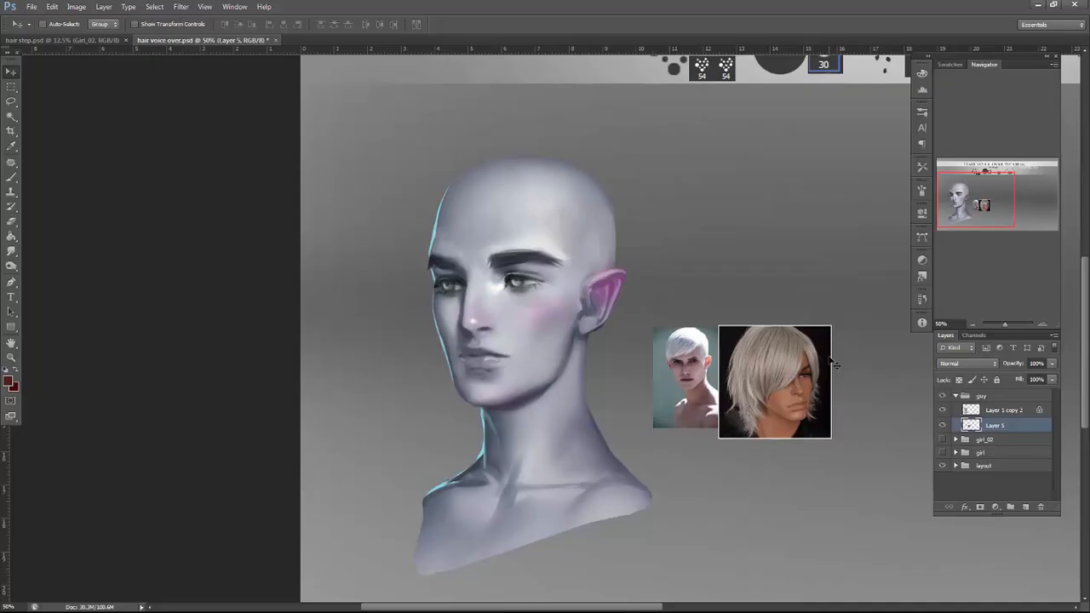
Show and expand the girl_02 group, and select its Layer 1 copy holding the red-haired girl's face.
left_click(989, 411)
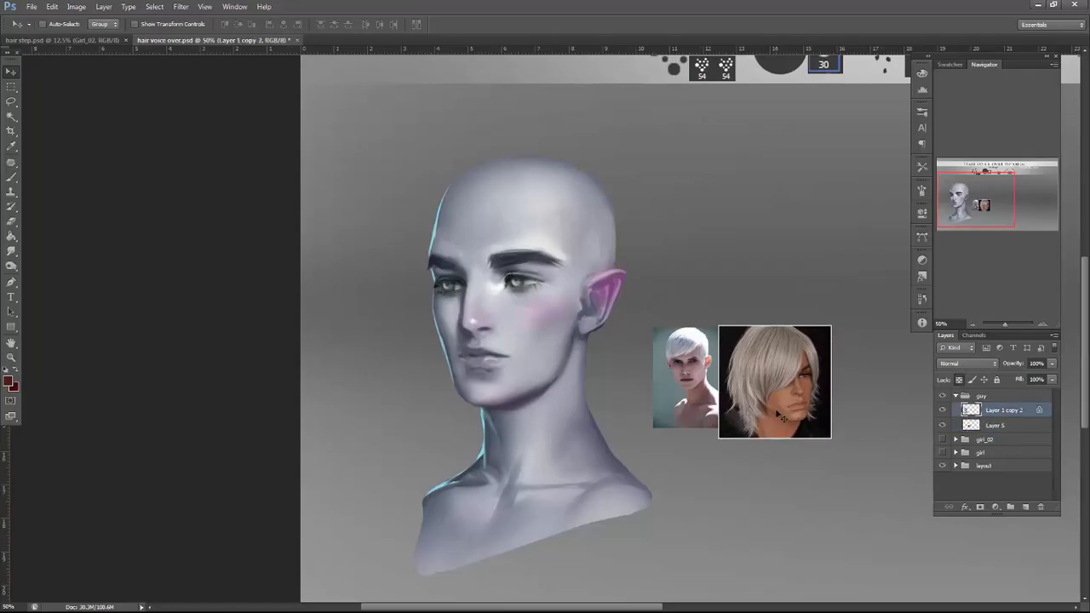
left_click(942, 439)
left_click_drag(877, 455, 588, 417)
left_click_drag(704, 378, 817, 478)
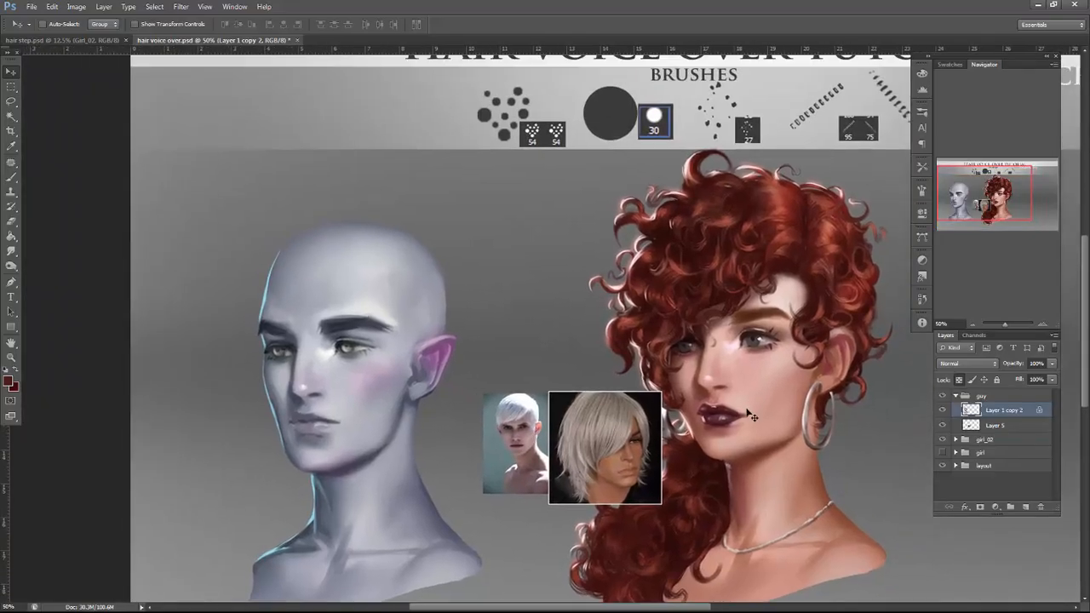
left_click_drag(742, 421, 837, 361)
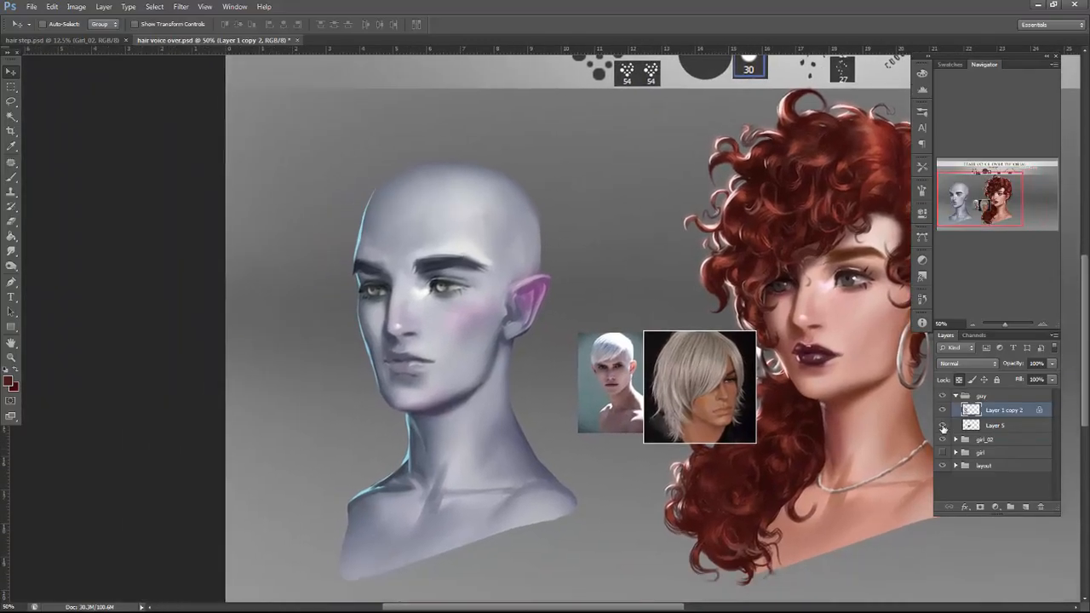
left_click(956, 439)
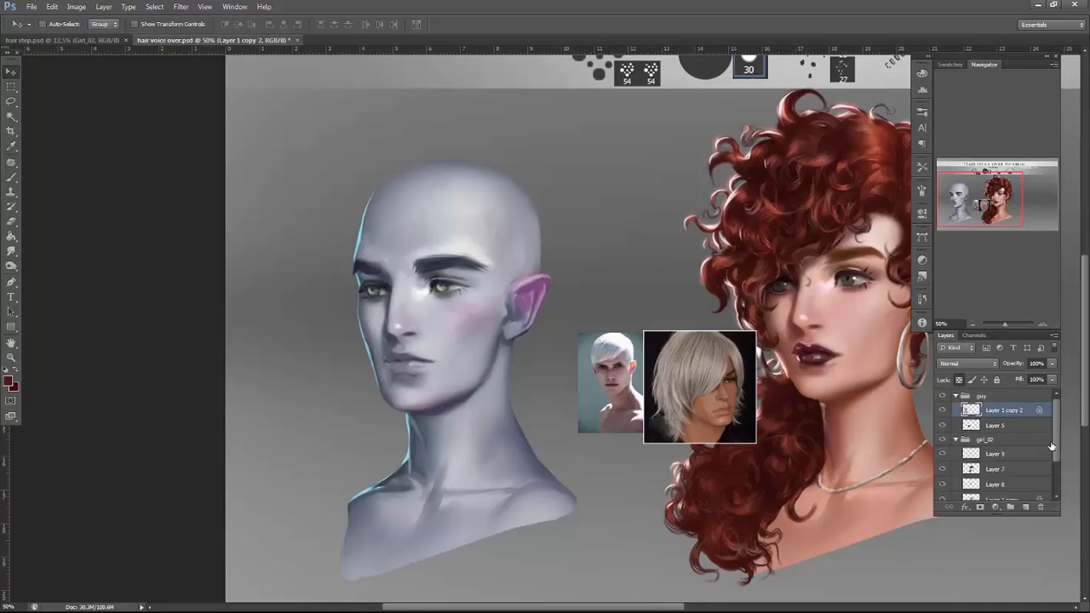
scroll(996, 459, "down", 2)
left_click(1000, 469)
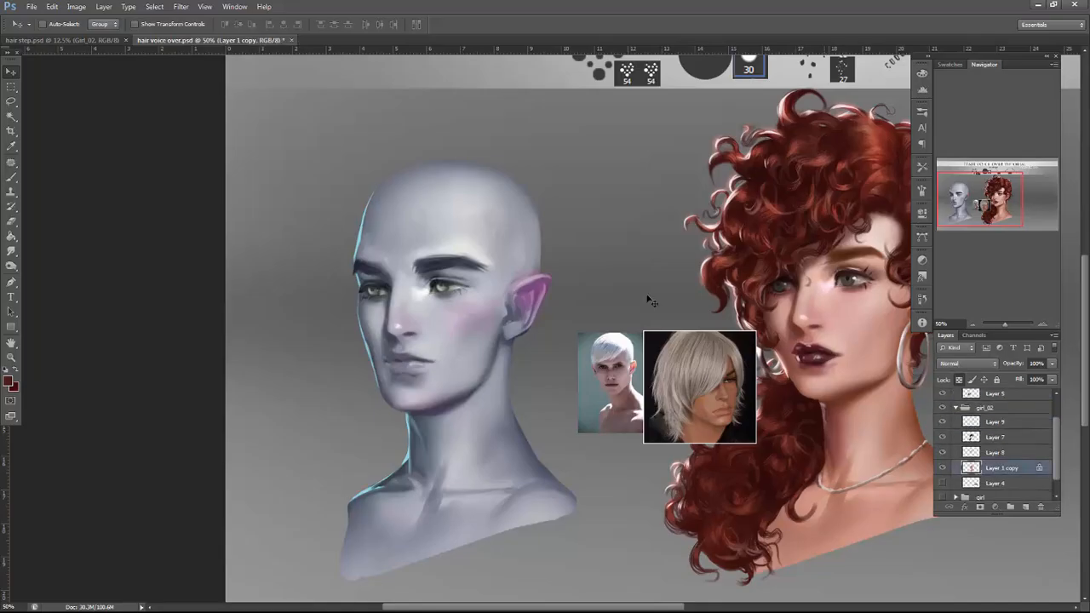
Apply Brightness/Contrast to the red-haired girl's face layer with brightness -18 and contrast 28.
left_click(76, 11)
mouse_move(119, 35)
left_click(247, 35)
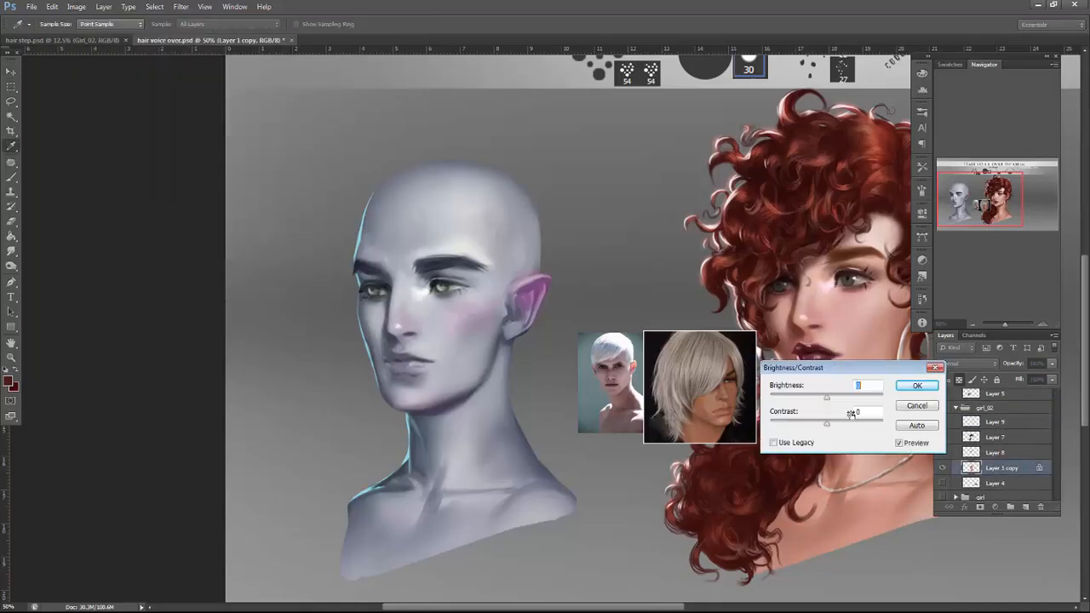
left_click_drag(823, 402, 841, 426)
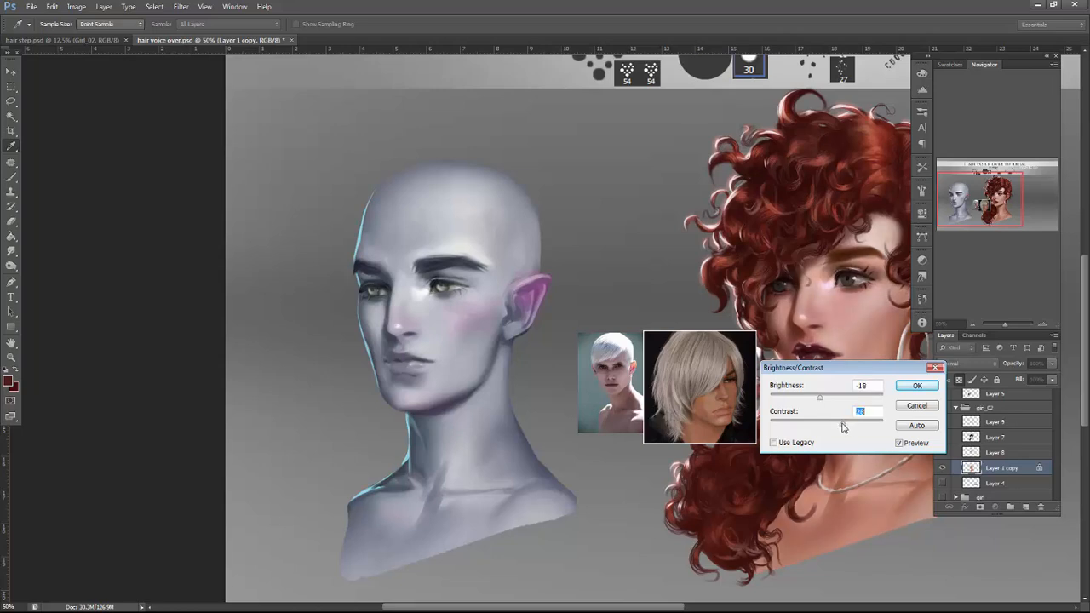
left_click(906, 387)
Lasso the red-haired girl's nose, copy it to a new layer, and scale it to 88.65% width and 87.85% height.
key("l")
key("ctrl+j")
mouse_move(847, 334)
left_mouse_down()
mouse_move(839, 296)
mouse_move(835, 304)
left_mouse_up()
key("ctrl+t")
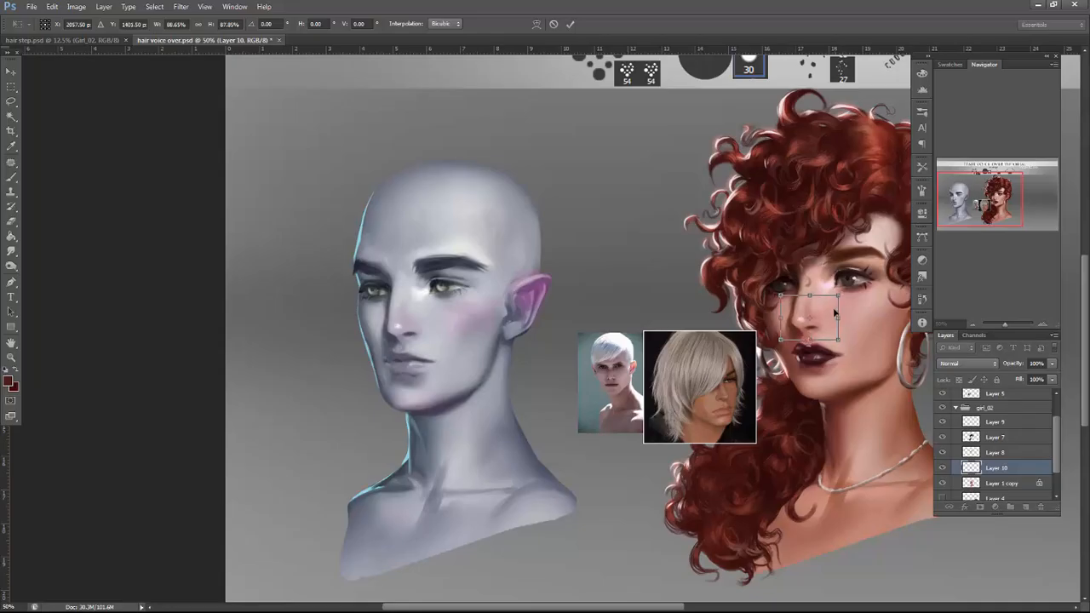
Nudge the scaled nose slightly right and up, apply the transform, and merge it into Layer 1 copy.
key("Right")
key("Right")
key("Up")
key("Up")
key("Up")
key("Up")
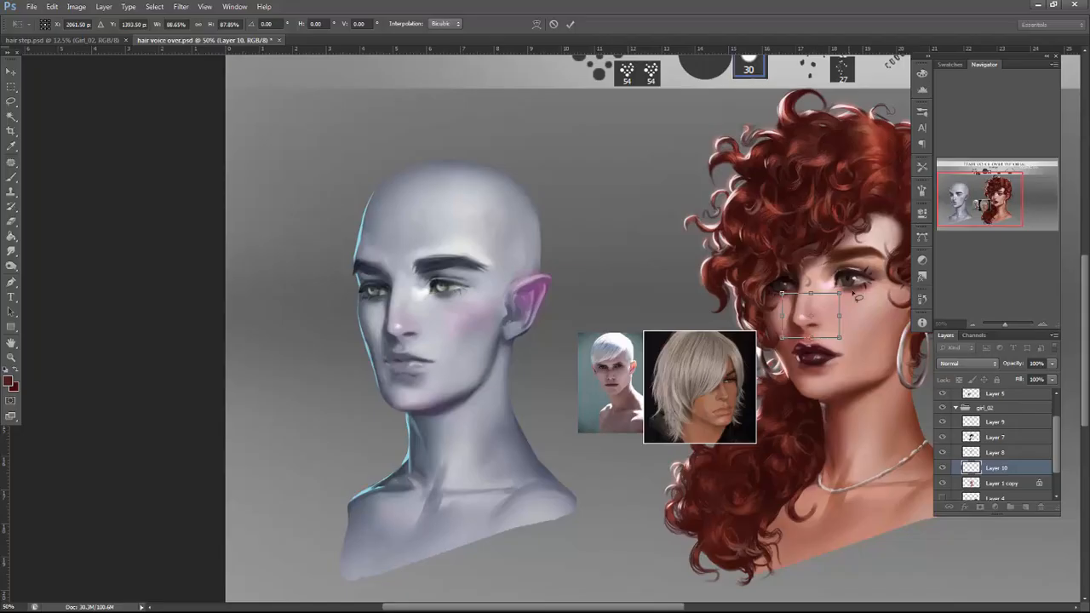
key("Return")
left_click(18, 227)
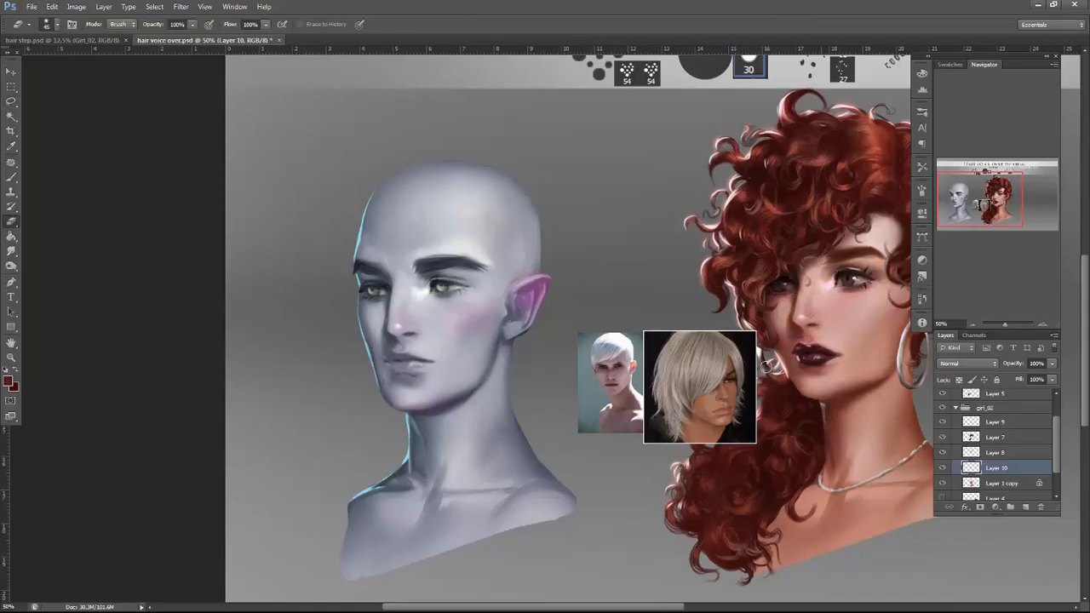
key("ctrl+e")
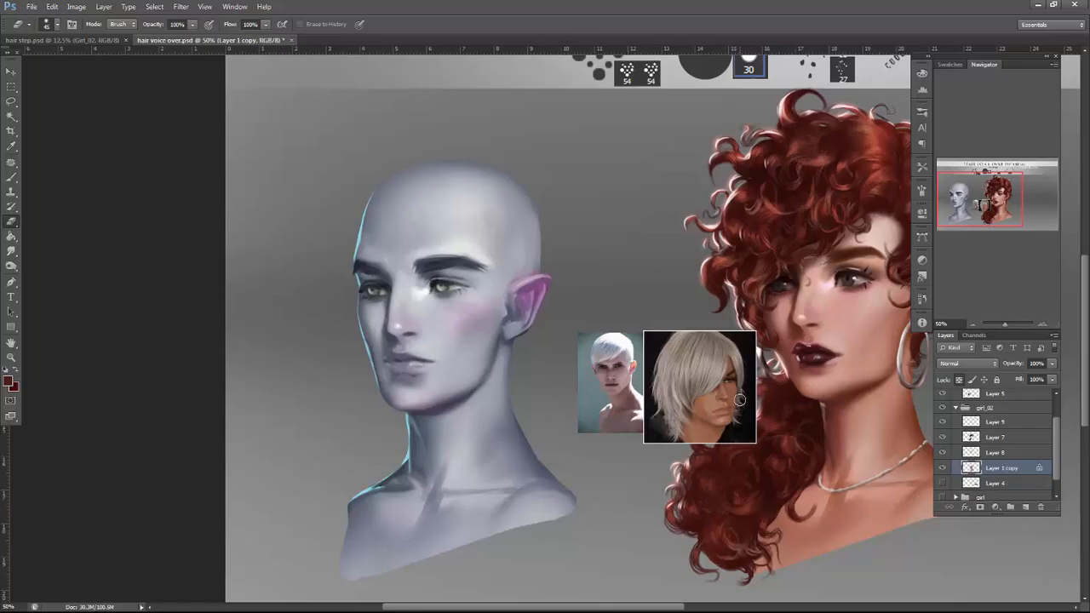
Collapse and hide the girl_02 group, and select Layer 5 in the guy group.
left_click(957, 410)
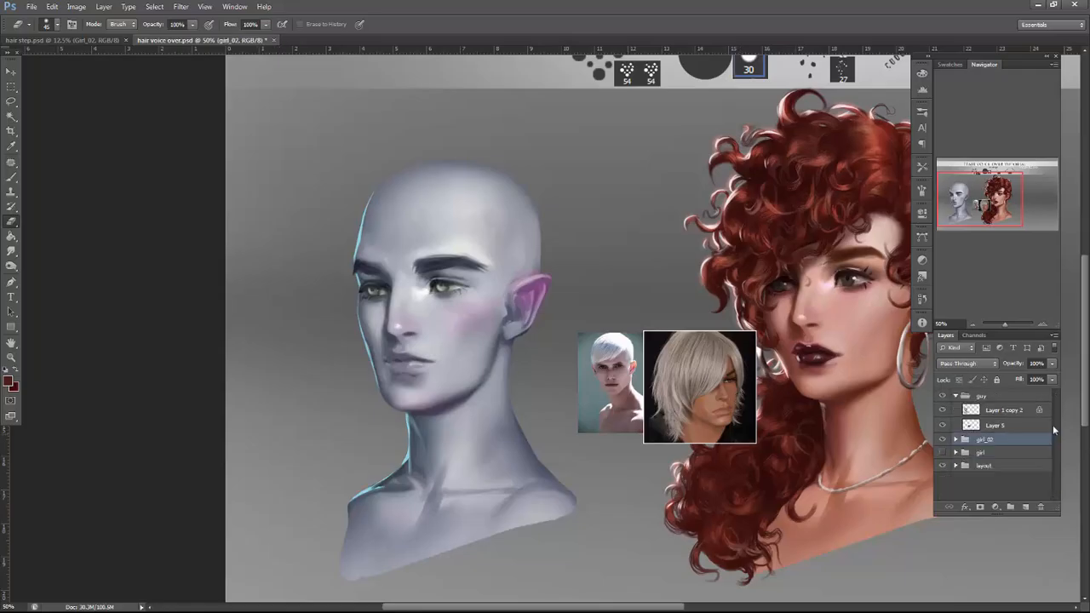
left_click(990, 427)
left_click(942, 439)
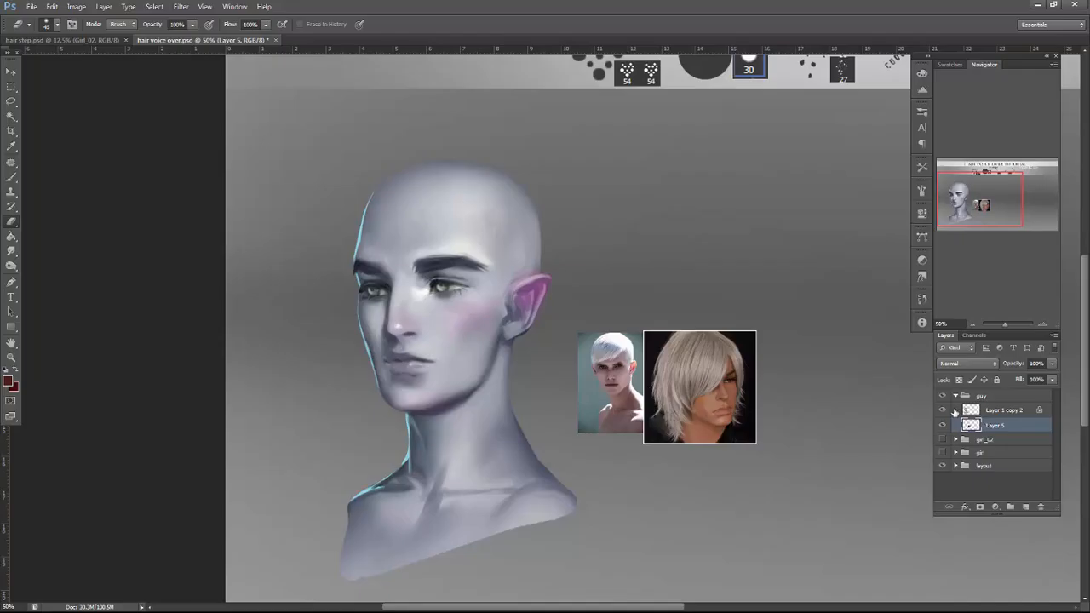
Use Brightness/Contrast on the guy's Layer 1 copy 2 to darken the skin and raise its contrast.
left_click(1041, 324)
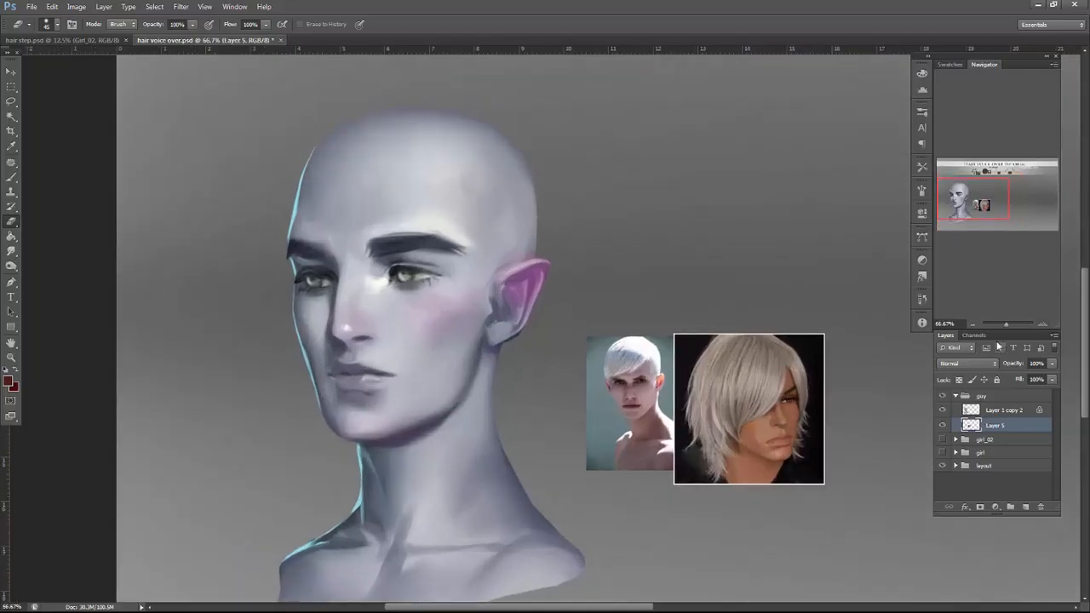
left_click(1001, 411)
left_click(76, 7)
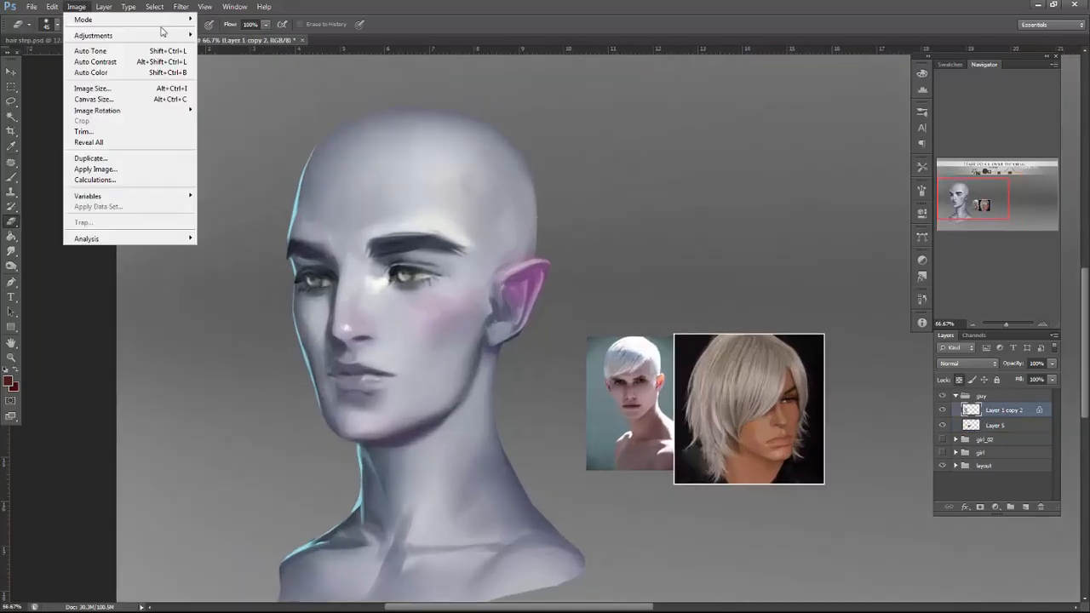
mouse_move(167, 39)
left_click(230, 36)
left_click_drag(821, 399, 844, 426)
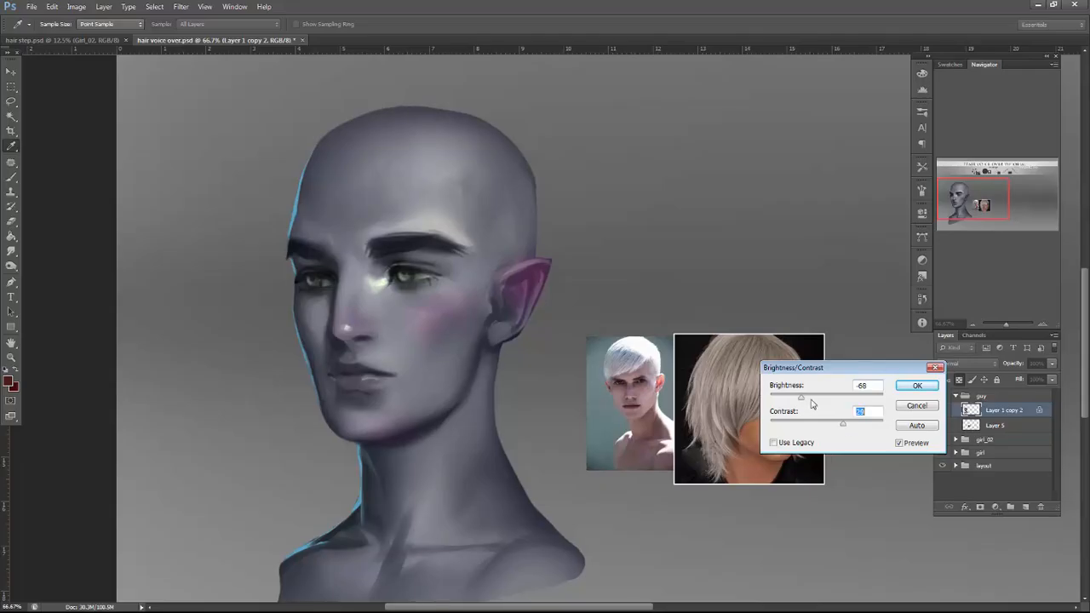
left_click(809, 398)
left_click_drag(842, 428, 849, 425)
left_click(909, 388)
Brighten the guy's eyes with the Dodge tool set to Midtones at 19% exposure.
key("e")
left_click(11, 266)
left_click(46, 265)
right_click(452, 239)
left_click(428, 277)
left_click_drag(473, 268, 470, 237)
right_click(421, 205)
left_click(402, 277)
mouse_move(403, 275)
left_mouse_down()
mouse_move(310, 281)
mouse_move(423, 274)
left_mouse_up()
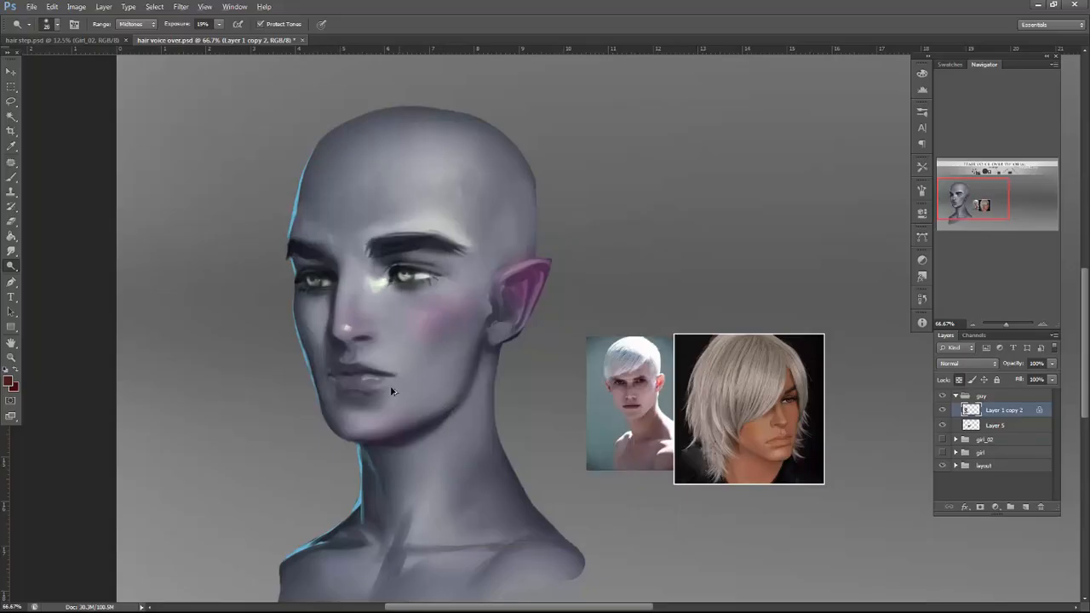
Use Hue/Saturation to reduce the color saturation of the guy's portrait.
left_click_drag(497, 387, 567, 369)
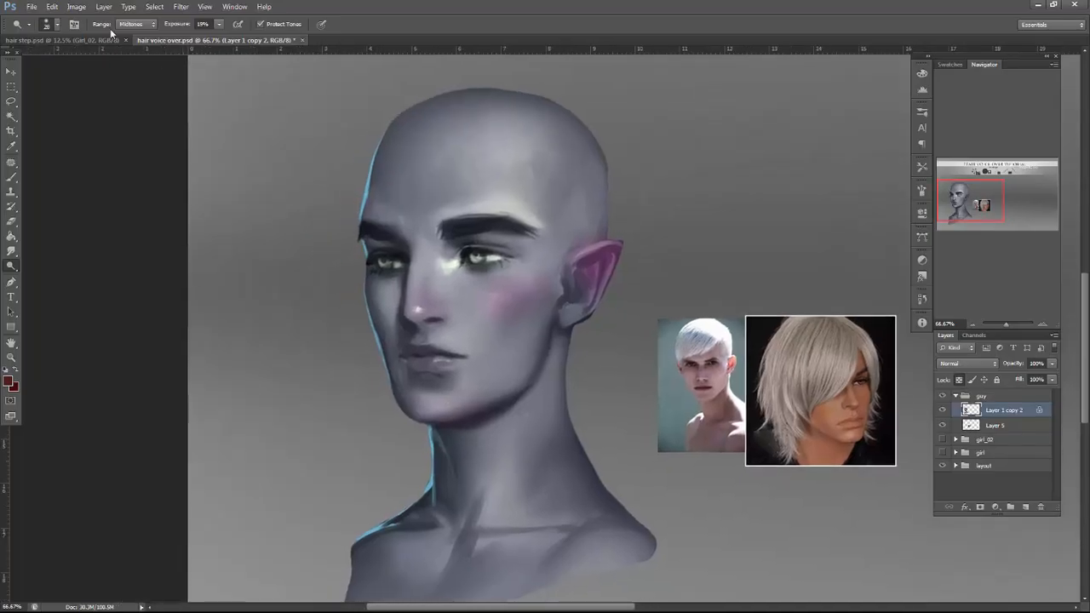
left_click(75, 7)
mouse_move(131, 35)
left_click(252, 95)
mouse_move(792, 501)
left_mouse_down()
mouse_move(806, 499)
mouse_move(774, 526)
mouse_move(803, 554)
mouse_move(785, 554)
left_mouse_up()
left_click(922, 440)
key("o")
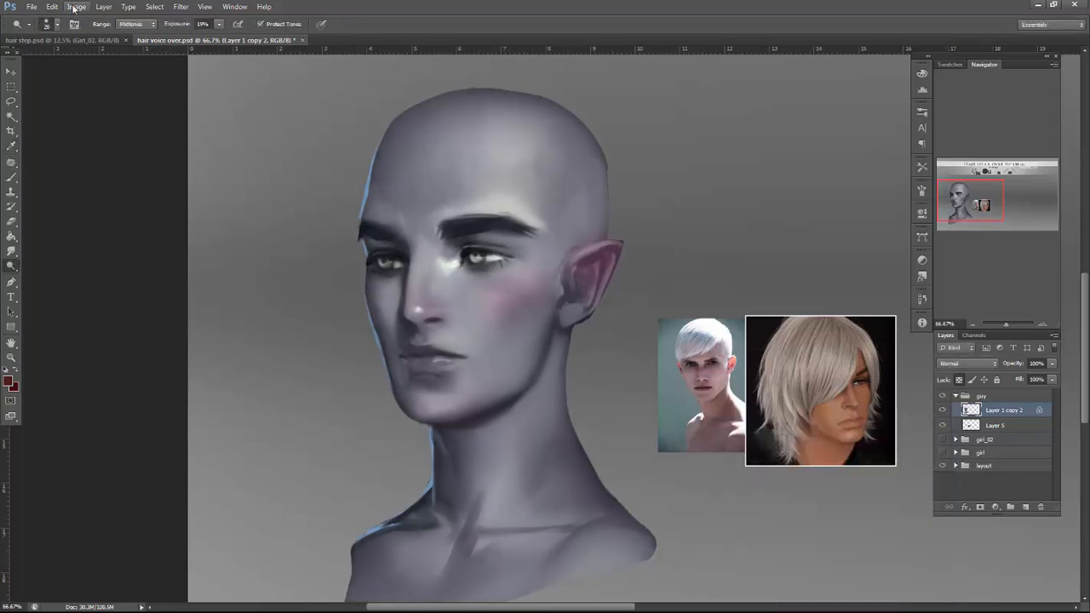
Warm the guy's skin with Color Balance, setting the shadows to +3 for magenta-green and -7 for yellow-blue.
left_click(76, 7)
mouse_move(110, 34)
left_click(246, 102)
left_click_drag(899, 493, 895, 521)
left_click(903, 509)
left_click(838, 553)
left_click_drag(900, 509, 901, 509)
left_click_drag(900, 495, 901, 498)
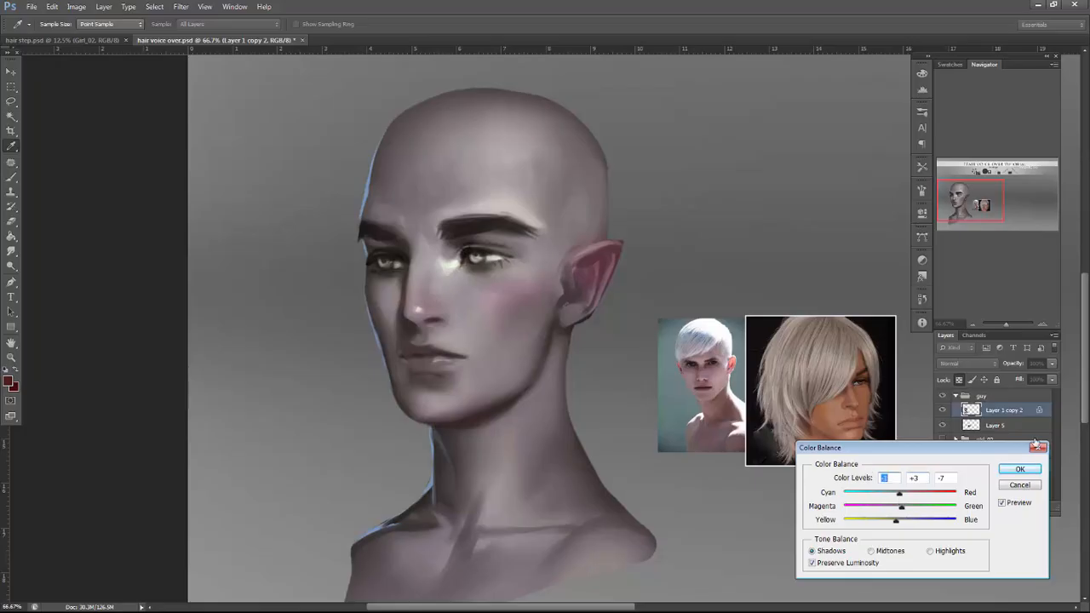
left_click(1029, 471)
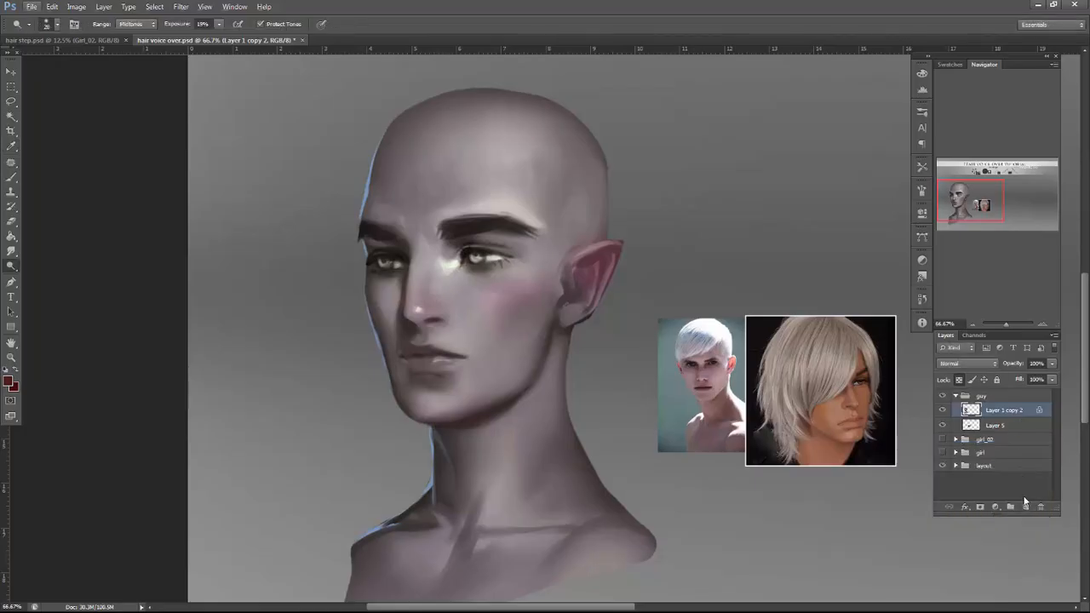
Add a new layer clipped to Layer 1 copy 2 and fill it with the orange-brown skin tone sampled from the reference photo.
left_click(1026, 507)
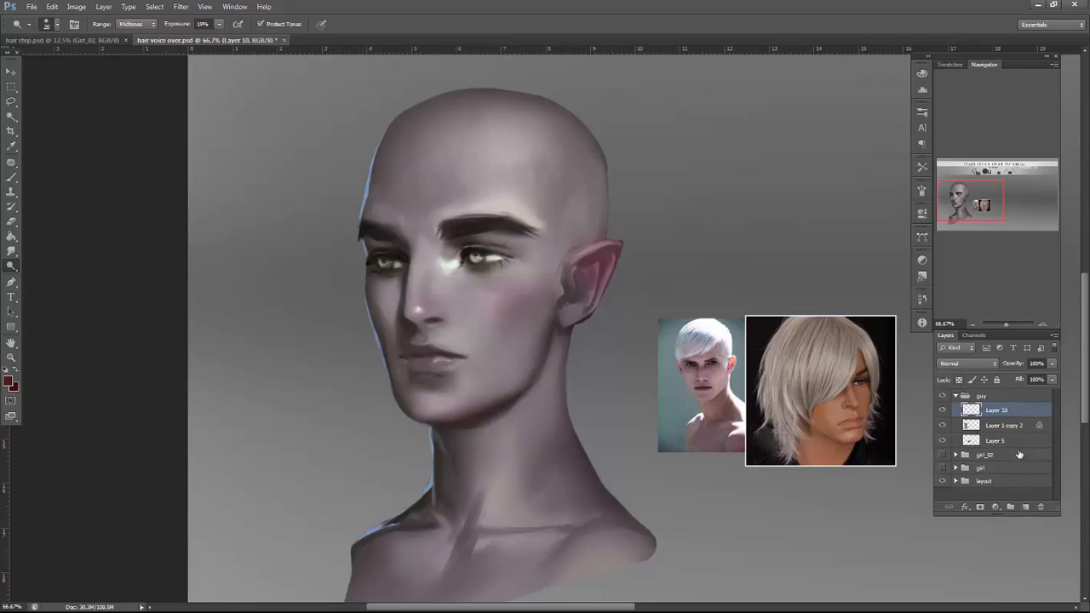
key("ctrl+alt+g")
left_click(12, 236)
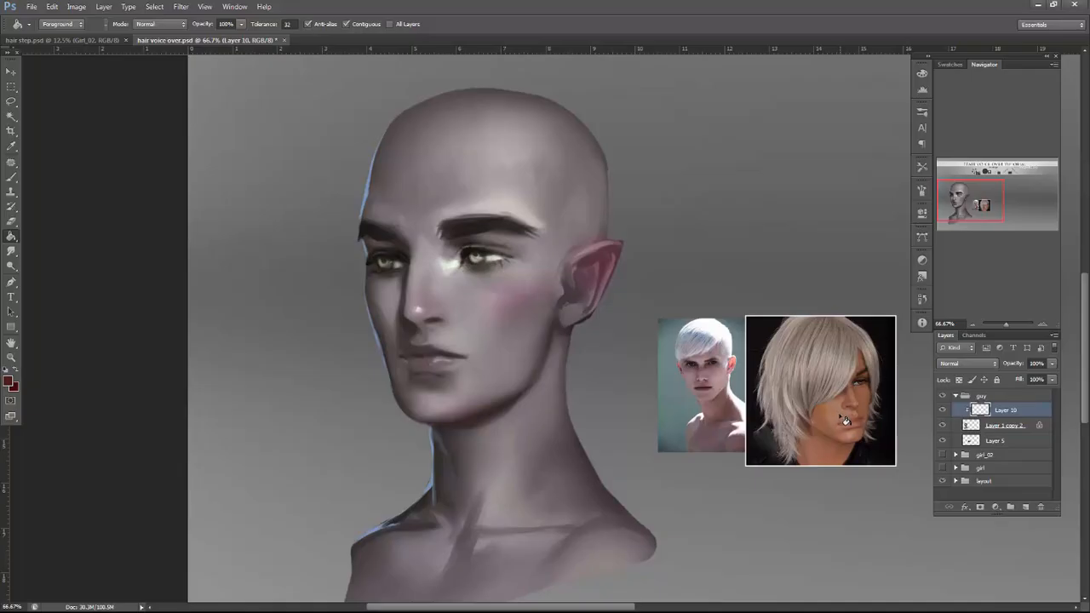
left_click(18, 180)
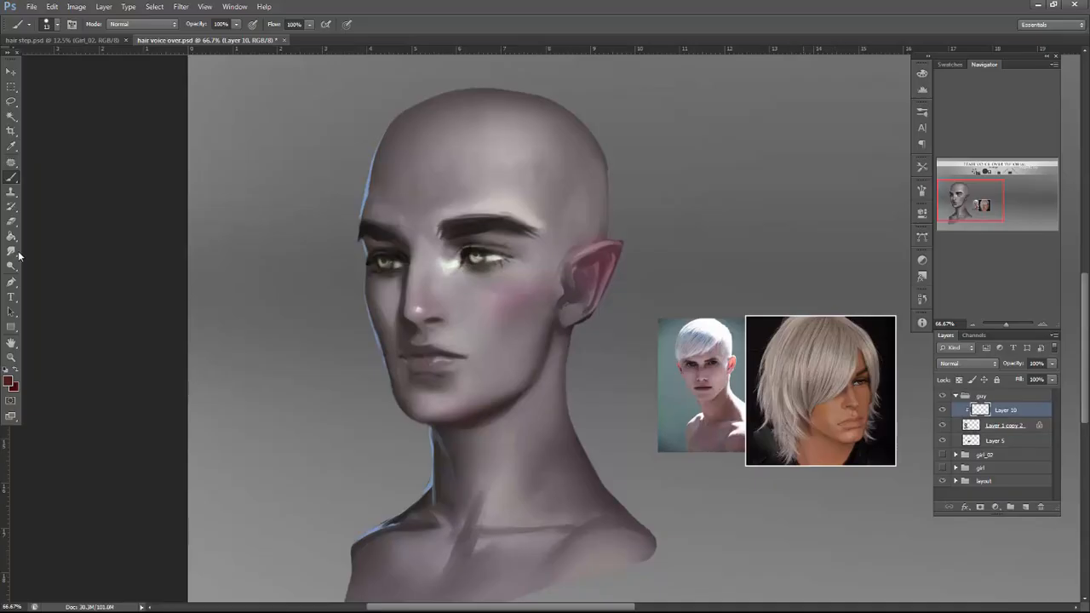
left_click(837, 406, "alt")
key("g")
left_click(536, 295)
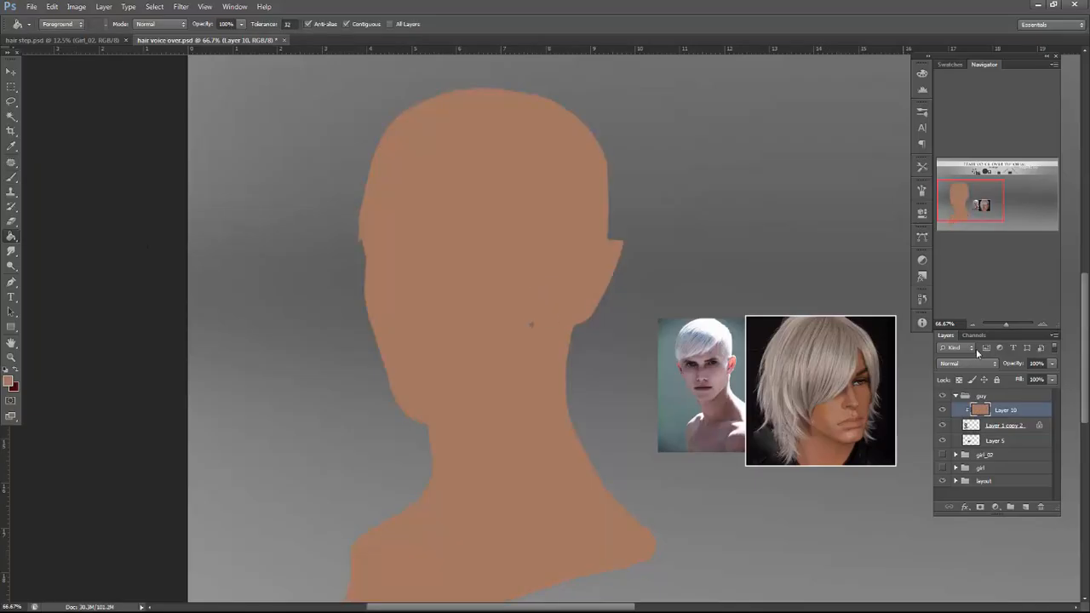
Set the skin-tone fill layer's blend mode to Multiply and lower its opacity to 53%.
left_click(966, 362)
left_click(951, 108)
left_click(1051, 363)
left_click_drag(1054, 378, 1029, 378)
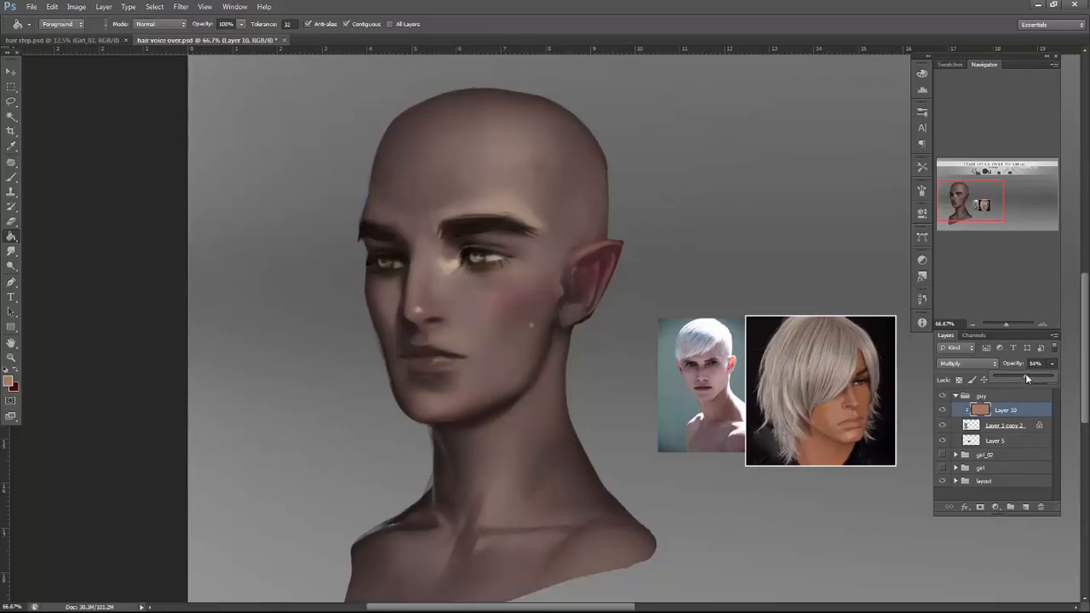
Erase the skin-tone fill over the guy's eyes.
left_click(12, 220)
mouse_move(497, 247)
left_mouse_down()
mouse_move(470, 256)
mouse_move(498, 253)
left_mouse_up()
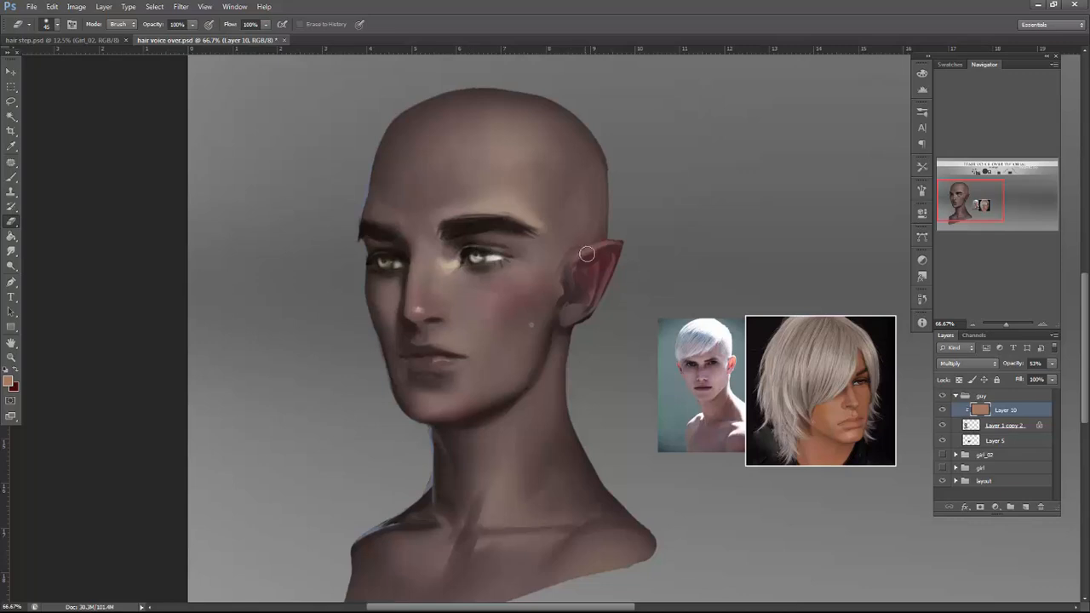
right_click(585, 252)
Change the skin-tone layer to Overlay at about 65% opacity and merge it into Layer 1 copy 2.
left_click_drag(1053, 366, 1009, 375)
left_click(992, 364)
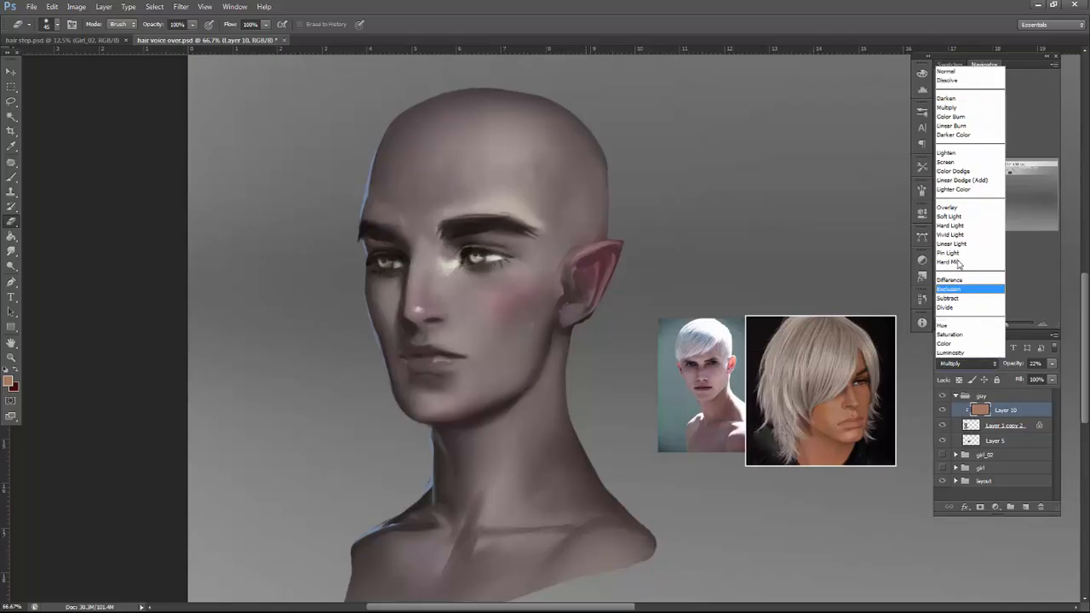
left_click(966, 207)
left_click(1052, 363)
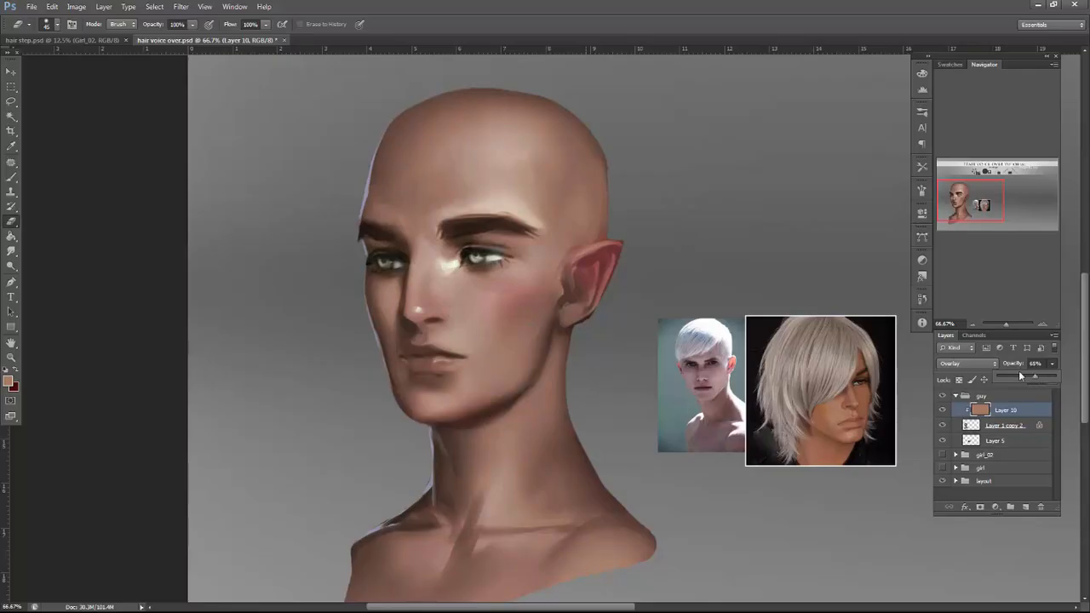
key("Delete")
Show the girl_02 and girl groups alongside the guy portrait.
left_click(942, 440)
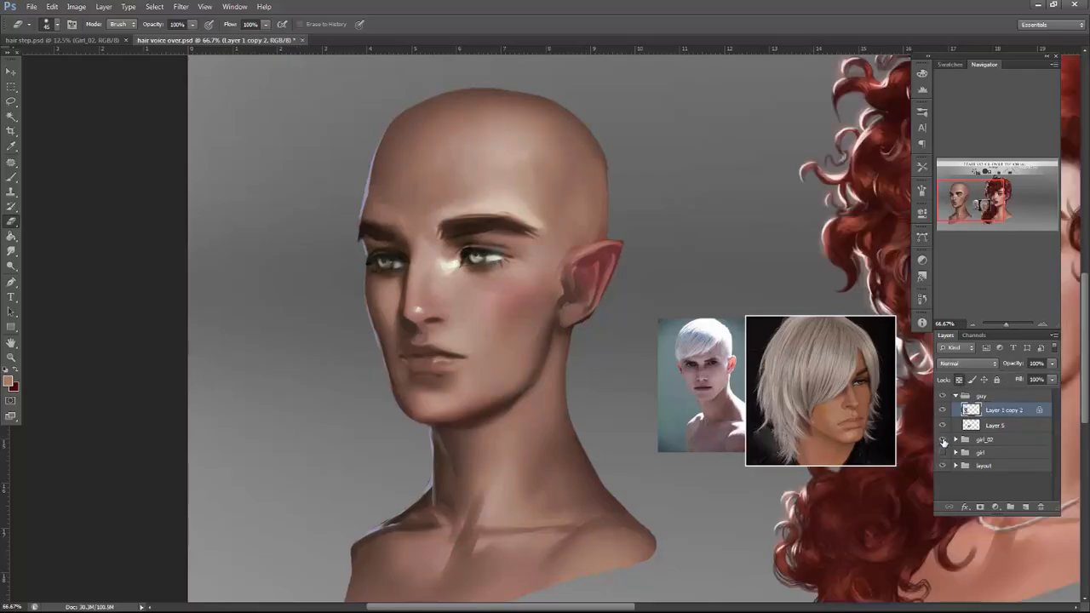
left_click(942, 453)
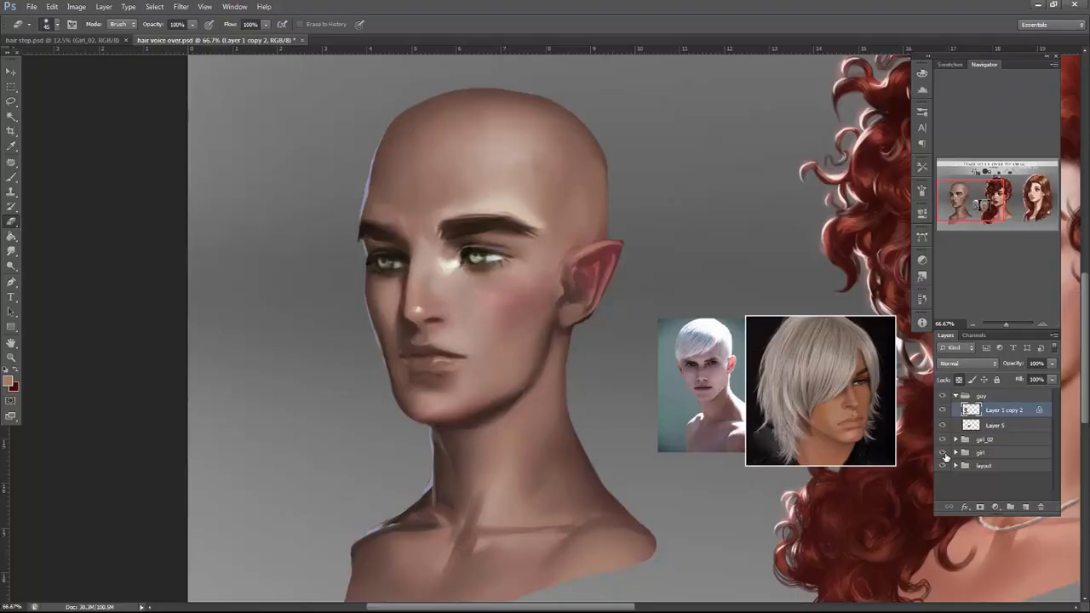
Hide the girl and girl_02 groups and add a new layer above Layer 1 copy 2.
left_click(942, 453)
left_click(941, 439)
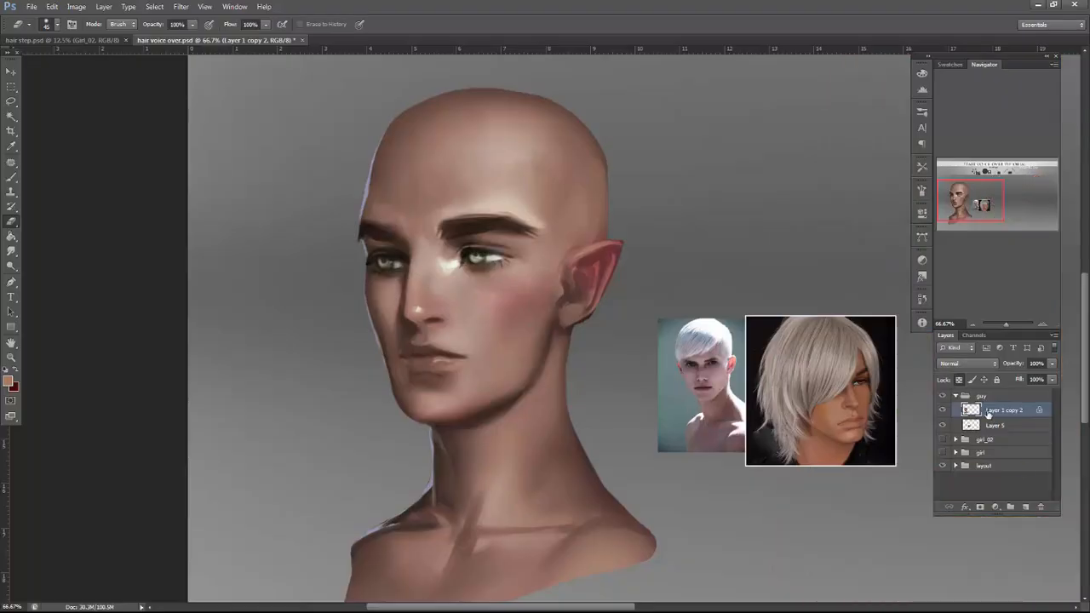
left_click(942, 410)
left_click(941, 410)
left_click(1025, 507)
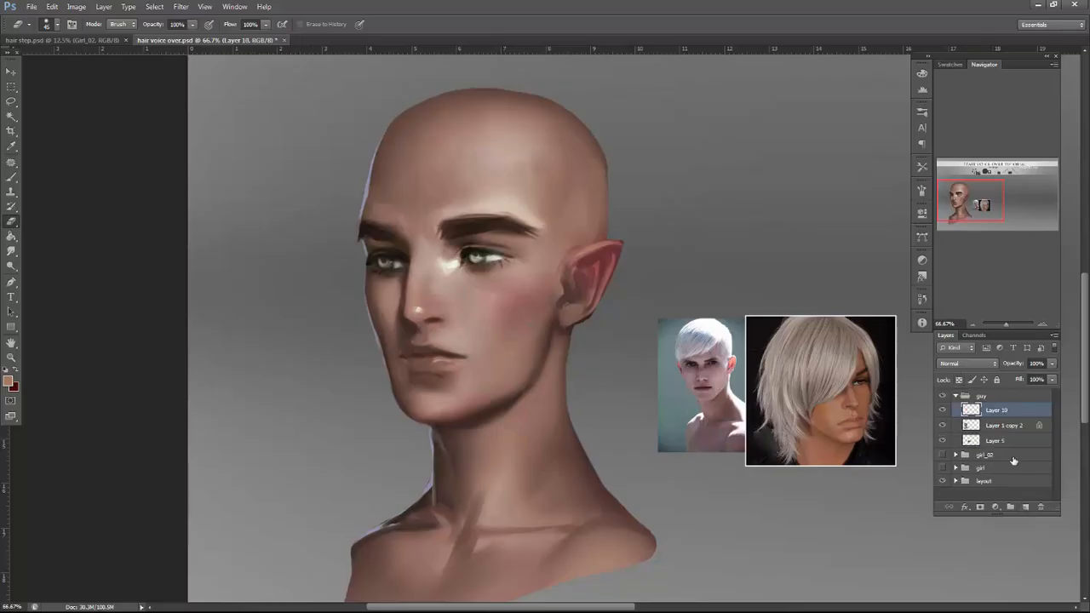
Set the foreground colour to a neutral grey (H 24, S 5, B 54) for the hair and ready the Brush.
left_click(11, 100)
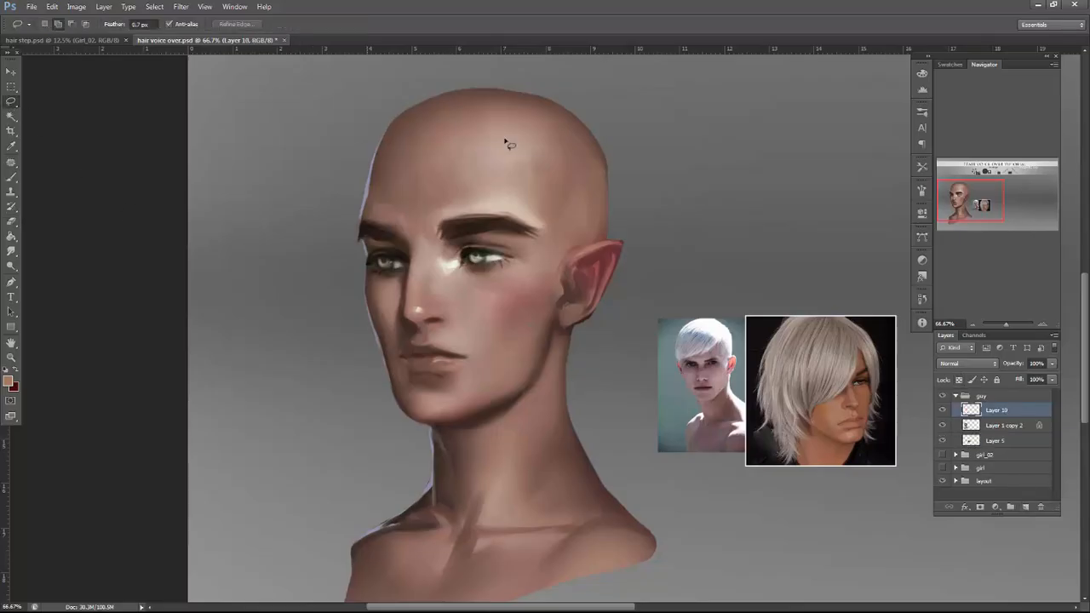
left_click(8, 381)
left_click_drag(656, 476, 639, 525)
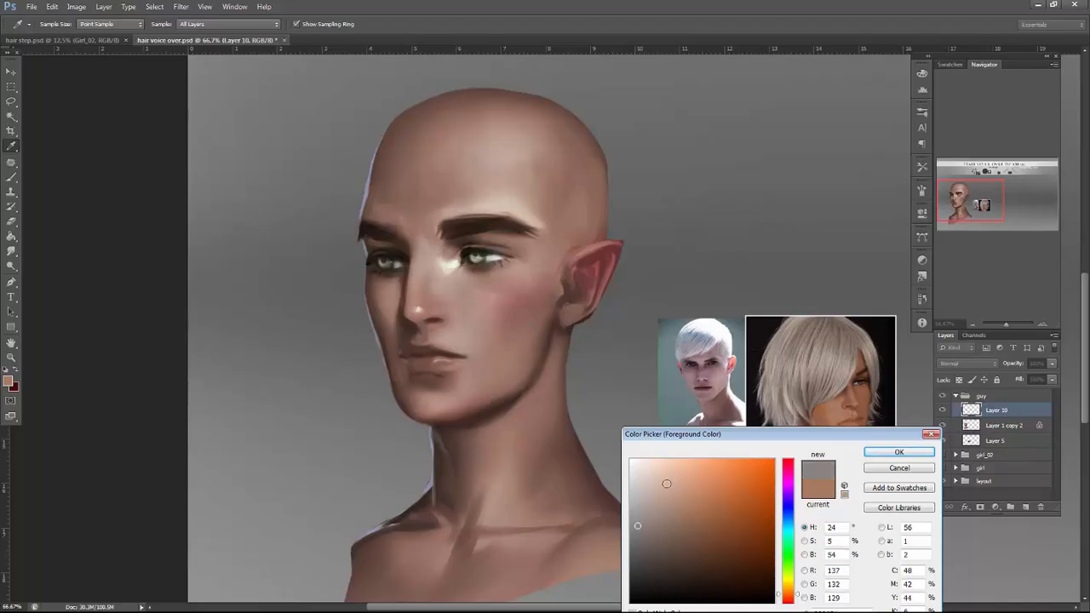
left_click(898, 452)
key("b")
right_click(513, 204)
left_click(516, 290)
left_click(549, 233)
left_click_drag(417, 132, 573, 136)
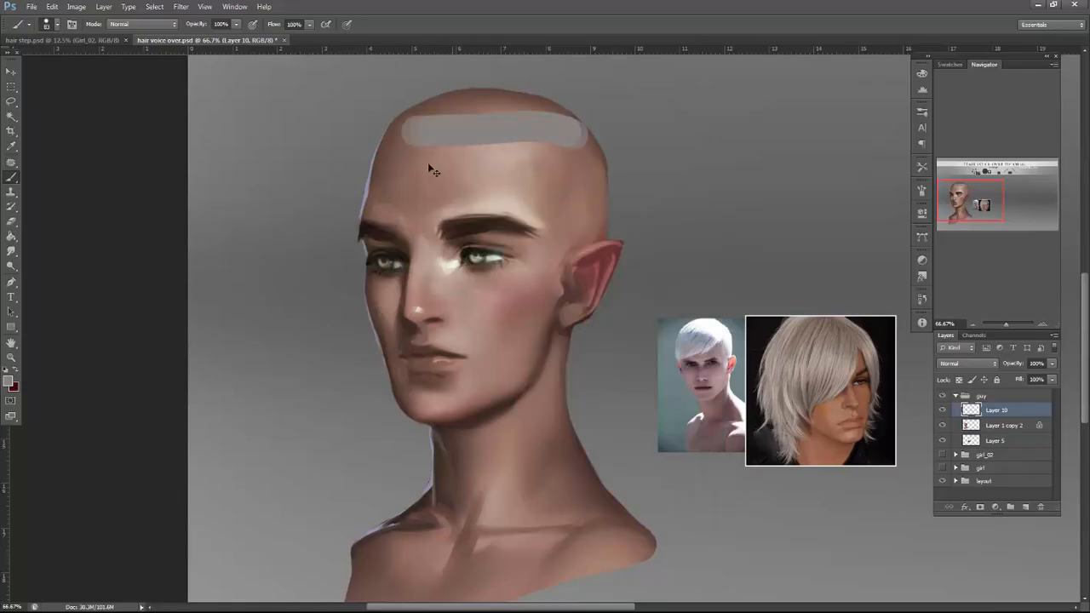
key("ctrl+z")
Draw a thin grey hairline across the guy's forehead with a 17 px brush.
right_click(438, 170)
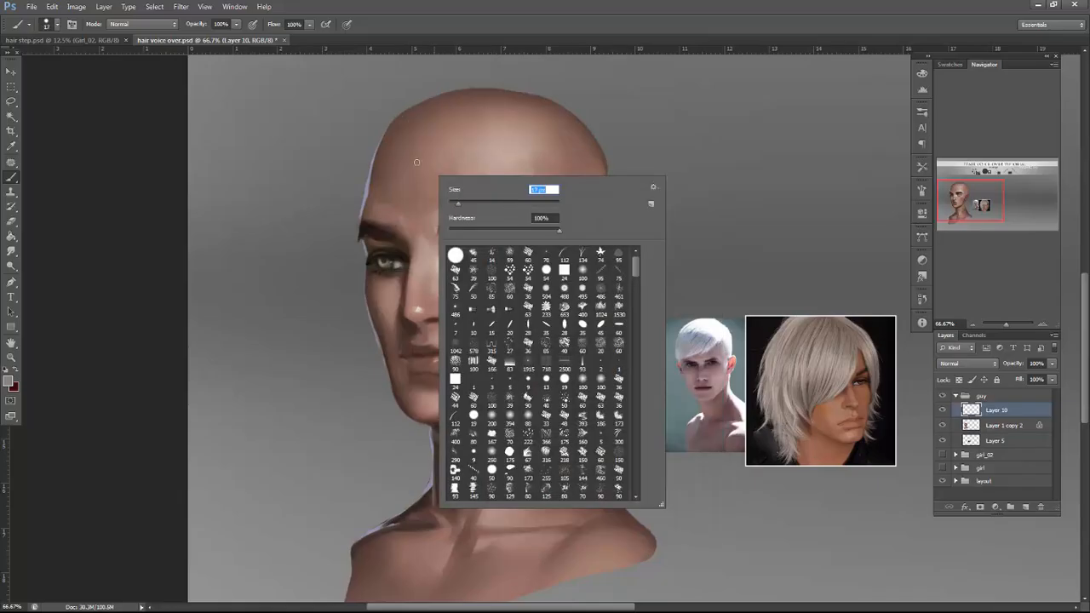
left_click_drag(377, 168, 522, 166)
key("ctrl+z")
left_click_drag(376, 164, 521, 170)
Block in the grey fringe sweeping from the forehead over the nearer eye and temple to the ear.
right_click(502, 185)
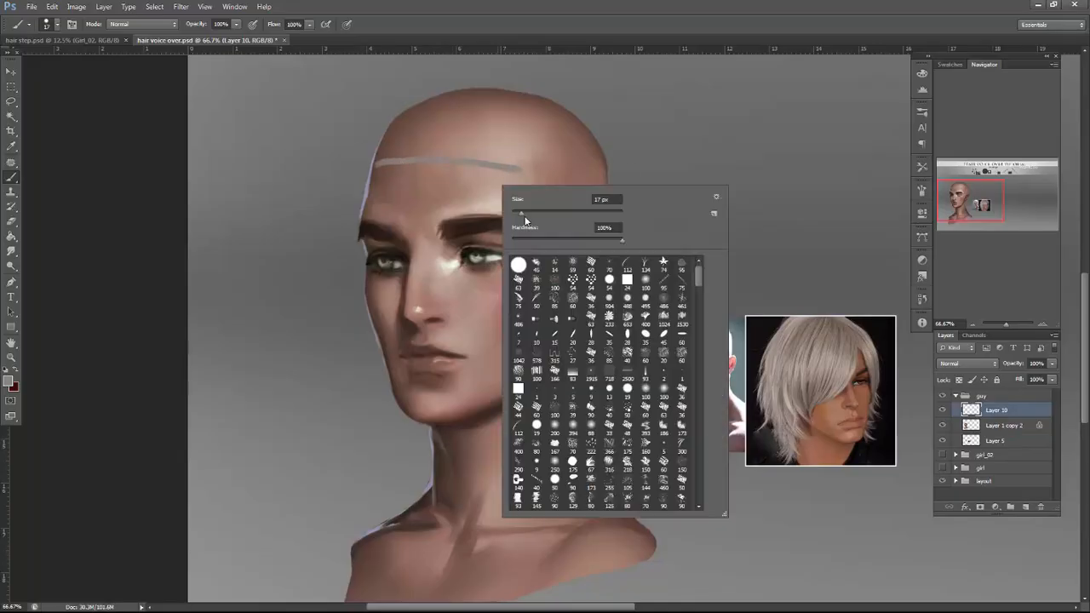
mouse_move(440, 138)
left_mouse_down()
mouse_move(506, 291)
mouse_move(476, 167)
mouse_move(491, 267)
mouse_move(452, 141)
mouse_move(489, 245)
mouse_move(475, 166)
mouse_move(500, 297)
mouse_move(487, 149)
mouse_move(497, 201)
mouse_move(471, 148)
mouse_move(497, 278)
mouse_move(474, 188)
mouse_move(503, 224)
mouse_move(484, 136)
mouse_move(504, 277)
mouse_move(502, 149)
mouse_move(528, 301)
mouse_move(523, 166)
mouse_move(530, 253)
mouse_move(487, 145)
mouse_move(521, 290)
mouse_move(531, 198)
mouse_move(525, 342)
mouse_move(531, 198)
mouse_move(542, 194)
mouse_move(540, 284)
mouse_move(530, 134)
mouse_move(532, 293)
mouse_move(545, 150)
mouse_move(551, 244)
left_mouse_up()
key("ctrl+z")
right_click(512, 160)
left_click(491, 275)
right_click(579, 183)
left_click_drag(596, 216, 618, 205)
left_click(520, 204)
right_click(591, 192)
mouse_move(552, 225)
left_mouse_down()
mouse_move(563, 327)
mouse_move(559, 165)
mouse_move(564, 332)
mouse_move(564, 174)
mouse_move(574, 248)
mouse_move(601, 222)
mouse_move(586, 164)
left_mouse_up()
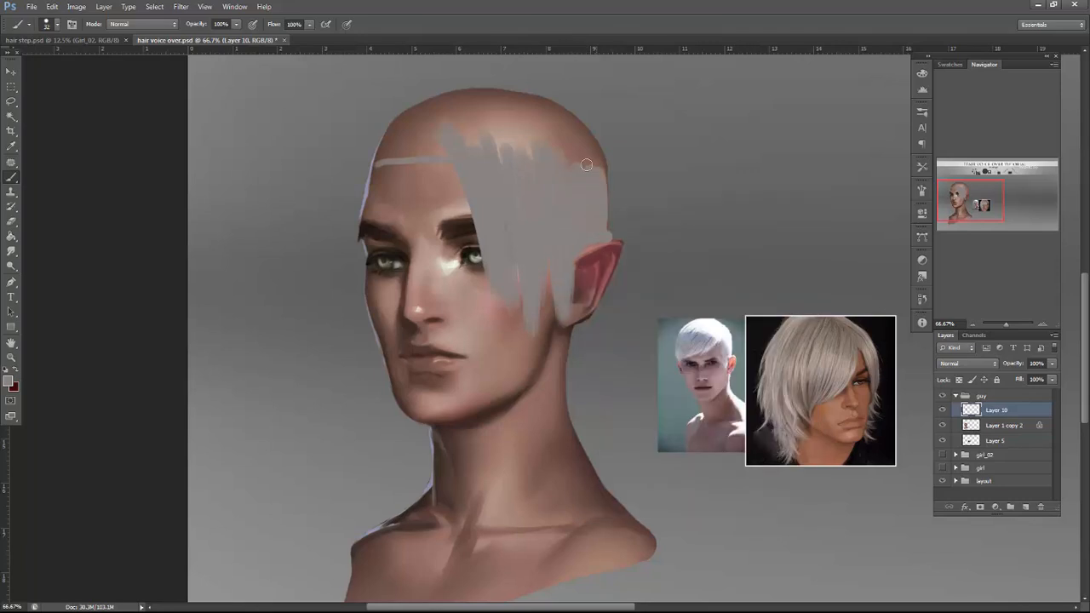
Paint grey side strands from the forehead down along the far side of the face to the cheek.
mouse_move(426, 152)
left_mouse_down()
mouse_move(399, 149)
mouse_move(410, 129)
mouse_move(389, 219)
mouse_move(402, 128)
mouse_move(407, 151)
mouse_move(413, 138)
mouse_move(379, 218)
mouse_move(400, 137)
mouse_move(376, 300)
left_mouse_up()
right_click(446, 145)
left_click(415, 202)
left_click_drag(391, 156, 376, 305)
left_click_drag(388, 143, 364, 291)
mouse_move(383, 158)
left_mouse_down()
mouse_move(360, 238)
mouse_move(361, 301)
left_mouse_up()
left_click_drag(377, 173, 367, 332)
right_click(453, 160)
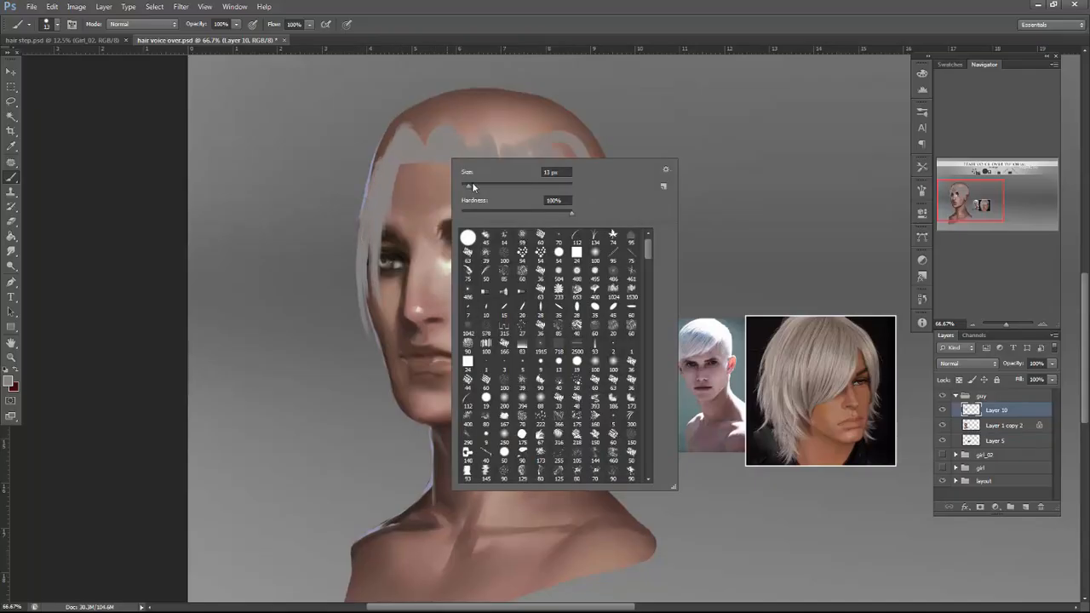
left_click(389, 162)
mouse_move(412, 130)
left_mouse_down()
mouse_move(377, 178)
mouse_move(354, 296)
left_mouse_up()
left_click_drag(380, 143, 353, 295)
Cover the crown and back of the head with flat grey hair using a 100 px brush.
right_click(455, 140)
left_click(513, 168)
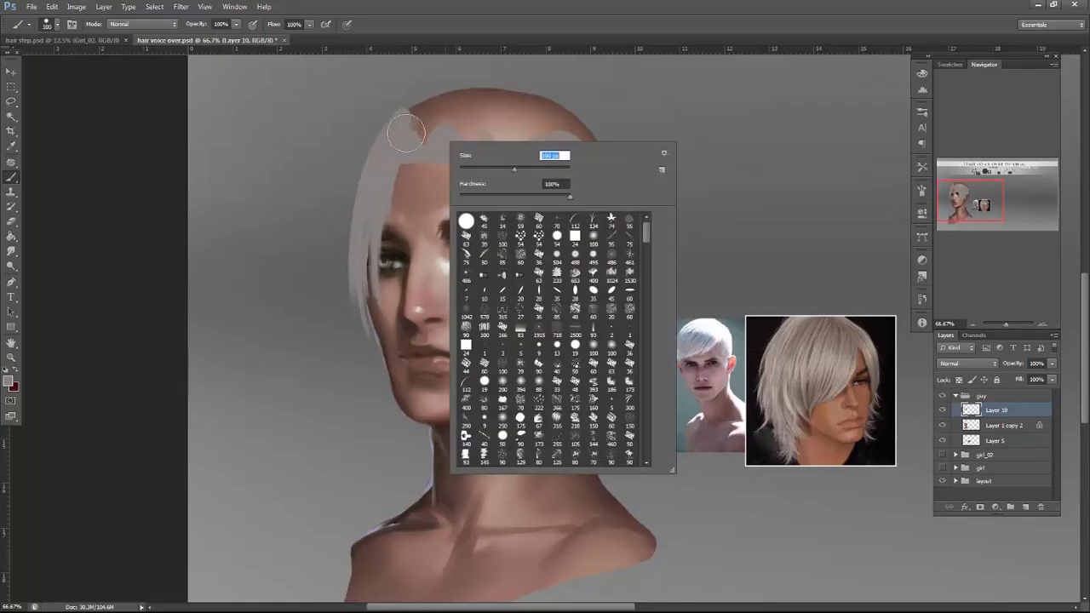
left_click(421, 128)
mouse_move(426, 117)
left_mouse_down()
mouse_move(389, 138)
mouse_move(557, 135)
mouse_move(466, 129)
mouse_move(533, 180)
mouse_move(382, 137)
mouse_move(438, 104)
mouse_move(569, 134)
mouse_move(511, 103)
mouse_move(601, 213)
mouse_move(579, 145)
left_mouse_up()
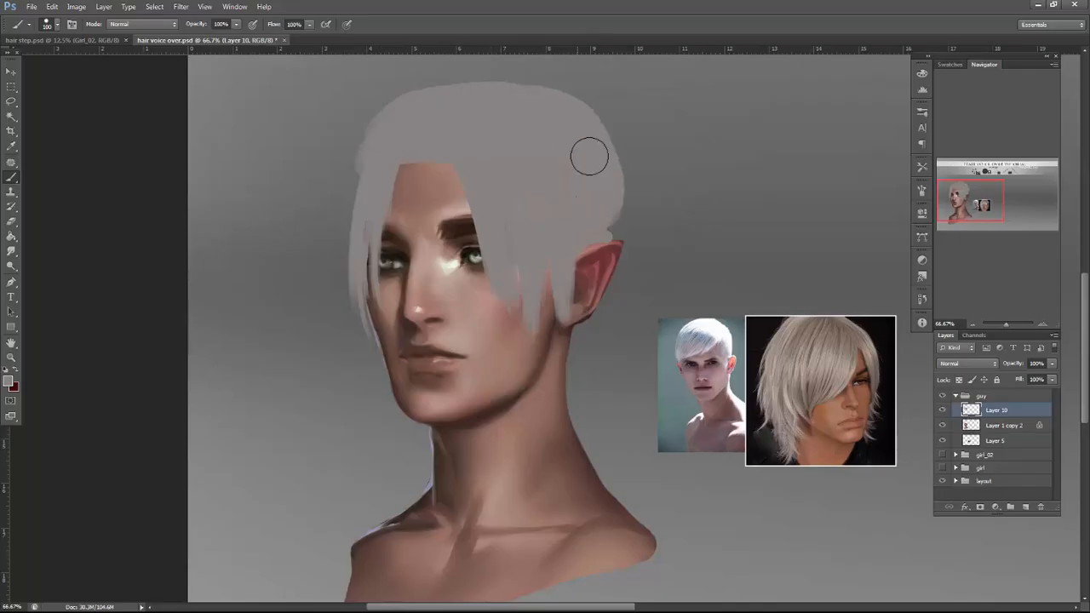
key("ctrl+z")
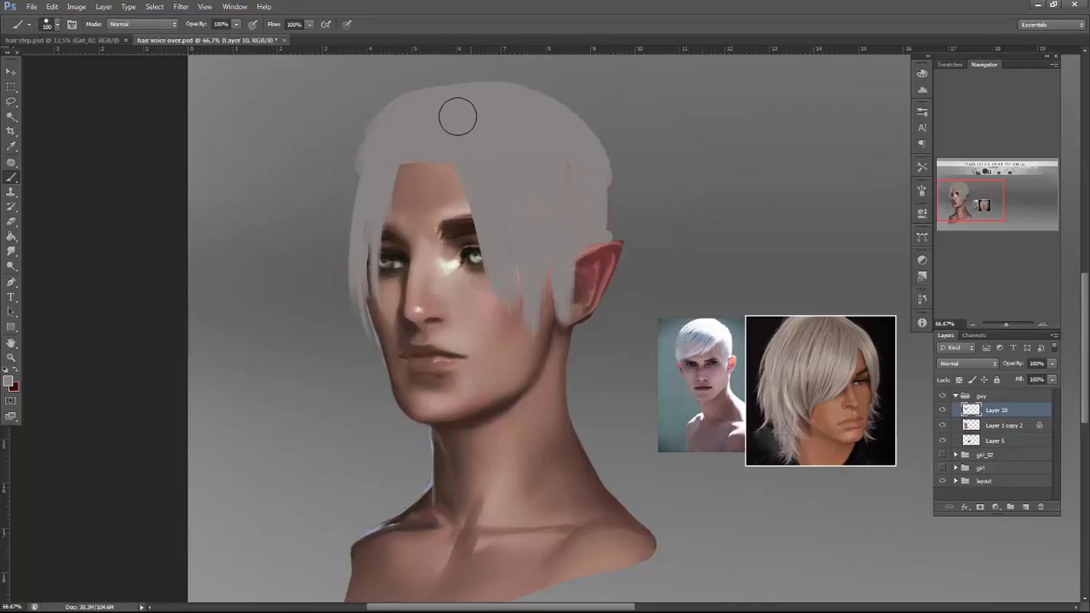
left_click_drag(431, 92, 536, 98)
key("ctrl+z")
Build up the outer hair contour beside the far cheek and around the back of the head with a 25 px brush.
right_click(459, 166)
left_click_drag(481, 178, 434, 172)
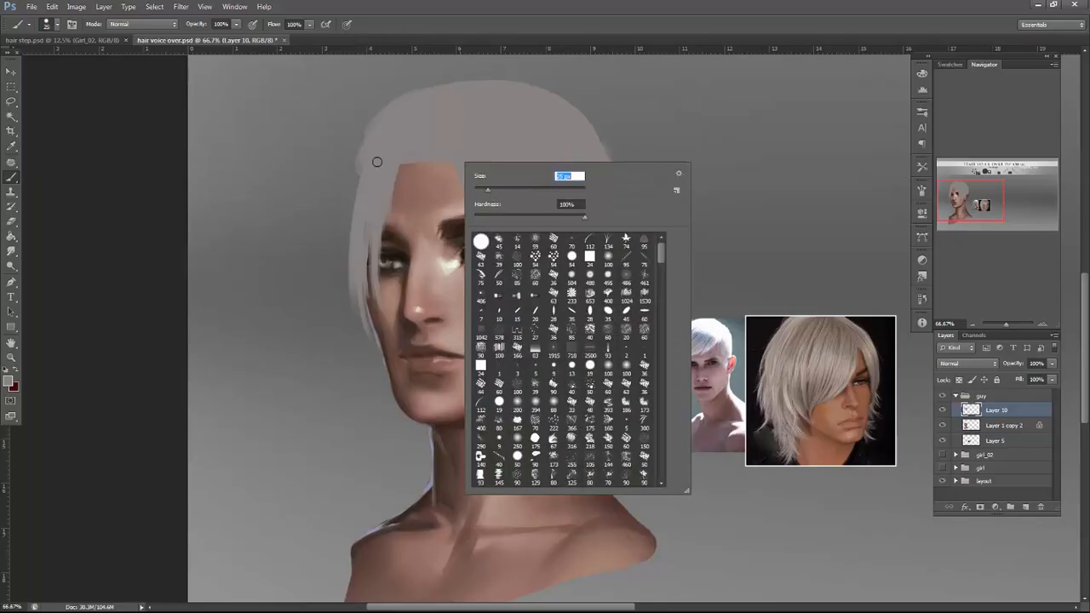
left_click_drag(359, 162, 361, 242)
mouse_move(365, 136)
left_mouse_down()
mouse_move(348, 270)
mouse_move(358, 321)
left_mouse_up()
left_click_drag(357, 191, 364, 333)
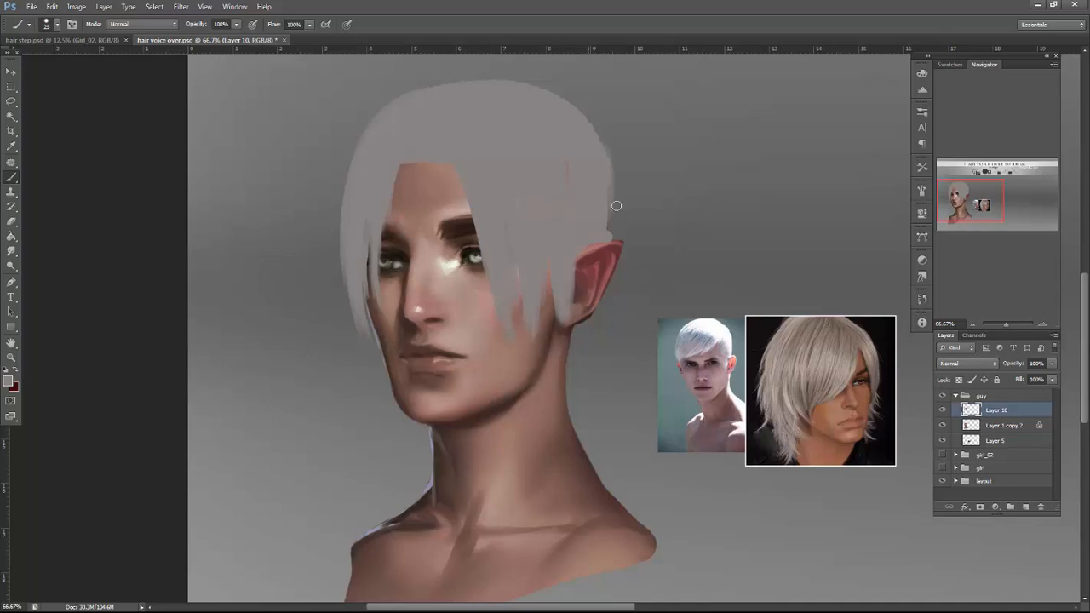
left_click_drag(593, 146, 614, 230)
left_click_drag(585, 115, 606, 168)
Paint flicked-out hair tufts behind the ear, along the neck and beside the far side of the jaw.
mouse_move(616, 223)
left_mouse_down()
mouse_move(634, 290)
mouse_move(652, 296)
left_mouse_up()
mouse_move(626, 258)
left_mouse_down()
mouse_move(630, 300)
mouse_move(615, 293)
mouse_move(664, 303)
mouse_move(640, 335)
left_mouse_up()
left_click_drag(611, 285, 638, 350)
mouse_move(632, 312)
left_mouse_down()
mouse_move(619, 367)
mouse_move(596, 384)
left_mouse_up()
mouse_move(594, 315)
left_mouse_down()
mouse_move(583, 400)
mouse_move(574, 373)
left_mouse_up()
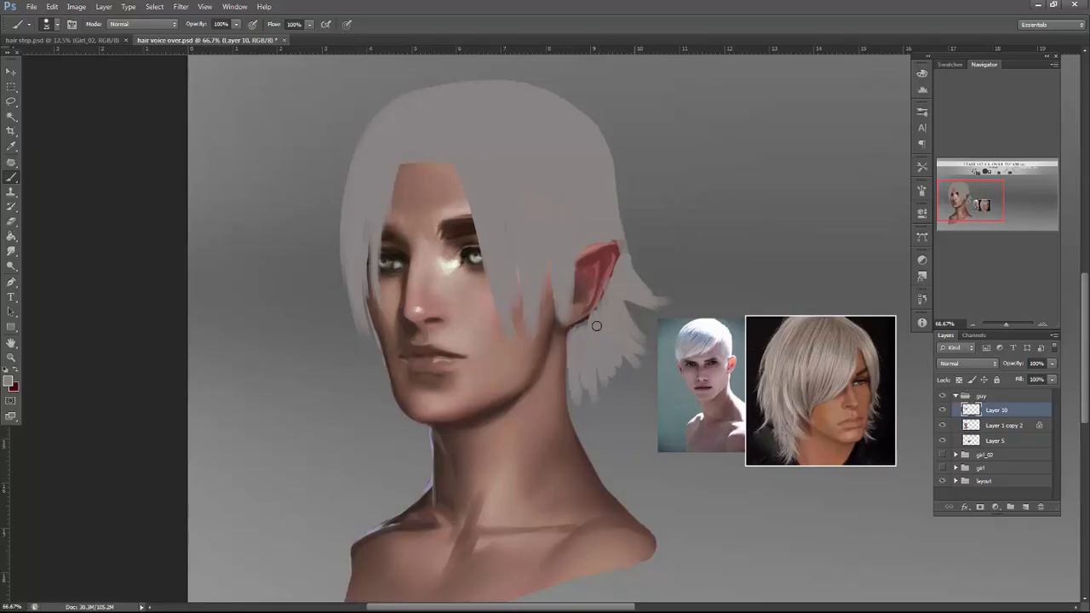
left_click_drag(626, 301, 659, 345)
mouse_move(619, 215)
left_mouse_down()
mouse_move(675, 294)
mouse_move(629, 292)
mouse_move(677, 331)
left_mouse_up()
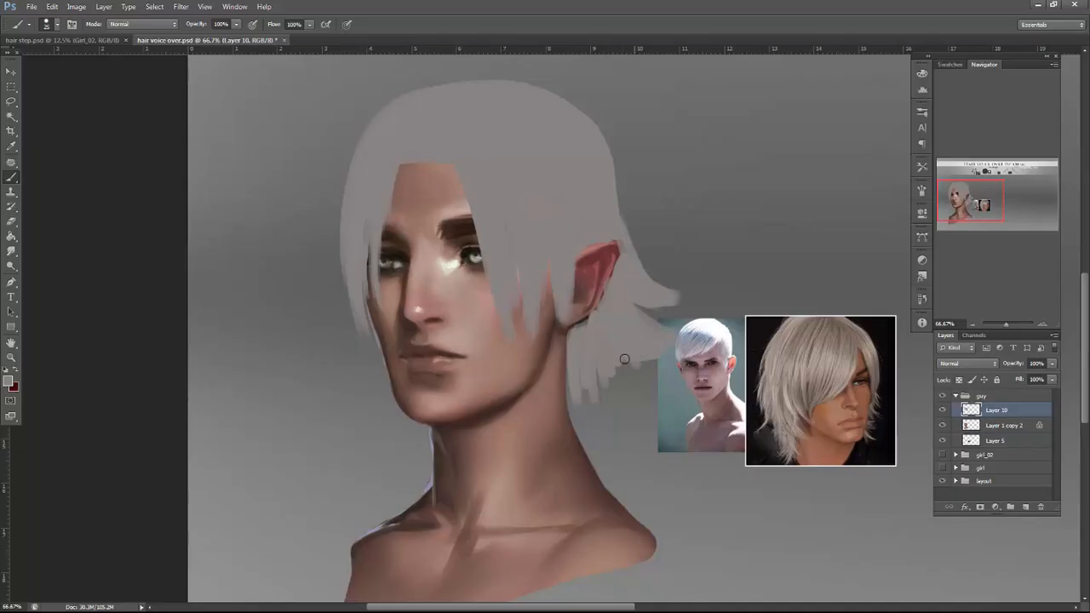
left_click_drag(588, 375, 587, 418)
left_click_drag(568, 349, 582, 402)
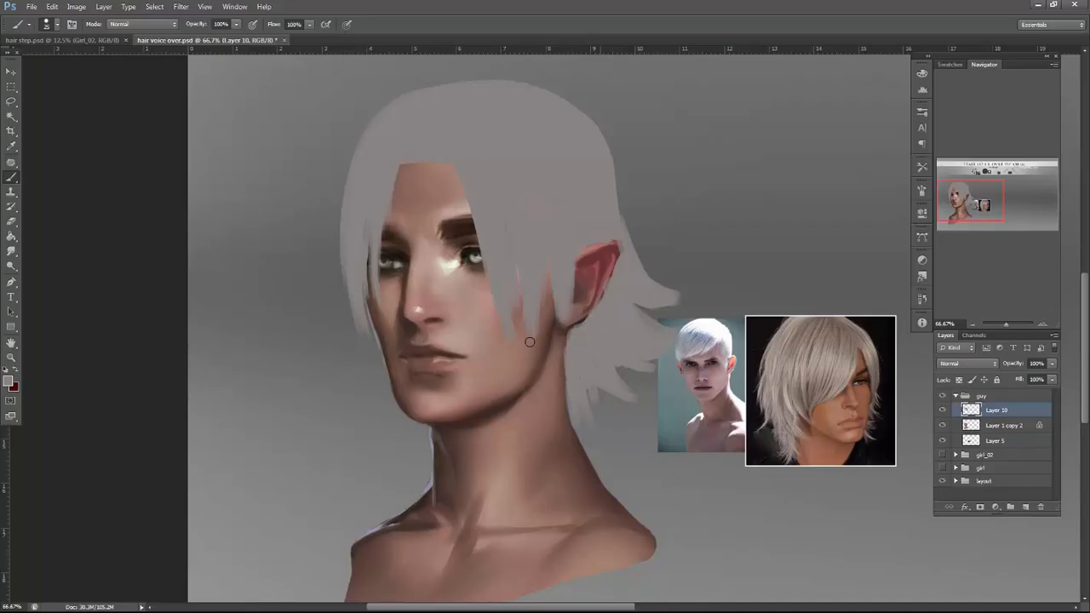
mouse_move(362, 303)
left_mouse_down()
mouse_move(351, 348)
mouse_move(368, 333)
mouse_move(334, 348)
mouse_move(374, 349)
mouse_move(381, 361)
left_mouse_up()
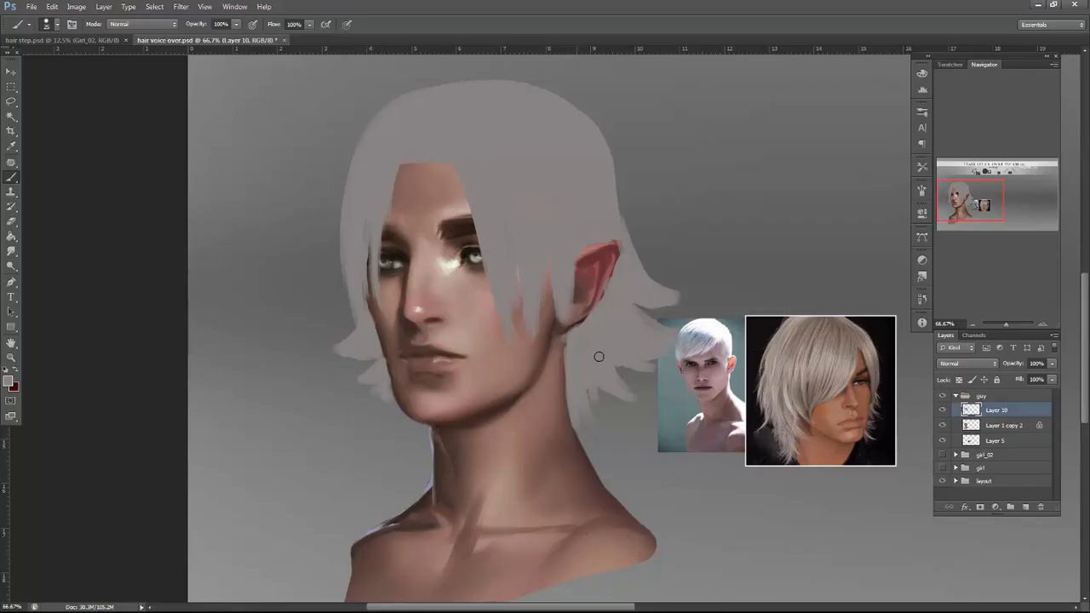
Try a long strand hanging past the cheek to the neck, a wider fringe, and erased hair around the far eye.
mouse_move(537, 232)
left_mouse_down()
mouse_move(536, 434)
mouse_move(513, 365)
mouse_move(527, 473)
left_mouse_up()
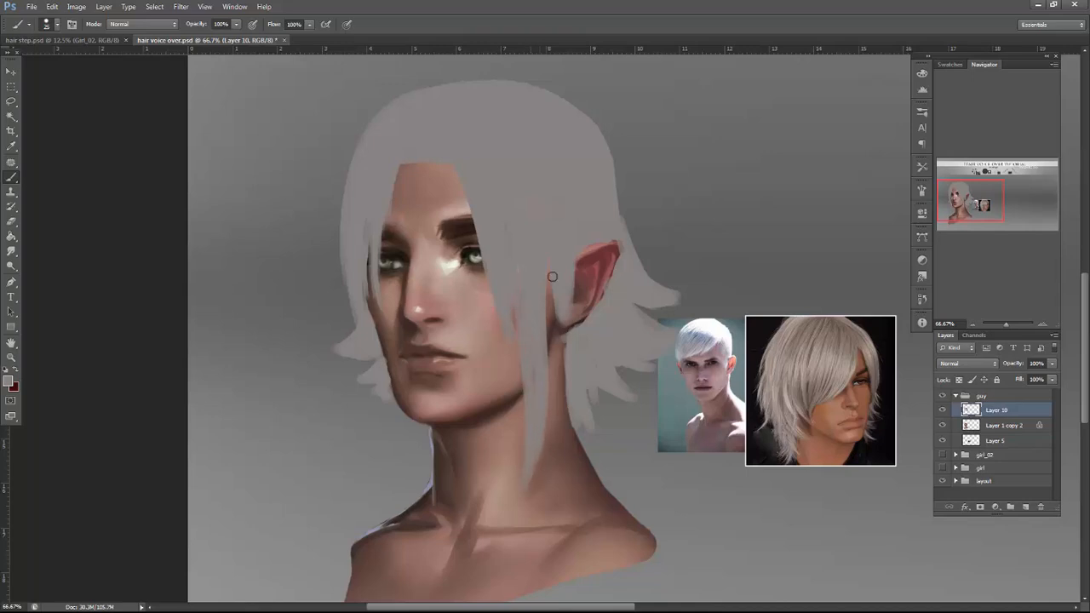
left_click_drag(546, 261, 536, 350)
right_click(489, 175)
key("bracketright")
key("bracketright")
left_click_drag(444, 147, 491, 301)
left_click_drag(446, 170, 505, 369)
left_click_drag(453, 221, 494, 332)
left_click(15, 221)
left_click_drag(418, 187, 388, 214)
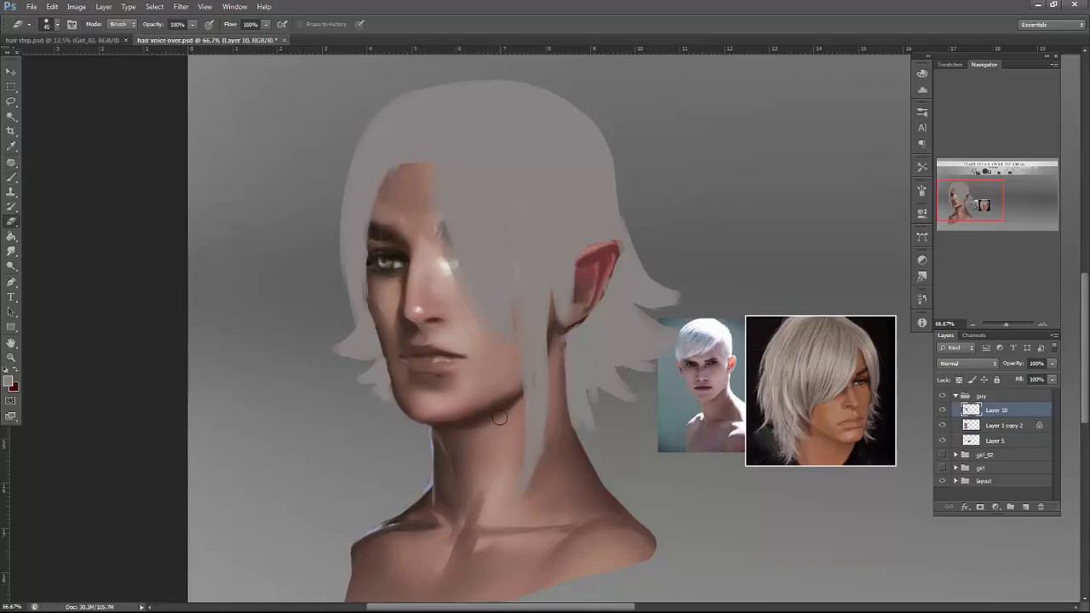
Undo the wider fringe, the erasing around the far eye and the long cheek strand.
key("ctrl+alt+z")
key("ctrl+alt+z")
key("ctrl+alt+z")
key("ctrl+alt+z")
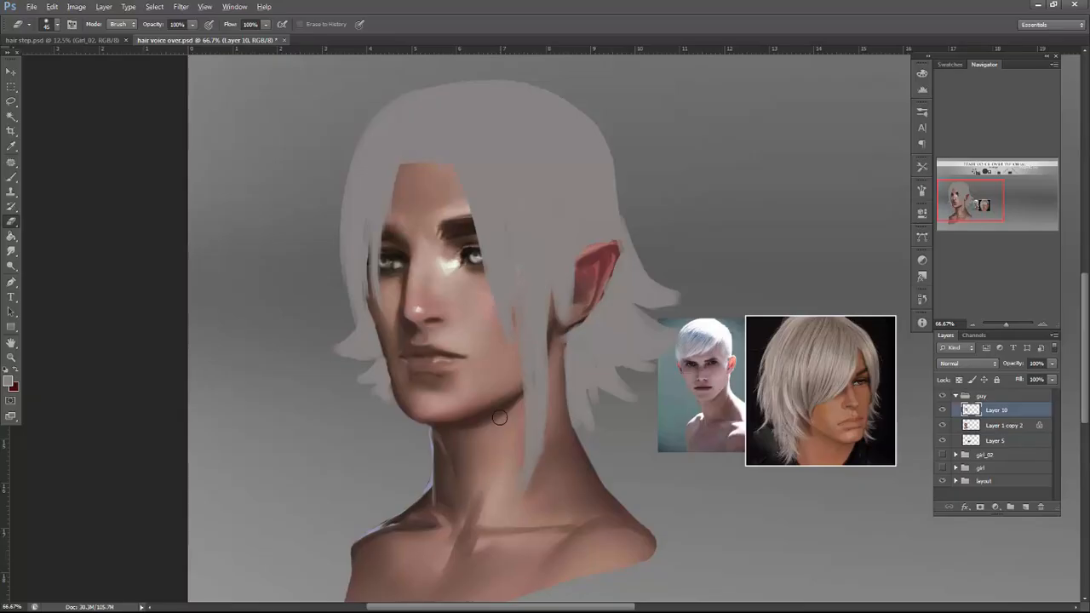
key("ctrl+alt+z")
key("ctrl+alt+z")
key("ctrl+alt+z")
key("ctrl+alt+z")
key("ctrl+alt+z")
key("ctrl+alt+z")
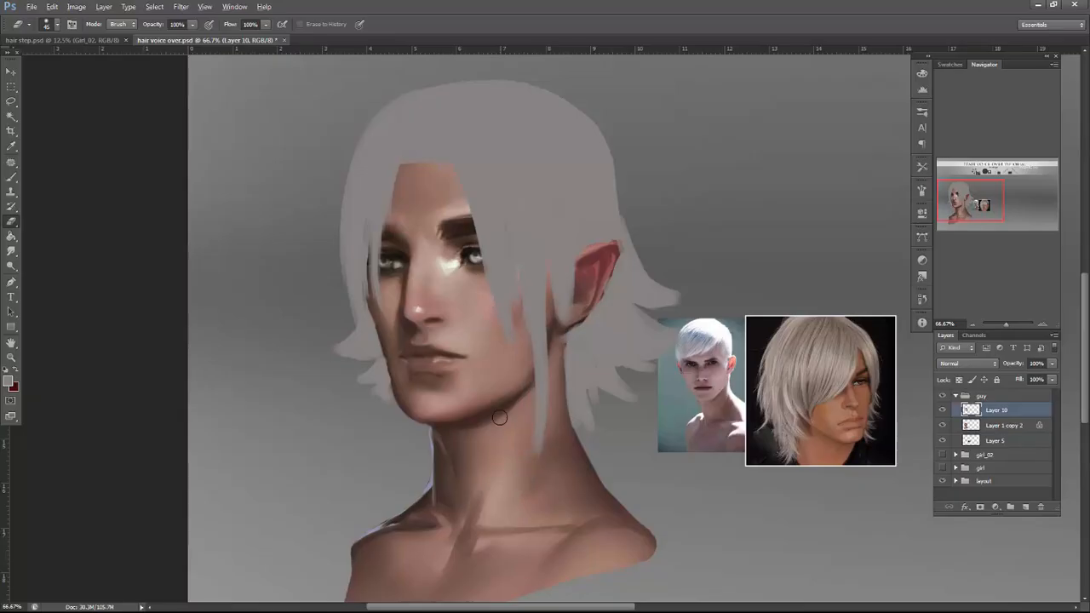
Erase the flicked-out tufts behind the ear and beside the jaw with a larger eraser.
right_click(737, 252)
left_click_drag(791, 279, 803, 279)
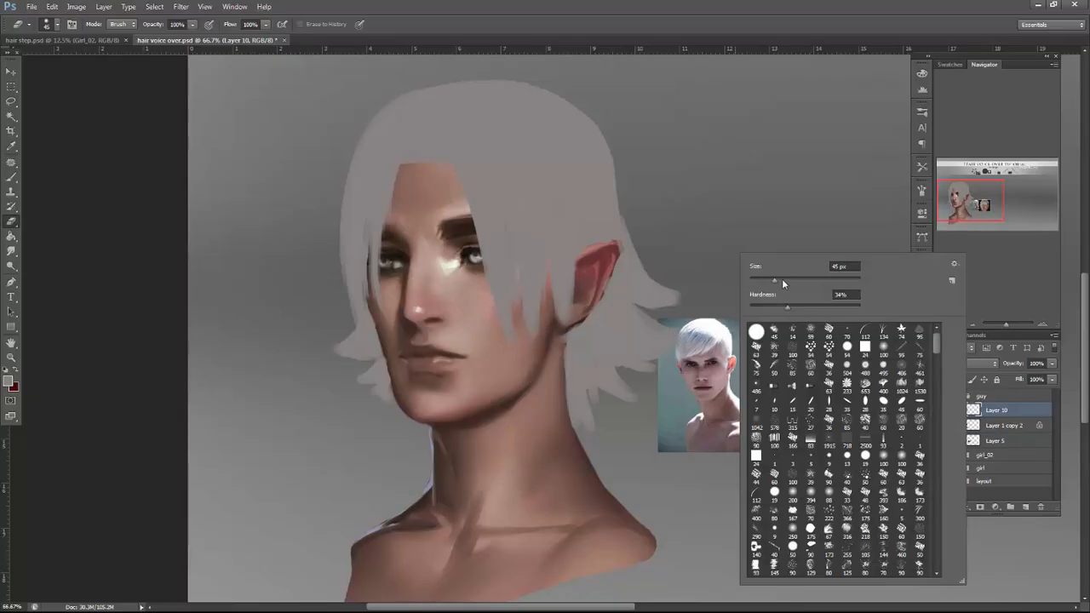
mouse_move(639, 227)
left_mouse_down()
mouse_move(639, 360)
mouse_move(654, 364)
mouse_move(605, 407)
left_mouse_up()
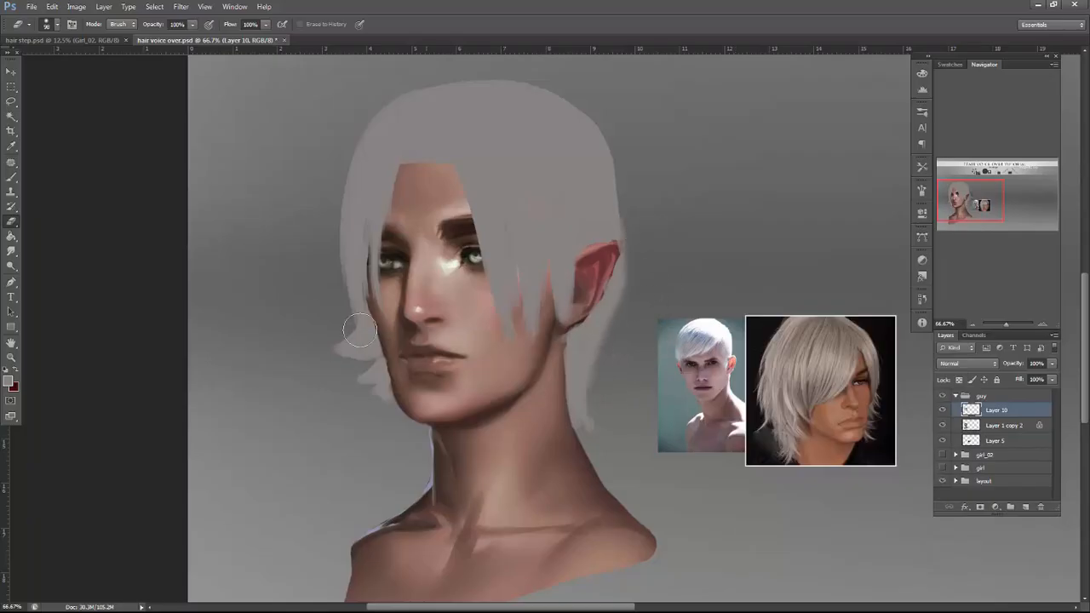
Paint straight tapered strands behind the ear and down the back of the neck with a 15 px brush.
key("b")
right_click(649, 261)
left_click(665, 292)
left_click_drag(612, 179, 611, 367)
left_click_drag(621, 252, 601, 401)
left_click_drag(595, 450, 590, 350)
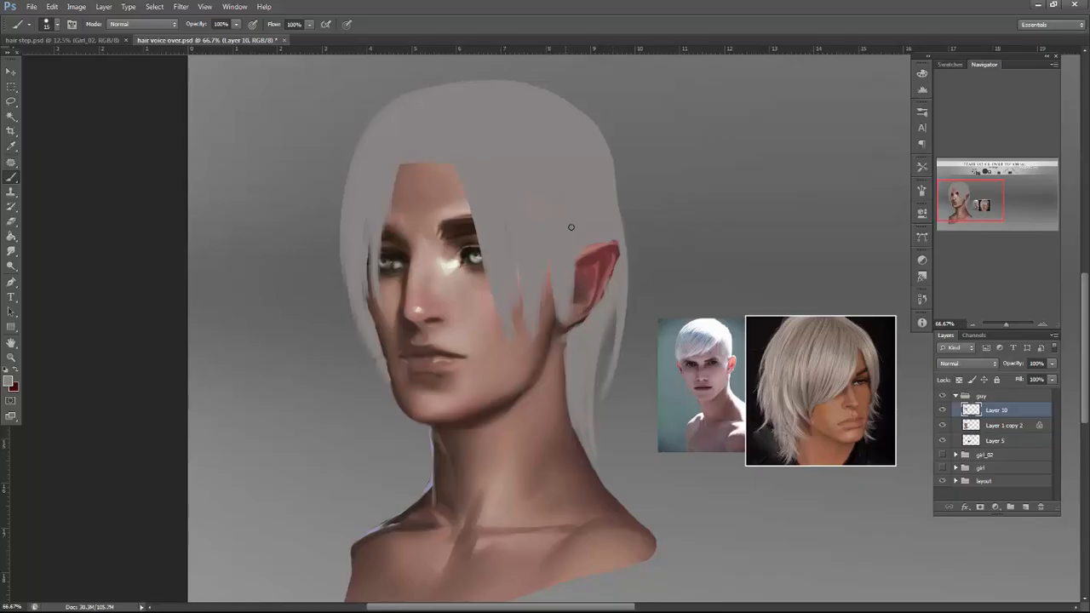
Add fine strands beside the far side of the jaw and at the tip of the fringe with a smaller brush.
left_click_drag(375, 385, 354, 310)
right_click(560, 221)
left_click(577, 264)
left_click(352, 328)
right_click(539, 220)
left_click(550, 240)
left_click(510, 361)
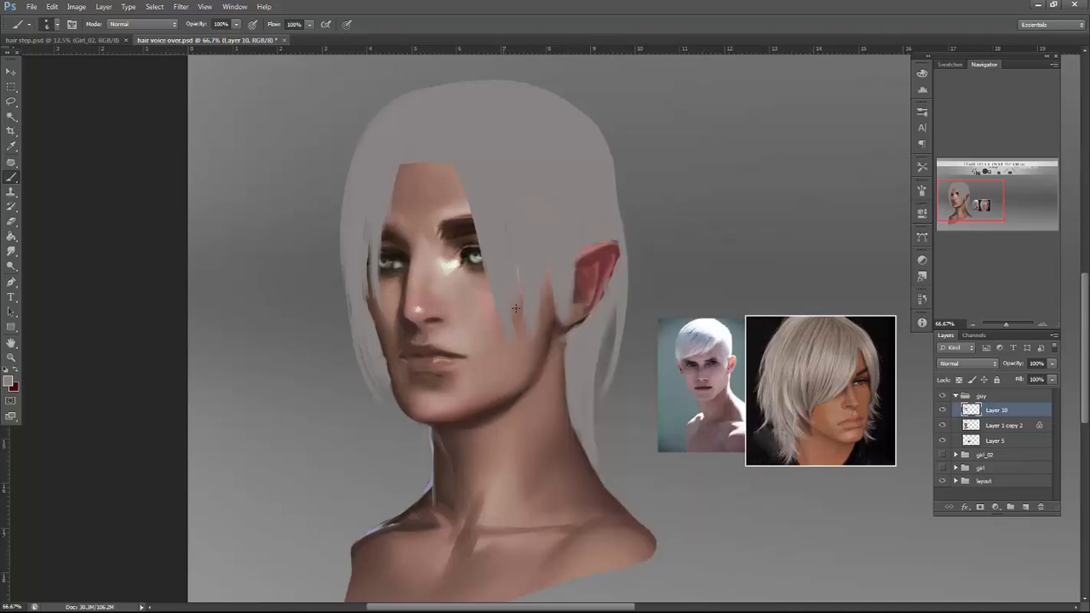
Widen the hair silhouette on both sides of the crown and compare the portrait with and without Layer 10.
right_click(529, 221)
left_click(550, 256)
mouse_move(393, 115)
left_mouse_down()
mouse_move(371, 114)
mouse_move(351, 218)
left_mouse_up()
mouse_move(527, 100)
left_mouse_down()
mouse_move(616, 209)
mouse_move(613, 170)
left_mouse_up()
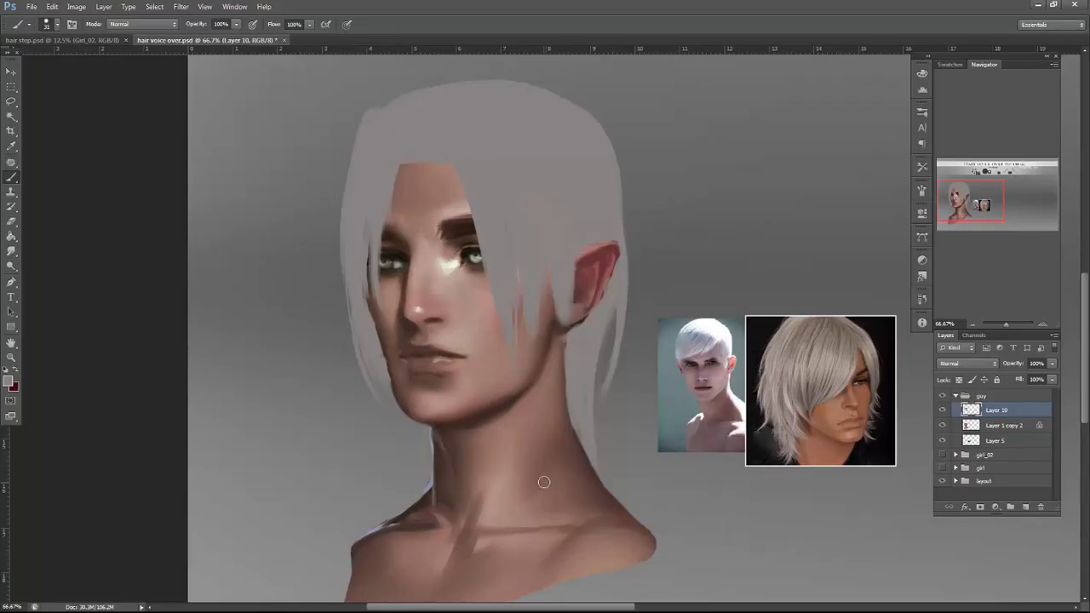
key("ctrl+minus")
key("ctrl+minus")
left_click(942, 410)
left_click(942, 410)
Strengthen the contrast of the grey background on Layer 0 in the layout group.
left_click(988, 481)
left_click(956, 481)
left_click_drag(1055, 463, 1045, 490)
left_click(986, 491)
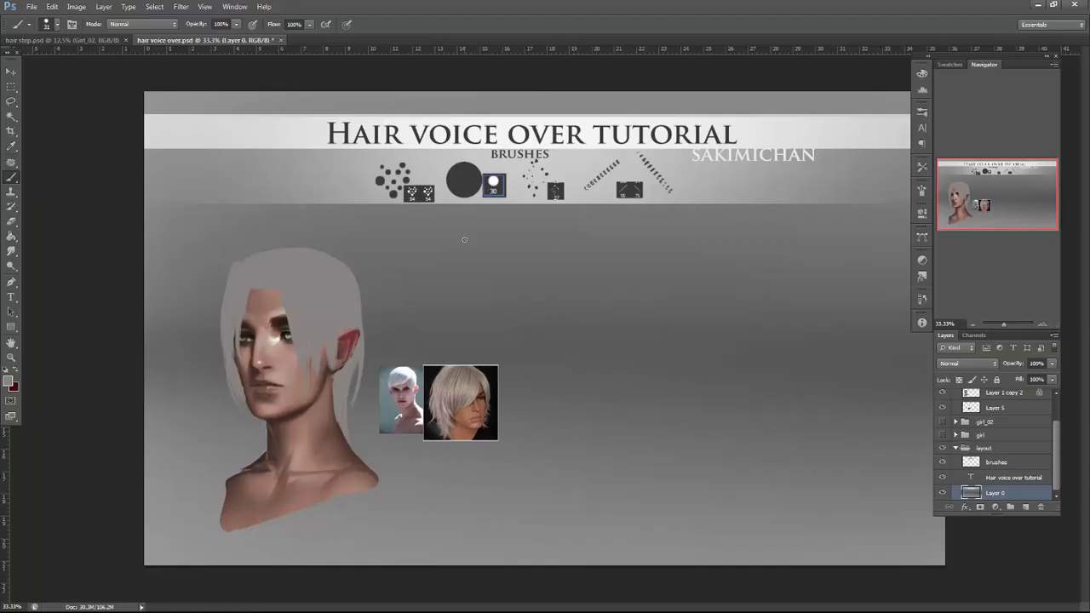
left_click(81, 7)
mouse_move(122, 31)
left_click(255, 32)
mouse_move(807, 402)
left_mouse_down()
mouse_move(856, 399)
mouse_move(813, 407)
mouse_move(851, 426)
mouse_move(819, 400)
left_mouse_up()
left_click(913, 385)
key("b")
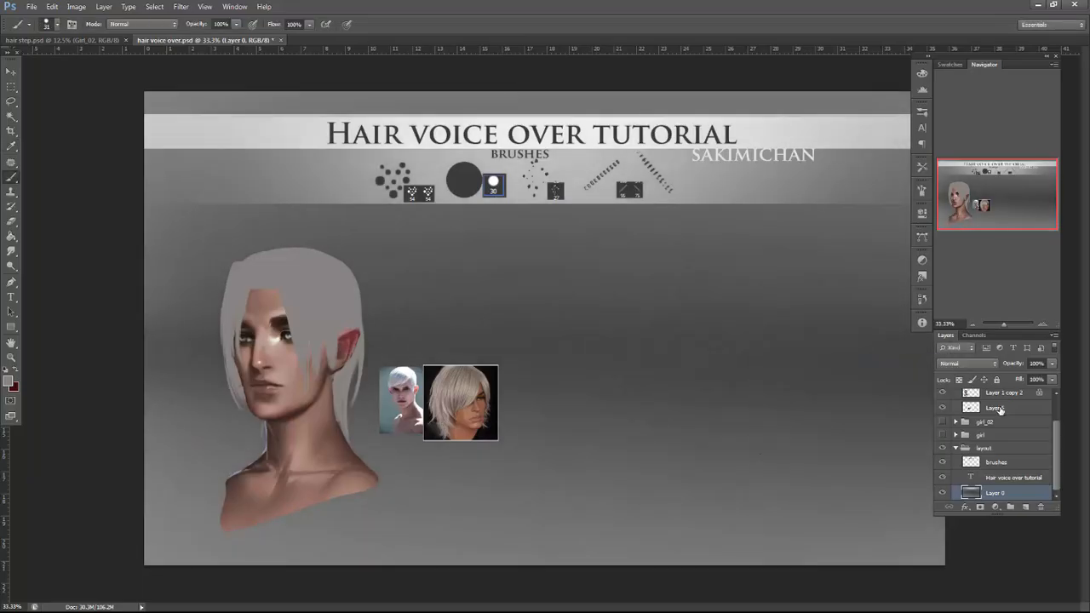
Collapse the layout group and compare the guy's hair shape with the two finished girl portraits.
left_click(955, 448)
left_click(942, 468)
left_click(942, 455)
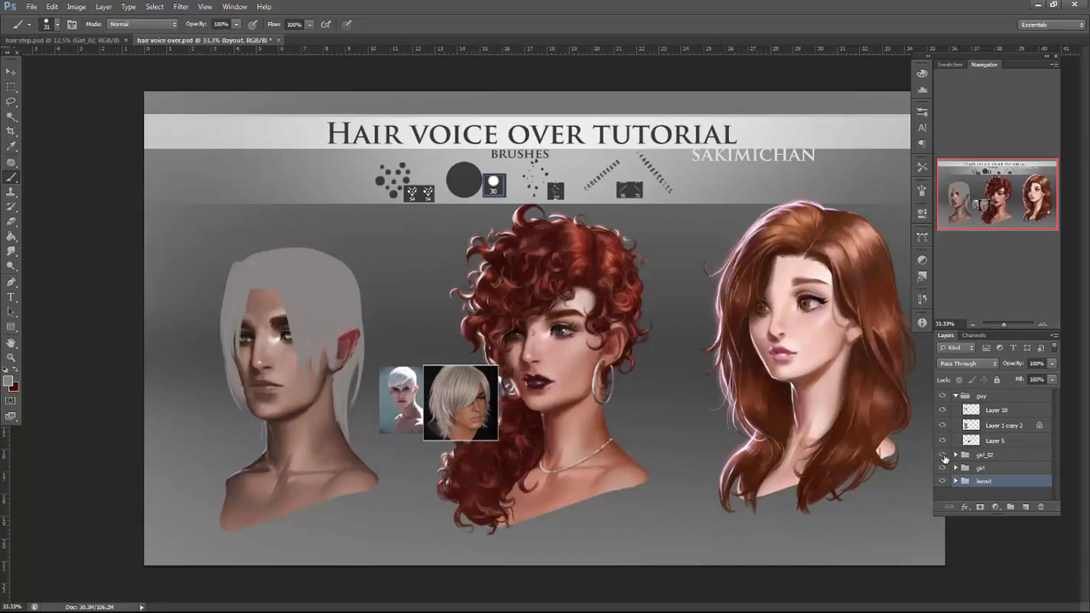
left_click(941, 455)
left_click(941, 468)
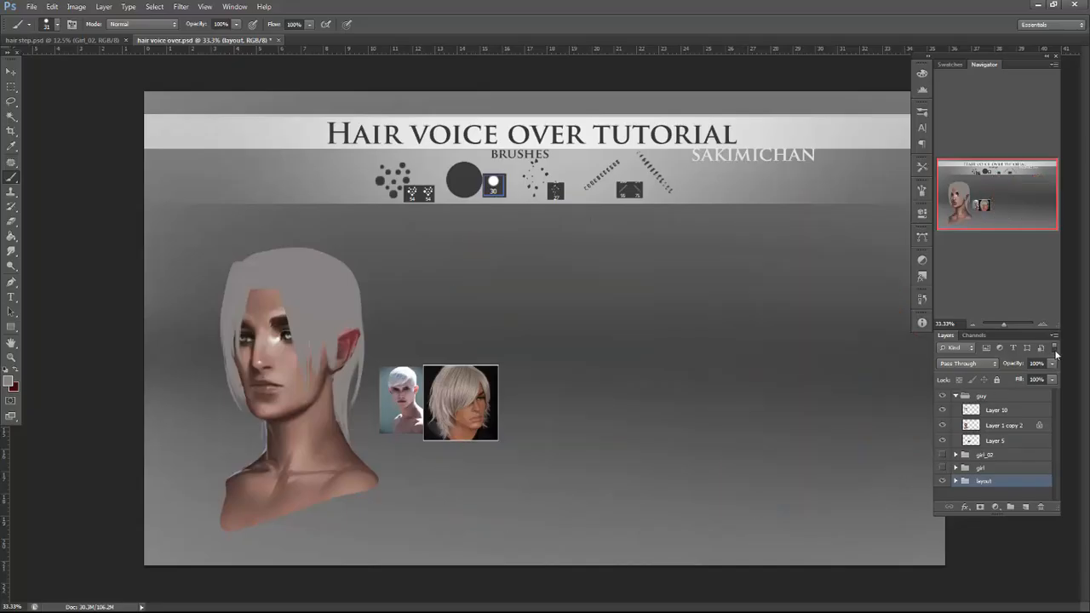
Select Layer 10, lock its transparent pixels and enlarge the brush for shading the hair.
left_click(1043, 324)
left_click(1043, 324)
left_click_drag(995, 195, 972, 193)
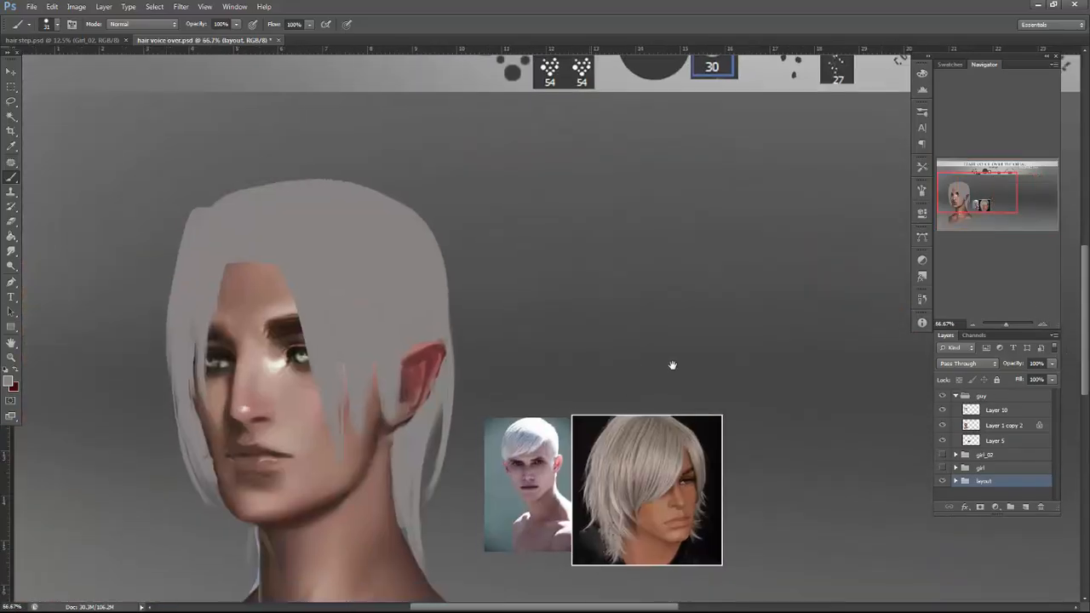
left_click_drag(622, 389, 755, 338)
left_click(991, 413)
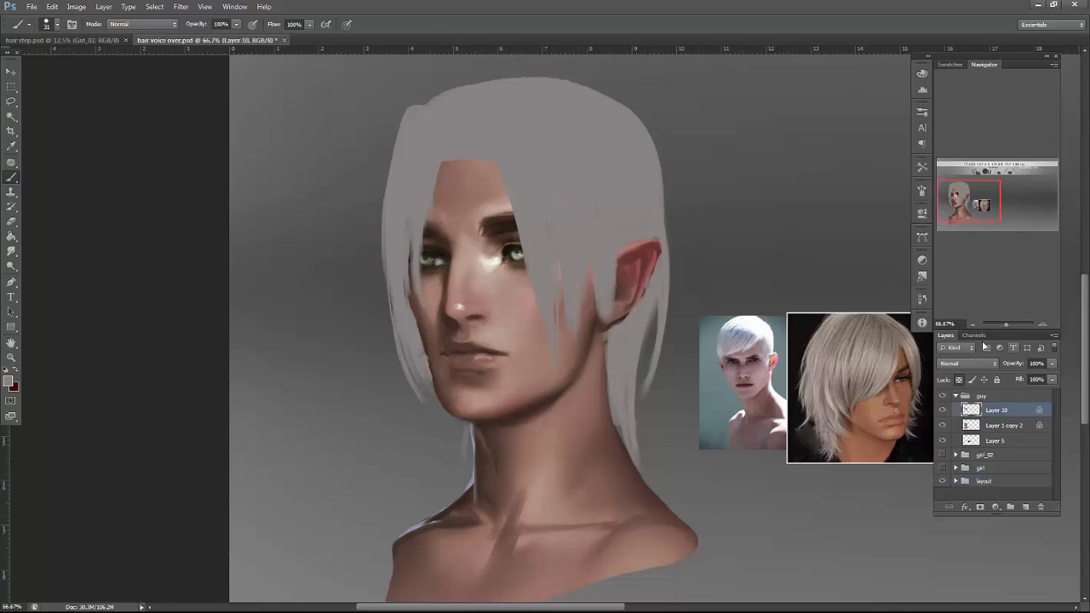
right_click(636, 303)
left_click(703, 306)
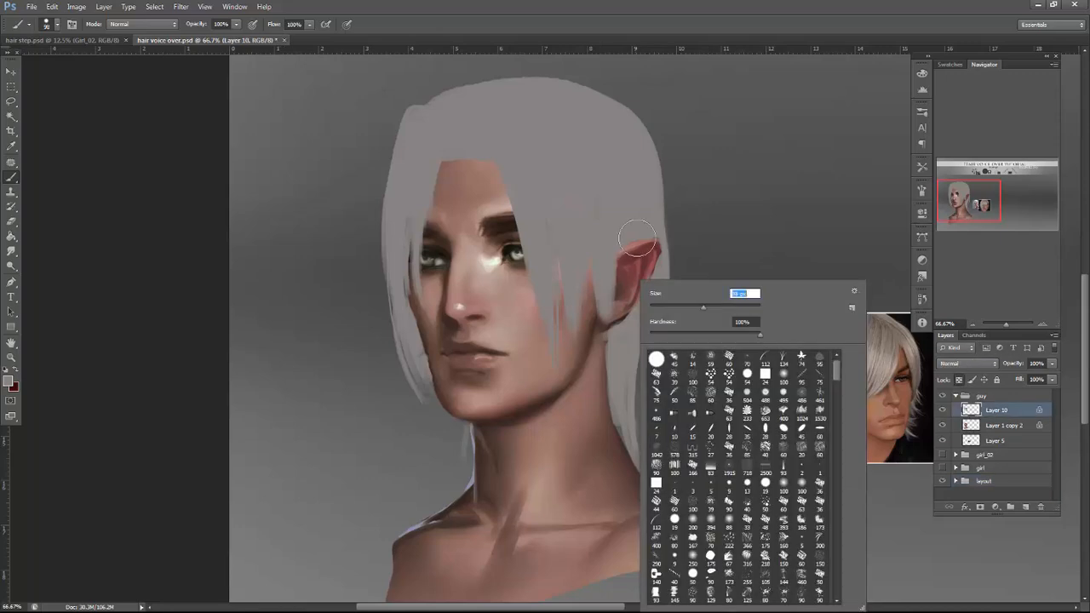
left_click(629, 240)
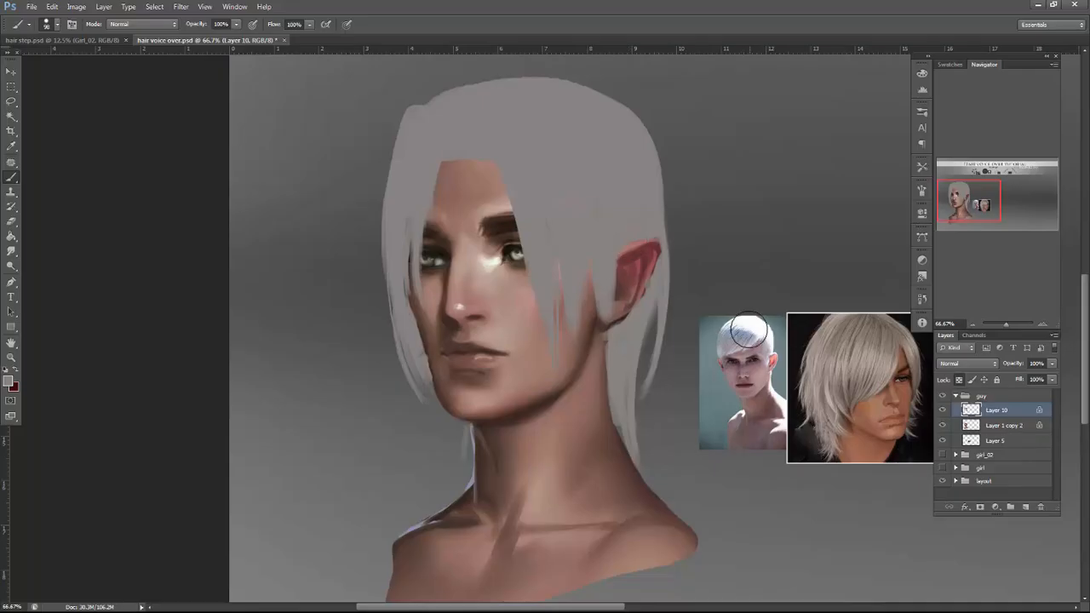
Sample white from the short-haired reference photo and paint the crown of the hair white with a large soft 176 px brush.
key("alt")
left_click_drag(678, 459, 678, 481)
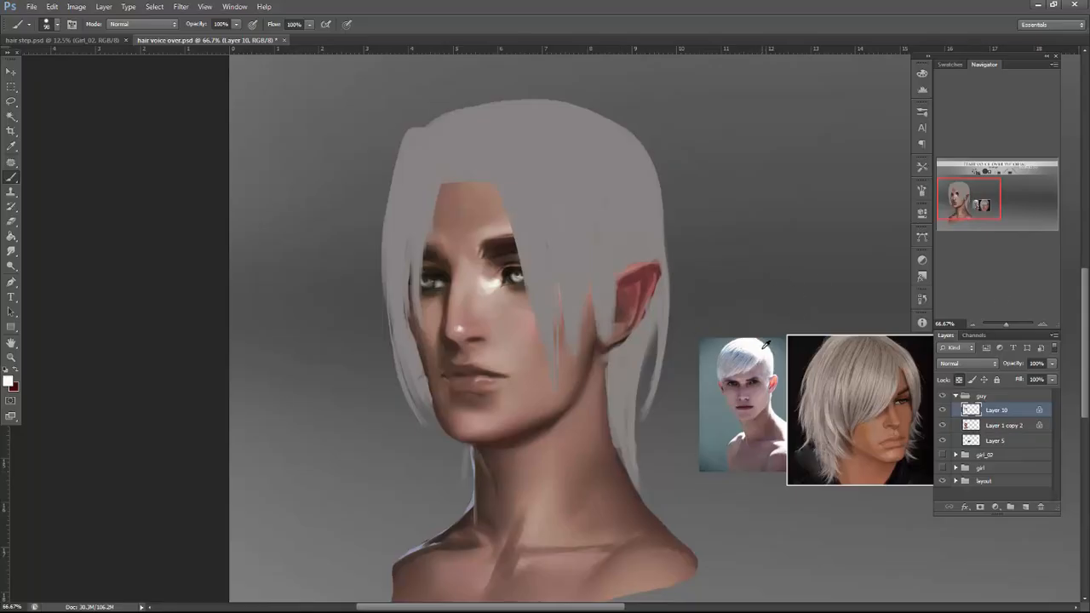
right_click(616, 234)
left_click_drag(685, 264, 688, 264)
mouse_move(550, 99)
left_mouse_down()
mouse_move(506, 122)
mouse_move(500, 137)
mouse_move(554, 131)
mouse_move(464, 128)
mouse_move(576, 150)
left_mouse_up()
right_click(572, 160)
left_click_drag(637, 189, 656, 189)
left_click_drag(690, 214, 565, 212)
mouse_move(454, 126)
left_mouse_down()
mouse_move(633, 204)
mouse_move(625, 119)
left_mouse_up()
left_click_drag(471, 127, 430, 147)
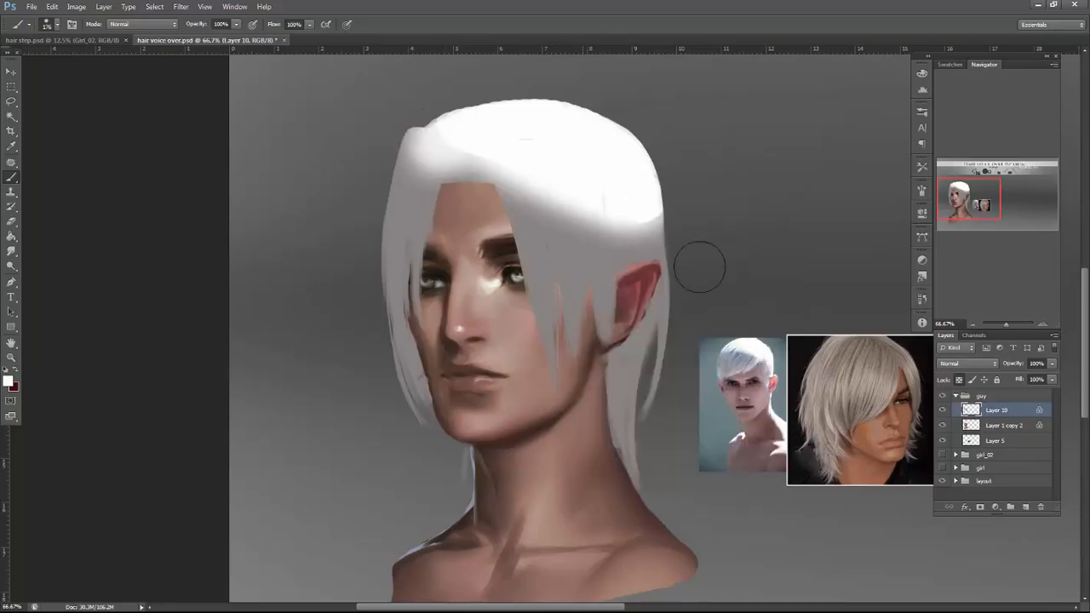
Tint the locks on both sides of the face pale blue using a colour sampled from the short-haired reference.
left_click(733, 351, "alt")
left_click_drag(407, 340, 400, 211)
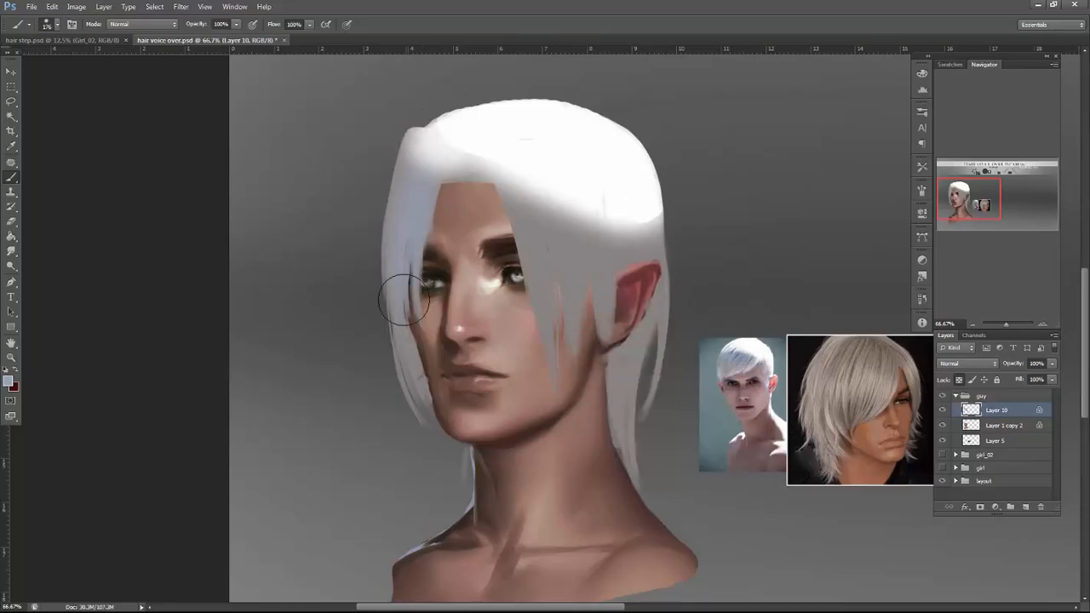
left_click_drag(561, 359, 547, 247)
Blend the white crown into the side hair with sampled tones and brighten the hair behind the ear down to the neck.
left_click(545, 236, "alt")
left_click(601, 262, "alt")
mouse_move(587, 213)
left_mouse_down()
mouse_move(533, 173)
mouse_move(633, 229)
mouse_move(641, 191)
left_mouse_up()
left_click(616, 162, "alt")
mouse_move(657, 293)
left_mouse_down()
mouse_move(628, 170)
mouse_move(629, 194)
left_mouse_up()
left_click_drag(656, 259, 649, 413)
mouse_move(655, 352)
left_mouse_down()
mouse_move(634, 456)
mouse_move(647, 451)
left_mouse_up()
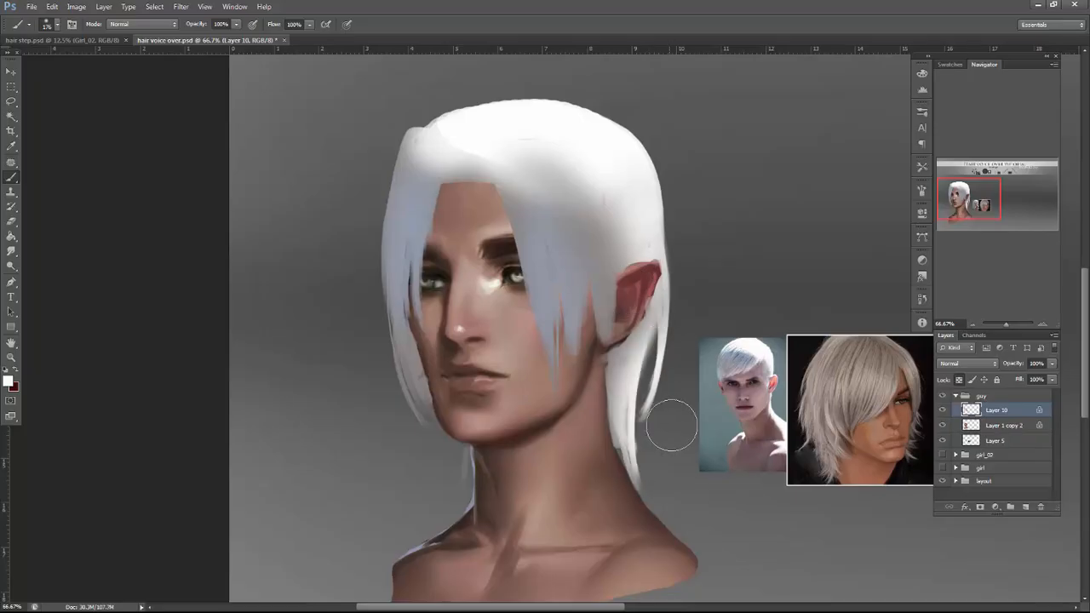
left_click(582, 225, "alt")
left_click_drag(598, 228, 574, 165)
left_click(634, 228, "alt")
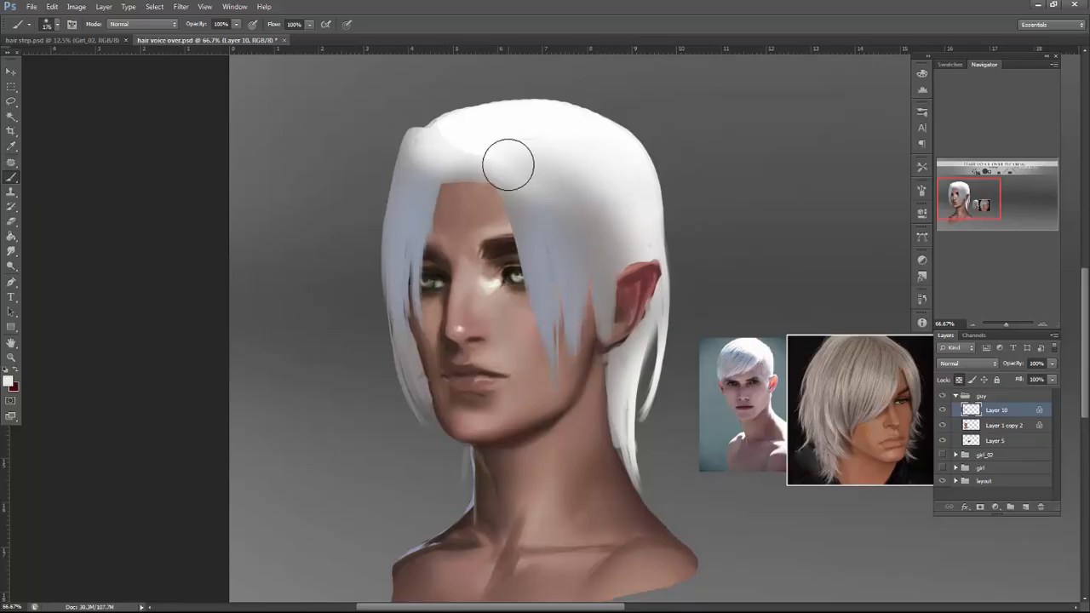
Cover the front locks and side hair with soft reference-sampled grey-blue shading, and compare the portrait with and without Layer 10.
left_click(721, 369, "alt")
left_click_drag(424, 404, 410, 298)
left_click_drag(554, 410, 559, 373)
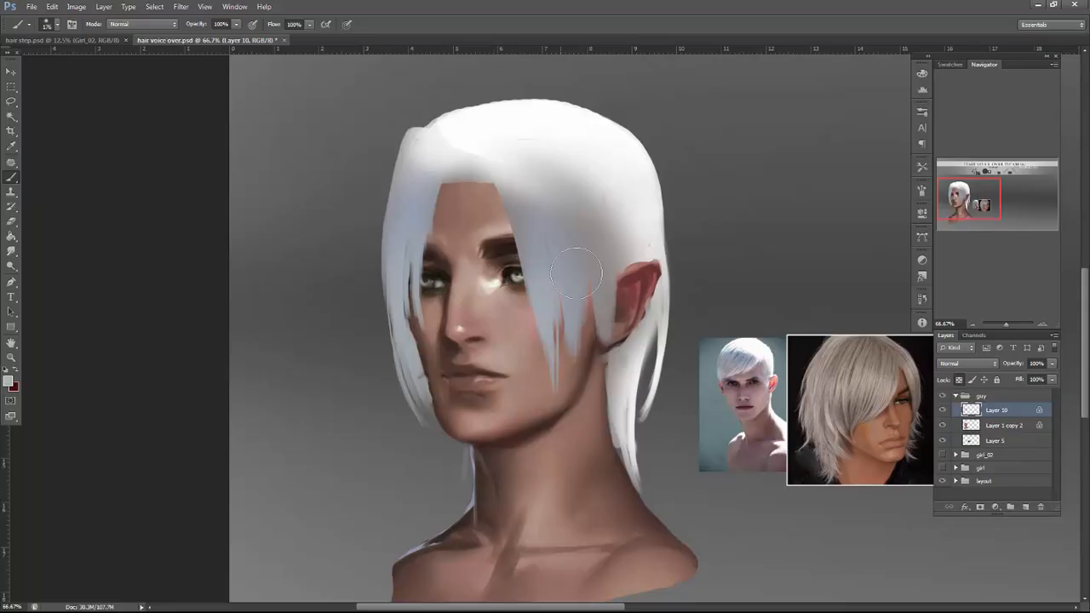
left_click(562, 245, "alt")
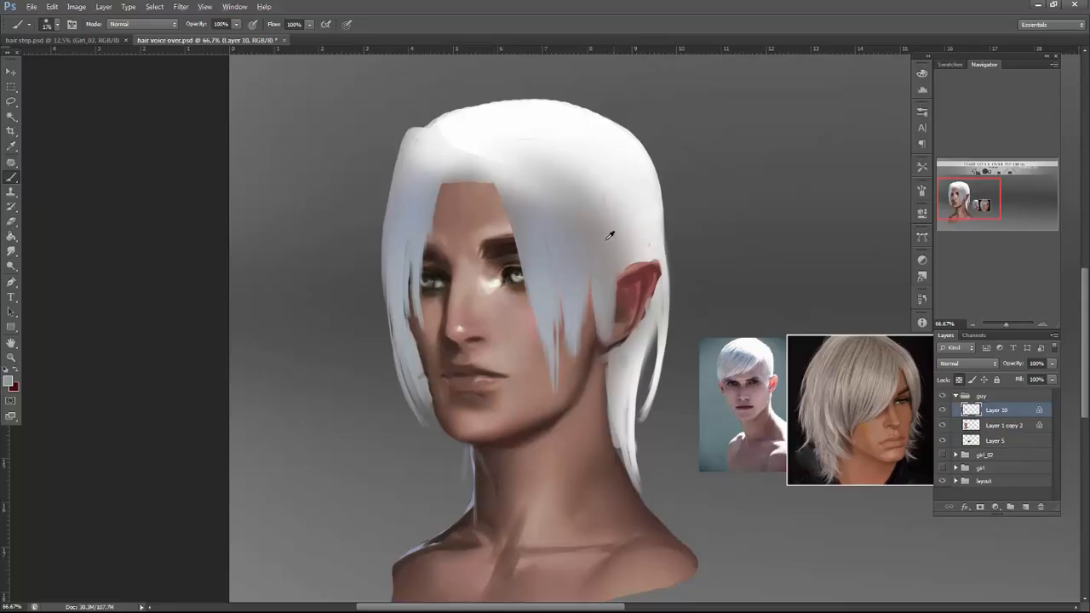
mouse_move(504, 184)
left_mouse_down()
mouse_move(569, 191)
mouse_move(593, 206)
mouse_move(610, 252)
left_mouse_up()
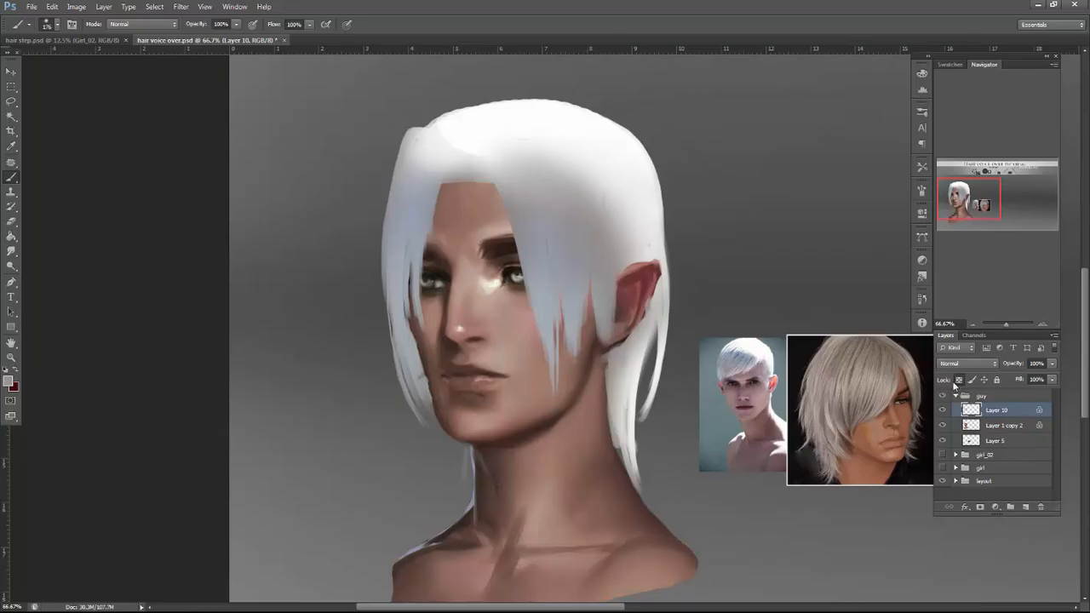
left_click(941, 411)
left_click(942, 411)
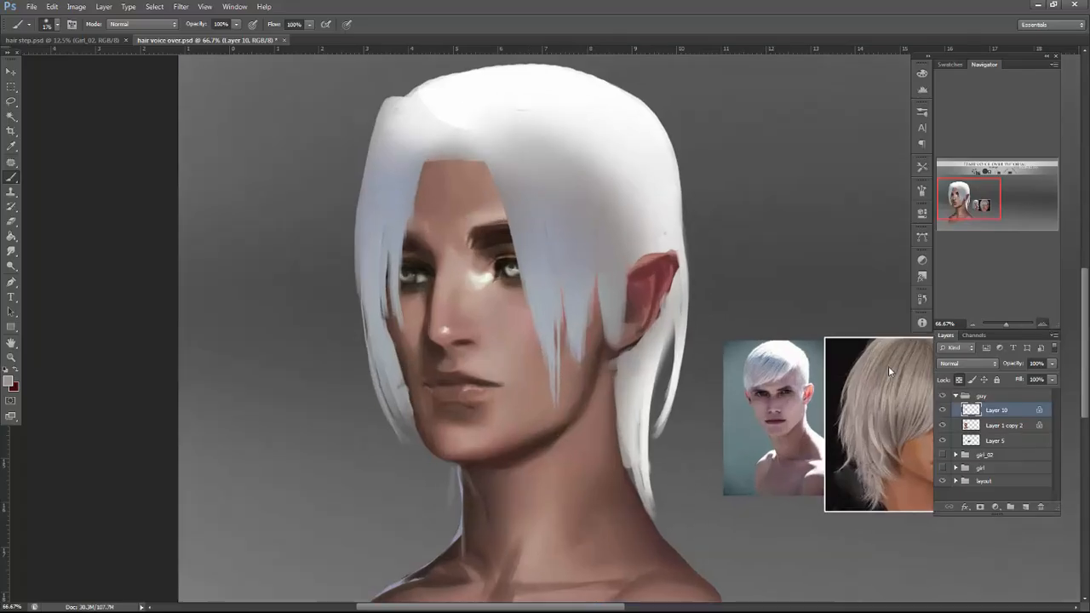
Paint thin light and shadow strands down the fringe beside the forehead with a small brush and sampled hair colours.
key("ctrl+plus")
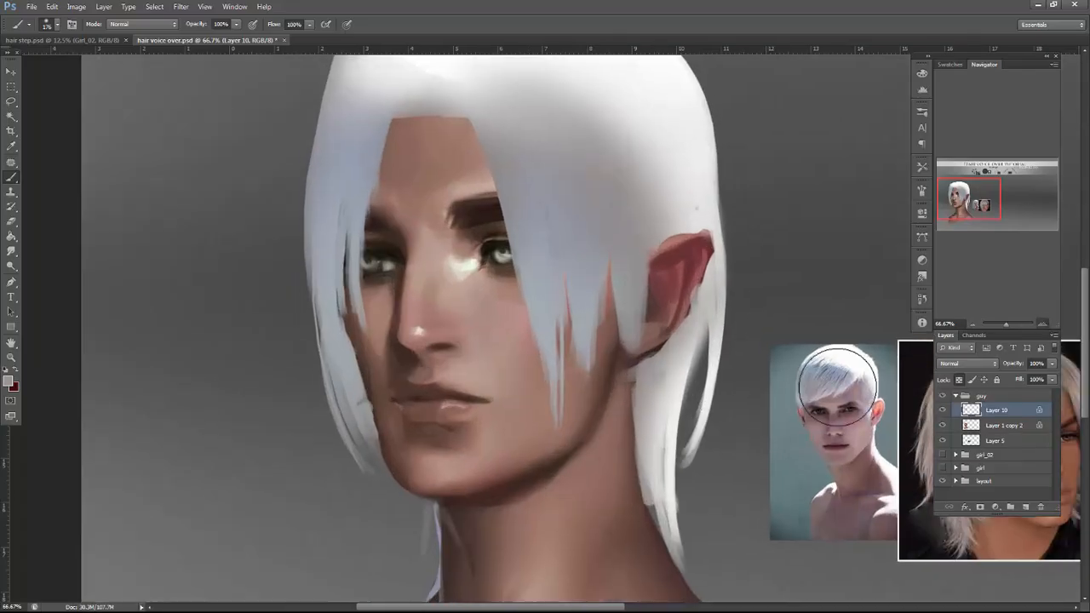
left_click_drag(724, 464, 753, 569)
left_click_drag(686, 517, 618, 500)
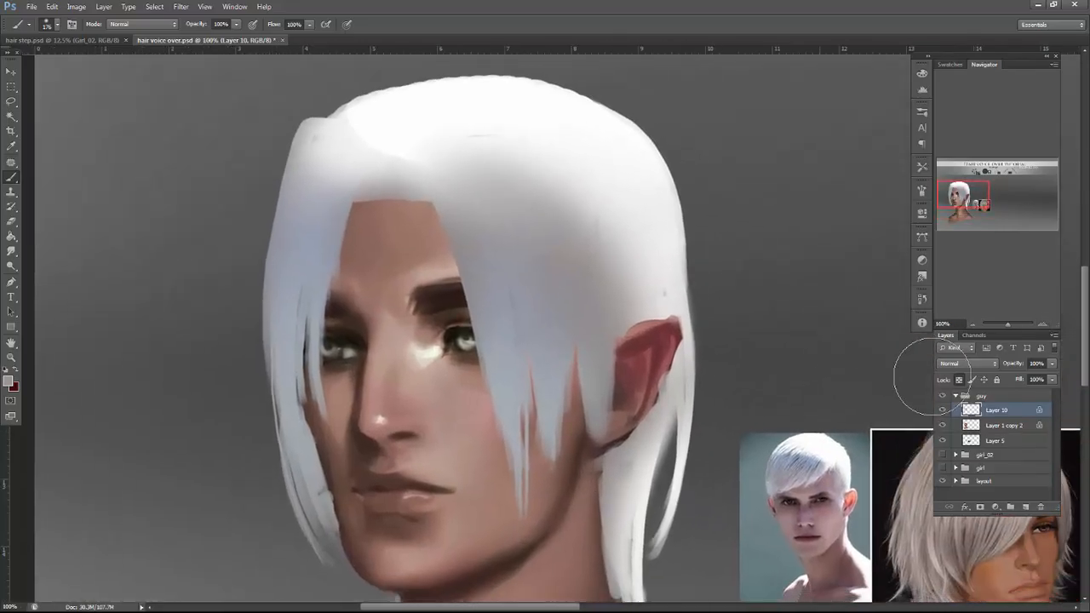
right_click(595, 339)
left_click(595, 290)
left_click(511, 354)
left_click(484, 160, "alt")
left_click_drag(497, 175, 510, 254)
left_click(505, 265, "alt")
mouse_move(487, 175)
left_mouse_down()
mouse_move(501, 218)
mouse_move(536, 261)
left_mouse_up()
left_click(529, 185, "alt")
left_click_drag(561, 202, 563, 260)
left_click_drag(567, 193, 571, 268)
left_click_drag(571, 151, 581, 286)
Paint alternating light and grey strands over the temple between the fringe and the ear, sampling neighbouring hair tones.
left_click_drag(583, 196, 566, 349)
left_click(561, 335, "alt")
left_click_drag(590, 242, 589, 296)
left_click_drag(600, 230, 597, 285)
left_click(598, 327, "alt")
left_click_drag(597, 206, 600, 321)
left_click_drag(604, 198, 607, 225)
left_click(598, 169, "alt")
left_click_drag(596, 165, 610, 255)
left_click_drag(600, 171, 612, 304)
left_click_drag(618, 243, 619, 294)
left_click_drag(625, 228, 619, 324)
left_click(607, 353, "alt")
left_click_drag(616, 229, 619, 324)
Add long curved strands from the side of the crown down to the top of the ear.
mouse_move(621, 274)
left_mouse_down()
mouse_move(623, 316)
mouse_move(657, 311)
left_mouse_up()
left_click(642, 225, "alt")
left_click_drag(626, 201, 670, 311)
left_click(653, 280, "alt")
left_click_drag(614, 168, 623, 194)
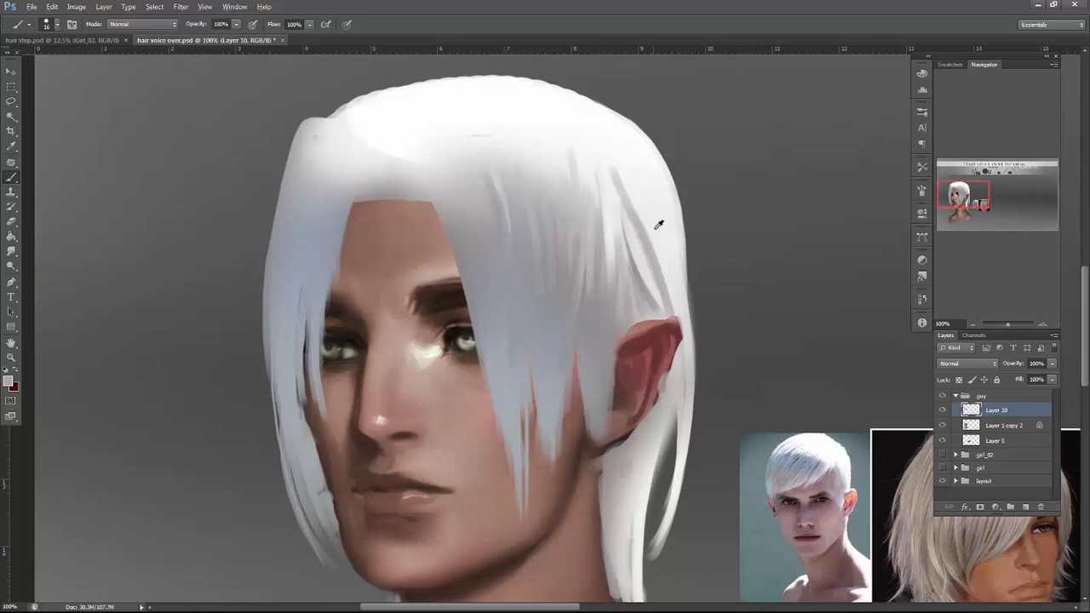
Paint strands sweeping behind the ear, covering the ear's outer edge with light hair.
left_click(656, 273, "alt")
left_click_drag(655, 273, 674, 327)
left_click_drag(649, 253, 679, 342)
left_click(675, 252, "alt")
left_click_drag(678, 287, 688, 328)
mouse_move(665, 268)
left_mouse_down()
mouse_move(687, 385)
mouse_move(673, 269)
mouse_move(675, 421)
mouse_move(673, 259)
mouse_move(673, 443)
left_mouse_up()
left_click_drag(672, 246, 680, 426)
left_click(661, 290, "alt")
left_click_drag(669, 310, 678, 410)
left_click_drag(676, 332, 673, 372)
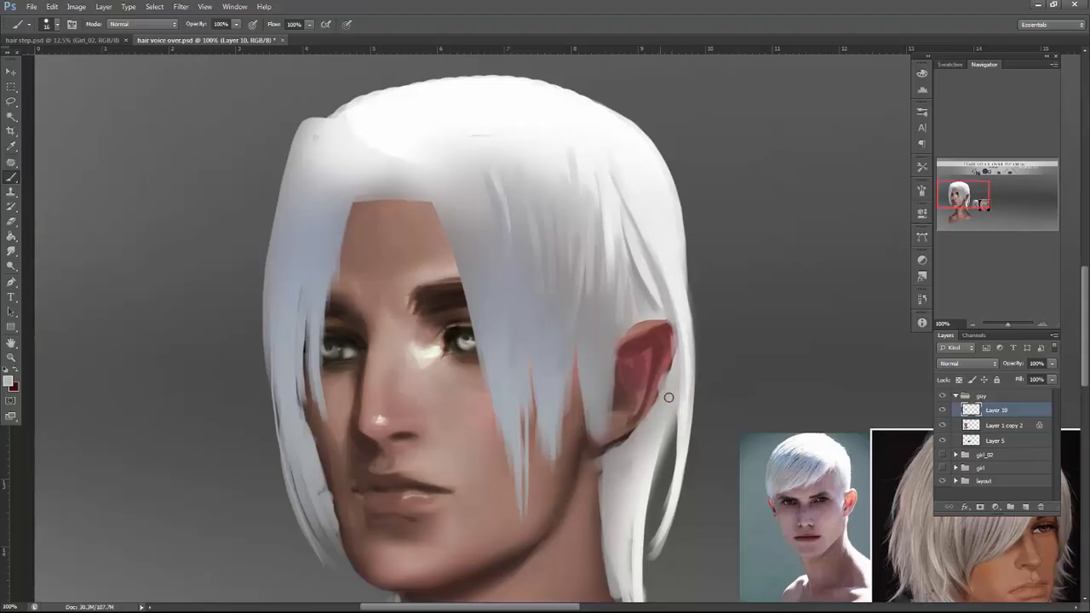
Shade the hair hanging below the ear with grey strands following its fall along the neck.
left_click(623, 440, "alt")
left_click_drag(621, 444, 604, 515)
left_click_drag(627, 437, 611, 509)
left_click_drag(645, 417, 619, 487)
mouse_move(650, 412)
left_mouse_down()
mouse_move(624, 542)
mouse_move(659, 401)
mouse_move(636, 555)
mouse_move(627, 489)
mouse_move(620, 537)
left_mouse_up()
left_click(661, 400, "alt")
left_click(628, 490, "alt")
mouse_move(631, 454)
left_mouse_down()
mouse_move(609, 547)
mouse_move(628, 573)
left_mouse_up()
left_click(638, 442, "alt")
left_click(650, 464, "alt")
left_click_drag(648, 431, 638, 595)
left_click_drag(642, 471, 638, 599)
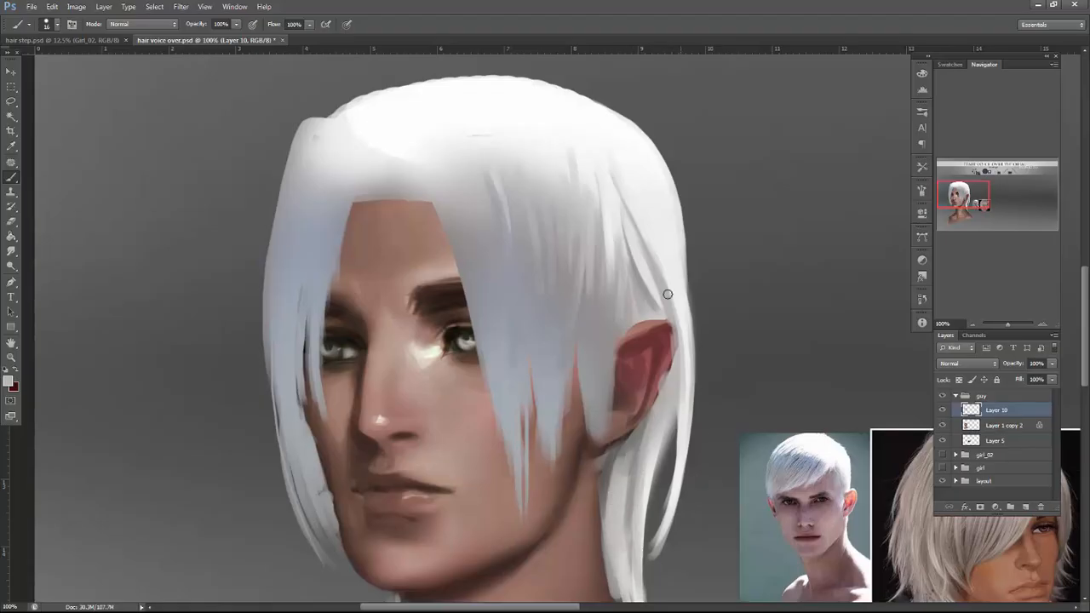
Draw fine strands in front of the ear down to the jaw with a 5 px brush and sampled greys.
right_click(652, 235)
type("5")
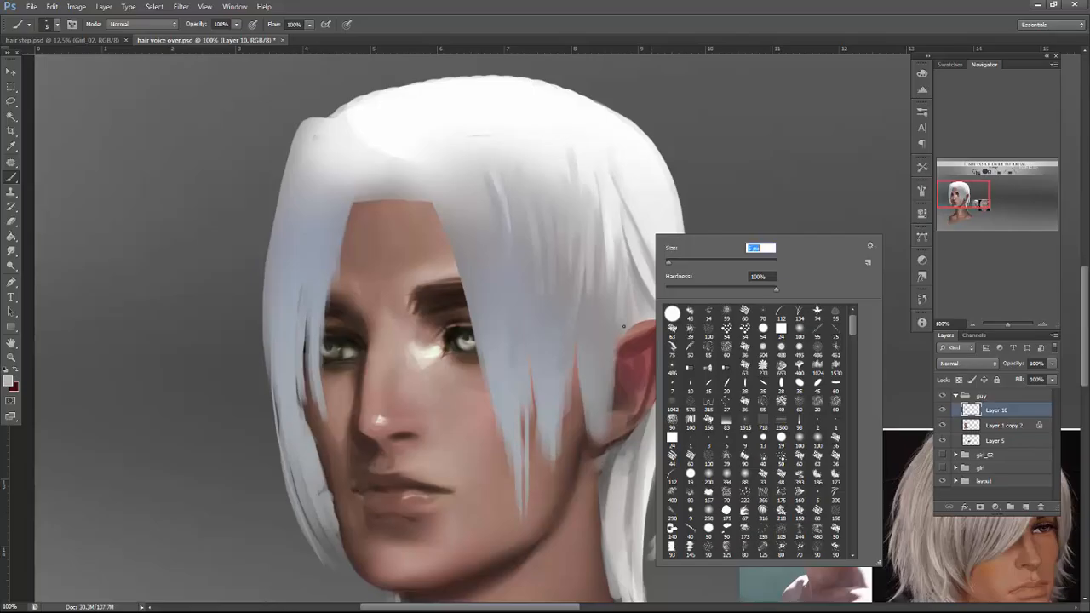
key("Return")
left_click(628, 437, "alt")
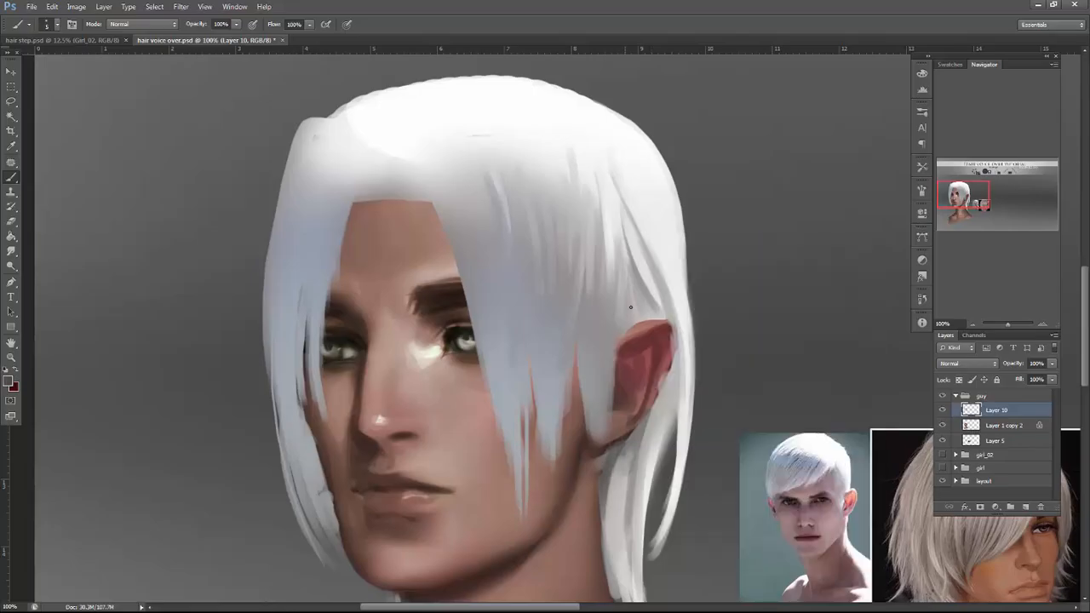
left_click_drag(624, 274, 617, 344)
left_click_drag(626, 224, 612, 410)
left_click_drag(612, 373, 601, 453)
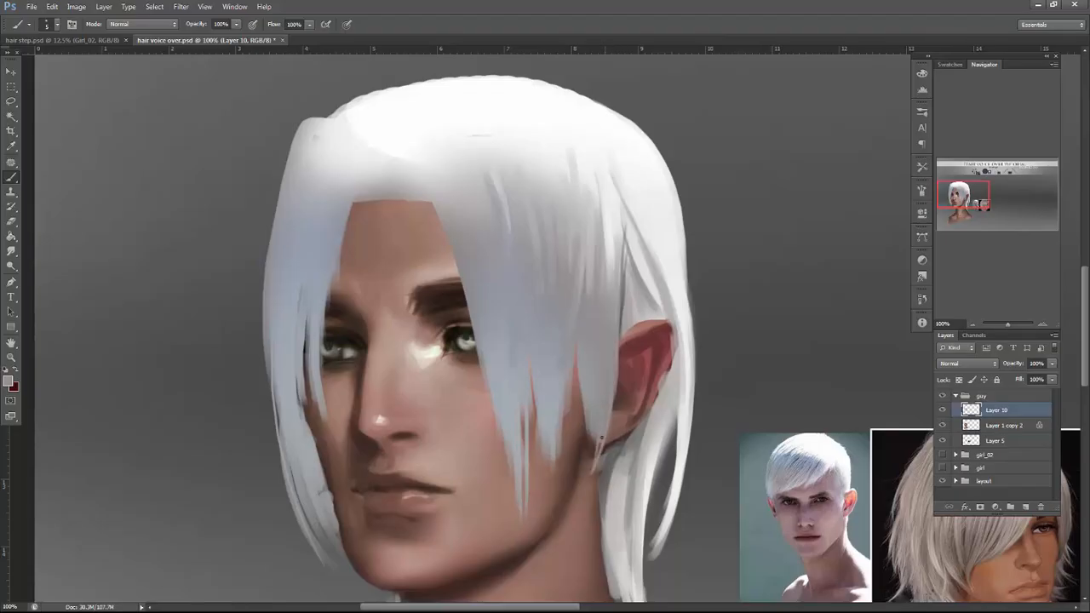
Break up the fringe tips over the cheek with fine stray hairs and thin separating lines between the locks.
left_click_drag(570, 381, 541, 502)
left_click_drag(537, 440, 524, 383)
left_click_drag(524, 465, 529, 377)
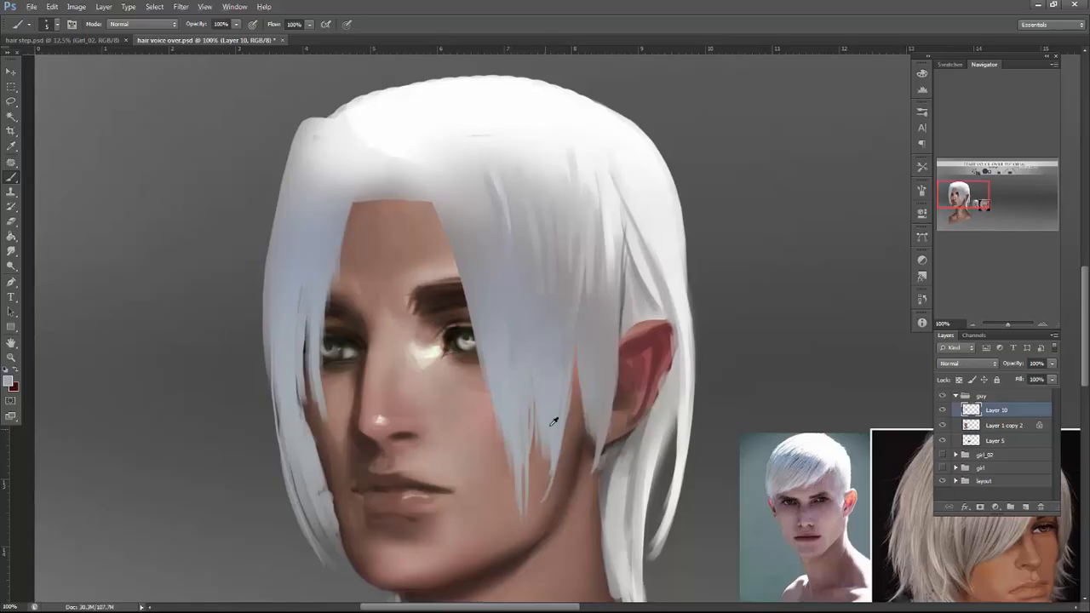
left_click_drag(584, 451, 581, 390)
mouse_move(532, 383)
left_mouse_down()
mouse_move(526, 280)
mouse_move(529, 334)
left_mouse_up()
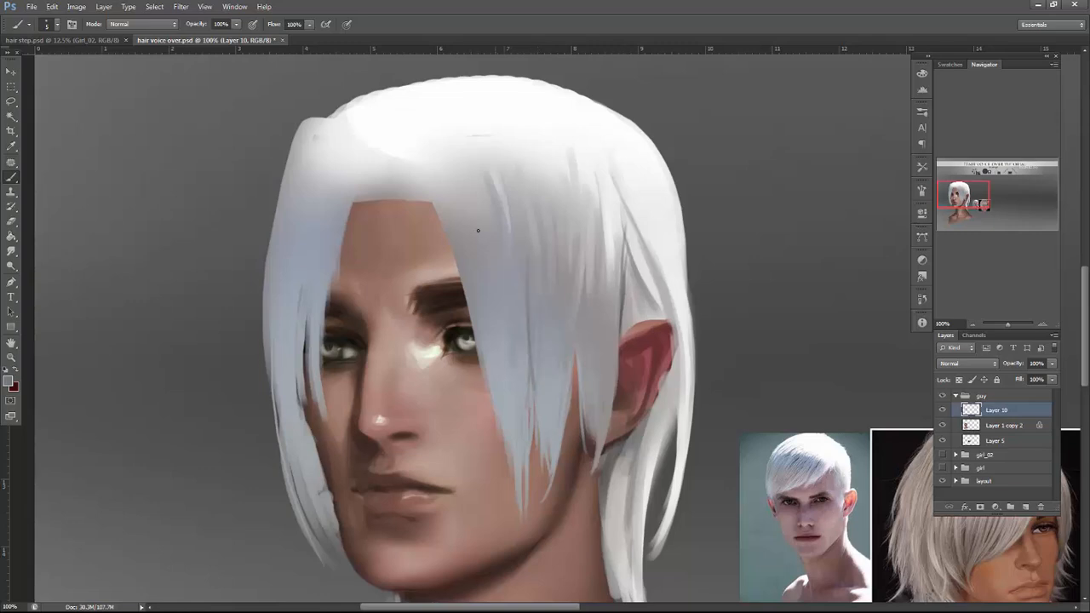
Enlarge the brush to 14 px and paint grey strands at the fringe root beside the forehead.
right_click(521, 145)
left_click_drag(535, 172, 541, 171)
left_click(458, 187, "alt")
left_click_drag(436, 168, 467, 215)
left_click(457, 145, "alt")
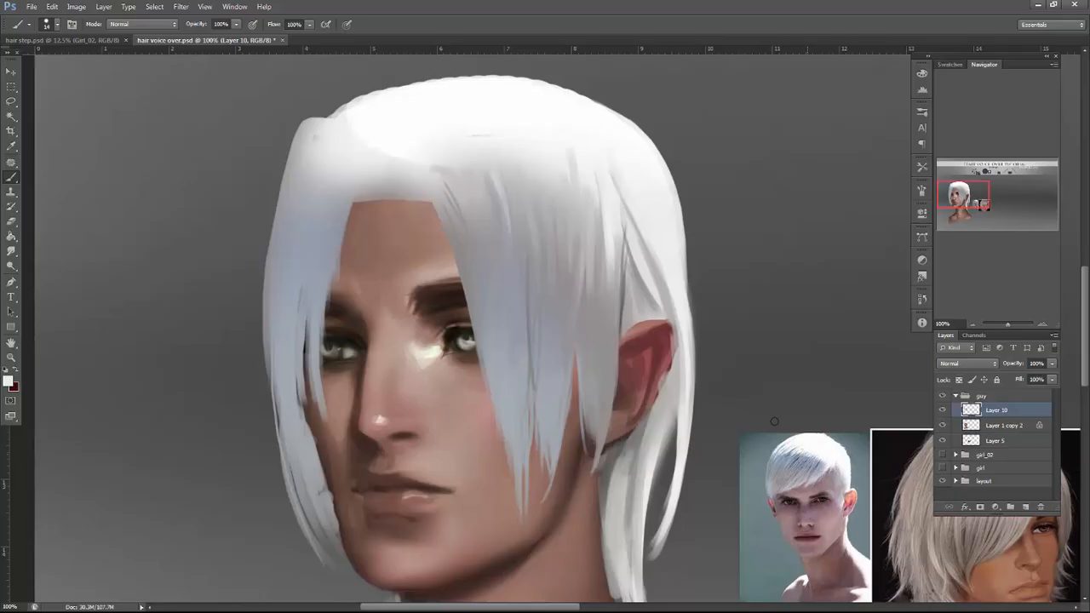
Choose a multi-bristle brush and paint textured white strands along the top of the fringe from the forehead towards the crown.
right_click(538, 180)
left_click(611, 352)
left_click_drag(579, 213, 602, 192)
left_click(464, 159)
left_click_drag(442, 168, 471, 219)
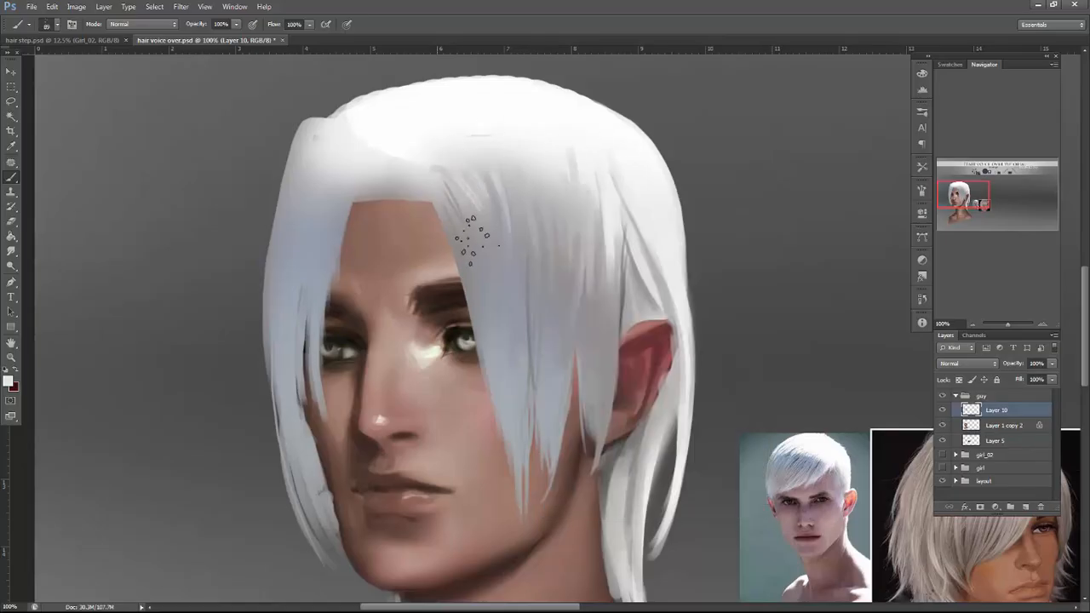
right_click(504, 133)
left_click(537, 161)
left_click(432, 141)
left_click_drag(435, 148, 495, 199)
mouse_move(485, 148)
left_mouse_down()
mouse_move(514, 193)
mouse_move(533, 181)
left_mouse_up()
mouse_move(527, 140)
left_mouse_down()
mouse_move(546, 181)
mouse_move(569, 185)
left_mouse_up()
Paint textured bristle strands over the hair on the far side of the forehead, from its outer edge to the parting.
left_click_drag(318, 123, 294, 168)
left_click_drag(323, 130, 296, 202)
mouse_move(320, 161)
left_mouse_down()
mouse_move(305, 198)
mouse_move(315, 217)
left_mouse_up()
mouse_move(322, 123)
left_mouse_down()
mouse_move(299, 165)
mouse_move(341, 206)
left_mouse_up()
mouse_move(303, 152)
left_mouse_down()
mouse_move(288, 223)
mouse_move(308, 149)
left_mouse_up()
left_click(300, 236, "alt")
left_click_drag(301, 190, 320, 161)
left_click_drag(305, 207, 329, 170)
mouse_move(318, 213)
left_mouse_down()
mouse_move(340, 176)
mouse_move(339, 205)
mouse_move(368, 169)
mouse_move(430, 167)
mouse_move(436, 200)
mouse_move(395, 182)
mouse_move(423, 164)
mouse_move(380, 171)
left_mouse_up()
left_click(360, 164, "alt")
left_click(344, 221, "alt")
Switch to a hard round brush, shape the hairline at the forehead, and paint the parting back over the crown.
right_click(448, 122)
left_click(471, 212)
key("Return")
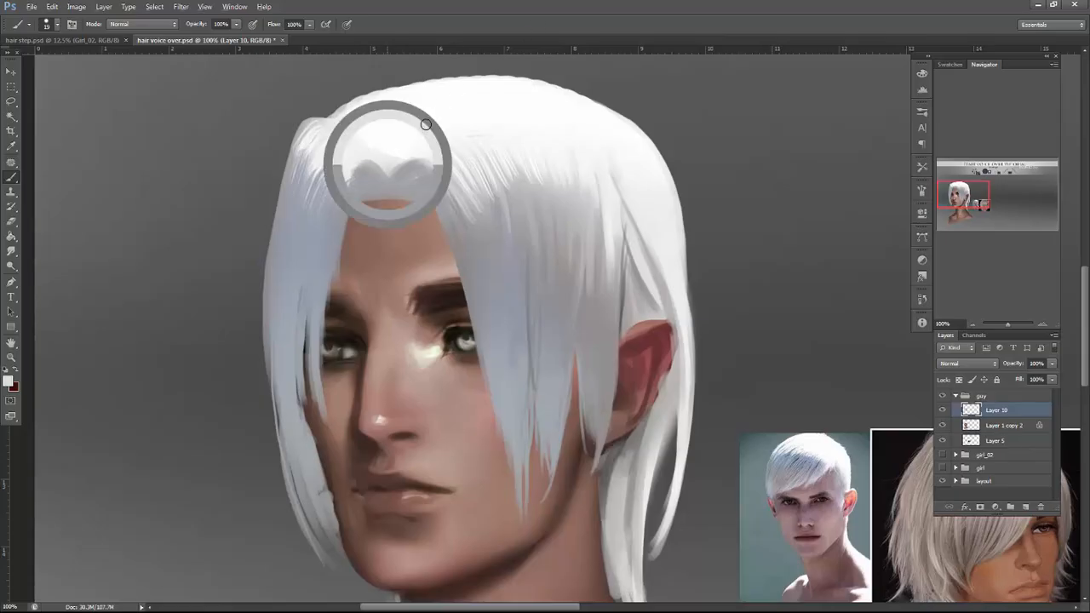
left_click(391, 160, "alt")
right_click(506, 95)
left_click(525, 125)
left_click(400, 154)
mouse_move(426, 128)
left_mouse_down()
mouse_move(446, 108)
mouse_move(518, 86)
left_mouse_up()
left_click_drag(389, 156, 443, 109)
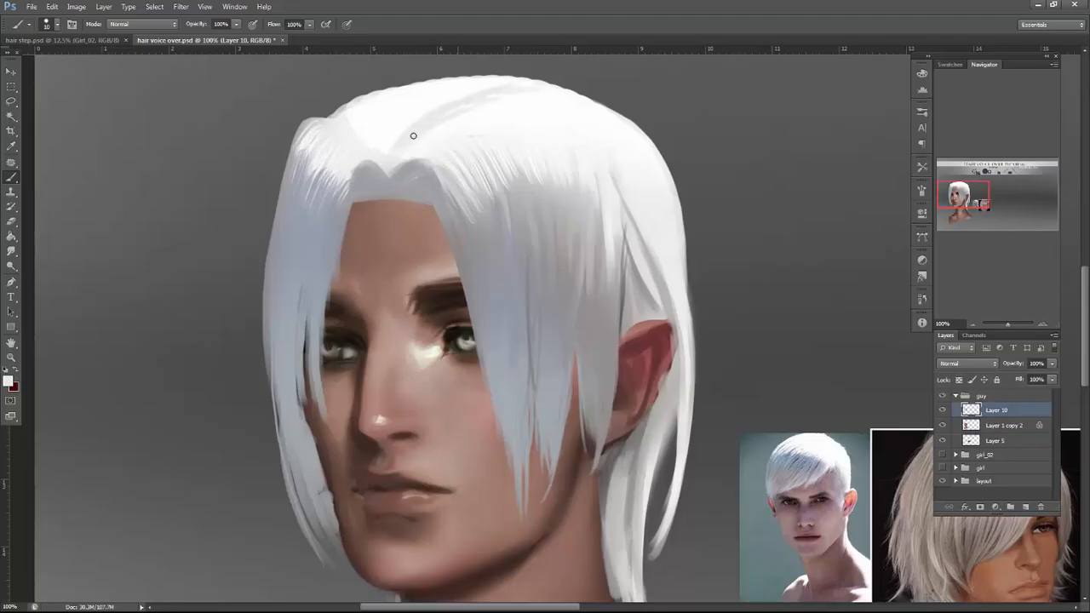
Resize the brush and paint broad curved highlight strokes alongside the parting towards the back of the crown.
right_click(488, 100)
left_click(583, 105)
left_click(475, 85)
mouse_move(405, 127)
left_mouse_down()
mouse_move(440, 87)
mouse_move(569, 94)
left_mouse_up()
left_click(499, 91, "alt")
left_click(522, 119, "alt")
Soften the tonal bands across the crown with sampled whites and greys, using larger and smaller brush sizes.
right_click(638, 132)
mouse_move(650, 133)
left_mouse_down()
mouse_move(627, 173)
mouse_move(622, 152)
left_mouse_up()
left_click(557, 92, "alt")
right_click(590, 122)
left_click(509, 97)
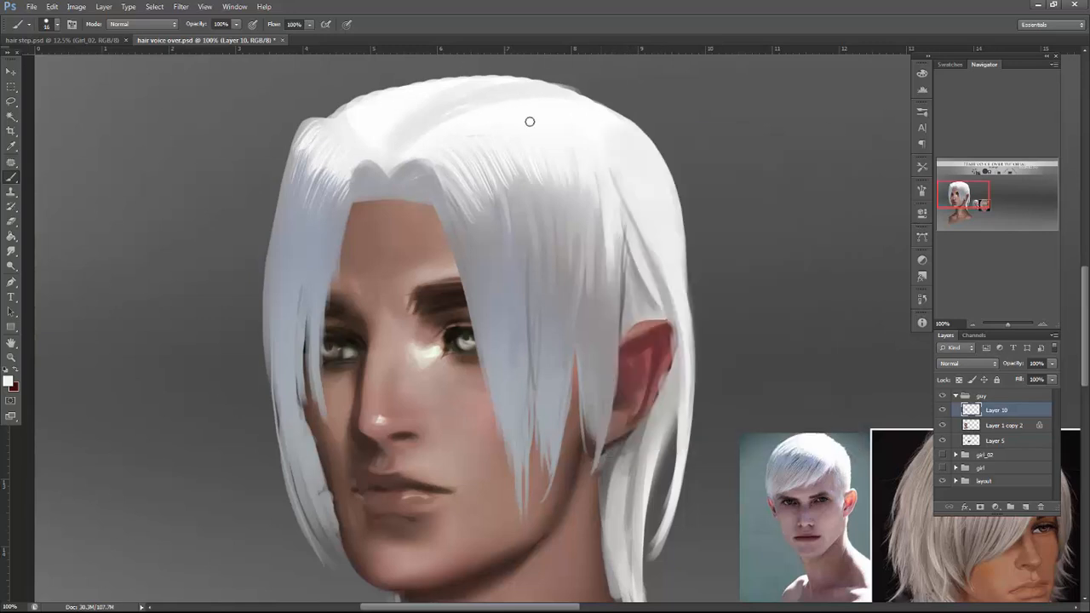
right_click(559, 99)
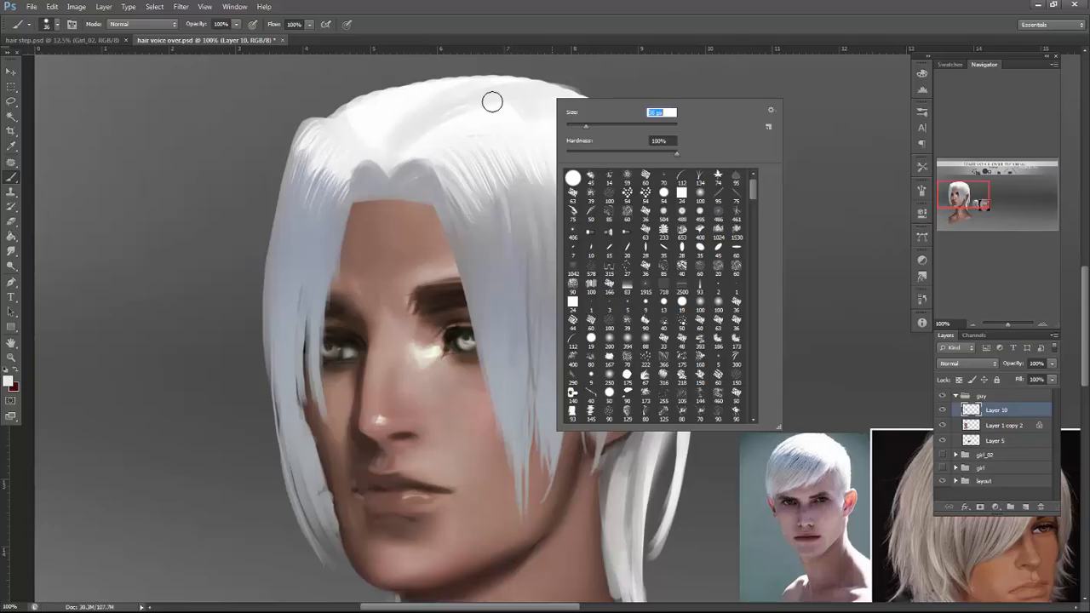
left_click(498, 110)
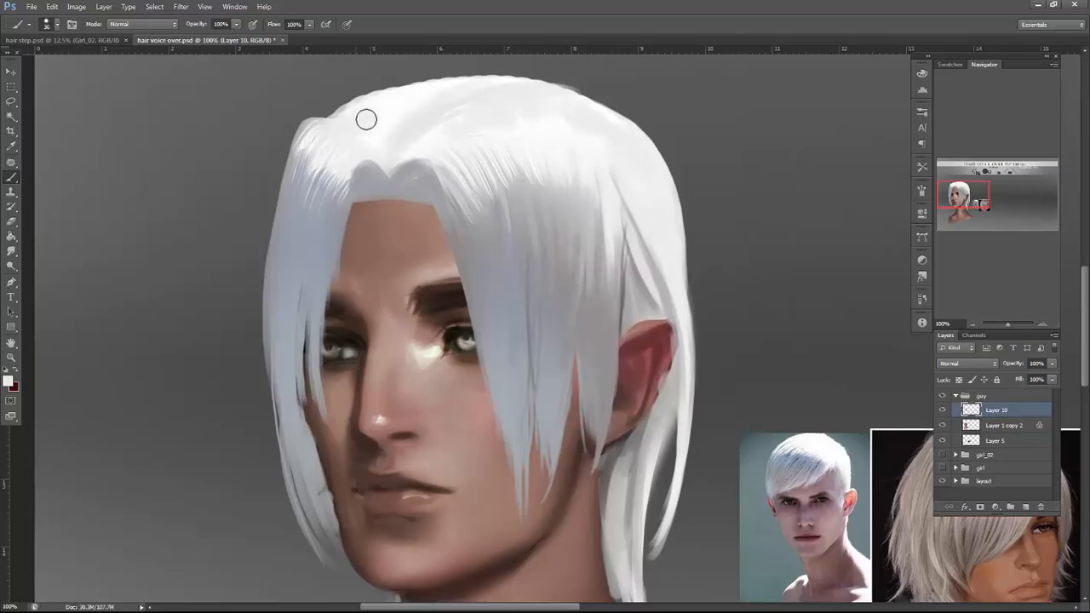
right_click(429, 127)
left_click(435, 139)
left_click(378, 130, "alt")
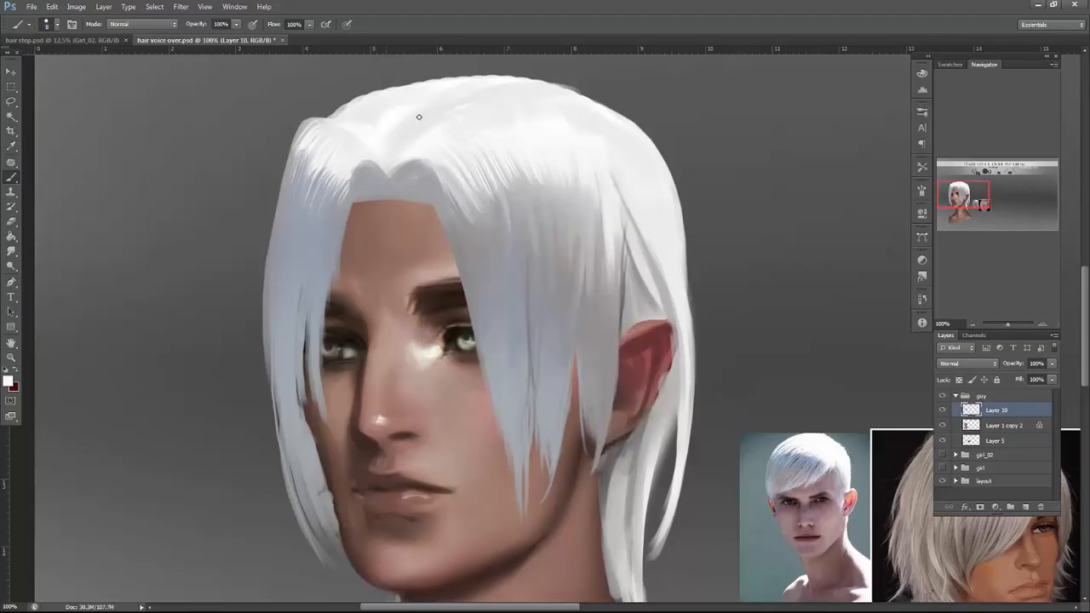
Add thin sampled-colour strands along the hair behind the ear and in the locks in front of it.
left_click(670, 308, "alt")
left_click_drag(671, 293, 683, 378)
left_click(614, 263, "alt")
left_click_drag(605, 338, 613, 353)
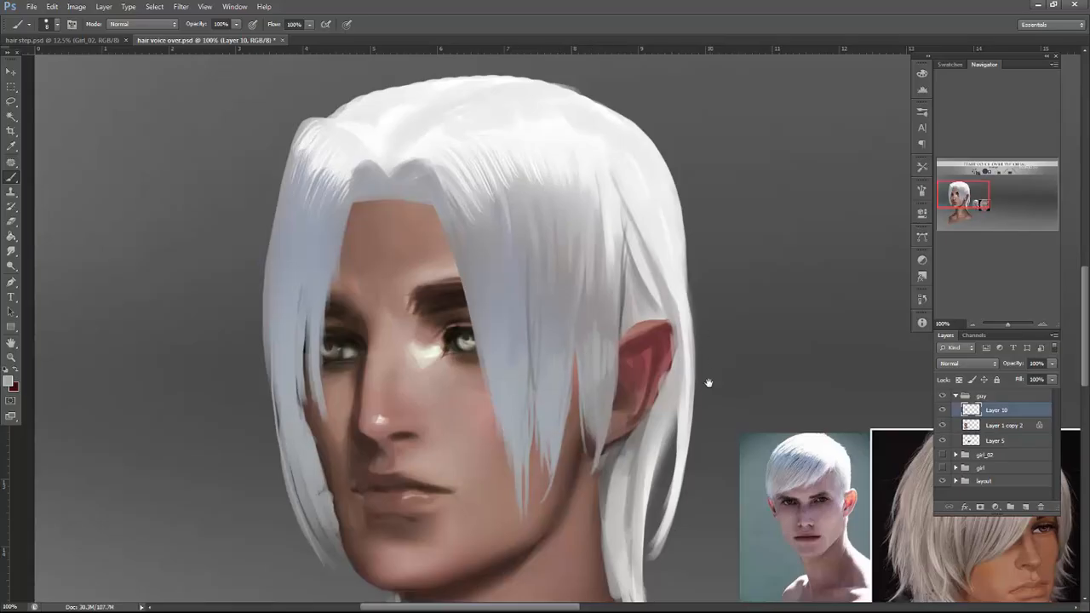
Extend the tips of the back hair with thin flicked strands where it meets the shoulder.
left_click_drag(711, 362, 753, 207)
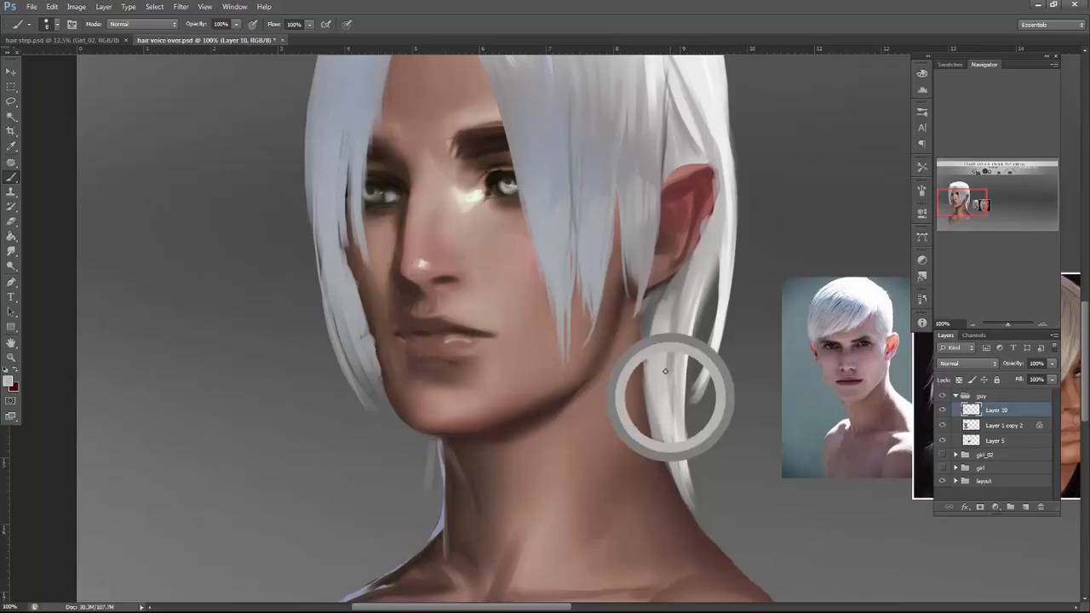
left_click_drag(658, 422, 703, 515)
left_click_drag(688, 445, 714, 489)
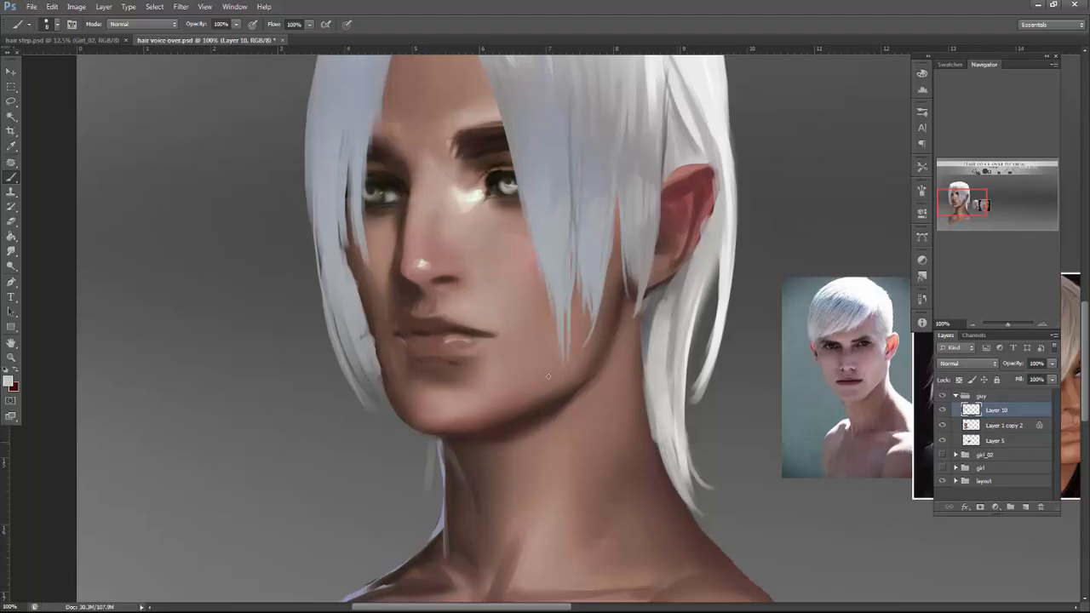
Shade the inner side of the far front lock beside the cheek with a larger brush in sampled grey.
left_click_drag(357, 226, 366, 274)
left_click(652, 297, "alt")
right_click(413, 243)
left_click_drag(432, 264, 436, 265)
left_click(331, 241)
left_click_drag(336, 224, 350, 327)
left_click_drag(339, 254, 363, 330)
left_click_drag(345, 264, 370, 364)
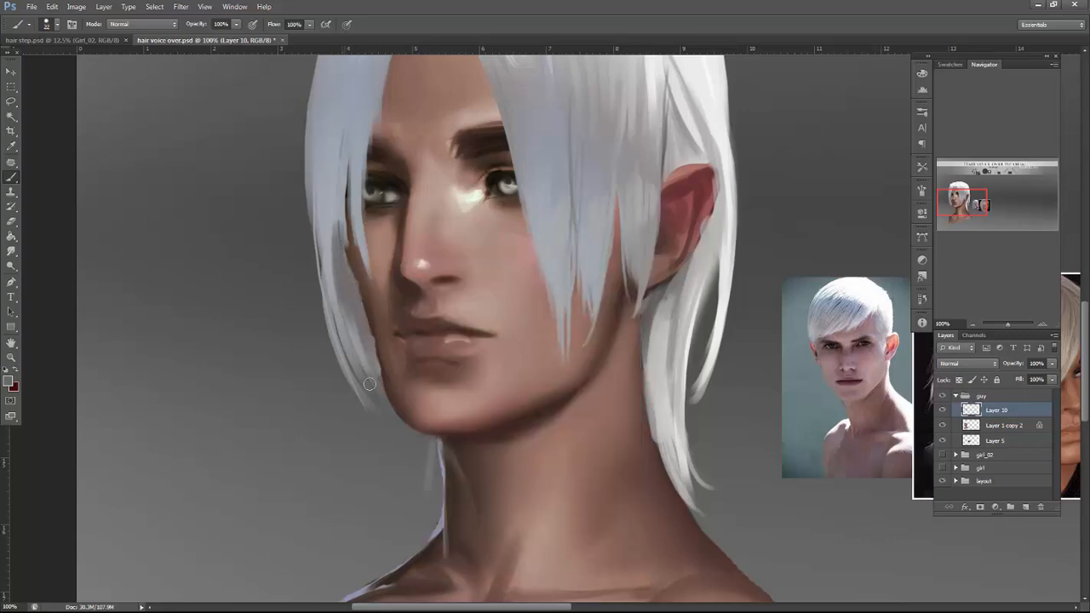
left_click_drag(342, 295, 365, 373)
left_click_drag(335, 184, 342, 255)
Review the white hair at full-sheet scale and up close, comparing the portrait with the hair layer hidden and shown.
left_click_drag(519, 314, 628, 541)
left_click_drag(422, 382, 429, 286)
left_click(431, 318, "alt")
left_click(447, 339, "alt")
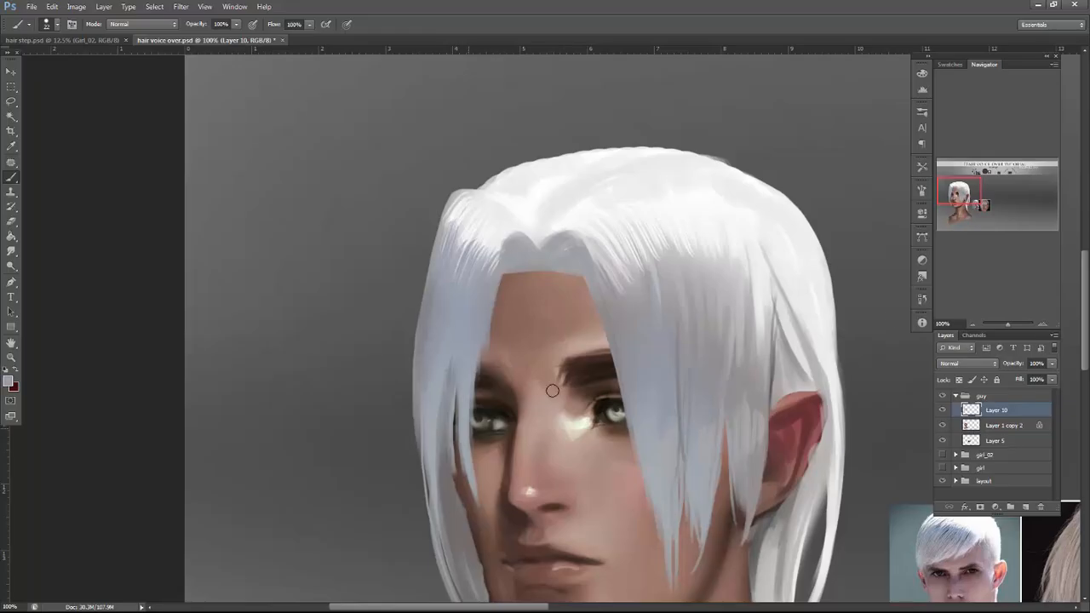
left_click(973, 324)
left_click(973, 324)
left_click(972, 323)
left_click(973, 323)
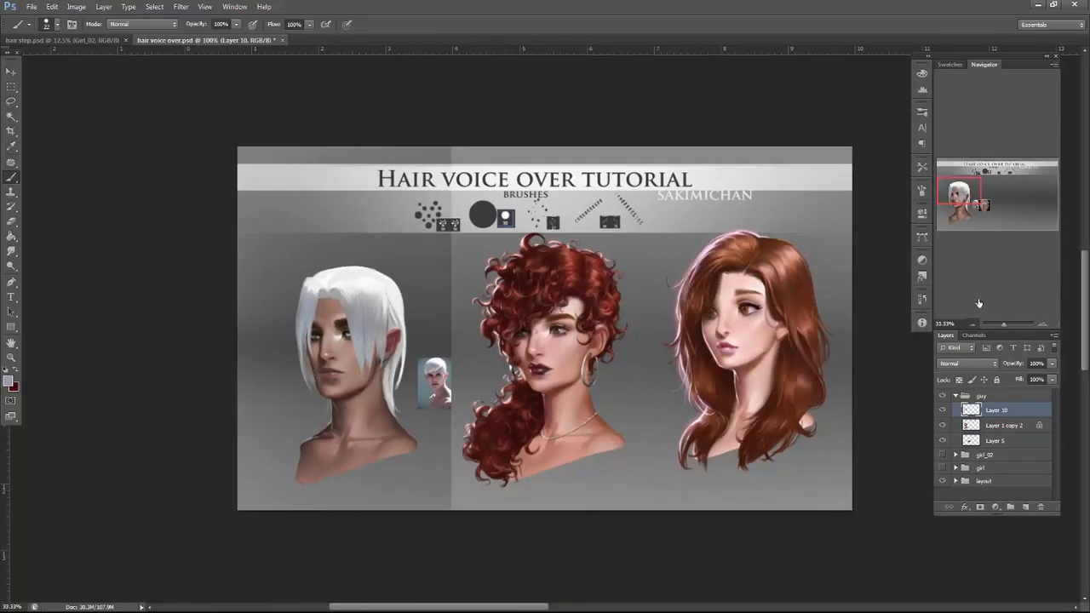
left_click(1042, 324)
left_click(1042, 323)
left_click(1042, 324)
left_click_drag(388, 433, 819, 393)
left_click(941, 409)
left_click(941, 409)
left_click(1042, 323)
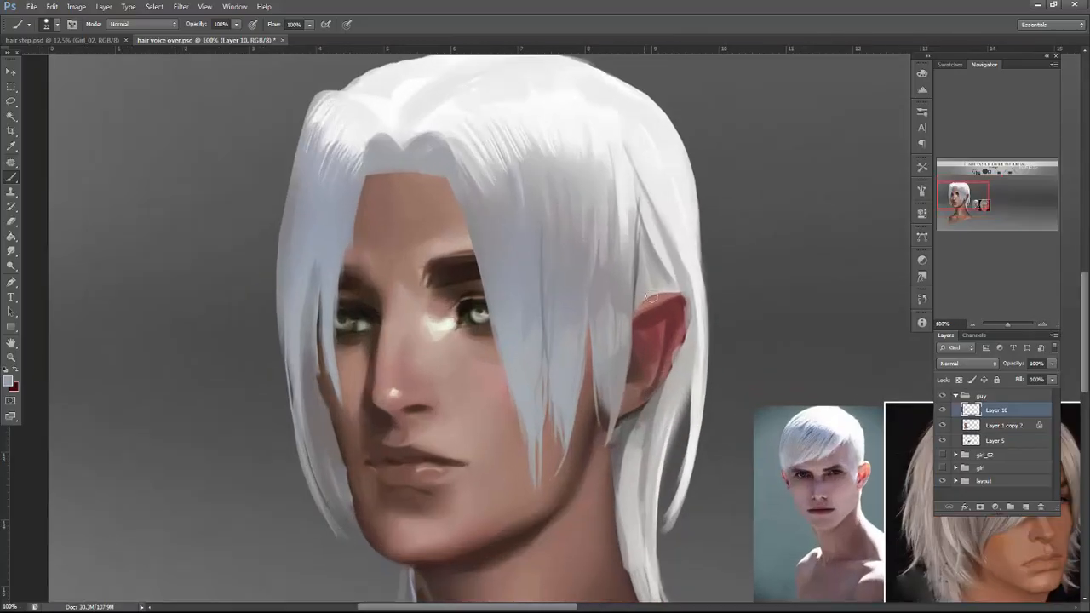
Paint fine sampled-colour strands in front of, above and behind the ear with a resized brush.
right_click(669, 283)
left_click(627, 309)
left_click_drag(636, 259, 629, 318)
left_click(668, 282, "alt")
left_click_drag(669, 274, 692, 312)
left_click(687, 294, "alt")
left_click_drag(699, 357, 693, 414)
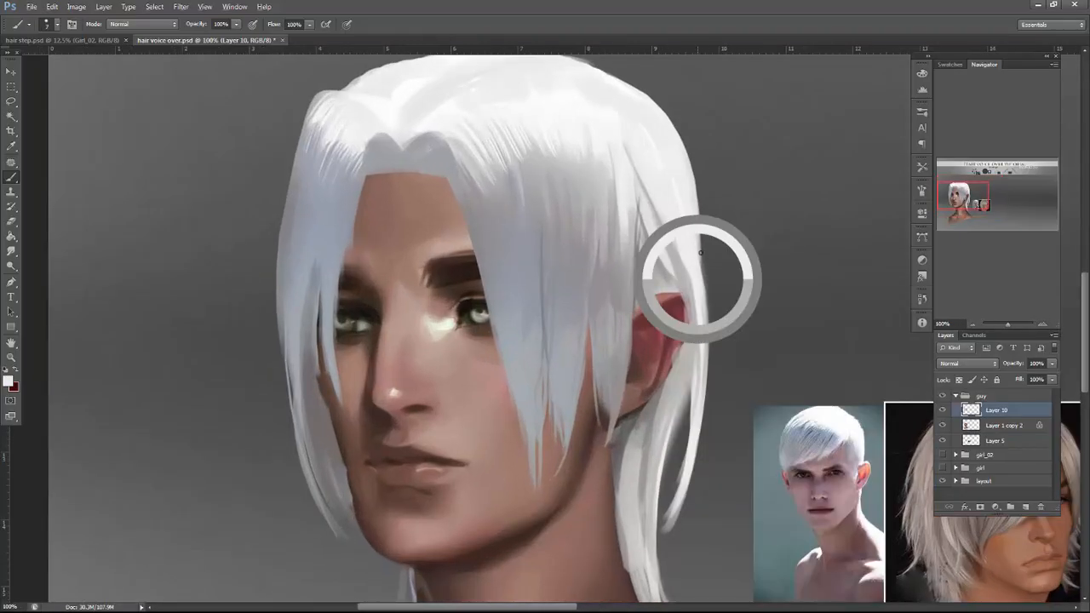
Add a thin loose strand curving outward from the back hair and fine light strands along the lock behind the ear.
left_click(699, 277, "alt")
right_click(704, 268)
mouse_move(738, 265)
left_mouse_down()
mouse_move(727, 266)
mouse_move(716, 359)
left_mouse_up()
left_click(702, 256)
left_click_drag(702, 279, 751, 400)
left_click_drag(710, 323, 689, 490)
left_click_drag(678, 382, 657, 531)
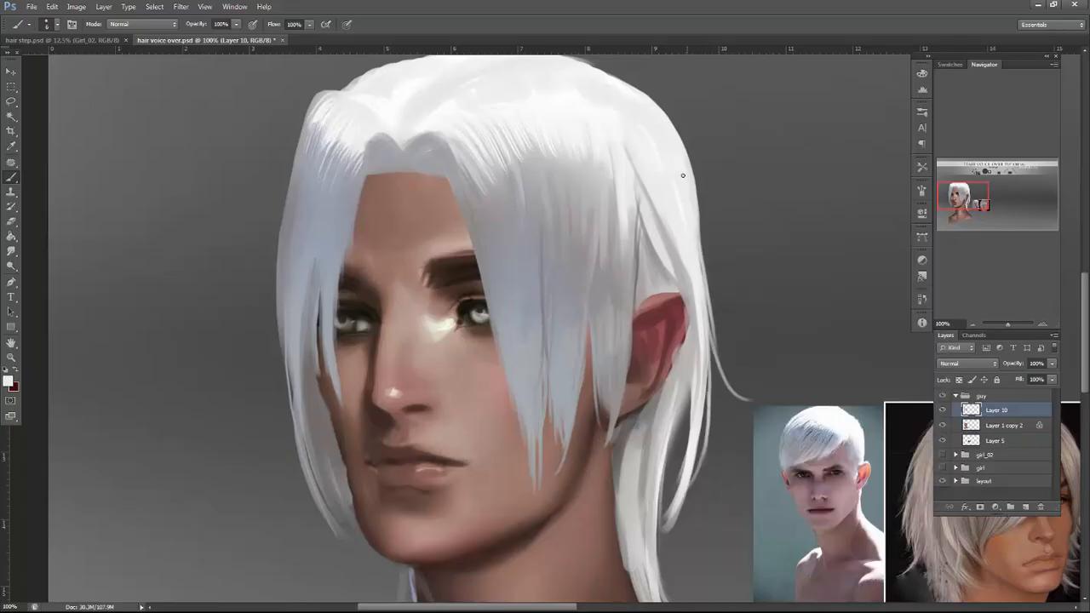
Paint thin light strands falling over the face from the inner edges of both front locks.
left_click(329, 347, "alt")
left_click_drag(325, 342, 349, 423)
left_click_drag(353, 231, 341, 383)
left_click(484, 221, "alt")
left_click_drag(470, 233, 481, 340)
left_click_drag(478, 285, 487, 349)
left_click(494, 139, "alt")
left_click_drag(468, 220, 485, 343)
mouse_move(461, 200)
left_mouse_down()
mouse_move(481, 308)
mouse_move(484, 288)
left_mouse_up()
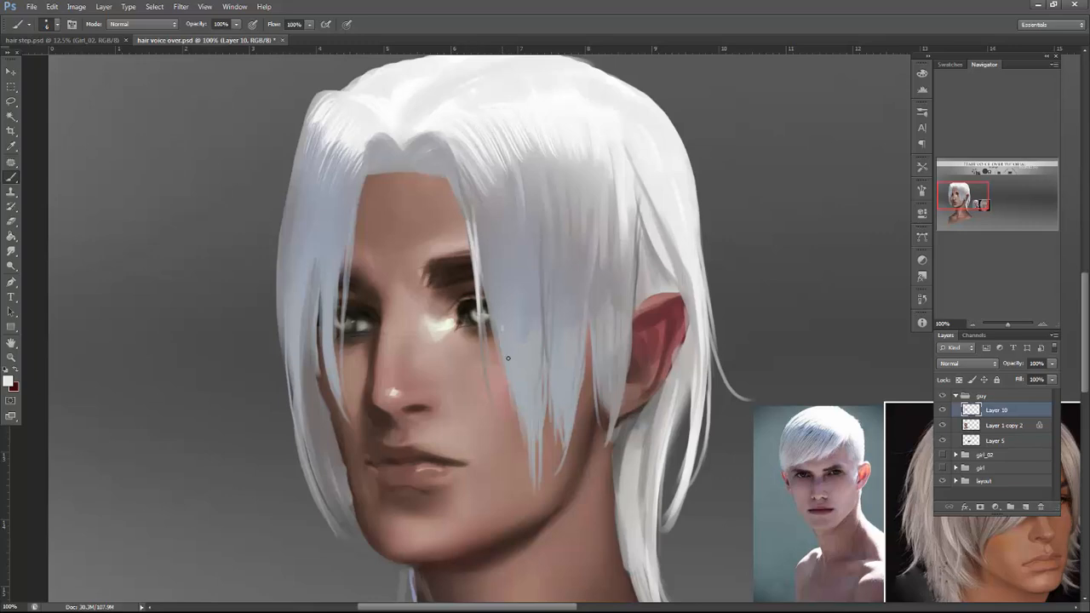
Add short highlight flecks across the lower front locks and blend them with a larger brush in sampled blue-greys.
mouse_move(548, 276)
left_mouse_down()
mouse_move(549, 315)
mouse_move(569, 322)
left_mouse_up()
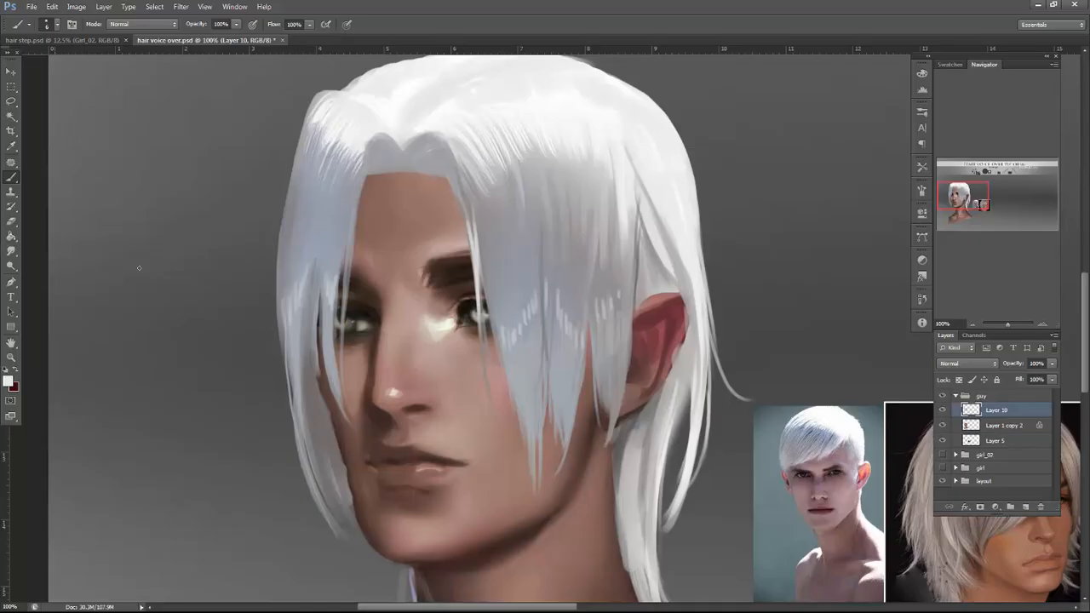
right_click(568, 281)
left_click(517, 340)
left_click(564, 292, "alt")
left_click(555, 315, "alt")
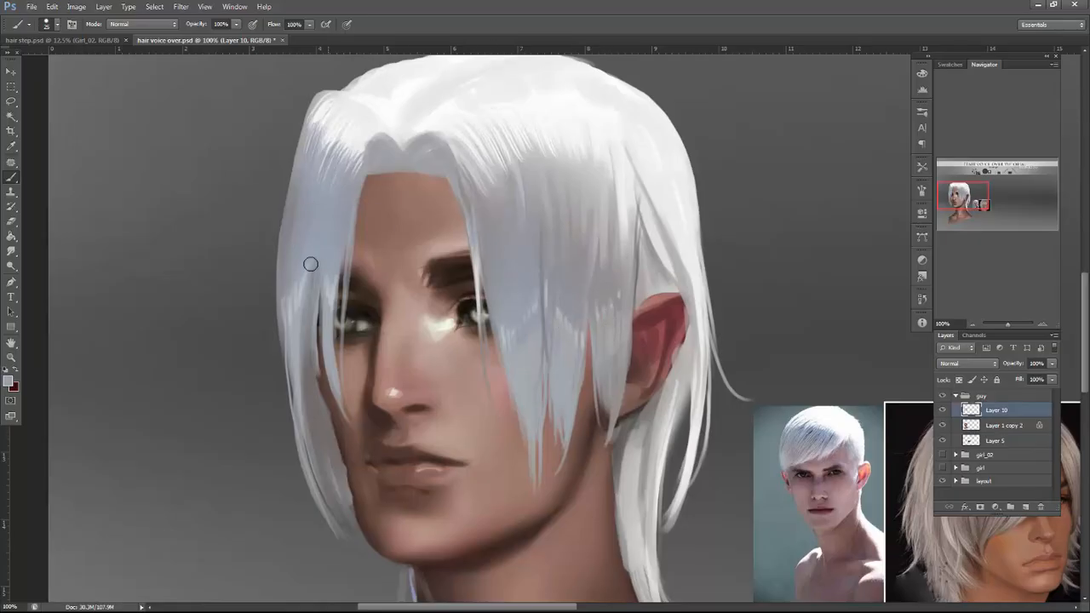
left_click(283, 279, "alt")
left_click_drag(296, 325, 308, 441)
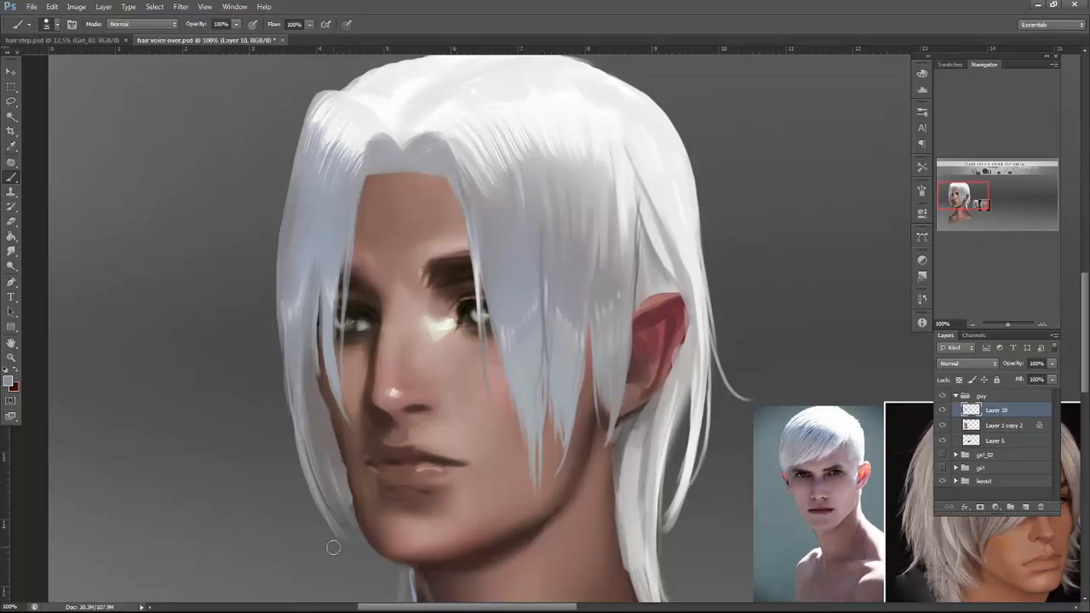
Set the brush size to 9 px and paint sampled-grey strands in the gap above and behind the ear.
right_click(663, 245)
type("9")
key("Return")
left_click(640, 246, "alt")
mouse_move(639, 244)
left_mouse_down()
mouse_move(642, 284)
mouse_move(652, 267)
mouse_move(680, 295)
left_mouse_up()
left_click(661, 250, "alt")
left_click_drag(655, 248, 679, 290)
left_click(661, 275, "alt")
left_click_drag(645, 202, 679, 278)
left_click_drag(695, 322, 680, 306)
left_click_drag(690, 356, 692, 385)
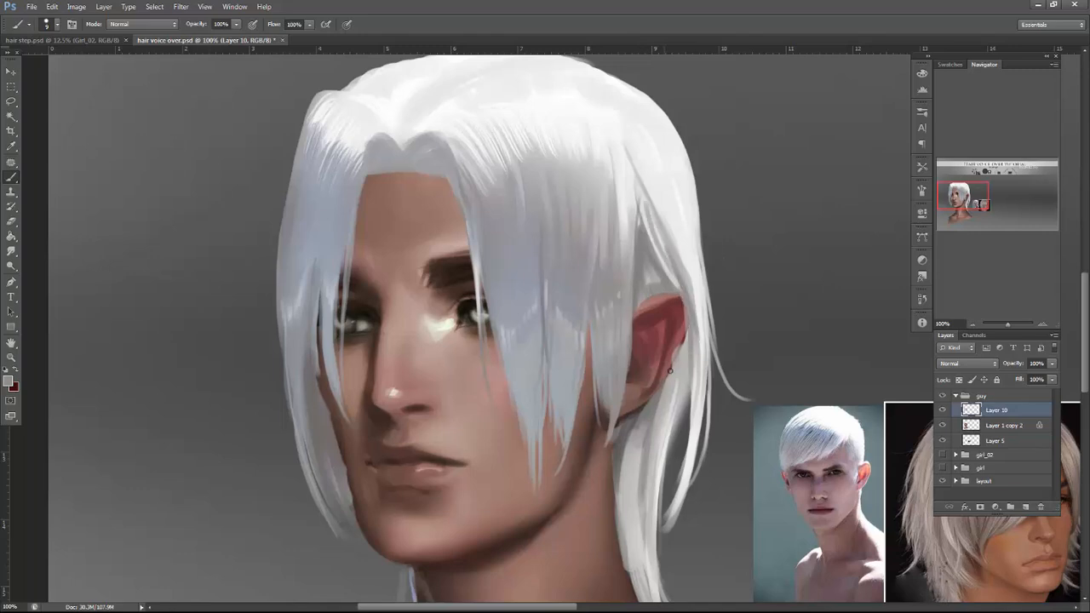
Erase the hair overlapping the ear's rear edge with a much smaller eraser.
left_click(12, 221)
right_click(702, 279)
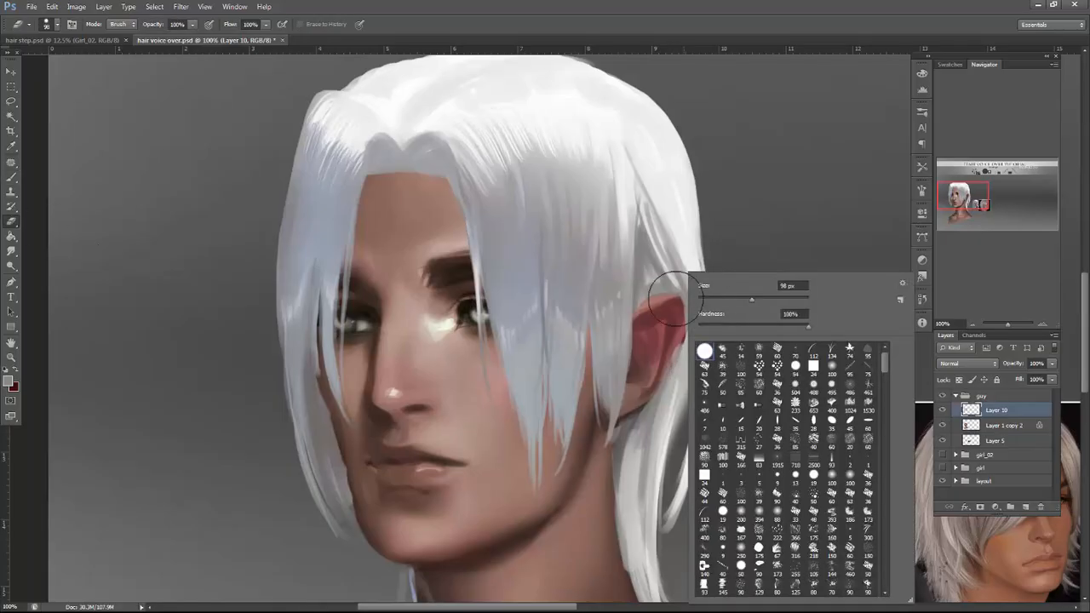
left_click(666, 302)
right_click(710, 241)
left_click(718, 276)
left_click(677, 329)
left_click_drag(680, 344, 637, 413)
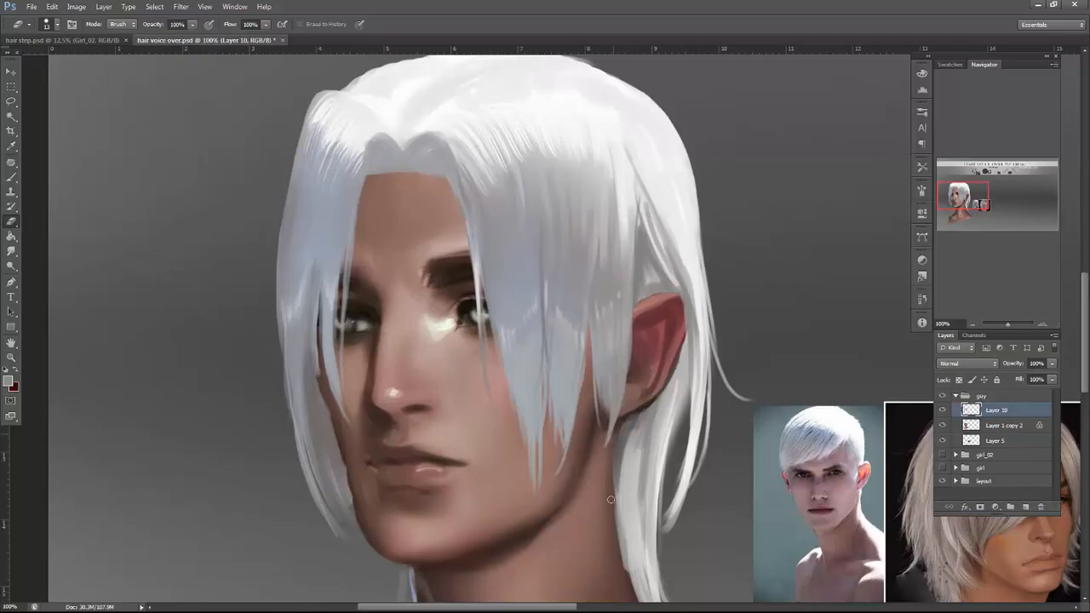
Trim the upper outline of the crown with the eraser, undoing and redoing the cut near the parting.
scroll(627, 401, "down", 4)
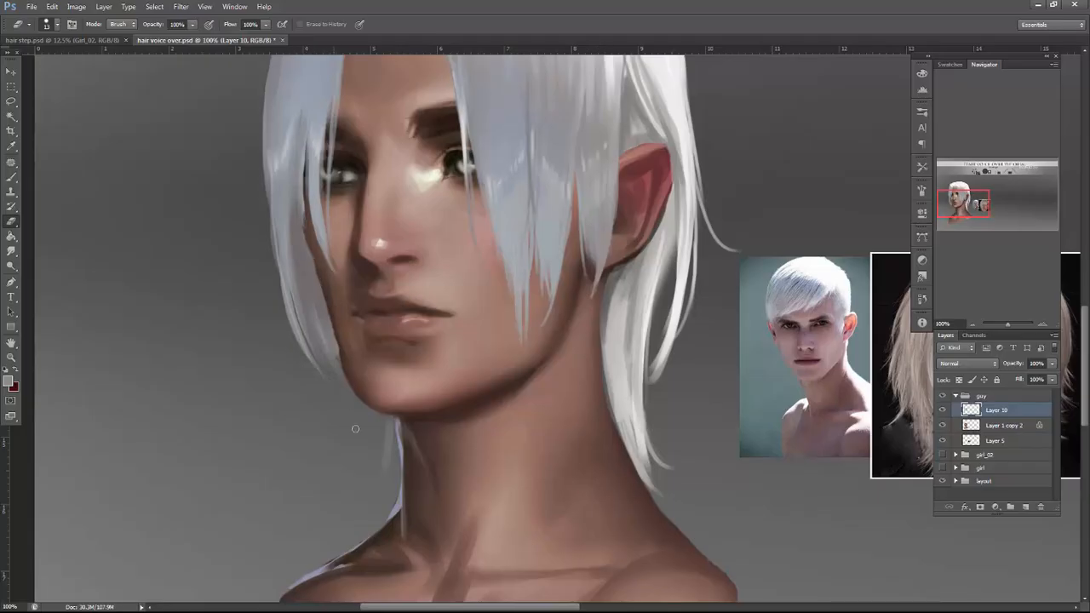
left_click_drag(746, 325, 875, 424)
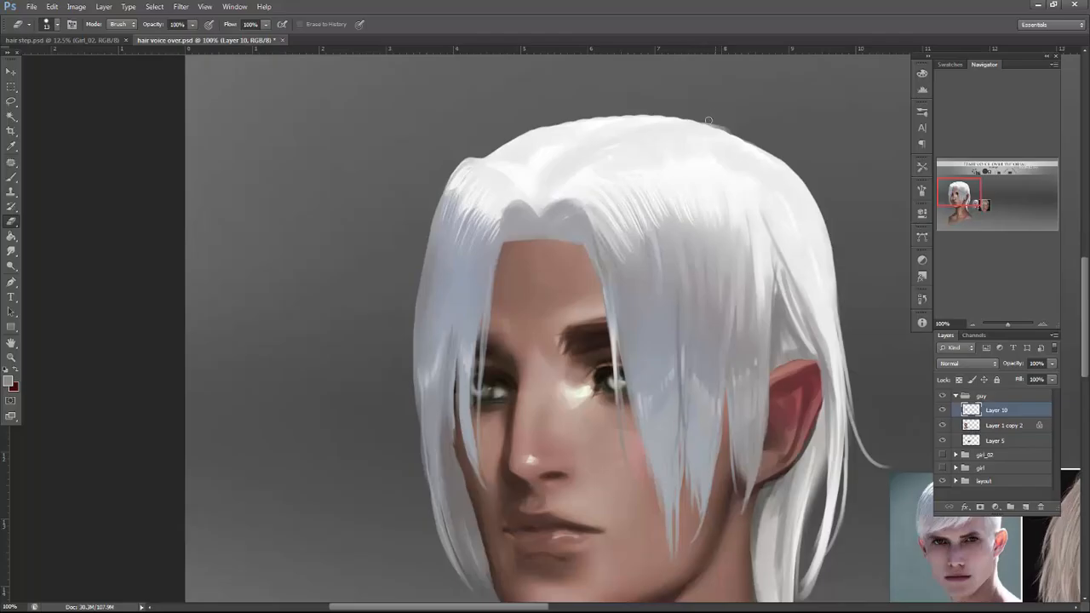
left_click_drag(507, 144, 545, 128)
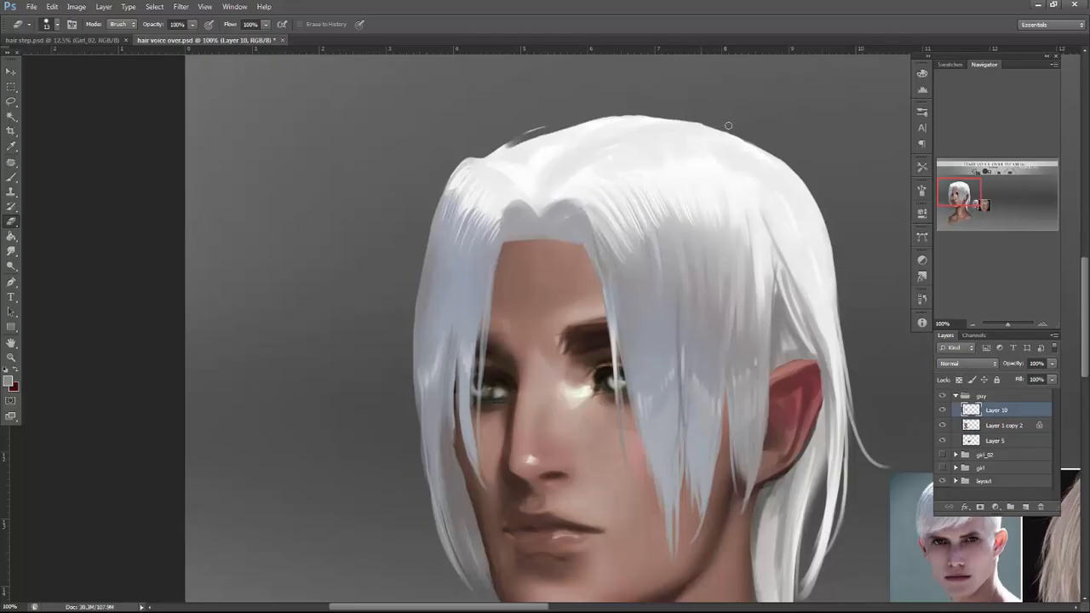
key("ctrl+z")
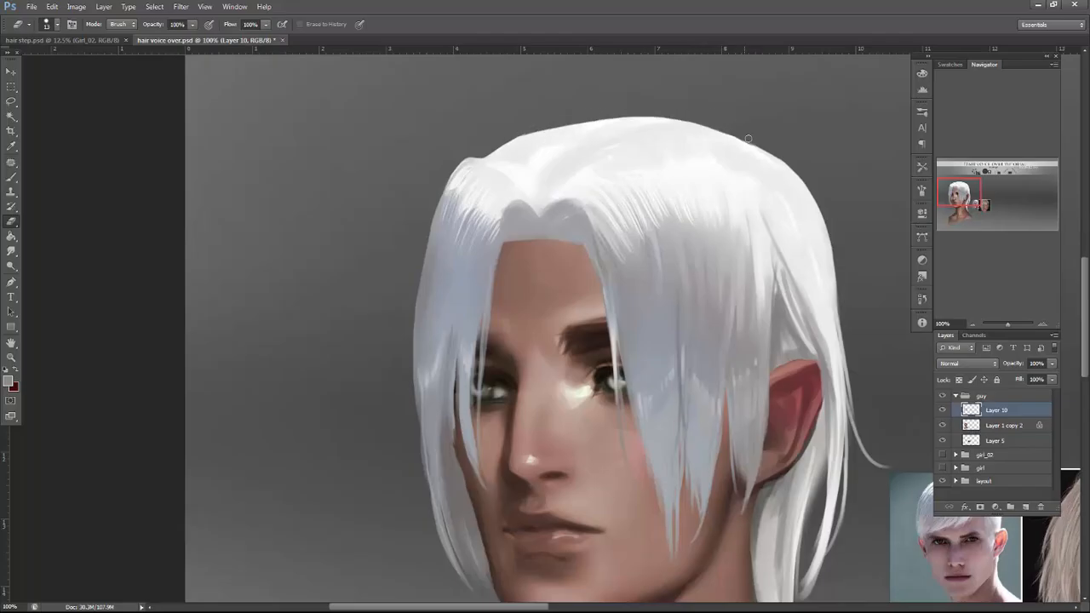
mouse_move(493, 147)
left_mouse_down()
mouse_move(546, 128)
mouse_move(484, 154)
mouse_move(575, 123)
left_mouse_up()
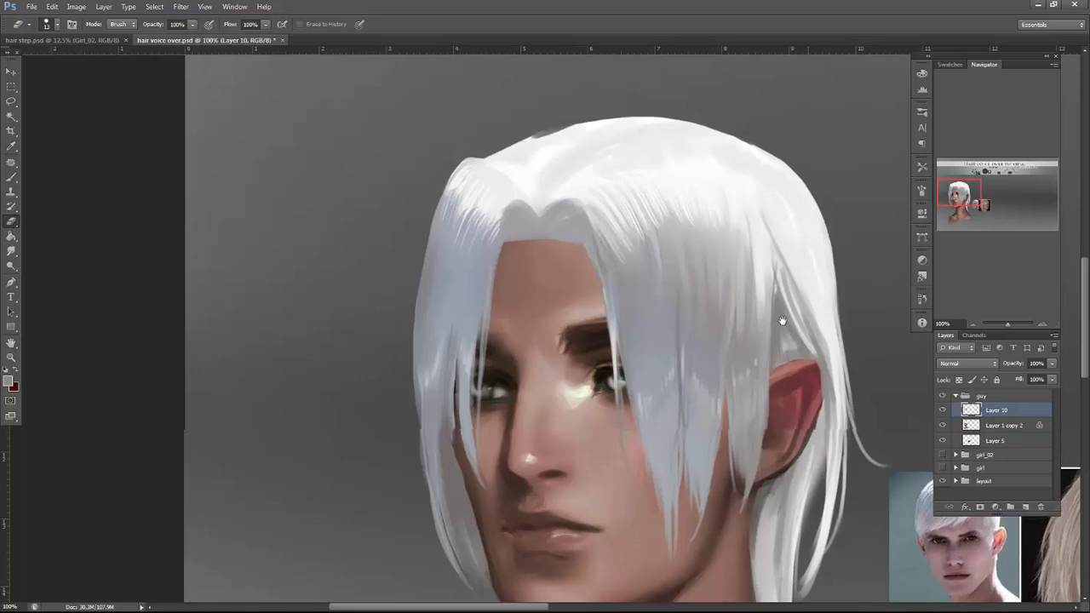
Erase along the inner edge of the outer lock behind the ear to thin it.
left_click_drag(798, 356, 753, 285)
left_click_drag(734, 476, 753, 457)
left_click_drag(754, 398, 736, 486)
Paint fine strands in sampled greys and whites through the lower neck hair and flick its tips outward.
left_click_drag(815, 497, 694, 528)
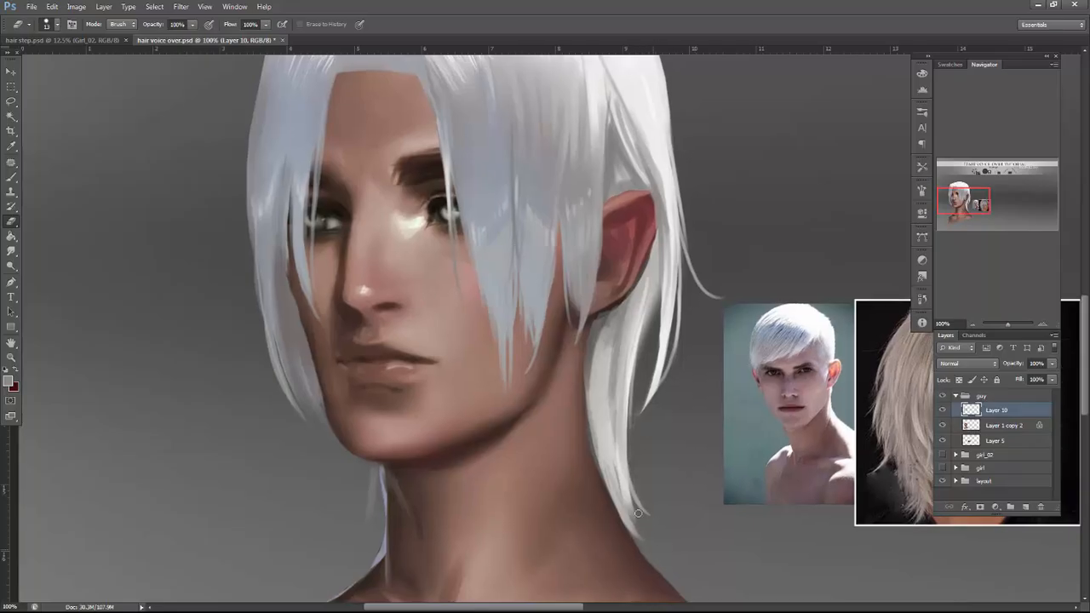
key("b")
left_click(618, 434, "alt")
mouse_move(617, 426)
left_mouse_down()
mouse_move(637, 488)
mouse_move(657, 498)
left_mouse_up()
left_click(597, 456, "alt")
left_click_drag(597, 432, 619, 486)
mouse_move(597, 419)
left_mouse_down()
mouse_move(631, 488)
mouse_move(619, 471)
left_mouse_up()
left_click(605, 432, "alt")
left_click(593, 421, "alt")
left_click(600, 449, "alt")
left_click_drag(594, 406, 620, 507)
left_click(595, 456, "alt")
left_click_drag(605, 465, 632, 529)
left_click_drag(596, 434, 610, 474)
Add sampled light and shadow strands along the upper part of the neck hair below the ear.
left_click(600, 438, "alt")
mouse_move(595, 342)
left_mouse_down()
mouse_move(609, 388)
mouse_move(591, 407)
left_mouse_up()
left_click(601, 351, "alt")
left_click_drag(611, 322, 608, 365)
left_click(615, 403, "alt")
left_click(633, 328, "alt")
left_click_drag(625, 311, 616, 424)
left_click_drag(617, 343, 616, 438)
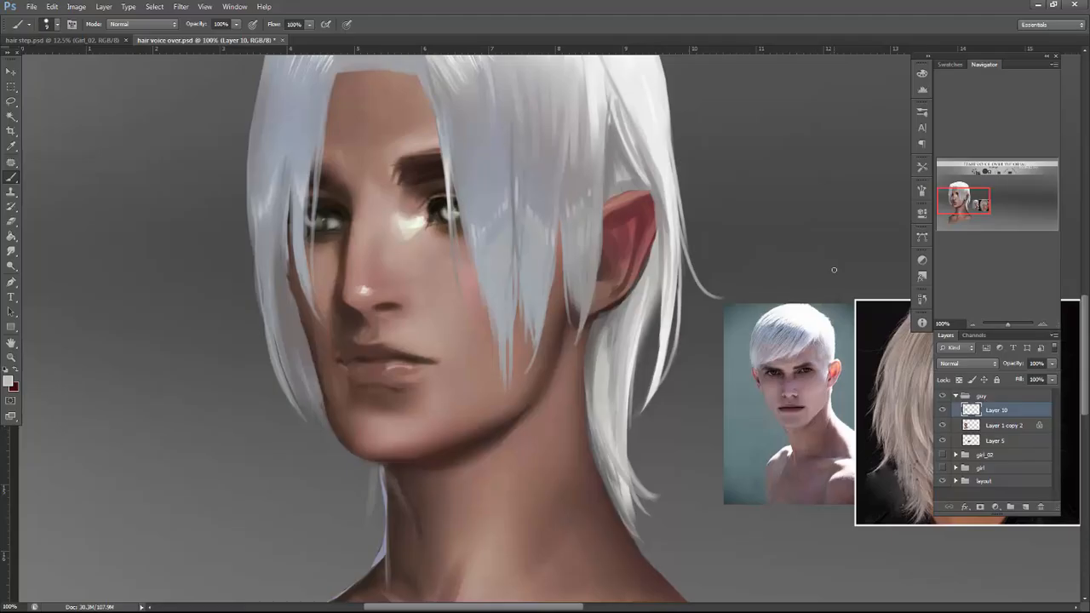
Examine the hair's silhouette at several zoom levels, checking the portrait with the hair layer hidden and shown.
left_click(971, 325)
left_click(970, 324)
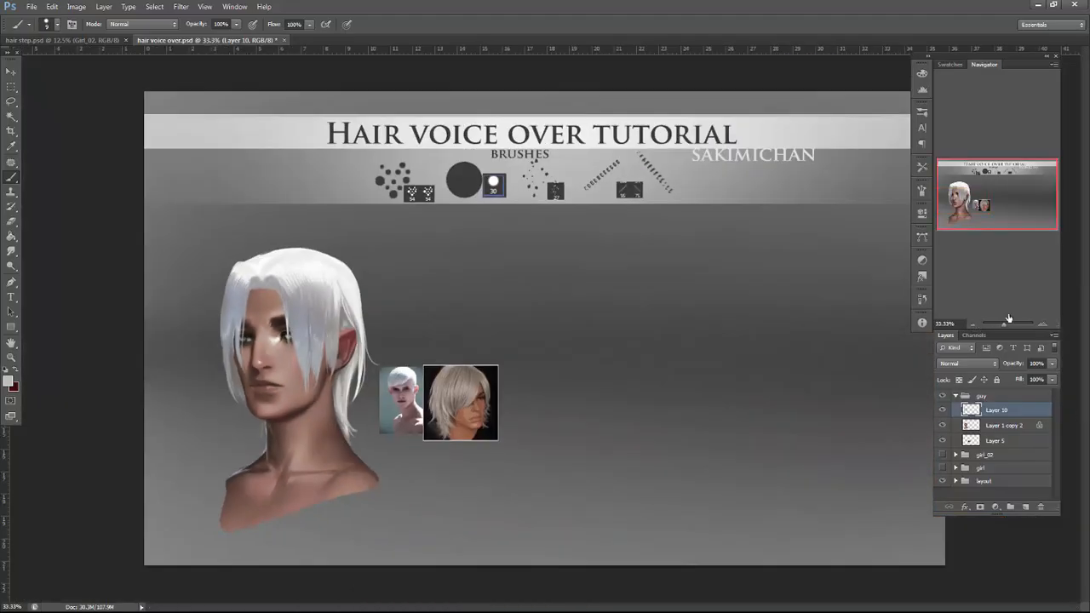
left_click(1044, 326)
left_click(1044, 326)
left_click_drag(531, 483, 791, 409)
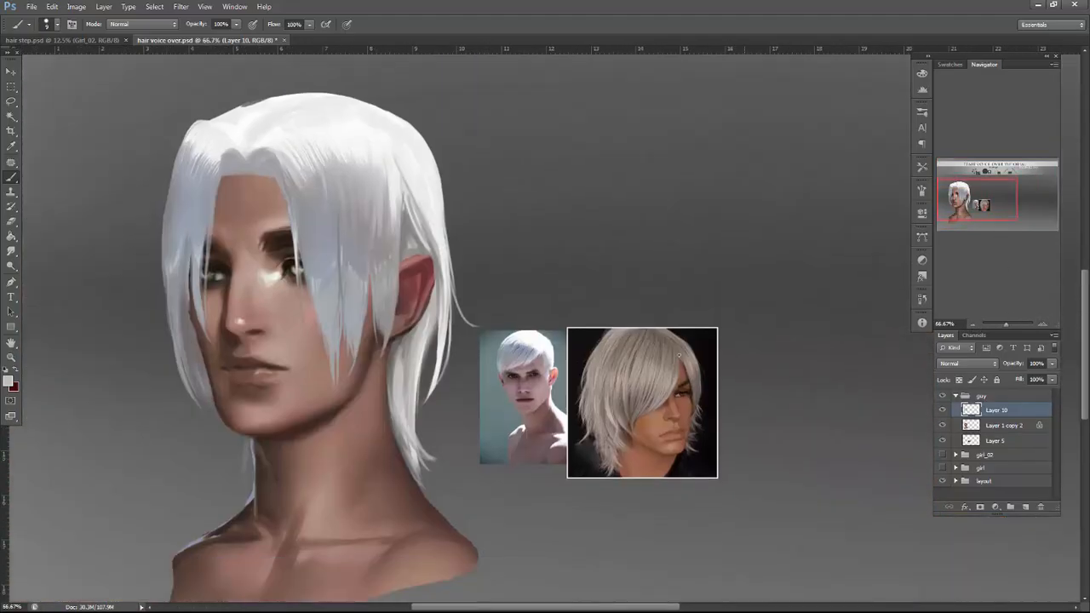
left_click_drag(592, 252, 728, 379)
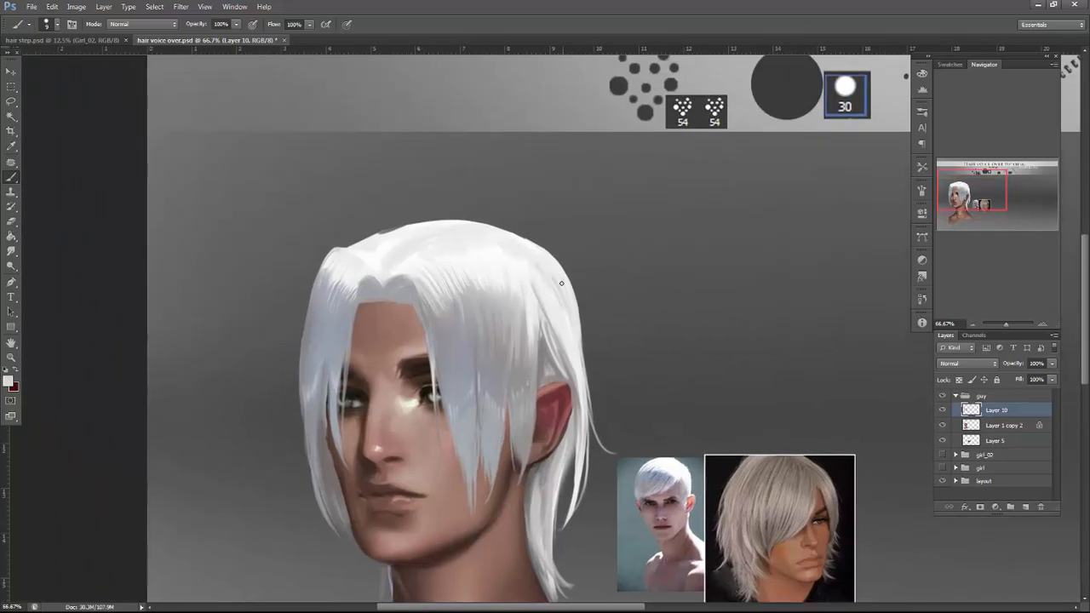
left_click_drag(641, 404, 705, 301)
left_click_drag(617, 485, 606, 412)
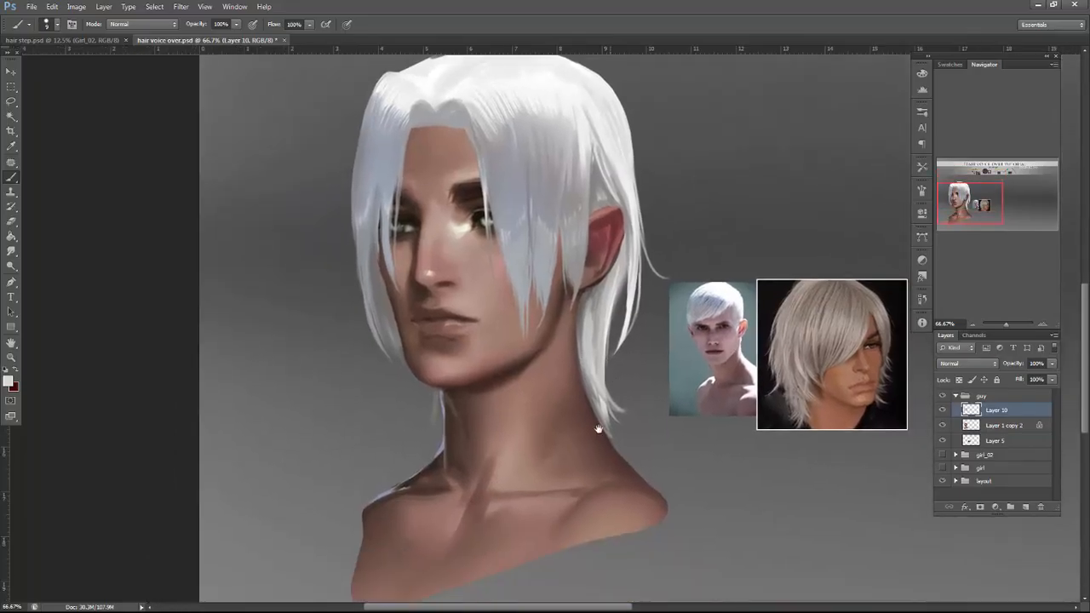
left_click_drag(653, 467, 670, 492)
left_click(941, 410)
left_click(942, 410)
left_click(976, 324)
left_click(976, 324)
left_click(975, 324)
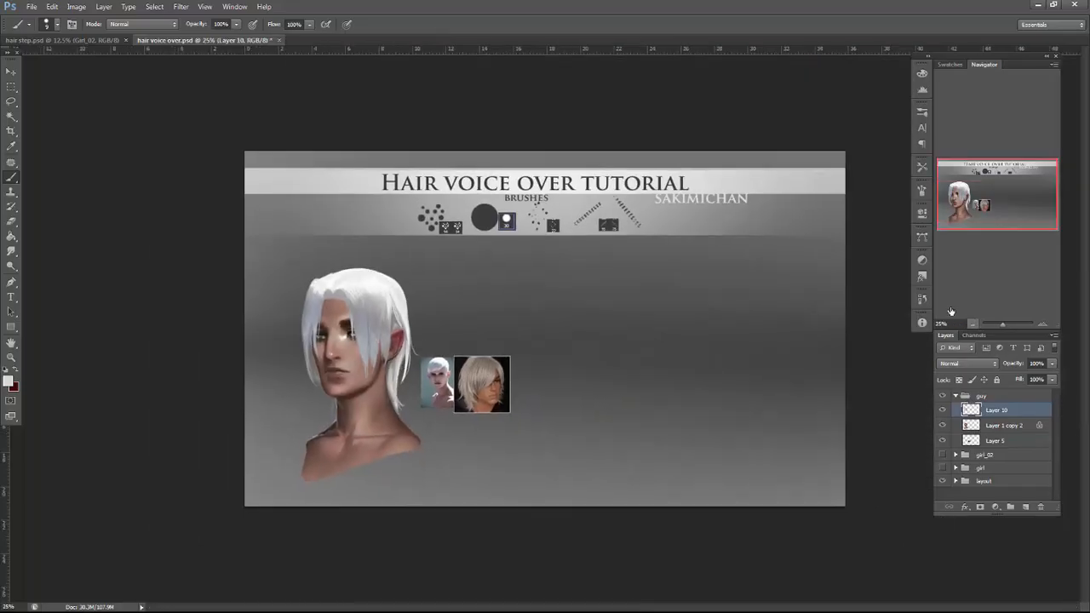
Flip the whole canvas horizontally.
left_click(75, 7)
mouse_move(150, 107)
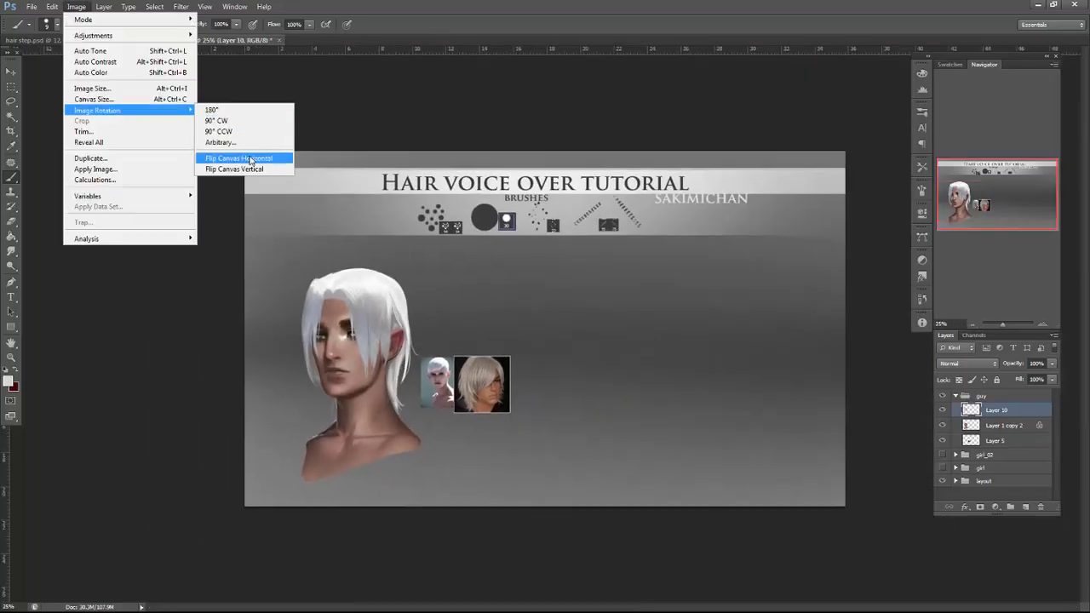
left_click(279, 162)
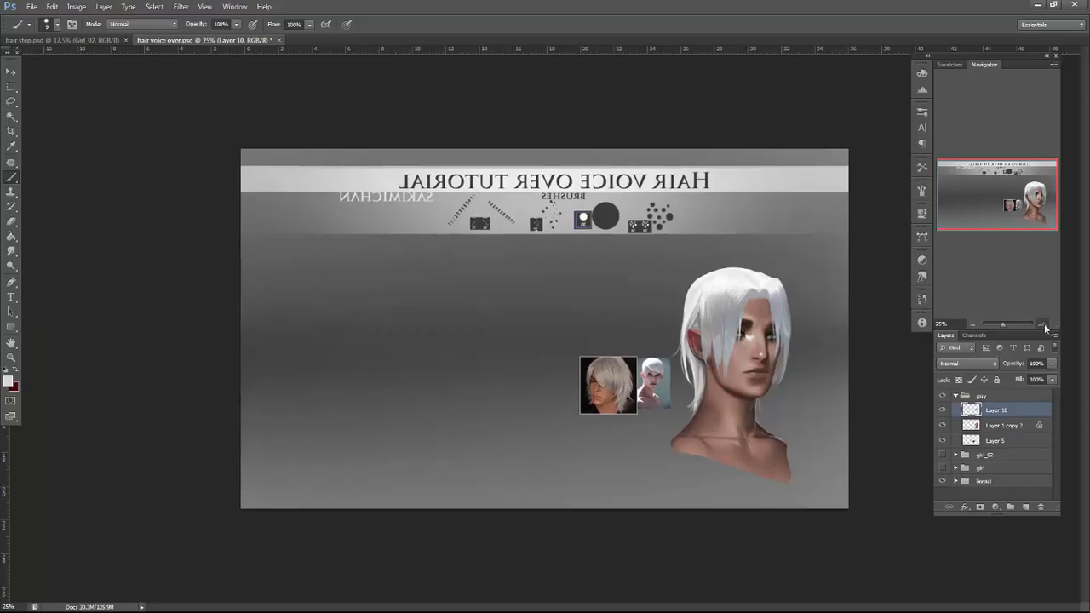
Create a new layer directly above the face layer, Layer 1 copy 2, beneath the hair layer.
left_click(1042, 324)
left_click(1042, 325)
left_click(1042, 324)
left_click_drag(844, 403, 670, 370)
left_click(1040, 324)
left_click_drag(834, 419, 680, 343)
left_click(416, 263, "alt")
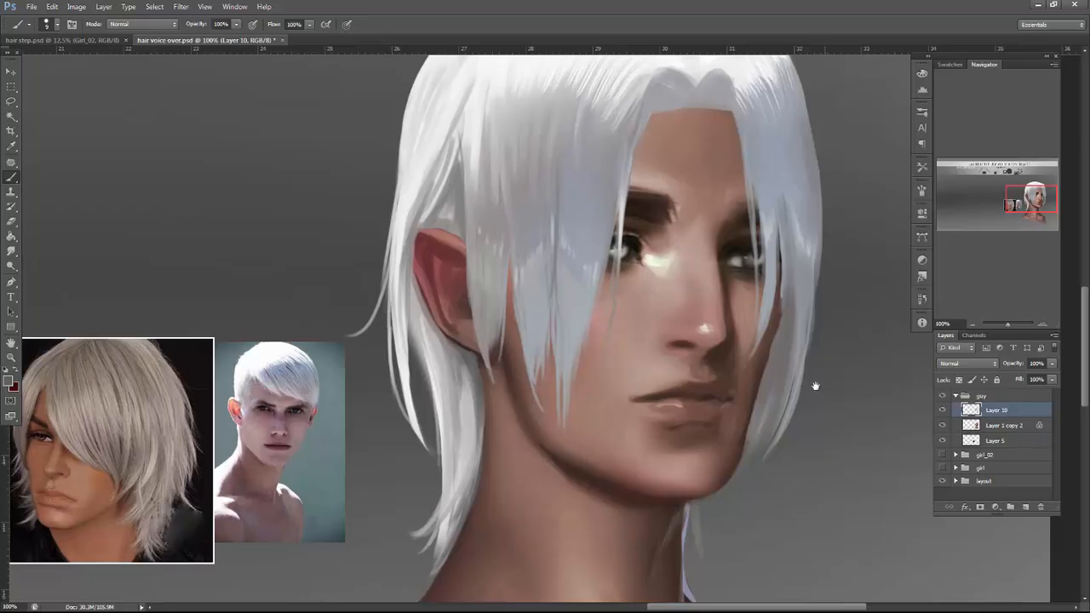
left_click_drag(823, 376, 814, 414)
left_click(1004, 430)
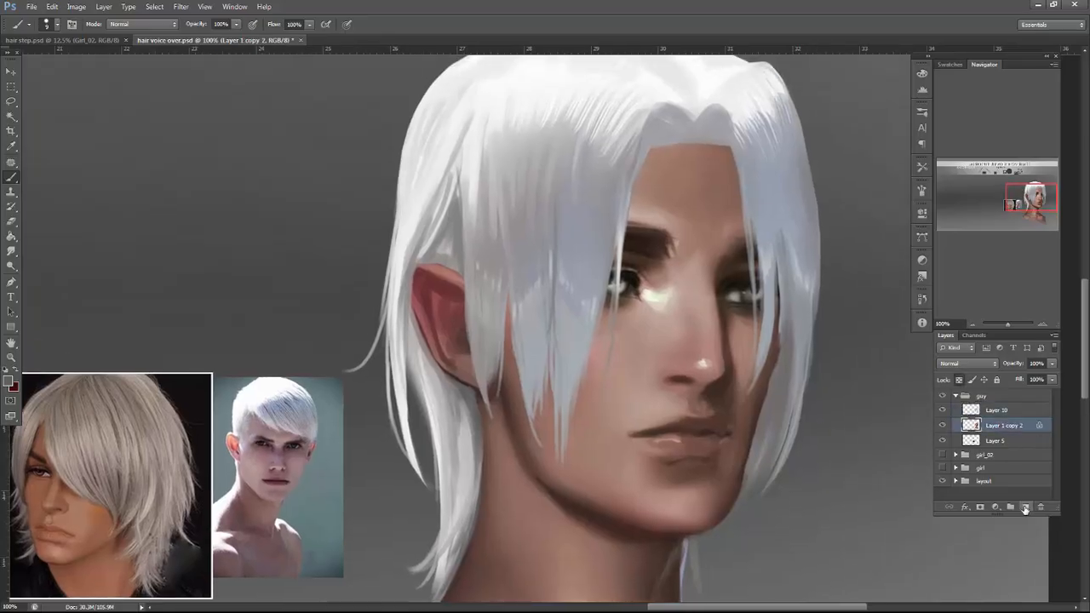
left_click(1025, 506)
Paint dark cast shadows on the skin beneath the near fringe's inner edge and tips, using a sampled brown and several brush sizes.
left_click(632, 234, "alt")
right_click(766, 177)
left_click(766, 212)
mouse_move(647, 154)
left_mouse_down()
mouse_move(613, 343)
mouse_move(622, 332)
mouse_move(591, 381)
left_mouse_up()
right_click(670, 202)
left_click(687, 234)
right_click(652, 247)
left_click(665, 277)
right_click(634, 276)
left_click(654, 308)
left_click_drag(607, 301, 563, 428)
left_click_drag(545, 381, 539, 425)
mouse_move(508, 293)
left_mouse_down()
mouse_move(515, 368)
mouse_move(491, 400)
mouse_move(482, 439)
left_mouse_up()
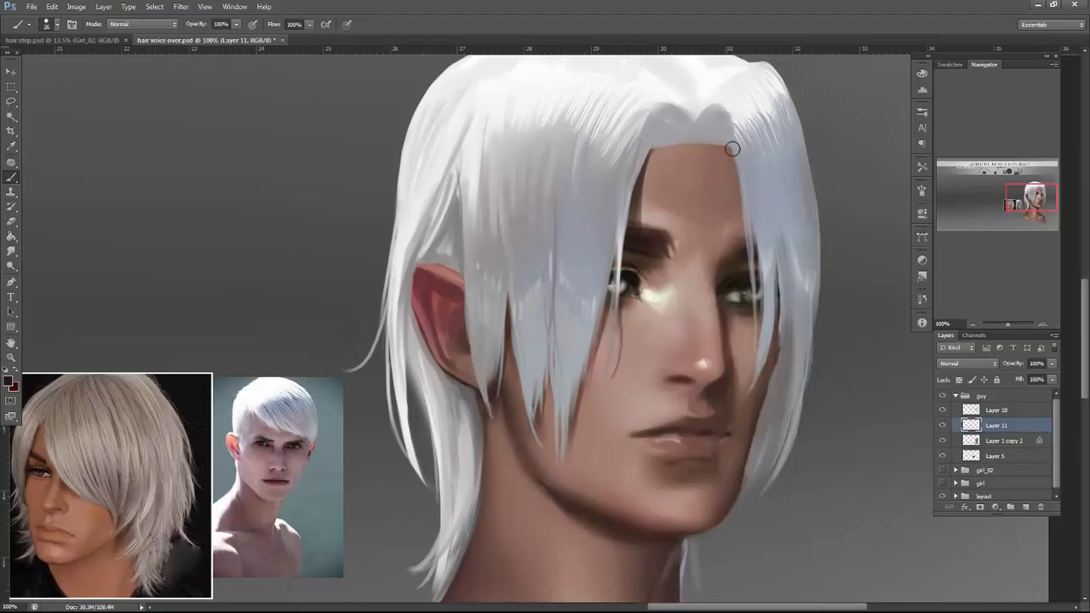
Paint cast shadows on the face beneath the far front lock and set the shadow layer's opacity to 65%.
left_click_drag(727, 142, 742, 242)
right_click(778, 248)
left_click(794, 272)
mouse_move(749, 308)
left_mouse_down()
mouse_move(749, 380)
mouse_move(756, 358)
left_mouse_up()
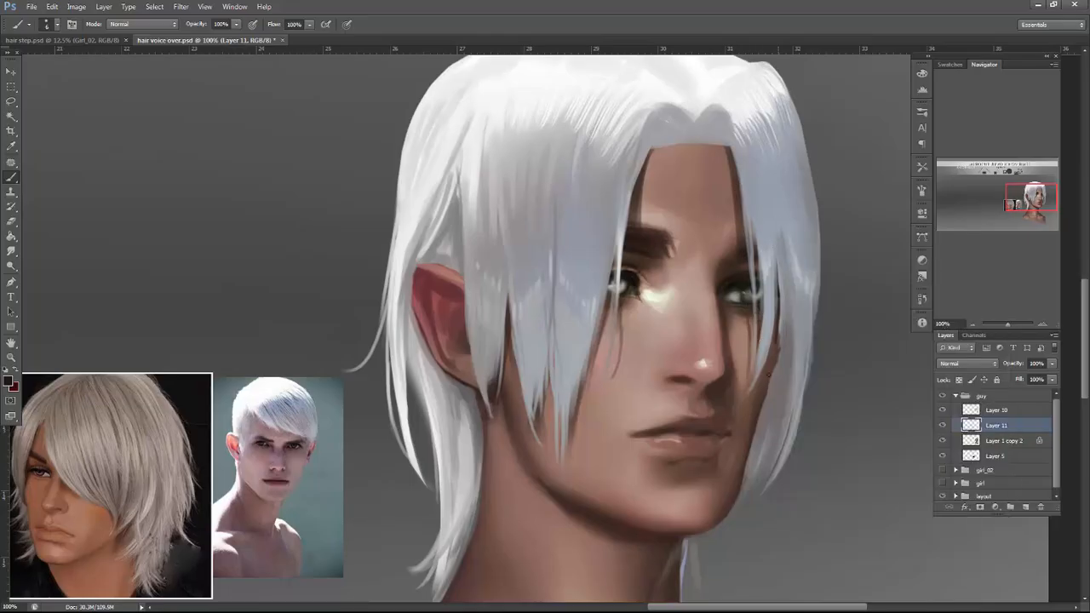
left_click_drag(777, 316, 771, 373)
right_click(809, 269)
left_click(843, 294)
left_click_drag(775, 330, 770, 390)
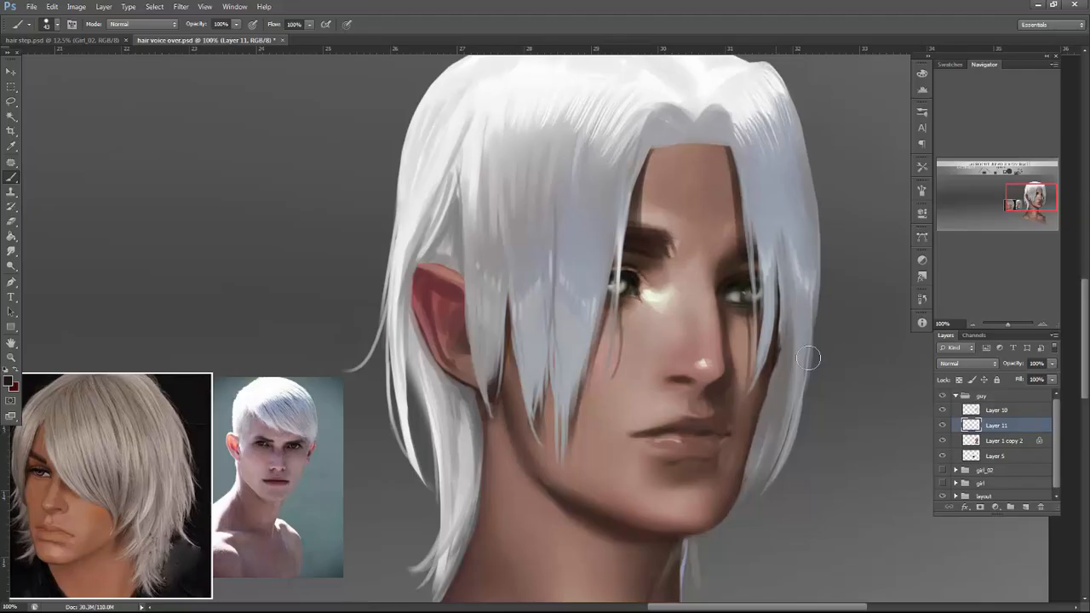
left_click_drag(1052, 364, 1032, 382)
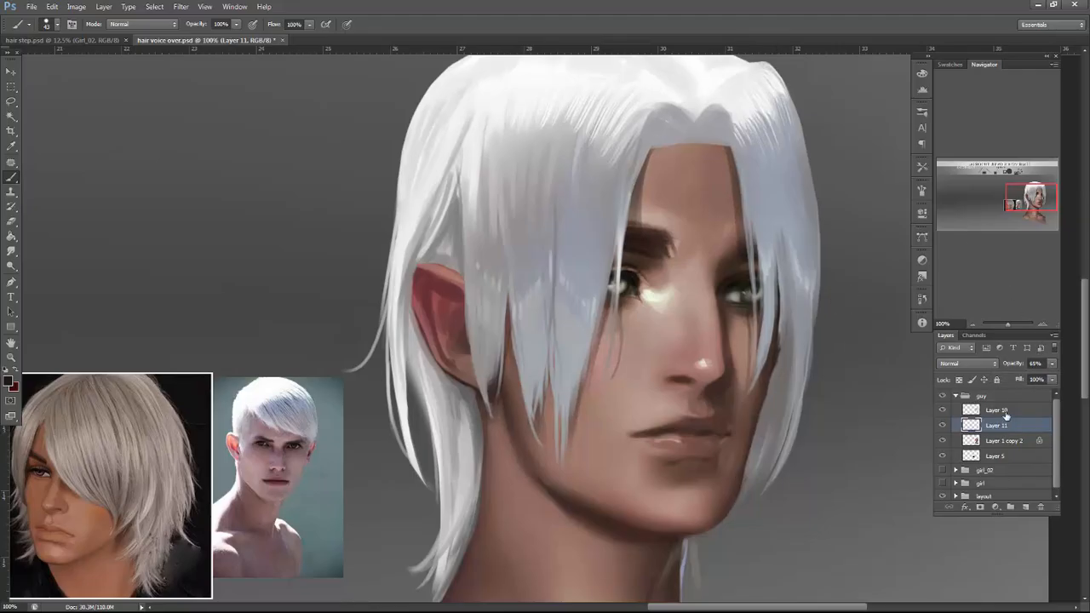
left_click(1006, 411)
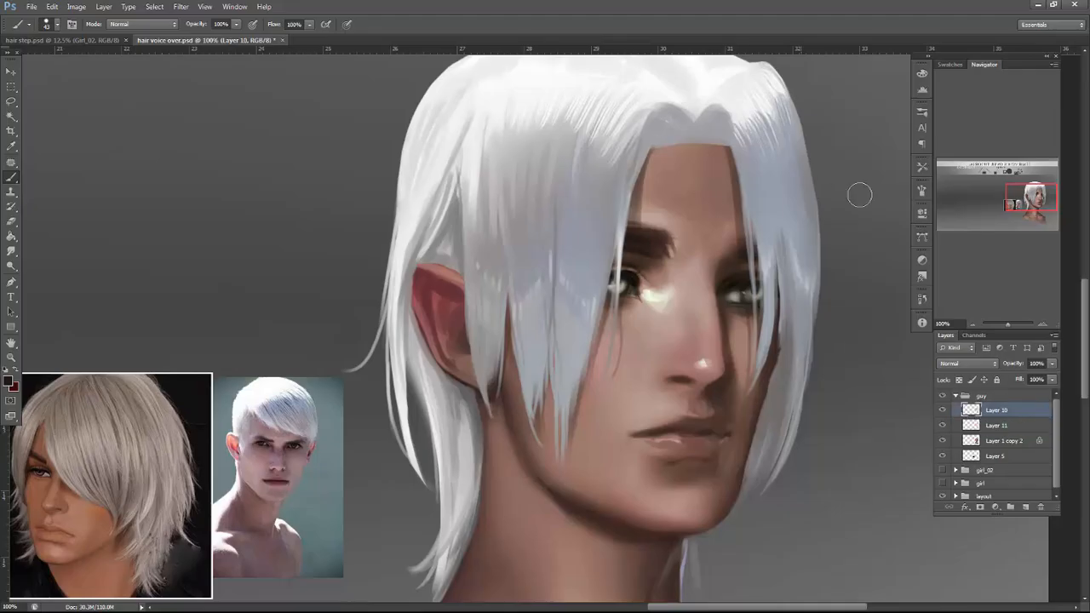
Paint a darker grey shadow along the hairline at the parting above the forehead, working from a sampled colour.
right_click(734, 164)
left_click_drag(759, 198, 754, 197)
left_click(651, 155, "alt")
left_click(9, 382)
left_click(899, 457)
mouse_move(652, 142)
left_mouse_down()
mouse_move(679, 143)
mouse_move(684, 125)
mouse_move(715, 137)
mouse_move(701, 138)
mouse_move(725, 124)
mouse_move(667, 138)
mouse_move(681, 148)
mouse_move(732, 137)
left_mouse_up()
left_click(739, 160, "alt")
left_click(727, 136, "alt")
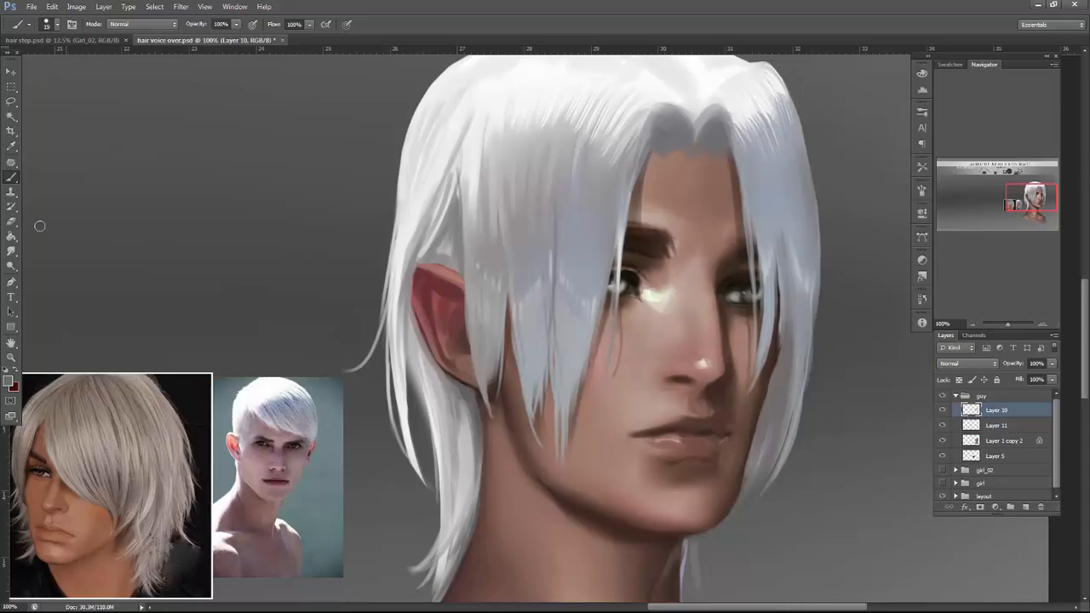
Softly erase the lower edge of the hairline shadow so it fades into the forehead skin.
key("e")
right_click(690, 143)
left_click(667, 175)
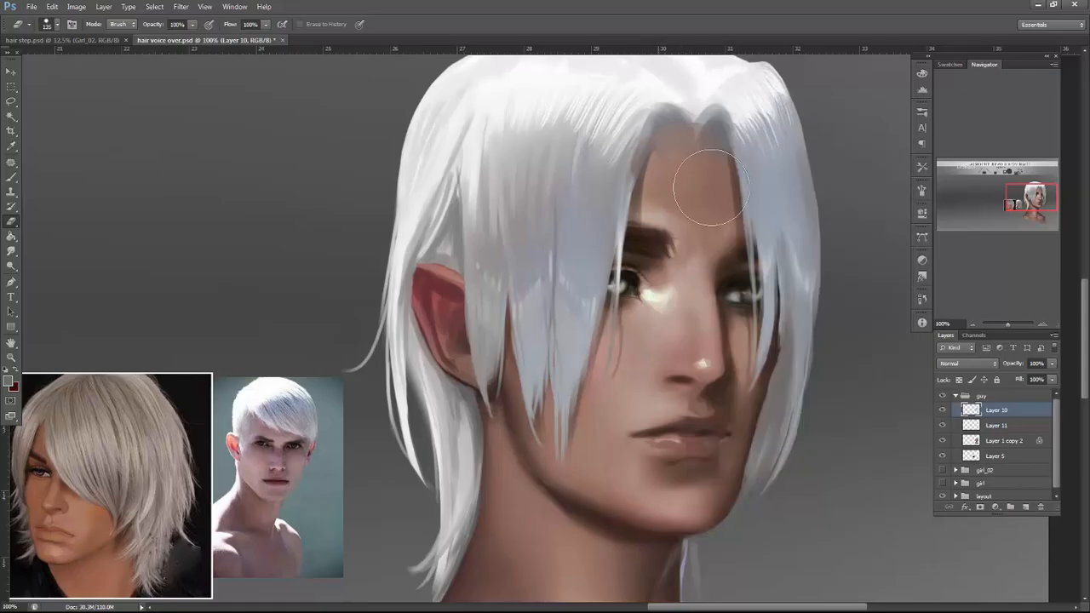
right_click(735, 138)
left_click(796, 166)
left_click(803, 192)
mouse_move(675, 170)
left_mouse_down()
mouse_move(710, 173)
mouse_move(675, 163)
mouse_move(714, 165)
mouse_move(702, 148)
mouse_move(678, 152)
mouse_move(714, 131)
left_mouse_up()
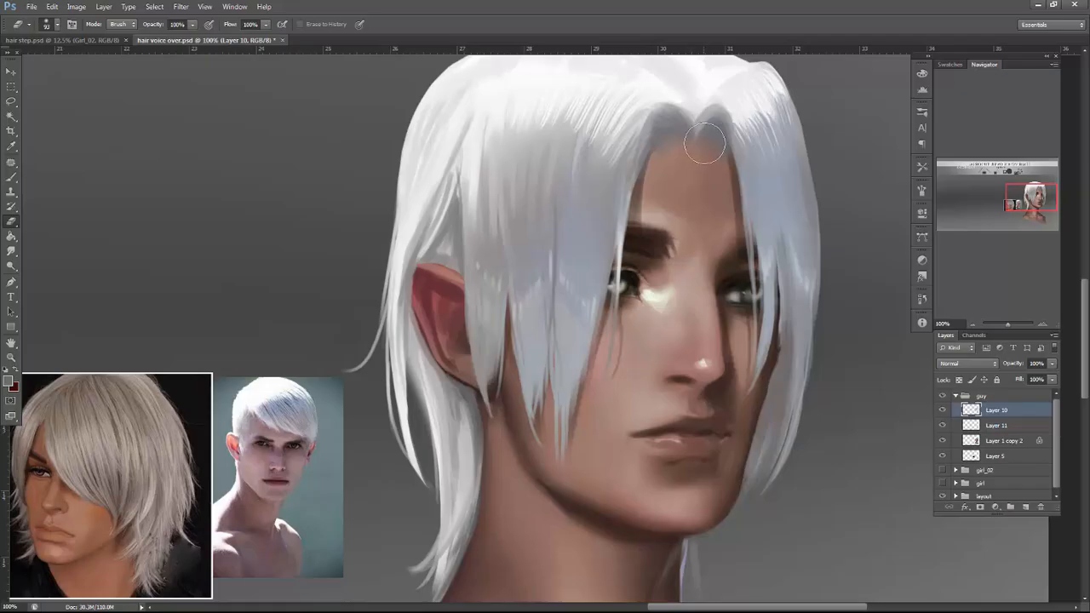
Paint fine strands over the hairline shadow on both sides of the parting with a multi-dot brush and sampled light and grey tones.
key("b")
right_click(715, 136)
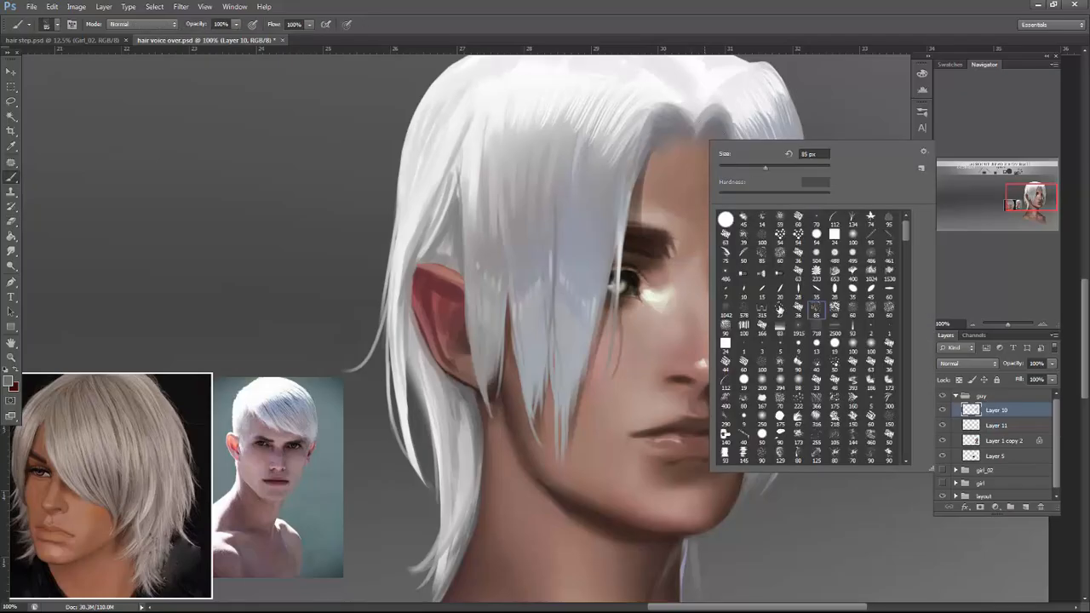
left_click(667, 146)
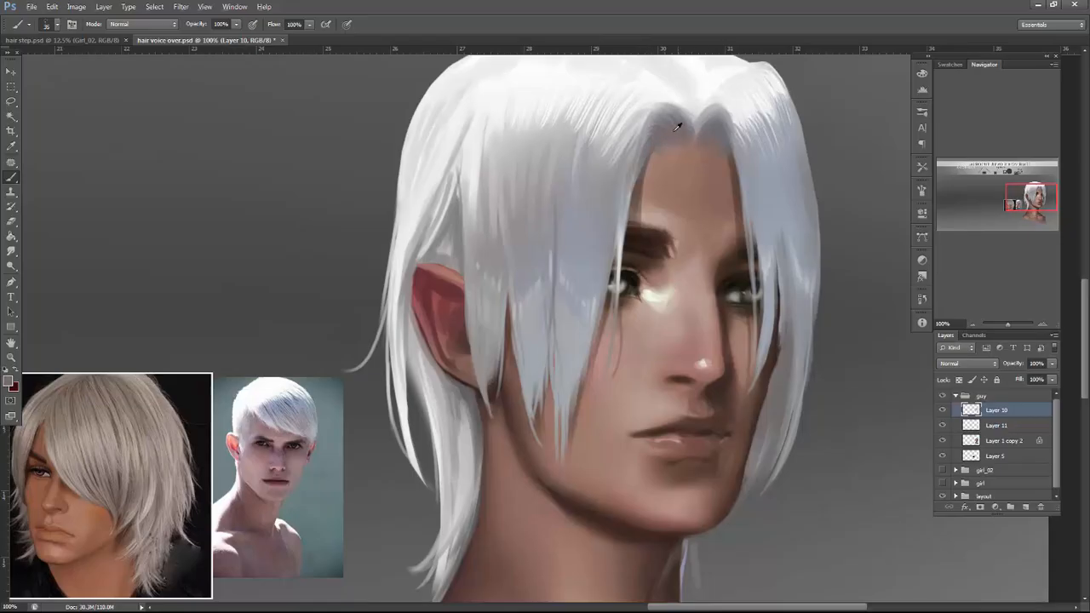
left_click(662, 97, "alt")
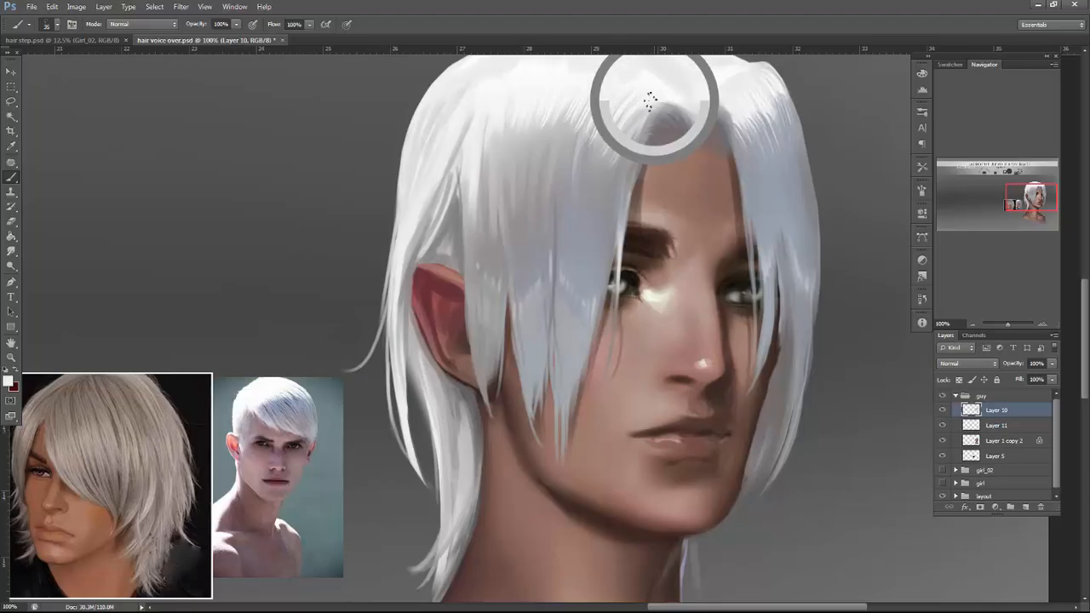
left_click(673, 101, "alt")
left_click_drag(676, 115, 653, 137)
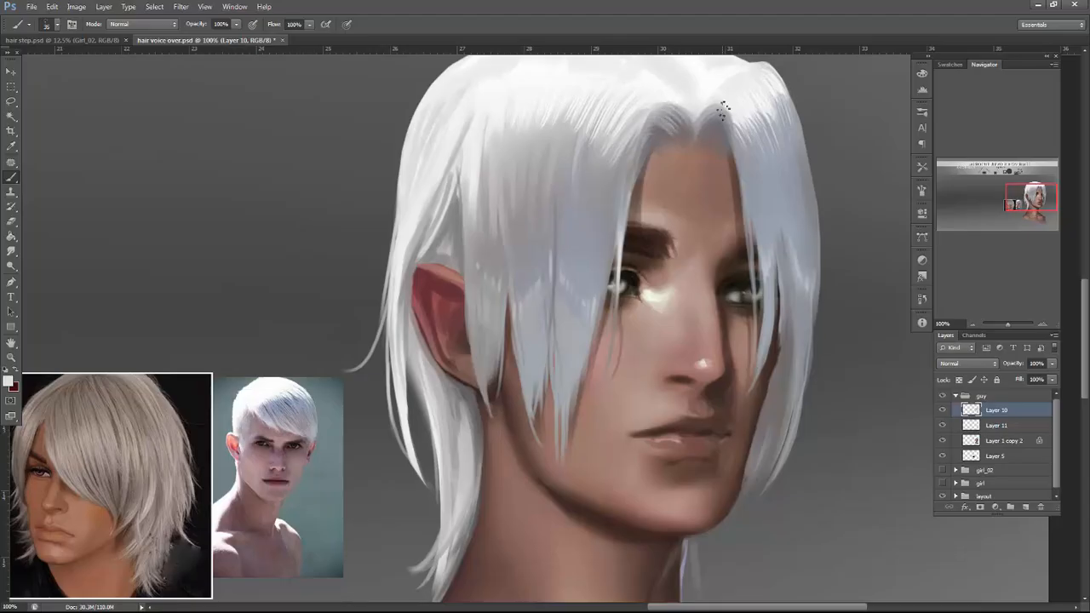
left_click(711, 130, "alt")
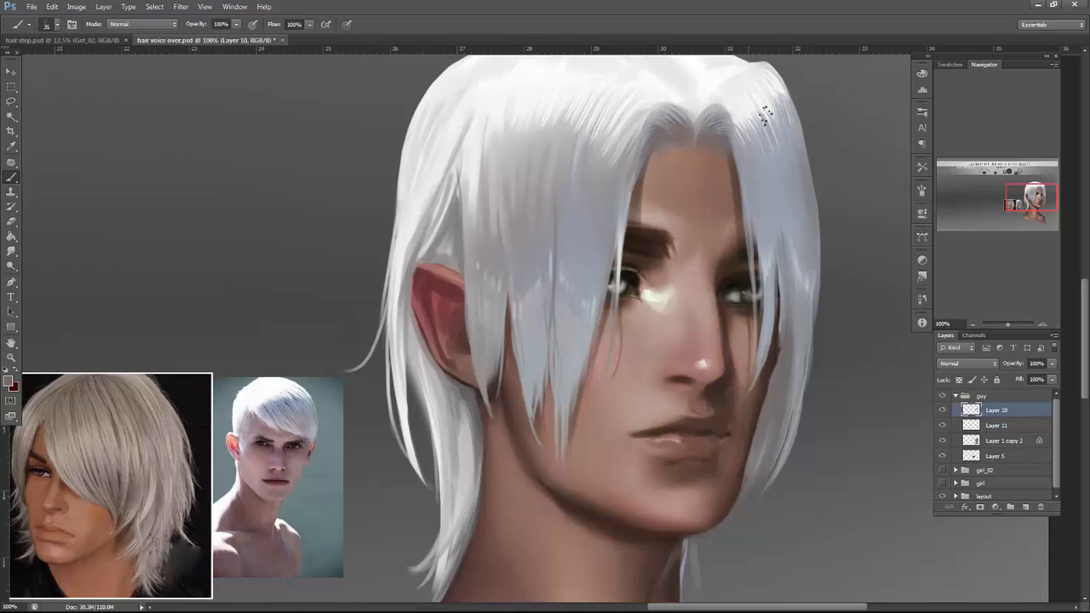
right_click(759, 100)
left_click(792, 136)
left_click(657, 141)
Draw hair-thin white stray strands curving outward from the far side of the hair, using a very small brush.
left_click_drag(701, 419, 740, 318)
left_click_drag(860, 223, 764, 287)
left_click_drag(760, 218, 769, 286)
right_click(743, 185)
left_click(761, 262)
left_click(757, 212)
left_click(723, 114, "alt")
mouse_move(752, 181)
left_mouse_down()
mouse_move(765, 341)
mouse_move(737, 460)
left_mouse_up()
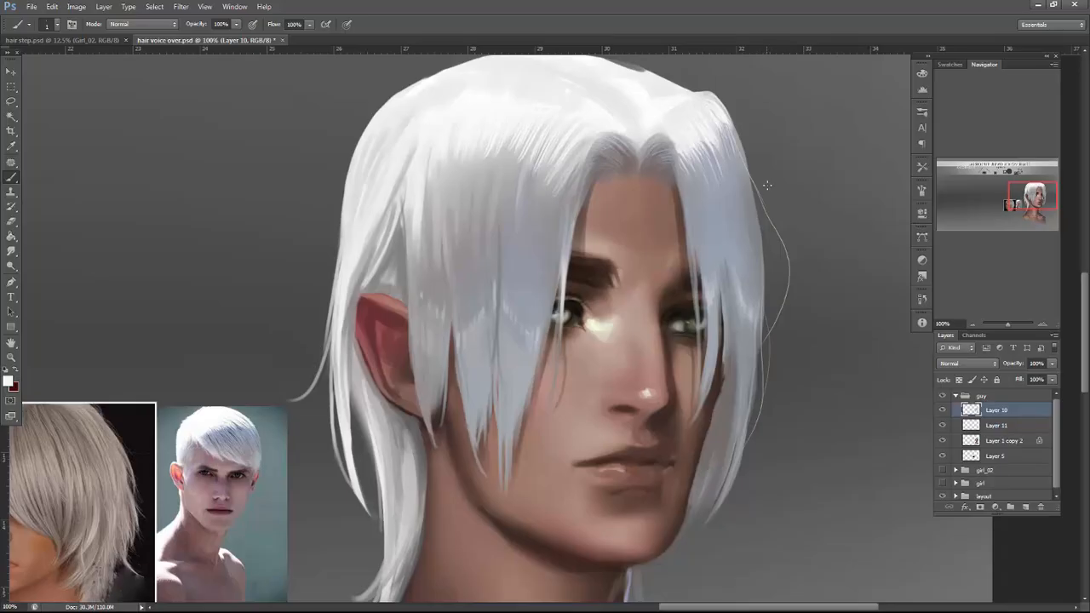
Paint bright white strands along the outer edge of the far front lock, from the crown down to its pointed tips.
right_click(768, 204)
left_click(765, 278)
left_click_drag(765, 277, 770, 330)
left_click_drag(738, 136, 755, 229)
left_click_drag(742, 161, 765, 280)
mouse_move(757, 234)
left_mouse_down()
mouse_move(767, 386)
mouse_move(760, 366)
left_mouse_up()
mouse_move(756, 276)
left_mouse_down()
mouse_move(756, 400)
mouse_move(743, 458)
left_mouse_up()
left_click_drag(756, 358, 722, 503)
left_click_drag(738, 436, 694, 514)
left_click_drag(724, 468, 690, 532)
left_click_drag(723, 443, 698, 496)
left_click_drag(701, 485, 689, 518)
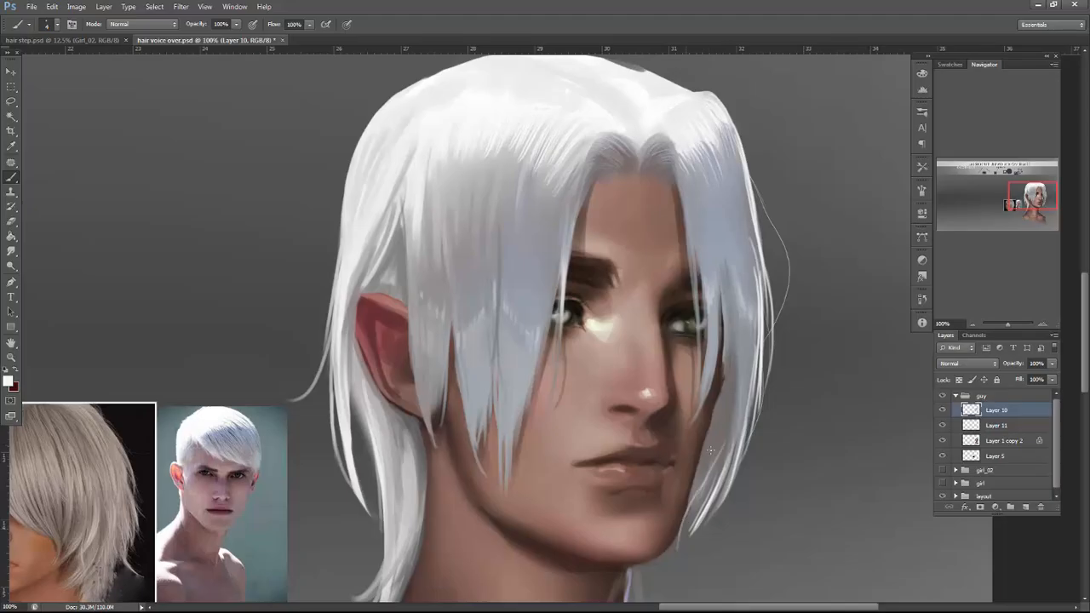
Try white highlight strands along the inner edge of the far front lock beside the cheek.
left_click_drag(715, 399, 691, 485)
key("ctrl+z")
left_click_drag(720, 380, 691, 487)
left_click_drag(715, 410, 689, 489)
left_click_drag(710, 417, 679, 524)
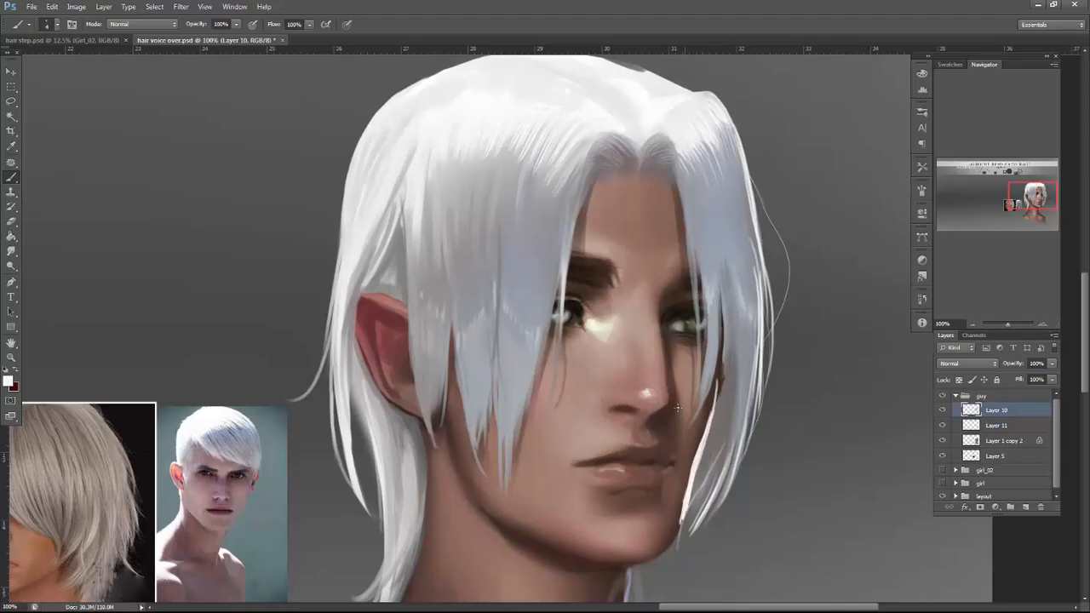
key("ctrl+alt+z")
key("ctrl+alt+z")
key("ctrl+alt+z")
key("ctrl+alt+z")
key("ctrl+alt+z")
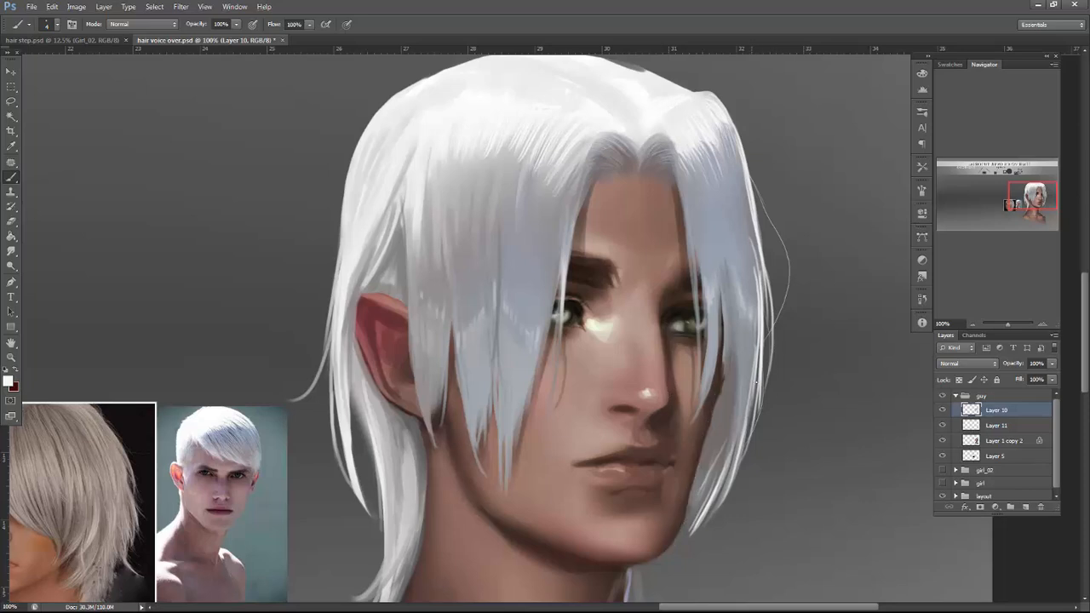
Add white highlight strands inside the far lock and thin rim lights along the far cheek, nose tip and lips.
left_click_drag(723, 223, 716, 357)
left_click_drag(726, 271, 712, 386)
left_click_drag(635, 581, 663, 465)
left_click_drag(661, 538, 654, 461)
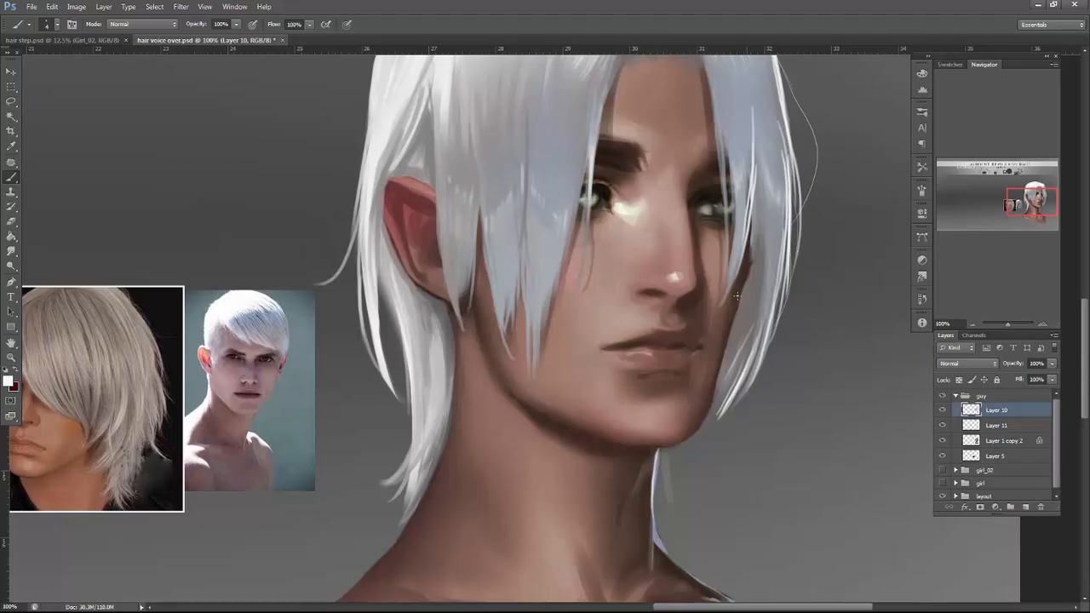
mouse_move(696, 285)
left_mouse_down()
mouse_move(678, 303)
mouse_move(719, 374)
left_mouse_up()
left_click_drag(734, 308, 714, 386)
mouse_move(723, 342)
left_mouse_down()
mouse_move(709, 406)
mouse_move(712, 375)
left_mouse_up()
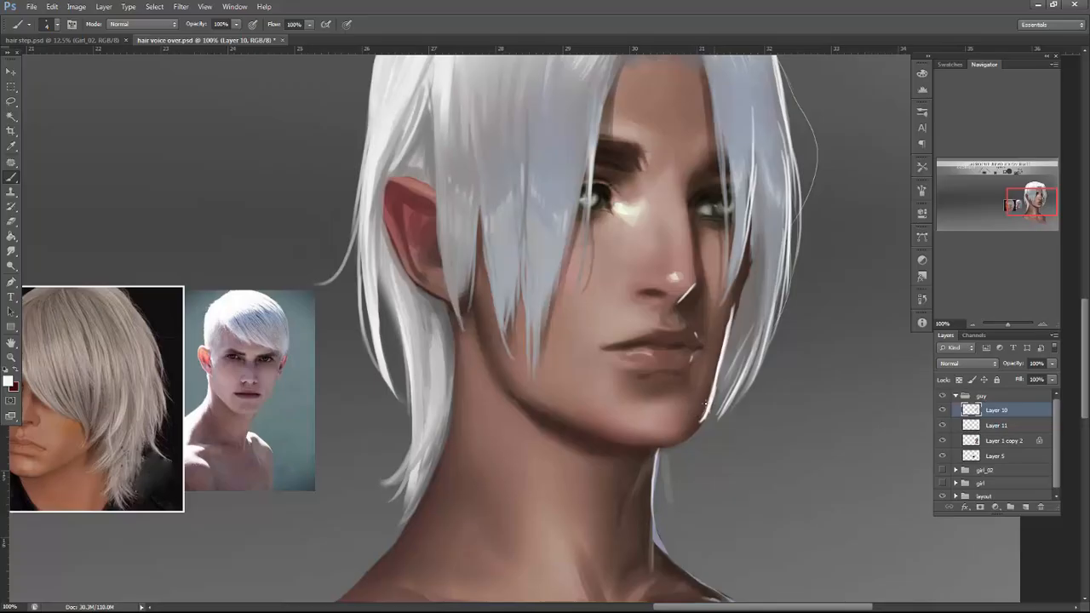
Brush white light over the rim along the far cheek and jaw with a round brush.
right_click(757, 225)
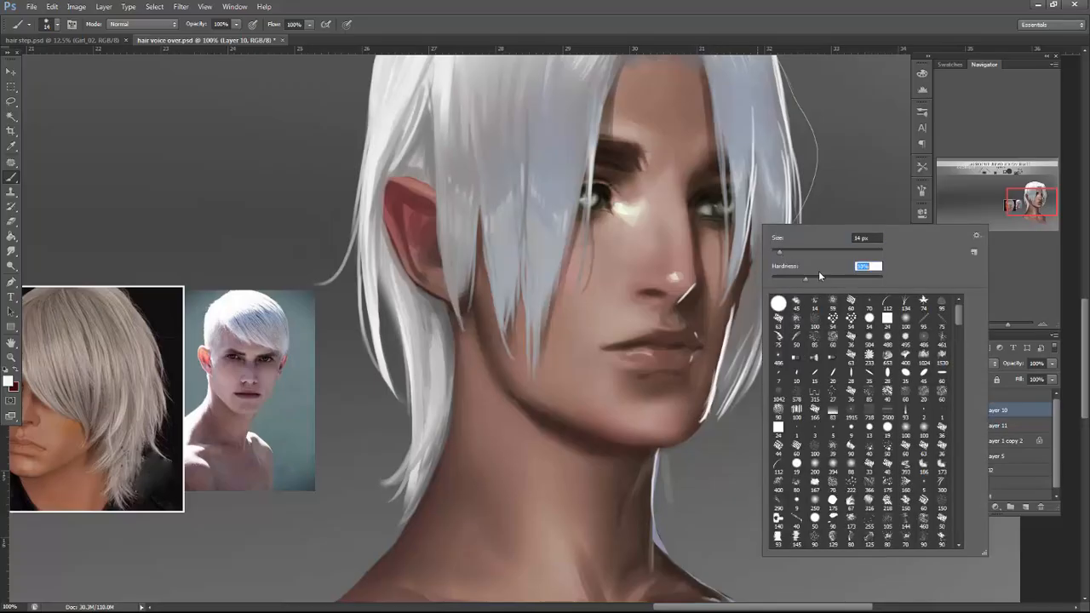
key("Tab")
type("100")
key("Return")
left_click(721, 337)
right_click(762, 280)
mouse_move(804, 308)
left_mouse_down()
mouse_move(838, 327)
mouse_move(774, 310)
mouse_move(703, 421)
left_mouse_up()
right_click(737, 315)
mouse_move(745, 388)
left_mouse_down()
mouse_move(763, 371)
mouse_move(780, 293)
left_mouse_up()
Paint a soft white glow along the far hair's outer edge and the inner strands of the far lock, reducing the brush to 30 px.
left_click_drag(793, 170, 791, 258)
left_click_drag(787, 135, 797, 195)
left_click_drag(811, 132, 815, 263)
left_click_drag(774, 150, 793, 257)
key("ctrl+z")
mouse_move(762, 125)
left_mouse_down()
mouse_move(791, 230)
mouse_move(793, 358)
left_mouse_up()
left_click_drag(800, 254, 791, 380)
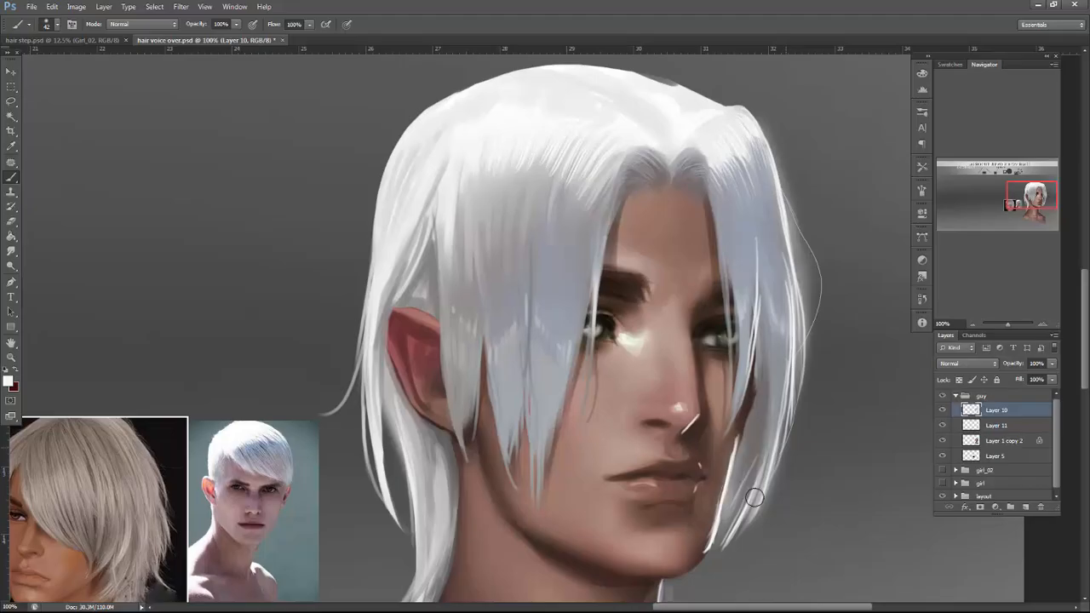
right_click(793, 274)
left_click(822, 309)
left_click_drag(757, 297, 750, 361)
left_click_drag(736, 438, 719, 511)
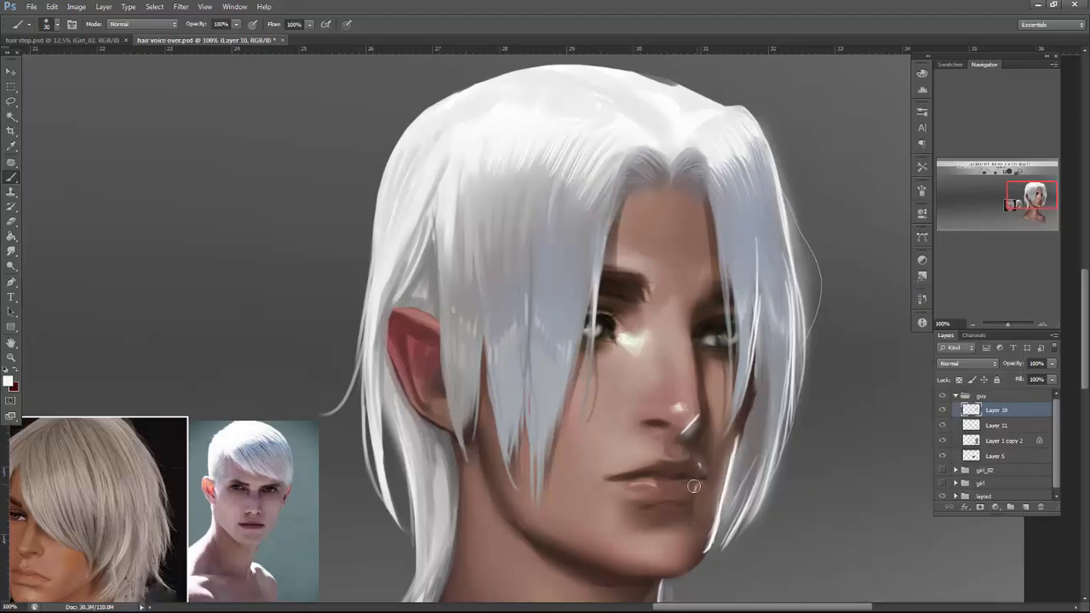
Hide the reference photos on Layer 5 and select the face layer, Layer 1 copy 2.
scroll(753, 368, "down", 6)
scroll(753, 368, "left", 2)
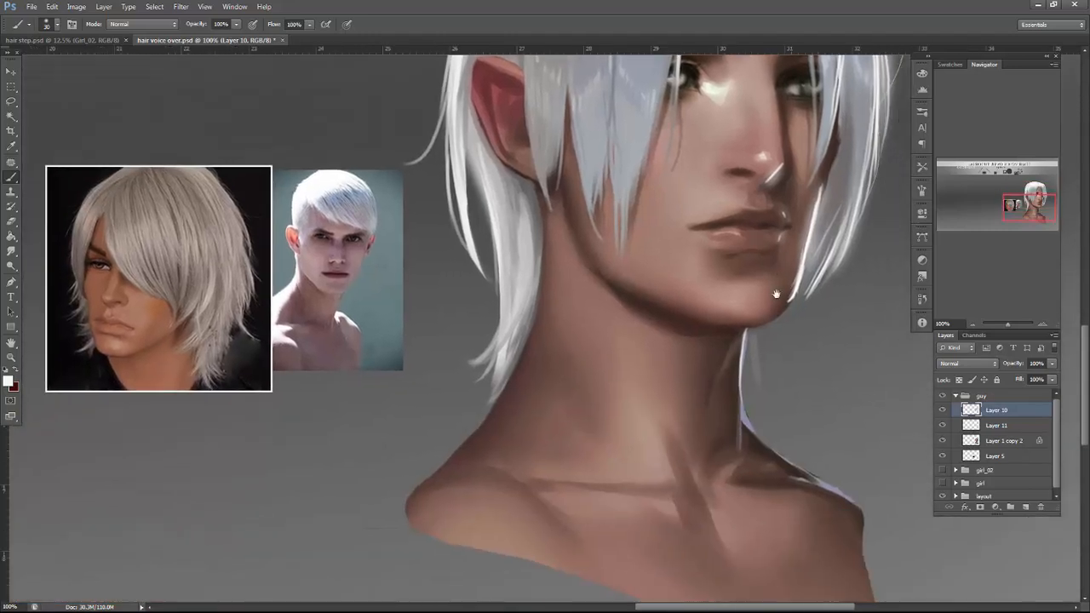
scroll(706, 450, "up", 6)
scroll(706, 451, "left", 2)
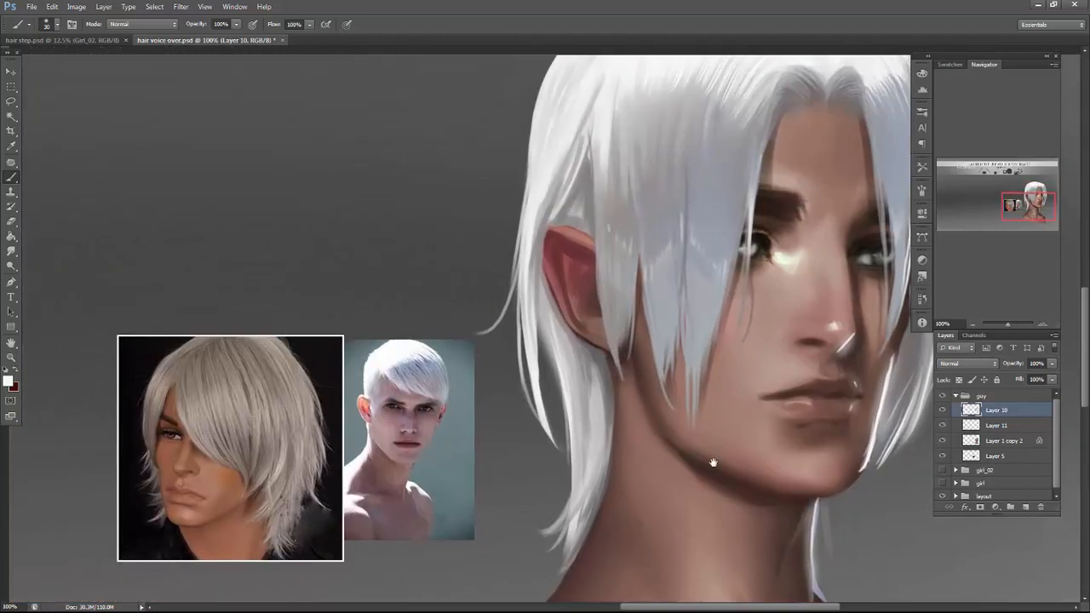
left_click(973, 324)
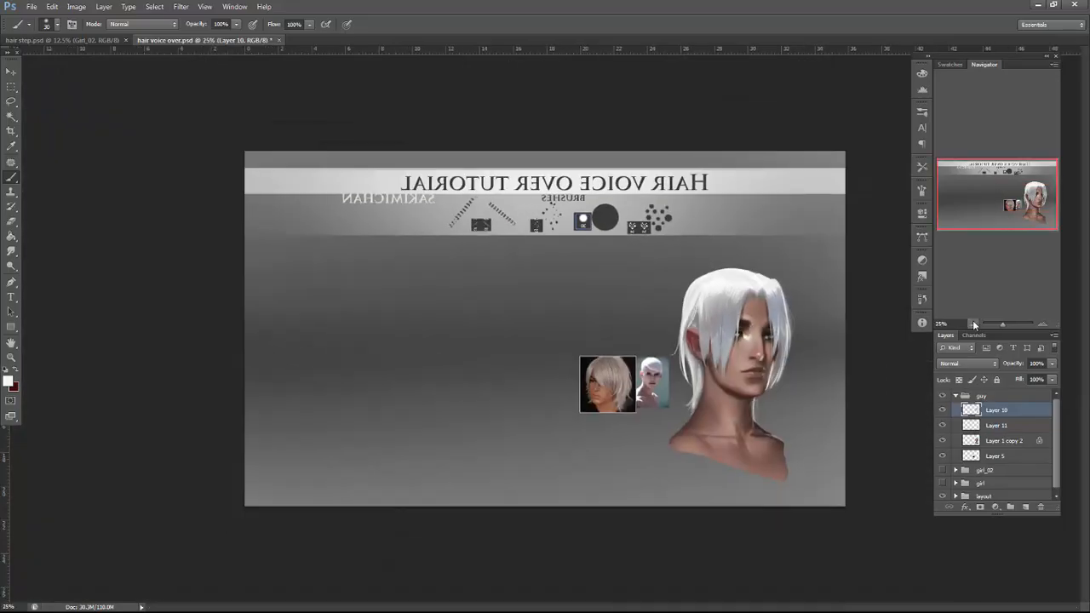
left_click(1006, 441)
left_click(942, 440)
left_click(941, 441)
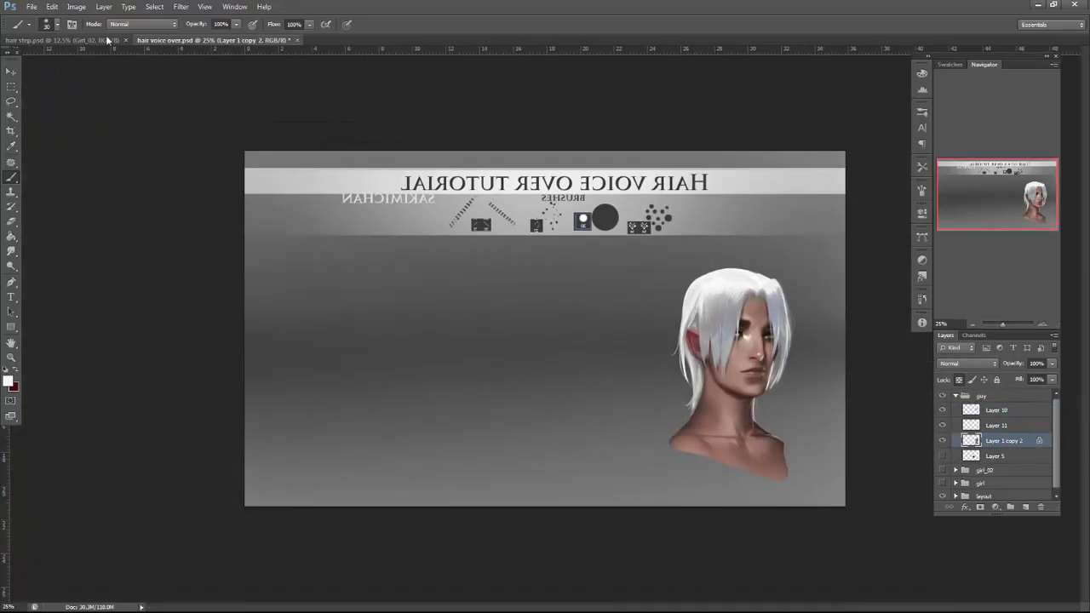
Turn the skin dark grey with a Hue/Saturation adjustment of hue -91, saturation -90 and lightness -28.
left_click(76, 7)
mouse_move(150, 36)
left_click(230, 93)
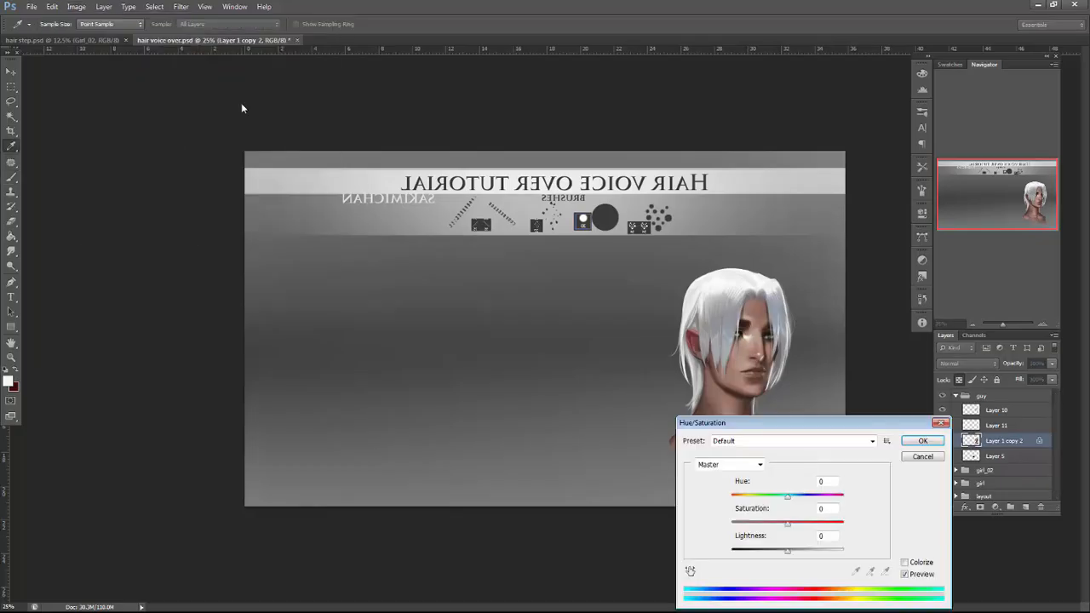
left_click_drag(785, 501, 747, 482)
left_click(759, 496)
left_click_drag(757, 521, 732, 528)
mouse_move(790, 553)
left_mouse_down()
mouse_move(806, 554)
mouse_move(772, 552)
left_mouse_up()
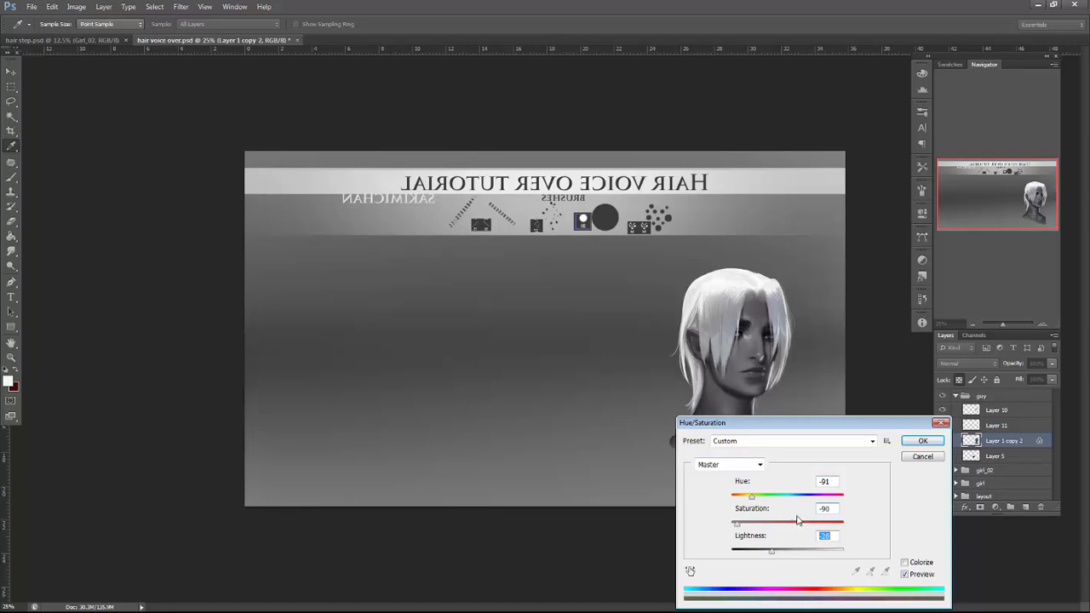
left_click(927, 440)
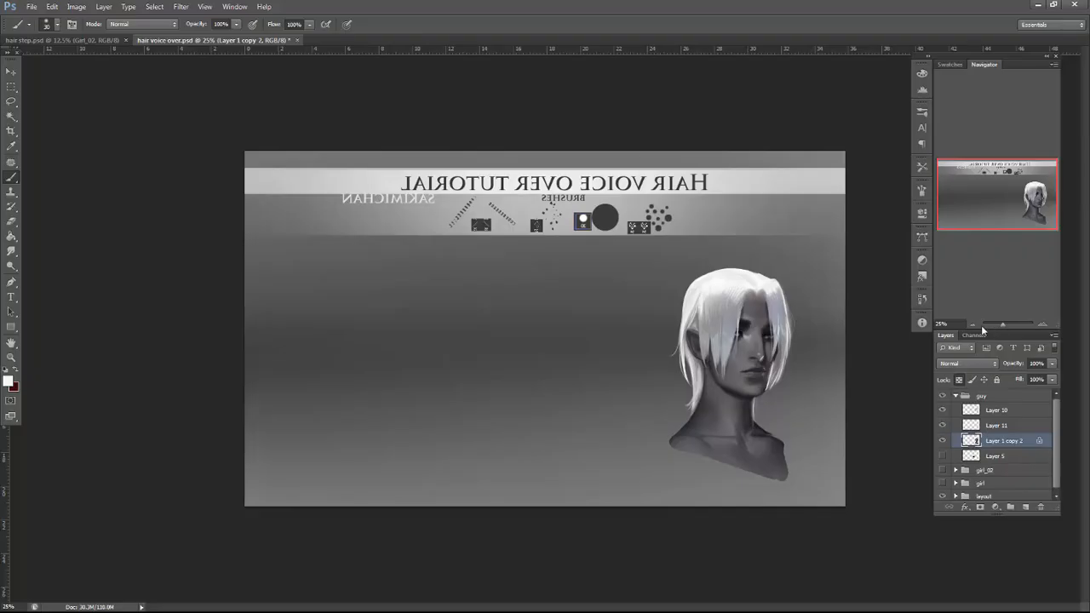
Flip the whole canvas horizontally and show the girl_02 and girl layer groups.
left_click(972, 322)
left_click(75, 6)
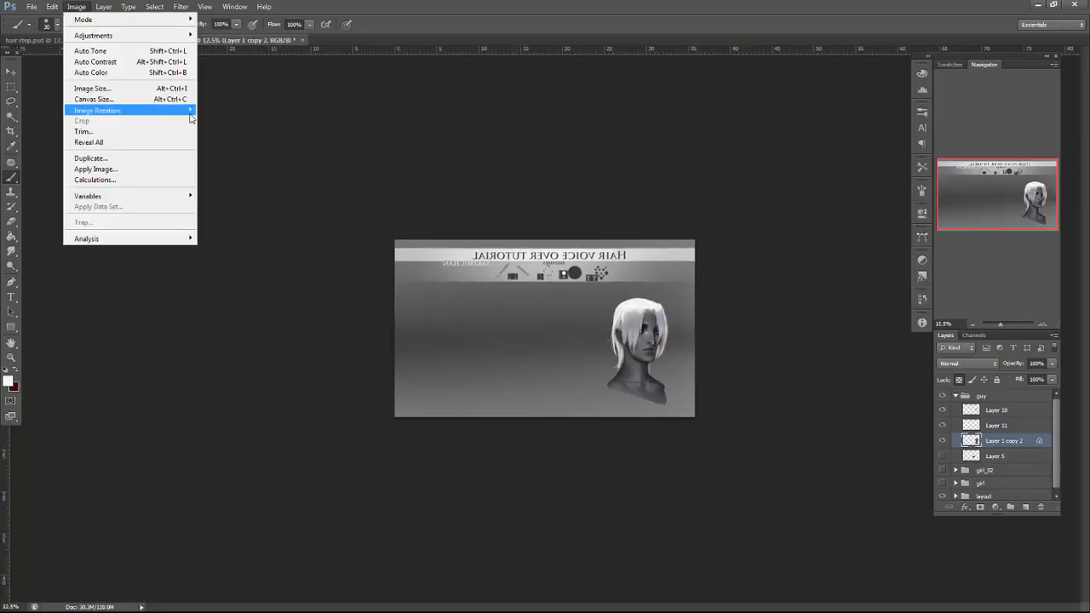
mouse_move(191, 118)
left_click(295, 158)
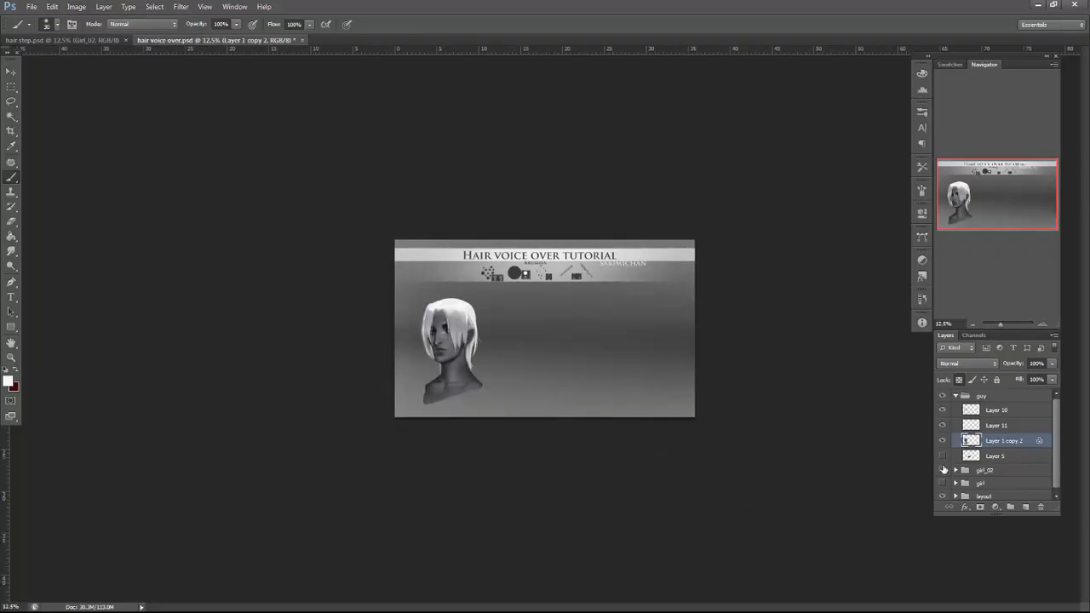
left_click(942, 469)
left_click(941, 483)
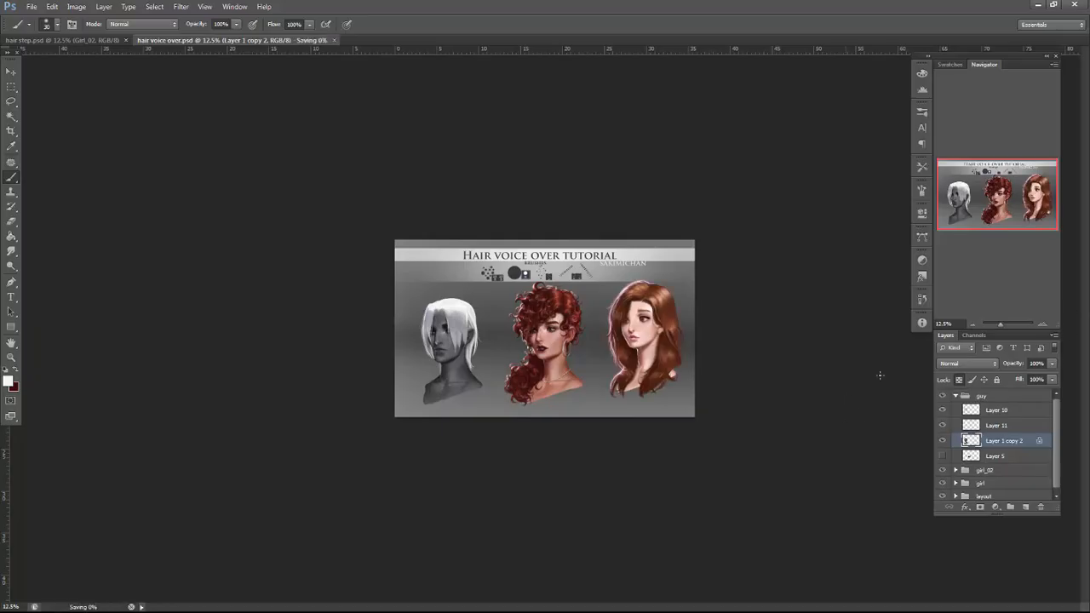
Set the brush blending mode to Color, choose a red foreground colour and tint the man's eyes with it.
left_click(1043, 326)
left_click(1042, 326)
left_click(1043, 326)
left_click(1043, 326)
left_click_drag(1019, 203, 1045, 198)
left_click_drag(686, 411, 1080, 286)
left_click_drag(502, 550, 792, 372)
left_click_drag(660, 337, 838, 485)
left_click_drag(771, 398, 766, 500)
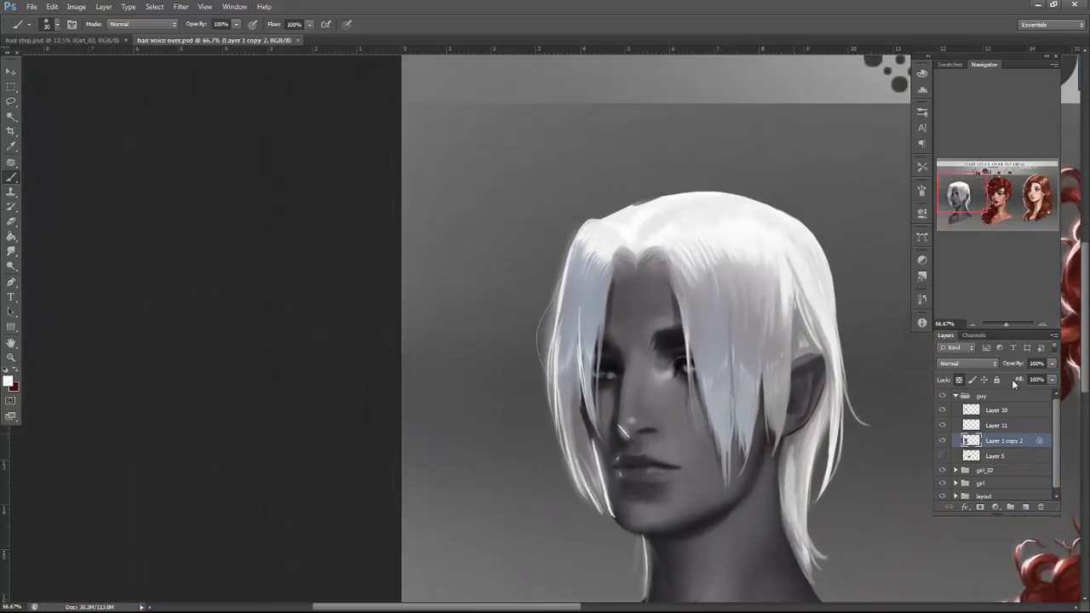
right_click(707, 330)
left_click(142, 24)
left_click(145, 24)
left_click(114, 327)
left_click(8, 381)
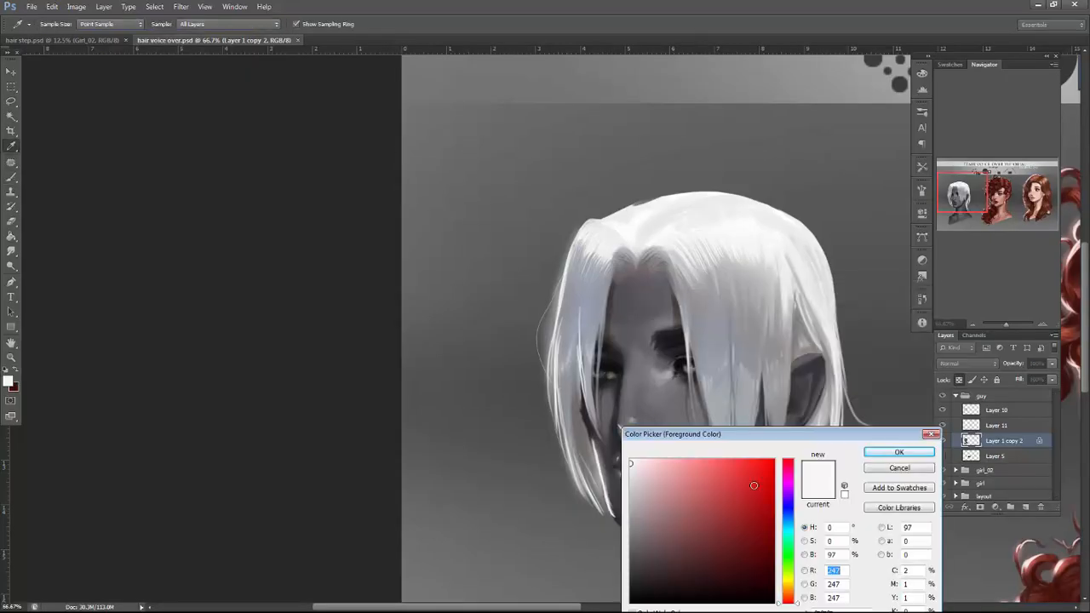
left_click(887, 456)
left_click(600, 375)
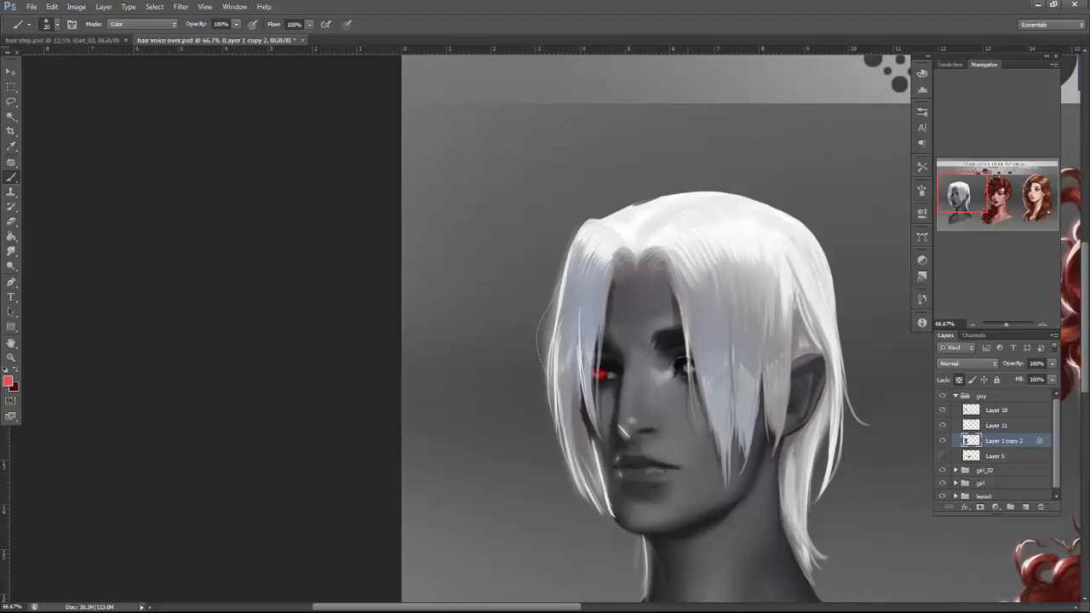
Tint the nose, lips, ear and neck faintly red with larger brushes, lowering the brush opacity to 26%.
right_click(718, 349)
left_click(785, 304)
left_click_drag(635, 421, 642, 412)
left_click_drag(235, 24, 194, 40)
left_click_drag(783, 543, 791, 371)
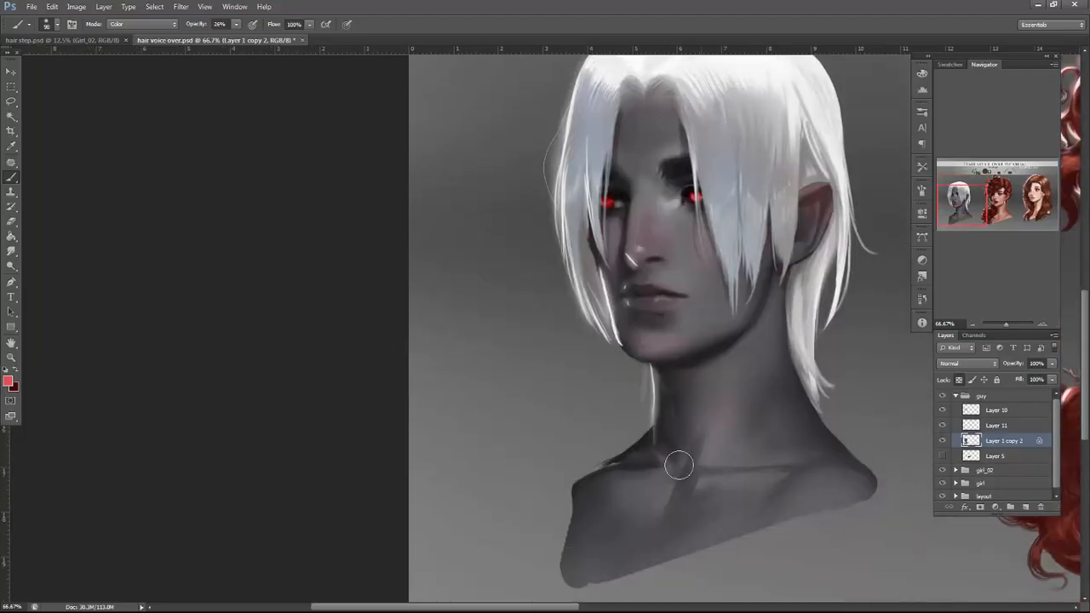
right_click(770, 368)
left_click_drag(865, 307, 885, 307)
left_click_drag(740, 371, 724, 426)
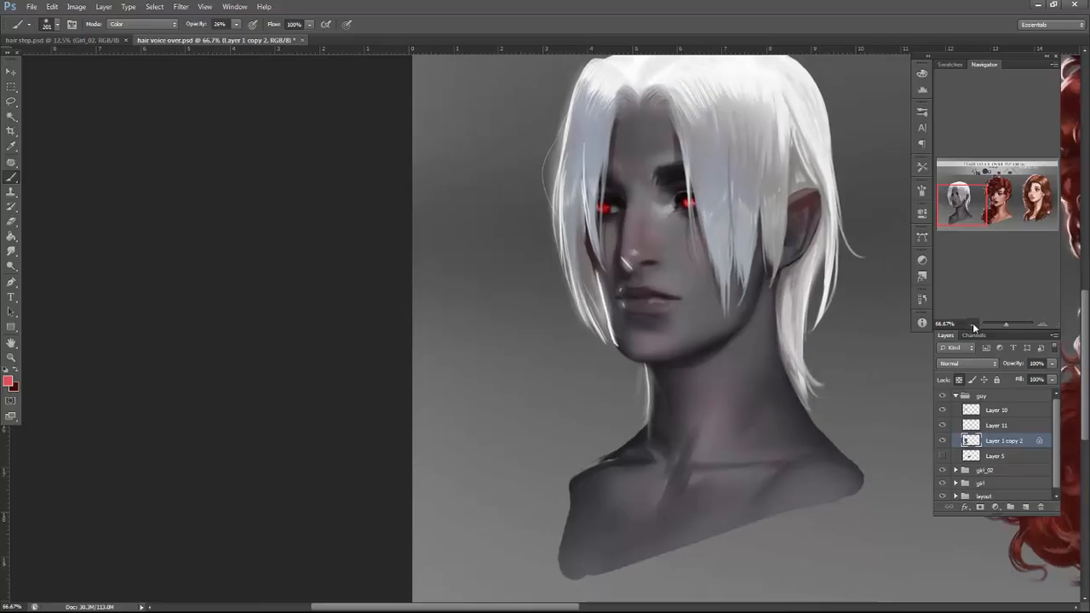
Save the document and review the full tutorial sheet with all three portraits.
left_click(972, 325)
left_click(972, 324)
left_click(972, 324)
key("ctrl+s")
left_click(971, 324)
left_click(972, 324)
left_click(1042, 323)
left_click(1042, 323)
left_click(1037, 320)
left_click(1038, 320)
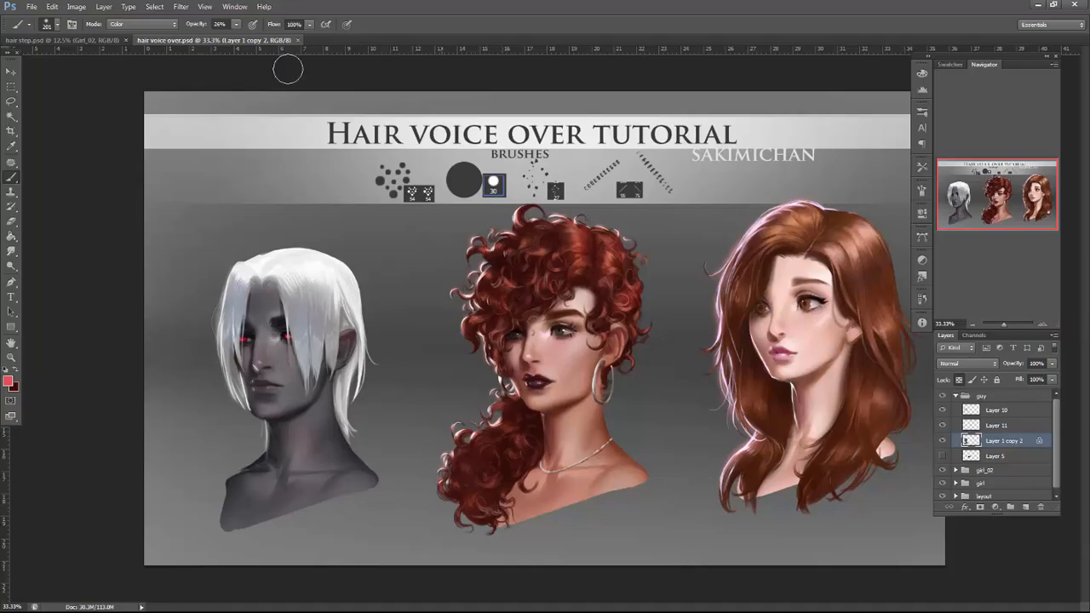
Switch to the hair step.psd document and look over the step-by-step stages of the girls' hair, back to the first blocking-in stage.
left_click(113, 43)
left_click(1045, 326)
left_click(1045, 326)
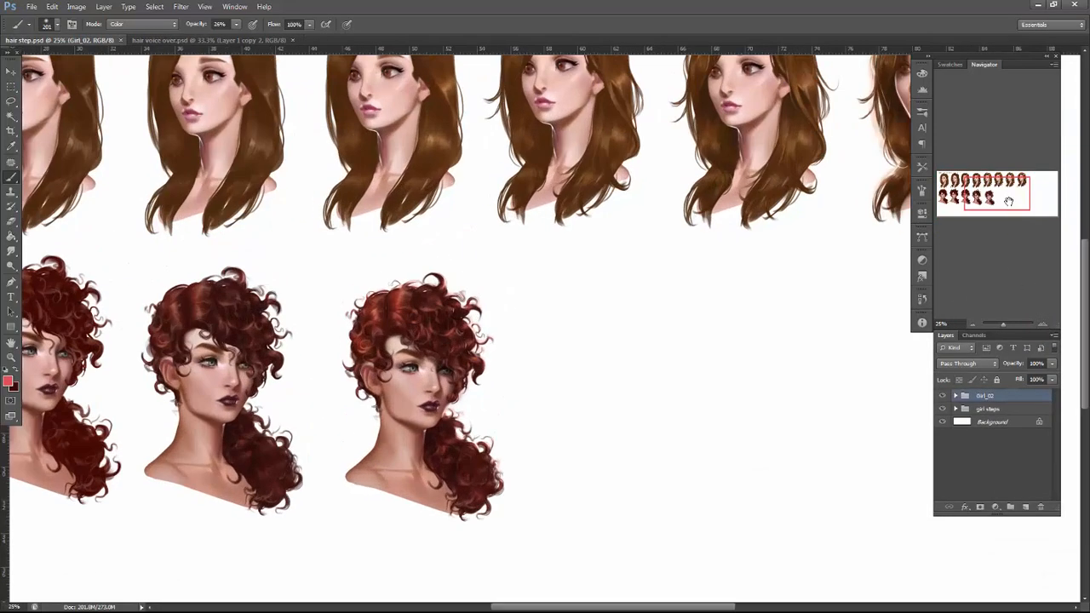
left_click_drag(1011, 204, 965, 191)
left_click_drag(649, 431, 1088, 519)
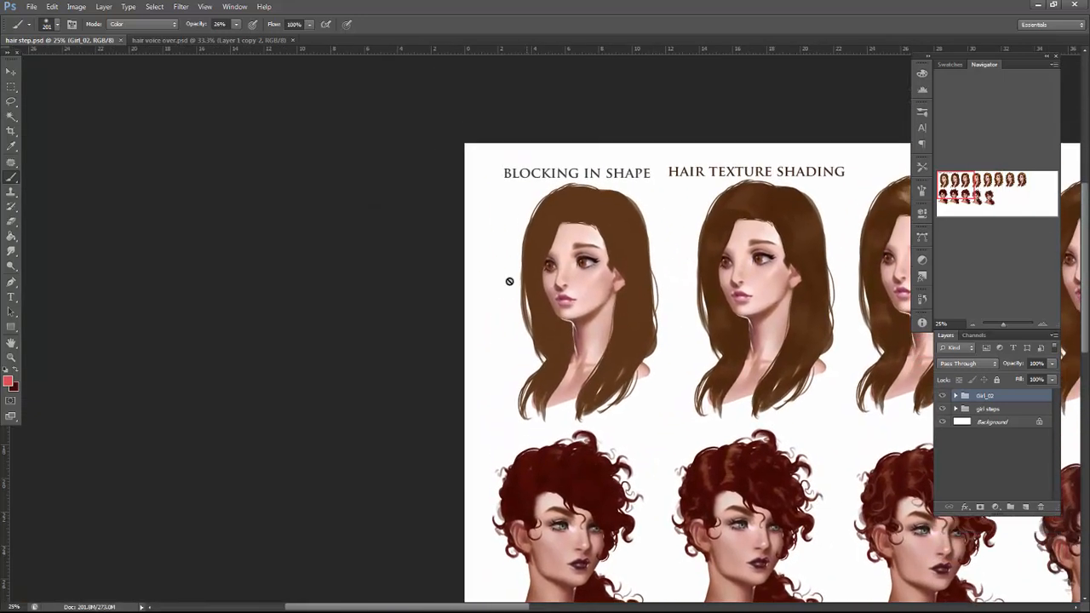
Examine the blocking-in and hair texture shading stages of the brown-haired girl up close.
left_click(1045, 324)
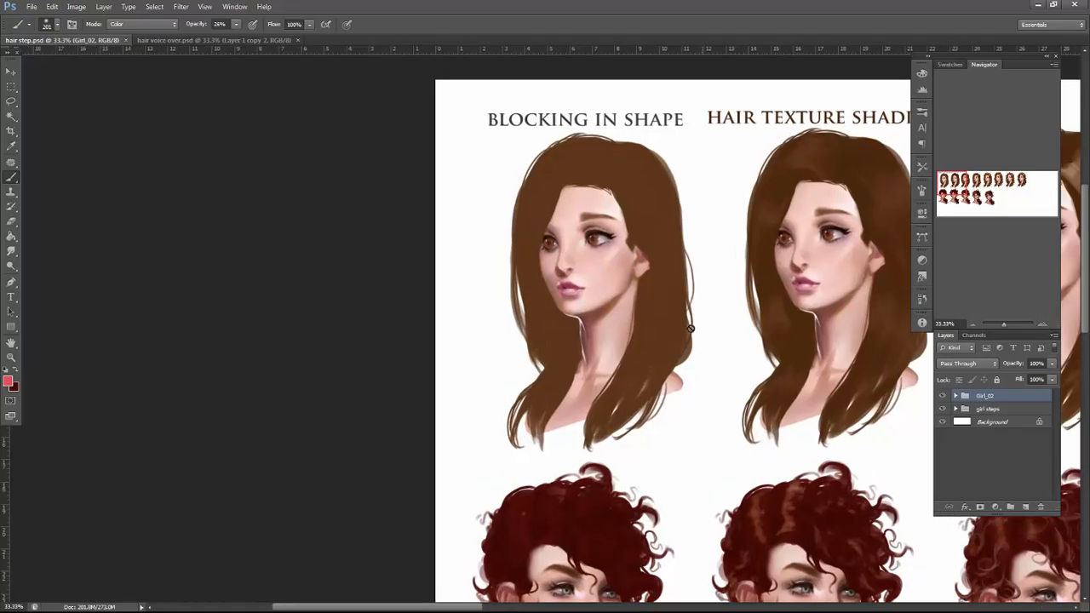
left_click(1049, 324)
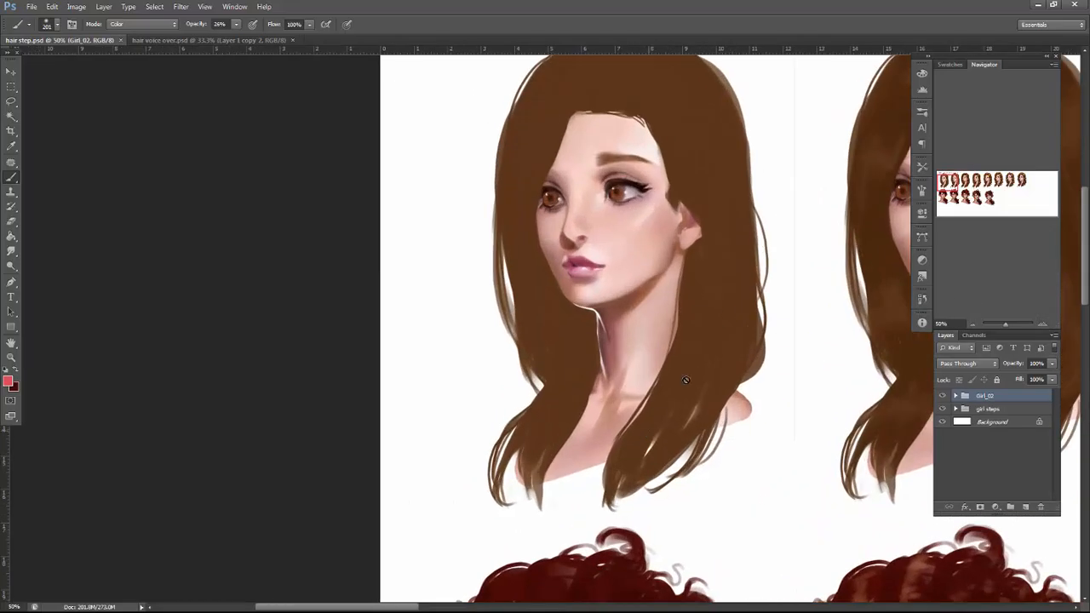
left_click_drag(749, 433, 485, 527)
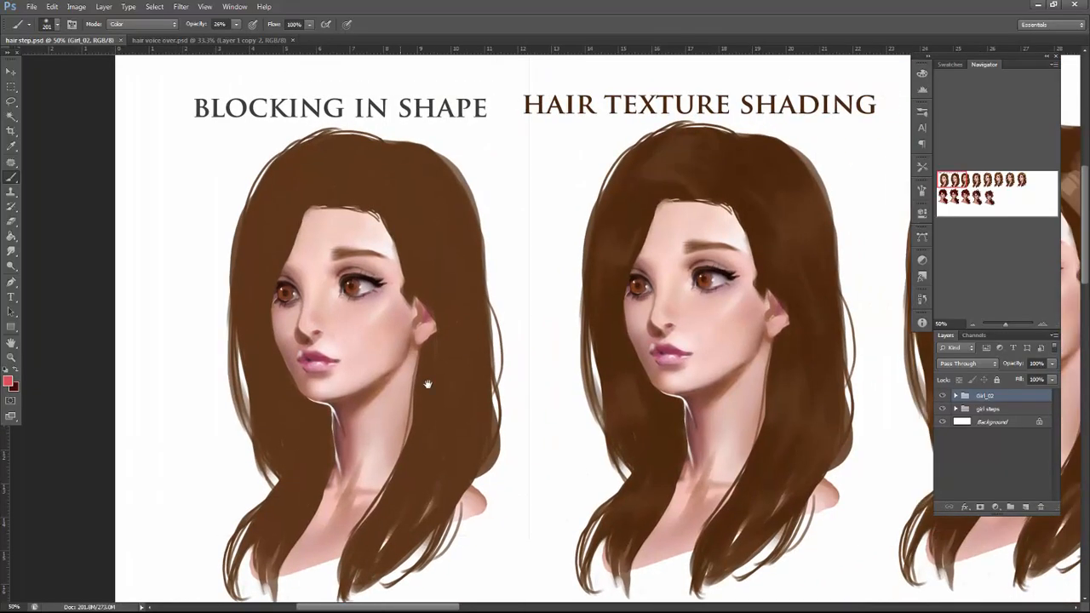
left_click_drag(739, 458, 655, 420)
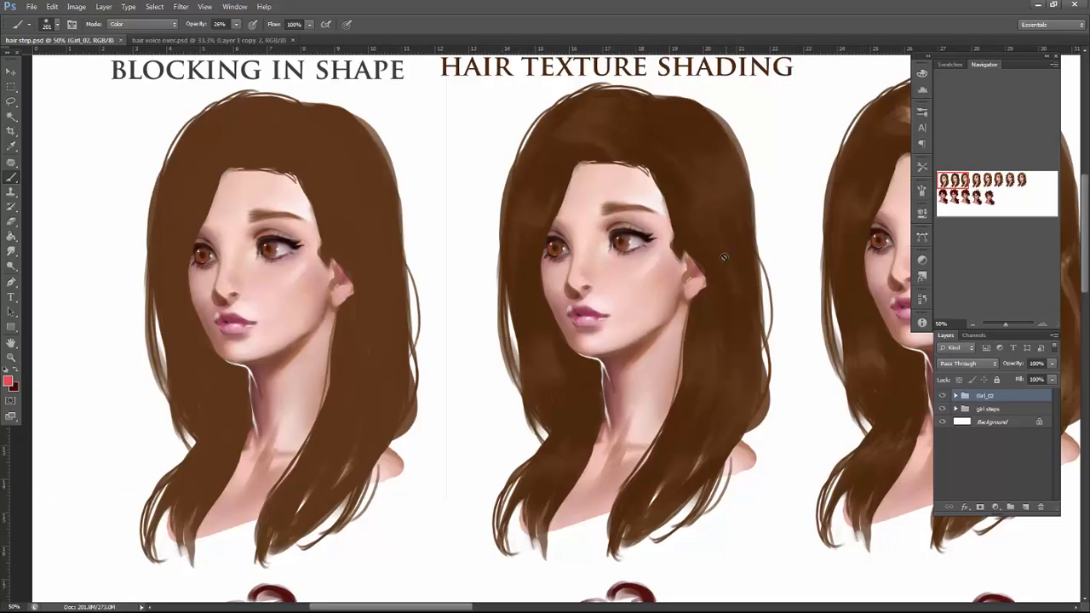
left_click_drag(756, 492, 445, 525)
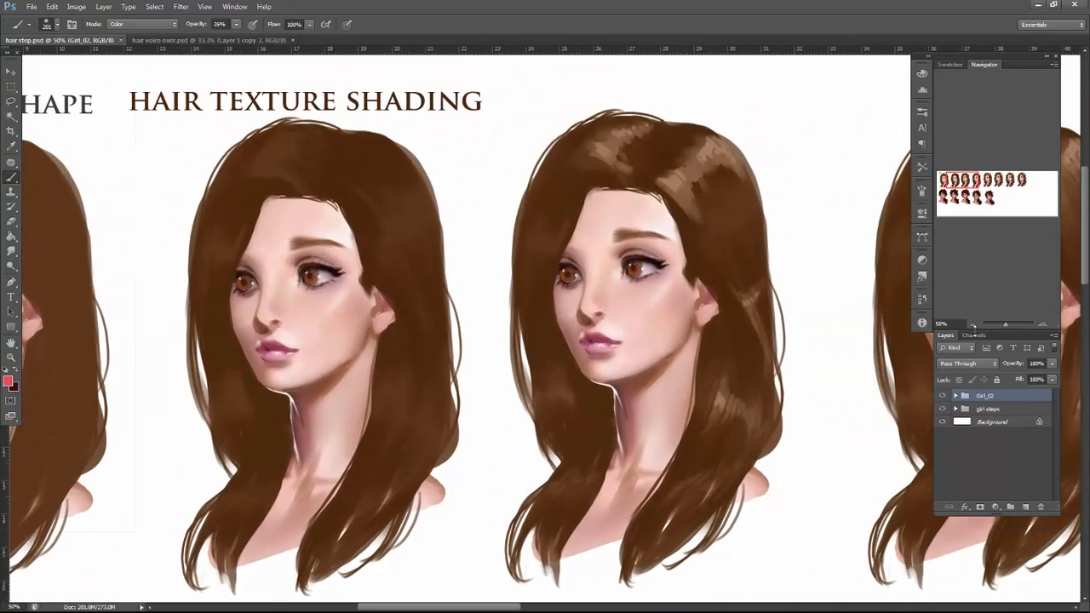
left_click(973, 325)
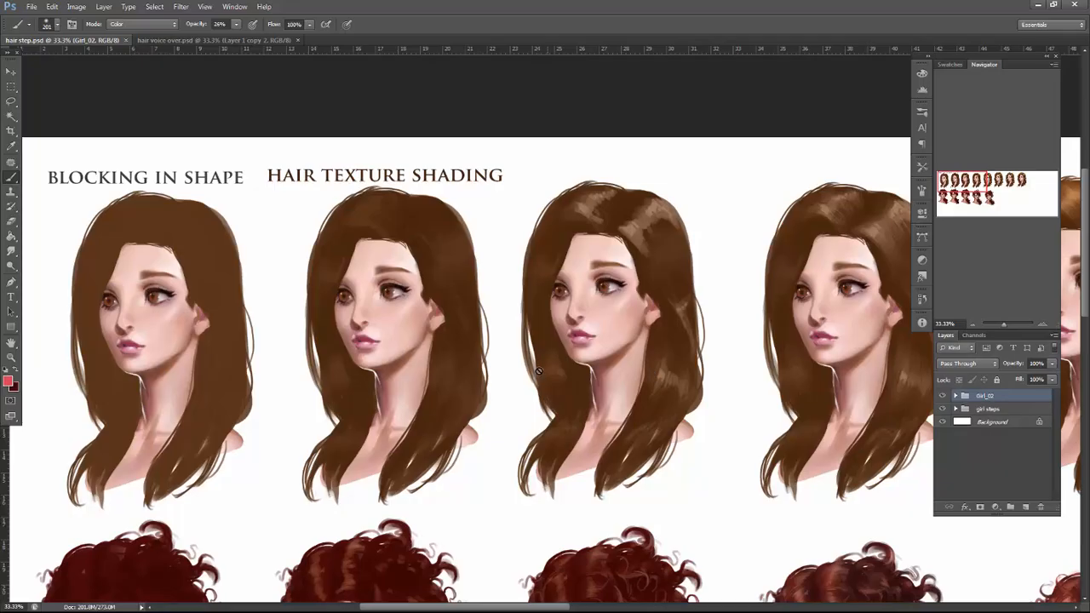
Examine the remaining brown-hair stages from the first highlights through the loose strands to the final rim-lit version, ending on the whole sheet.
left_click_drag(610, 390, 433, 320)
left_click_drag(528, 382, 435, 436)
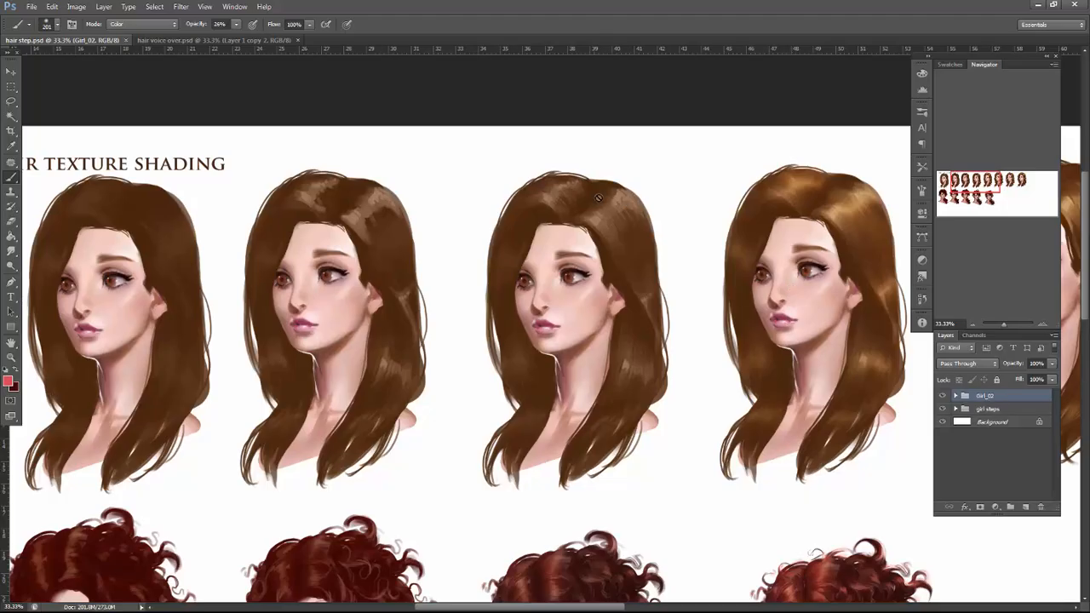
left_click_drag(702, 439, 609, 432)
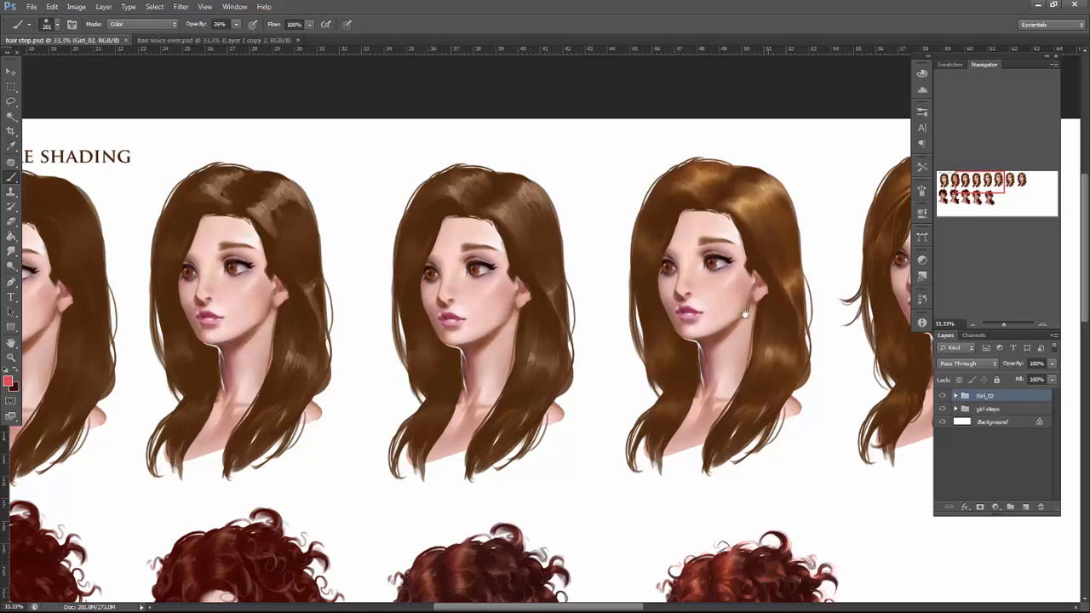
left_click_drag(765, 308, 630, 319)
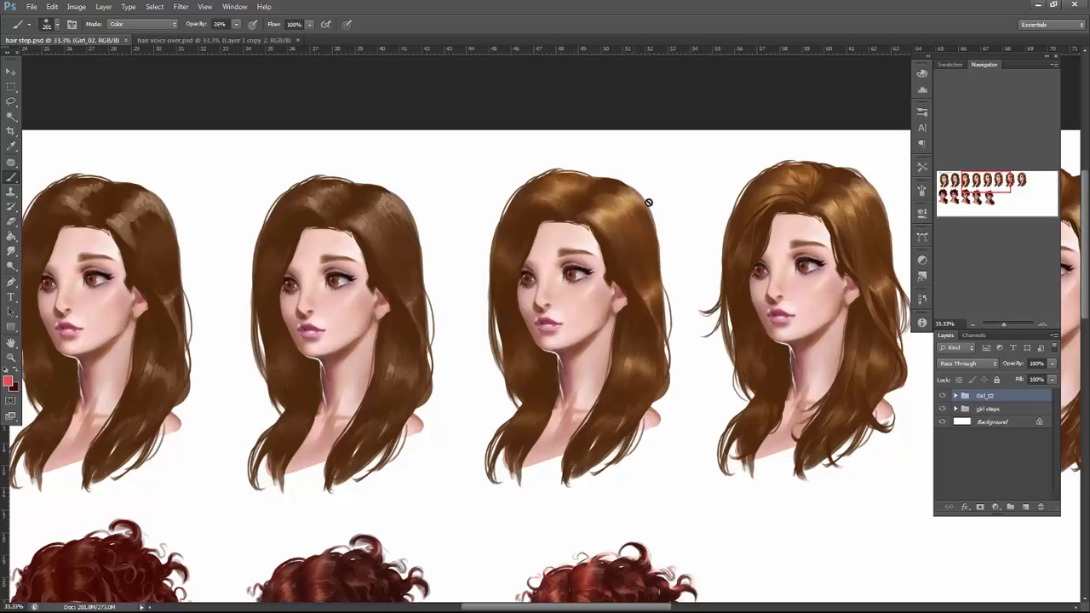
left_click_drag(666, 467, 542, 457)
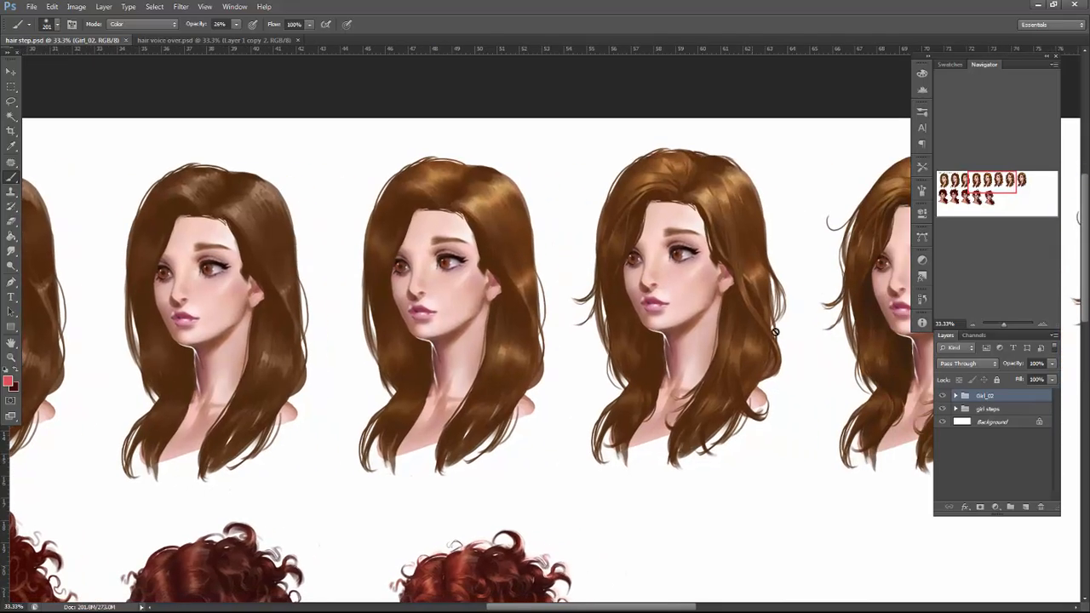
left_click_drag(730, 311, 654, 307)
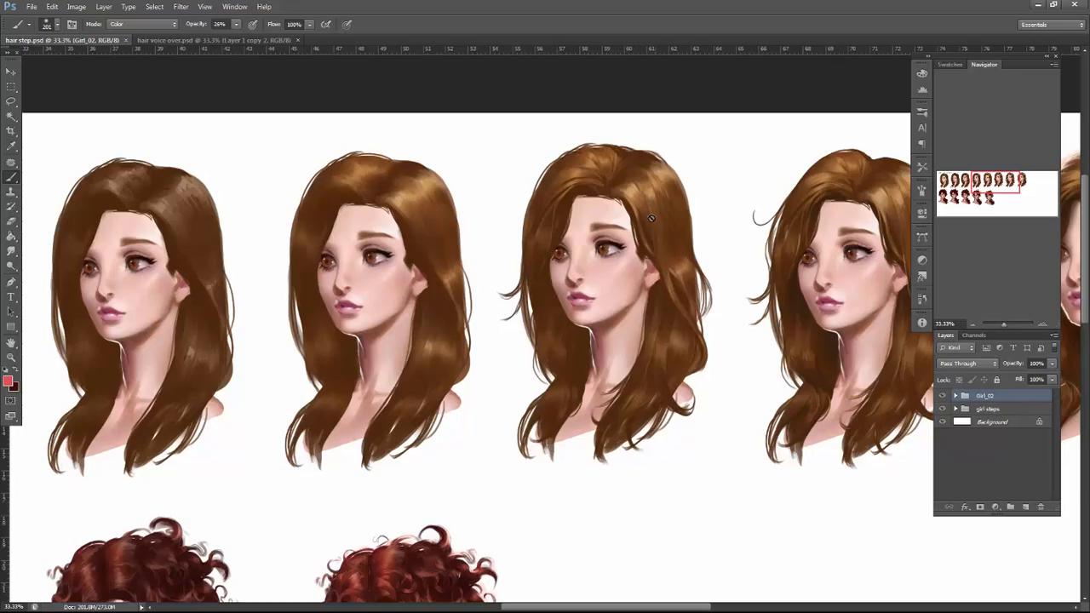
mouse_move(712, 389)
left_mouse_down()
mouse_move(672, 366)
mouse_move(517, 442)
left_mouse_up()
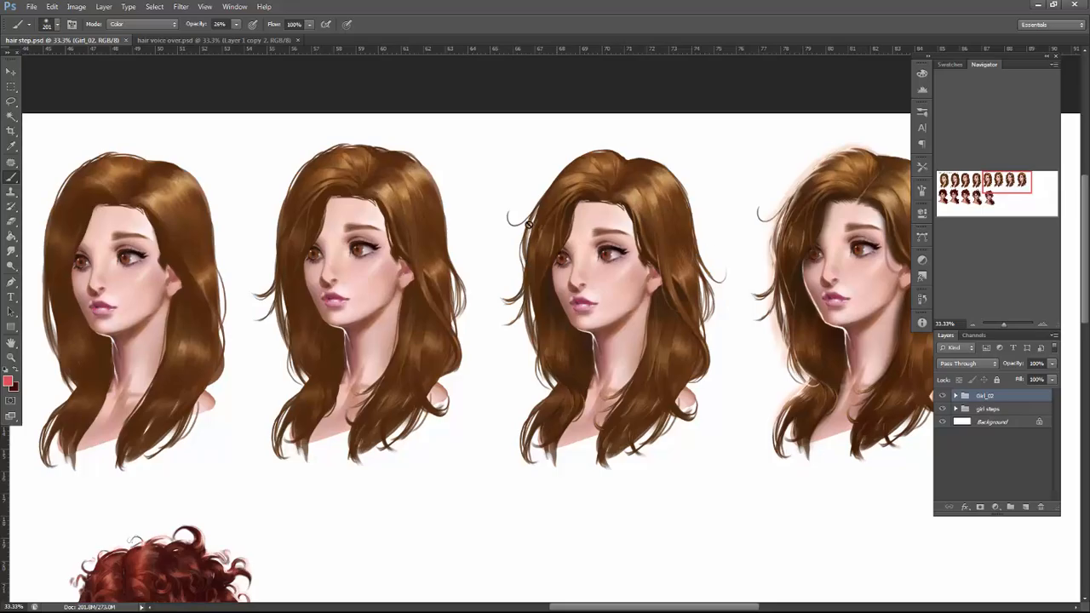
left_click_drag(635, 469, 505, 458)
left_click_drag(740, 304, 615, 359)
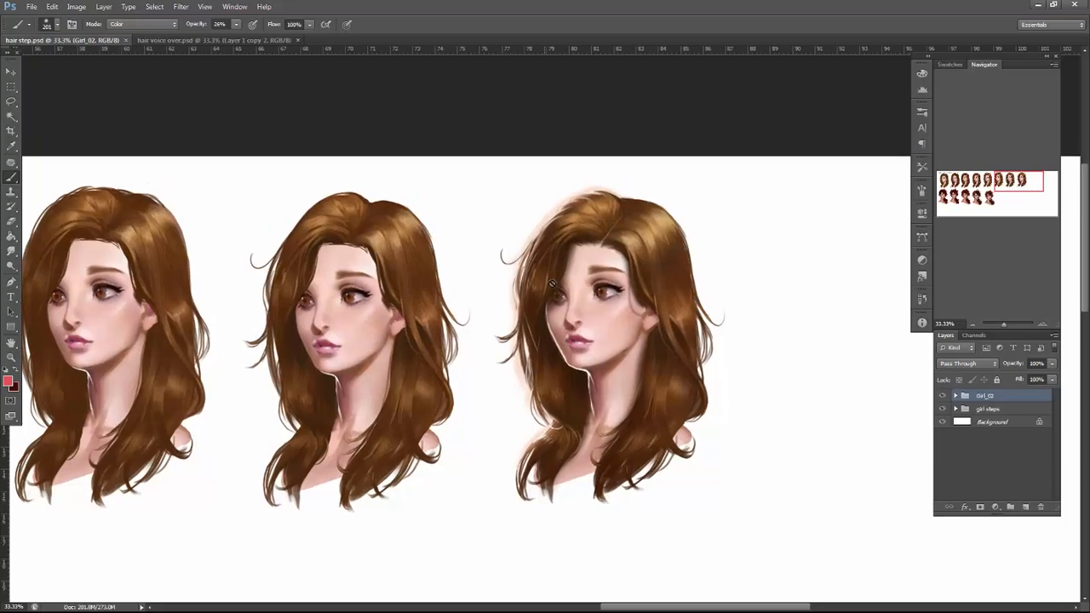
left_click_drag(673, 382, 983, 327)
key("ctrl+minus")
key("ctrl+minus")
key("ctrl+minus")
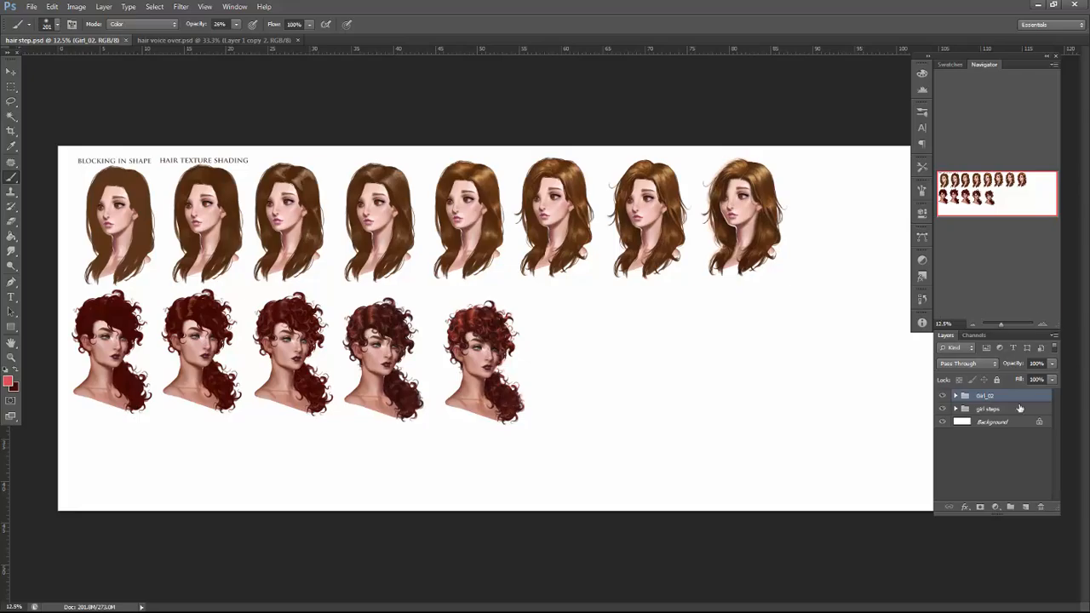
Fill the white Background layer with a dark grey foreground colour using the Paint Bucket.
left_click(992, 421)
key("g")
left_click(8, 381)
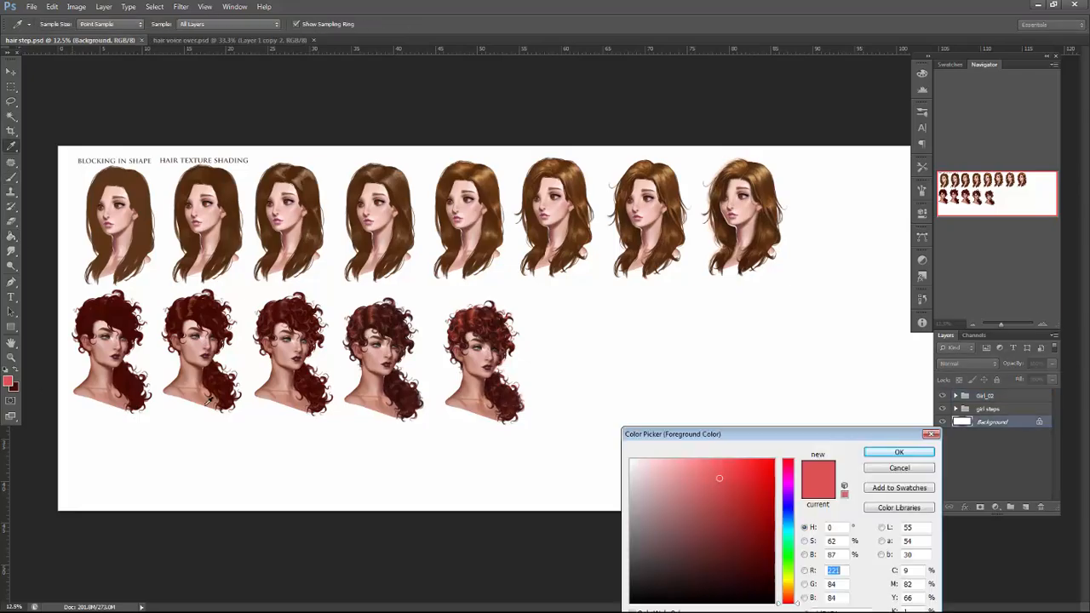
left_click(640, 538)
left_click(885, 455)
left_click(761, 483)
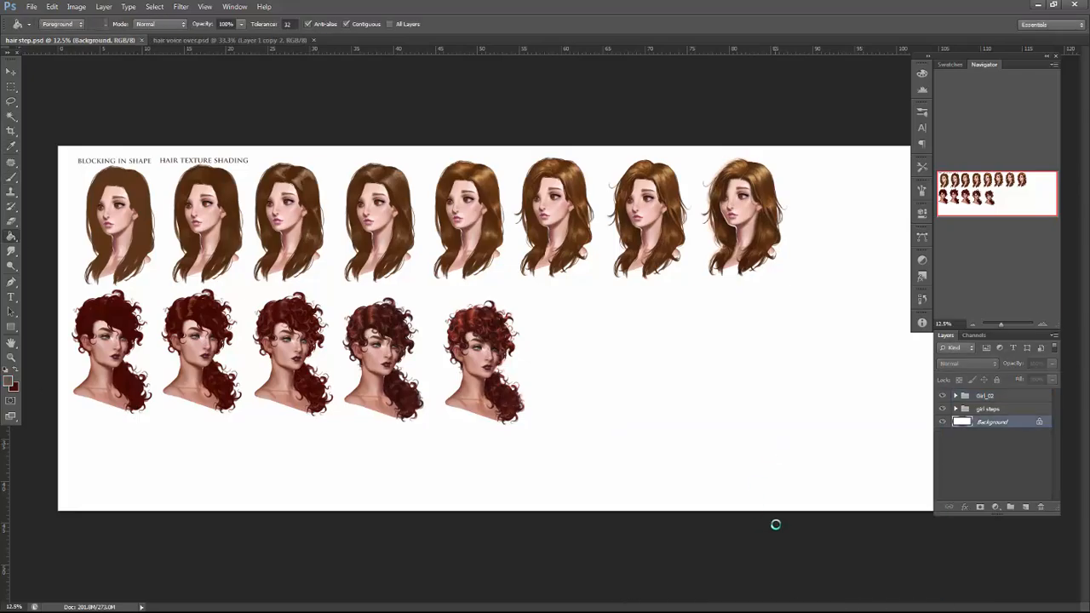
Crop away the empty canvas beside and below the two rows of heads, and save the document.
left_click(11, 131)
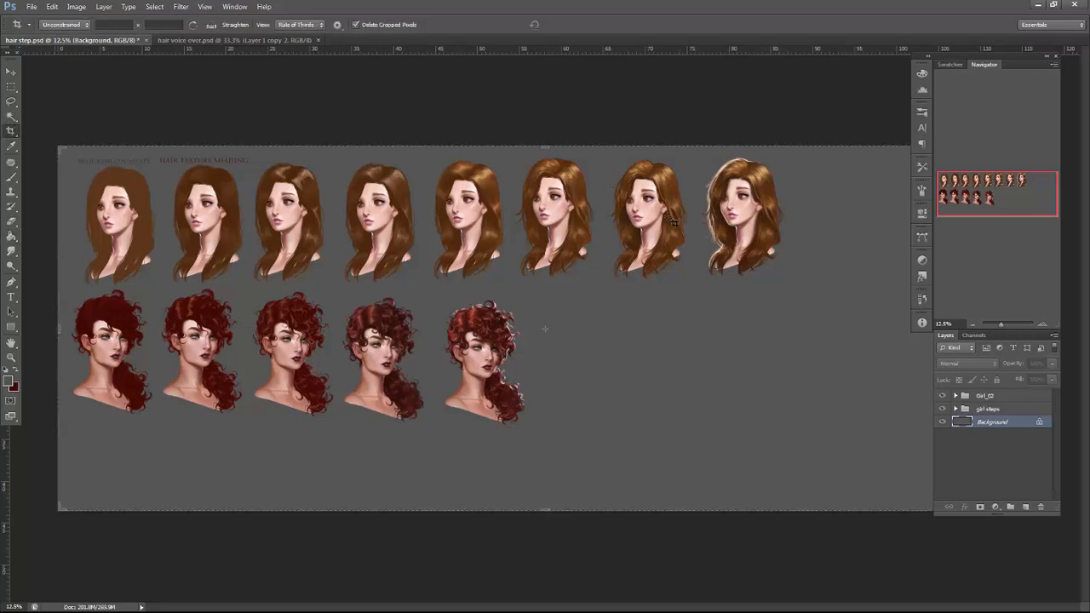
left_click(973, 325)
left_click_drag(869, 330, 787, 330)
left_click_drag(549, 449, 553, 419)
key("Return")
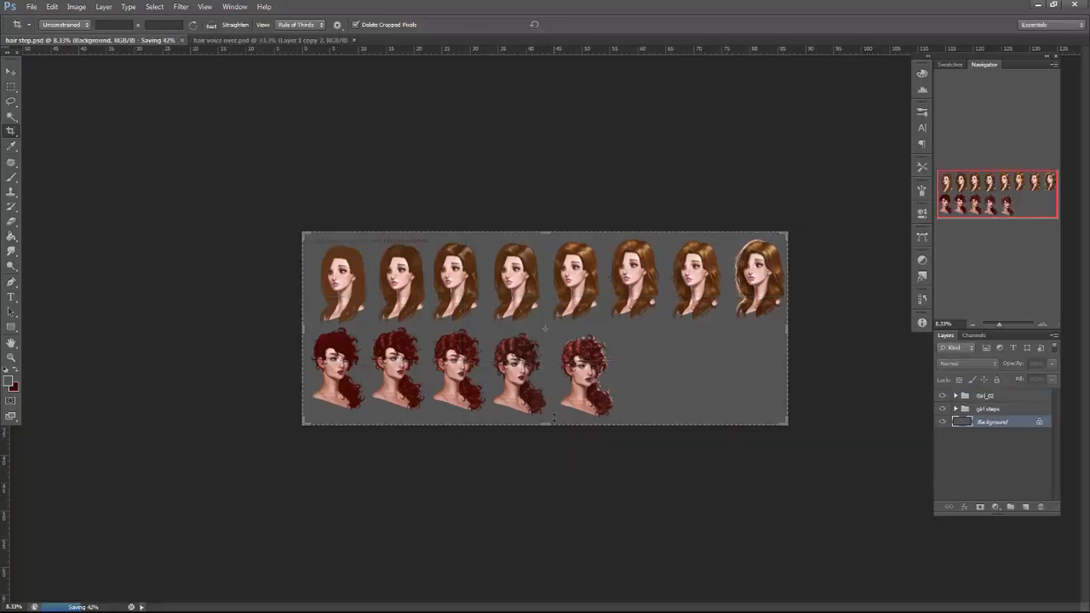
Switch to hair voice over.psd and review the three finished portraits up close and as a whole, checking the man's layer on and off.
left_click(253, 38)
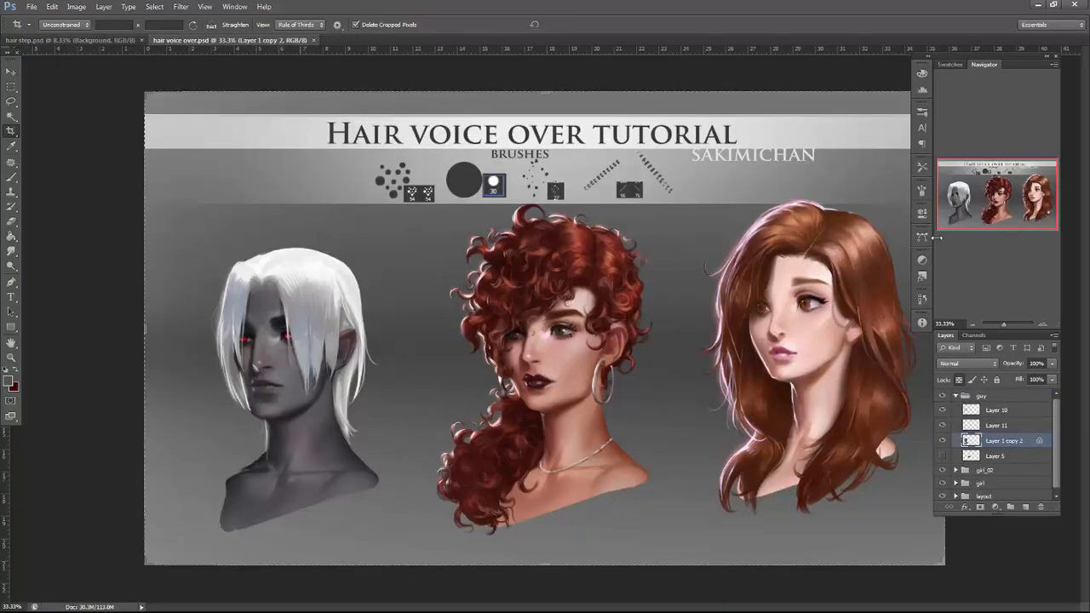
left_click(1042, 324)
left_click(971, 324)
left_click(972, 325)
left_click(942, 441)
left_click(942, 441)
left_click(1043, 324)
left_click(1043, 324)
left_click_drag(964, 192, 955, 189)
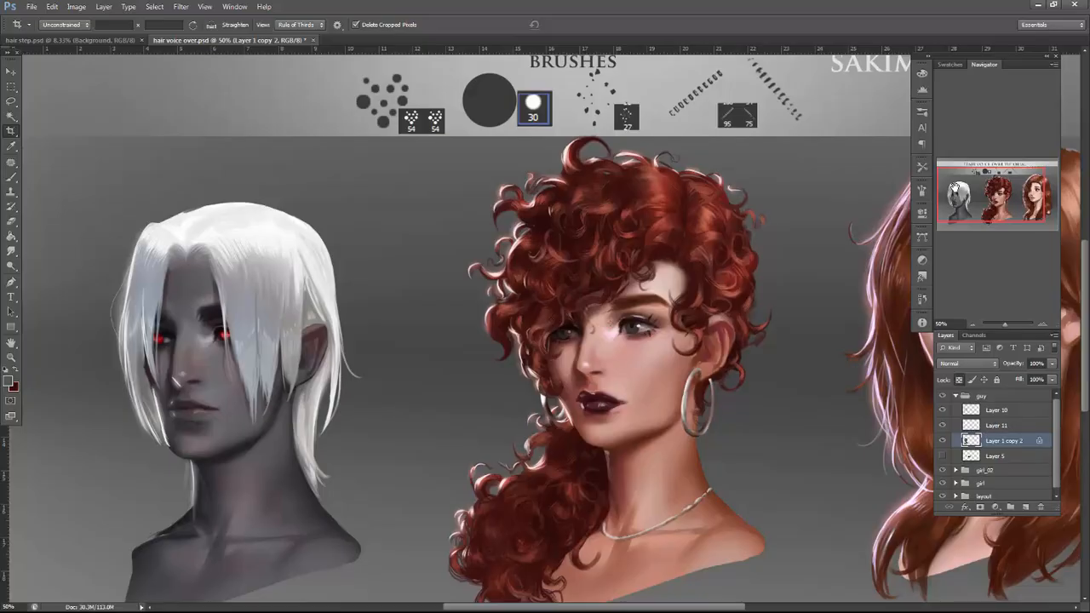
left_click(971, 325)
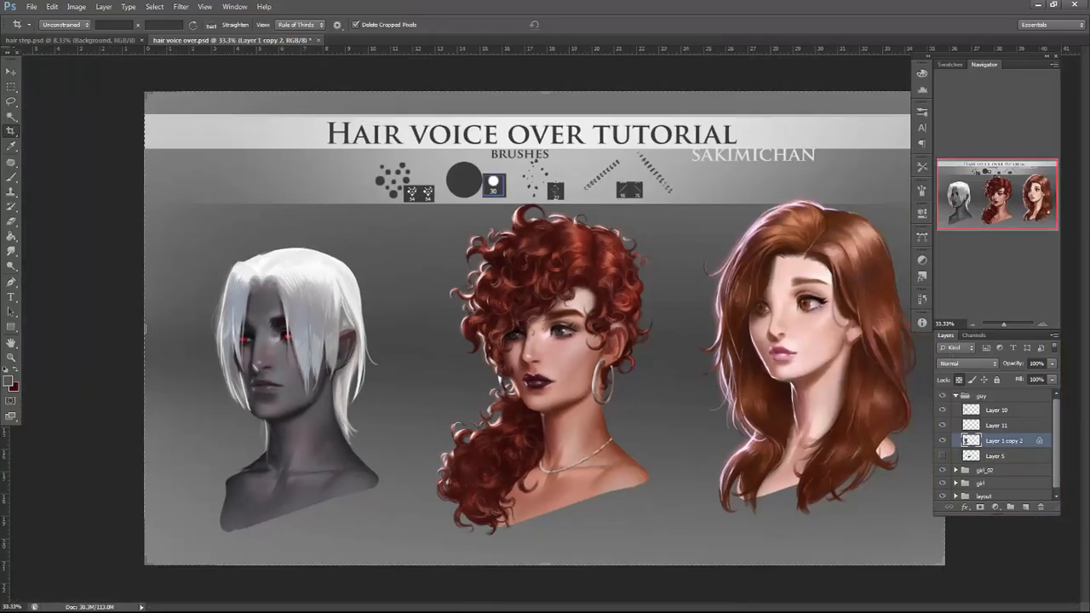